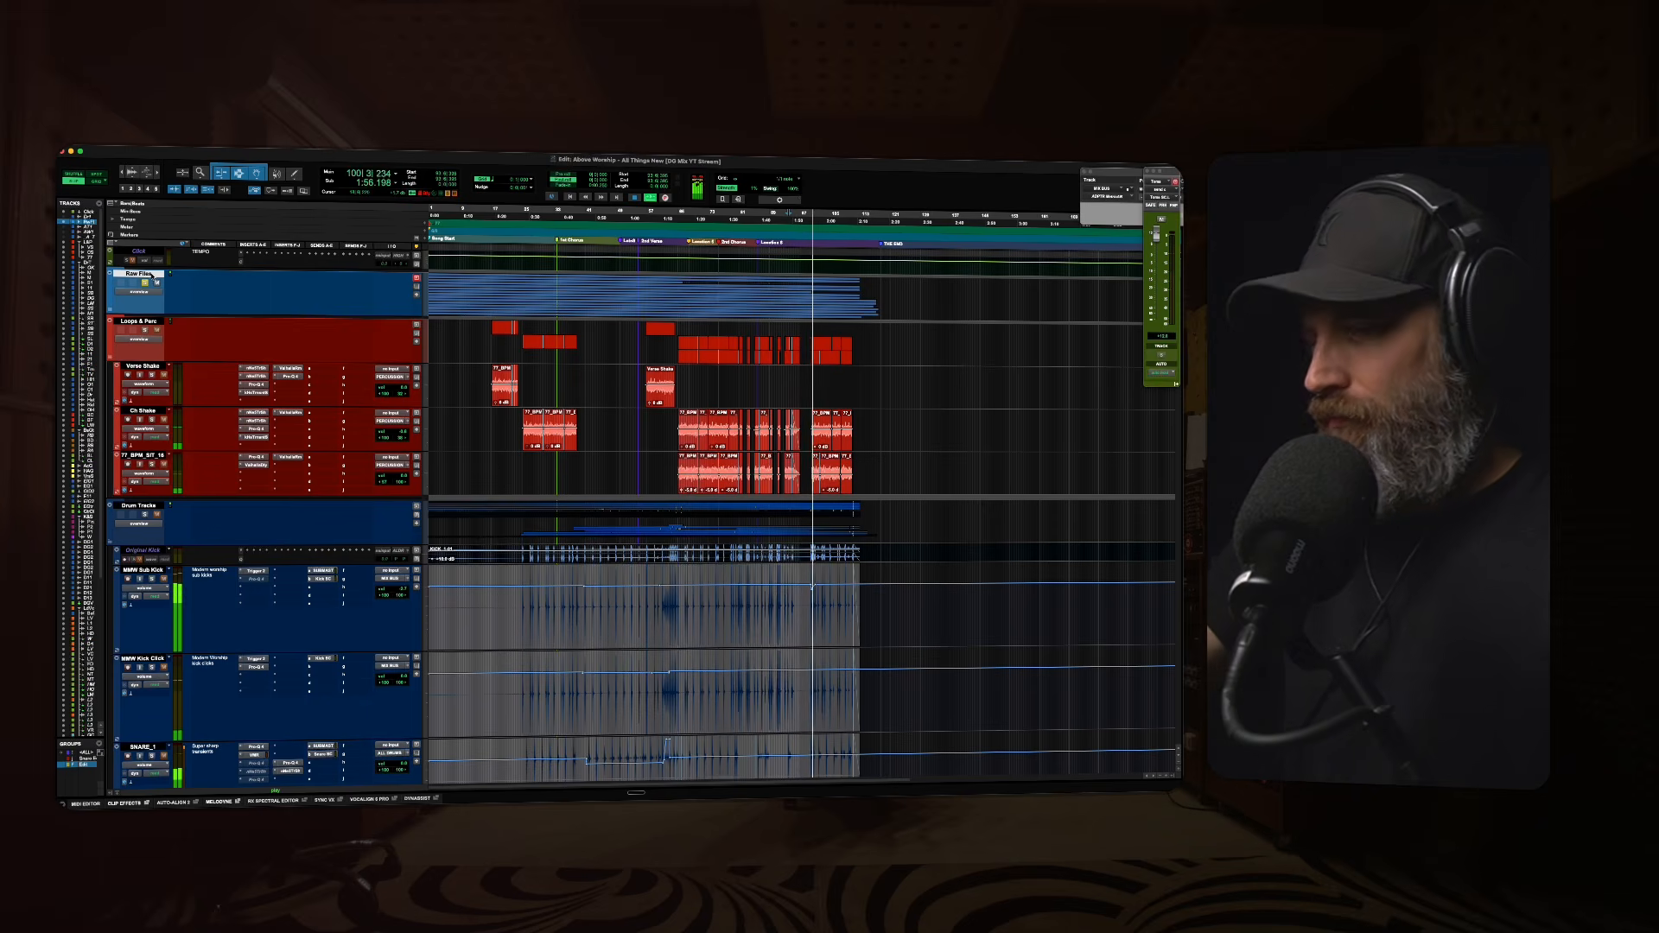
# Play a passage of the full mix, stop playback and select the Loops & Perc folder track.
pyautogui.press('space')
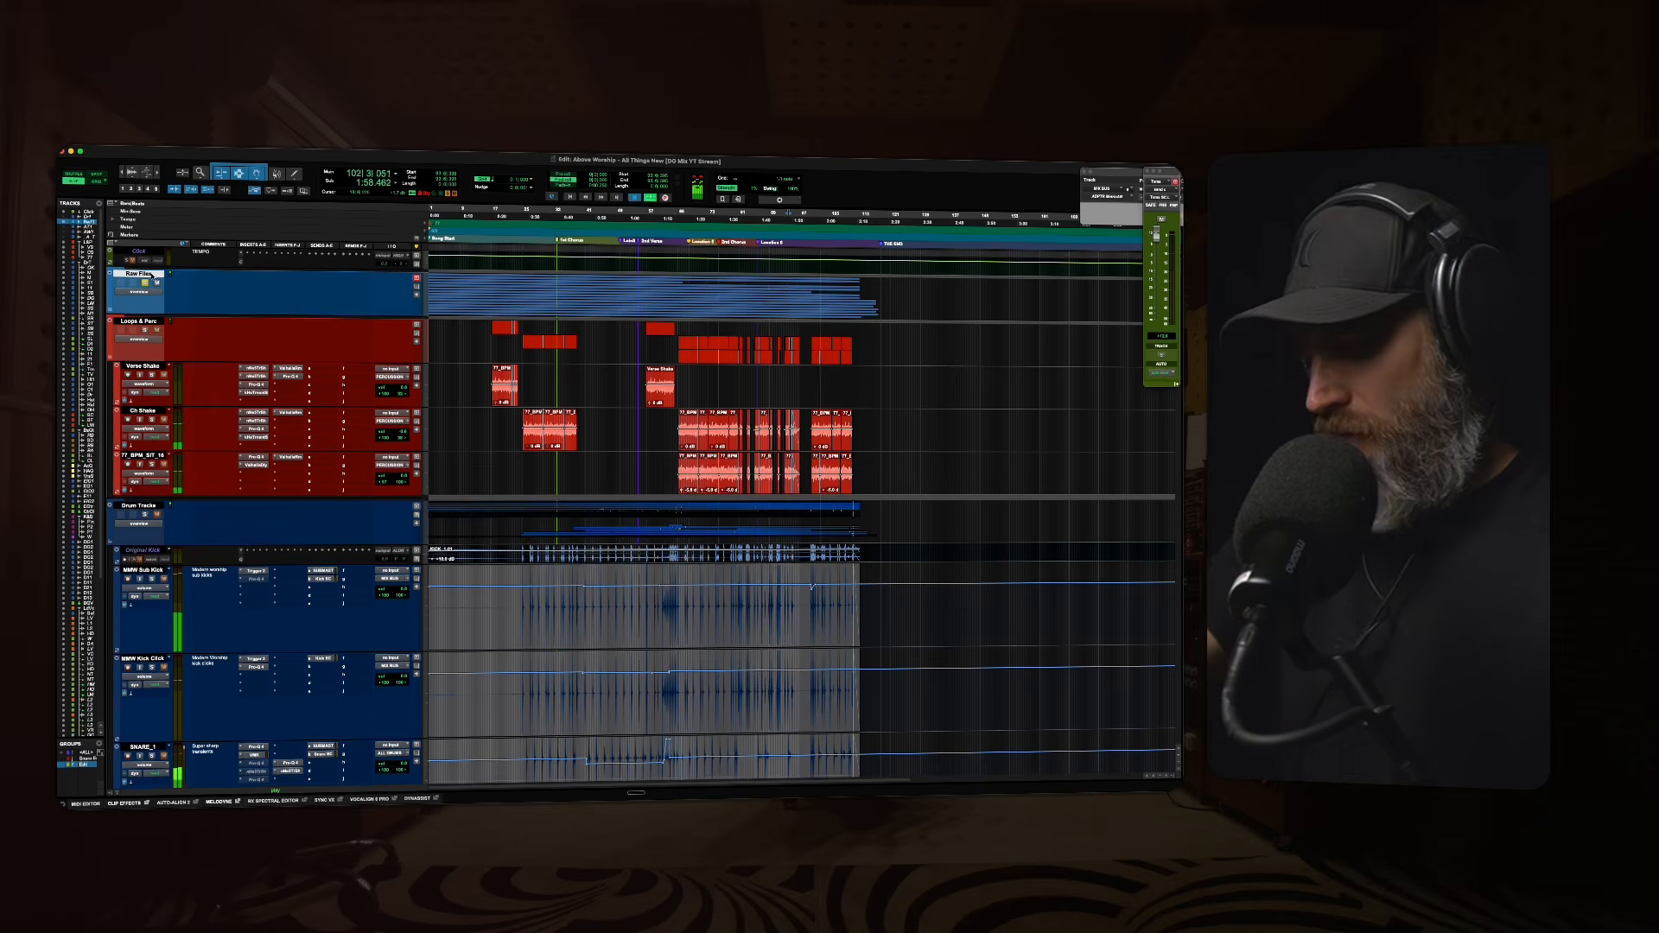
pyautogui.press('space')
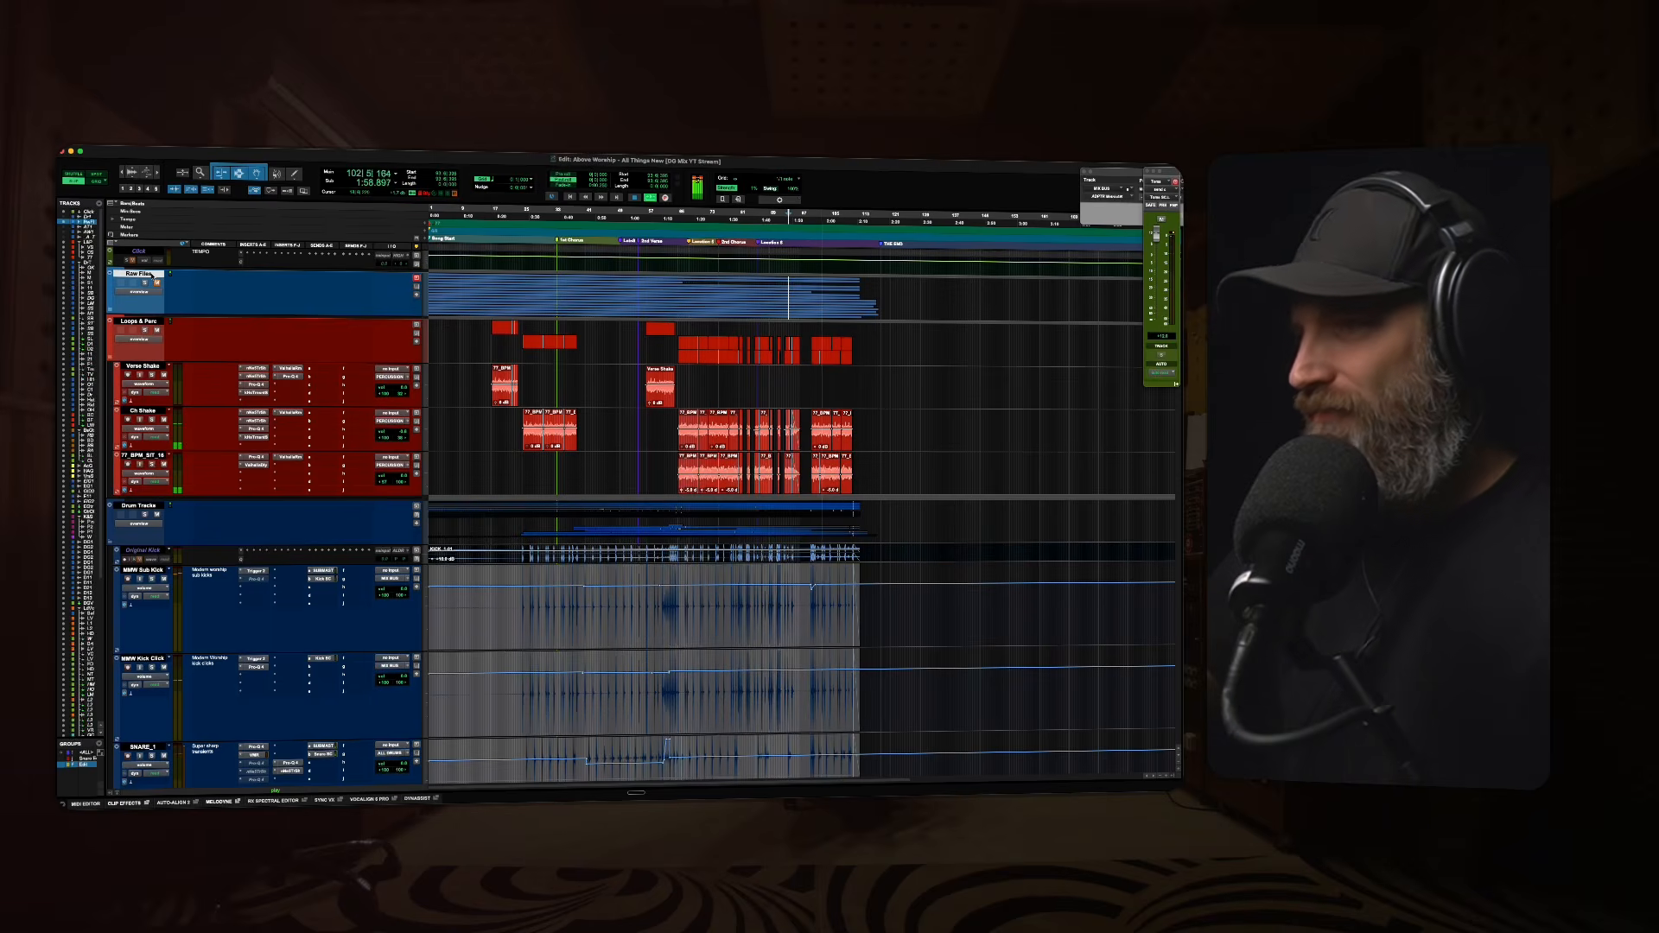
pyautogui.press('space')
pyautogui.click(136, 325)
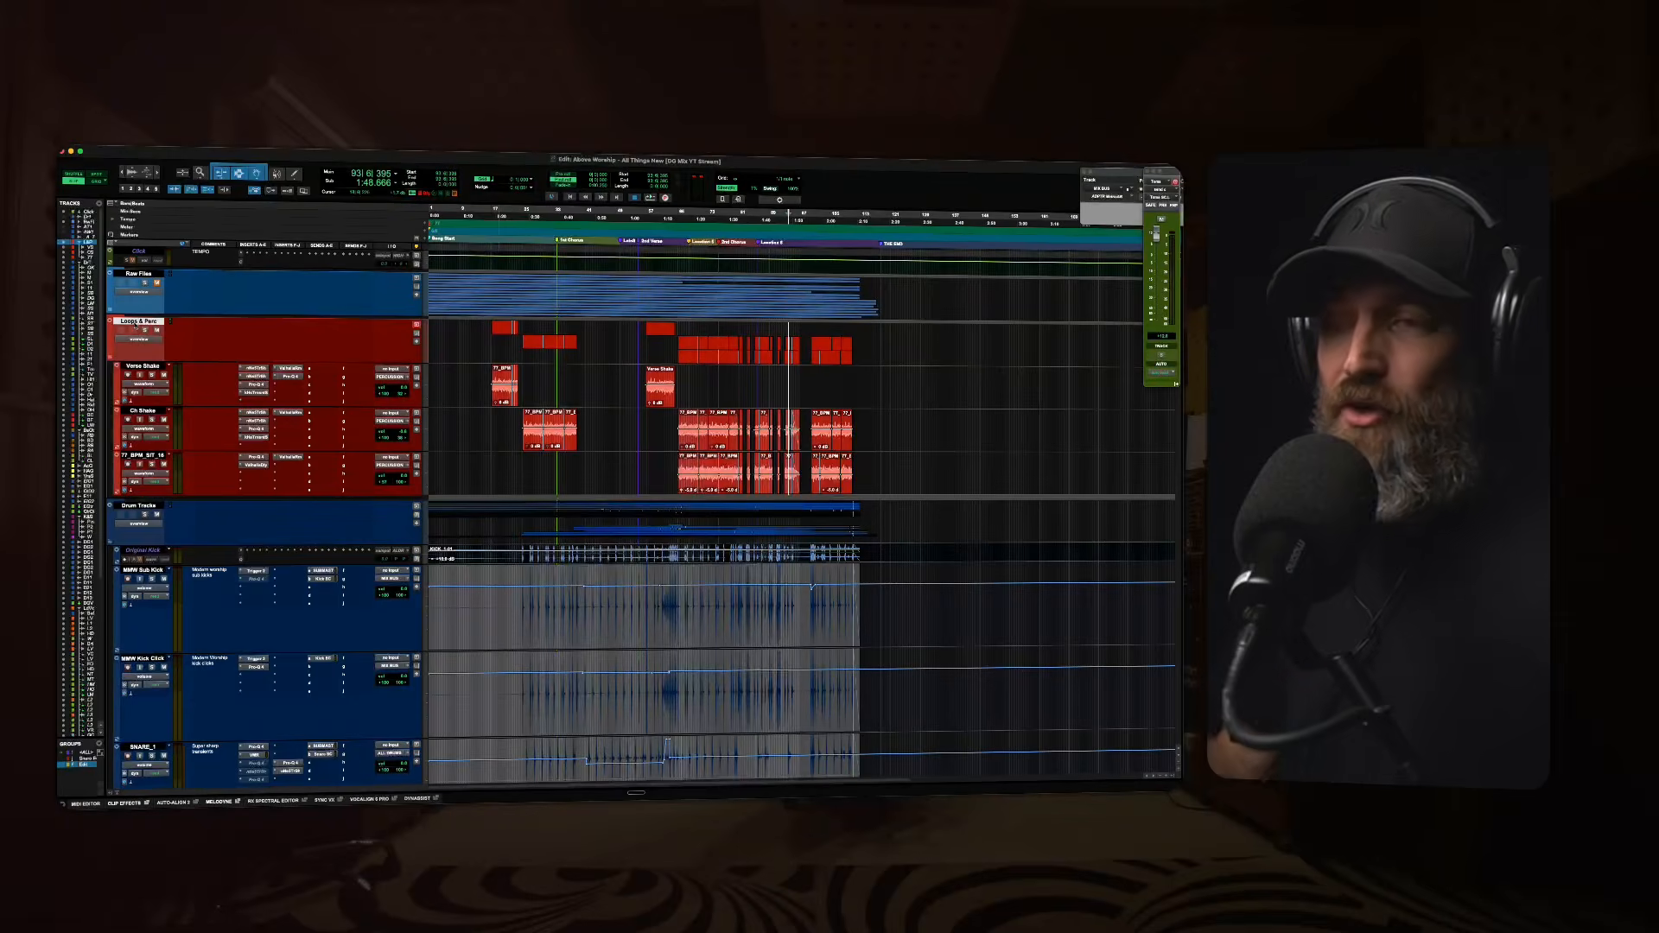
# Switch to the MixPrep founders page in the browser, compare its before/after session preview and look over the introduction.
pyautogui.press('super+Tab')
pyautogui.press('super+Tab')
pyautogui.press('super+Tab')
pyautogui.press('super+Tab')
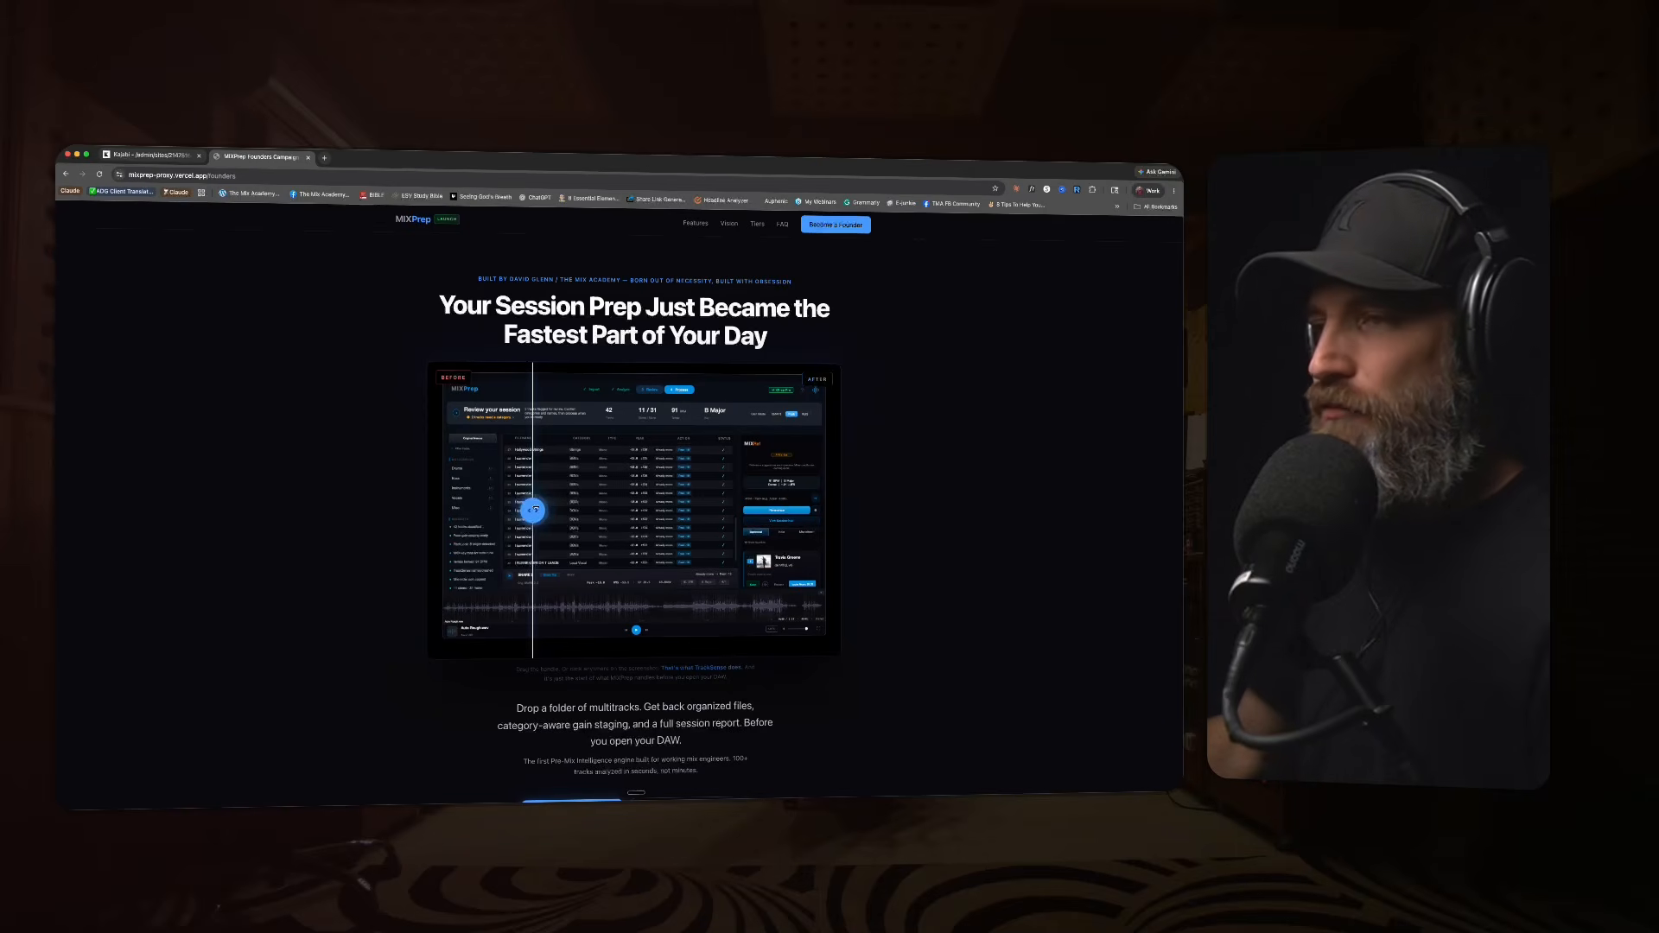
pyautogui.moveTo(535, 509)
pyautogui.mouseDown()
pyautogui.moveTo(711, 510)
pyautogui.moveTo(485, 510)
pyautogui.moveTo(563, 512)
pyautogui.mouseUp()
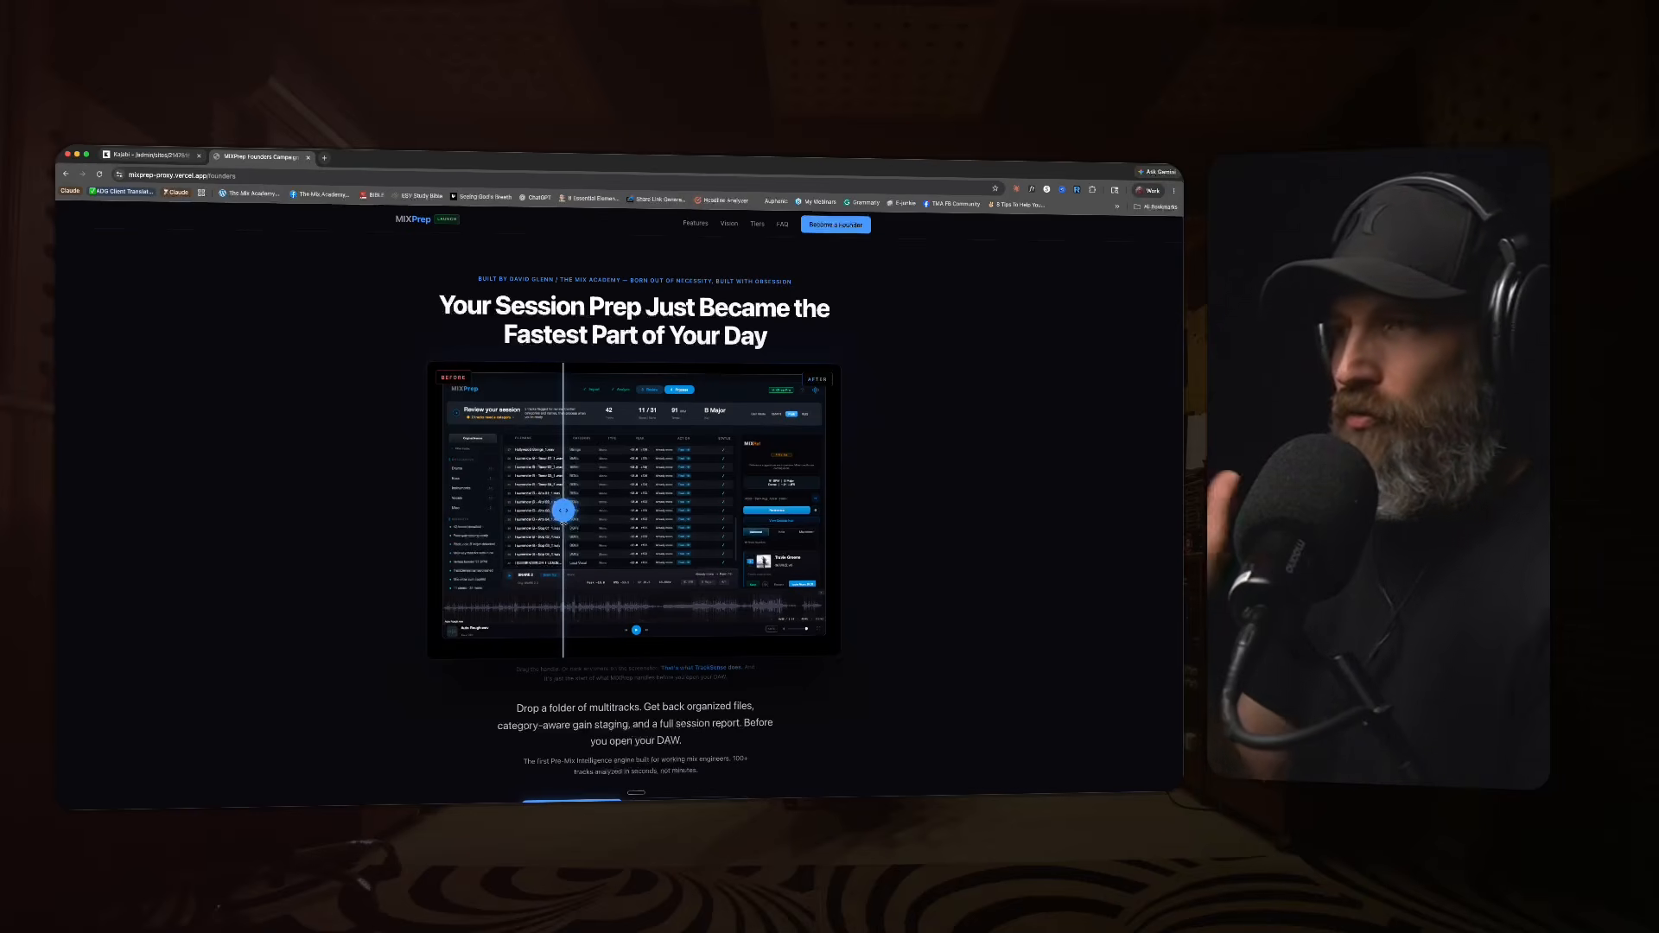
pyautogui.moveTo(563, 512); pyautogui.dragTo(497, 511)
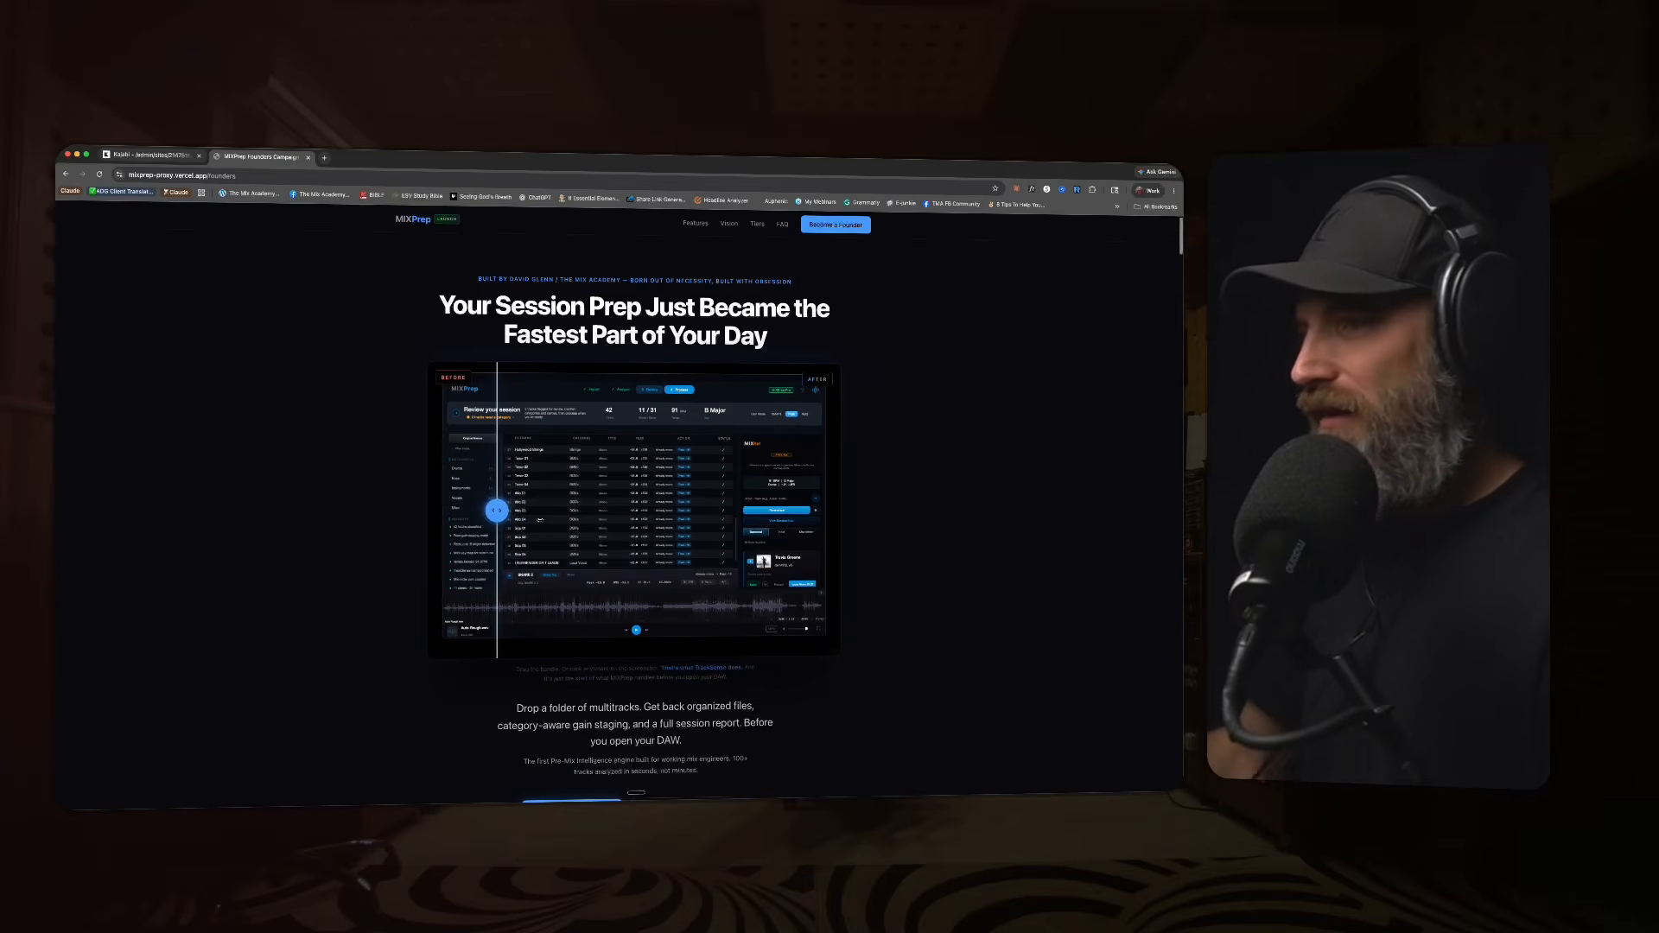
pyautogui.scroll(-5, 539, 520)
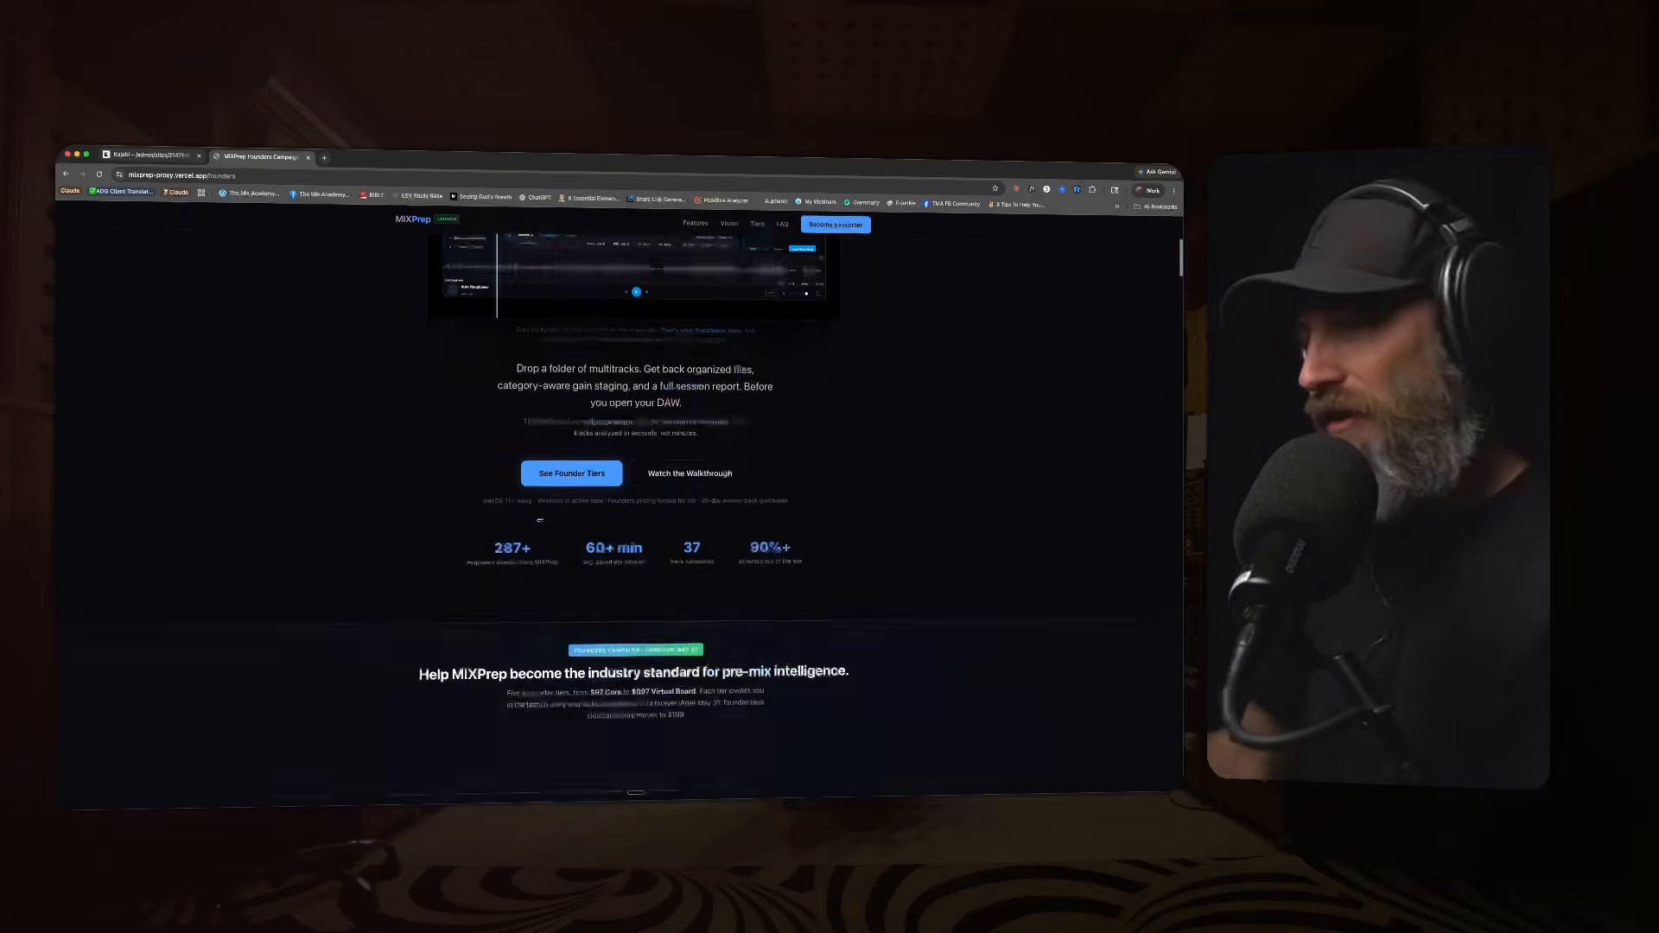
pyautogui.scroll(5, 539, 520)
# Switch back to Pro Tools, select the Raw Files folder track and review the drum, tom, cymbal and bass tracks.
pyautogui.press('super+Tab')
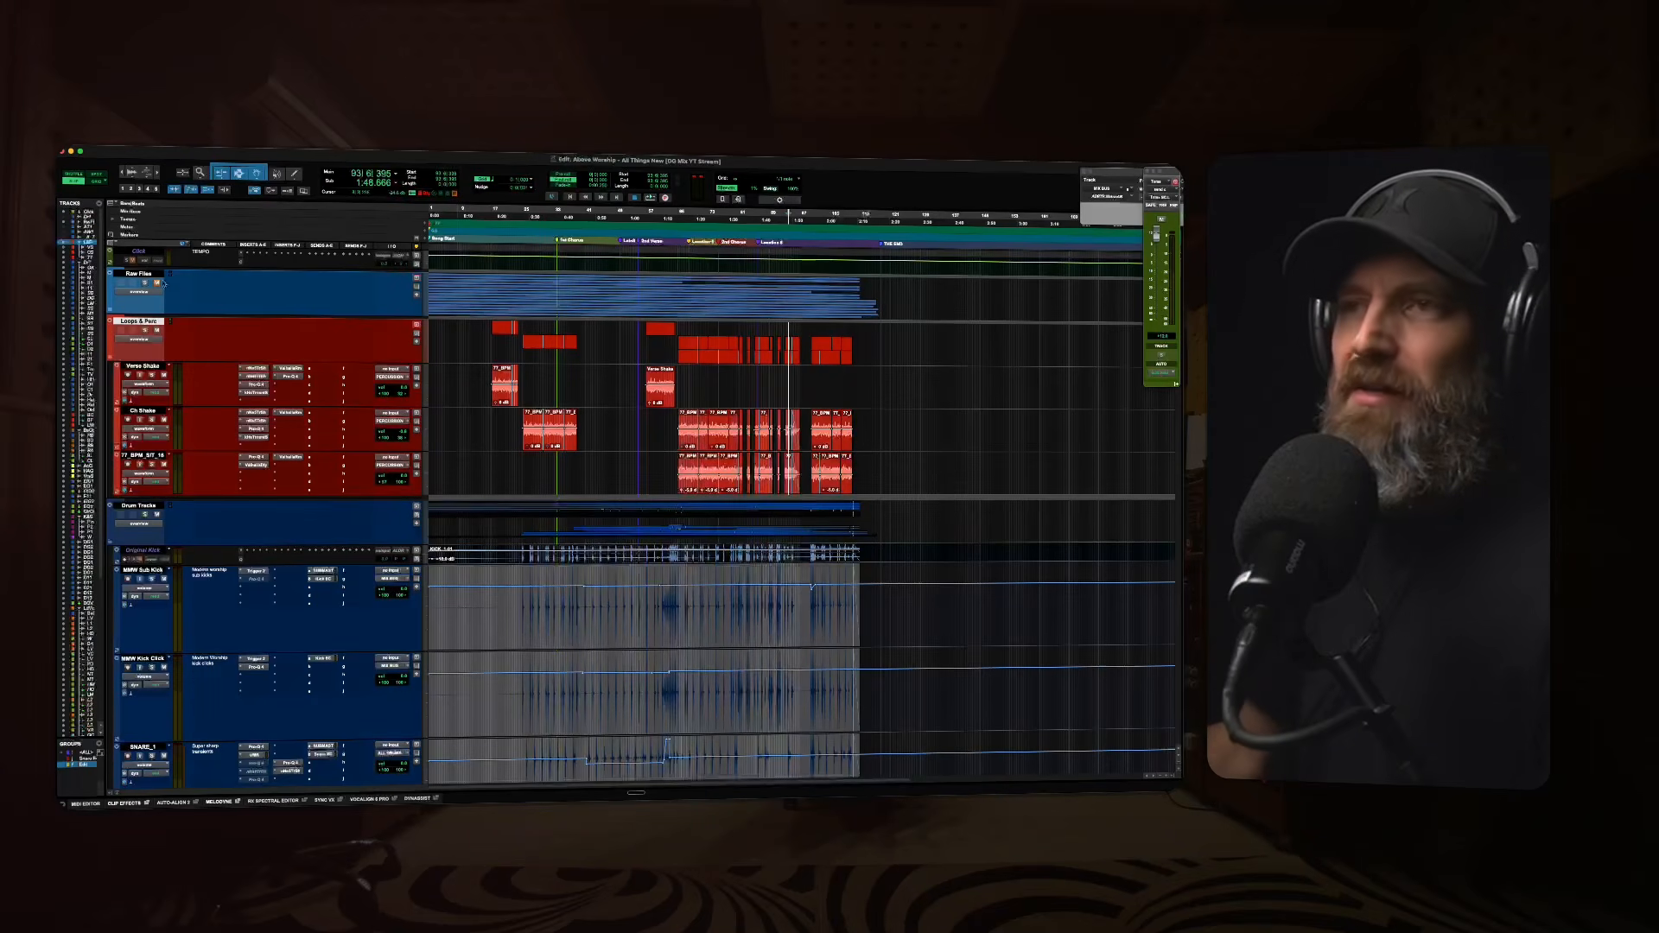
pyautogui.click(139, 274)
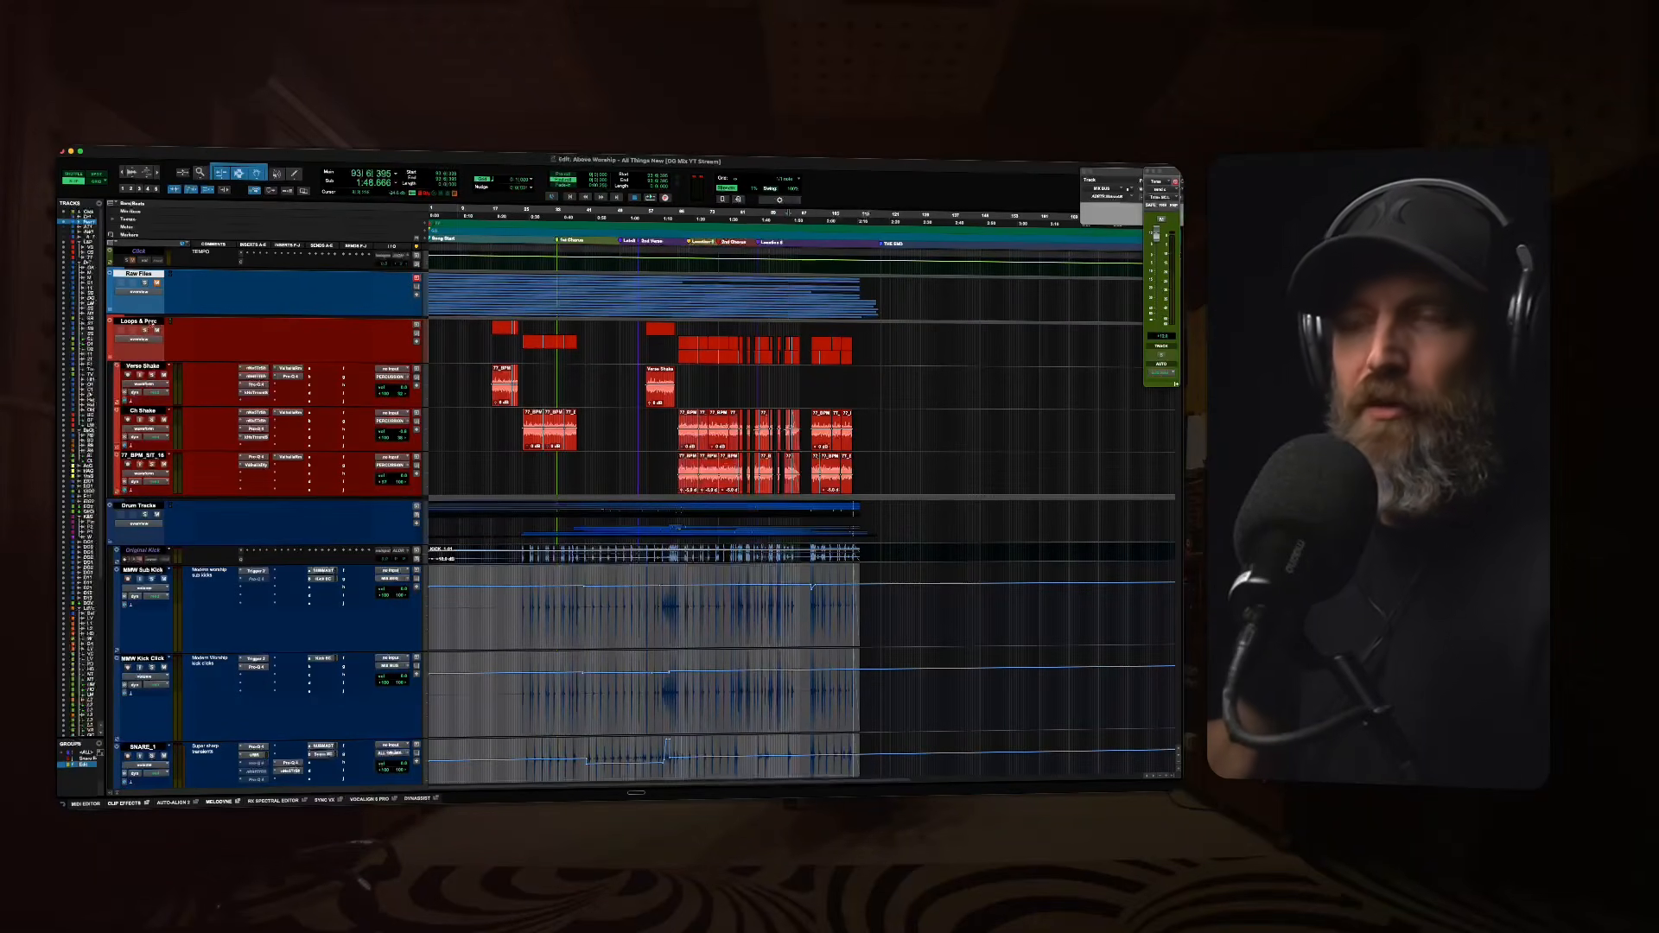
pyautogui.scroll(-5, 172, 412)
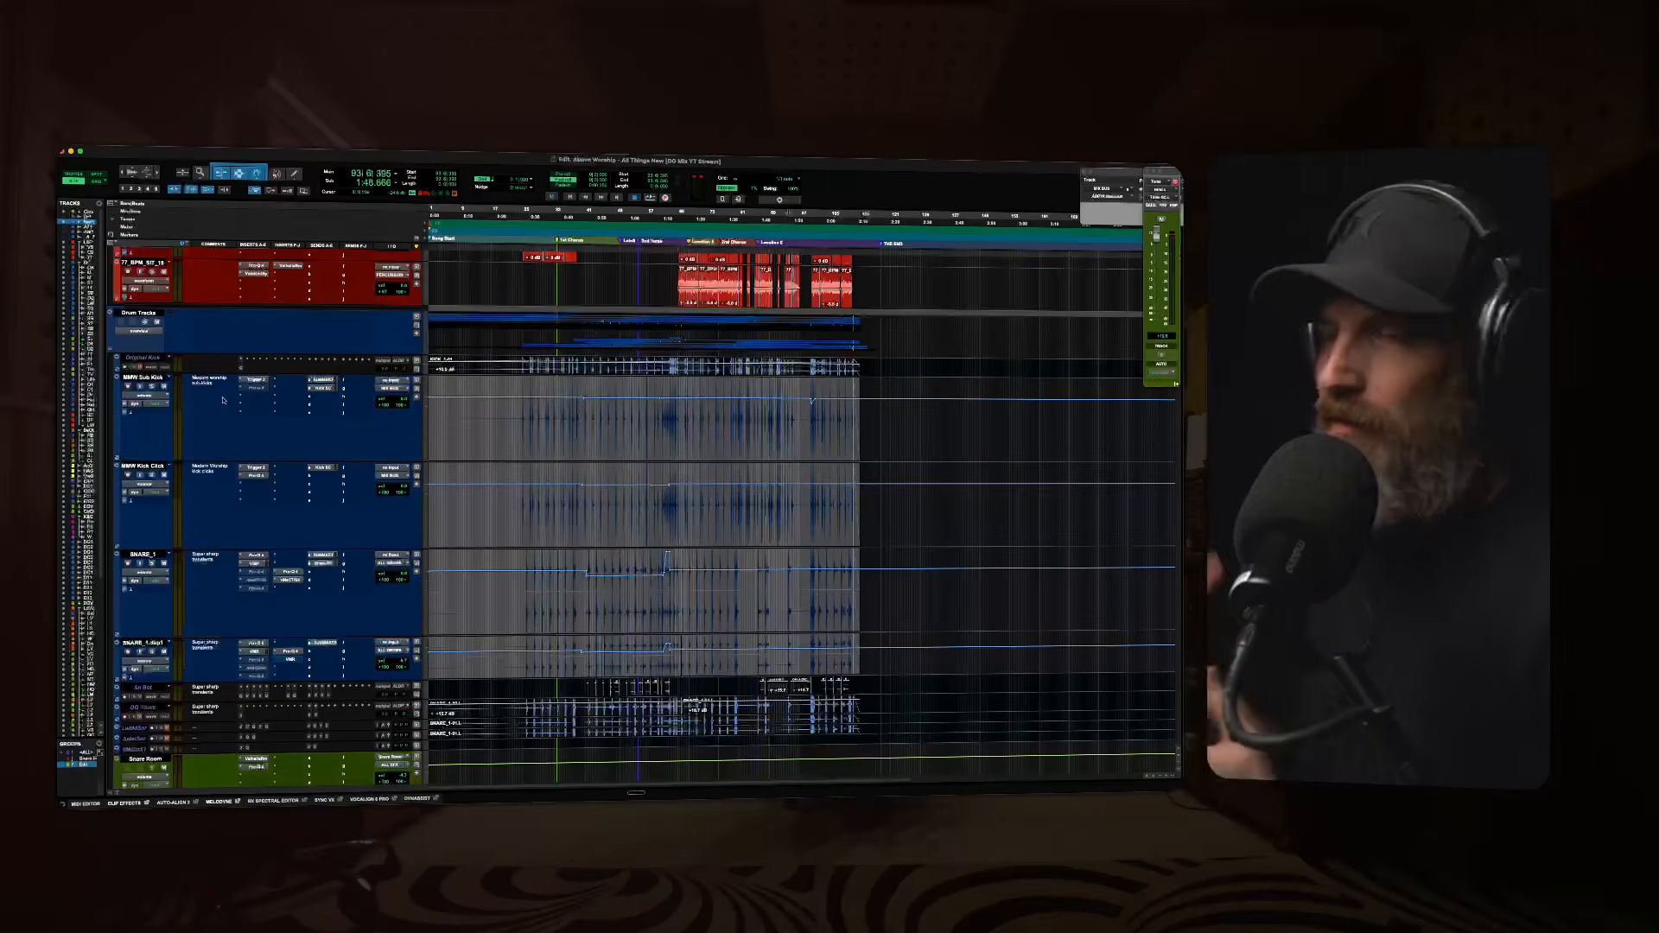
pyautogui.scroll(-6, 223, 399)
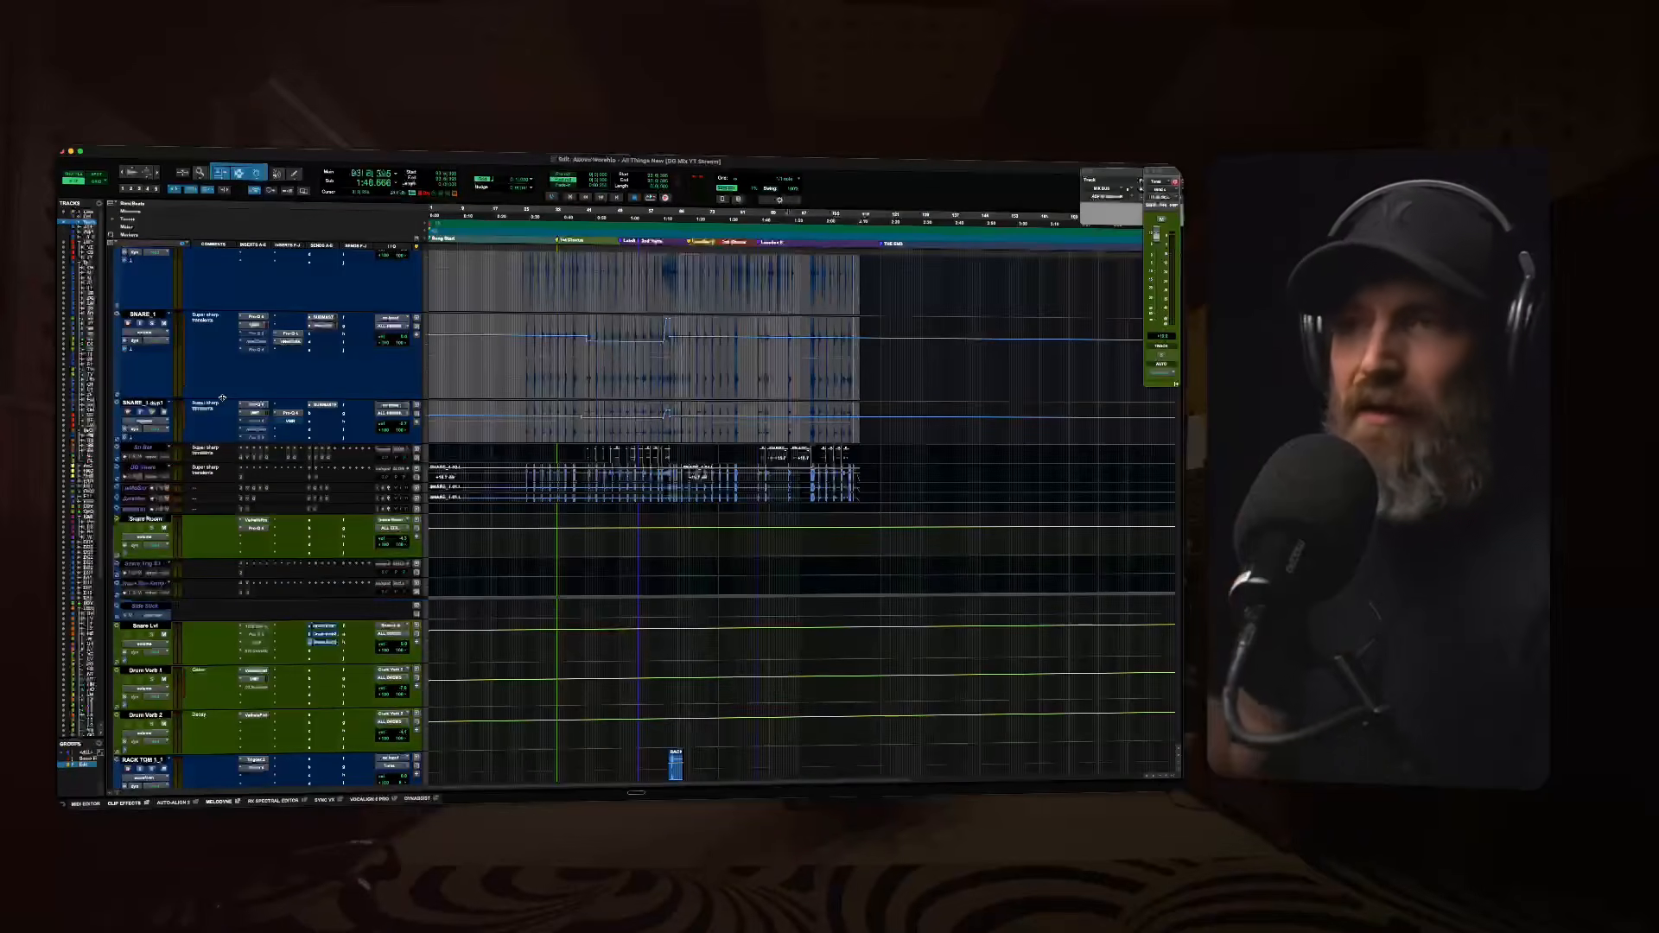
pyautogui.scroll(-10, 223, 399)
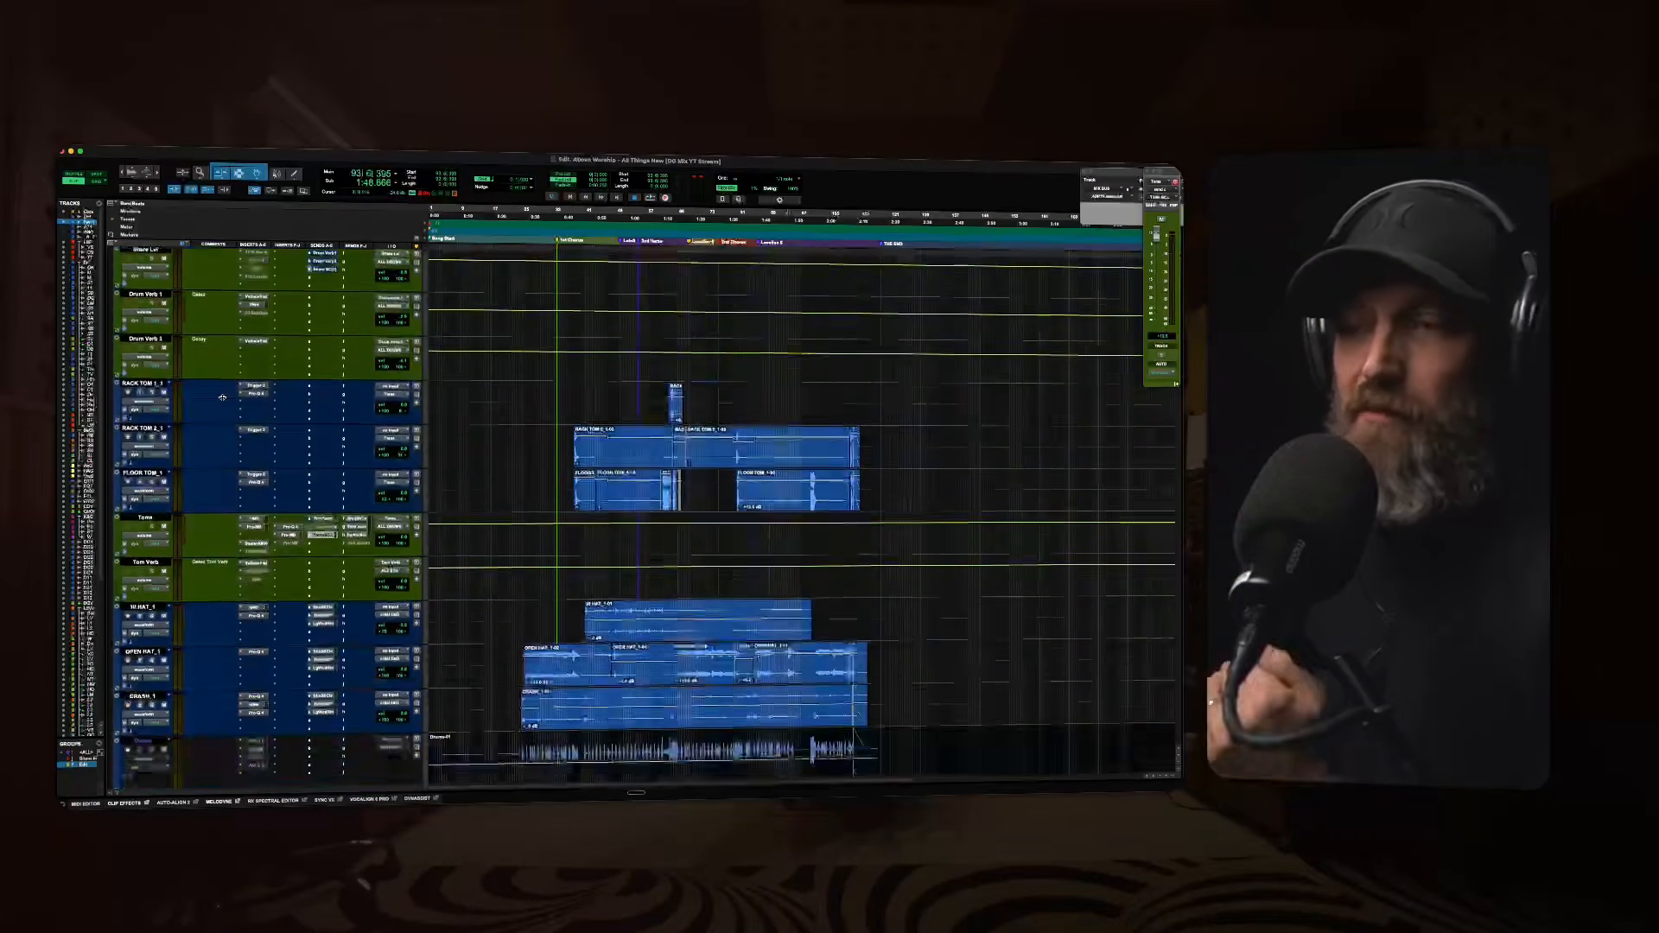
pyautogui.scroll(-10, 223, 399)
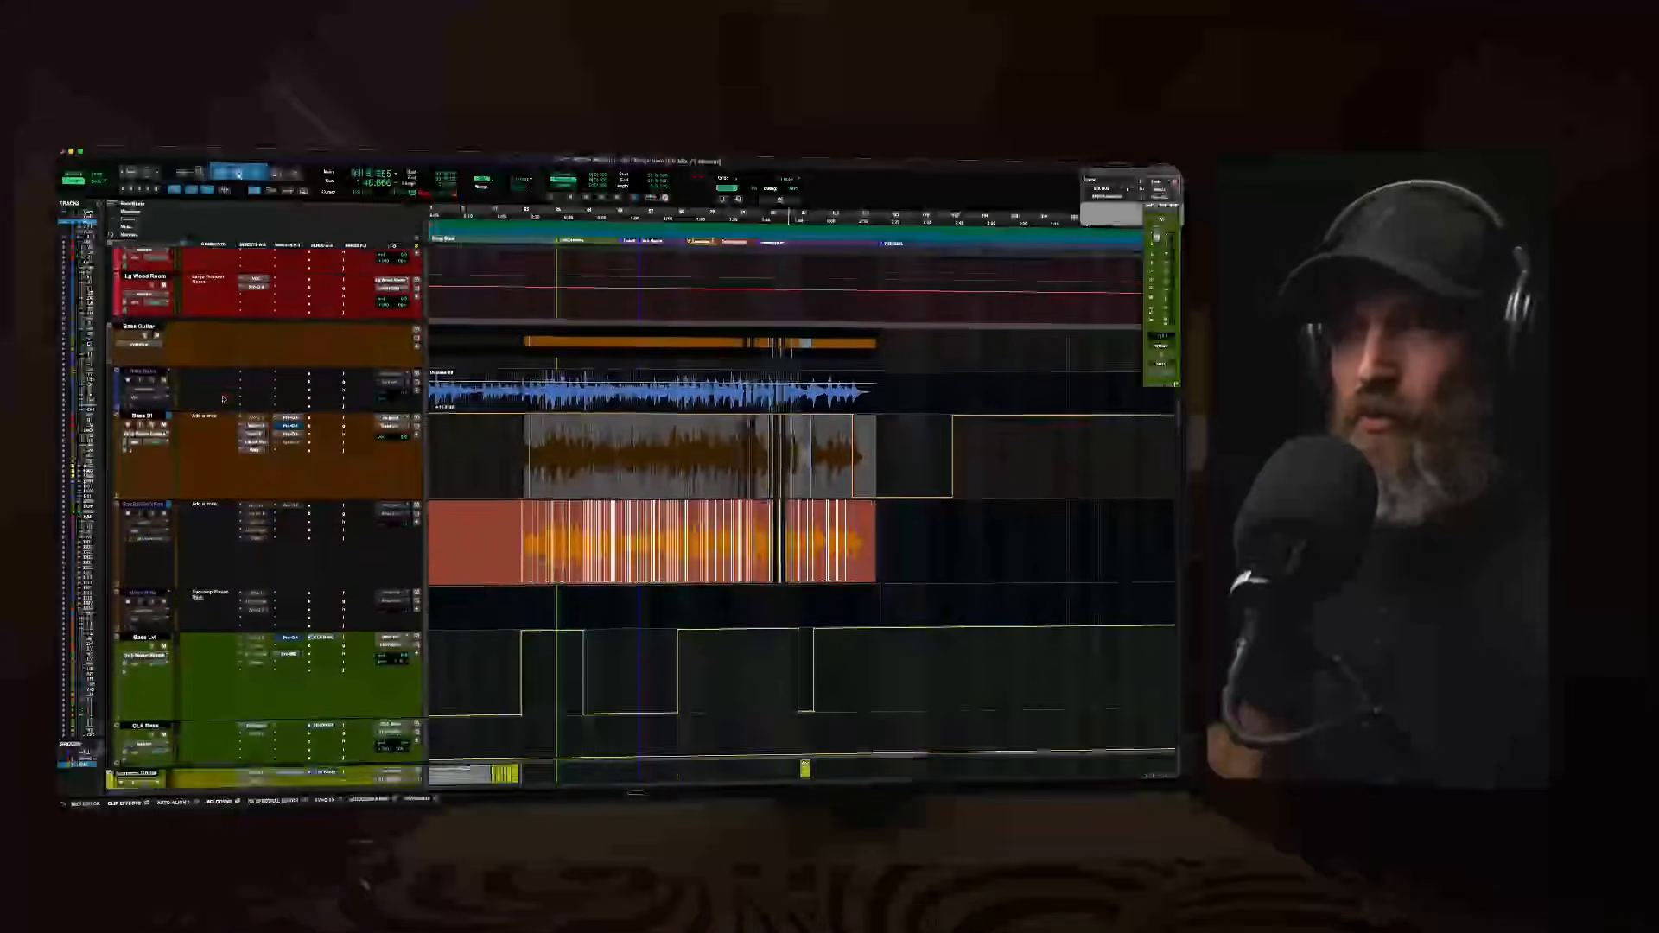
pyautogui.scroll(-1, 200, 385)
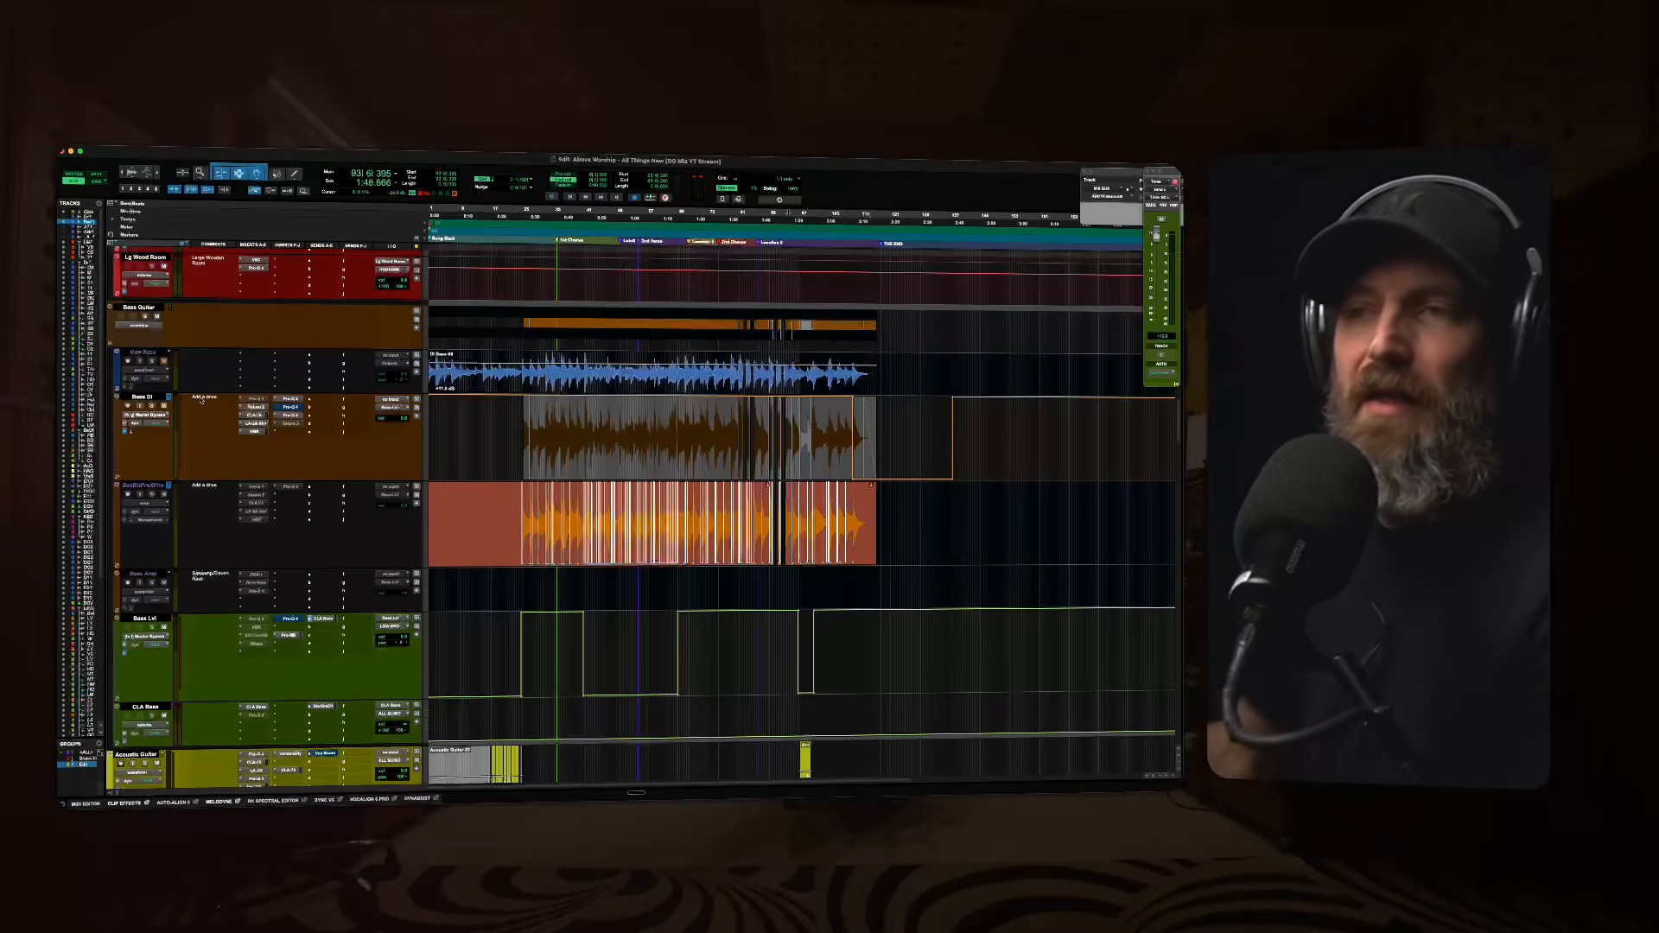
# Review the acoustic guitar, electric guitar, keys and synths tracks down to the background vocals.
pyautogui.scroll(-4, 204, 403)
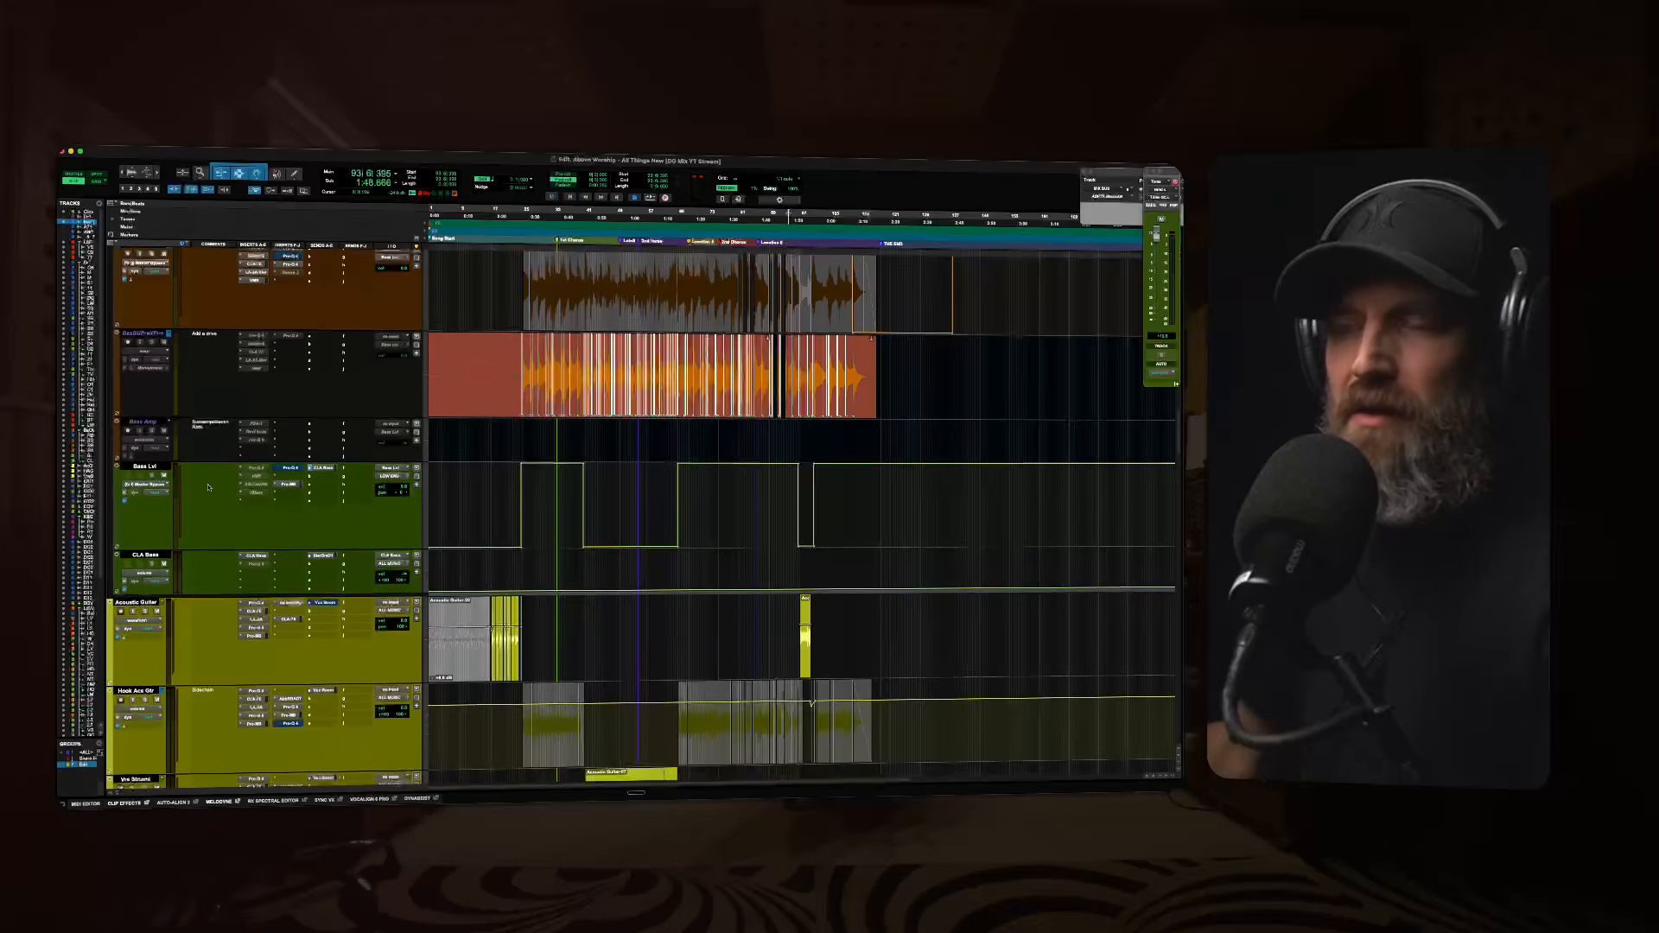
pyautogui.scroll(-6, 208, 484)
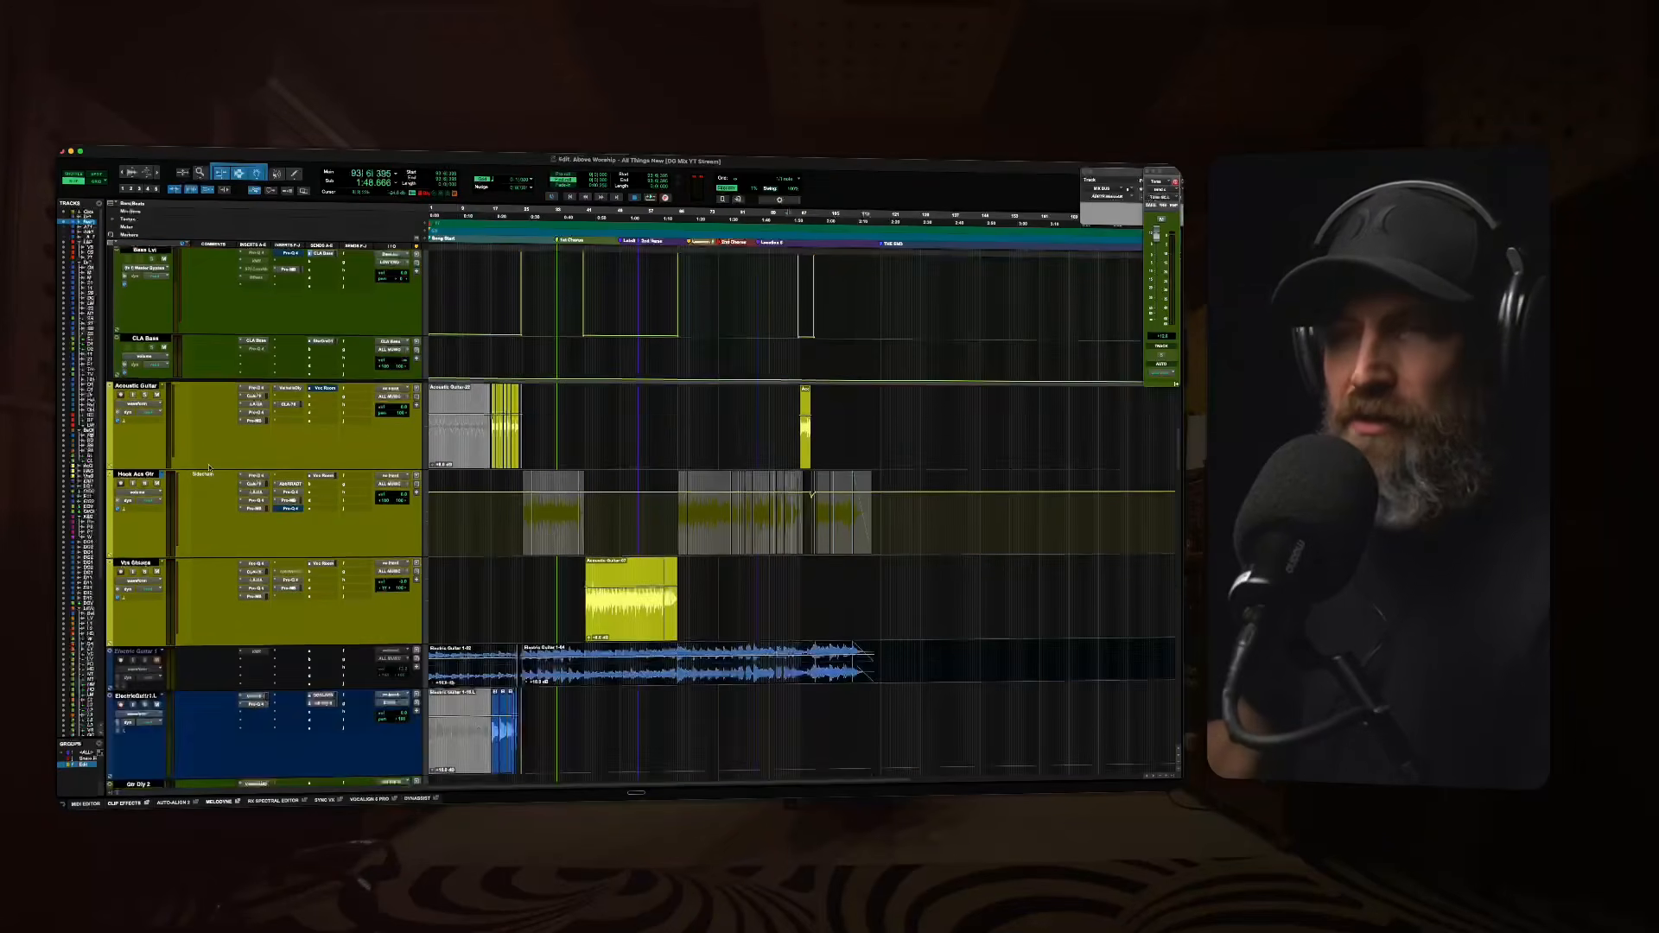
pyautogui.scroll(-12, 209, 468)
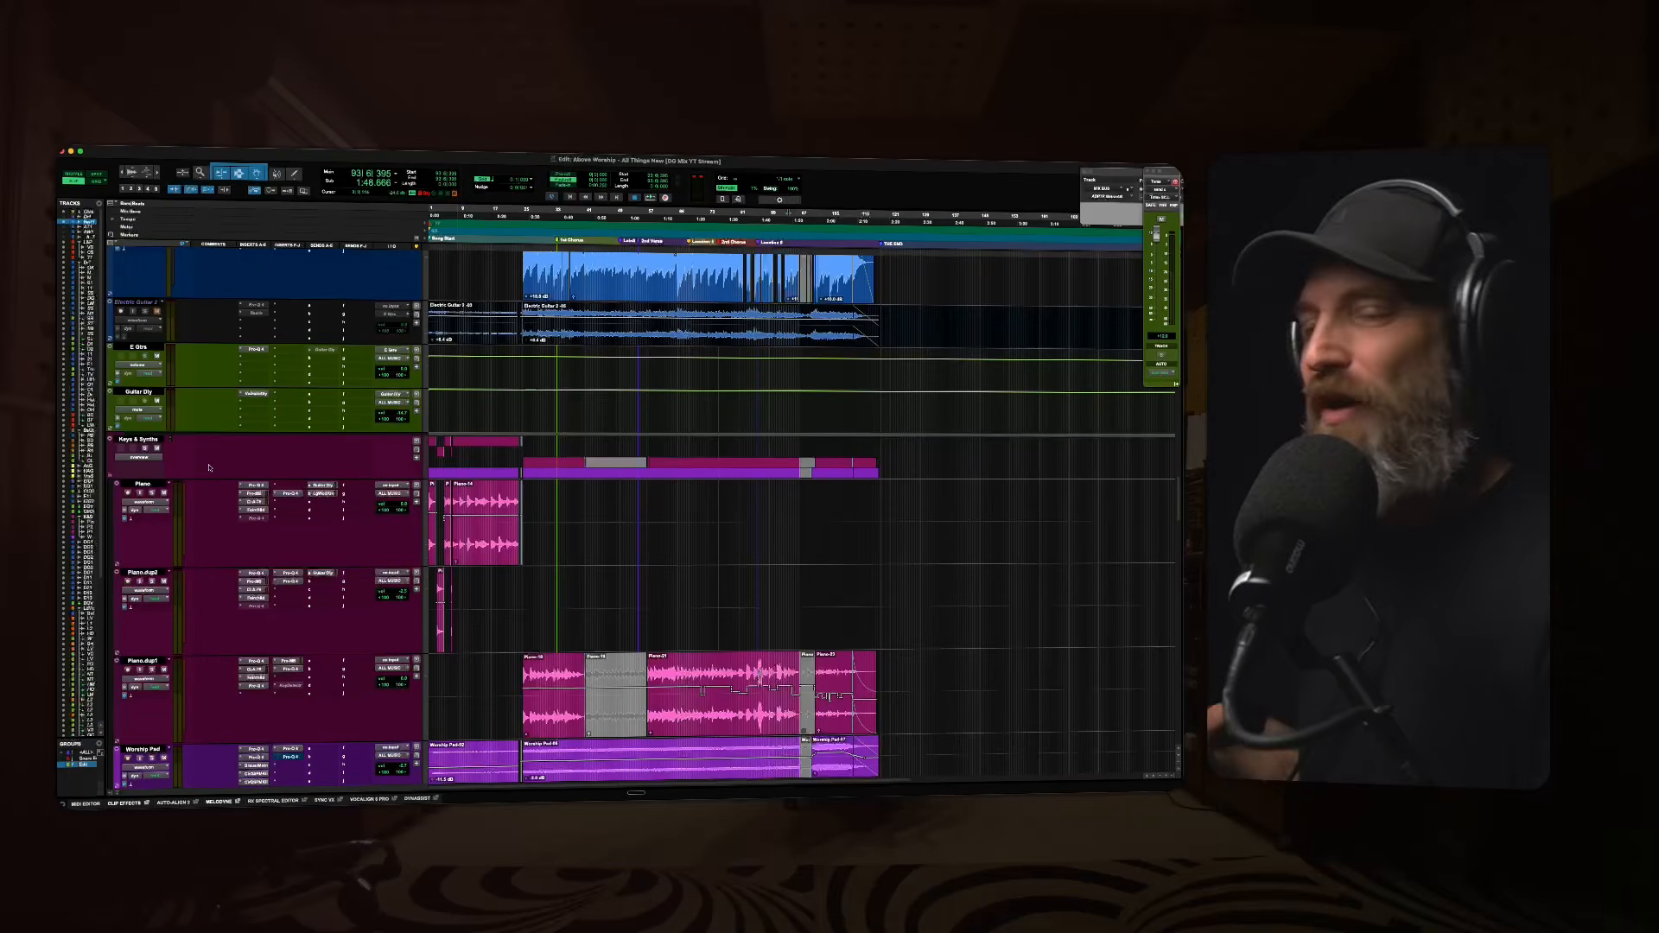
pyautogui.scroll(-2, 208, 468)
pyautogui.scroll(-2, 208, 468)
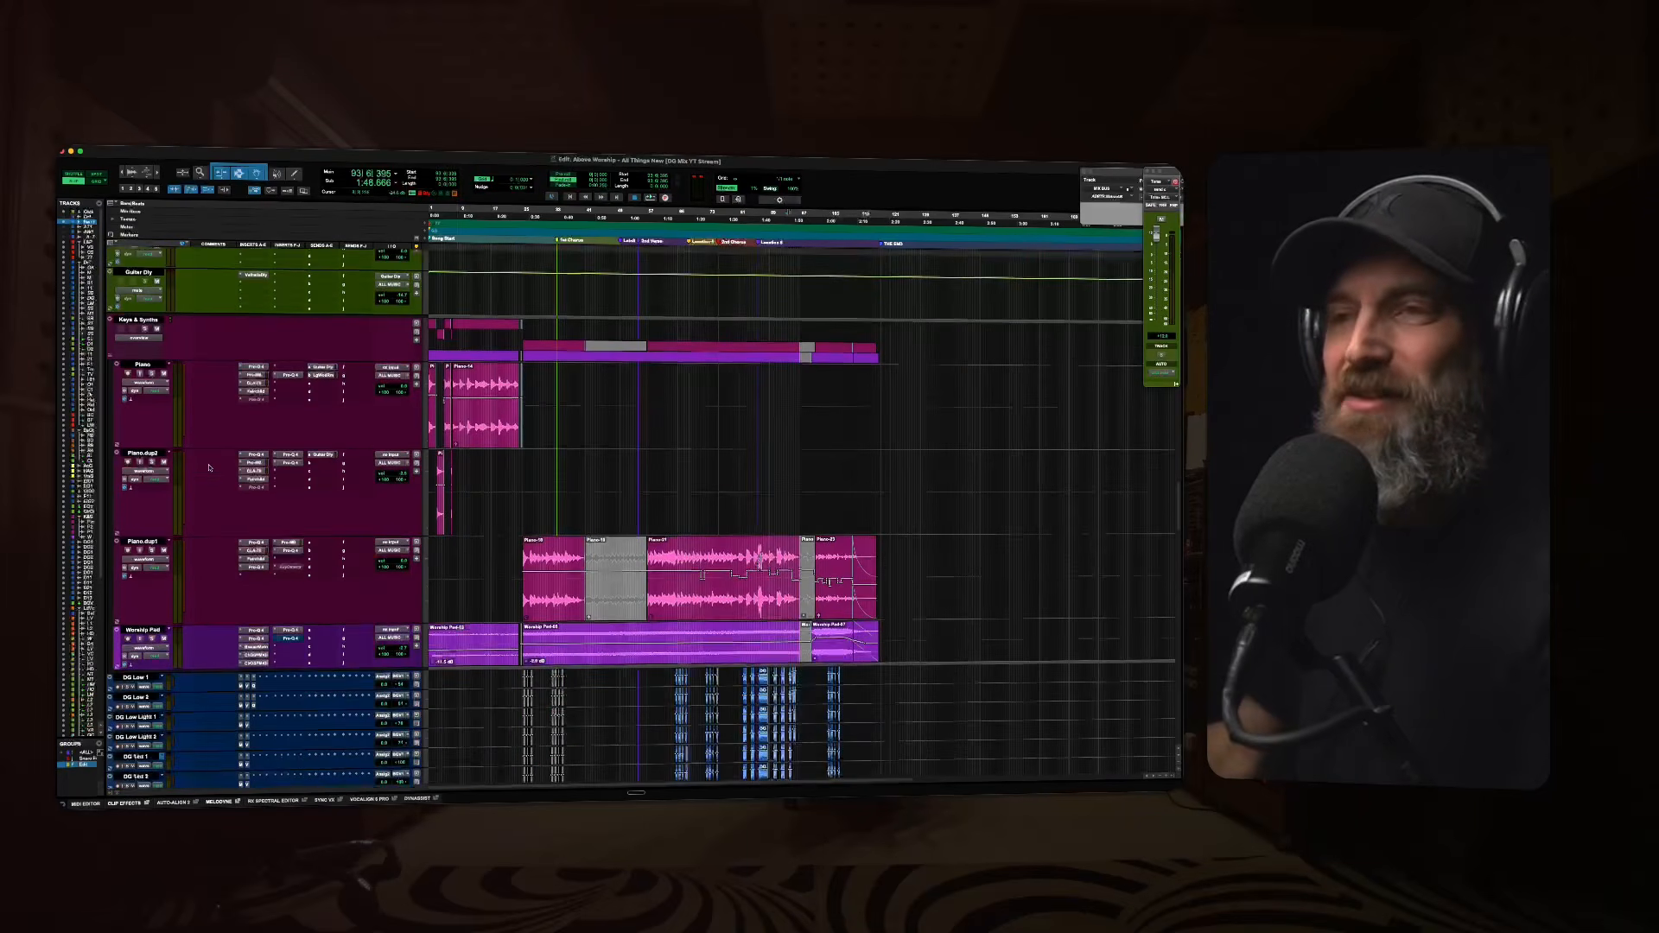
pyautogui.scroll(-5, 209, 415)
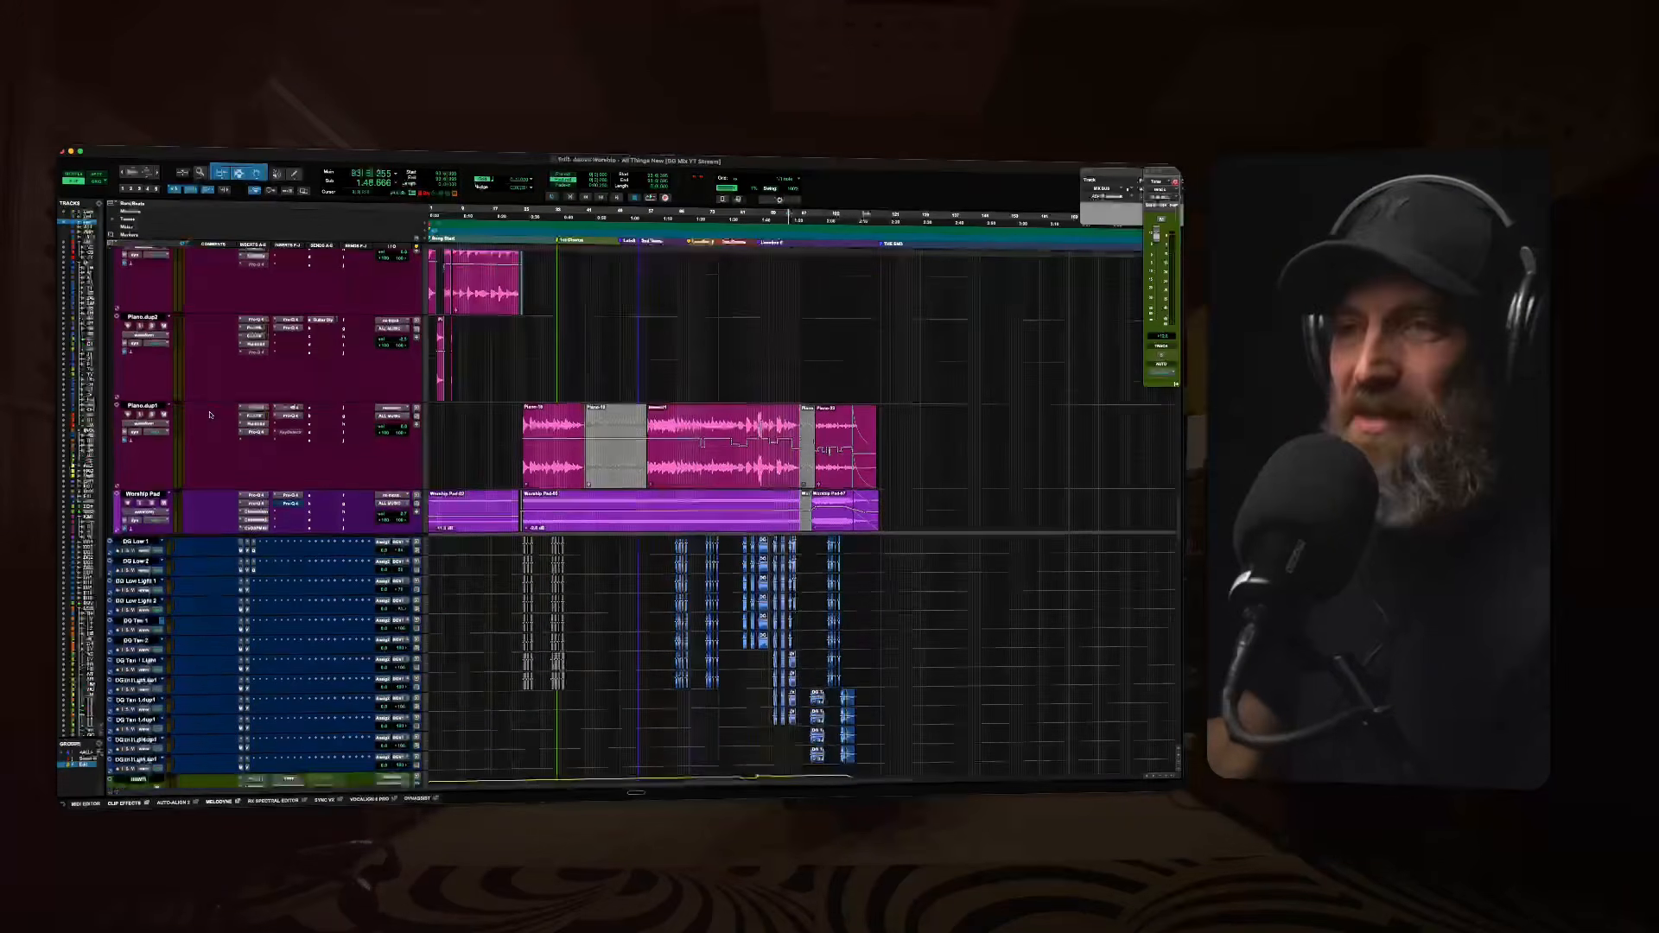
pyautogui.scroll(-3, 209, 415)
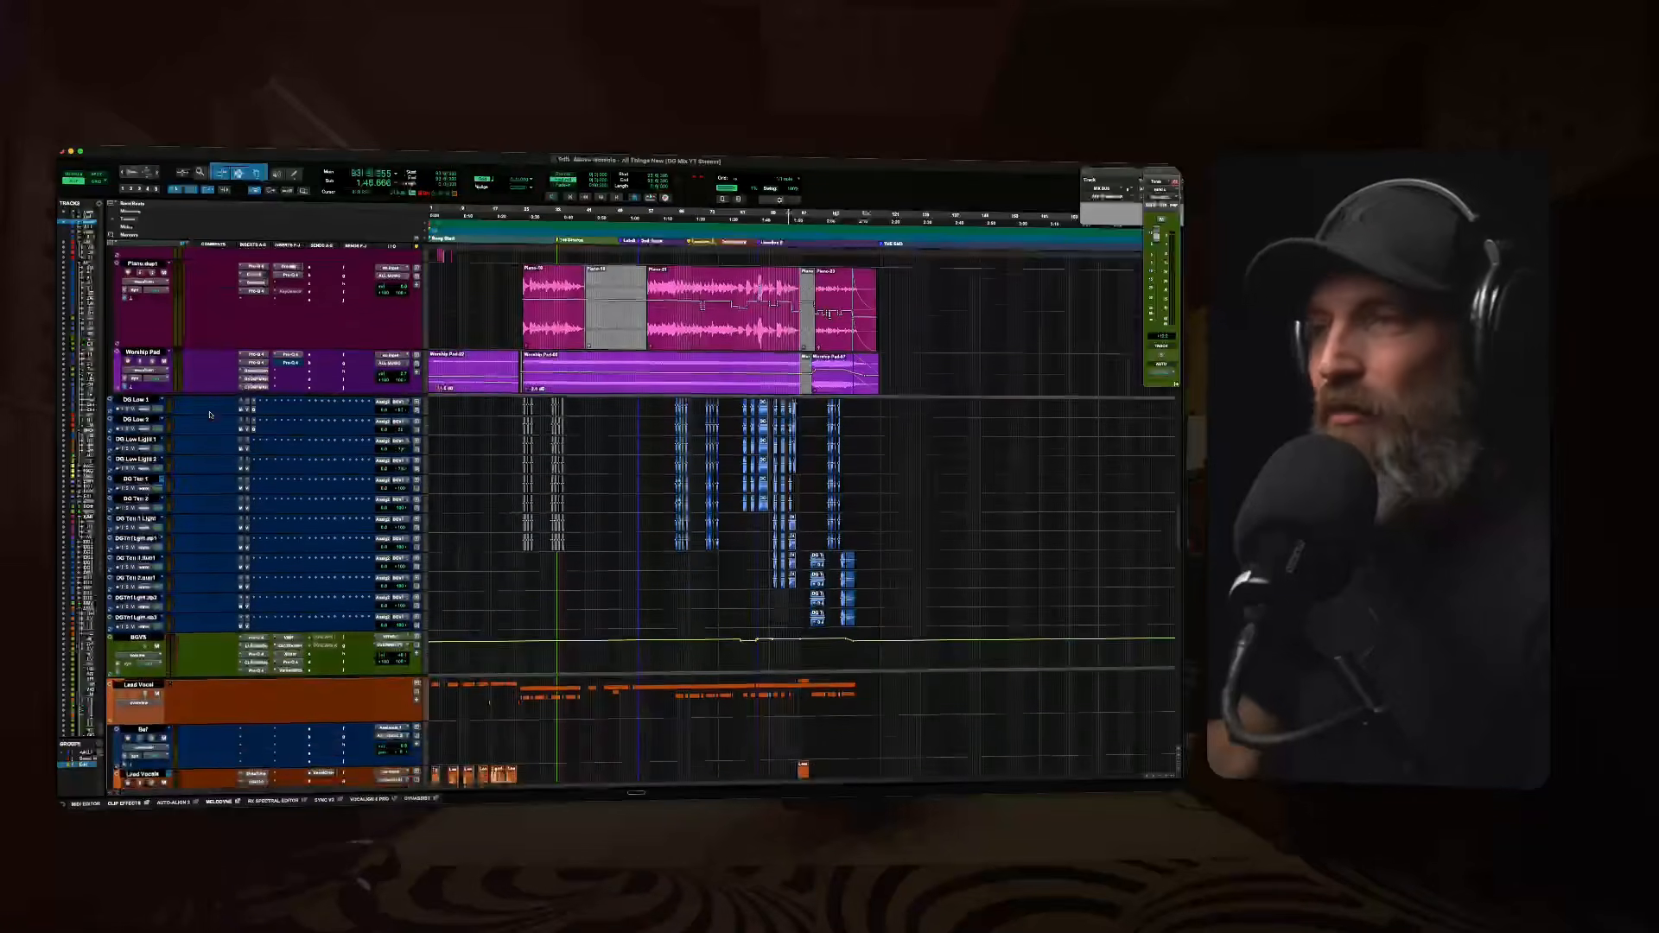
# Select all the background vocal tracks starting at DG Low 1 and audition the passage.
pyautogui.click(134, 371)
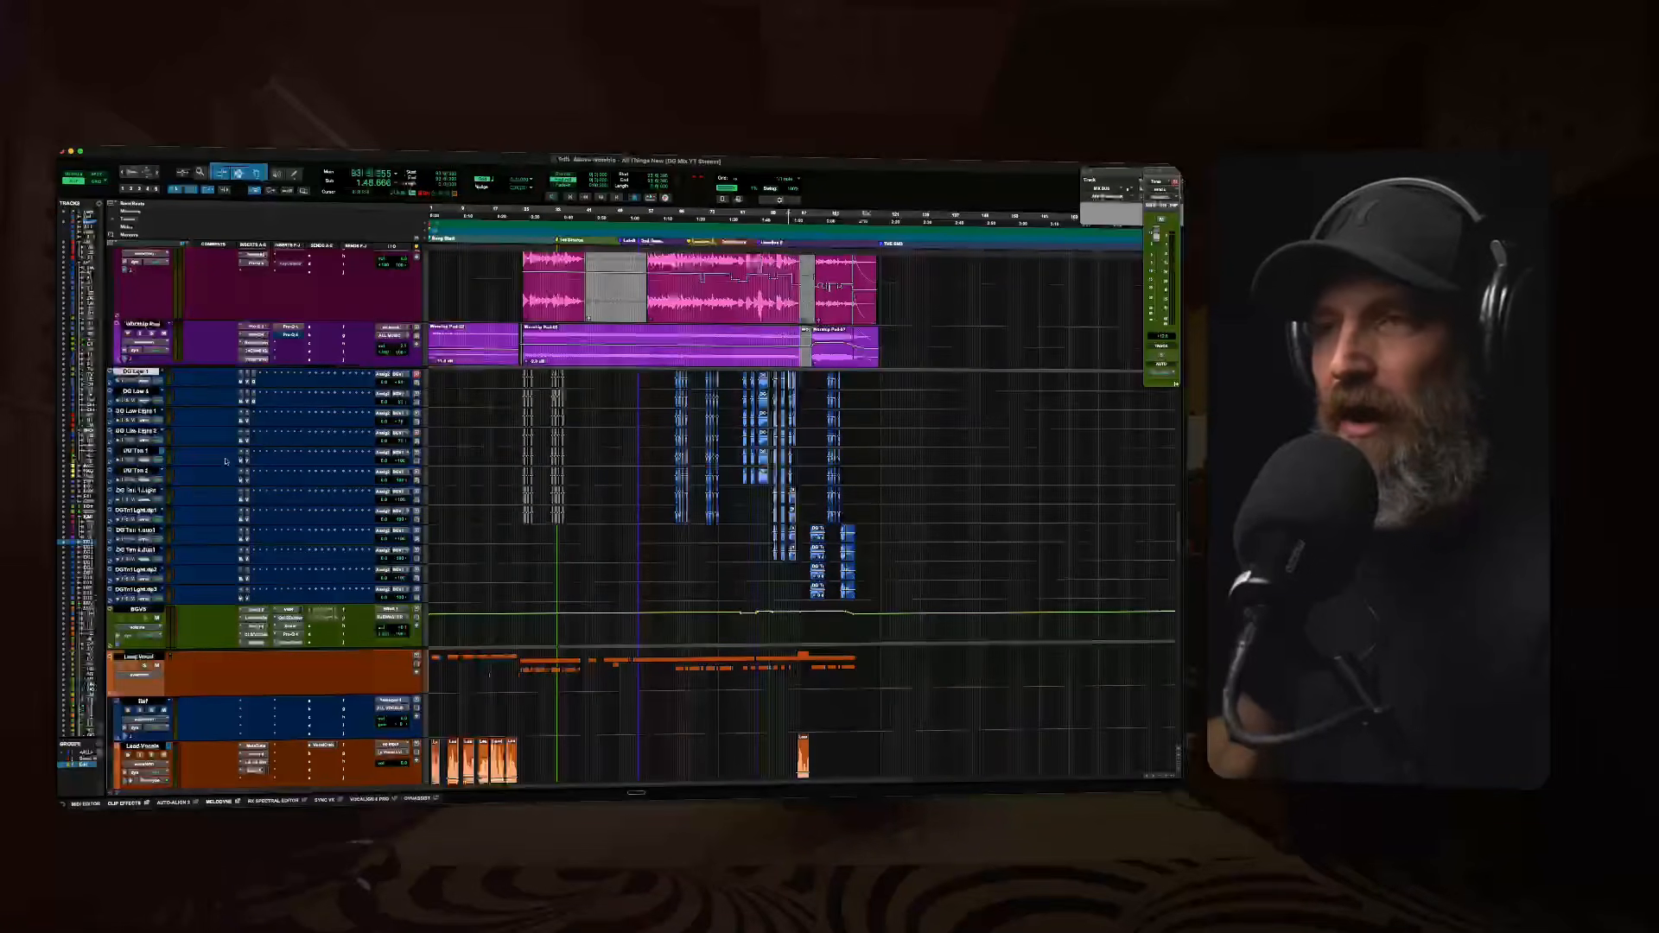
pyautogui.keyDown('shift'); pyautogui.click(135, 590); pyautogui.keyUp('shift')
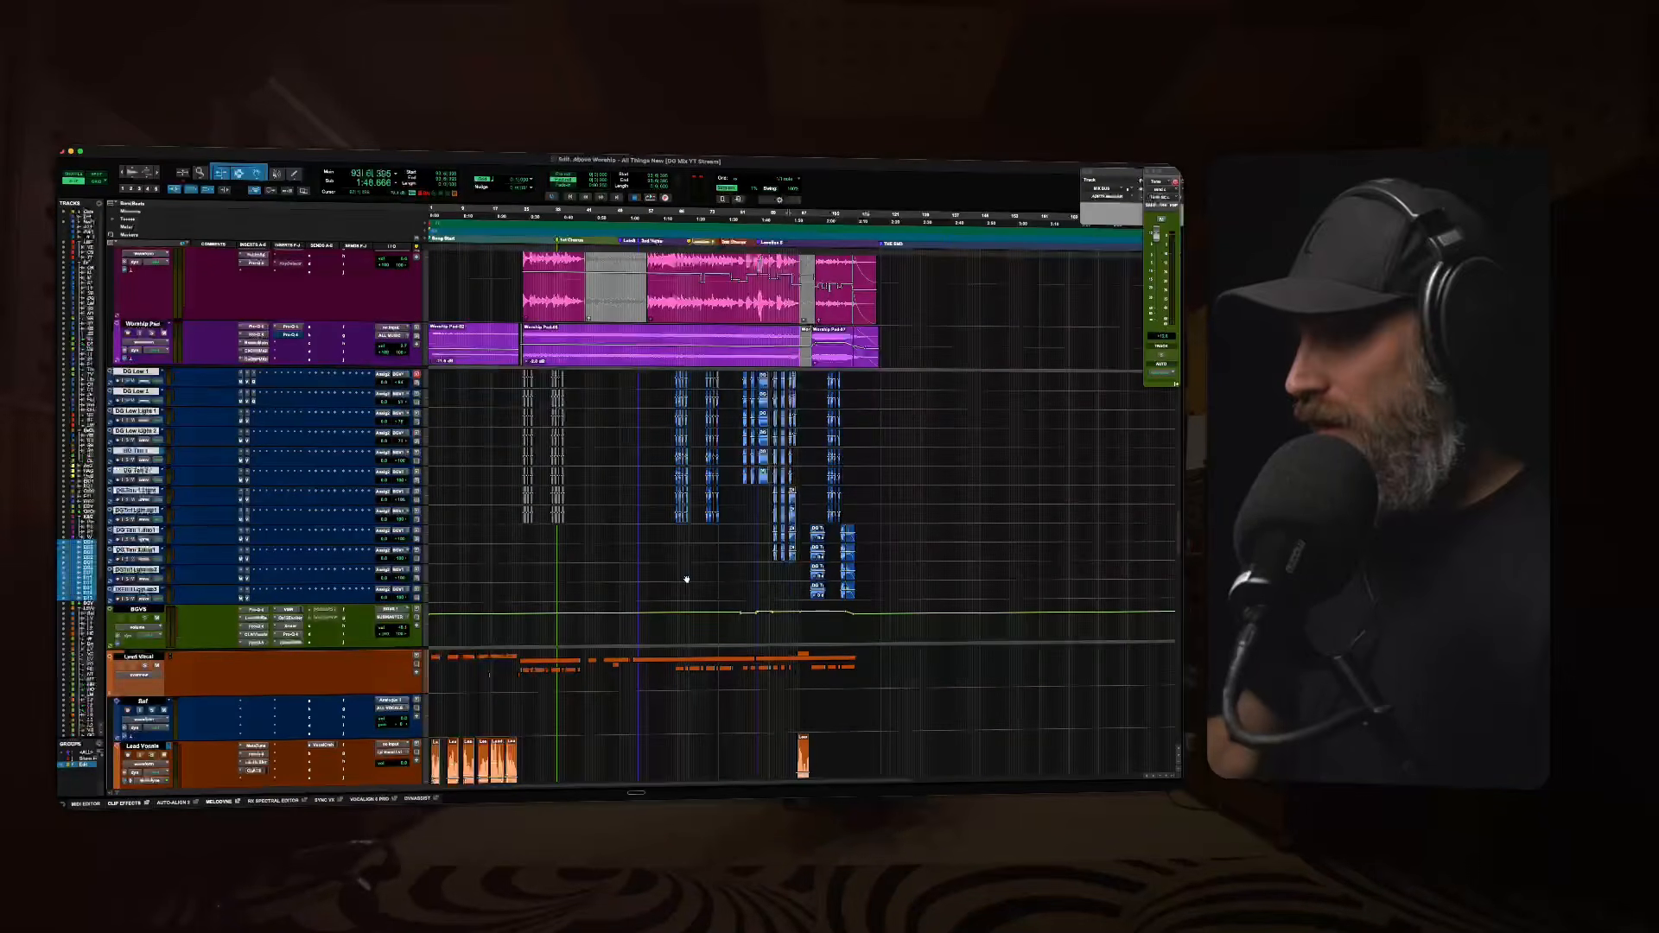
pyautogui.press('space')
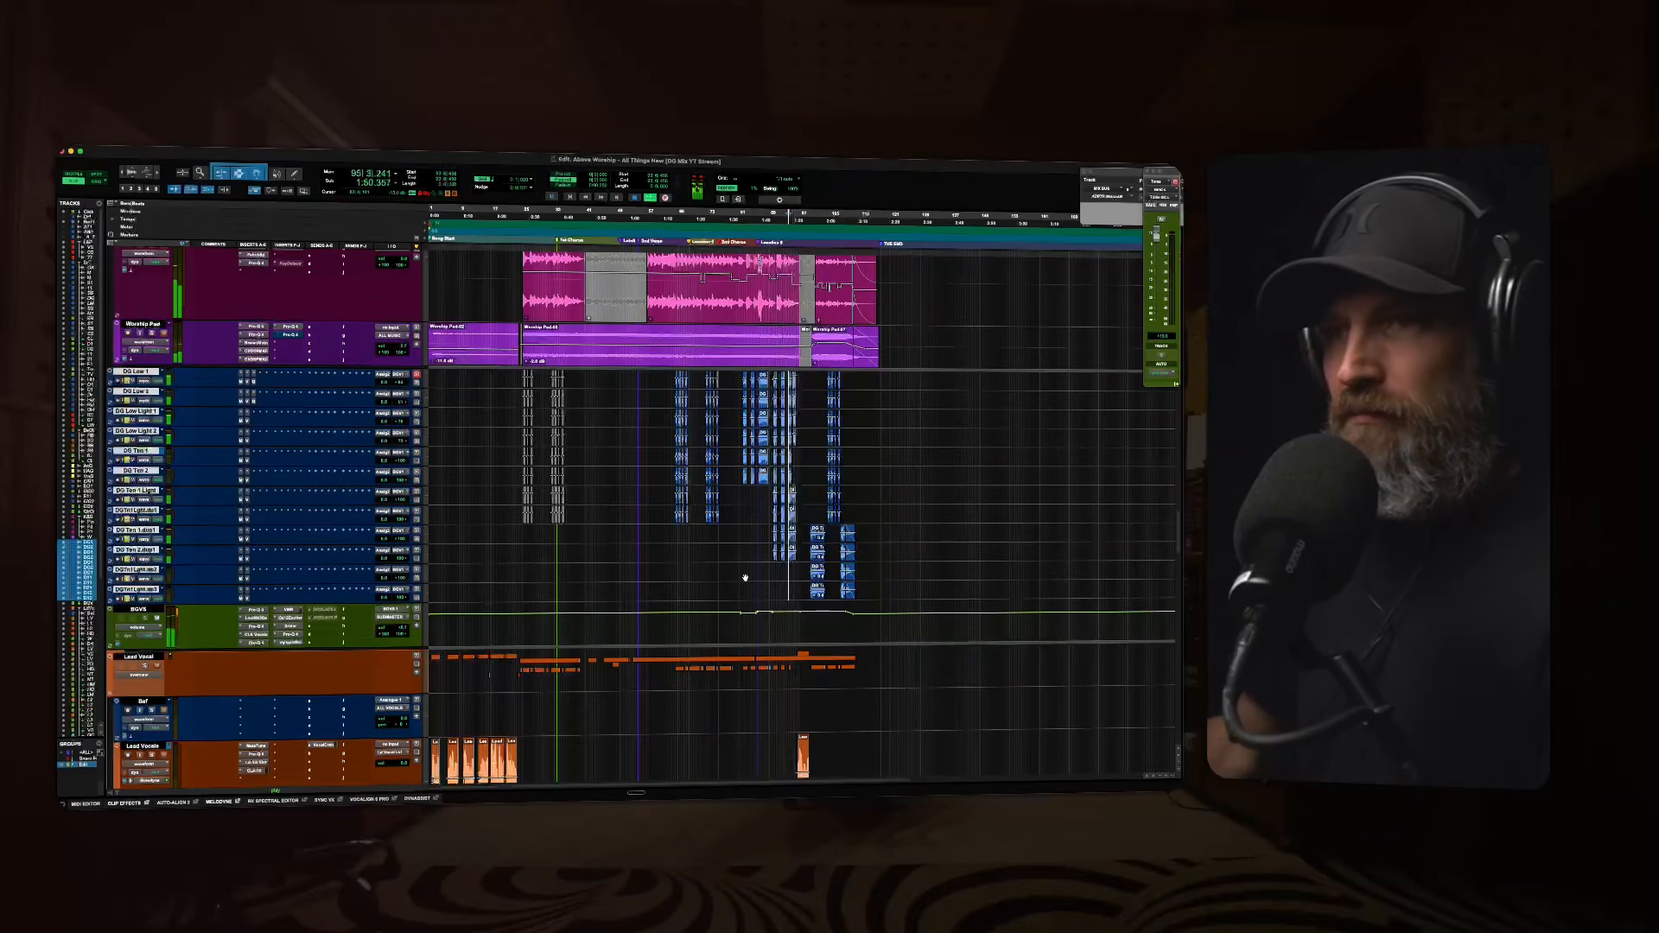
pyautogui.press('space')
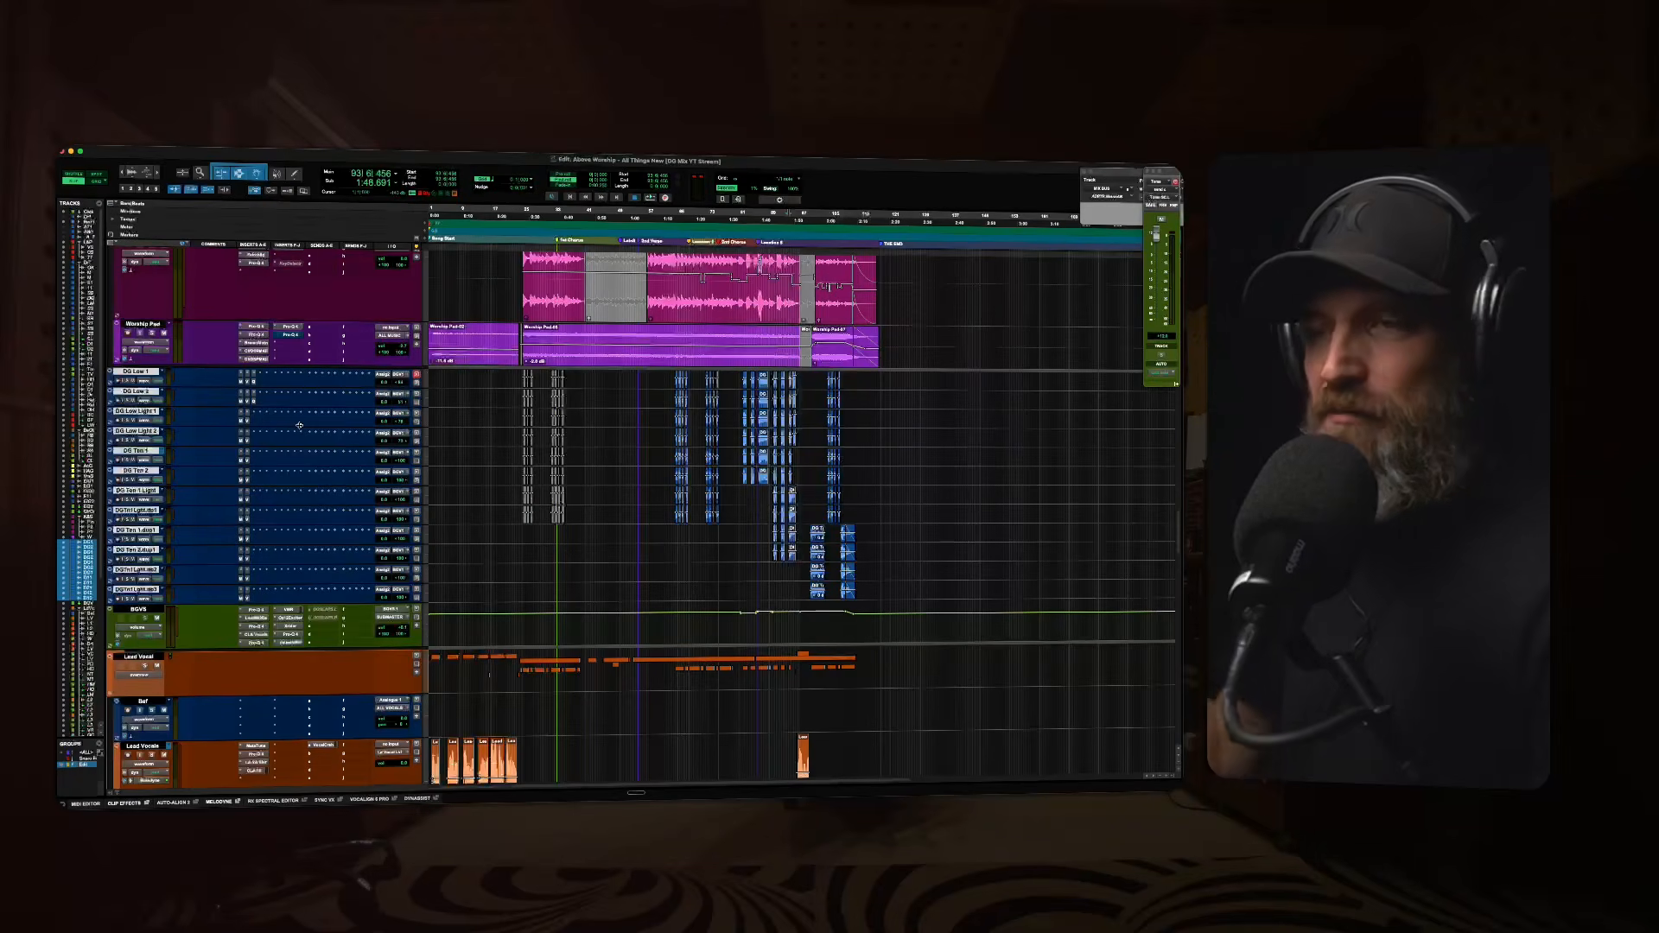
# Examine the layered background vocal tracks and the lead vocal tracks in the Lead Vocal folder.
pyautogui.scroll(-1, 182, 419)
pyautogui.scroll(5, 183, 419)
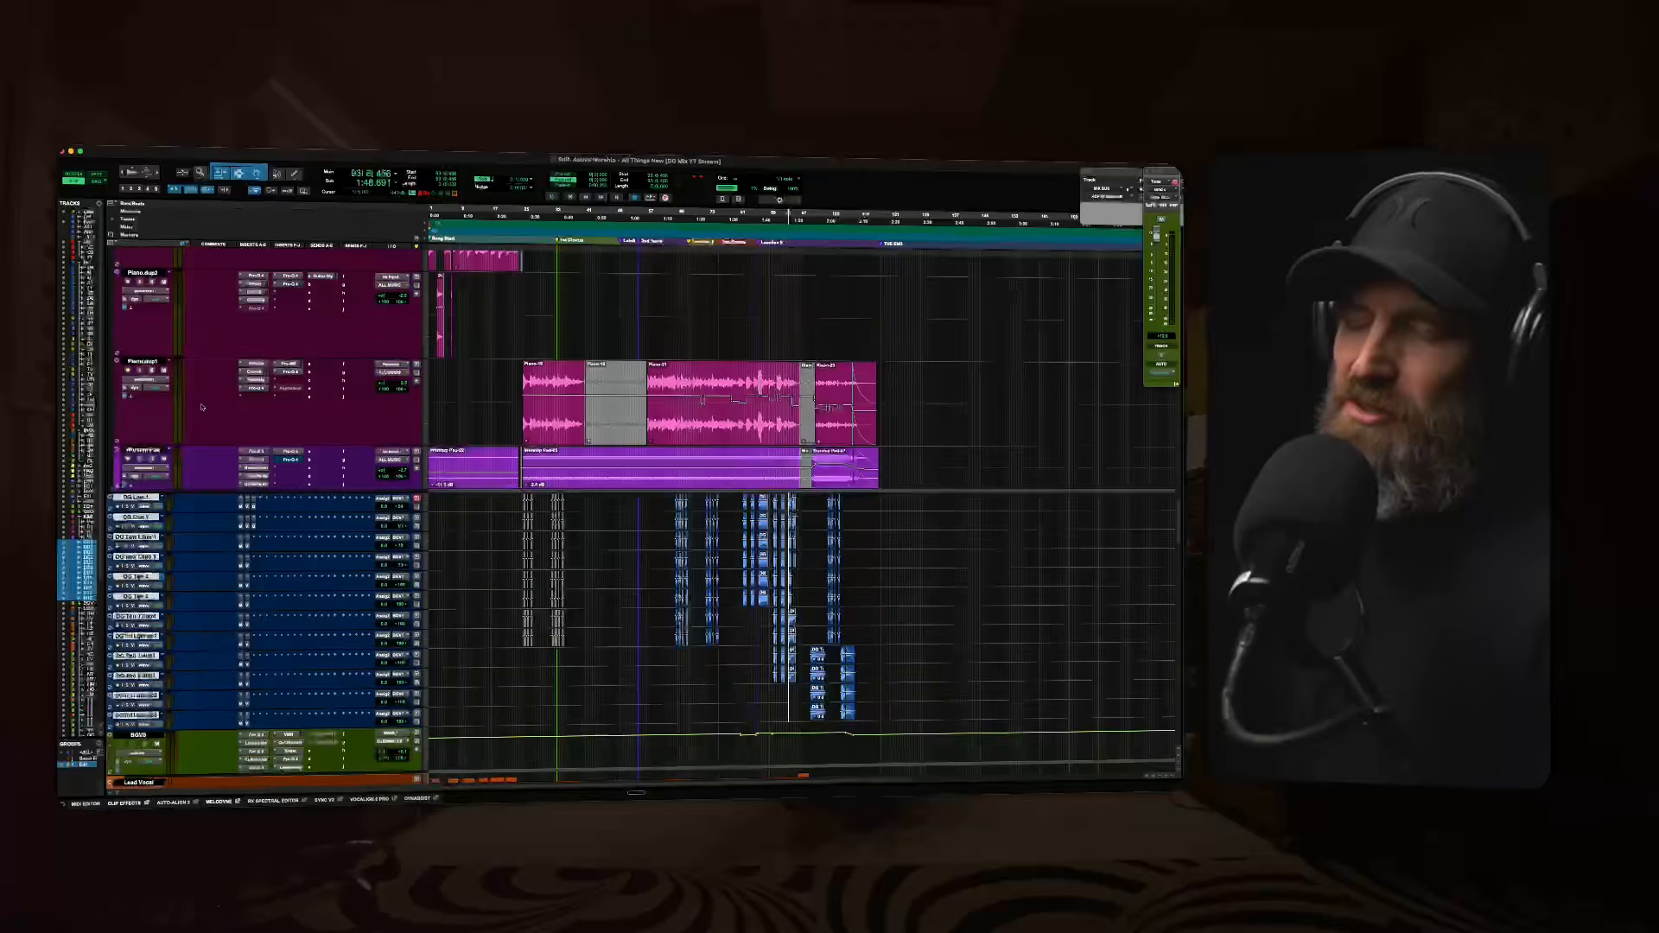
pyautogui.scroll(-3, 201, 407)
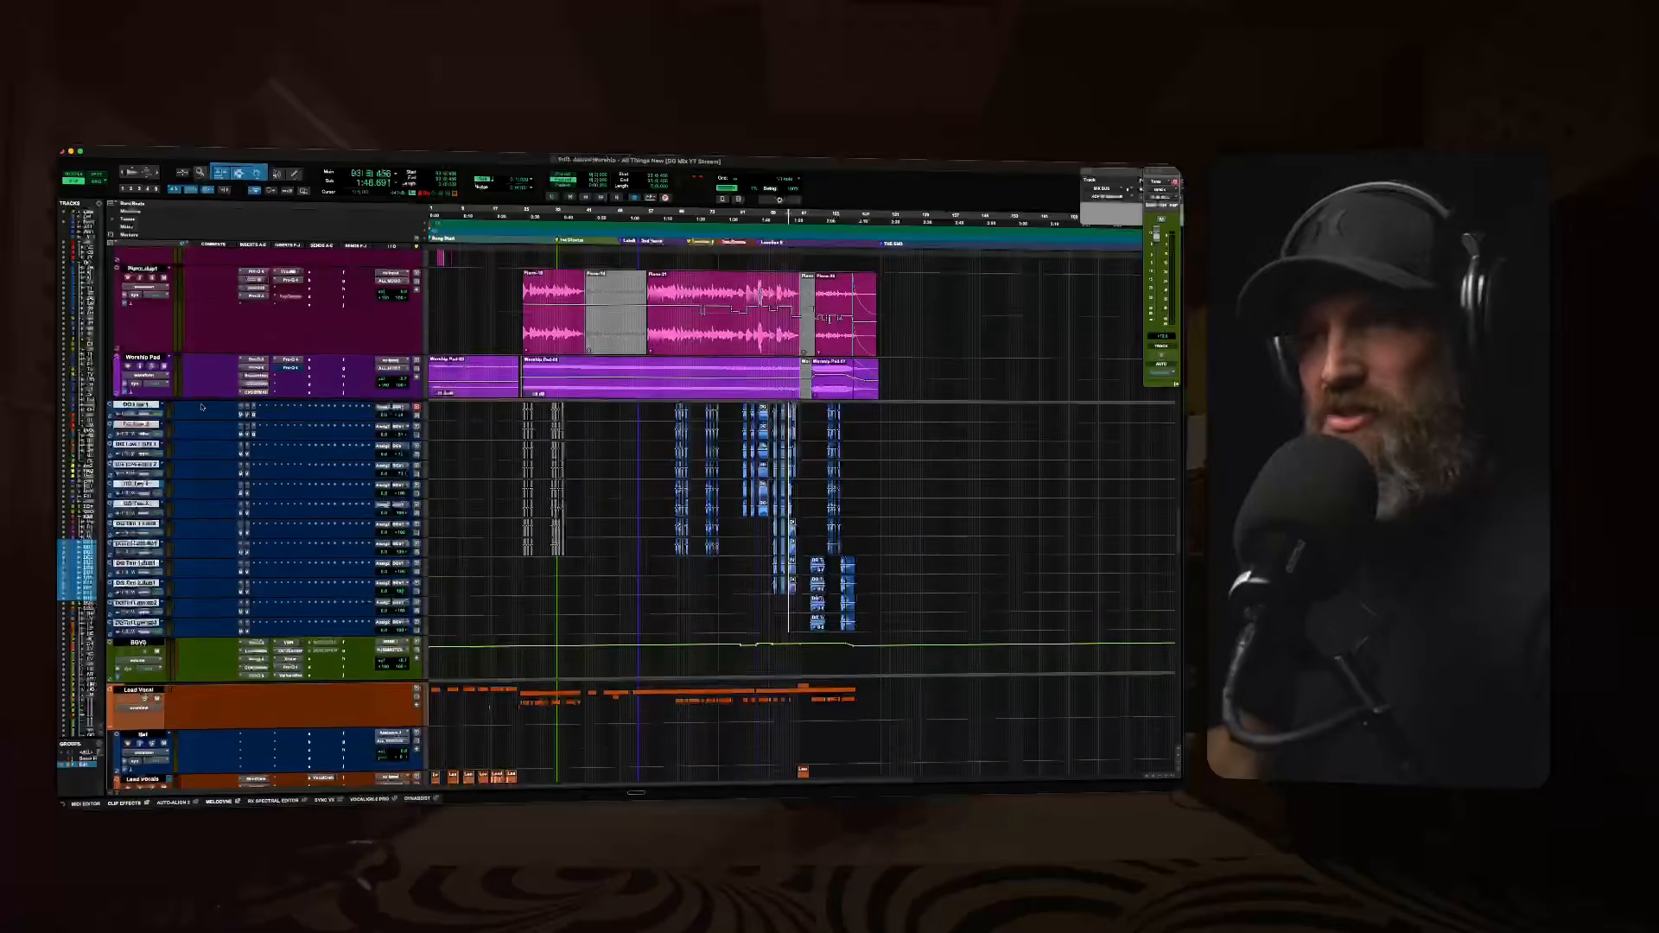
pyautogui.scroll(-2, 201, 408)
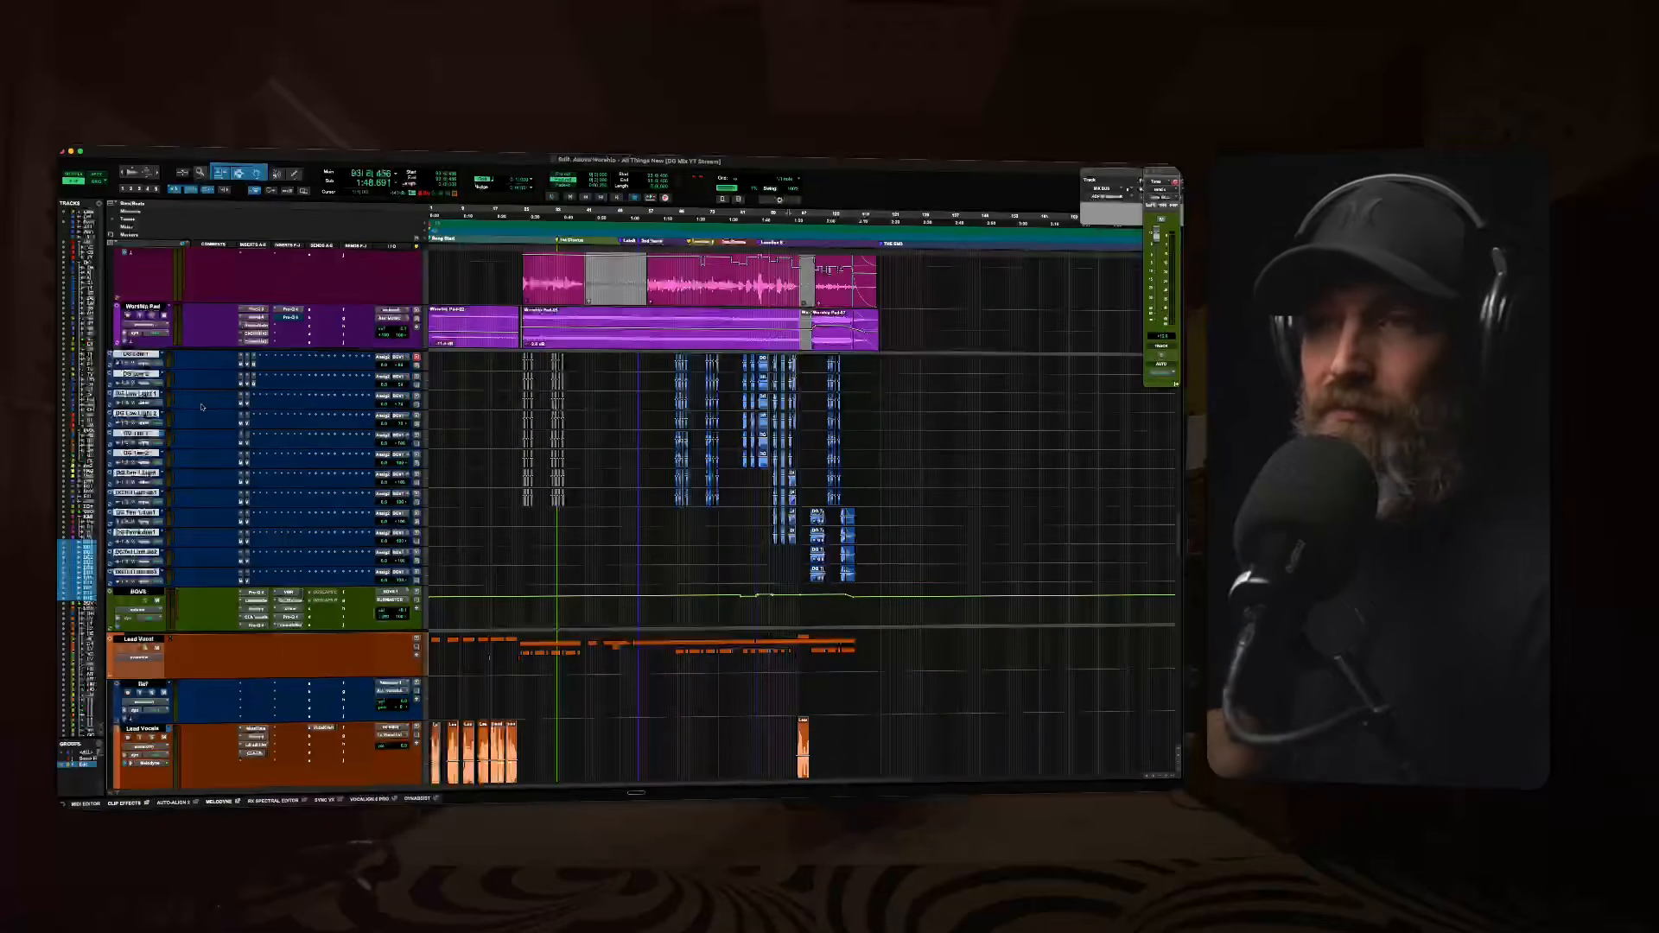
pyautogui.scroll(-1, 201, 406)
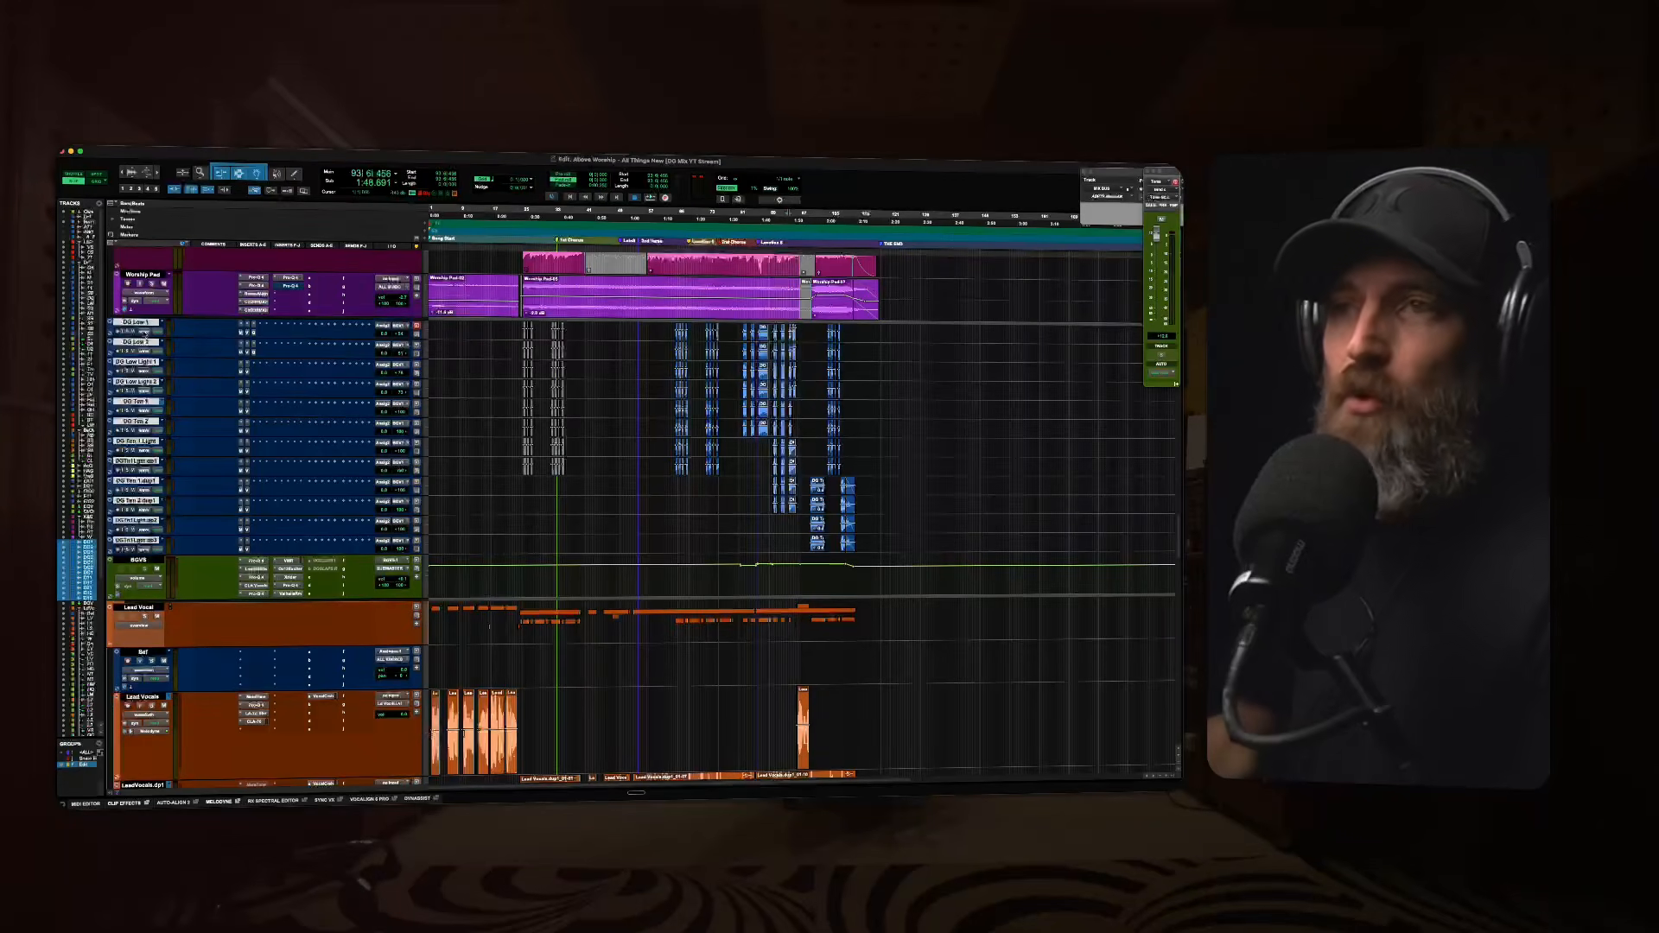
pyautogui.scroll(-7, 141, 329)
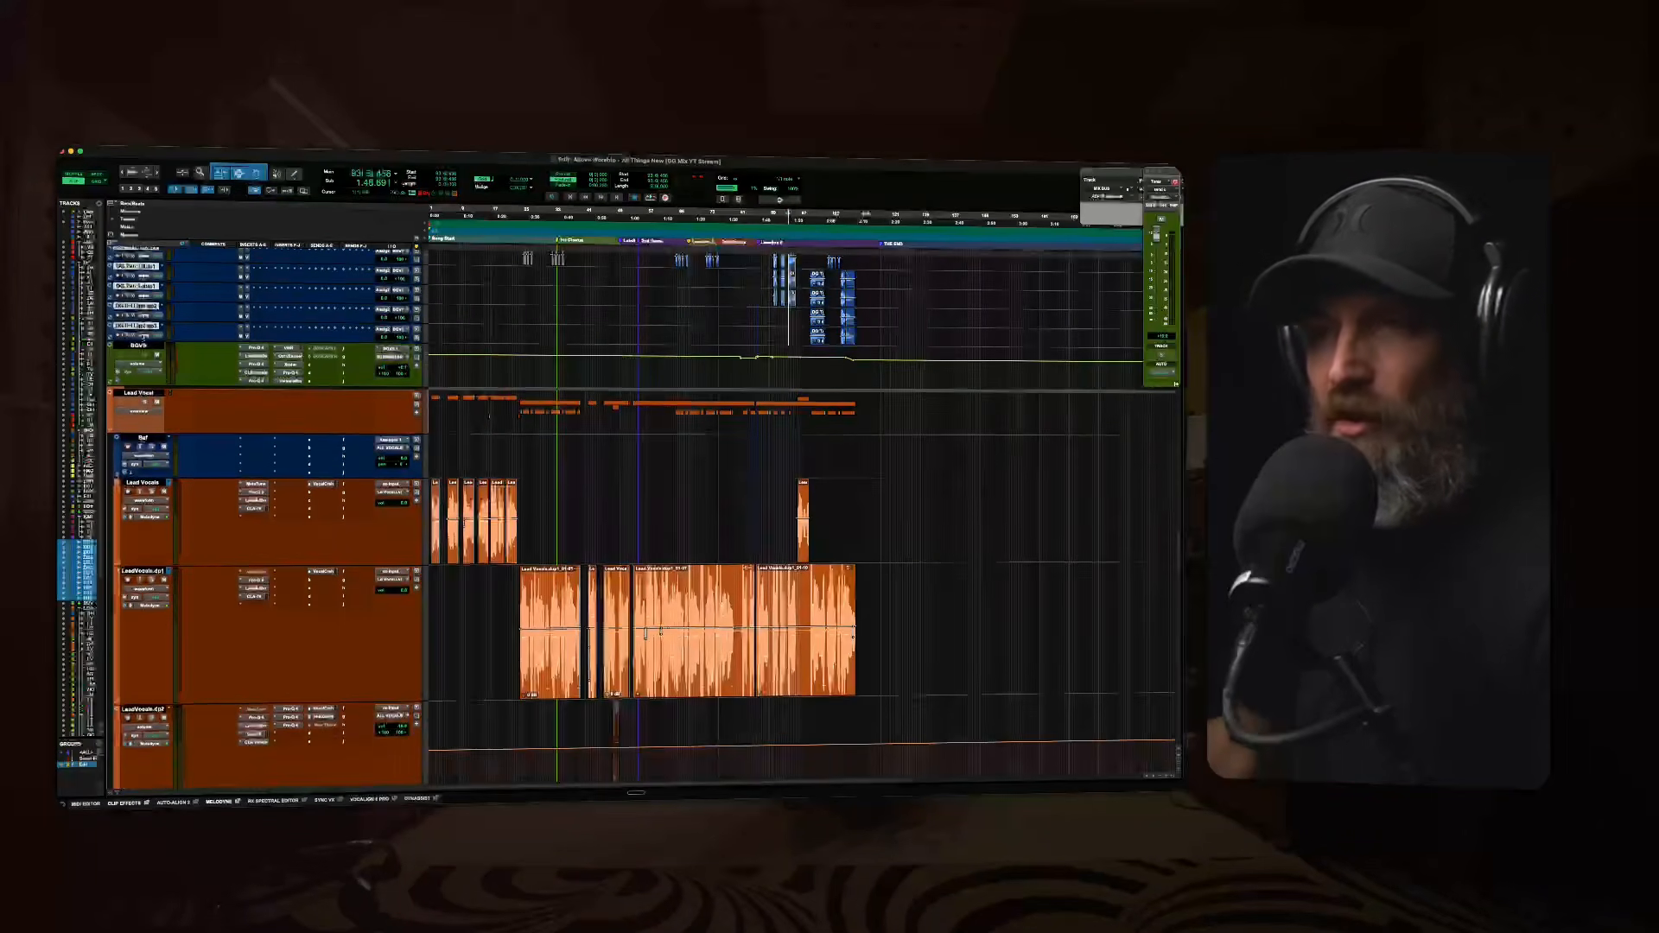
pyautogui.scroll(-15, 644, 519)
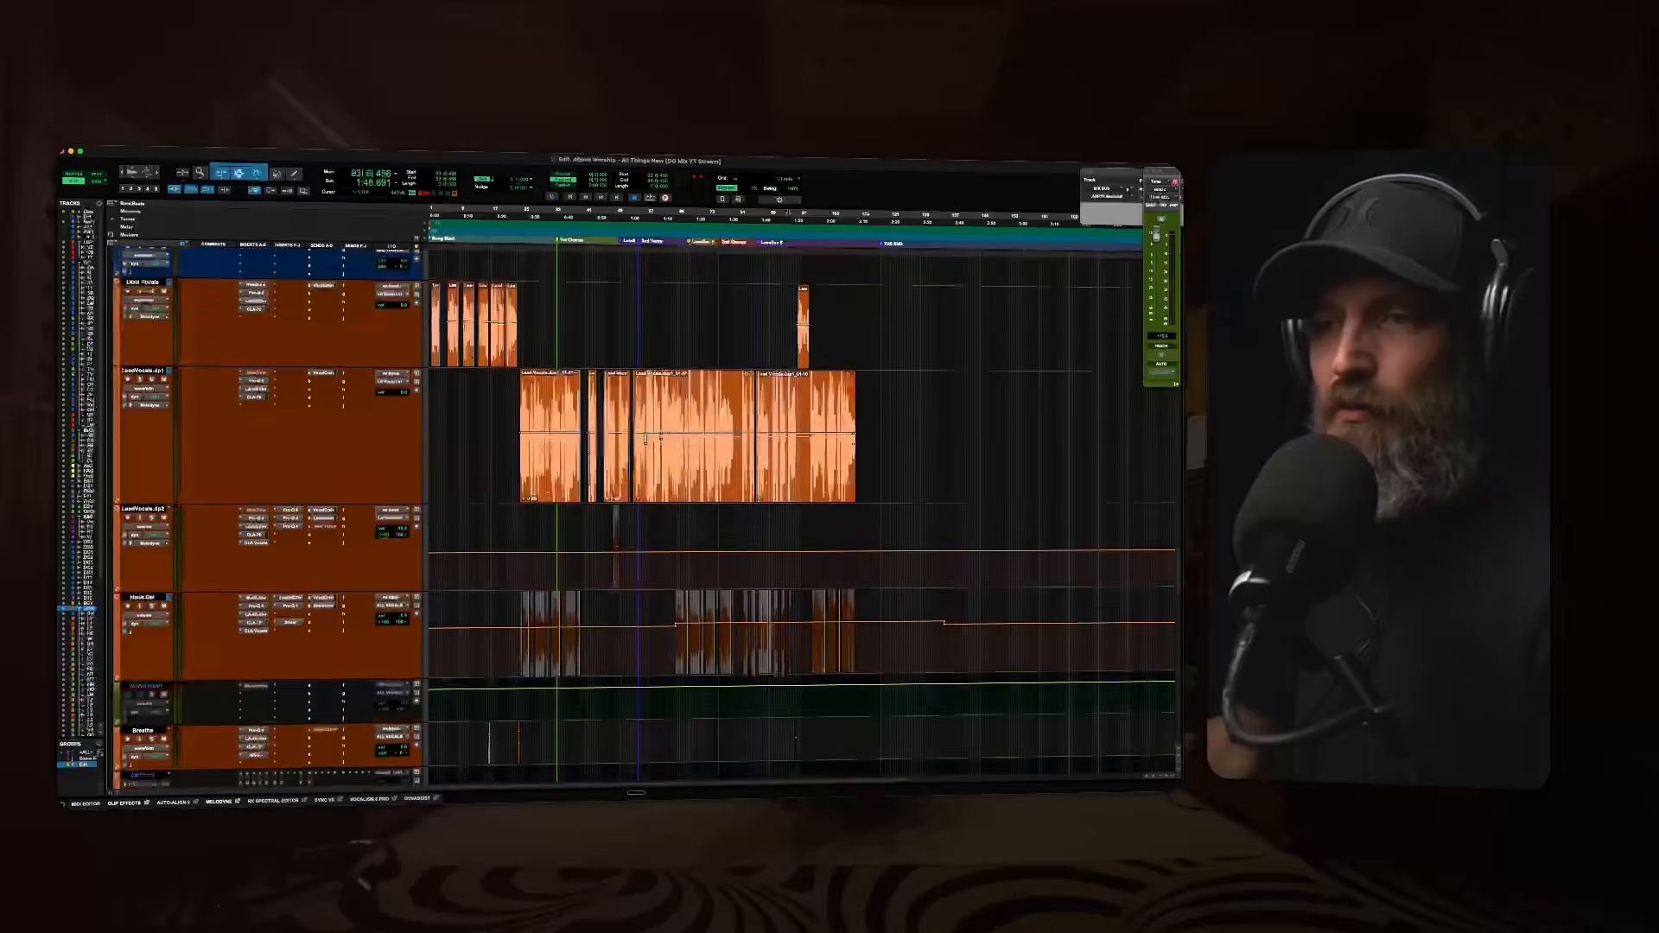
# Examine the vocal effect returns, the FX folder tracks and the mix bus tracks such as ALL VOCALS and ALL DRUMS.
pyautogui.scroll(-12, 644, 519)
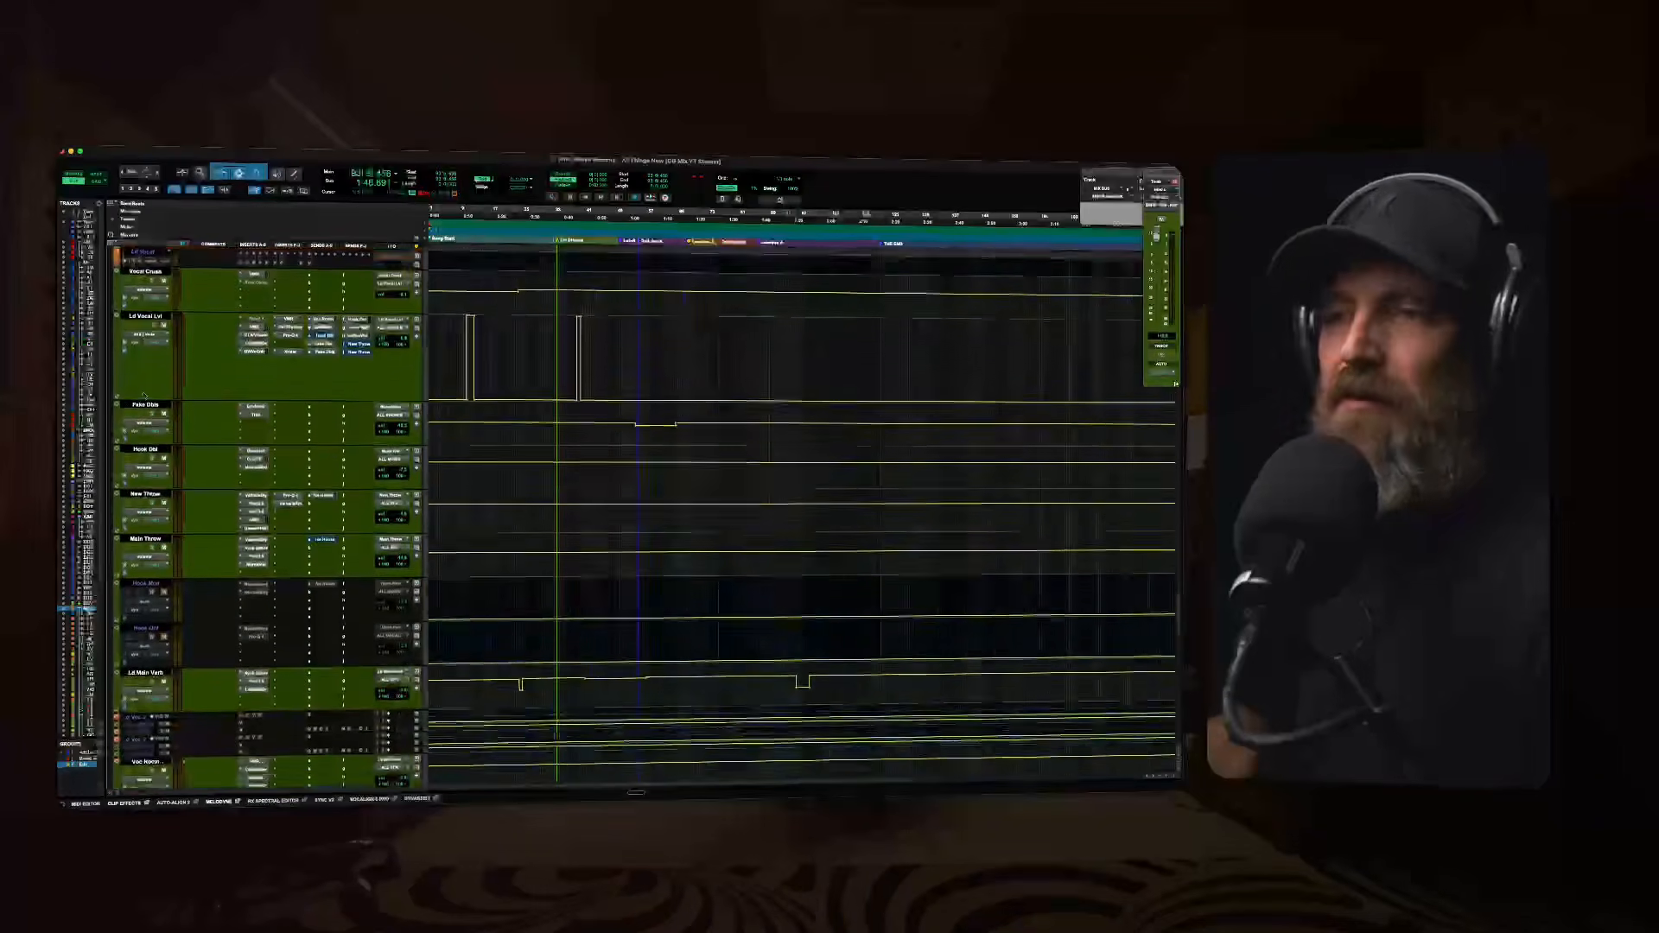
pyautogui.scroll(-6, 644, 518)
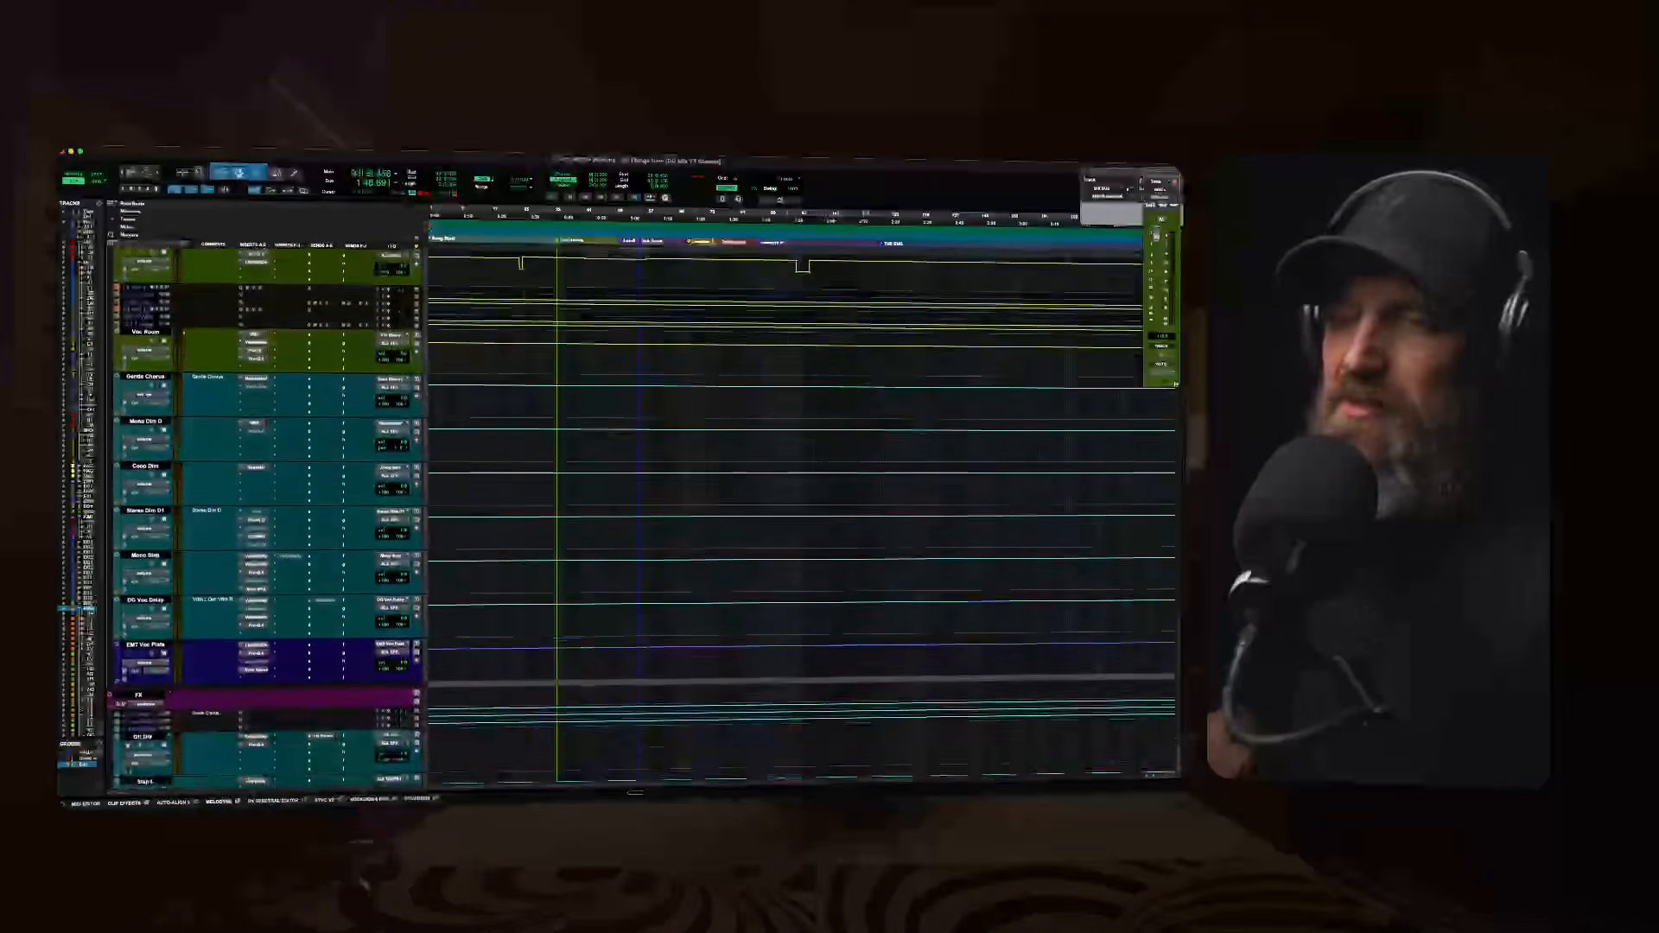
pyautogui.scroll(10, 644, 519)
pyautogui.scroll(-10, 644, 519)
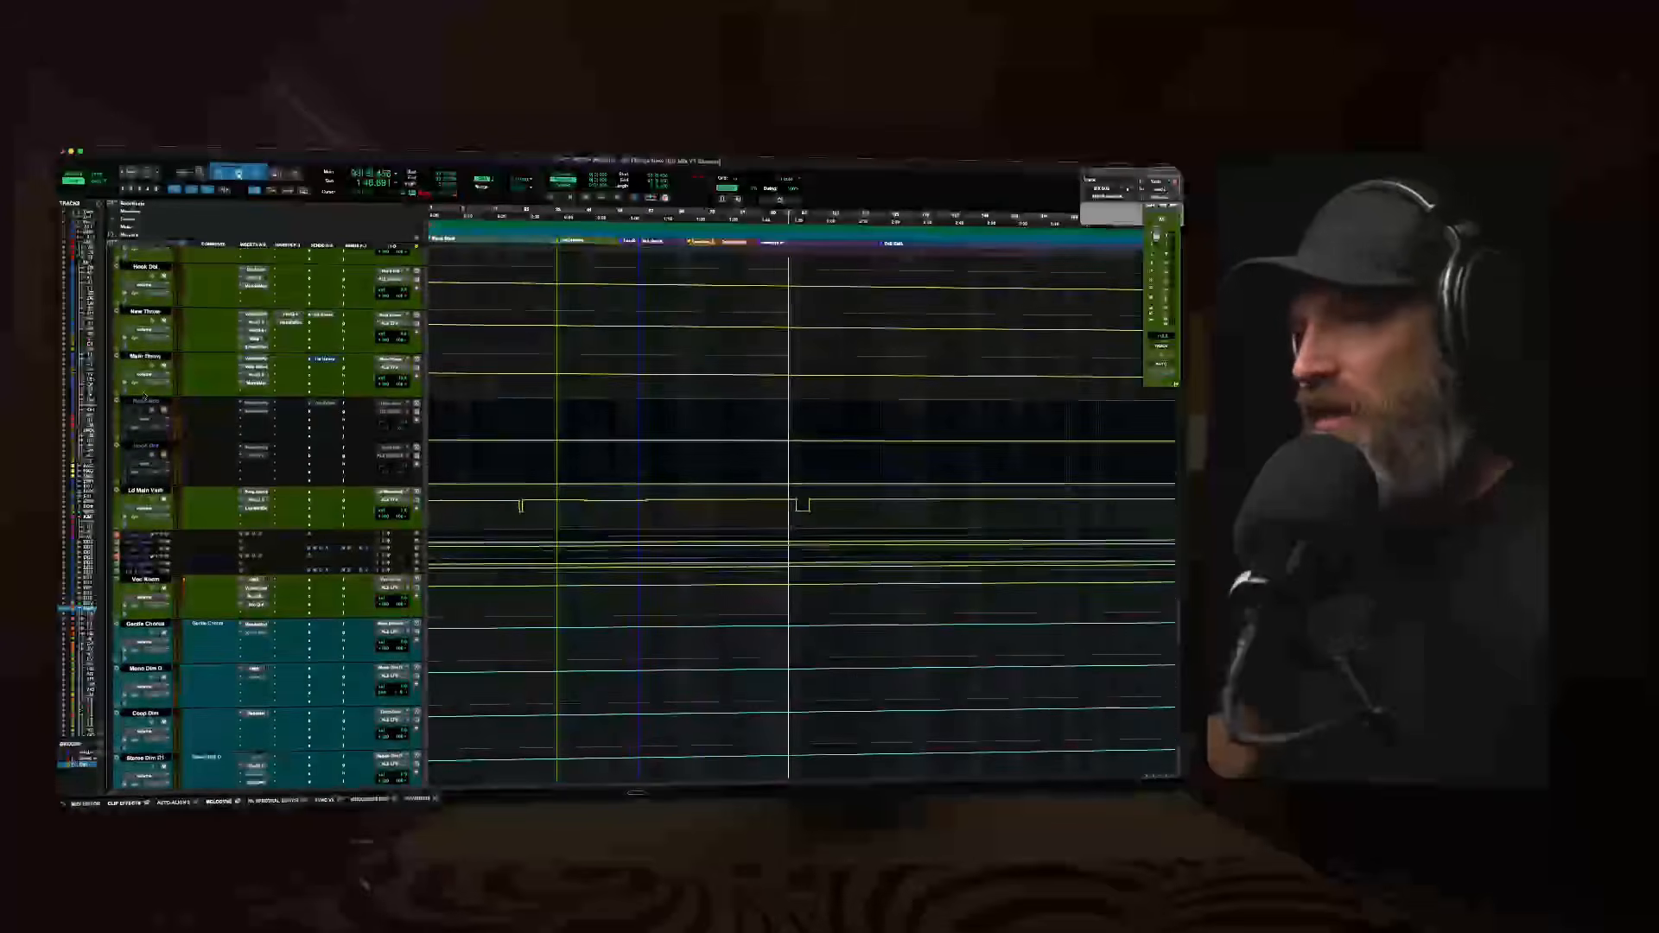
pyautogui.scroll(-3, 676, 715)
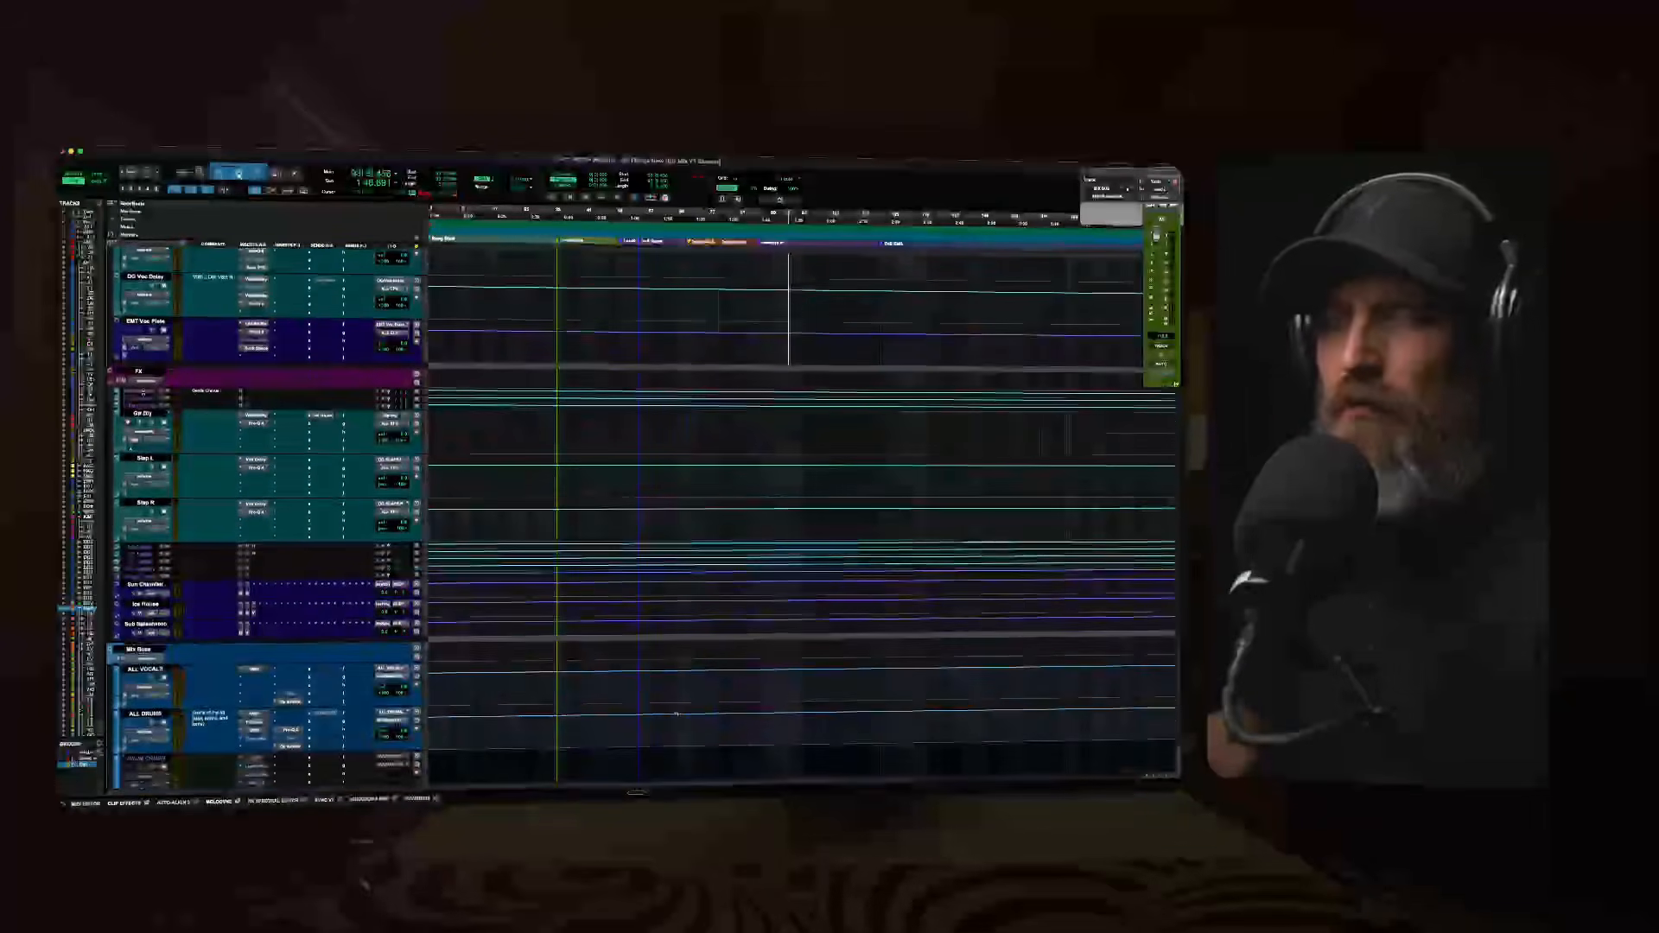
pyautogui.scroll(-5, 676, 714)
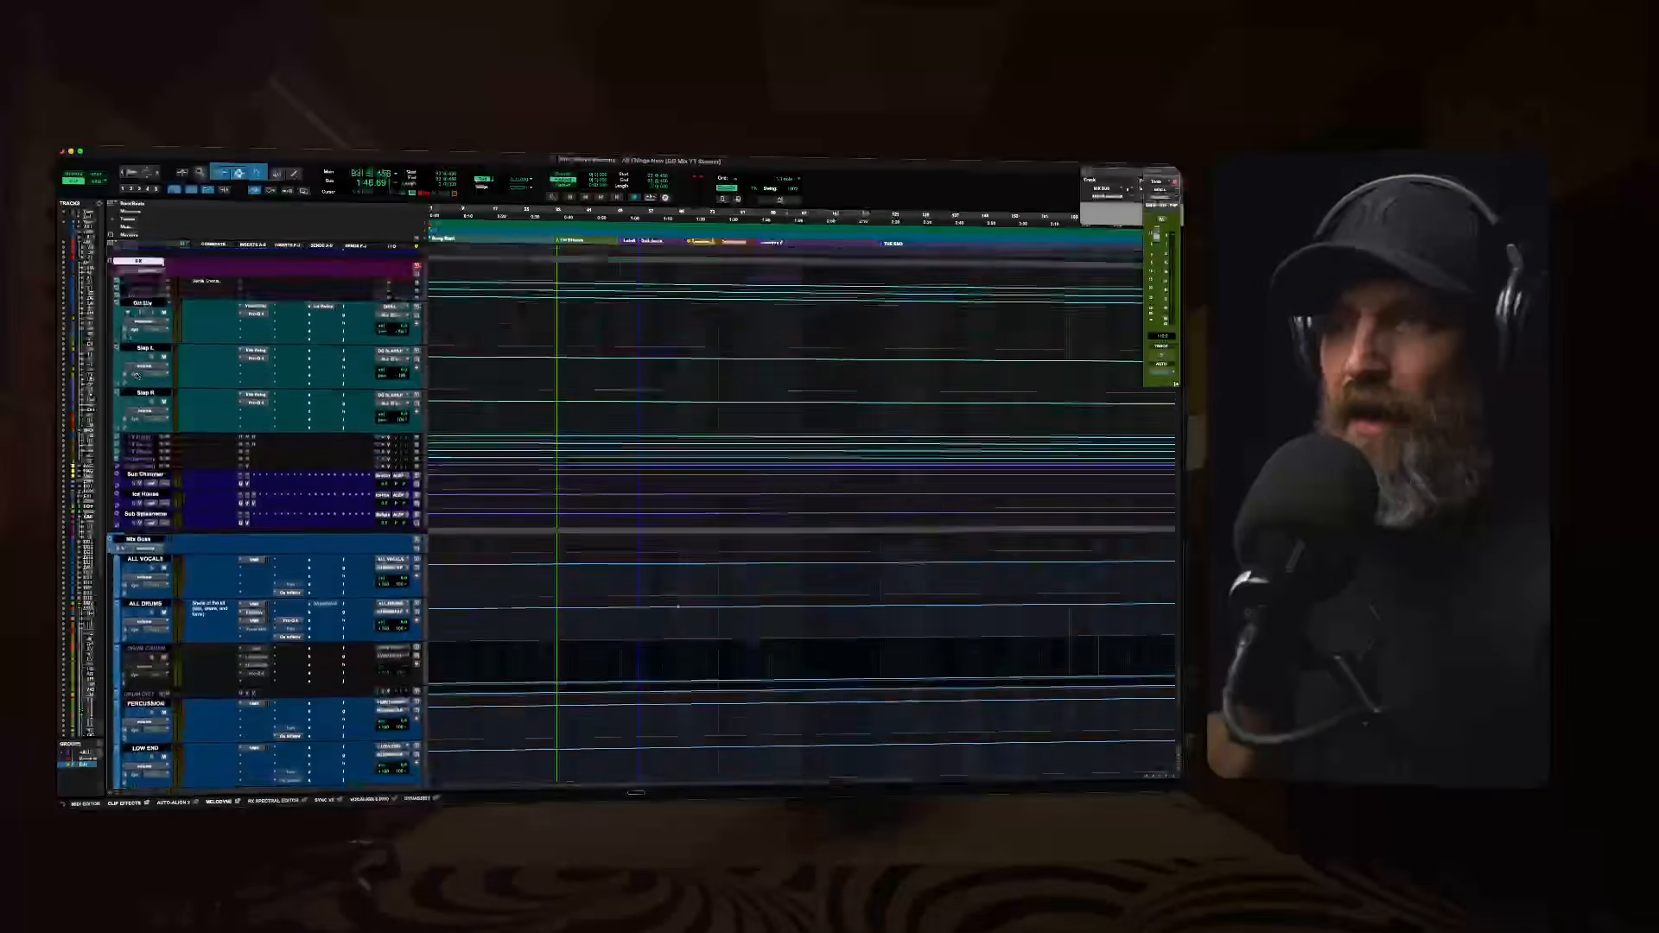
# Inspect the insert plugins on the Gentle Chorus and Coop Dim vocal effect returns, and close the plugin window.
pyautogui.scroll(7, 675, 713)
pyautogui.scroll(10, 138, 376)
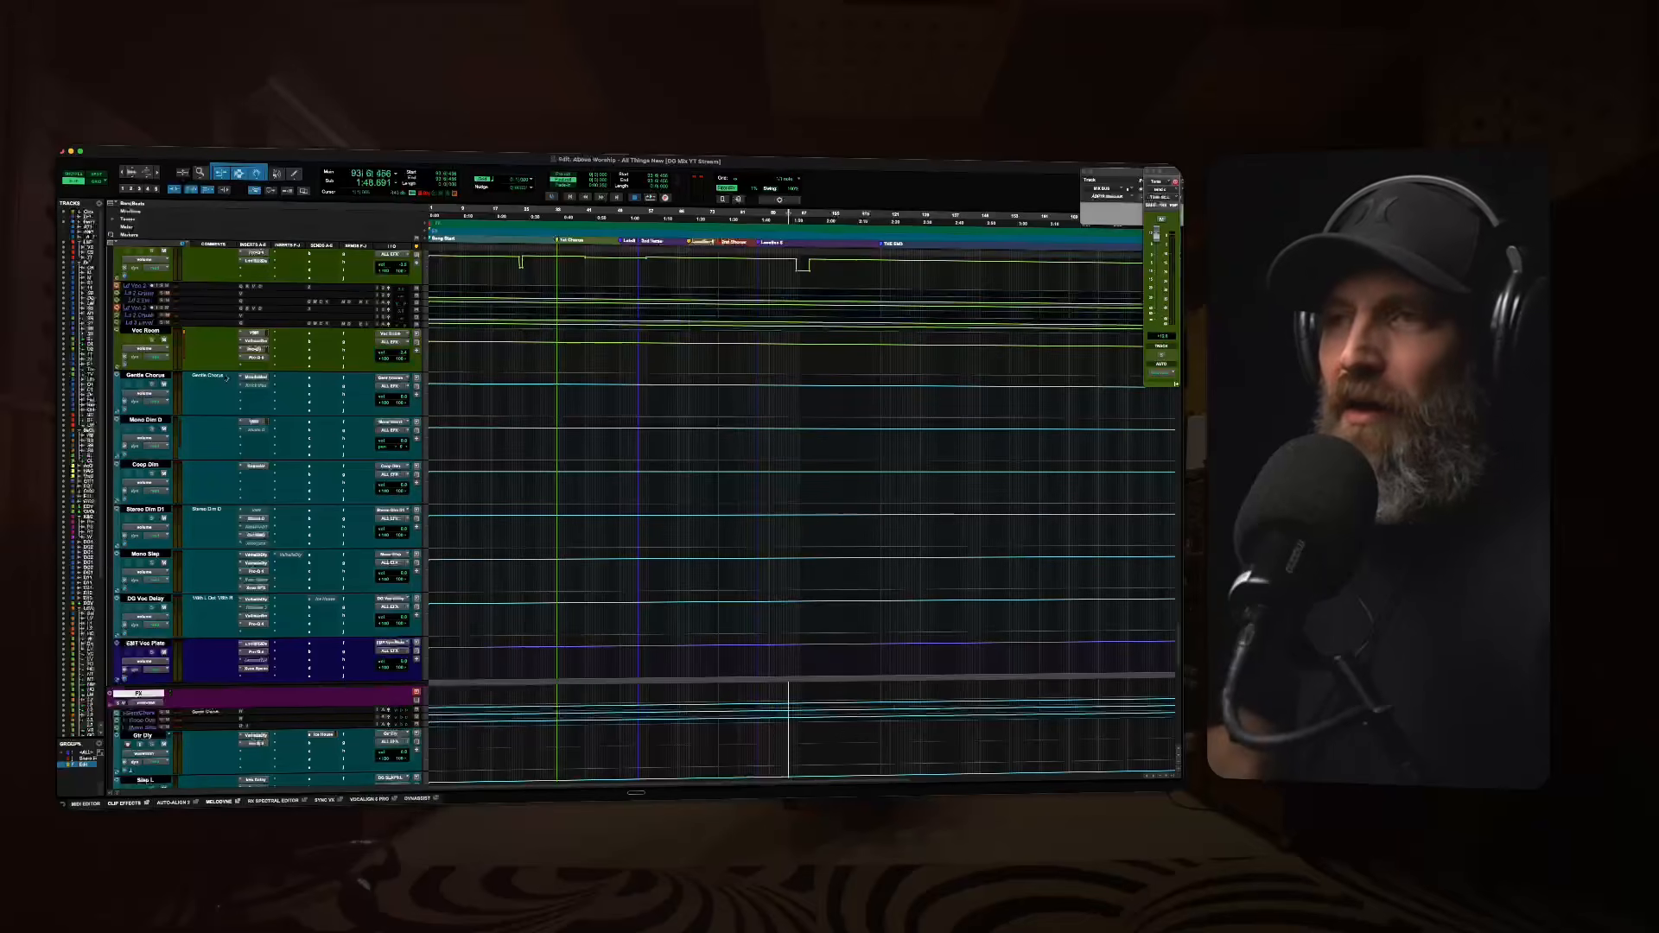
pyautogui.click(254, 378)
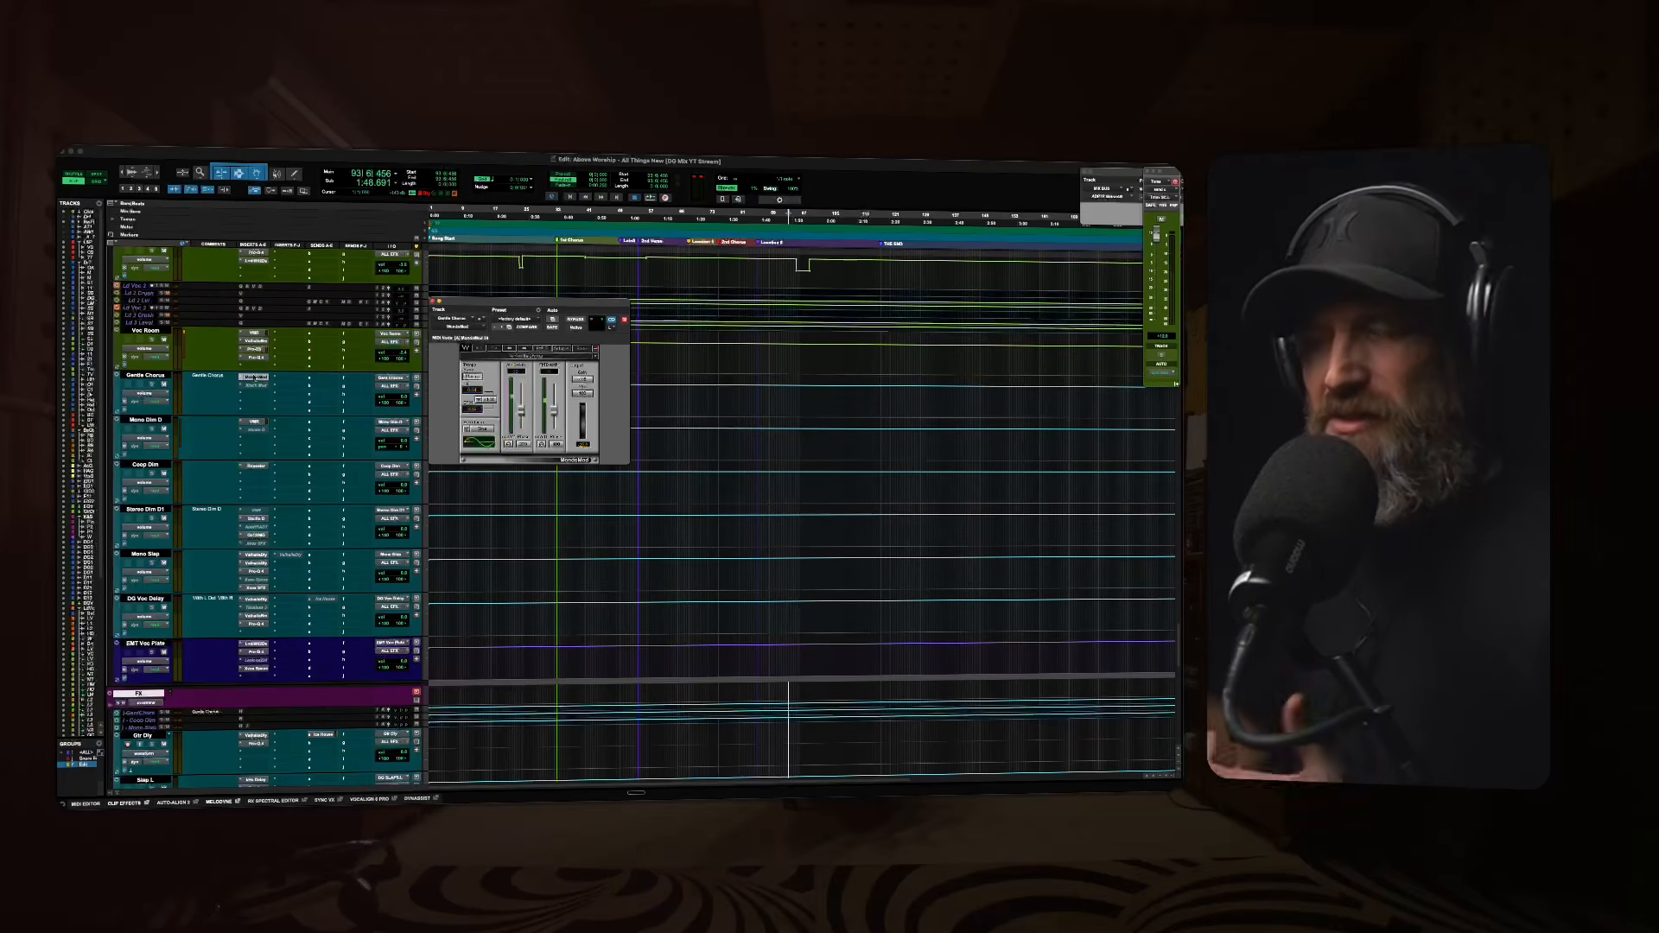
pyautogui.click(255, 467)
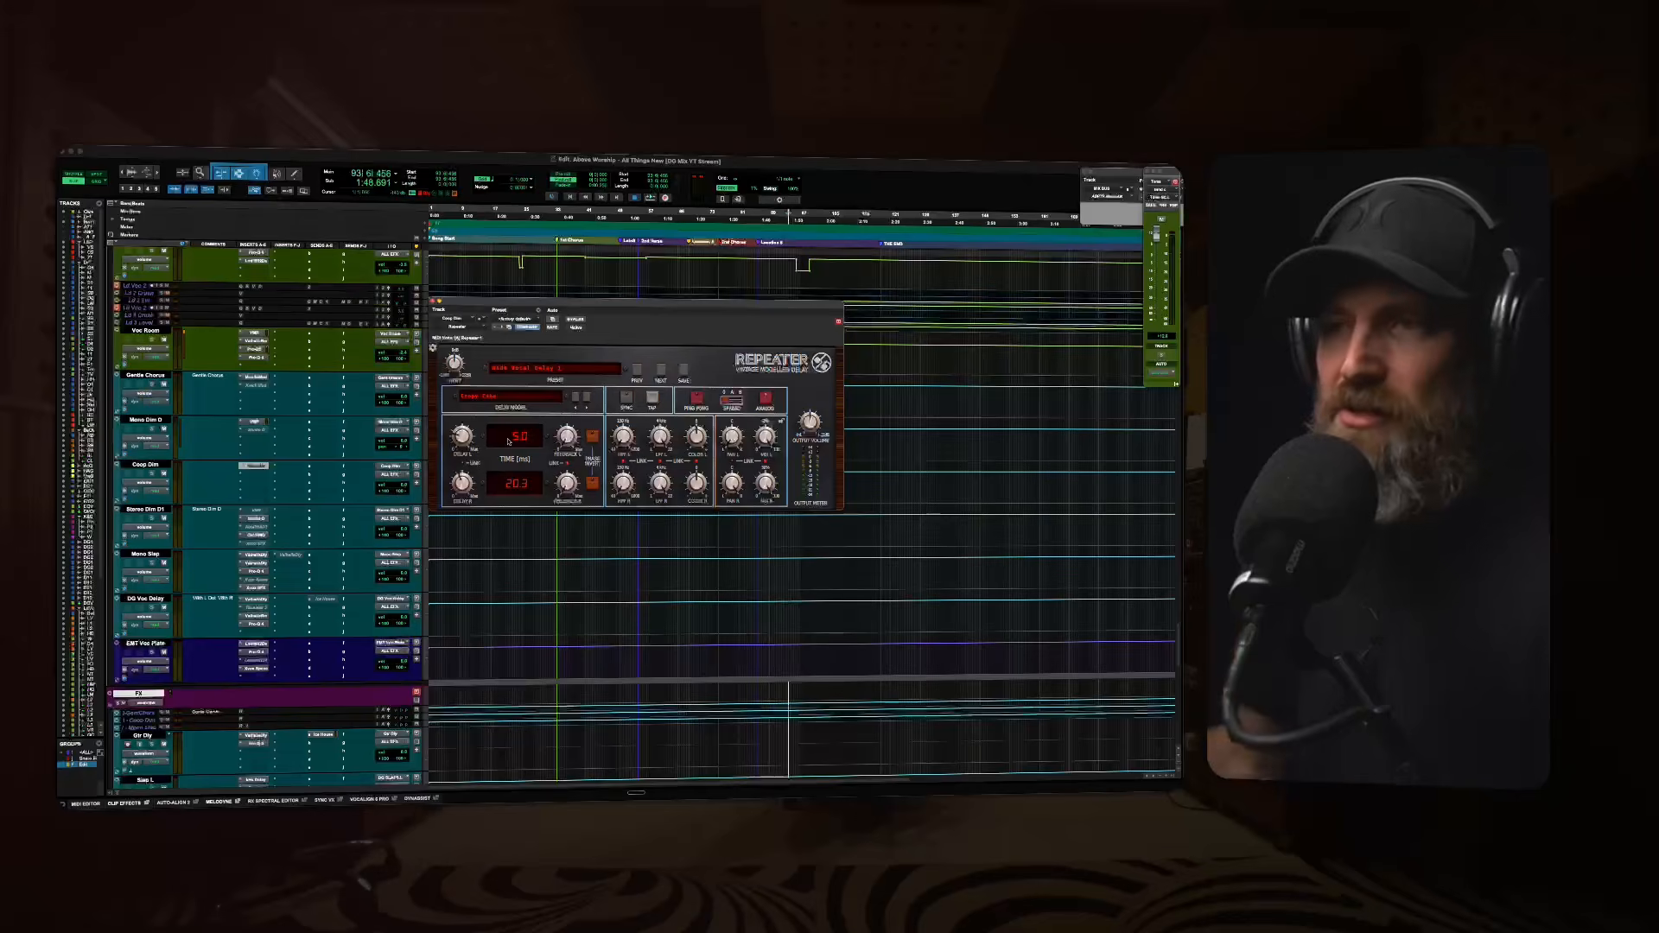
pyautogui.click(266, 465)
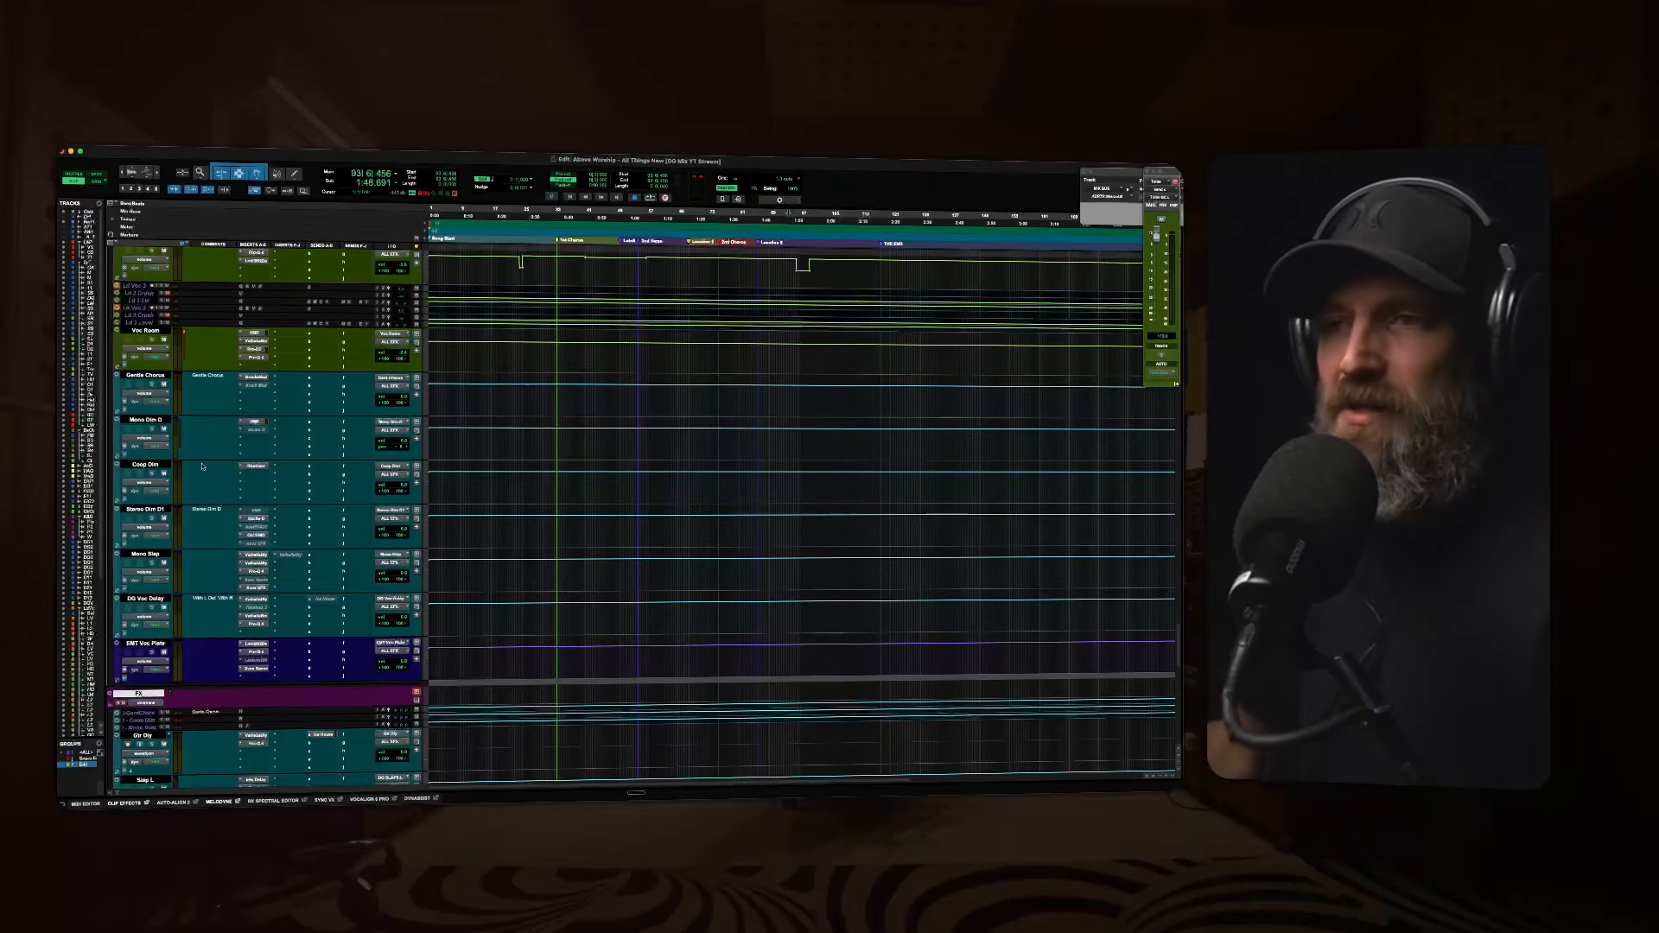
# Examine the vocal effect returns, the FX folder's slap and reverb tracks, and the buses in the Mix Buss folder.
pyautogui.scroll(-2, 202, 466)
pyautogui.scroll(1, 207, 418)
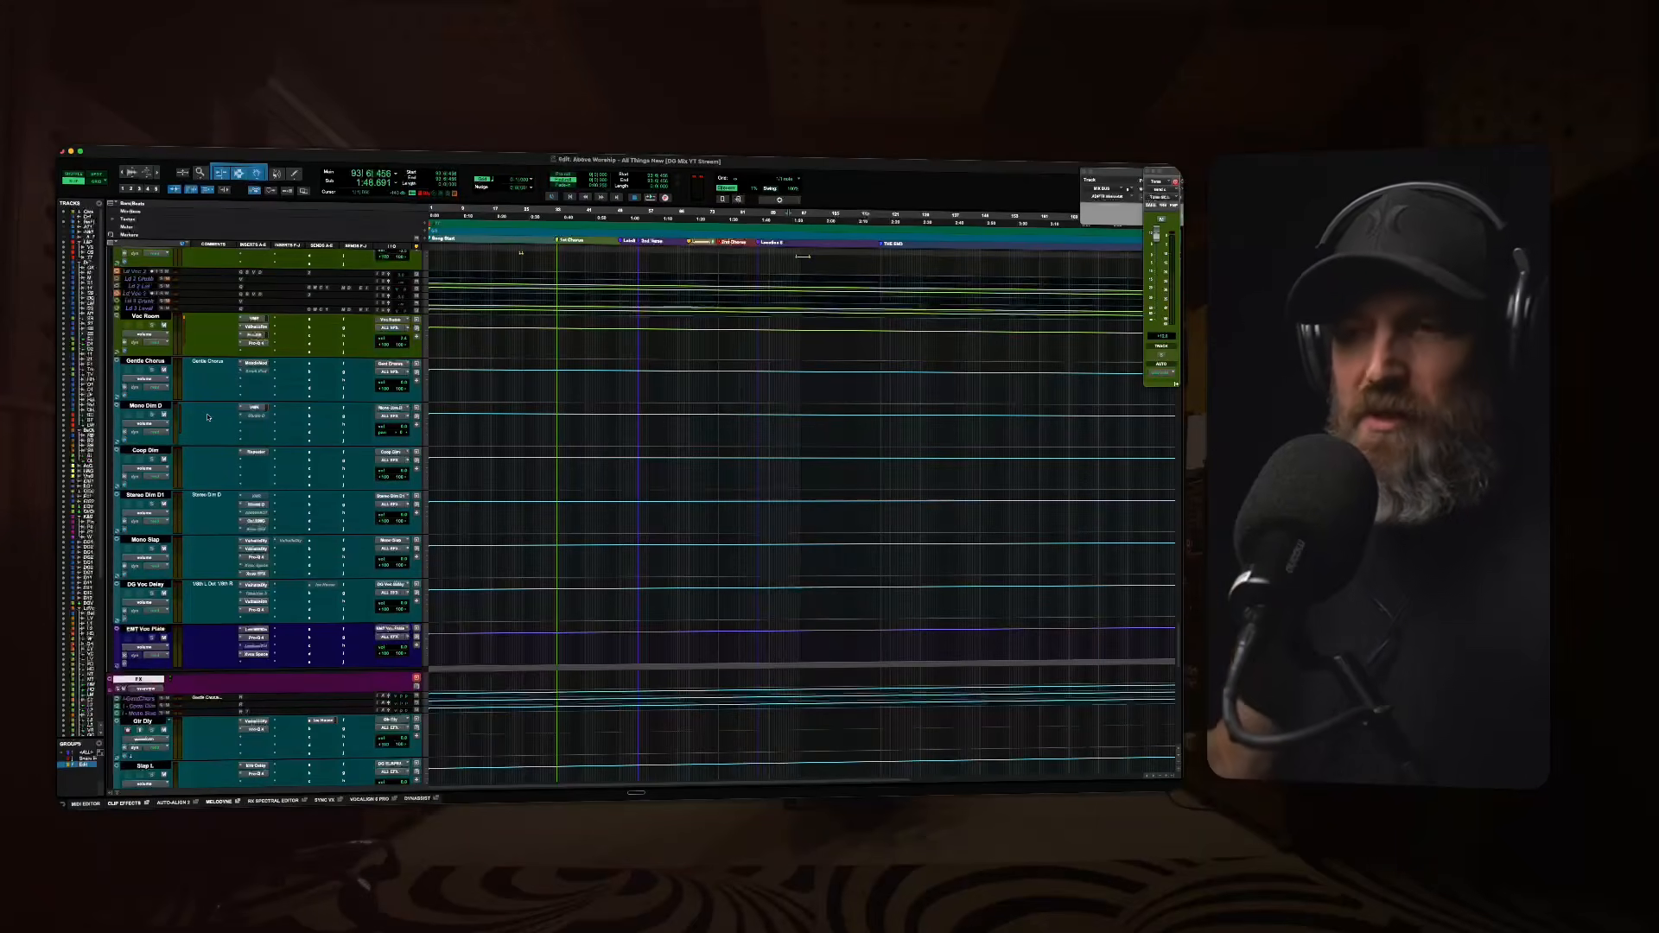
pyautogui.scroll(-10, 208, 418)
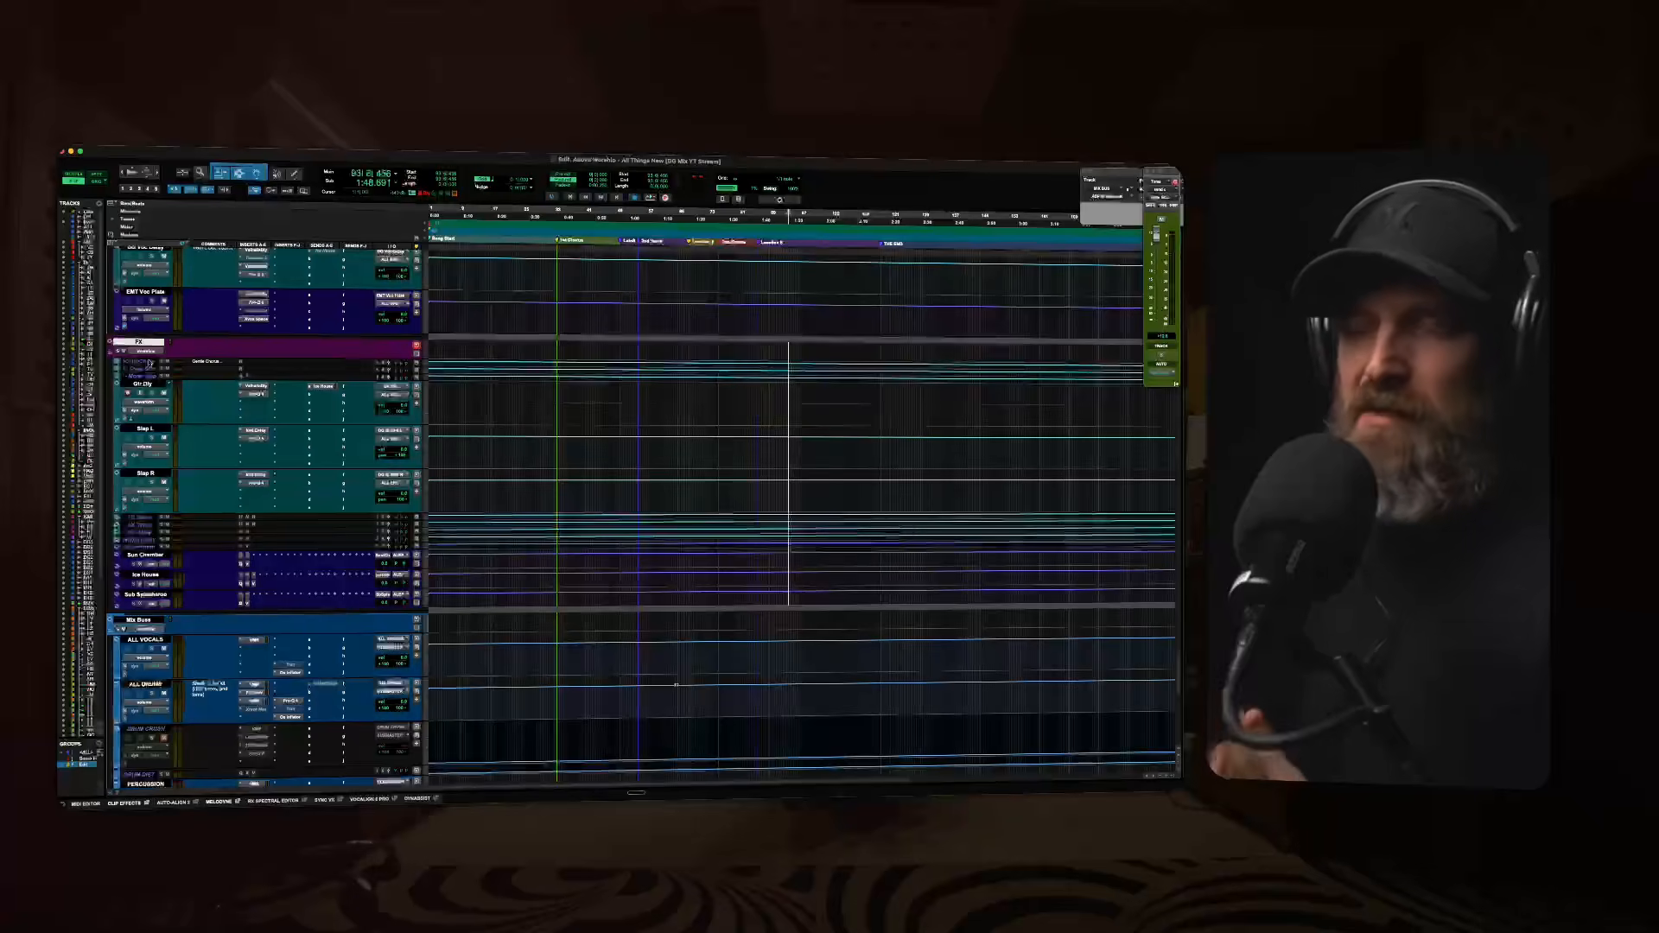
pyautogui.scroll(5, 676, 685)
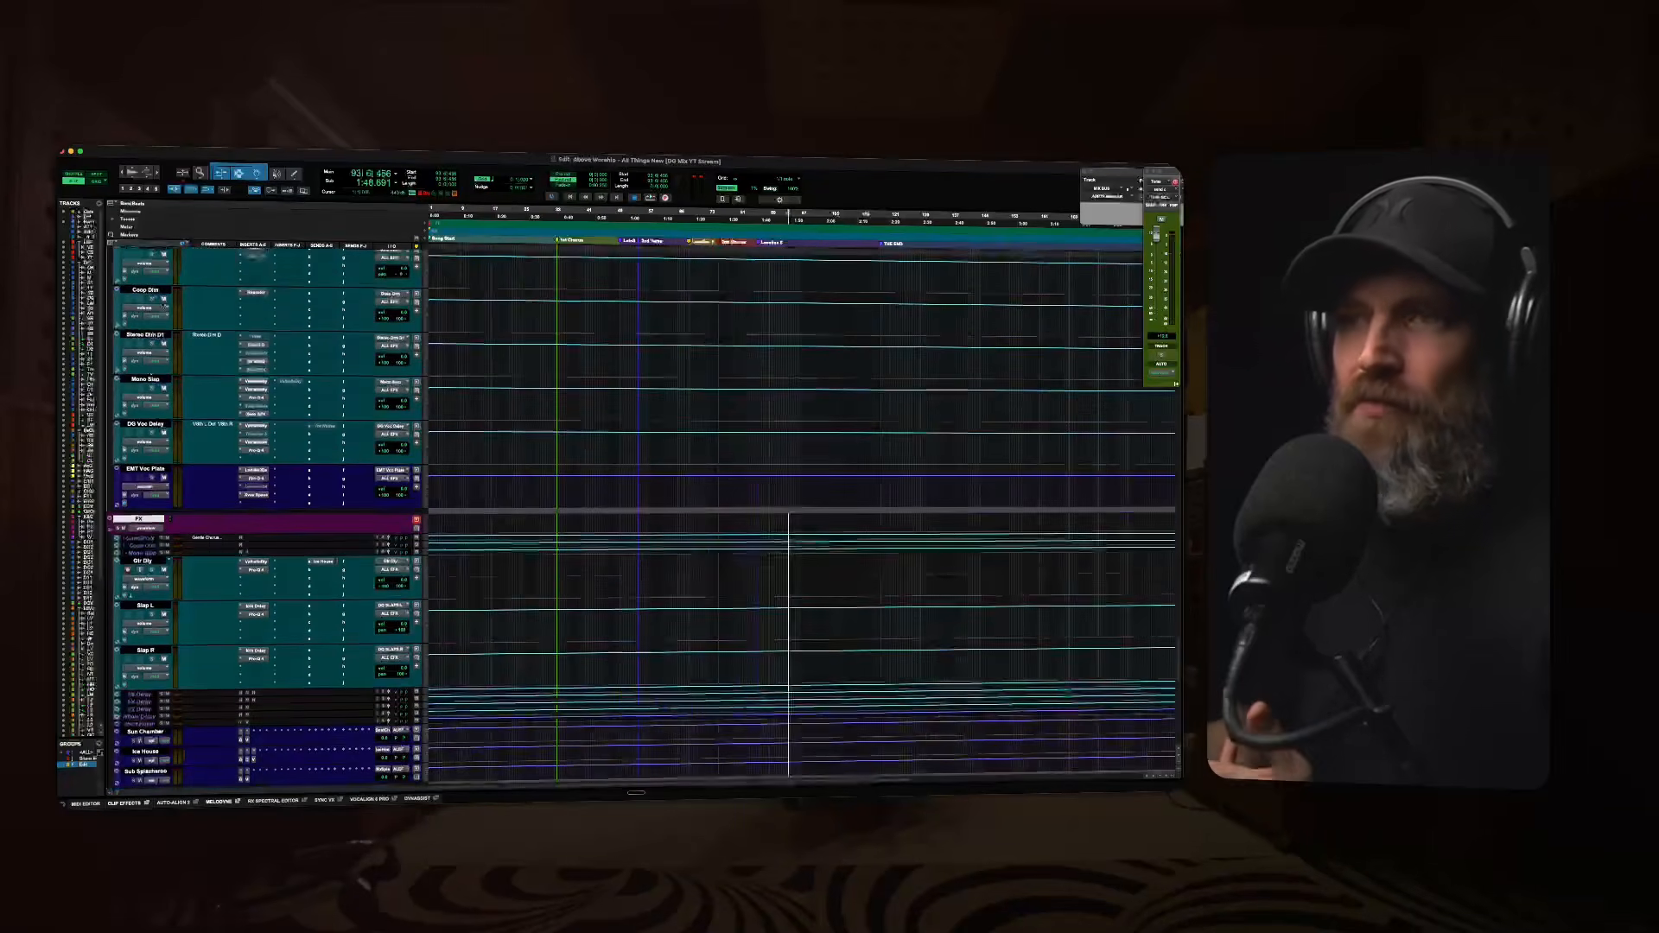
pyautogui.scroll(-5, 171, 355)
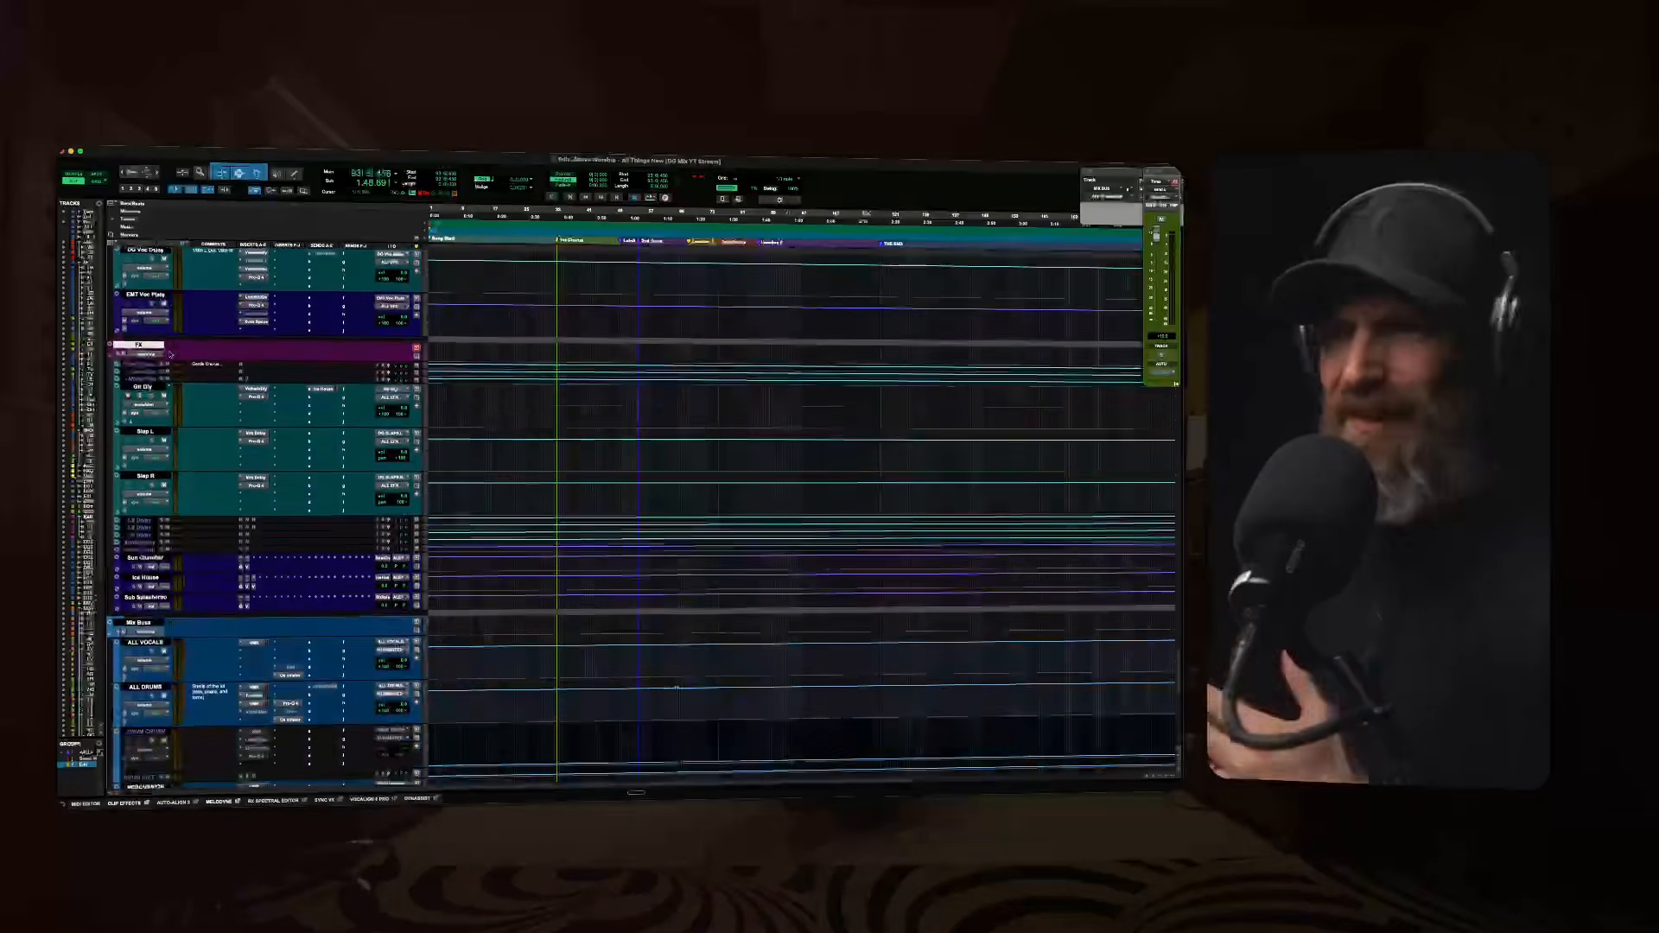
pyautogui.scroll(-6, 203, 425)
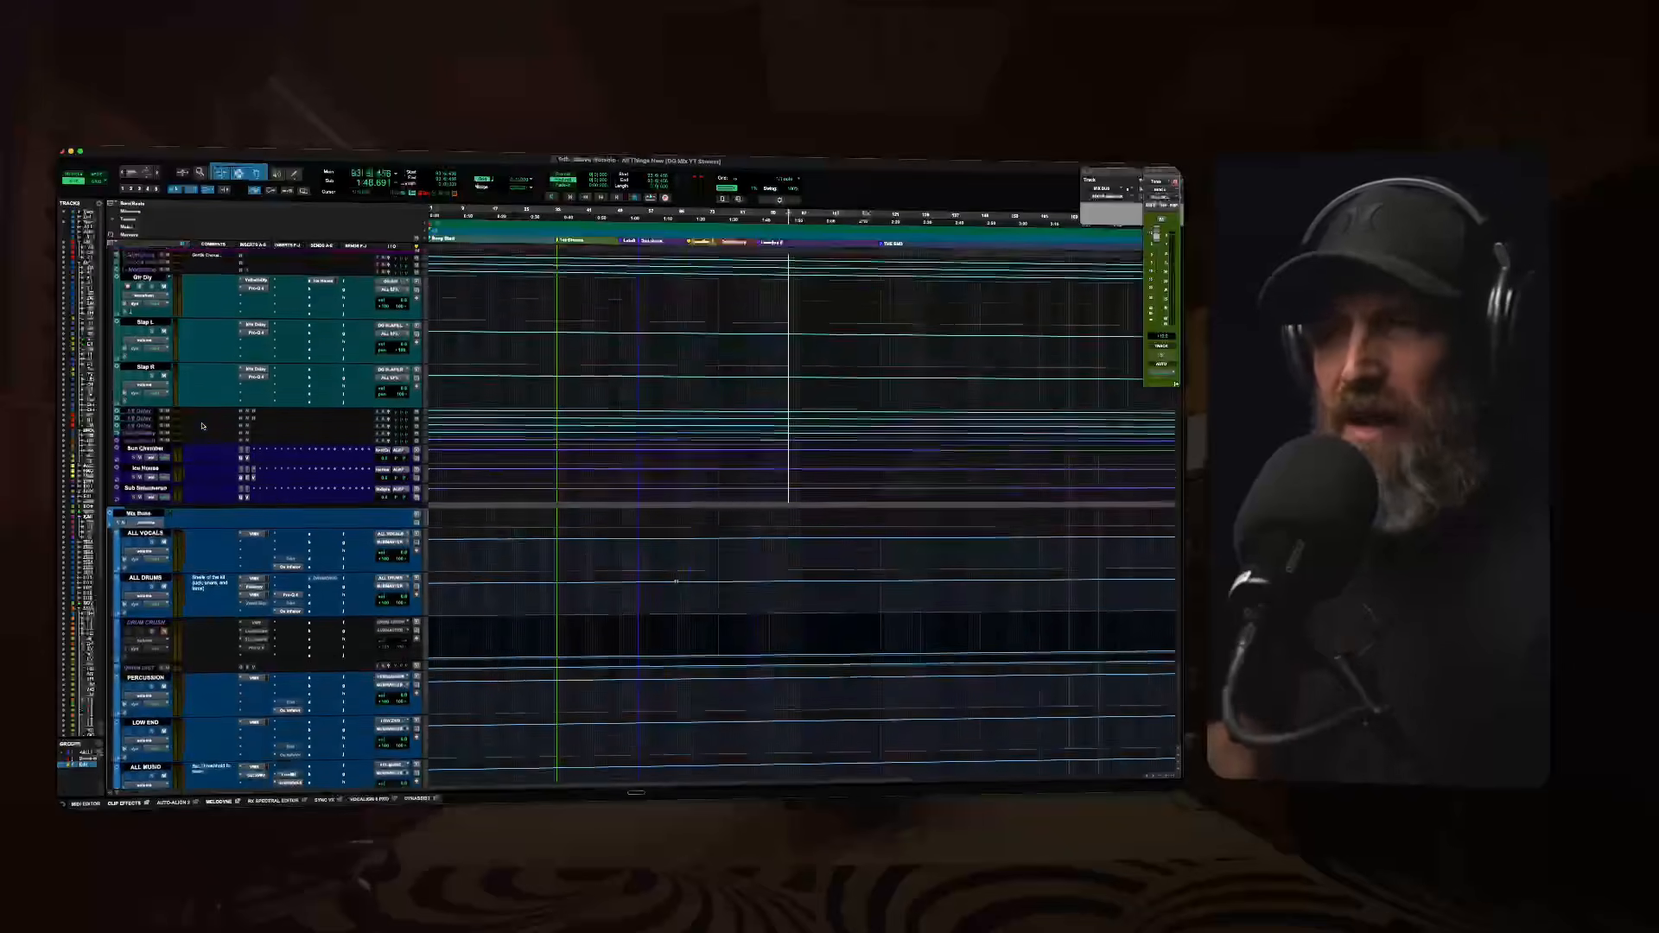
pyautogui.scroll(-3, 203, 425)
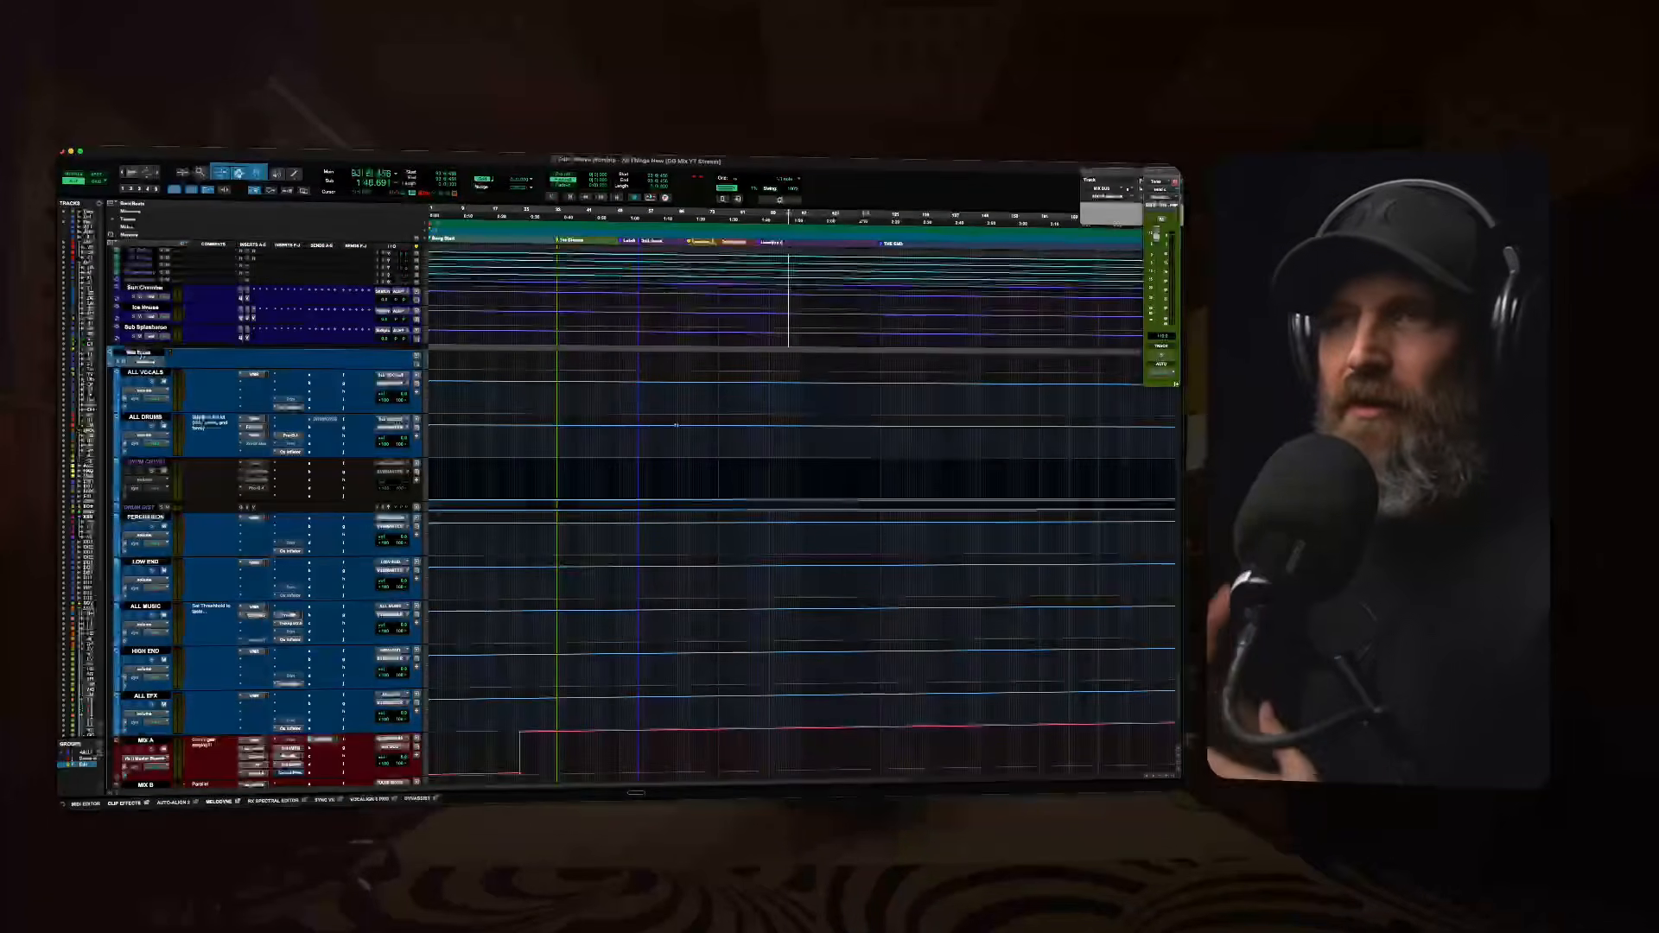
pyautogui.scroll(2, 203, 426)
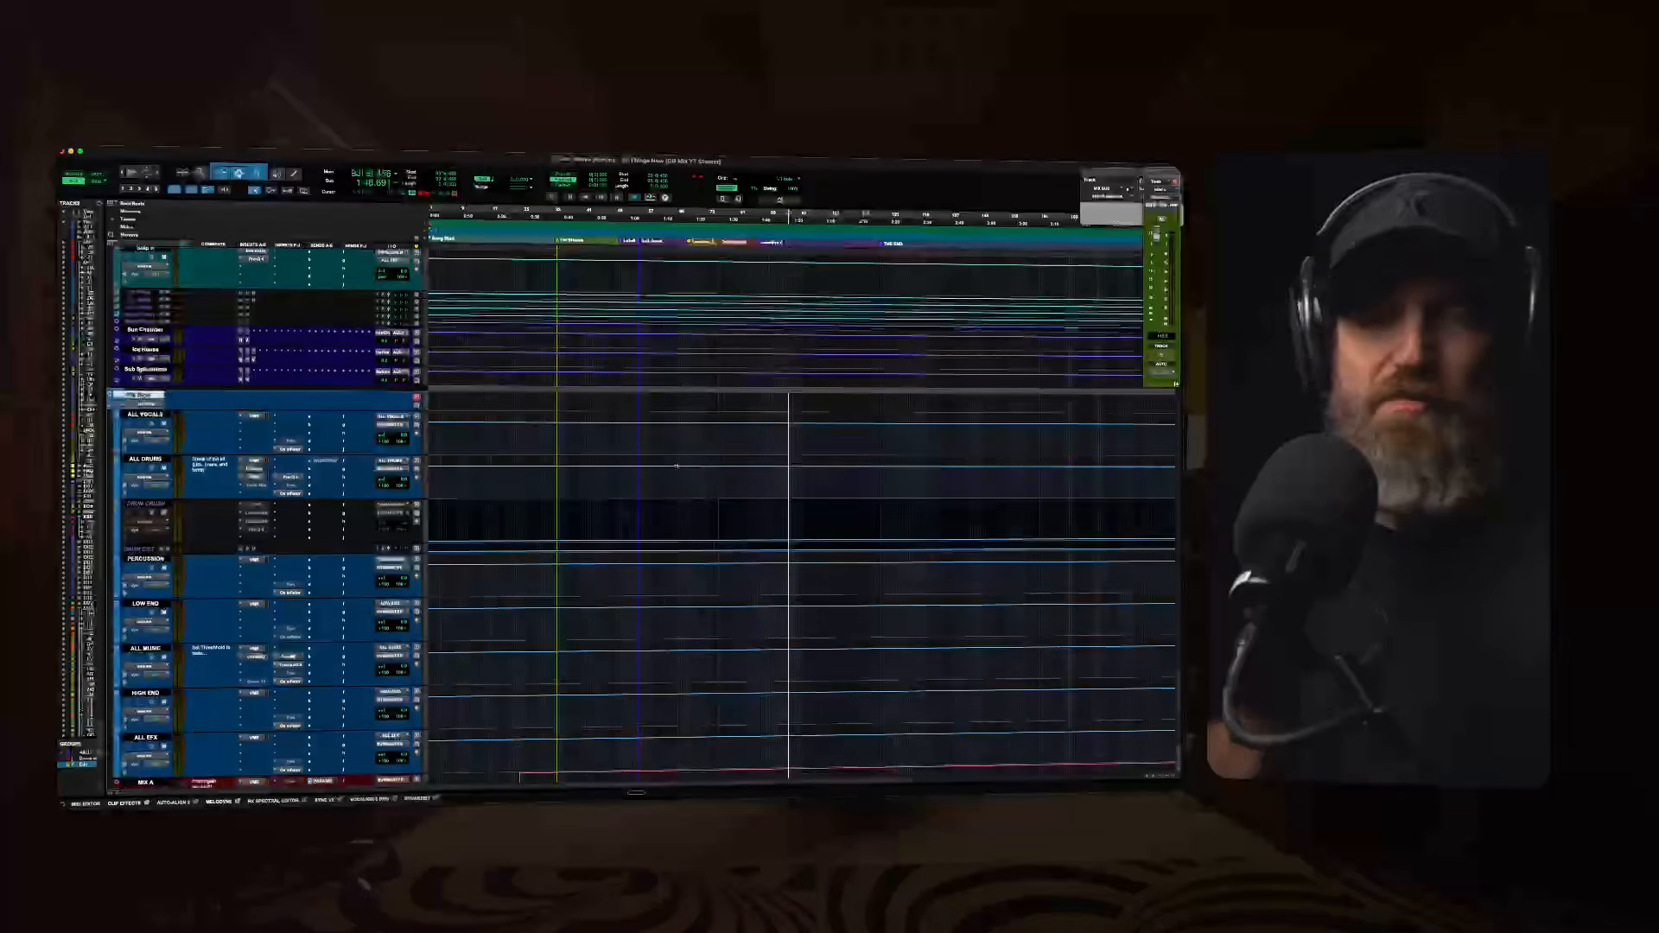
pyautogui.scroll(-3, 220, 429)
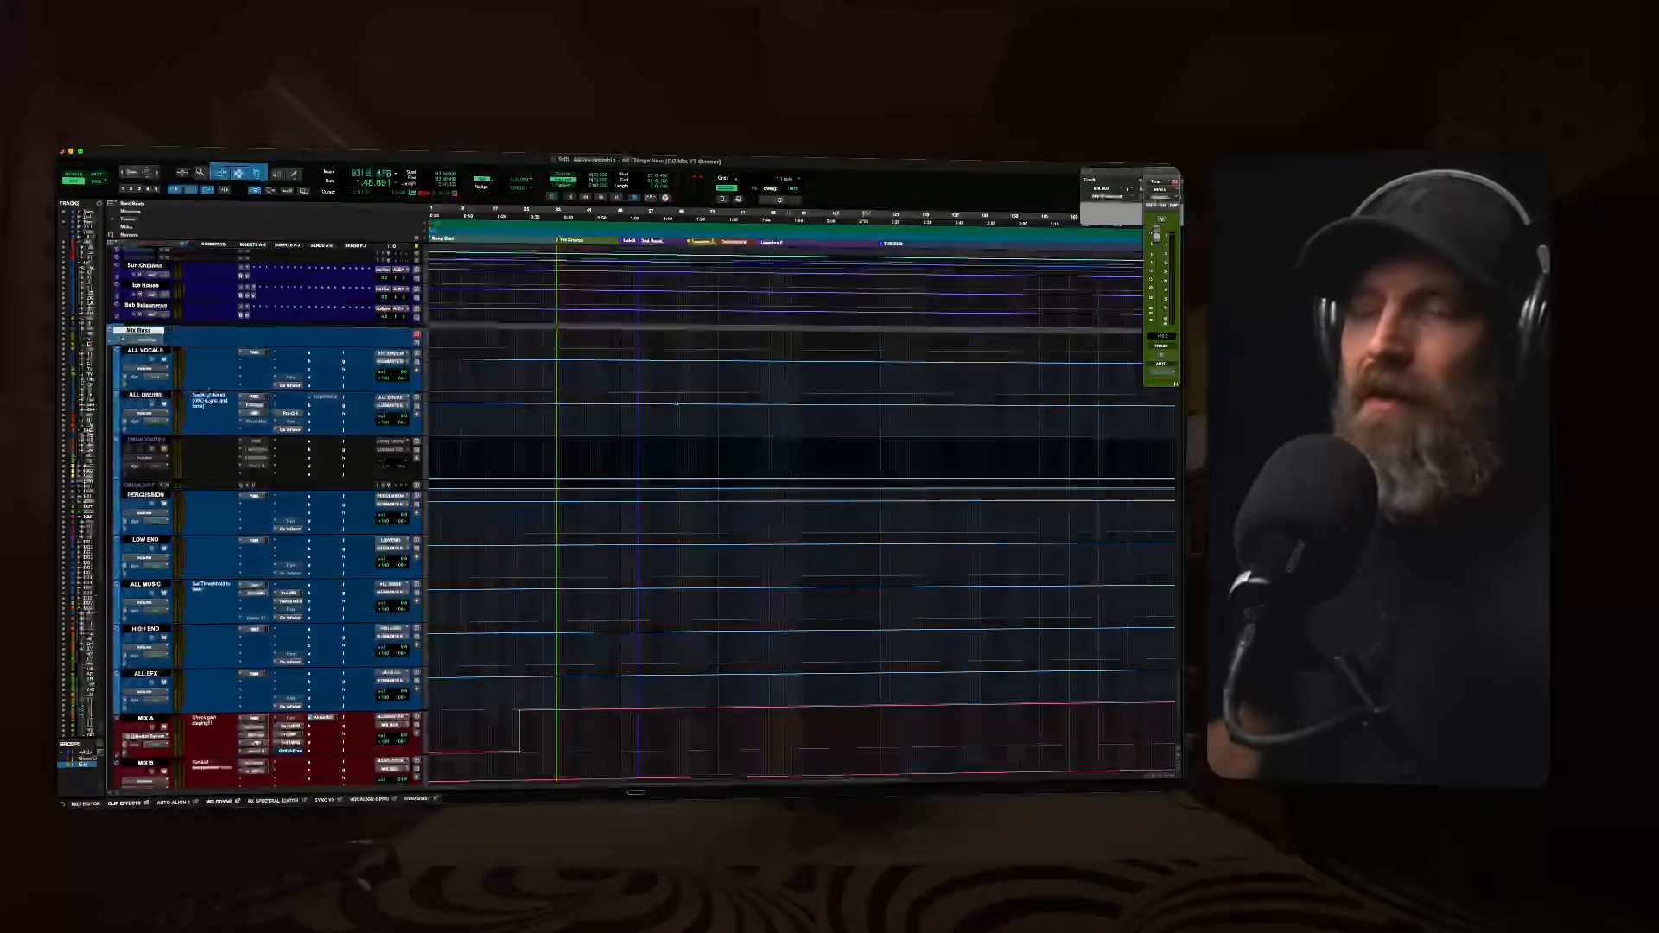
pyautogui.scroll(-1, 216, 369)
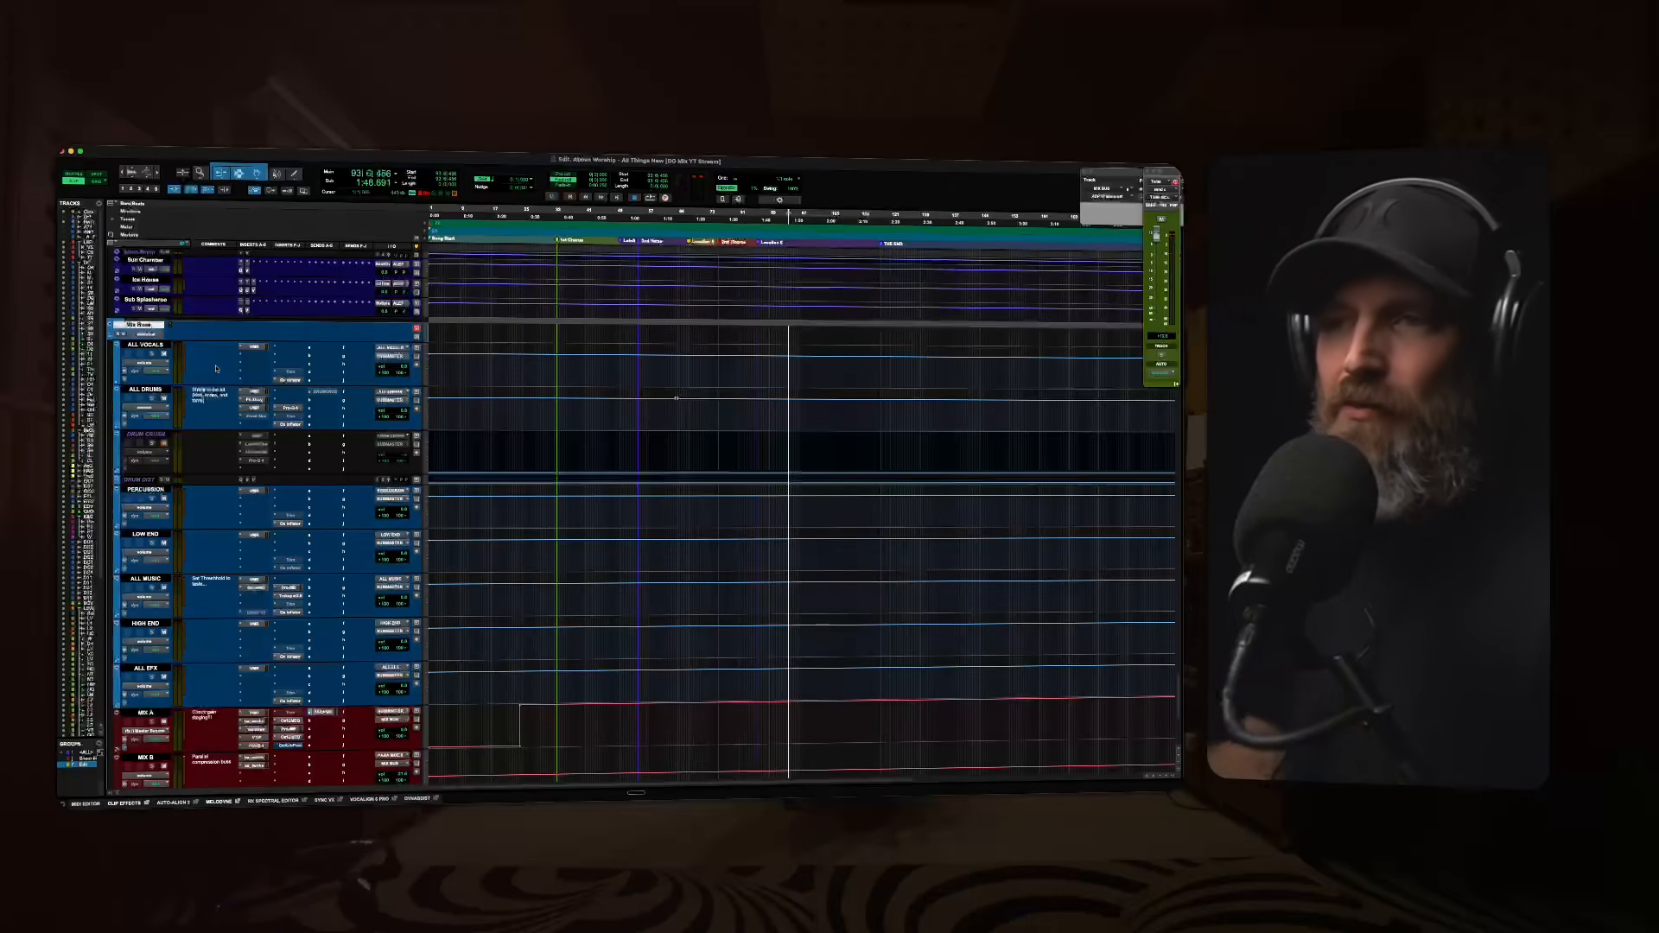
# Go through the drum distortion, PERCUSSION, LOW END, ALL MUSIC and HIGH END buses, selecting each one in turn.
pyautogui.click(140, 479)
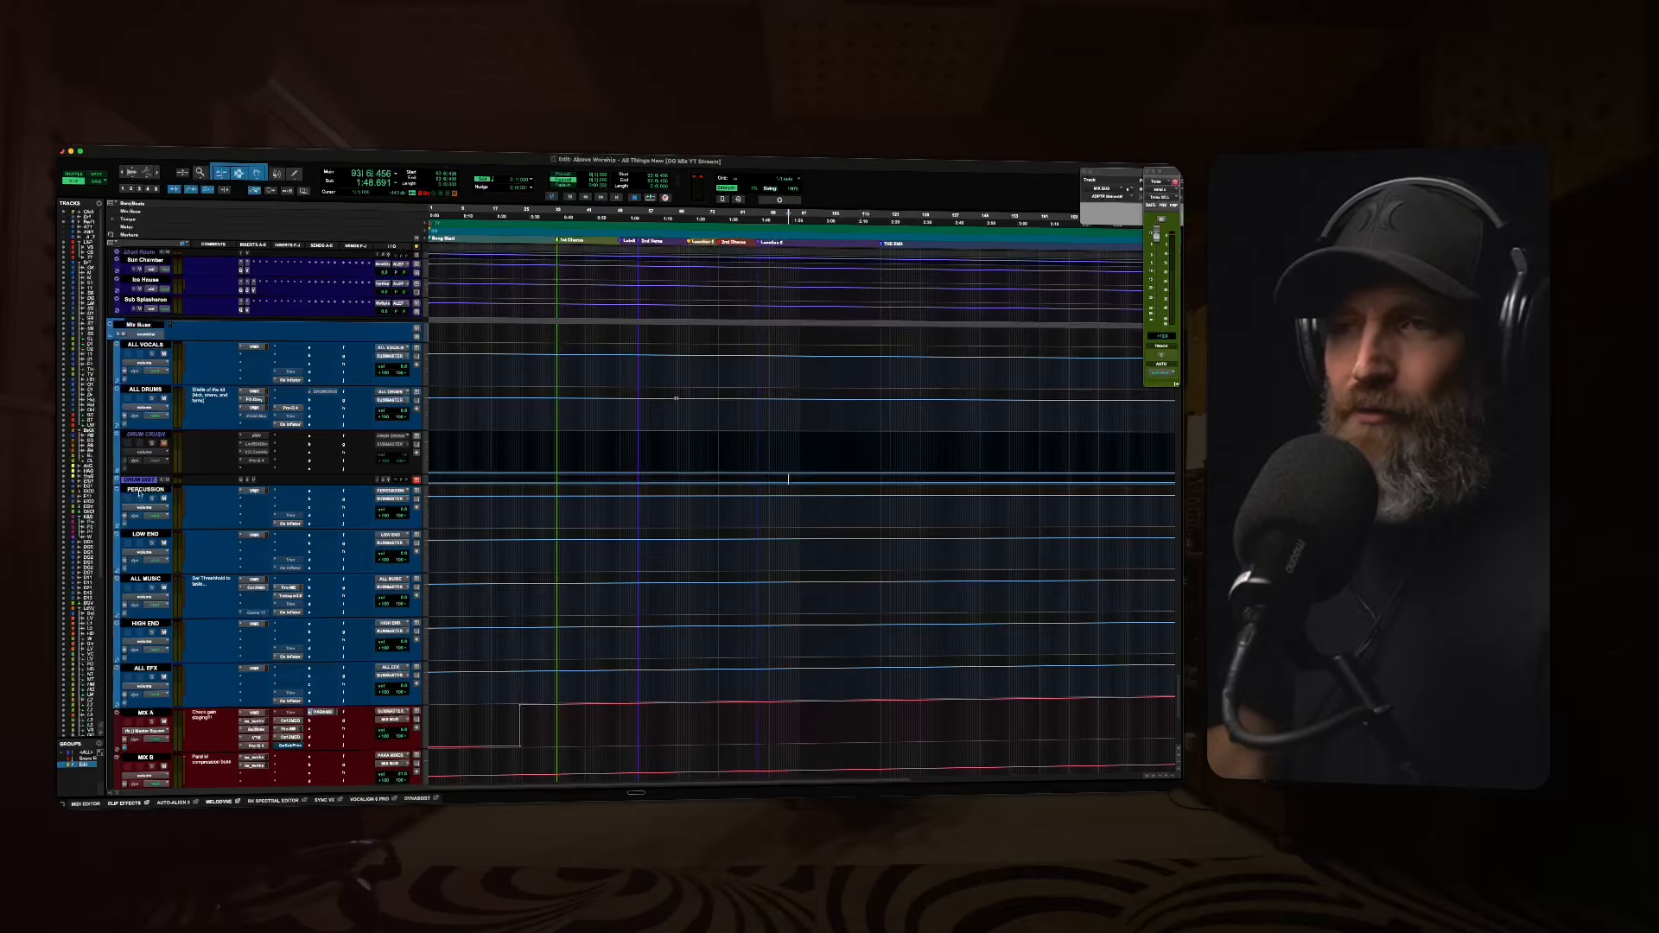
pyautogui.click(139, 491)
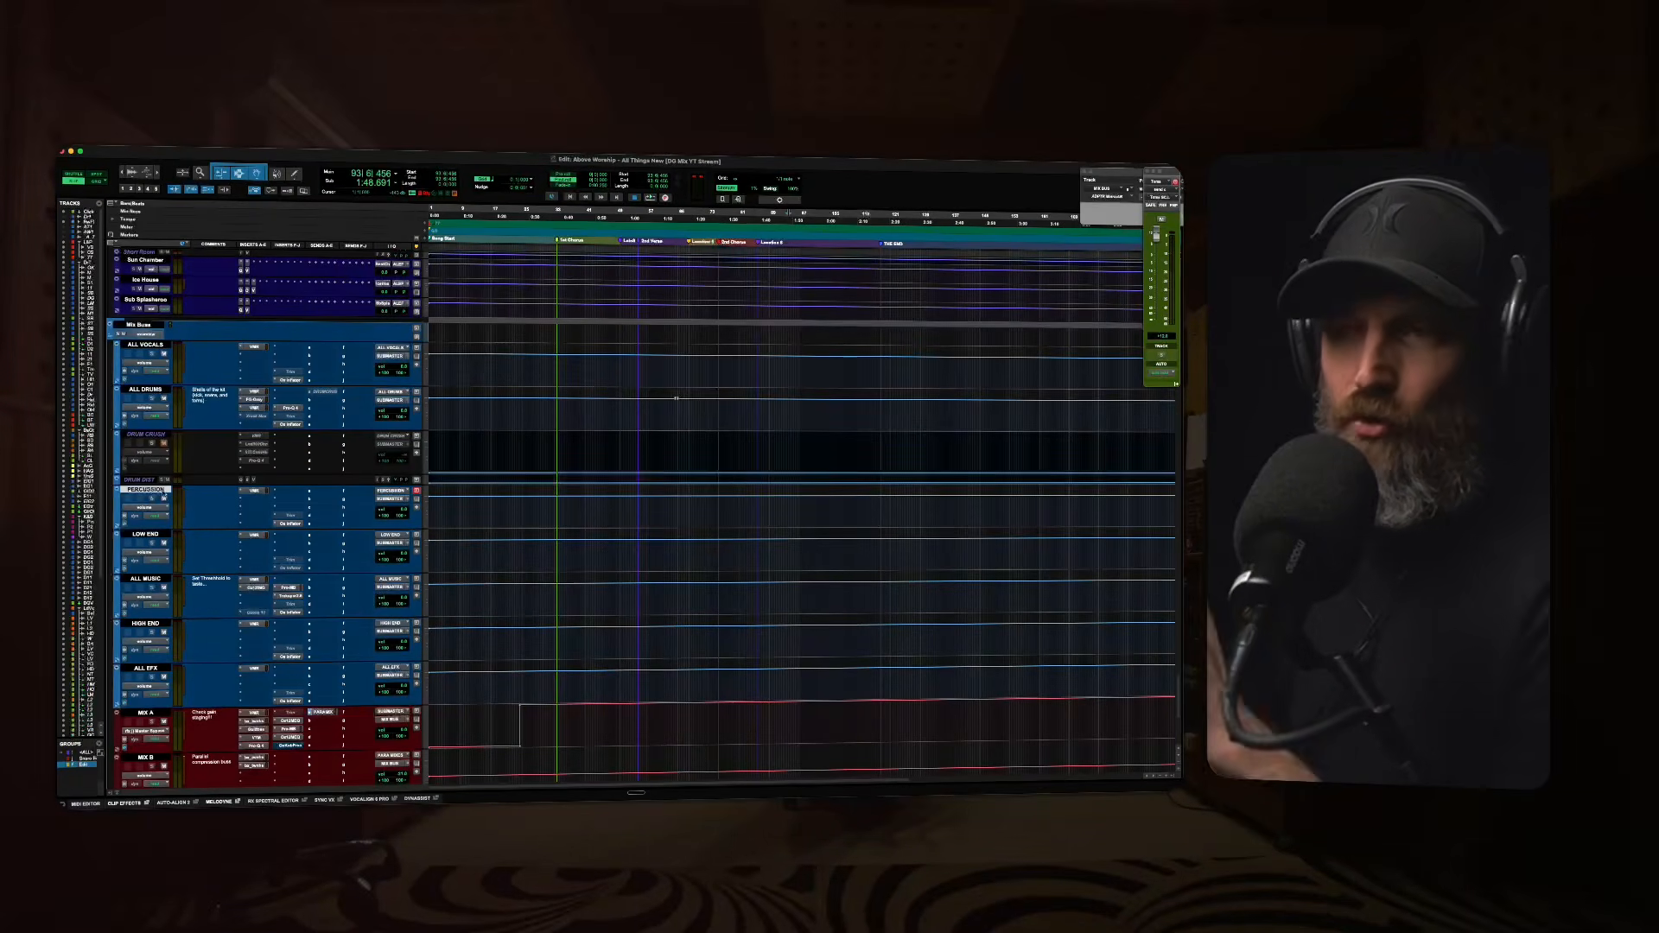
pyautogui.click(147, 535)
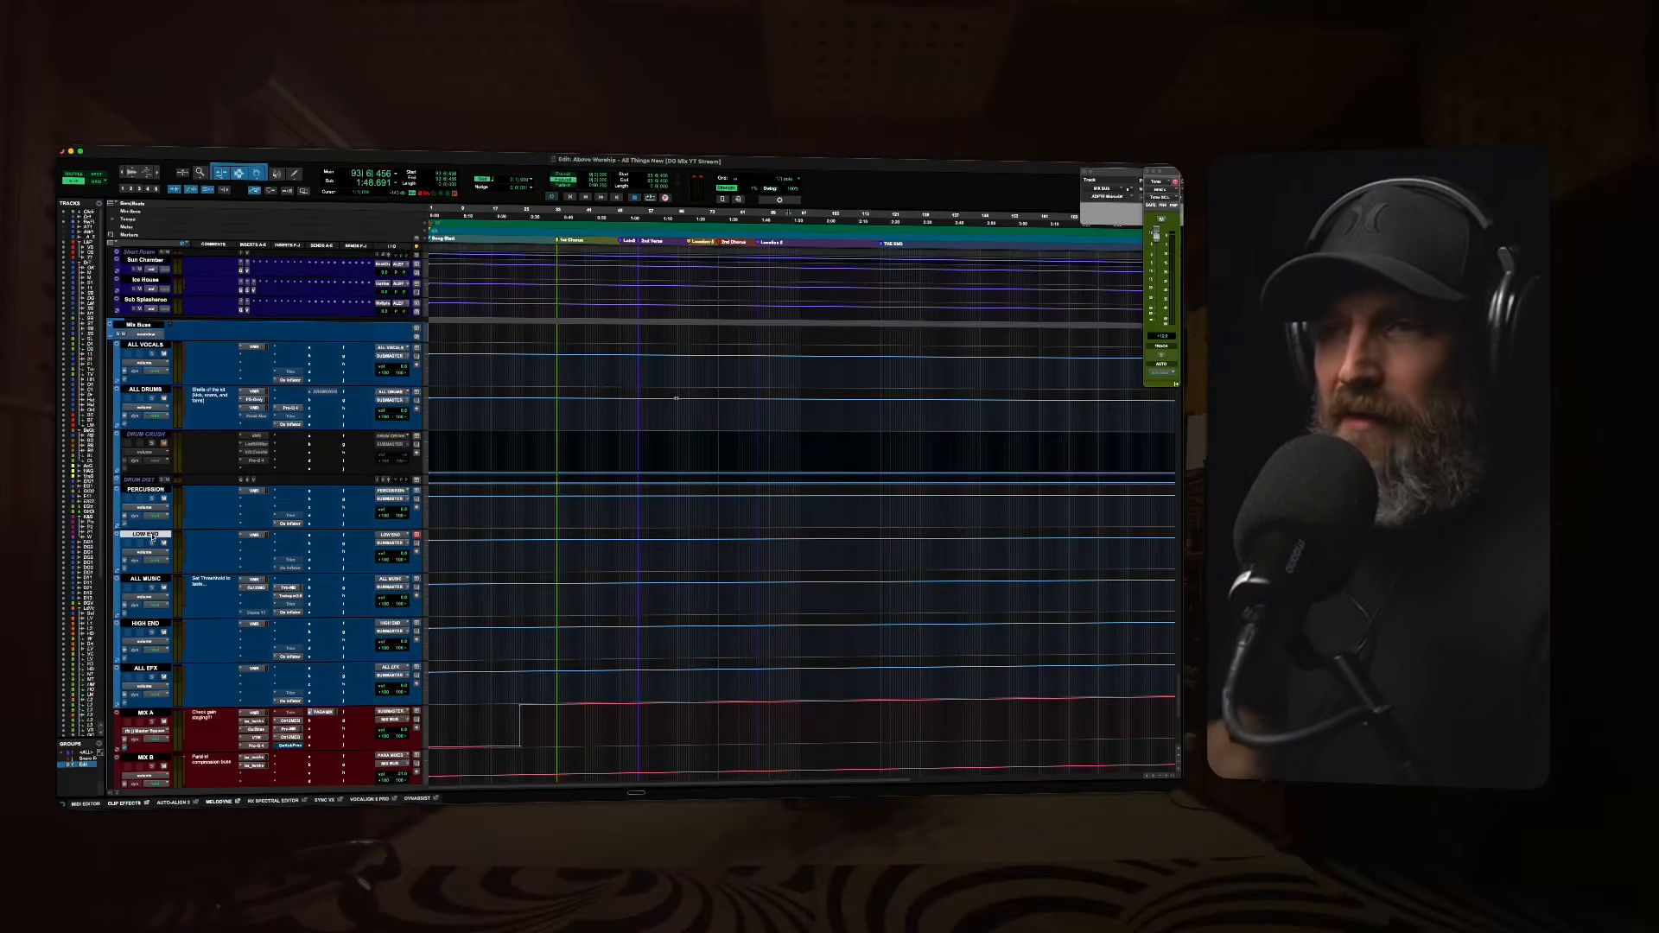
pyautogui.scroll(-1, 153, 537)
pyautogui.scroll(-1, 153, 538)
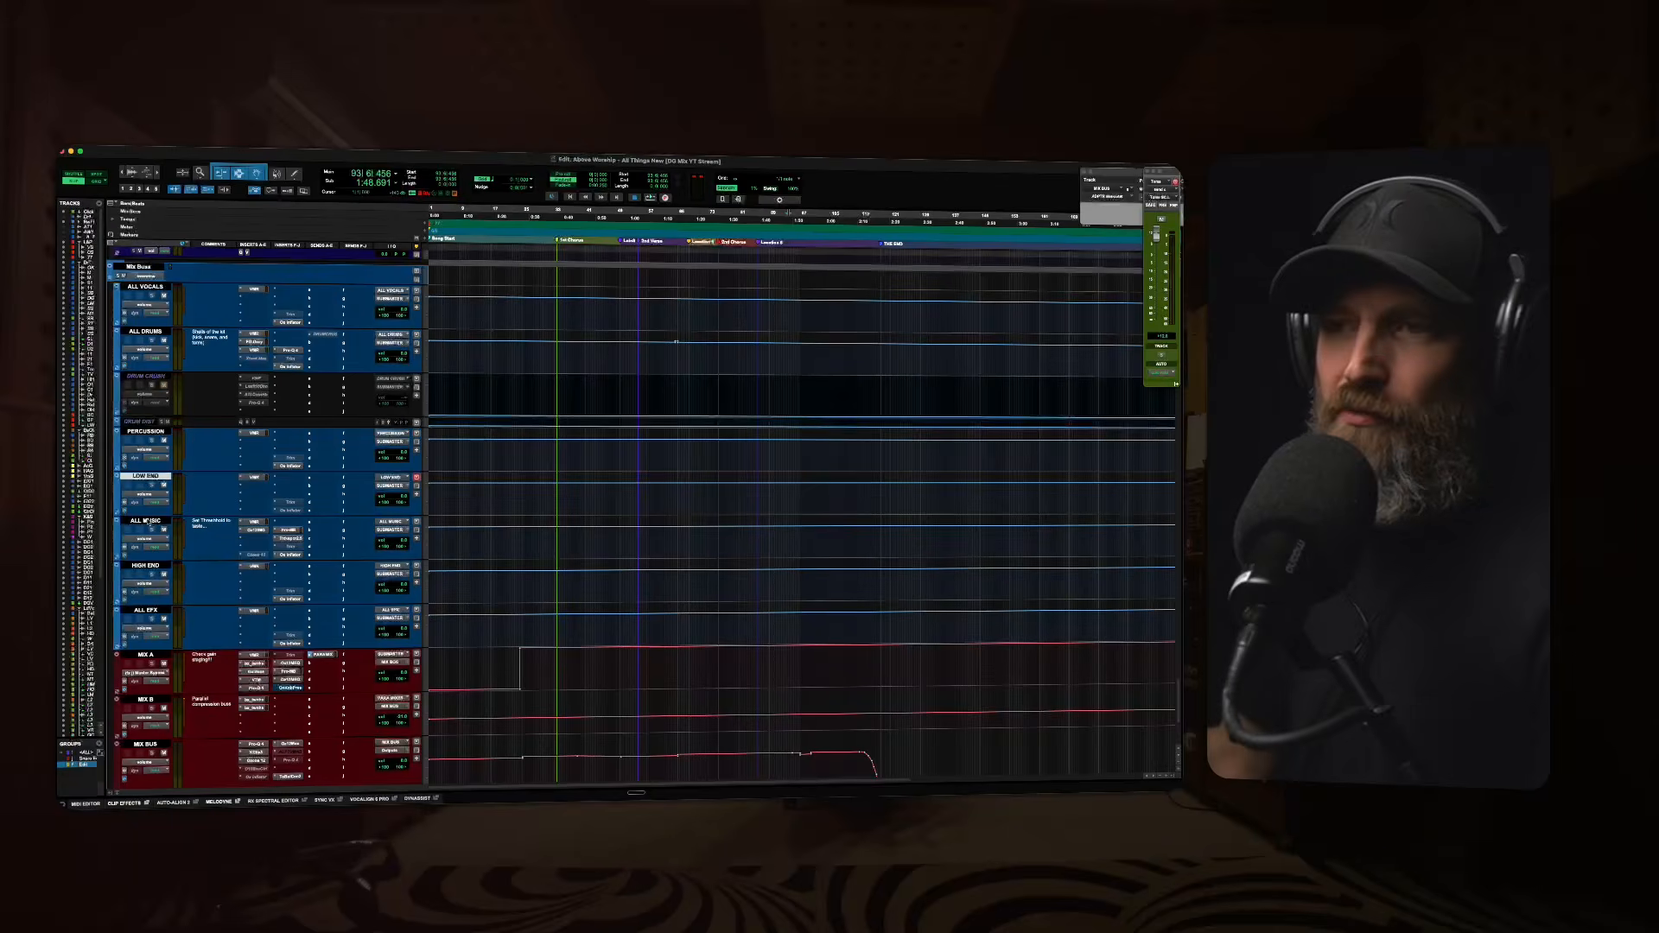
pyautogui.scroll(-1, 149, 522)
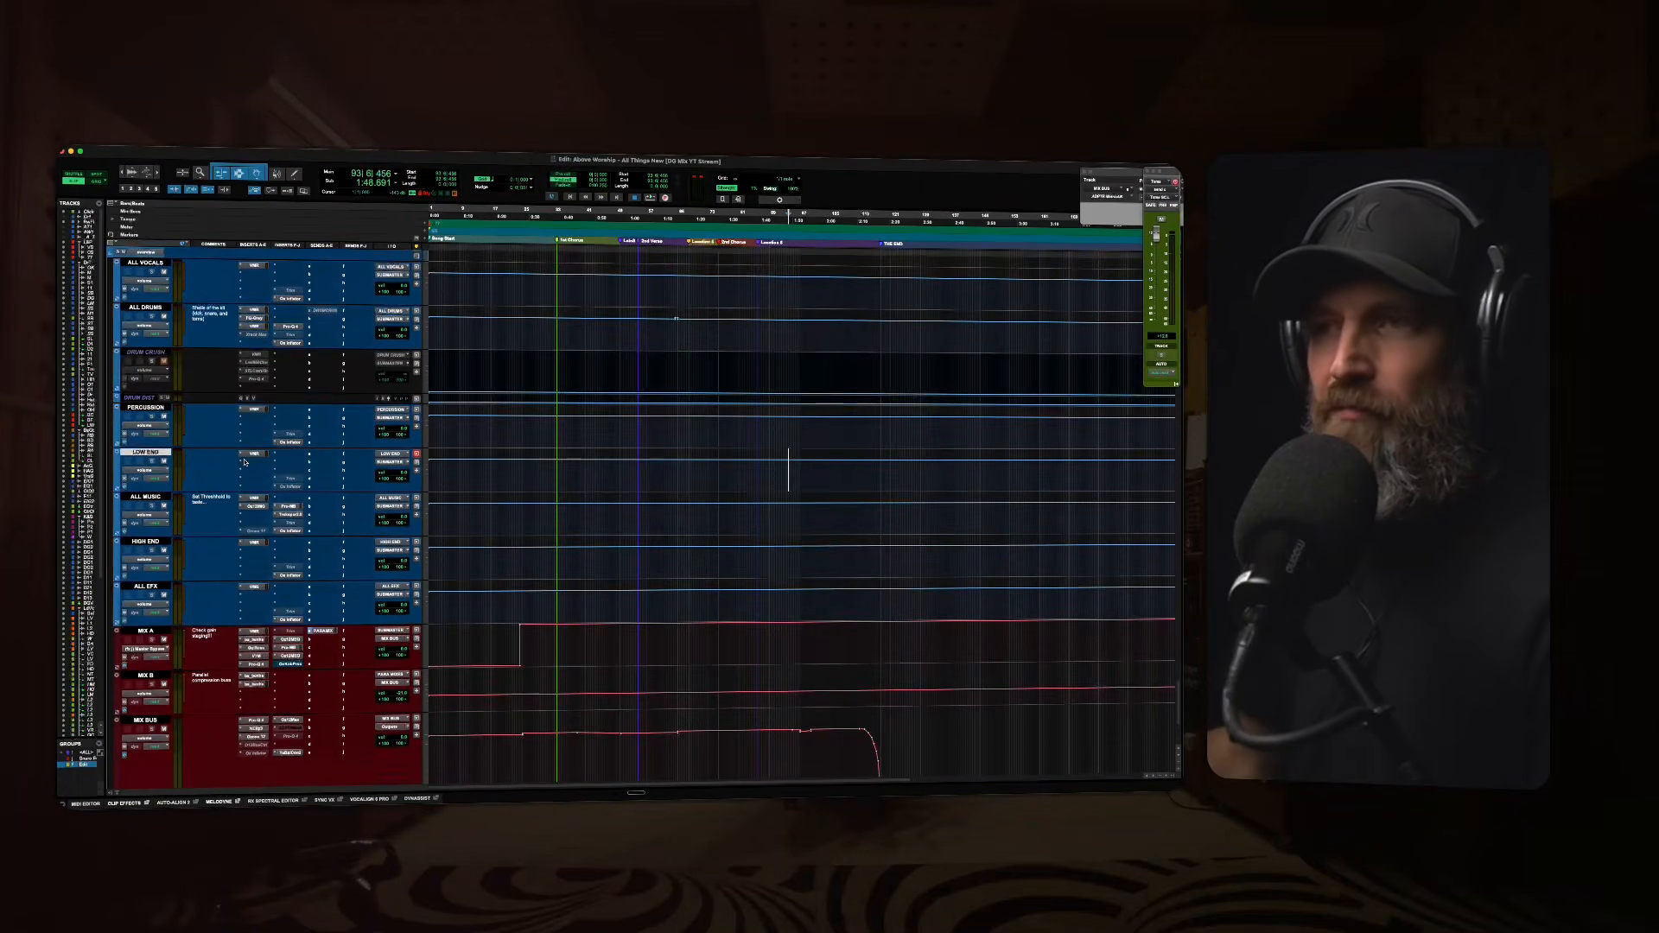
pyautogui.scroll(1, 245, 462)
pyautogui.click(147, 525)
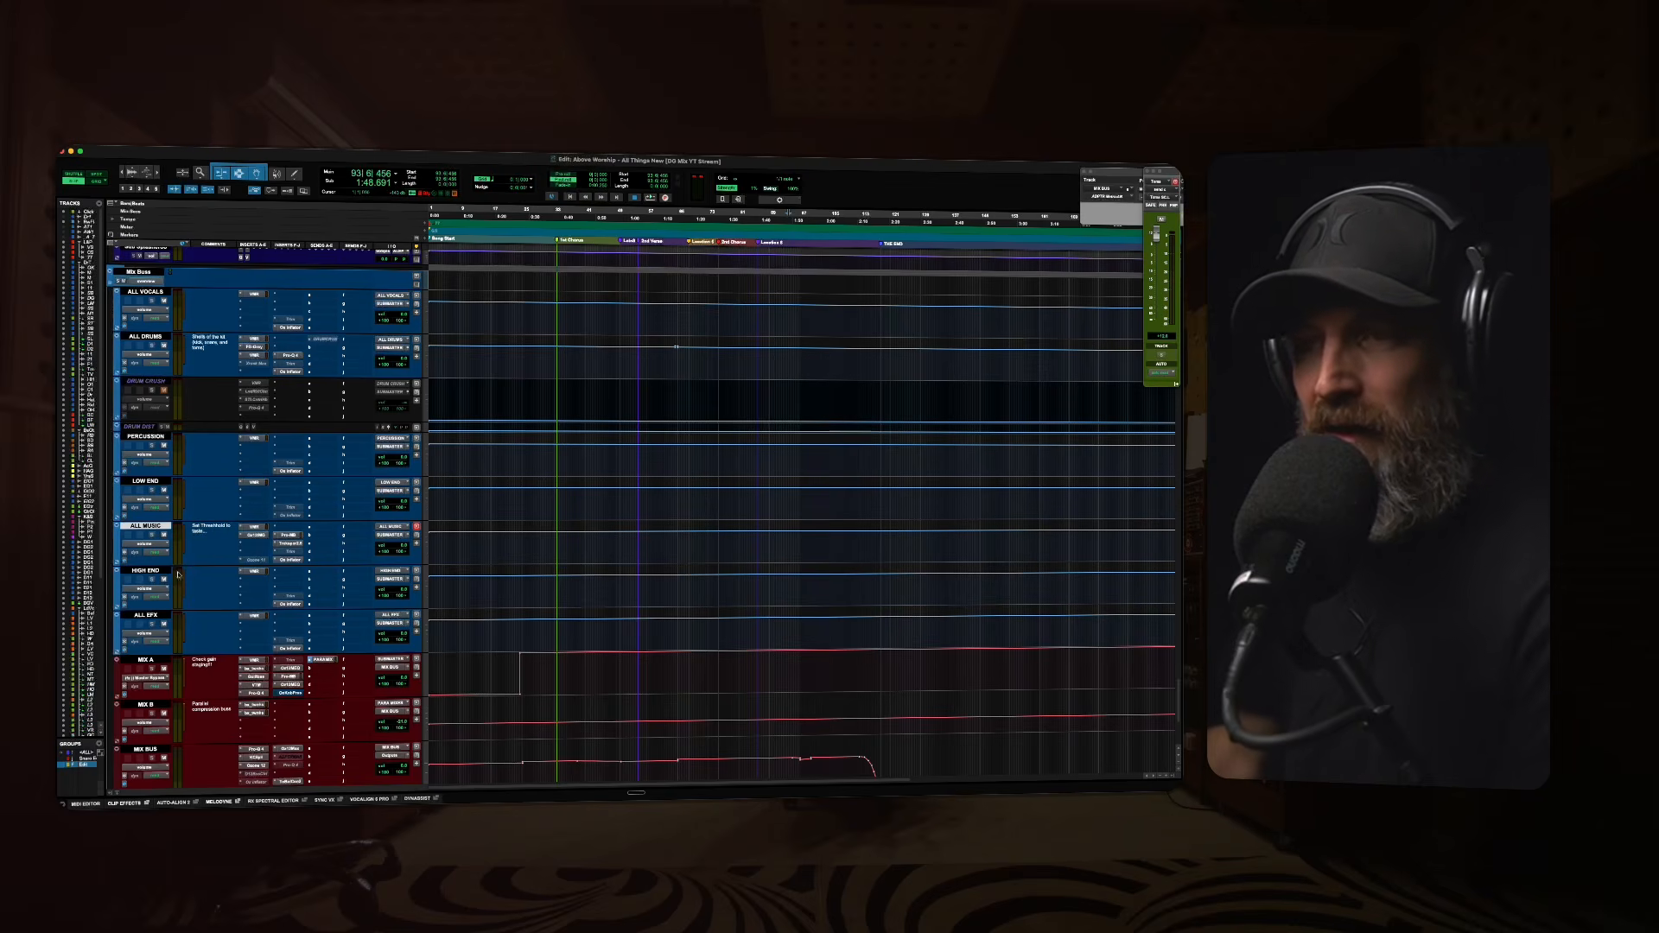
pyautogui.press(';')
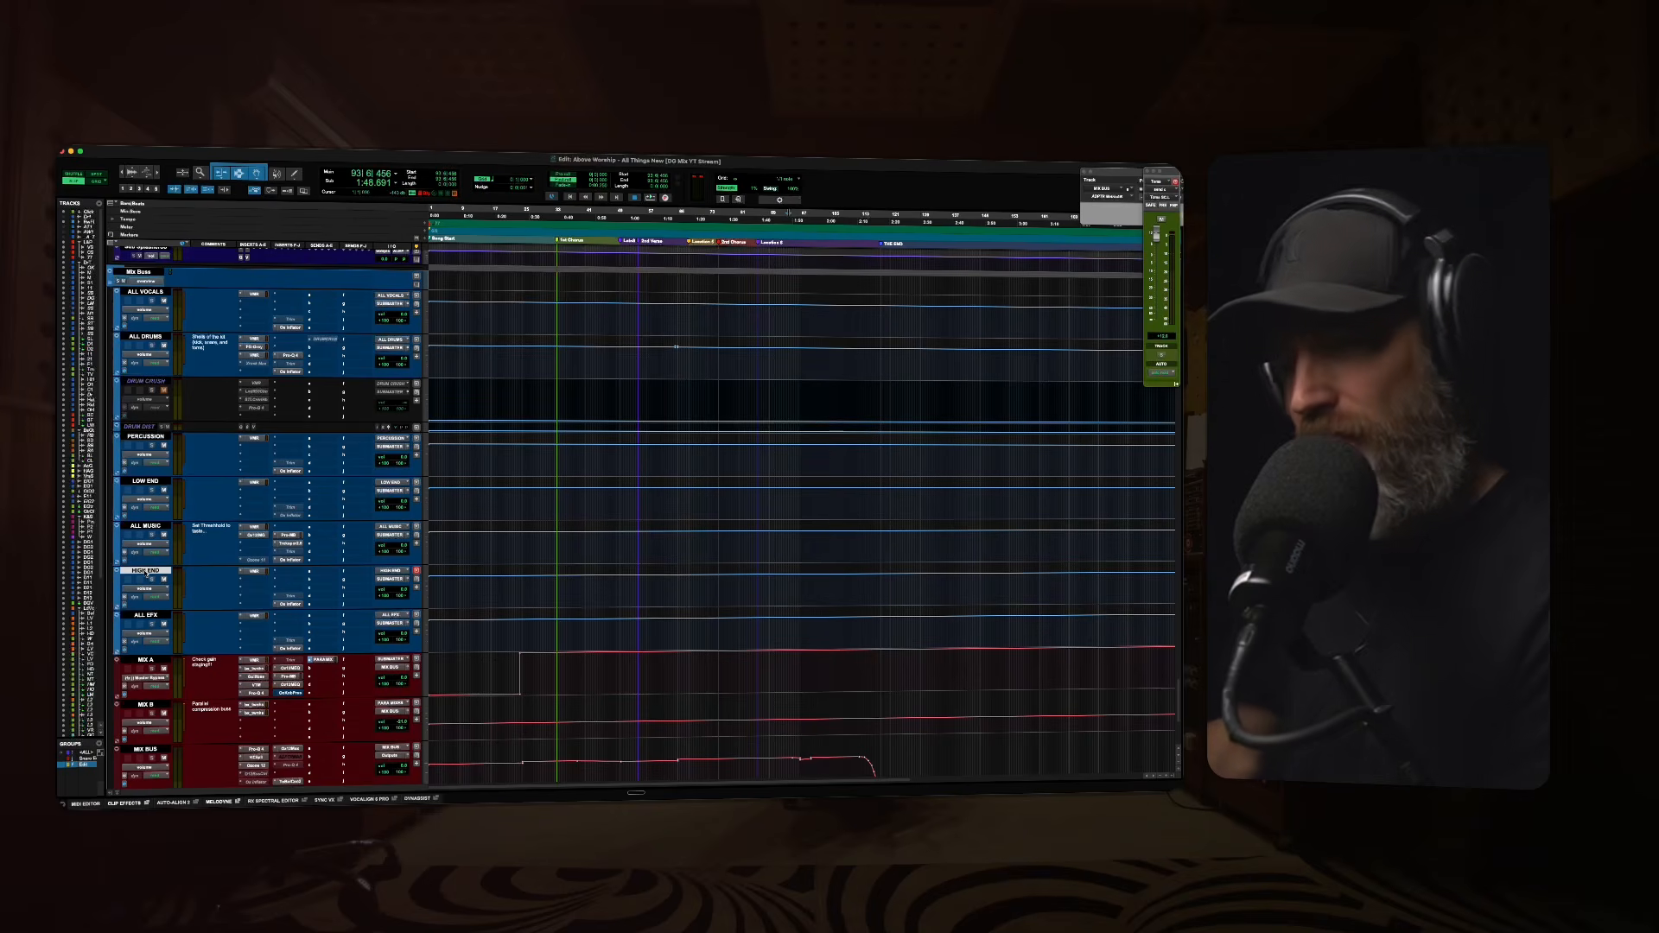
# Compare the HIGH END and ALL DRUMS buses by selecting them alternately, ending on ALL DRUMS.
pyautogui.scroll(-1, 146, 573)
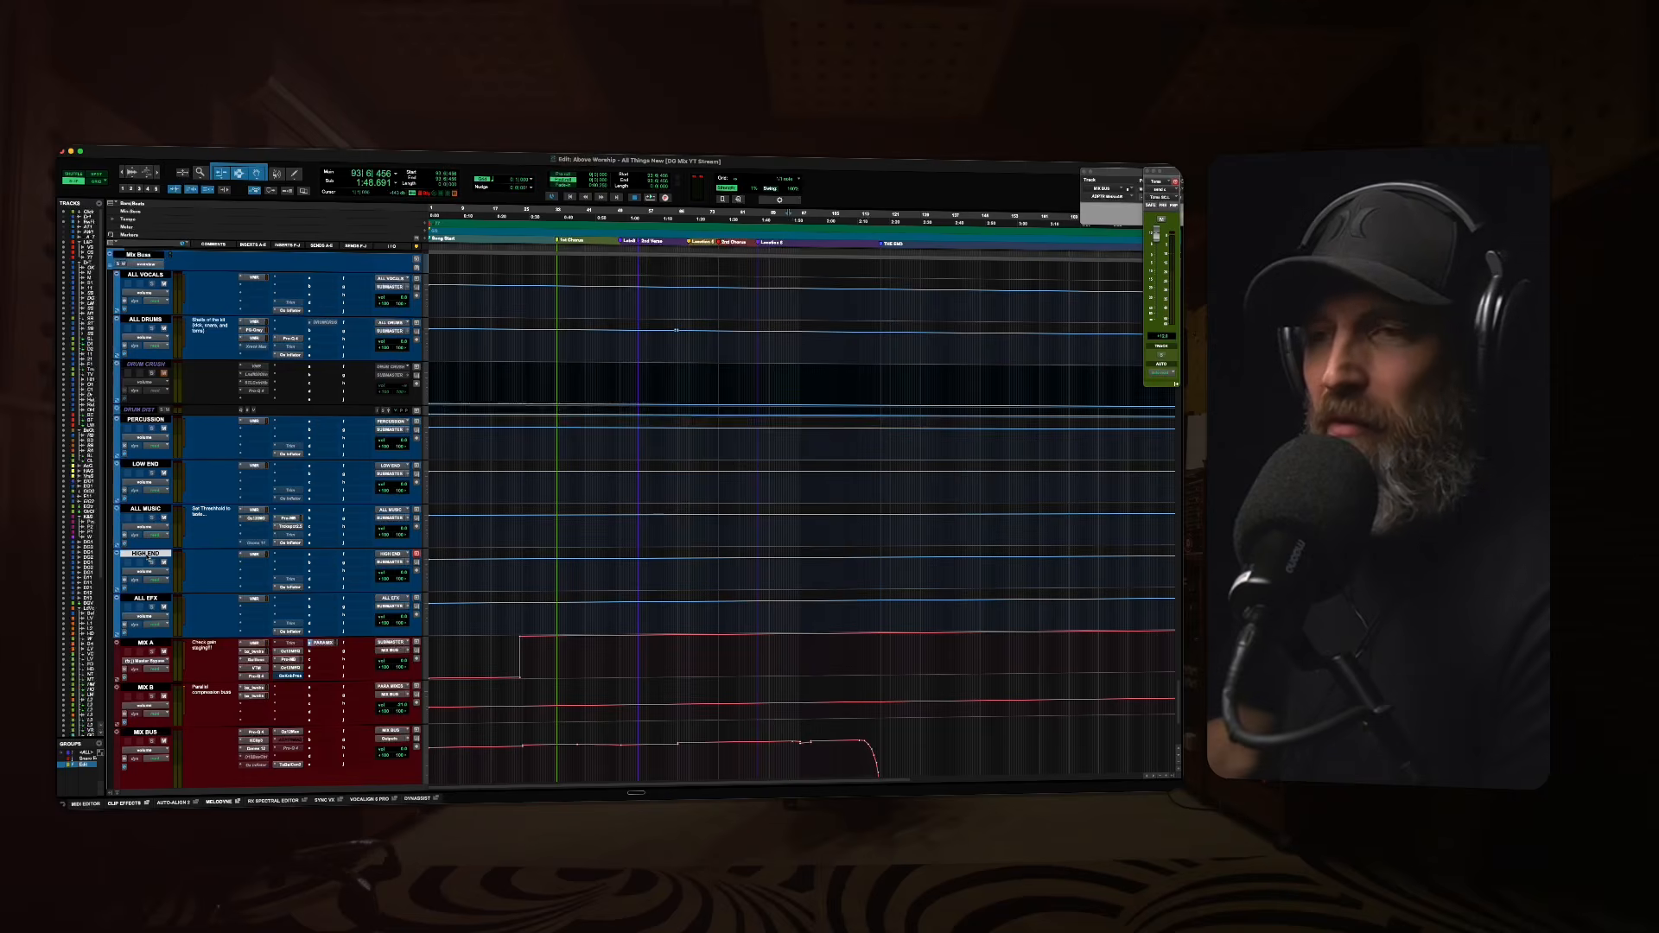
pyautogui.scroll(-1, 150, 560)
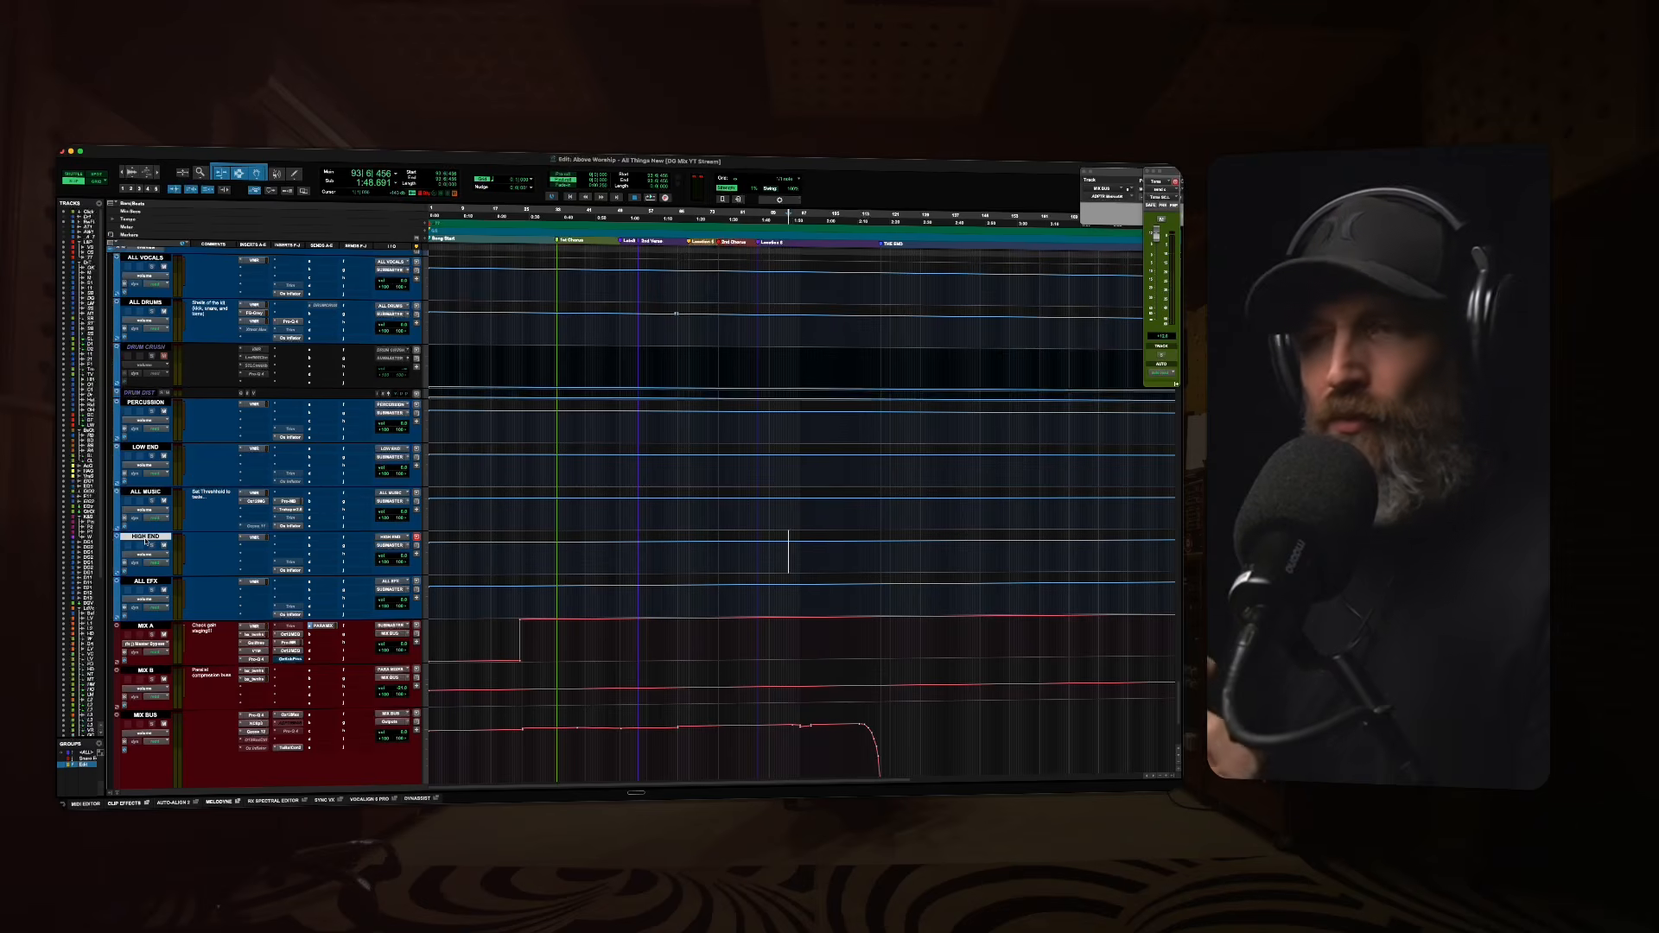
pyautogui.scroll(1, 150, 346)
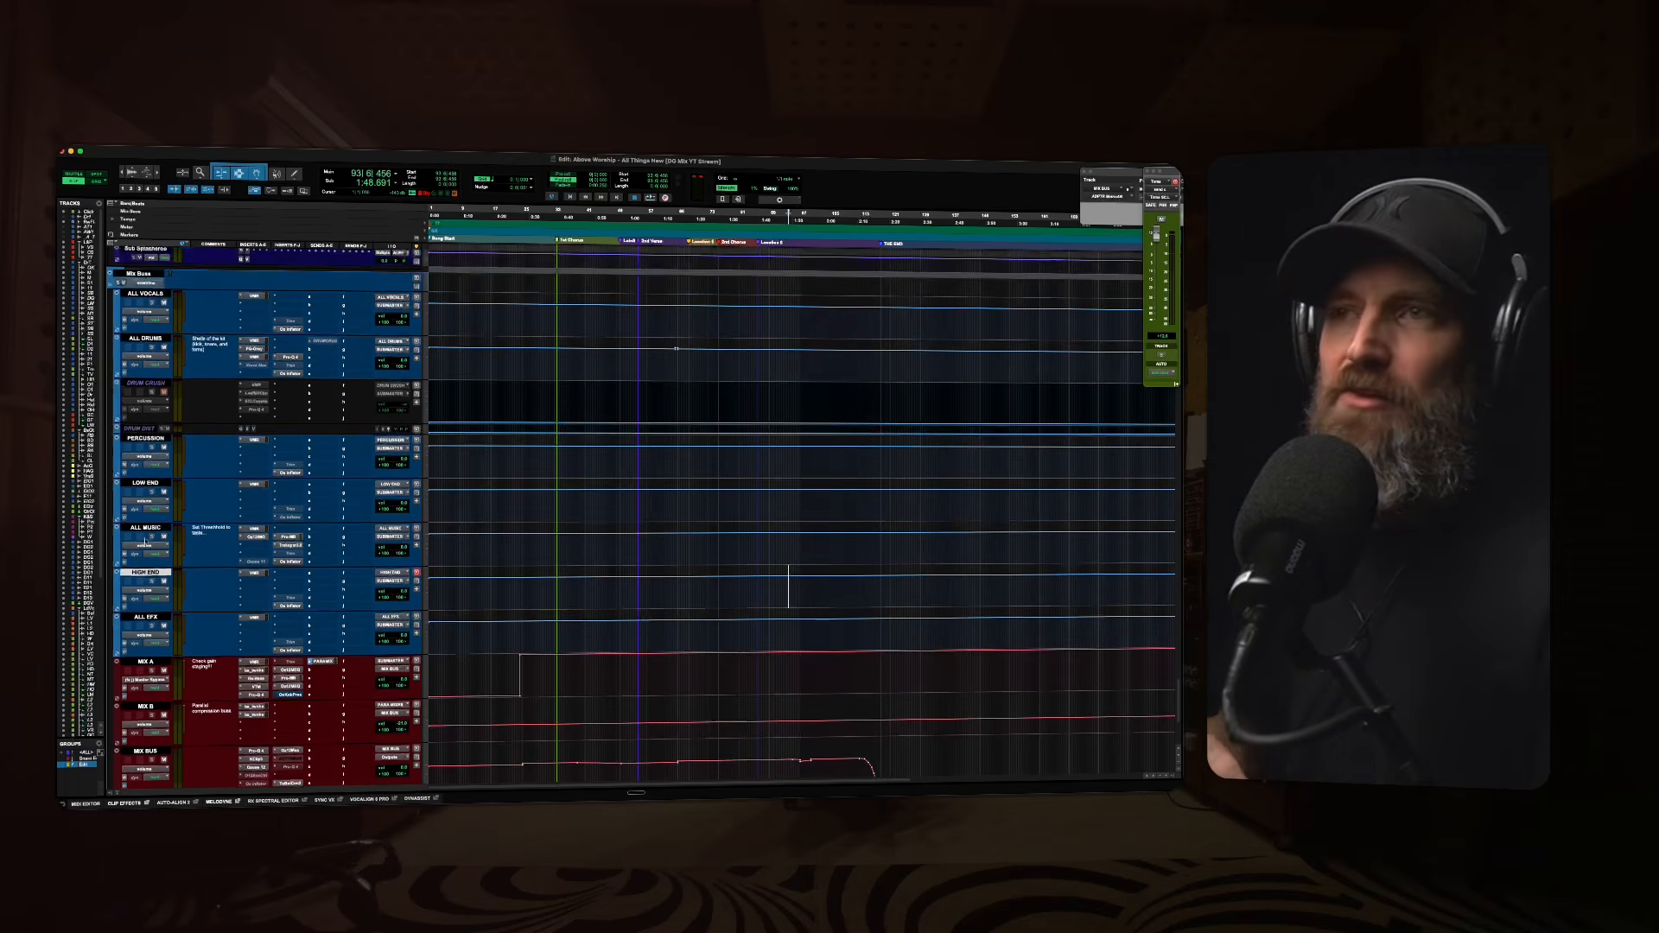
pyautogui.click(148, 340)
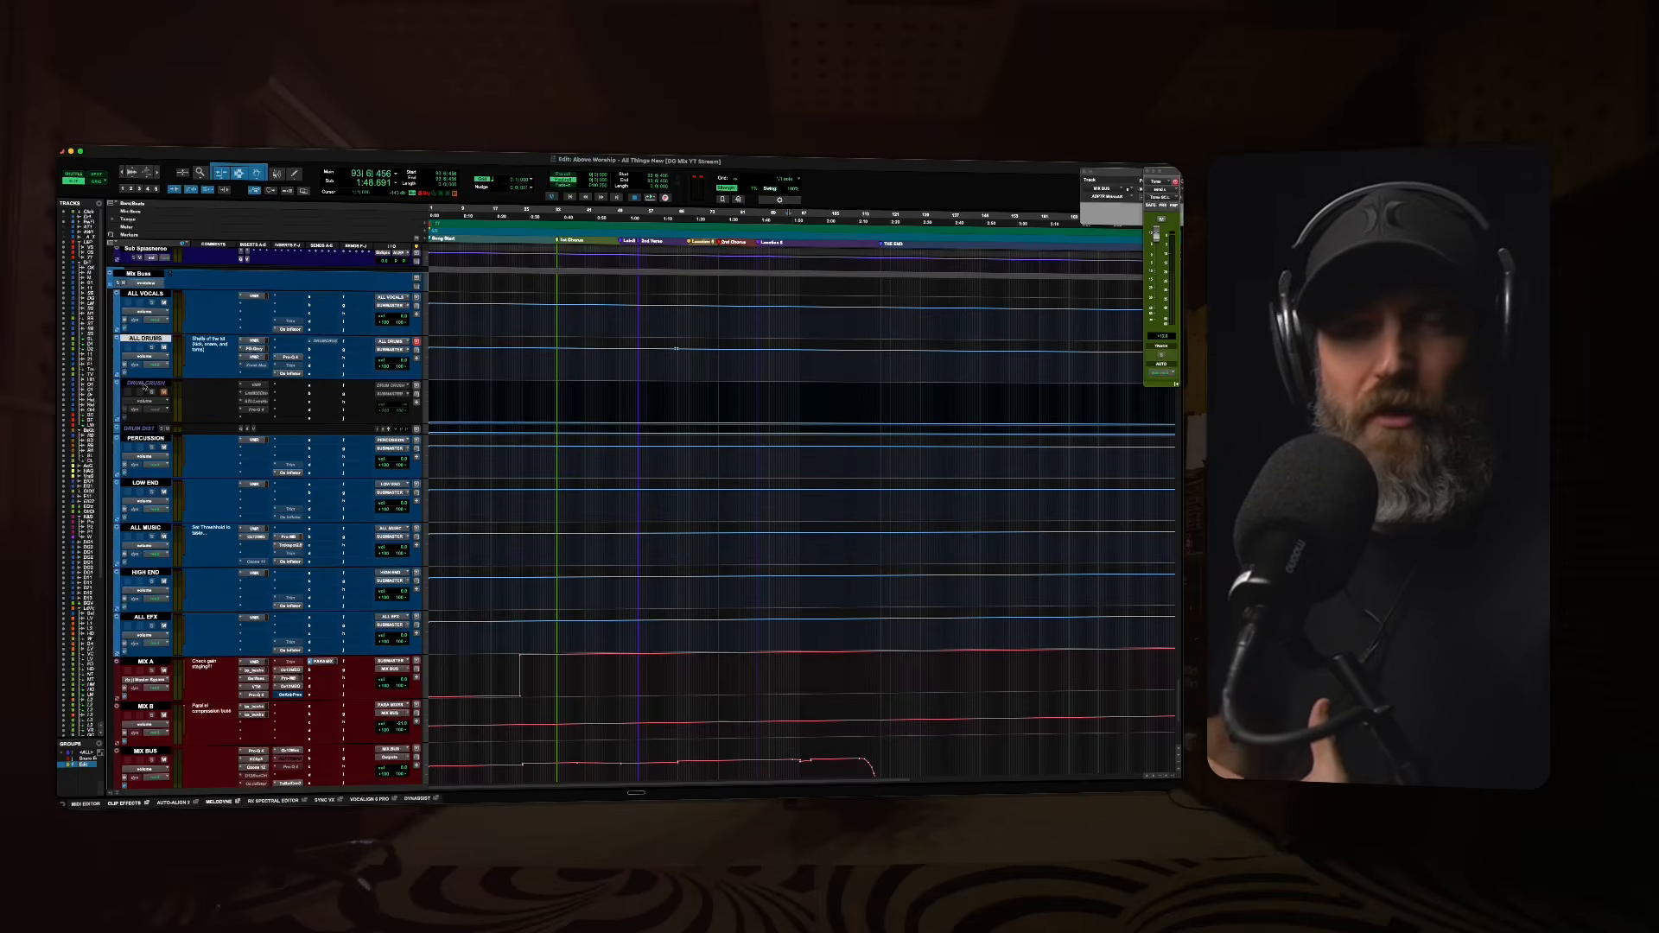
pyautogui.click(146, 573)
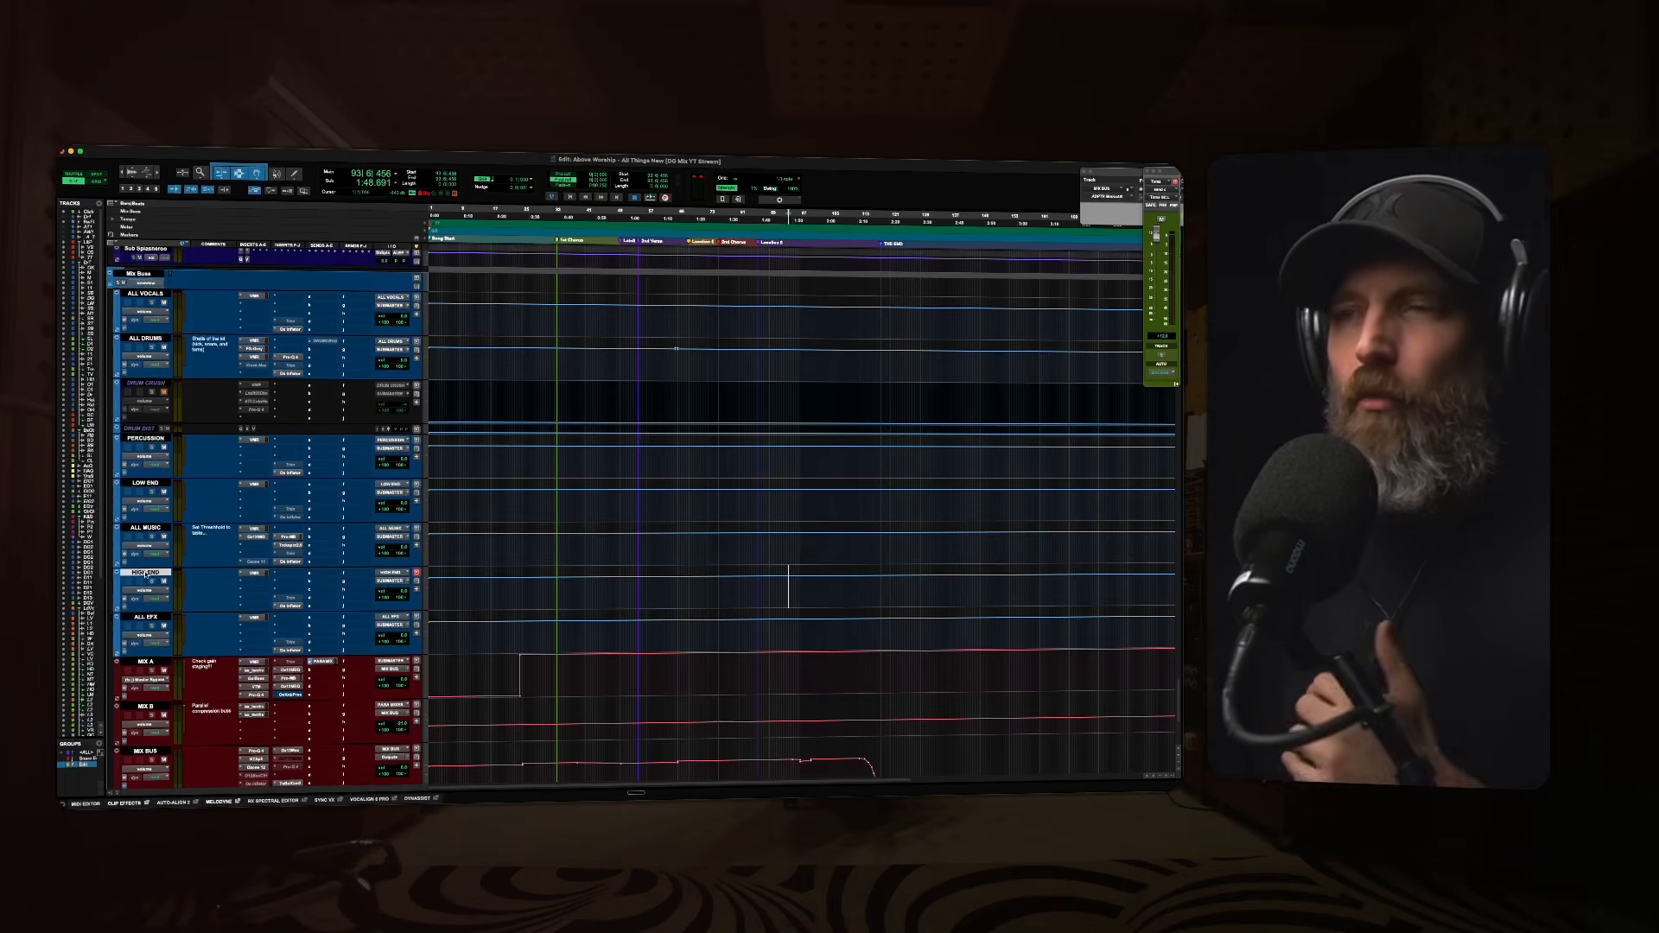
pyautogui.click(147, 339)
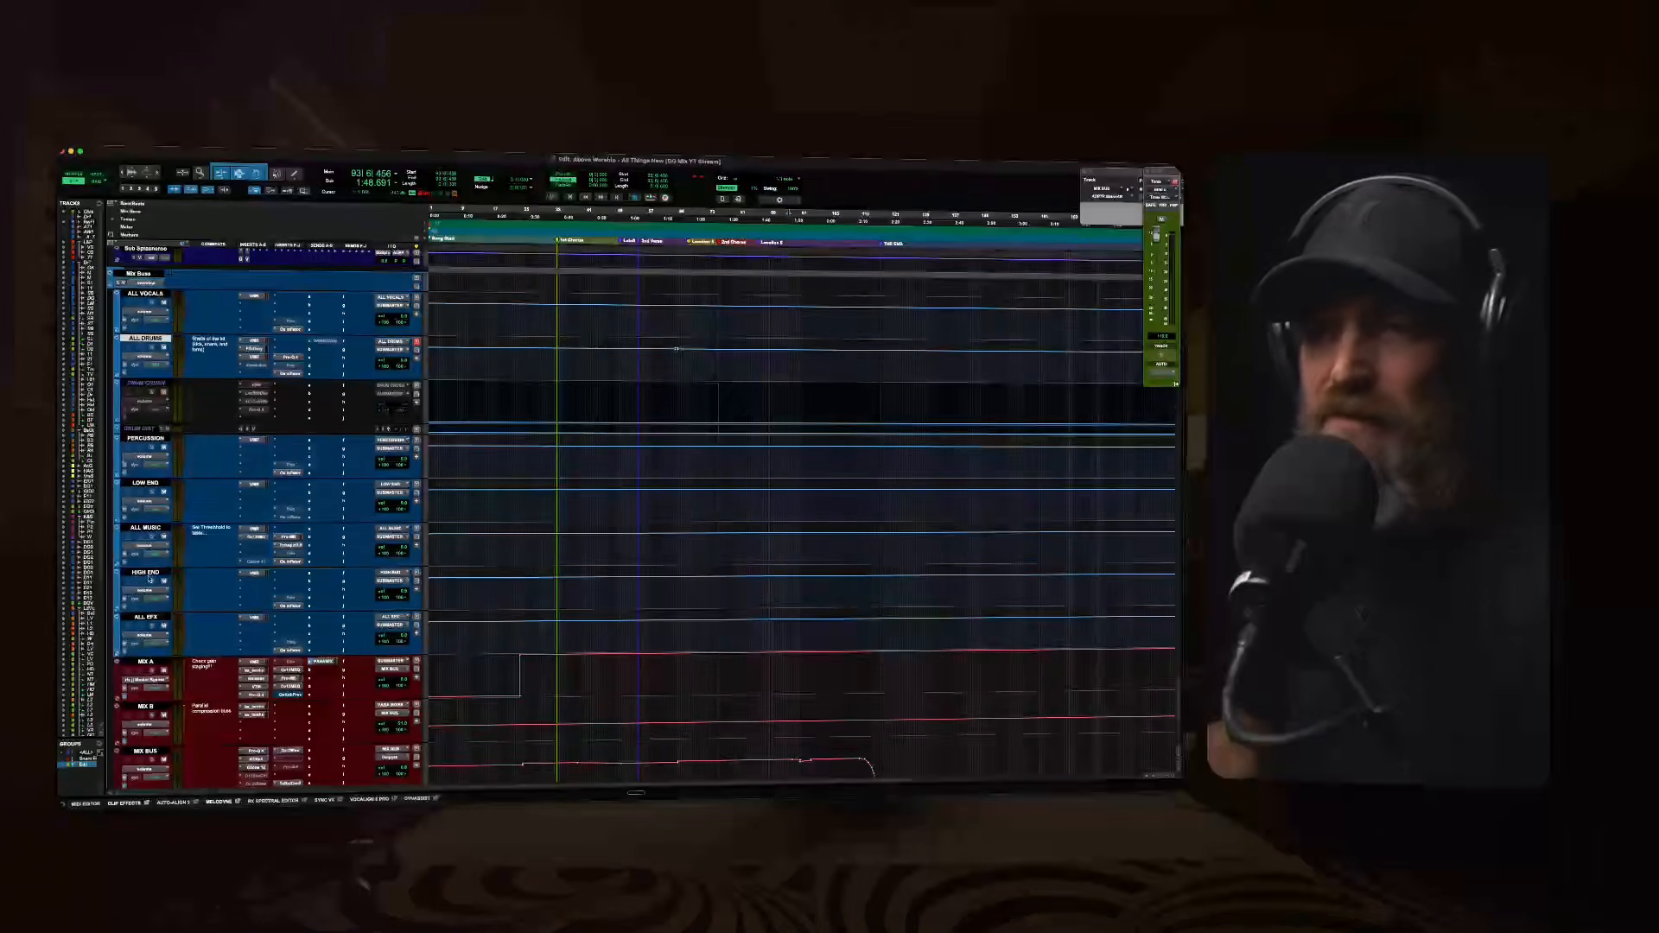
# Try a volume automation dip and rise on a selected passage of the ALL EFX bus, and undo it.
pyautogui.scroll(-1, 151, 581)
pyautogui.scroll(-2, 184, 578)
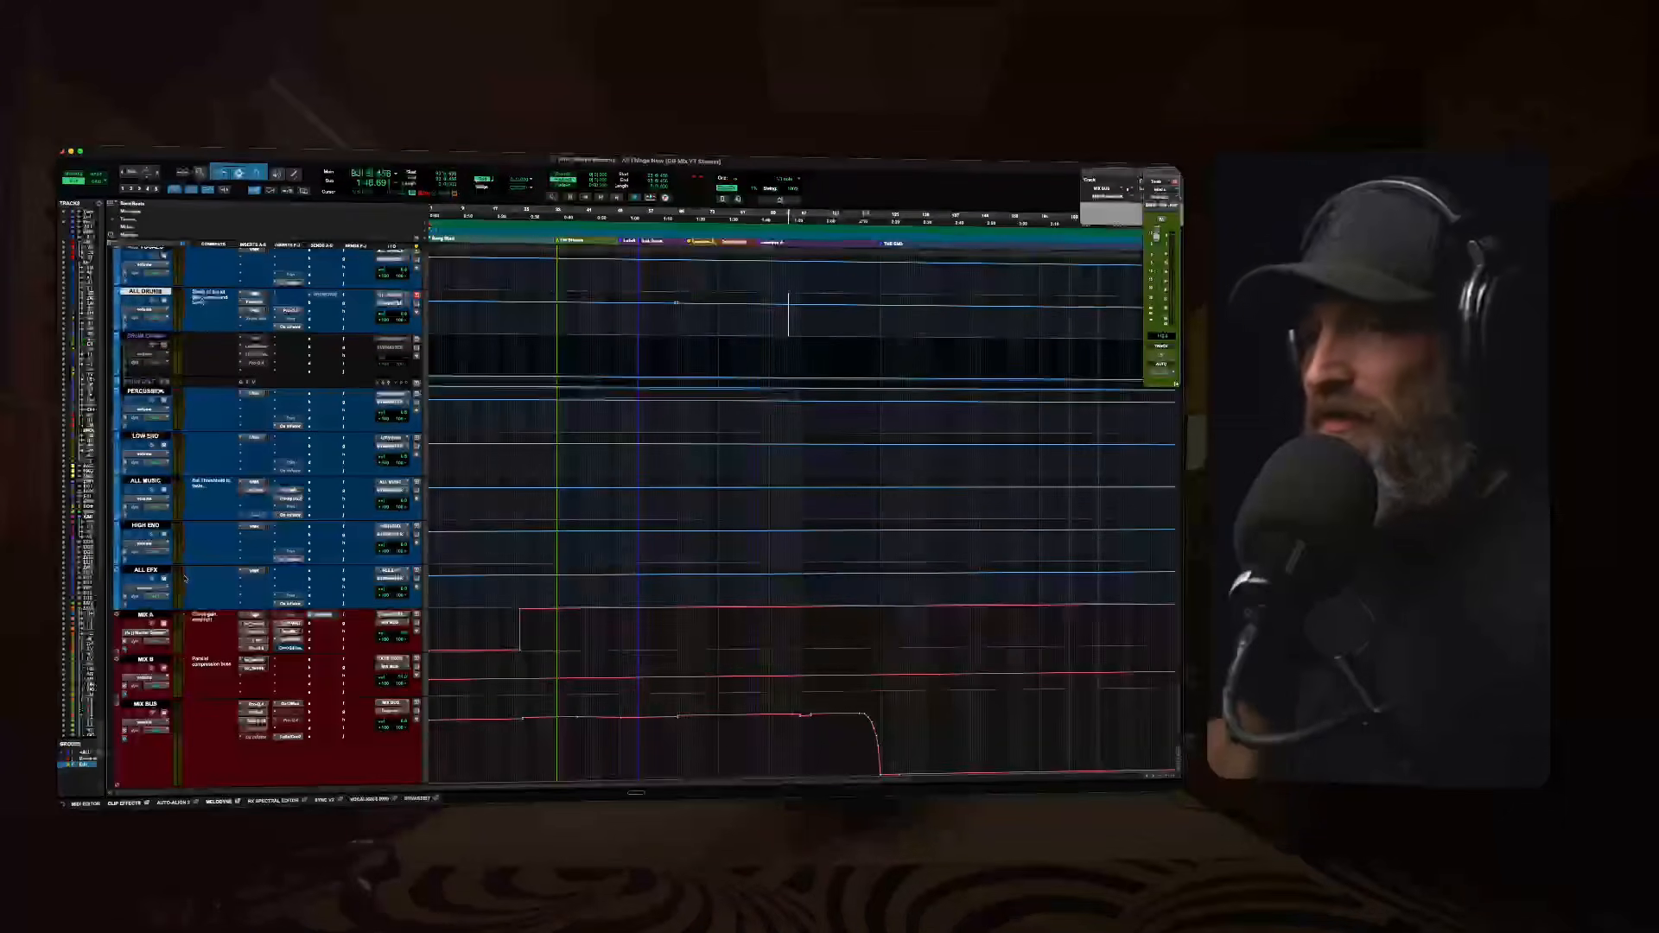
pyautogui.click(161, 574)
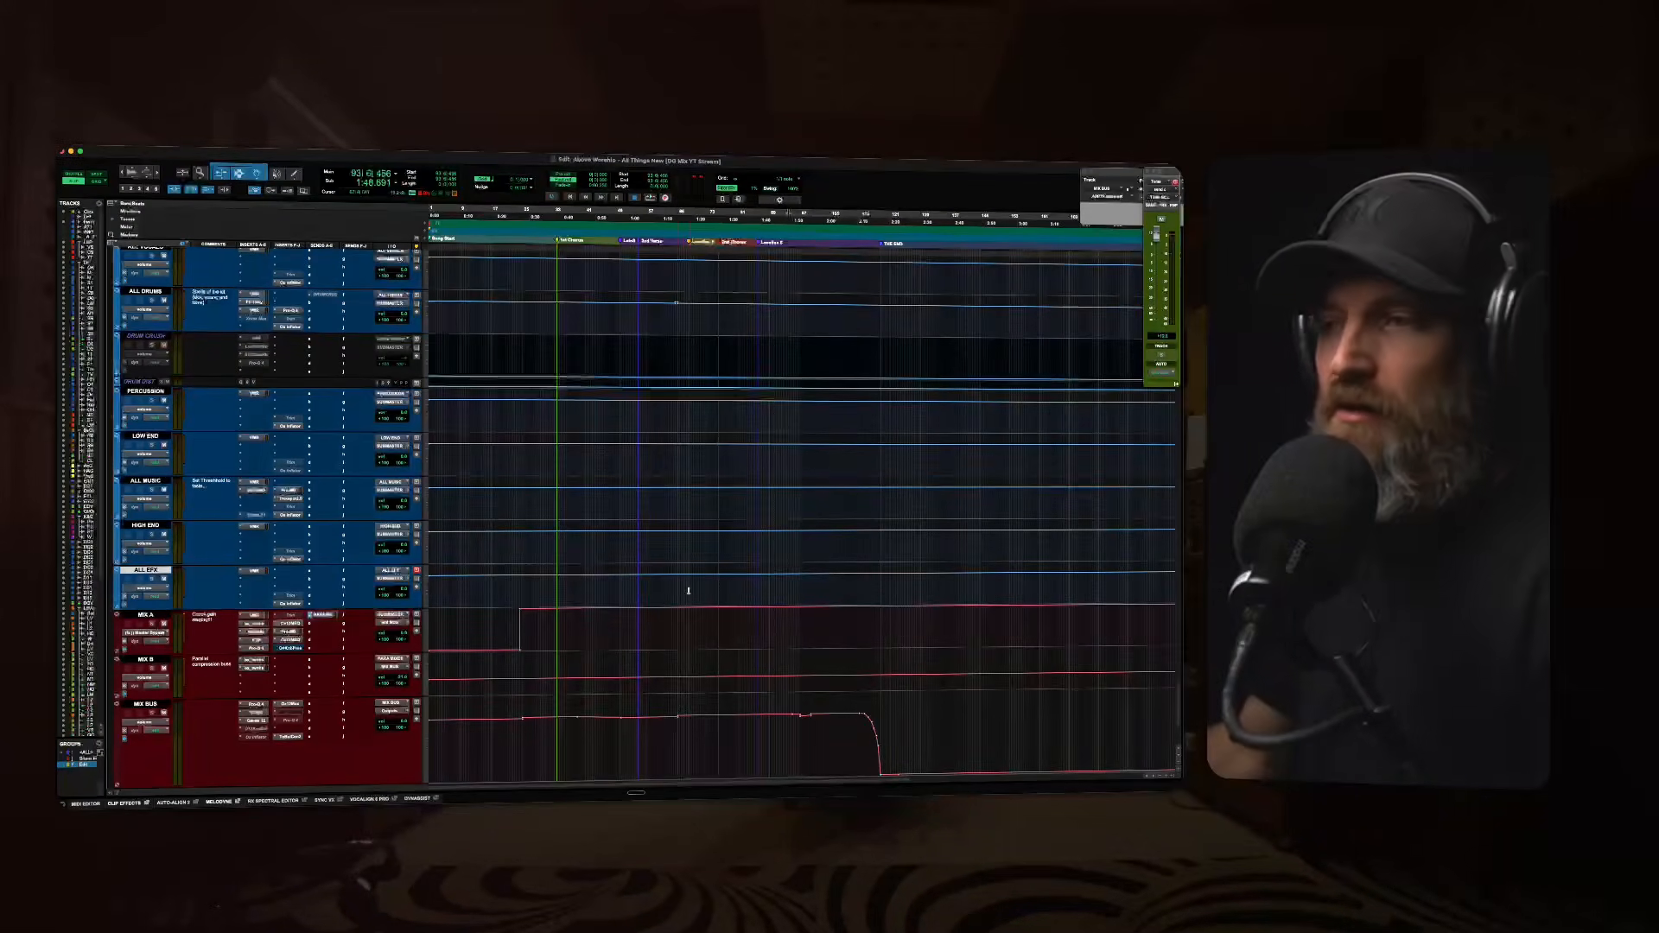
pyautogui.click(688, 591)
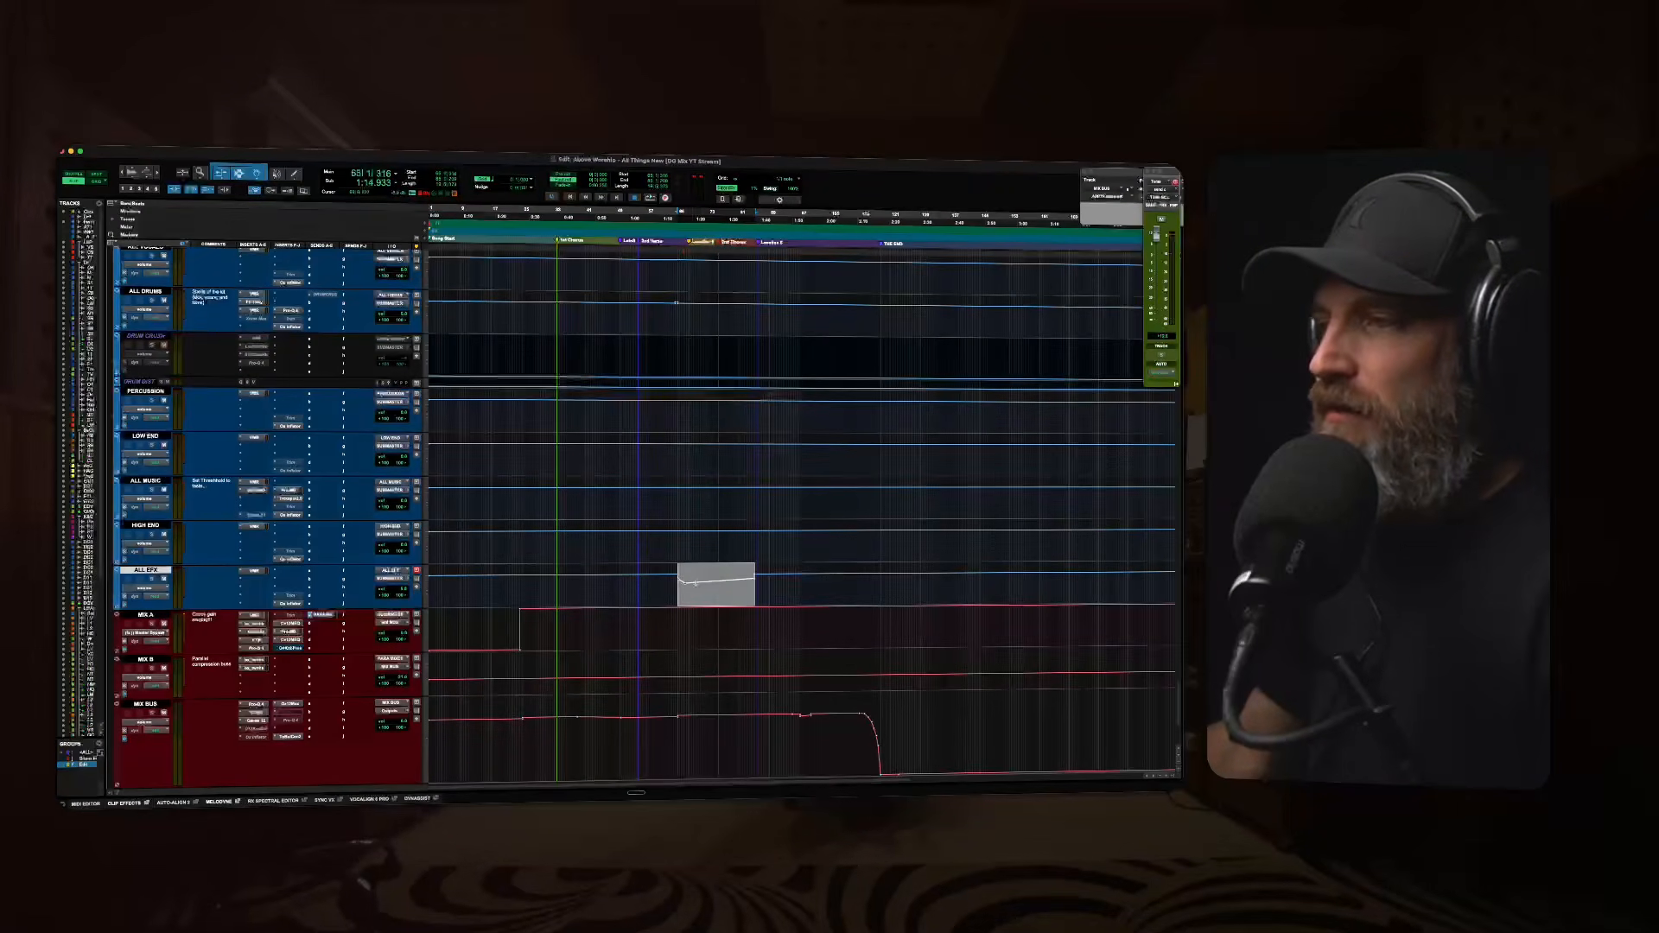
pyautogui.moveTo(704, 585); pyautogui.dragTo(736, 572)
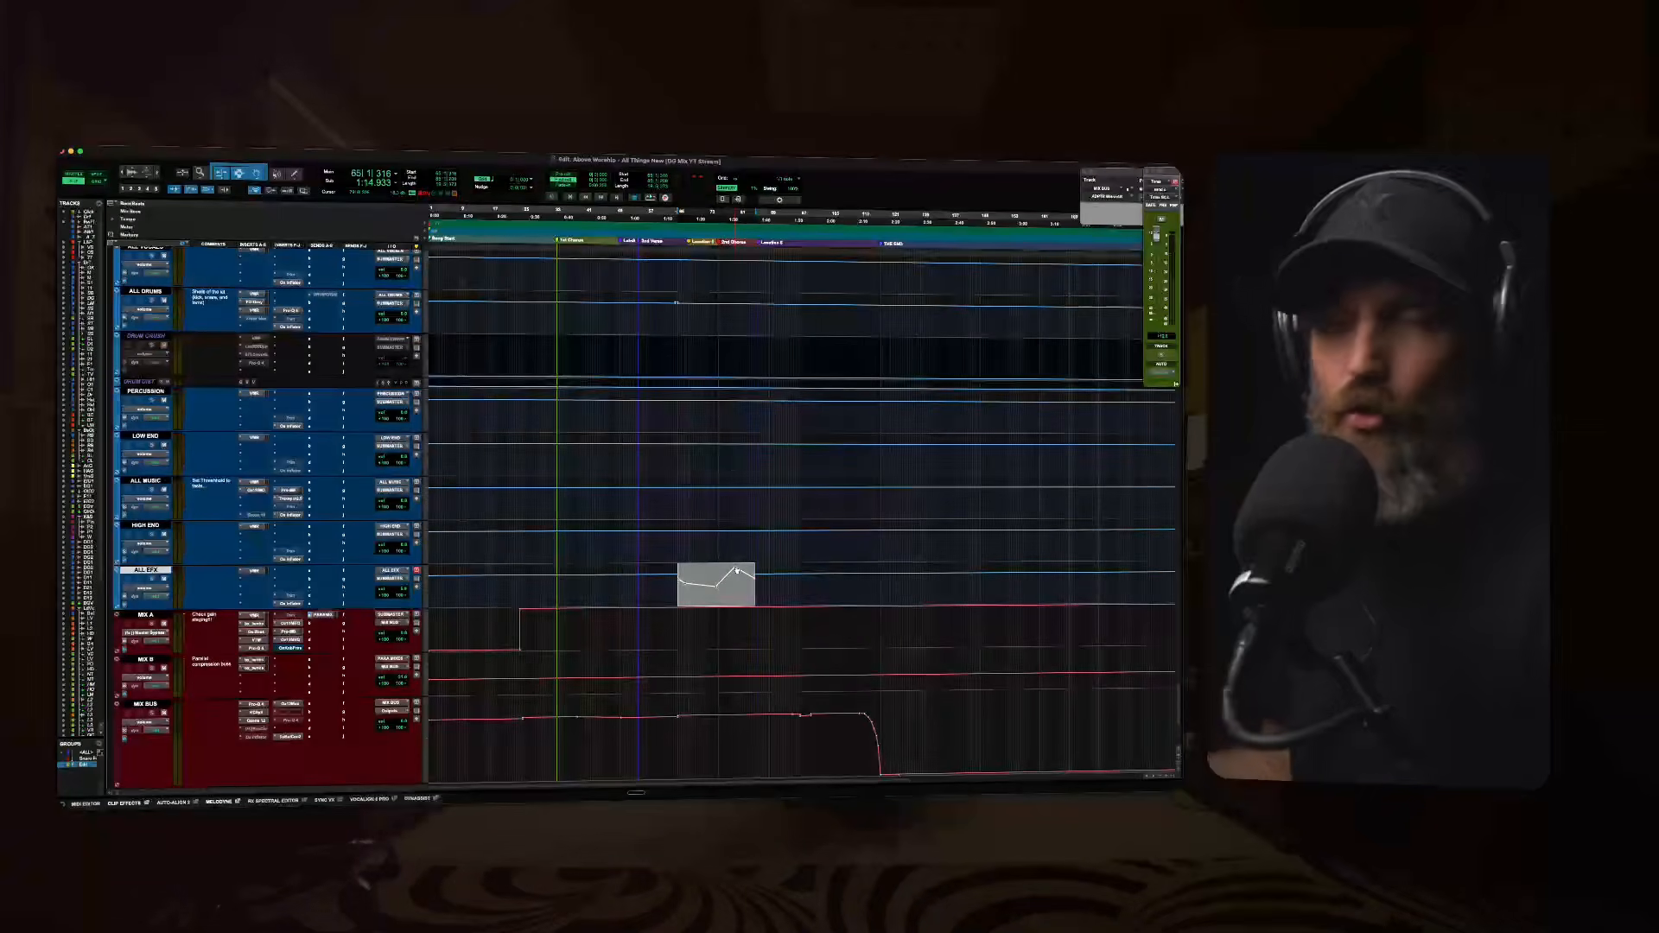
pyautogui.press('super+z')
pyautogui.press('super+z')
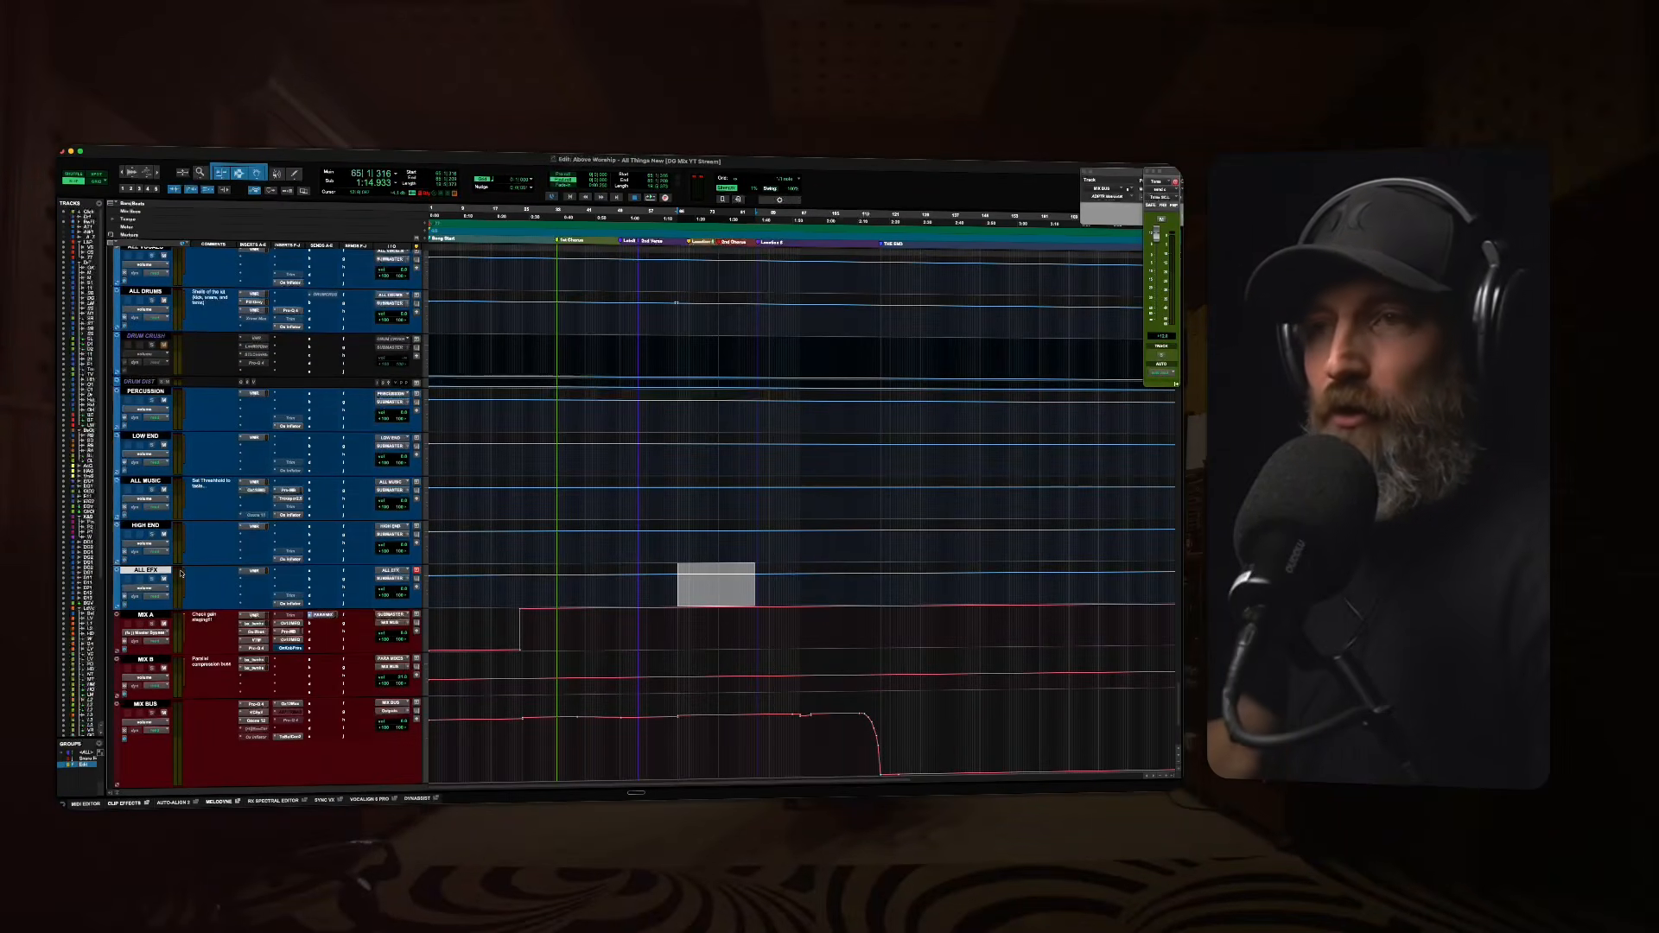
# Highlight the buses from ALL EFX up to ALL VOCALS, and open the Virtual Mix Rack insert on ALL VOCALS for inspection.
pyautogui.scroll(3, 180, 573)
pyautogui.keyDown('shift'); pyautogui.click(163, 389); pyautogui.keyUp('shift')
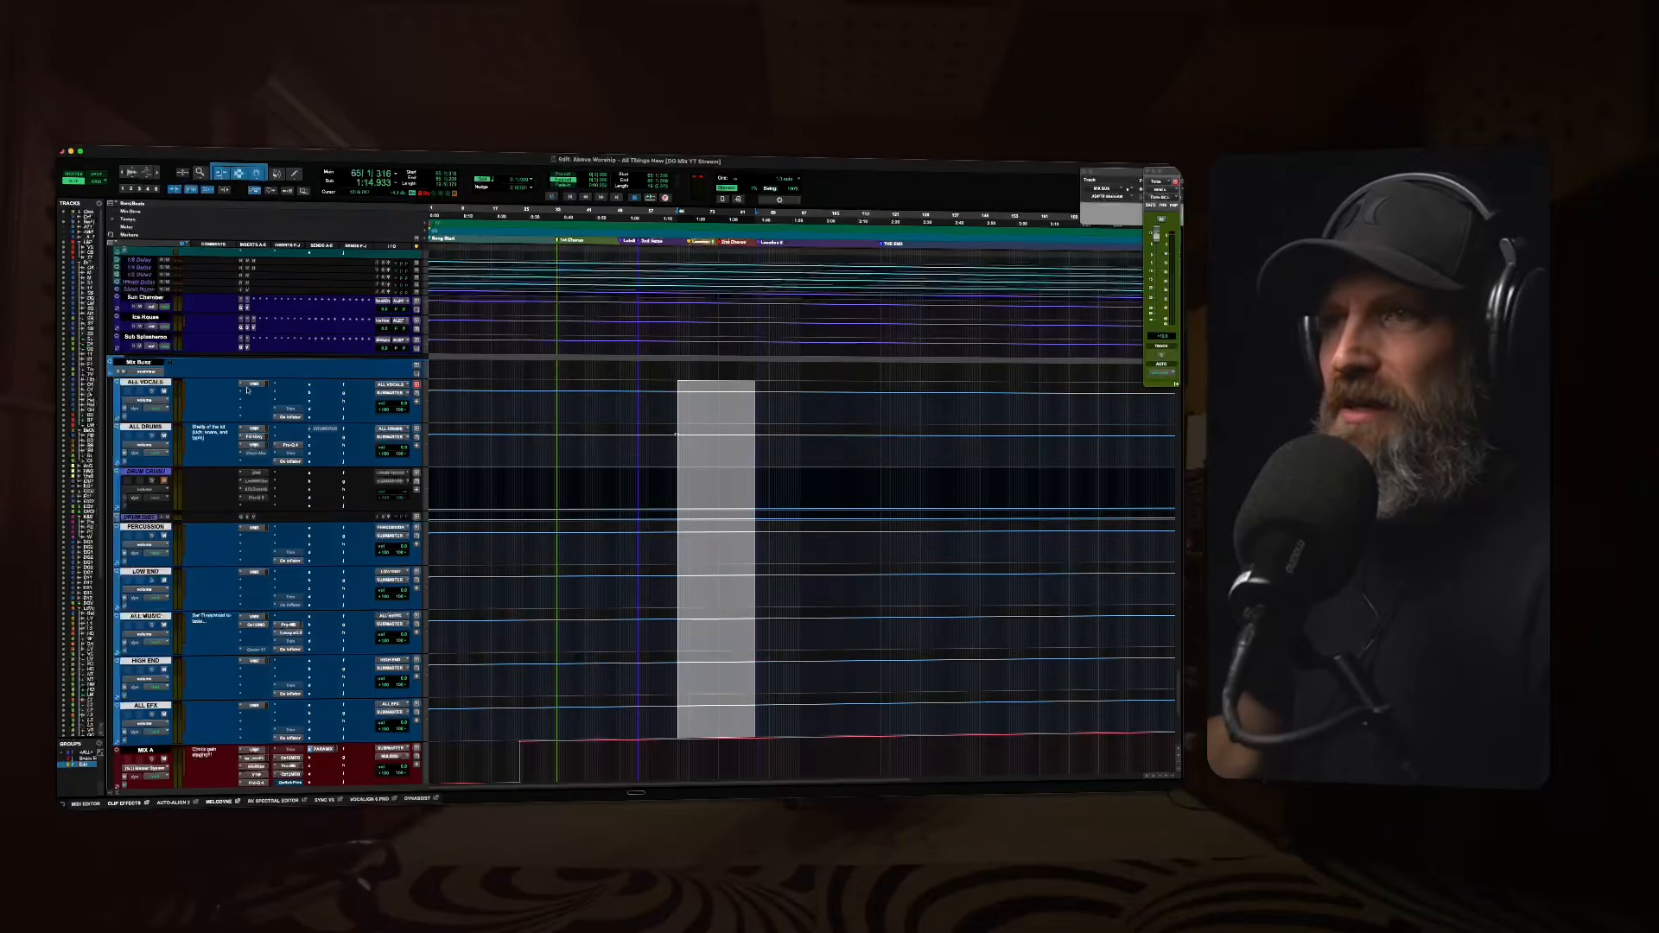
pyautogui.click(251, 384)
pyautogui.click(156, 382)
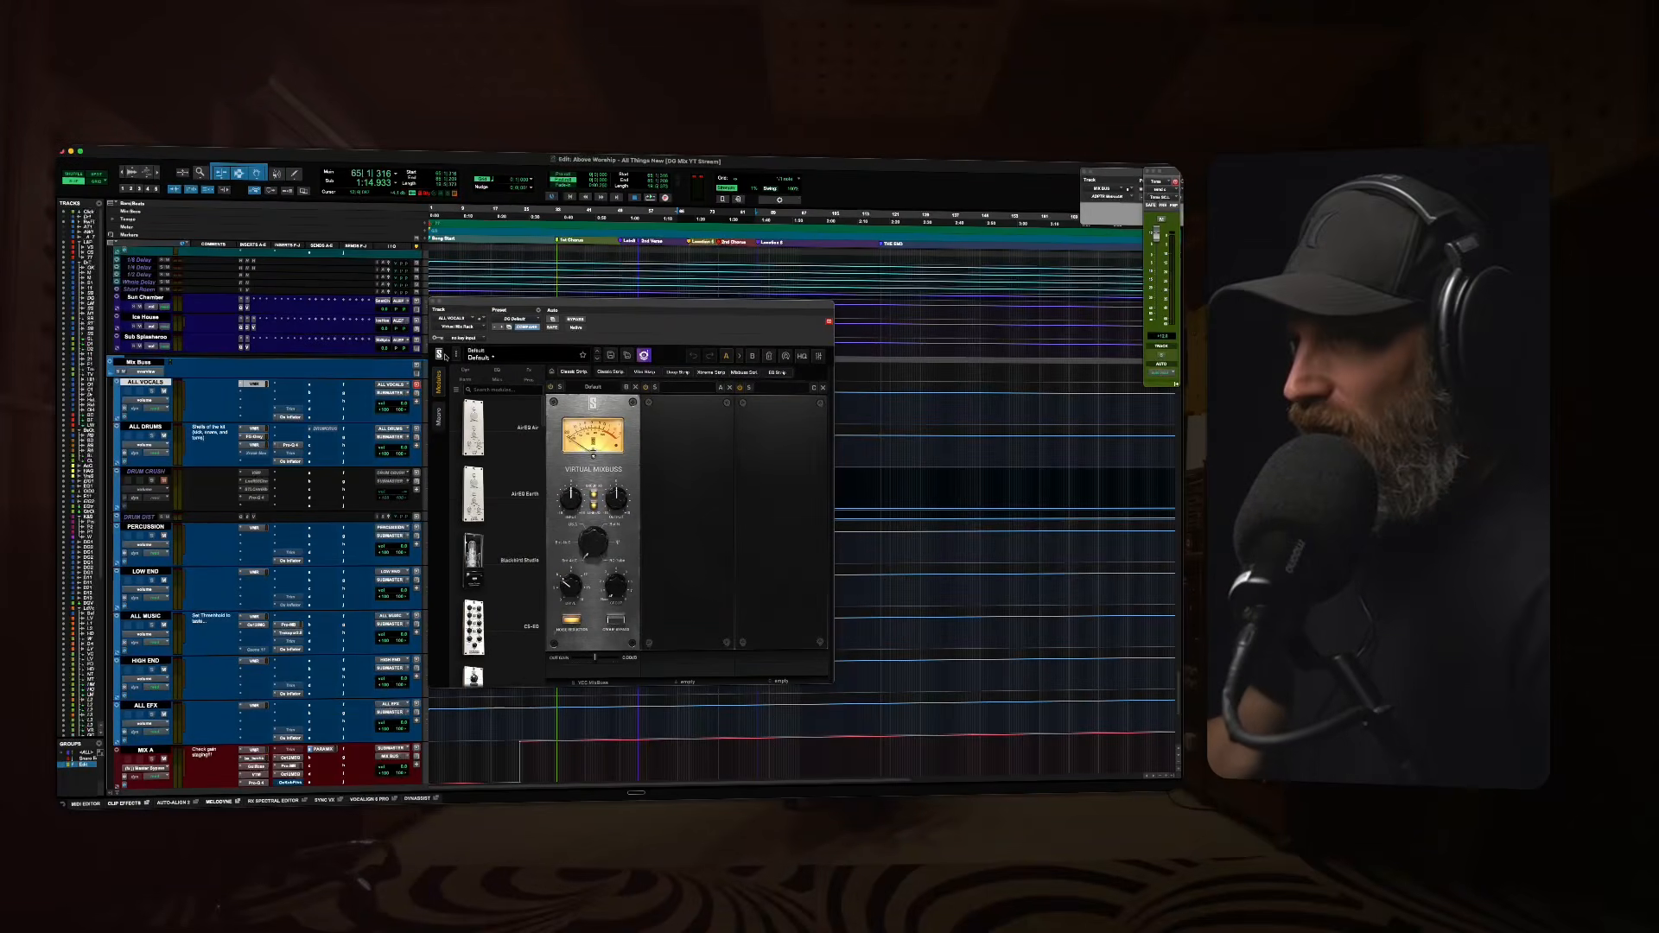
pyautogui.moveTo(469, 302); pyautogui.dragTo(514, 267)
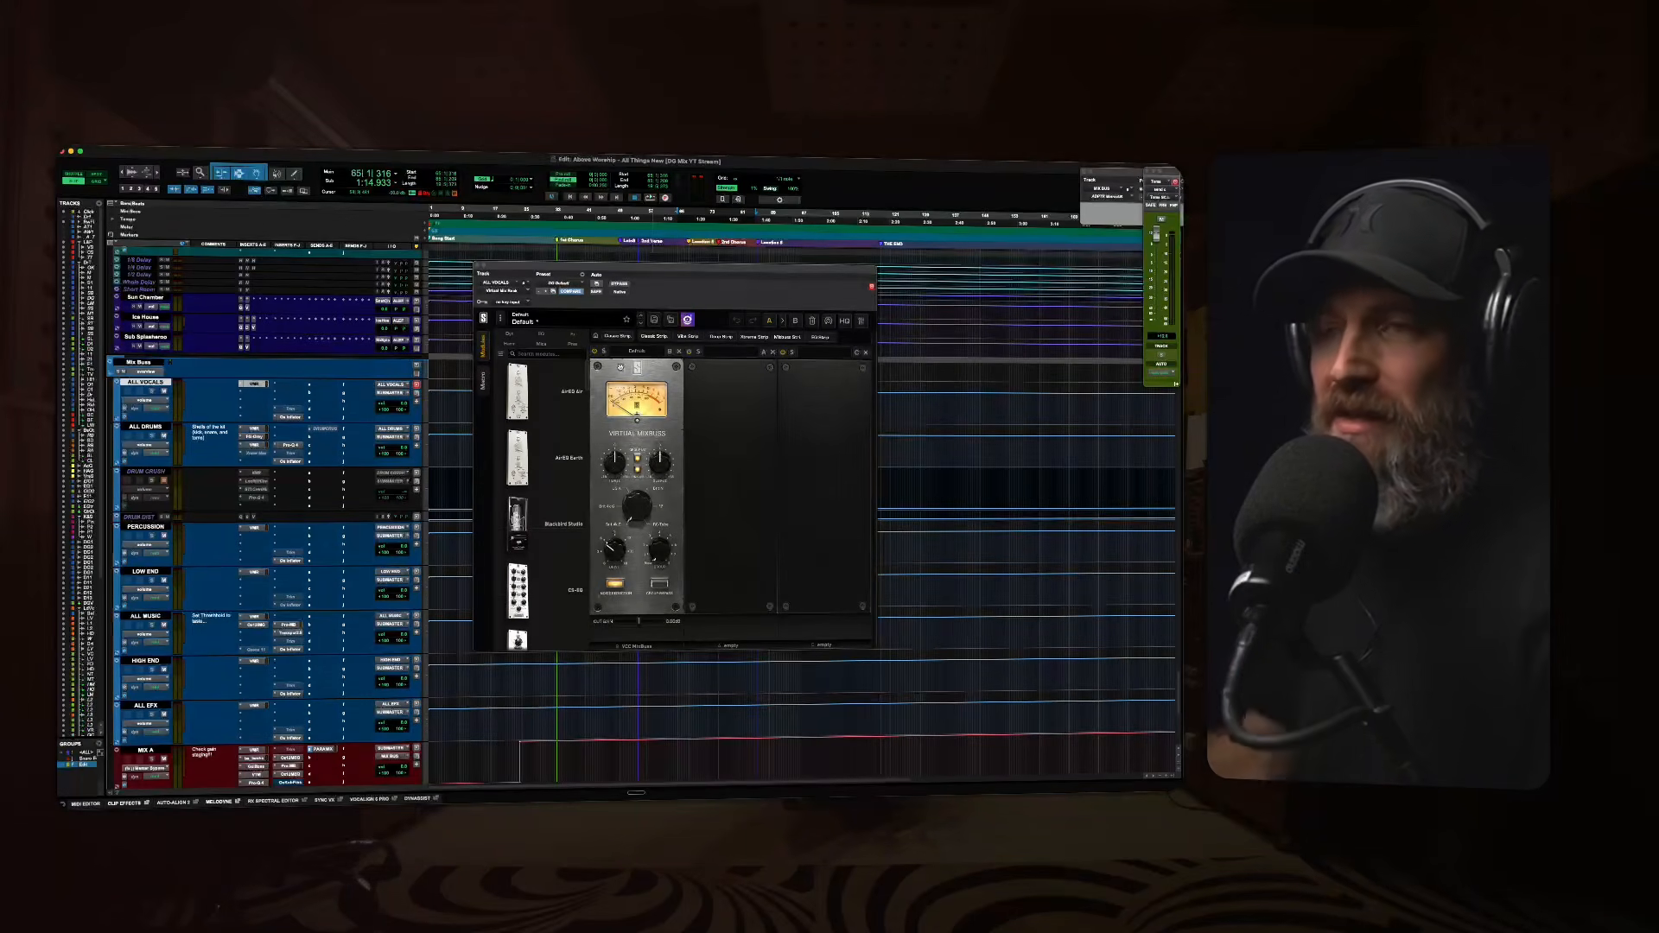
pyautogui.moveTo(614, 464)
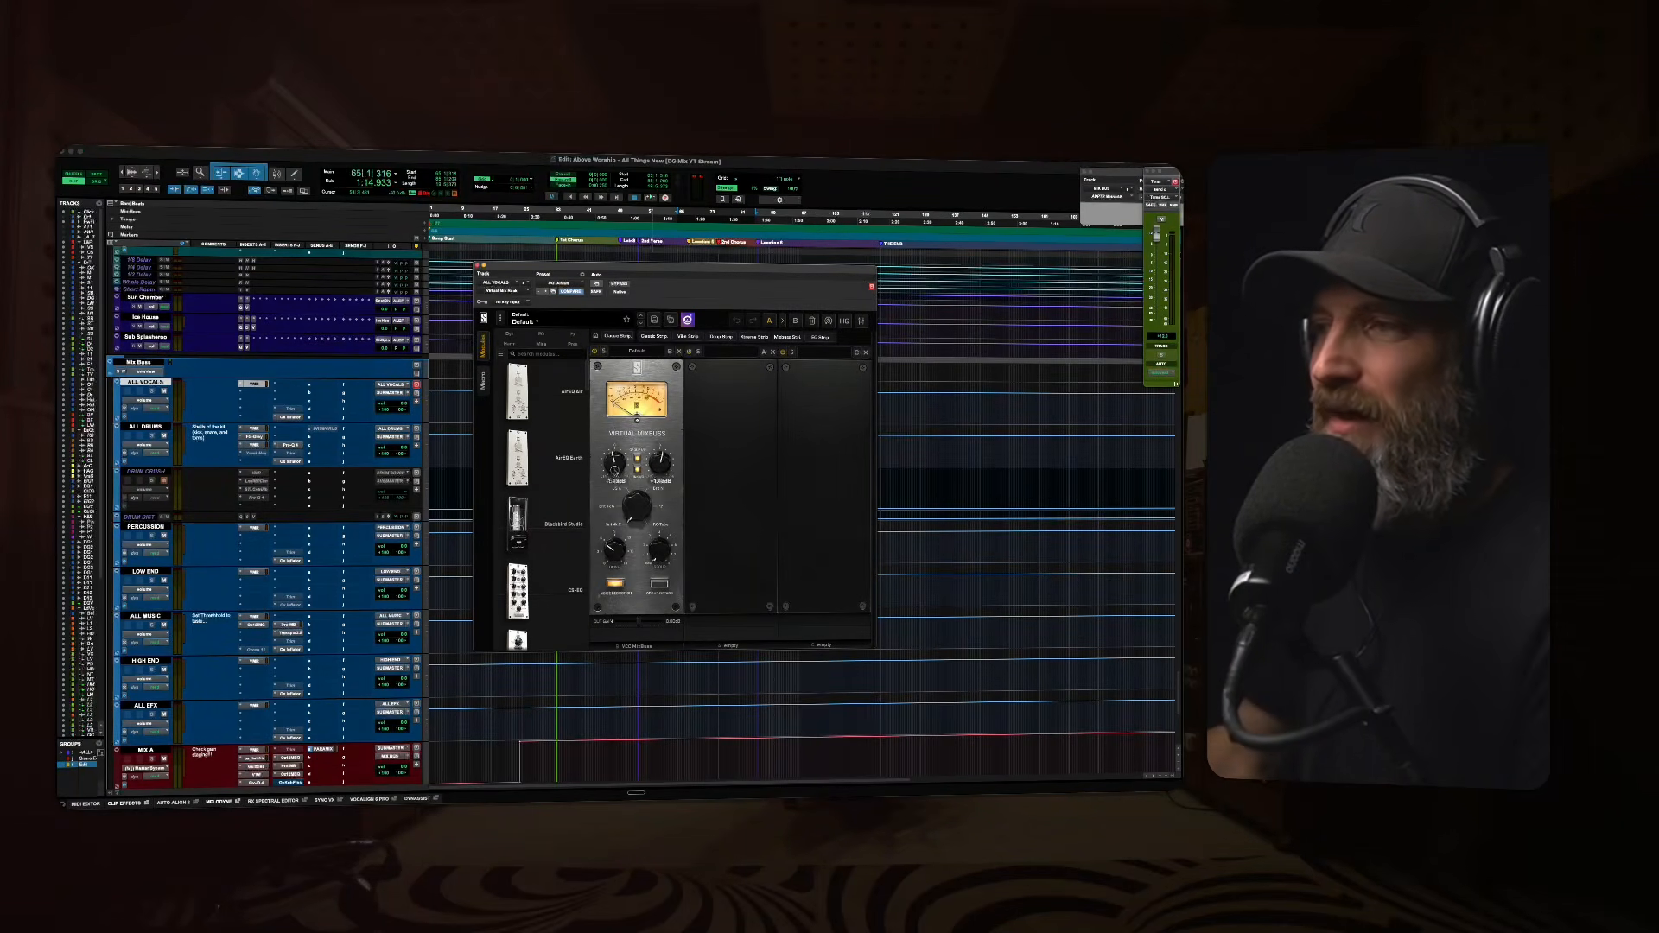
# Inspect the Virtual Mix Rack on ALL VOCALS, and open and close the one on the MIX A bus.
pyautogui.keyDown('alt'); pyautogui.click(614, 462); pyautogui.keyUp('alt')
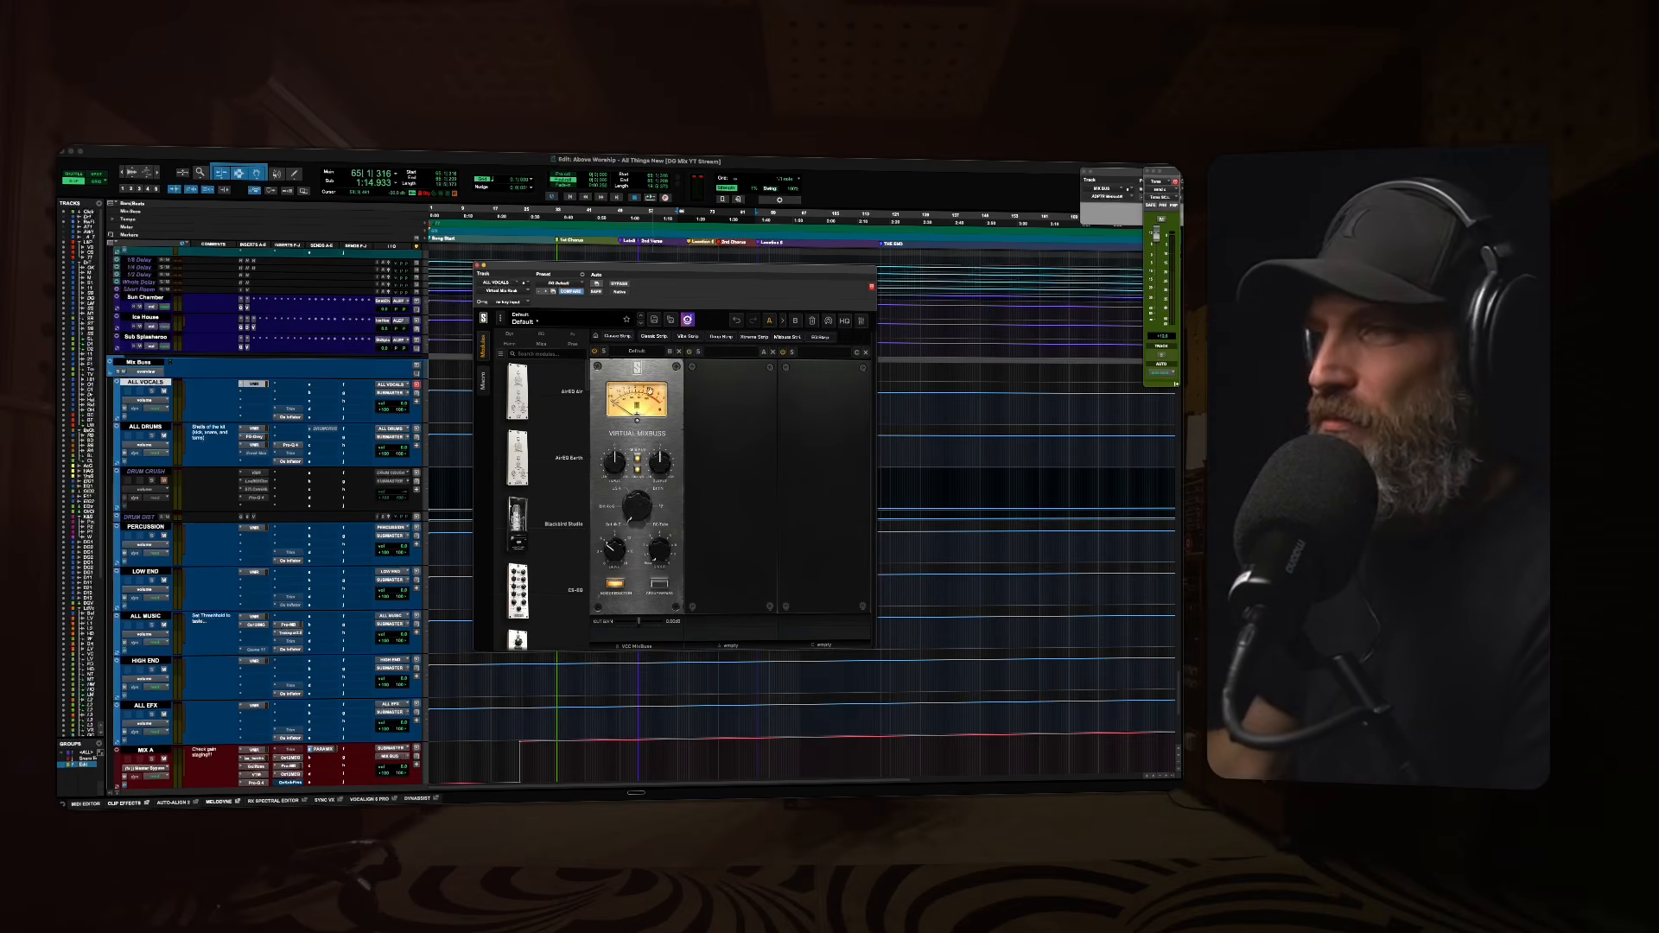
pyautogui.moveTo(616, 460)
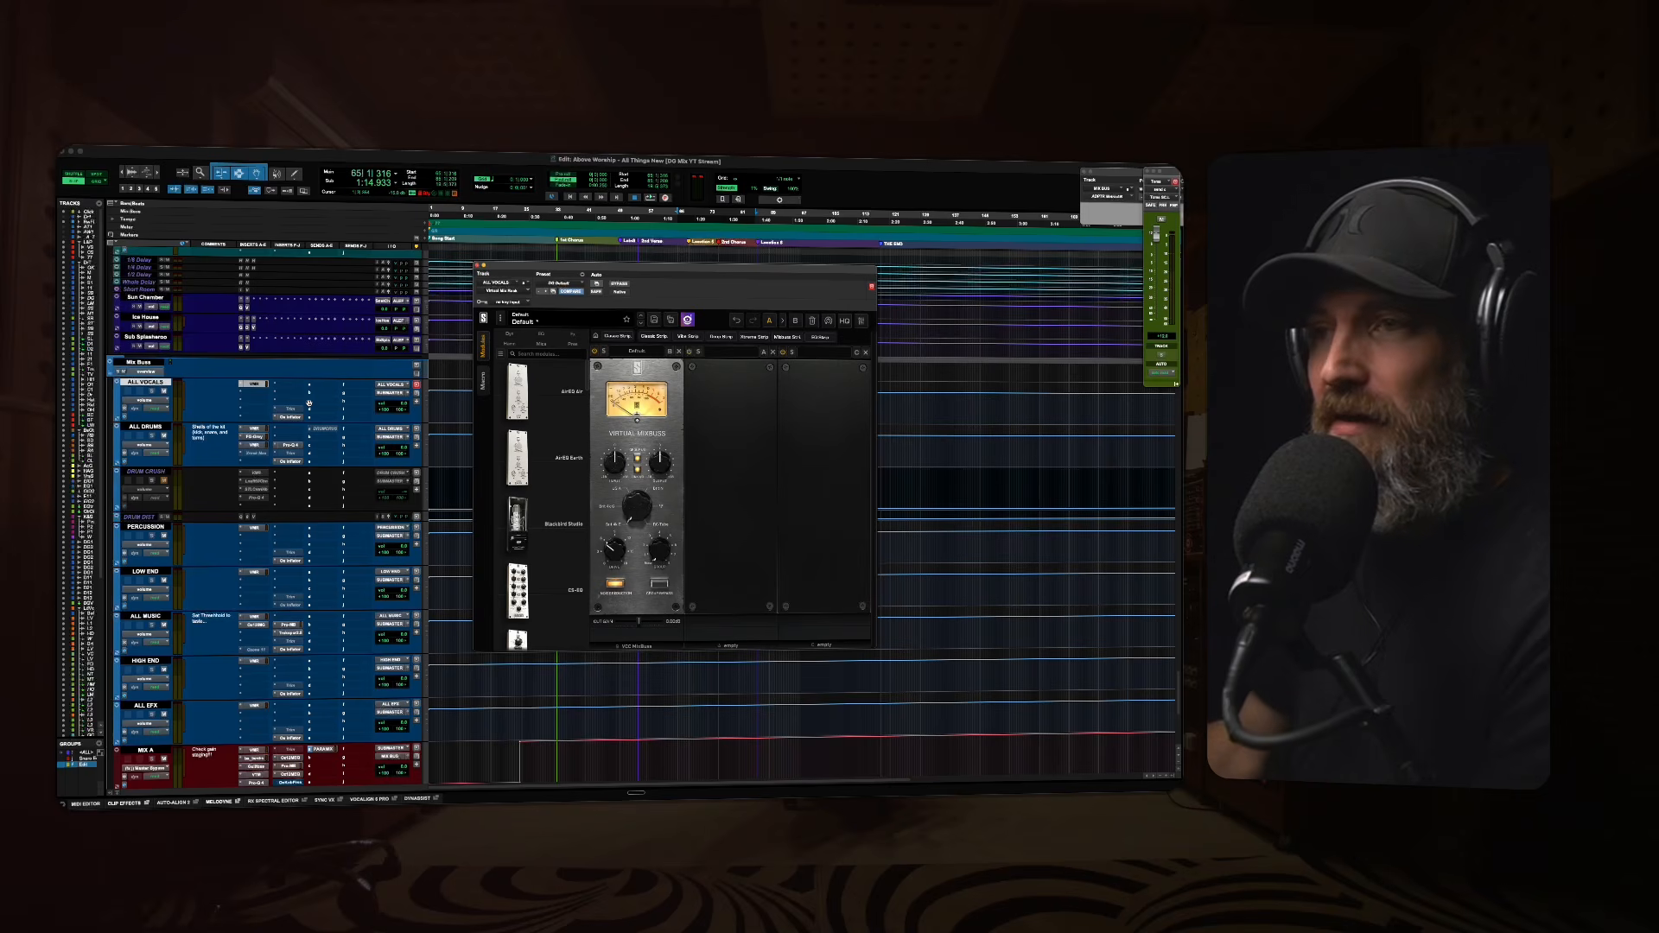
pyautogui.scroll(-4, 236, 489)
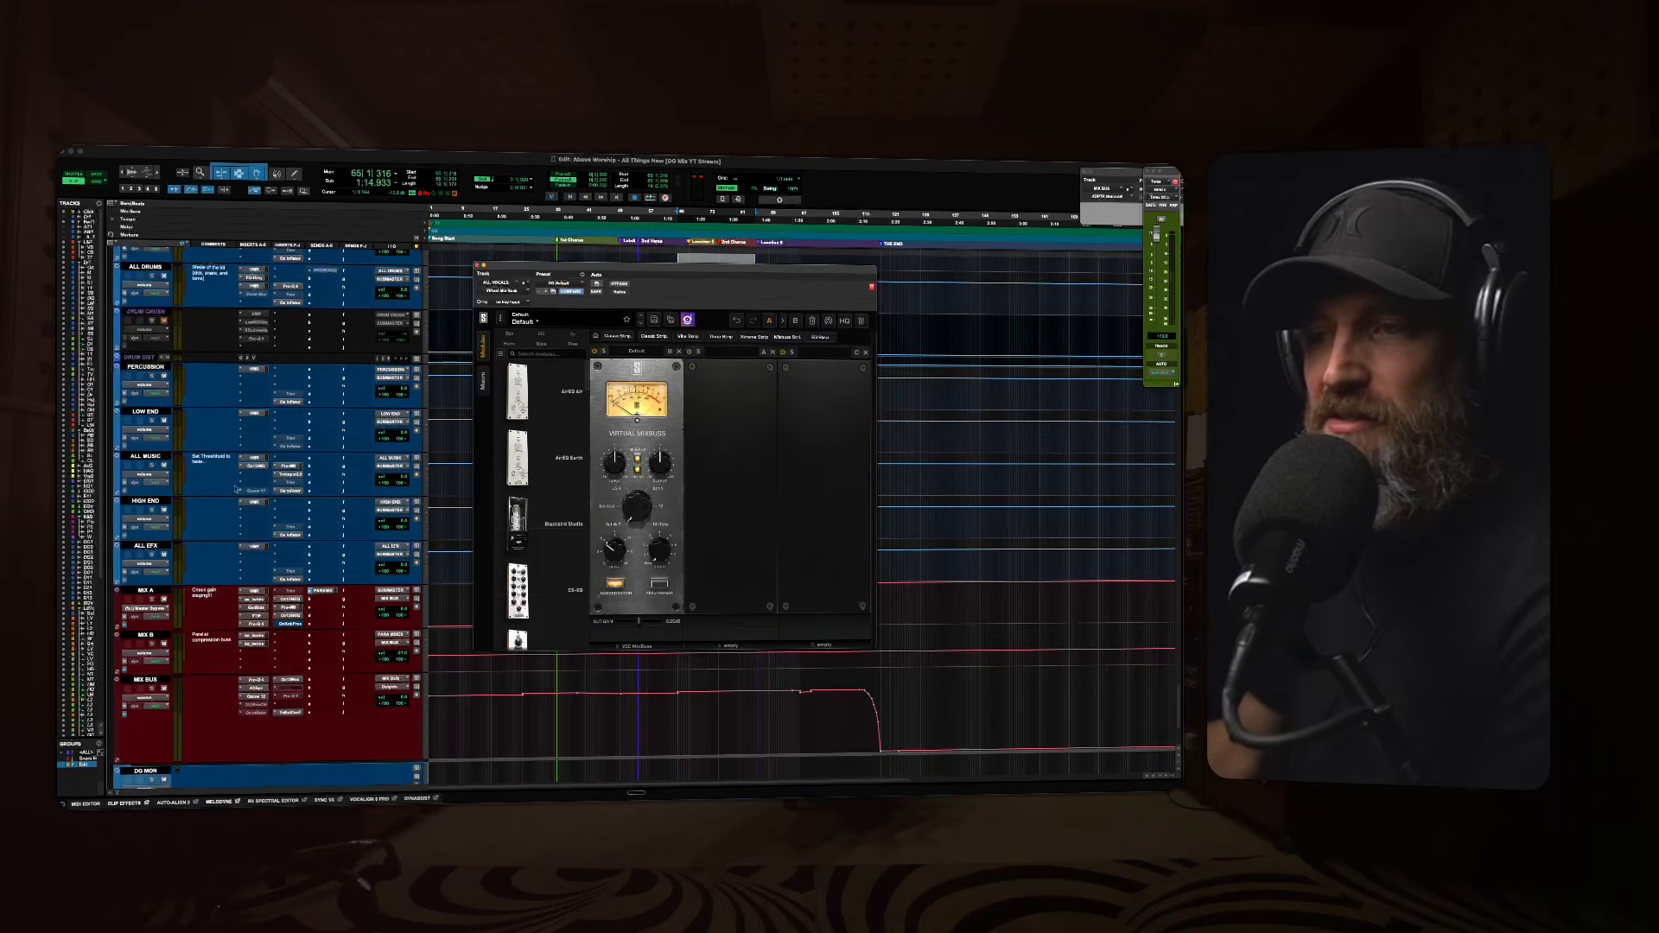
pyautogui.click(254, 592)
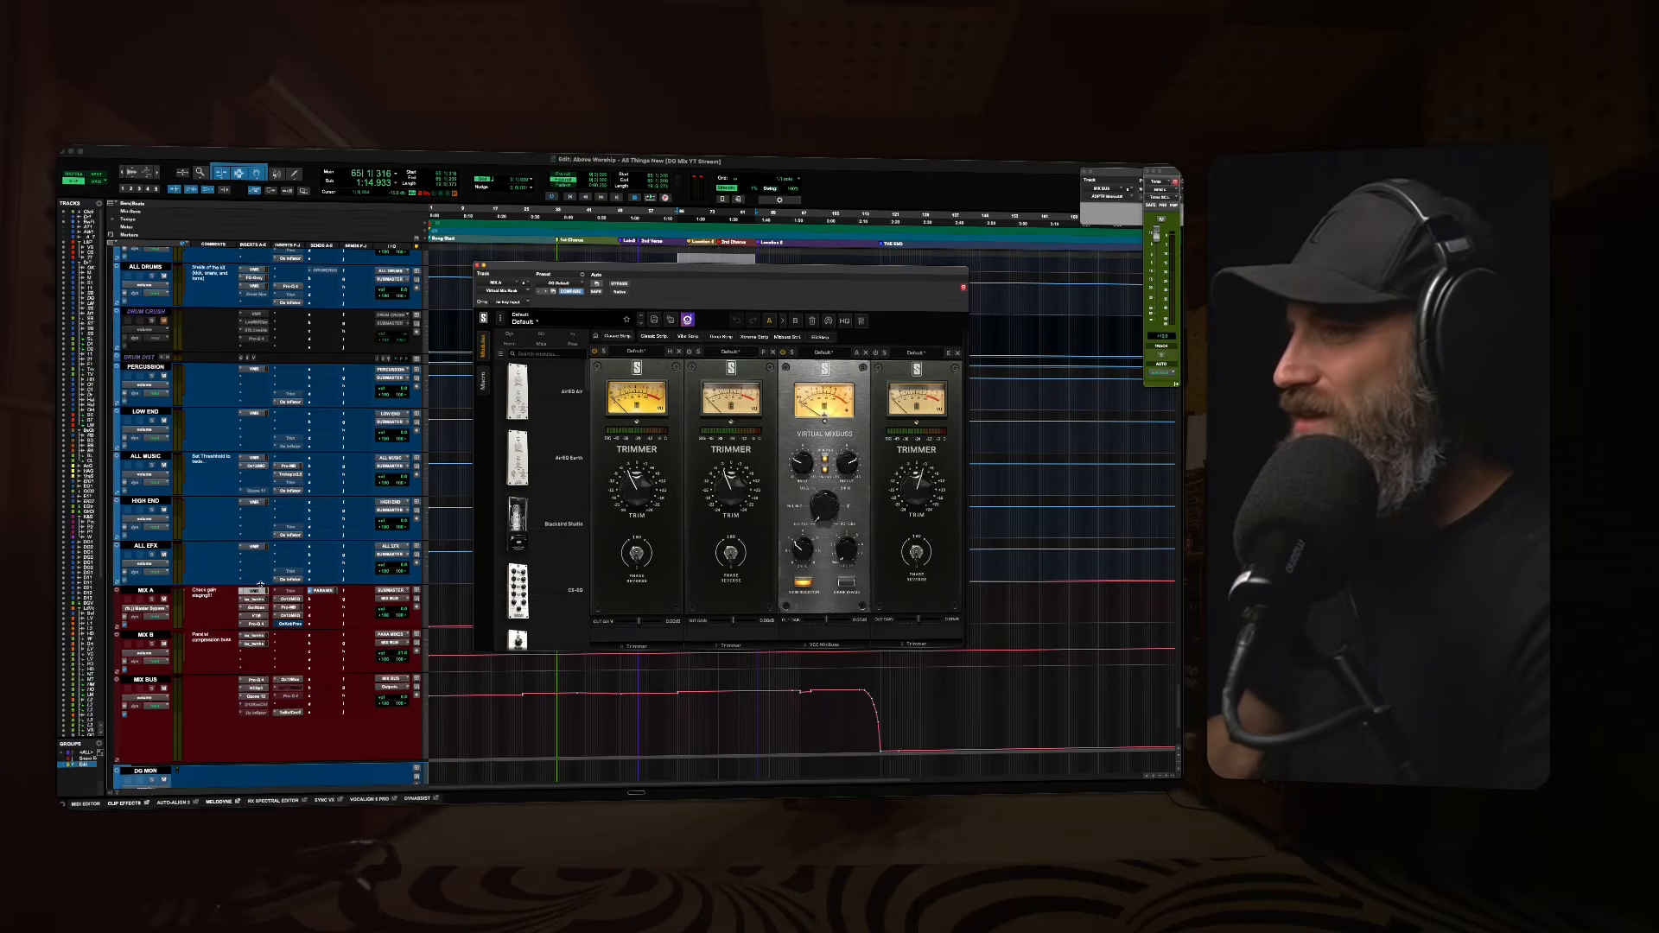
pyautogui.click(254, 589)
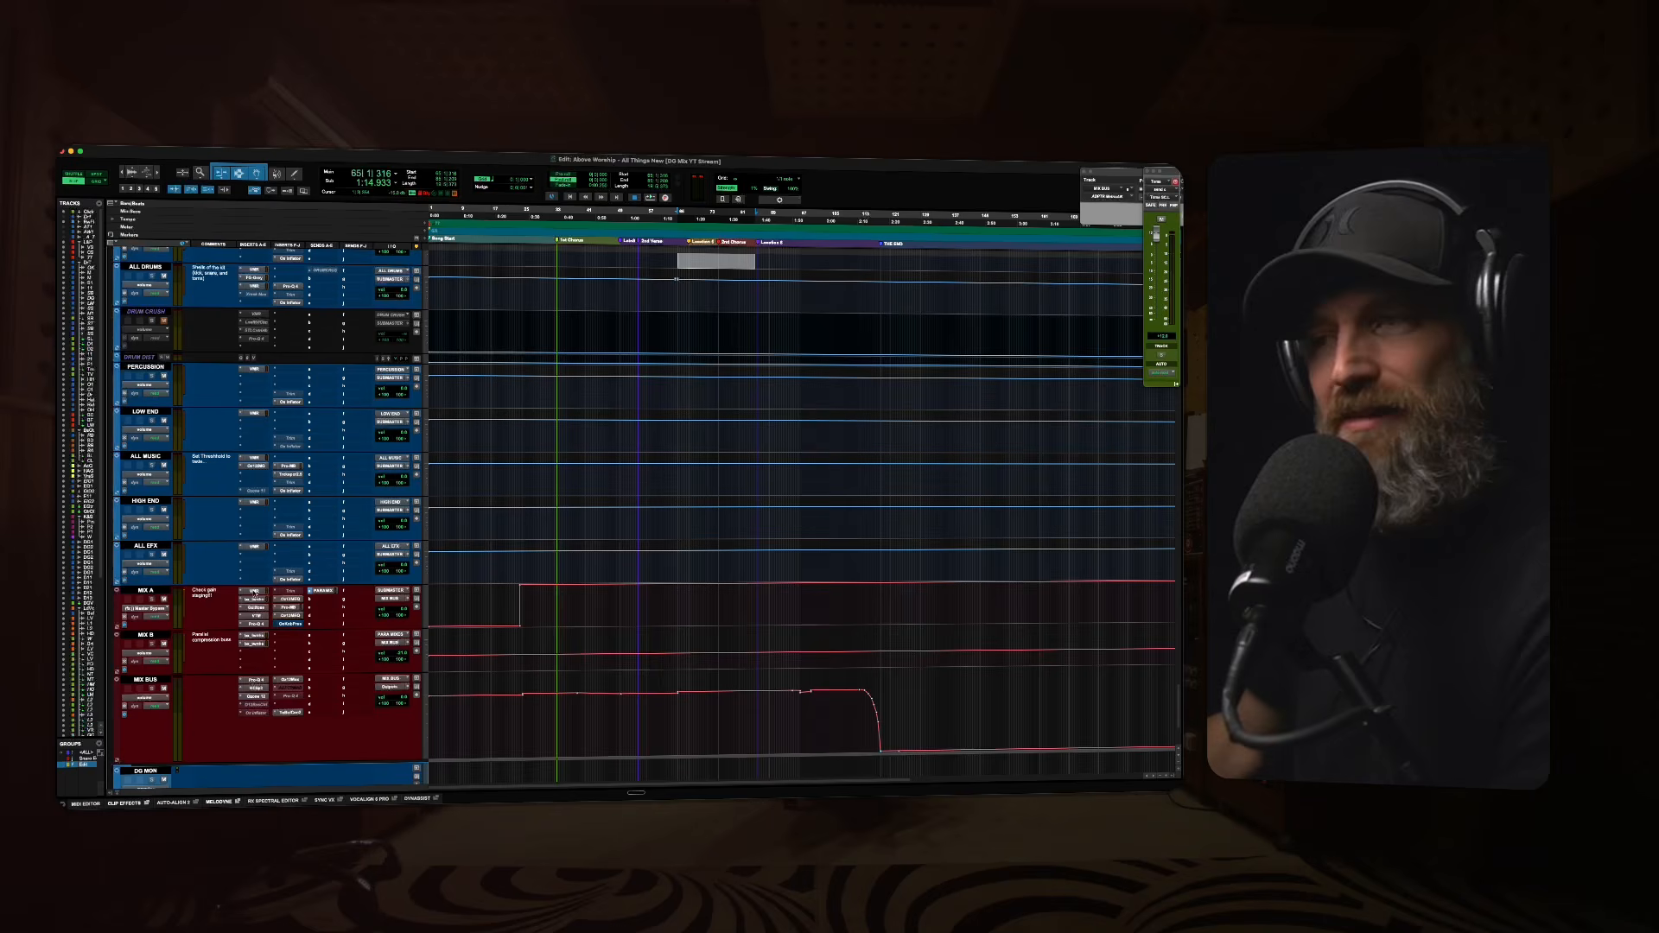
# View the Virtual Mix Rack on the HIGH END bus and the Sonnox Inflator on ALL VOCALS, closing each plugin after inspection.
pyautogui.scroll(3, 254, 595)
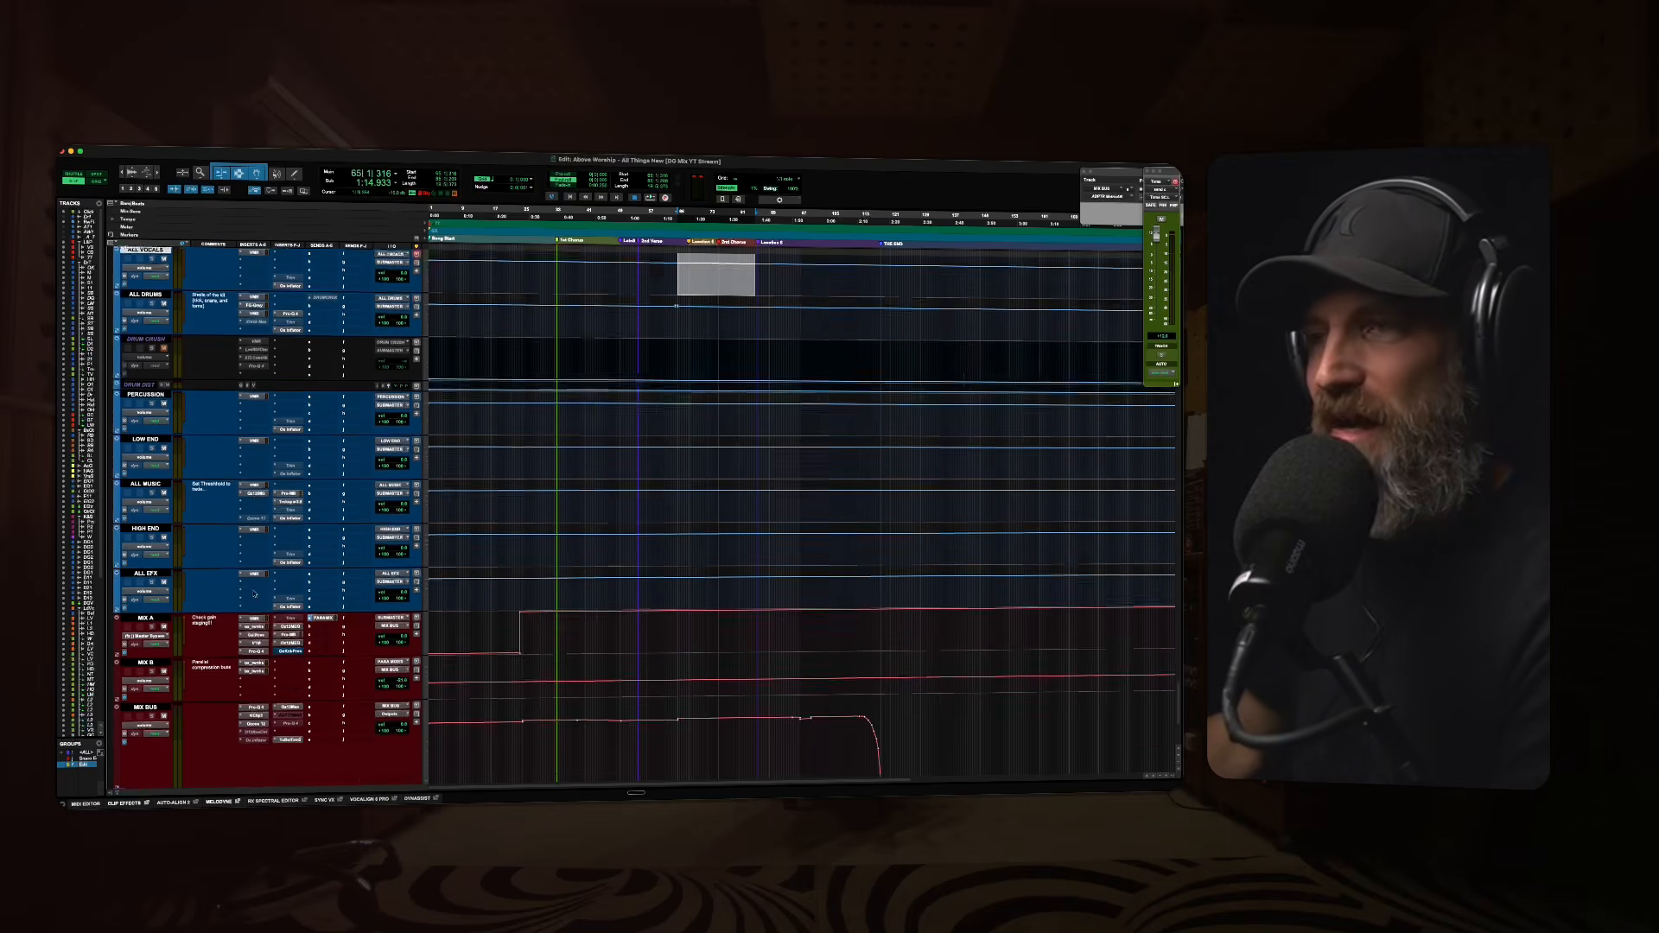
pyautogui.scroll(-1, 255, 569)
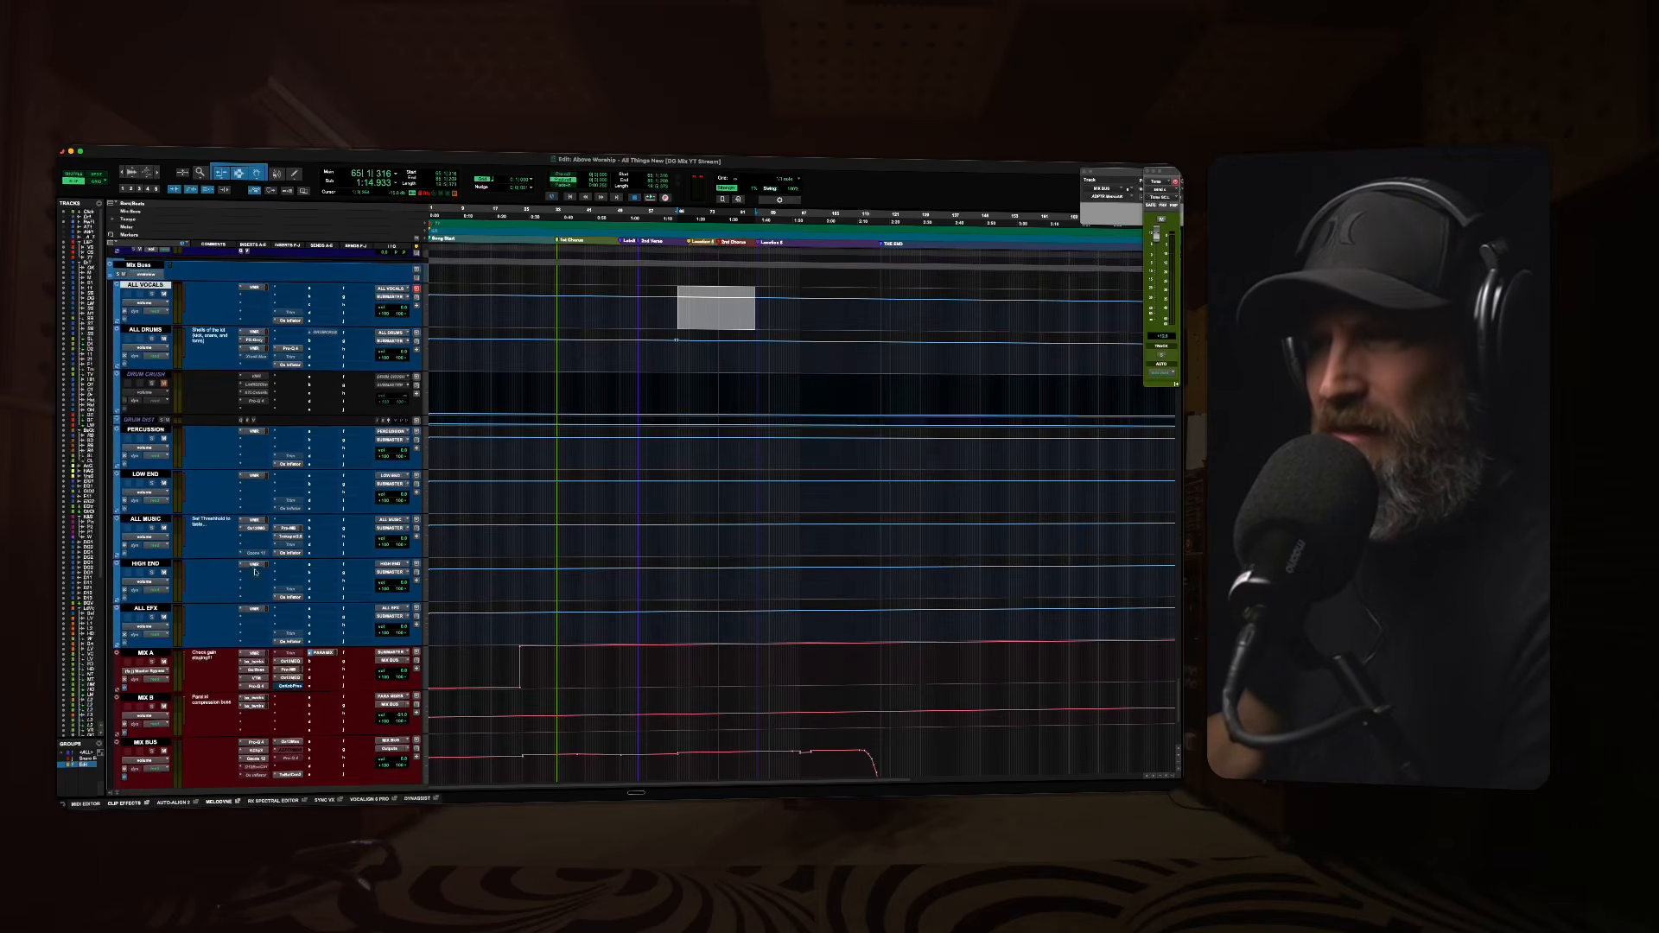
pyautogui.click(254, 564)
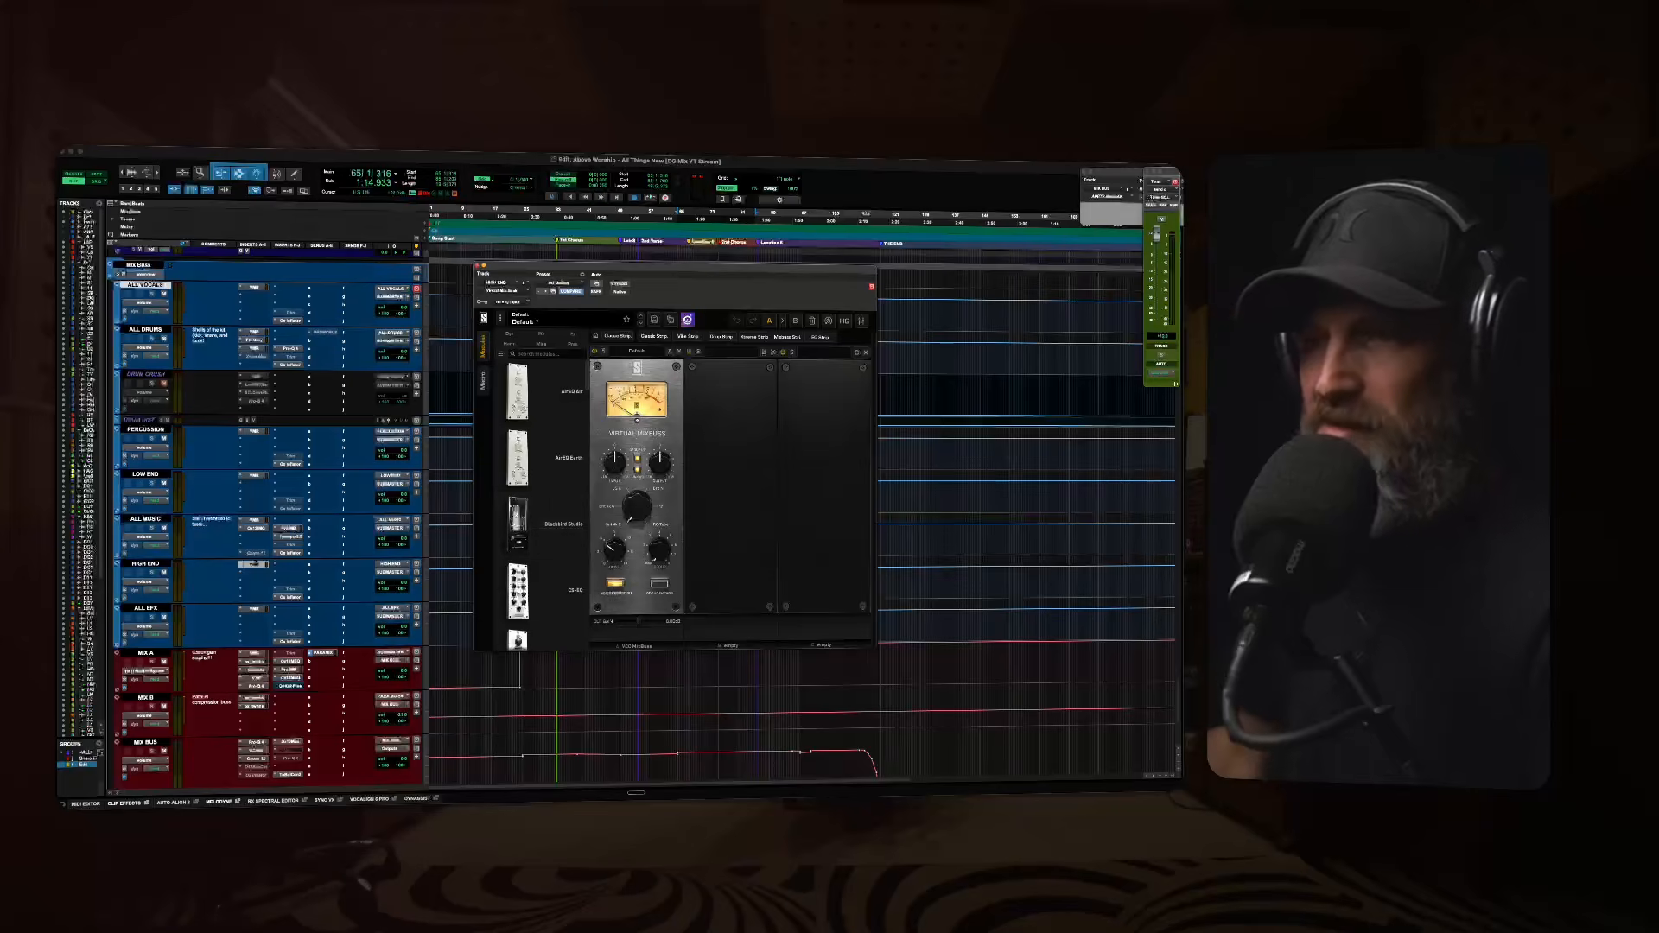
pyautogui.click(254, 564)
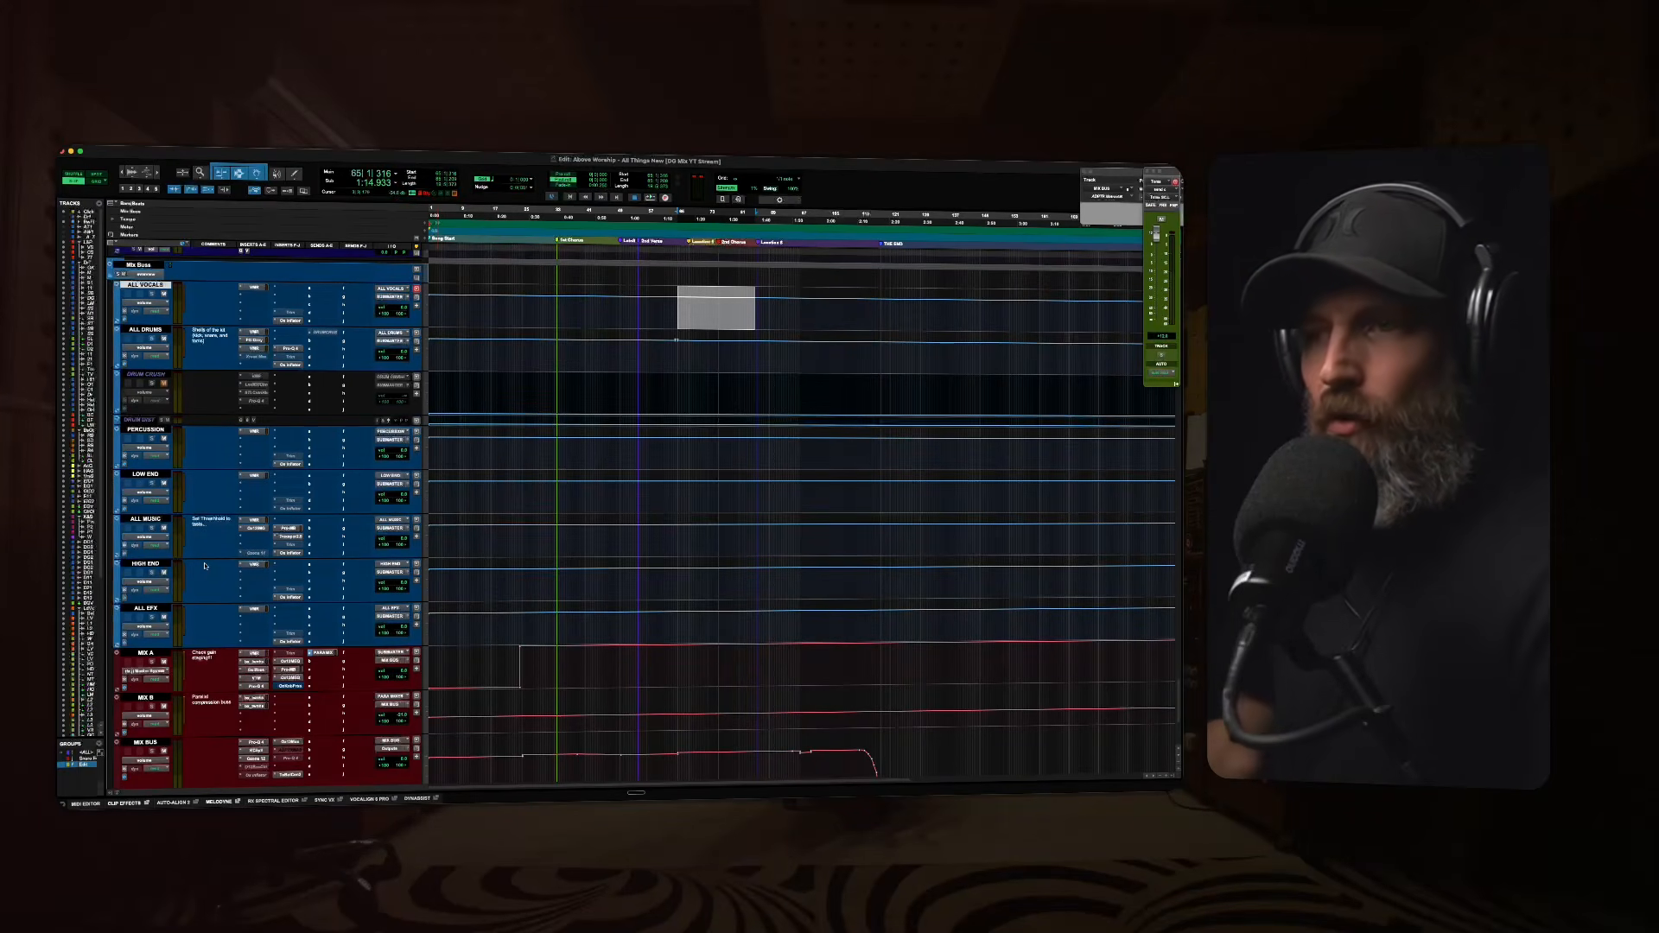
pyautogui.scroll(1, 215, 443)
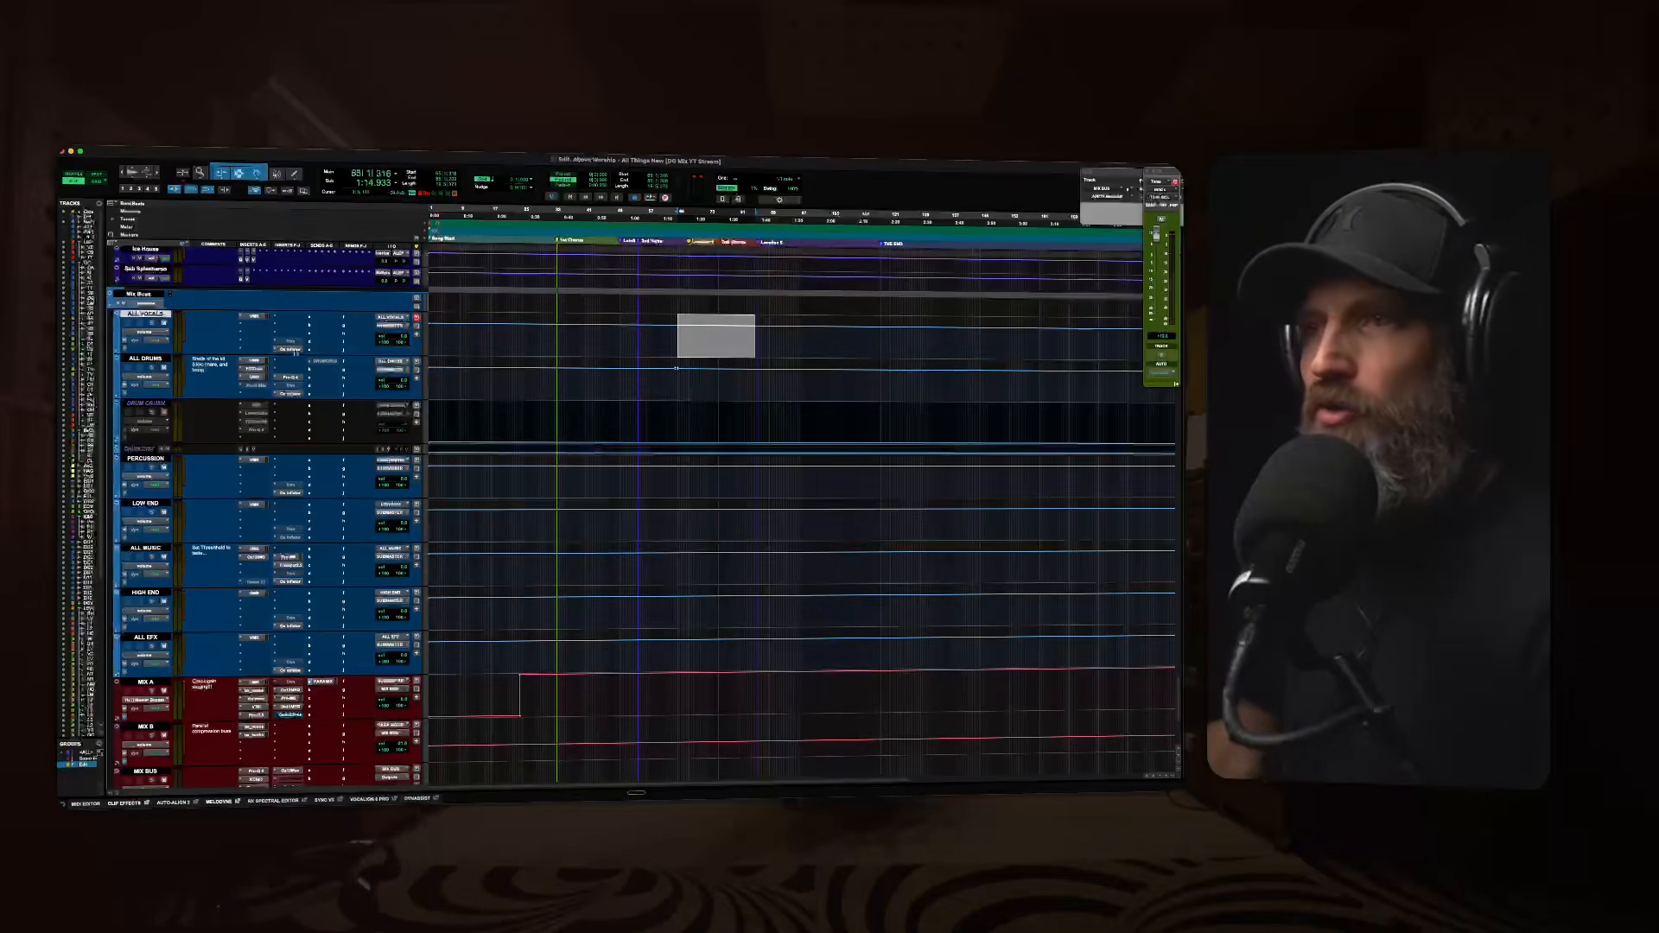
pyautogui.click(292, 349)
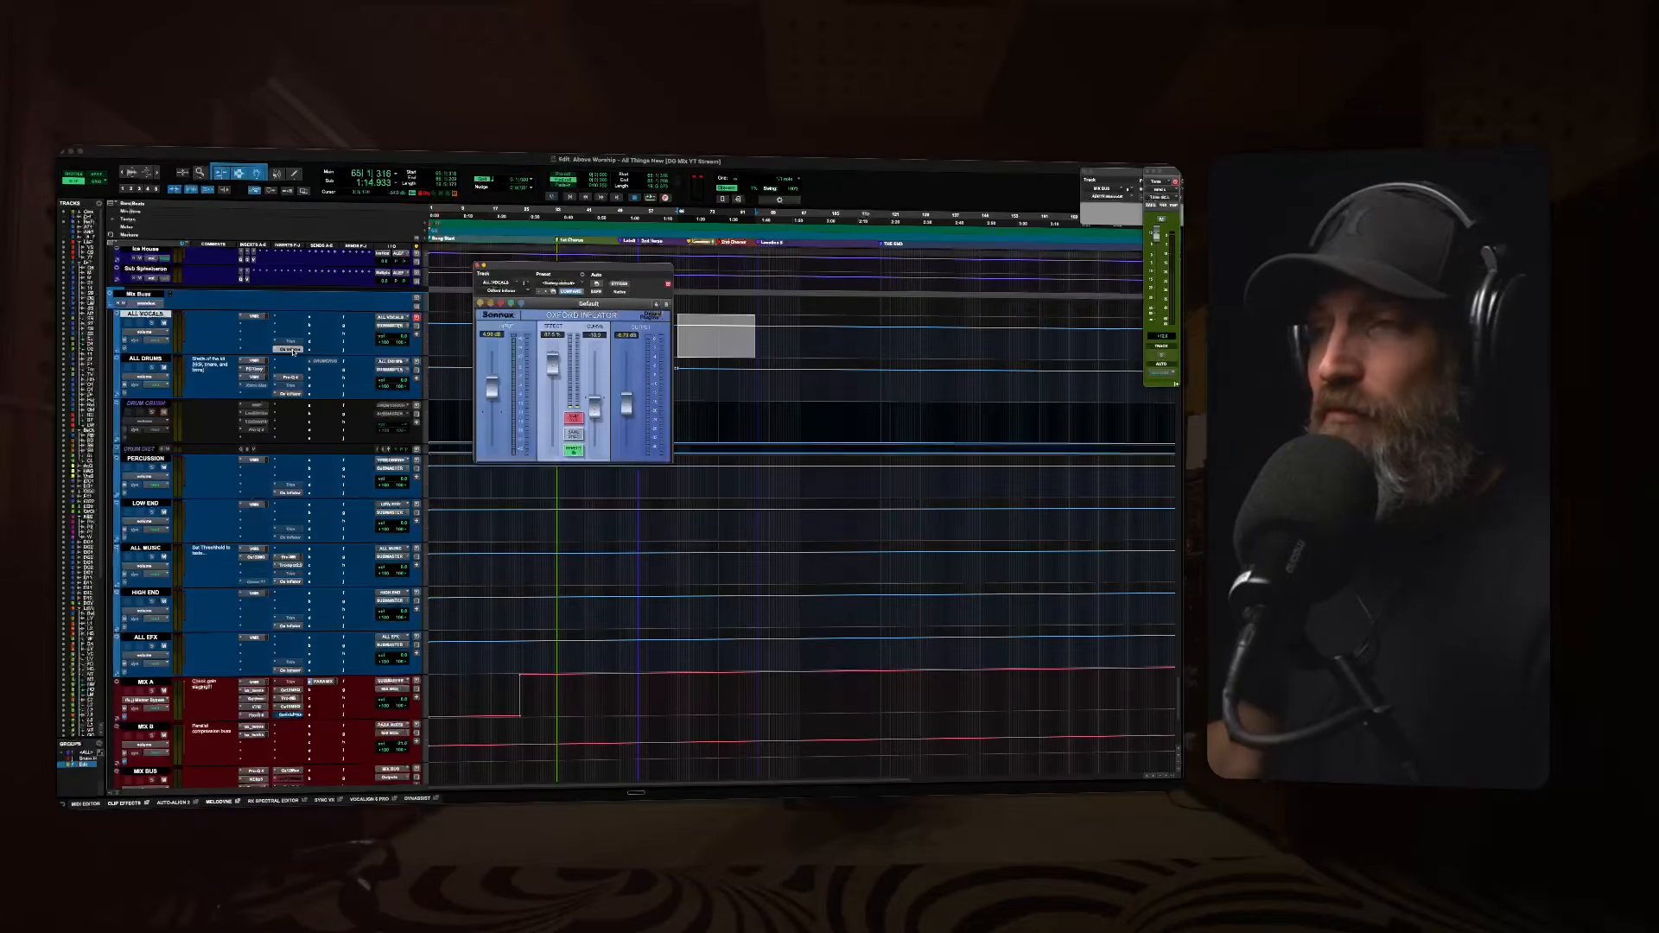
pyautogui.click(292, 349)
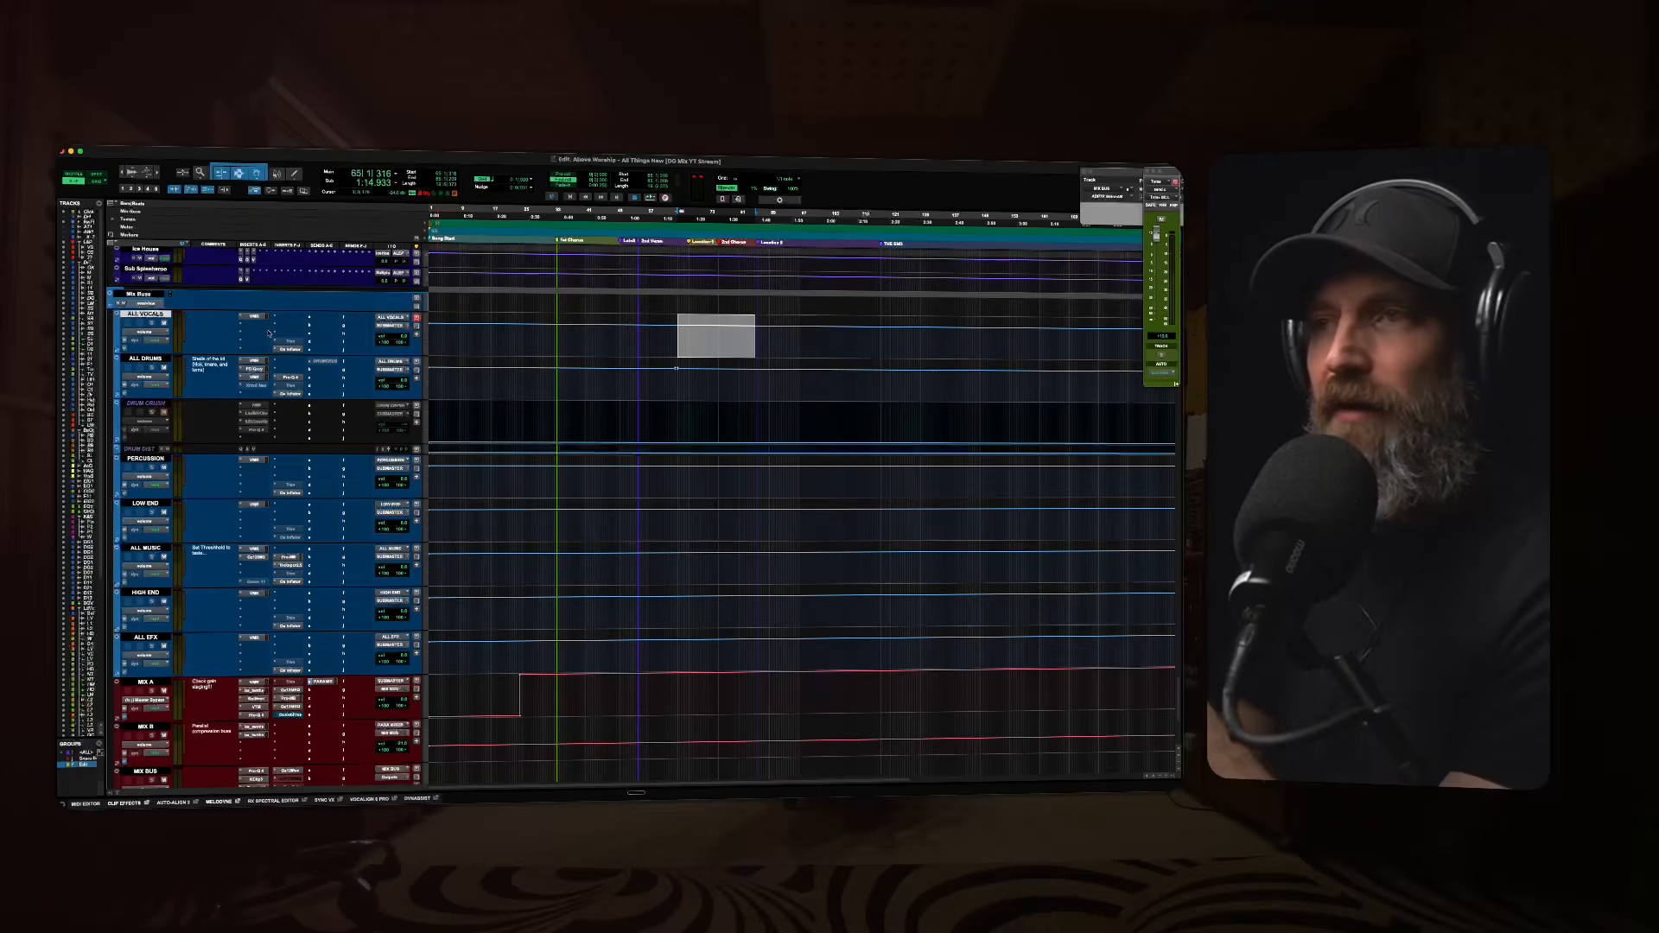
# Select the ALL MUSIC bus and open its two Ozone inserts one after the other.
pyautogui.scroll(-2, 208, 381)
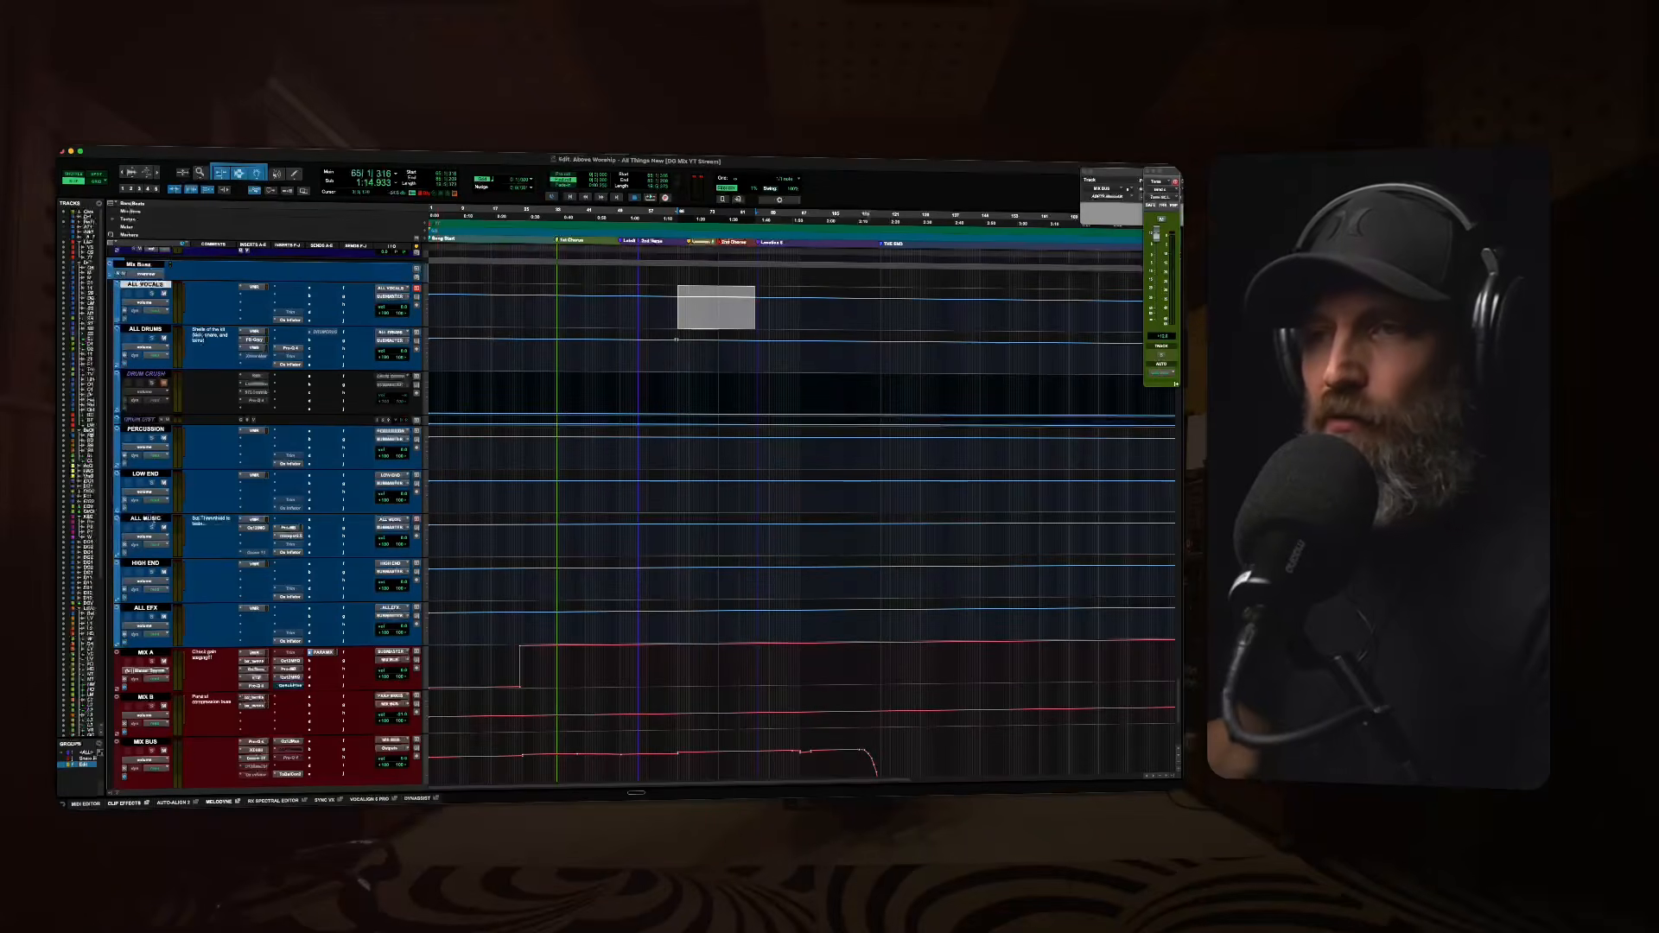
pyautogui.click(147, 518)
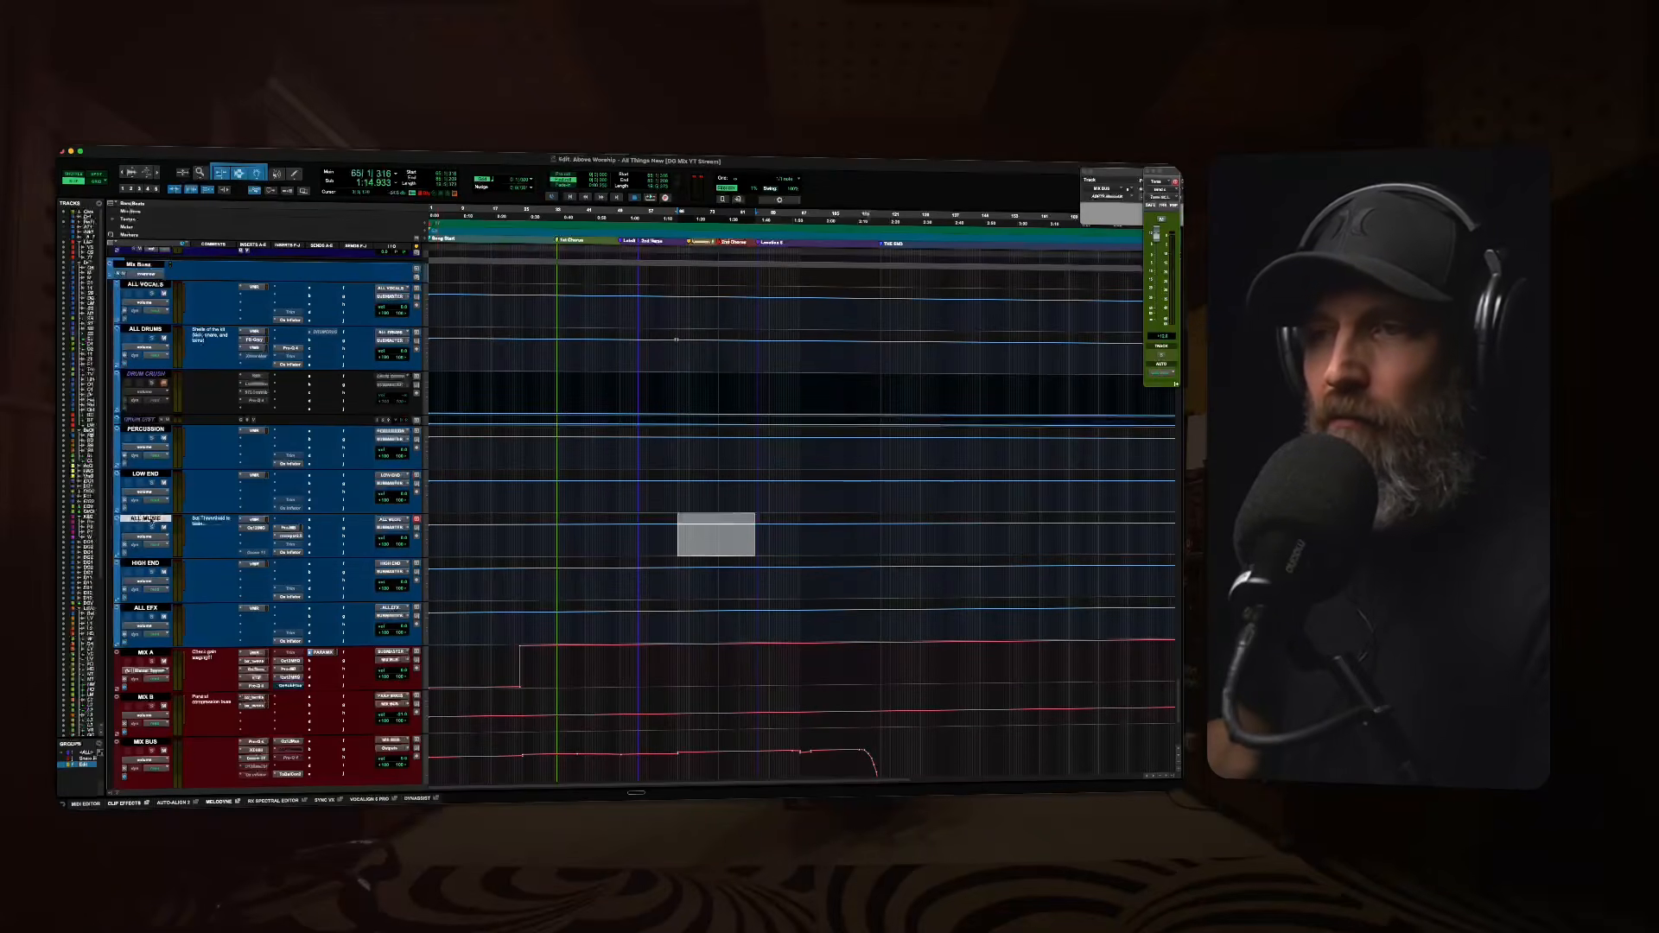
pyautogui.click(256, 528)
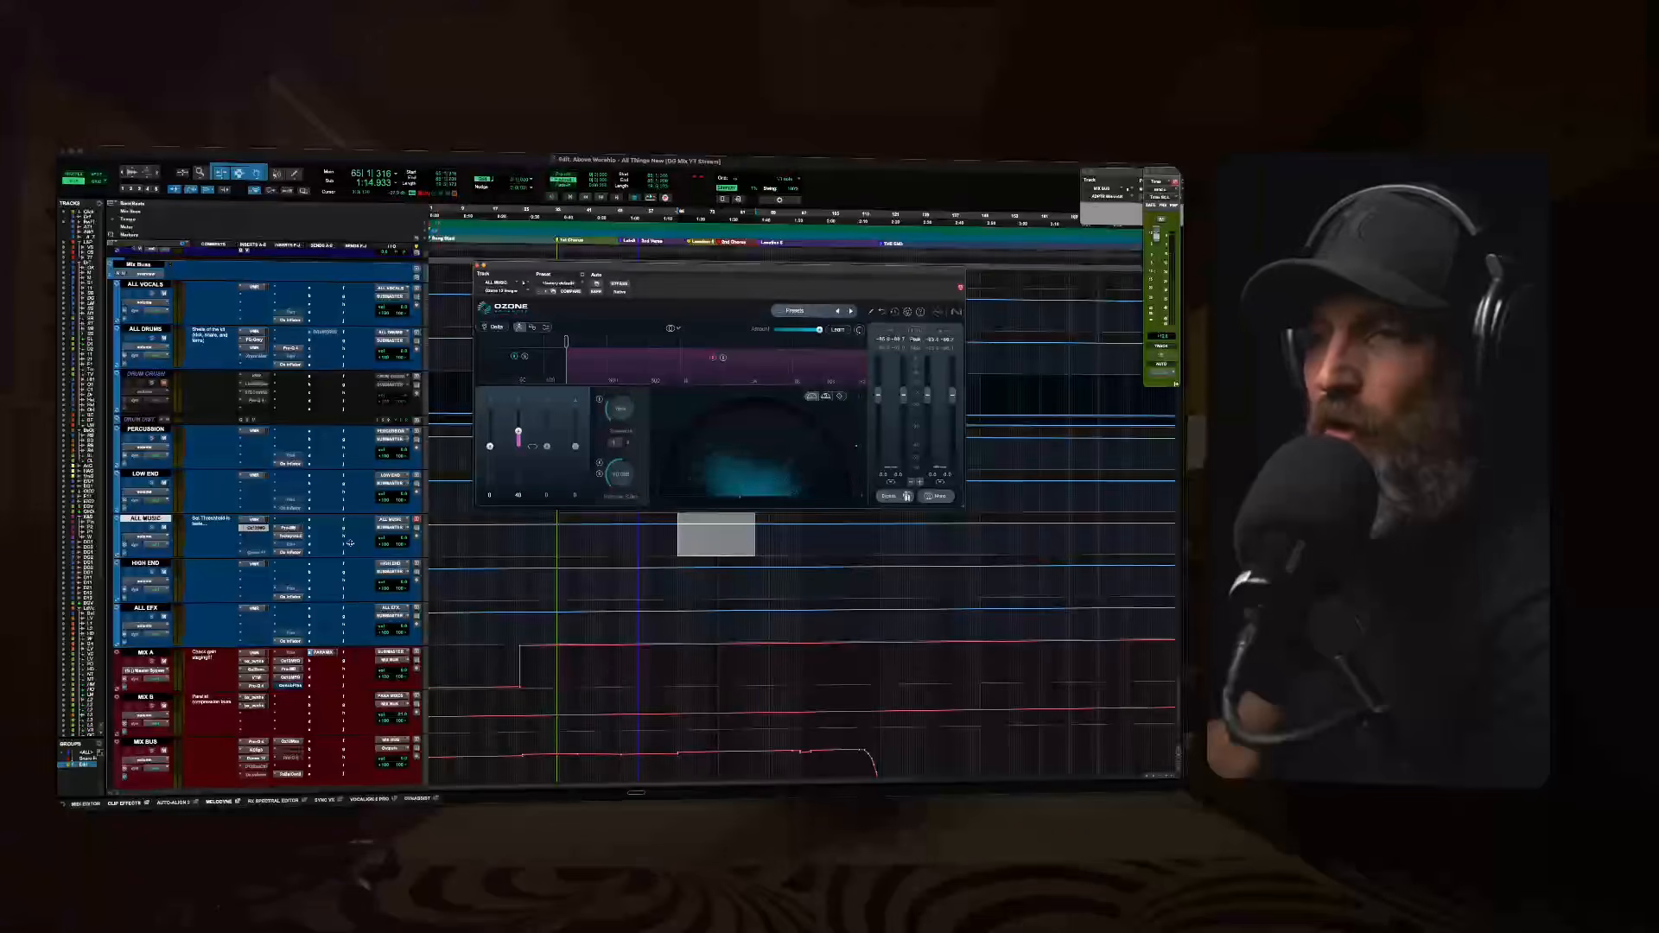
pyautogui.click(257, 533)
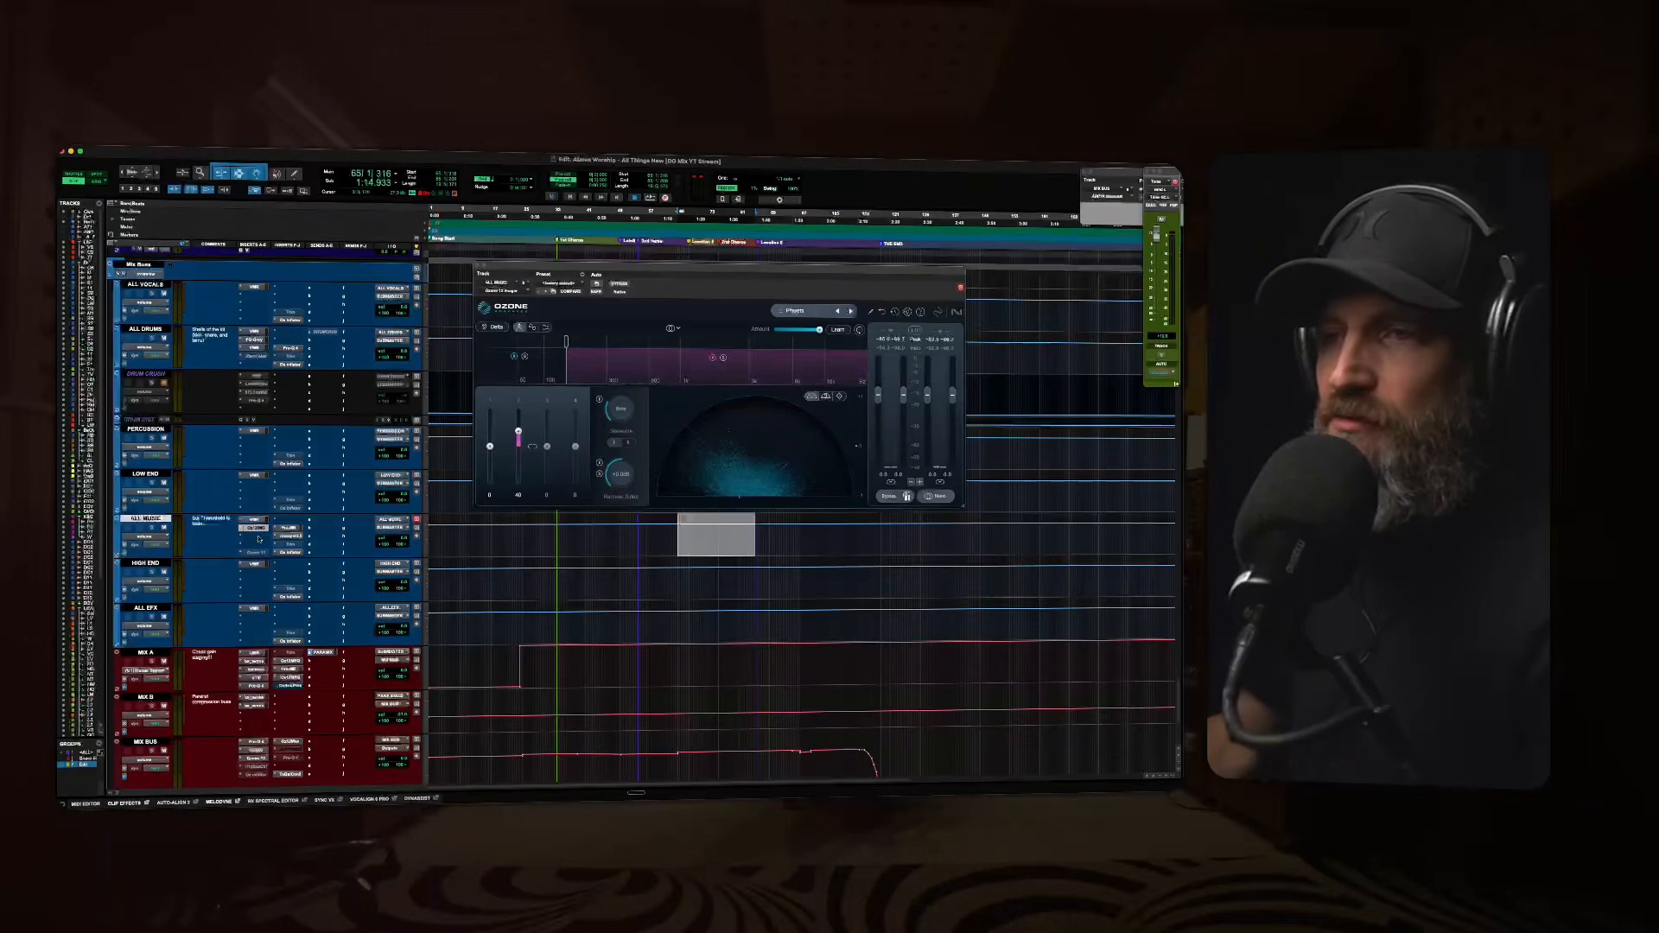
# Enable automation for Global Bypass on the second Ozone insert of ALL MUSIC, and move the plugin window up off the tracks.
pyautogui.click(620, 284)
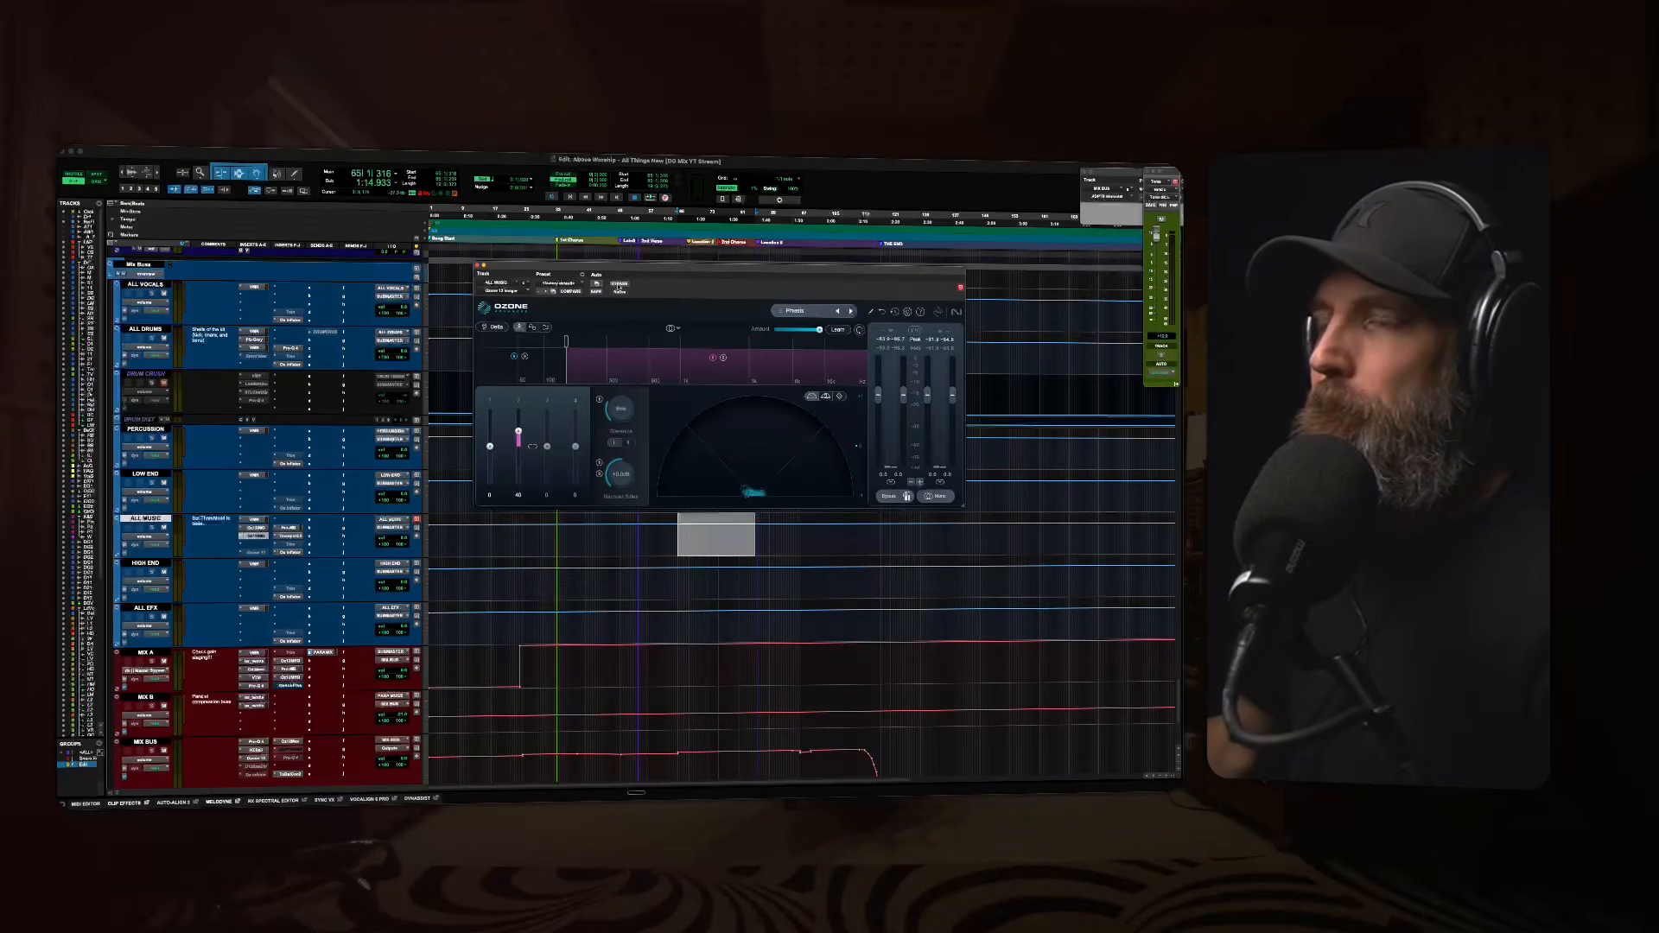
pyautogui.click(620, 284)
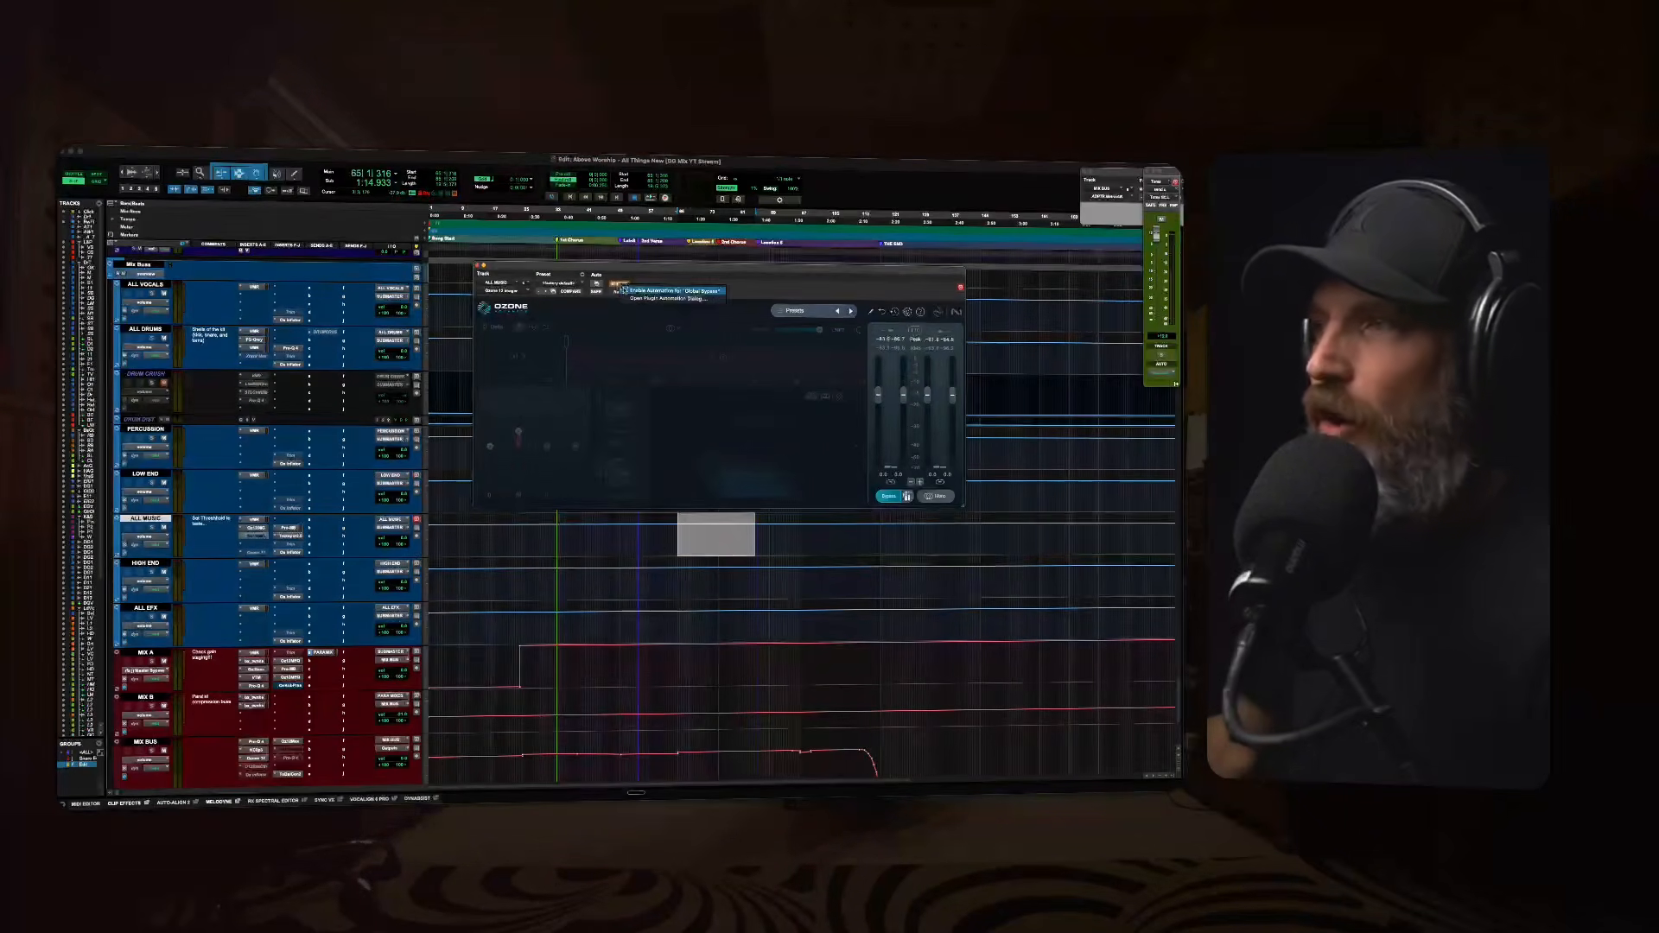
pyautogui.click(620, 285)
pyautogui.click(621, 286)
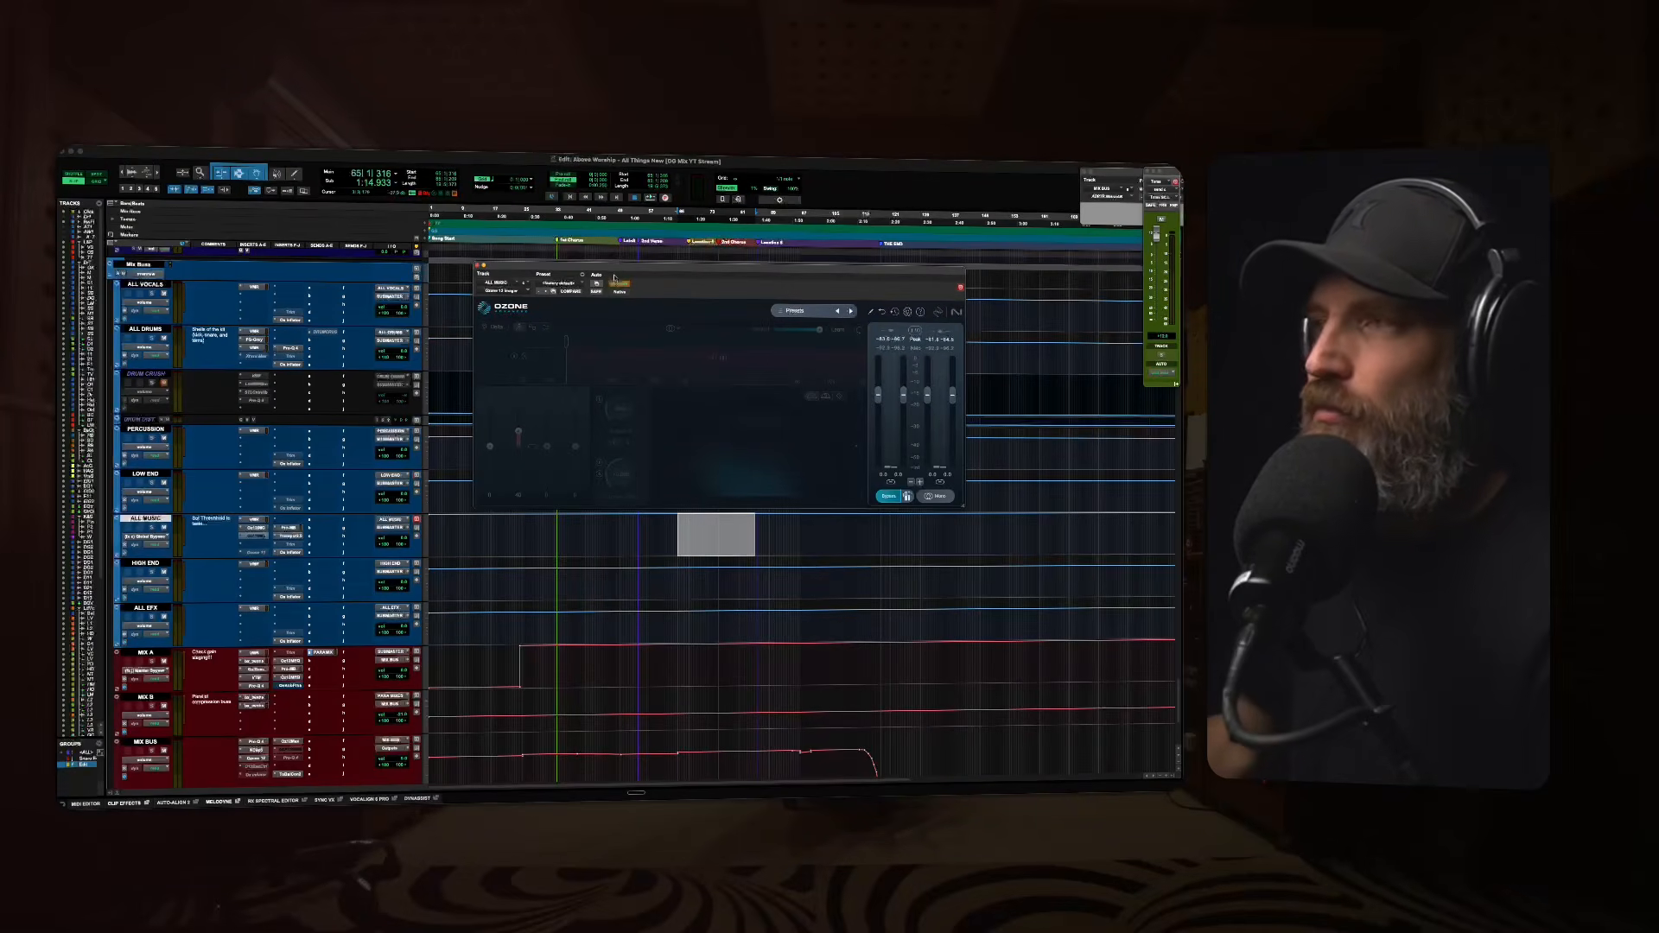
pyautogui.moveTo(614, 270); pyautogui.dragTo(576, 215)
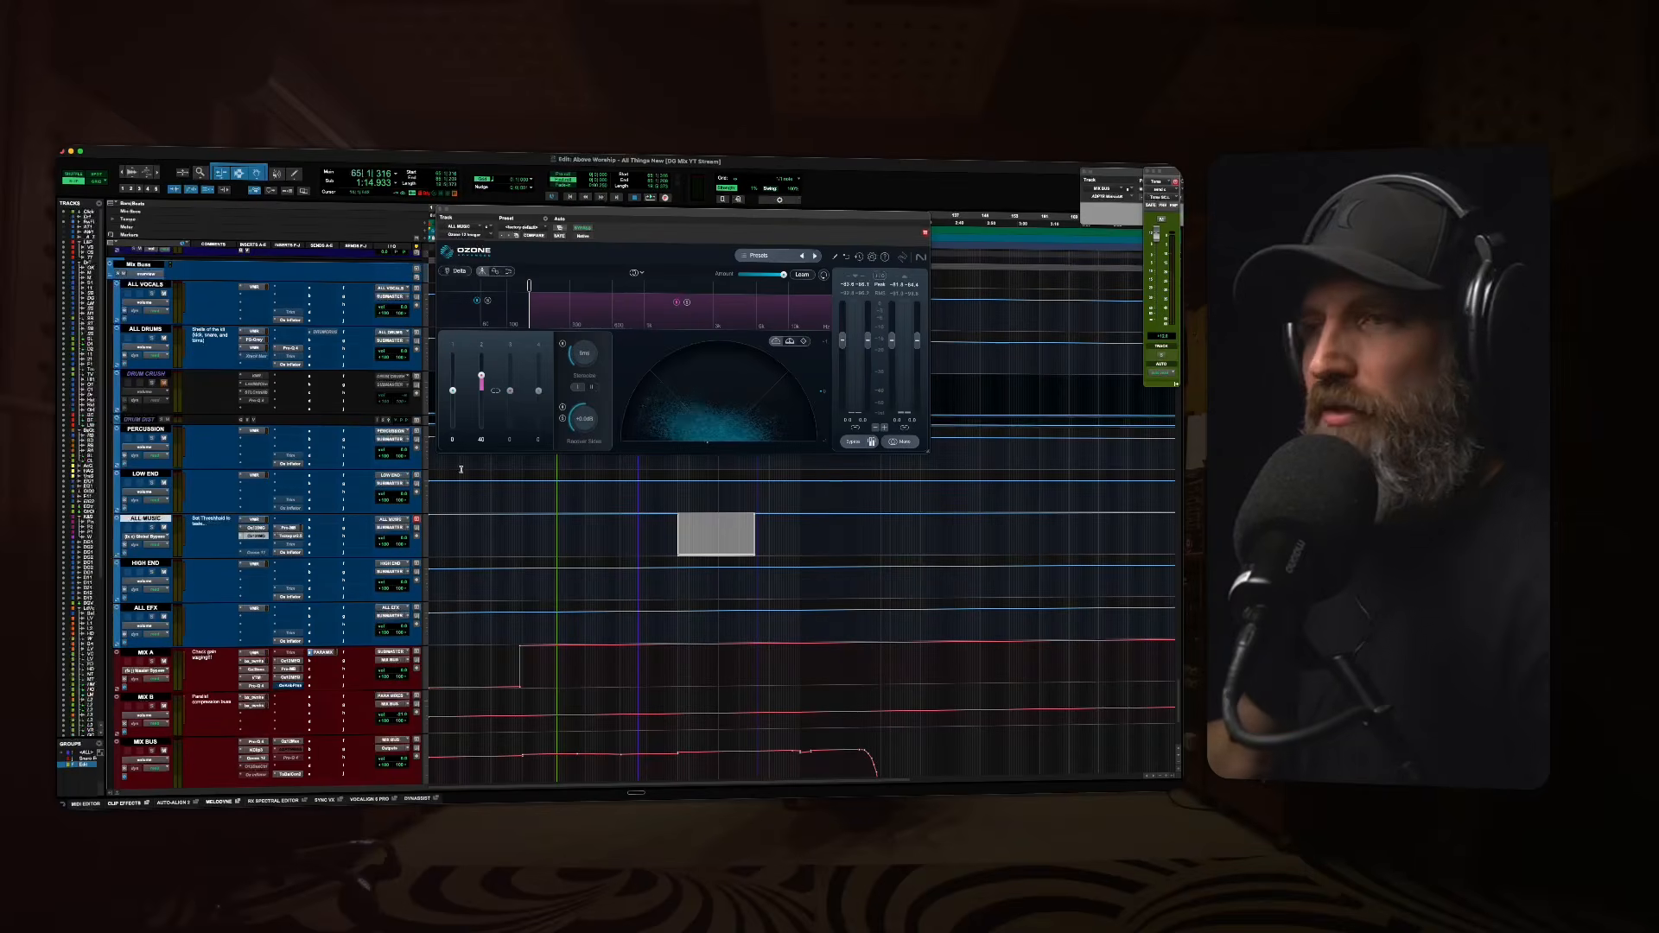
# Make the second Ozone insert on ALL MUSIC inactive, highlight a passage of its bypass automation lane, and place the edit cursor at its start.
pyautogui.keyDown('ctrl'); pyautogui.keyDown('super'); pyautogui.click(258, 537); pyautogui.keyUp('super'); pyautogui.keyUp('ctrl')
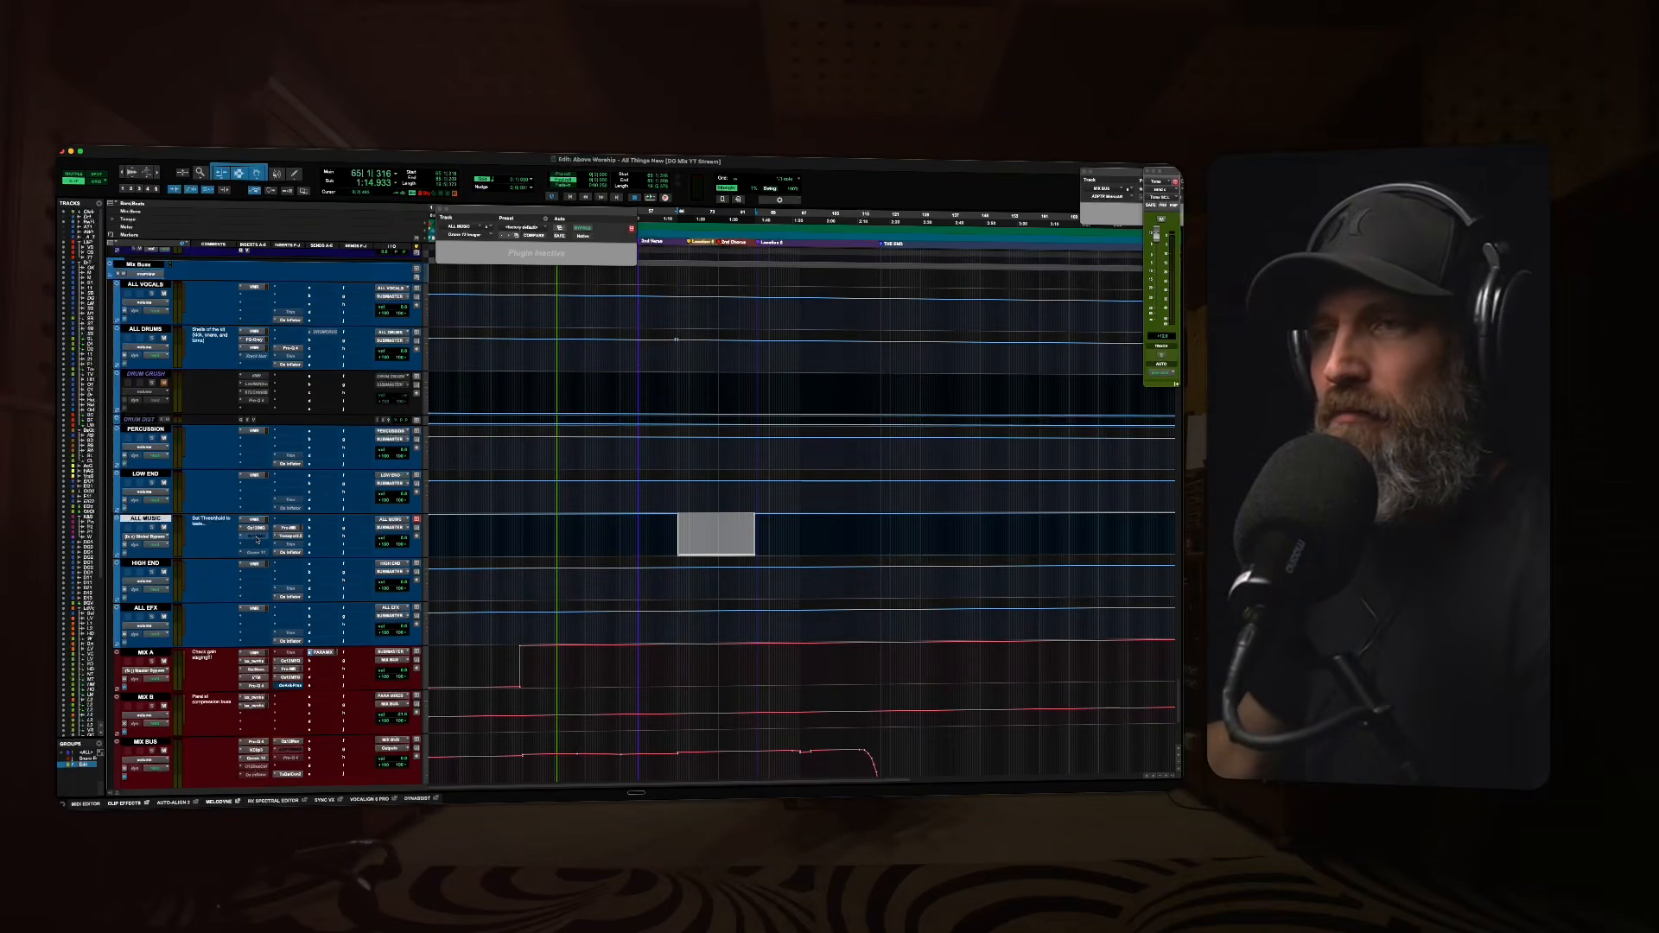
pyautogui.moveTo(666, 534); pyautogui.dragTo(822, 528)
pyautogui.click(667, 528)
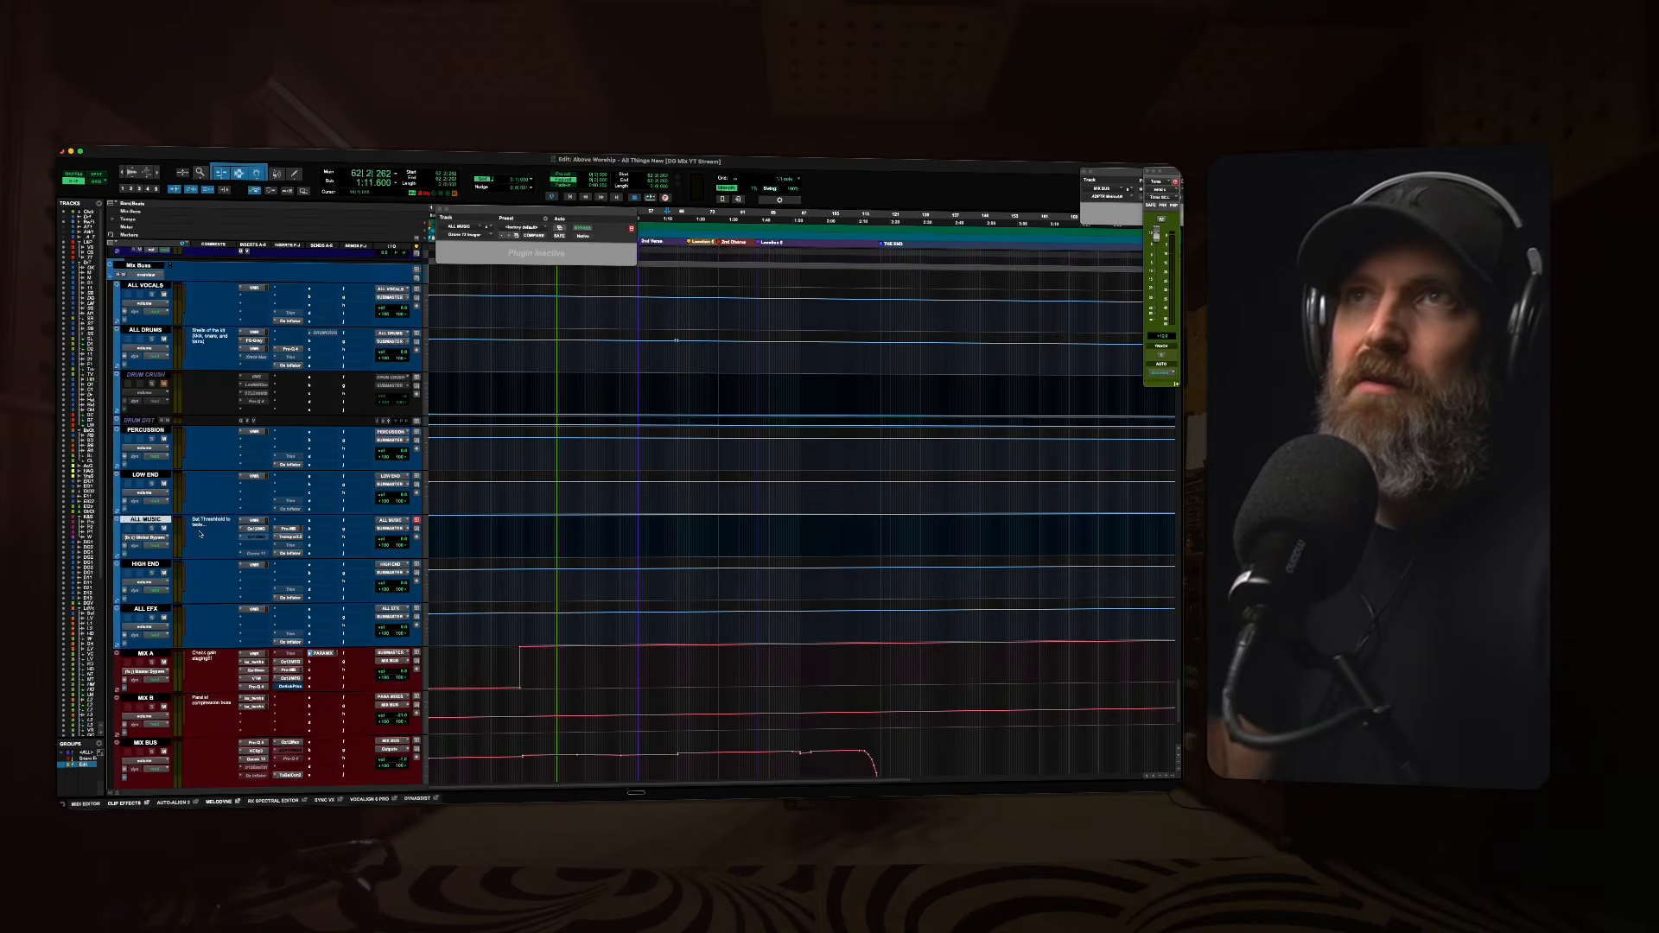
# Open Trackspacer on ALL MUSIC and examine its low-cut, high-cut and amount knobs and its Advanced Panel.
pyautogui.click(289, 537)
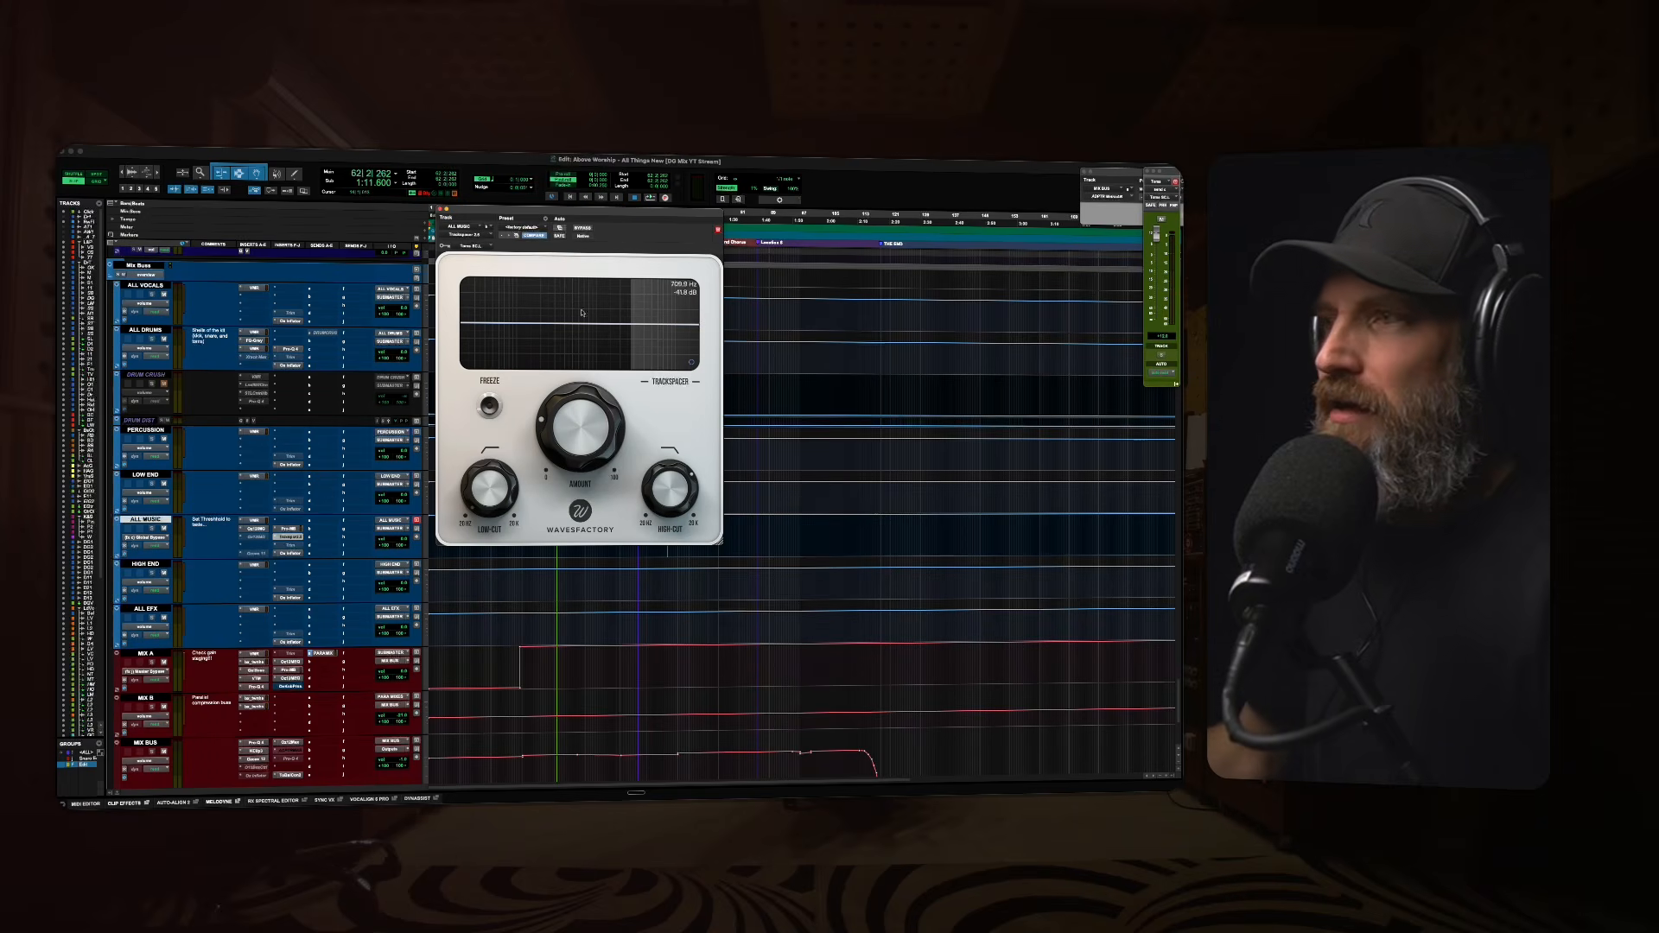
pyautogui.moveTo(490, 487); pyautogui.dragTo(498, 403)
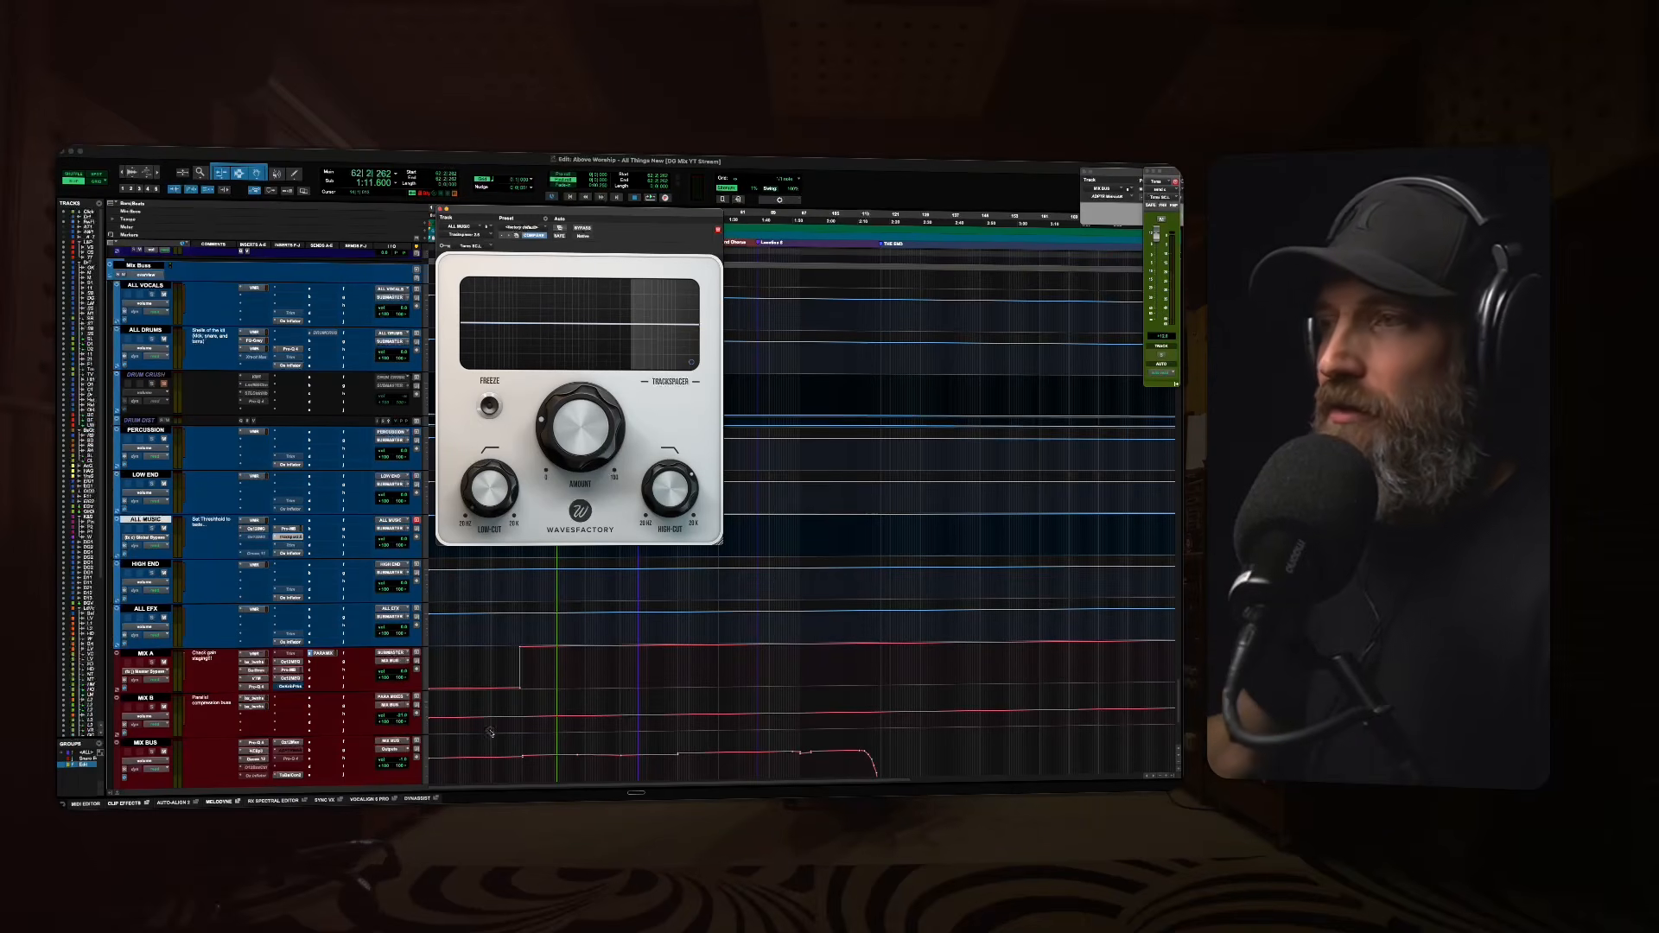
pyautogui.moveTo(686, 488)
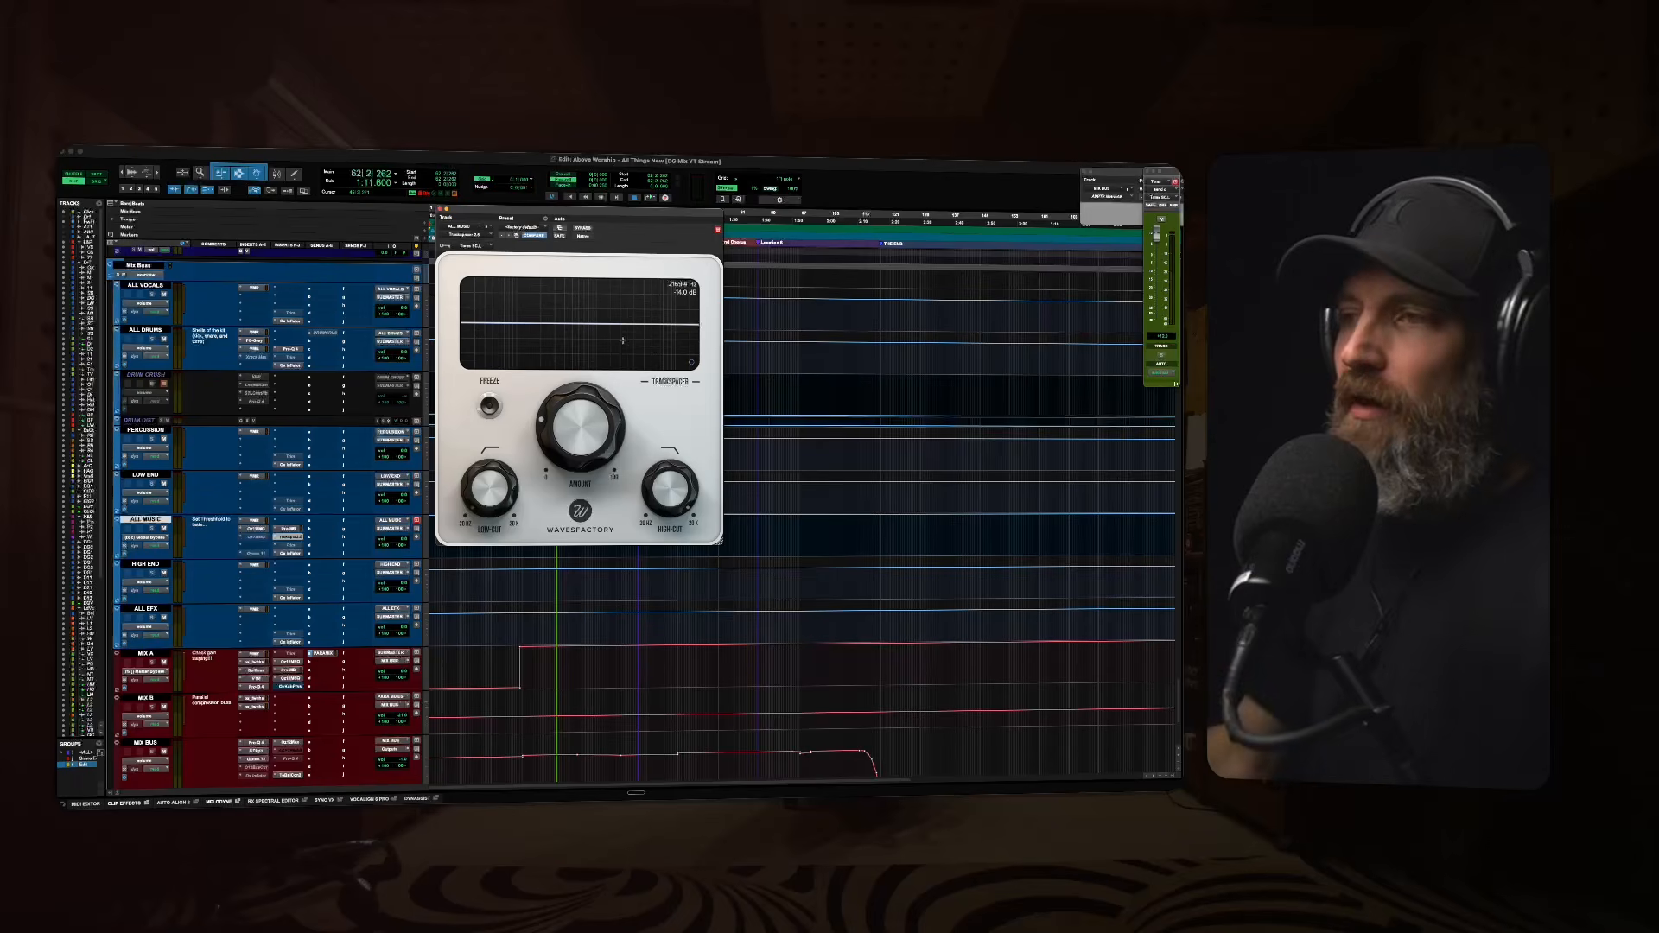
pyautogui.moveTo(573, 444)
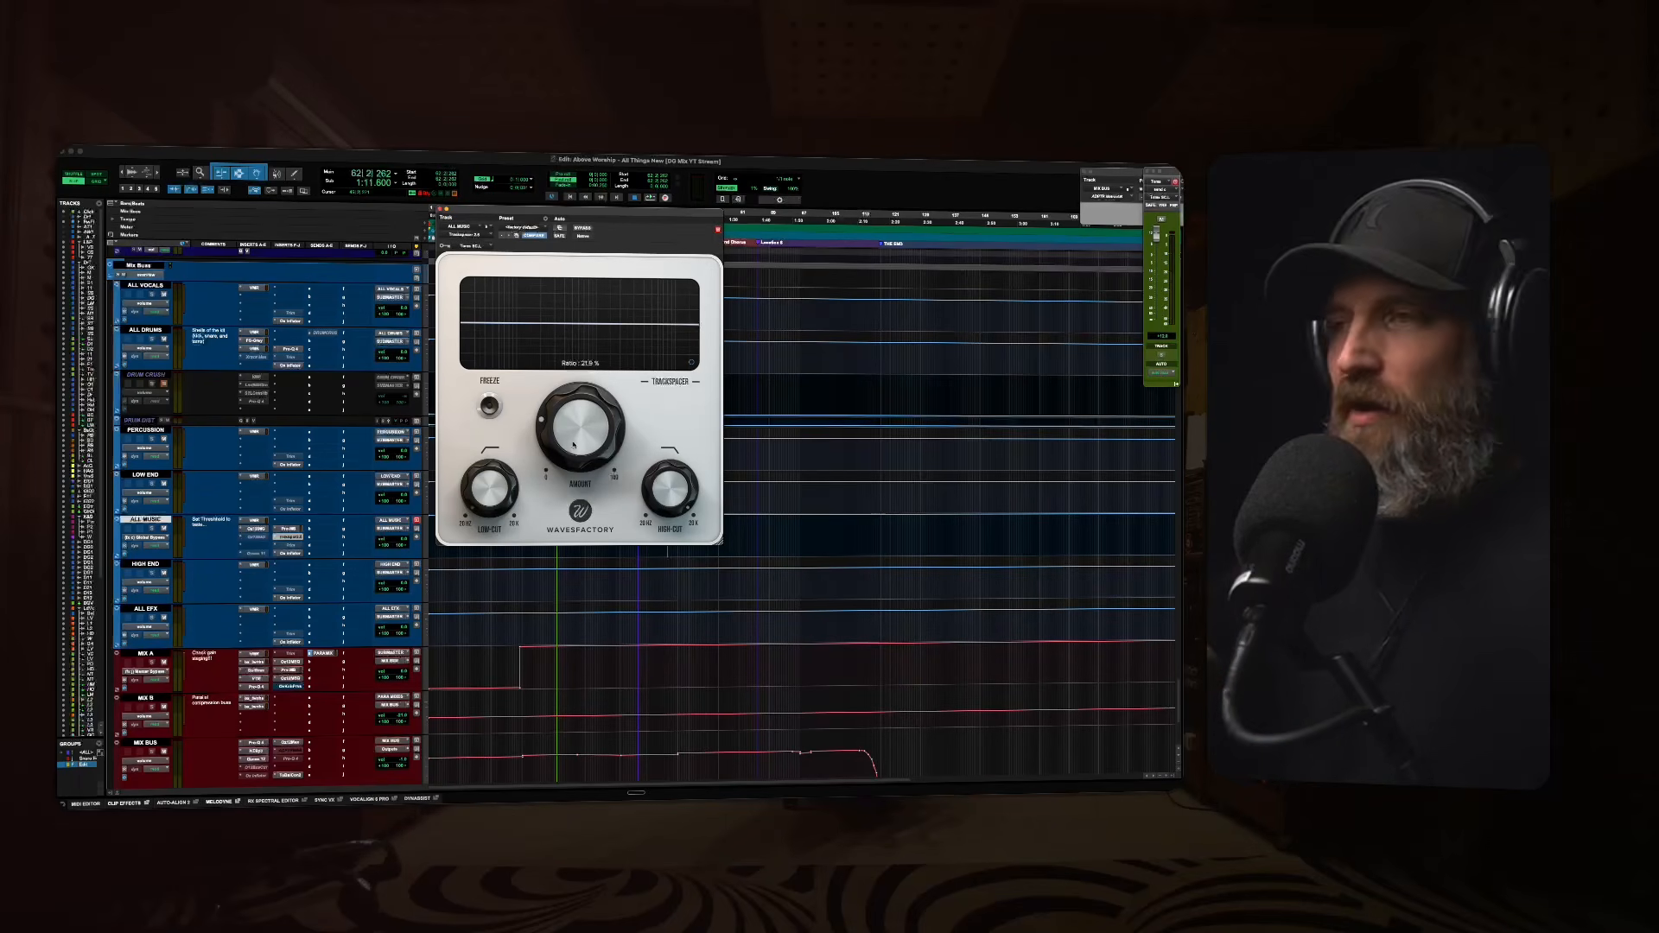
pyautogui.click(691, 363)
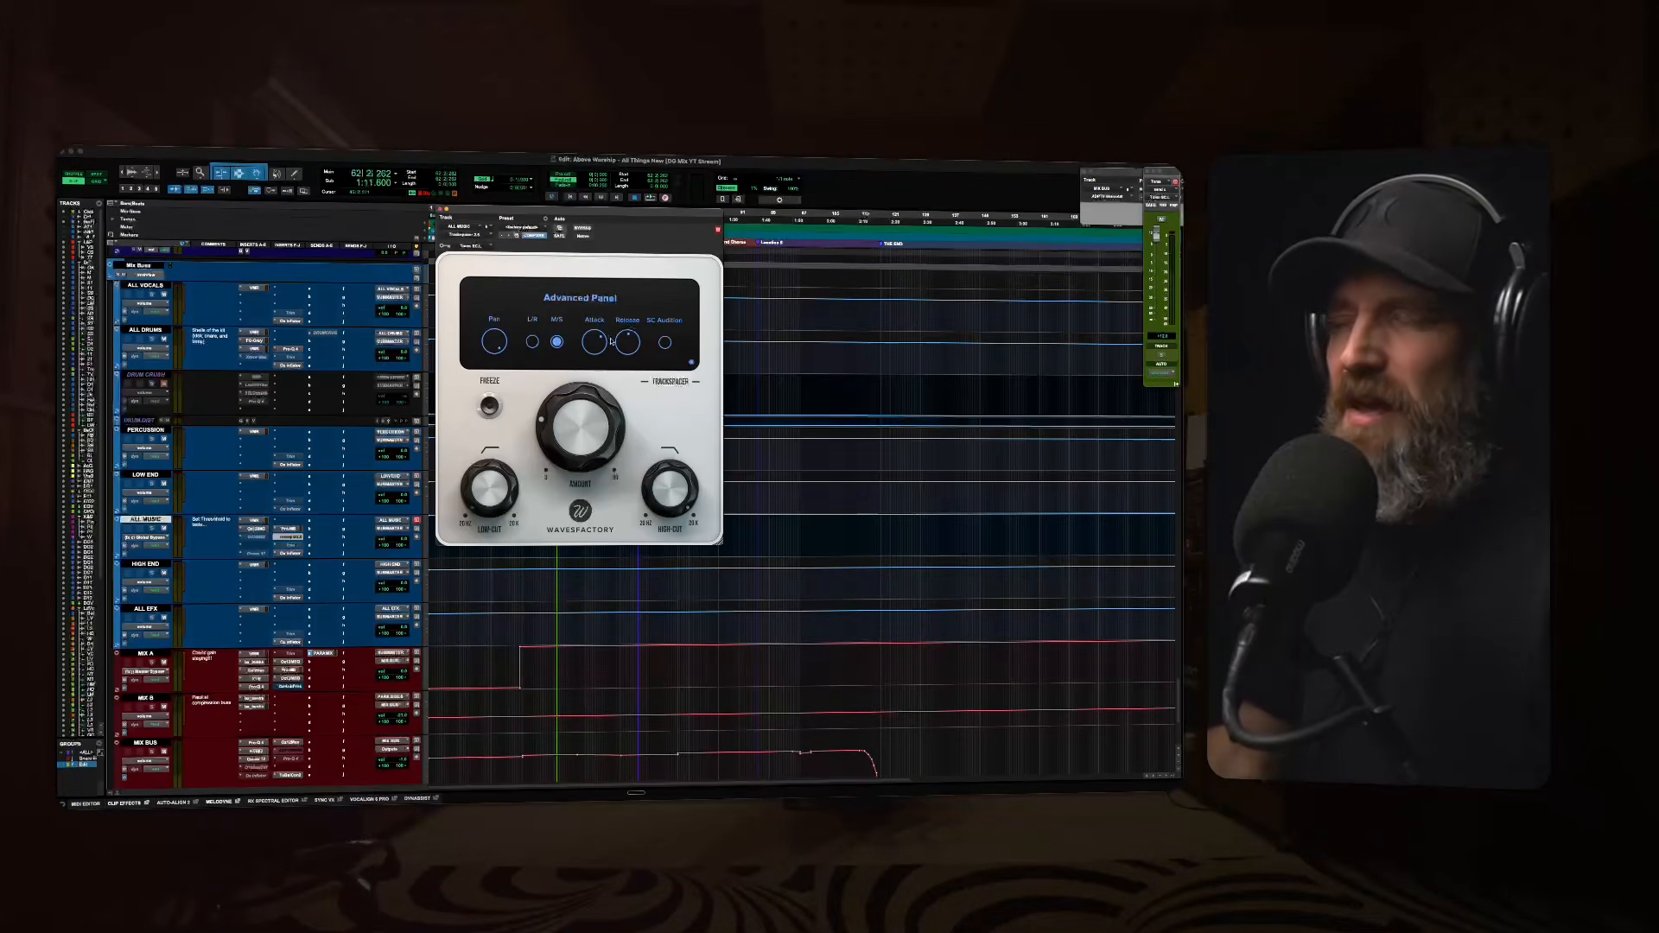
pyautogui.moveTo(593, 346)
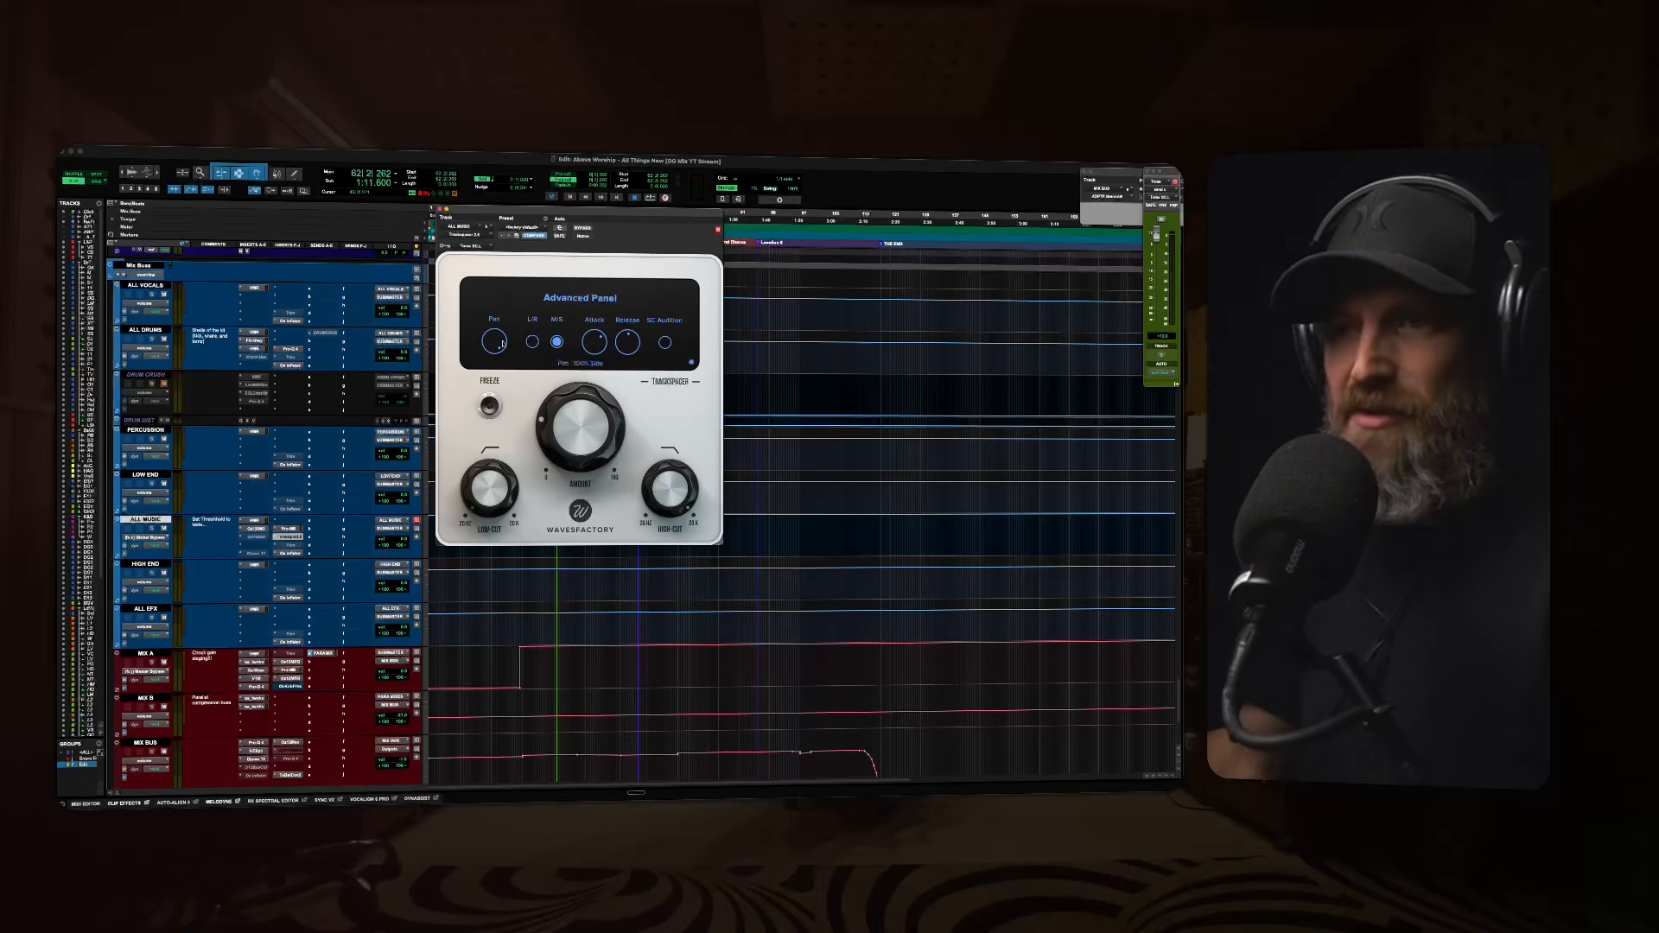
# View the FabFilter Pro-MB insert on ALL MUSIC, return to Trackspacer, and hide its Advanced Panel.
pyautogui.click(288, 529)
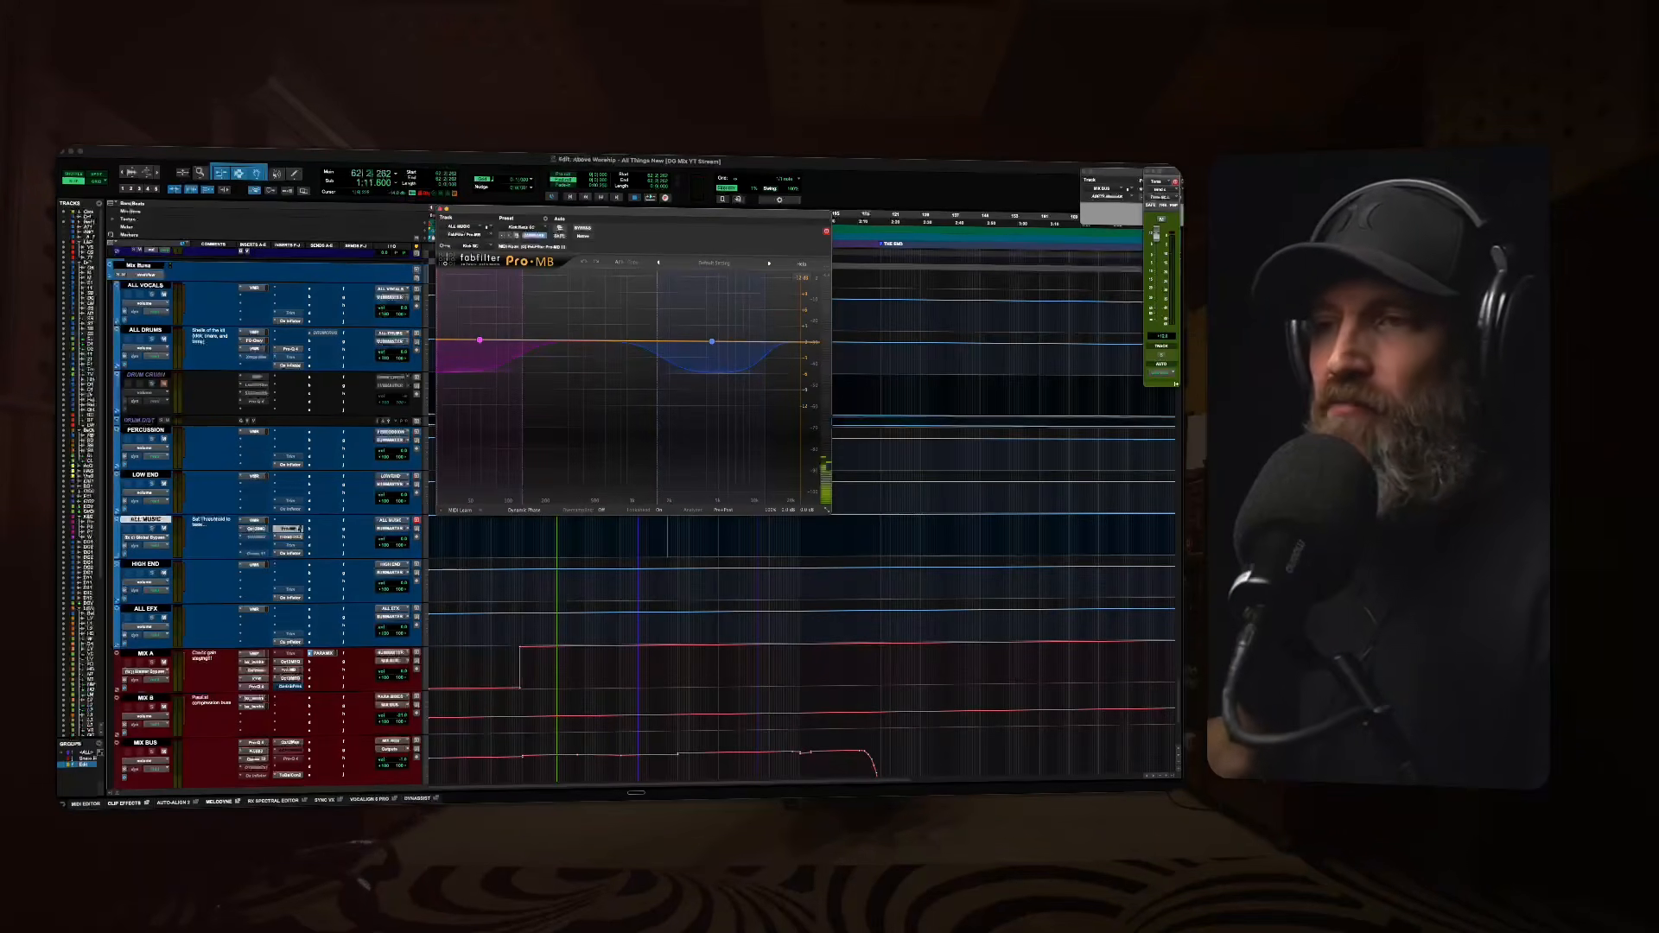
pyautogui.click(288, 537)
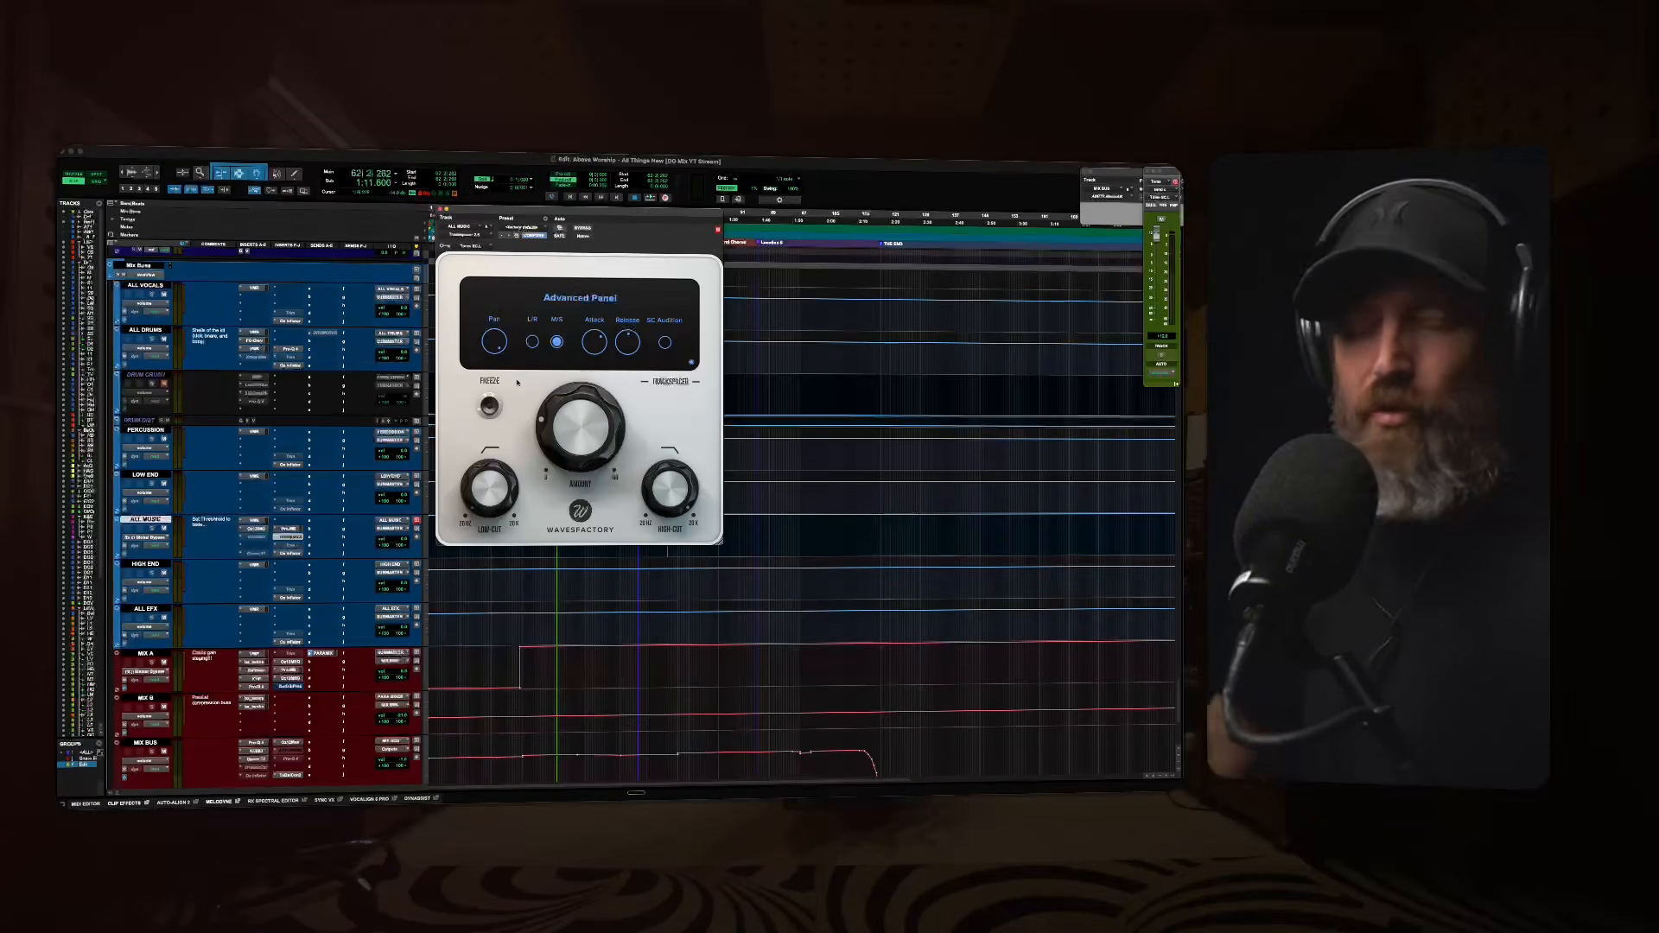
pyautogui.moveTo(619, 404)
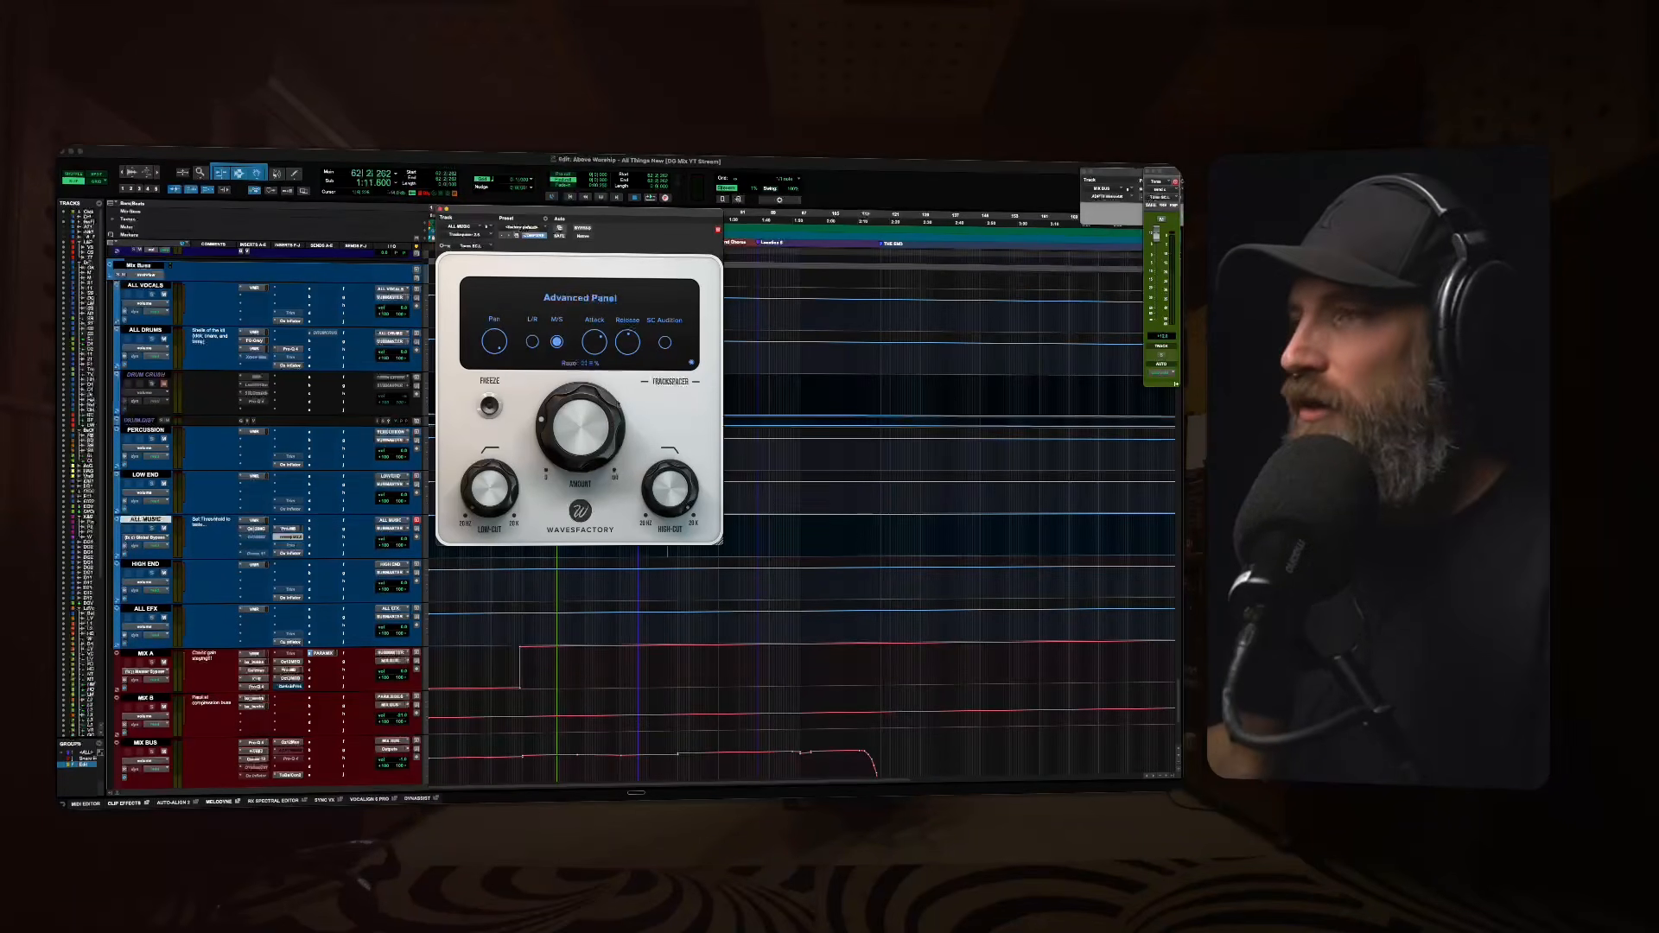
pyautogui.click(691, 363)
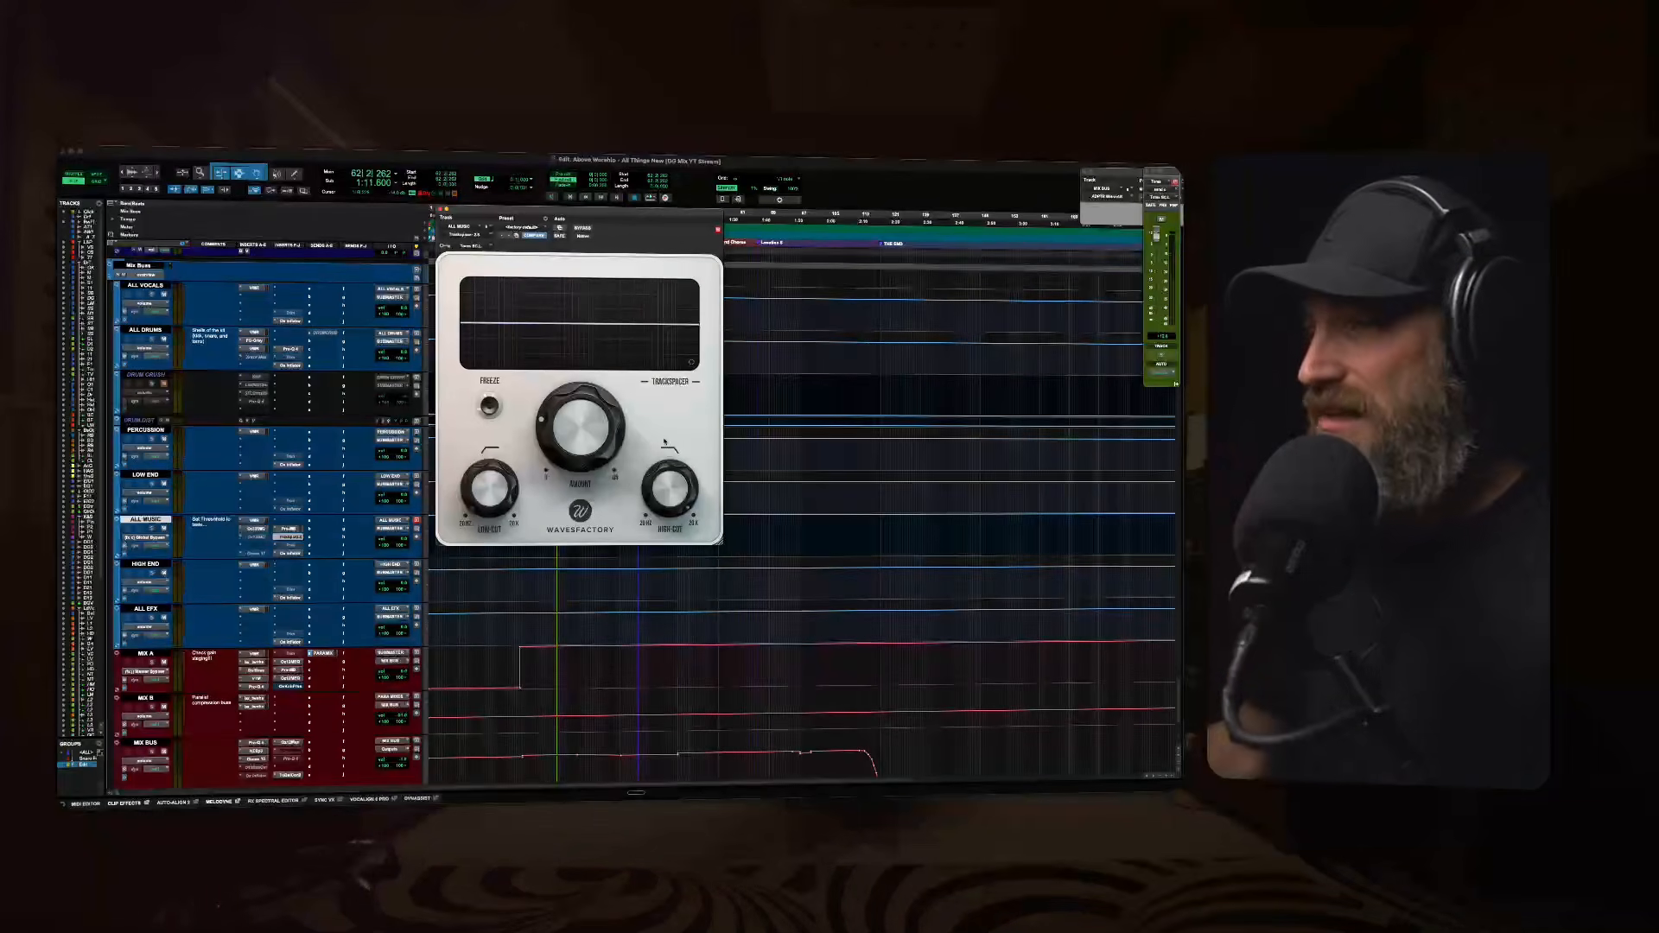
# Try turning down Trackspacer's high-cut knob on ALL MUSIC, and reset it.
pyautogui.moveTo(656, 499); pyautogui.dragTo(660, 542)
pyautogui.keyDown('alt'); pyautogui.click(664, 500); pyautogui.keyUp('alt')
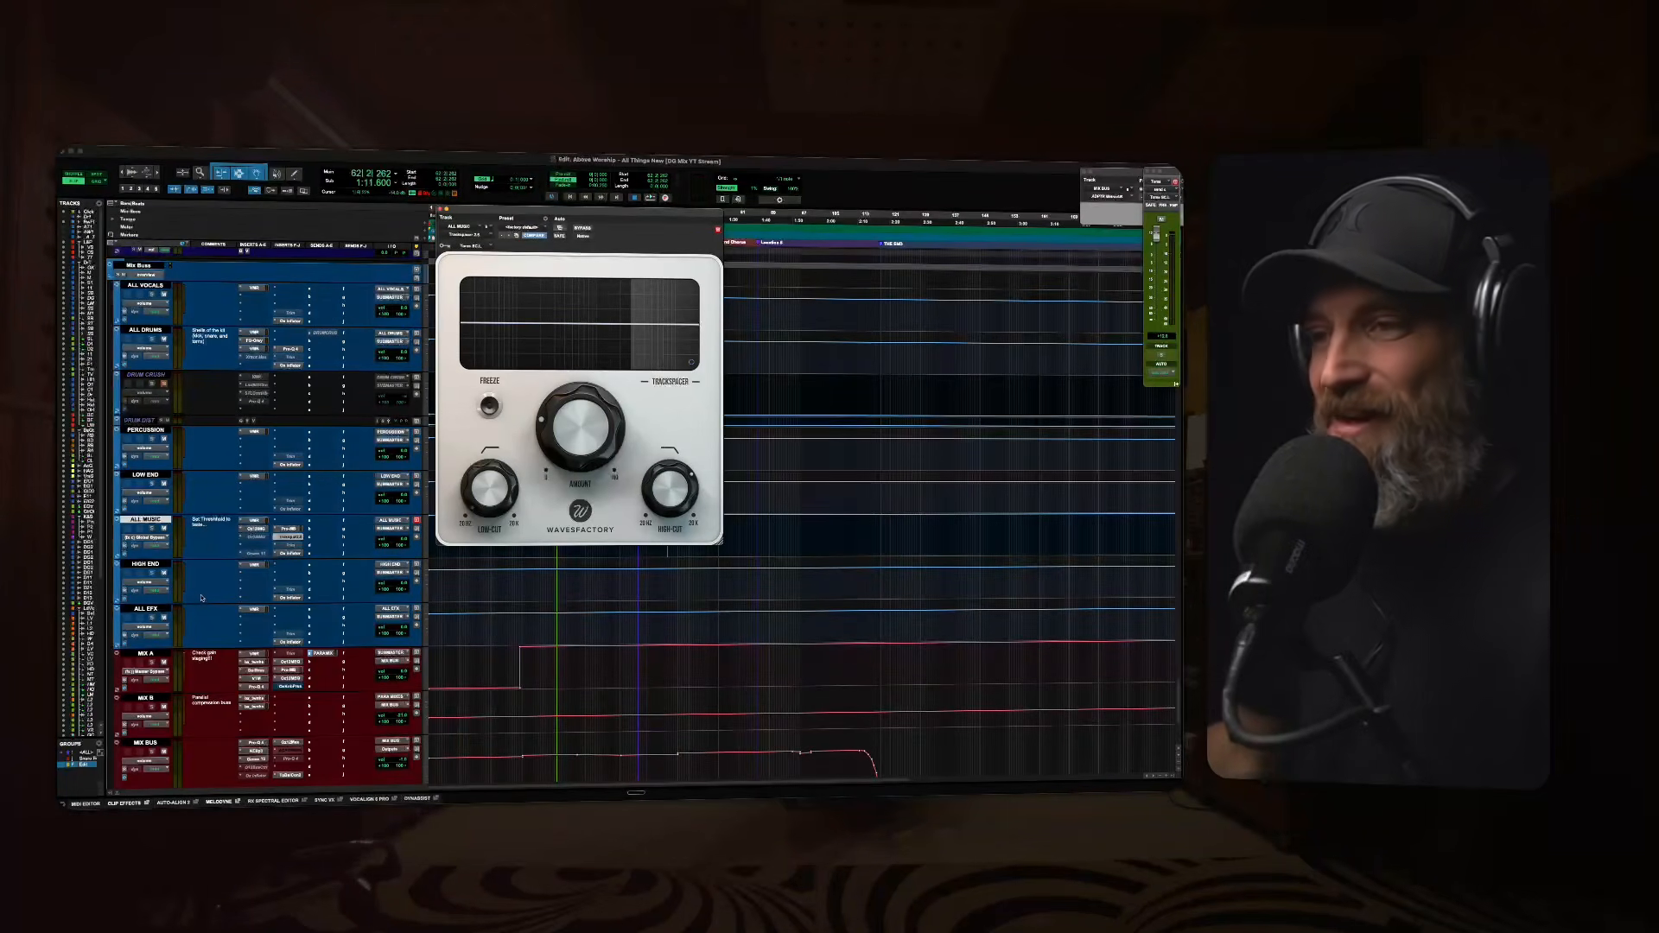
pyautogui.scroll(-2, 201, 597)
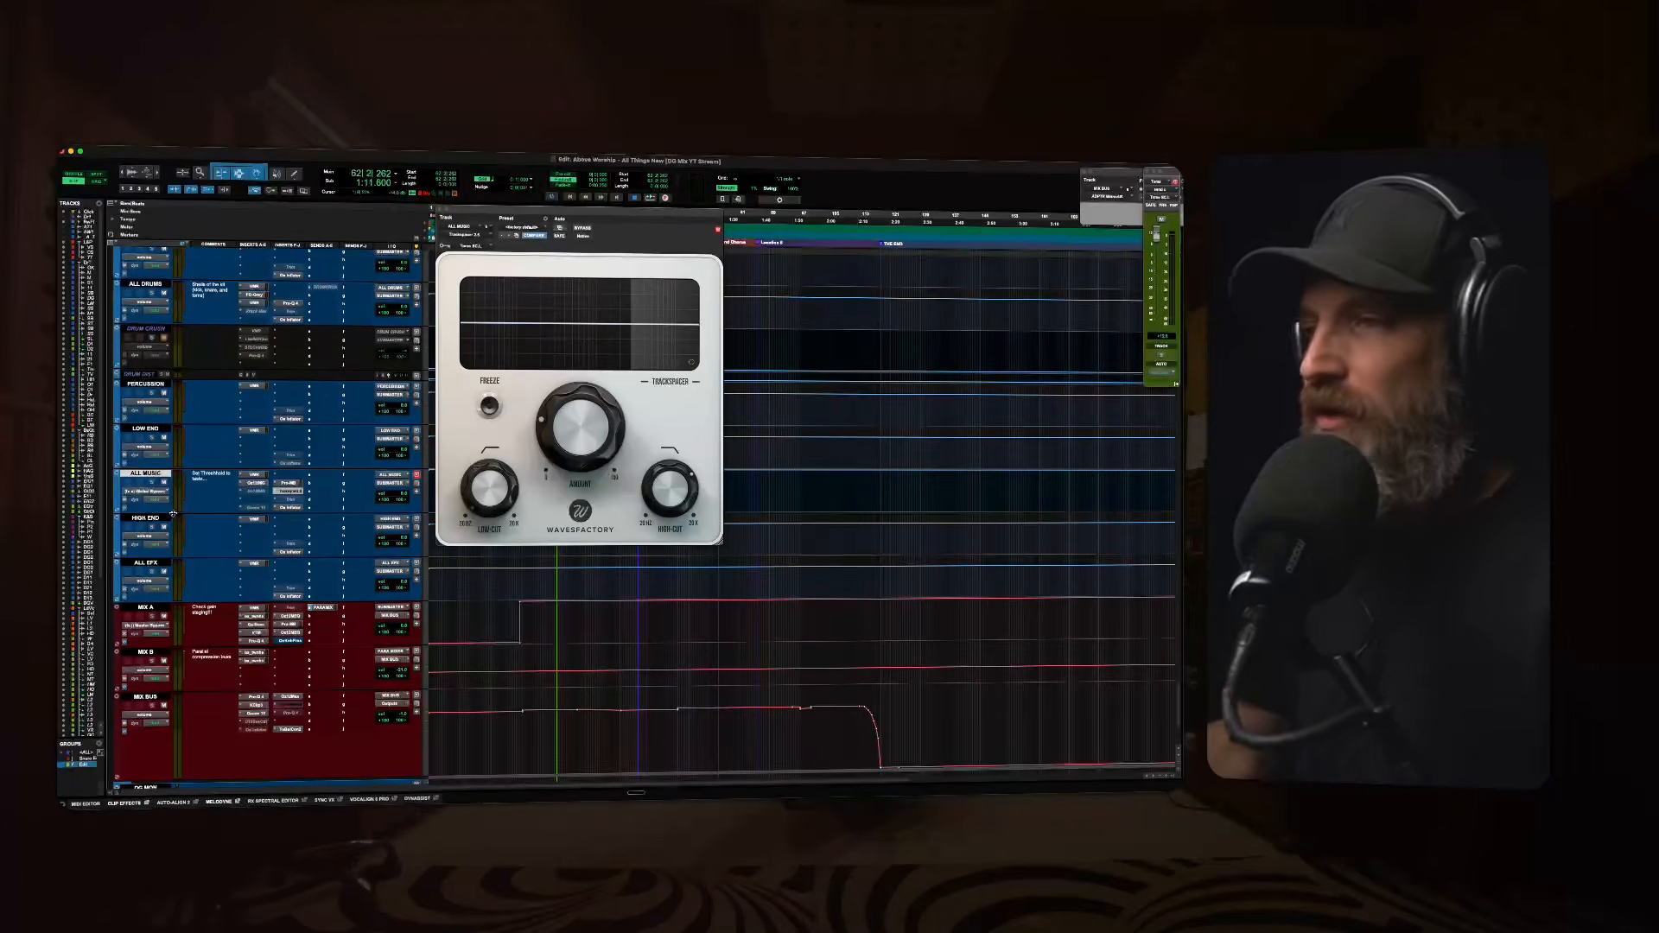
pyautogui.scroll(-1, 220, 518)
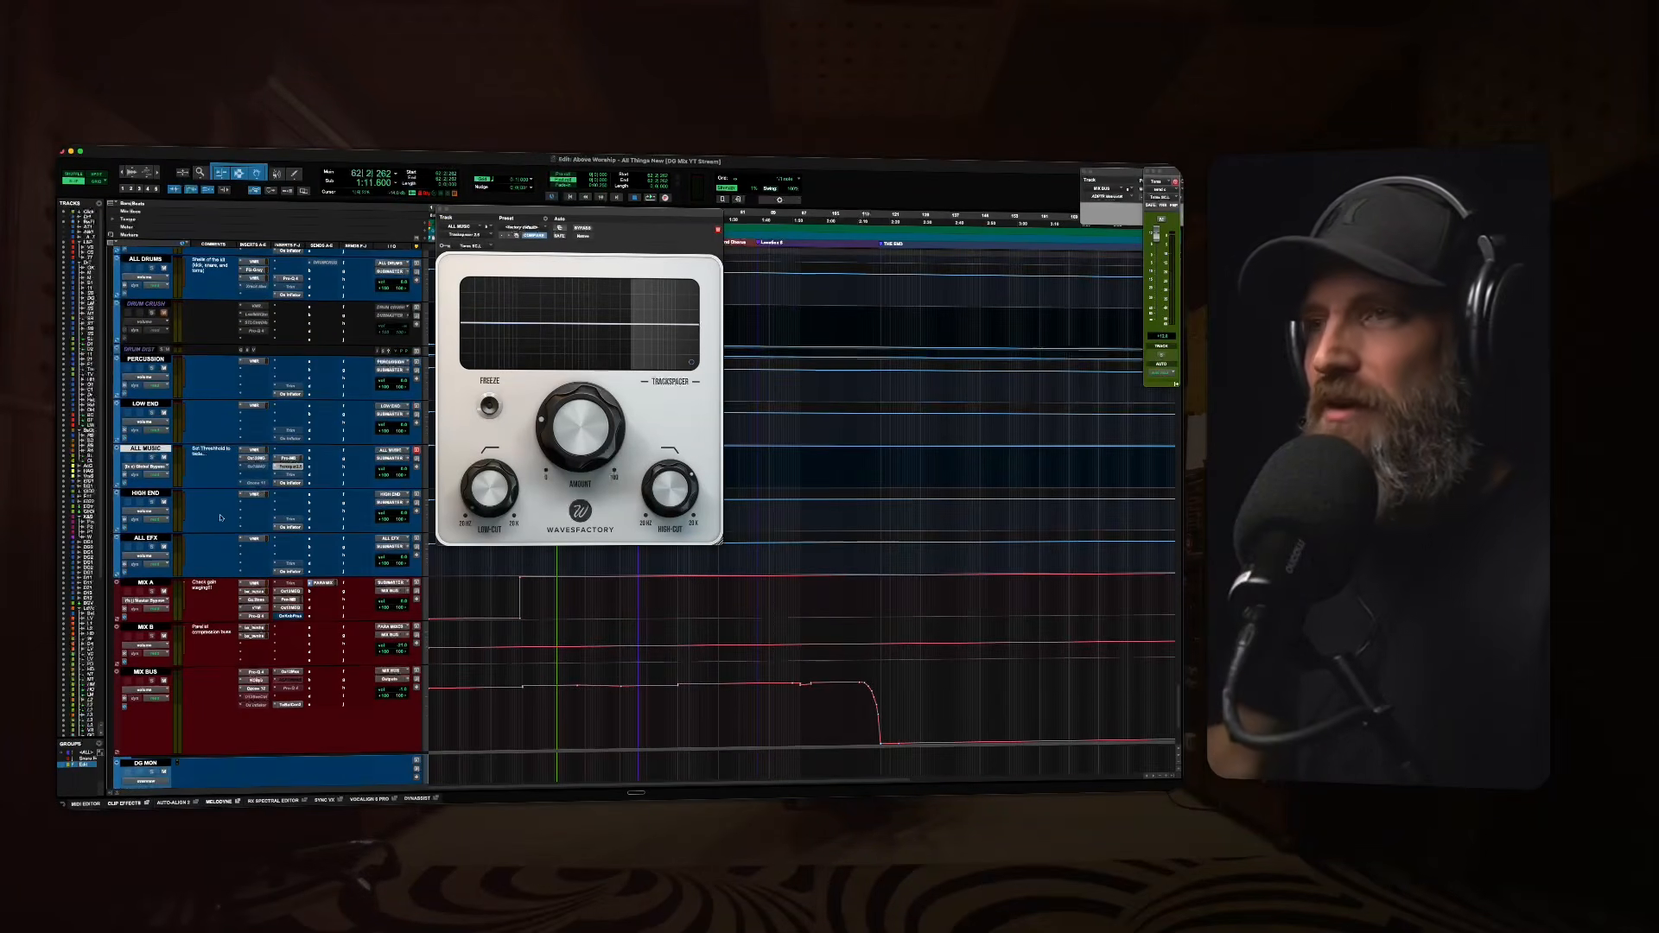
# Close Trackspacer, look over the instrument buses from ALL VOCALS to ALL EFX, and select the MIX A track.
pyautogui.click(440, 210)
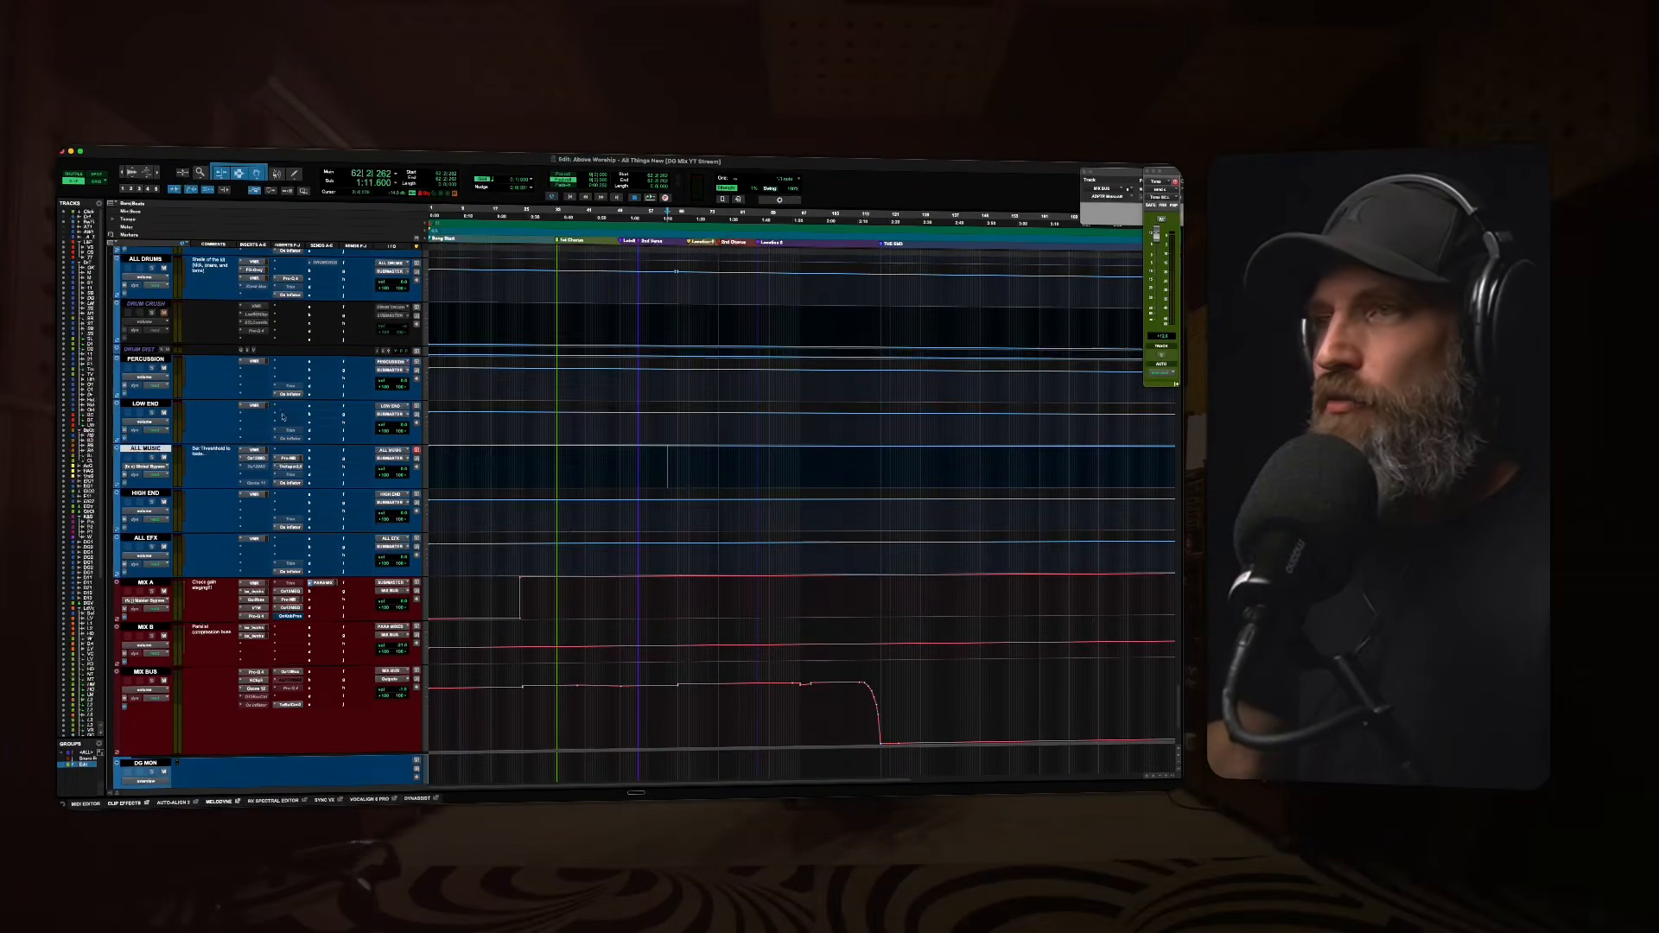
pyautogui.scroll(-4, 220, 511)
pyautogui.scroll(-1, 220, 511)
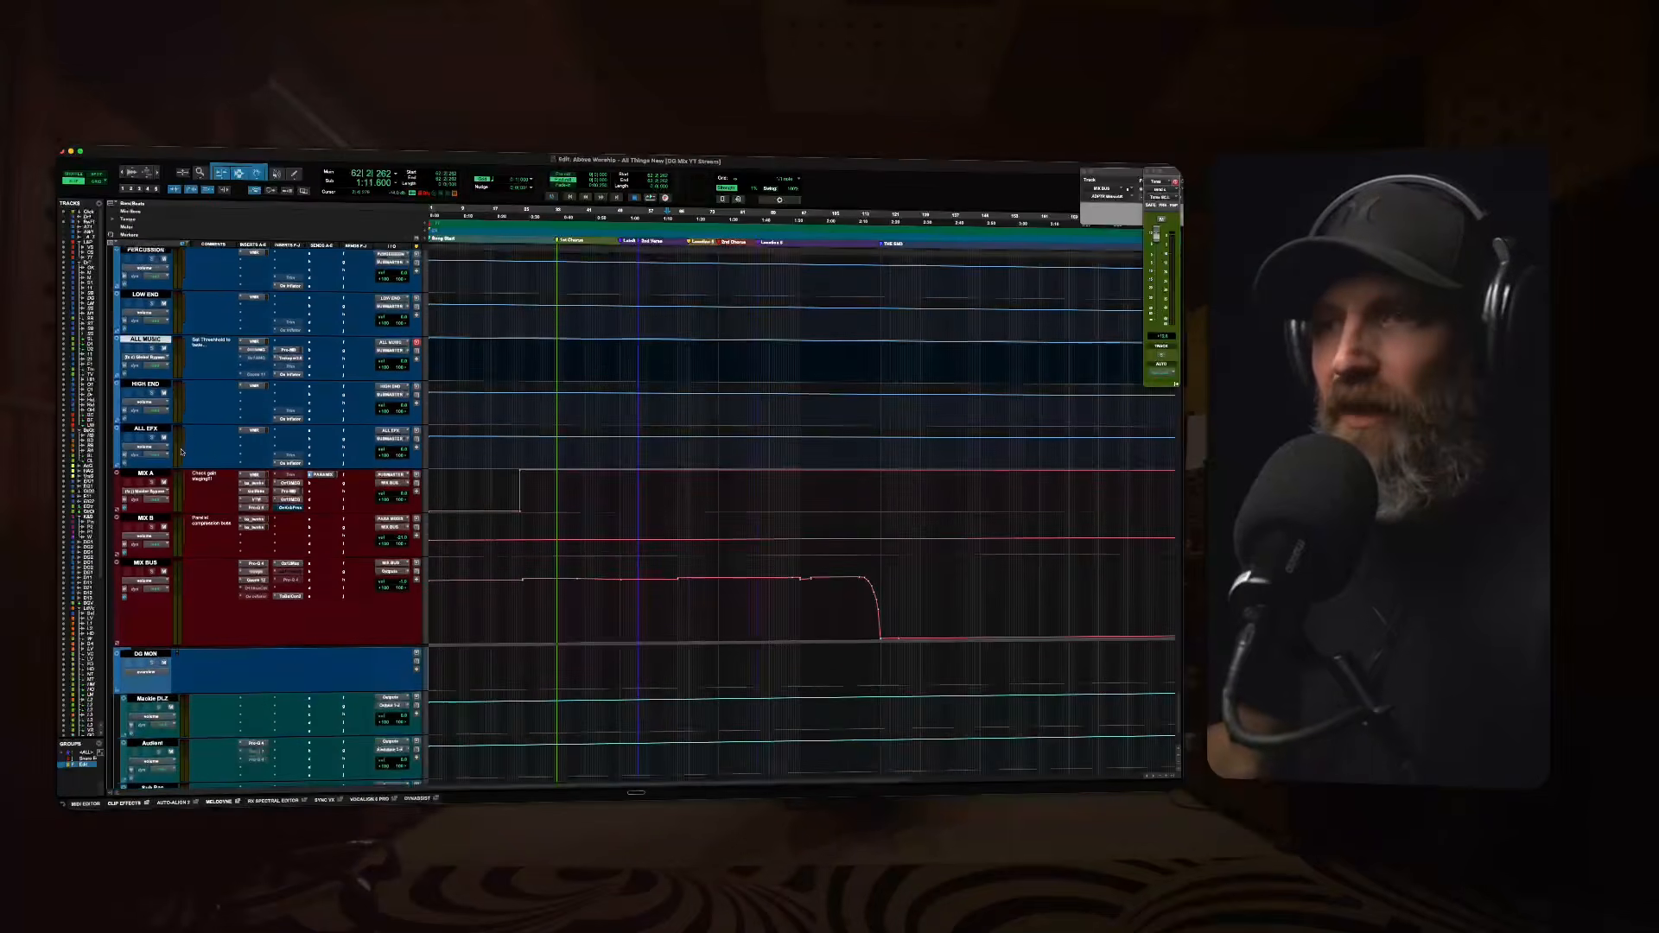
pyautogui.scroll(10, 138, 429)
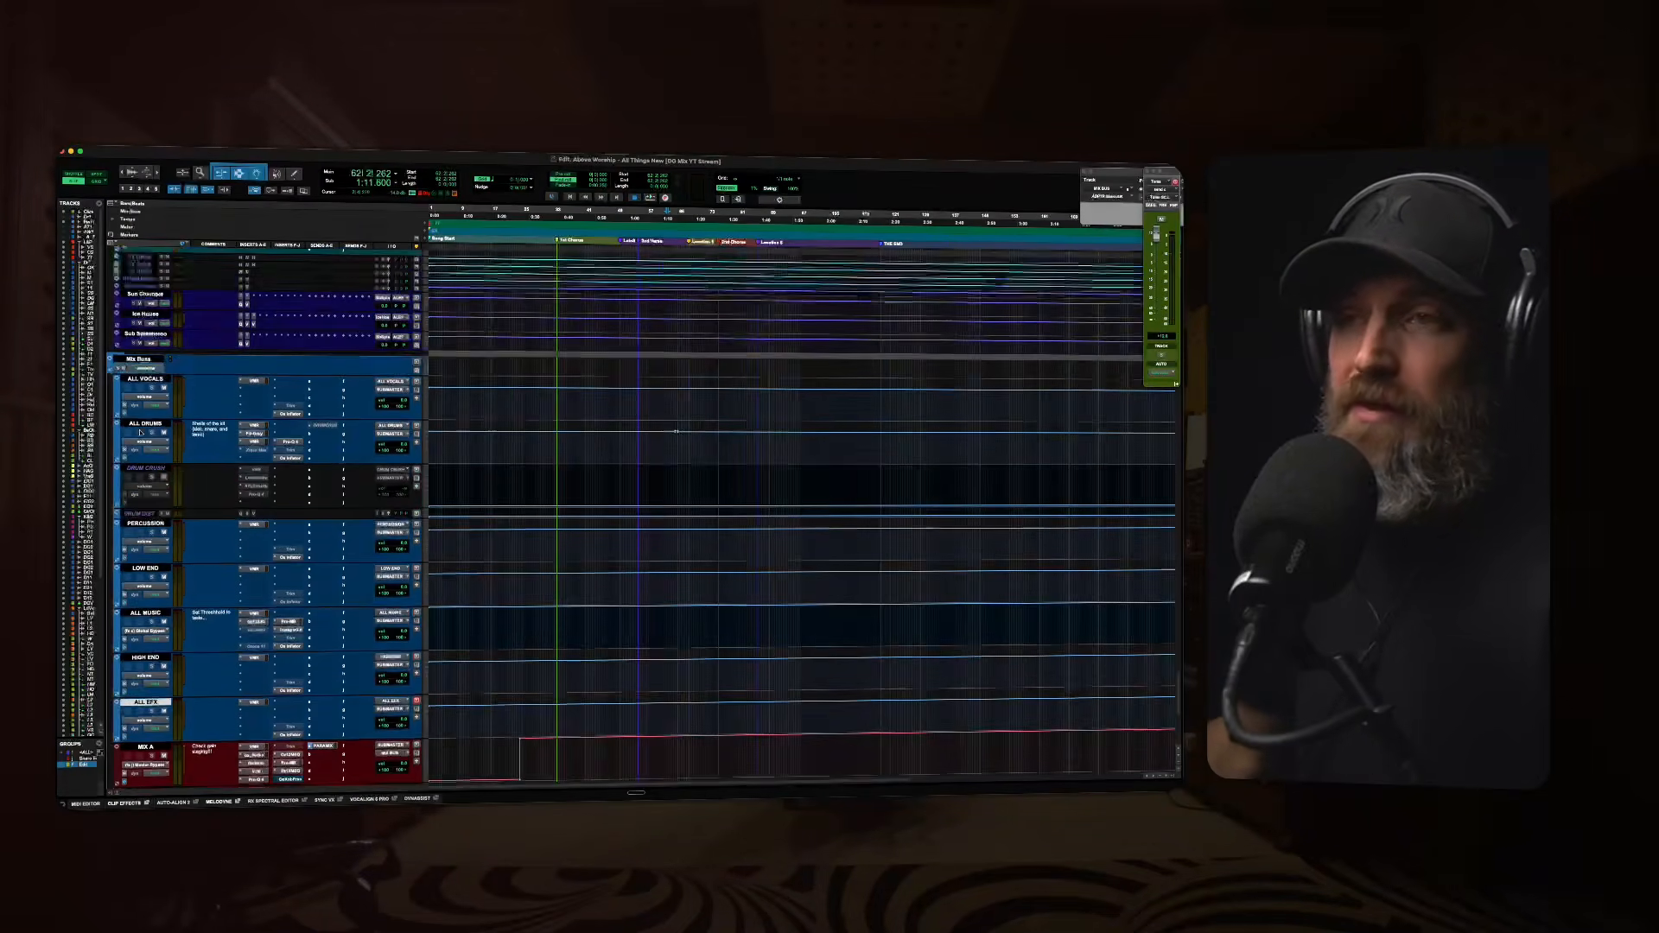
pyautogui.scroll(-2, 193, 444)
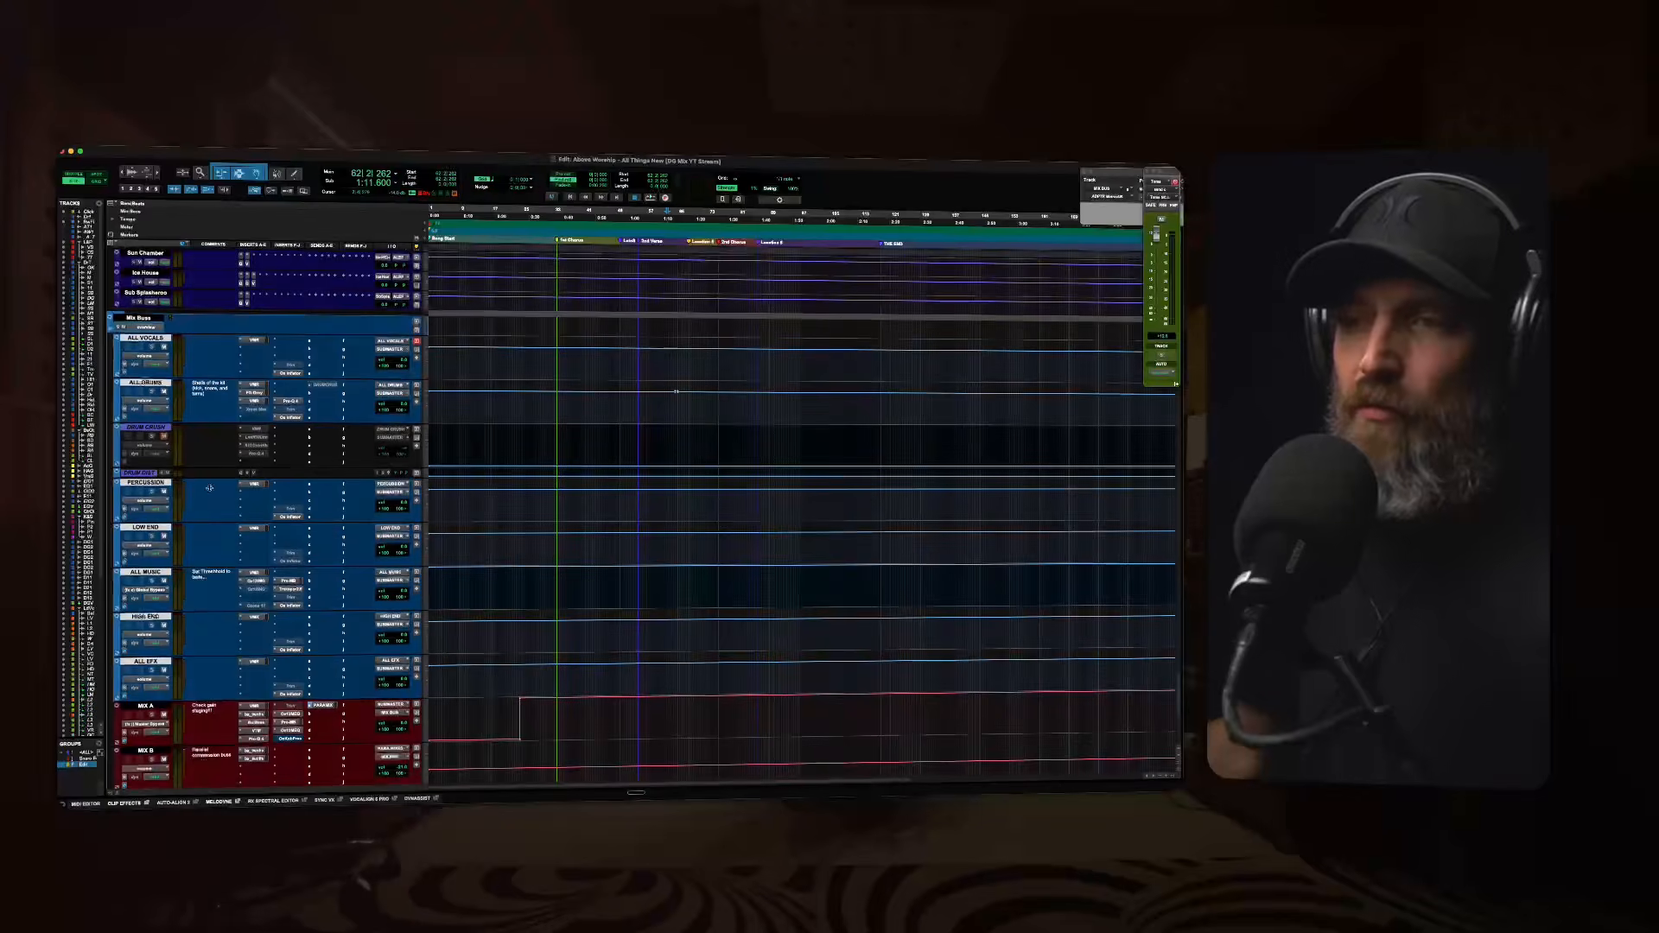
pyautogui.scroll(-7, 194, 444)
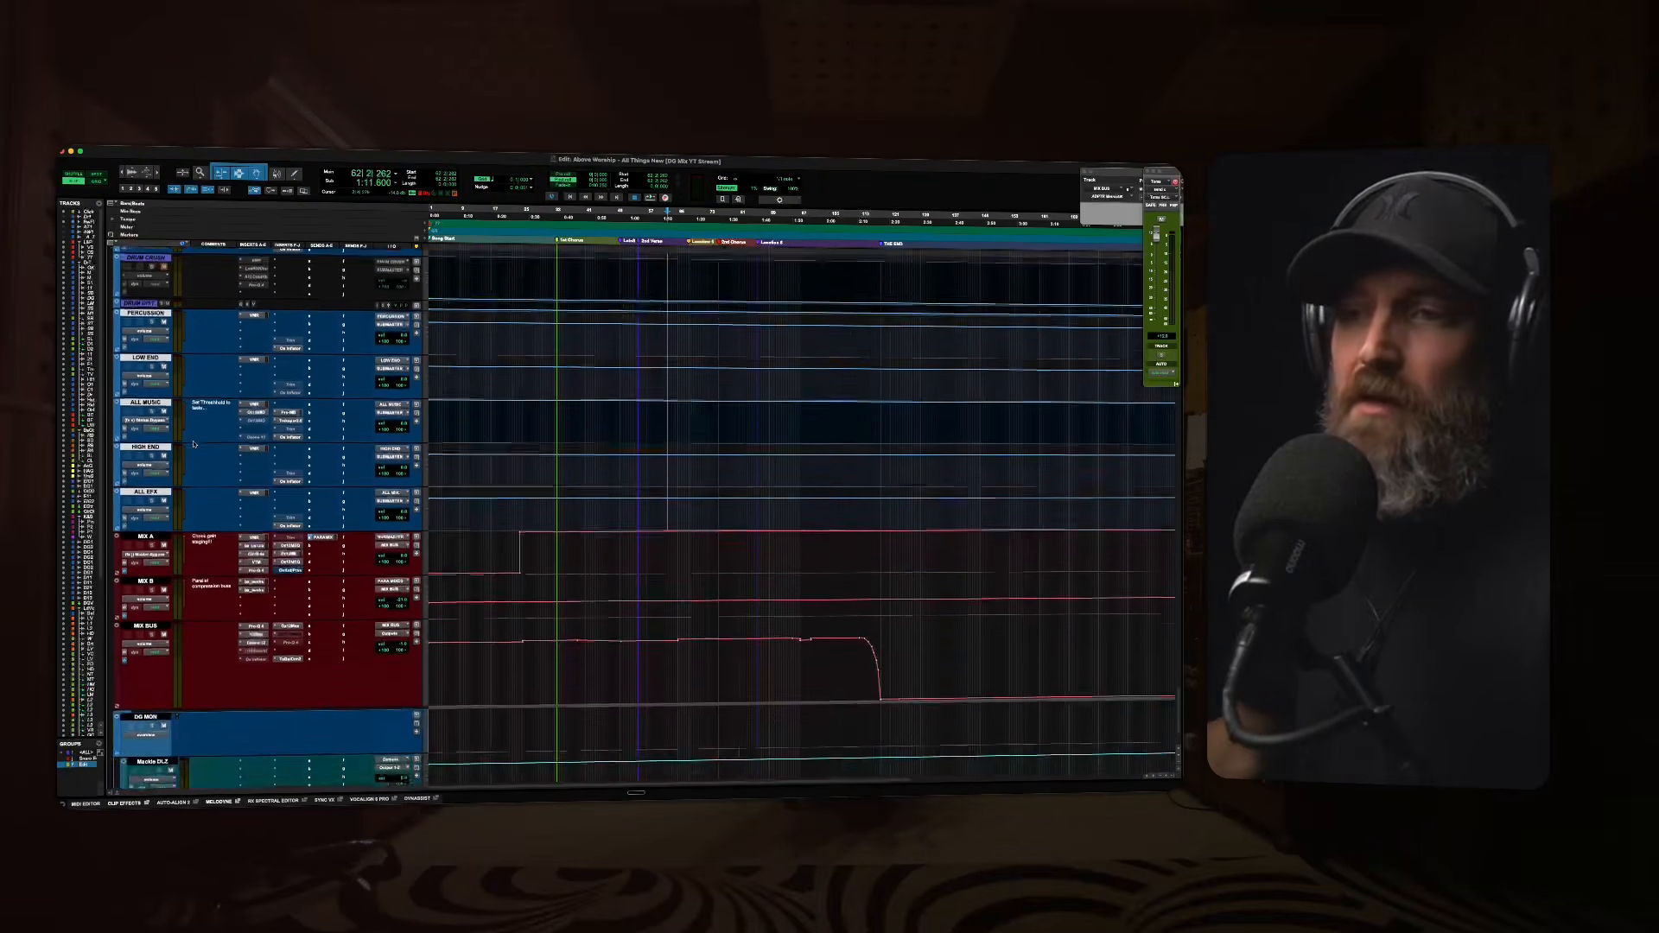
pyautogui.click(145, 512)
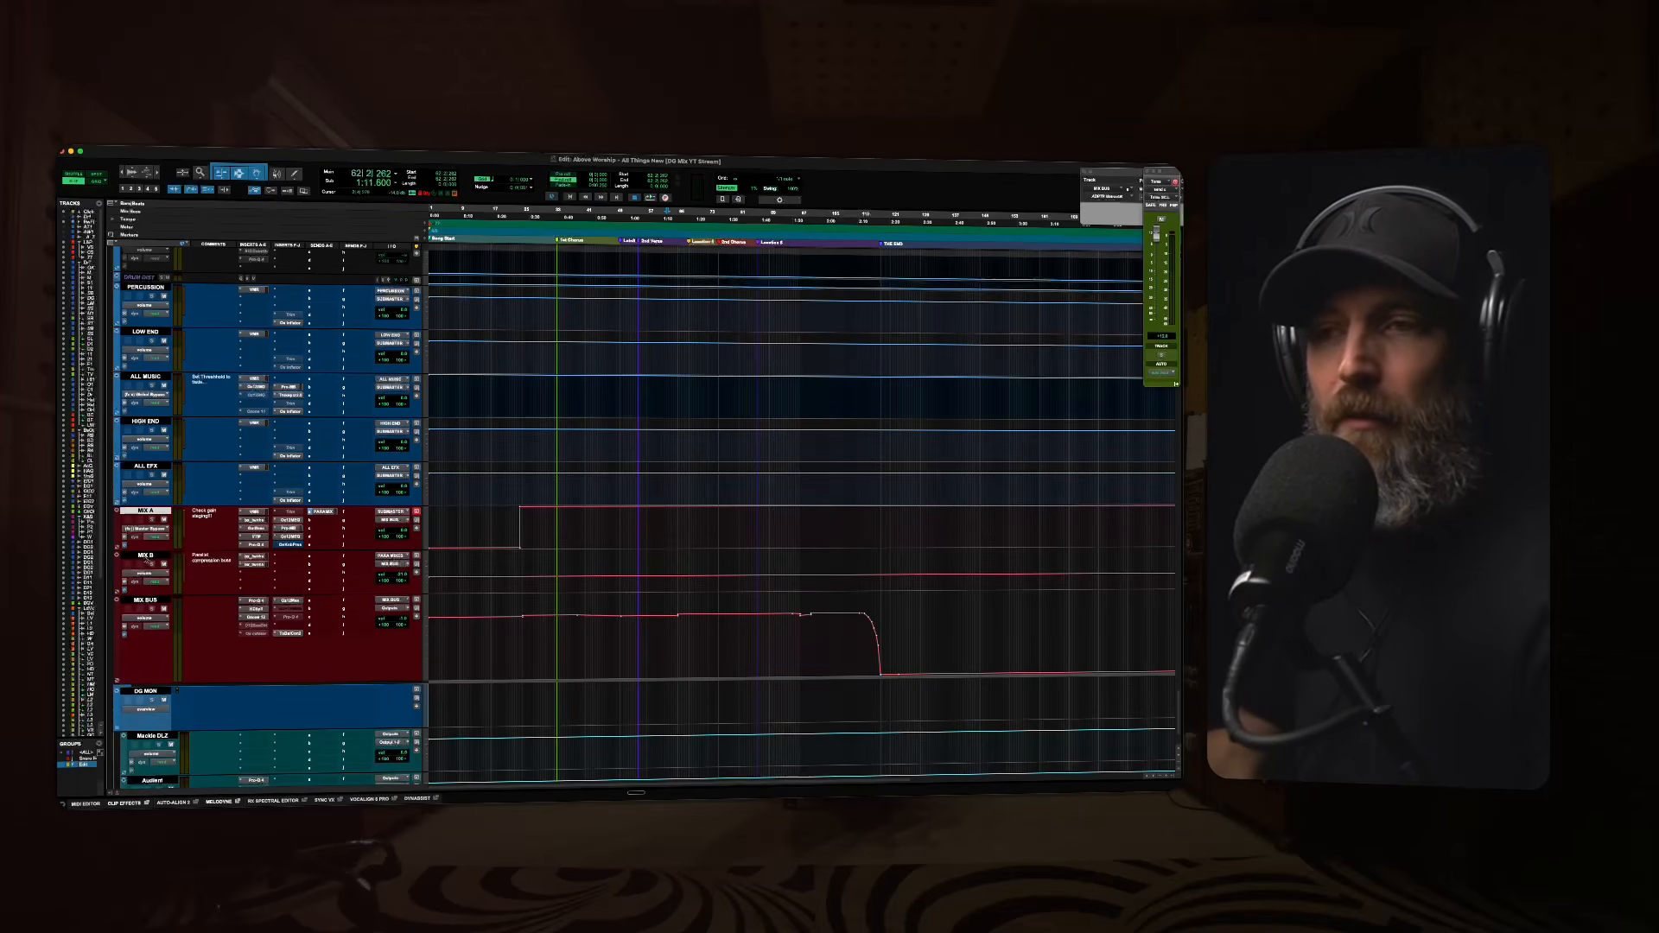
# Select MIX BUS, view and close its Ozone insert, and return the selection to MIX A.
pyautogui.click(148, 601)
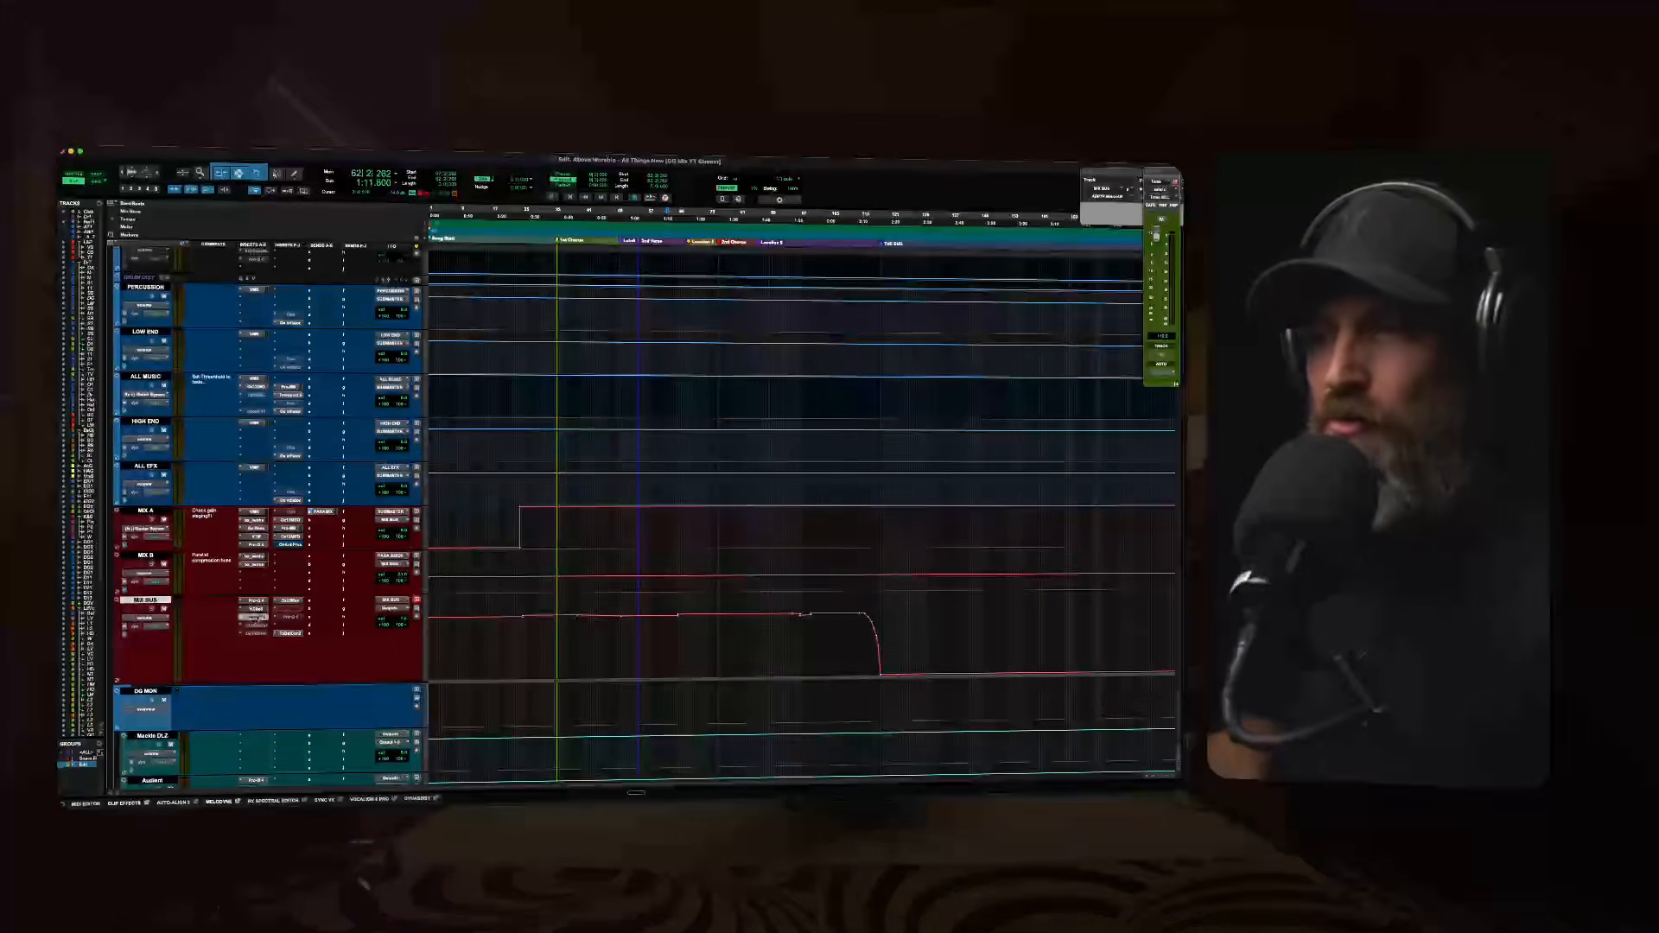
pyautogui.click(254, 617)
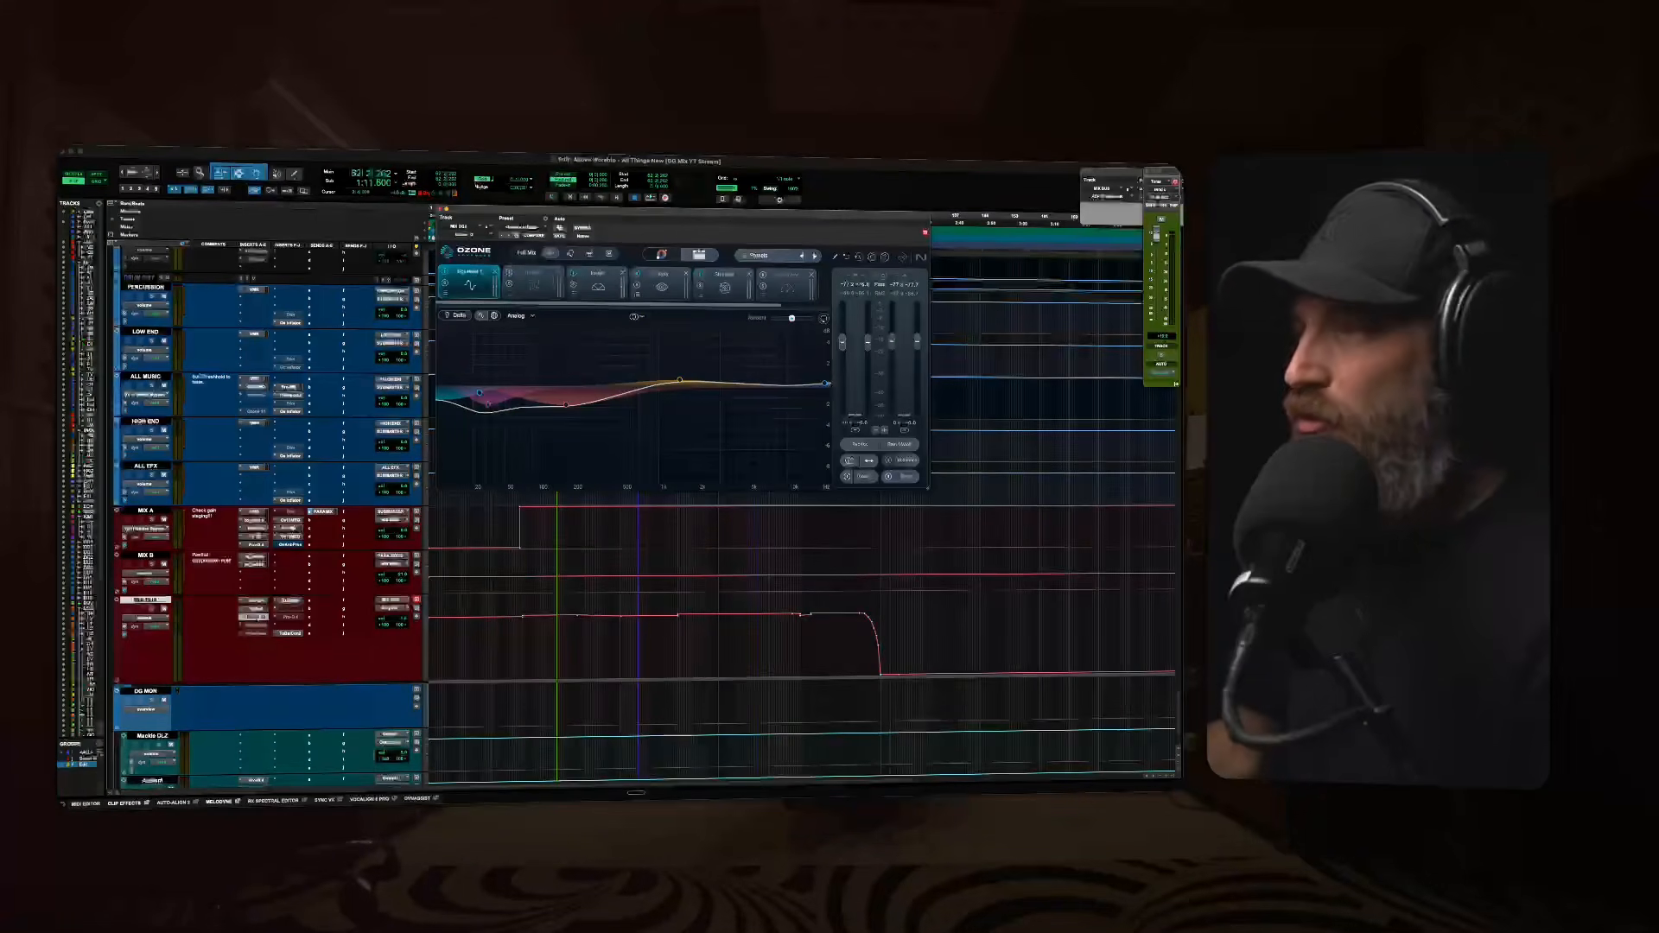
pyautogui.click(254, 617)
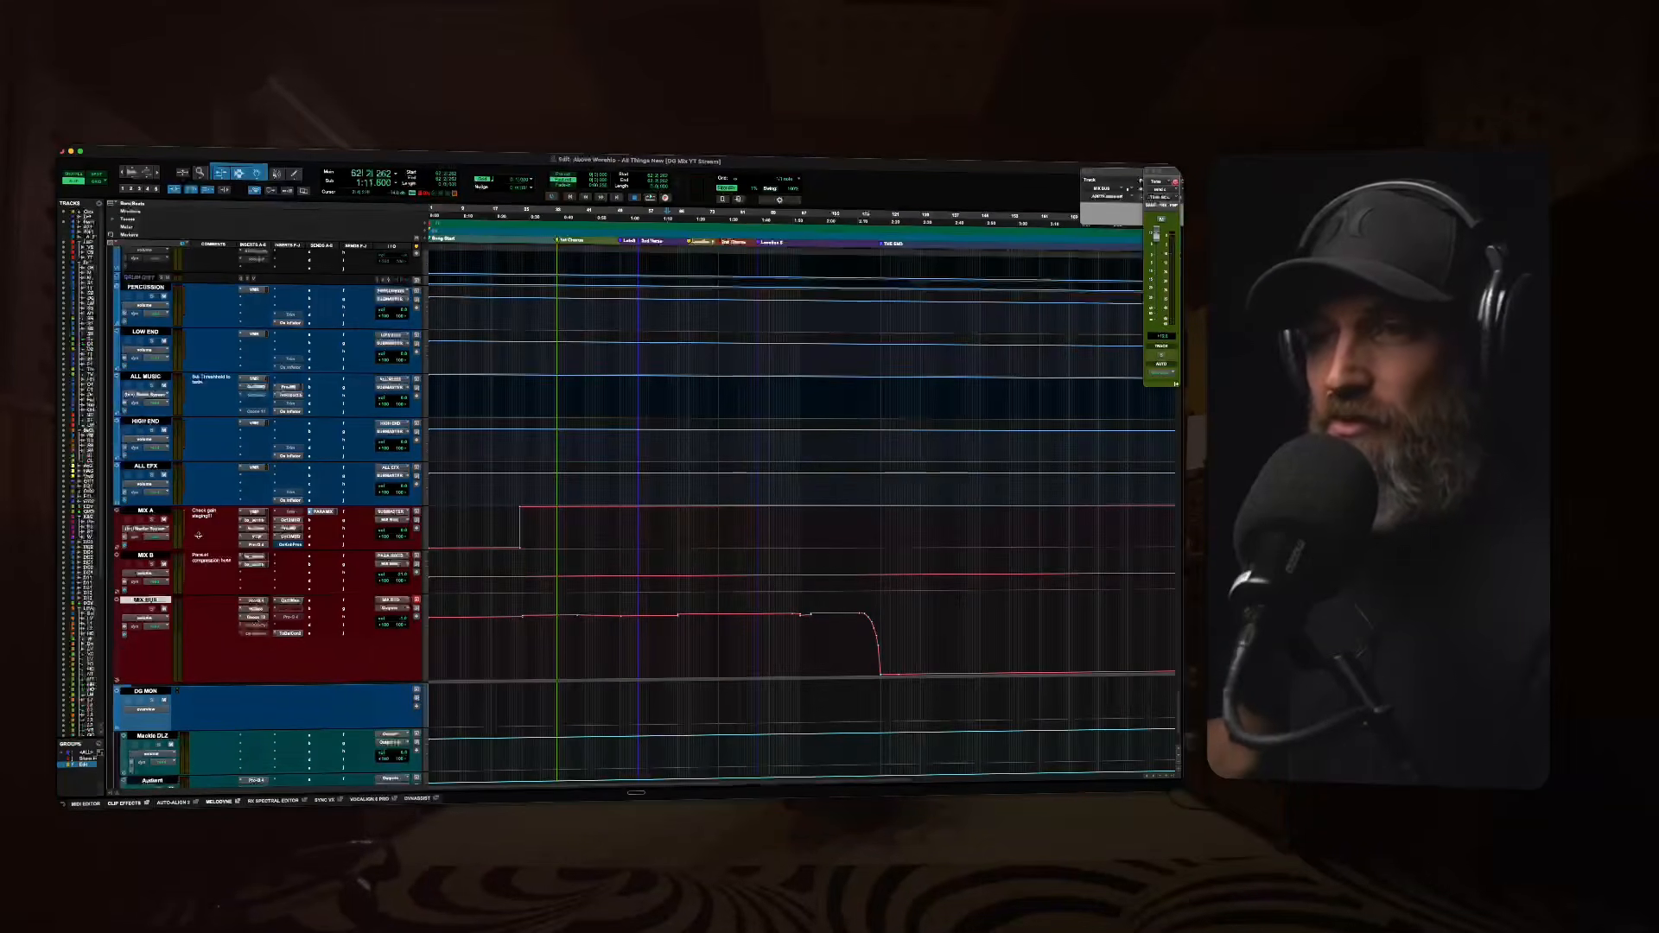
pyautogui.click(162, 514)
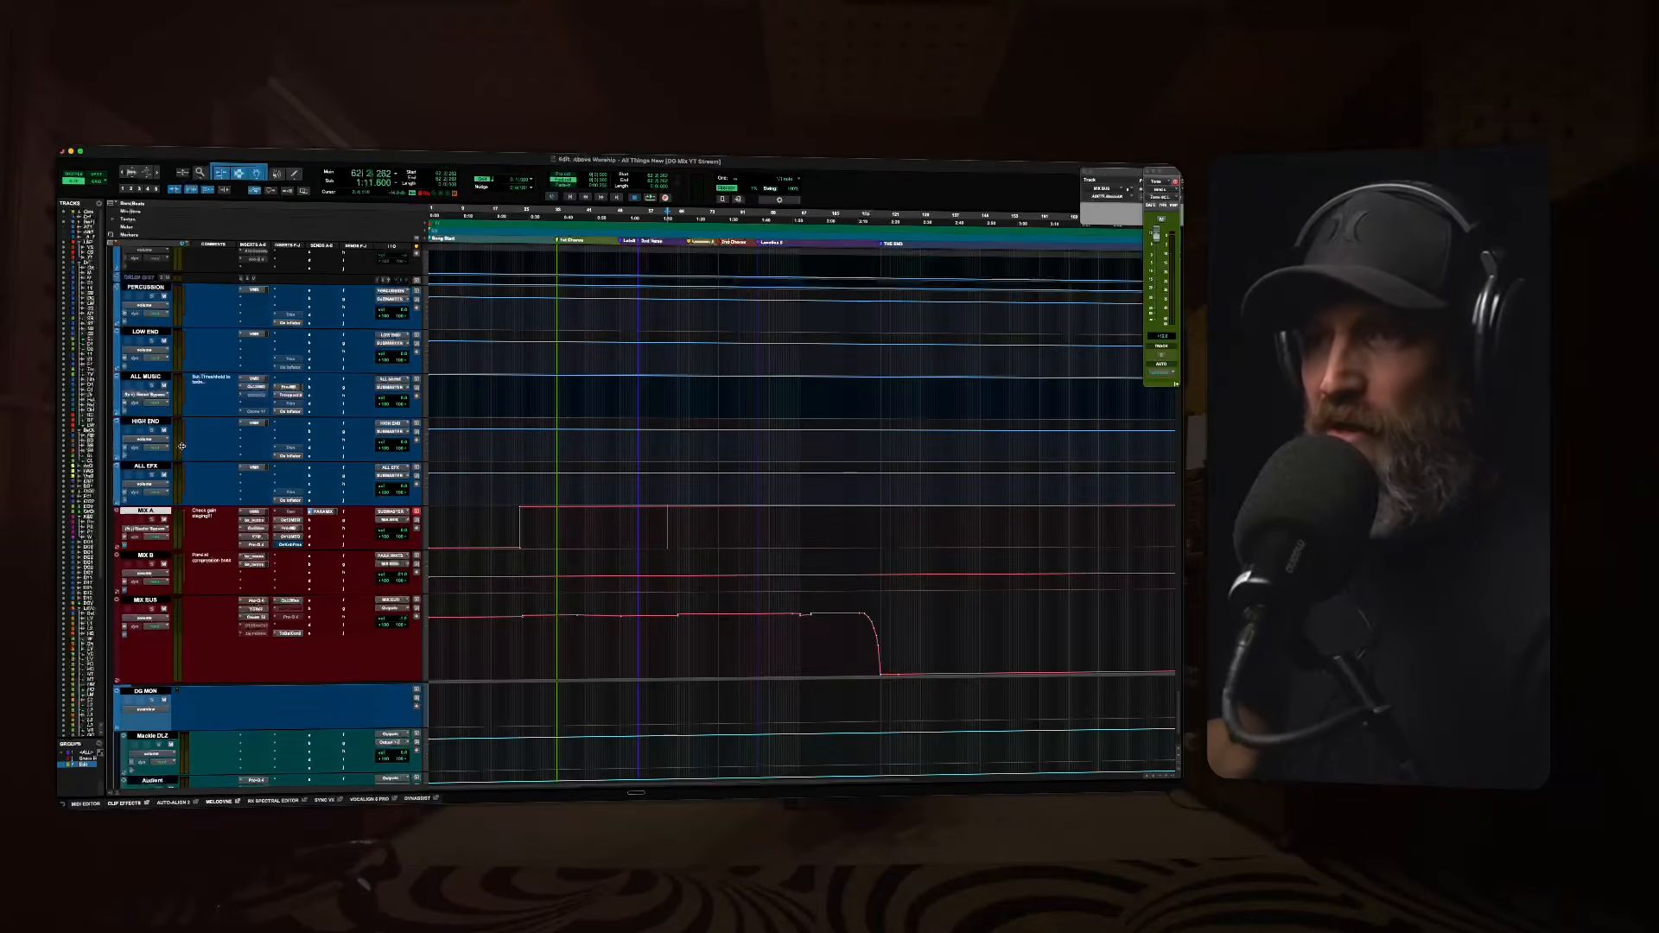
# Select the ALL VOCALS bus to trace the routing from the submix buses, and return to MIX A.
pyautogui.scroll(5, 676, 387)
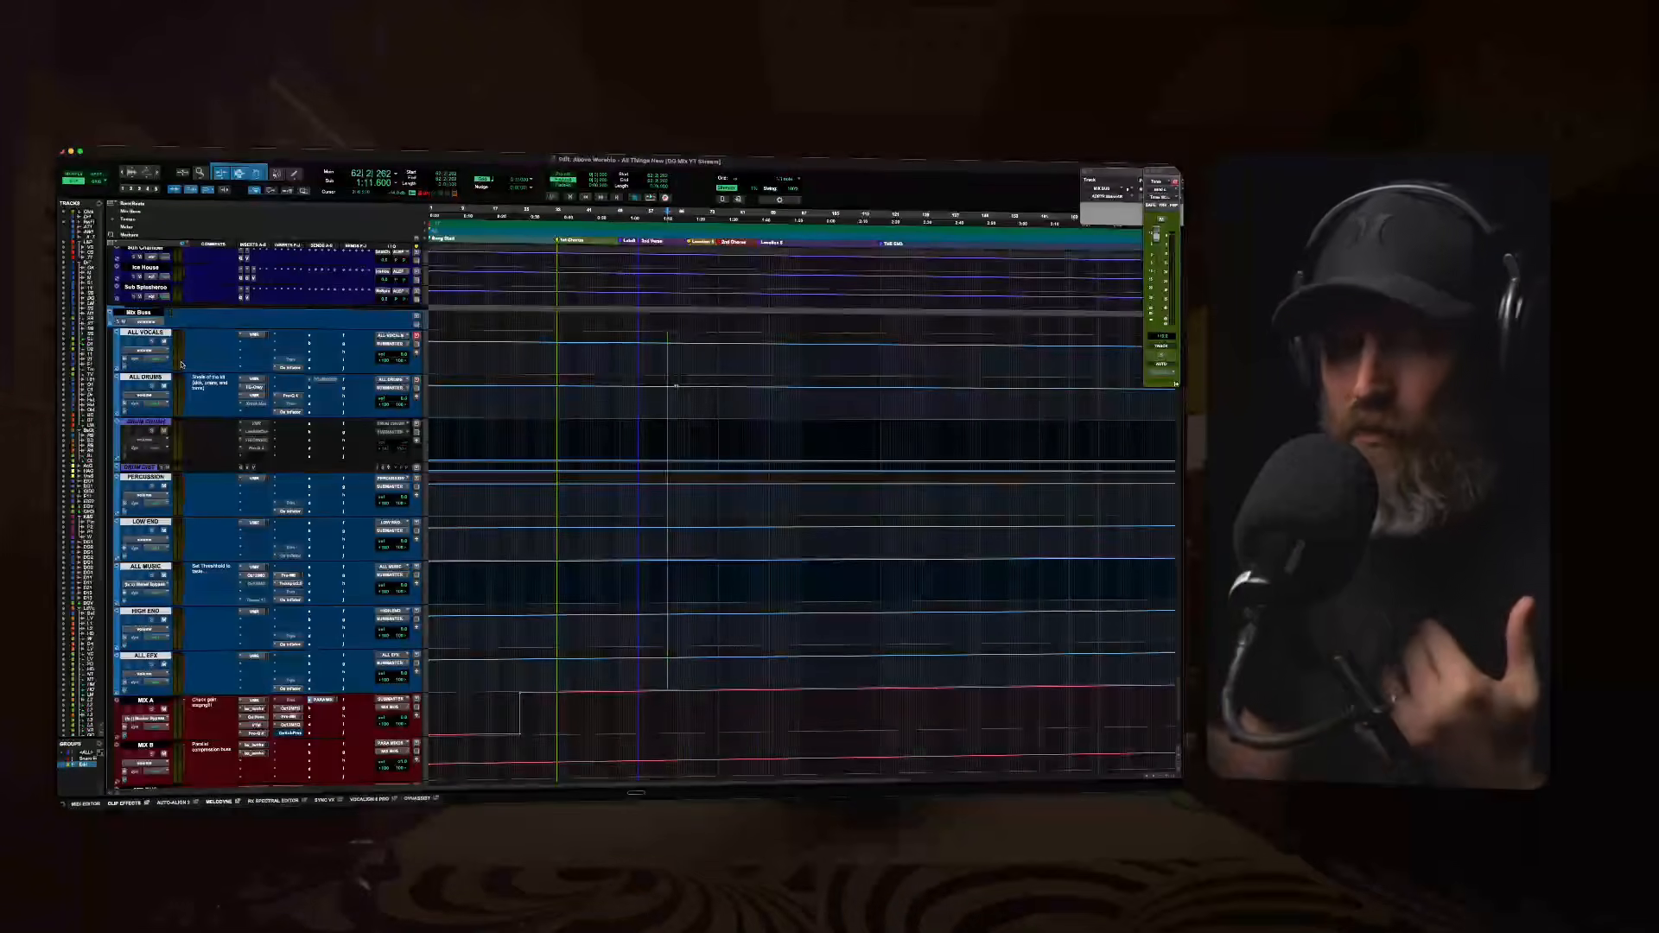
pyautogui.click(144, 336)
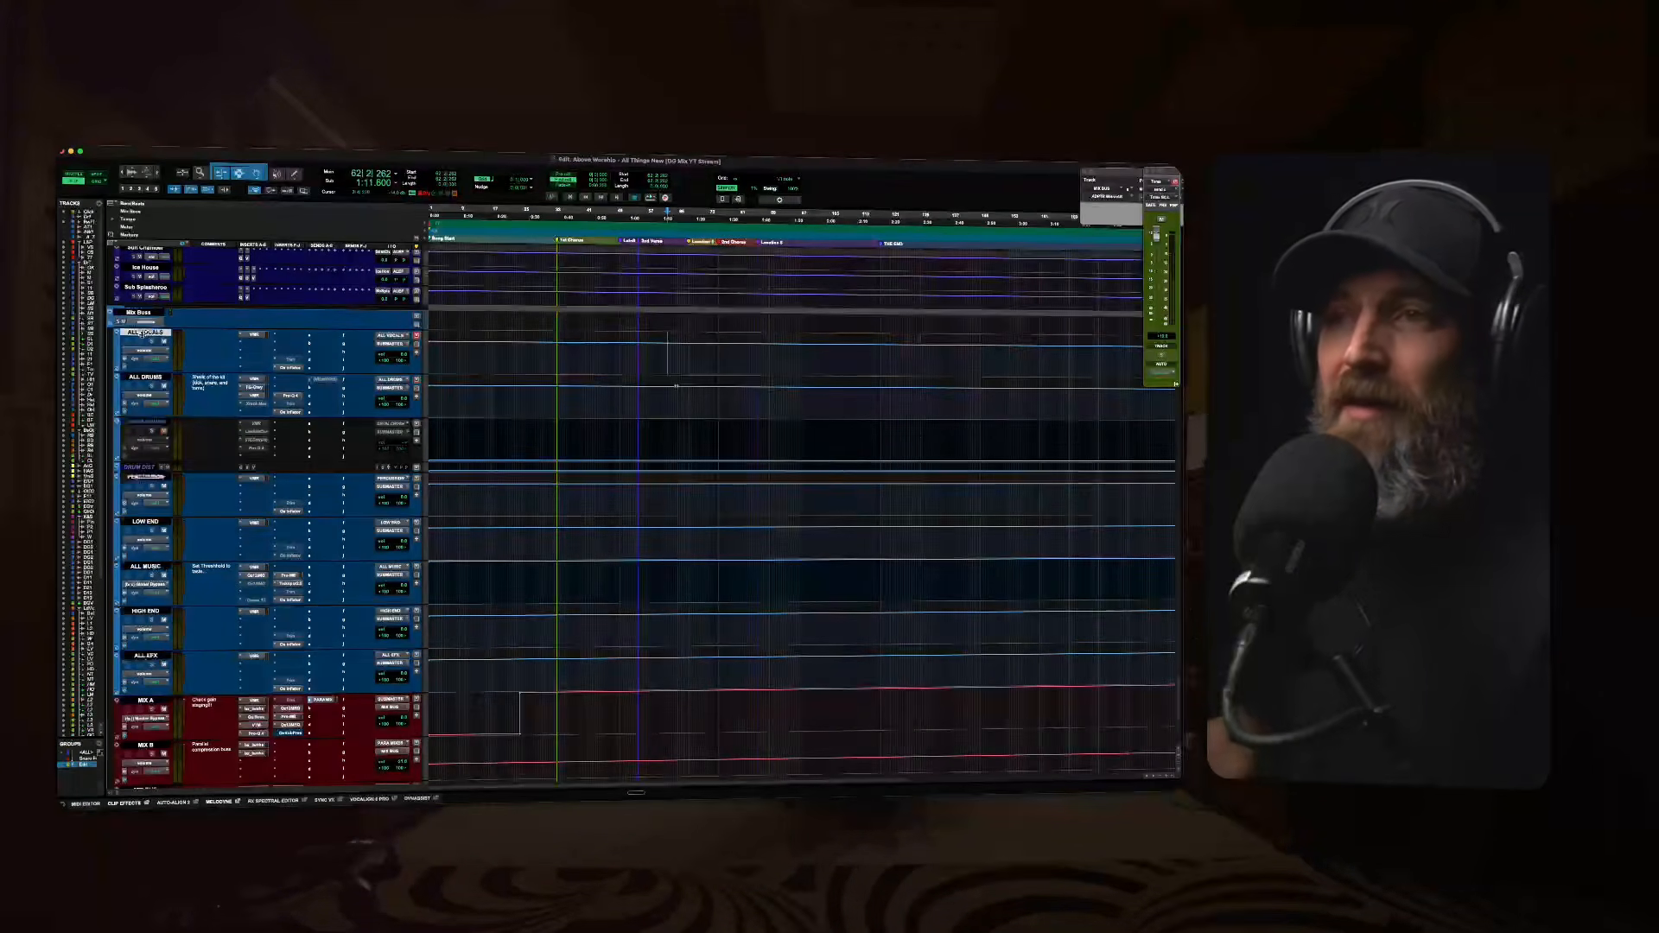
pyautogui.scroll(-5, 207, 509)
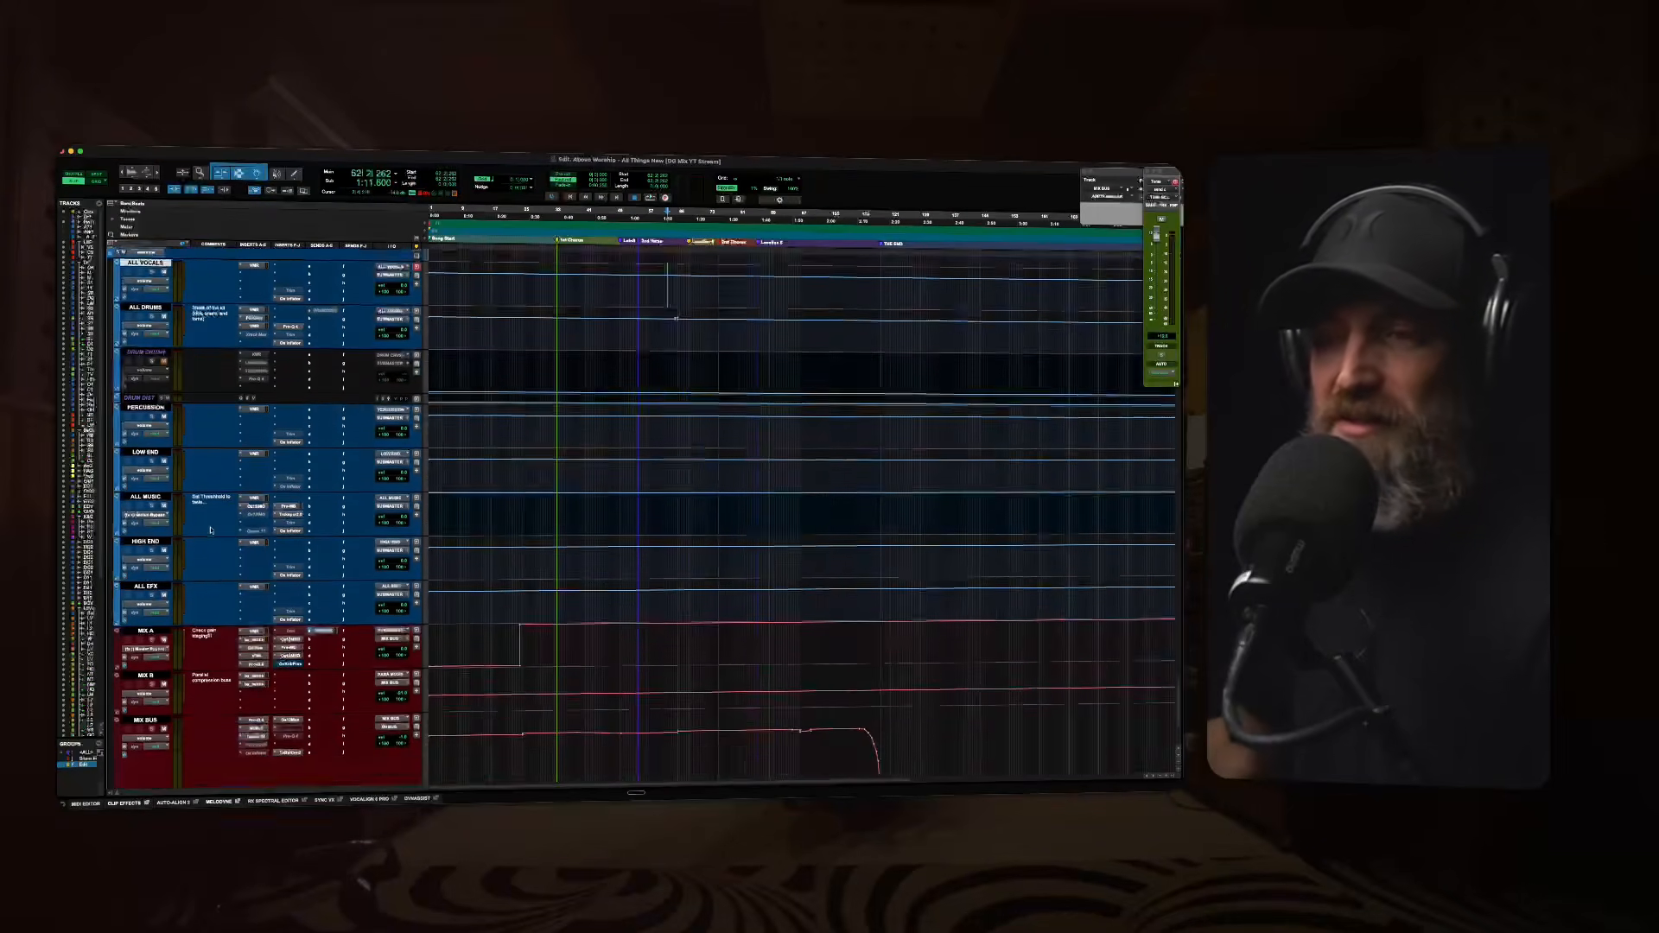
pyautogui.click(146, 524)
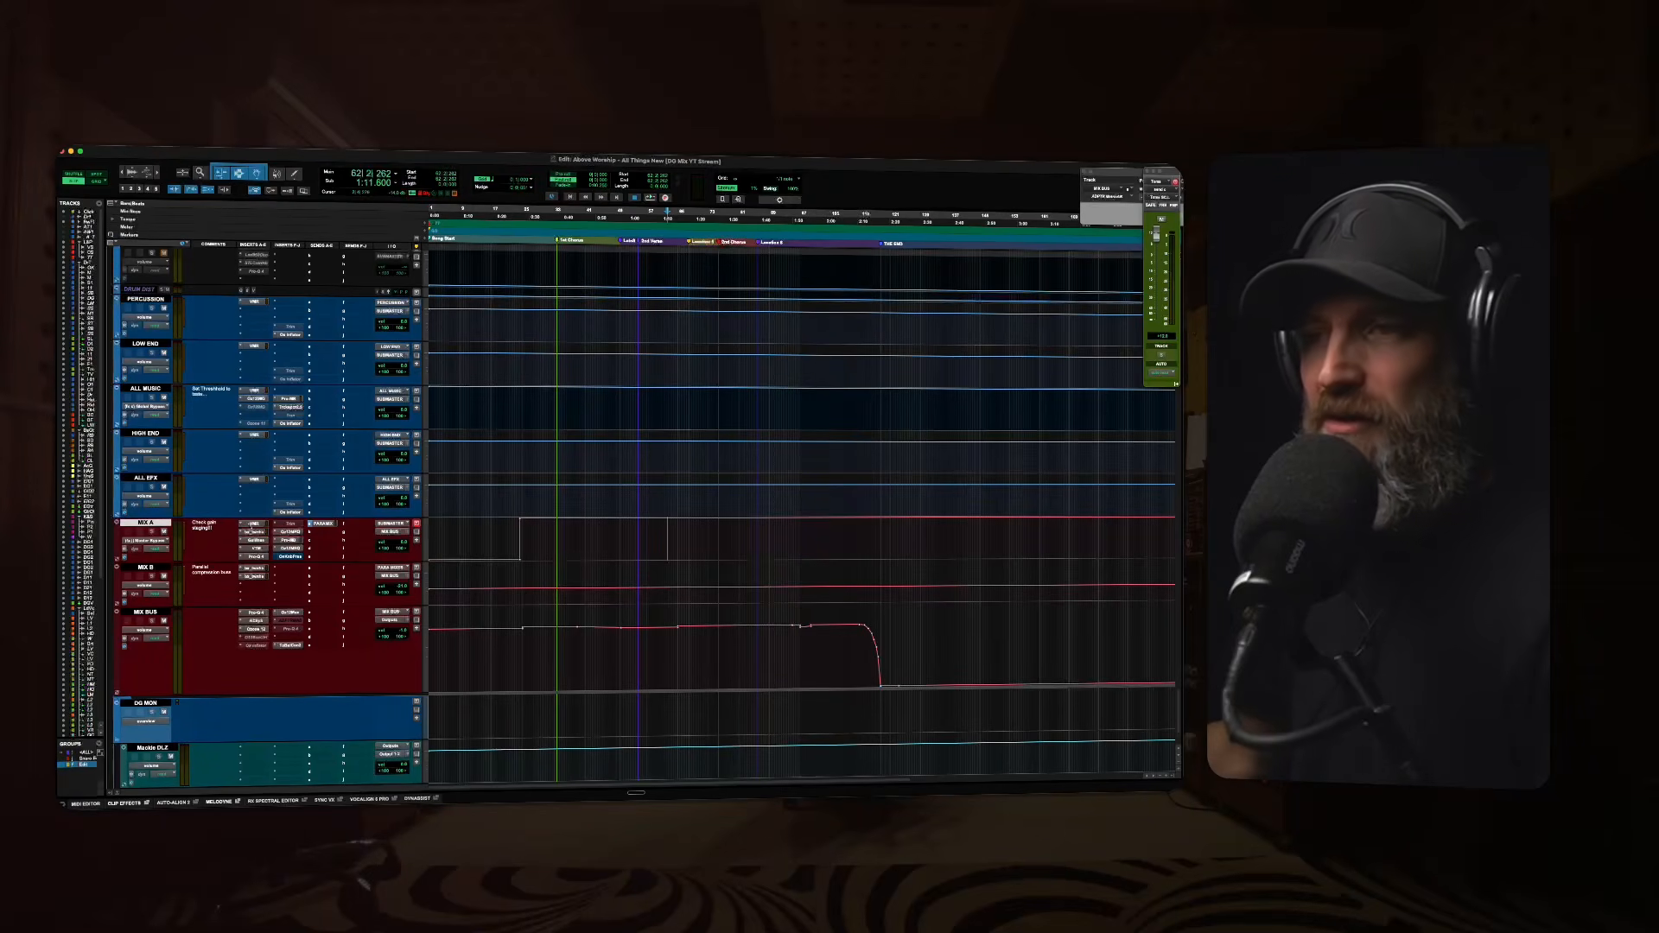
# View the Virtual Mix Rack on MIX A, open its bx_townhouse compressor, and play a short passage to check its metering.
pyautogui.click(253, 524)
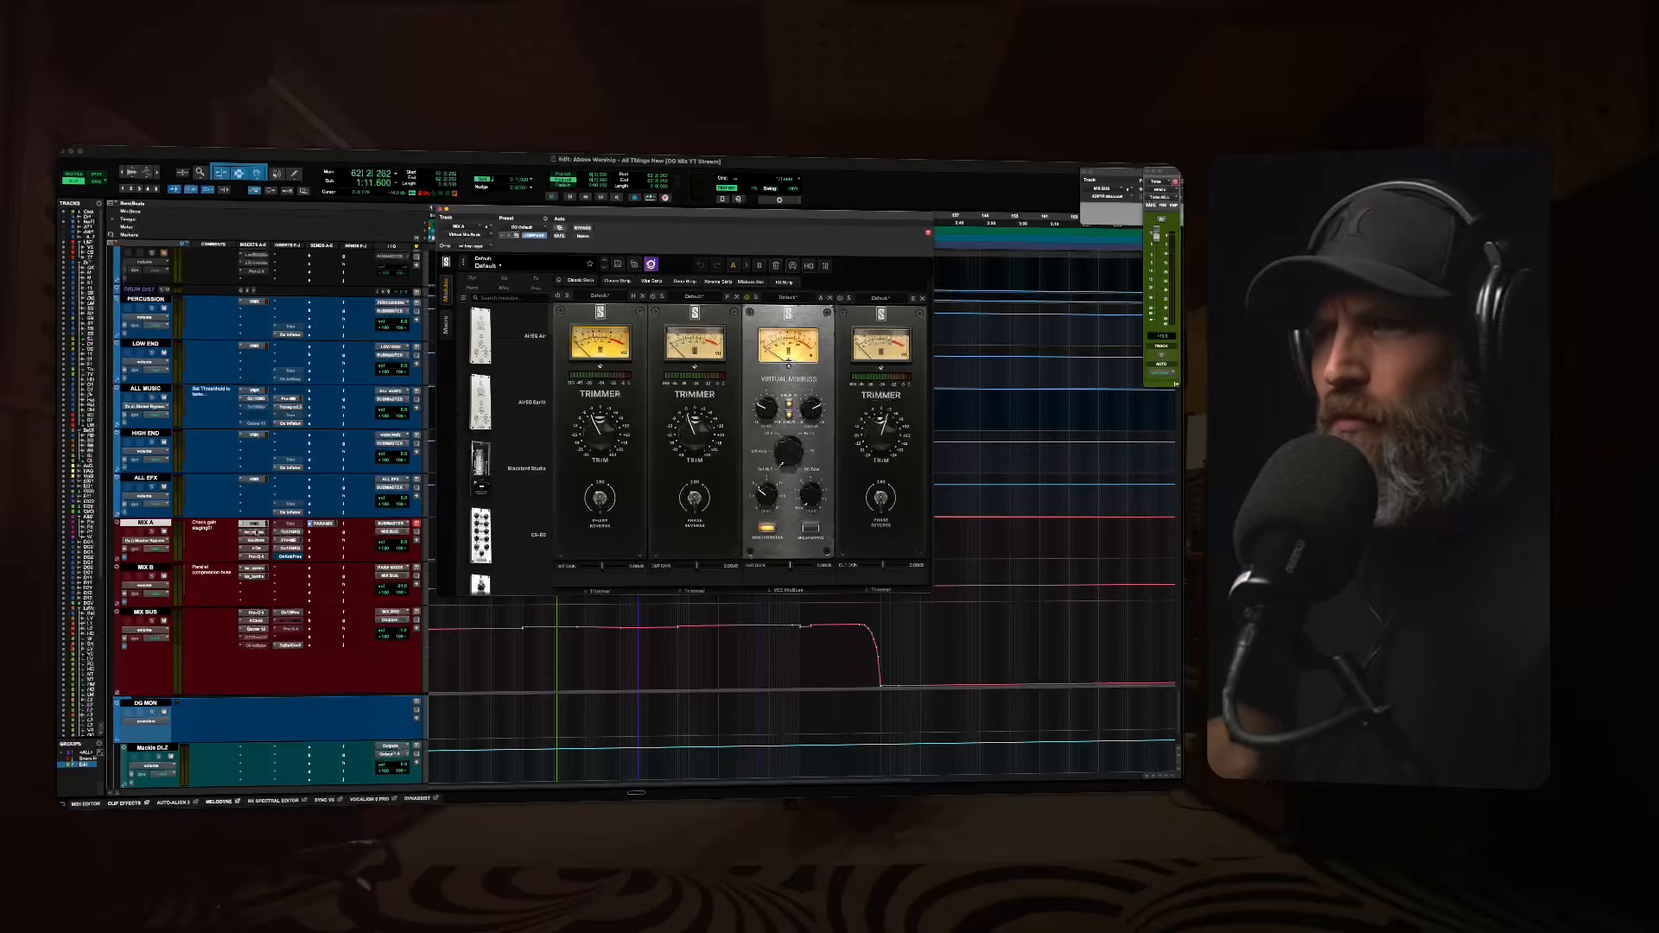
pyautogui.click(255, 532)
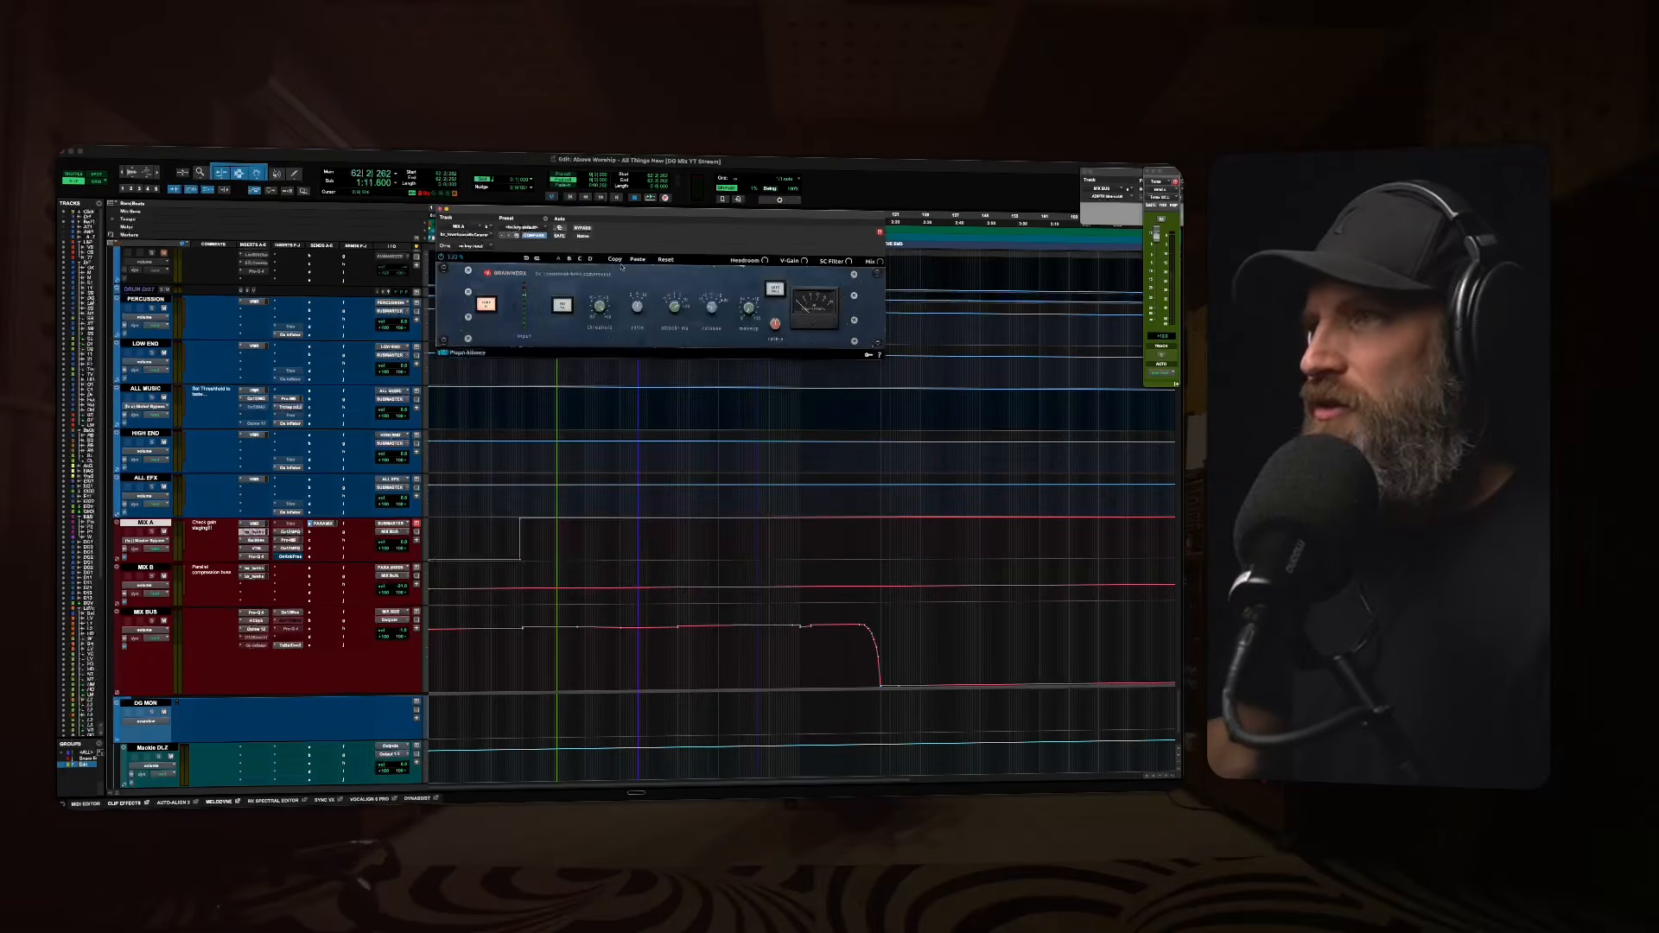
pyautogui.moveTo(624, 225); pyautogui.dragTo(594, 233)
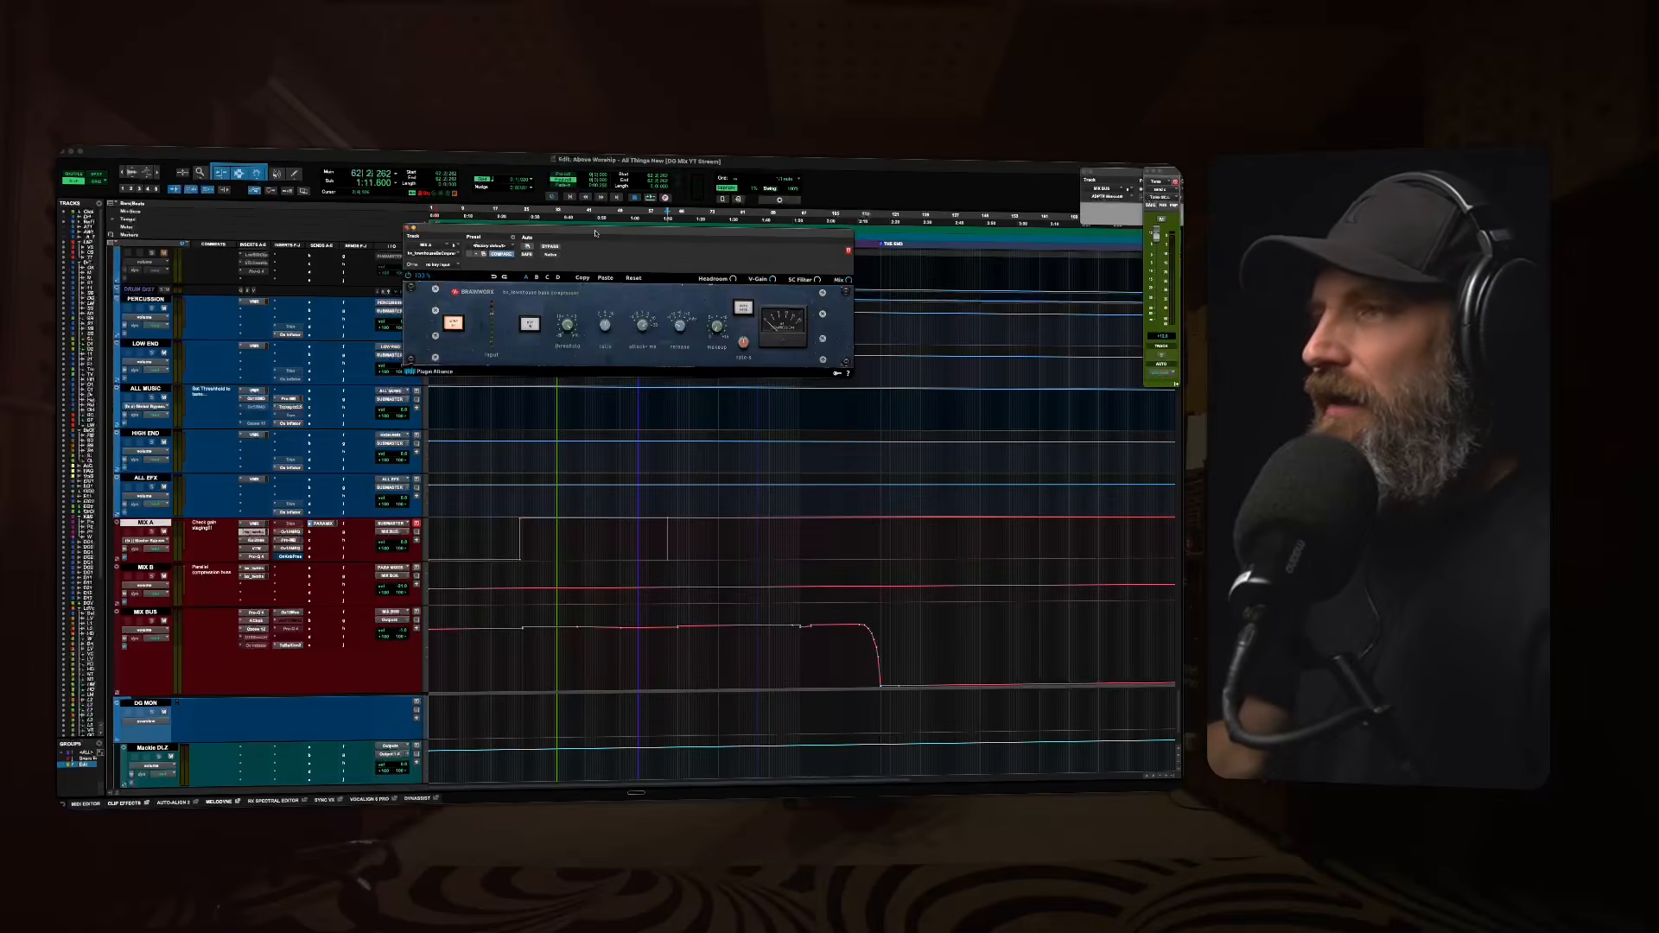
pyautogui.press('space')
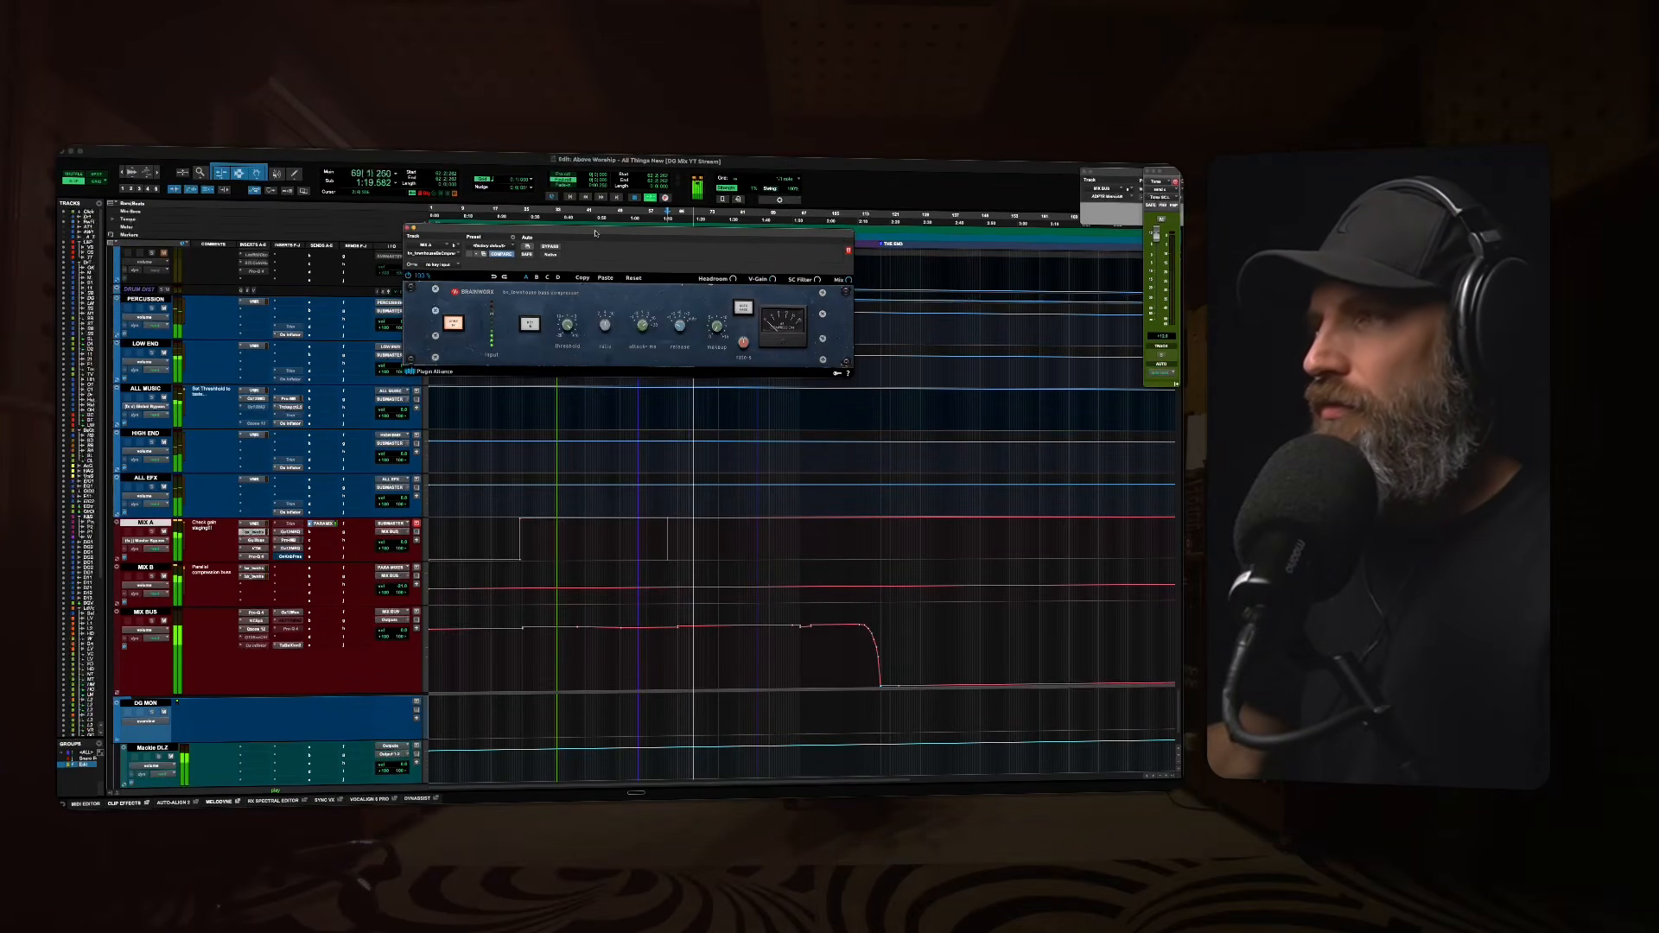
pyautogui.press('space')
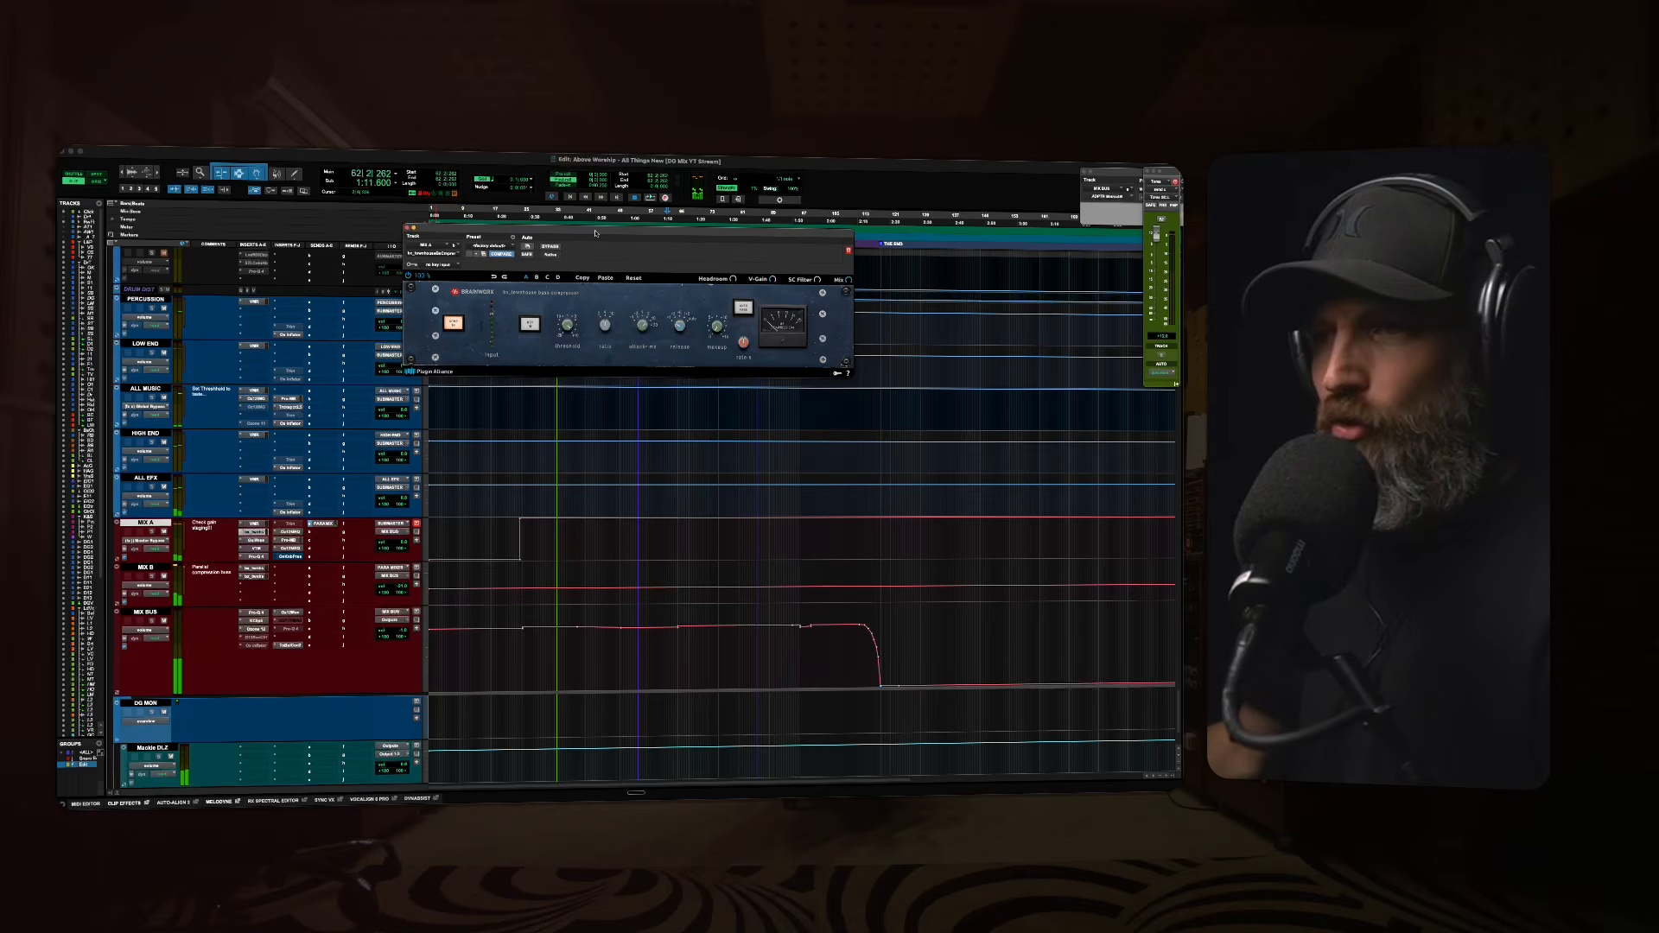
# Play a short passage with MIX A's Virtual Mix Rack open to check its VU meters, and close the plugin.
pyautogui.click(253, 524)
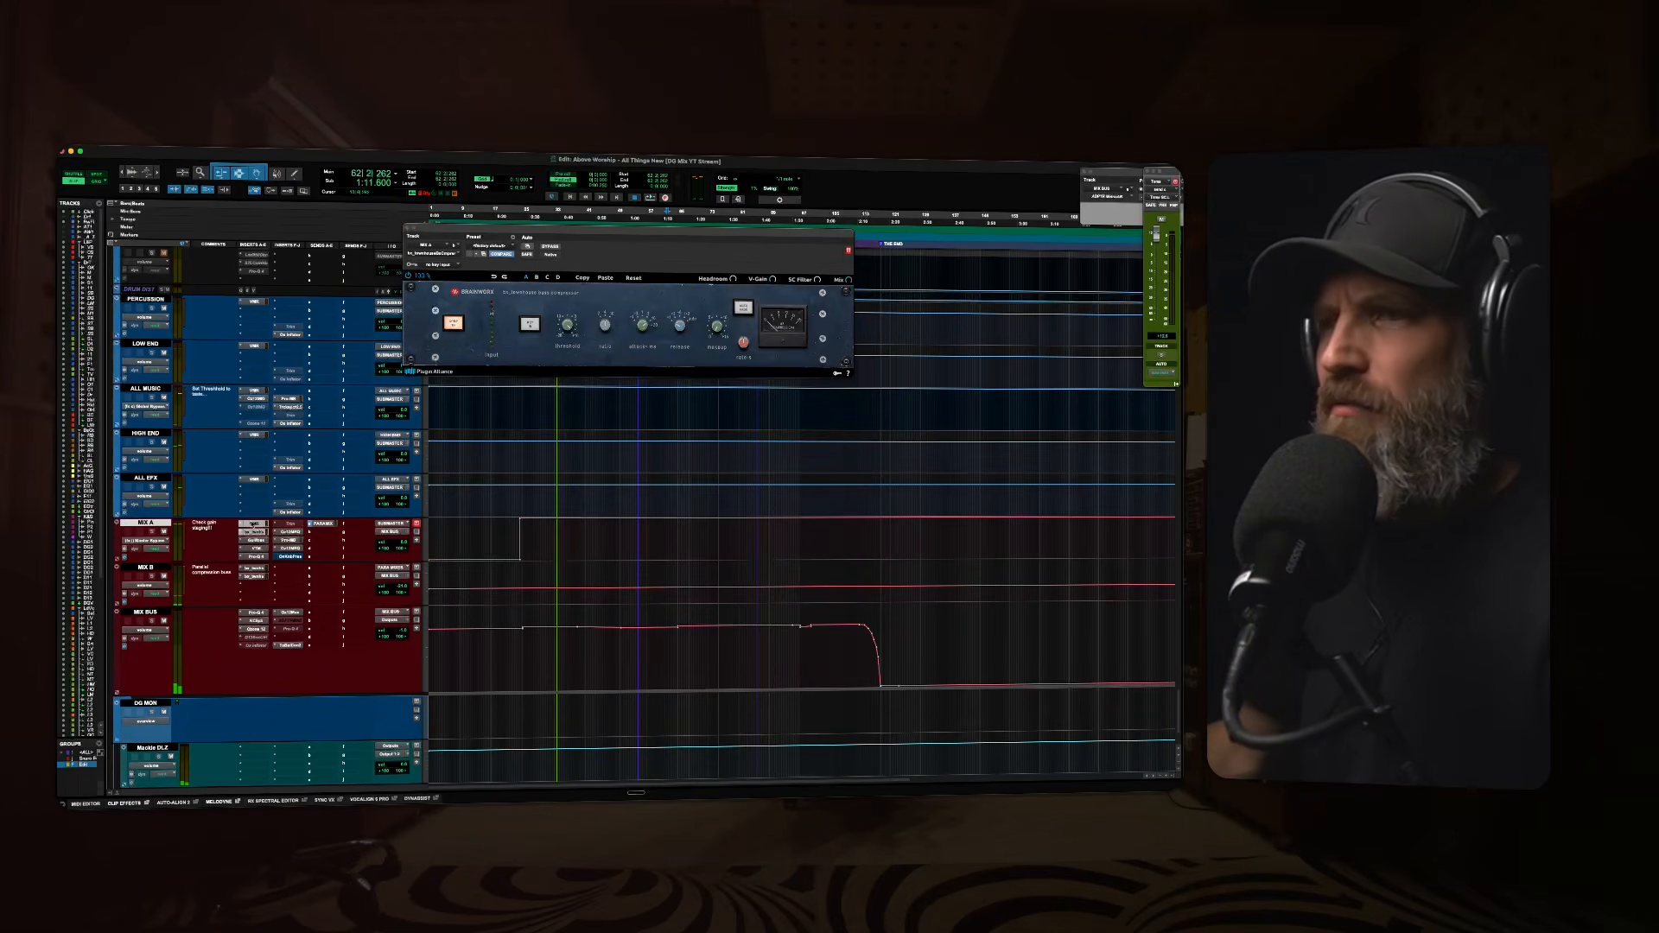
pyautogui.press('space')
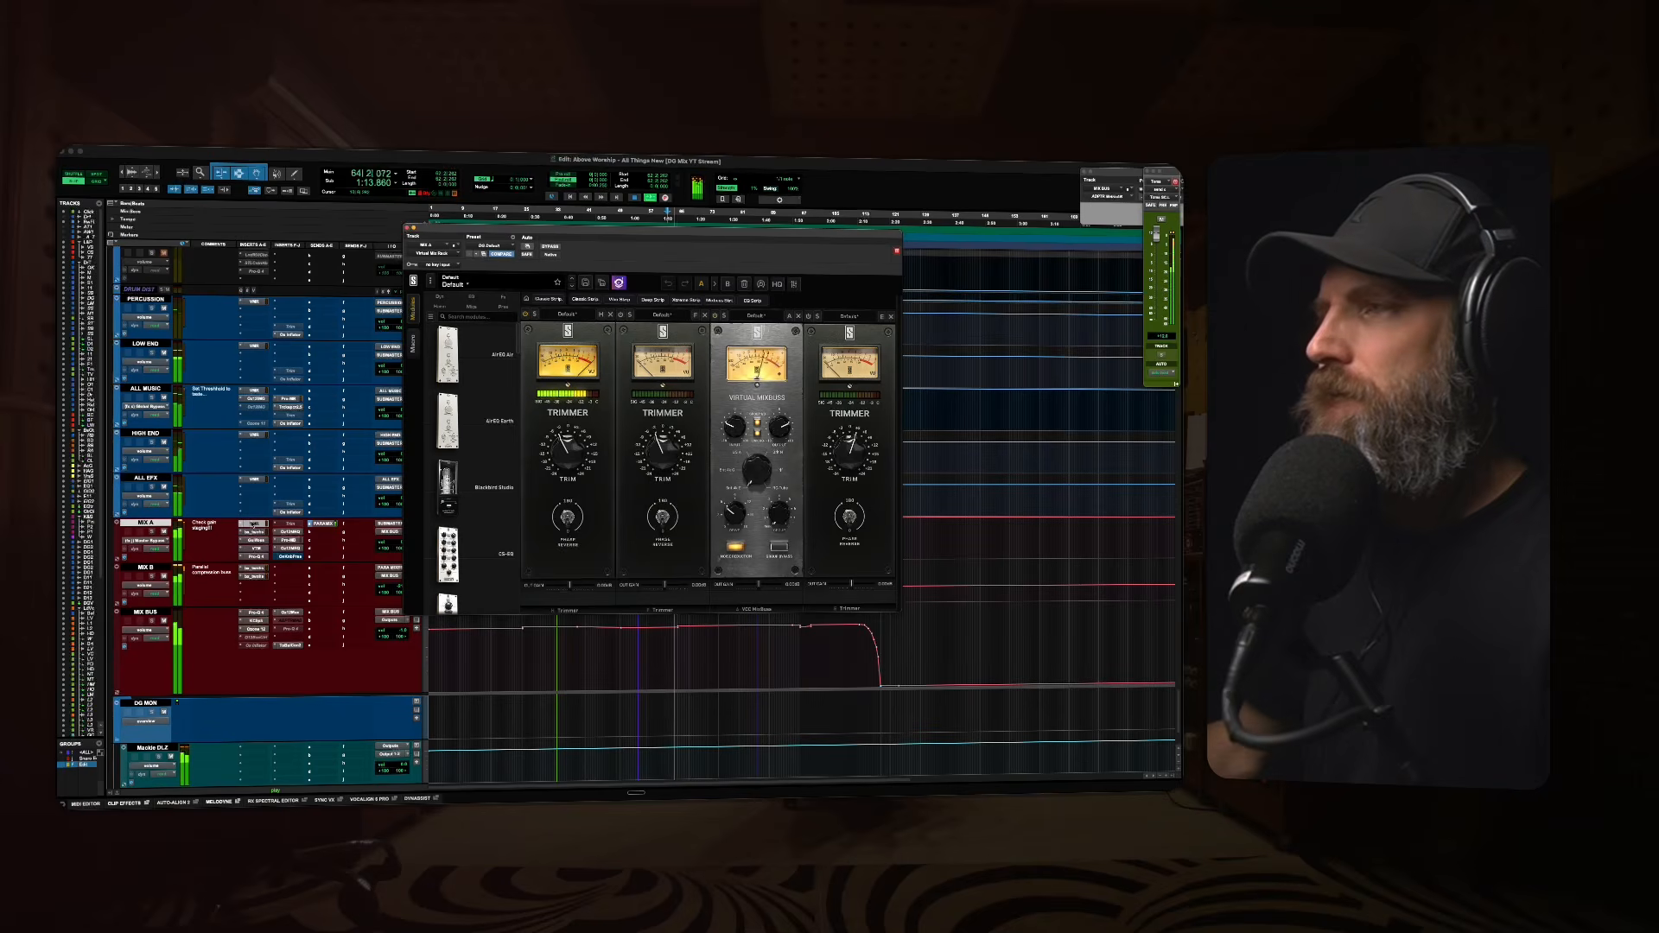
pyautogui.moveTo(729, 432)
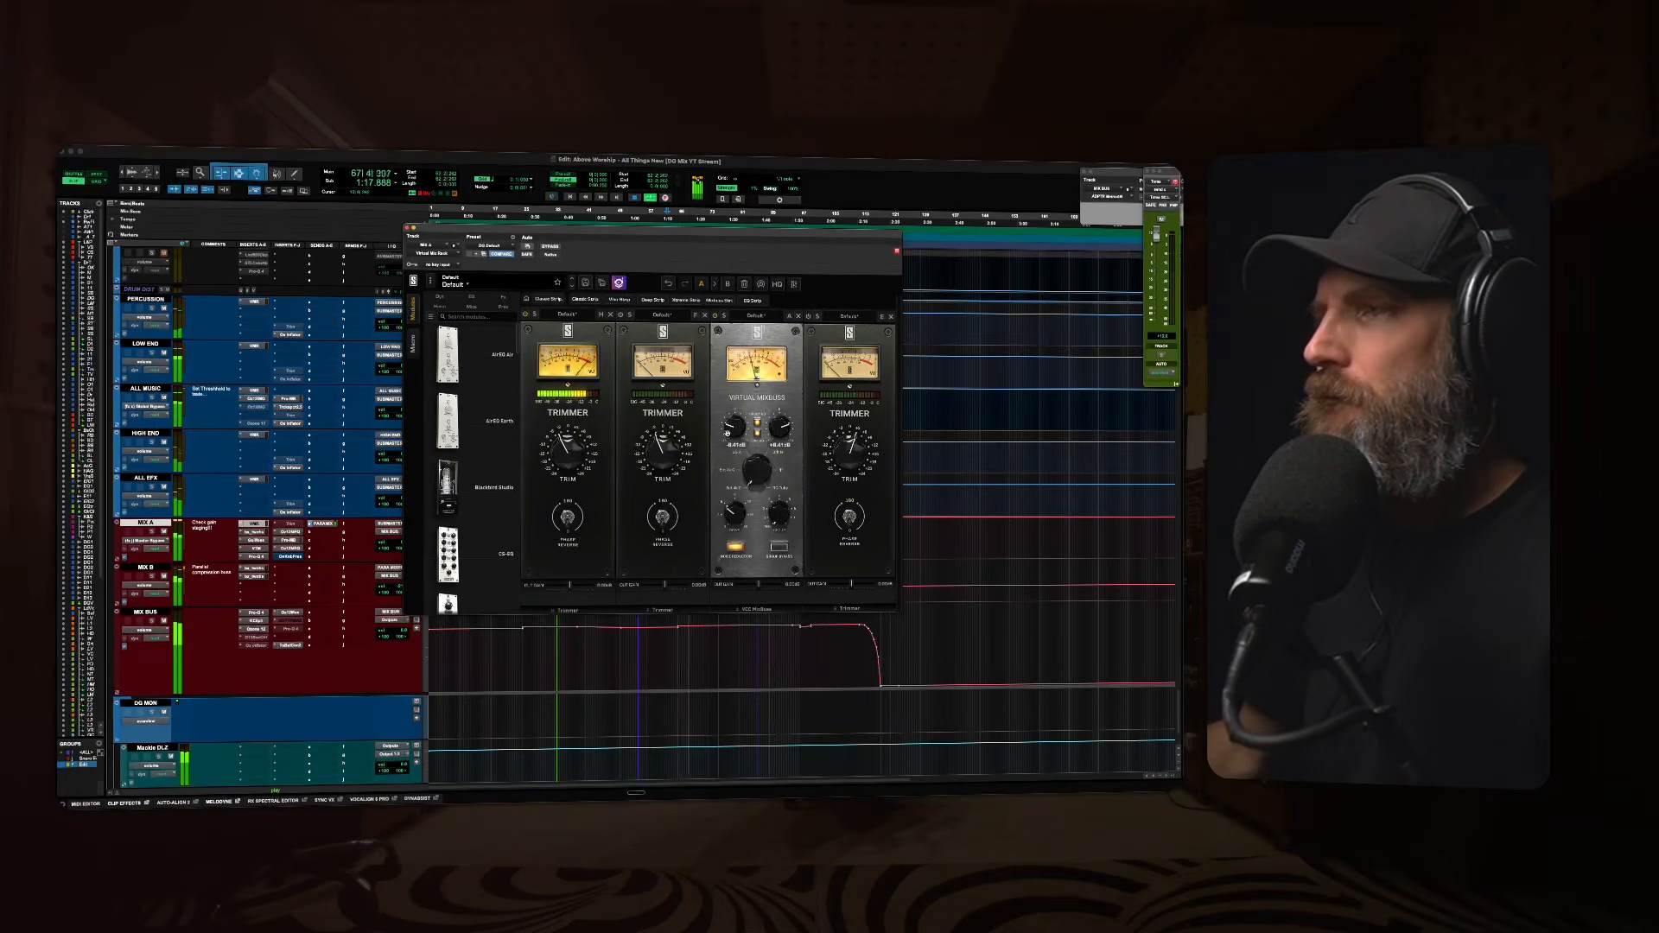
pyautogui.press('space')
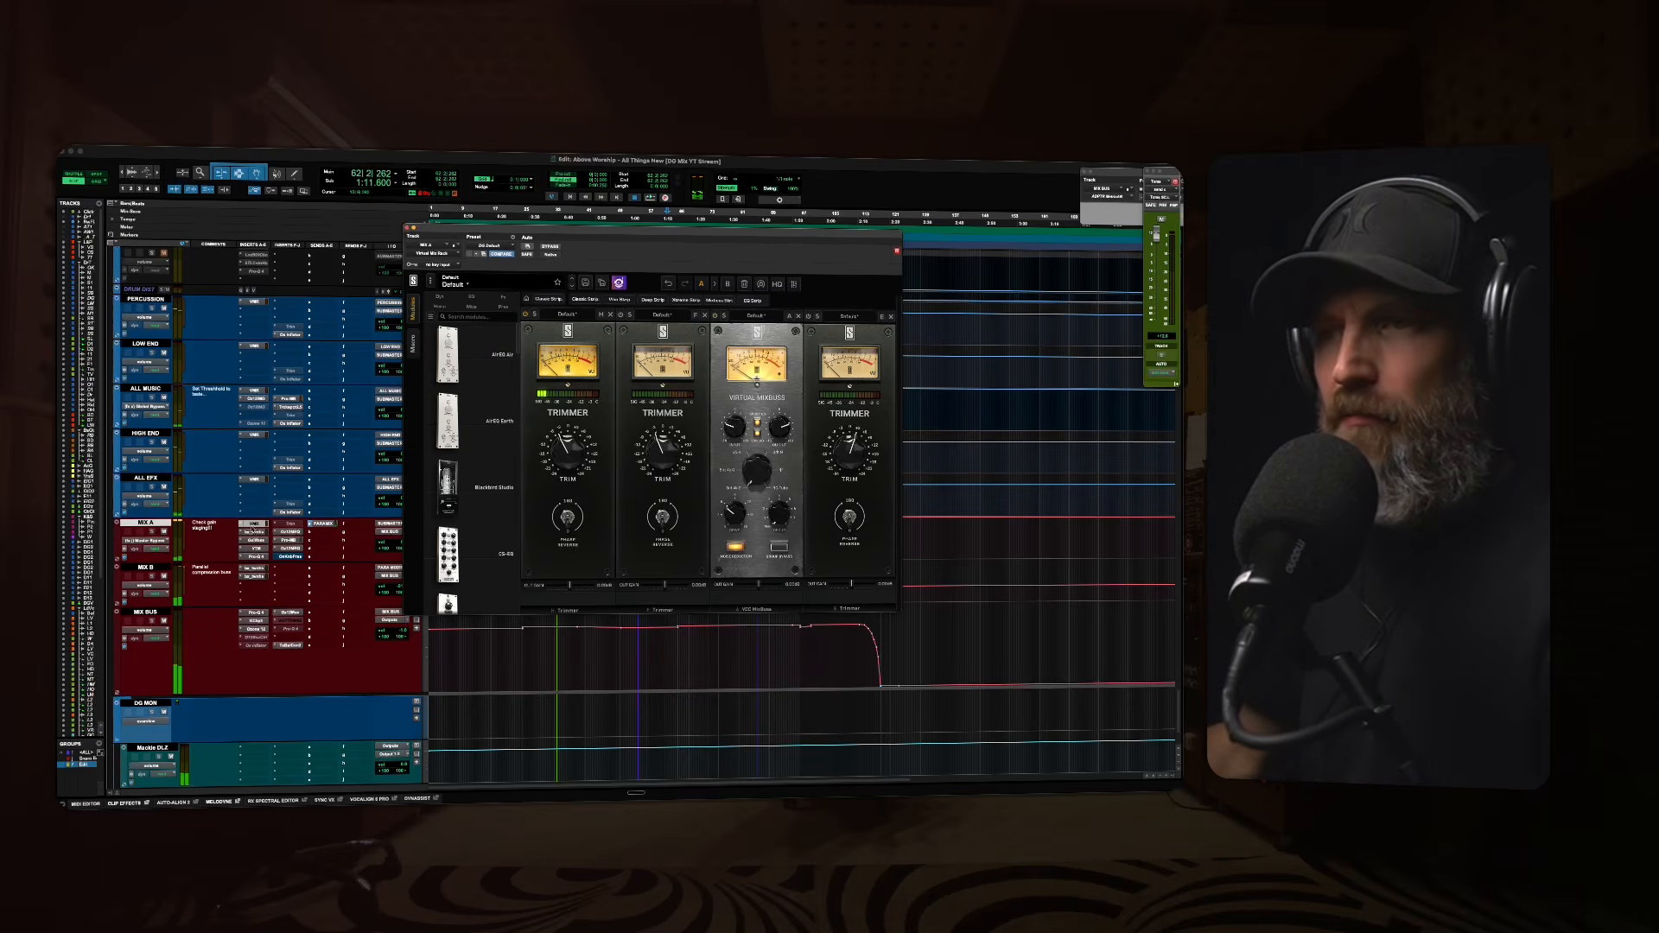
pyautogui.click(253, 525)
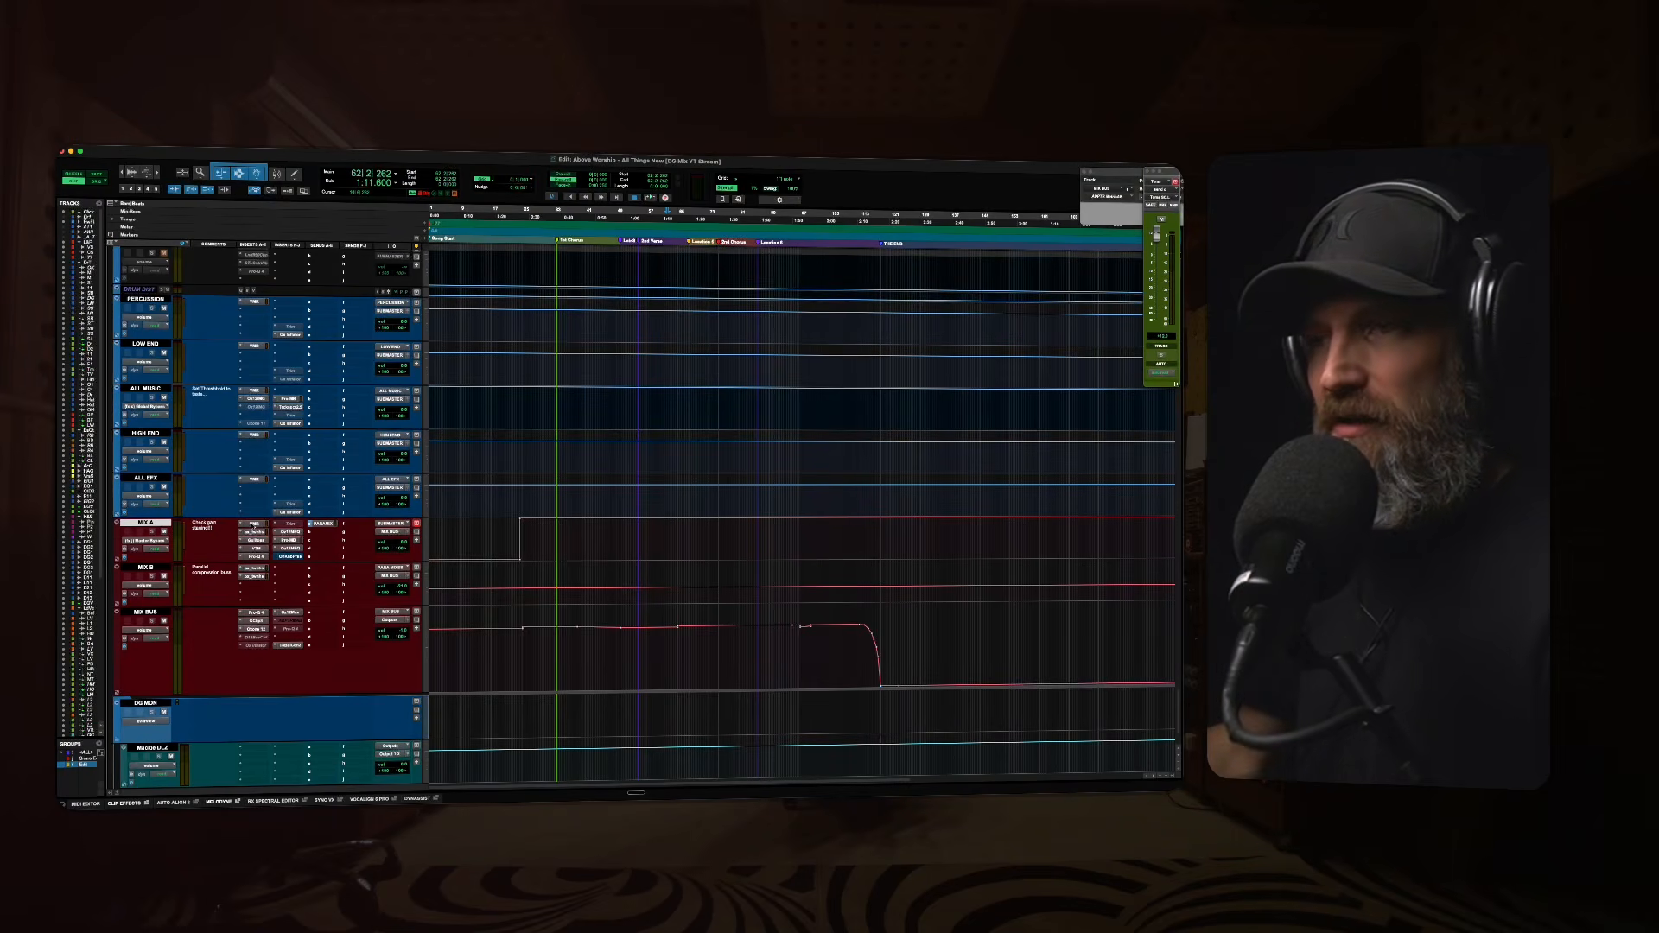
# View the bx_townhouse compressor and the Gullfoss insert on MIX A, and close the plugin window.
pyautogui.click(256, 533)
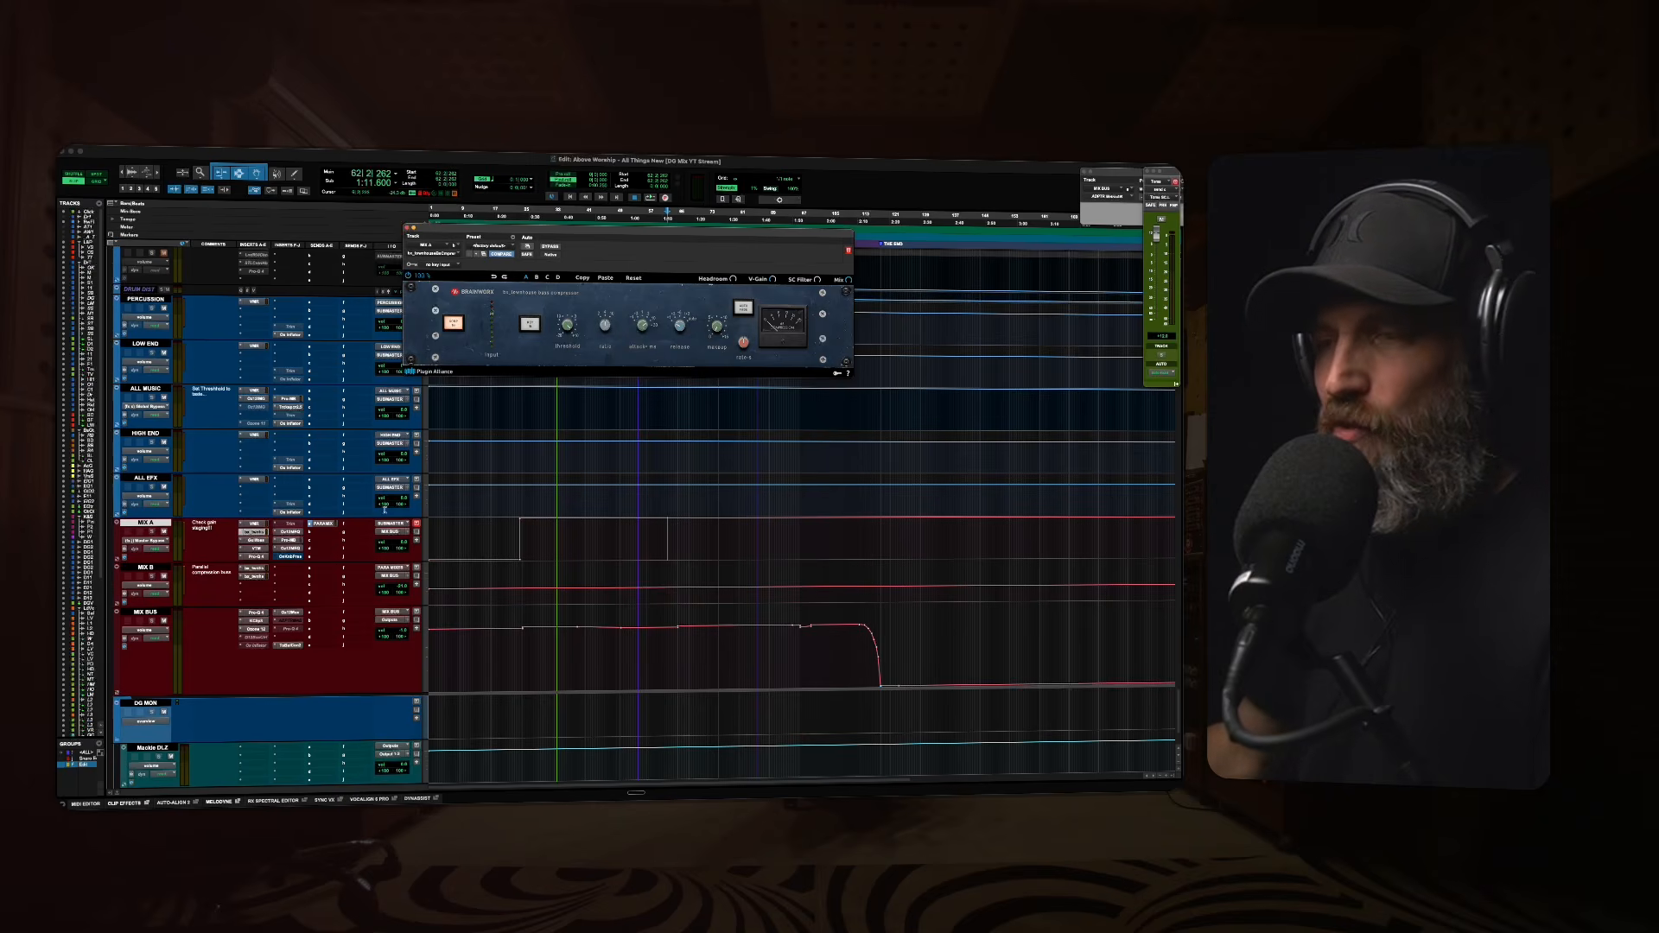
pyautogui.click(257, 541)
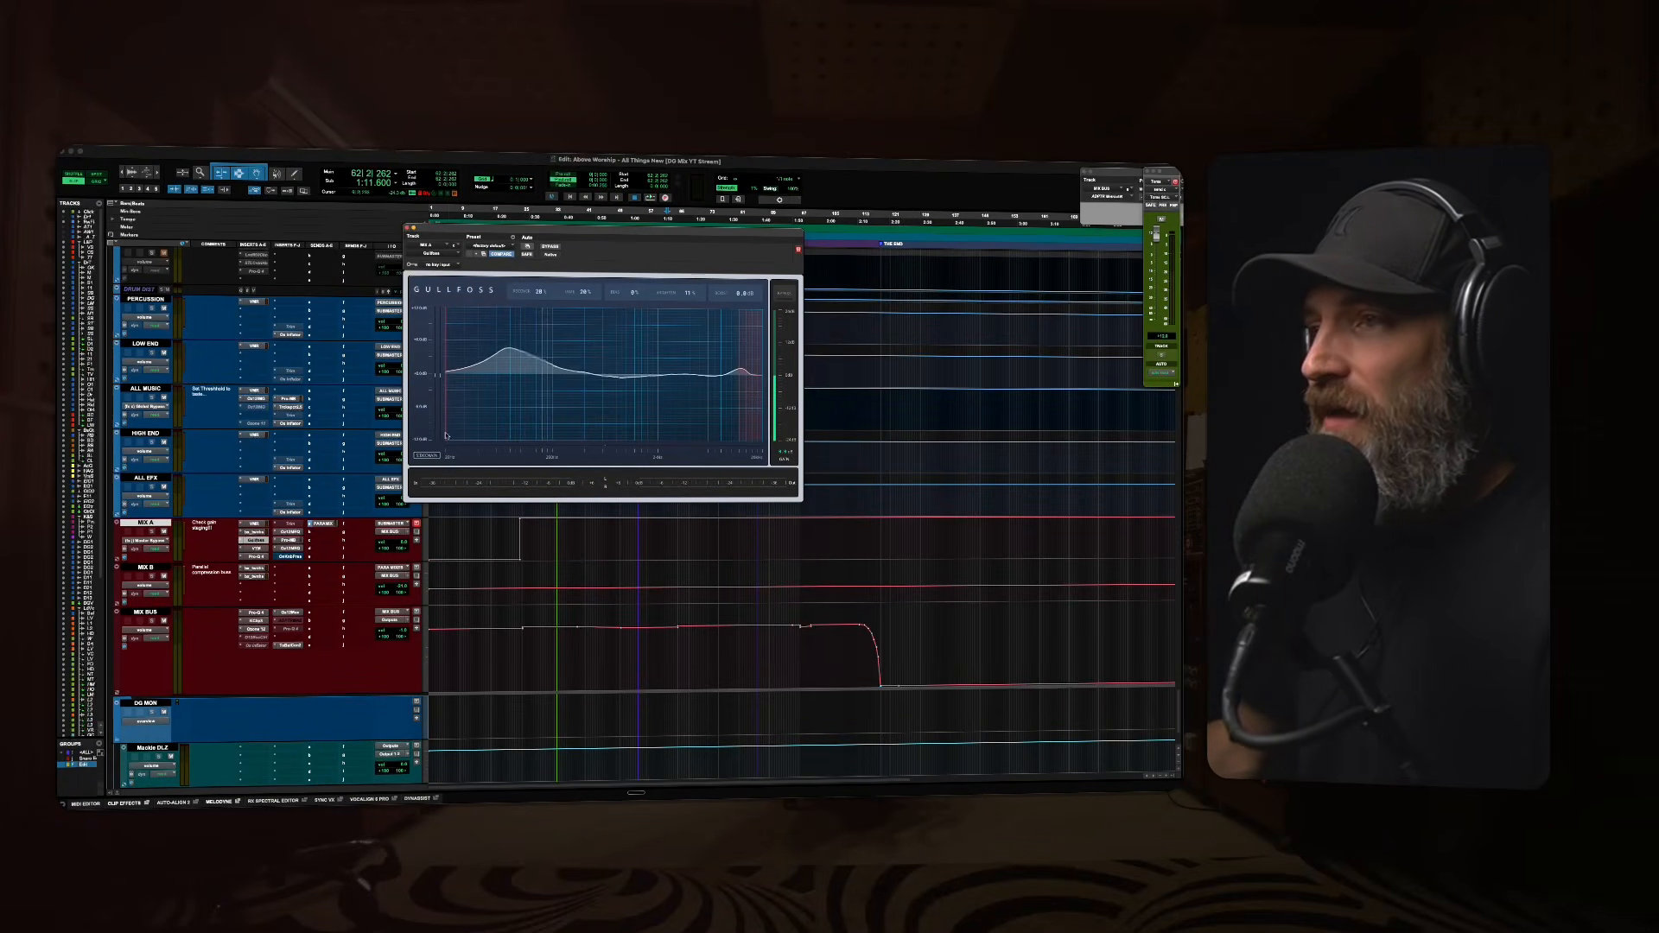
pyautogui.moveTo(572, 232); pyautogui.dragTo(633, 213)
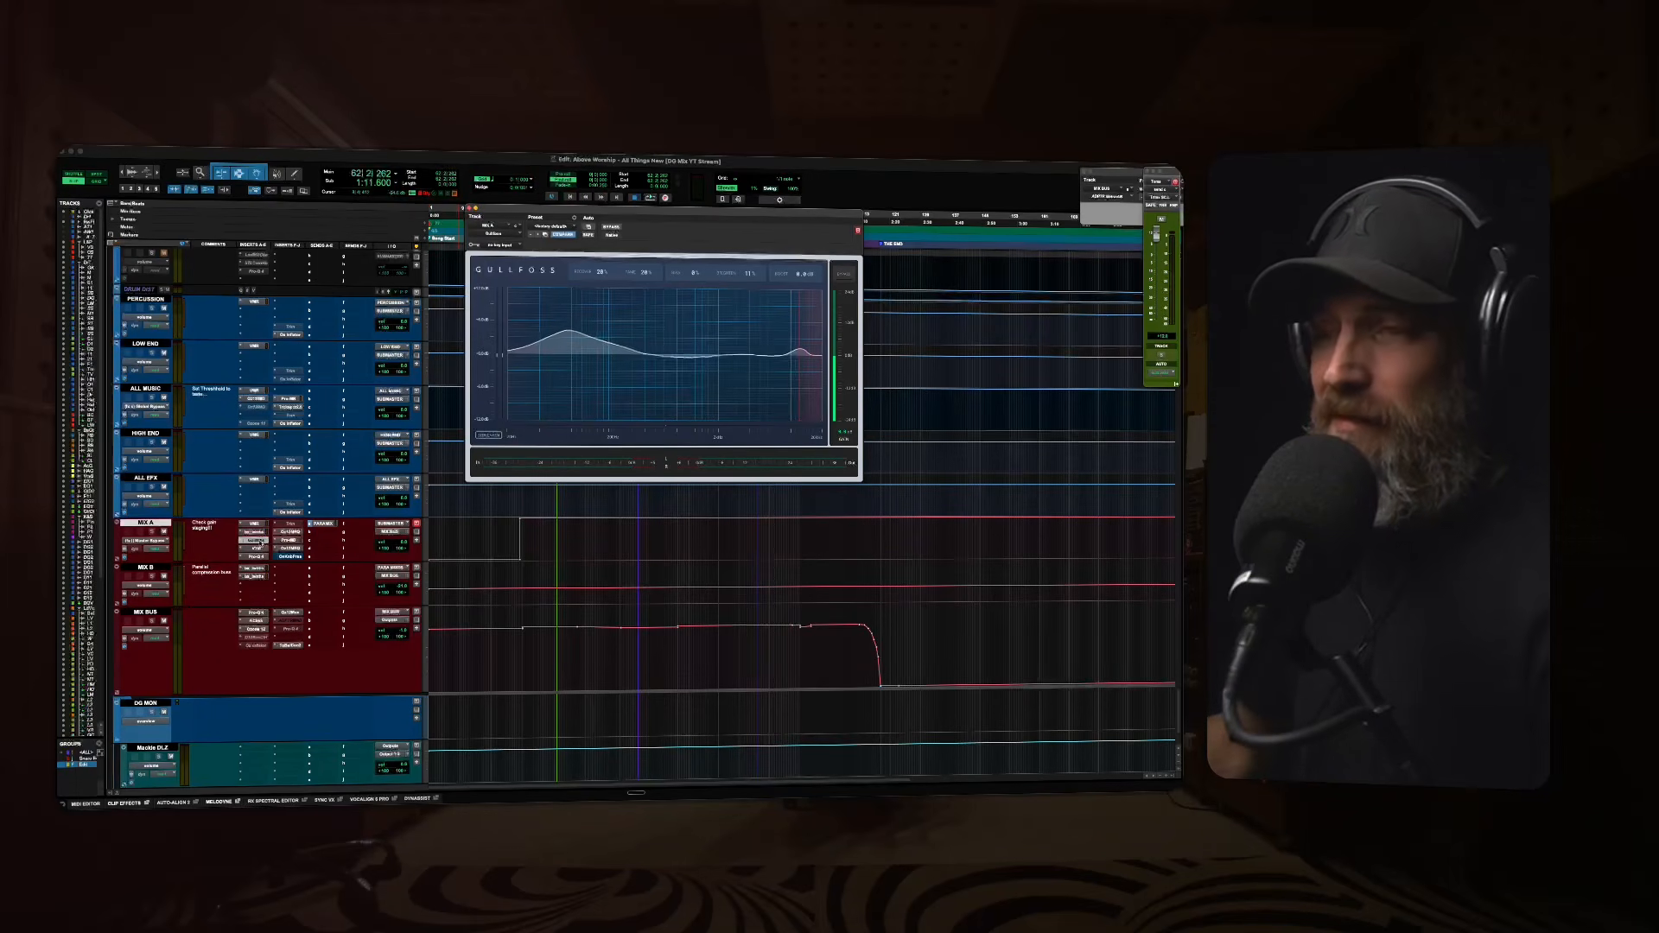
pyautogui.click(257, 541)
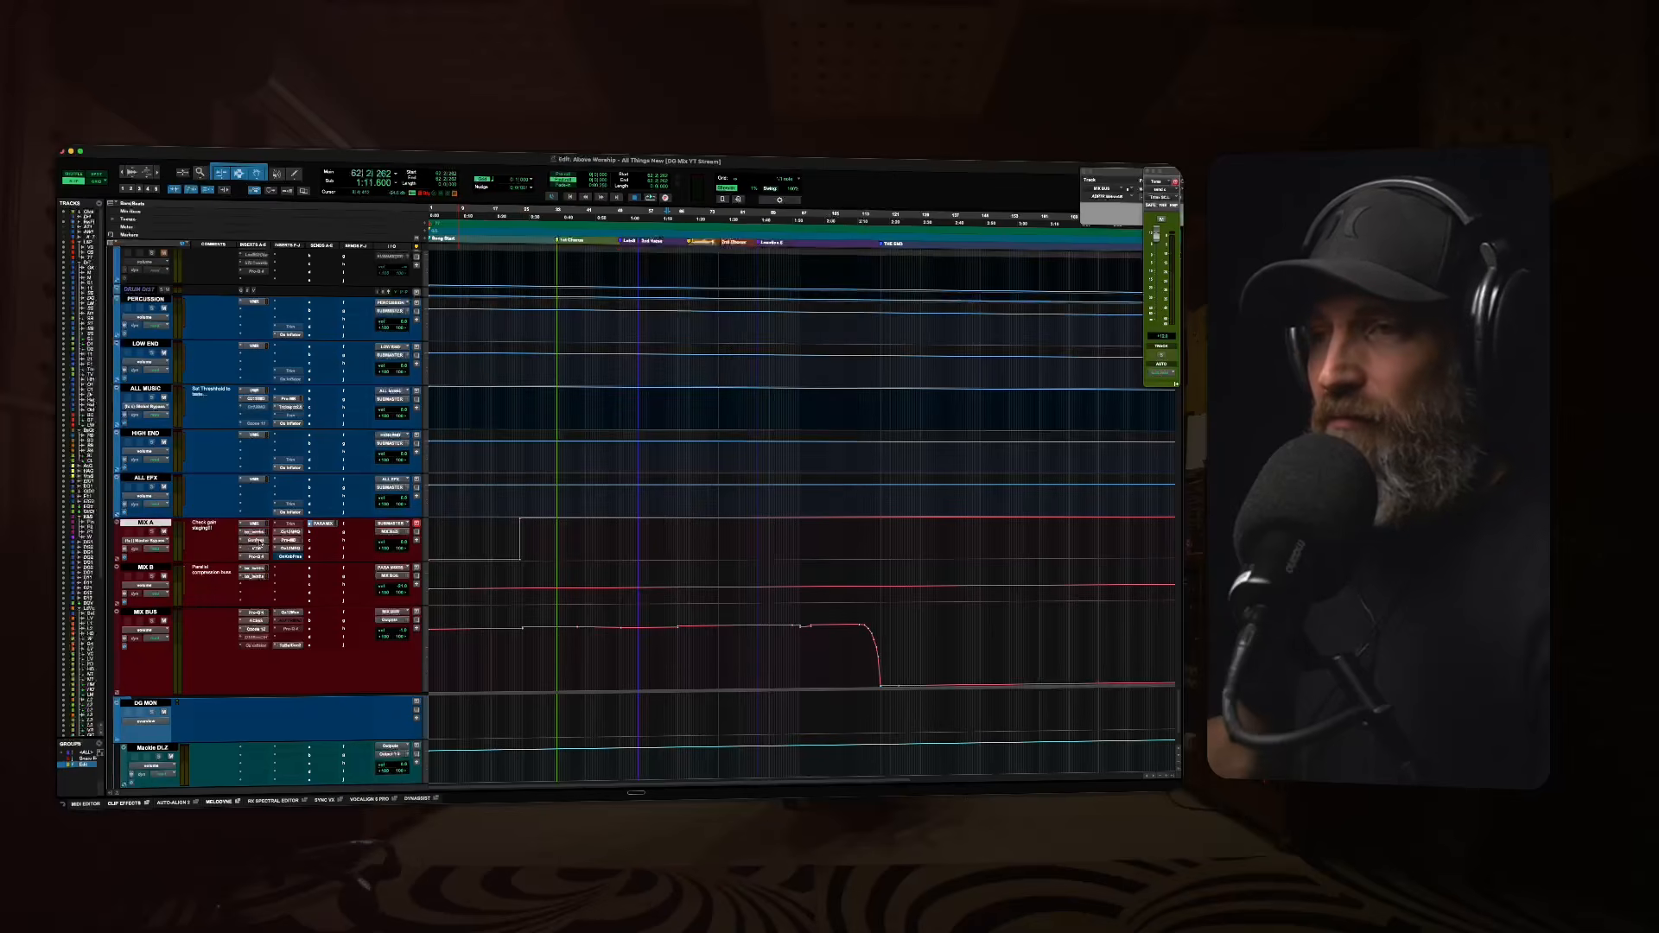
# Play the song and watch the bx_townhouse compressor's gain-reduction meter on MIX A, and stop playback.
pyautogui.scroll(-3, 264, 571)
pyautogui.press('space')
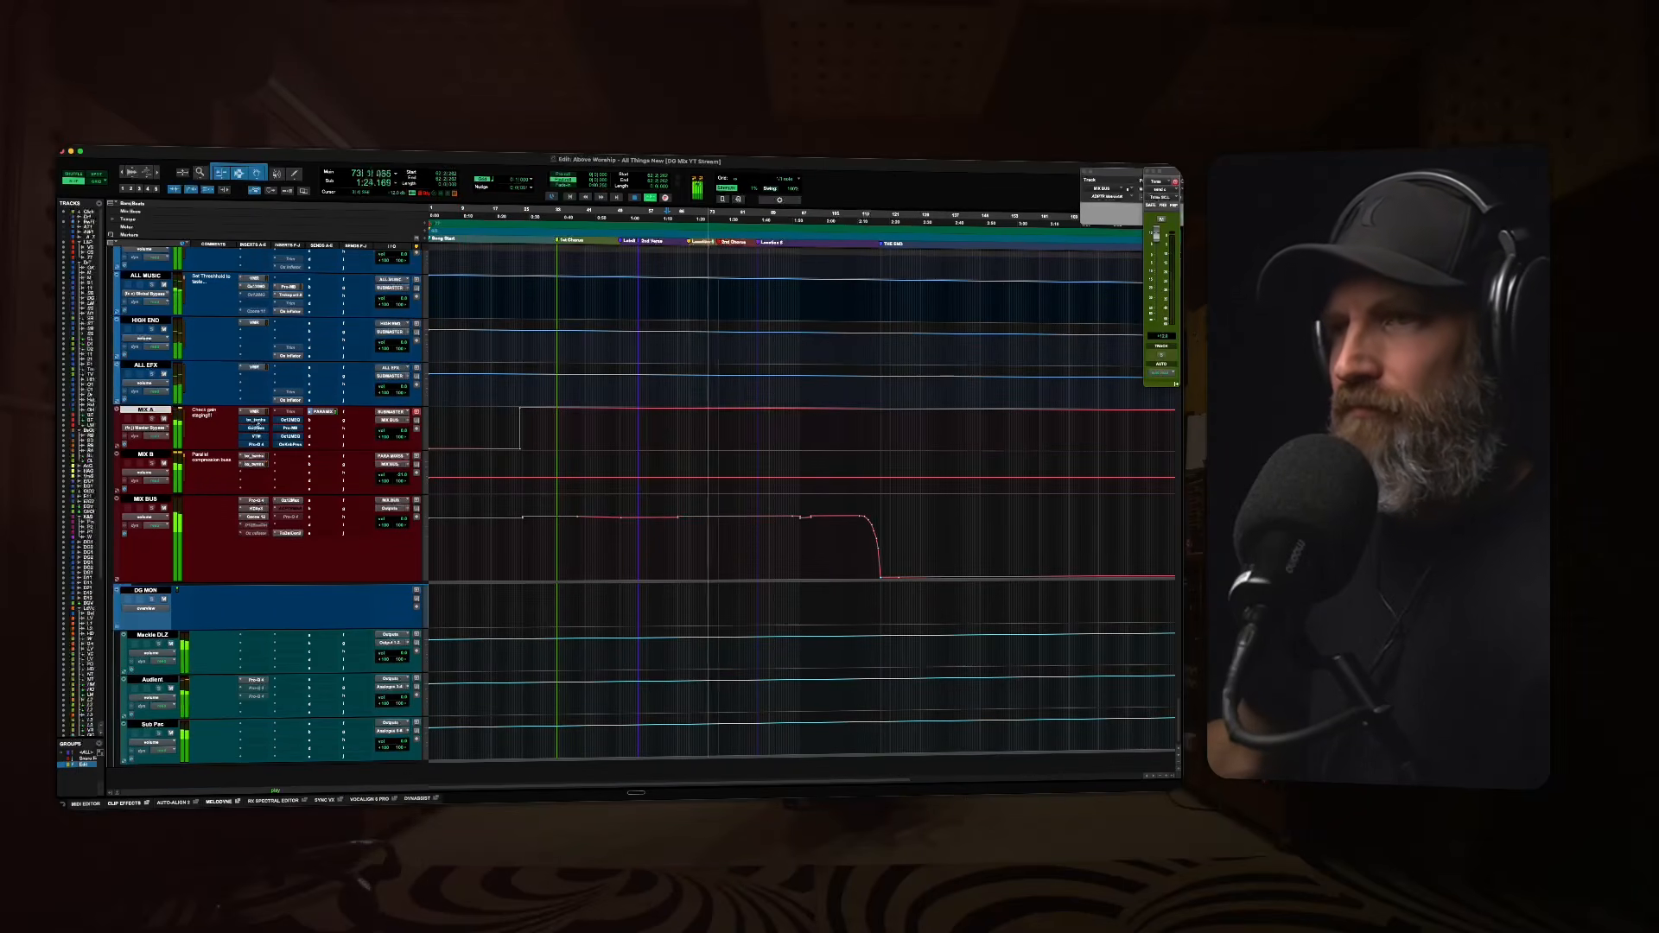
pyautogui.click(257, 422)
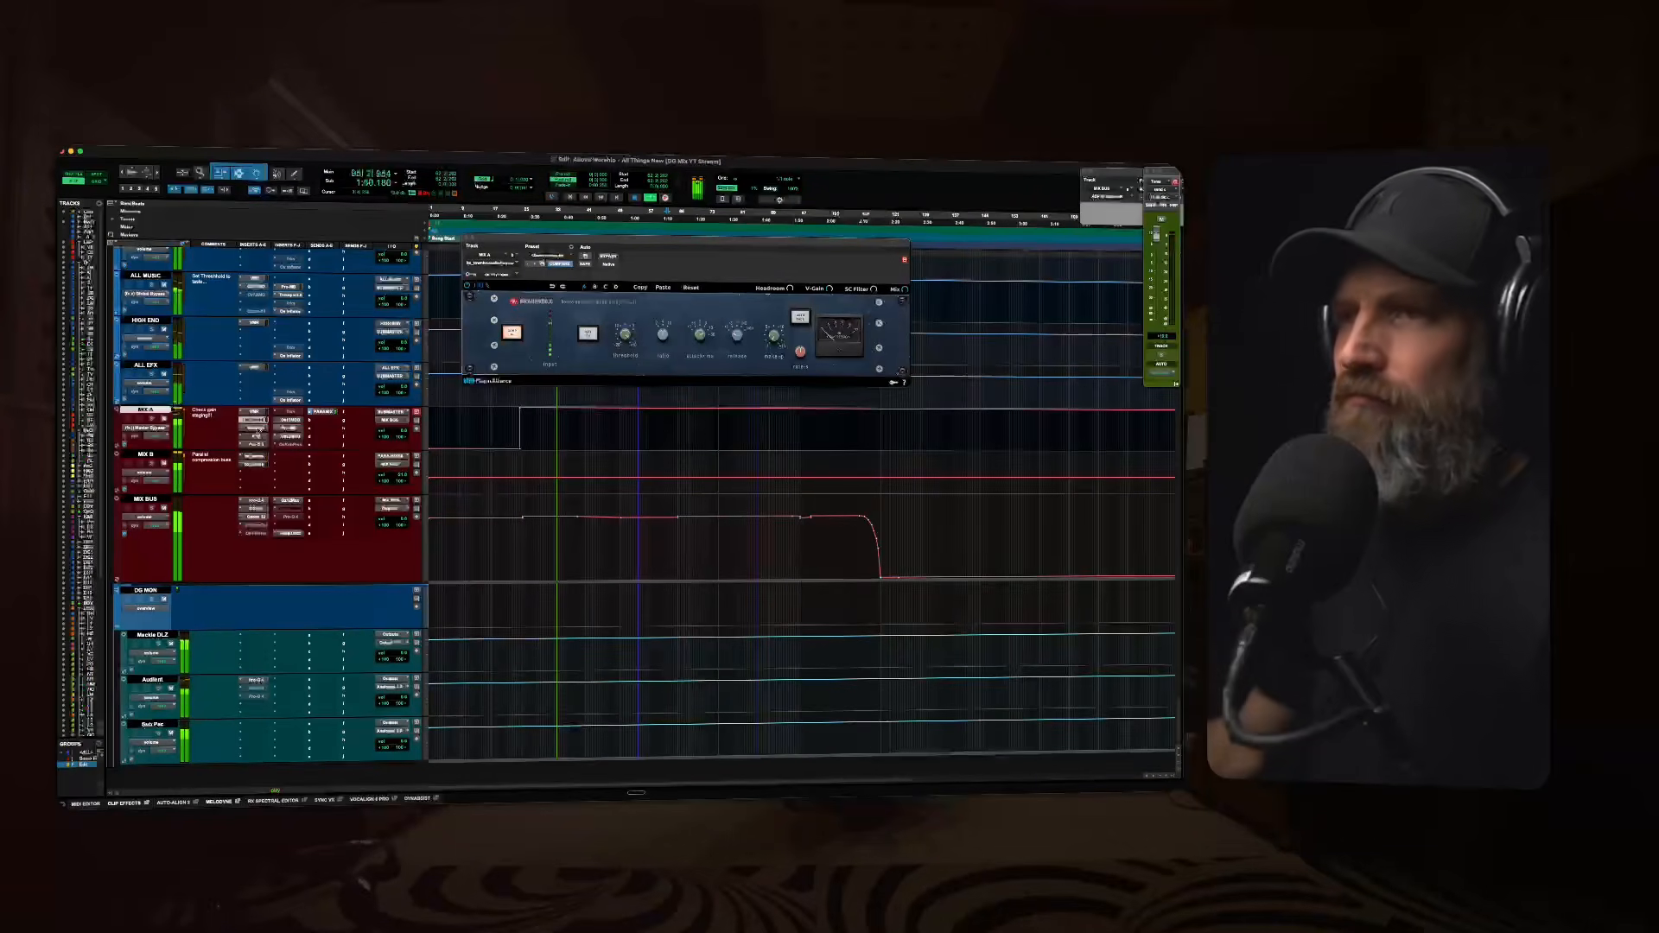
pyautogui.press('space')
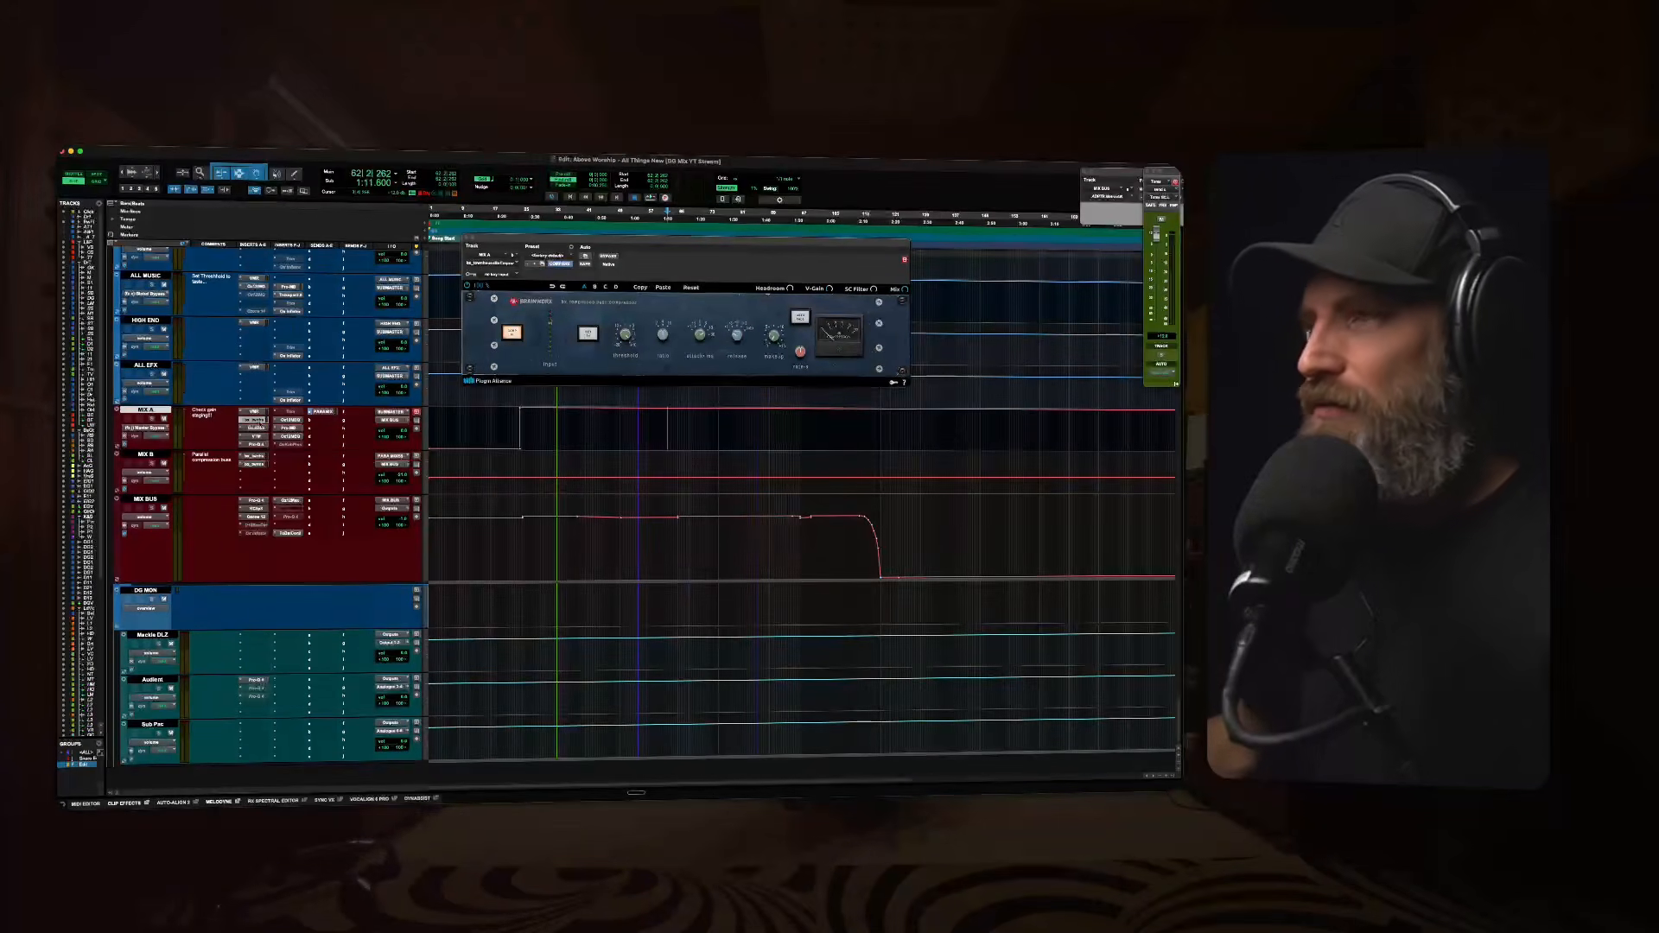
# Play a short passage with MIX A's Virtual Mix Rack open to check its meters, and bring back the bx_townhouse compressor.
pyautogui.press('super+Tab')
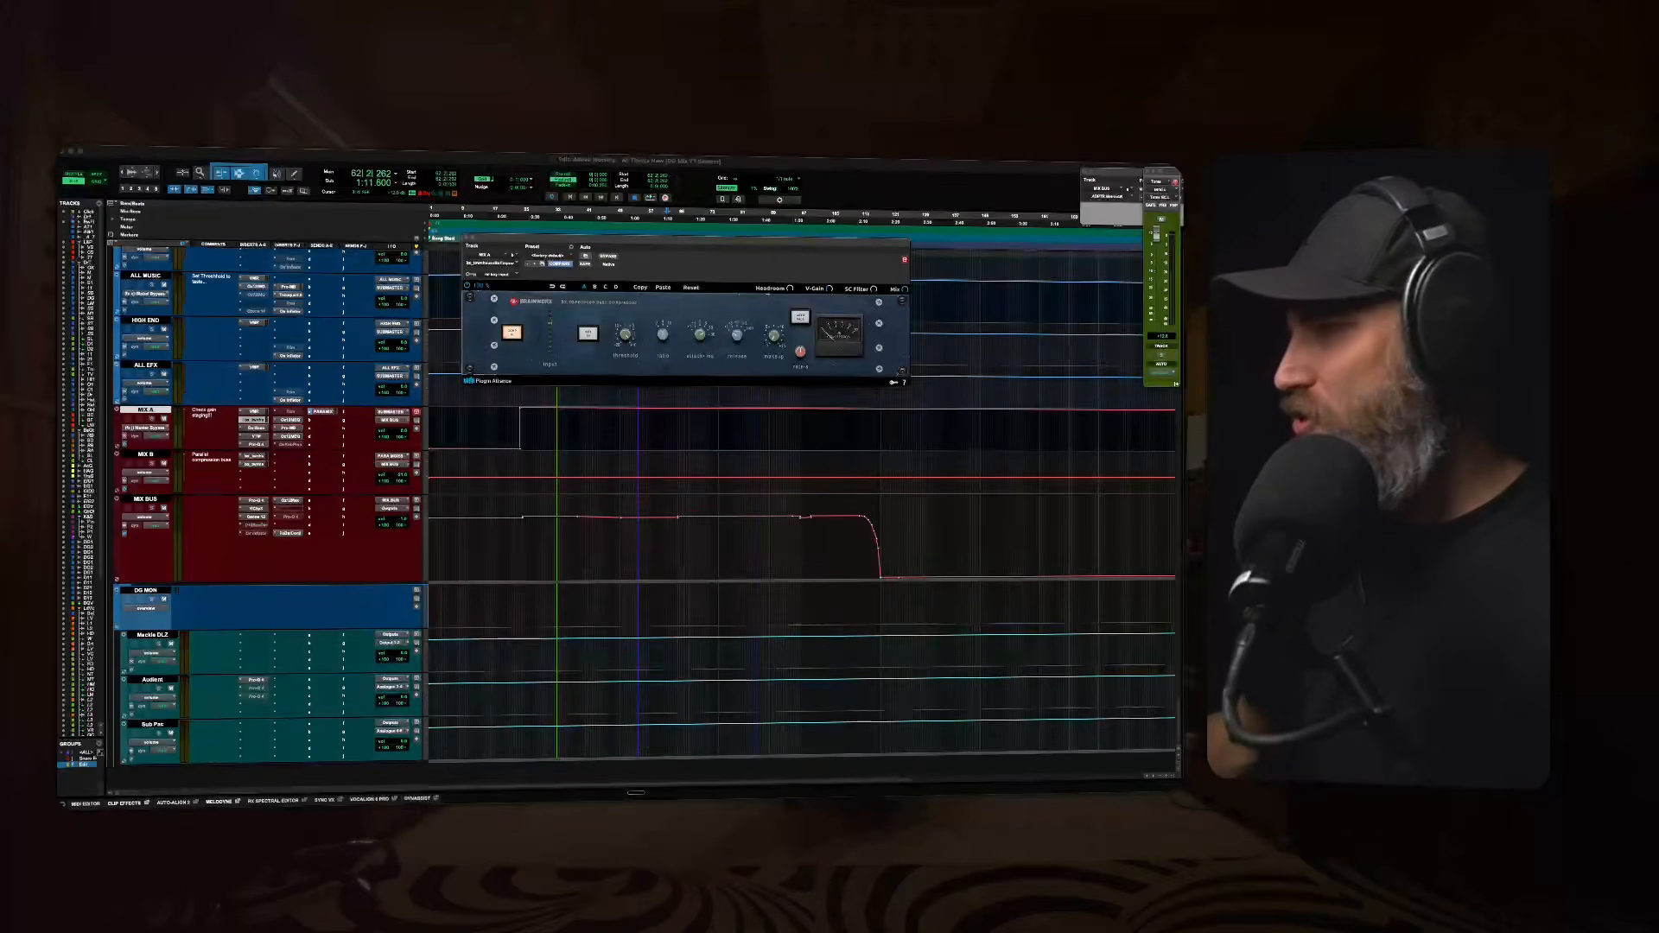
pyautogui.click(426, 462)
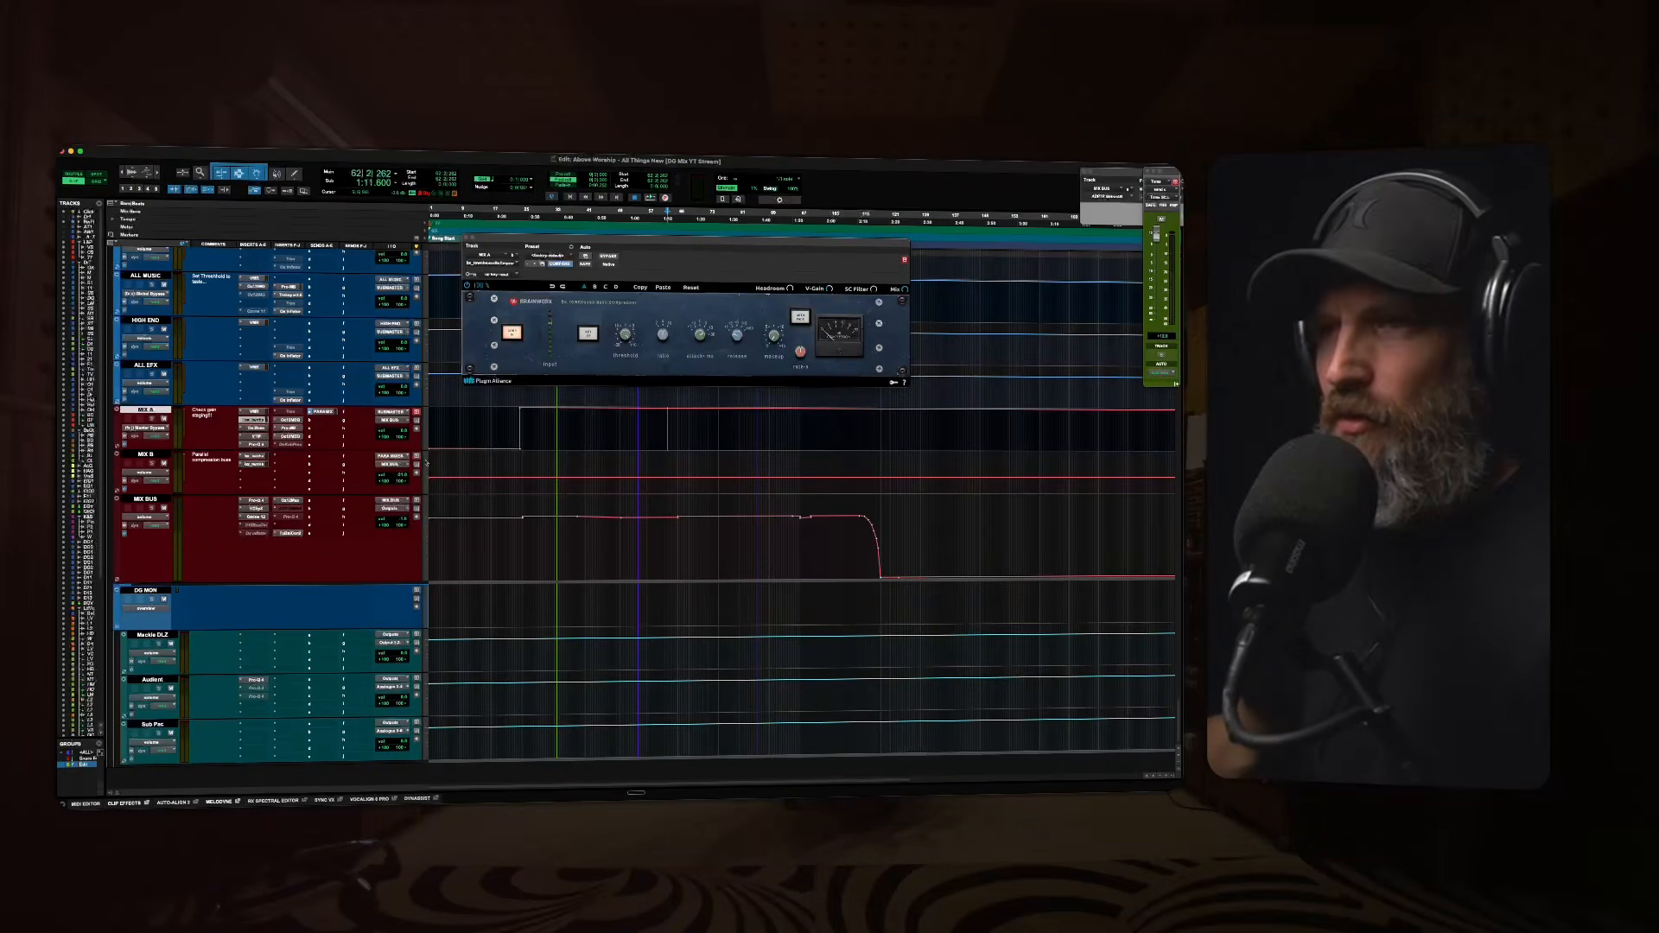
pyautogui.click(255, 421)
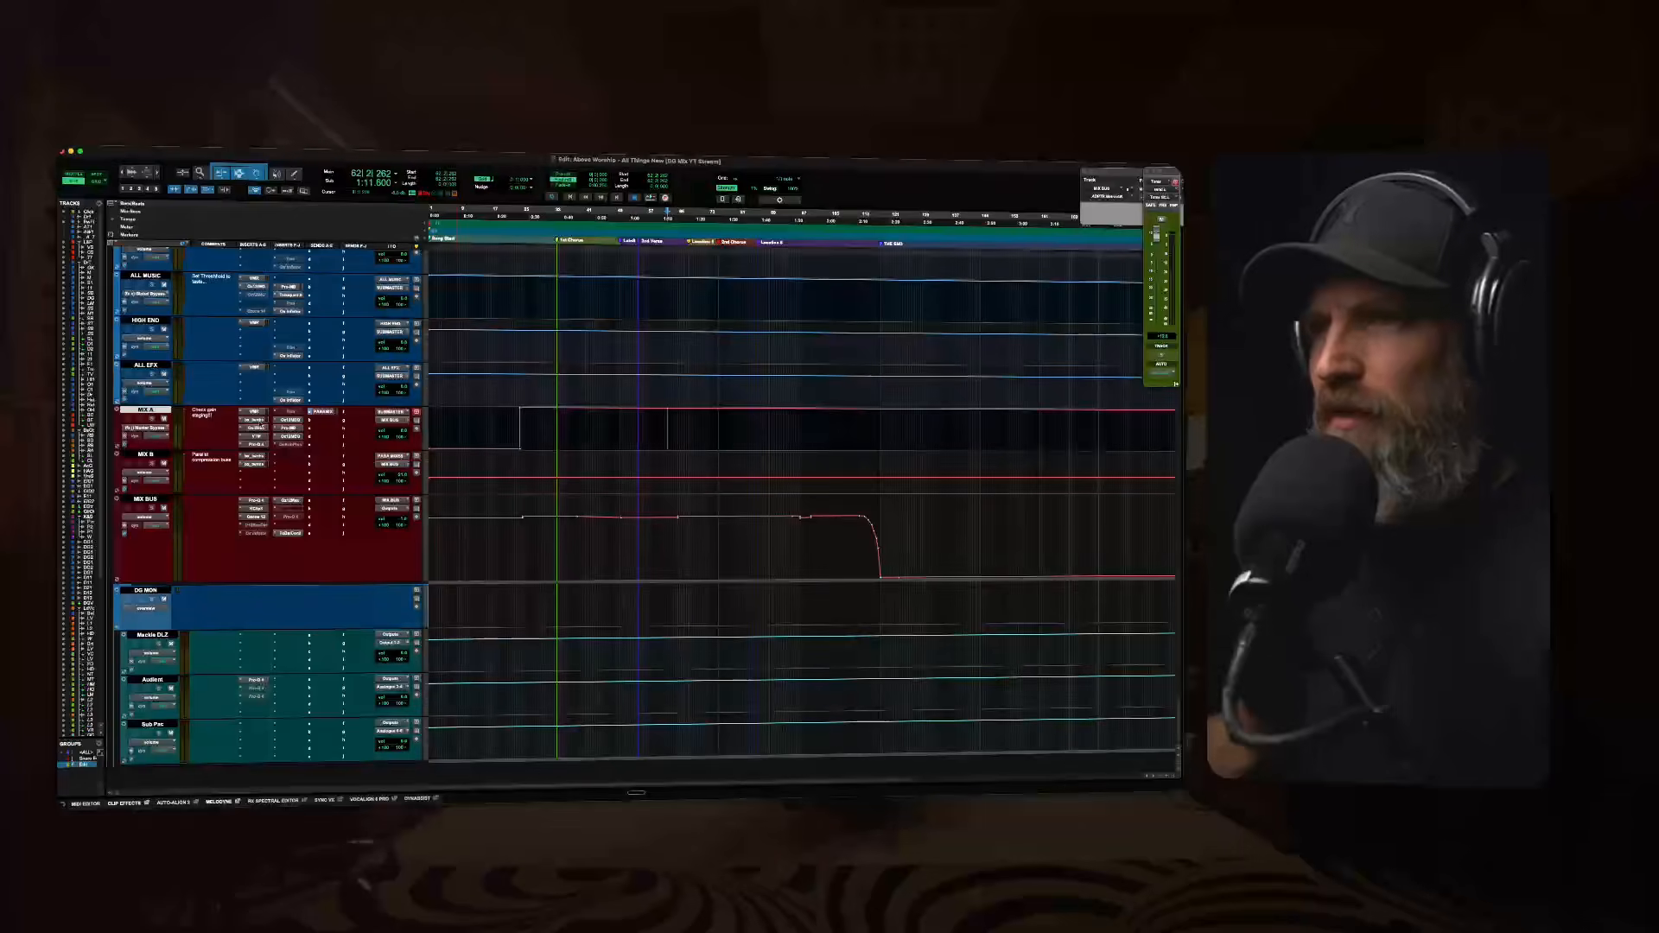
pyautogui.click(255, 413)
pyautogui.press('space')
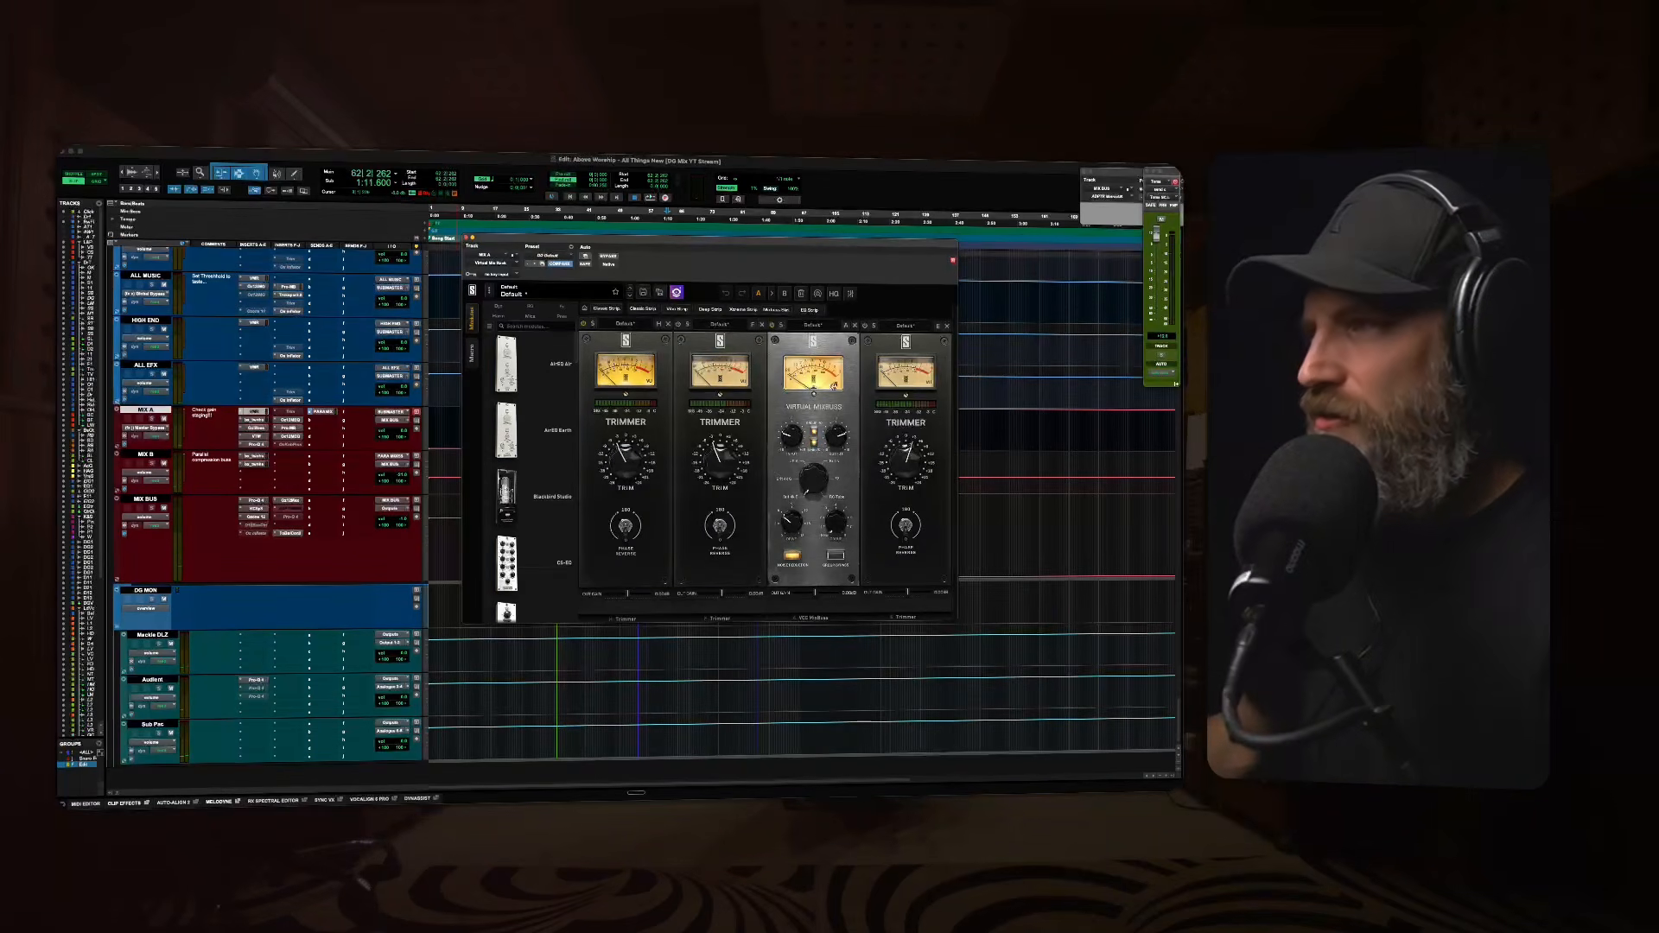
pyautogui.click(255, 419)
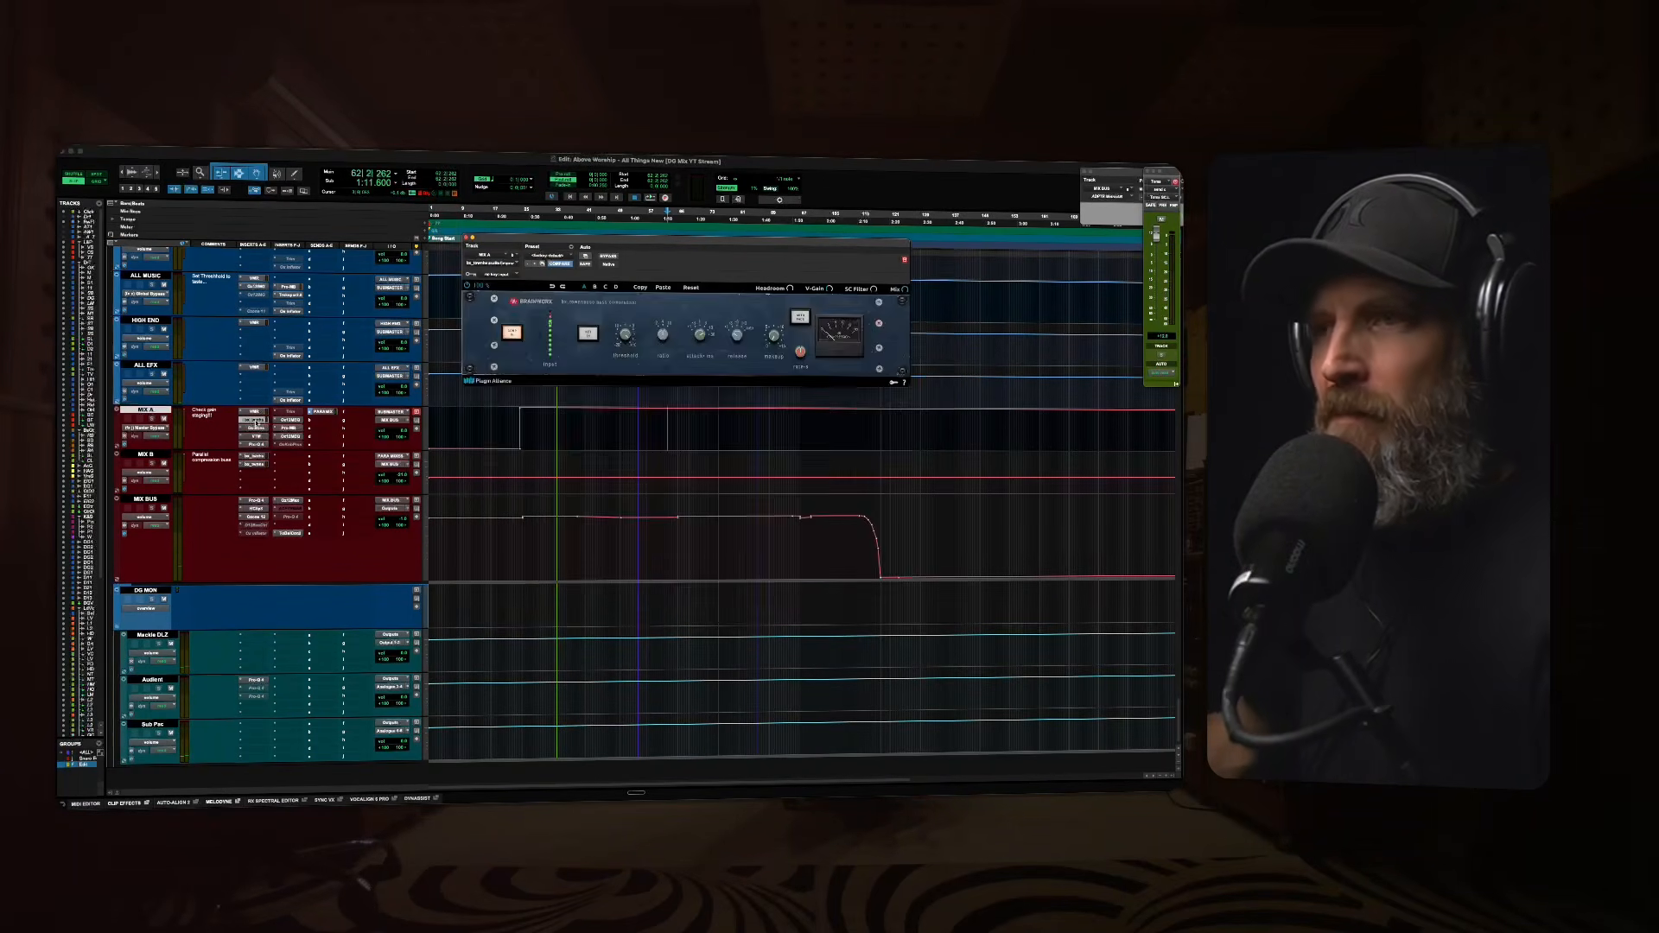
pyautogui.moveTo(651, 244); pyautogui.dragTo(640, 250)
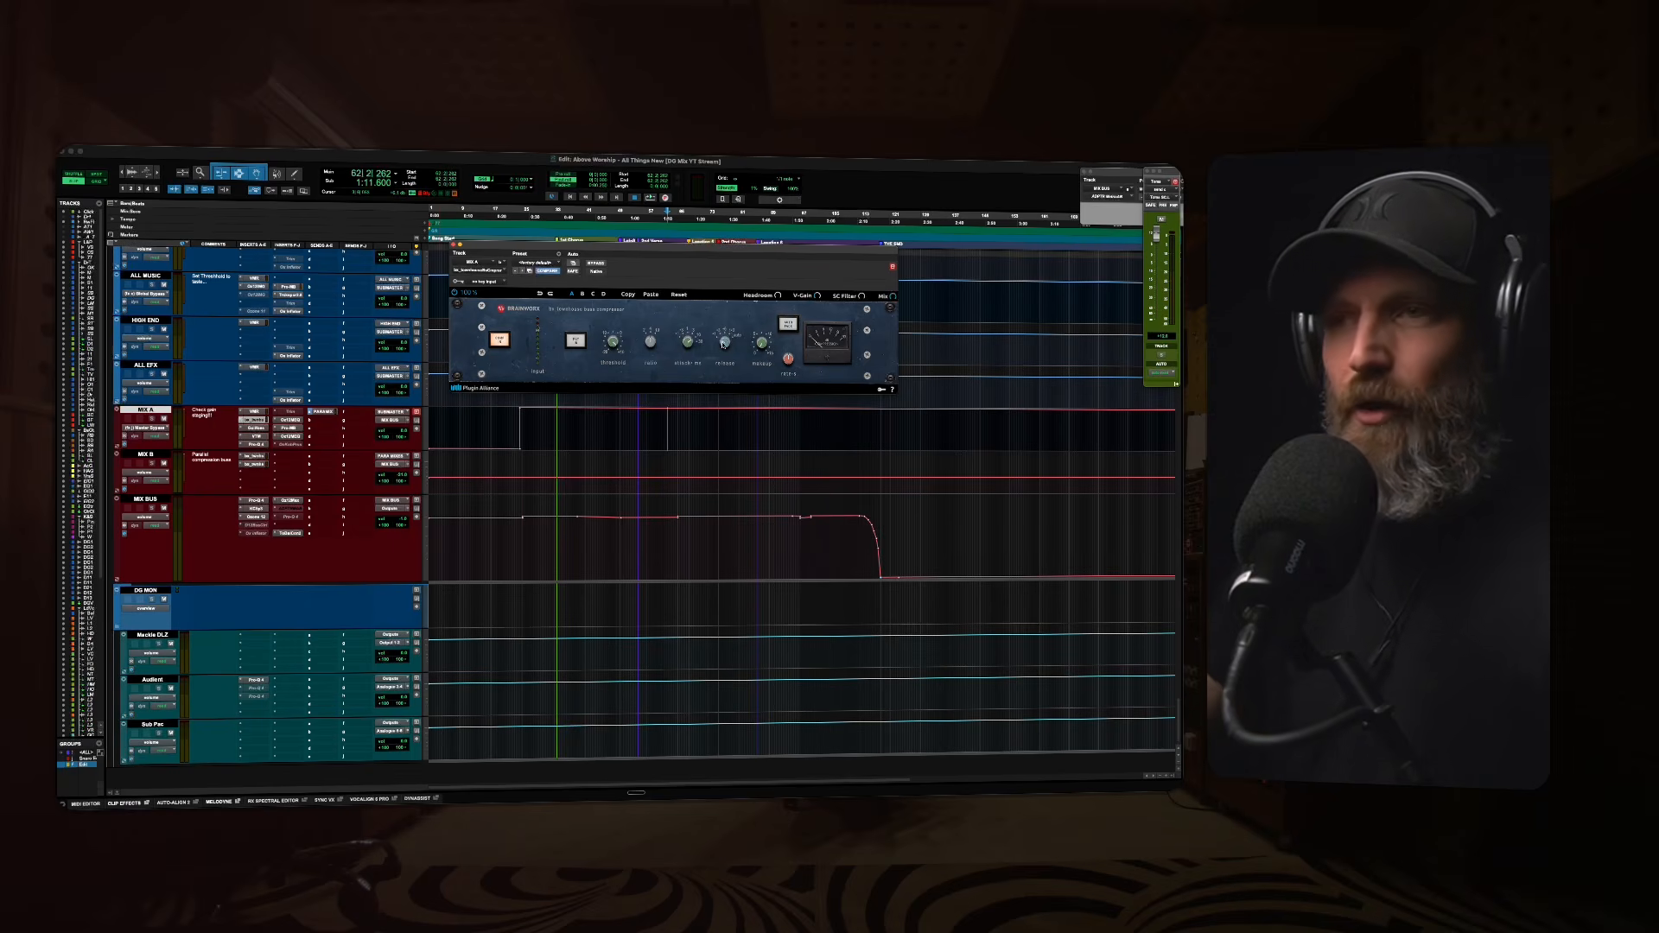
# View the two compressor inserts on the MIX B parallel bus, and return to the bx_townhouse compressor on MIX A.
pyautogui.click(259, 457)
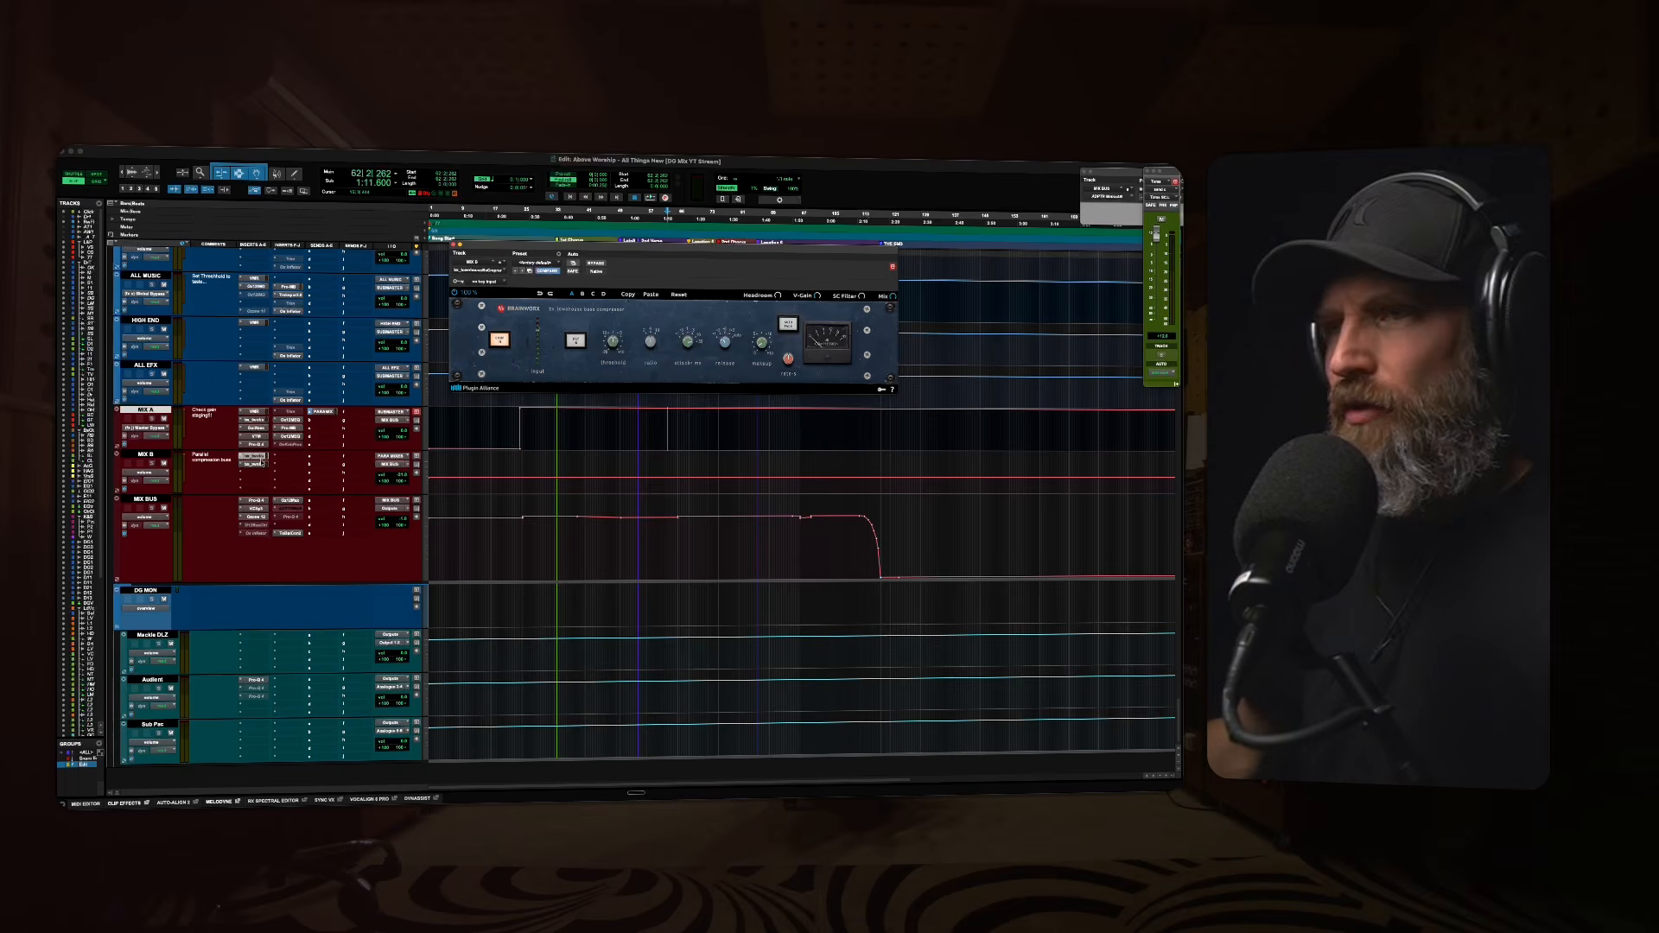
pyautogui.click(261, 464)
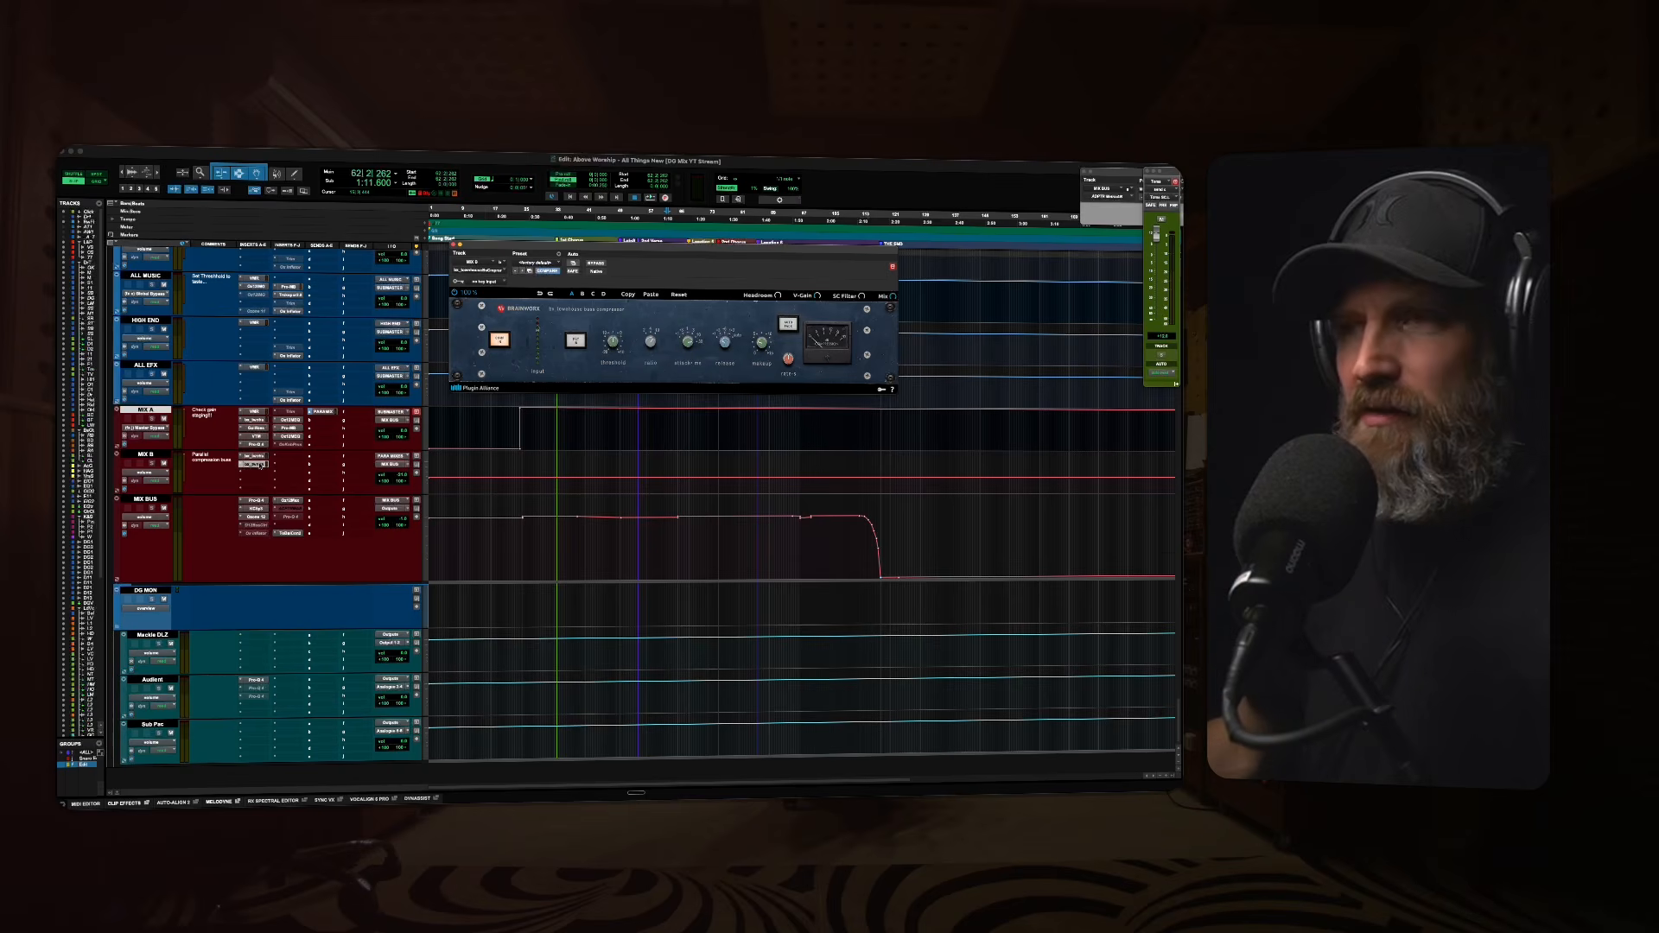
pyautogui.click(253, 465)
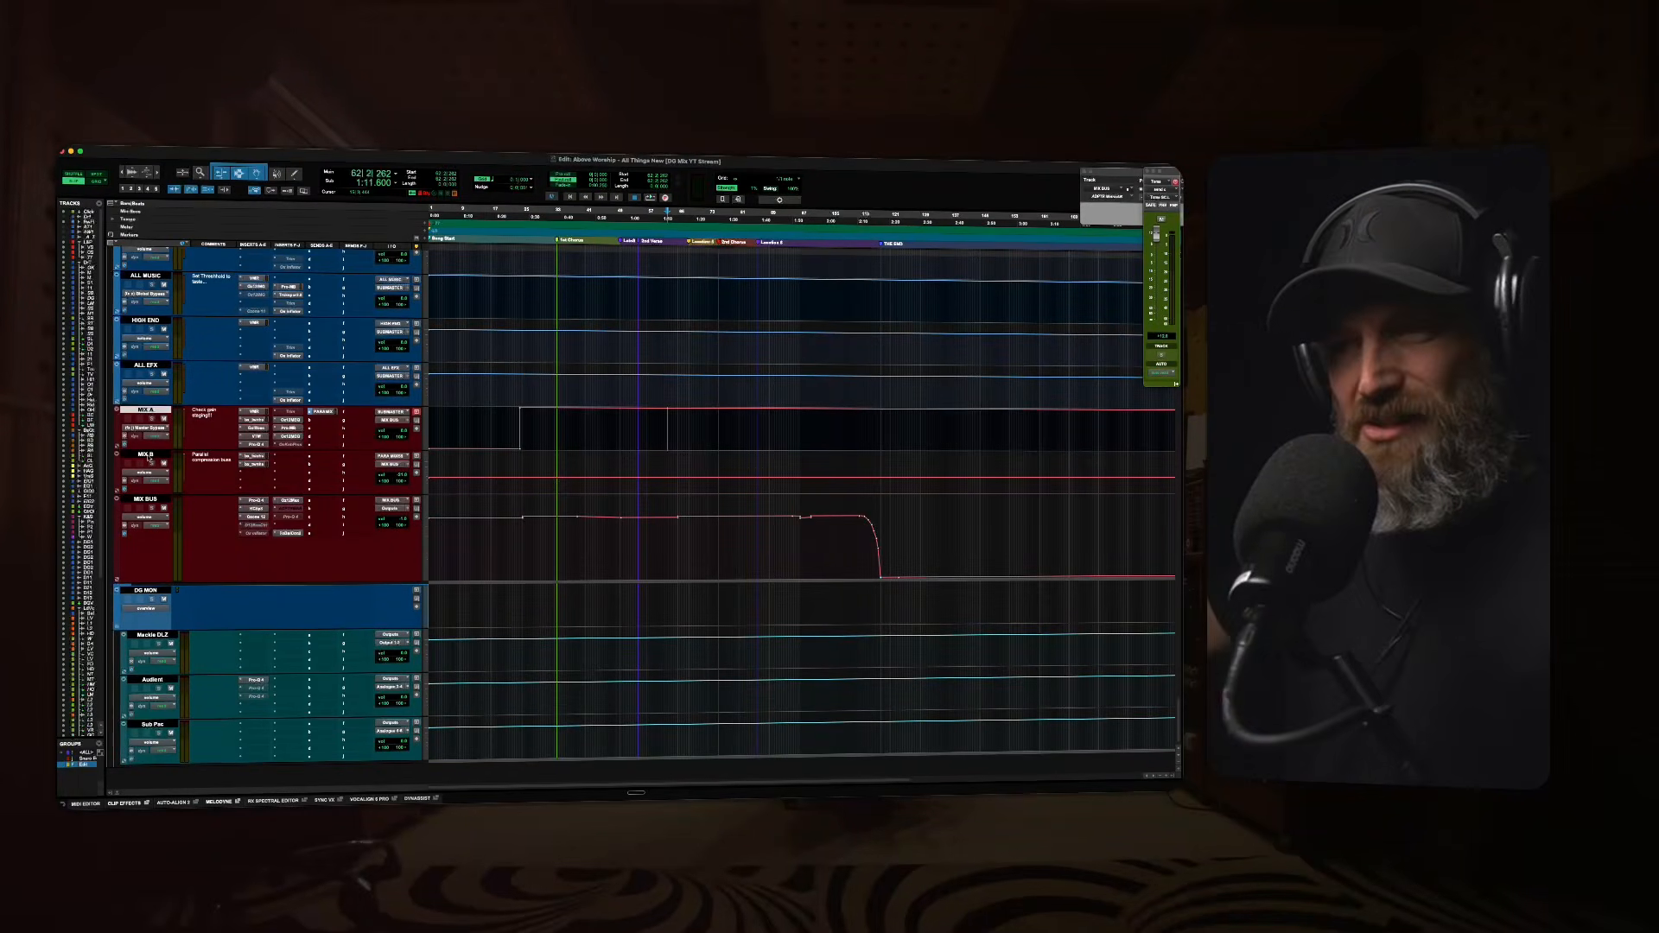
pyautogui.click(253, 456)
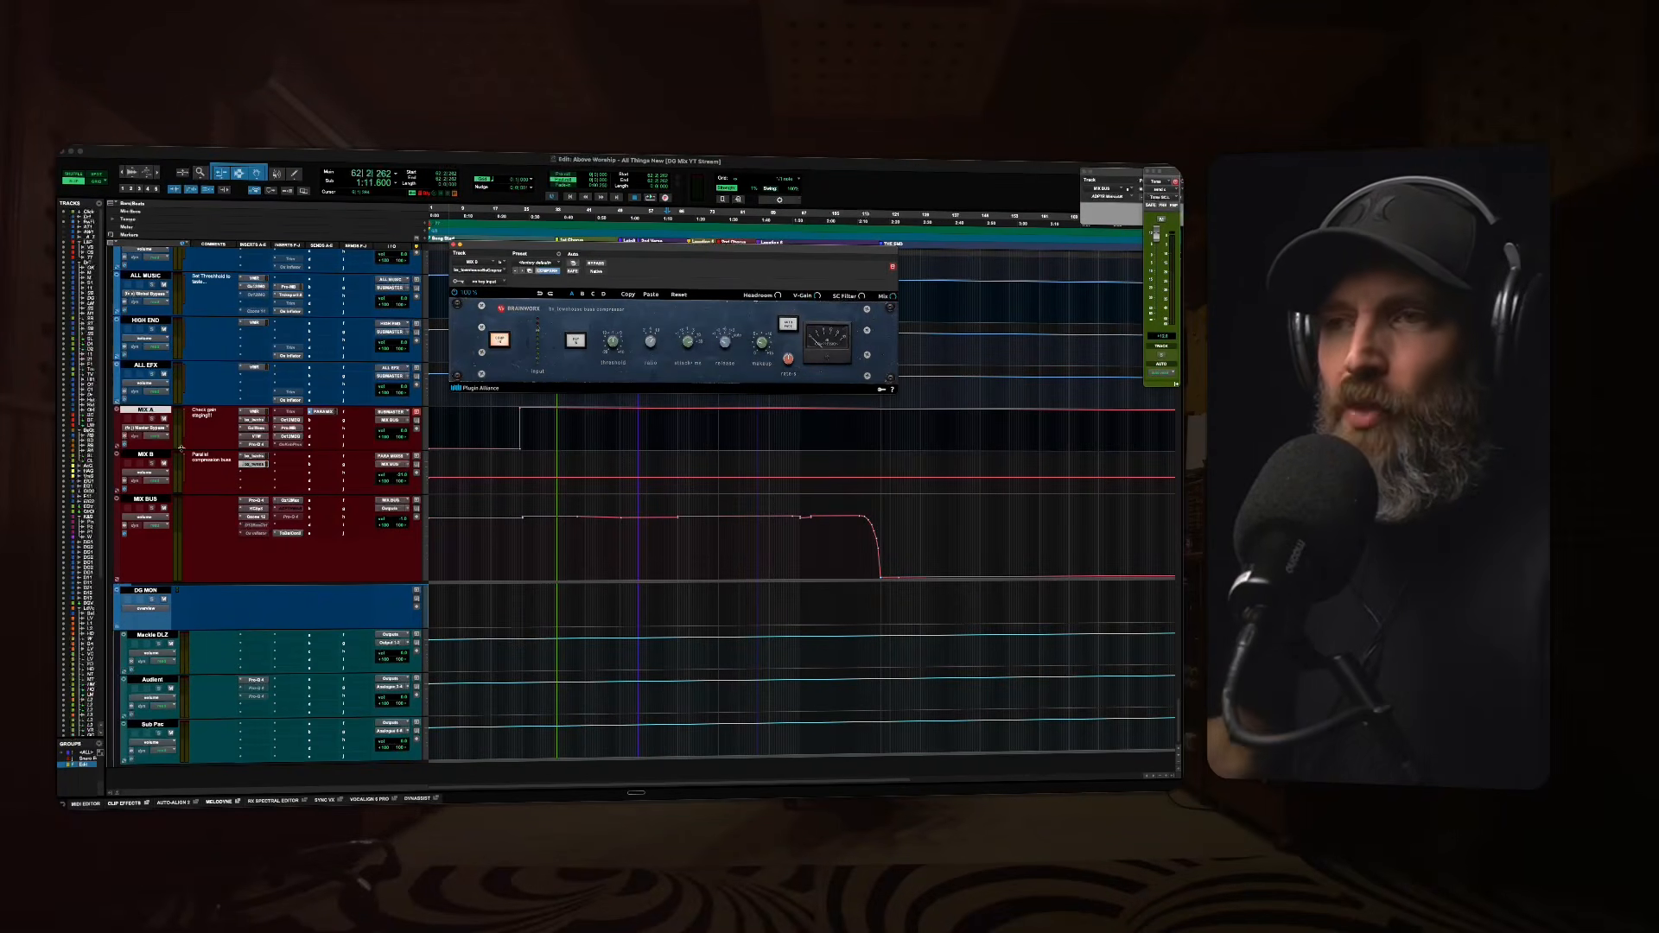
pyautogui.click(151, 452)
pyautogui.click(148, 454)
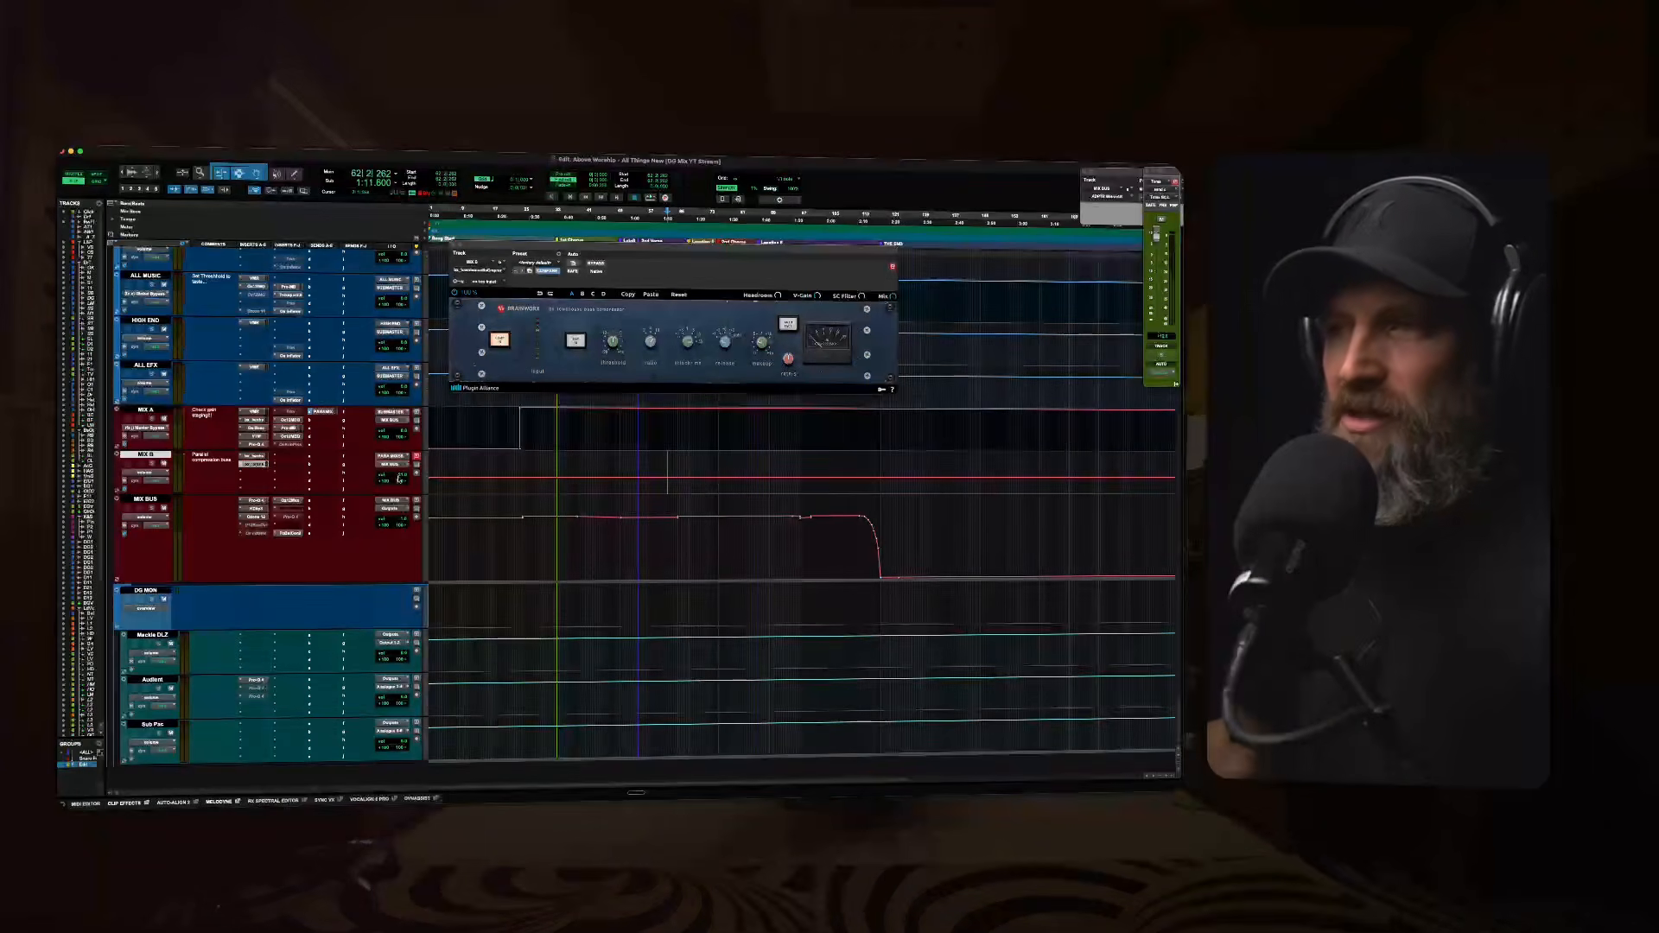
pyautogui.click(252, 466)
pyautogui.click(255, 421)
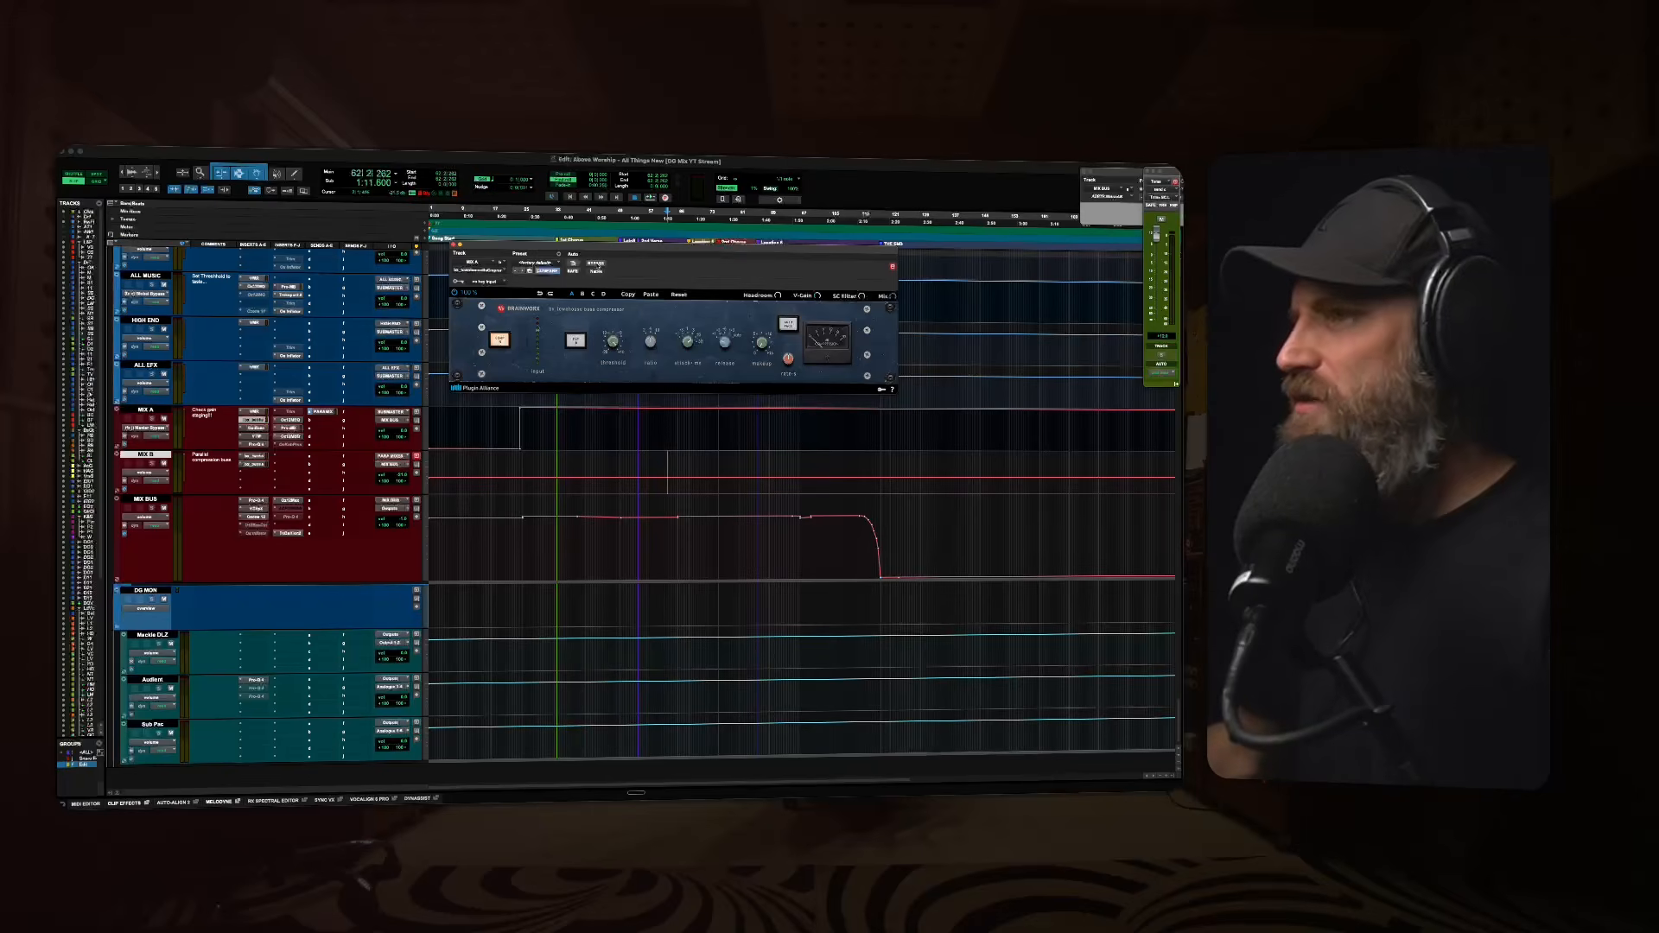
# Play the song from the third chorus area while toggling the bx_townhouse bypass on MIX A to compare the compression.
pyautogui.press('space')
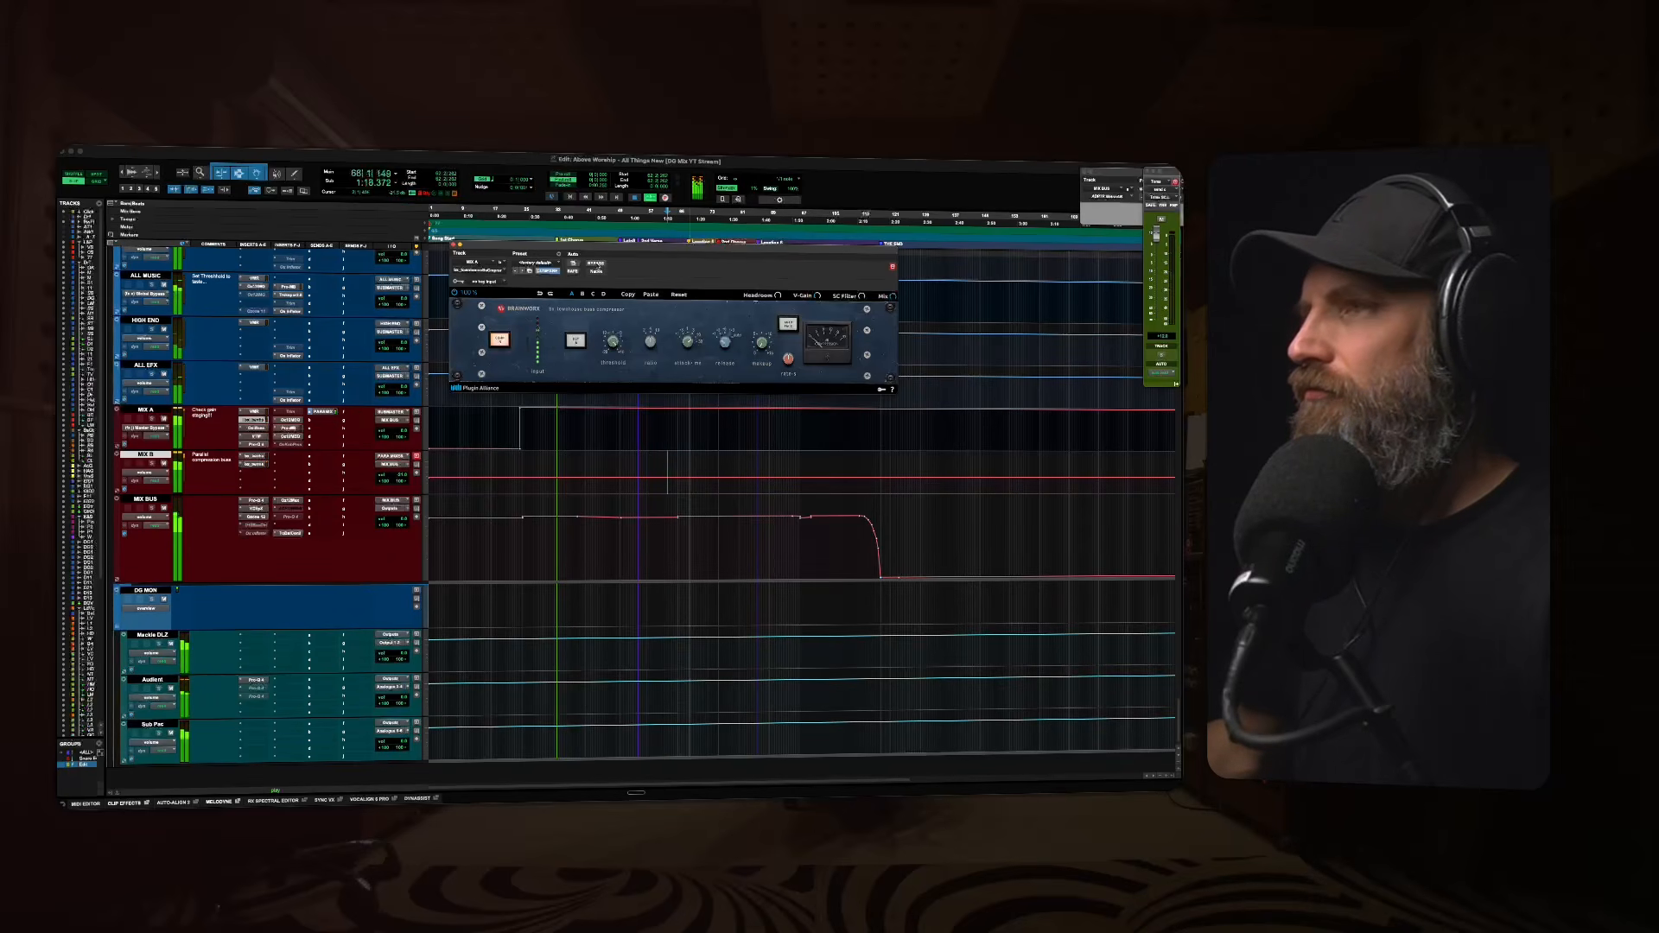
pyautogui.click(685, 541)
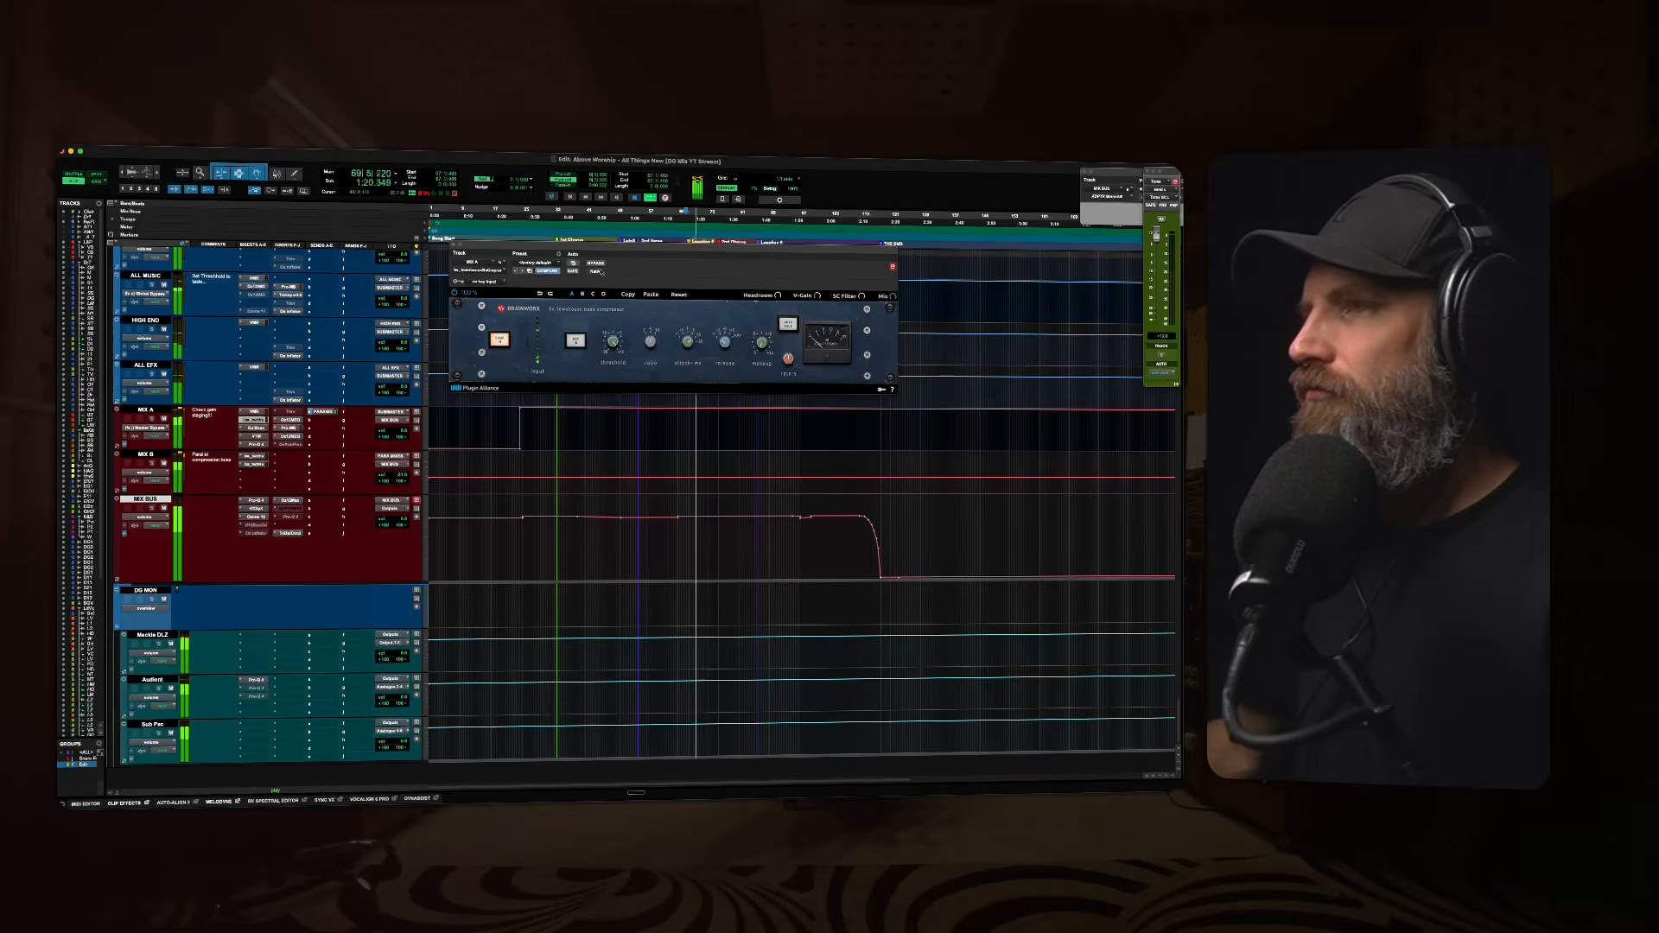
pyautogui.click(596, 264)
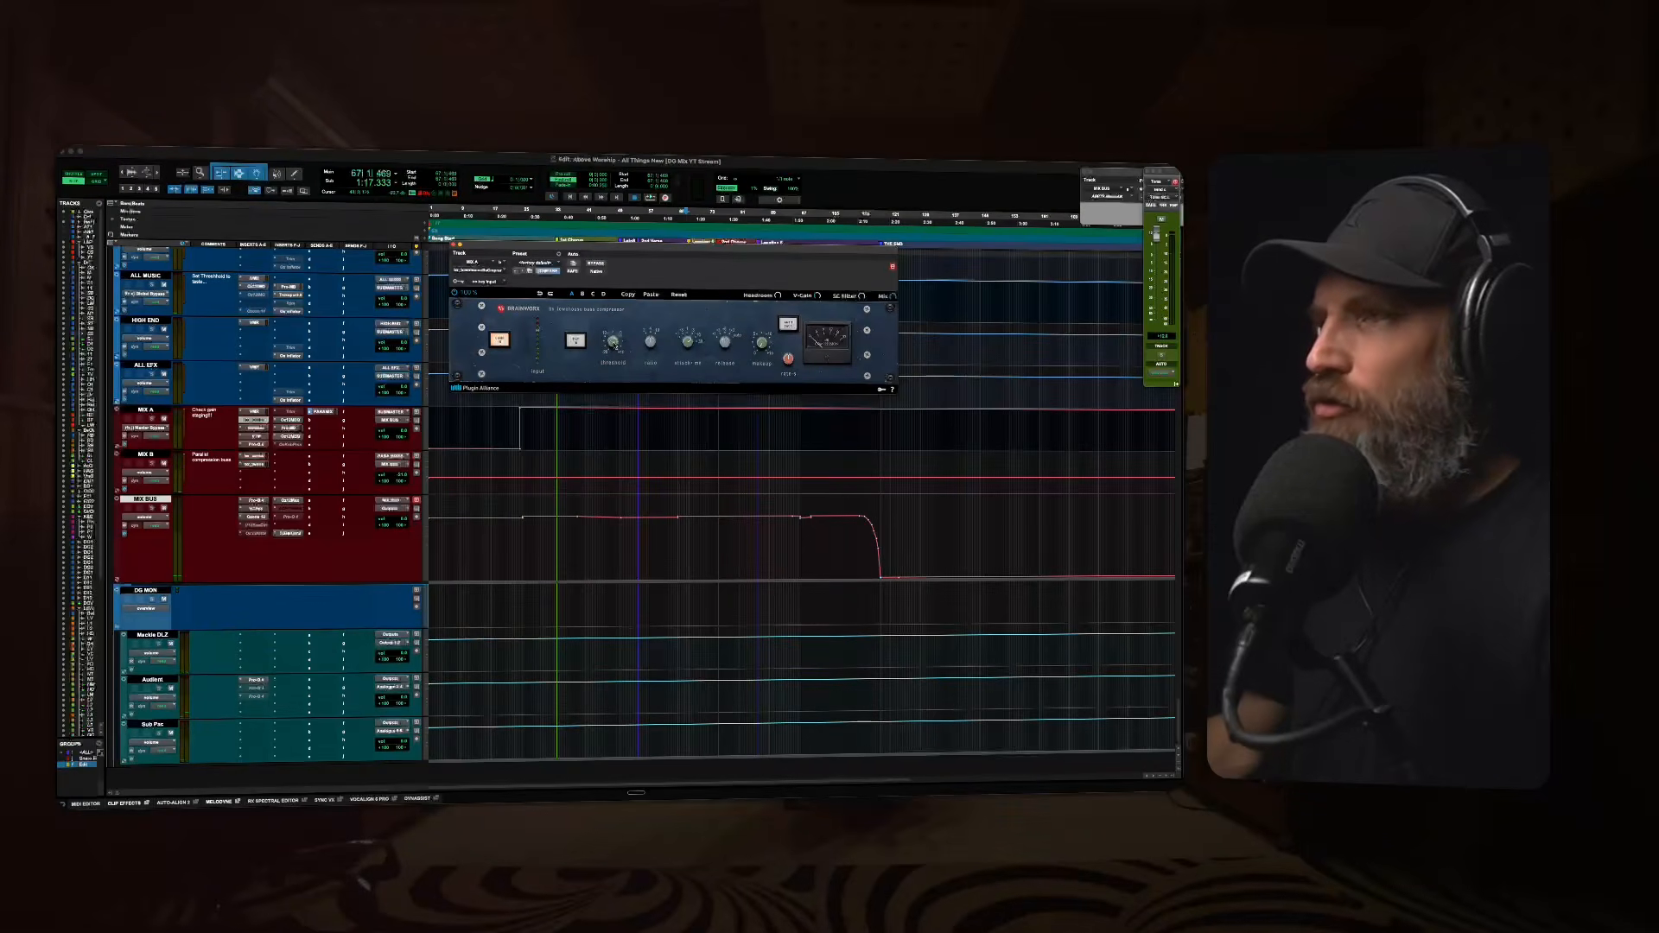
pyautogui.press('space')
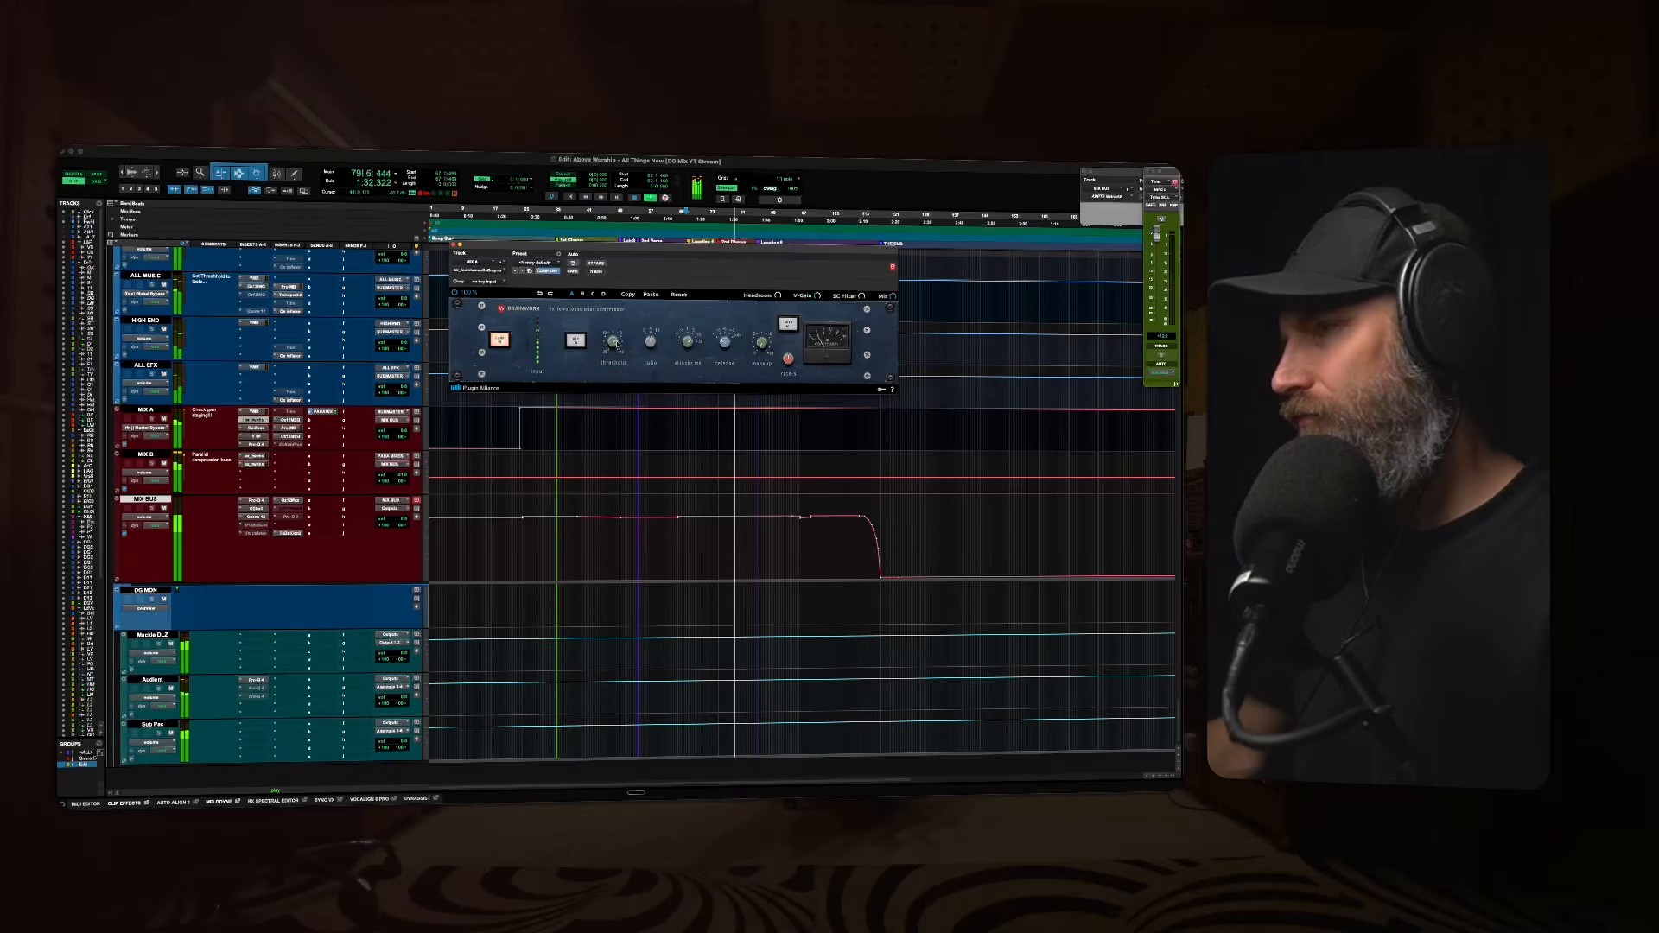
pyautogui.press('space')
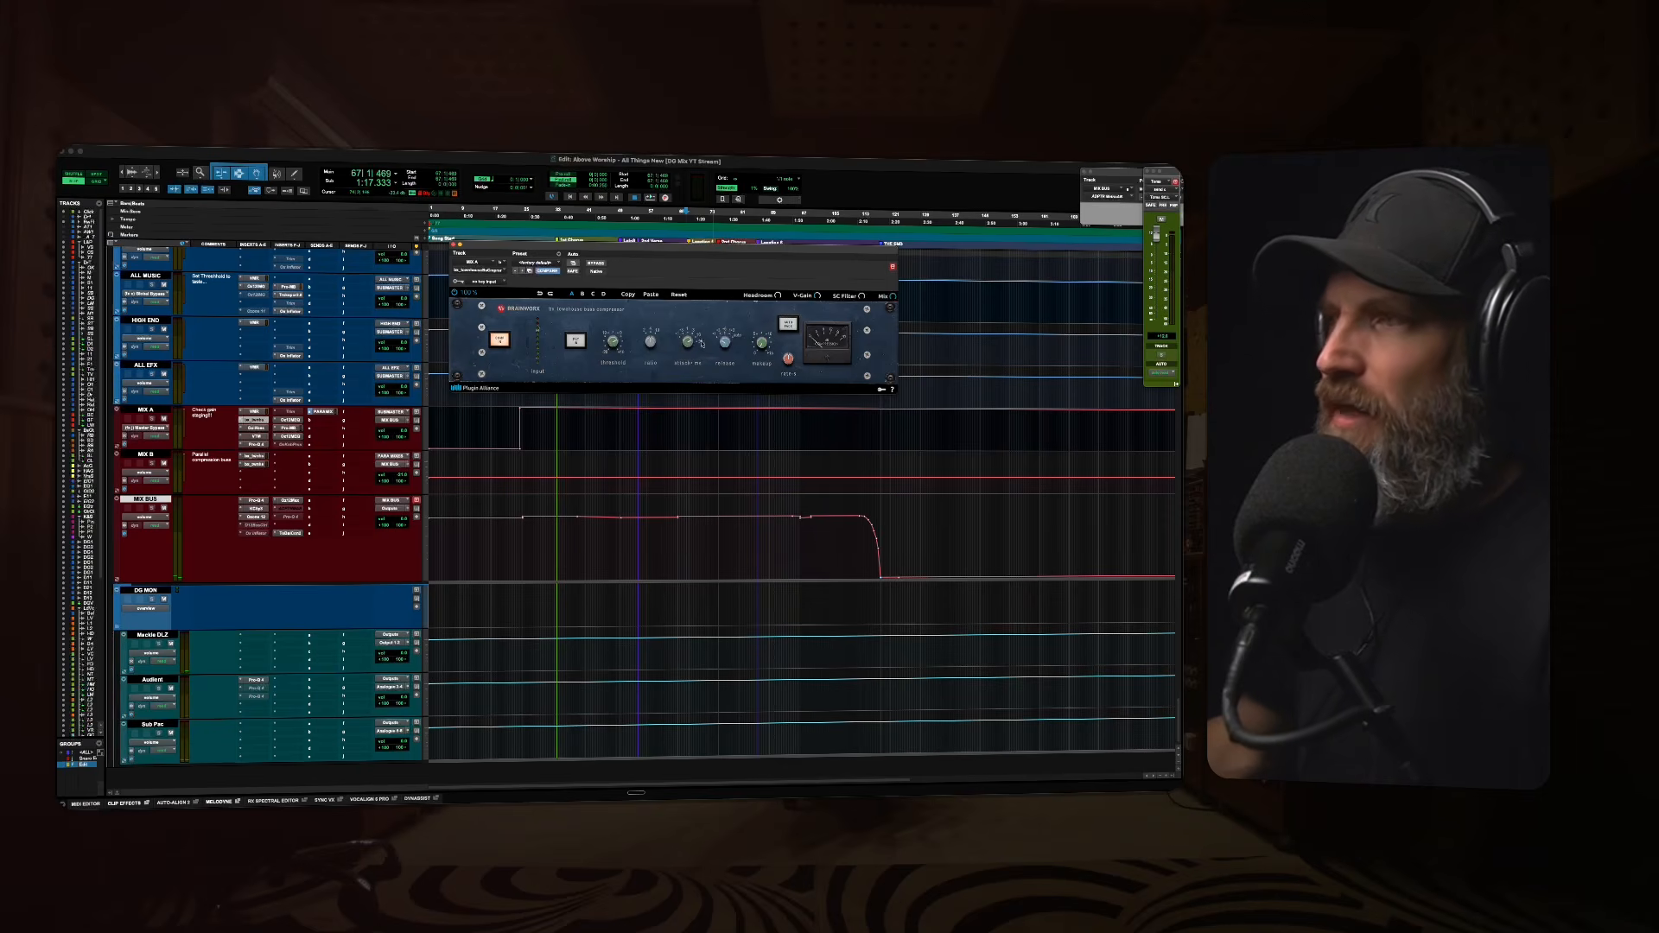
# Examine the attack, make-up and SC Filter controls of the bx_townhouse compressor on MIX A.
pyautogui.moveTo(688, 346)
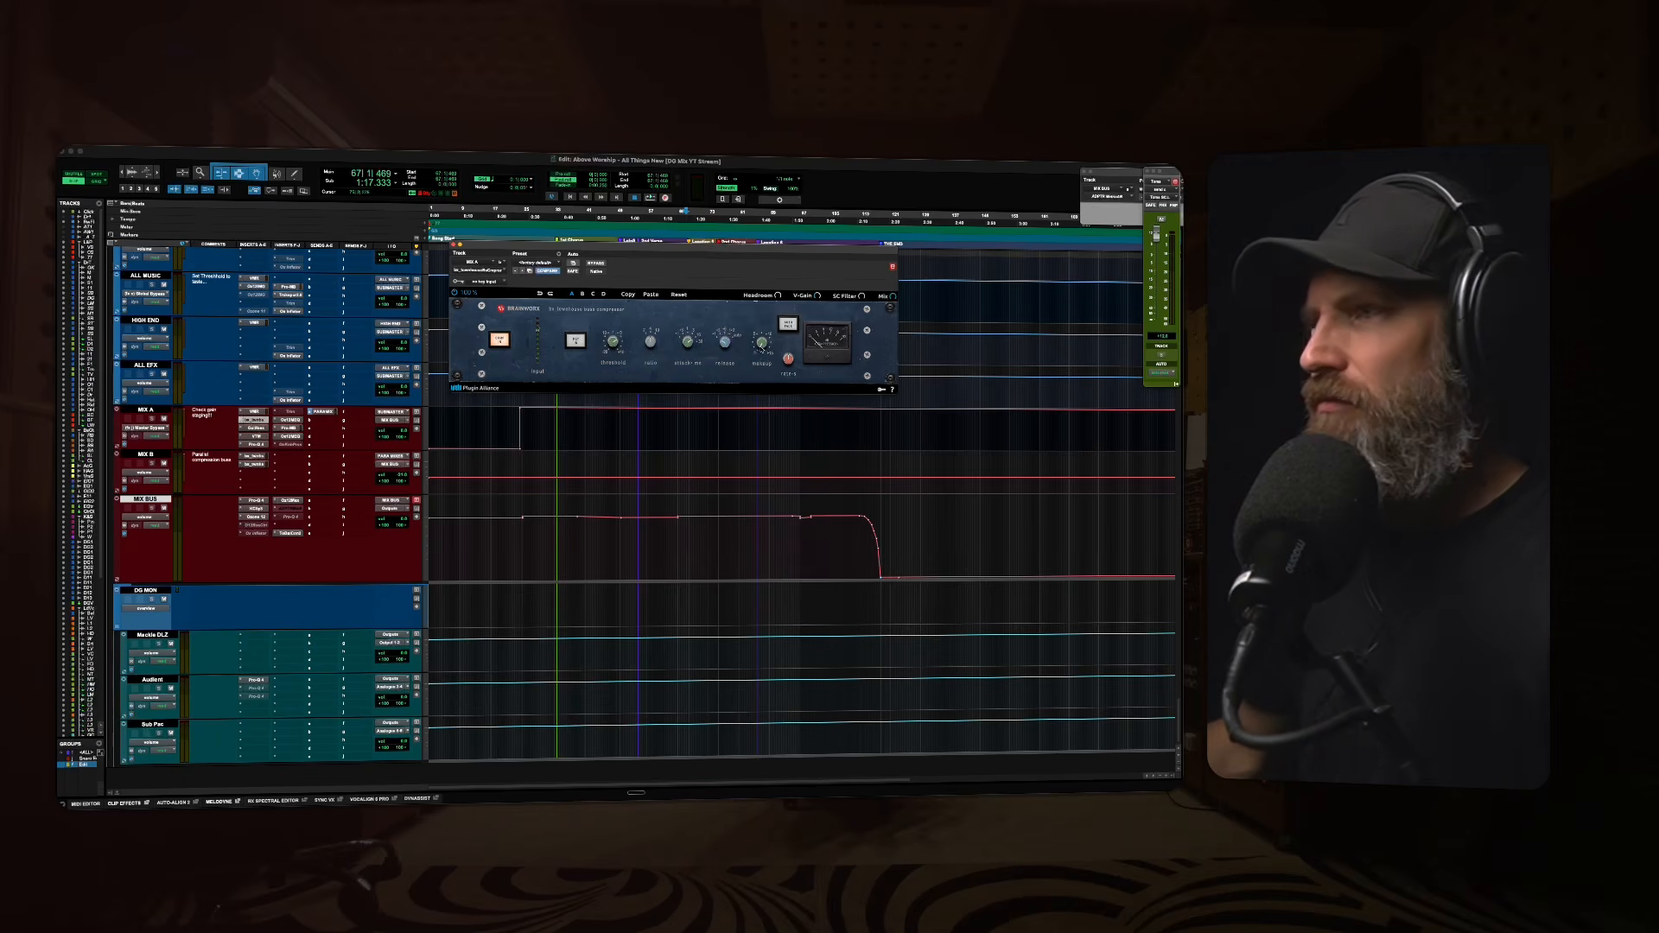
pyautogui.moveTo(762, 346)
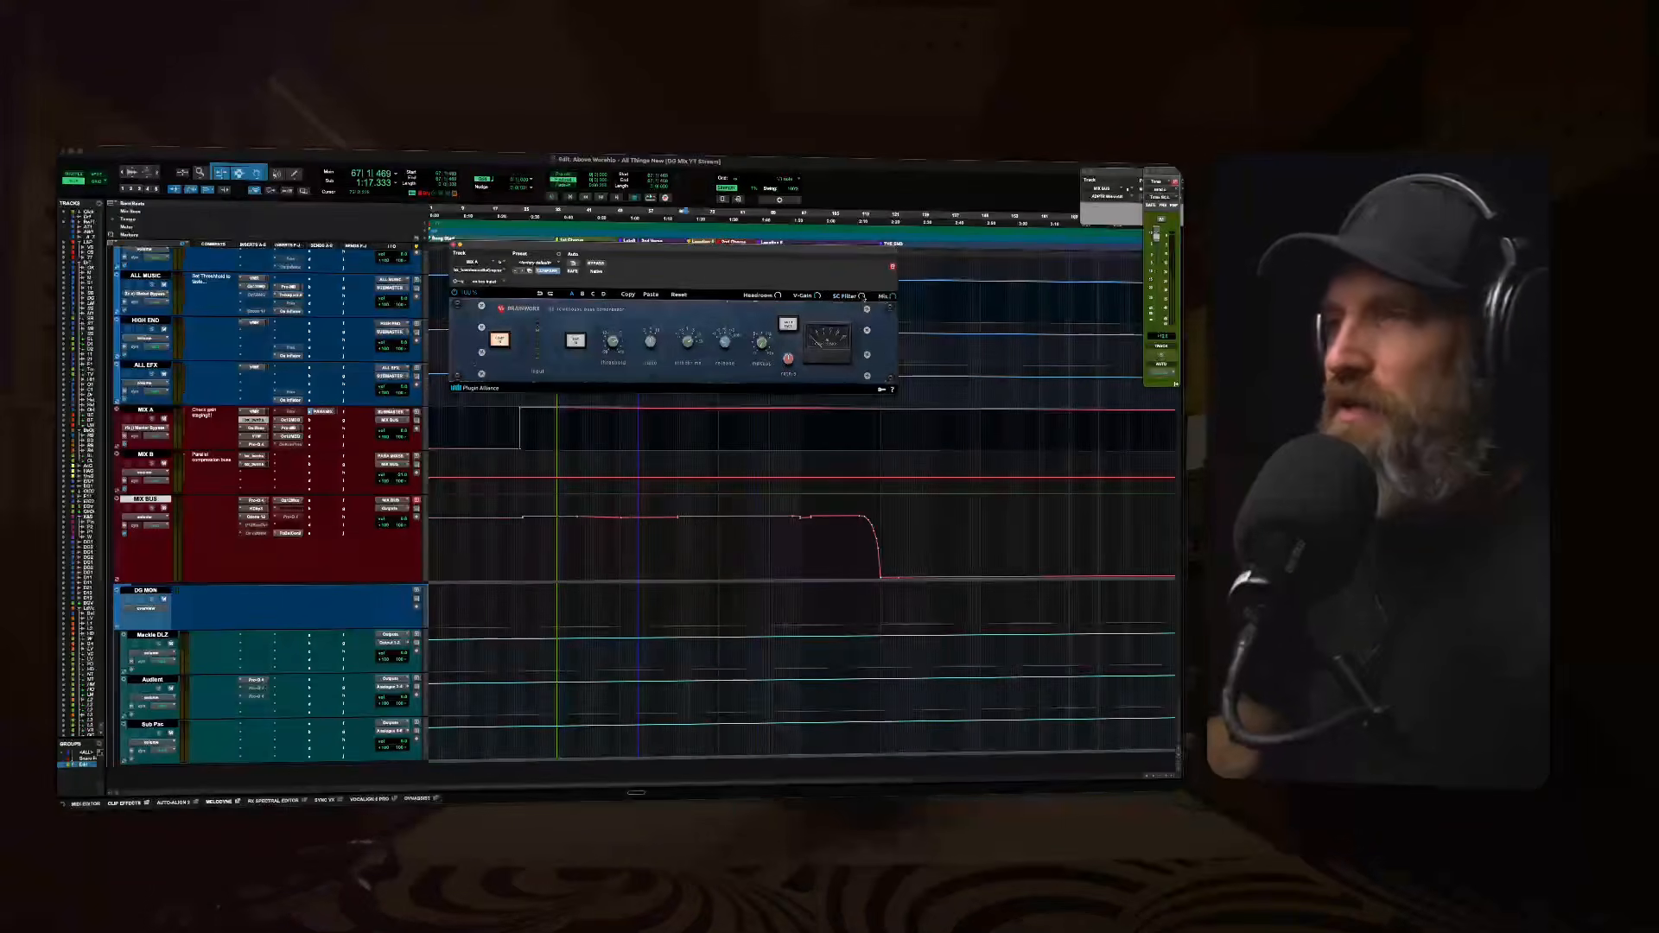
pyautogui.click(862, 297)
pyautogui.click(863, 297)
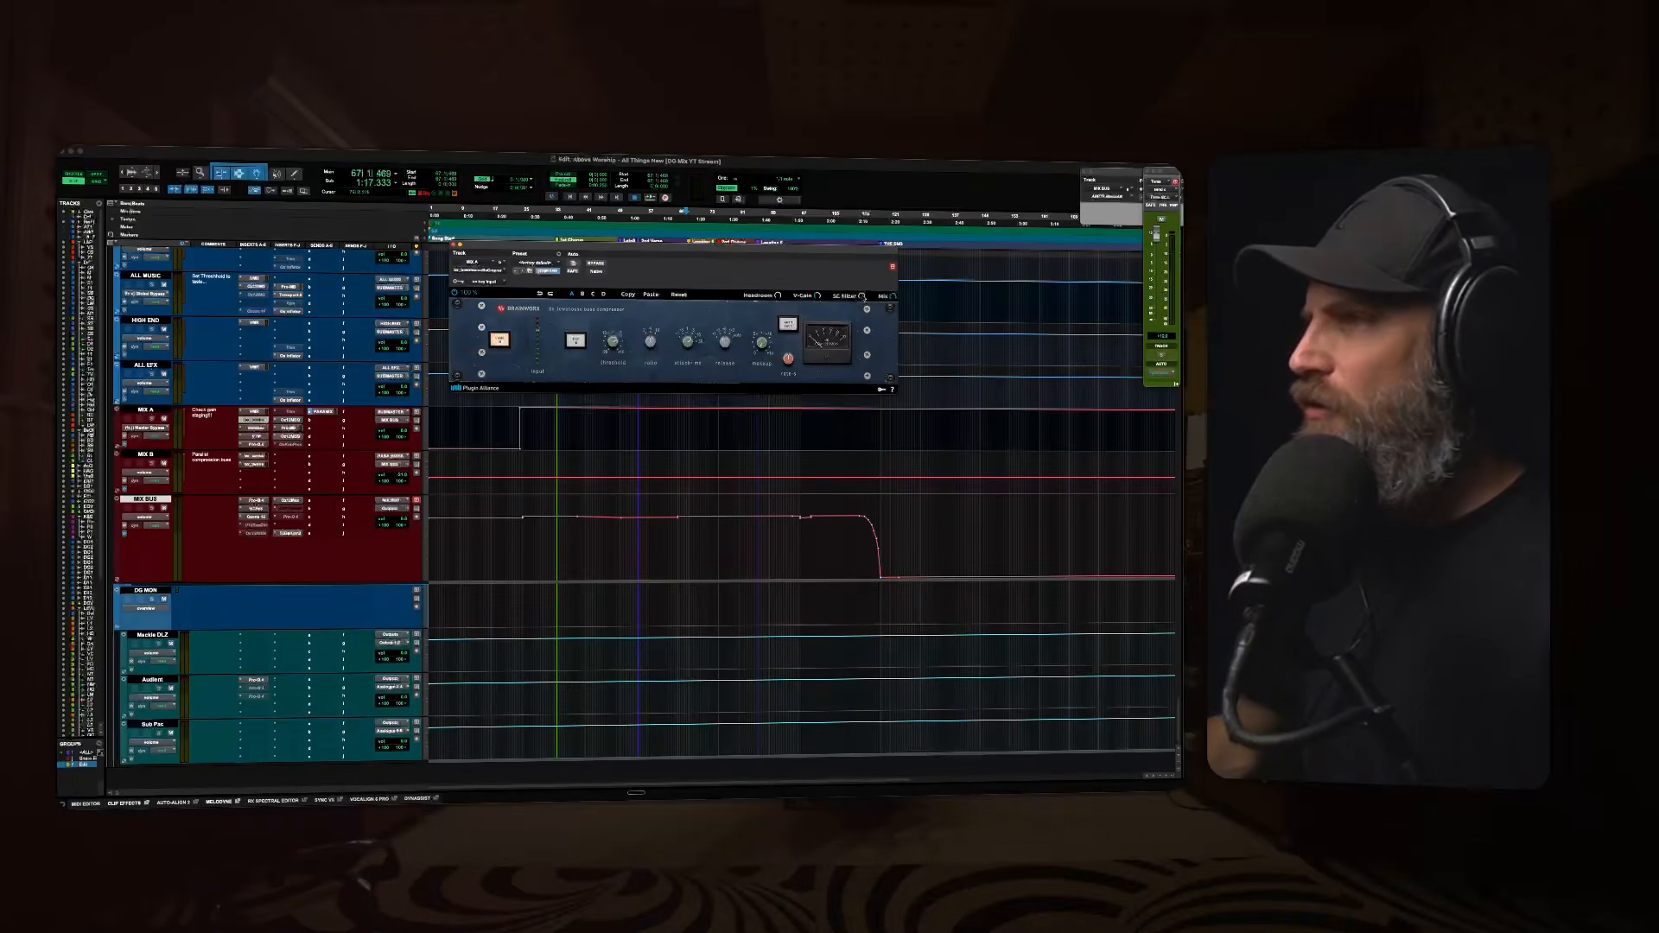
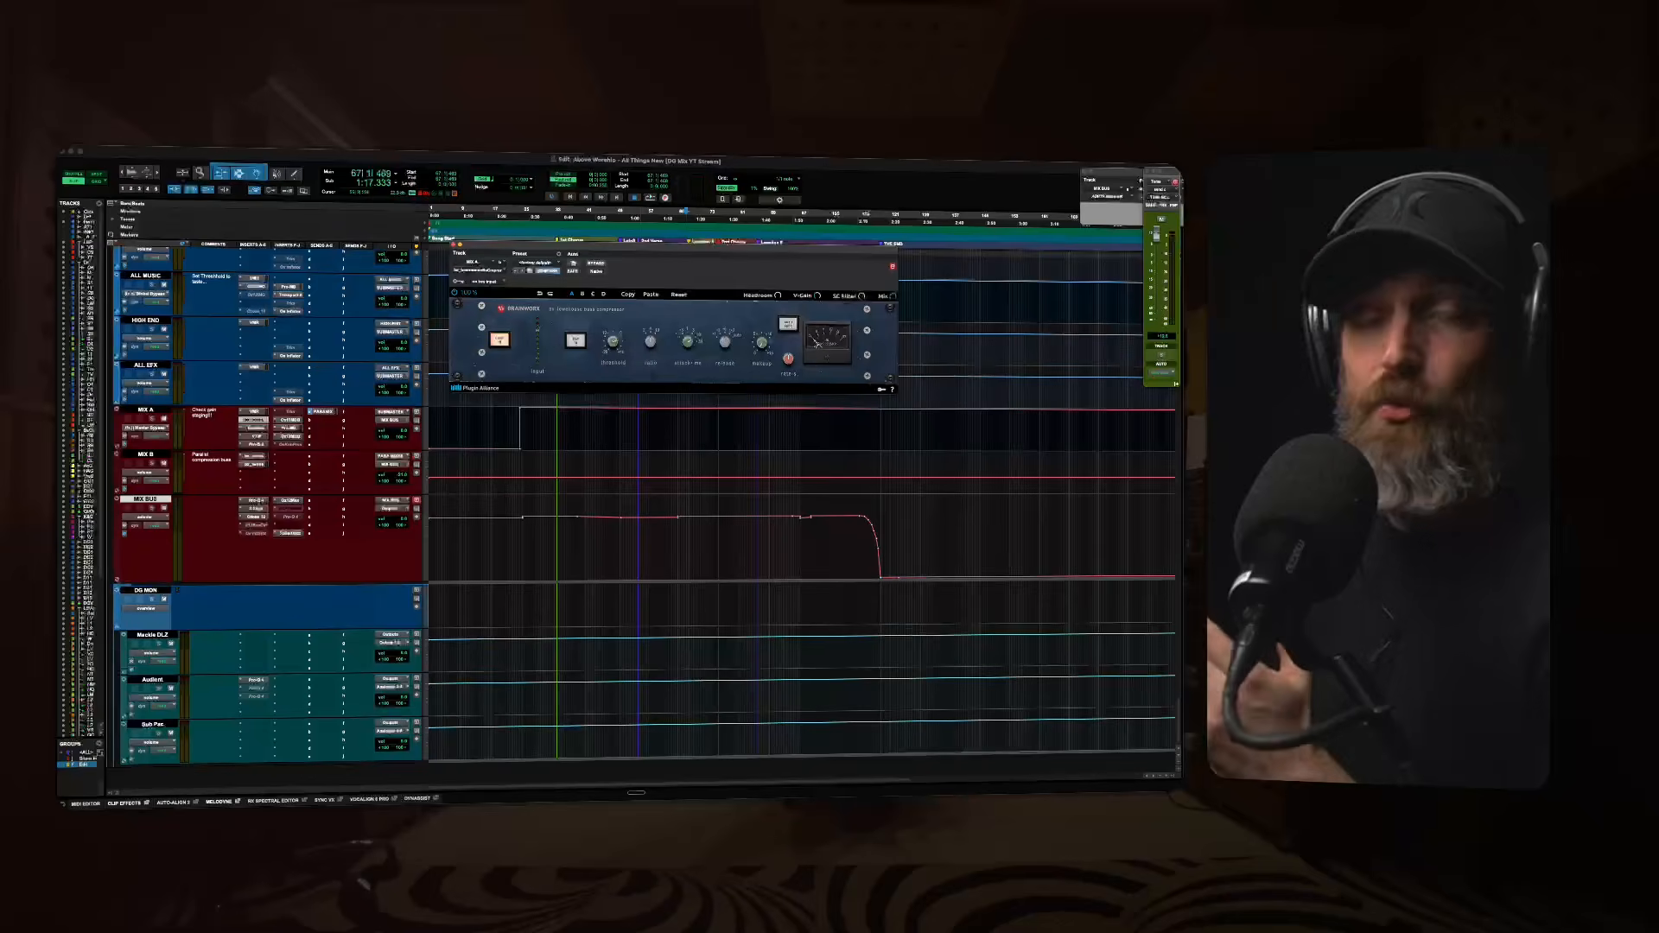
# Open the sub kick track's Kick SC send, check the kick click track beside it, and return to the mix buses.
pyautogui.scroll(15, 439, 475)
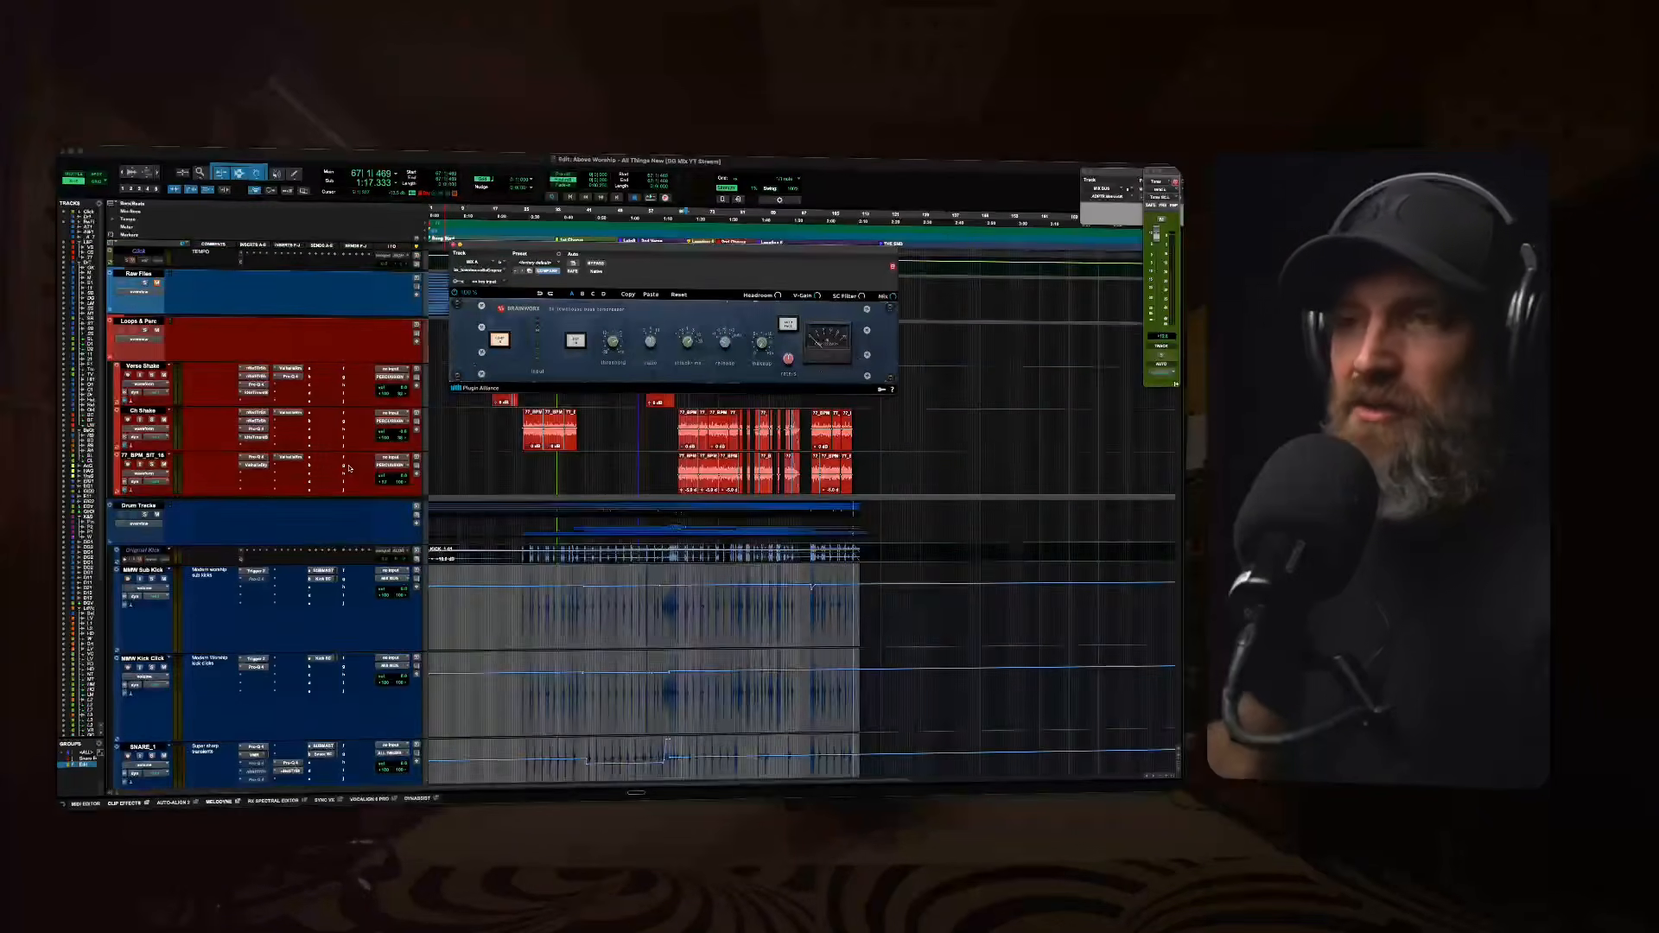
pyautogui.scroll(-3, 338, 533)
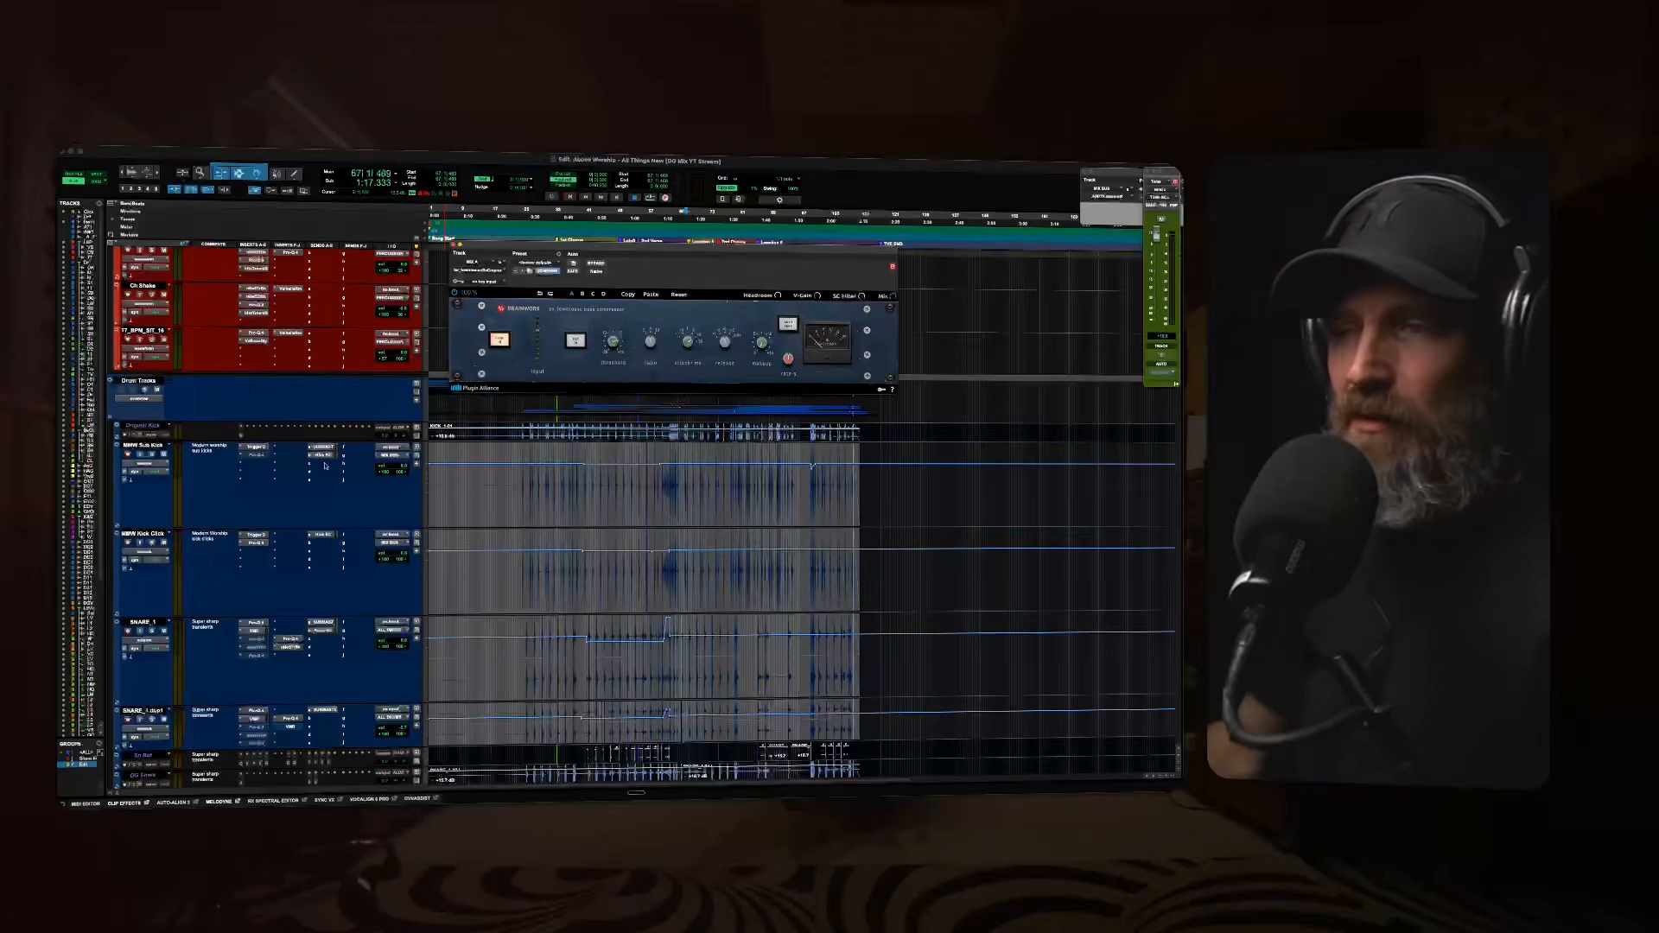
pyautogui.click(323, 455)
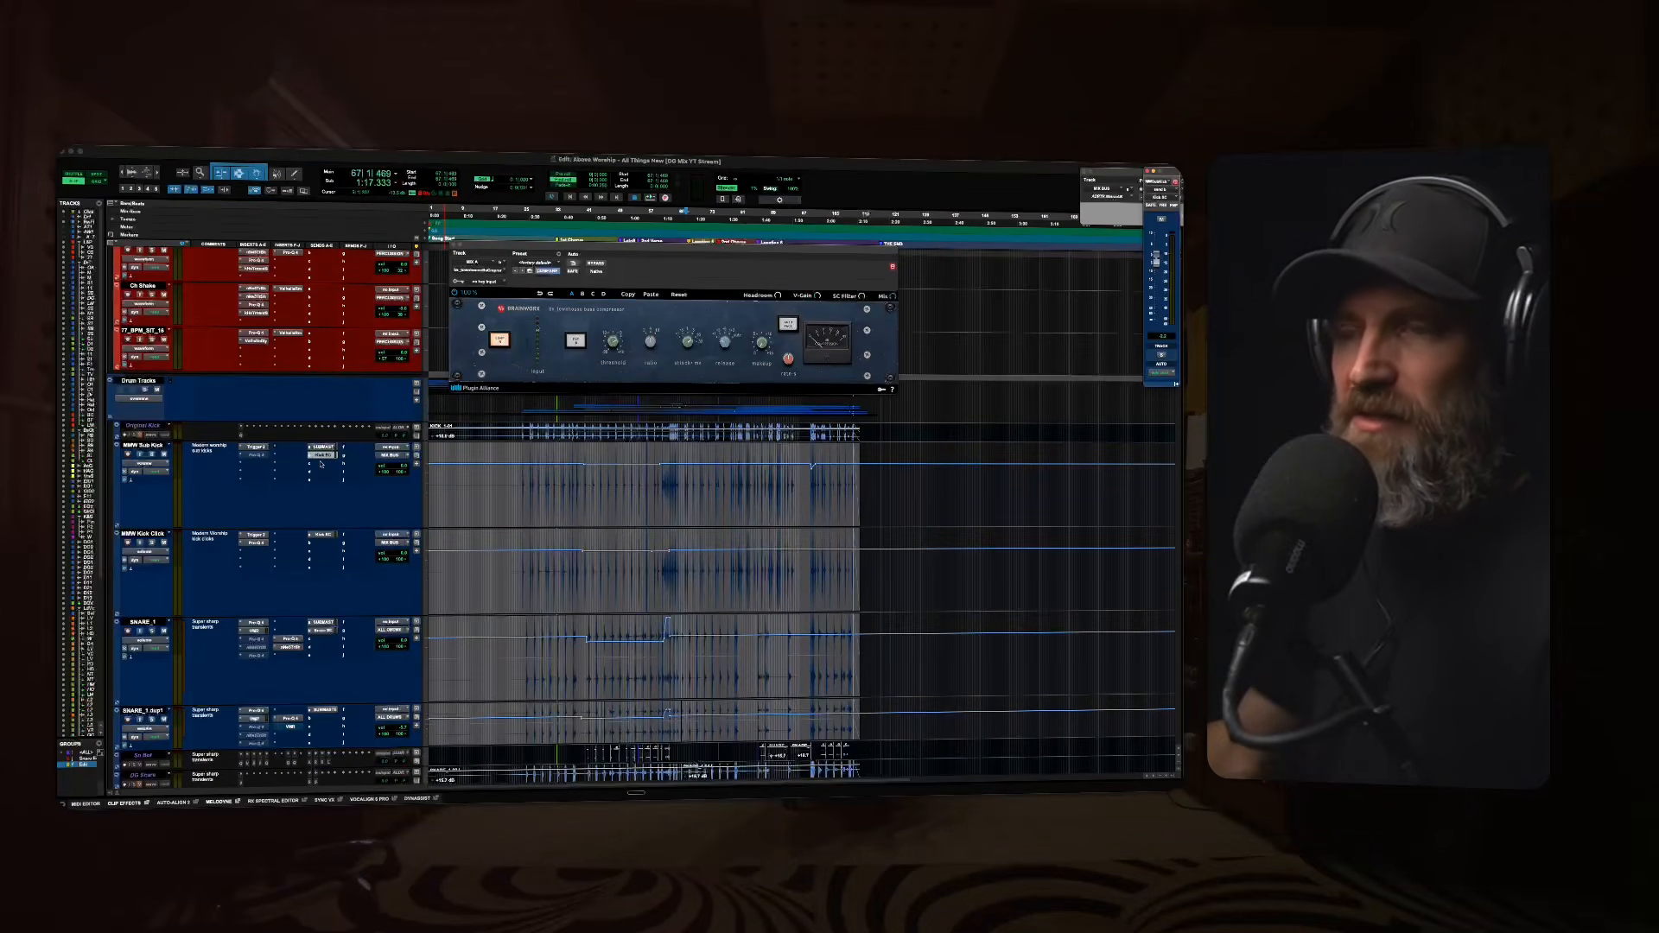
pyautogui.scroll(-3, 319, 469)
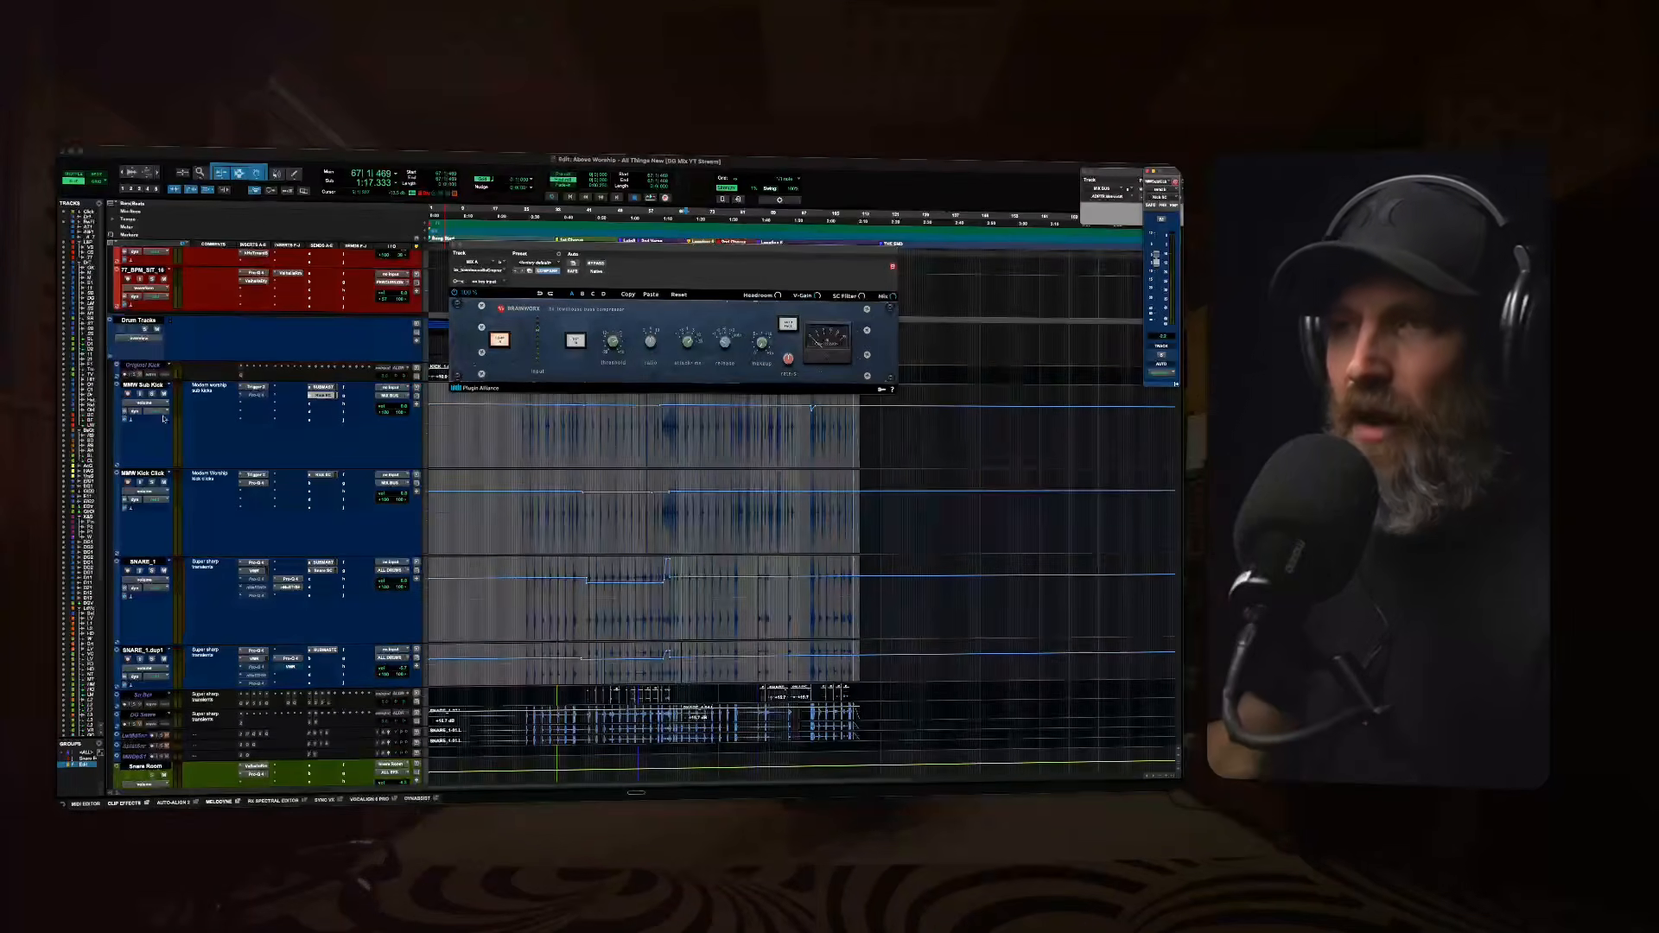
pyautogui.click(149, 386)
pyautogui.click(148, 473)
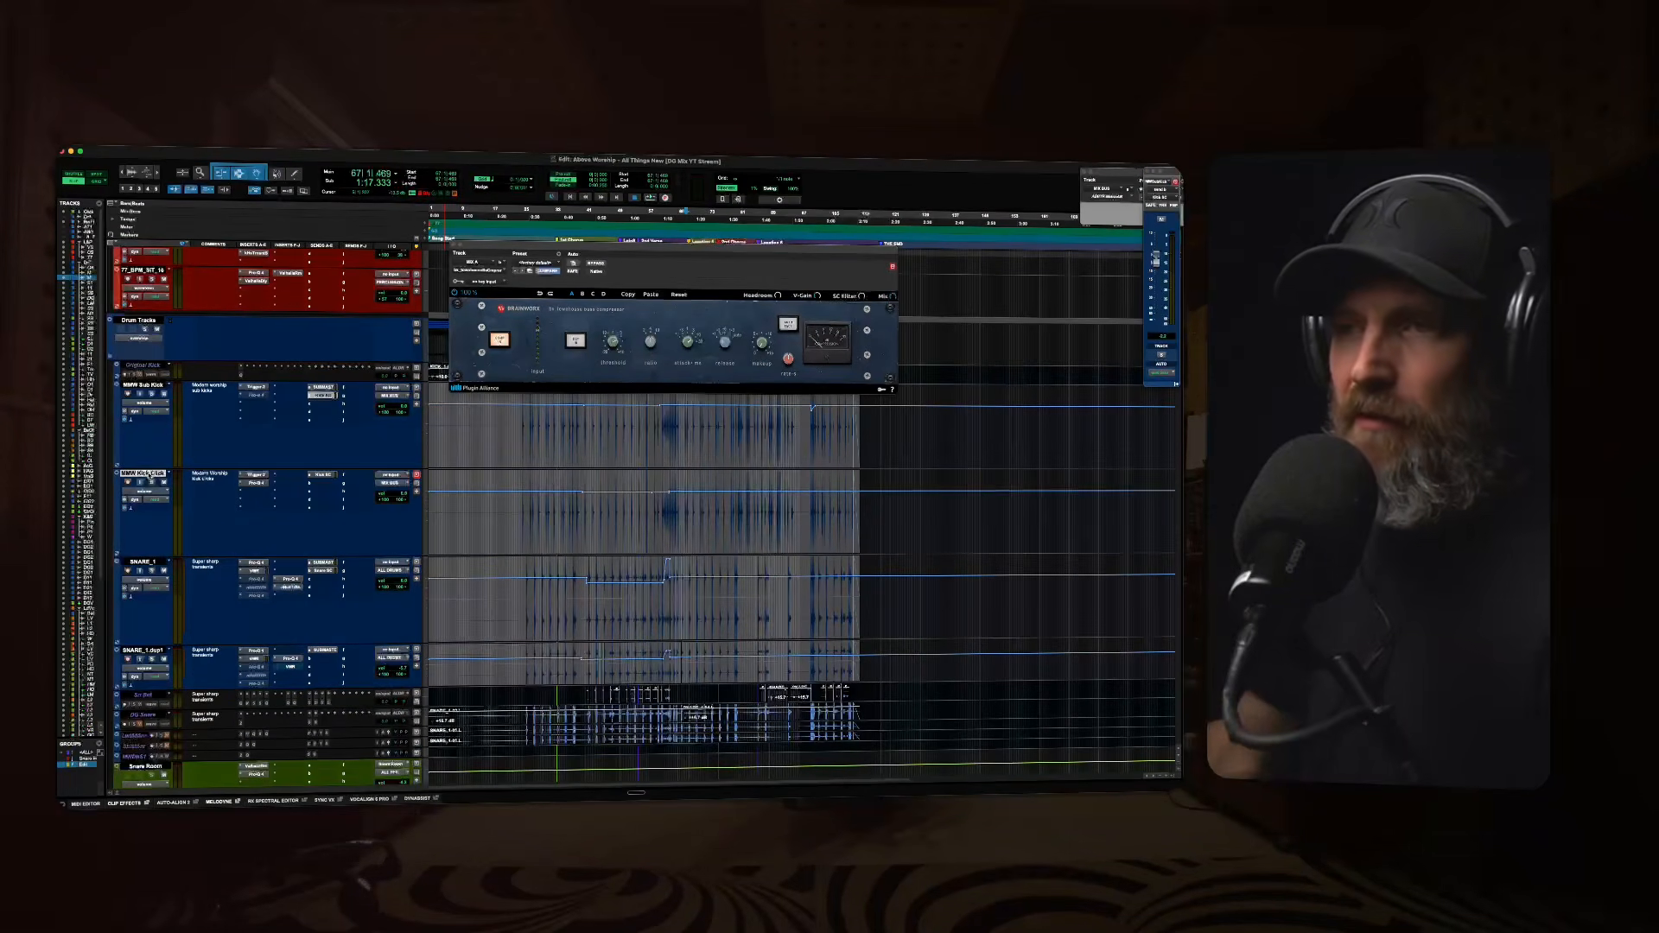
pyautogui.scroll(-15, 221, 448)
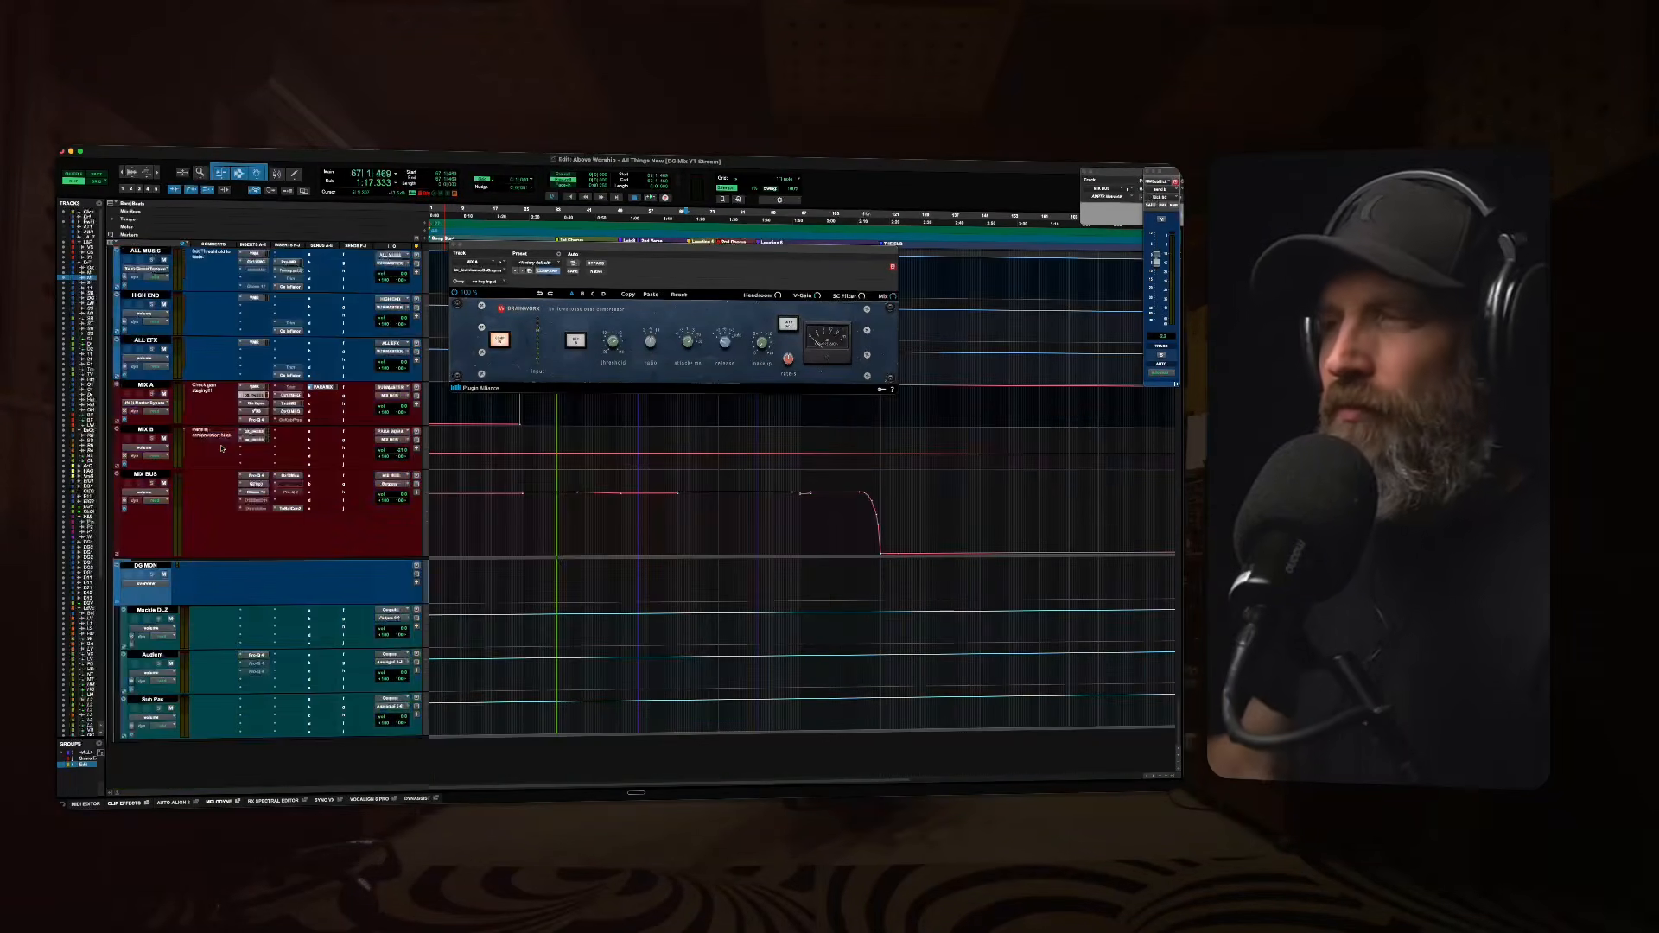
# Select the MIX A track, close its bx_townhouse compressor, and open its Gullfoss insert.
pyautogui.click(140, 387)
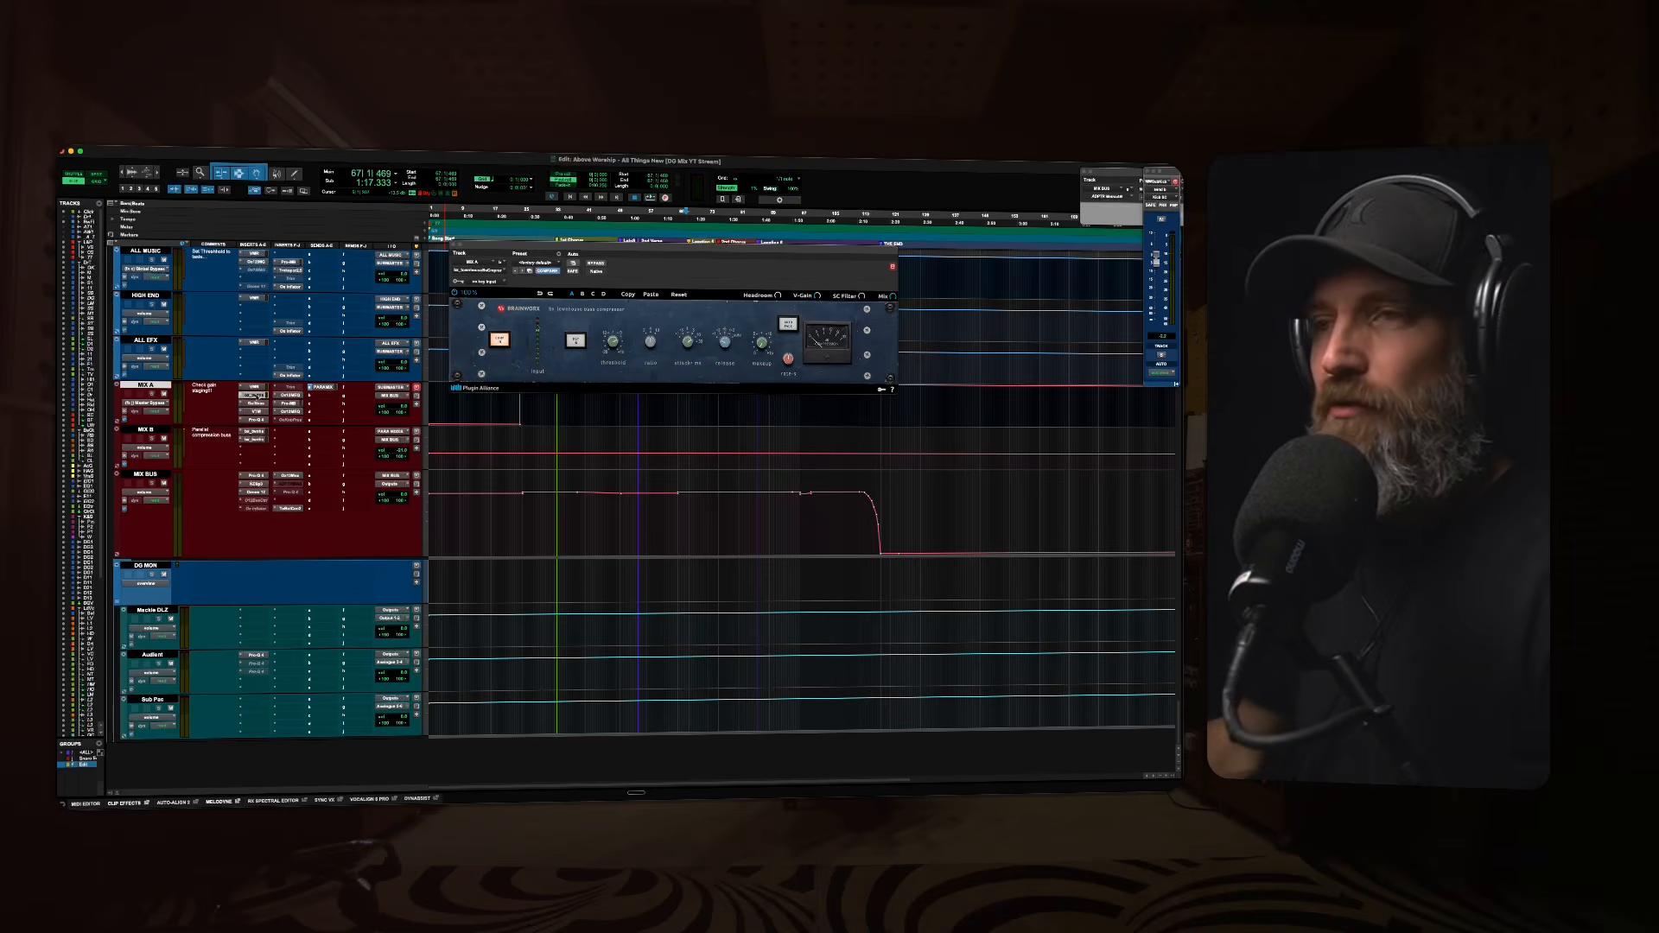
pyautogui.click(255, 395)
pyautogui.click(255, 404)
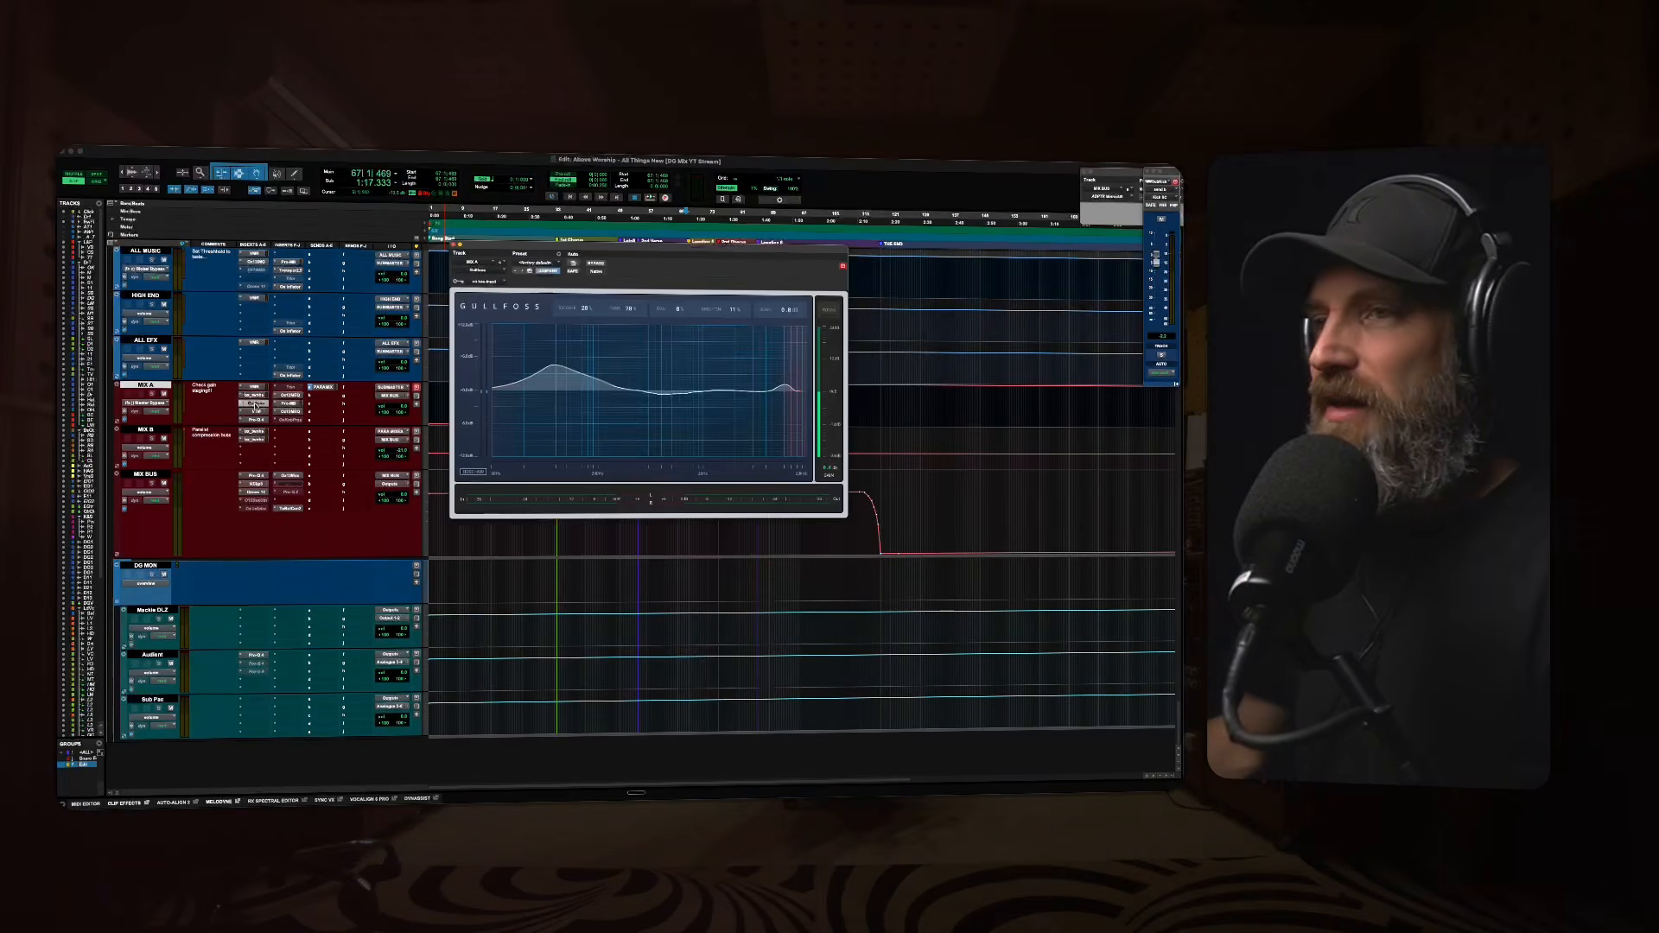
# Play the song while bypassing and re-enabling Gullfoss on MIX A to compare its effect, and stop playback.
pyautogui.press('super+Tab')
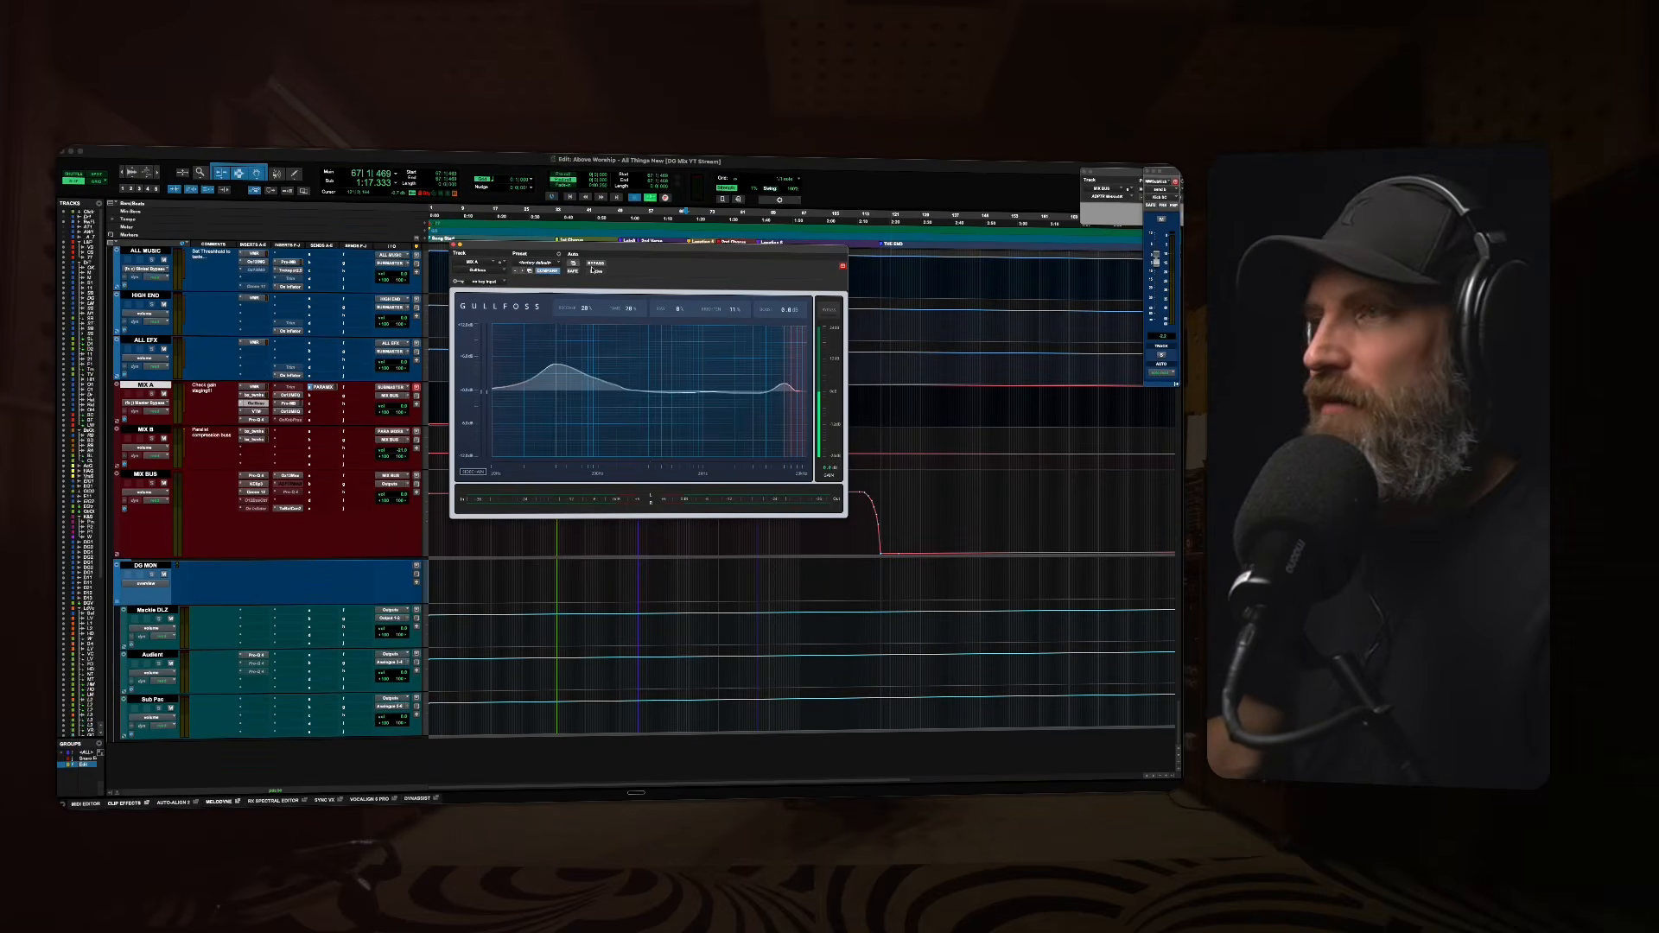
pyautogui.press('space')
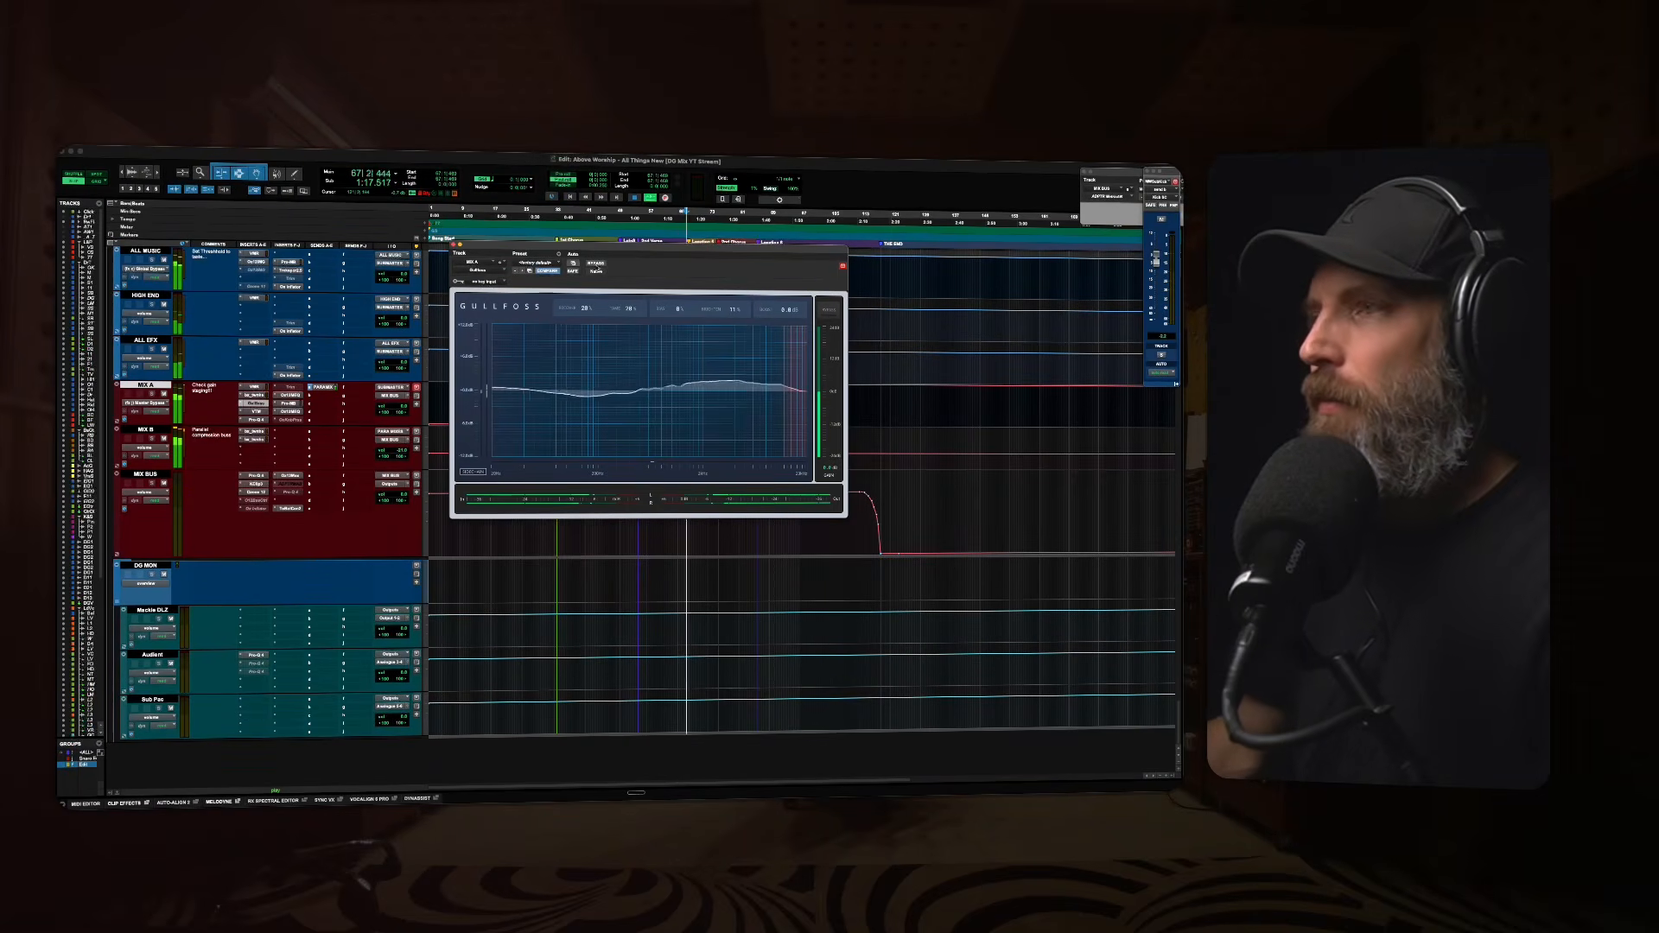
pyautogui.click(600, 264)
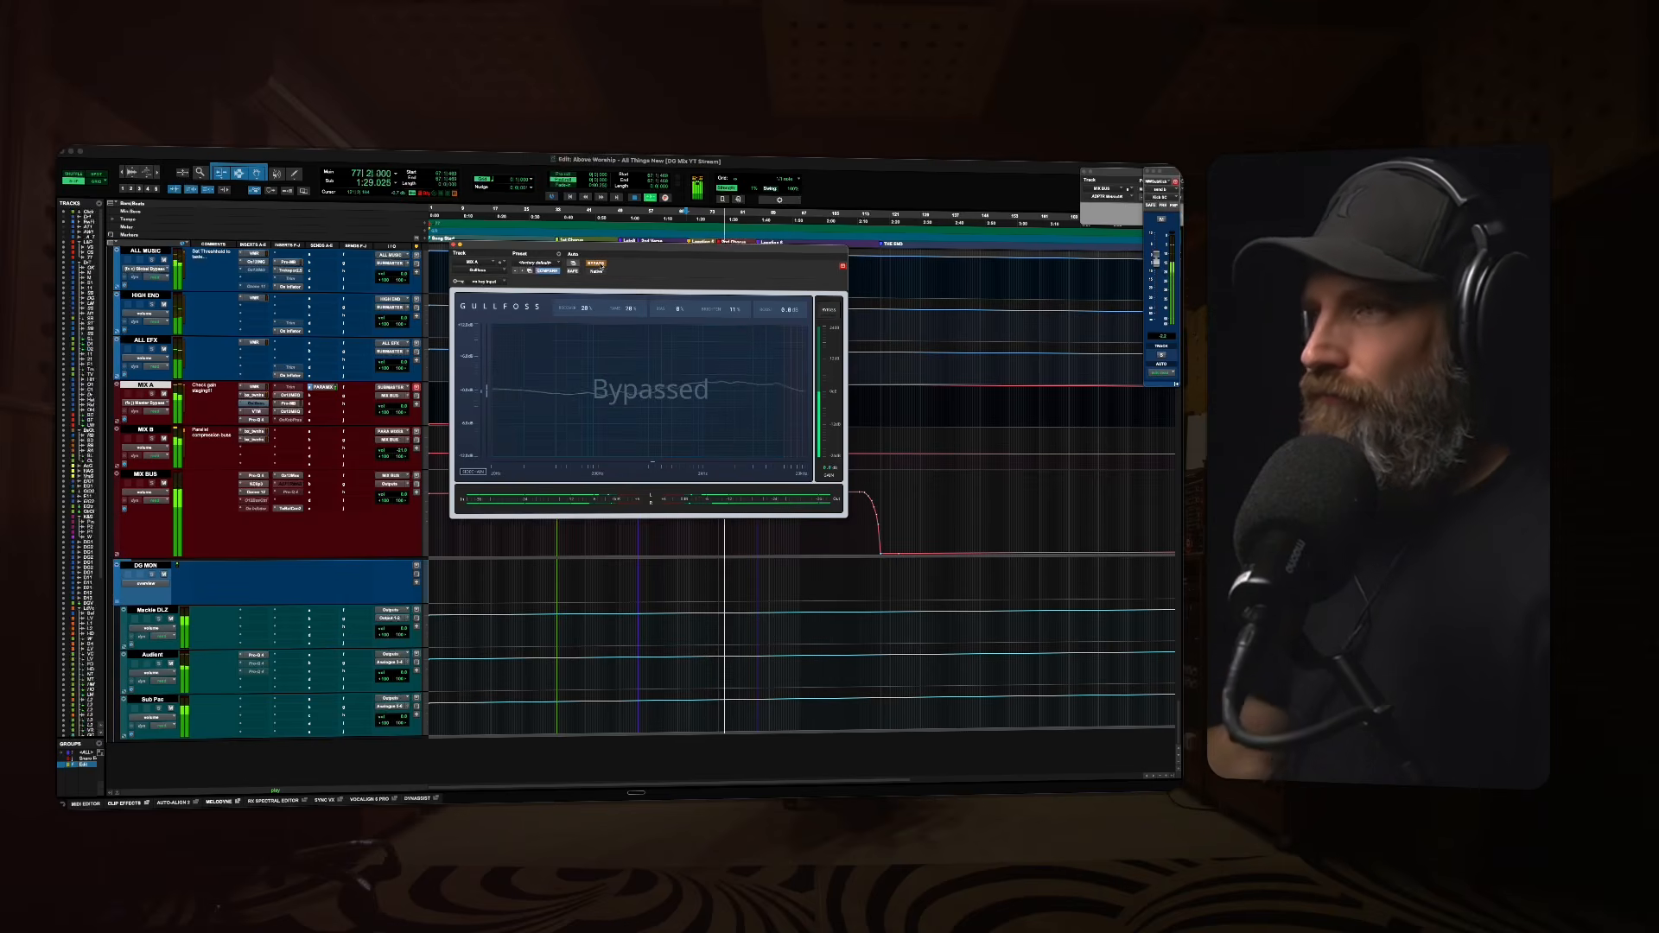
pyautogui.click(599, 264)
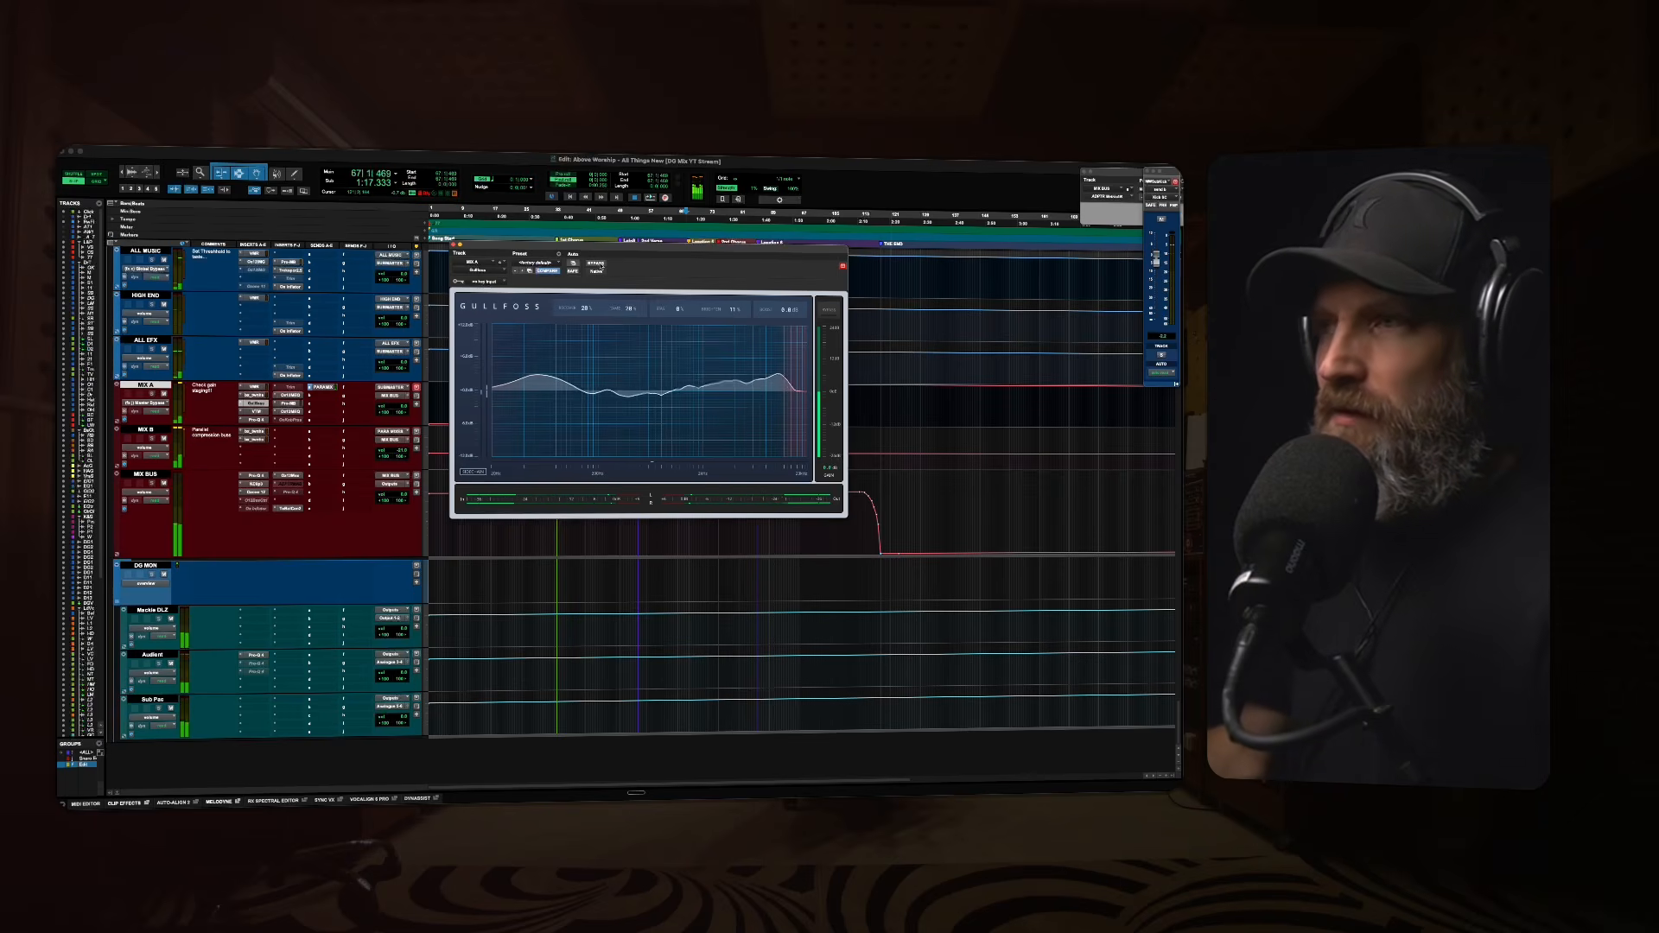
pyautogui.press('super+Tab')
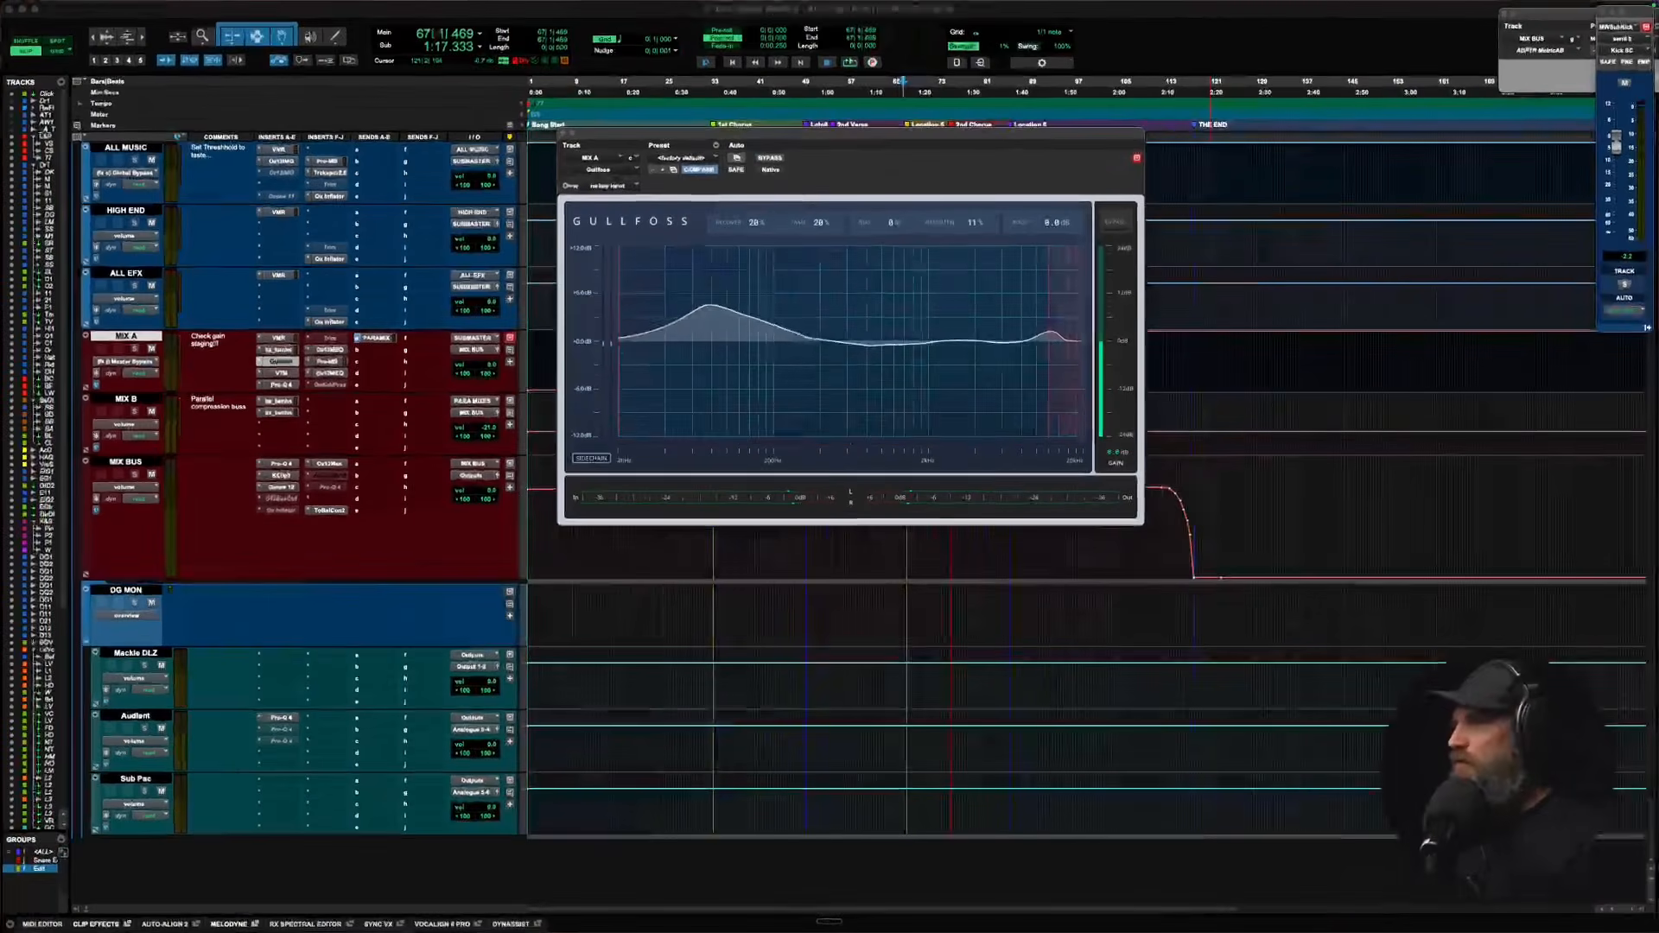
pyautogui.press('super+Tab')
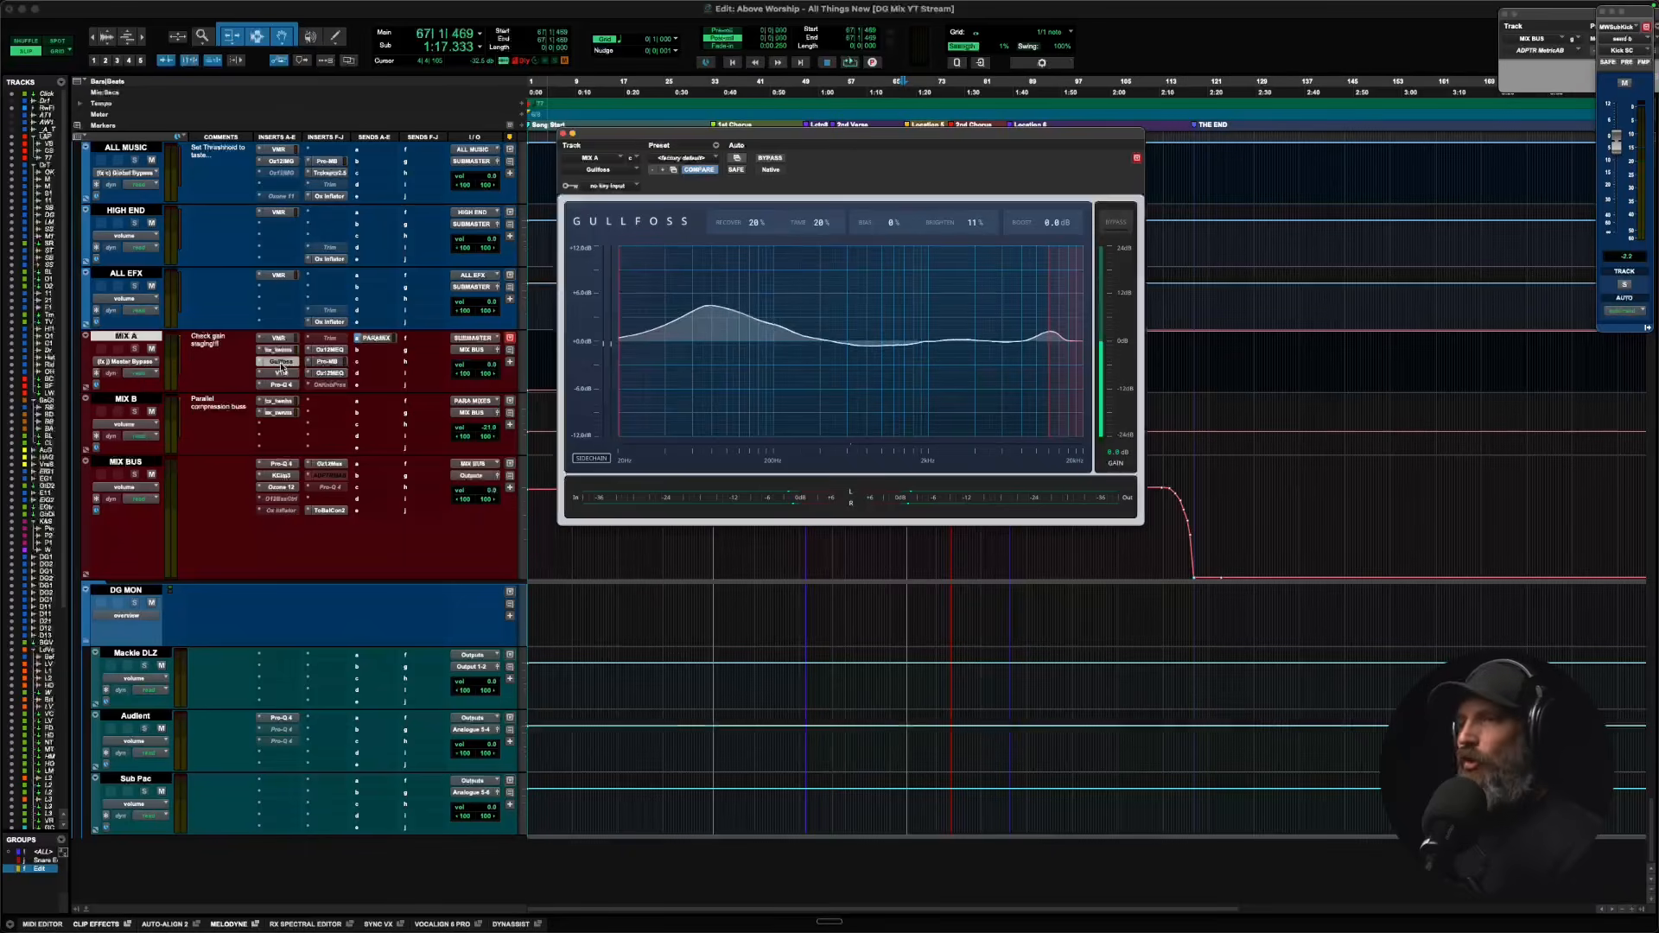
# Close the Gullfoss insert on MIX A and open its Slate Digital Virtual Tape Machines insert.
pyautogui.click(283, 363)
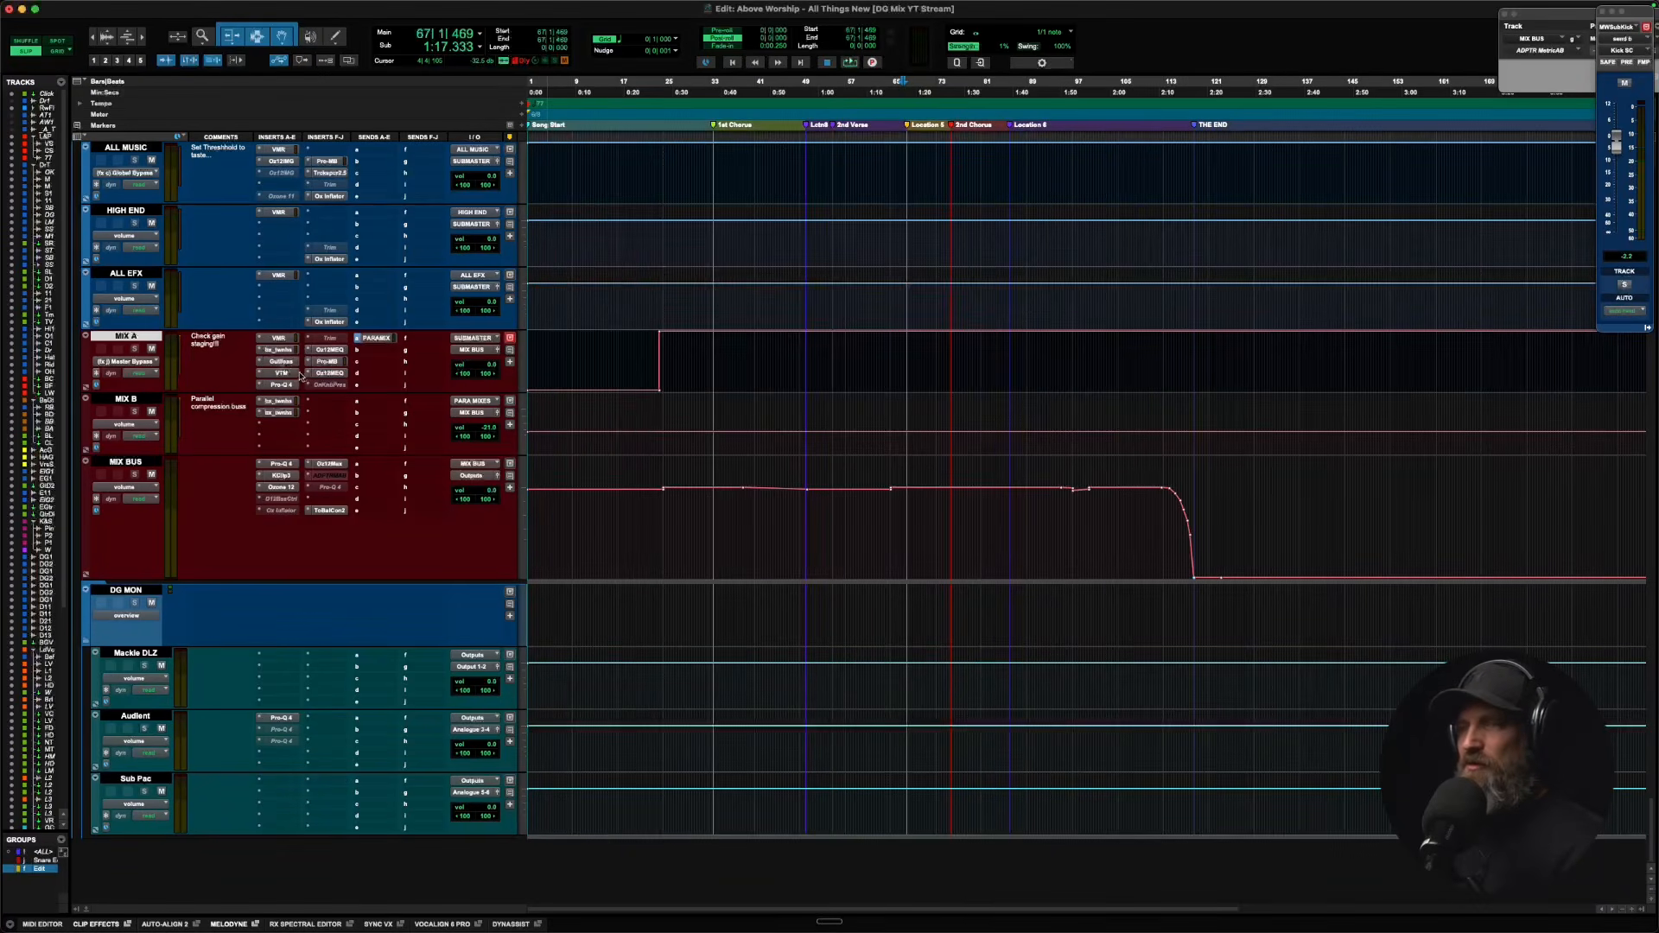
pyautogui.click(280, 373)
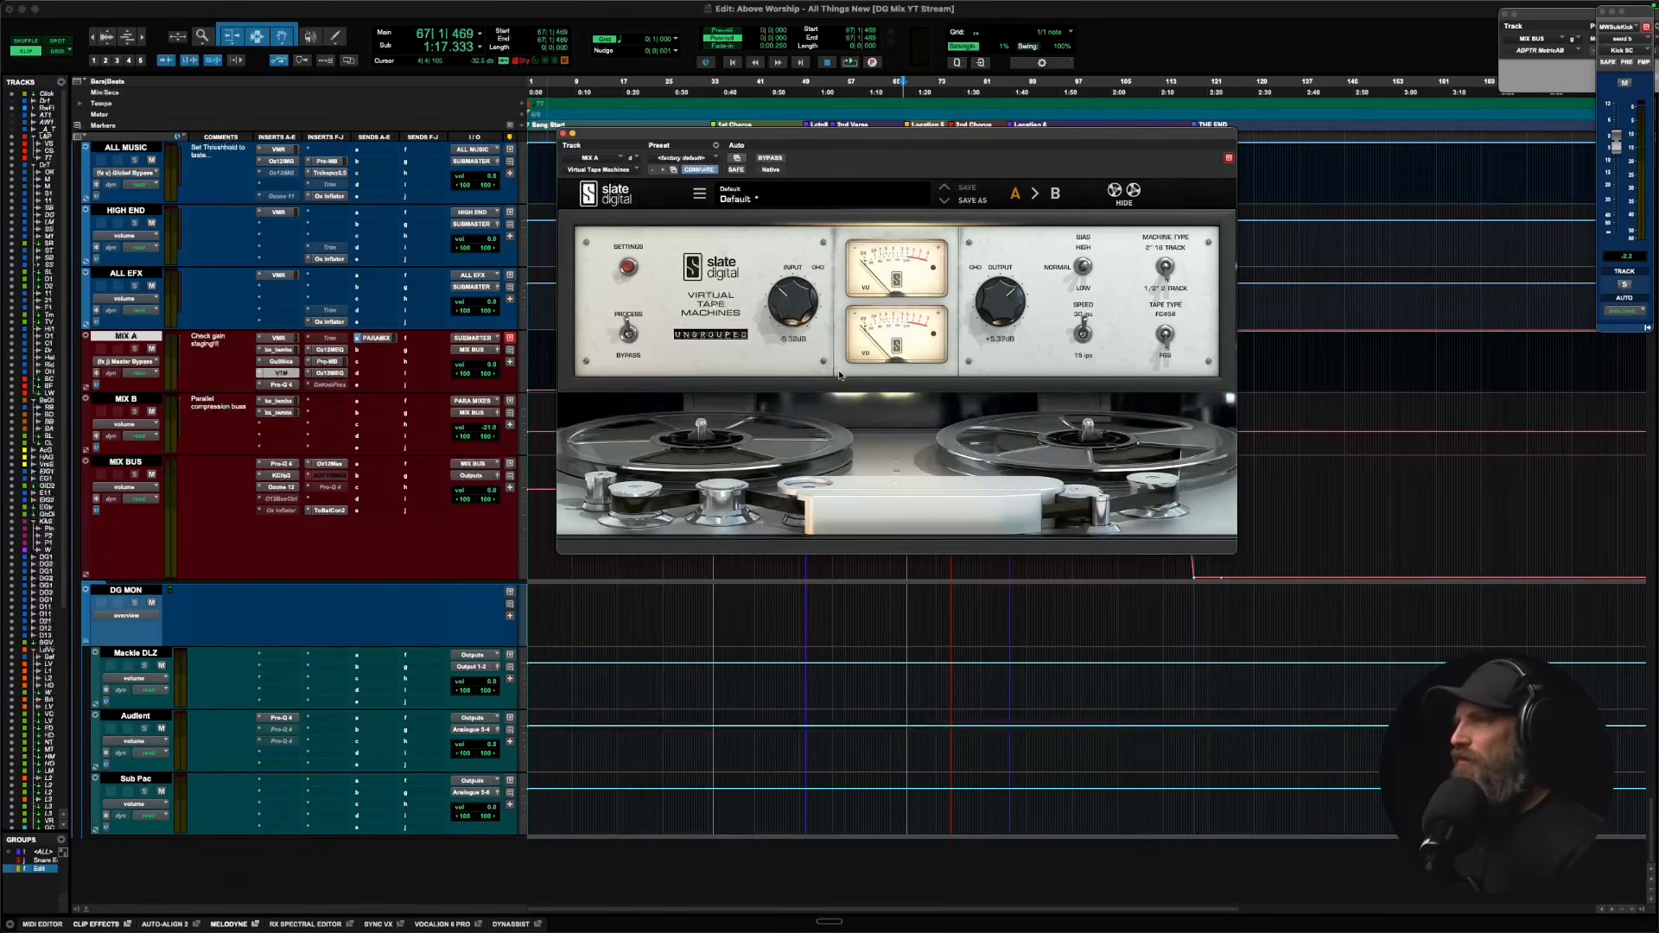
pyautogui.moveTo(823, 137); pyautogui.dragTo(809, 109)
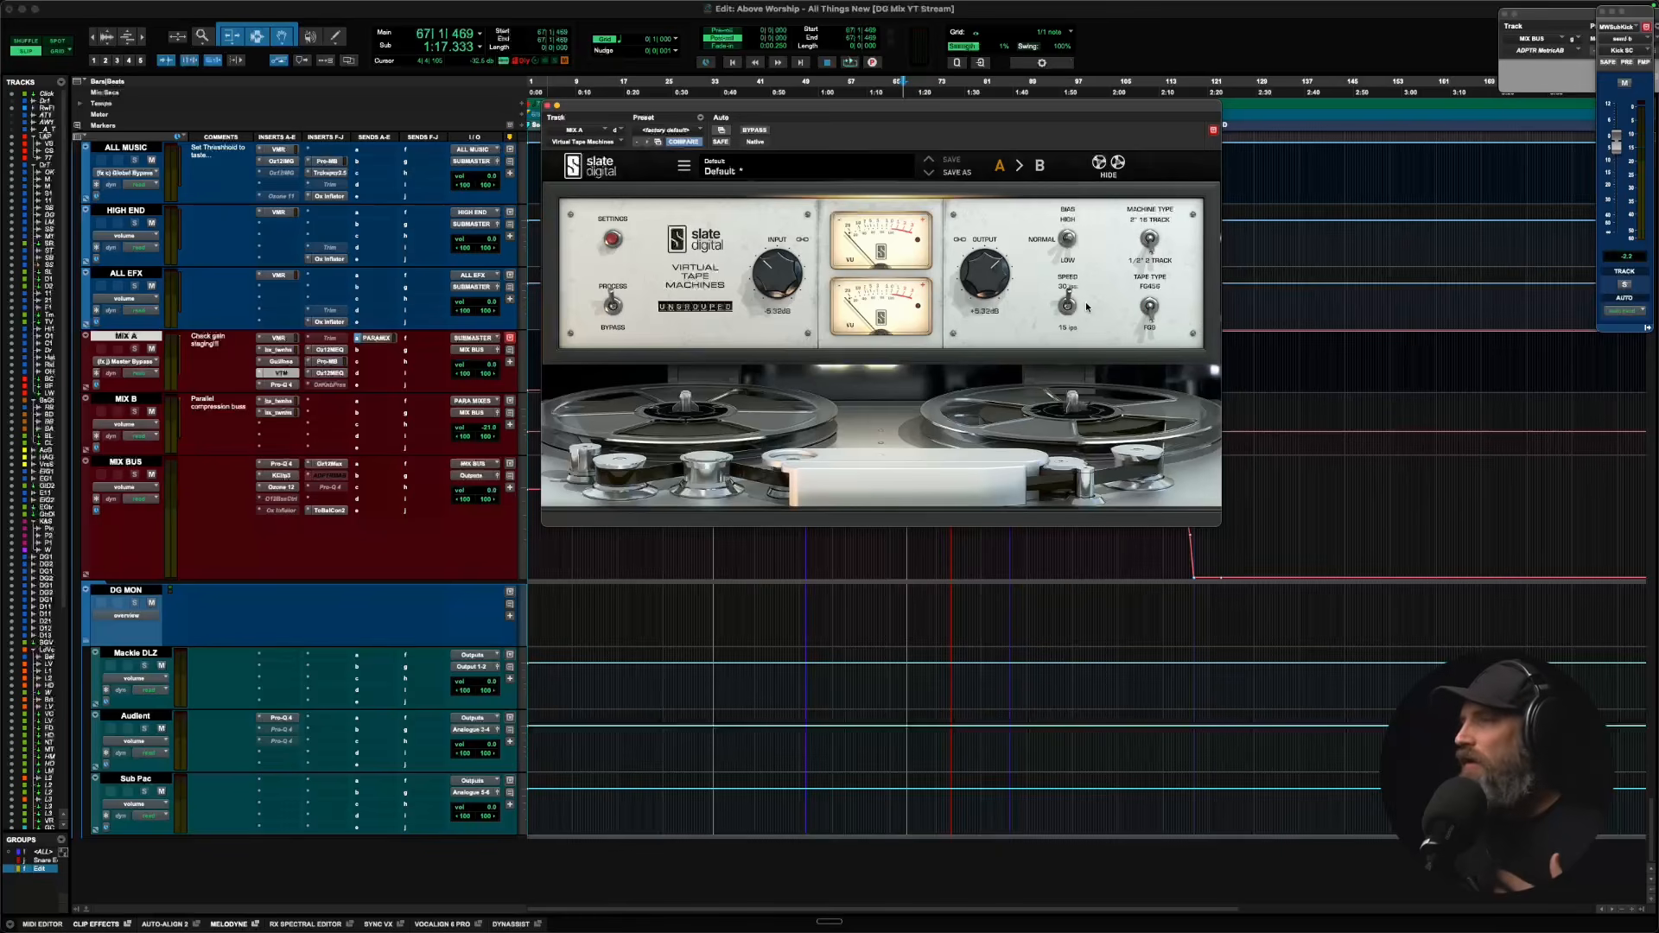
# Play the song while bypassing and re-enabling Virtual Tape Machines on MIX A to compare its effect, and stop playback.
pyautogui.click(755, 131)
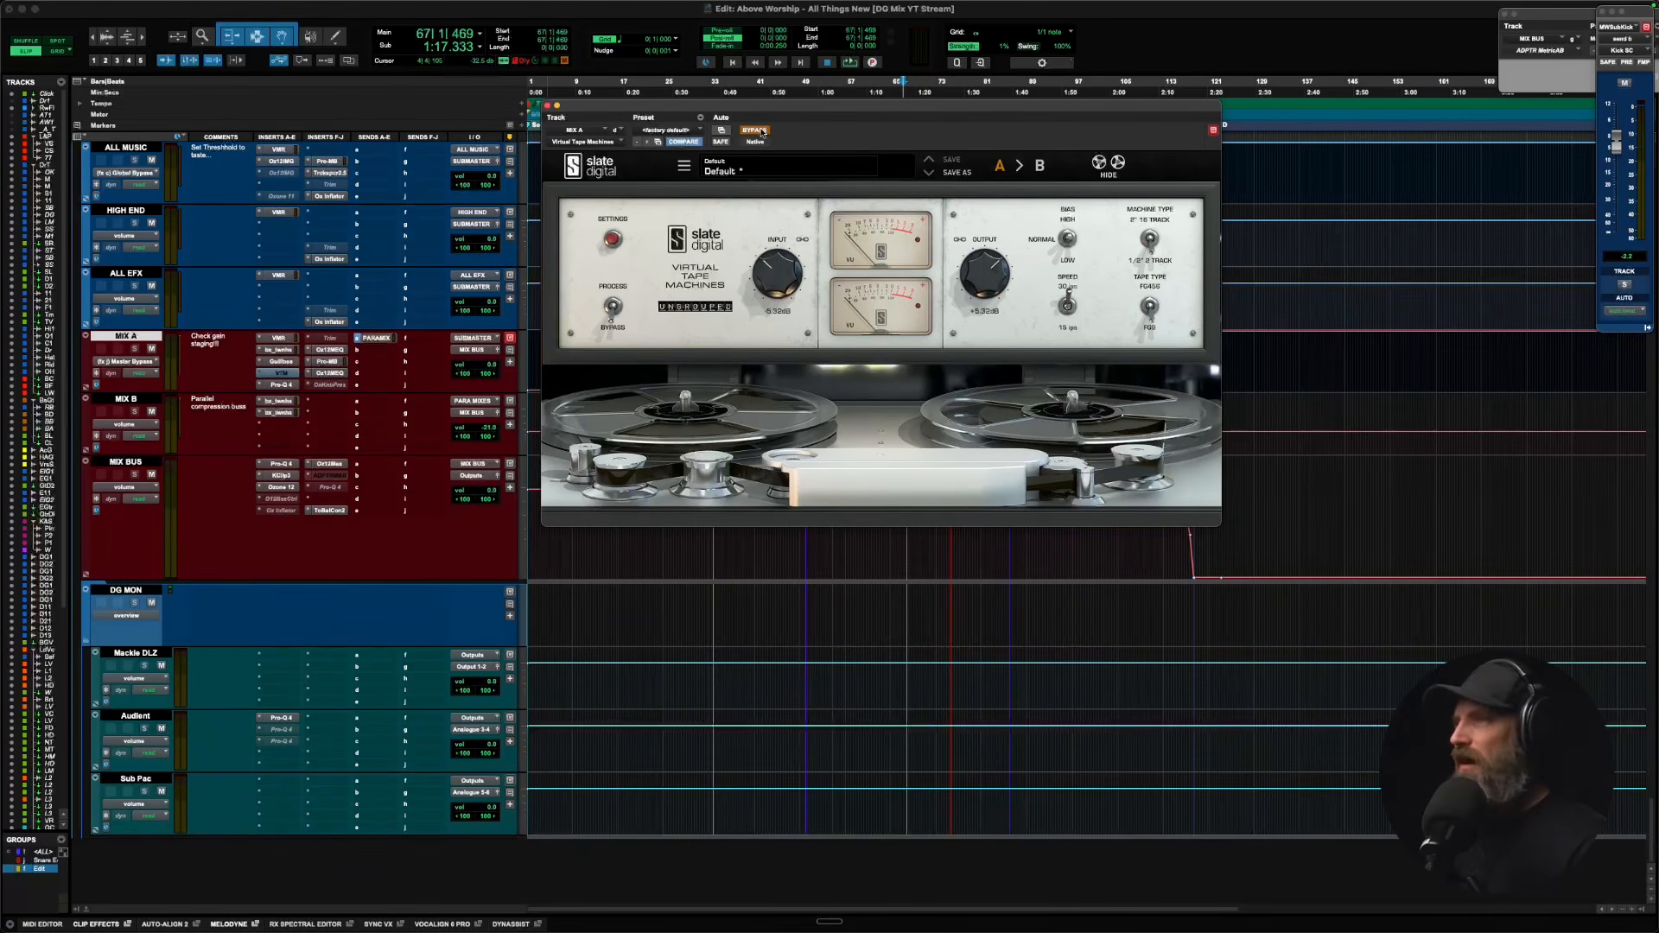
pyautogui.click(755, 131)
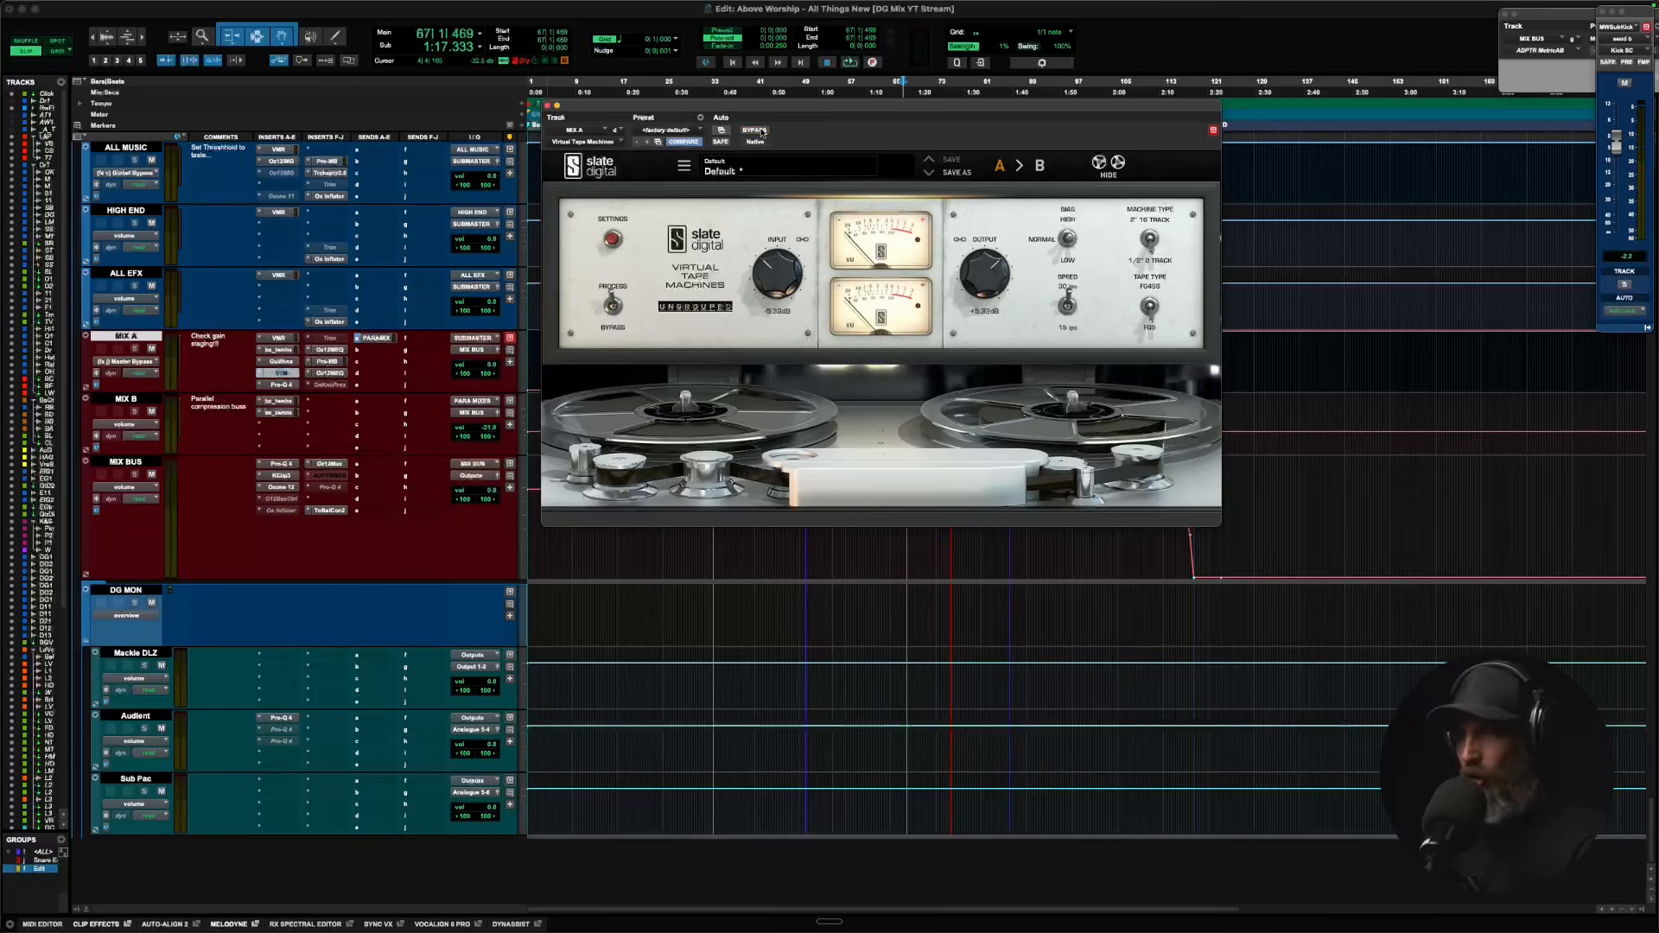
pyautogui.press('space')
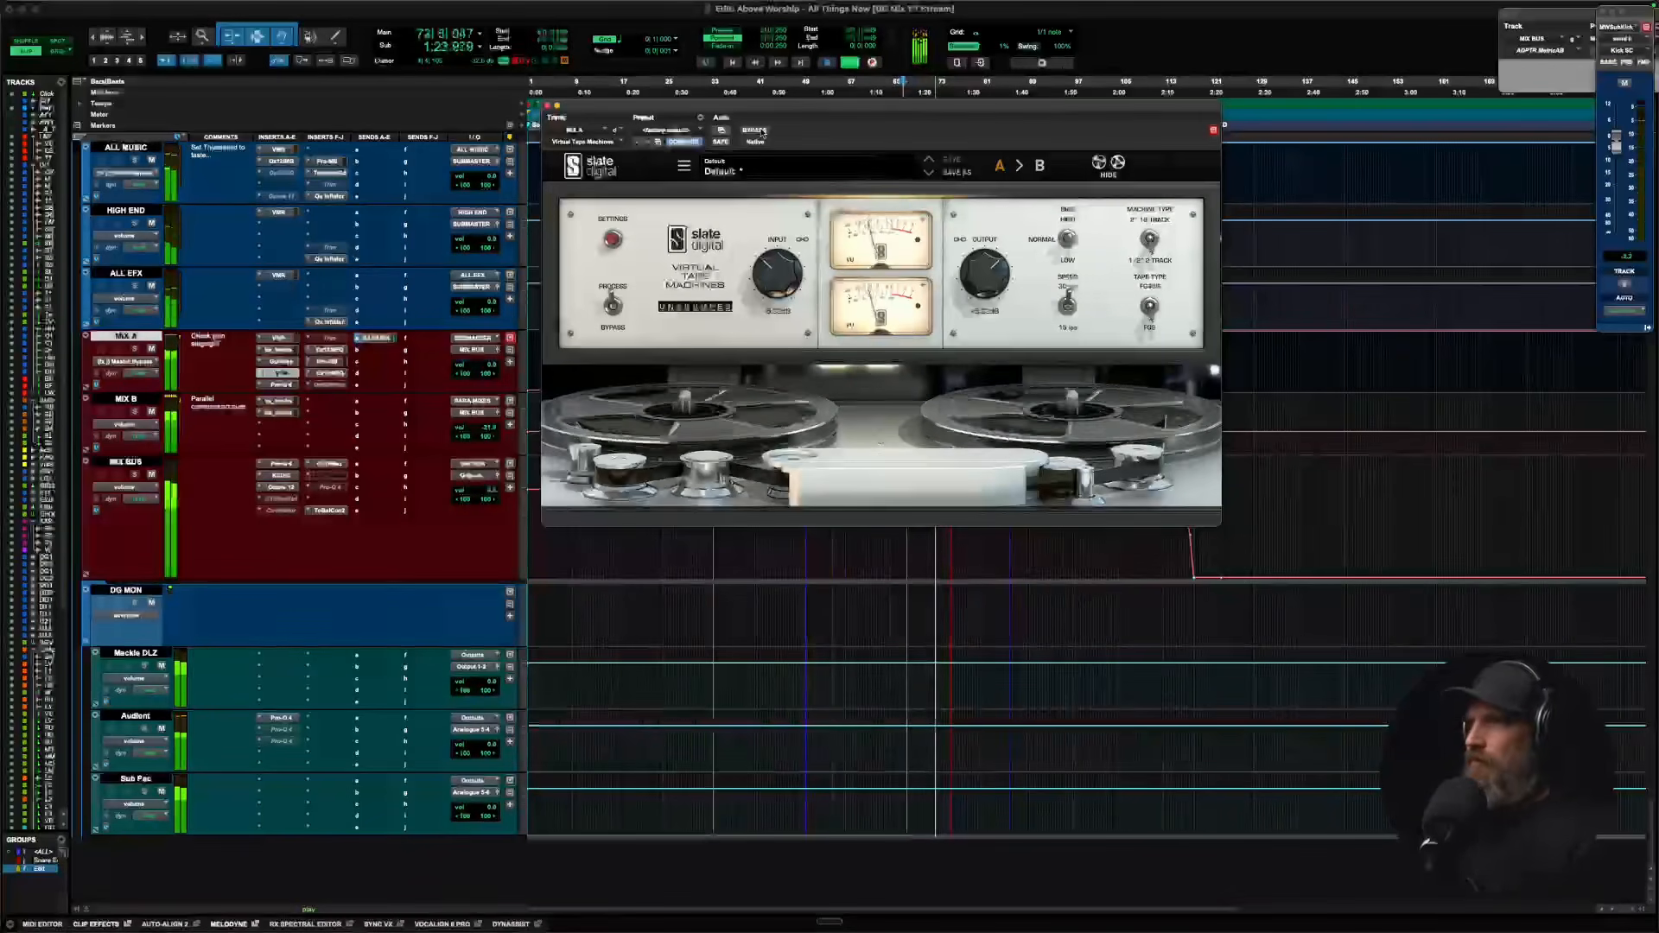
pyautogui.click(761, 132)
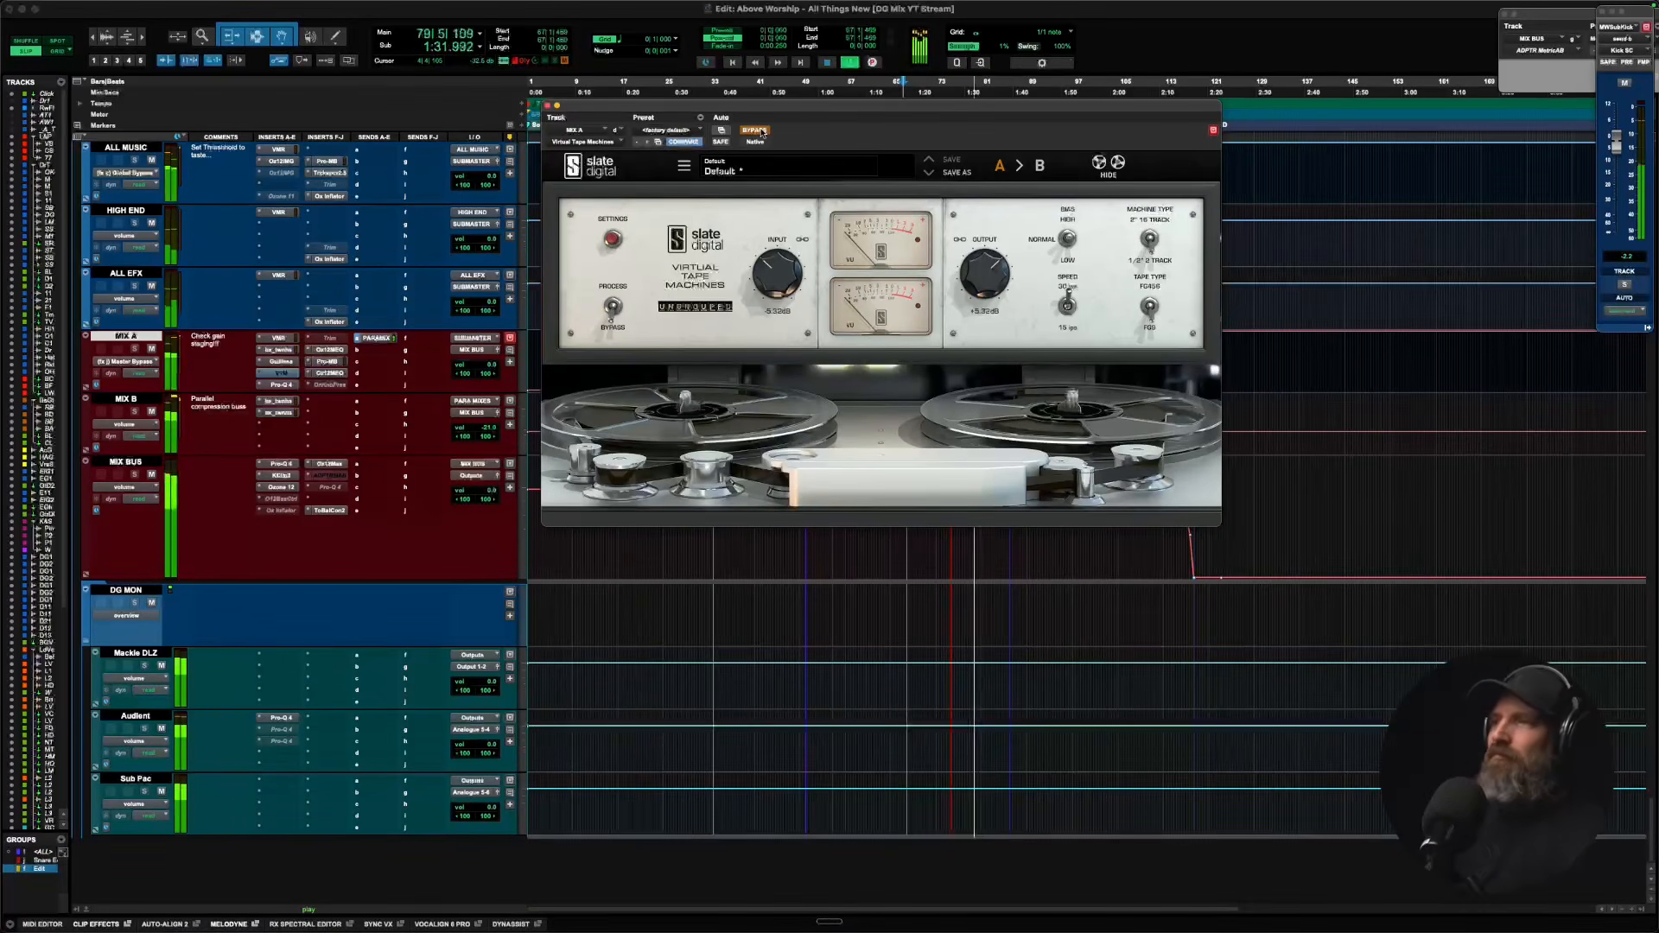
pyautogui.click(762, 131)
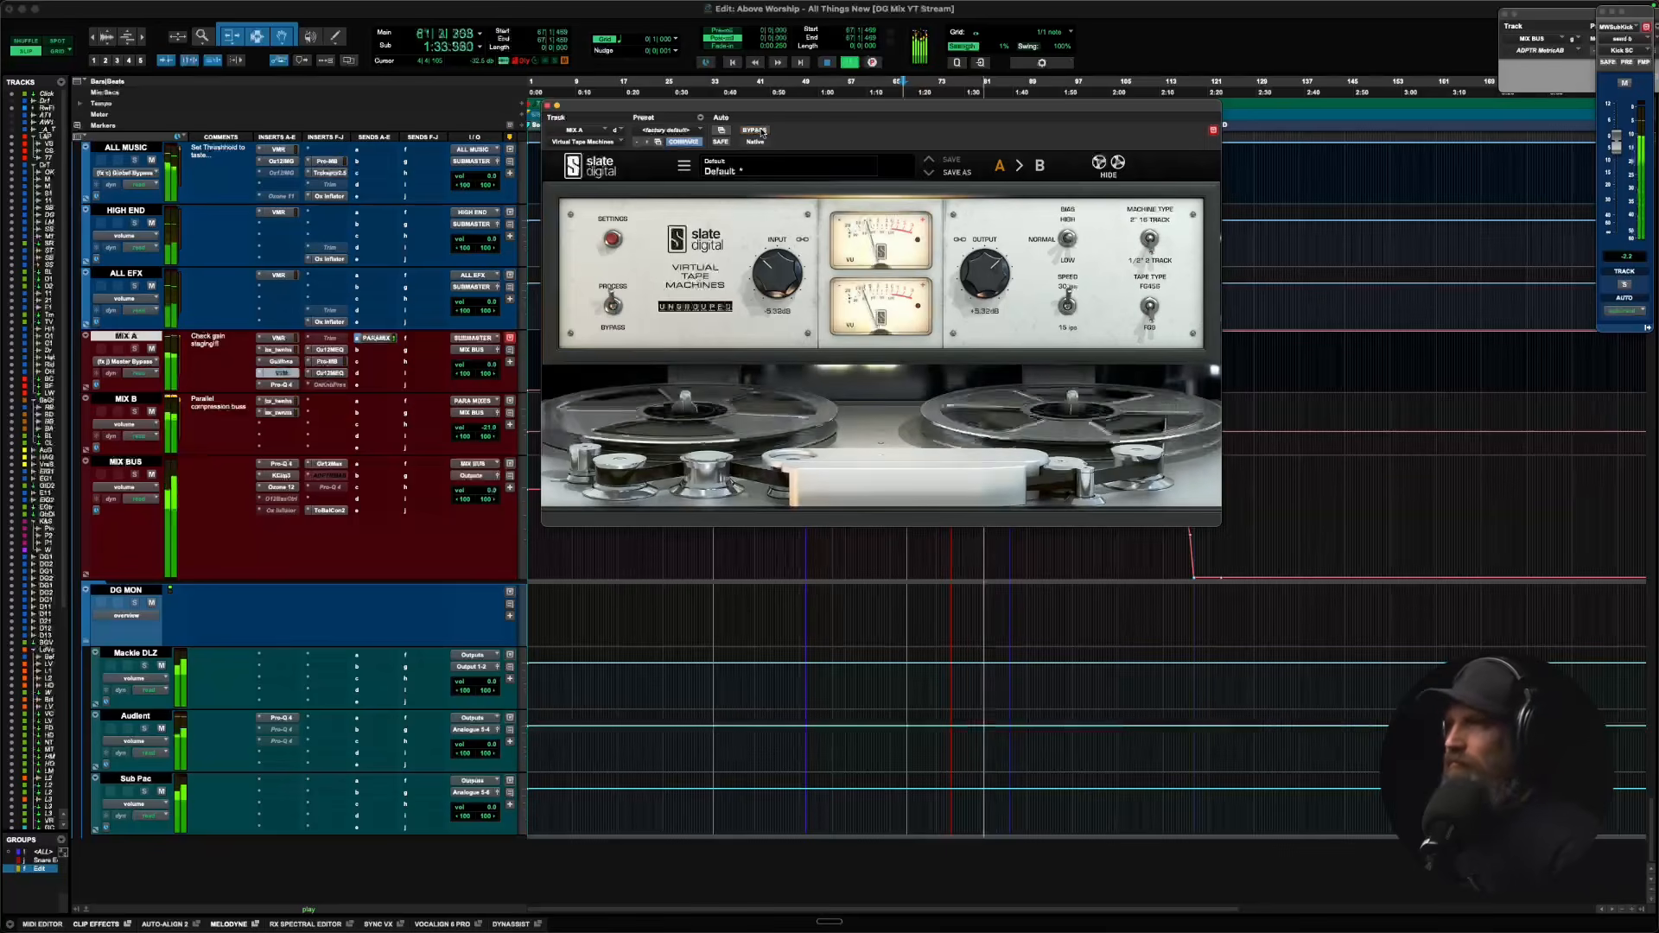
pyautogui.press('space')
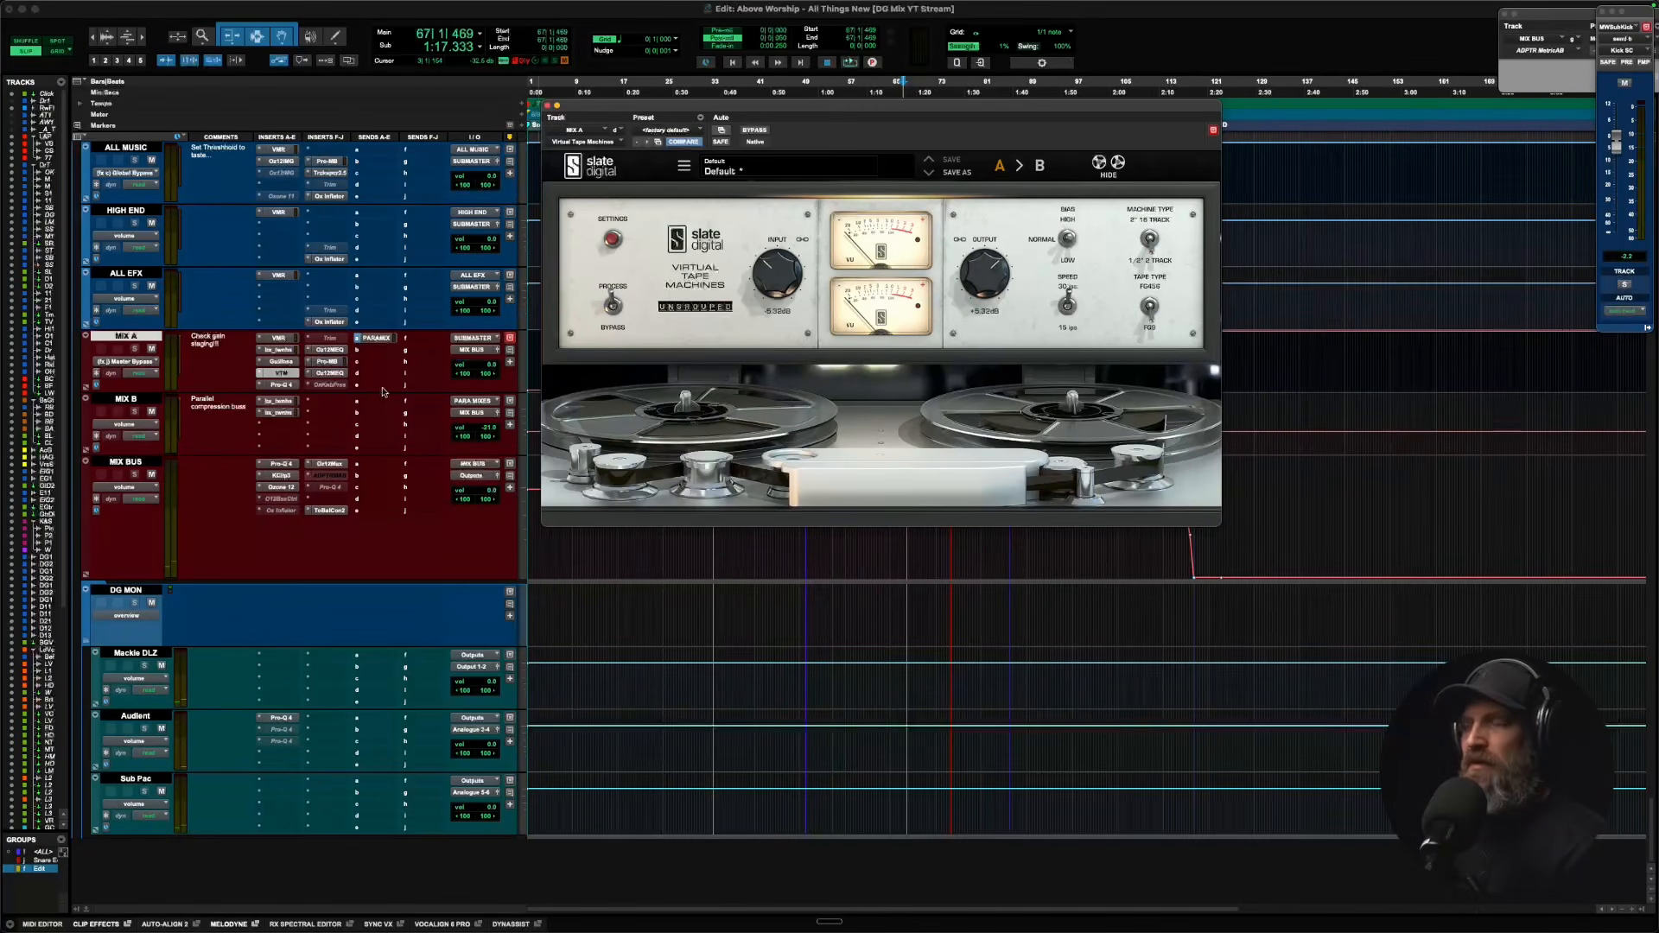
# Open the Pro-Q 4 insert on MIX A and set its display range to 6 dB after trying 30 dB.
pyautogui.click(283, 385)
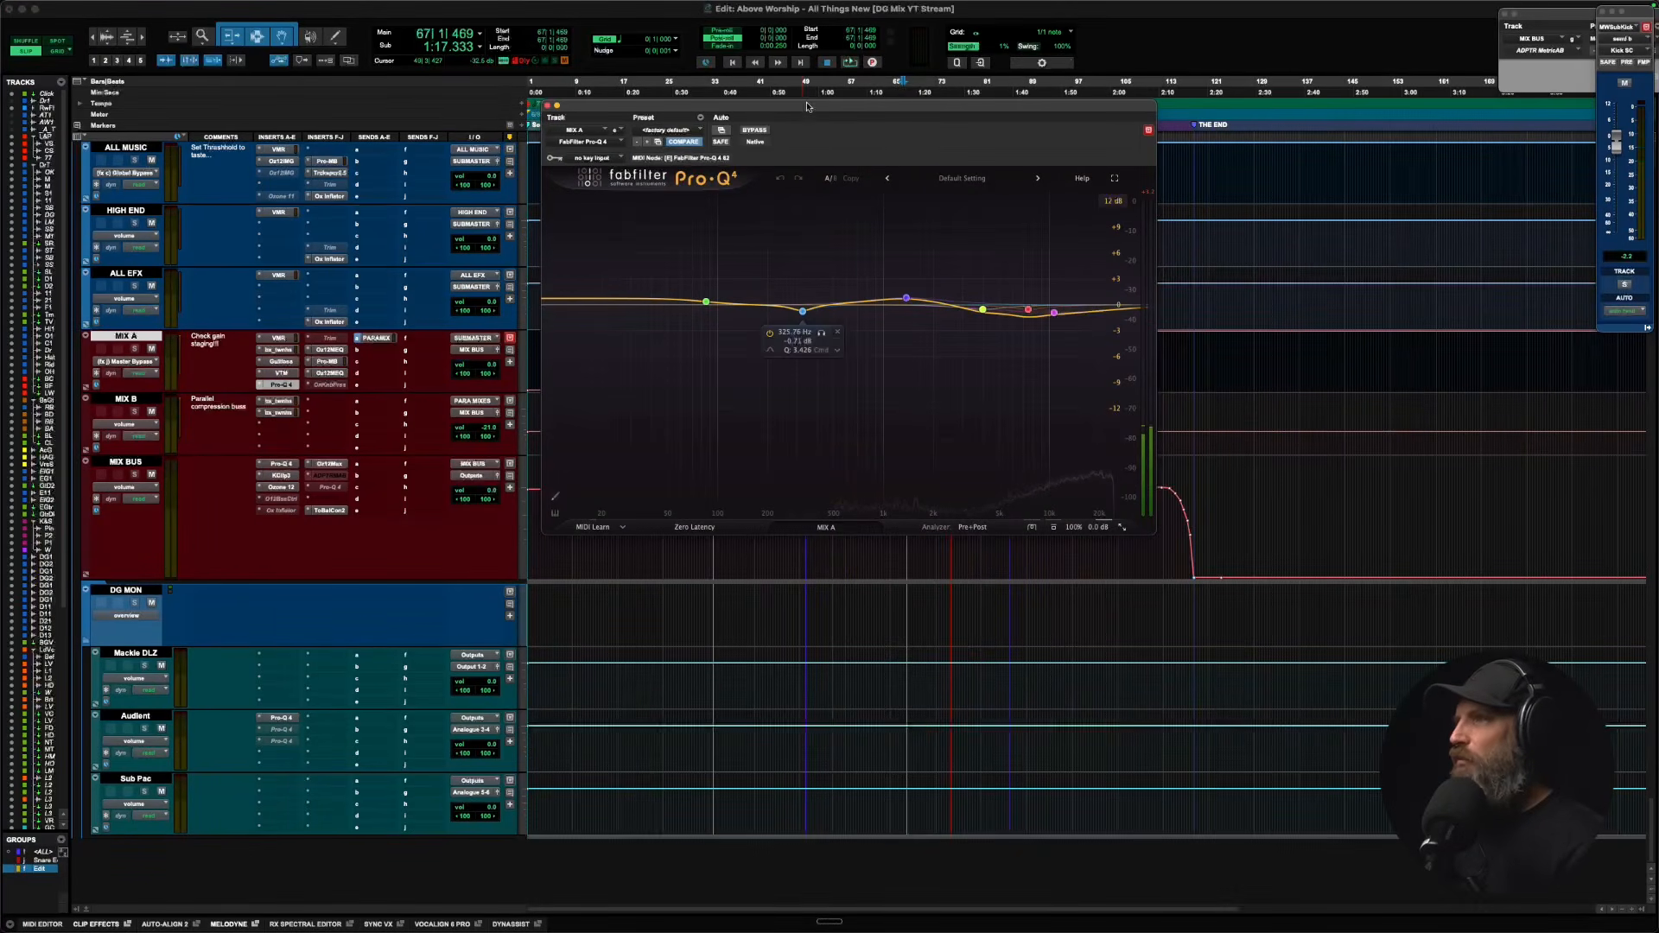
pyautogui.moveTo(808, 105); pyautogui.dragTo(725, 109)
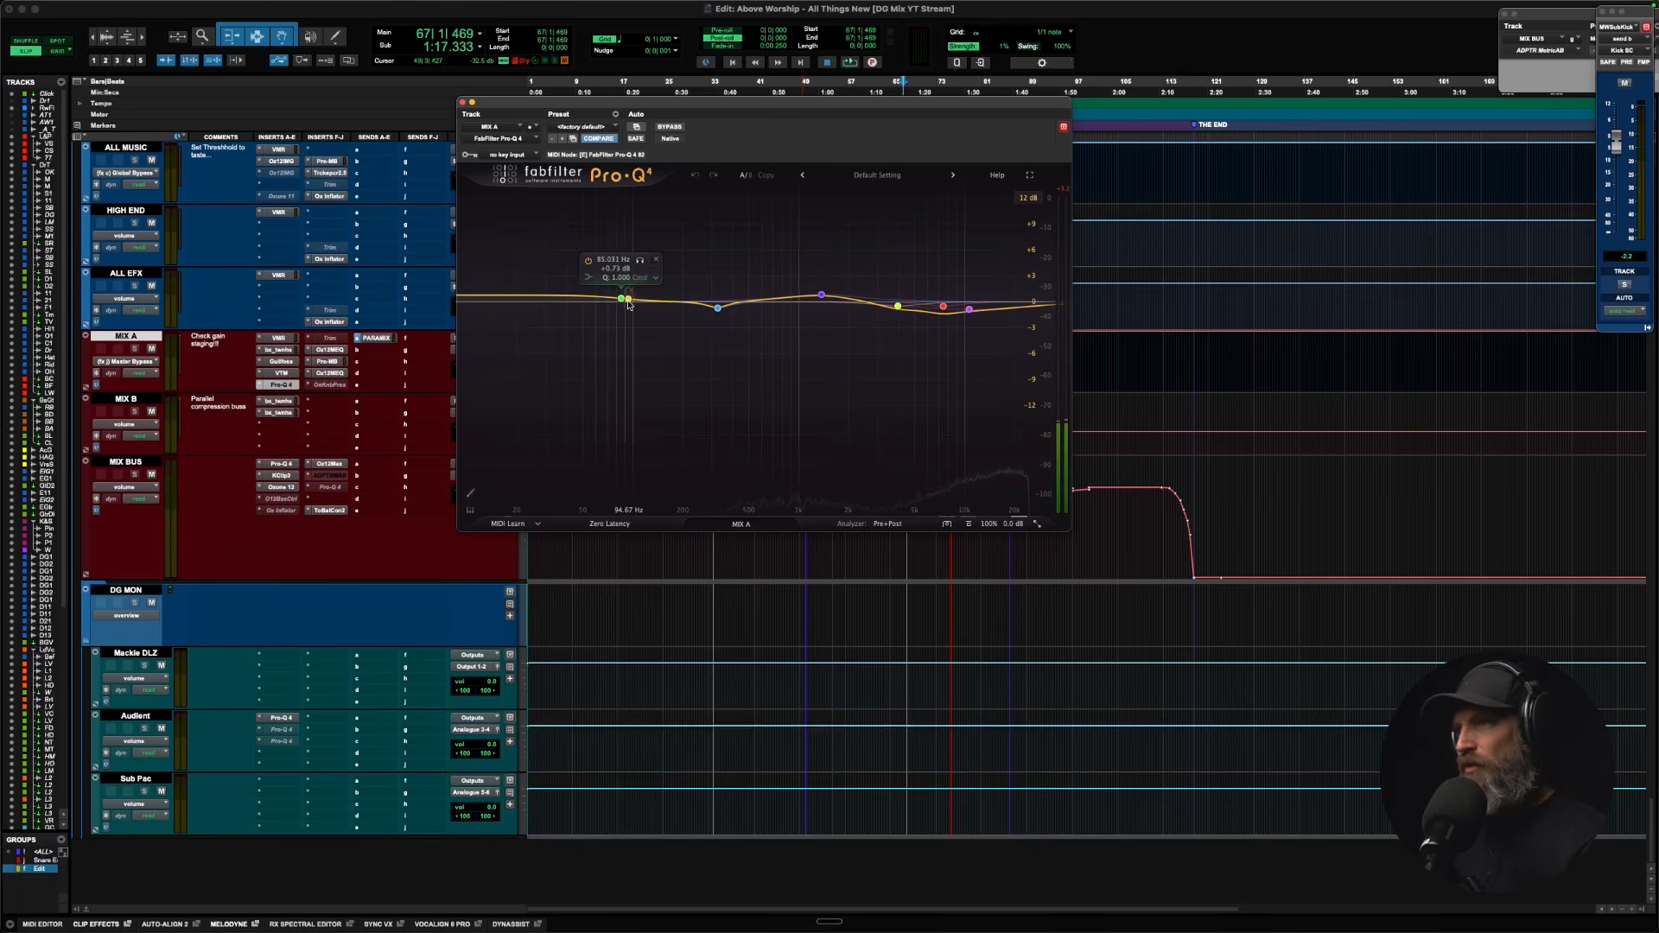
pyautogui.click(1028, 198)
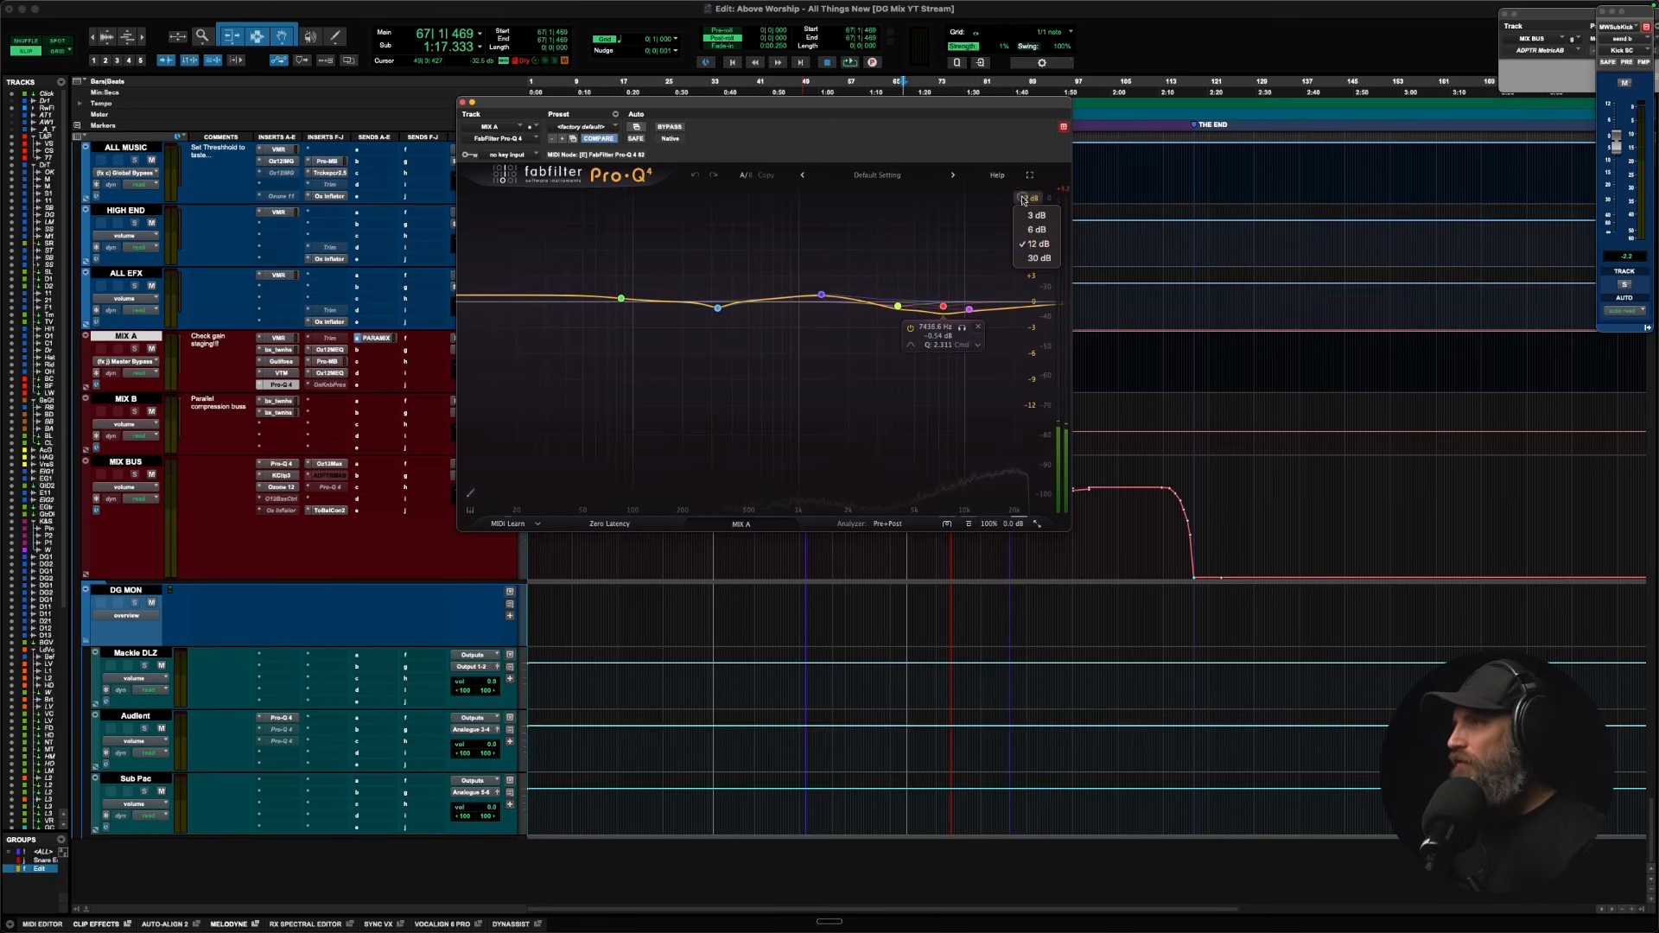
pyautogui.click(1031, 259)
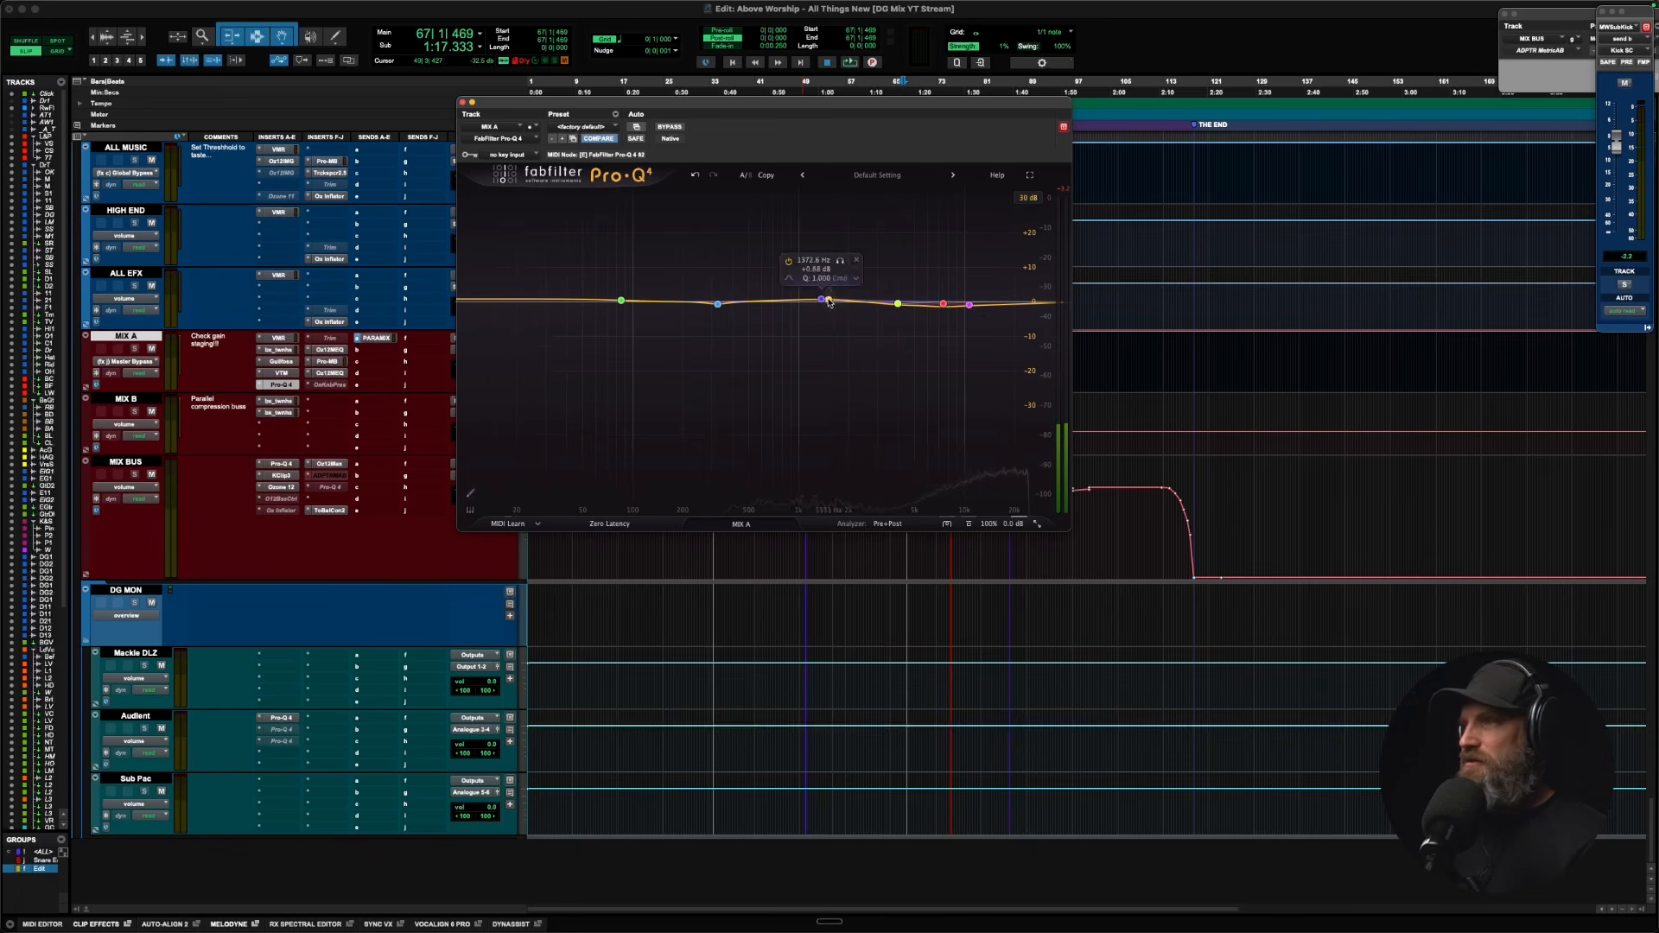
pyautogui.click(1021, 201)
pyautogui.click(1036, 229)
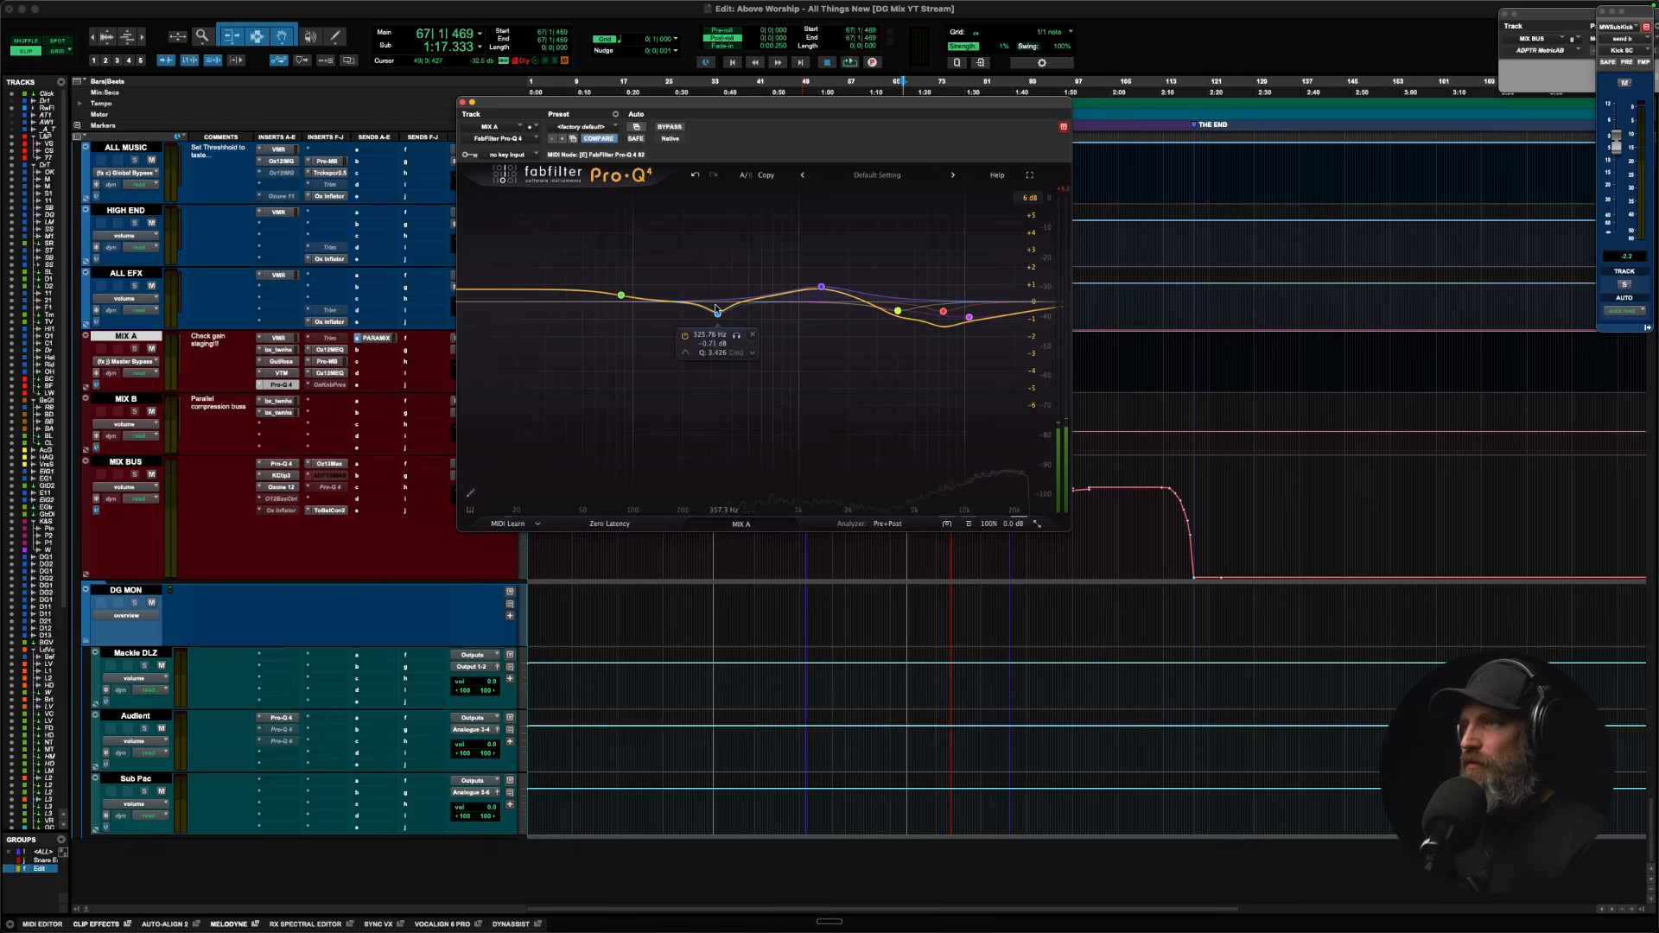
# Close the Pro-Q 4 insert on MIX A and take a brief look at its Ozone 12 Match EQ.
pyautogui.click(280, 388)
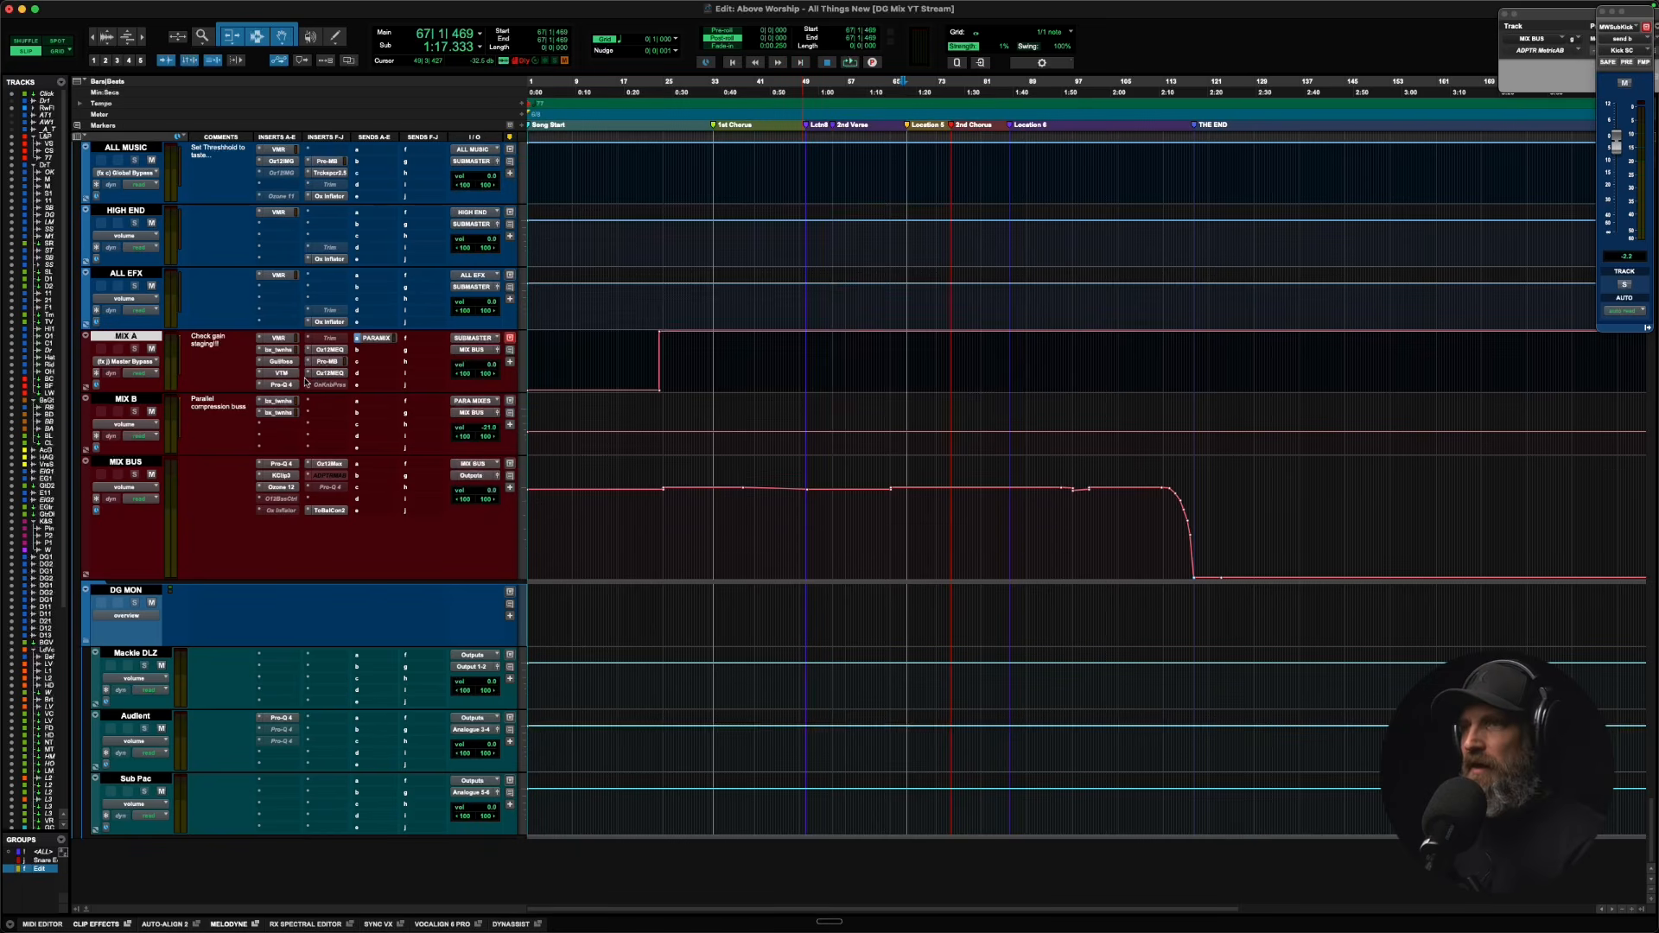
pyautogui.click(281, 386)
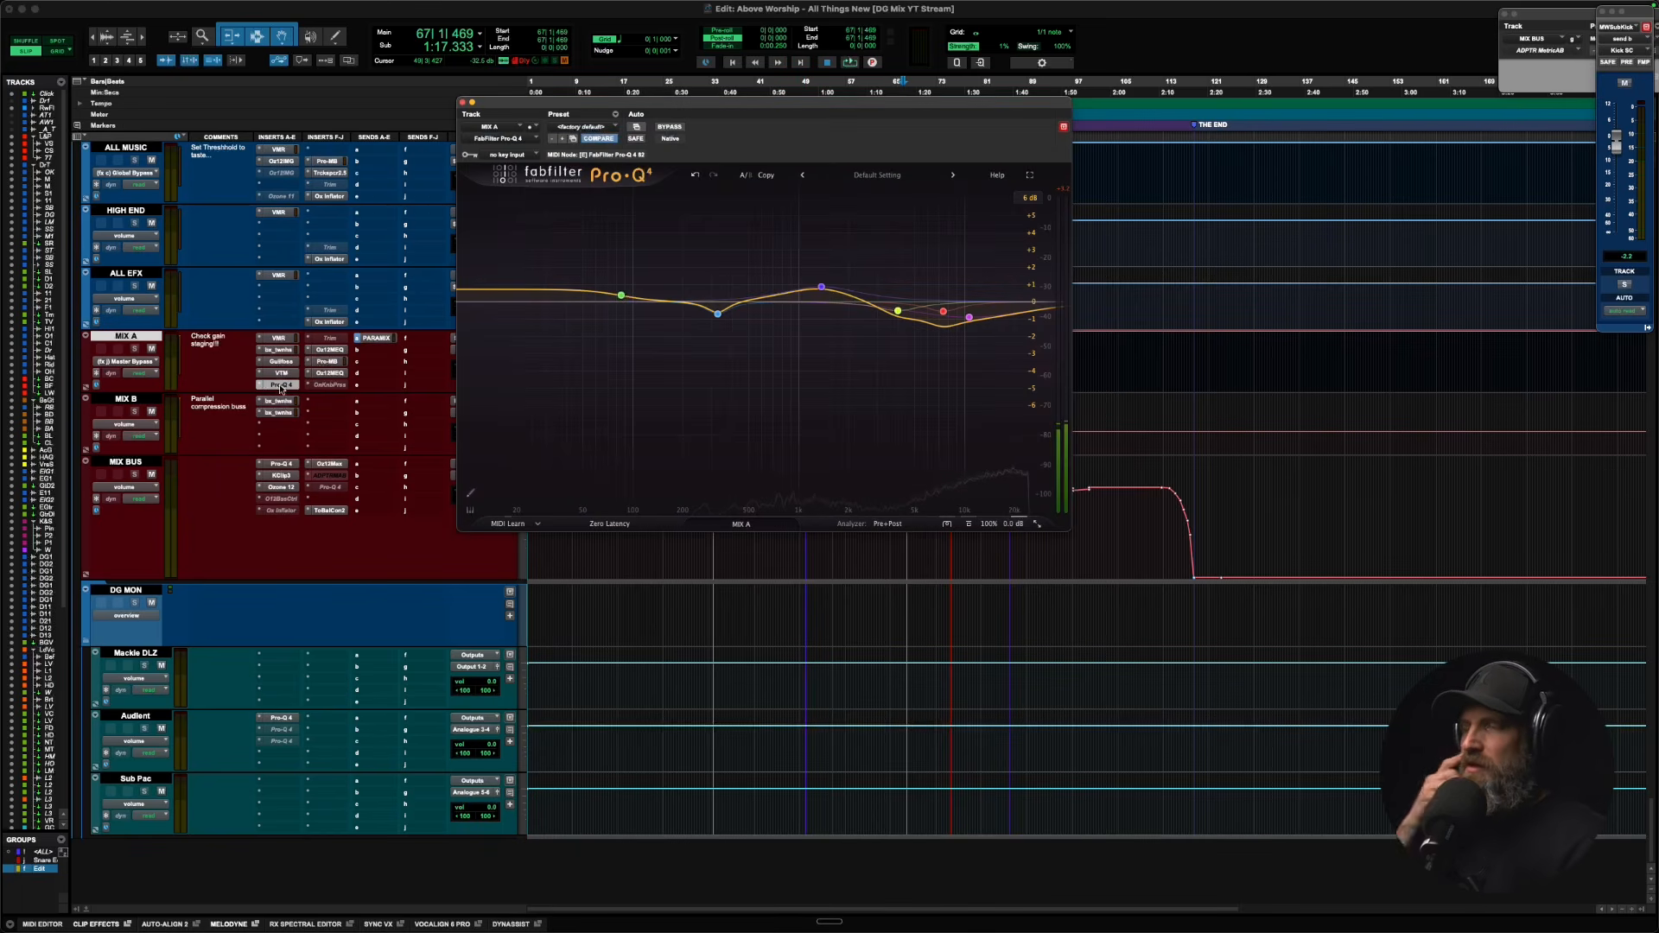
pyautogui.click(280, 386)
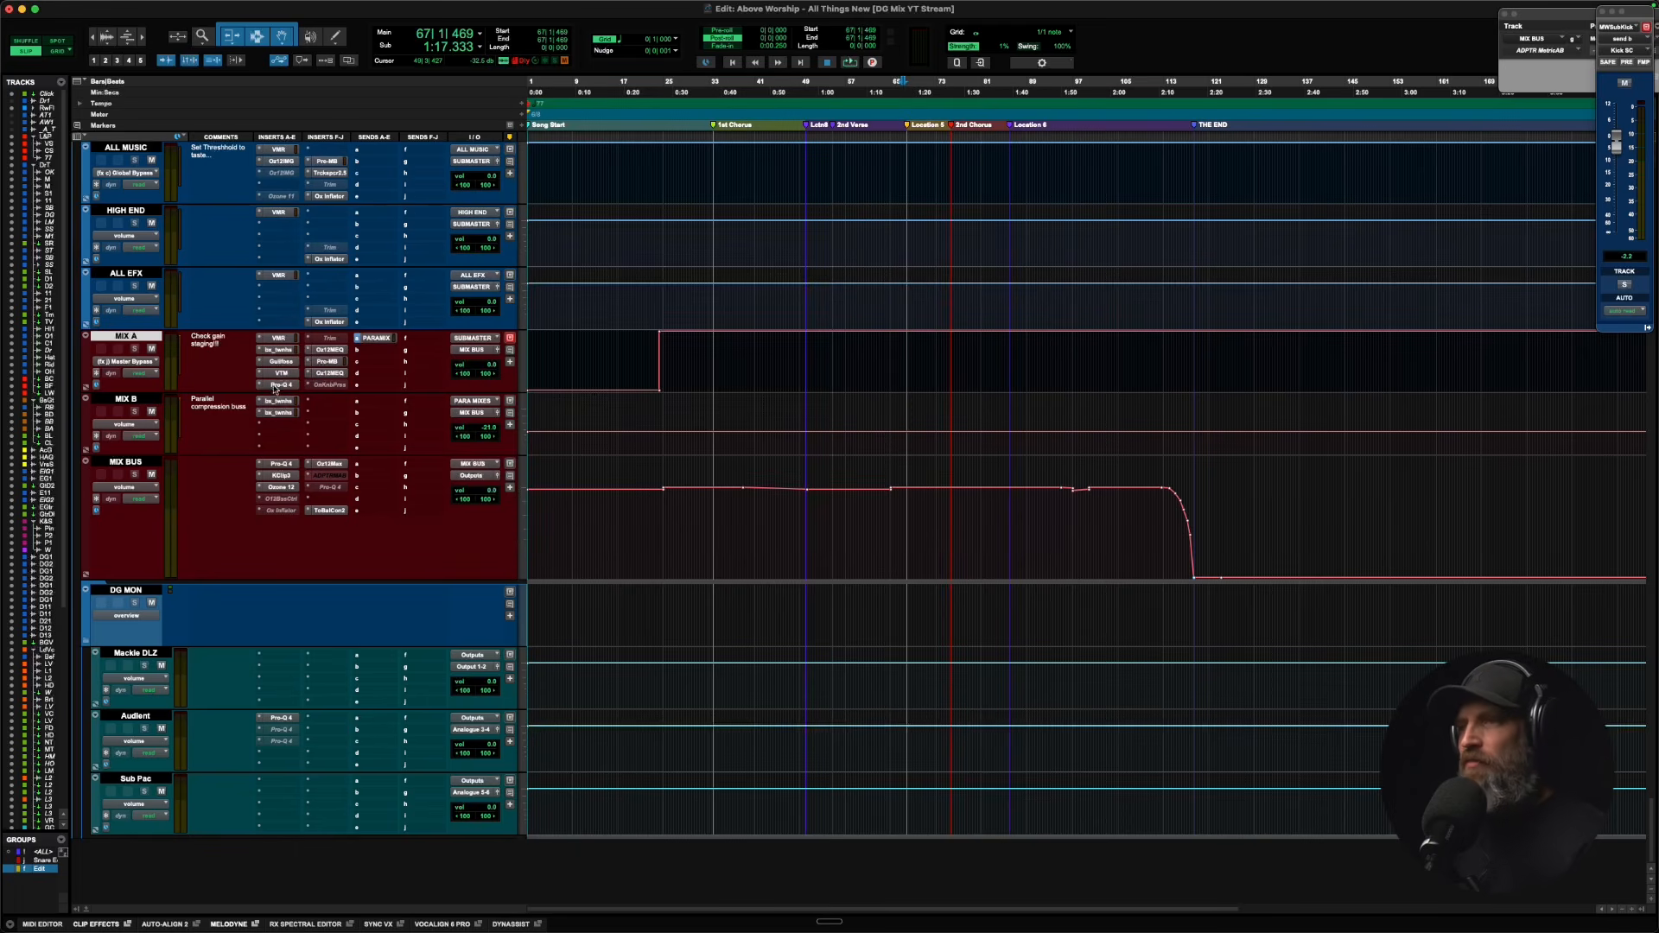
pyautogui.click(329, 350)
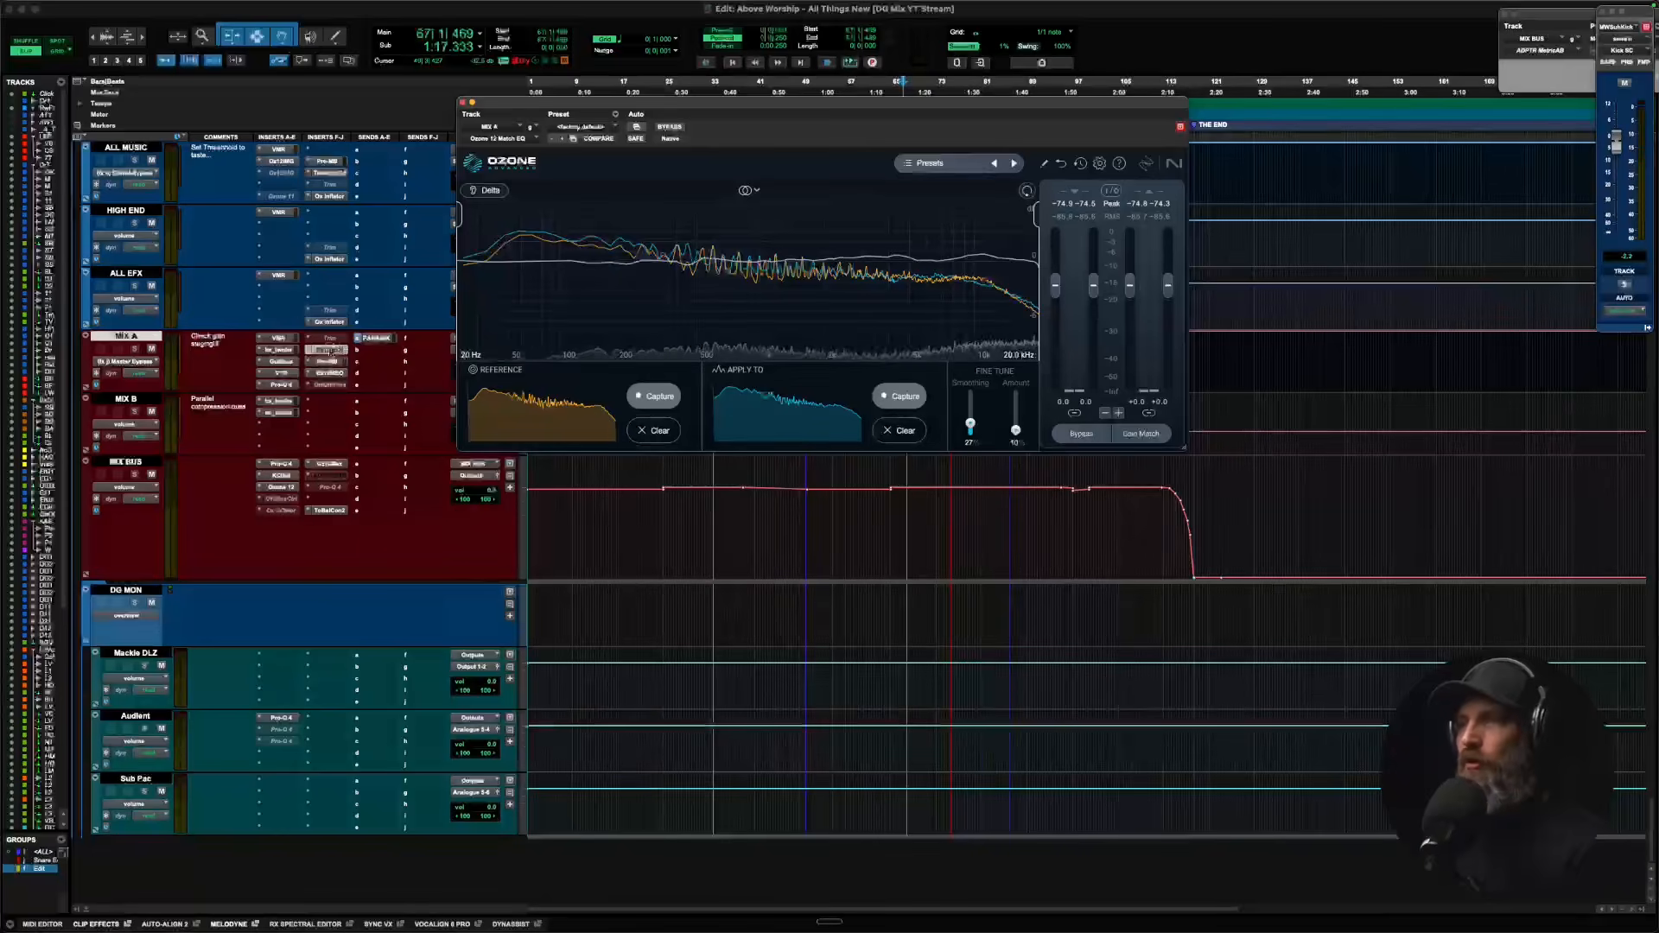
pyautogui.click(330, 351)
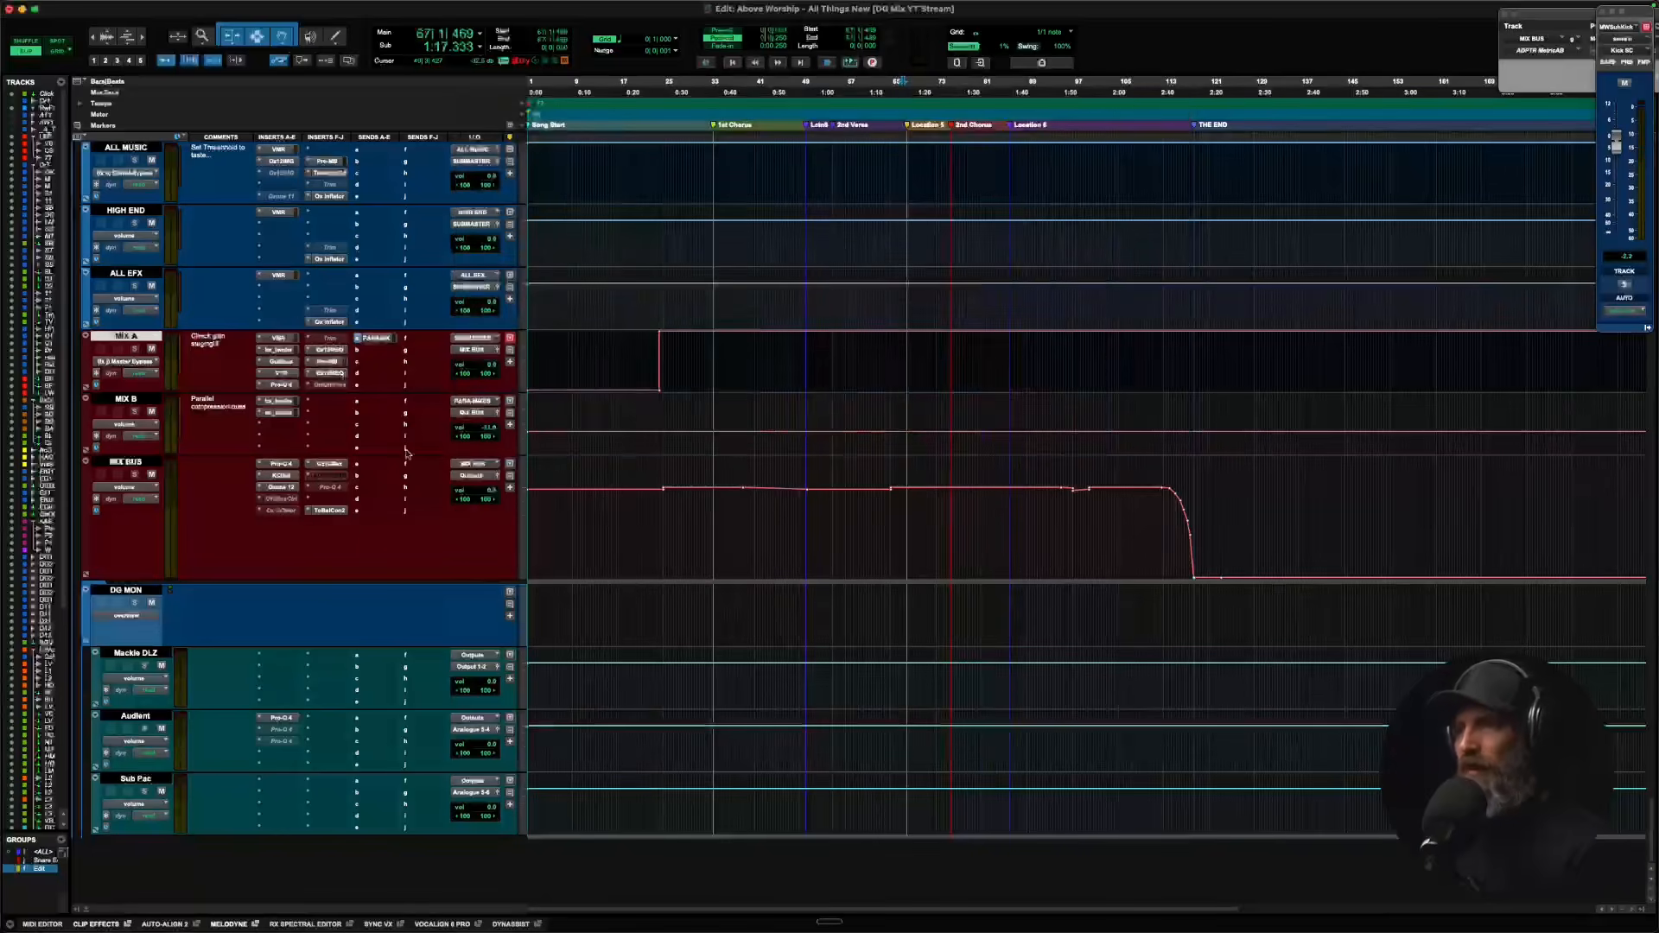
# Open Tonal Balance Control on MIX BUS and play the song to compare it with the Modern Worship target, stopping at the end.
pyautogui.click(326, 512)
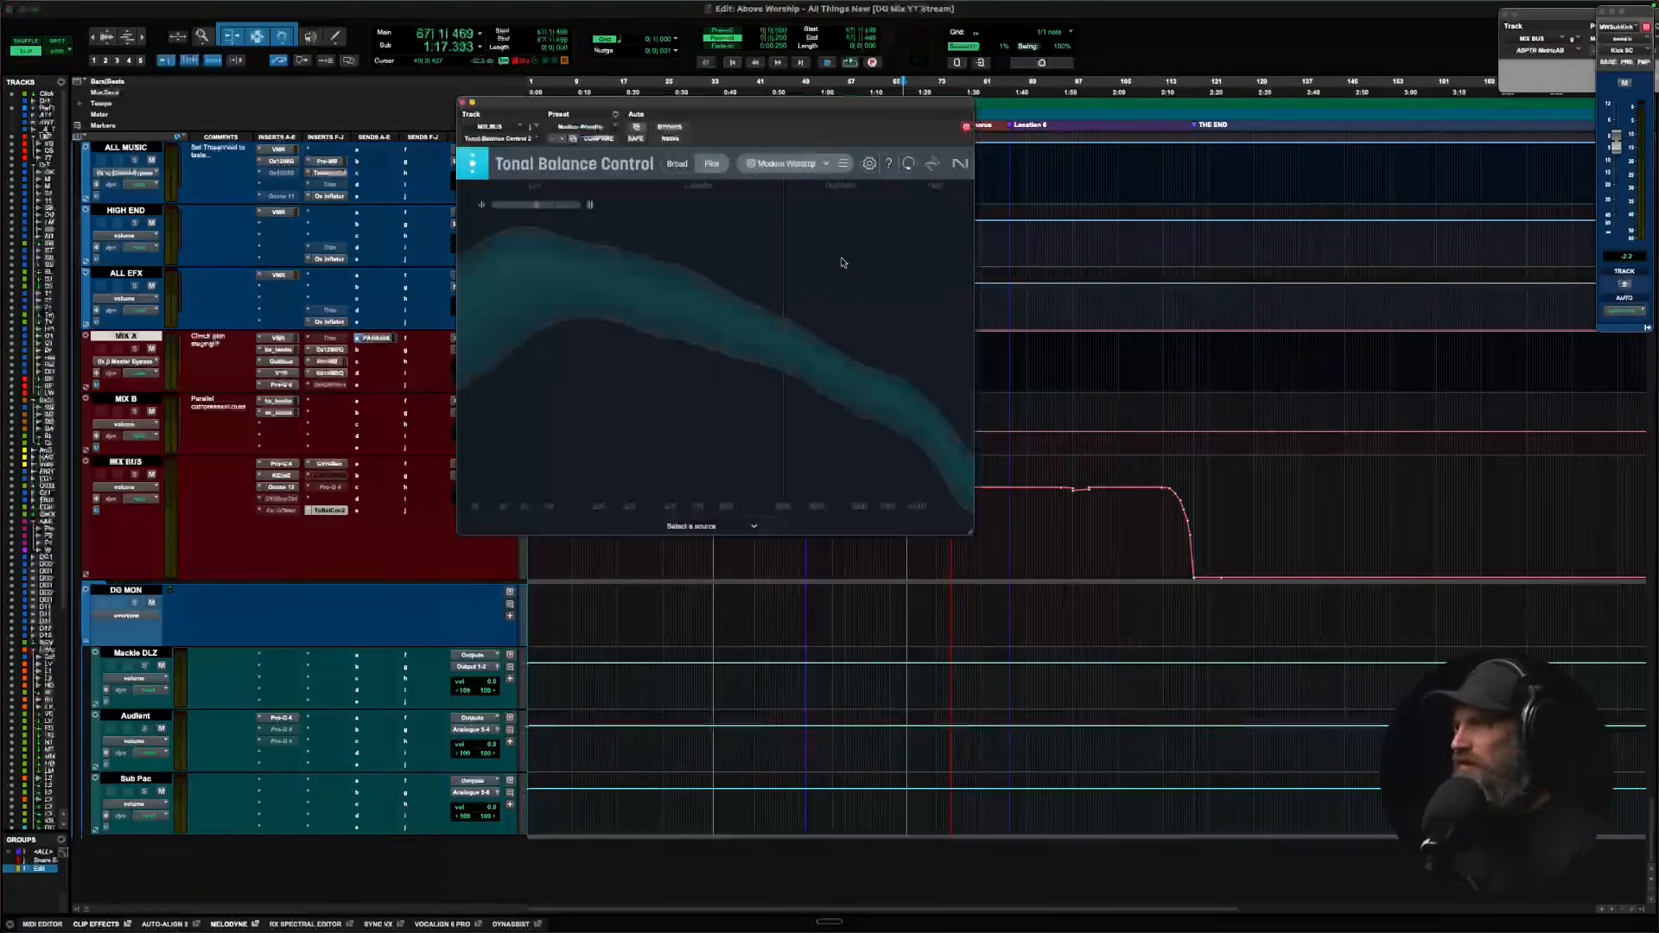
pyautogui.moveTo(719, 104); pyautogui.dragTo(835, 107)
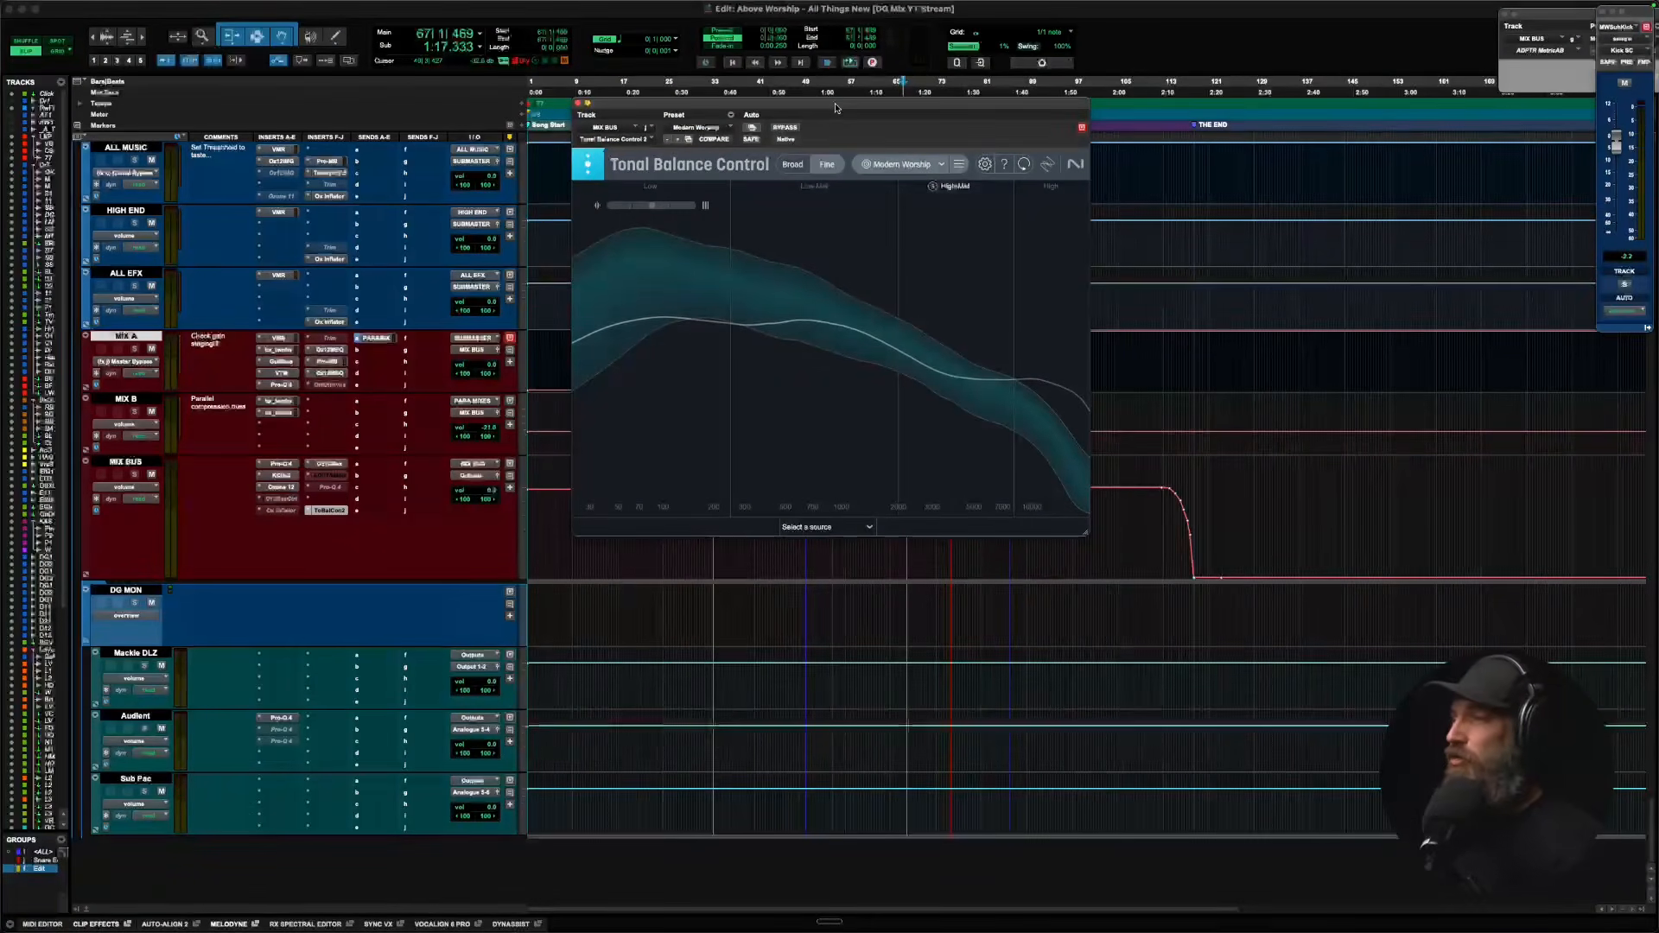
pyautogui.moveTo(836, 107); pyautogui.dragTo(832, 109)
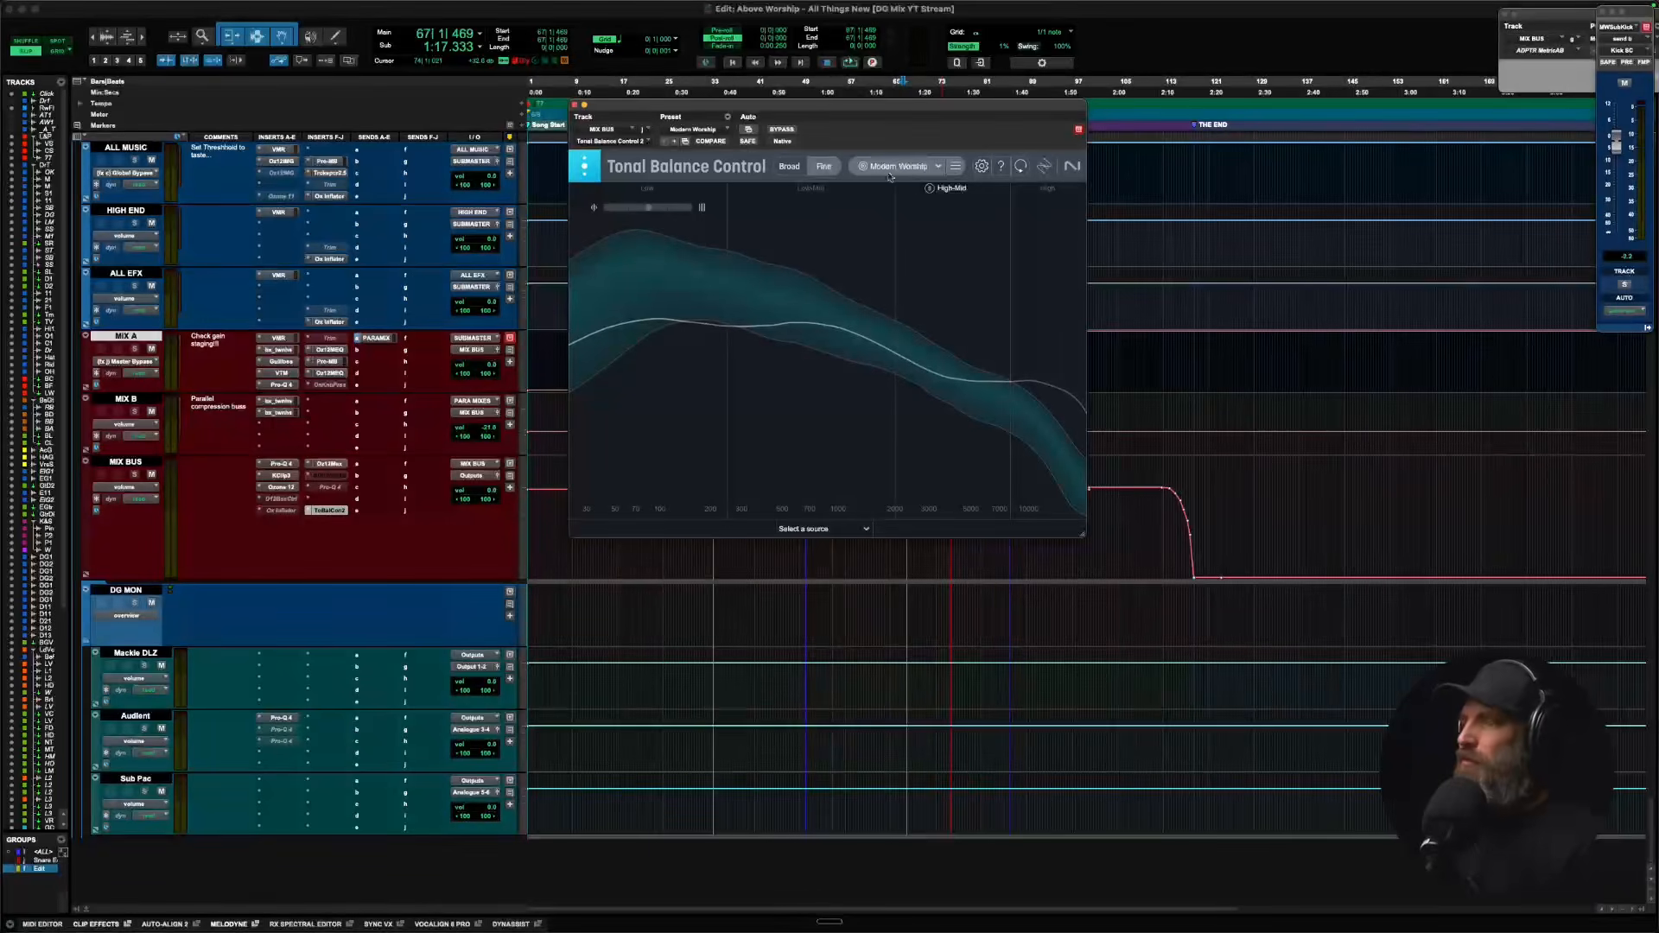
pyautogui.press('space')
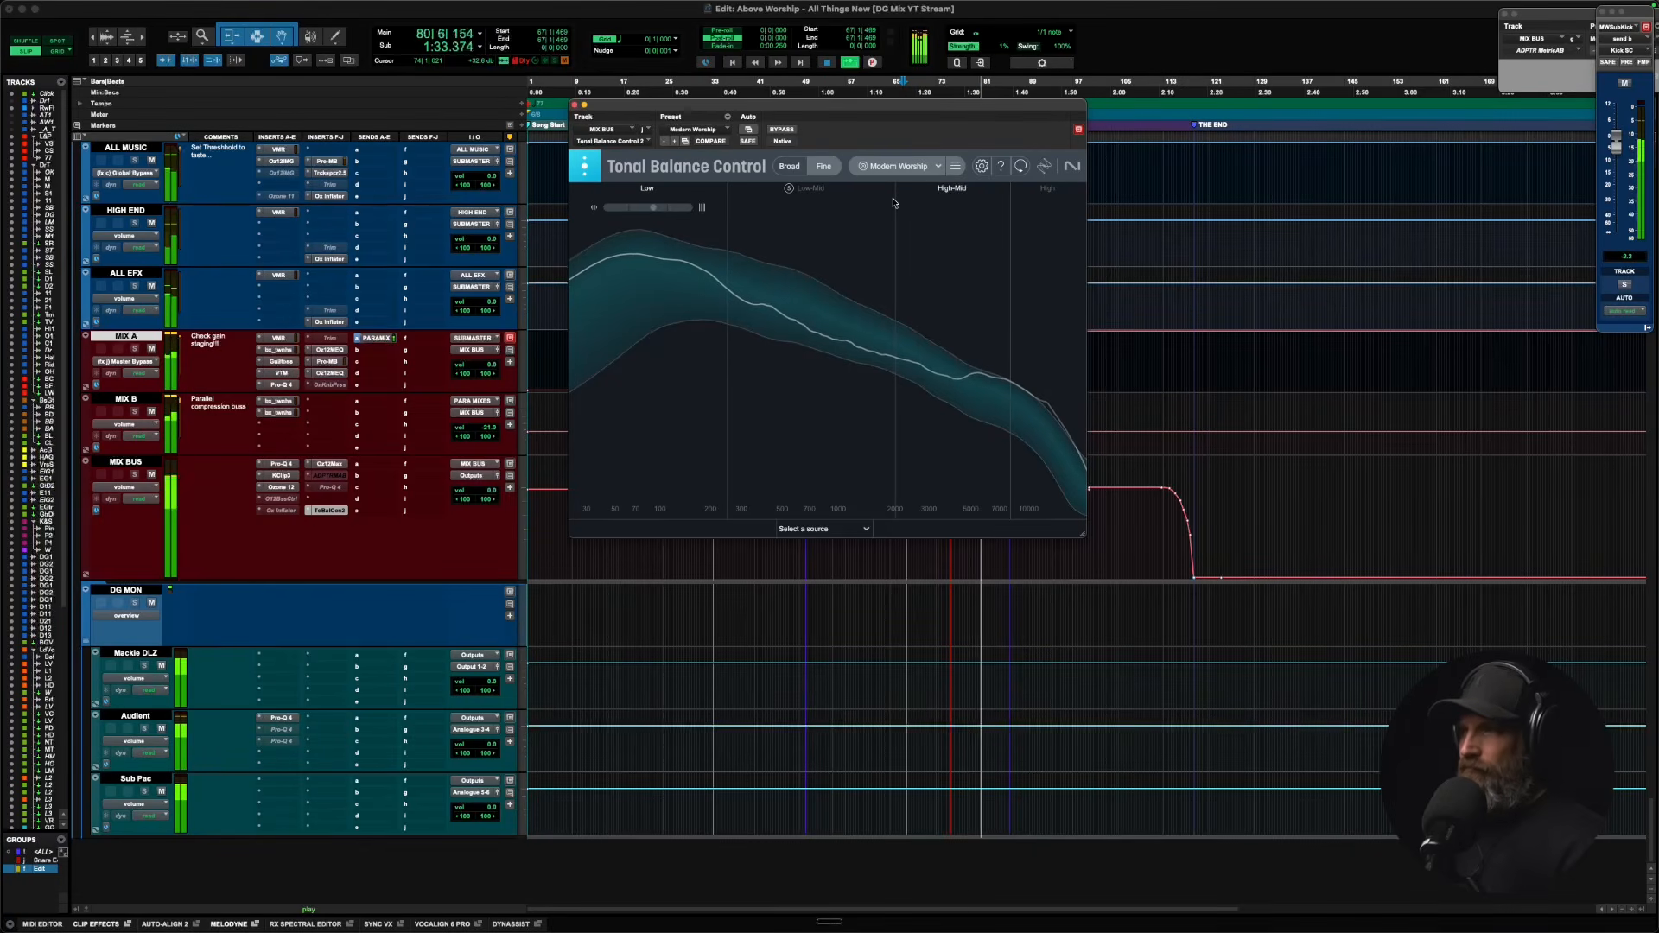
pyautogui.press('space')
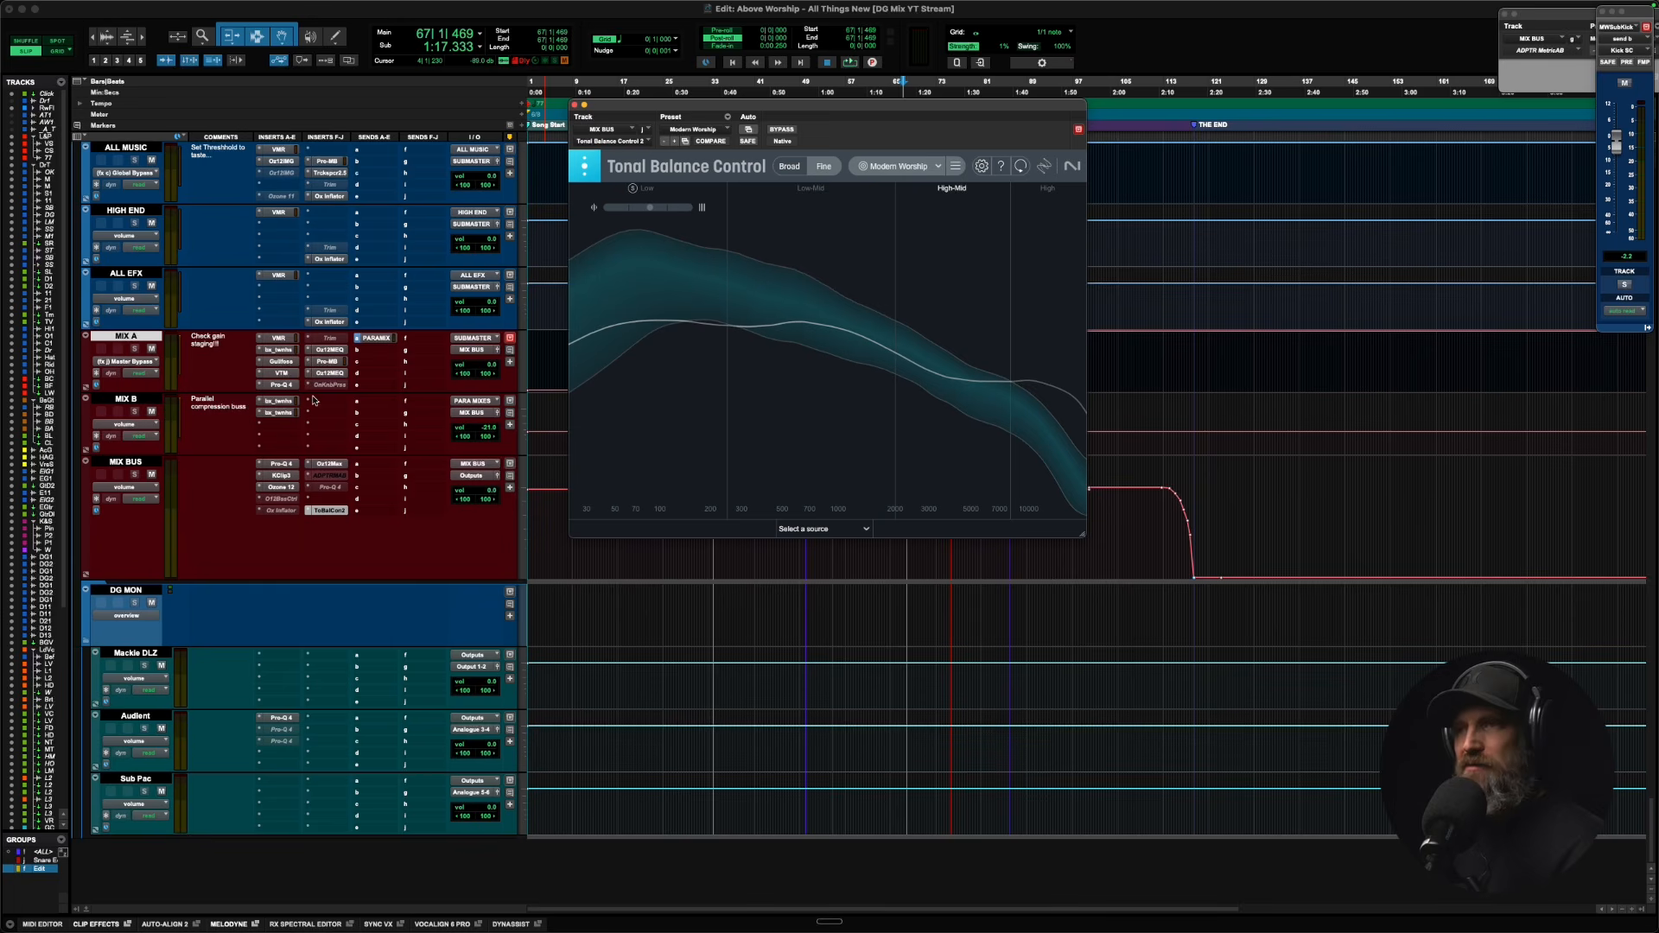
# Select the MIX B track, view the Pro-MB insert on MIX A, and reopen its Ozone 12 Match EQ.
pyautogui.click(126, 400)
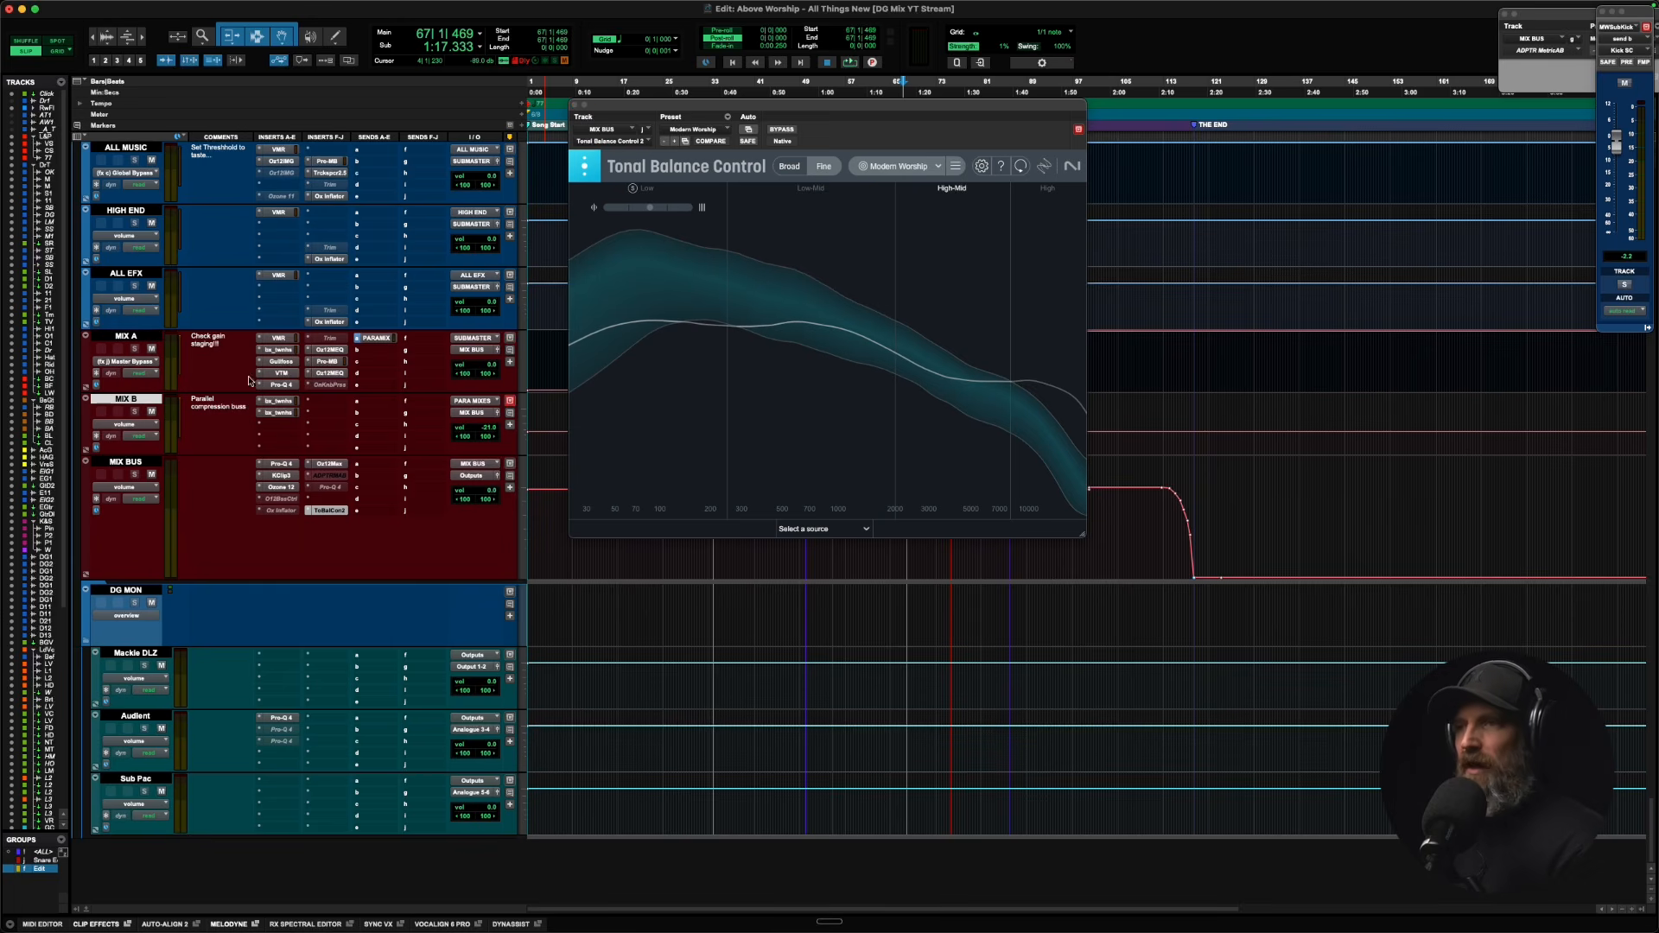
pyautogui.click(328, 362)
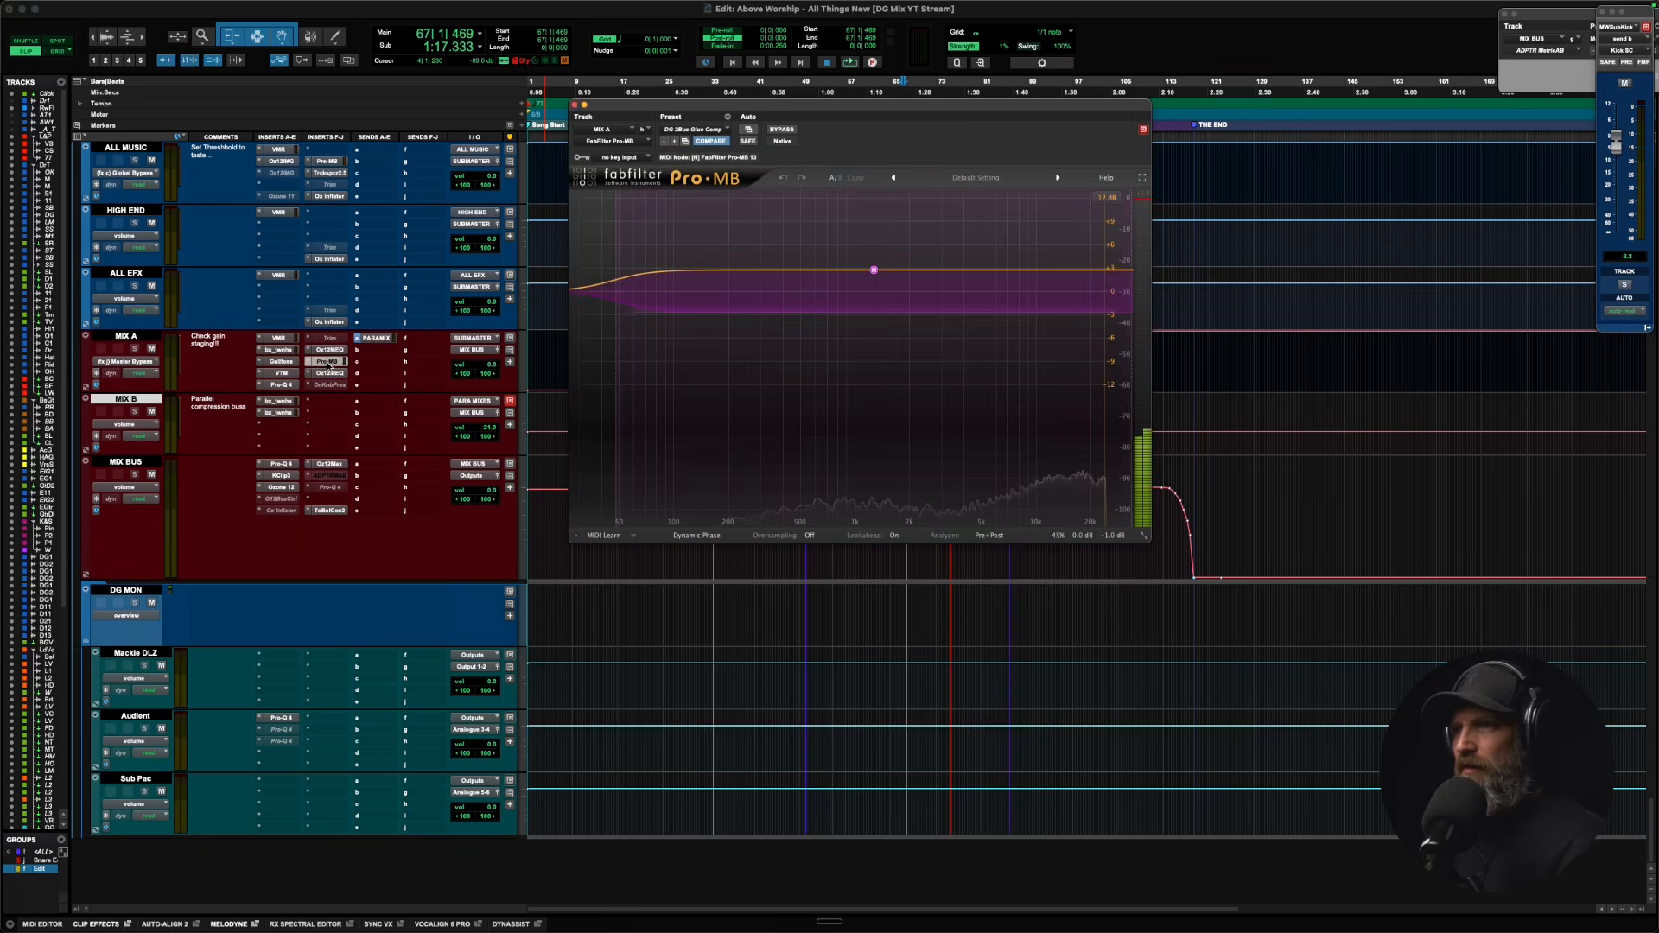
pyautogui.click(329, 351)
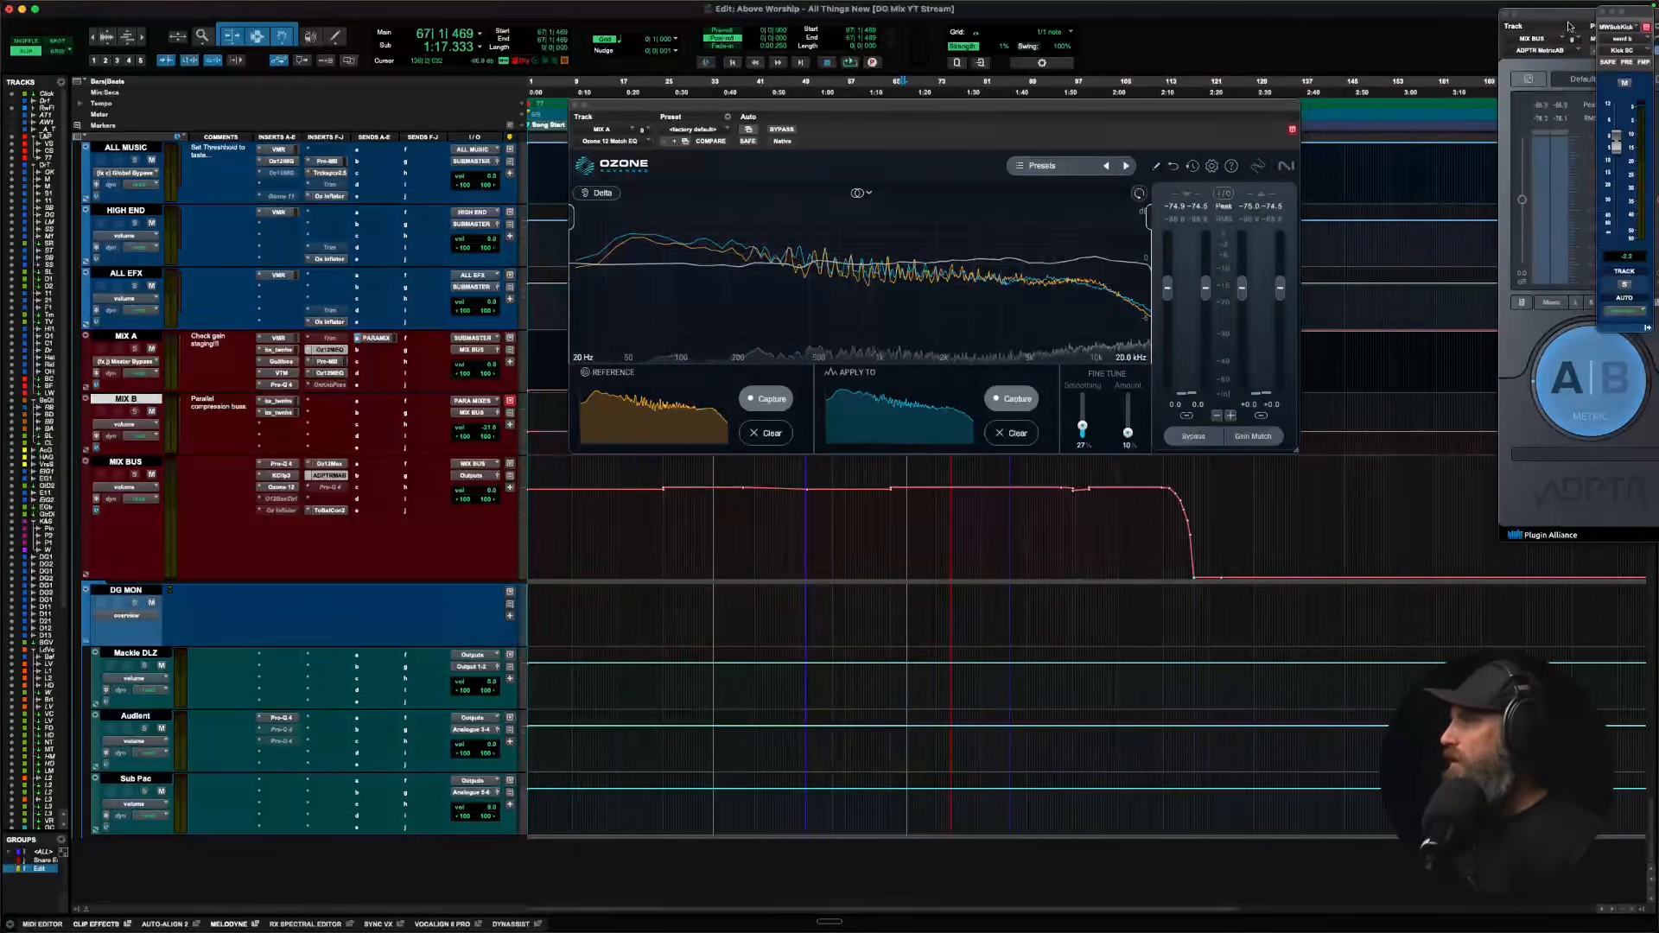
# View the reference songs in MetricAB on MIX BUS, skipping all missing files, and make the plugin inactive.
pyautogui.moveTo(1551, 108); pyautogui.dragTo(496, 183)
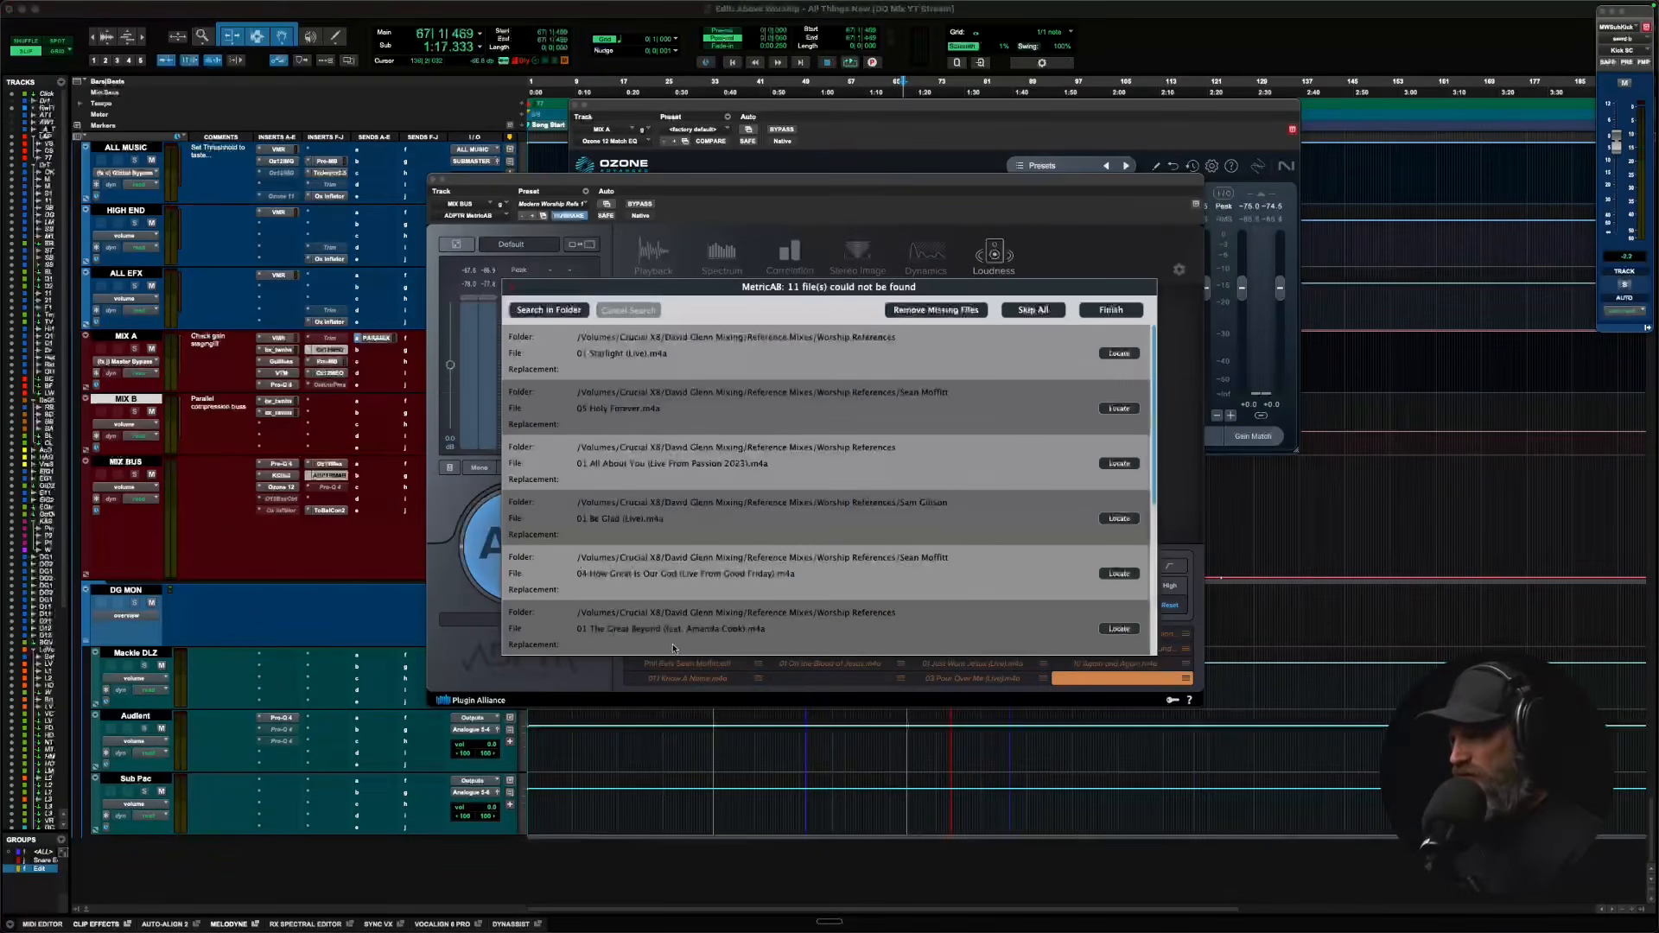
pyautogui.click(1033, 310)
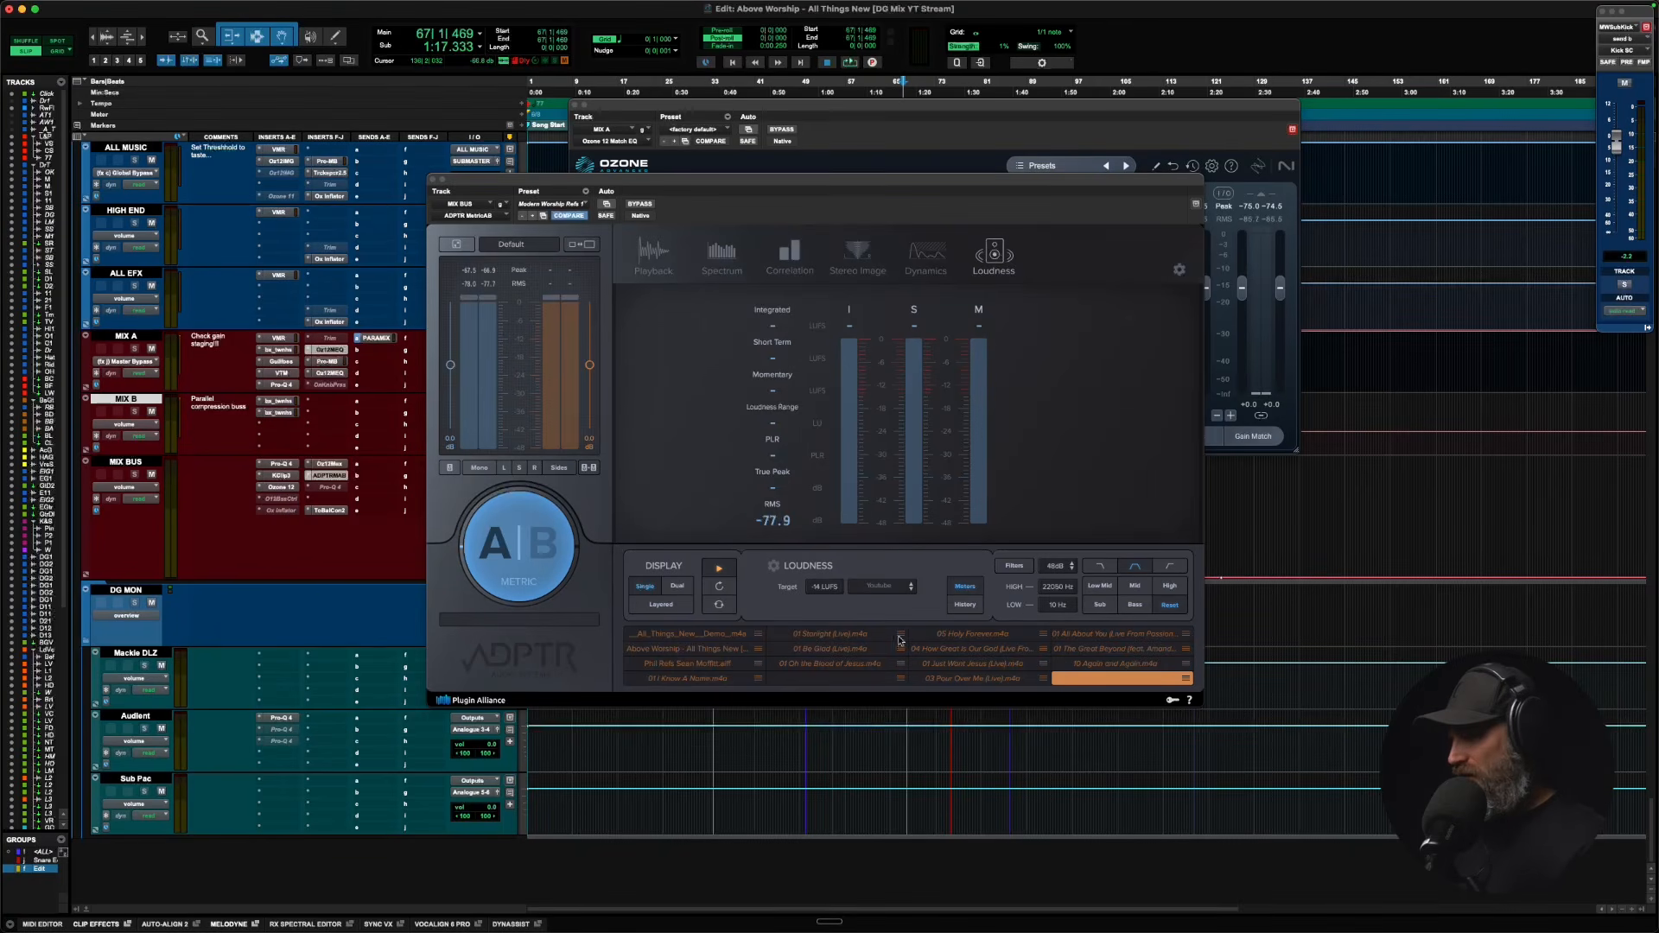
pyautogui.moveTo(488, 188); pyautogui.dragTo(1517, 27)
pyautogui.keyDown('ctrl'); pyautogui.keyDown('super'); pyautogui.click(333, 476); pyautogui.keyUp('super'); pyautogui.keyUp('ctrl')
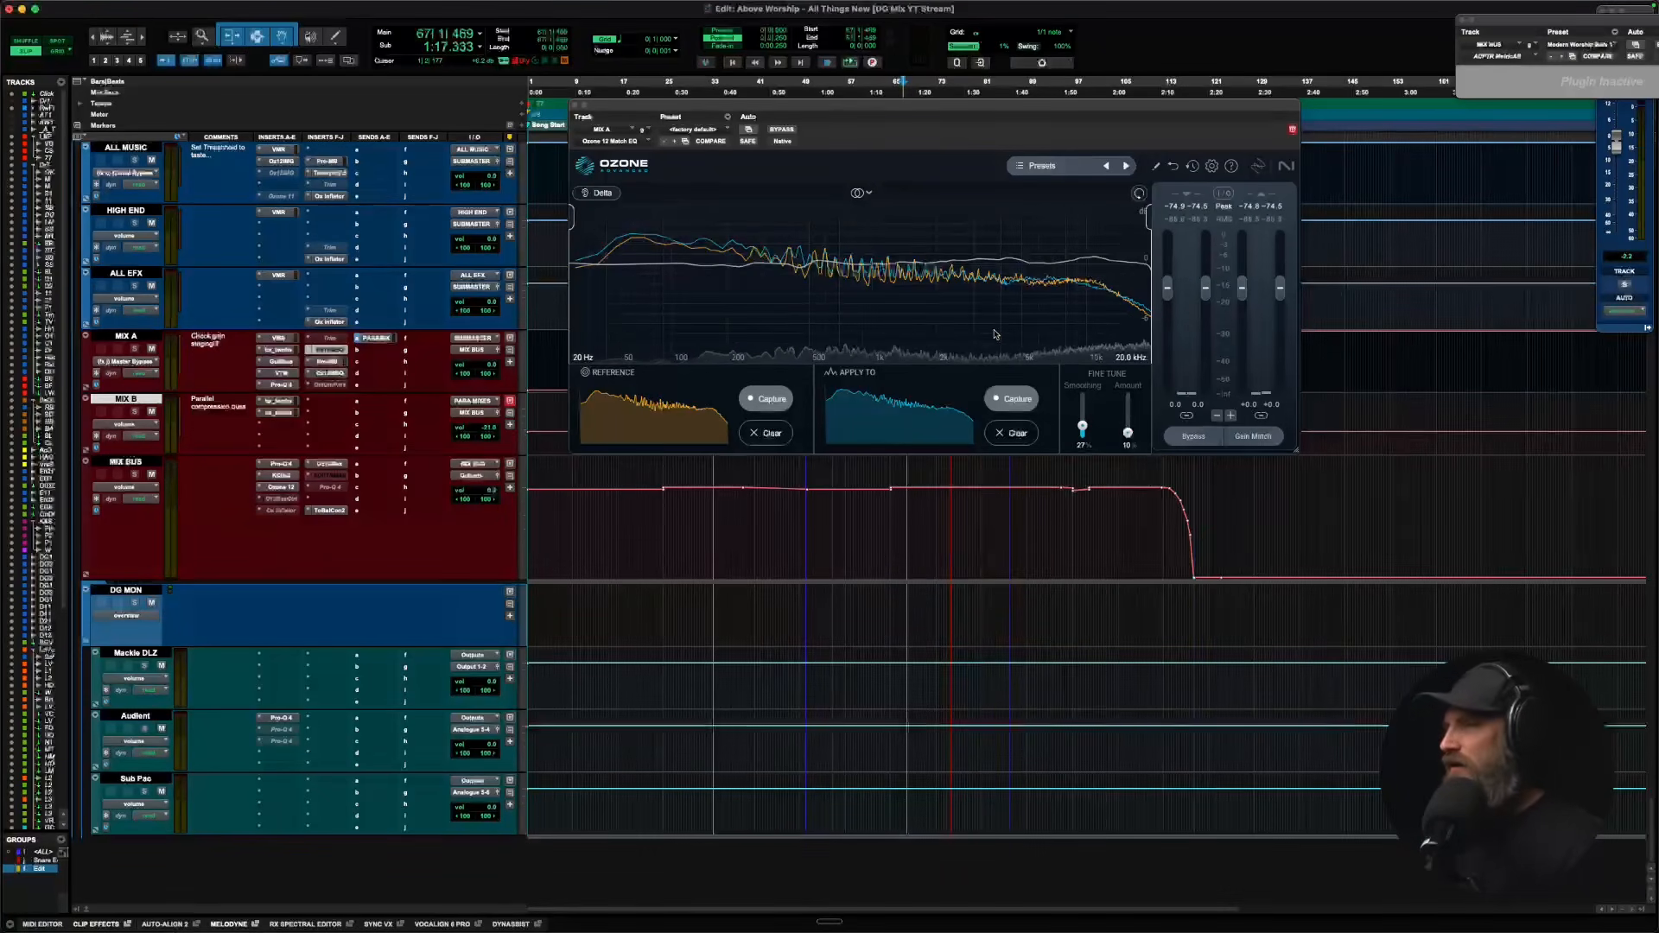
# Set the Match EQ smoothing to 25% and its amount to 10% after trying higher amounts, close it, and select MIX A.
pyautogui.moveTo(1083, 426); pyautogui.dragTo(1127, 415)
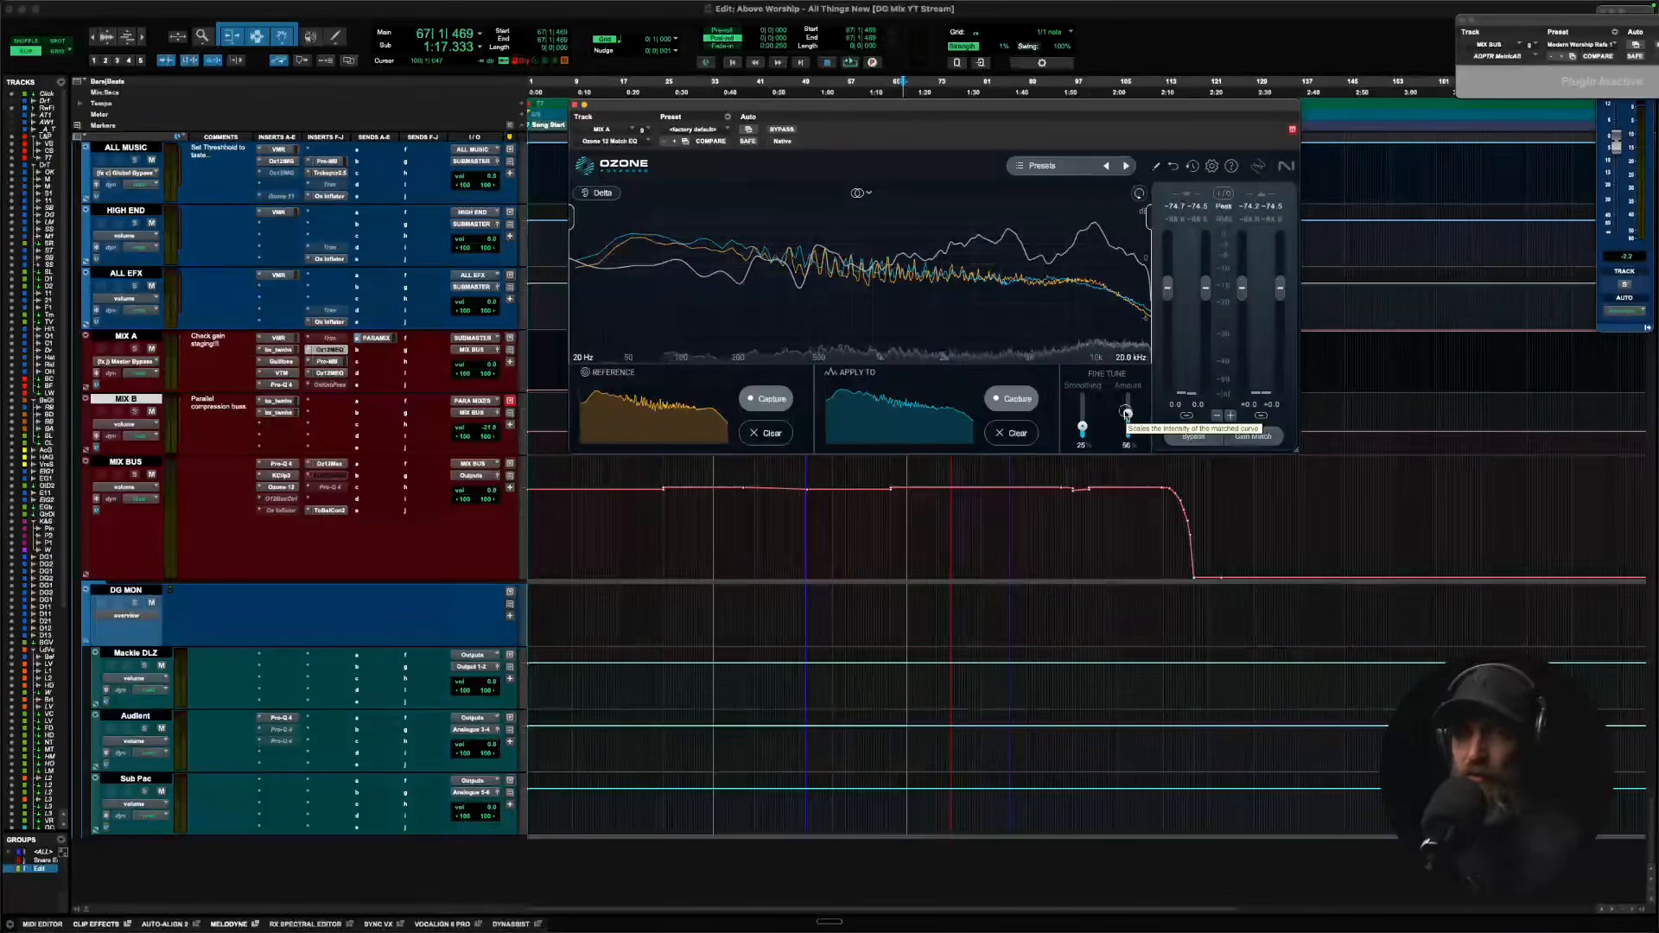
pyautogui.moveTo(1126, 412); pyautogui.dragTo(1127, 424)
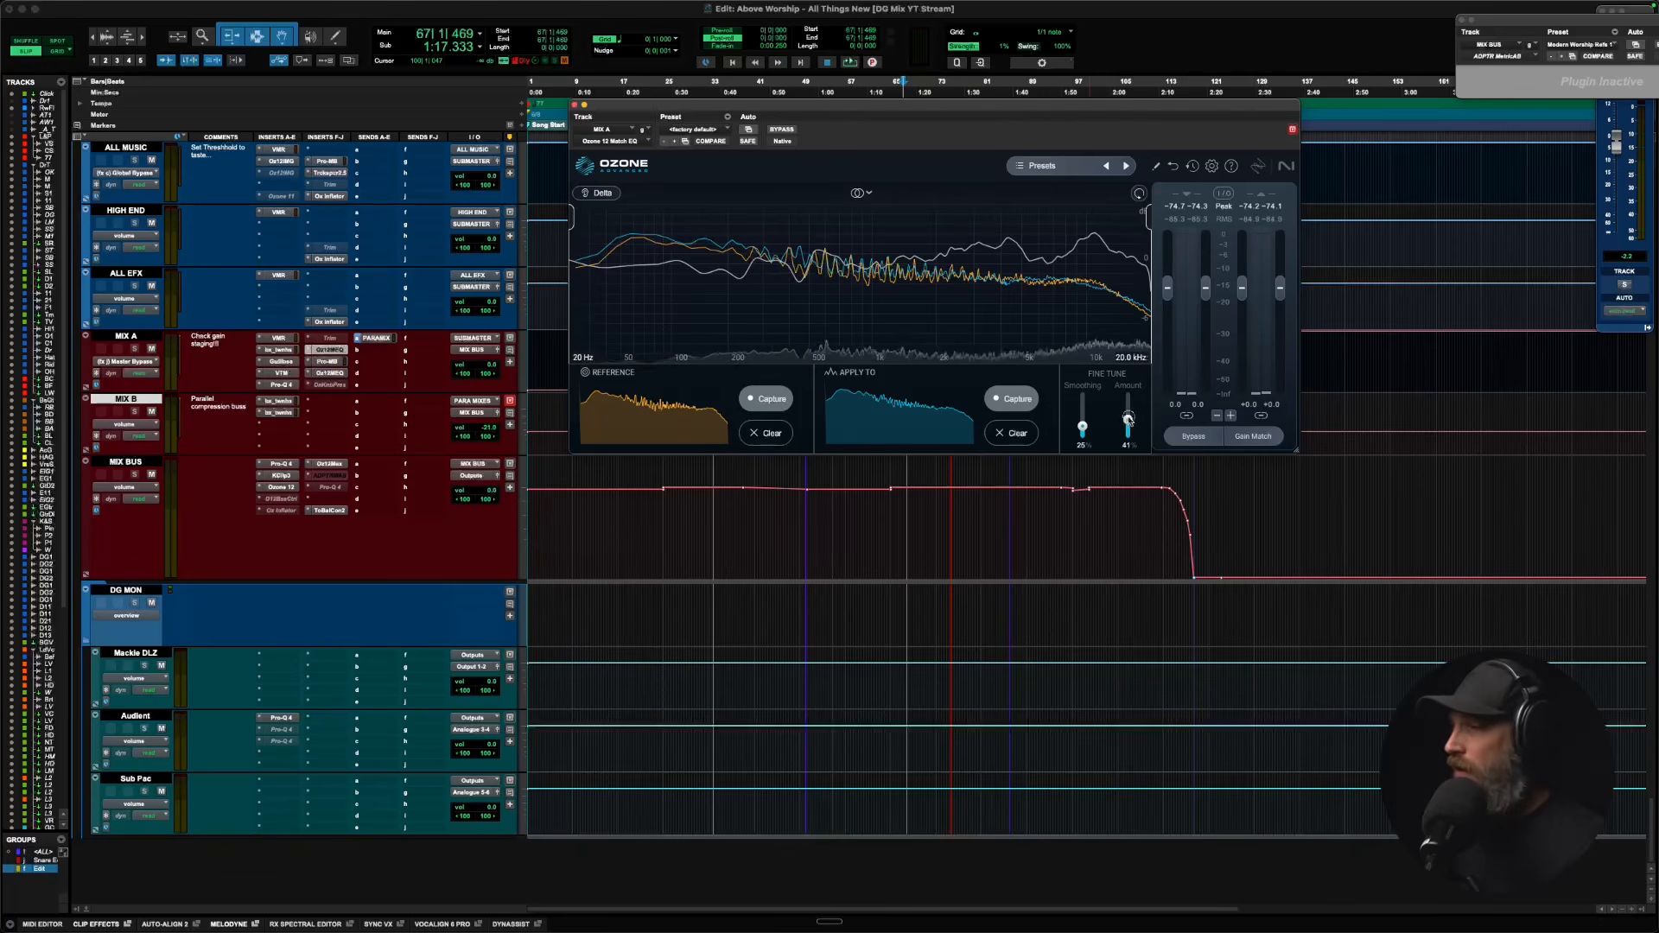
pyautogui.moveTo(1128, 419); pyautogui.dragTo(1127, 431)
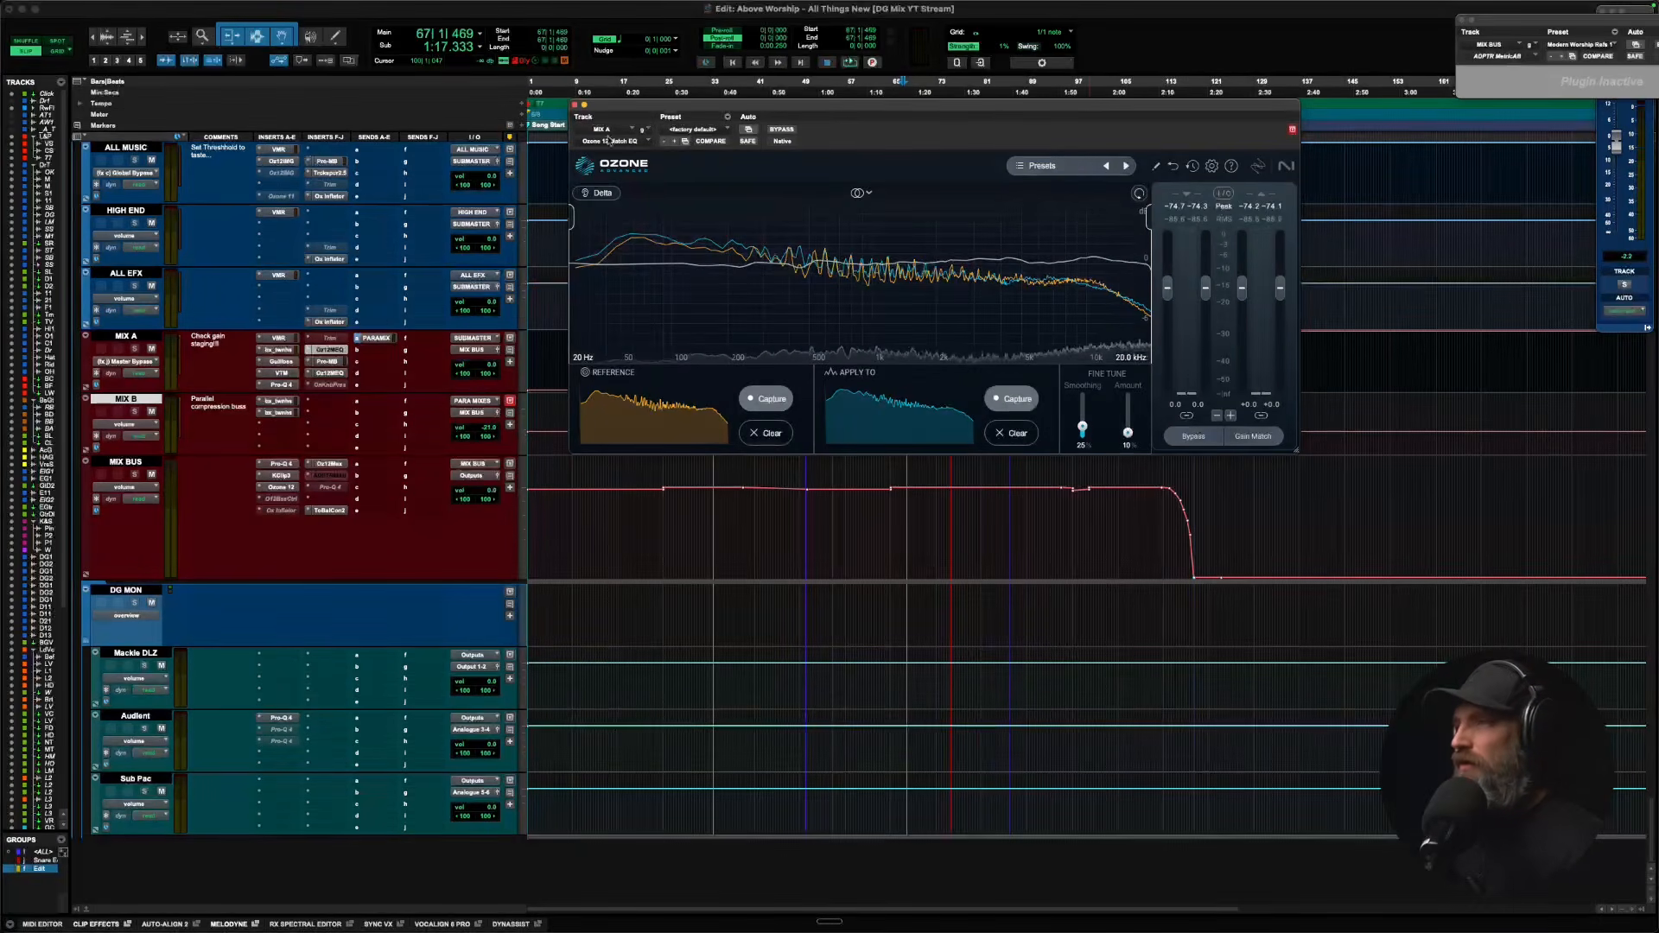
pyautogui.click(575, 105)
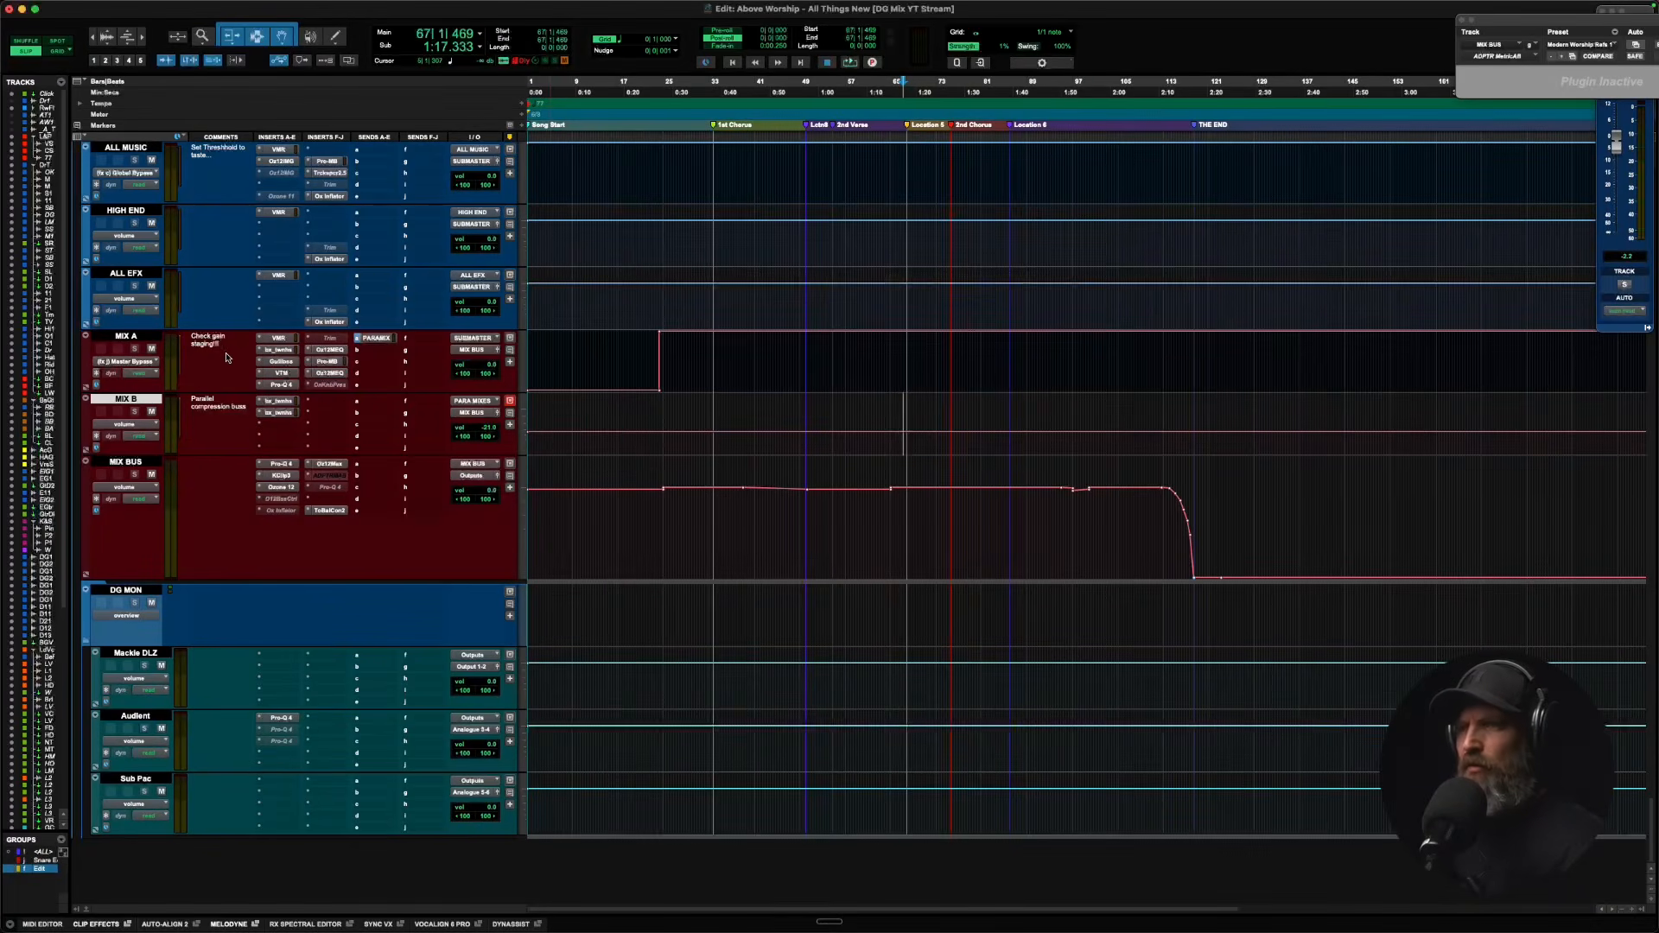
pyautogui.click(129, 338)
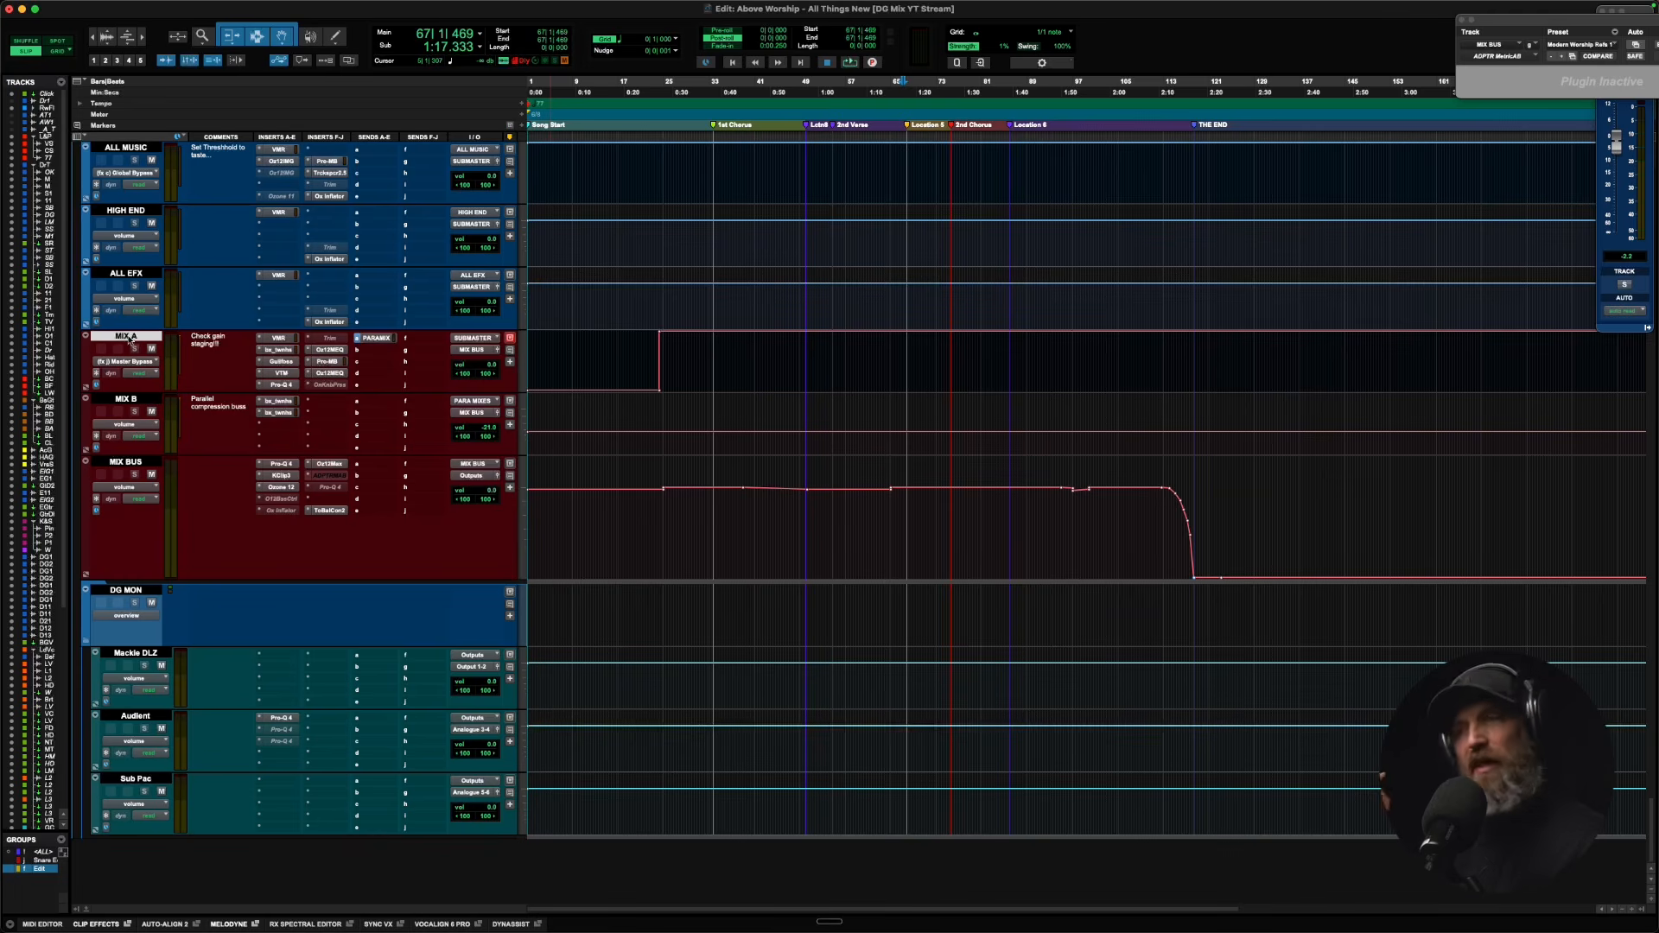
# View the Auratone and NS-10M emulation EQs in the Audient track's second and third Pro-Q 4 inserts, making each inactive again.
pyautogui.click(279, 730)
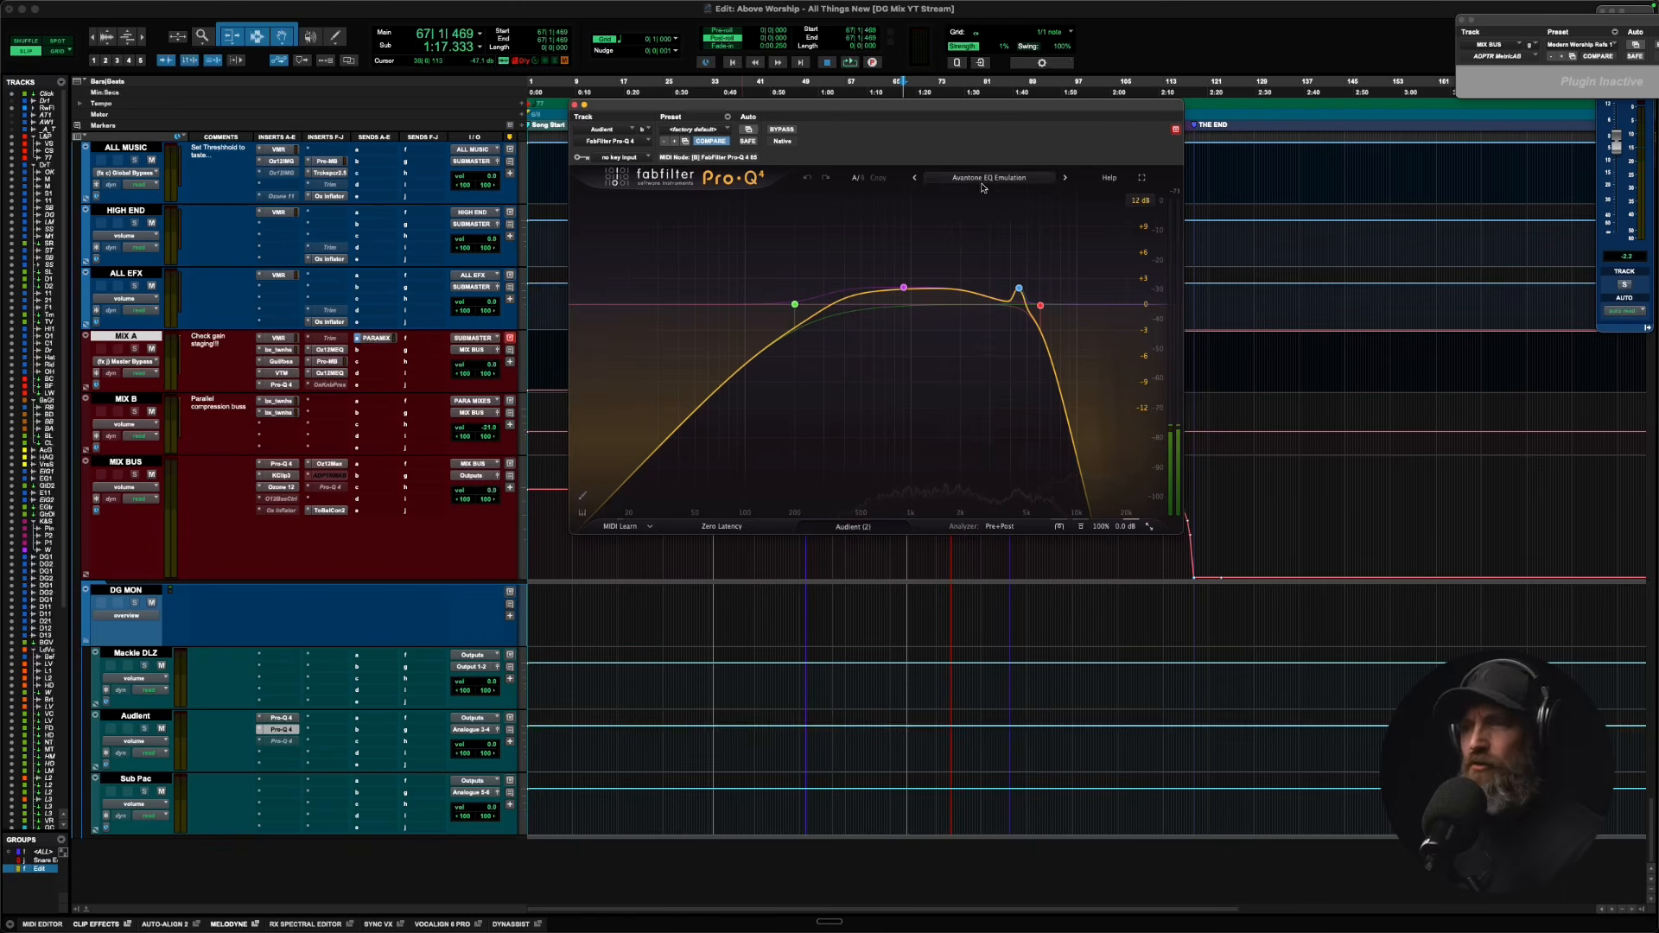
pyautogui.keyDown('ctrl'); pyautogui.keyDown('super'); pyautogui.click(285, 729); pyautogui.keyUp('super'); pyautogui.keyUp('ctrl')
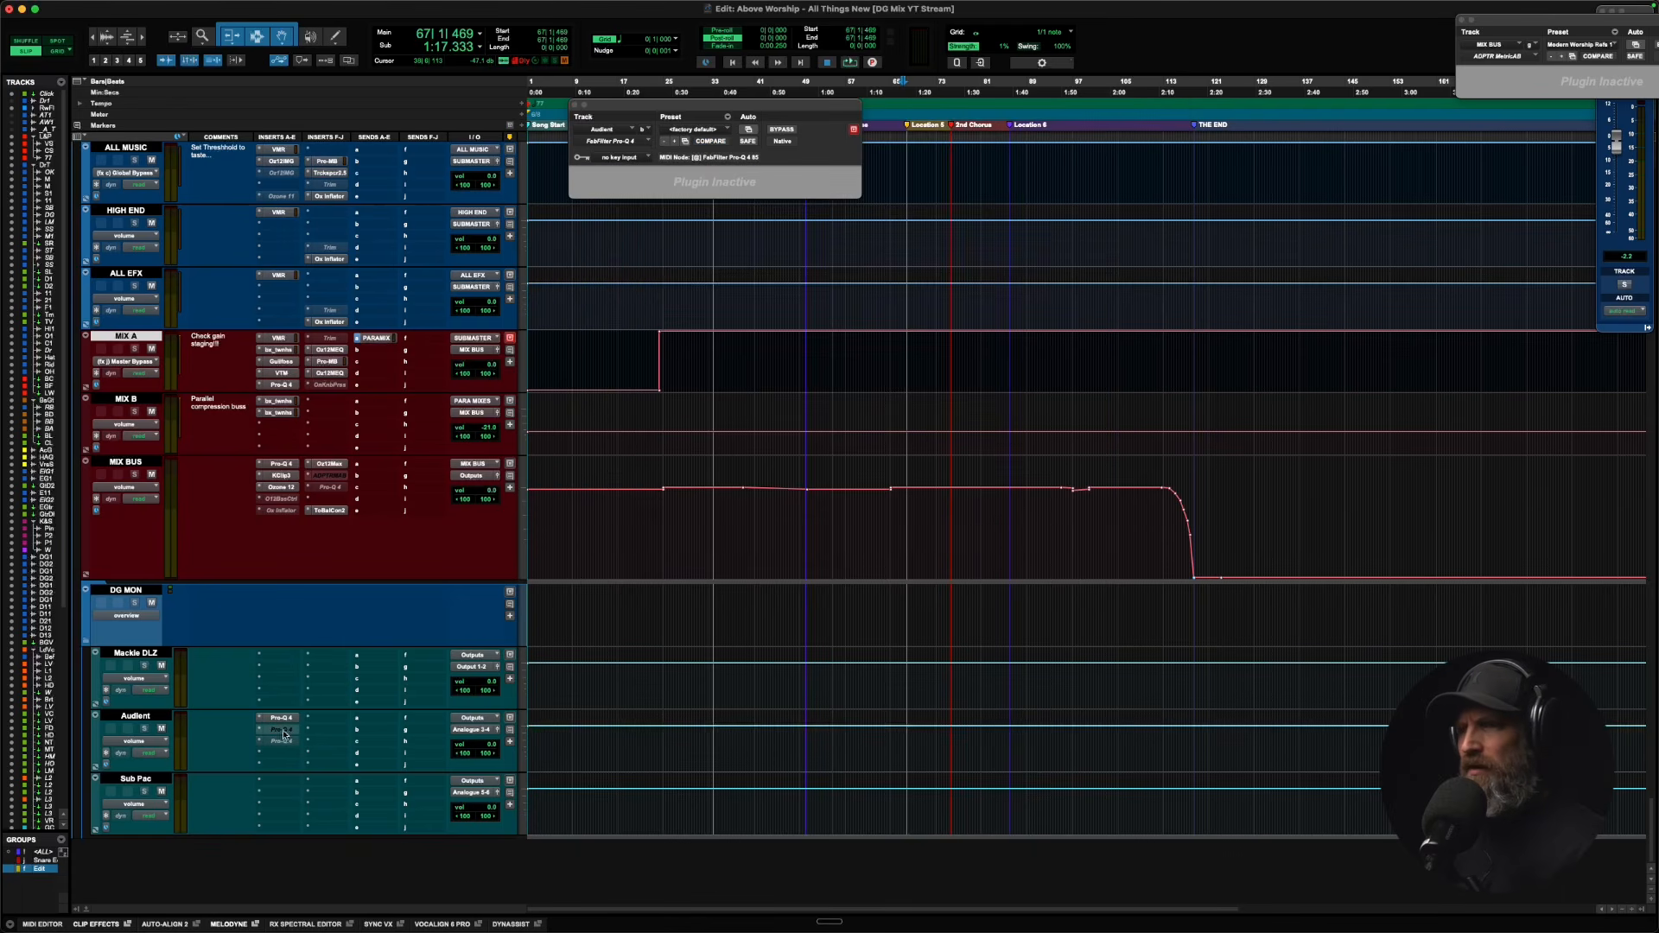
pyautogui.click(282, 743)
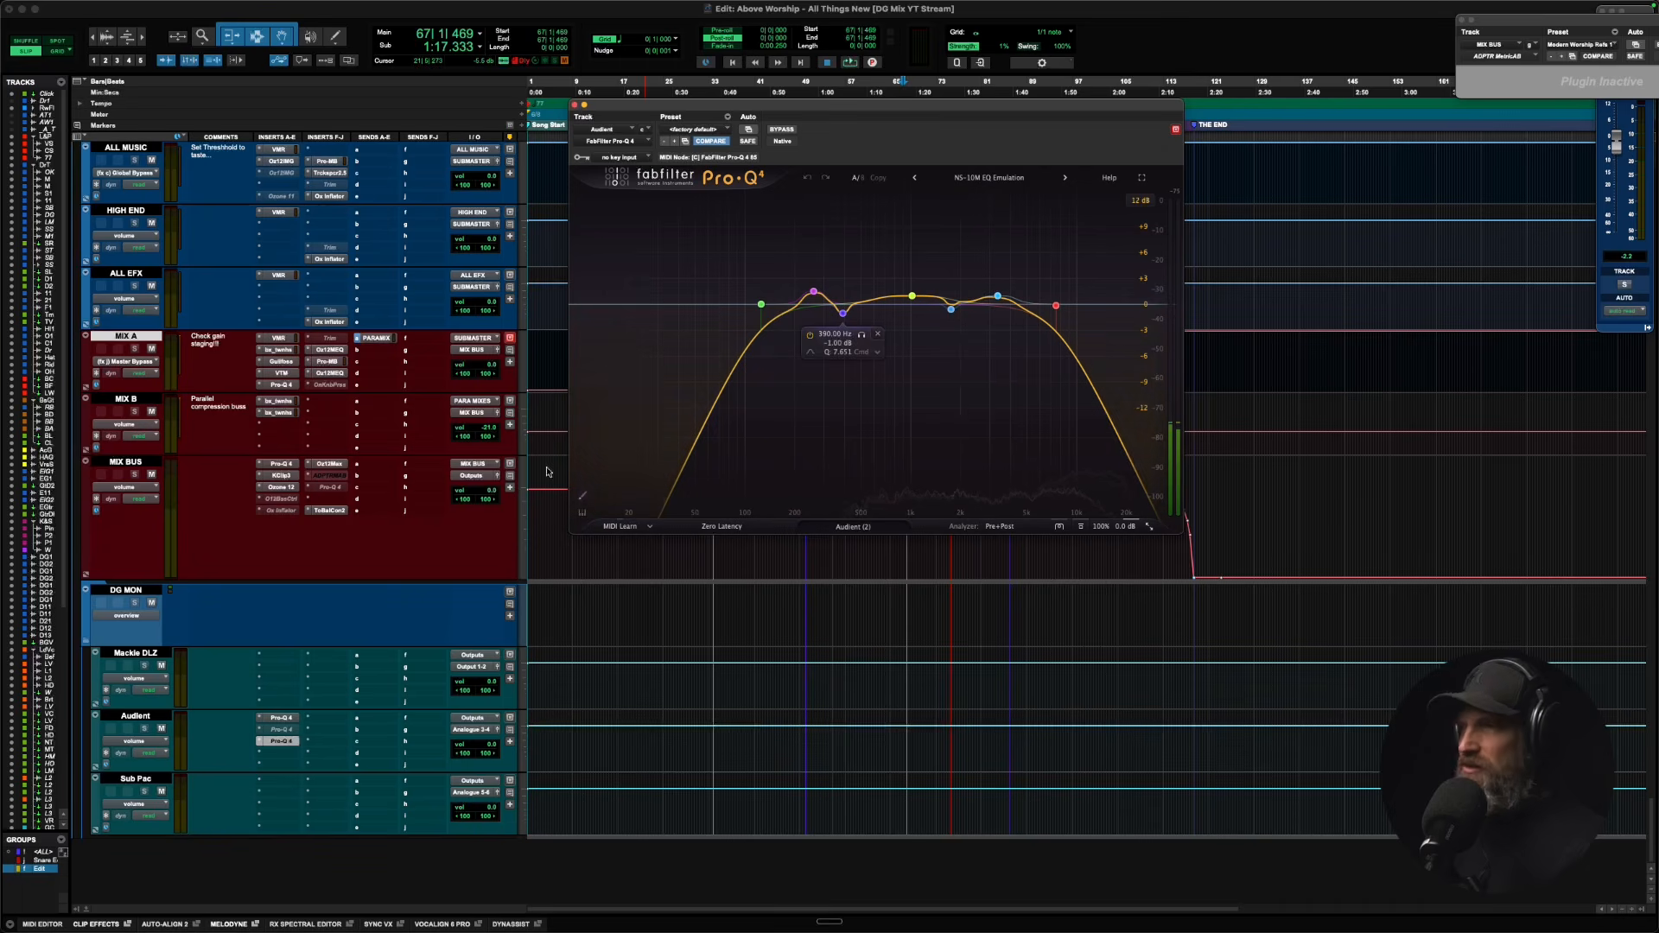
pyautogui.keyDown('ctrl'); pyautogui.keyDown('super'); pyautogui.click(282, 741); pyautogui.keyUp('super'); pyautogui.keyUp('ctrl')
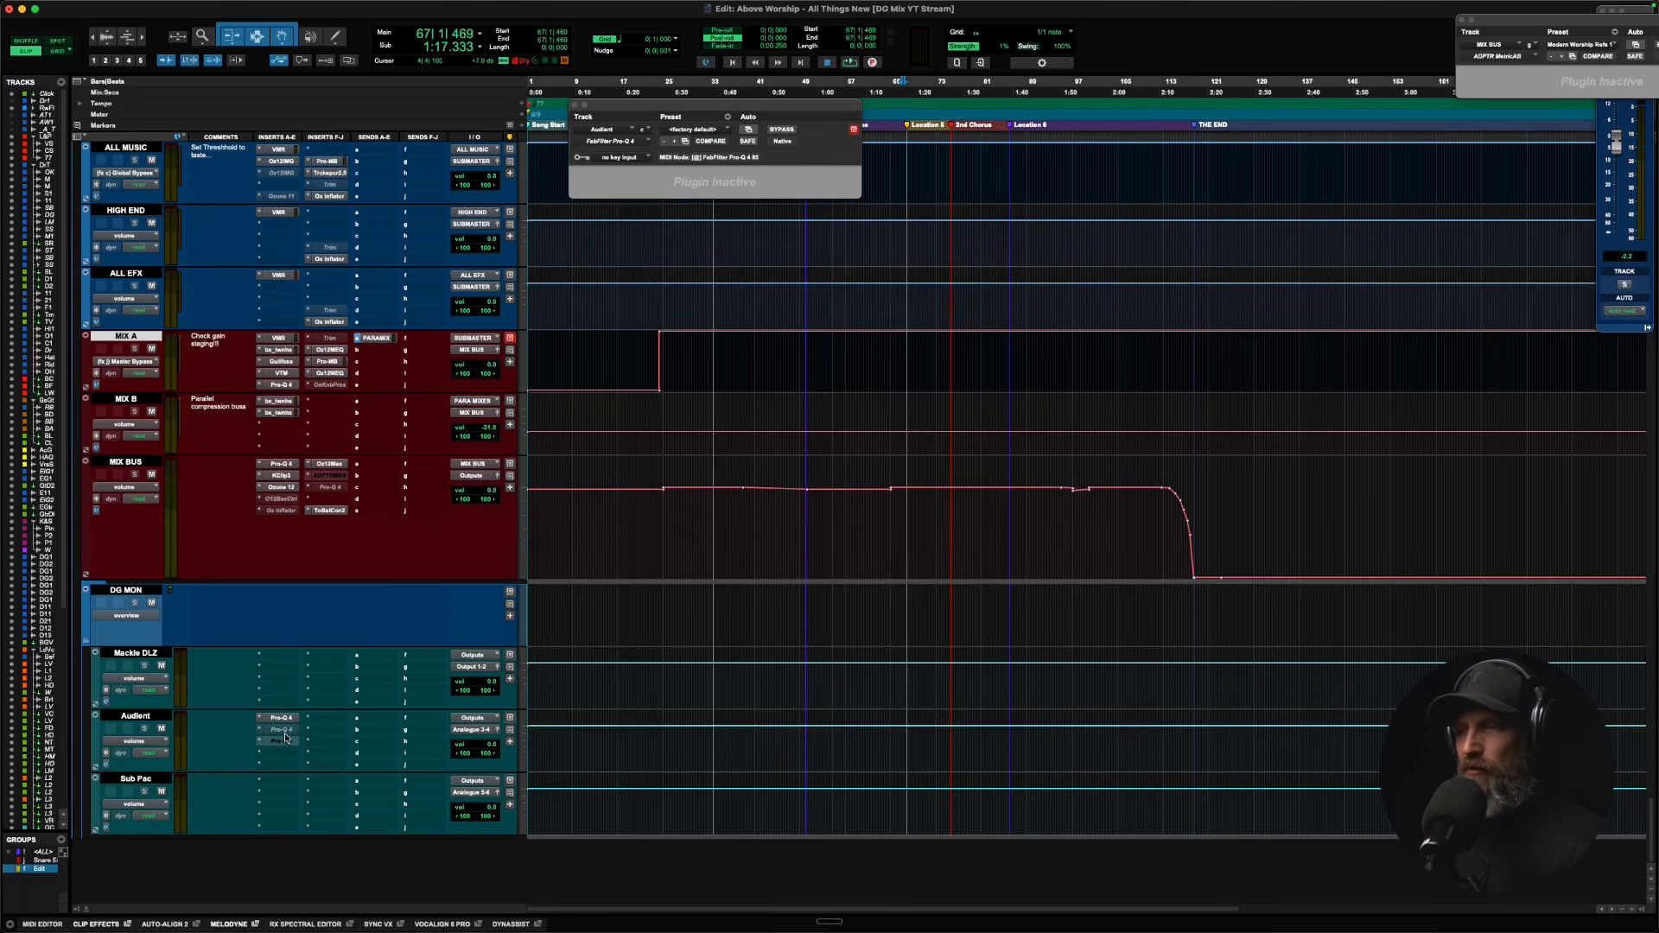
# Reopen the Auratone emulation on Audient, make it inactive, then view the track's first Pro-Q 4 insert and close it.
pyautogui.click(282, 730)
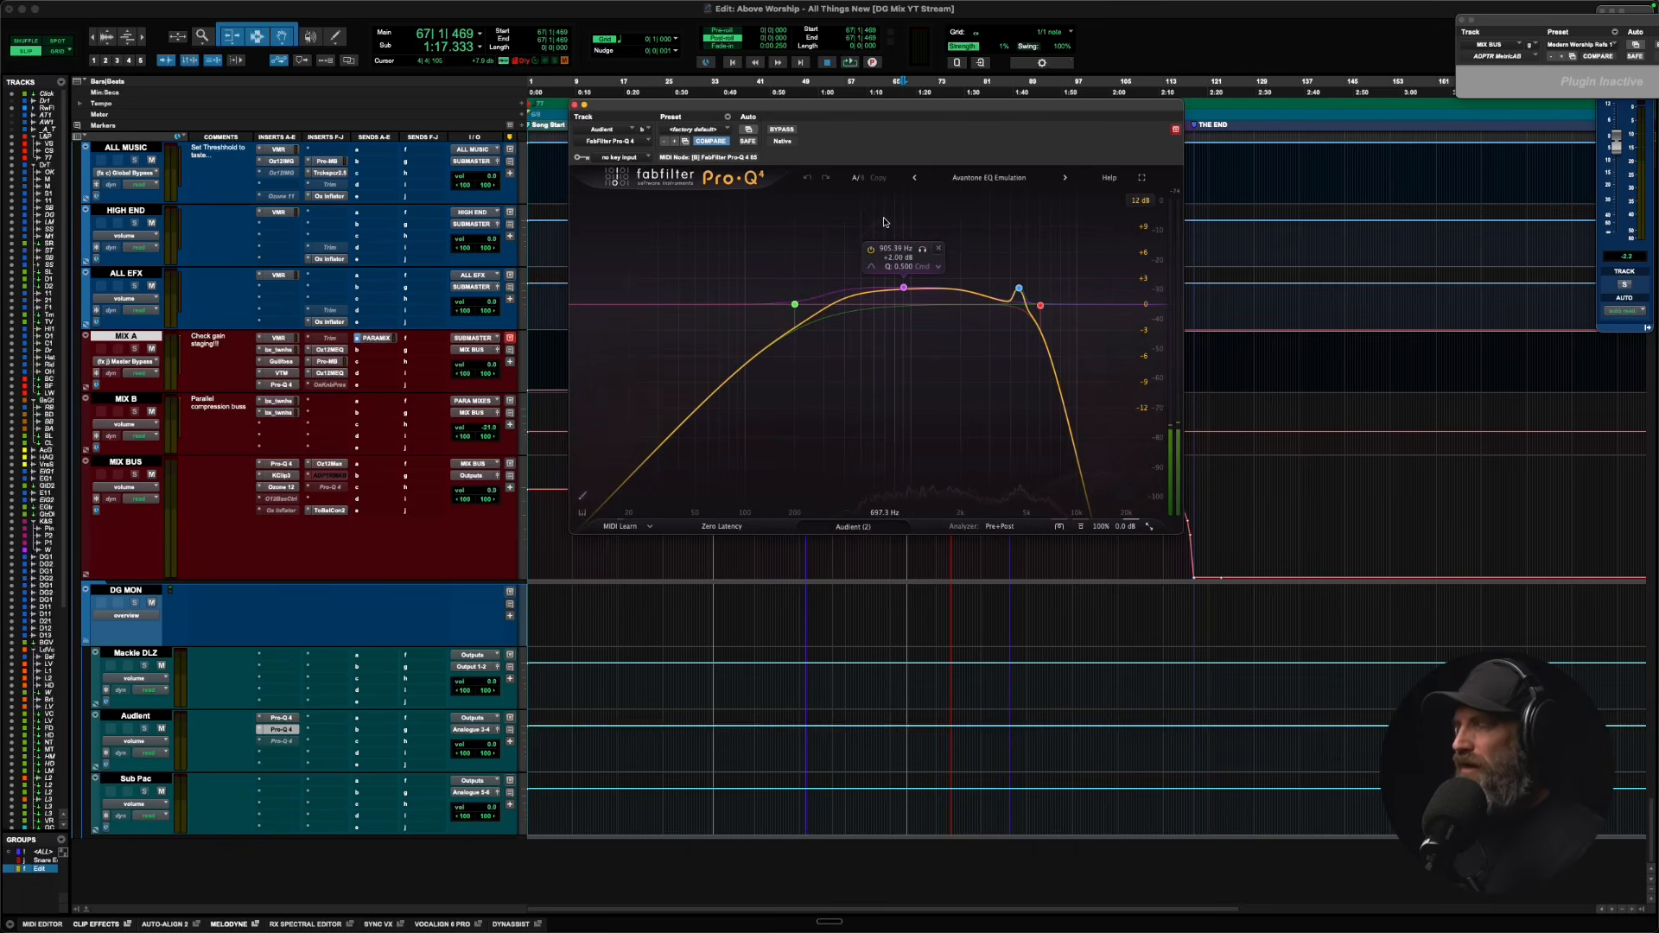
pyautogui.keyDown('ctrl'); pyautogui.keyDown('super'); pyautogui.click(278, 731); pyautogui.keyUp('super'); pyautogui.keyUp('ctrl')
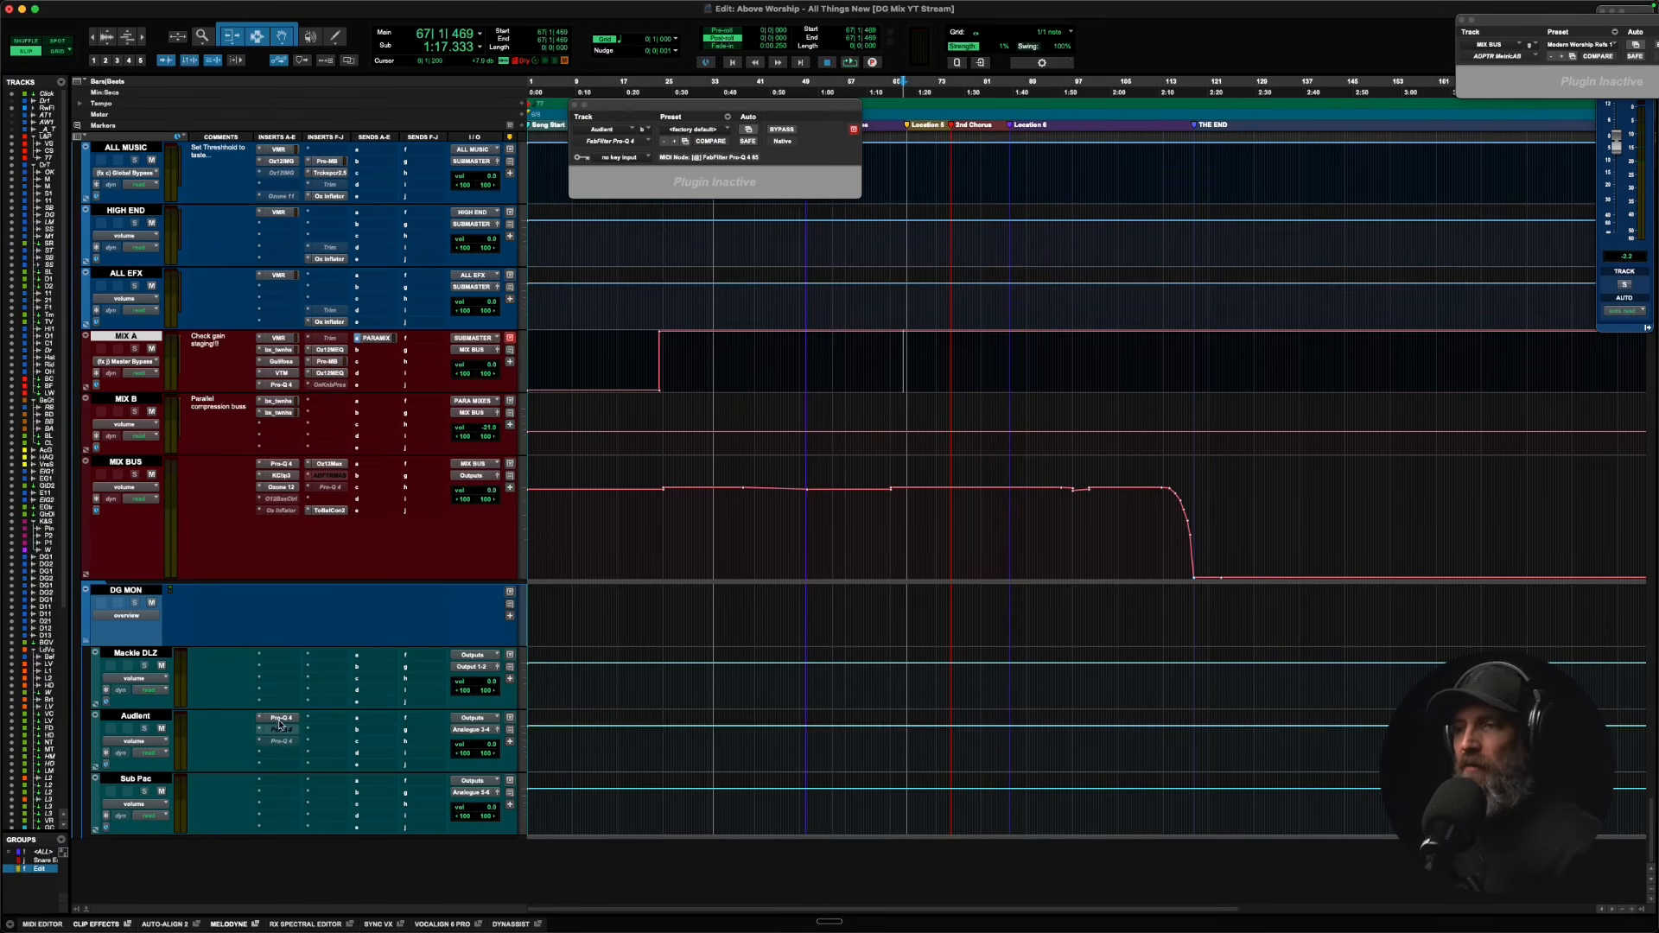
pyautogui.click(280, 721)
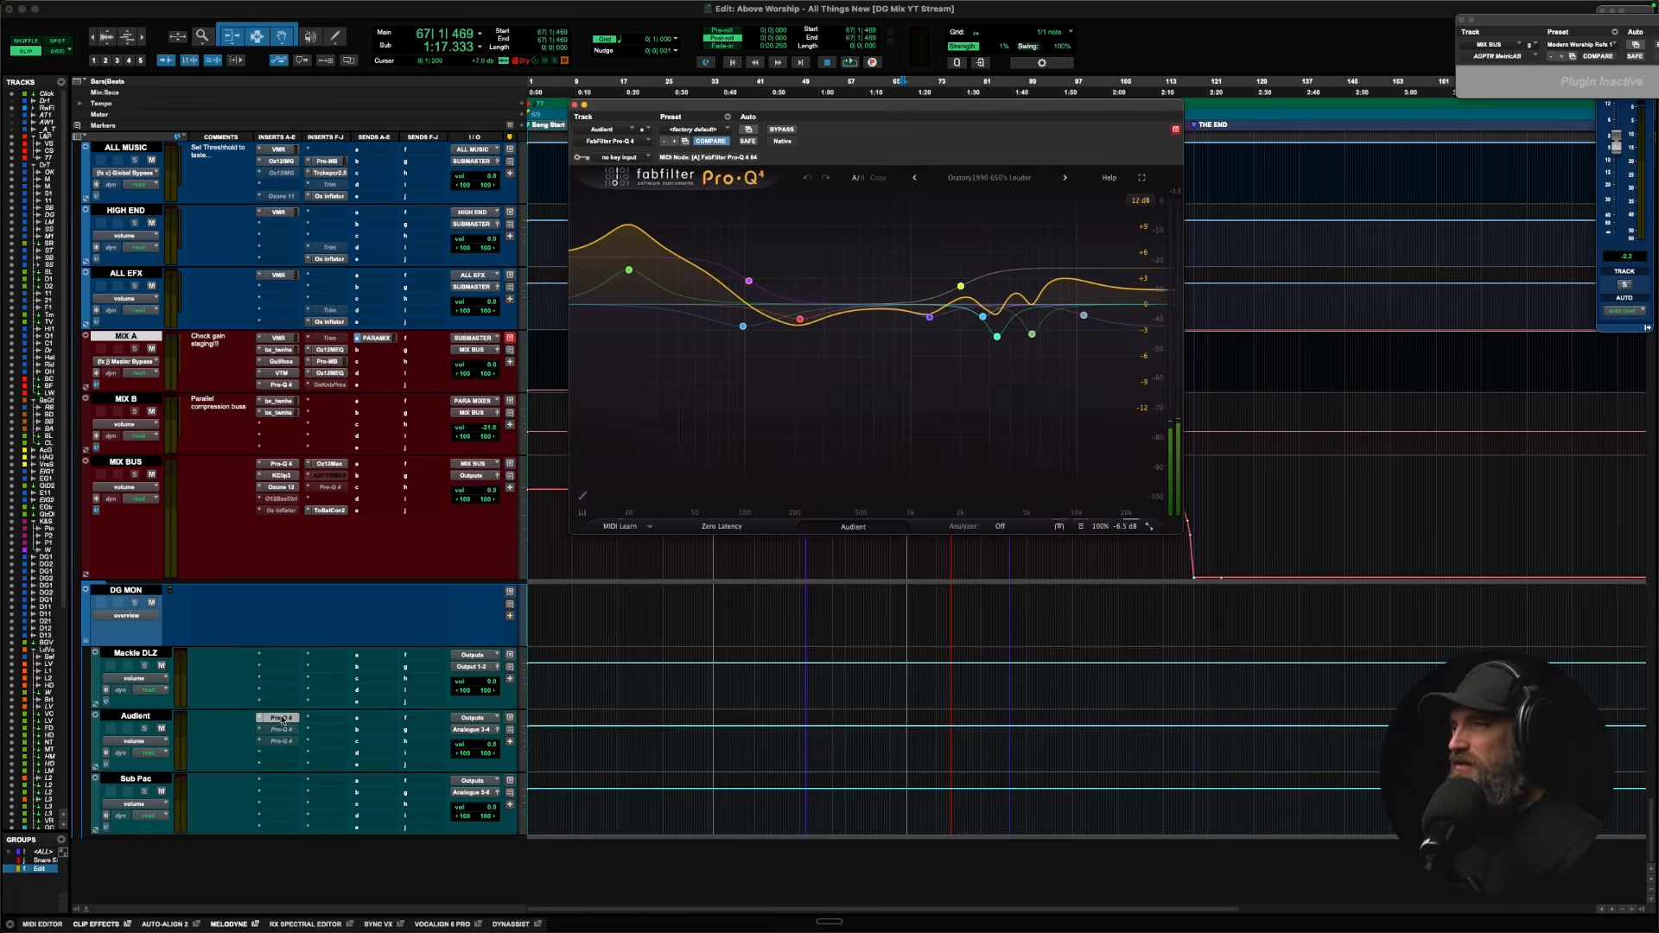
pyautogui.click(281, 720)
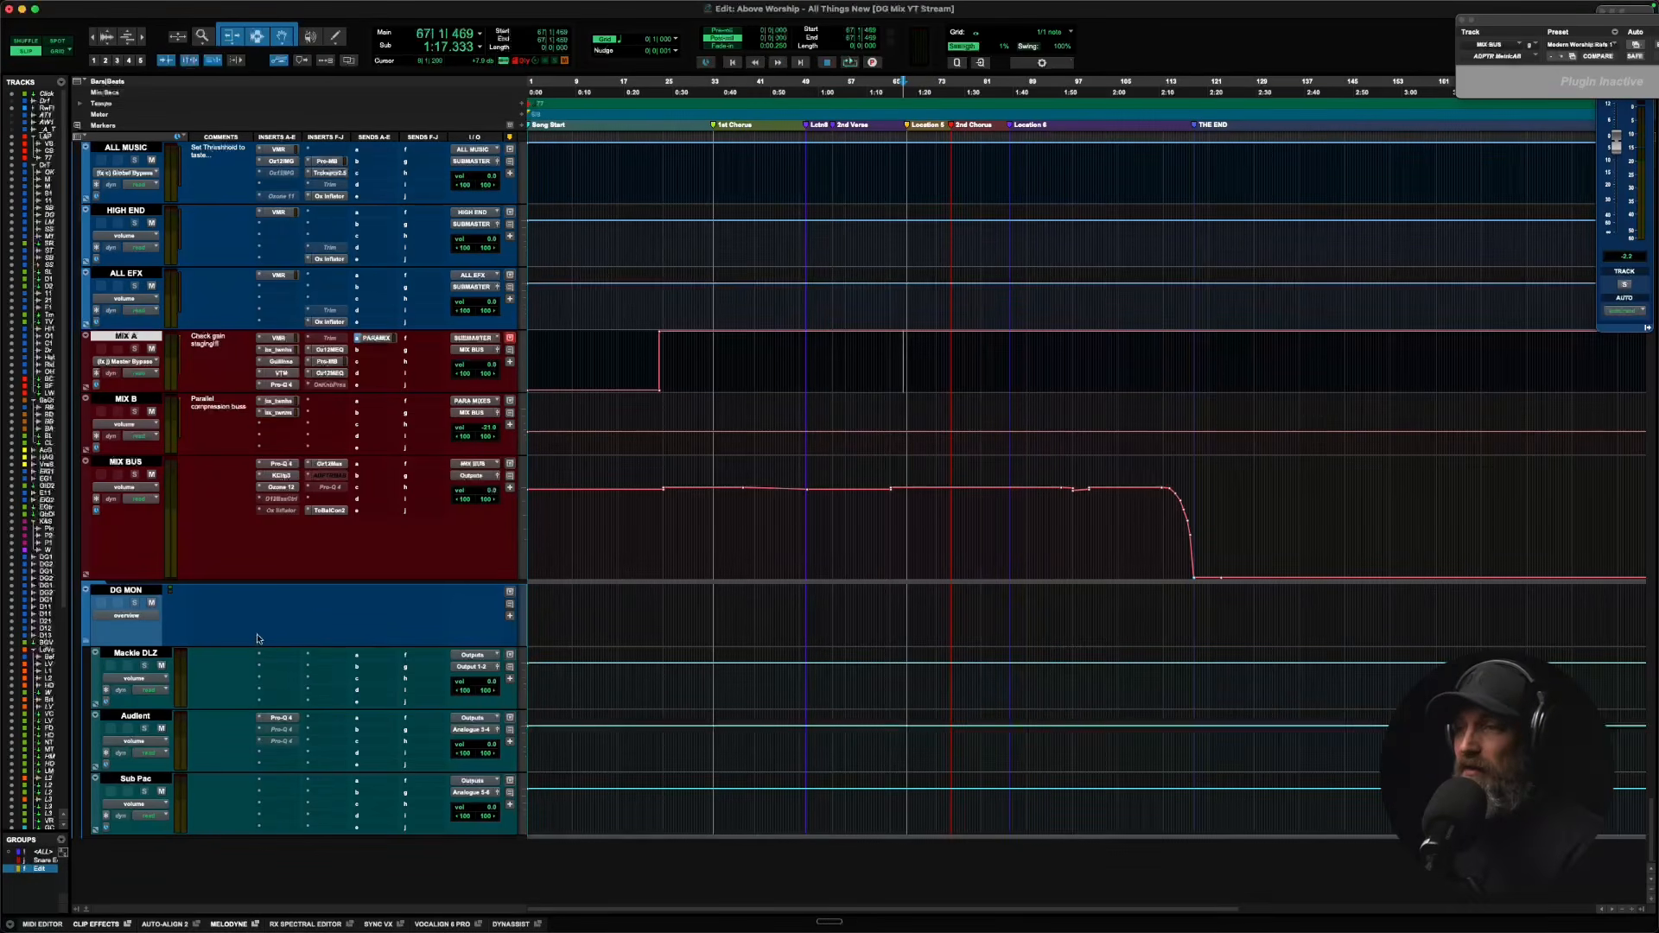
# Open the Pro-Q 4 in the second insert column of MIX BUS and sweep its high cut up to about 213 Hz.
pyautogui.click(328, 487)
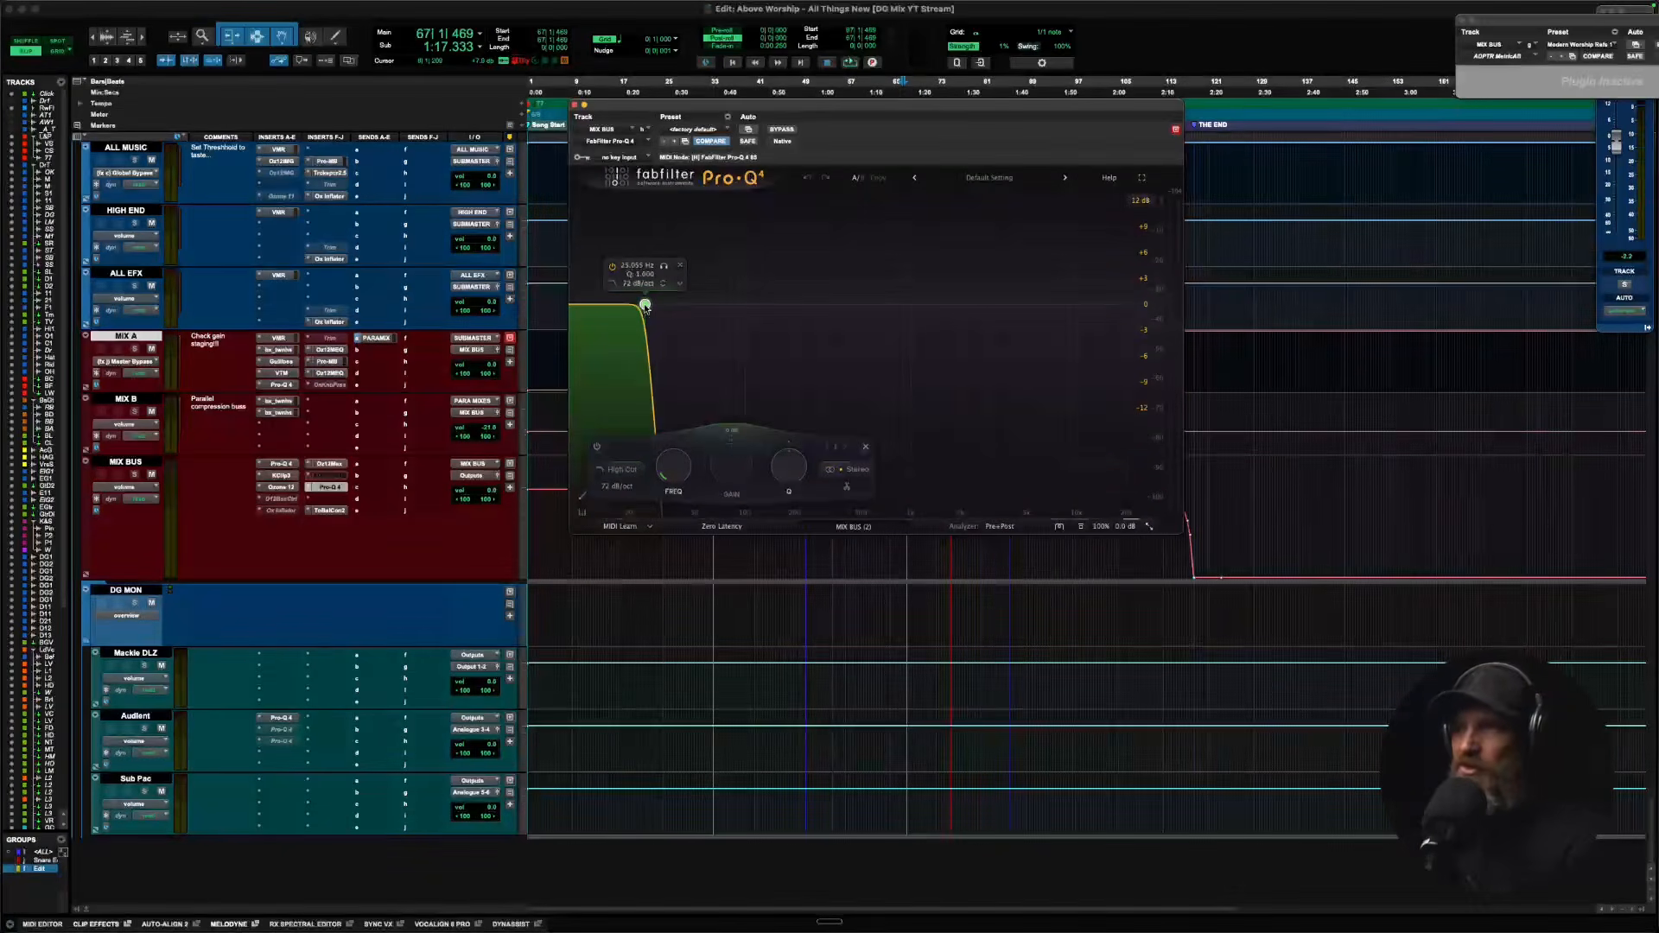
pyautogui.moveTo(682, 463); pyautogui.dragTo(683, 439)
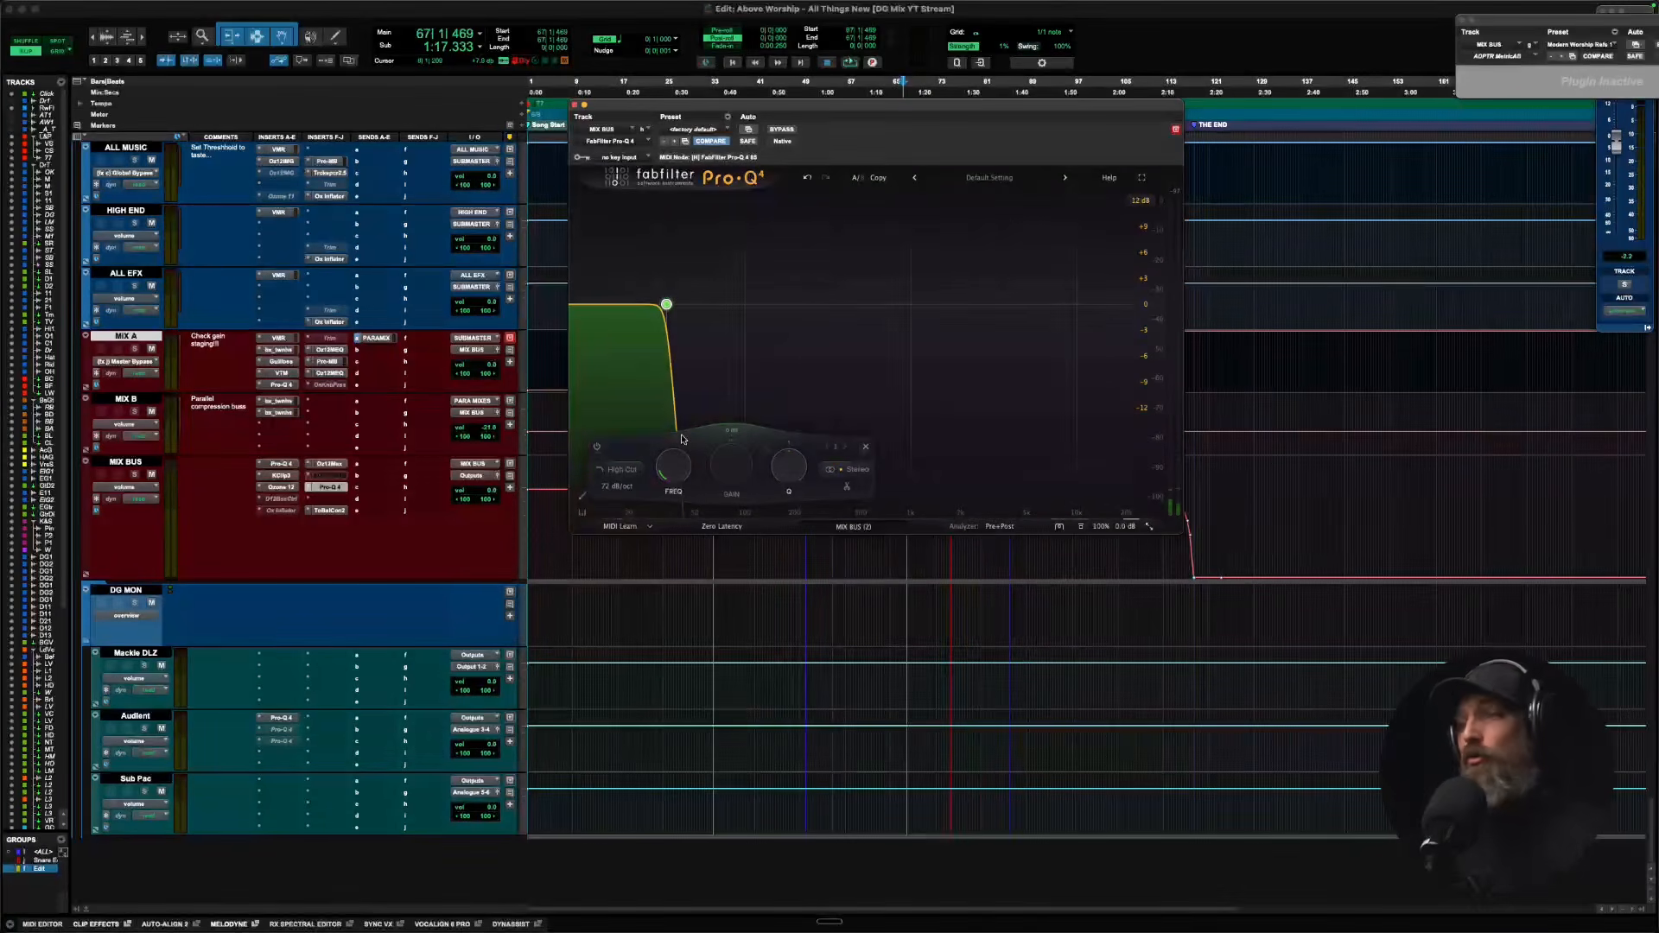
pyautogui.moveTo(668, 308)
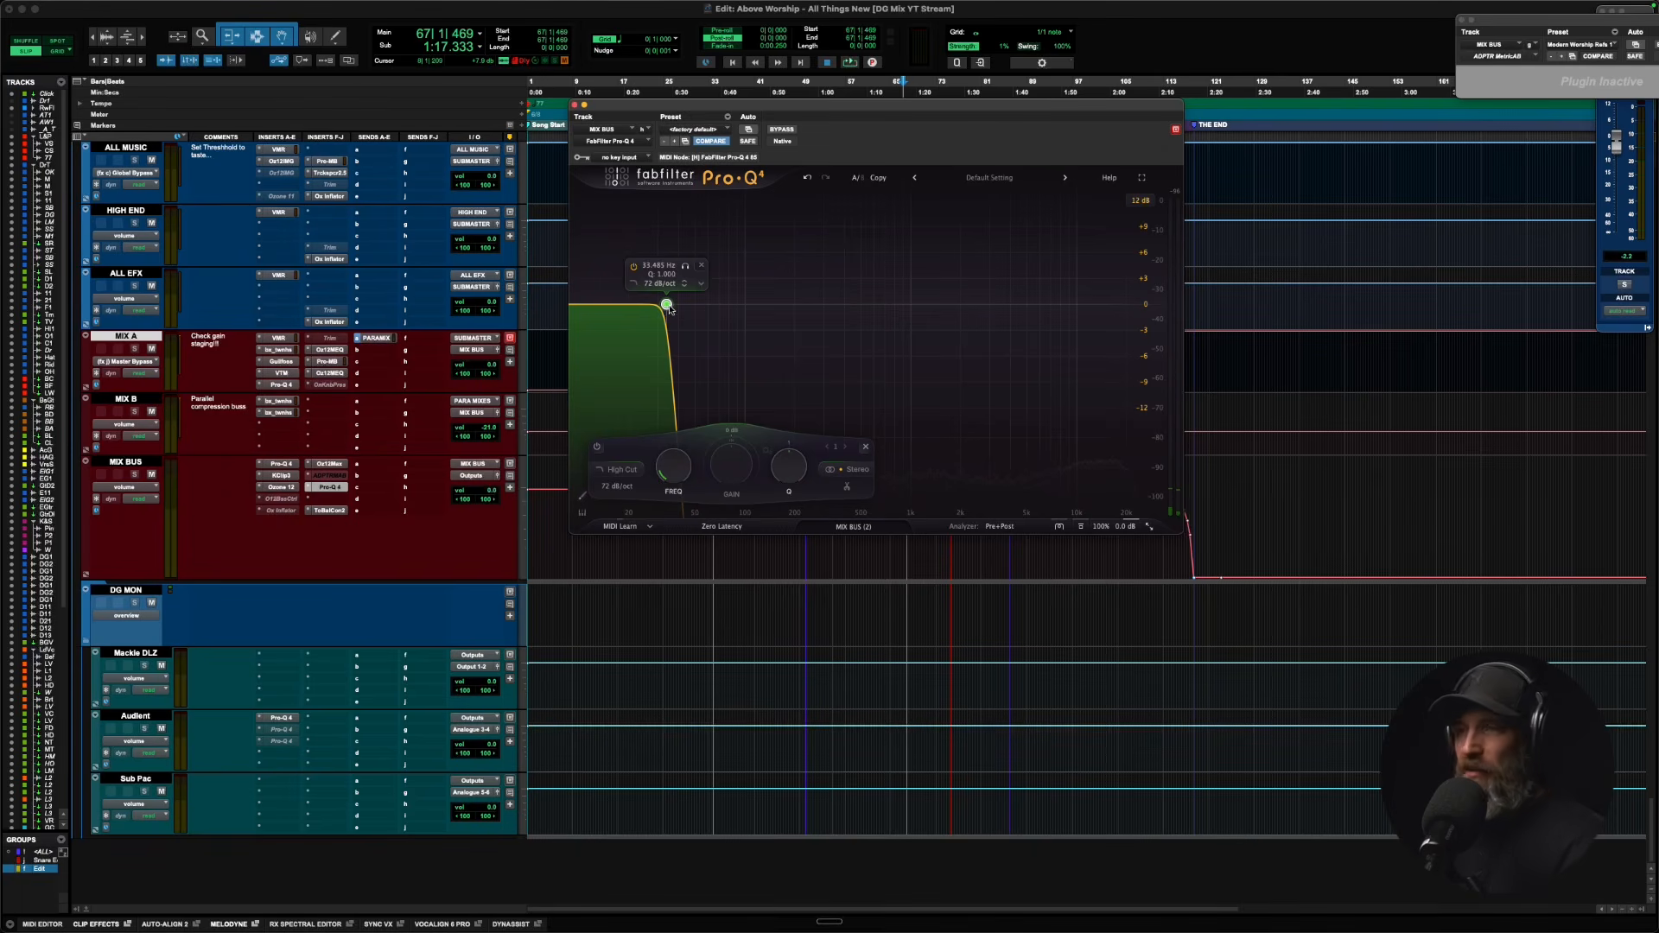
pyautogui.moveTo(668, 308); pyautogui.dragTo(704, 309)
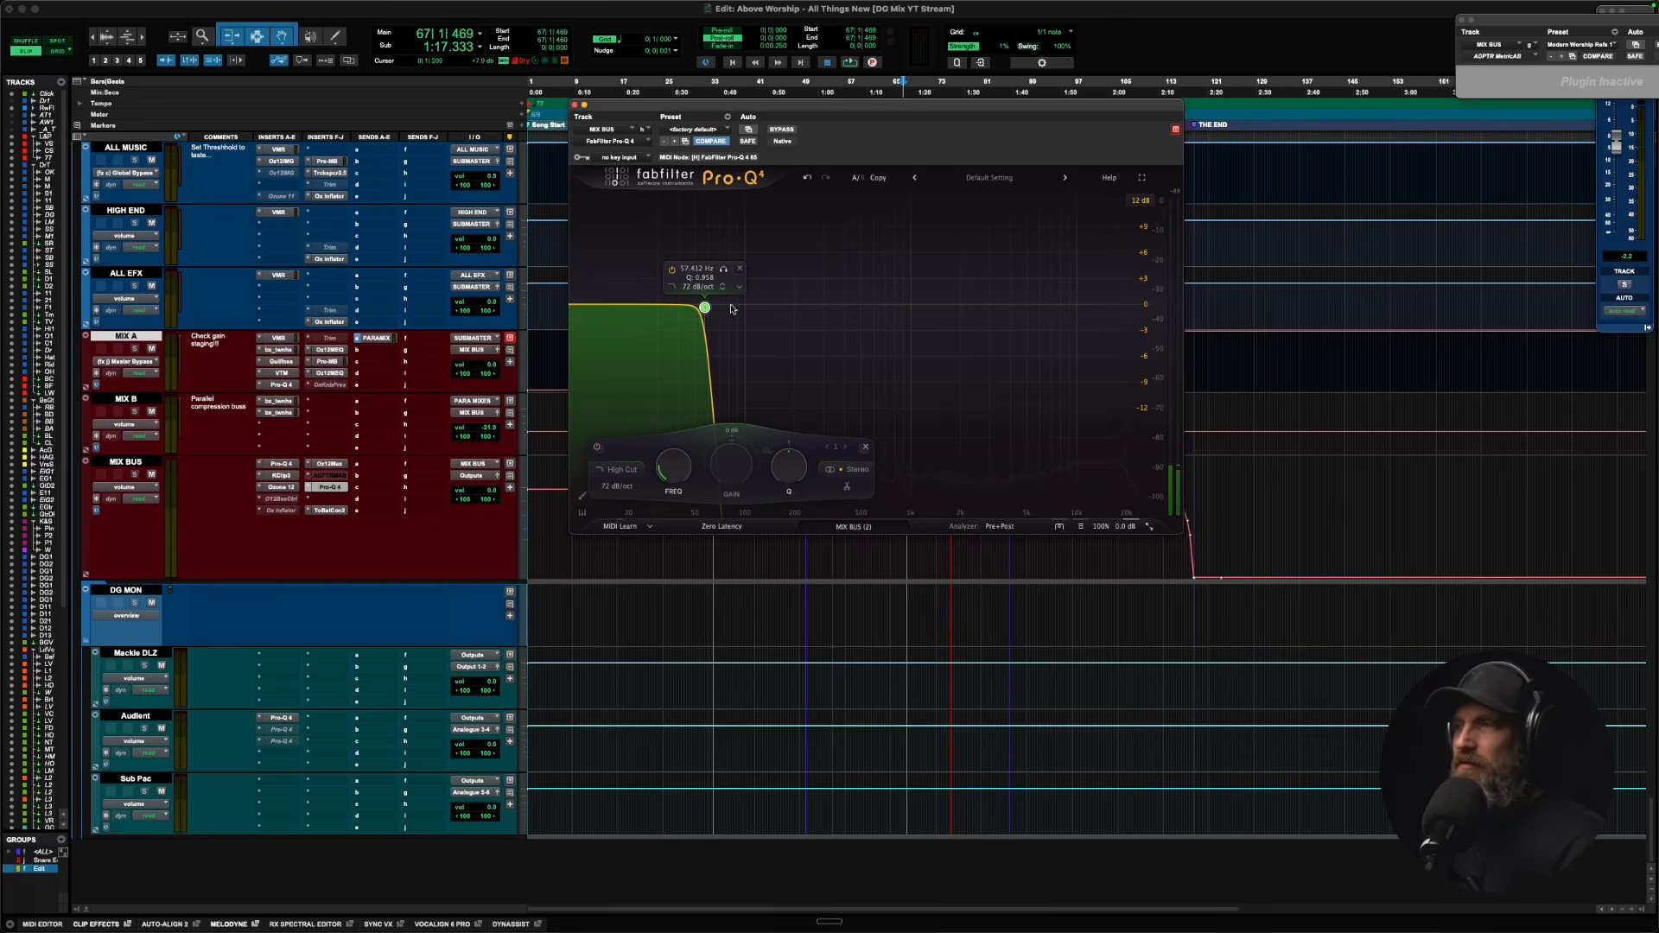
pyautogui.moveTo(697, 312); pyautogui.dragTo(792, 310)
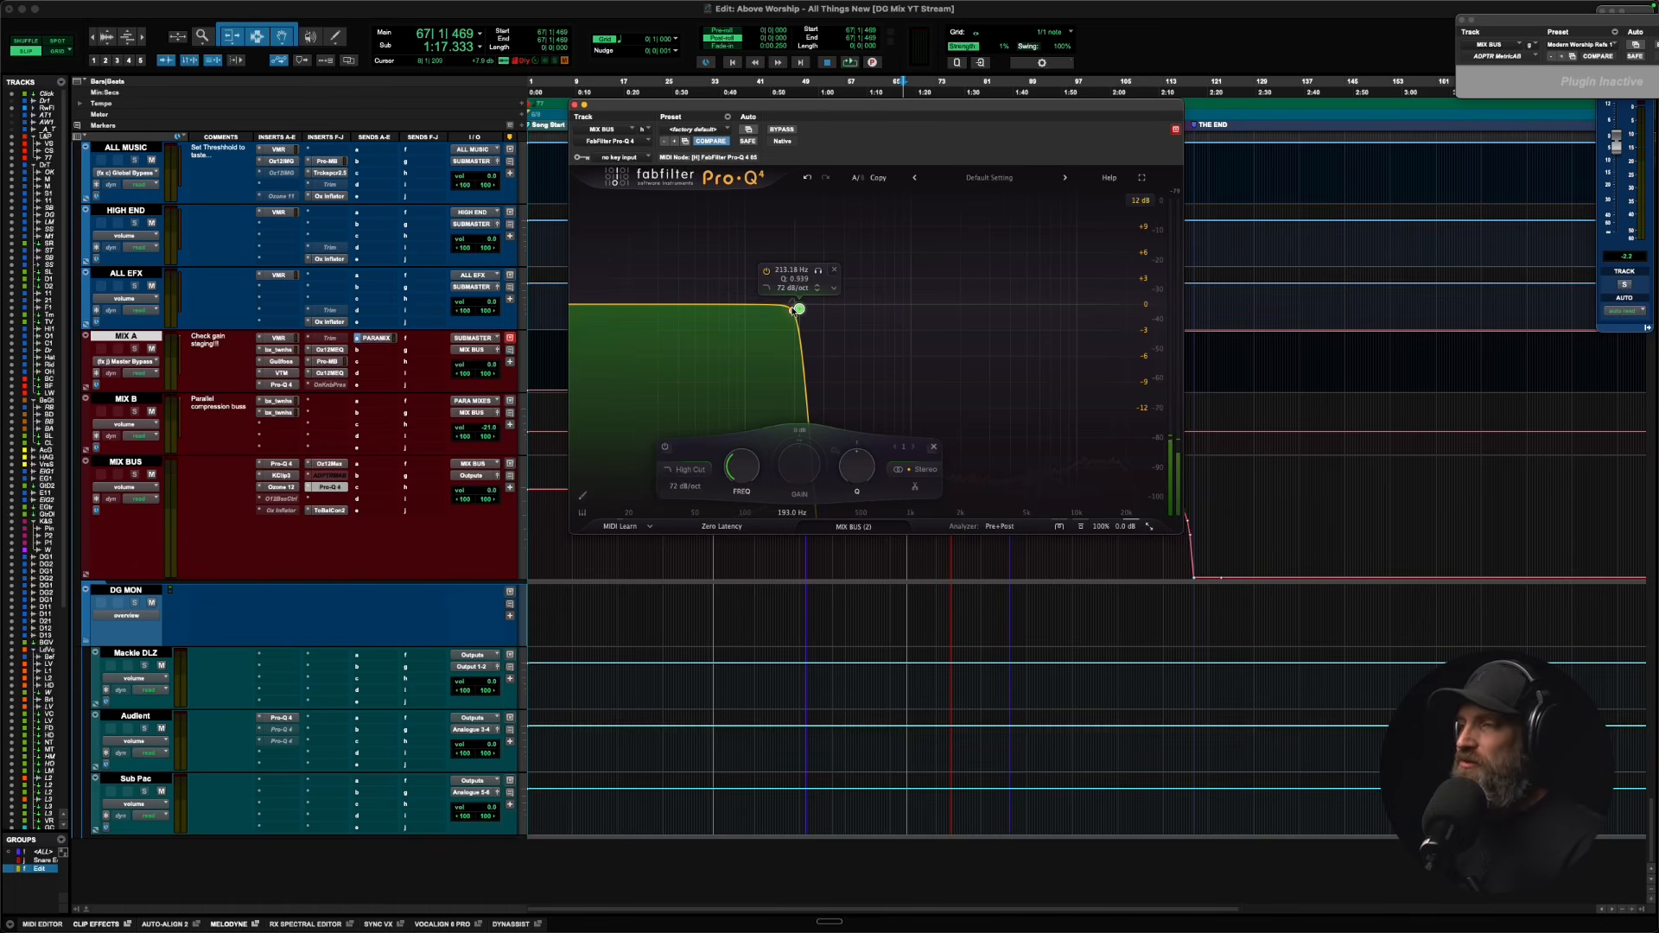
# Add a 36 dB/oct low cut to the MIX BUS Pro-Q 4, then shift it to about 600 Hz and the high cut to about 17.6 kHz.
pyautogui.moveTo(574, 307); pyautogui.dragTo(759, 305)
pyautogui.scroll(4, 761, 305)
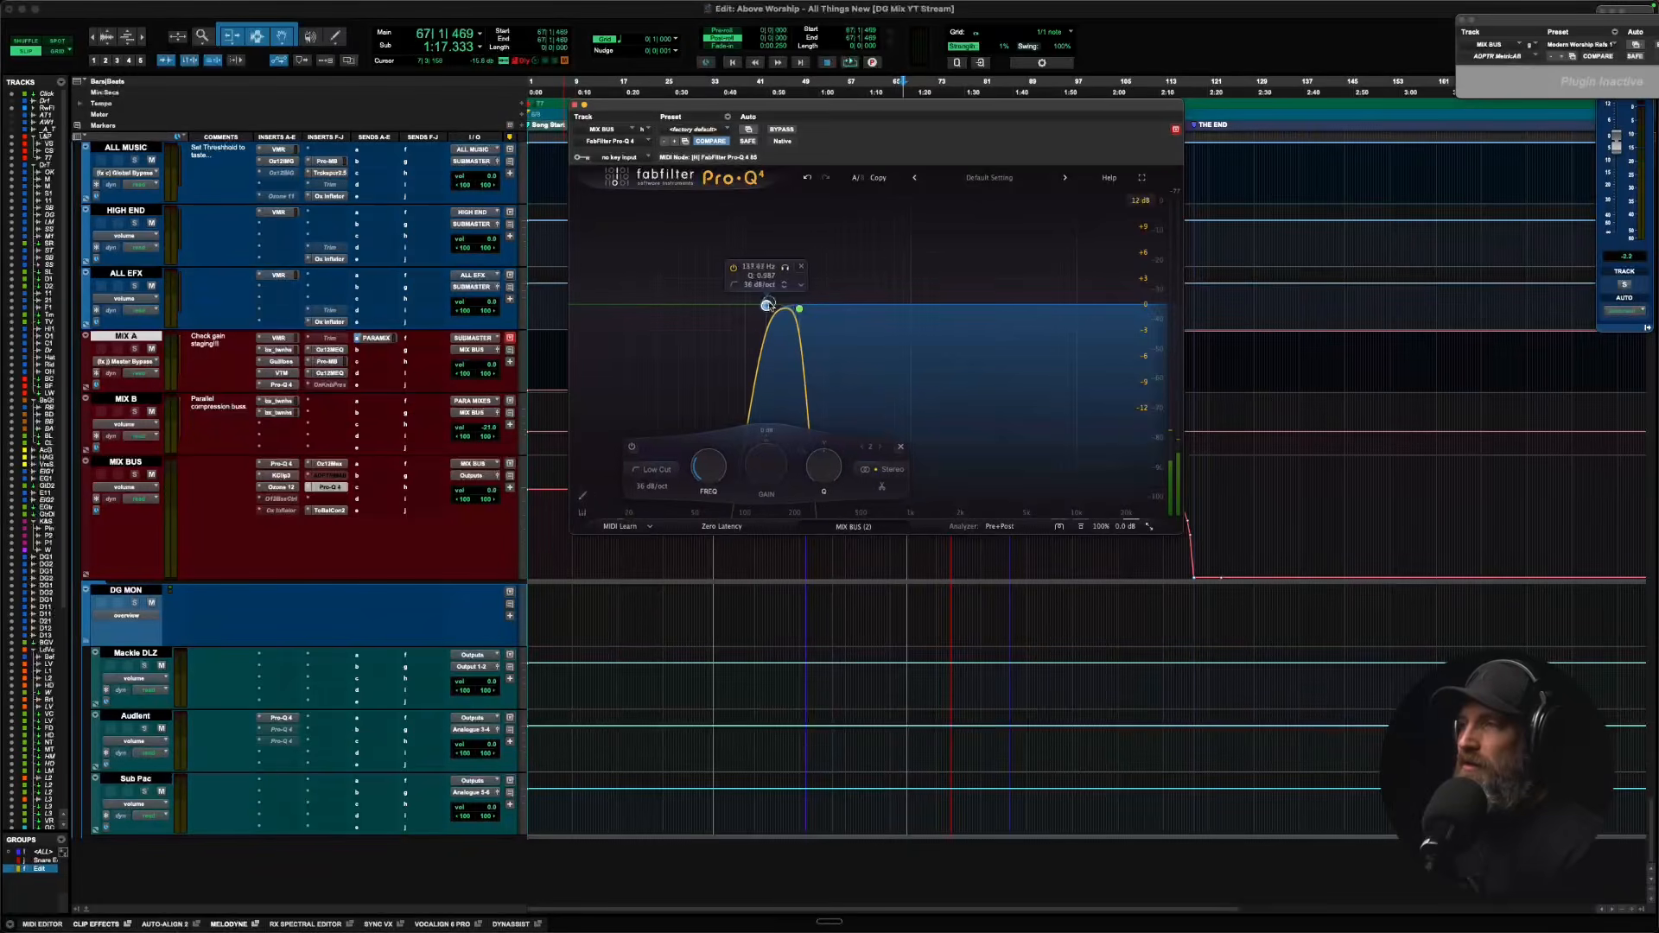
pyautogui.click(799, 308)
pyautogui.moveTo(800, 308); pyautogui.dragTo(960, 309)
pyautogui.click(764, 305)
pyautogui.moveTo(764, 305); pyautogui.dragTo(1117, 315)
pyautogui.click(960, 310)
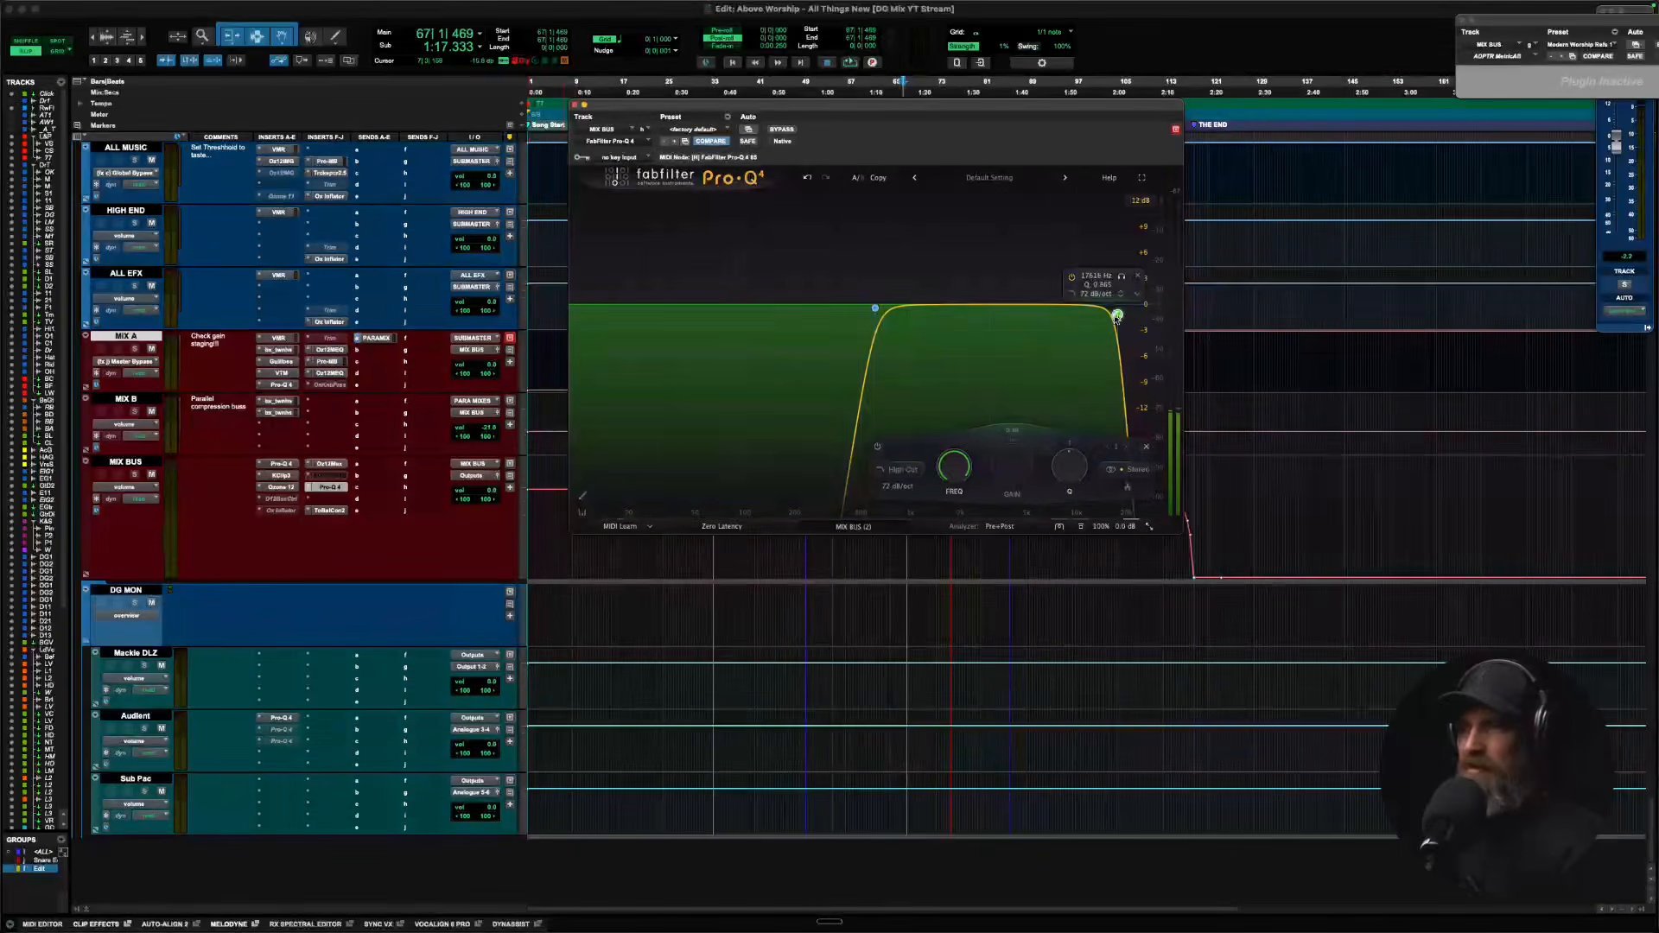
# View the Auratone emulation on Audient and the band filters on MIX BUS again, making both Pro-Q 4 plugins inactive.
pyautogui.click(281, 729)
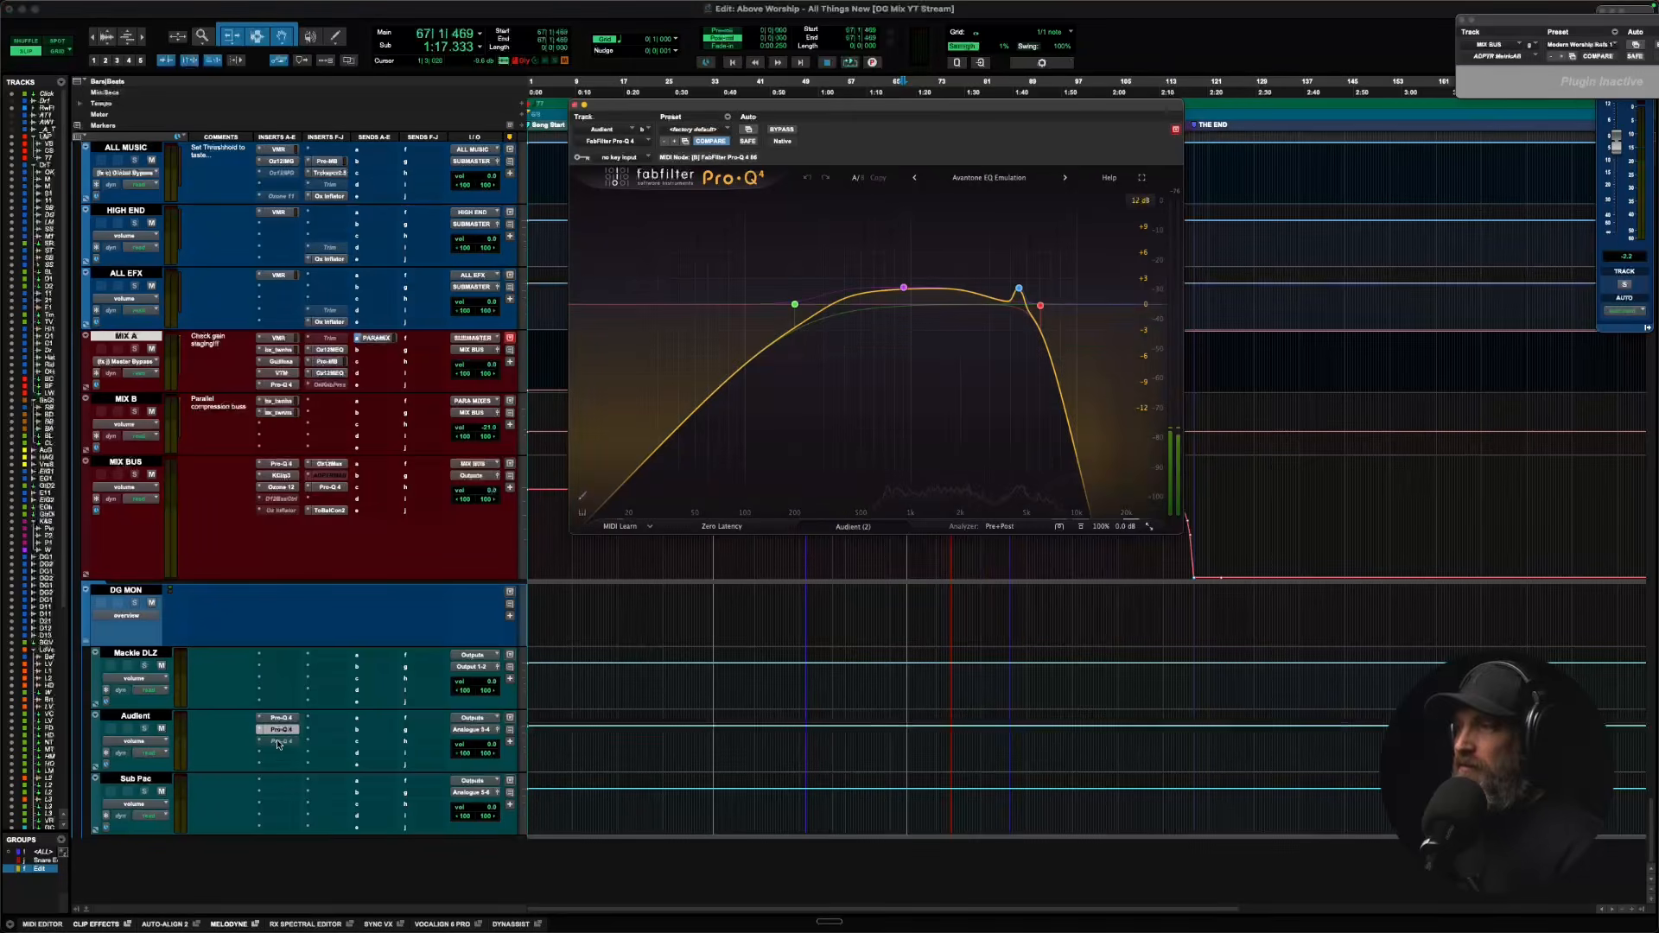
pyautogui.keyDown('ctrl'); pyautogui.keyDown('super'); pyautogui.click(281, 730); pyautogui.keyUp('super'); pyautogui.keyUp('ctrl')
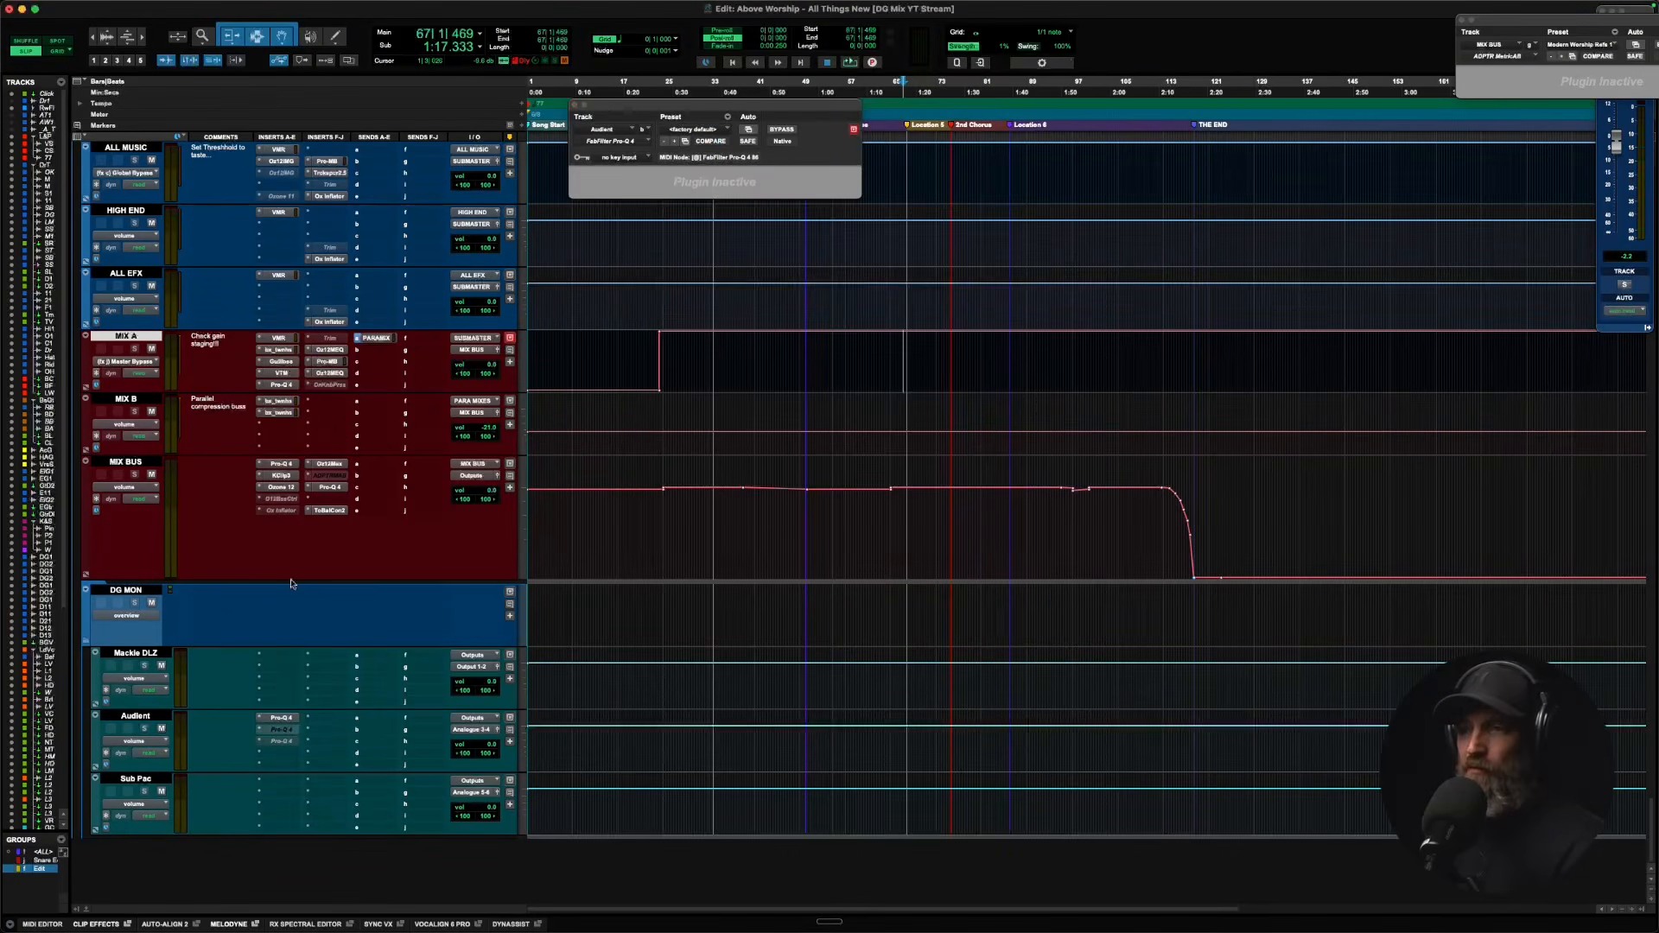
pyautogui.click(332, 489)
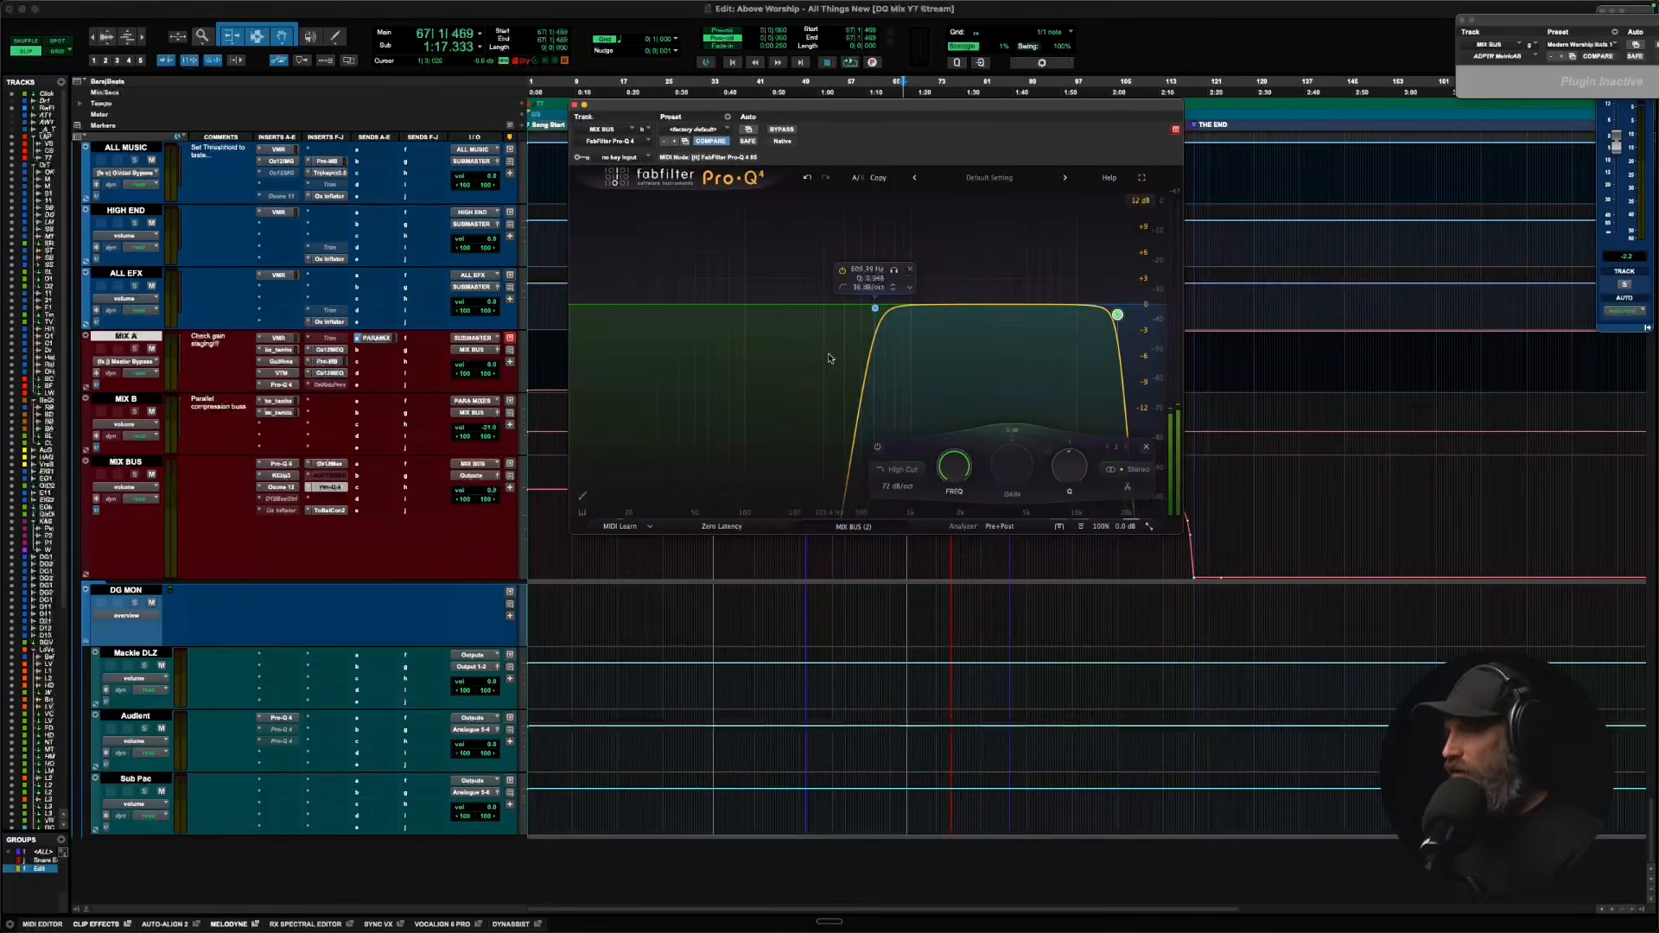
pyautogui.keyDown('ctrl'); pyautogui.keyDown('super'); pyautogui.click(332, 489); pyautogui.keyUp('super'); pyautogui.keyUp('ctrl')
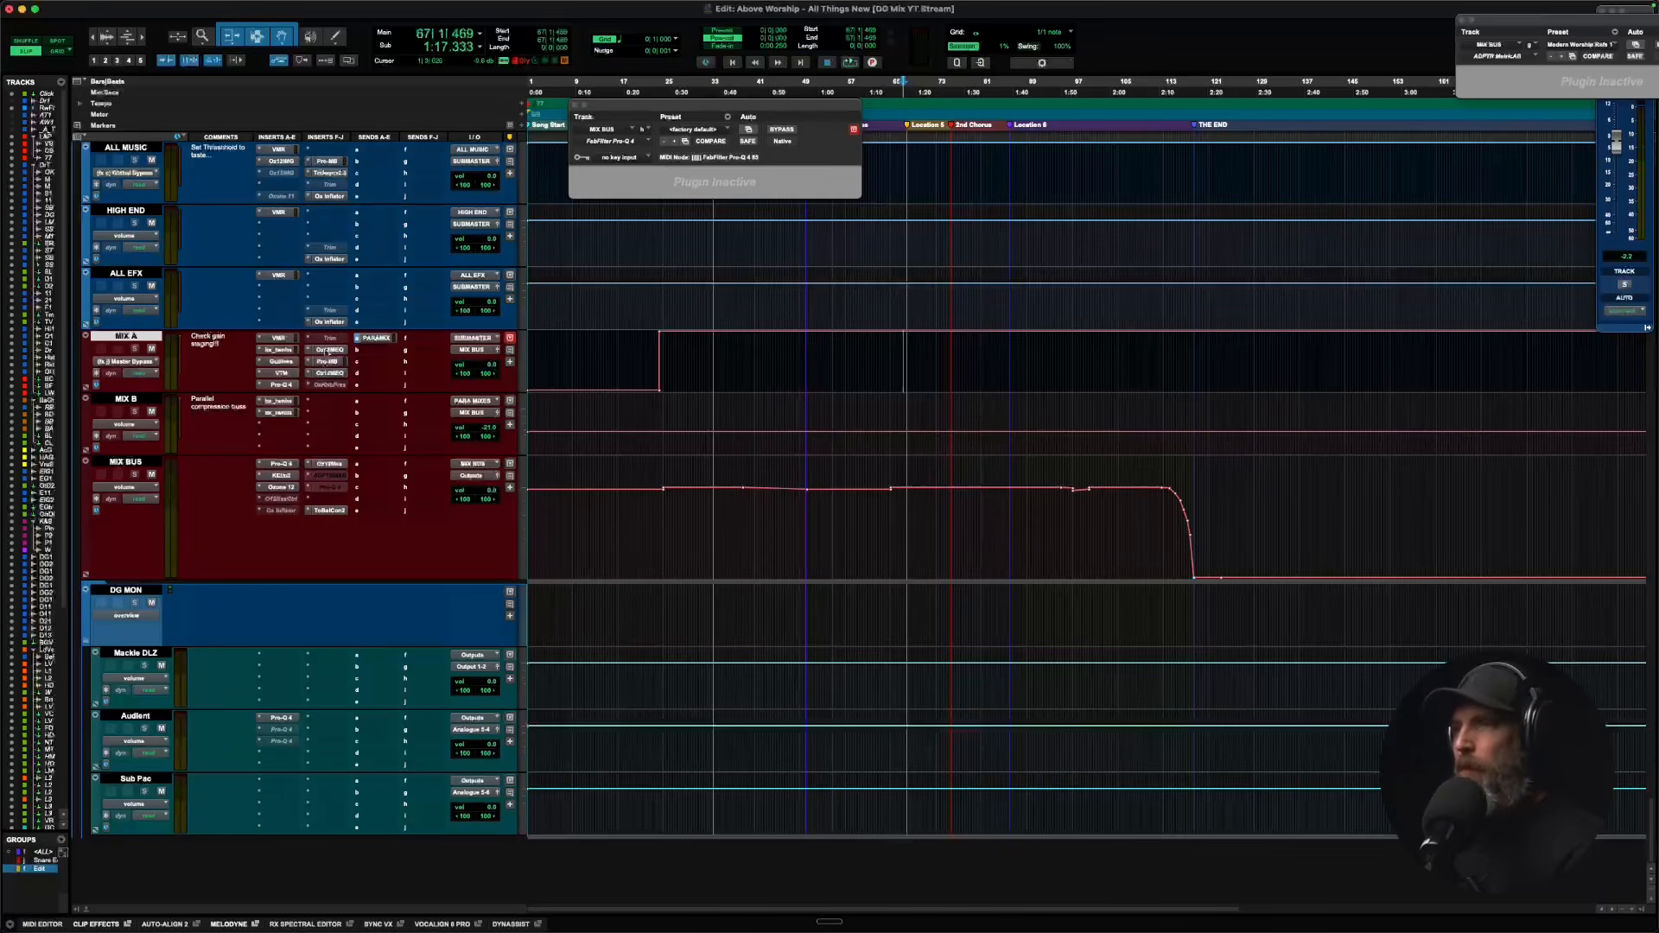
# Select MIX B and play the song, muting the track to compare the mix without it, then stop and leave it unmuted.
pyautogui.press(';')
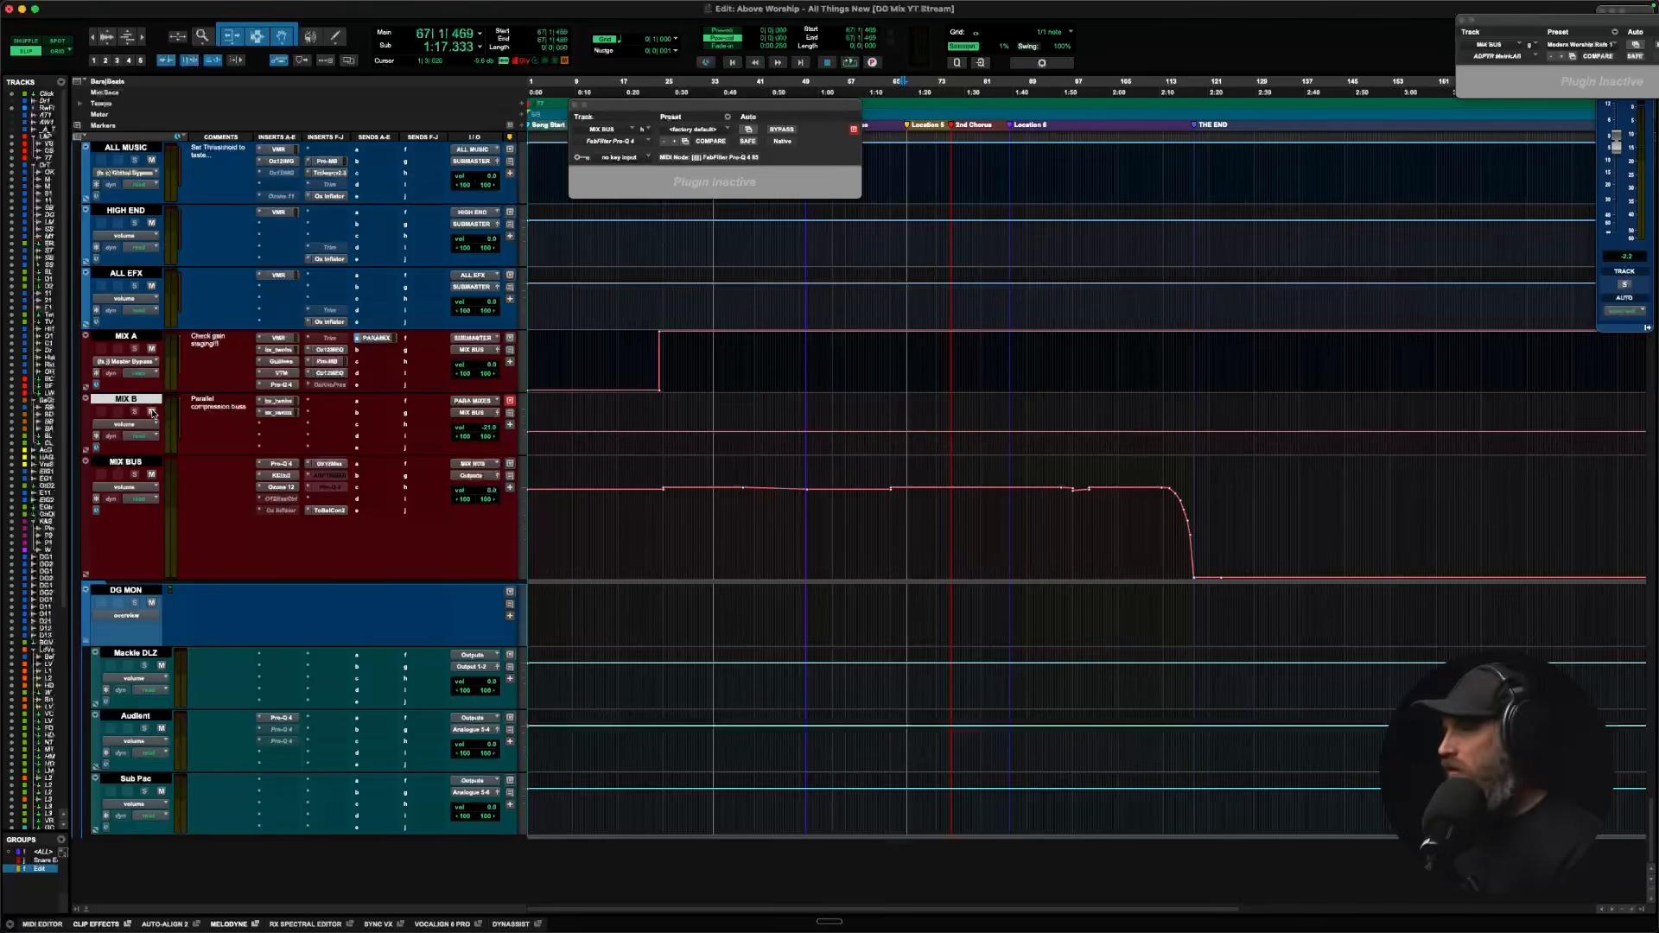
pyautogui.press('super+Tab')
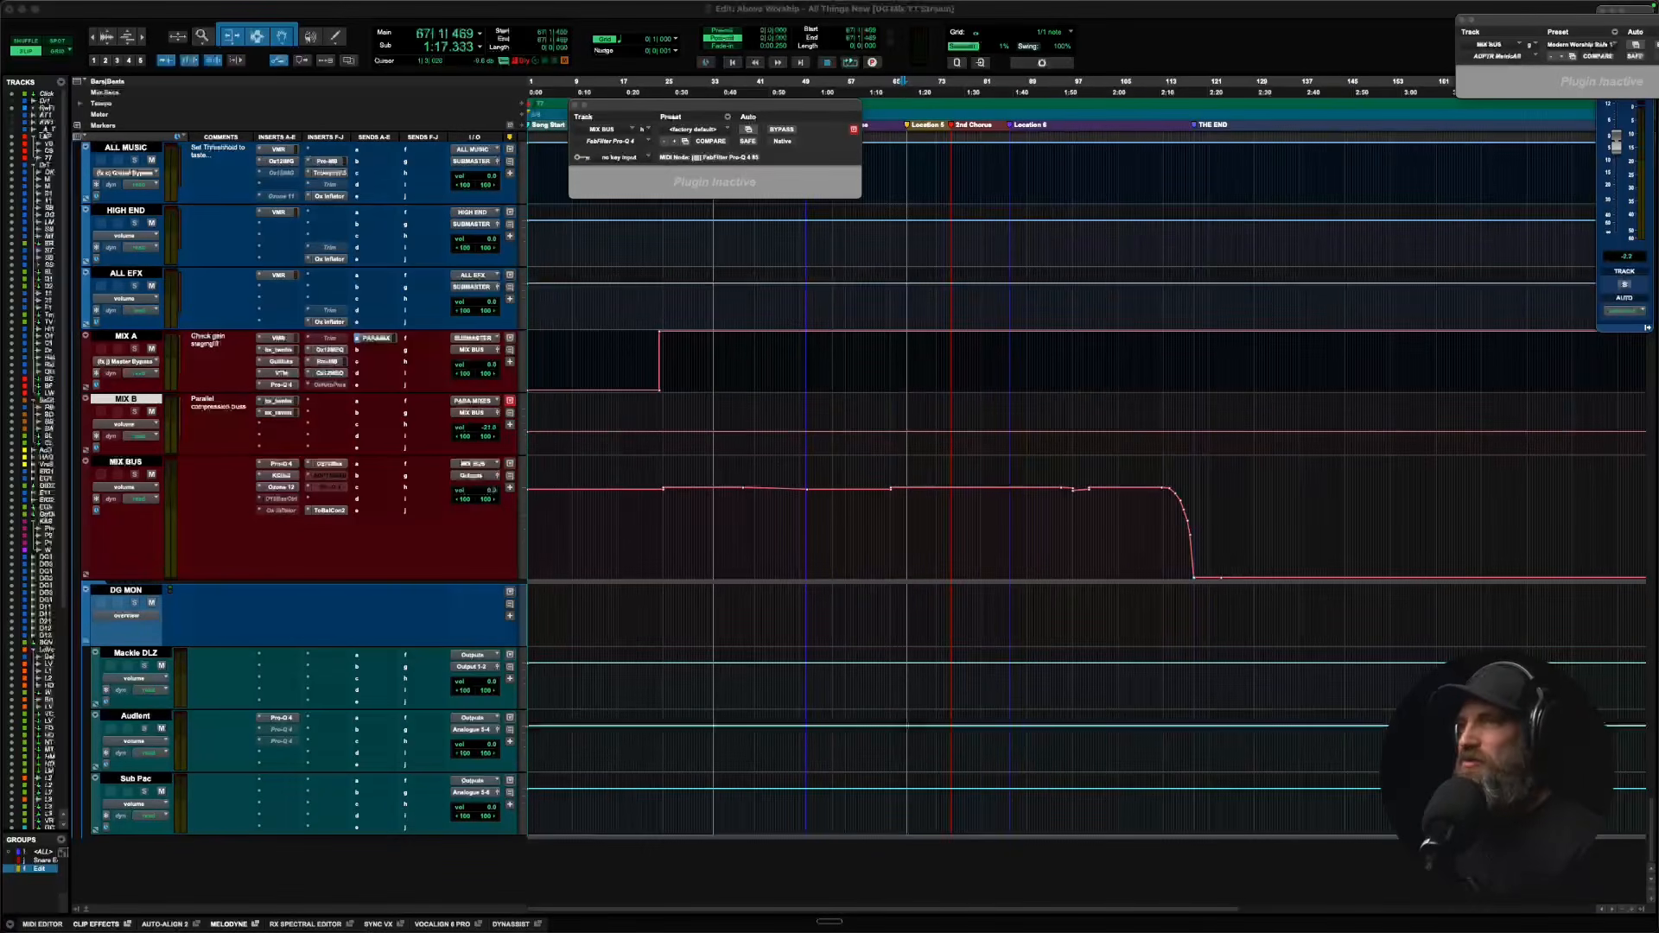
pyautogui.click(1189, 43)
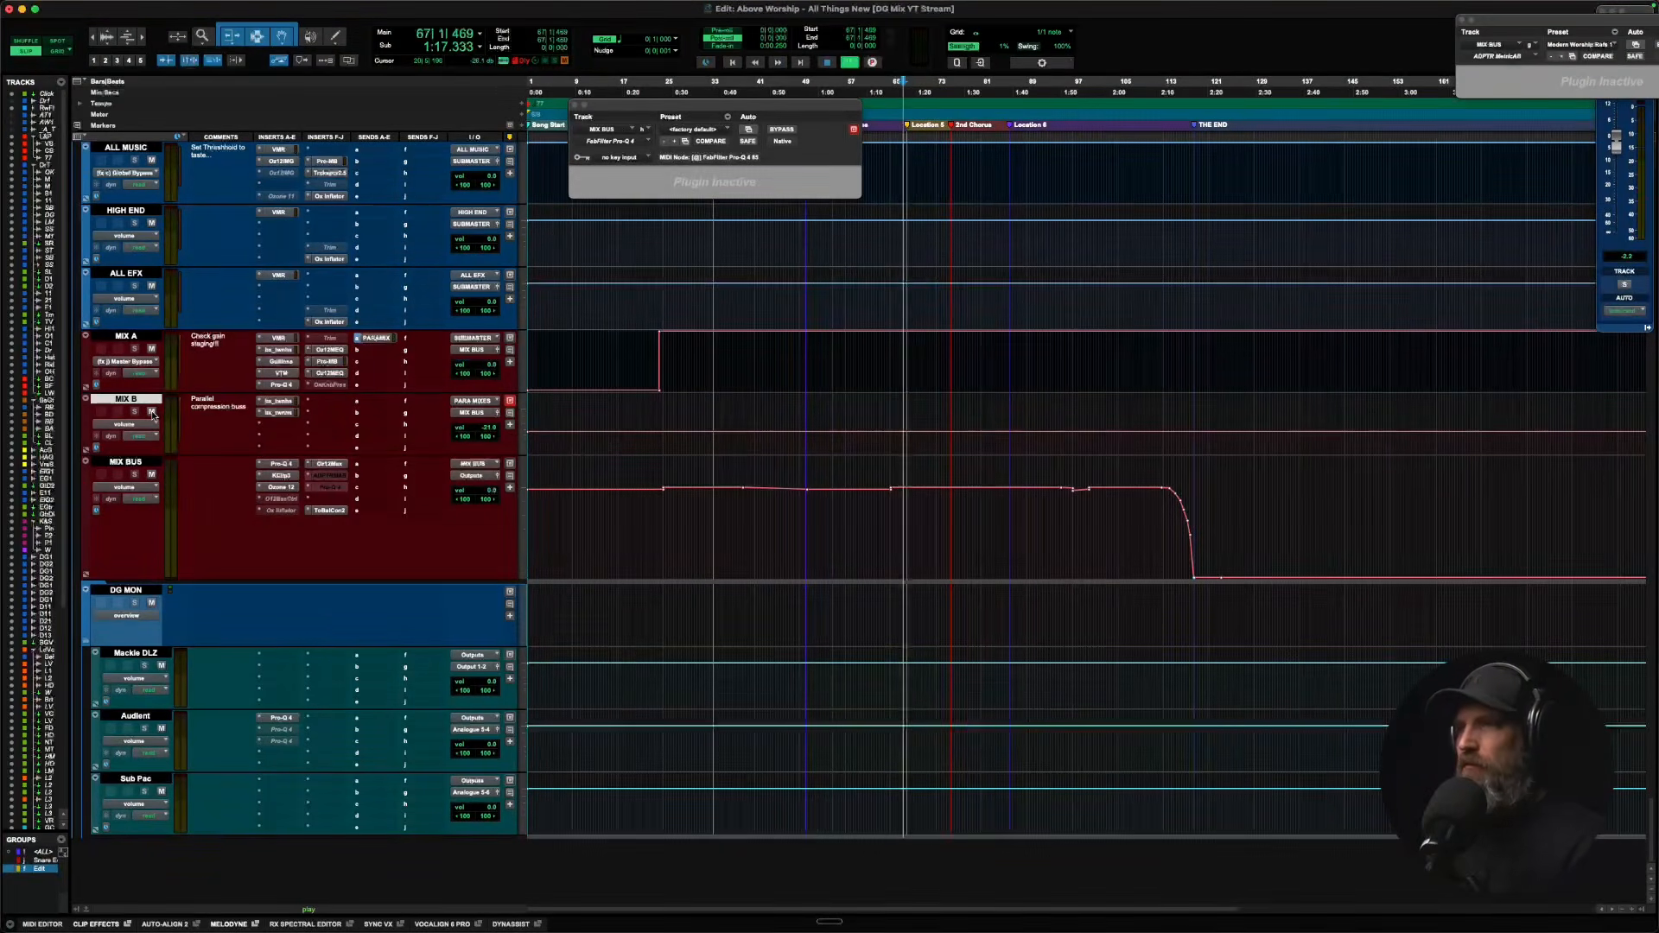
pyautogui.press('space')
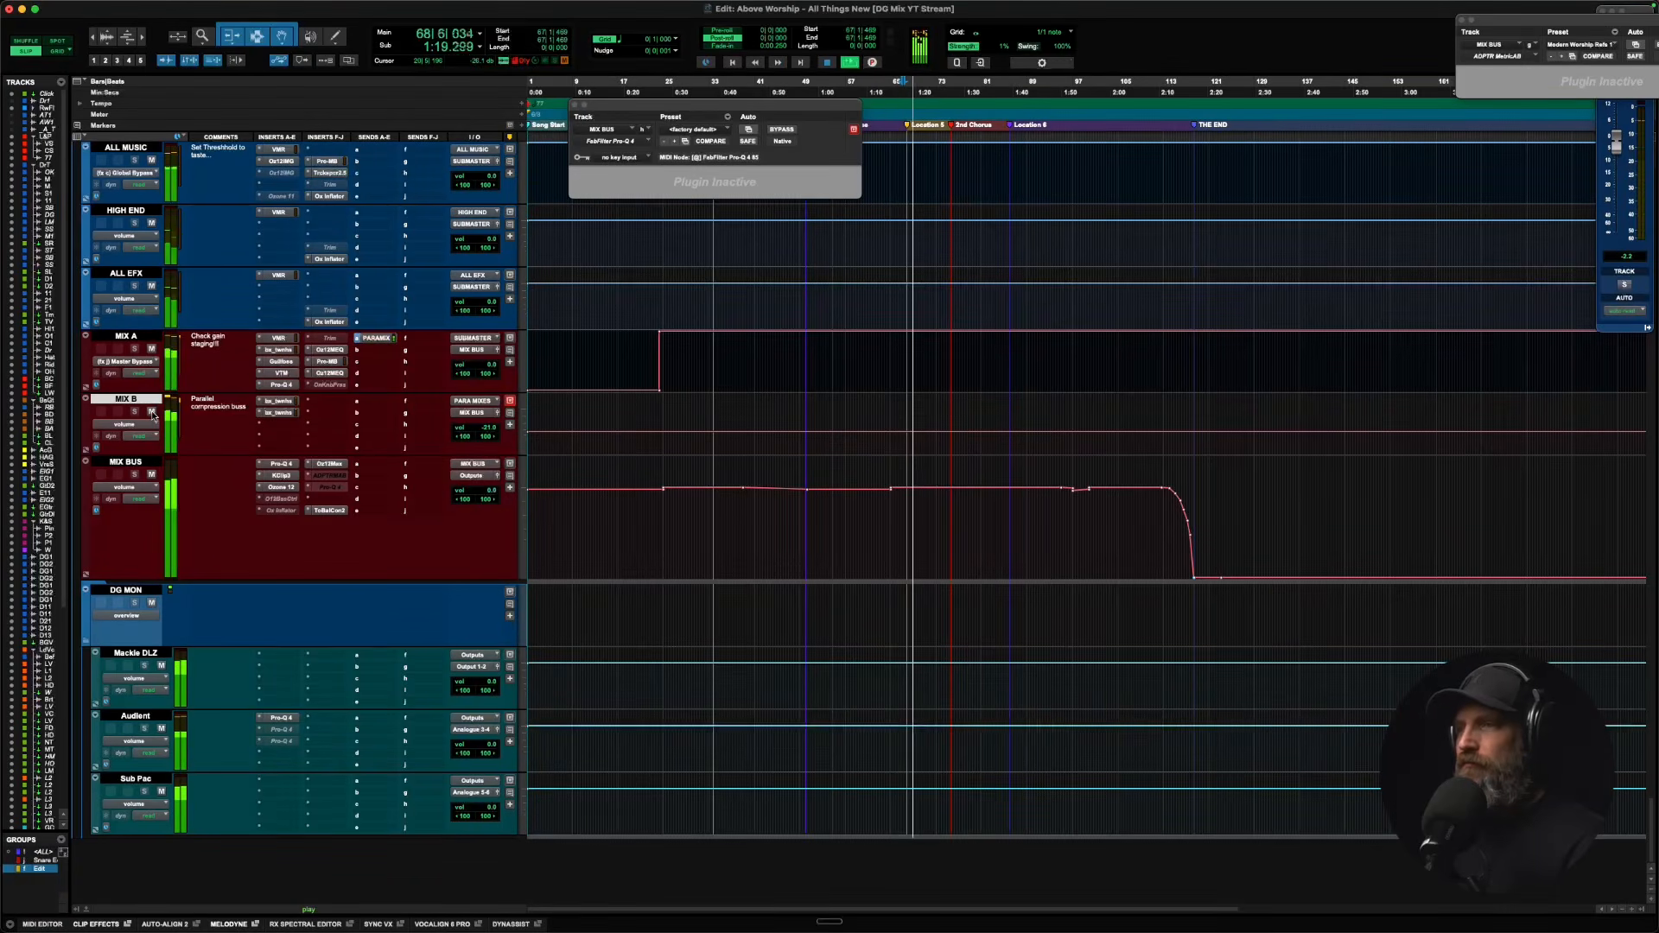
pyautogui.click(152, 413)
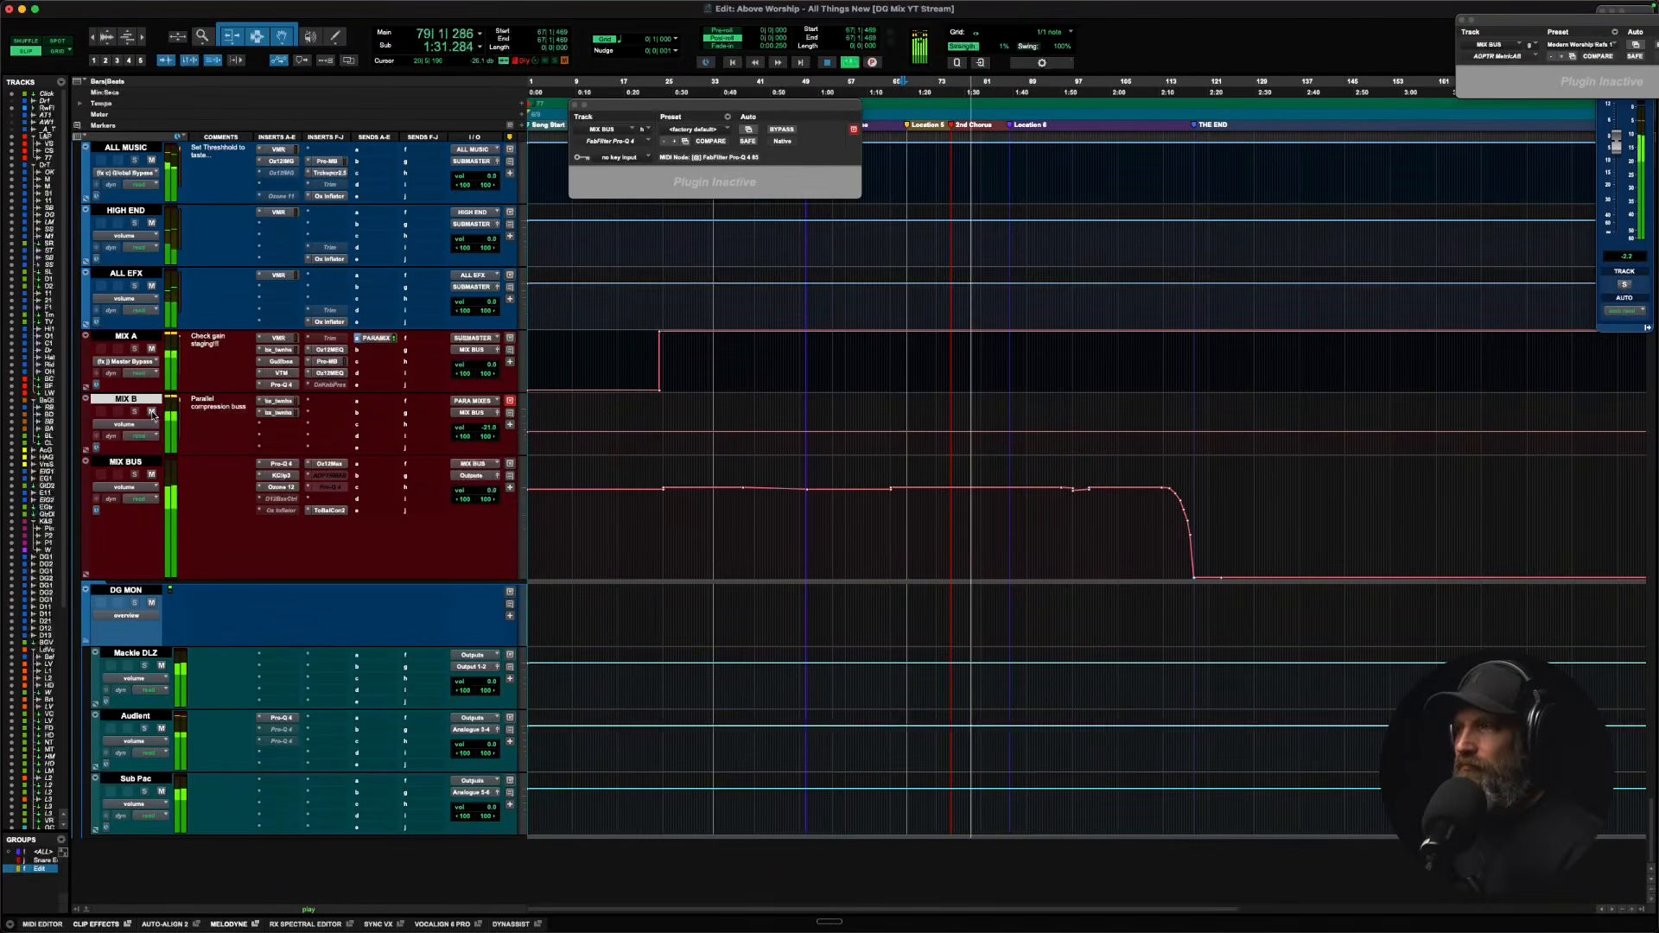
pyautogui.click(153, 413)
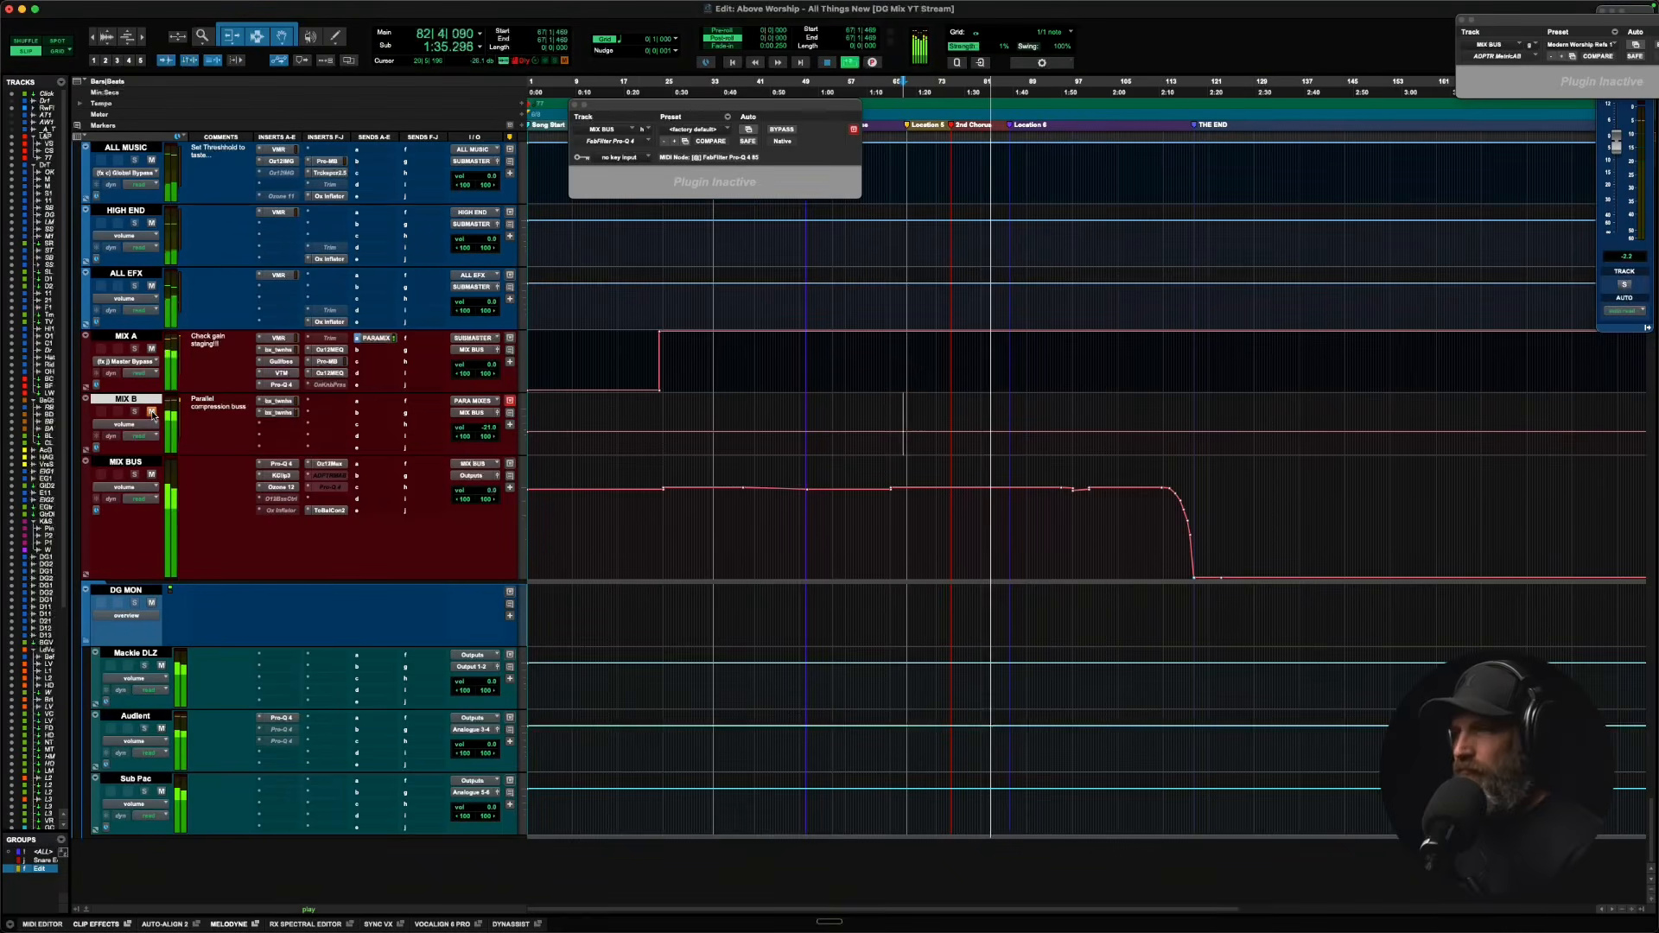
pyautogui.press('space')
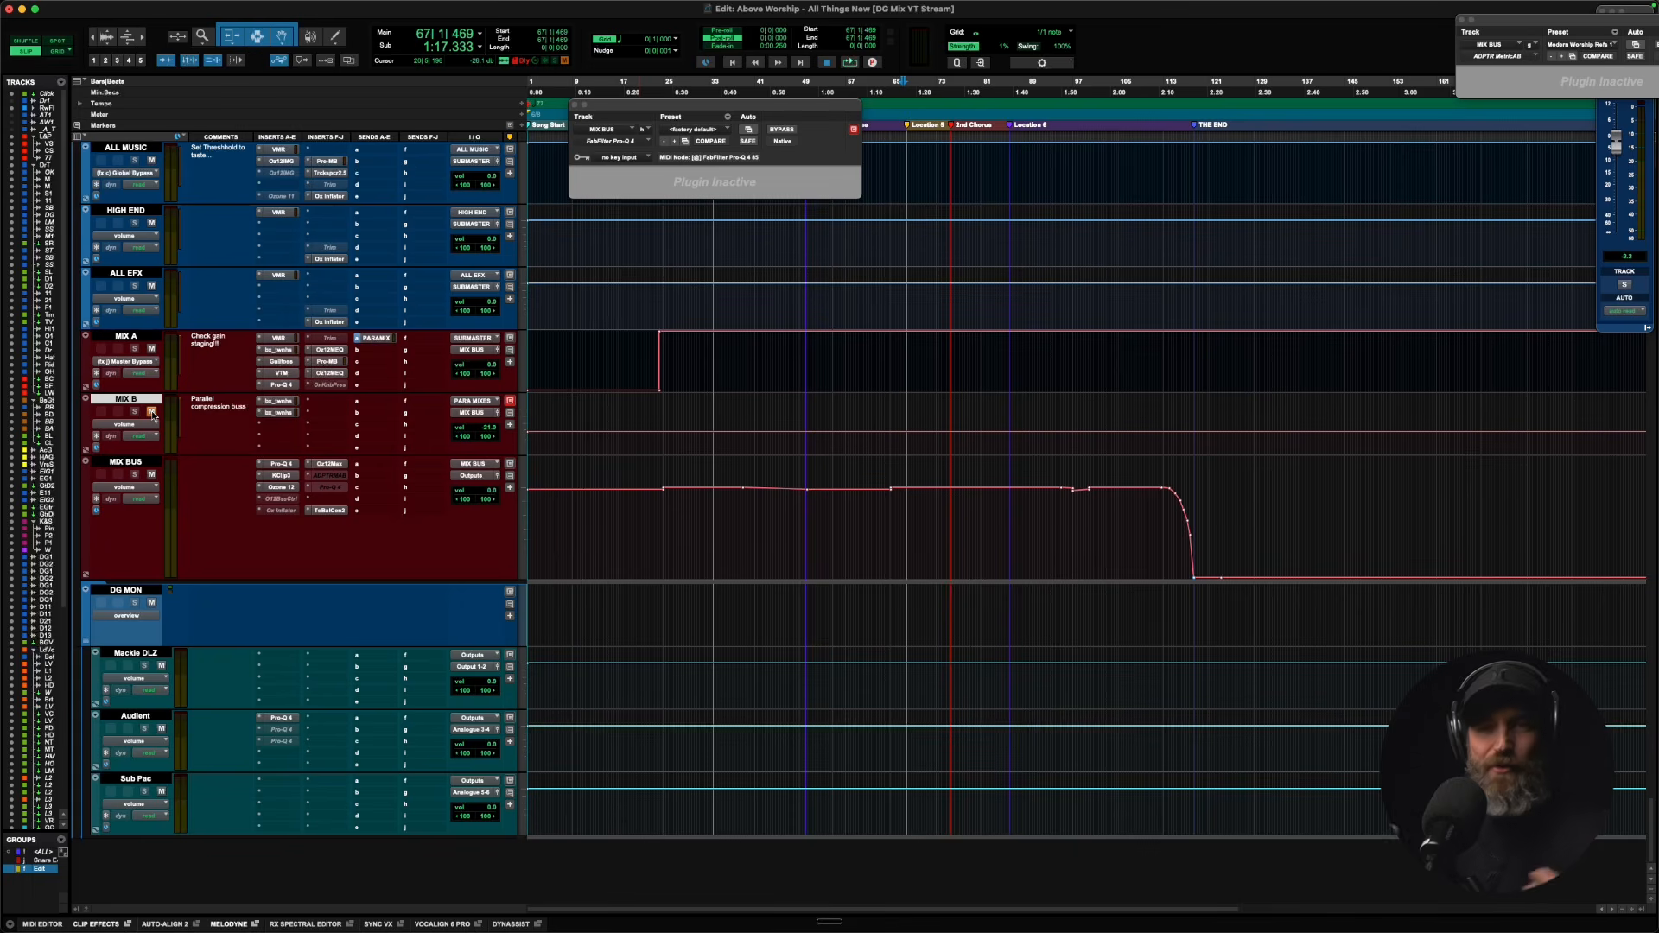
pyautogui.click(152, 412)
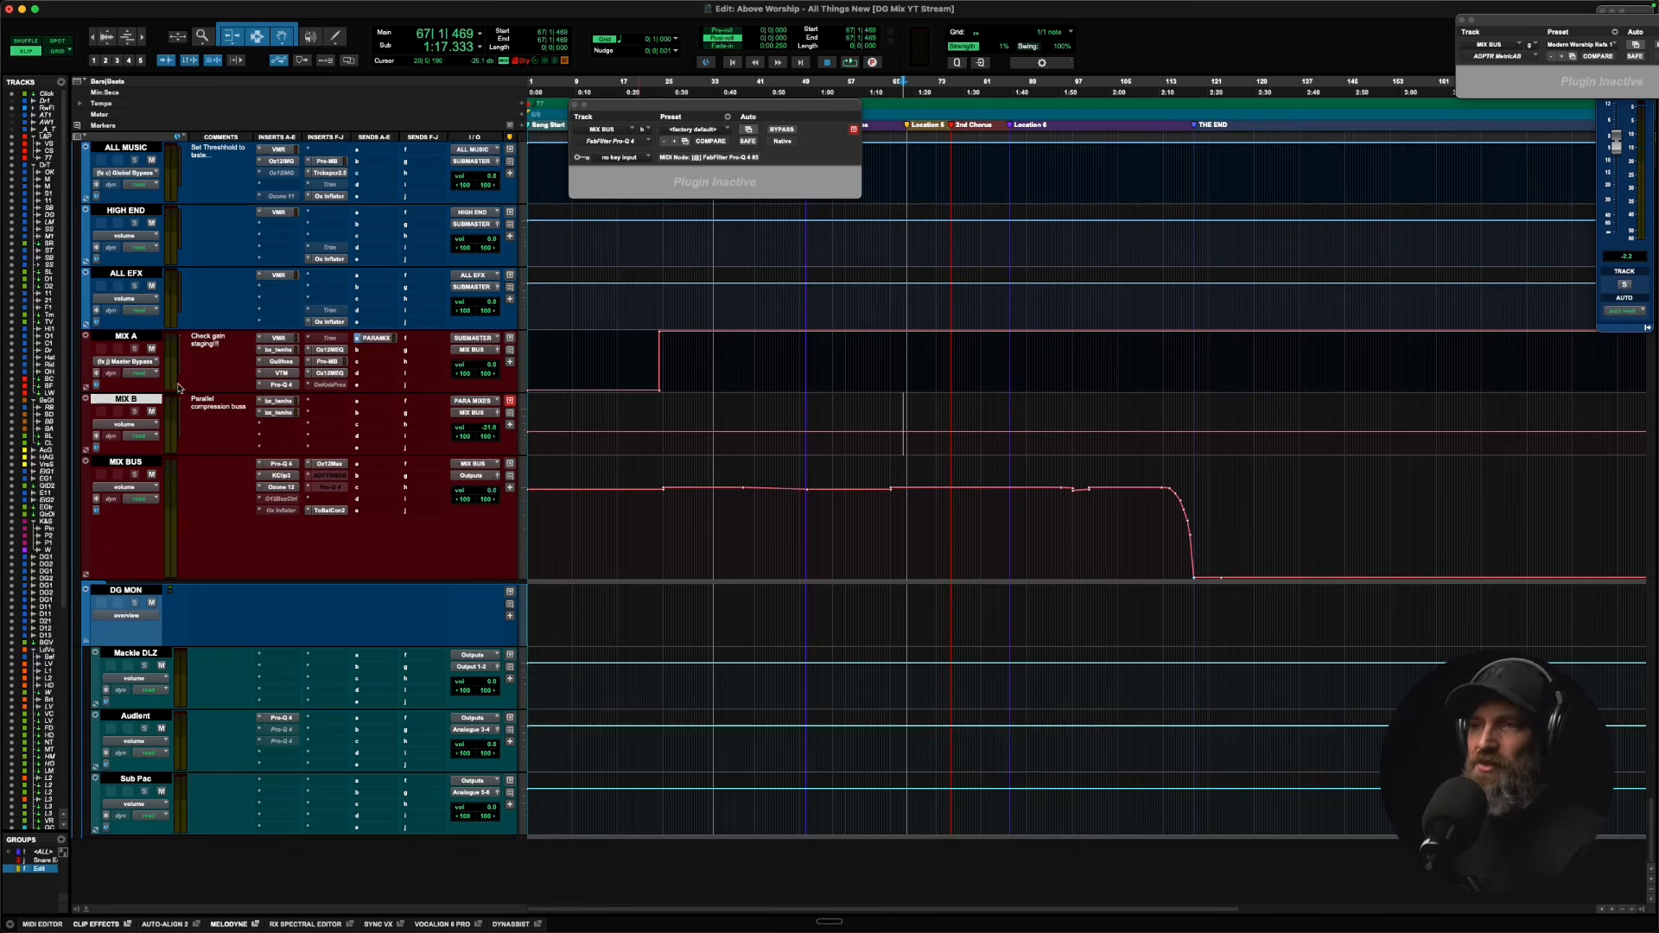
# Open the two bx_townhouse compressors on MIX B in turn and play the song through each to watch the gain reduction.
pyautogui.click(281, 401)
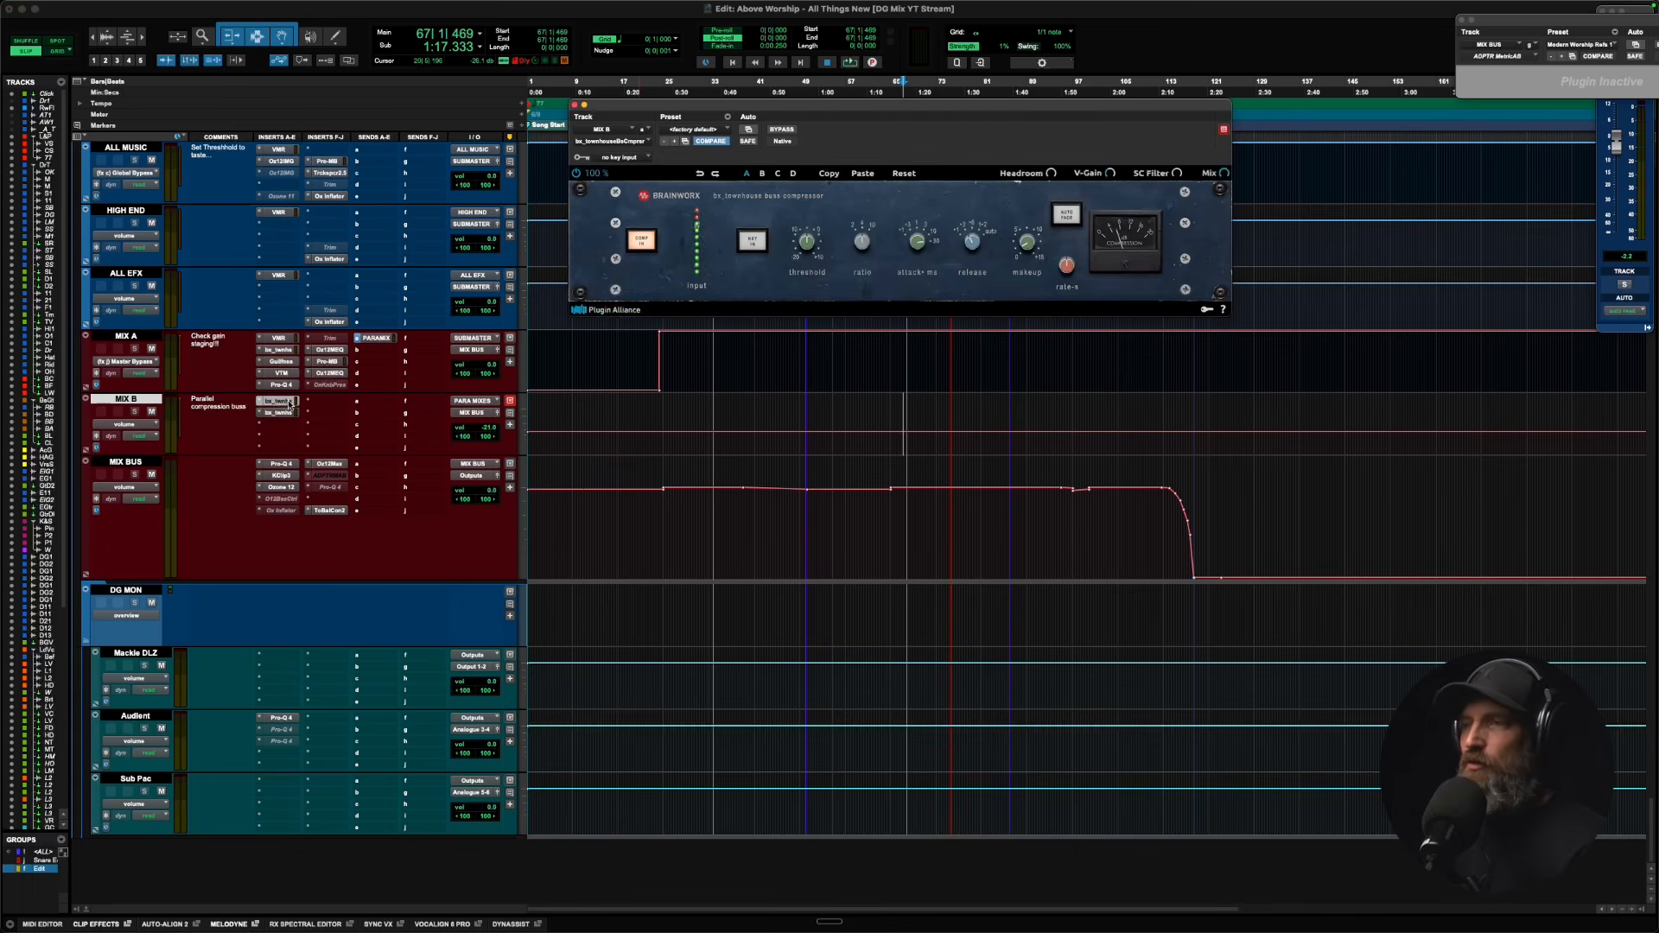
pyautogui.press('space')
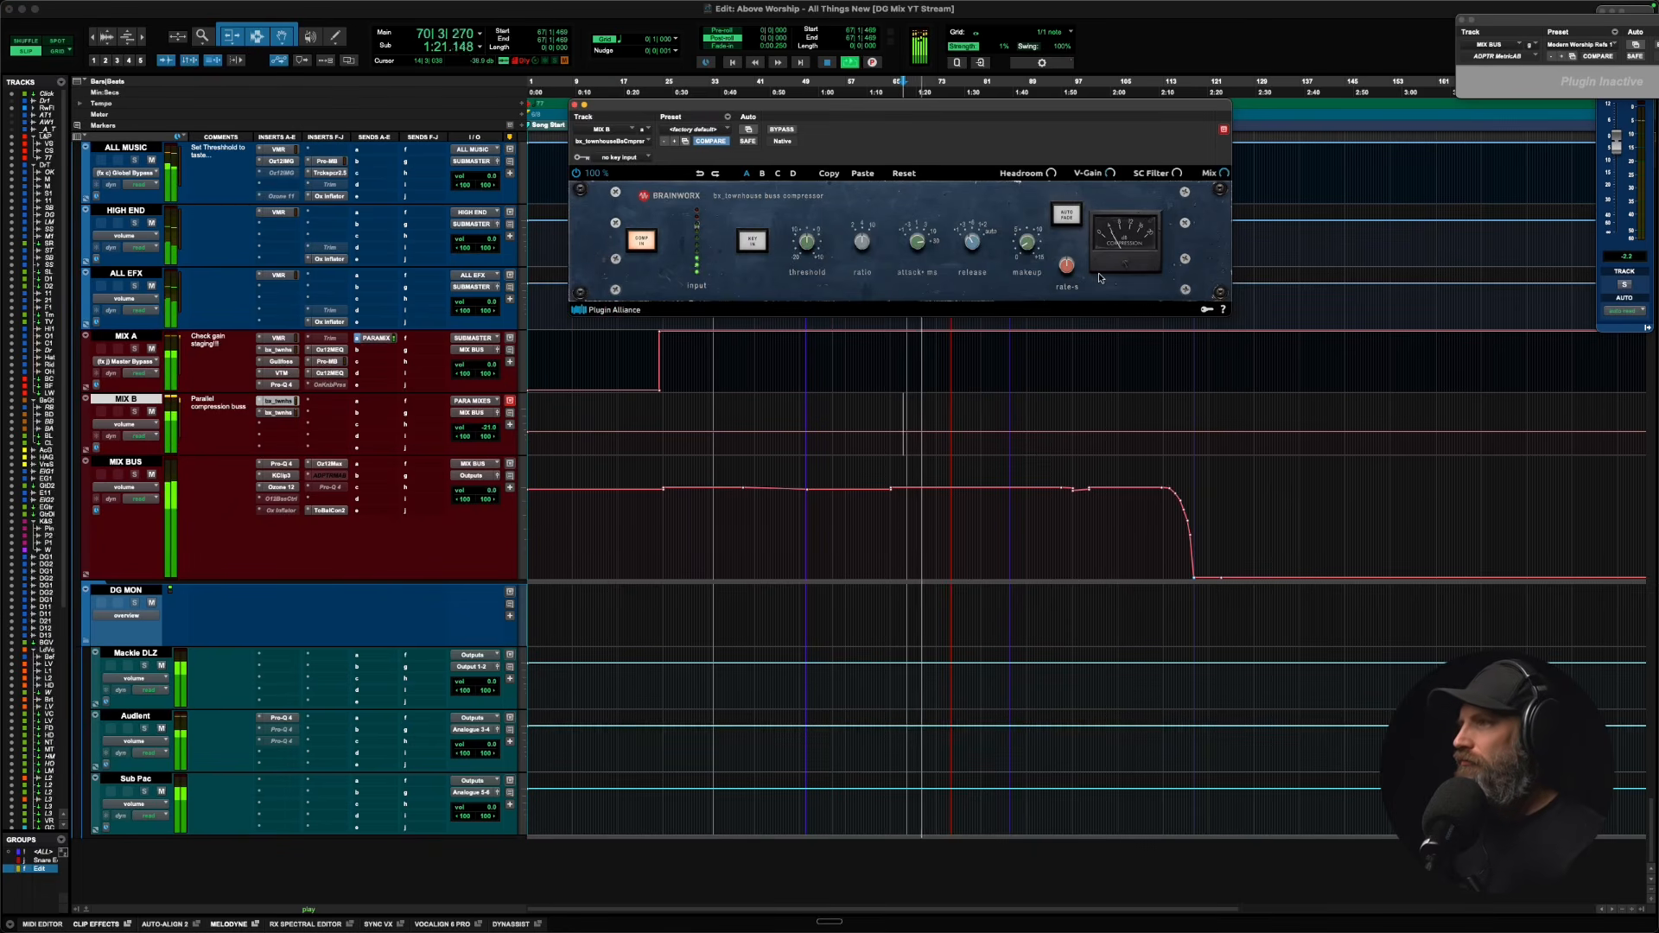
pyautogui.press('space')
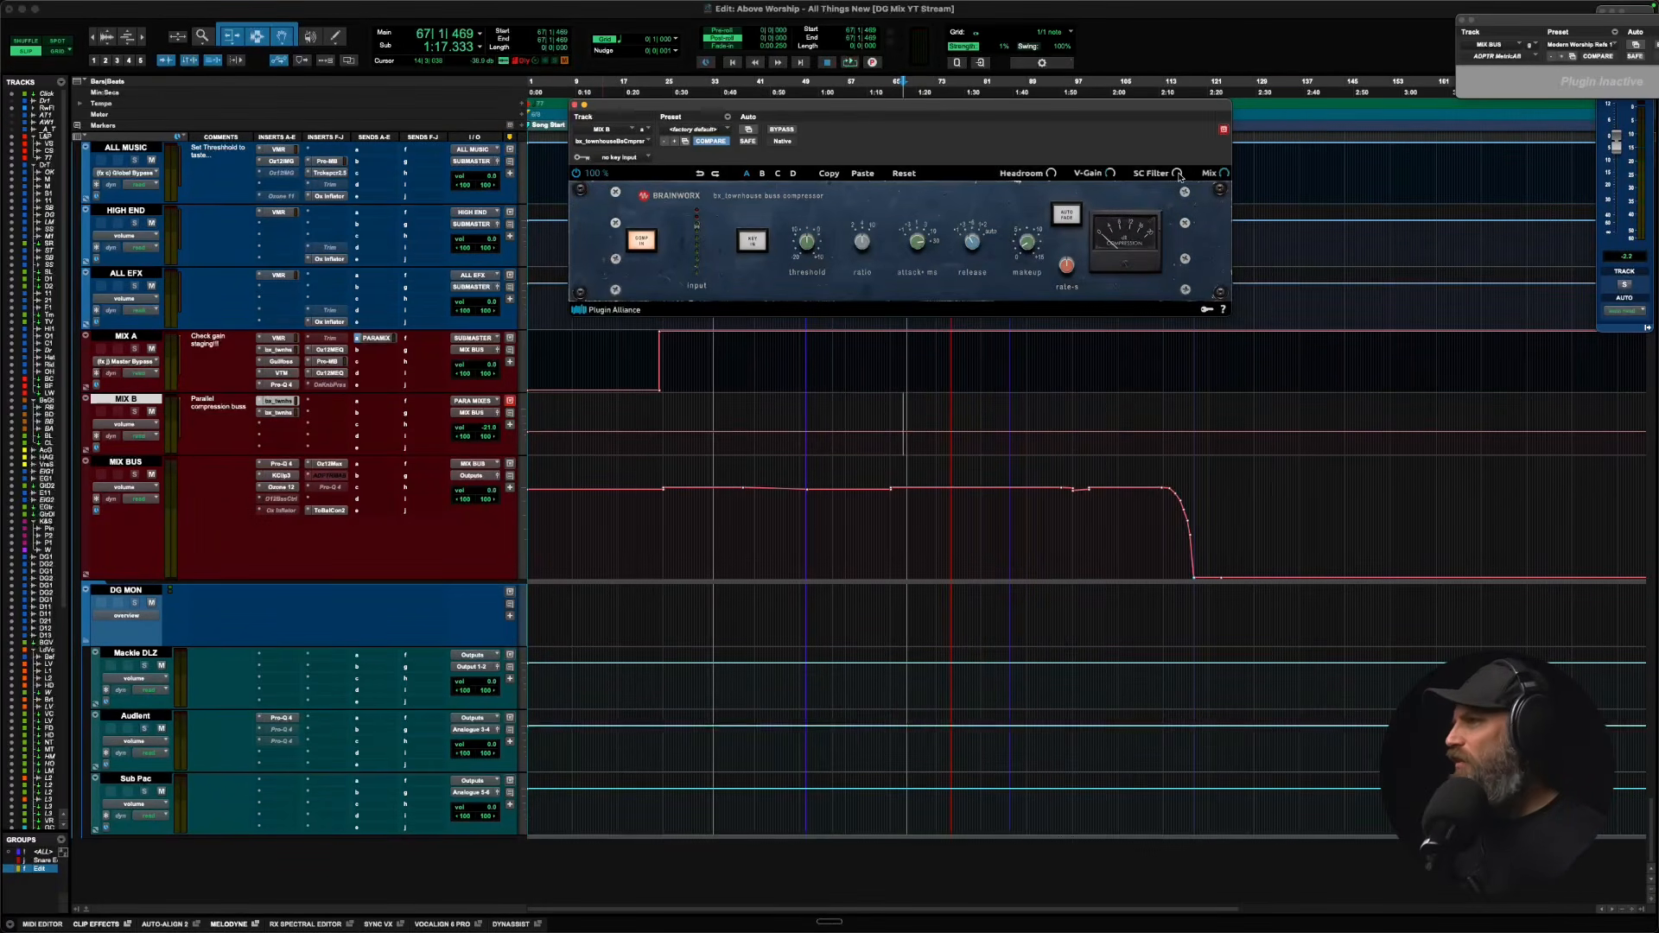
pyautogui.click(277, 413)
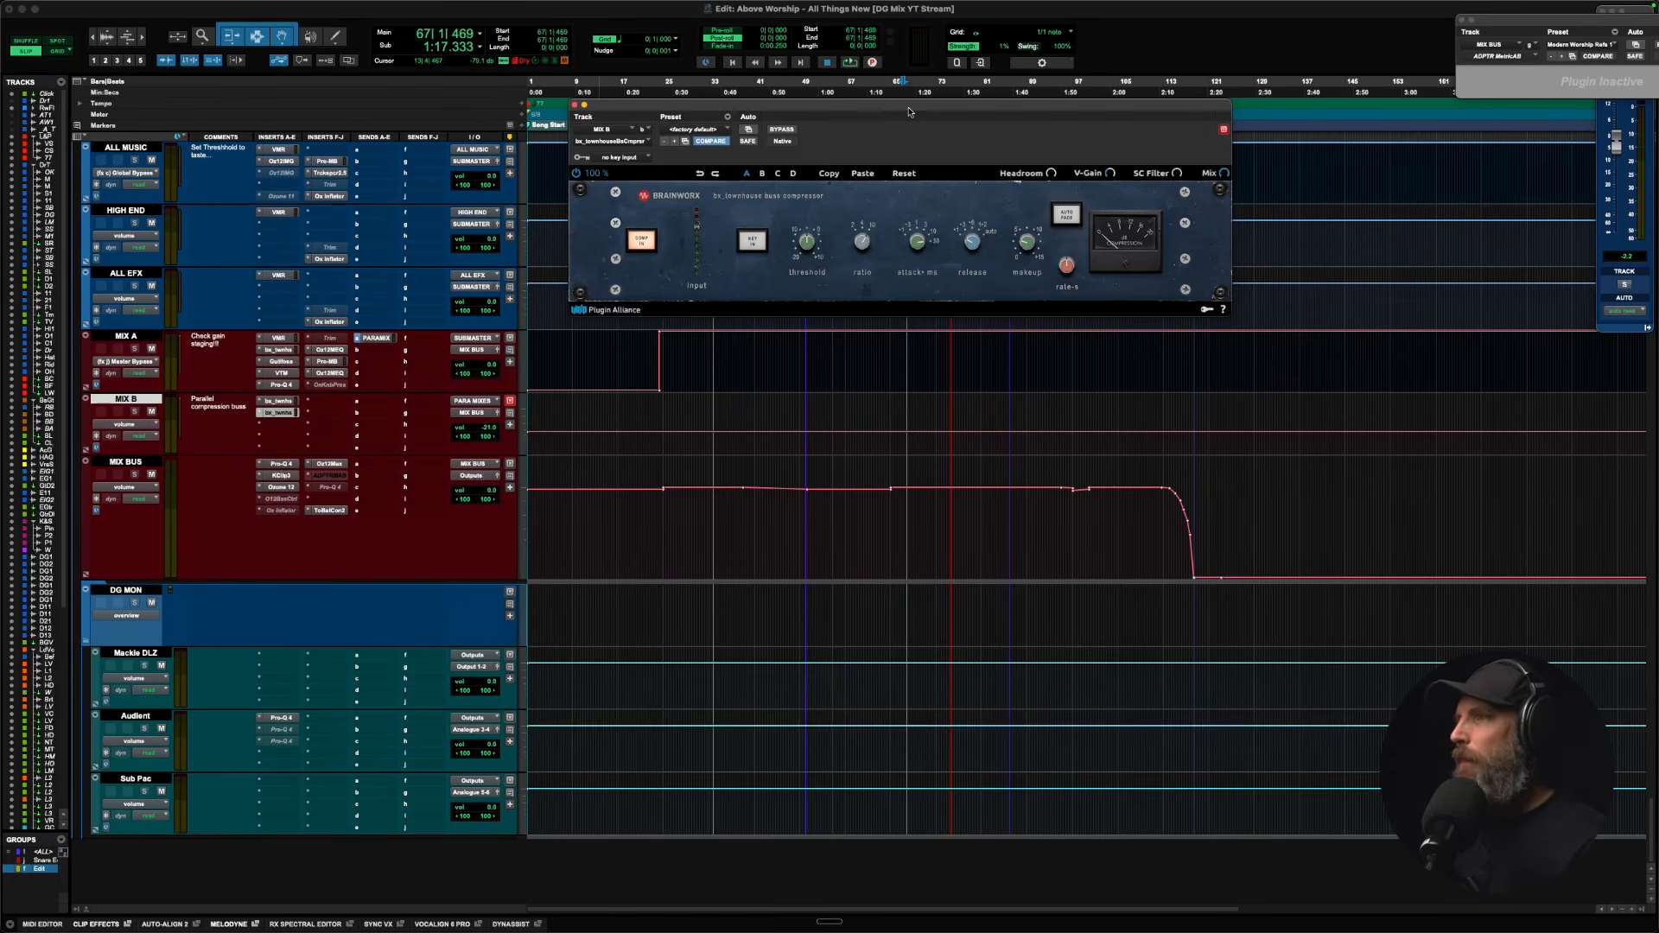
pyautogui.press('space')
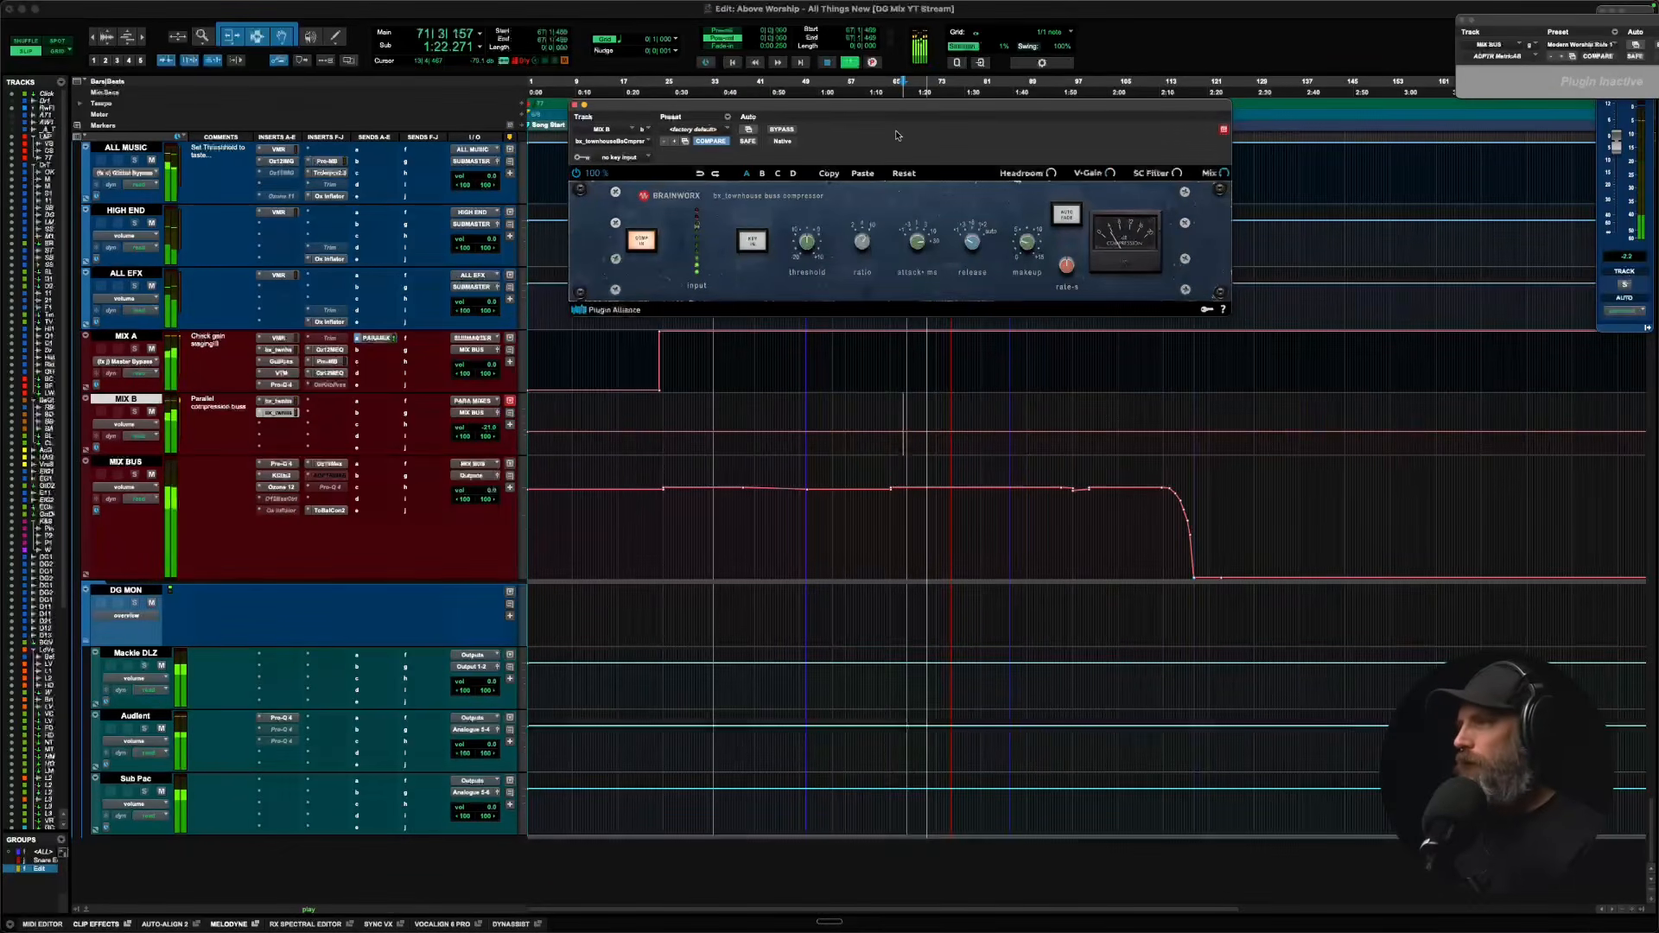
pyautogui.press('space')
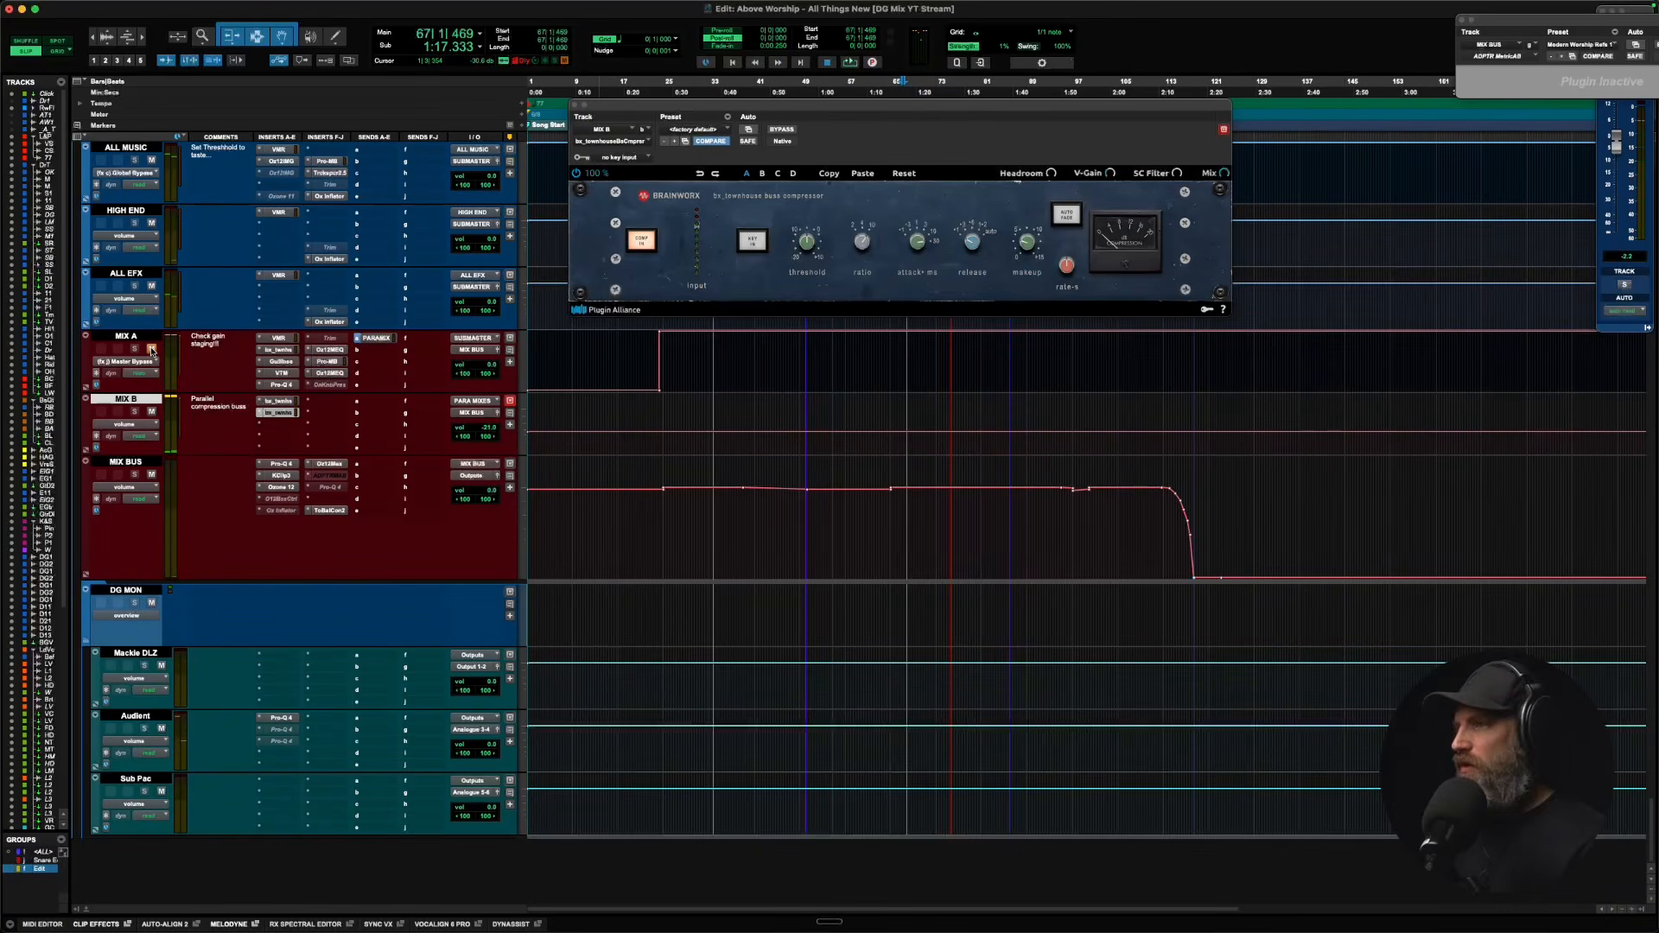
# Play the song with MIX A muted to hear MIX B alone, then stop, unmute MIX A and select MIX B.
pyautogui.press('space')
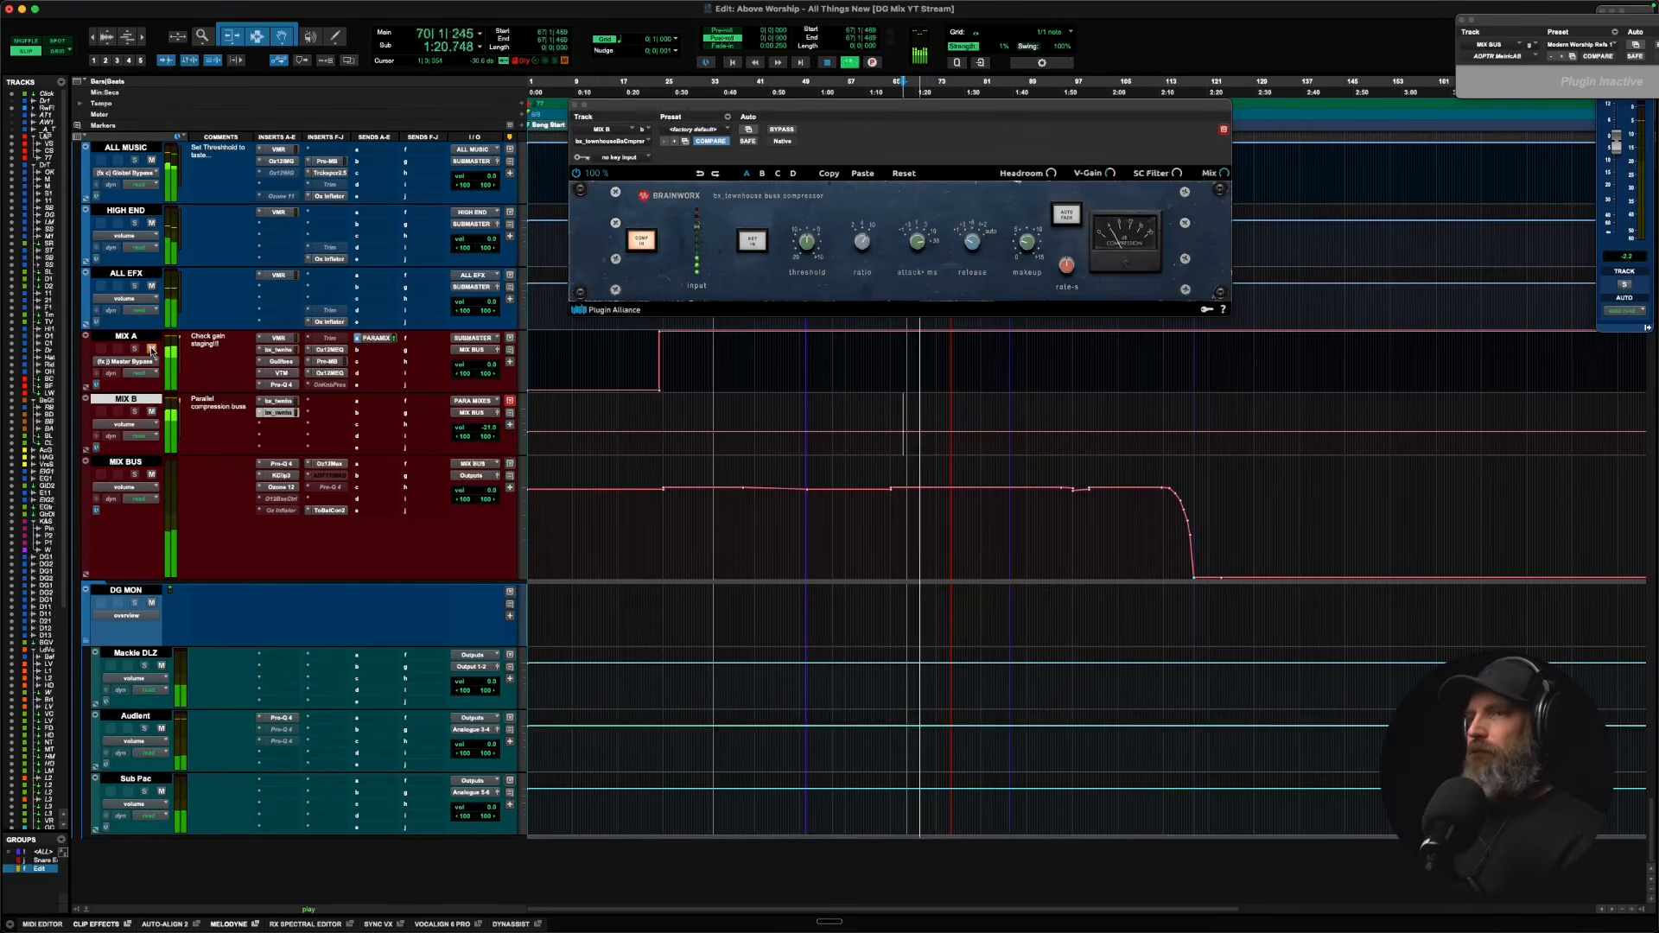
pyautogui.press('space')
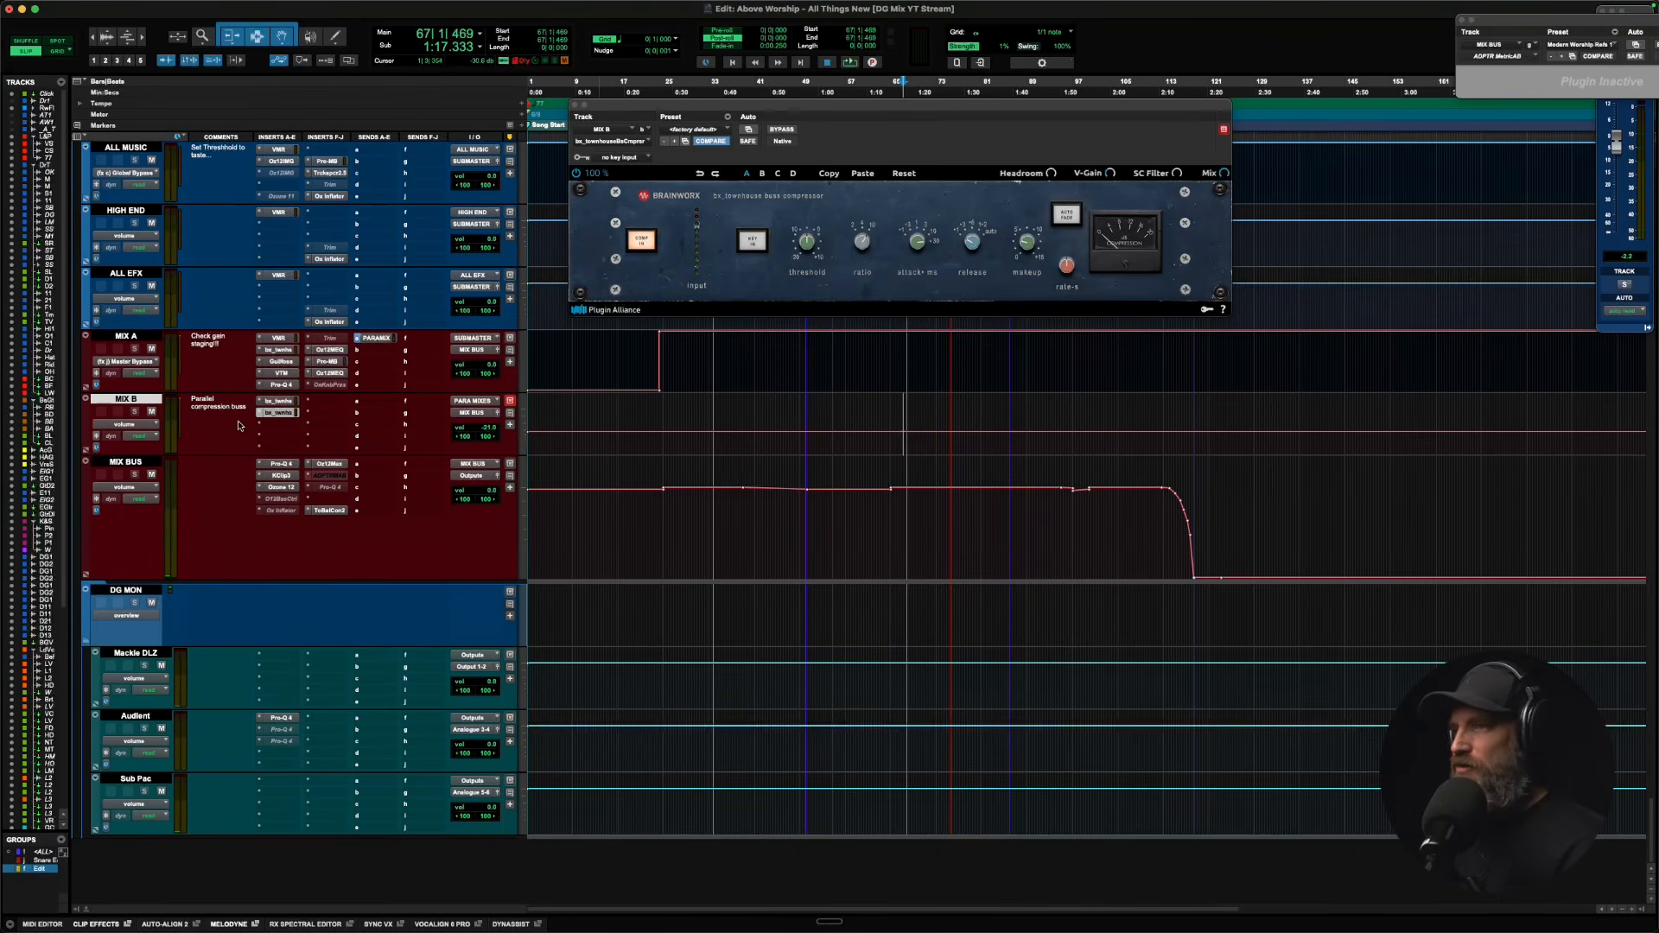
pyautogui.click(119, 341)
pyautogui.click(118, 402)
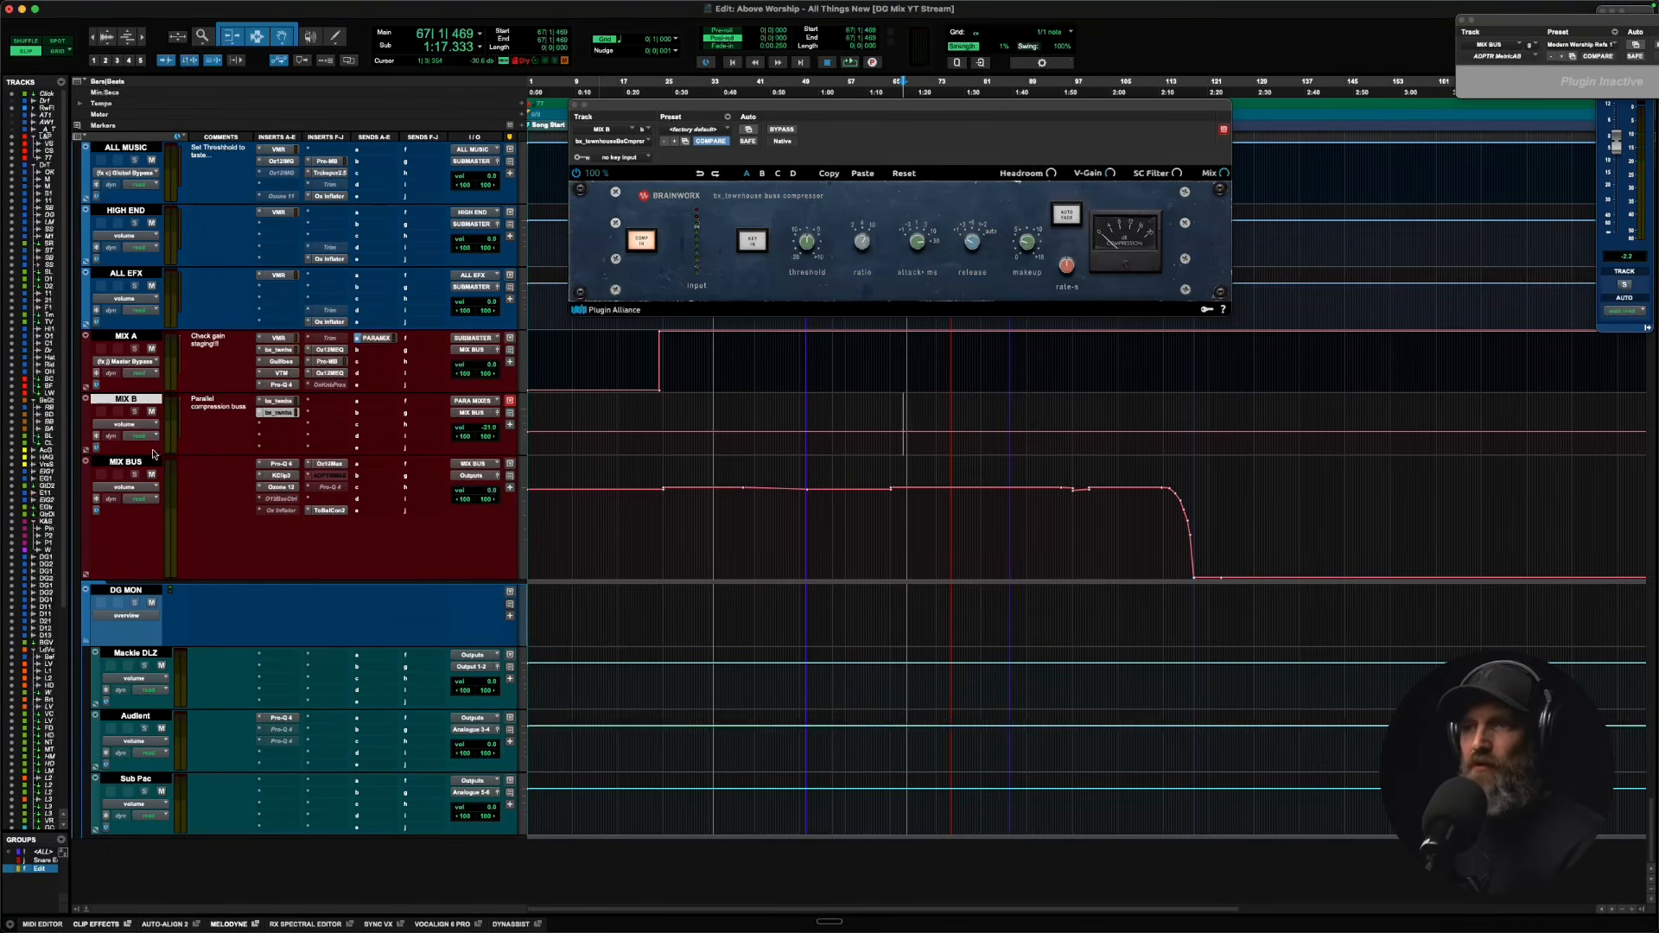
# Select MIX BUS, open its first Pro-Q 4 insert and inspect the low-cut band's settings.
pyautogui.click(112, 464)
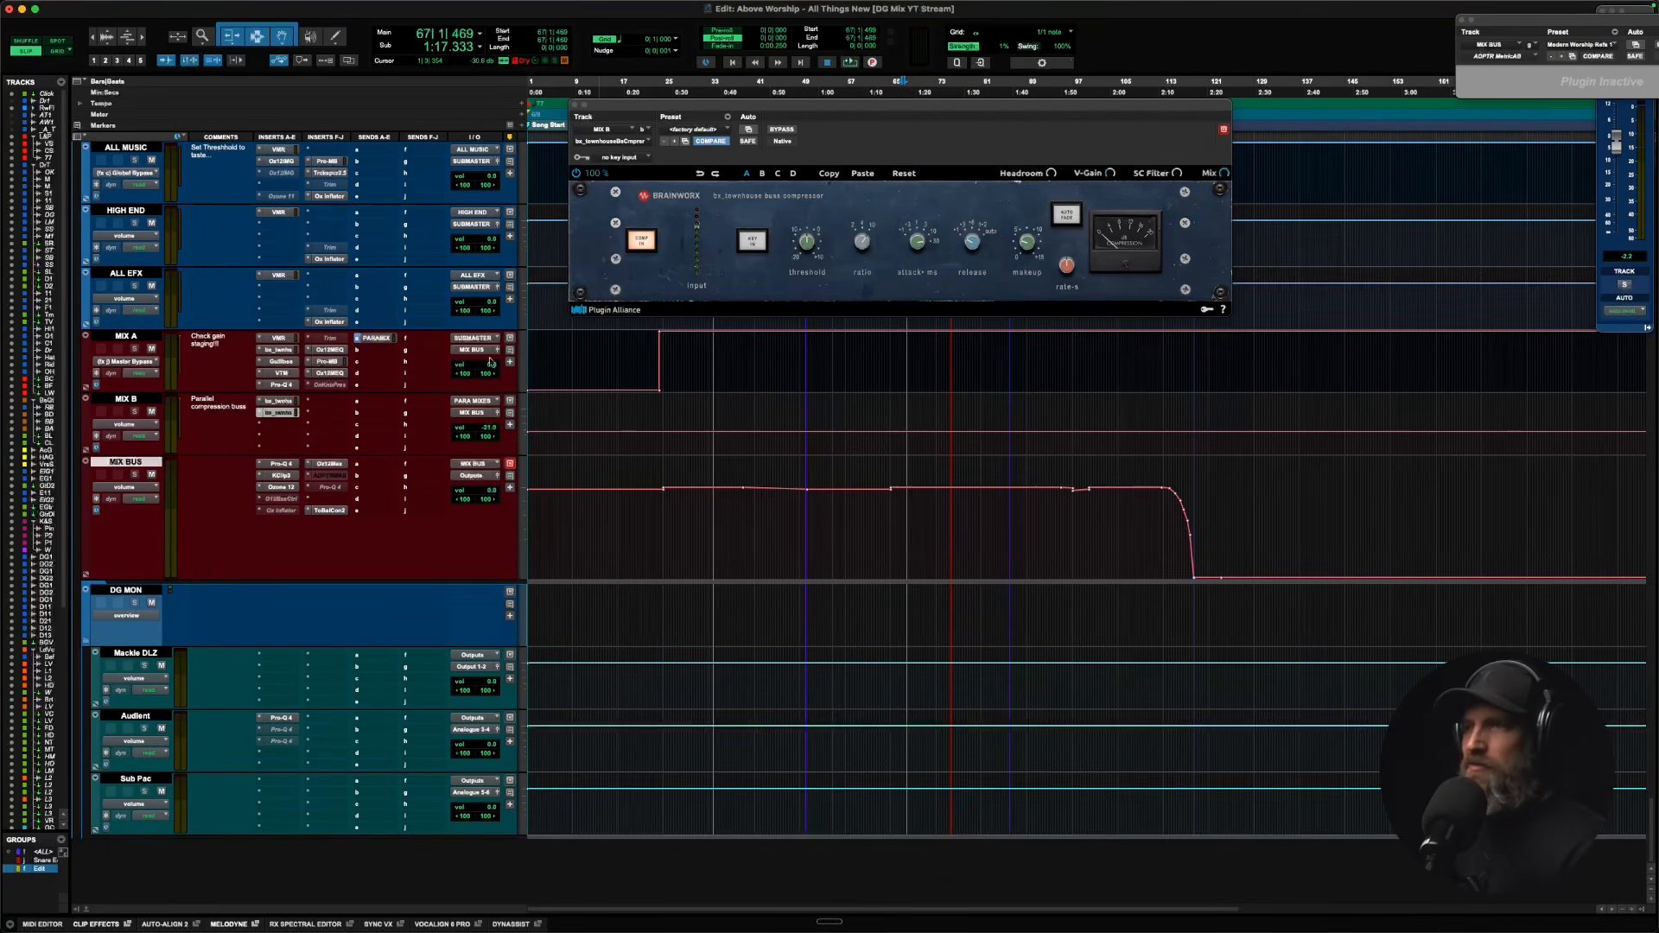
pyautogui.click(289, 465)
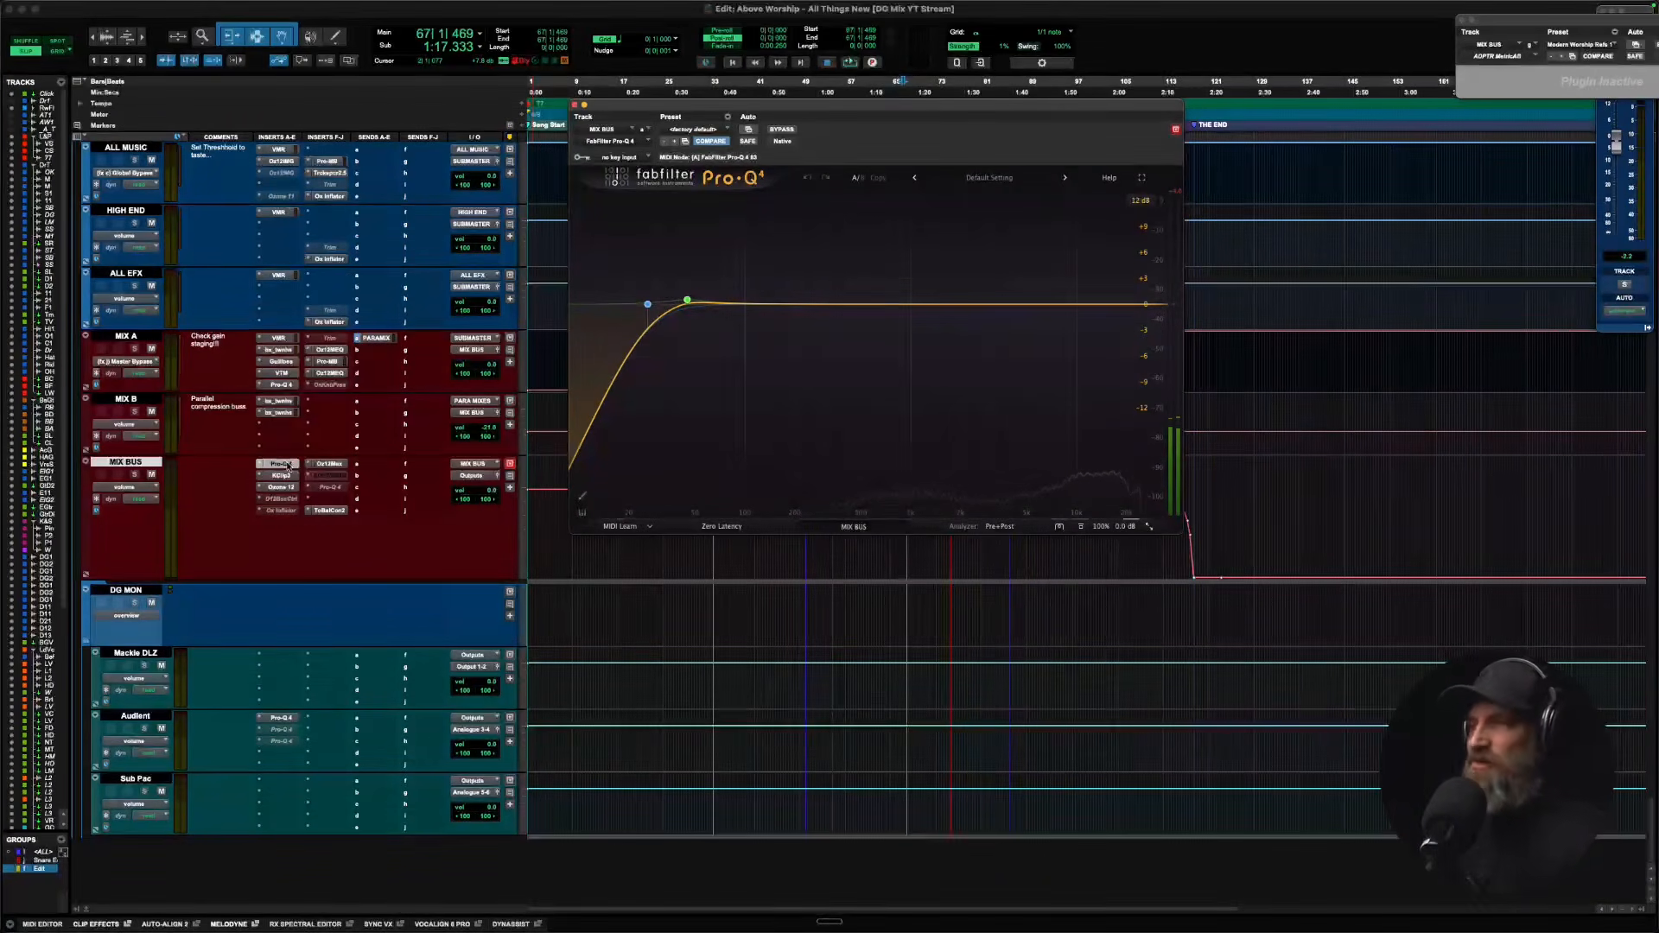
pyautogui.moveTo(649, 317)
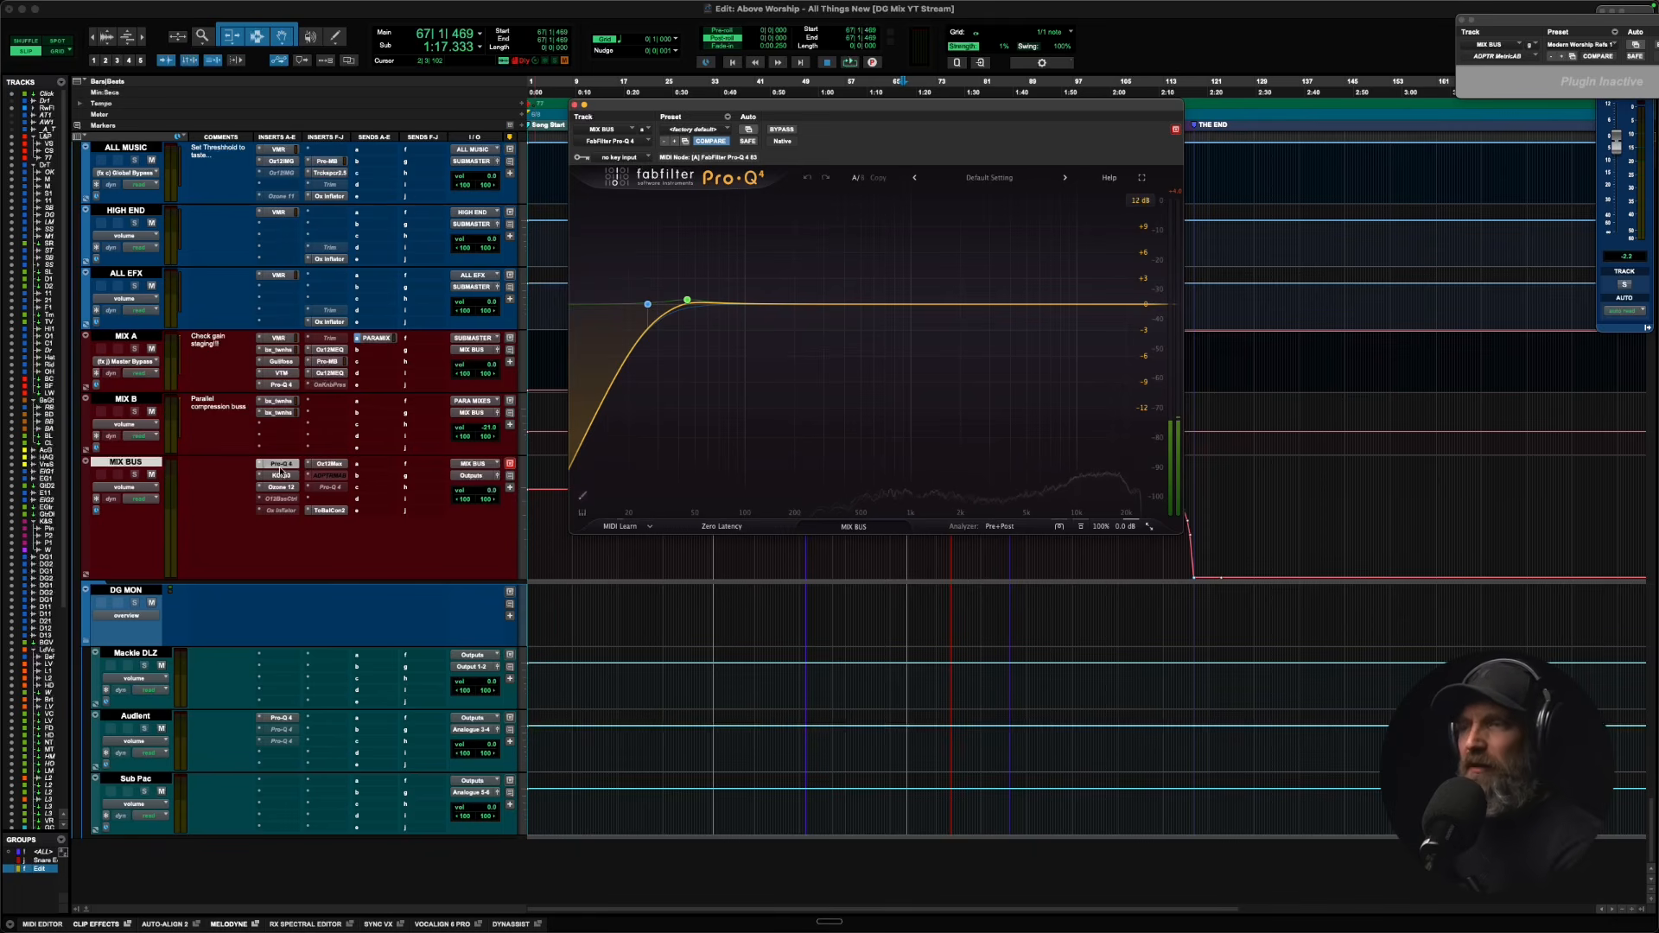
pyautogui.click(647, 304)
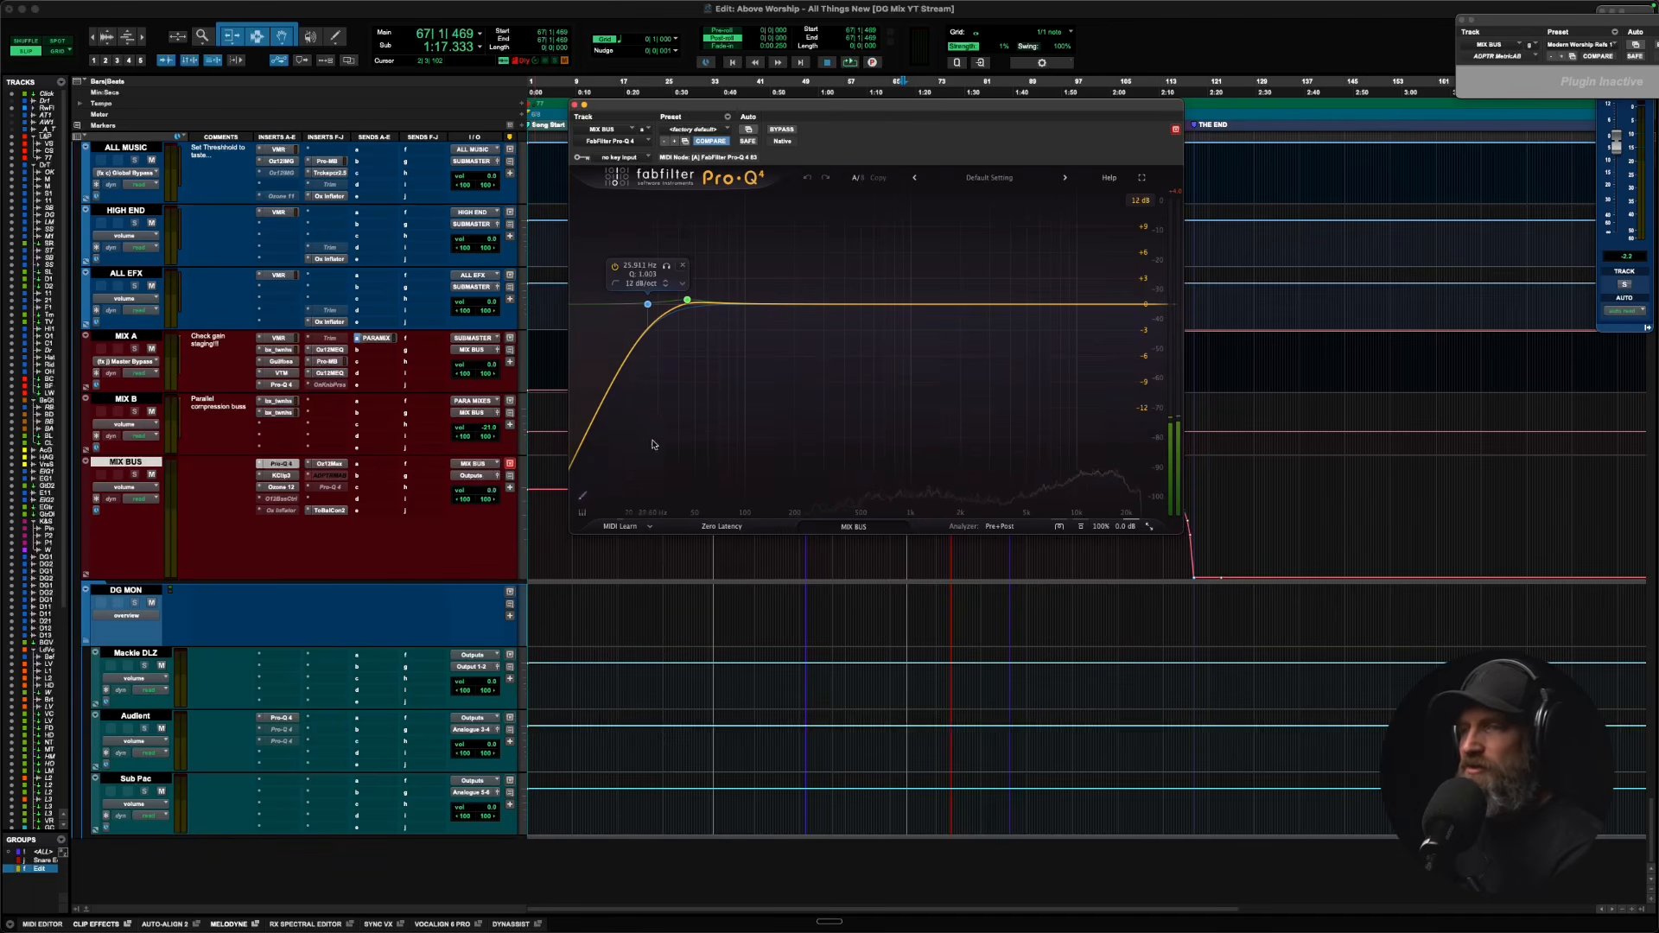
# Examine the KClip and Ozone 12 inserts on the MIX BUS track.
pyautogui.click(281, 477)
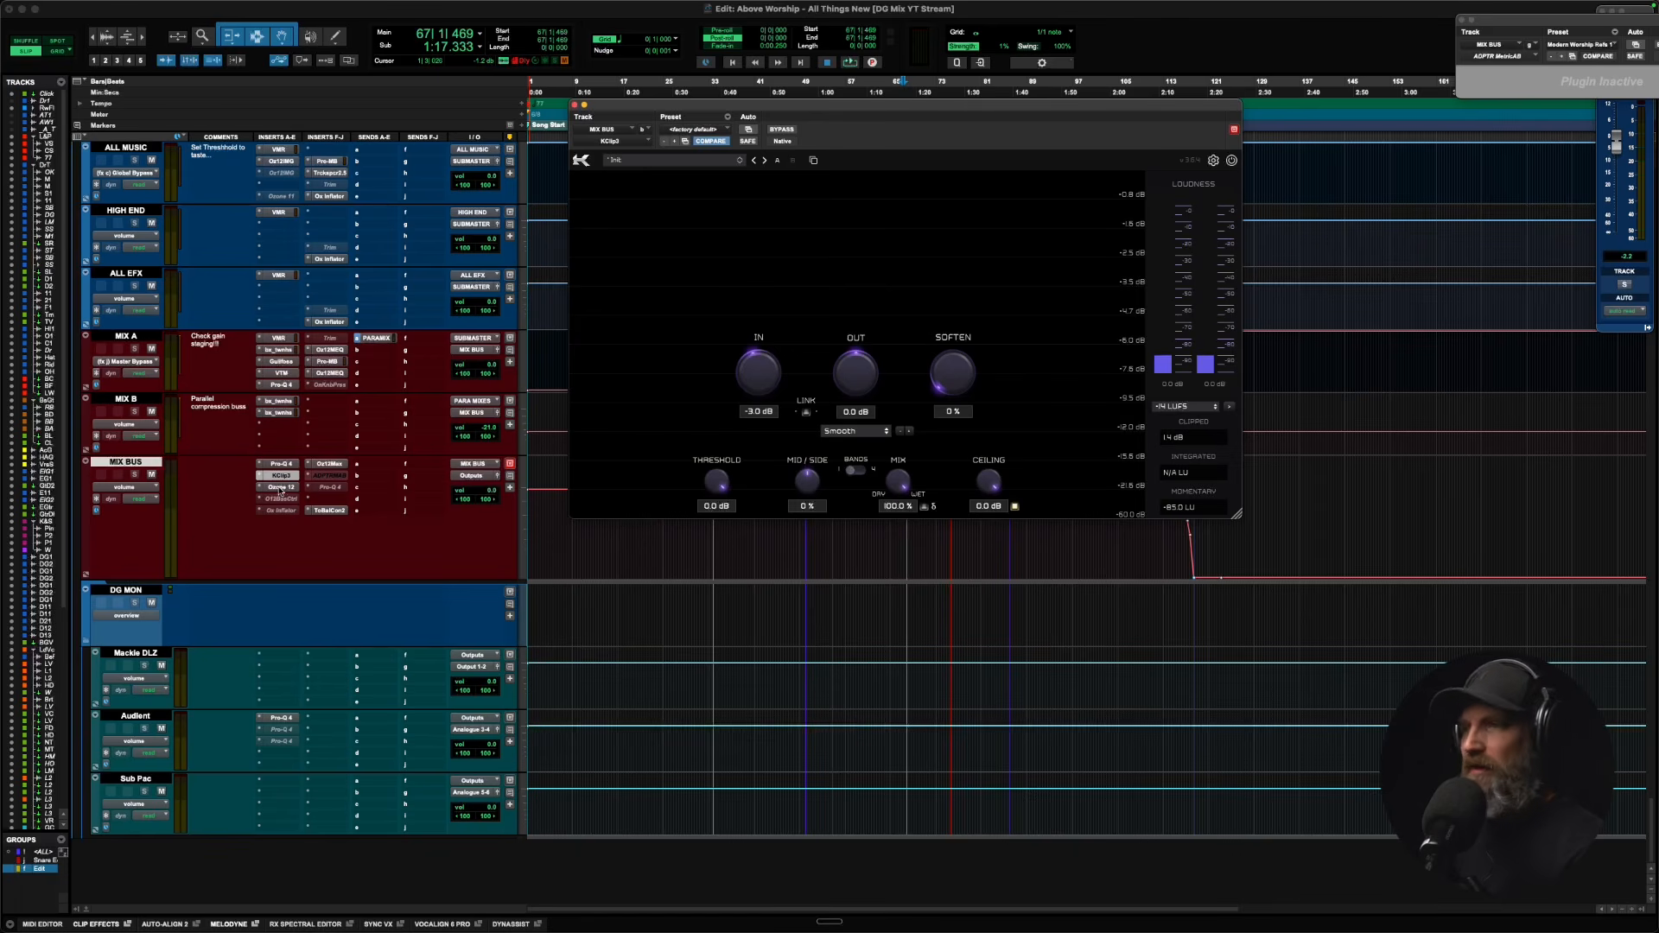
pyautogui.click(279, 489)
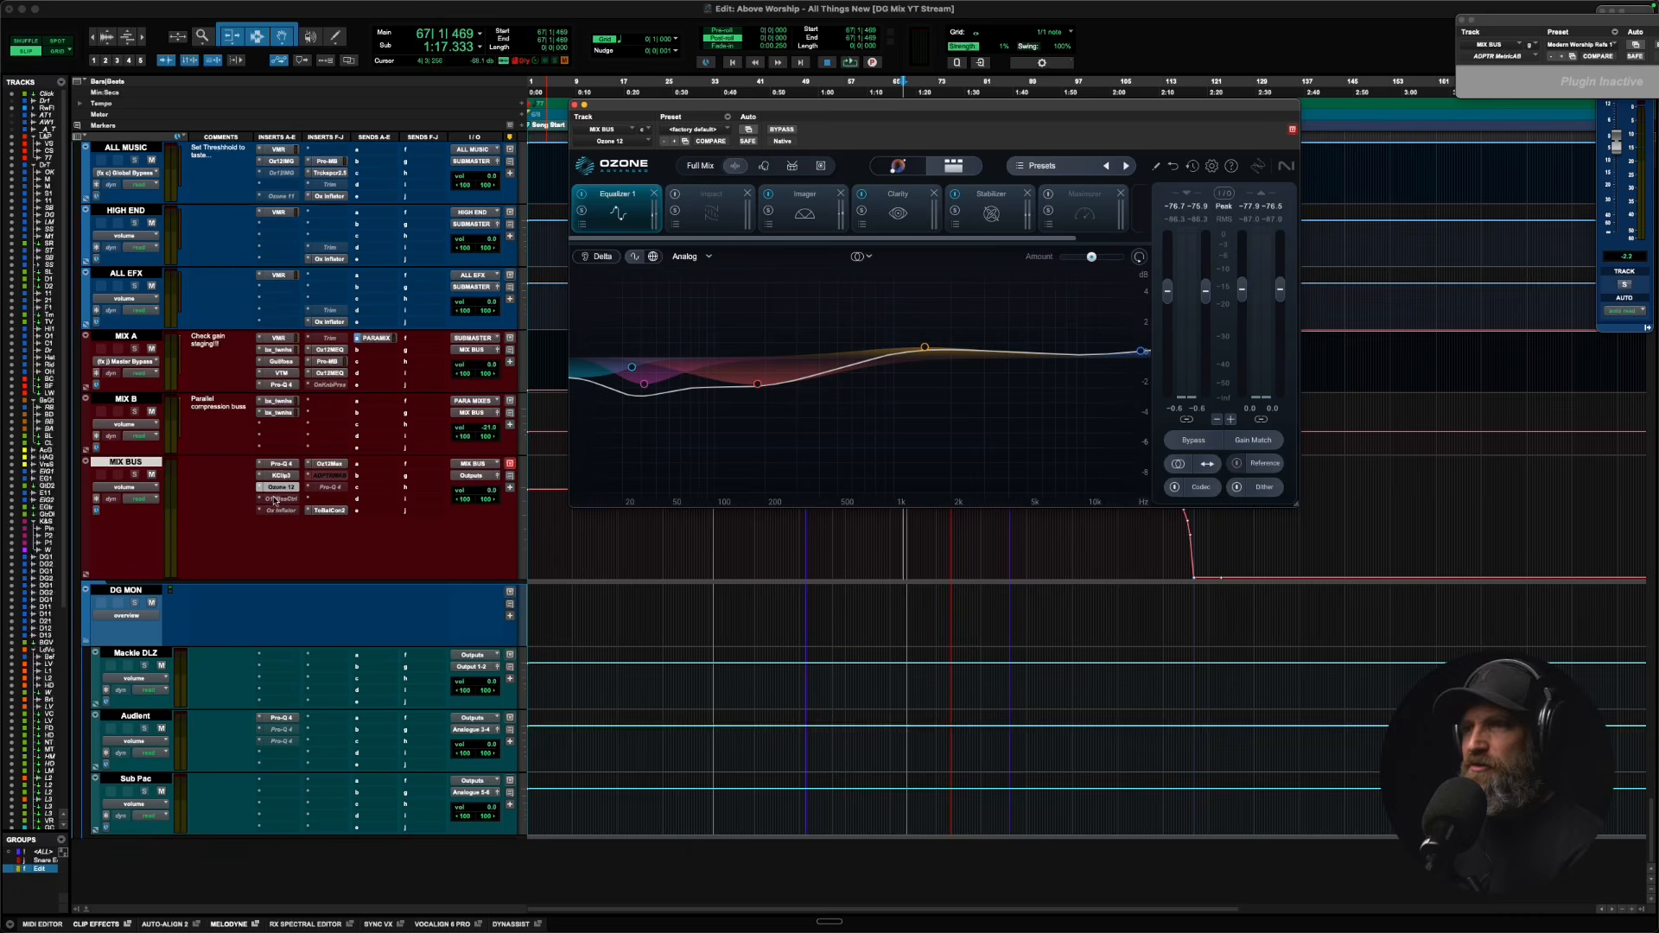
pyautogui.moveTo(812, 111); pyautogui.dragTo(769, 115)
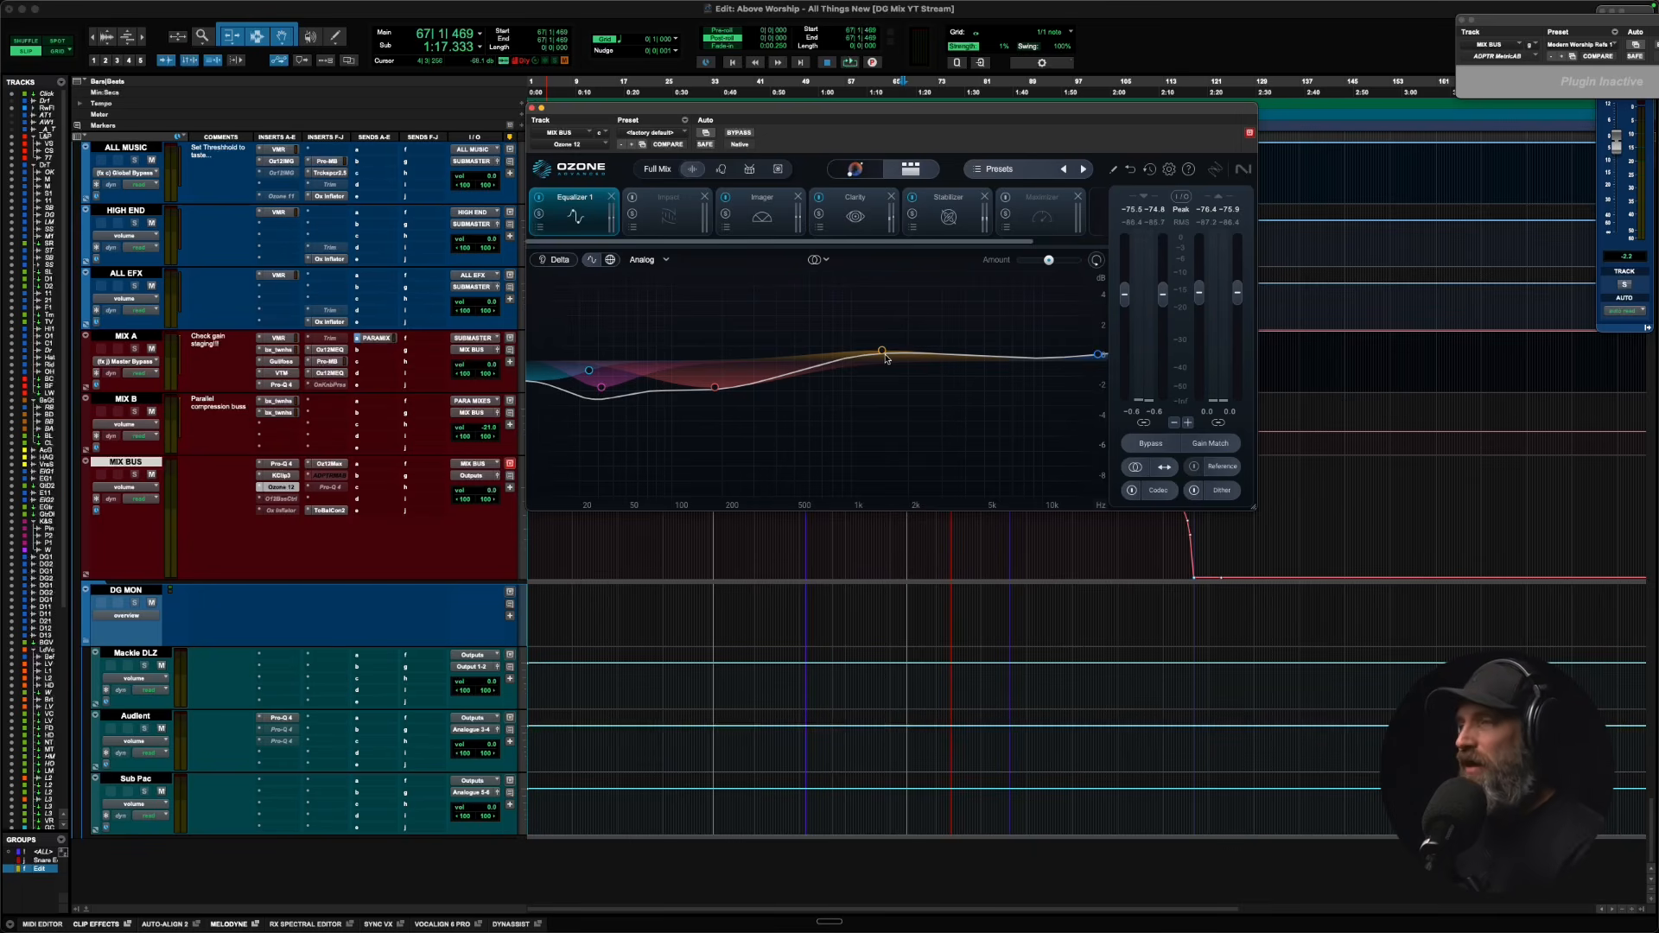
# Examine the settings of the Imager, Clarity and Stabilizer modules in the MIX BUS track's Ozone 12.
pyautogui.click(763, 217)
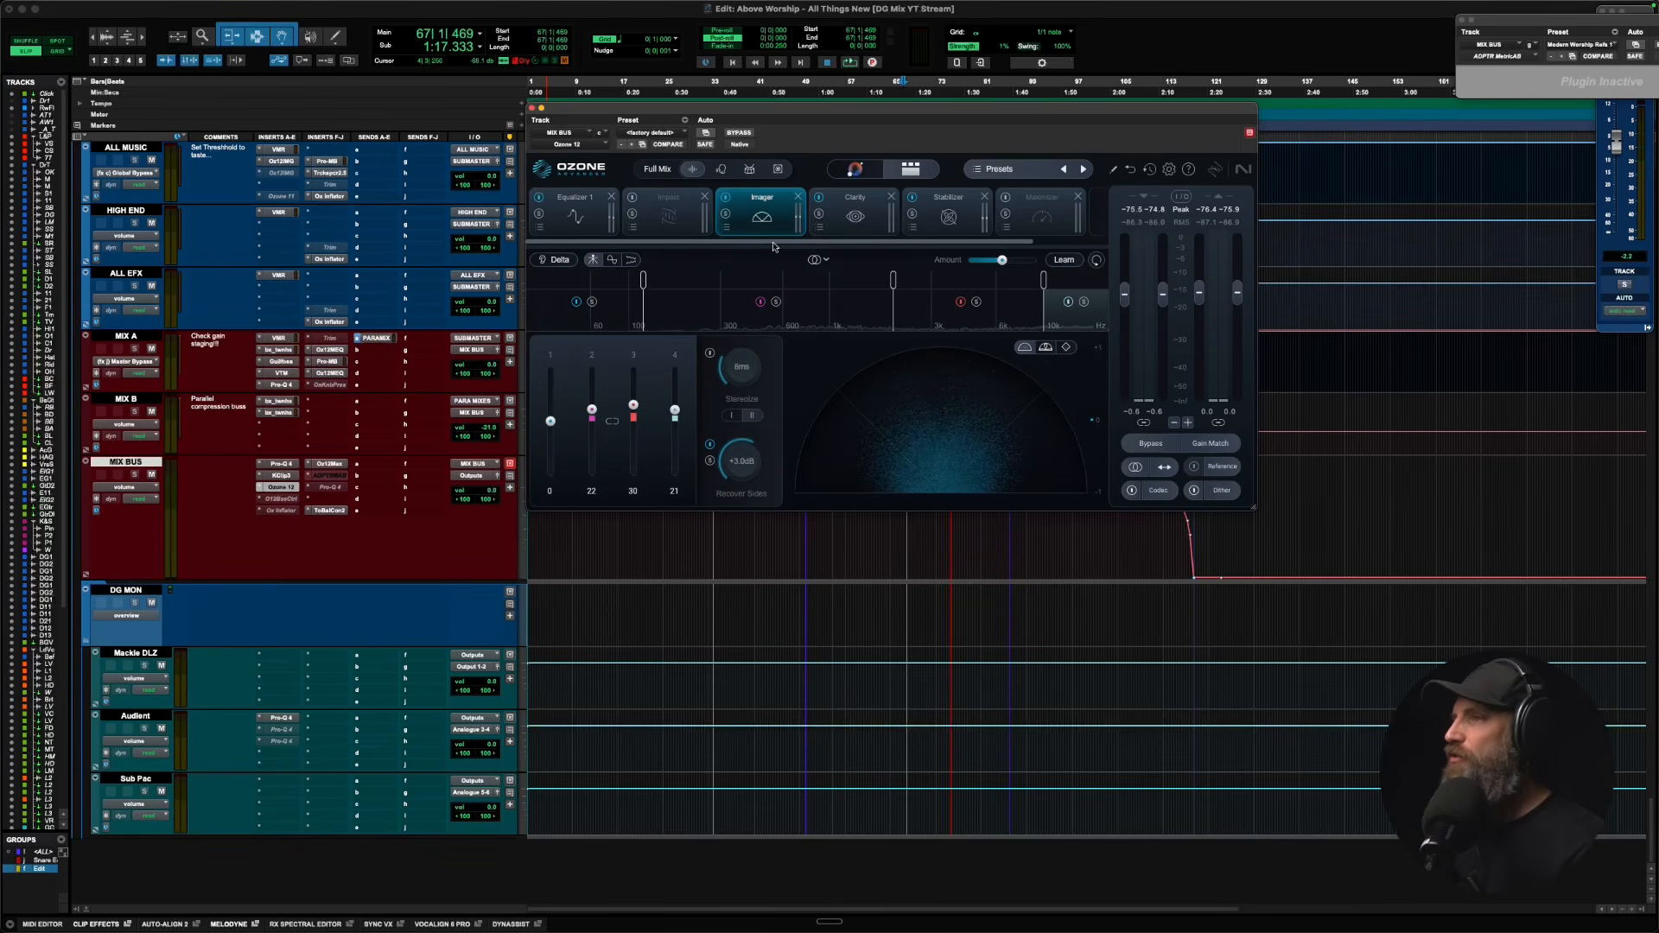
pyautogui.click(851, 220)
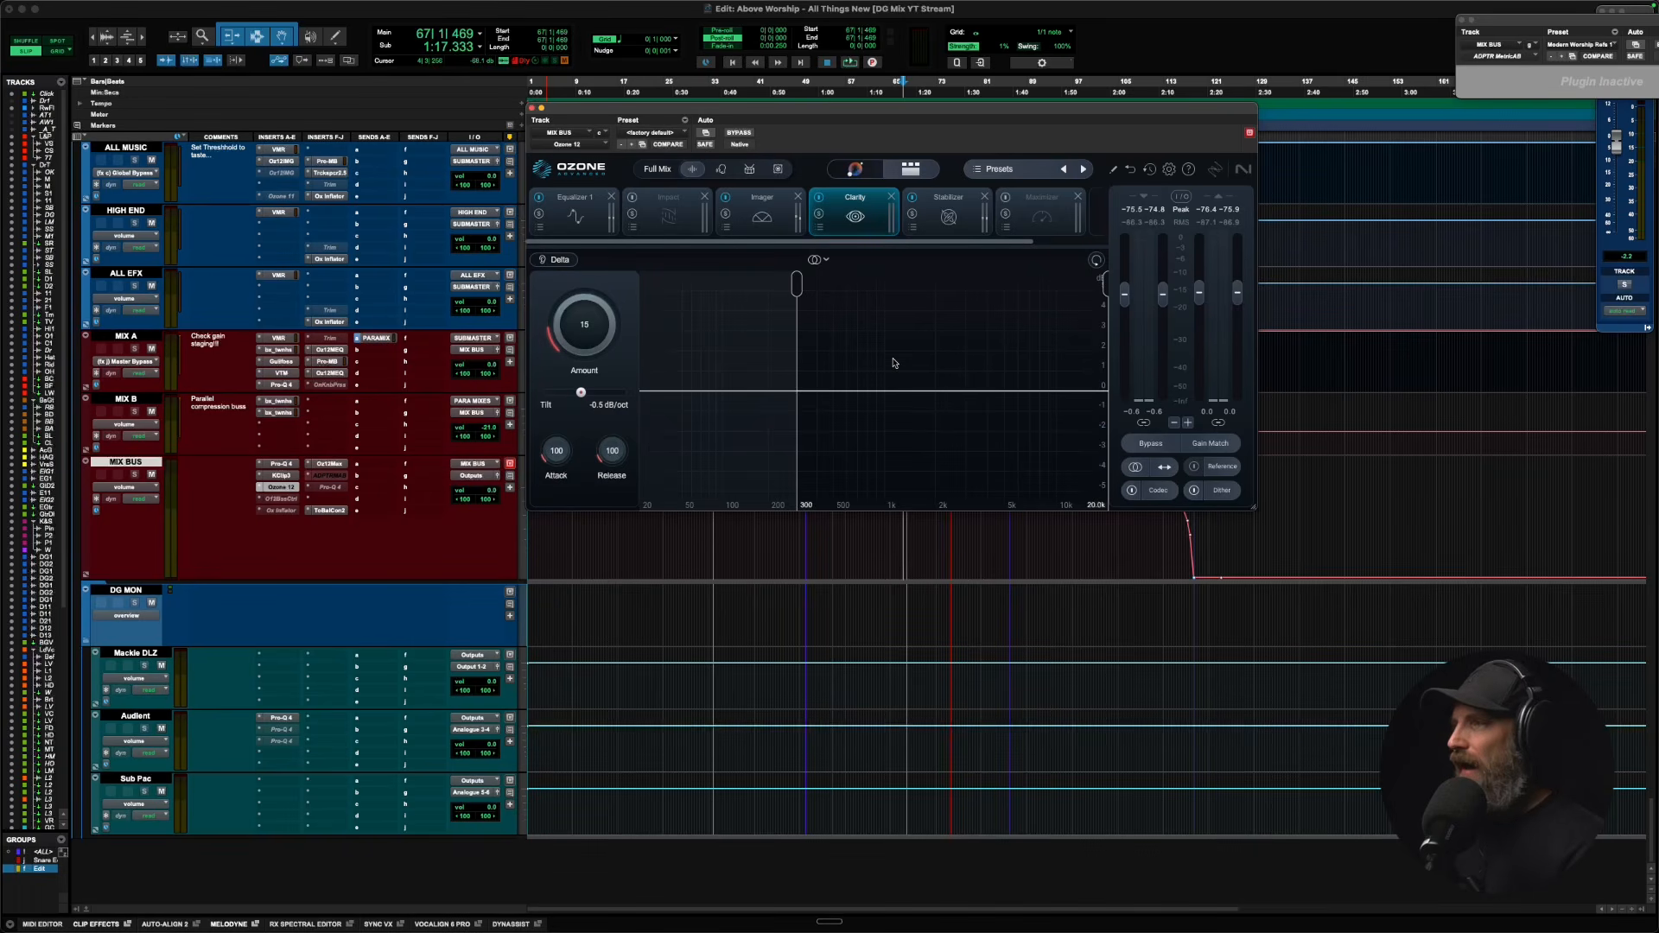
pyautogui.click(933, 212)
pyautogui.click(856, 217)
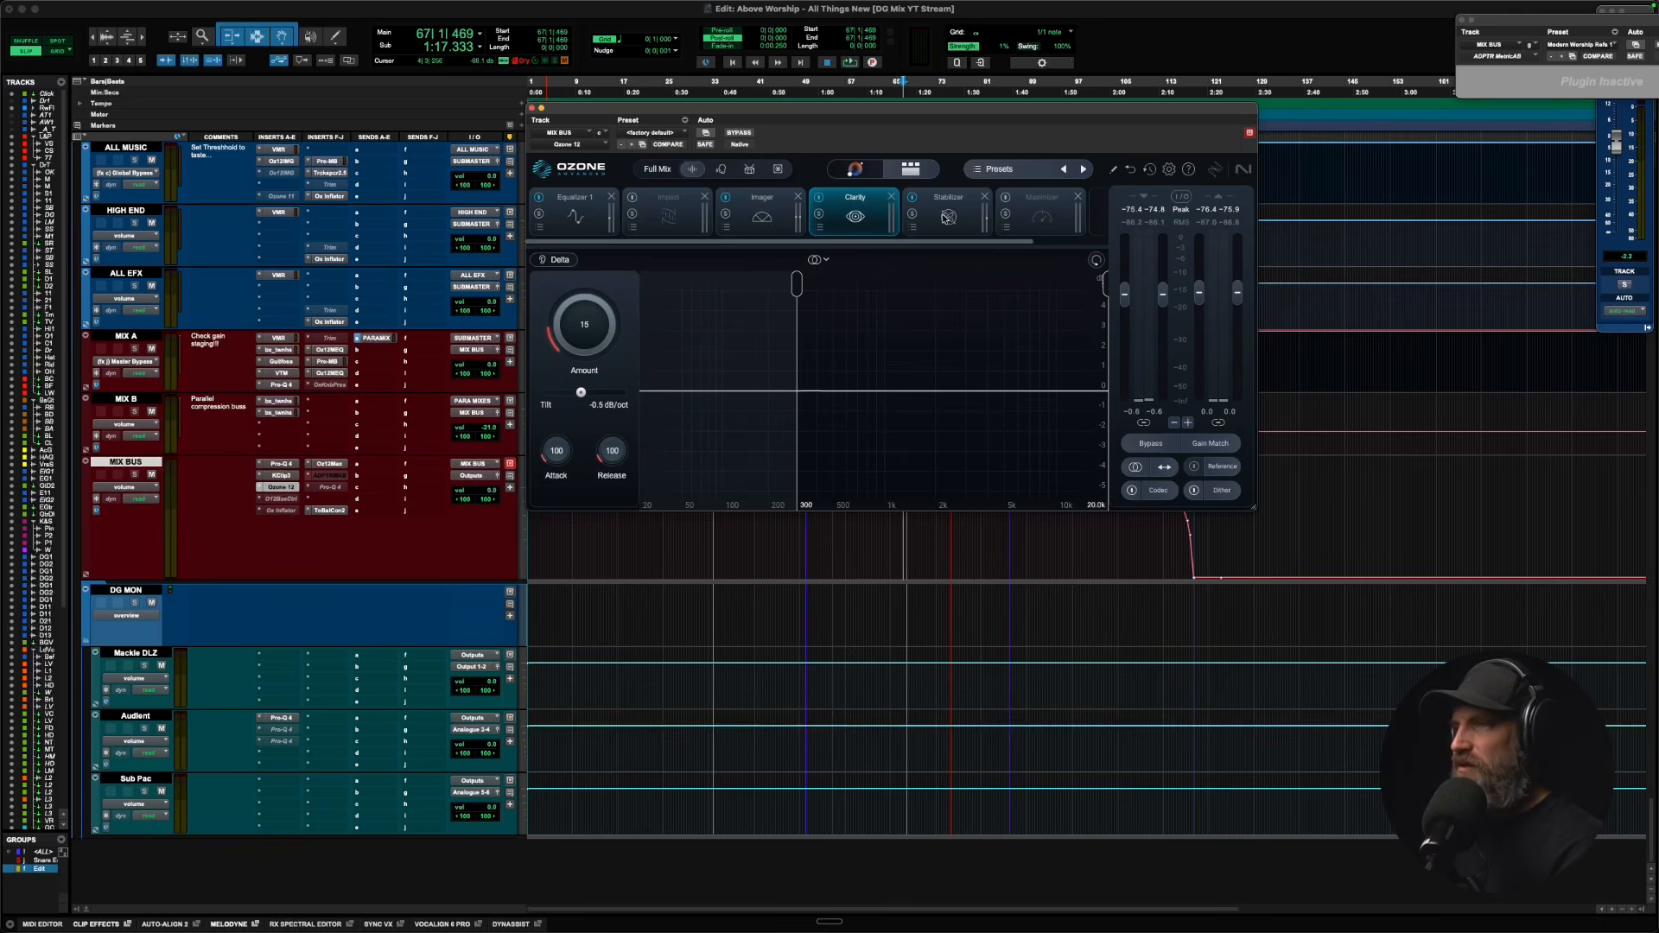
pyautogui.click(962, 217)
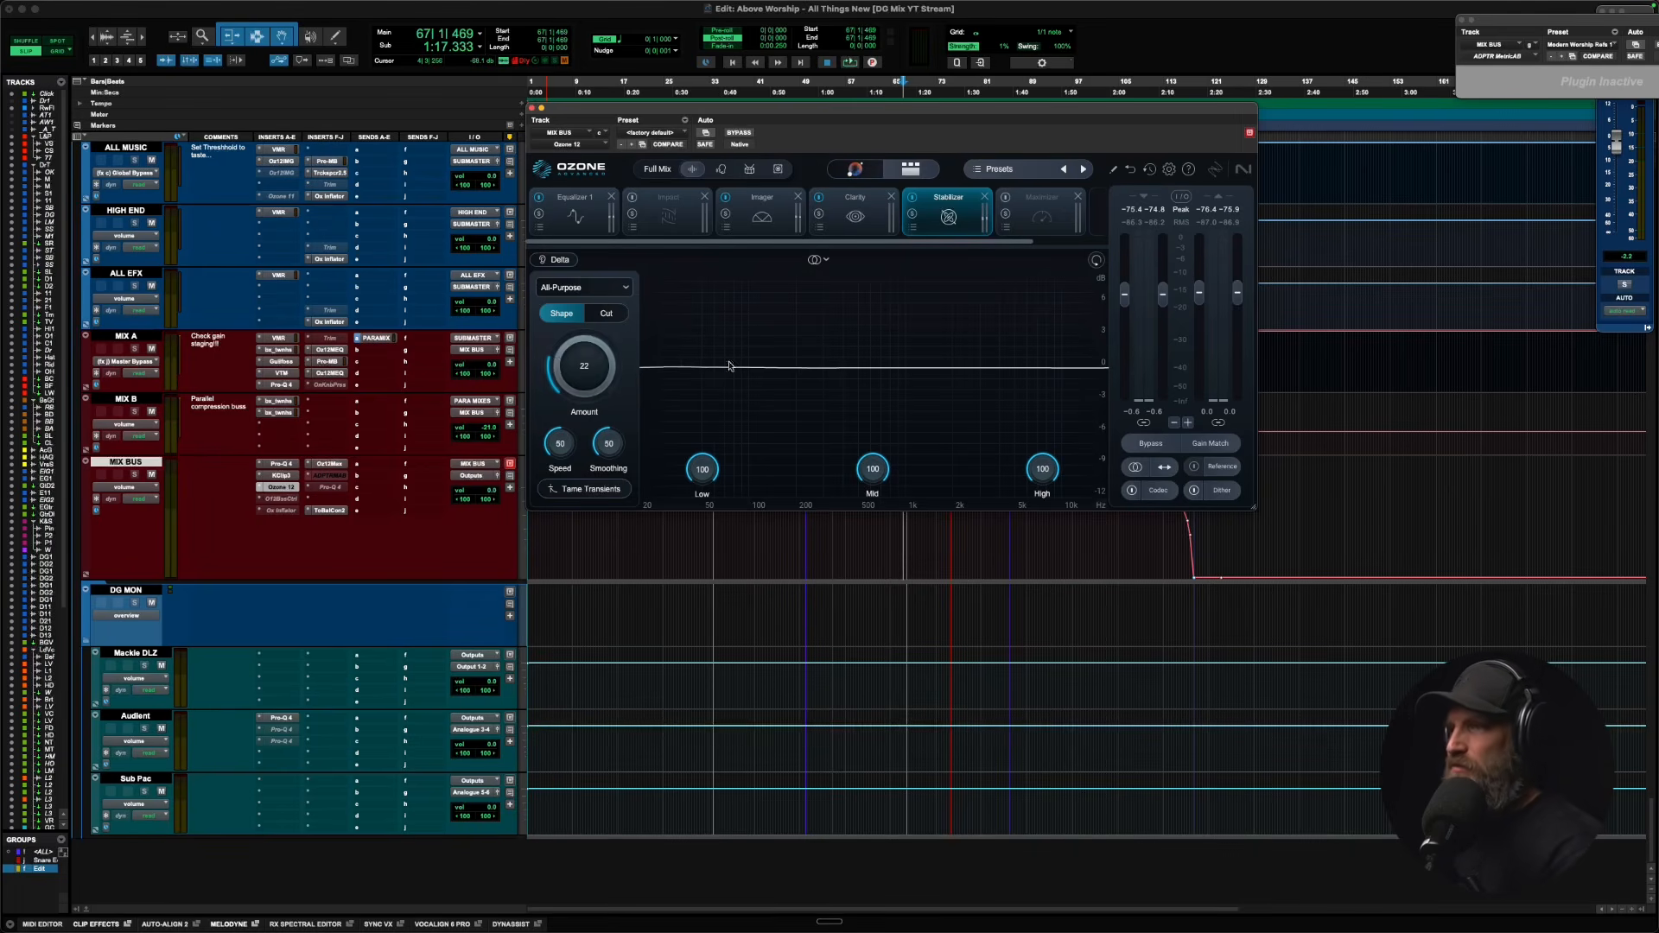
pyautogui.hscroll(3, 1048, 208)
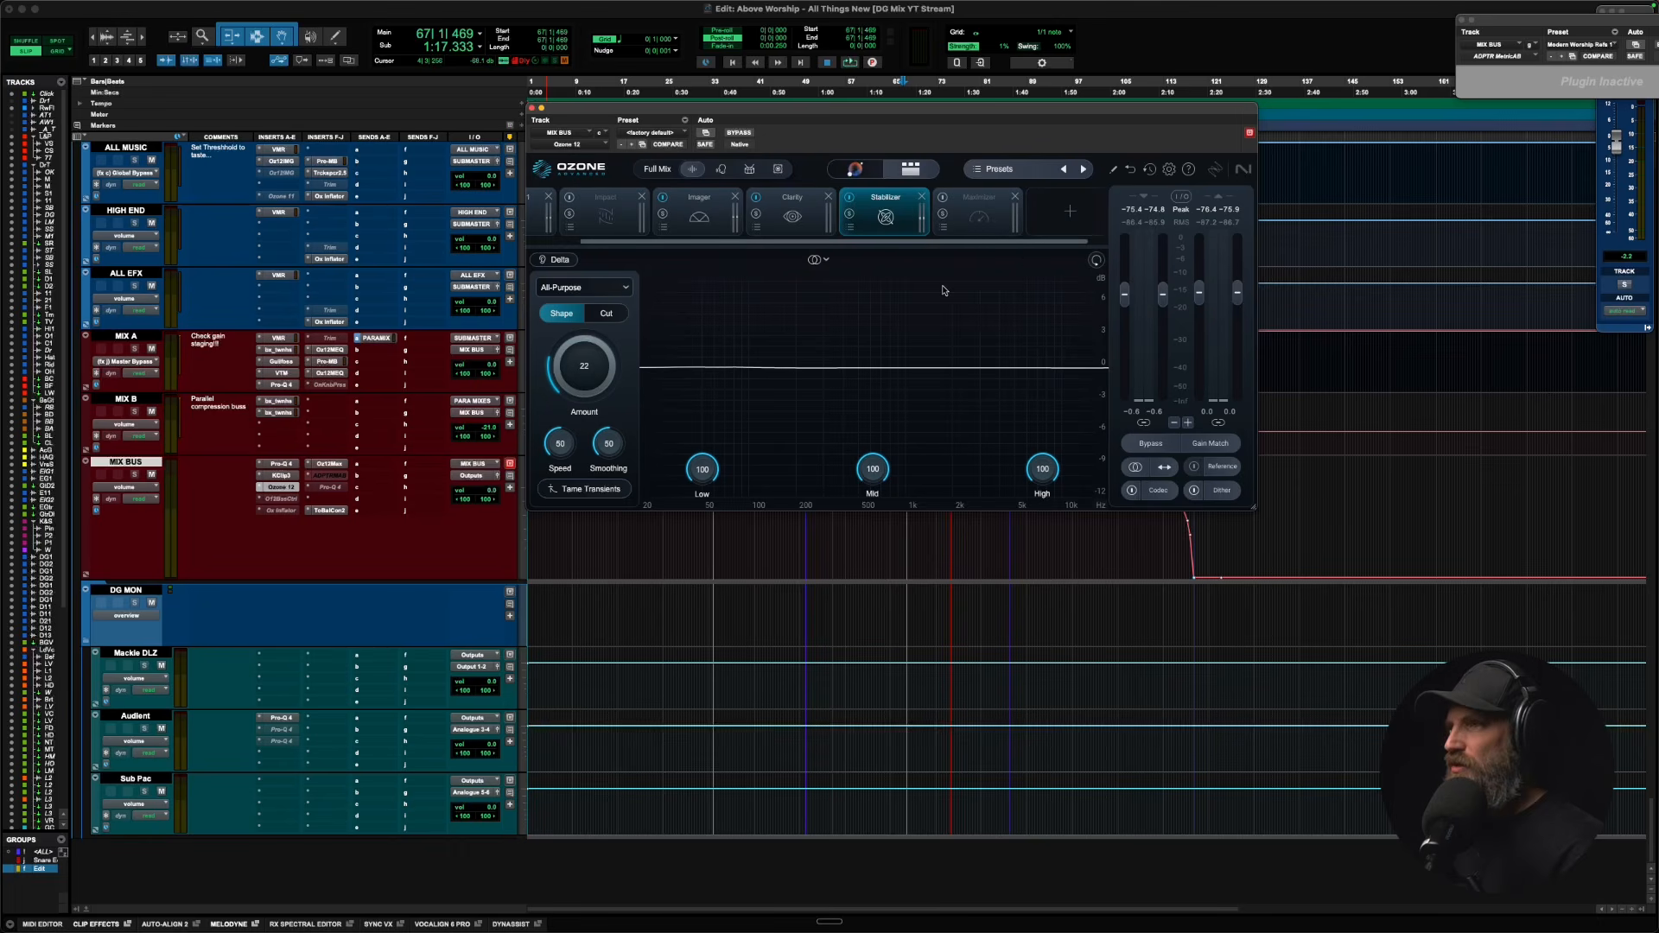
pyautogui.hscroll(-3, 892, 232)
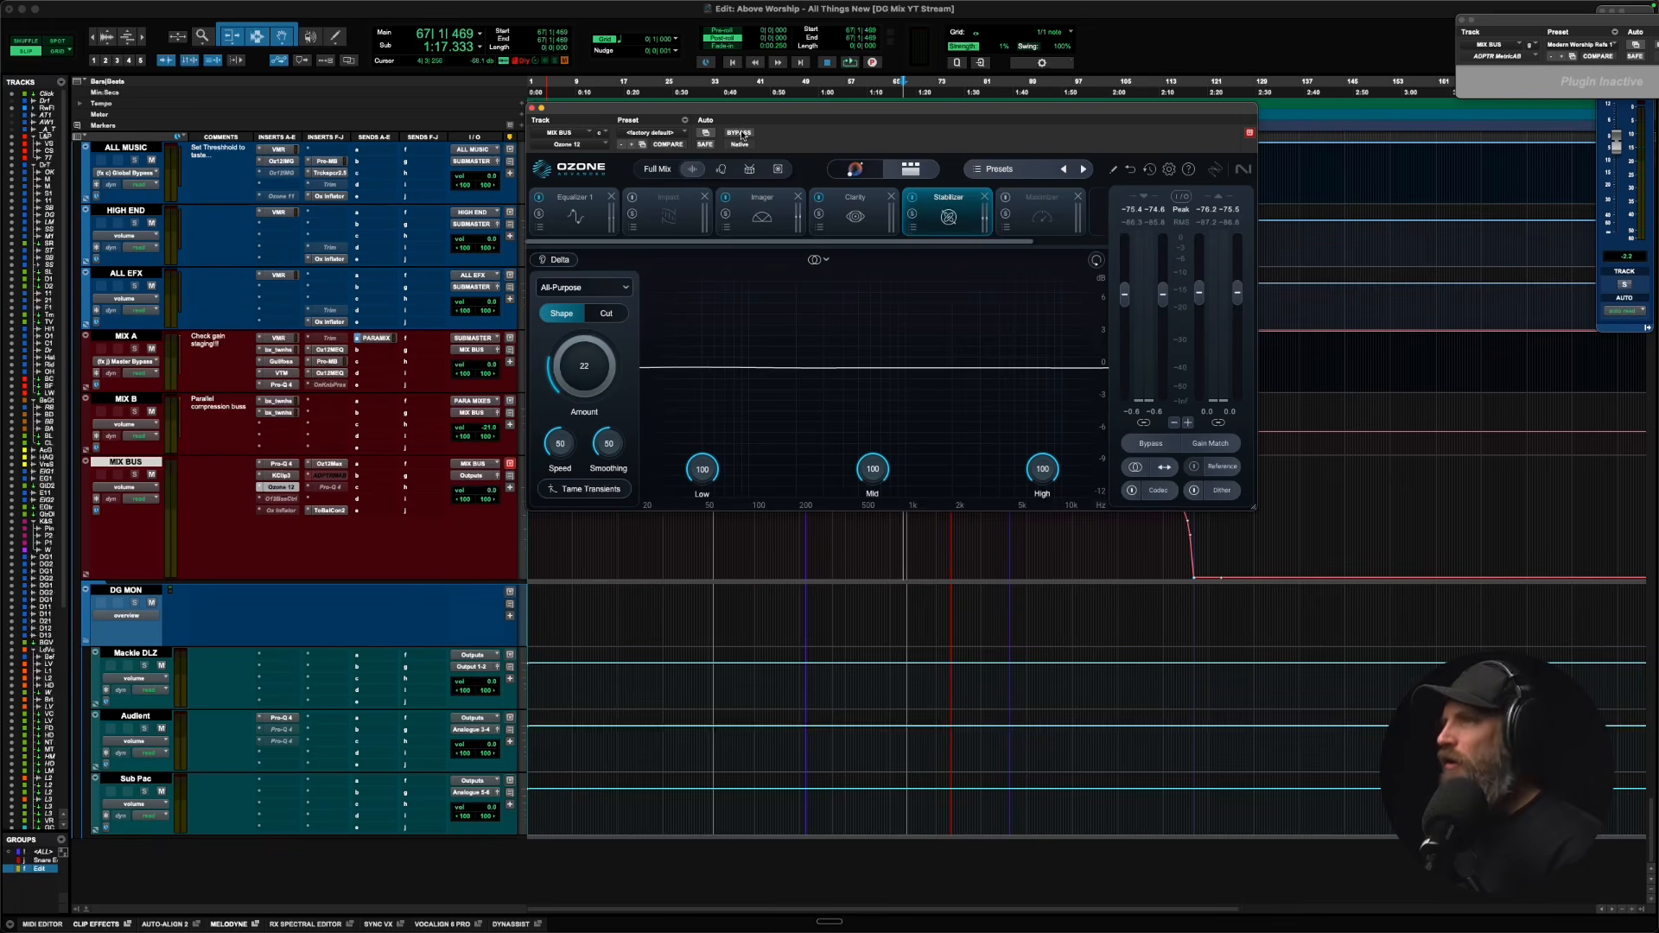
# Play the song while comparing the mix with Ozone 12 active and bypassed, re-enable it and close its window.
pyautogui.press('space')
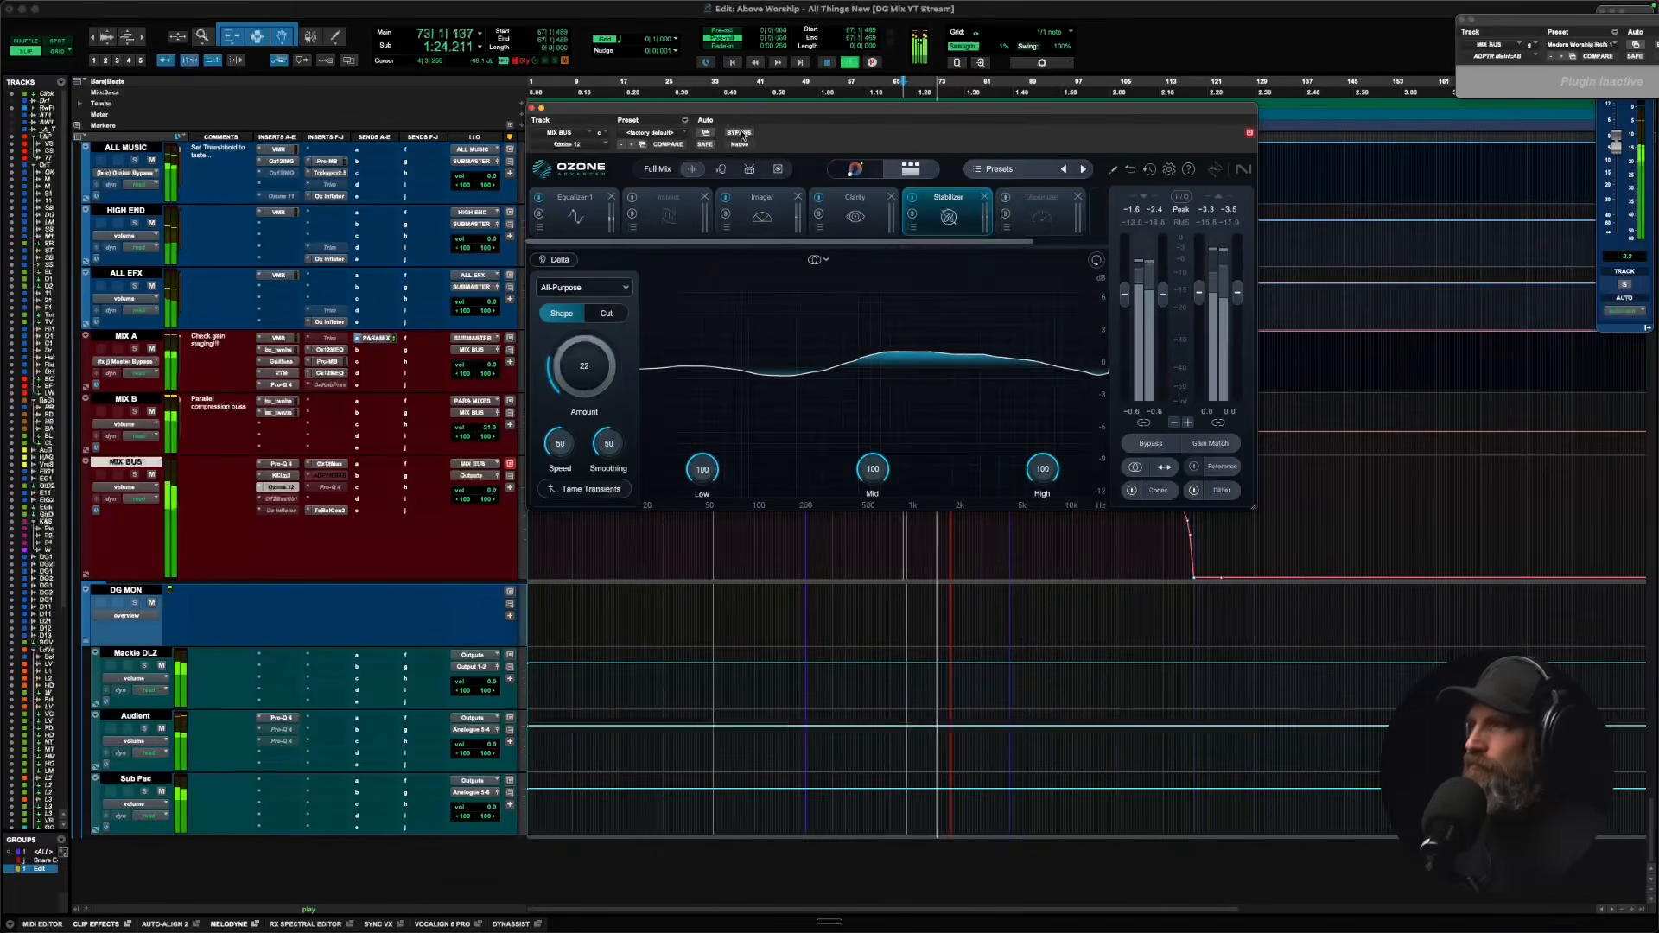
pyautogui.click(740, 133)
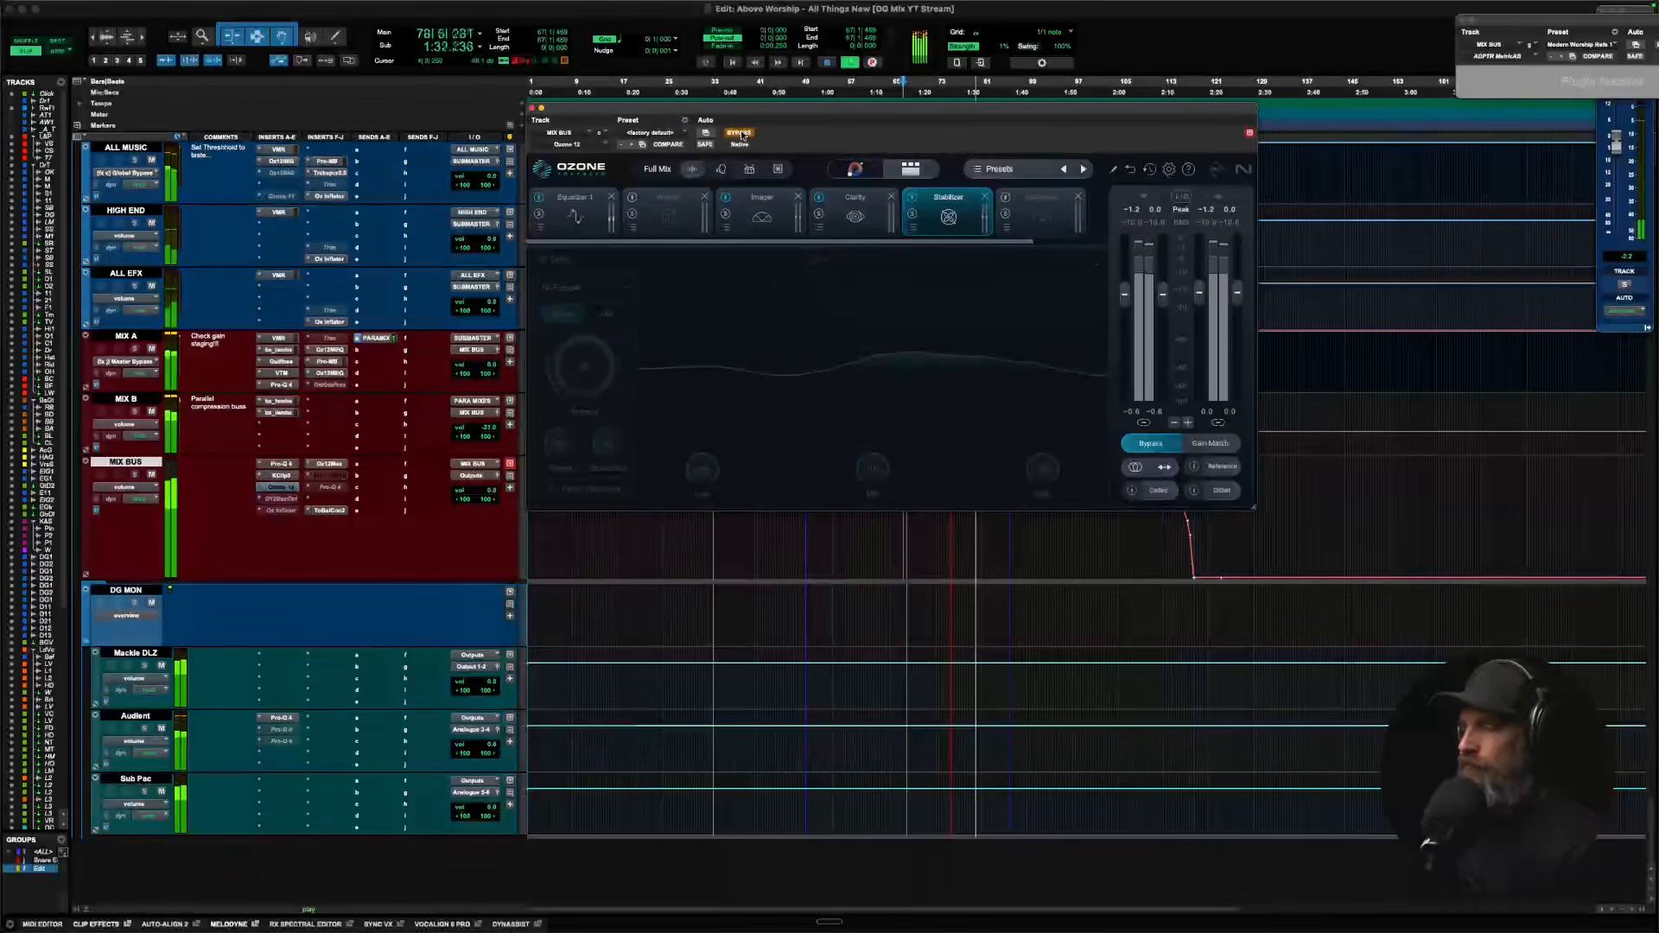
pyautogui.press('space')
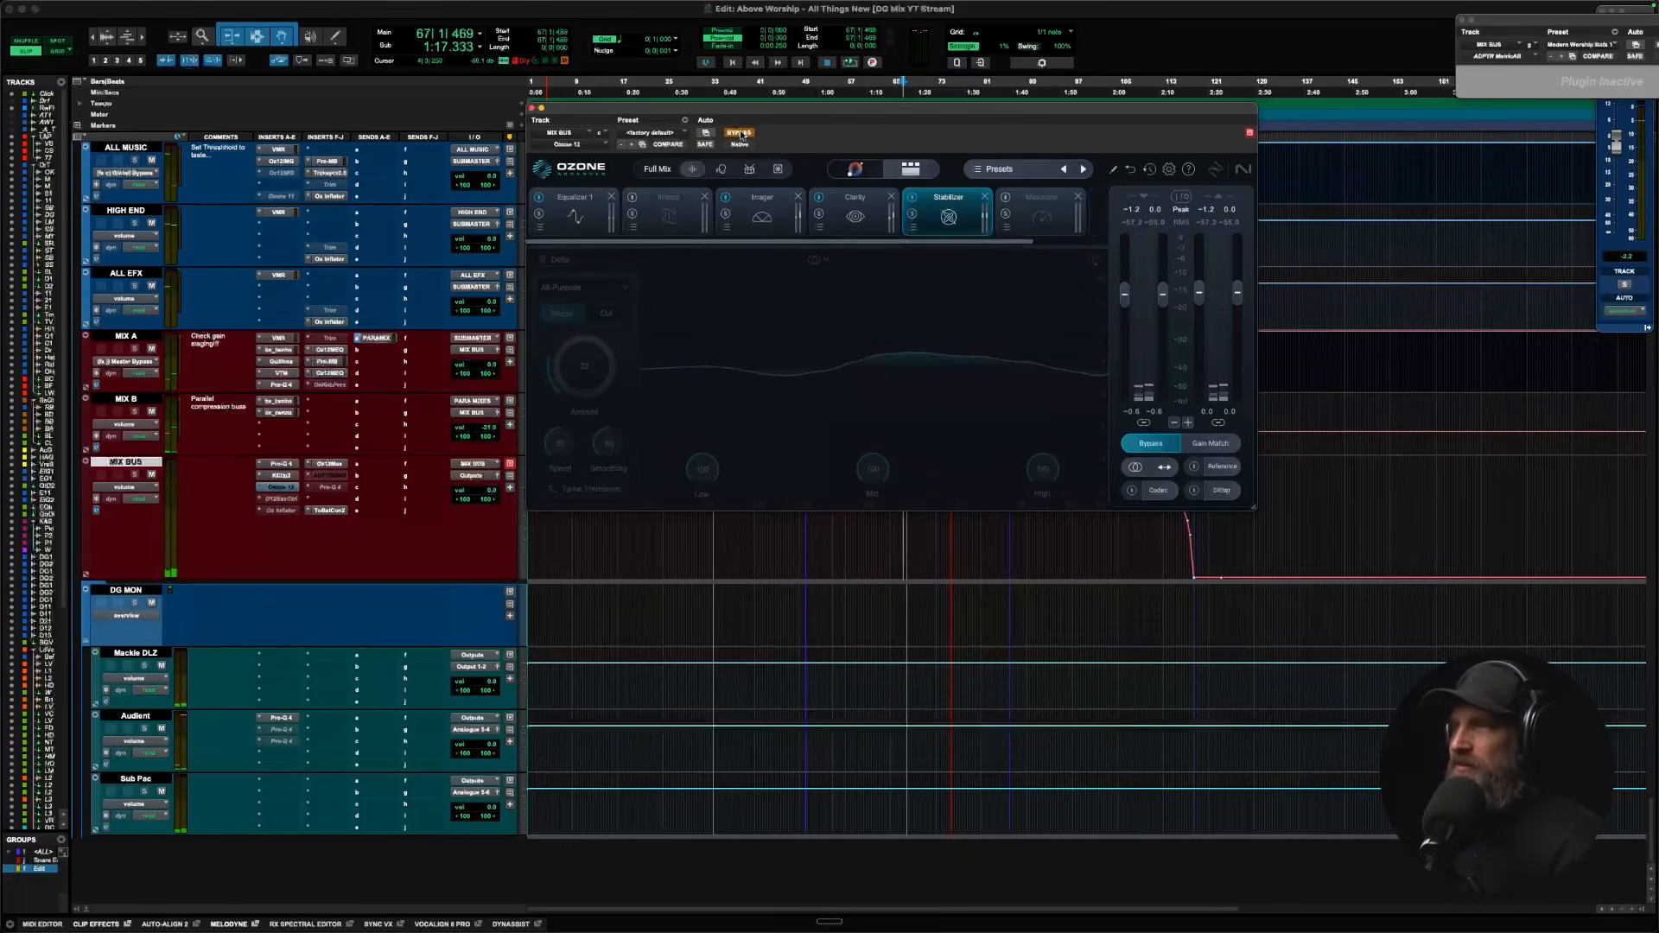
pyautogui.click(739, 134)
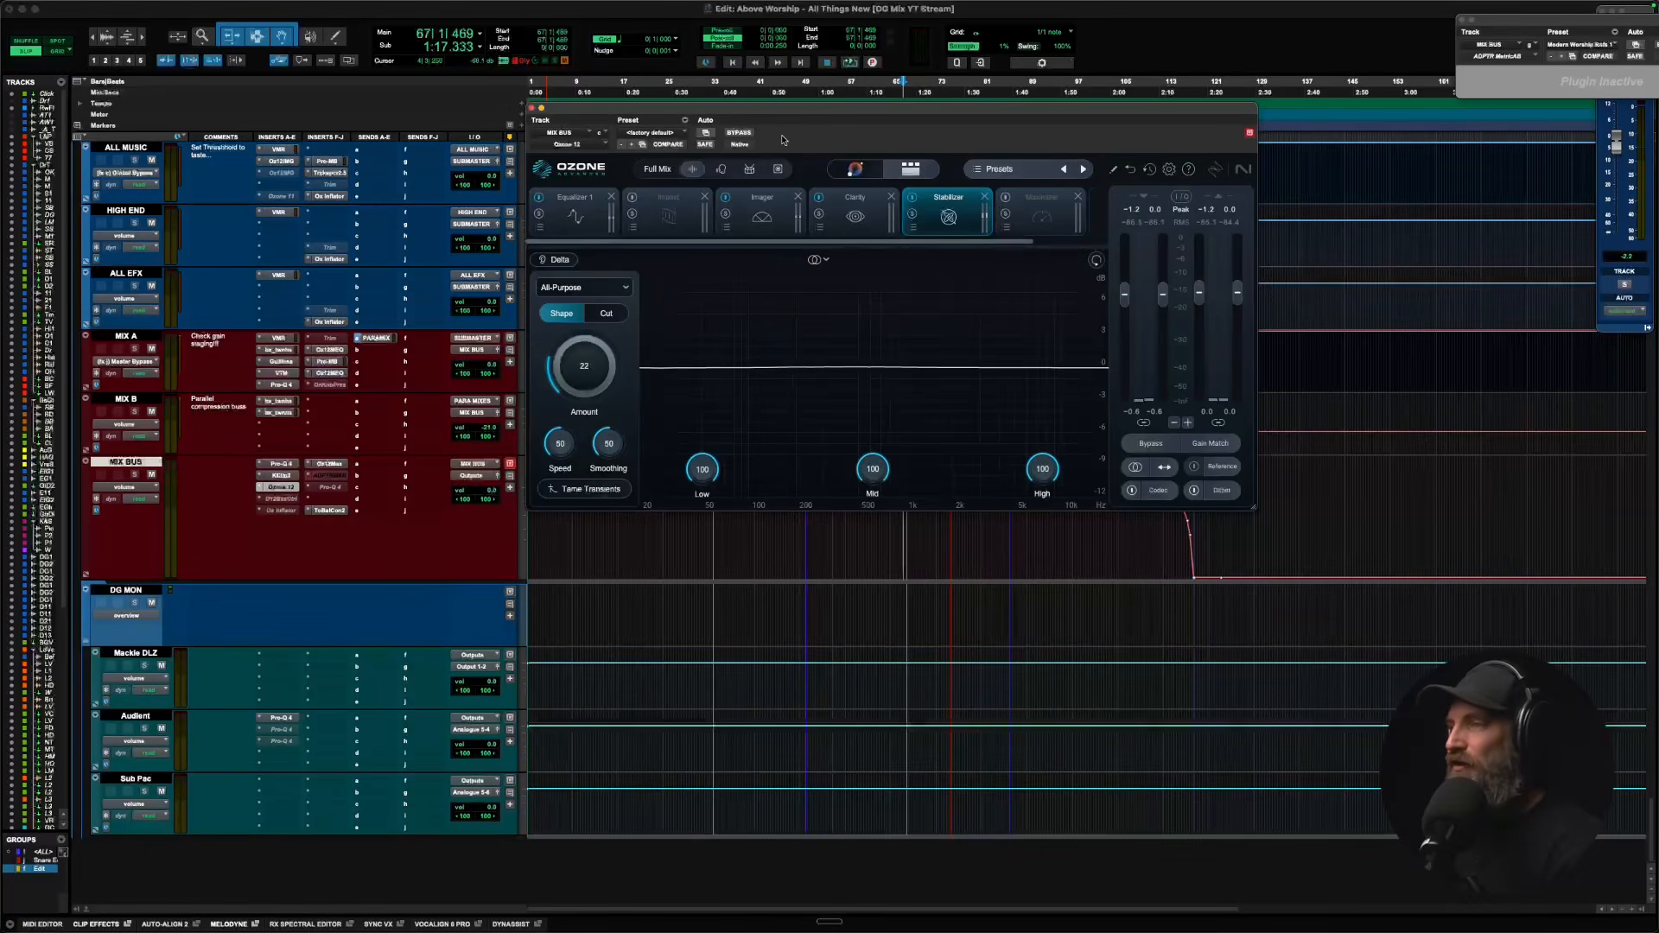
pyautogui.moveTo(819, 121); pyautogui.dragTo(779, 172)
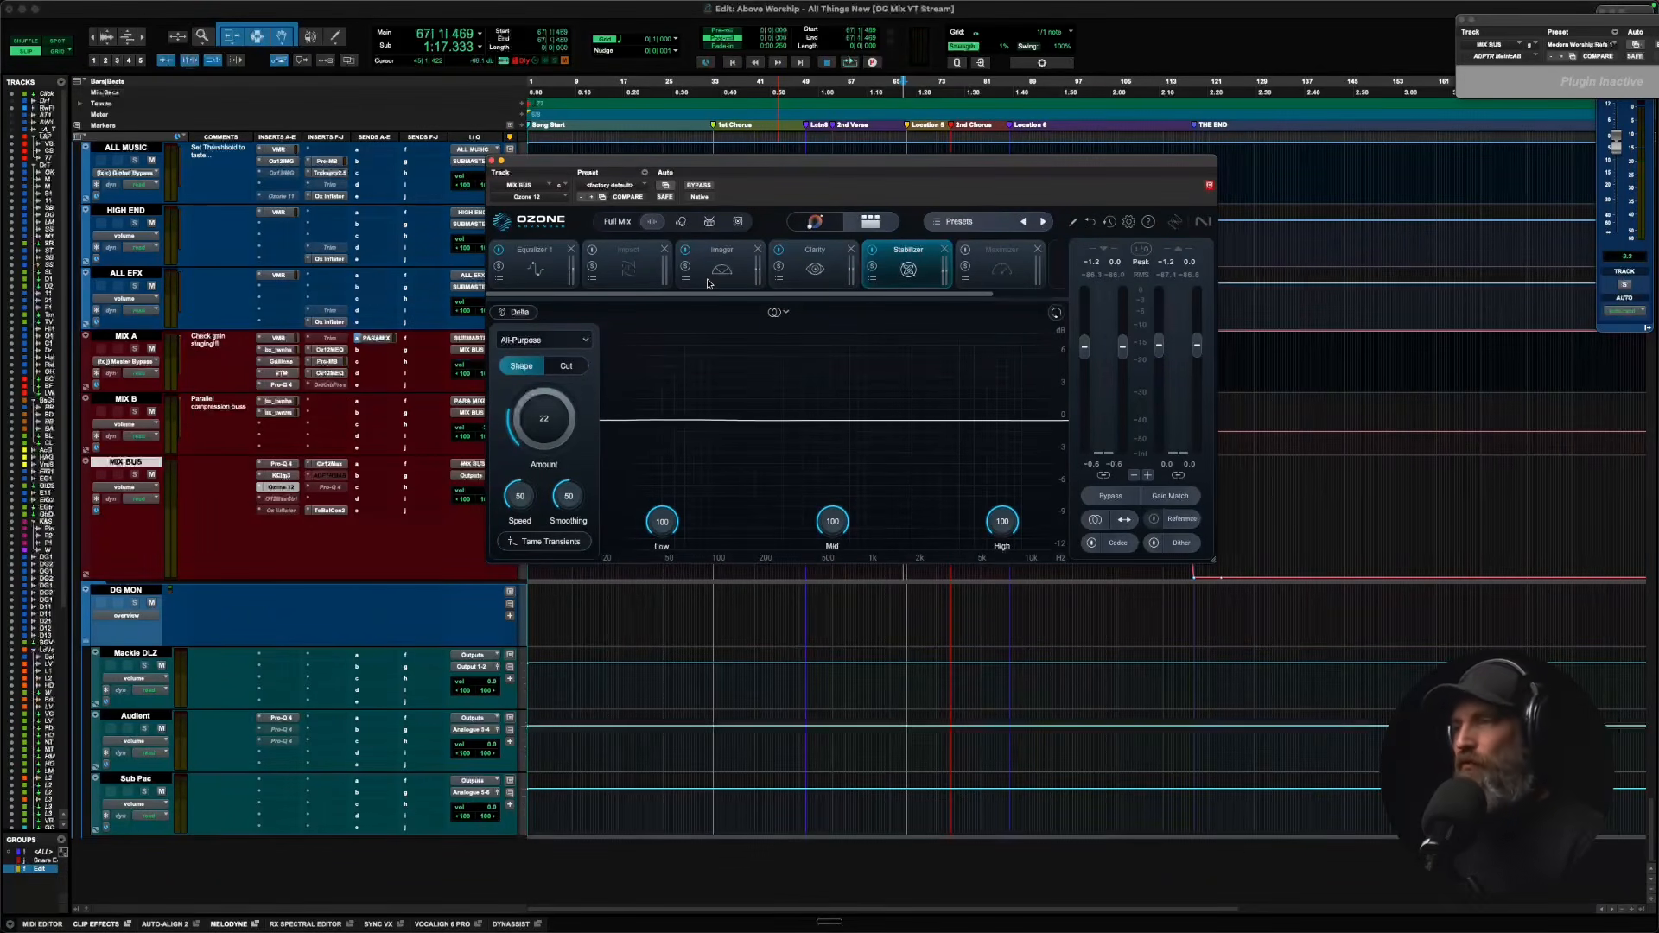
pyautogui.click(492, 161)
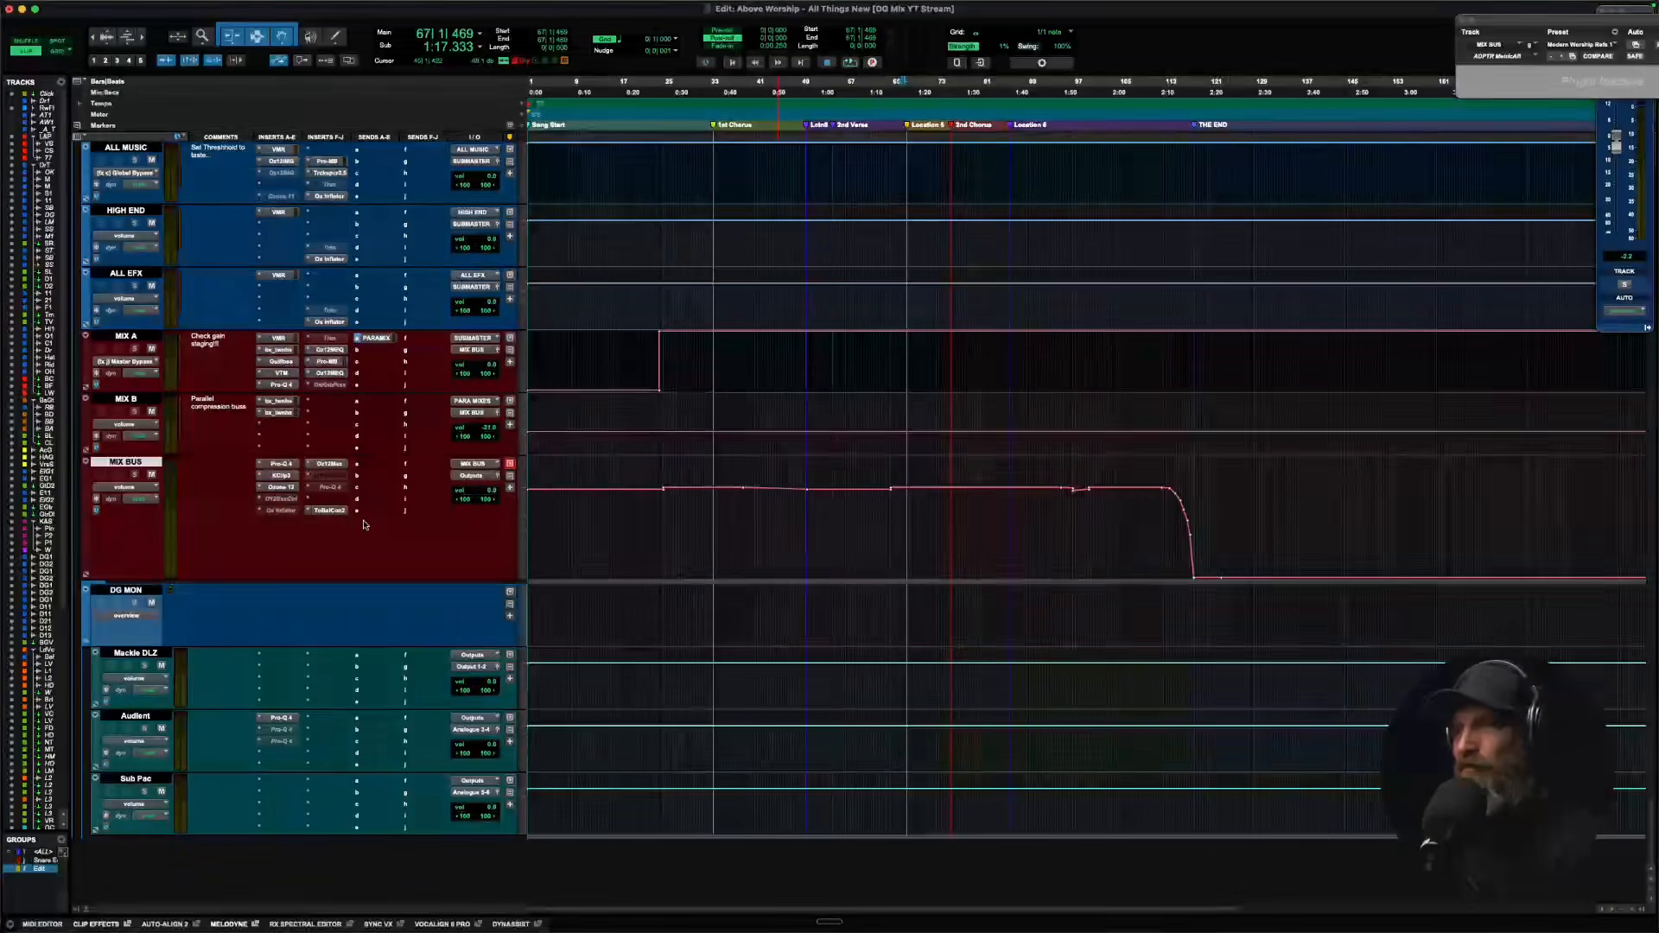
# Inspect the Ozone 12 Maximizer on the MIX BUS track and make the Tonal Balance Control insert inactive.
pyautogui.click(327, 466)
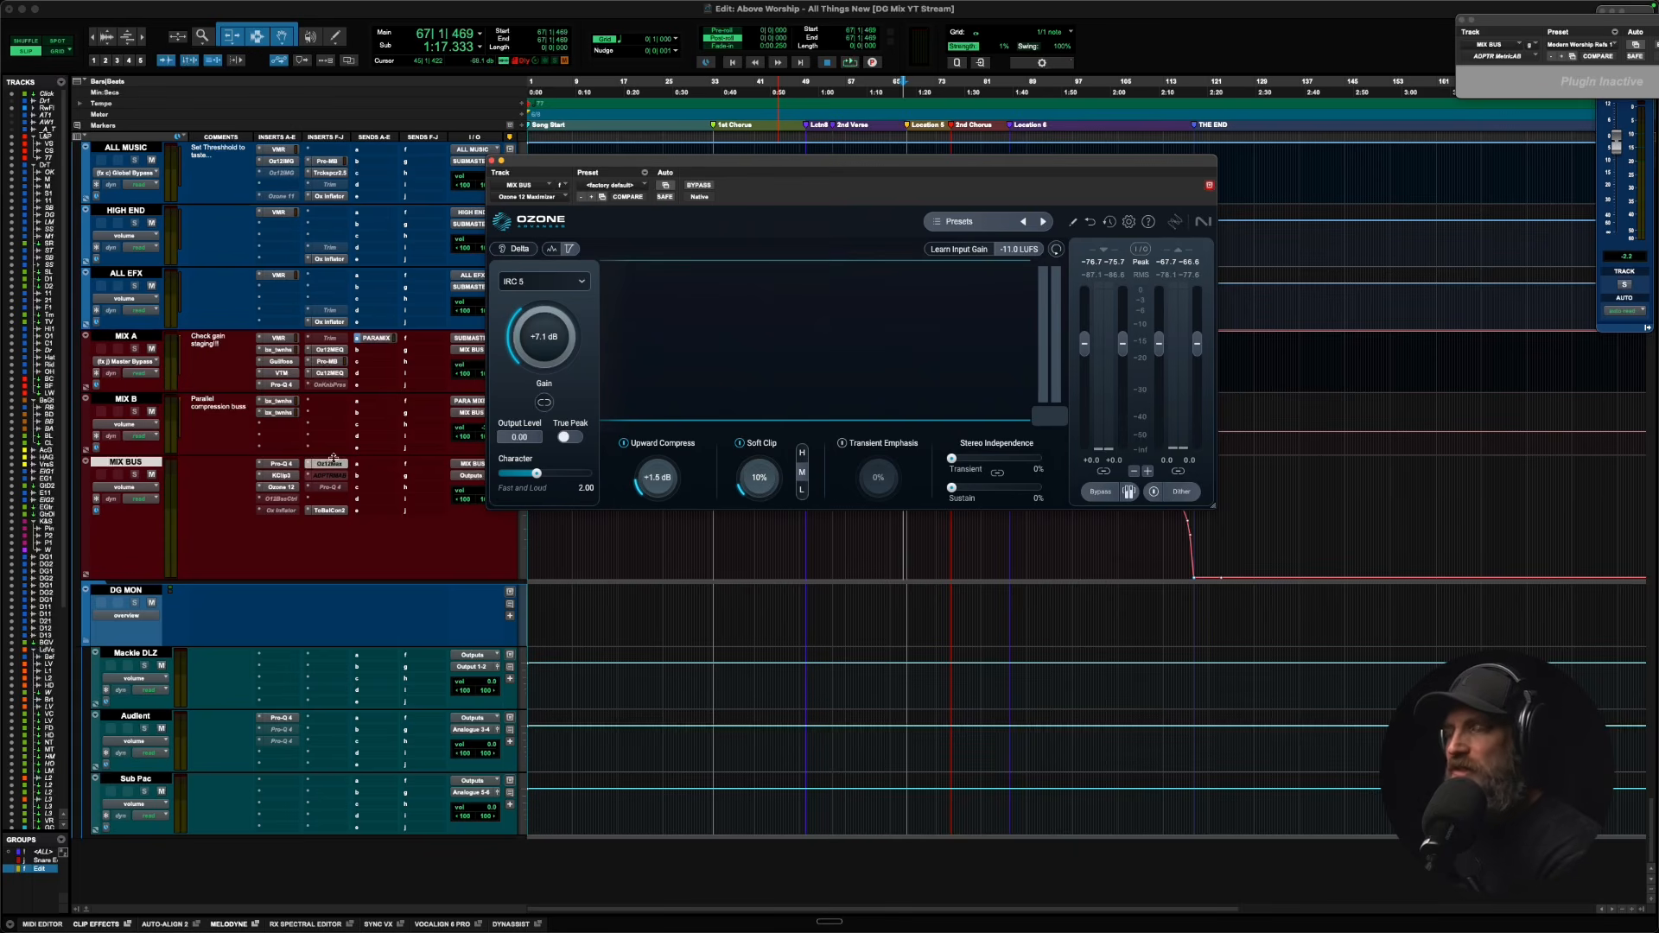
pyautogui.click(325, 511)
pyautogui.keyDown('ctrl'); pyautogui.keyDown('super'); pyautogui.click(325, 511); pyautogui.keyUp('super'); pyautogui.keyUp('ctrl')
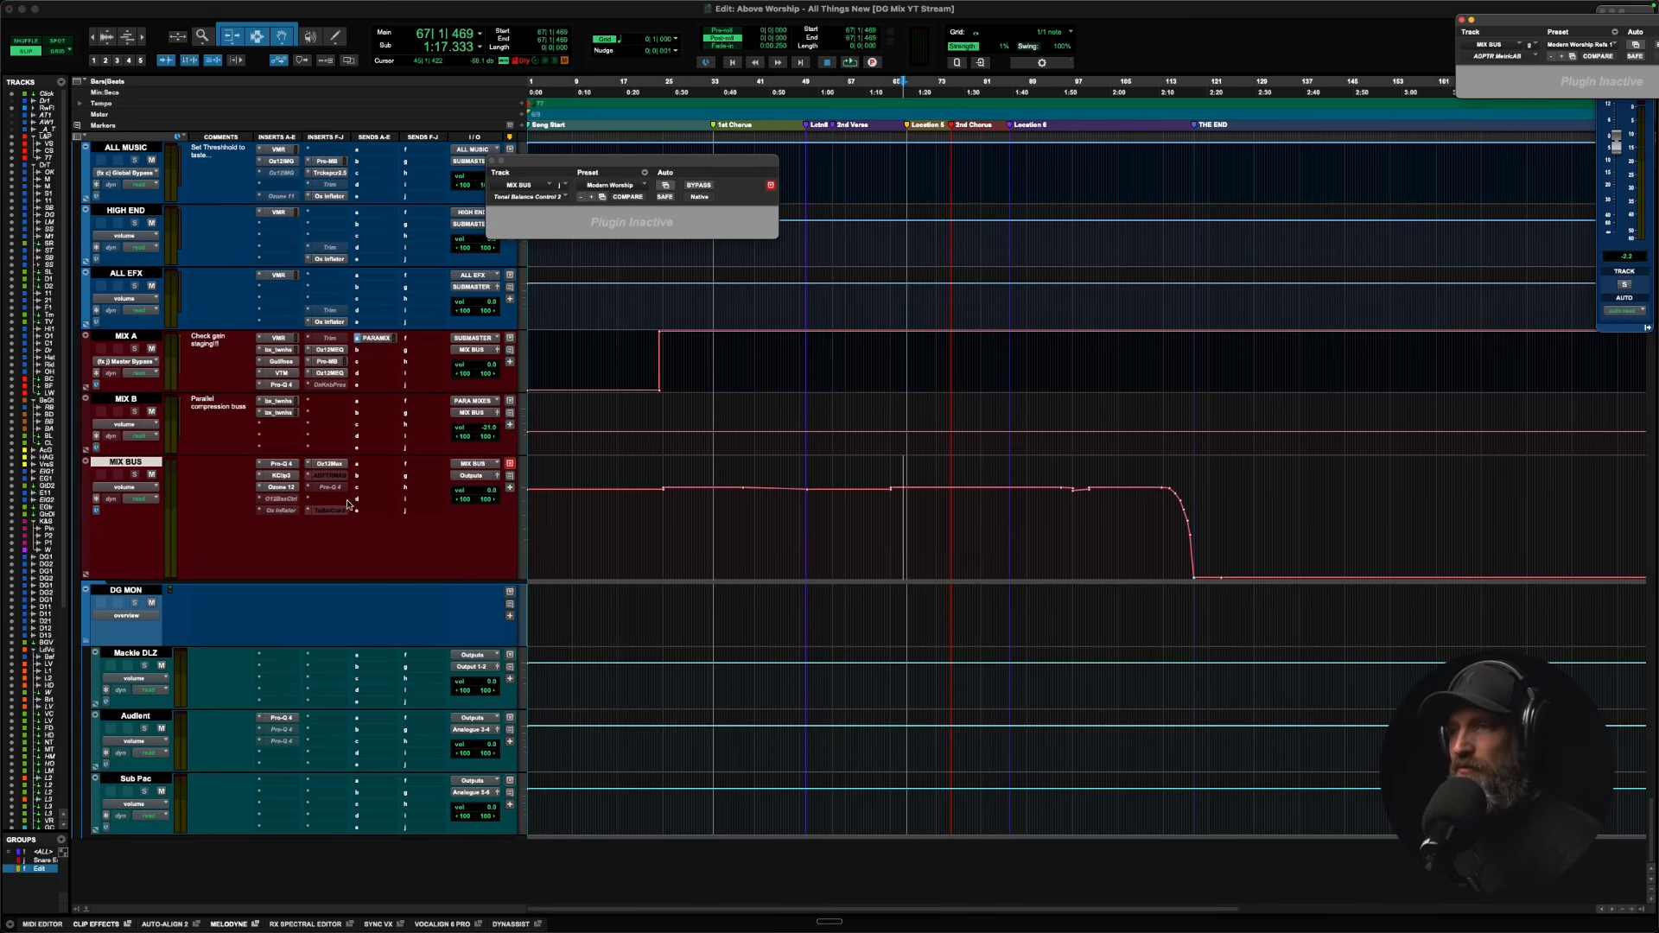
# Temporarily activate the inactive Pro-Q 4 insert on the MIX BUS track to inspect its filter curve, and deactivate it again.
pyautogui.keyDown('ctrl'); pyautogui.keyDown('super'); pyautogui.click(330, 489); pyautogui.keyUp('super'); pyautogui.keyUp('ctrl')
pyautogui.click(329, 489)
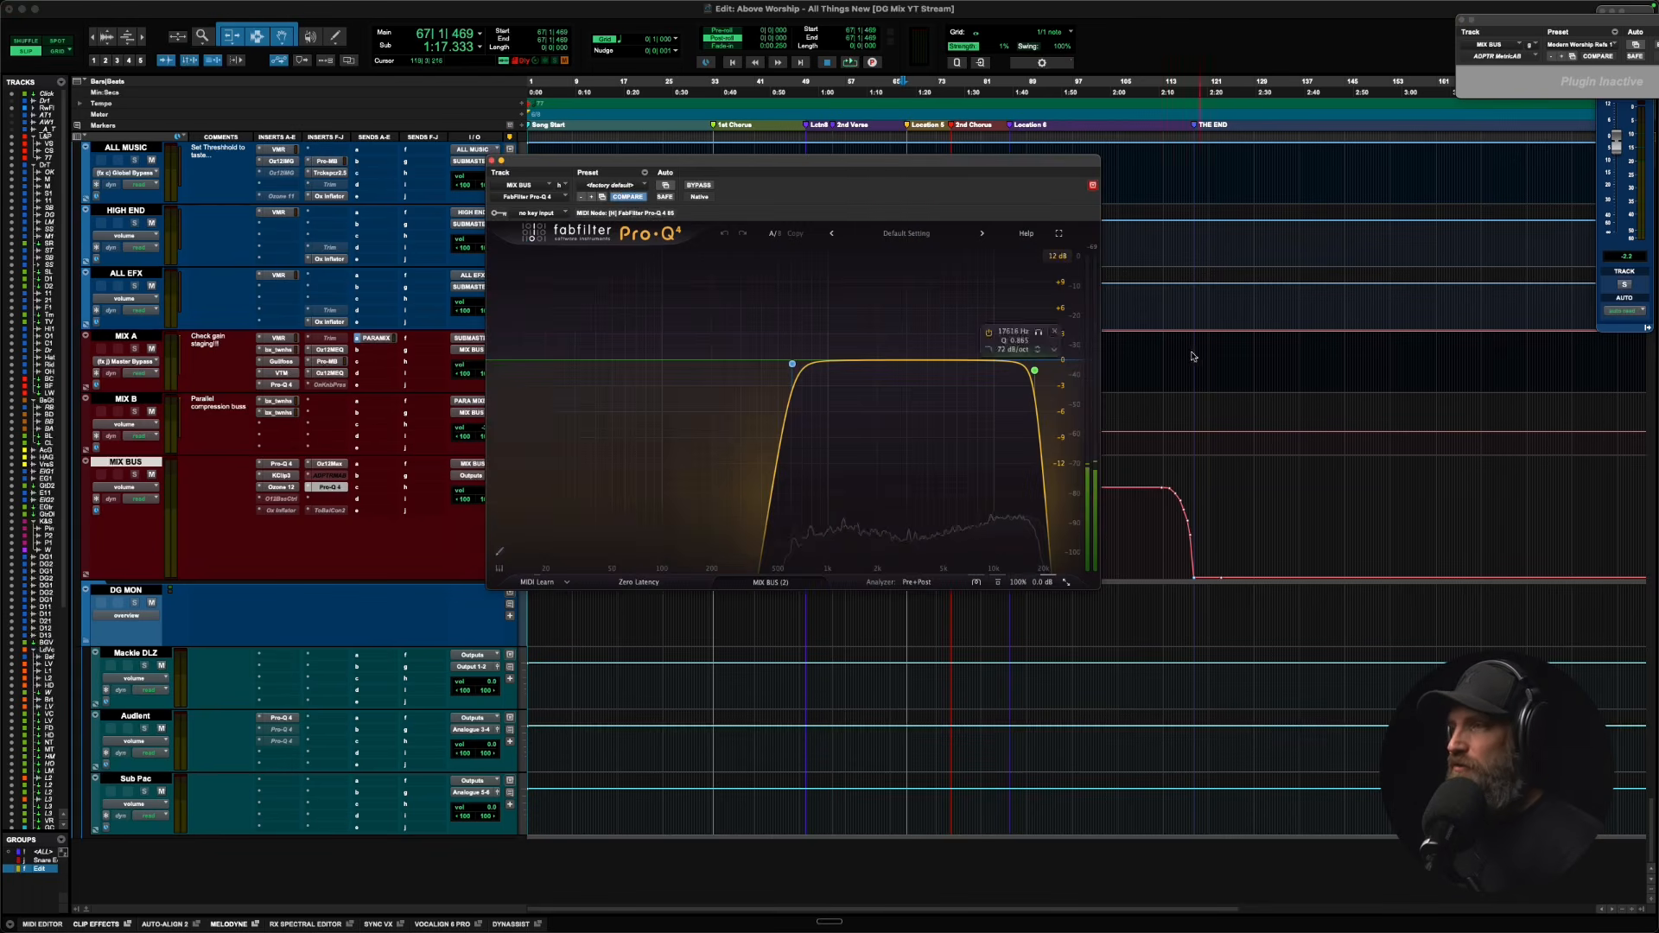
pyautogui.keyDown('ctrl'); pyautogui.keyDown('super'); pyautogui.click(329, 487); pyautogui.keyUp('super'); pyautogui.keyUp('ctrl')
pyautogui.click(328, 512)
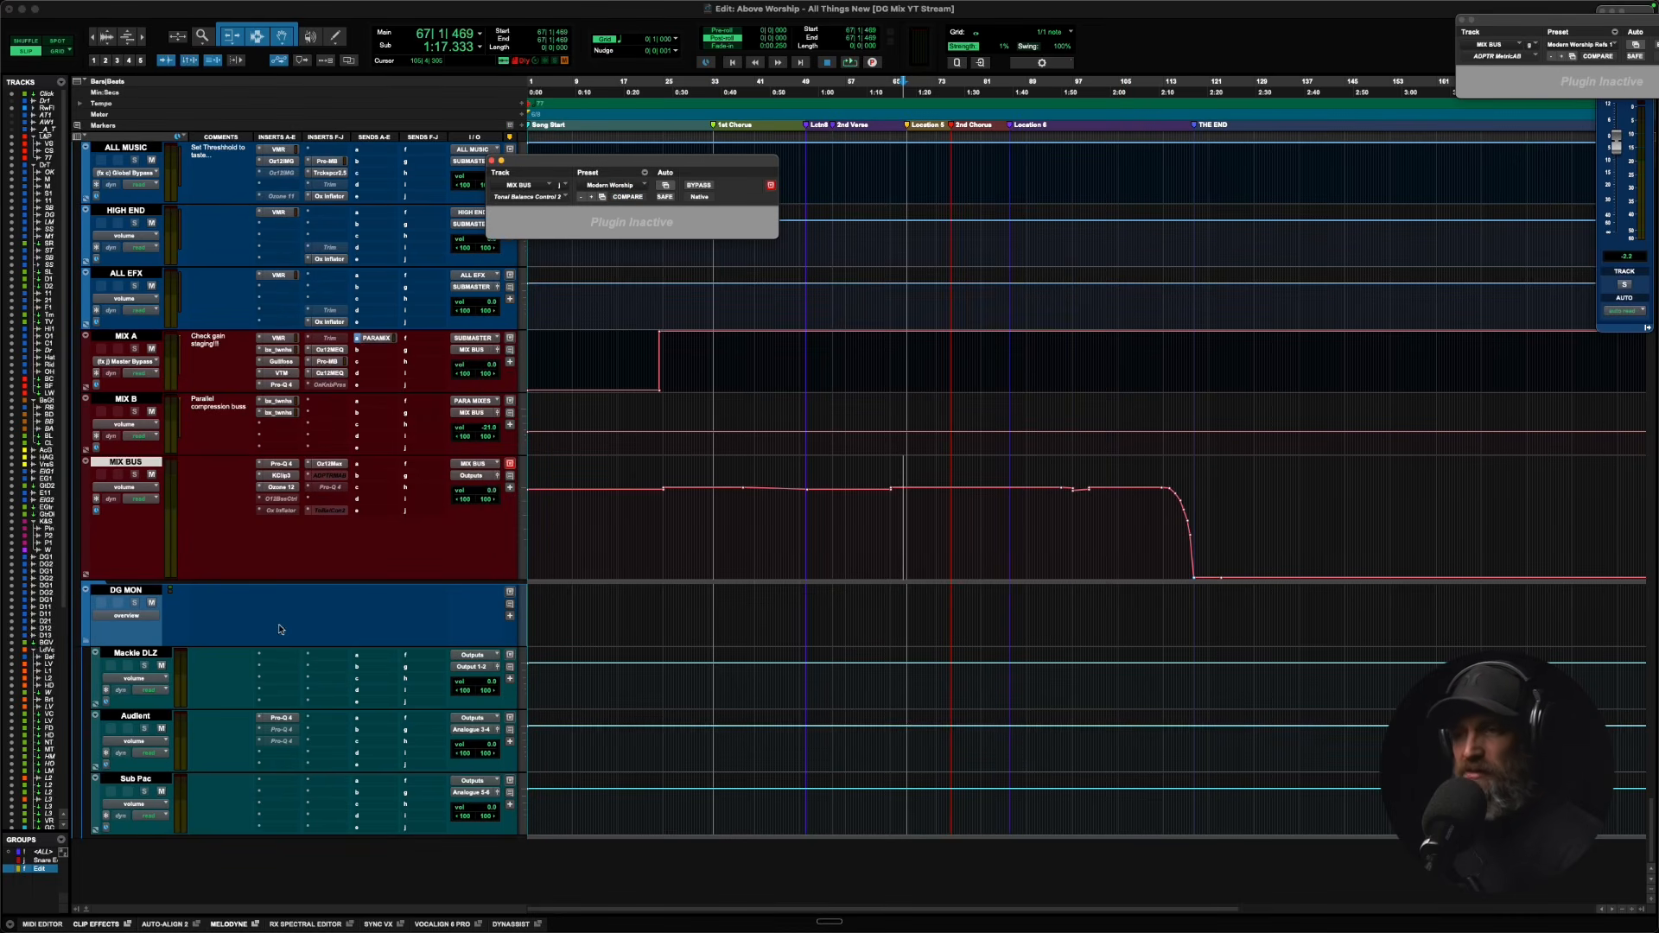
# Rename the Mackie DLZ track as Clean Output.
pyautogui.click(164, 650)
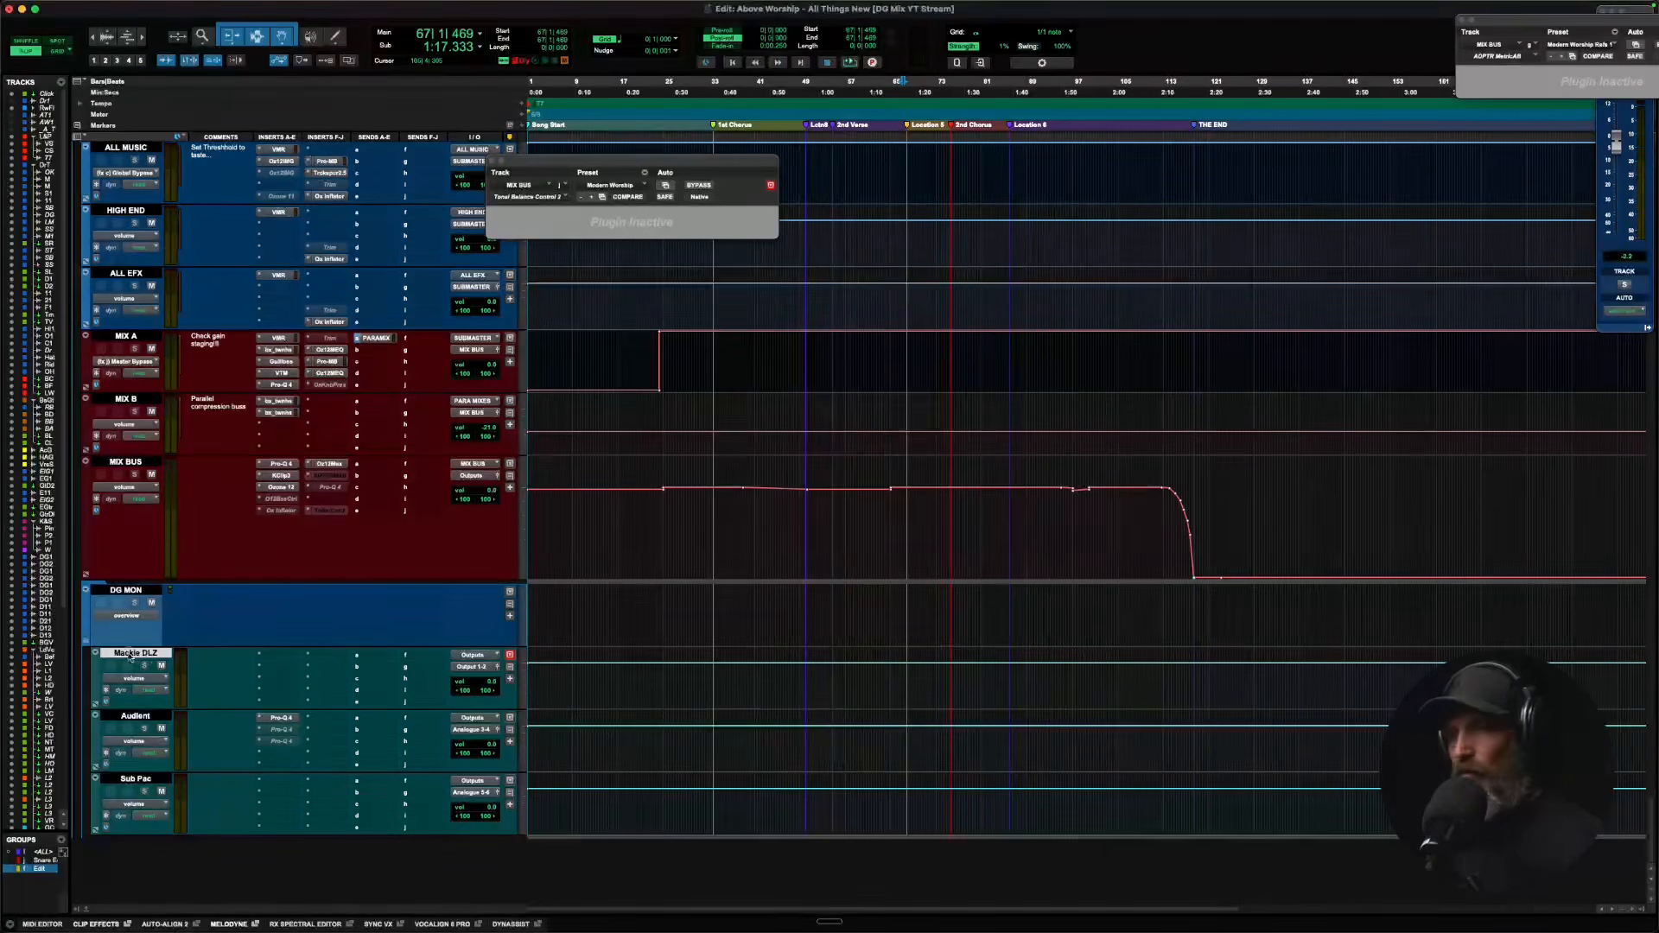
pyautogui.doubleClick(131, 655)
pyautogui.write('Clean Output')
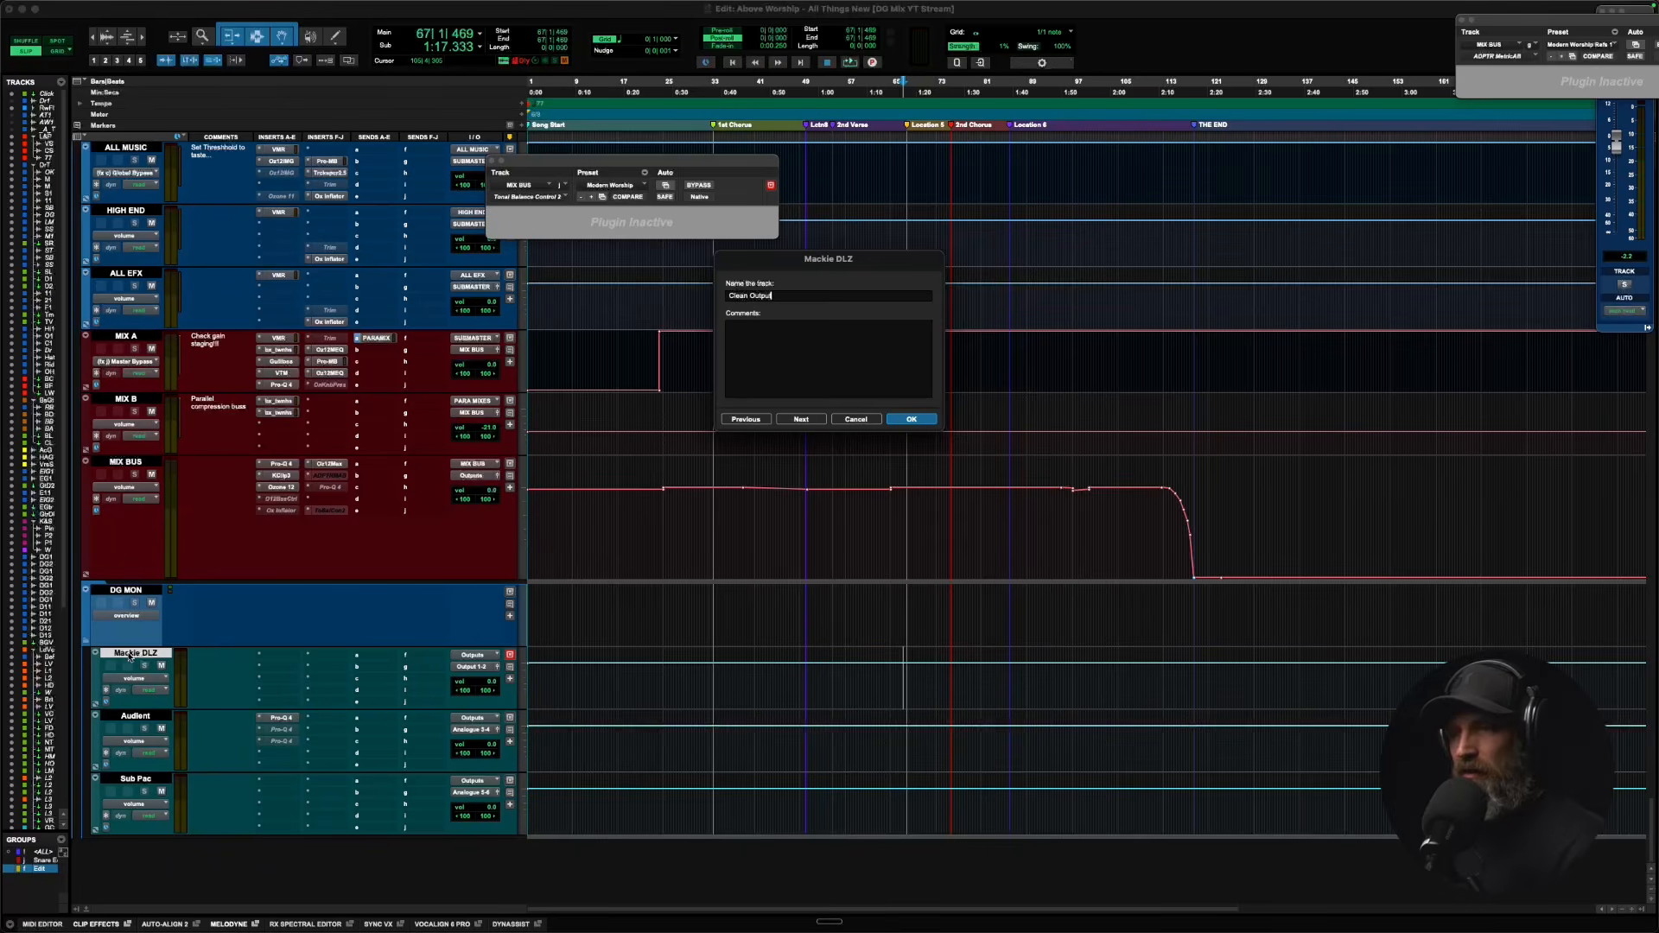
pyautogui.press('Return')
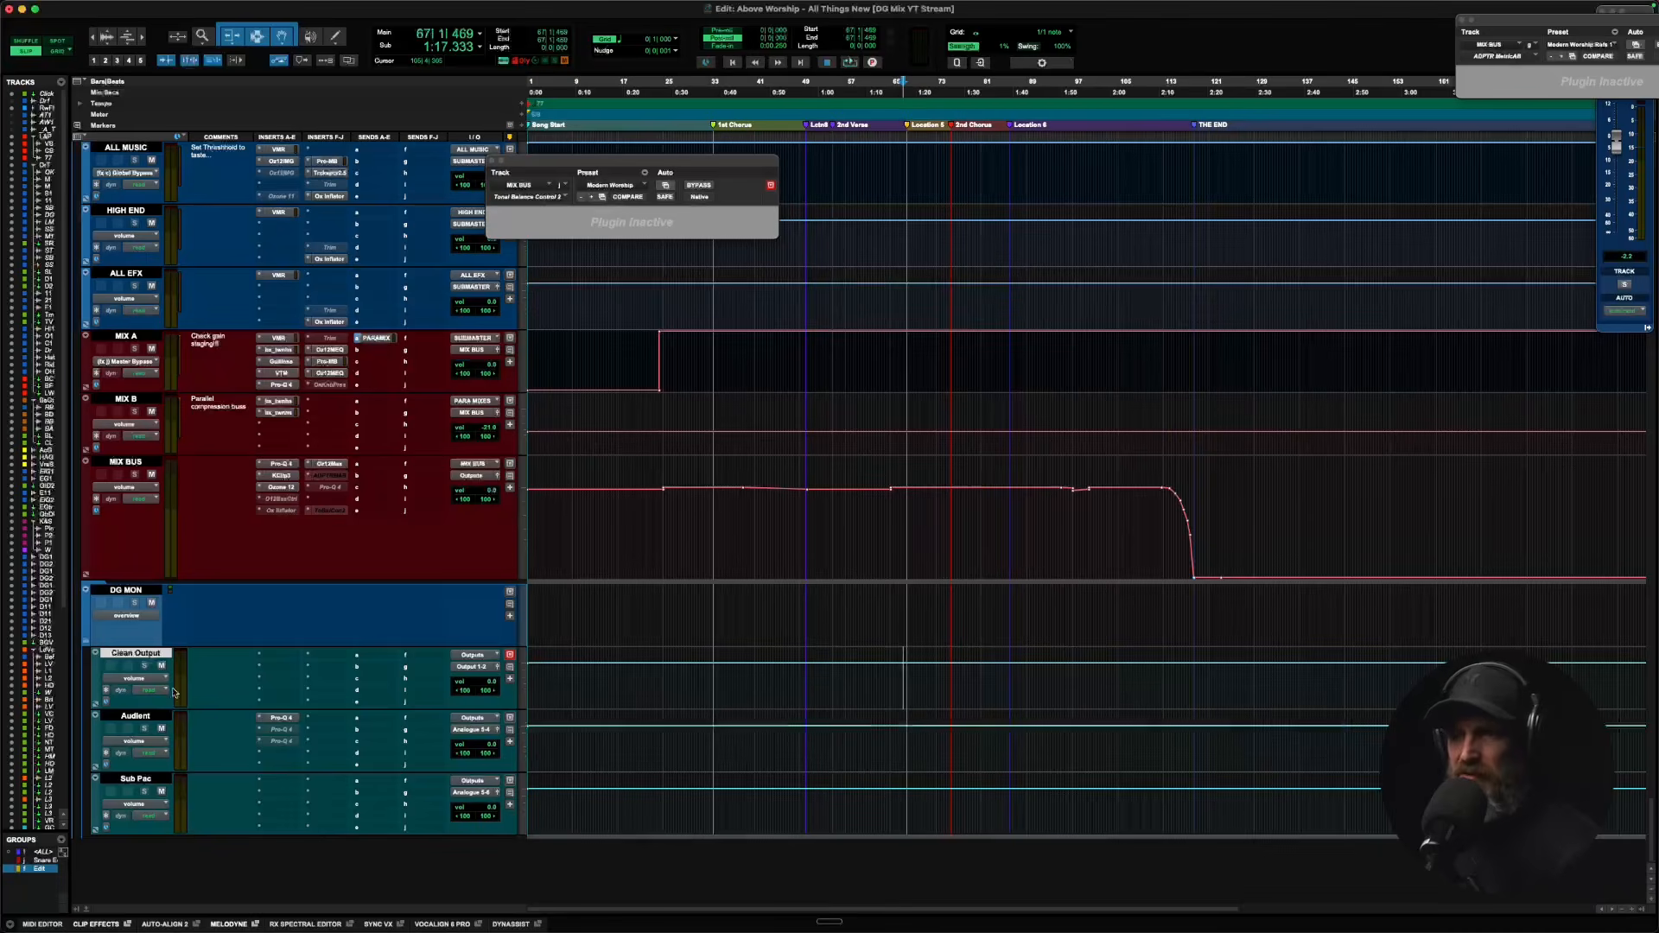
# Inspect the first two Pro-Q 4 inserts on the Audient track and make the second one inactive.
pyautogui.click(136, 716)
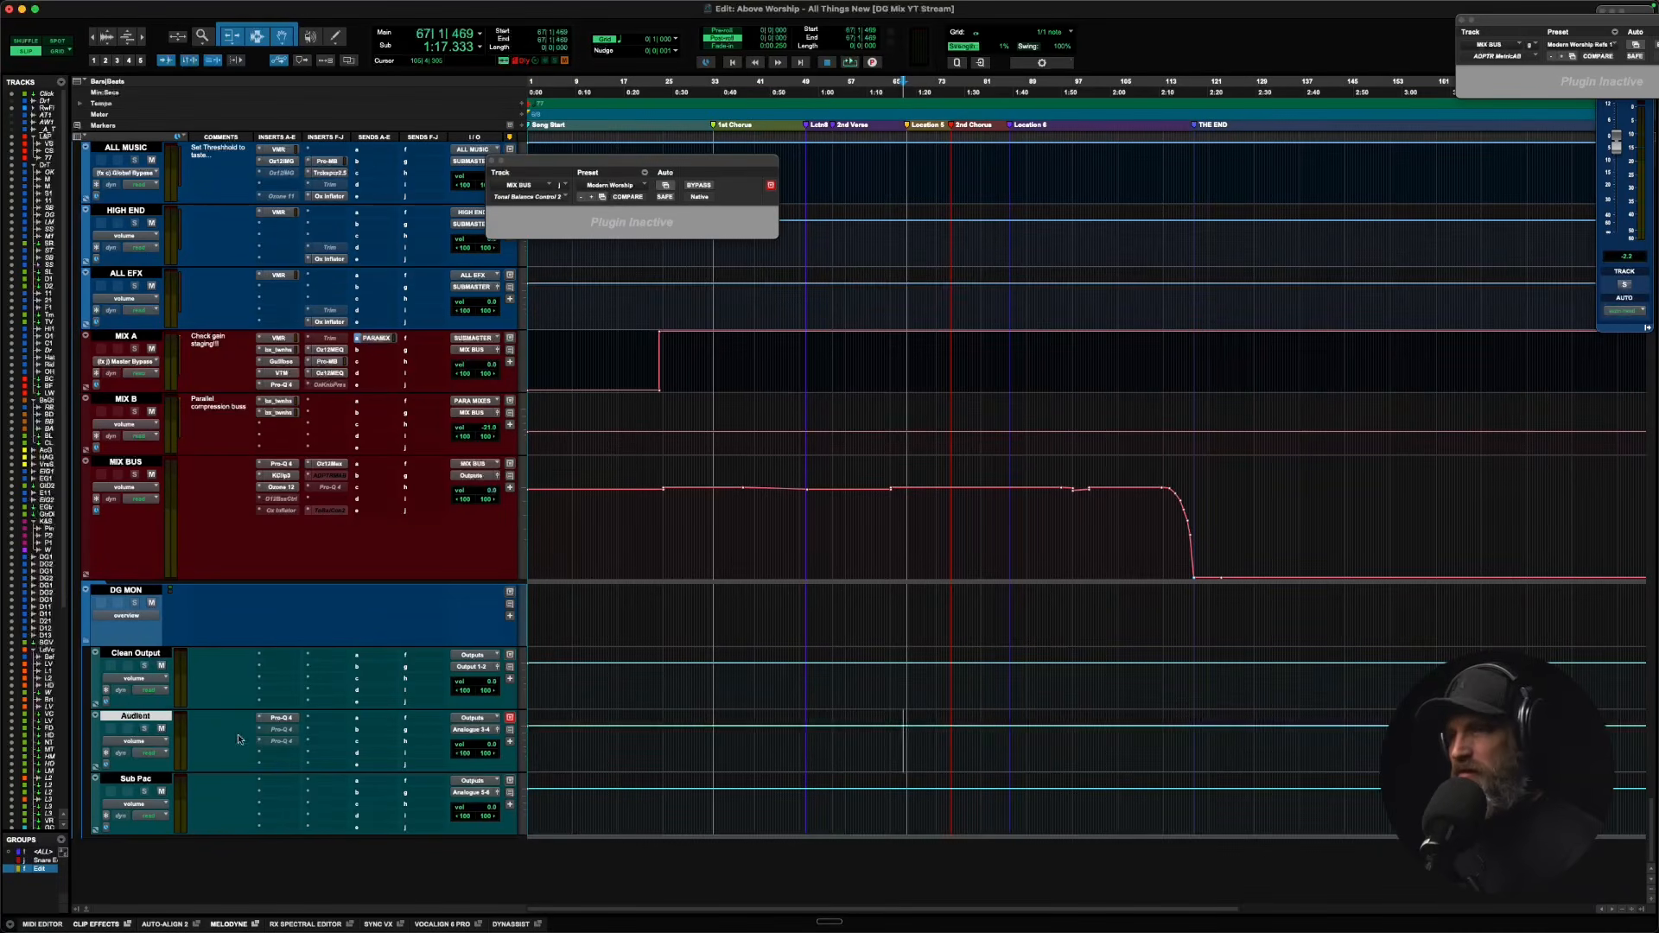
pyautogui.click(282, 719)
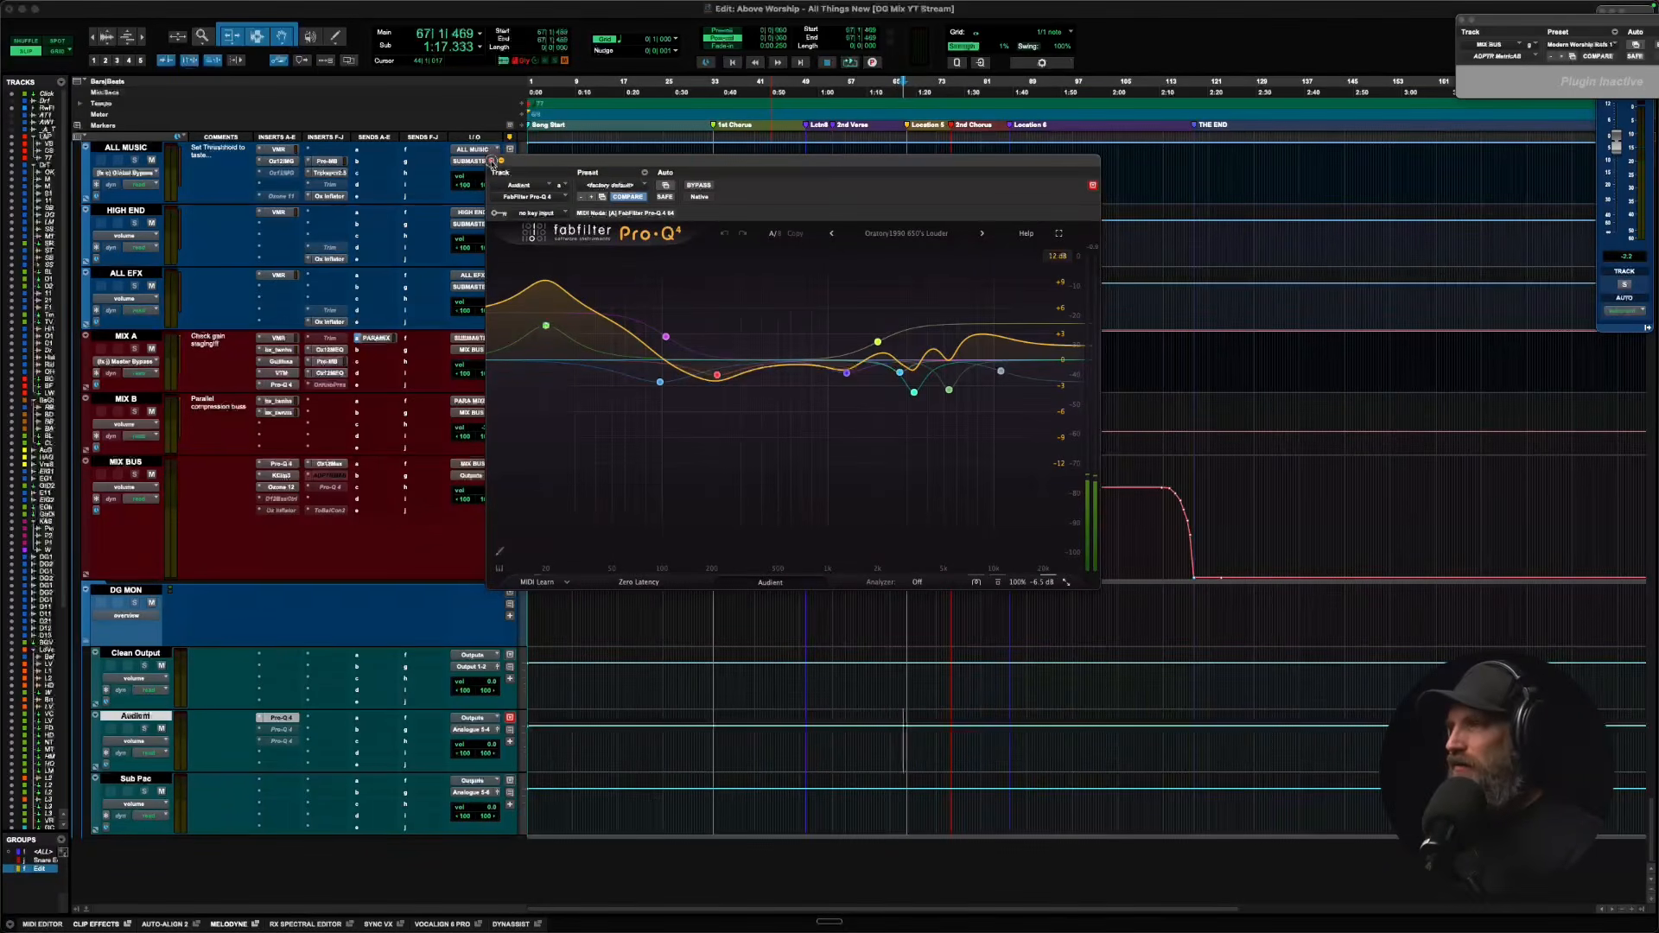
pyautogui.click(493, 163)
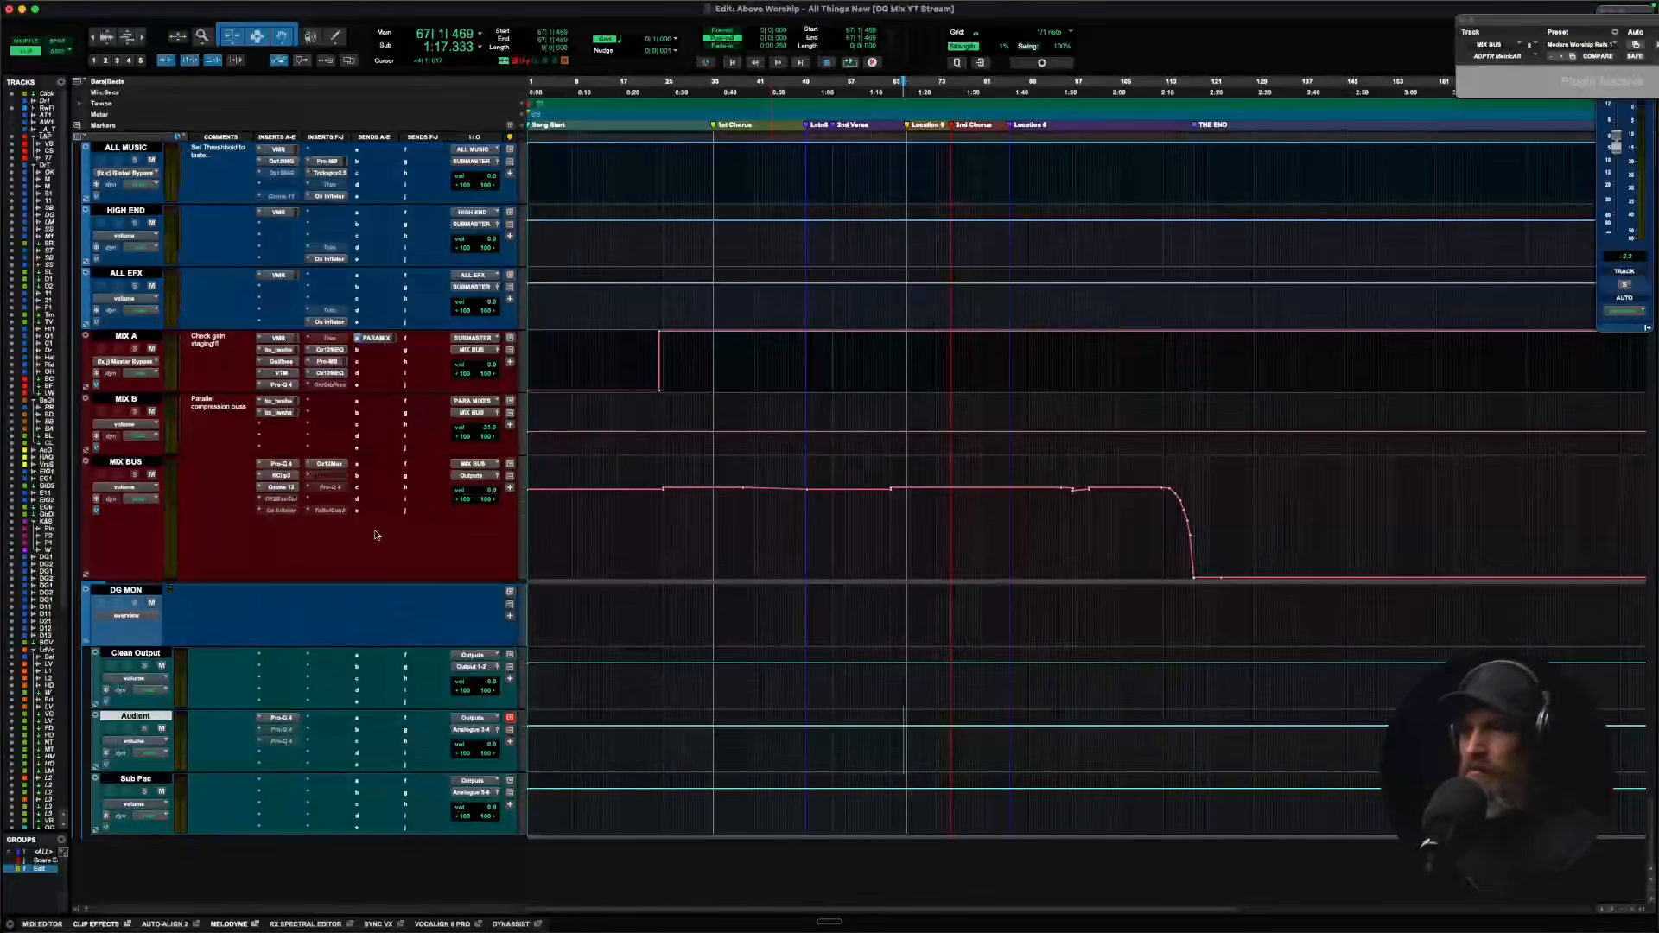
pyautogui.click(283, 730)
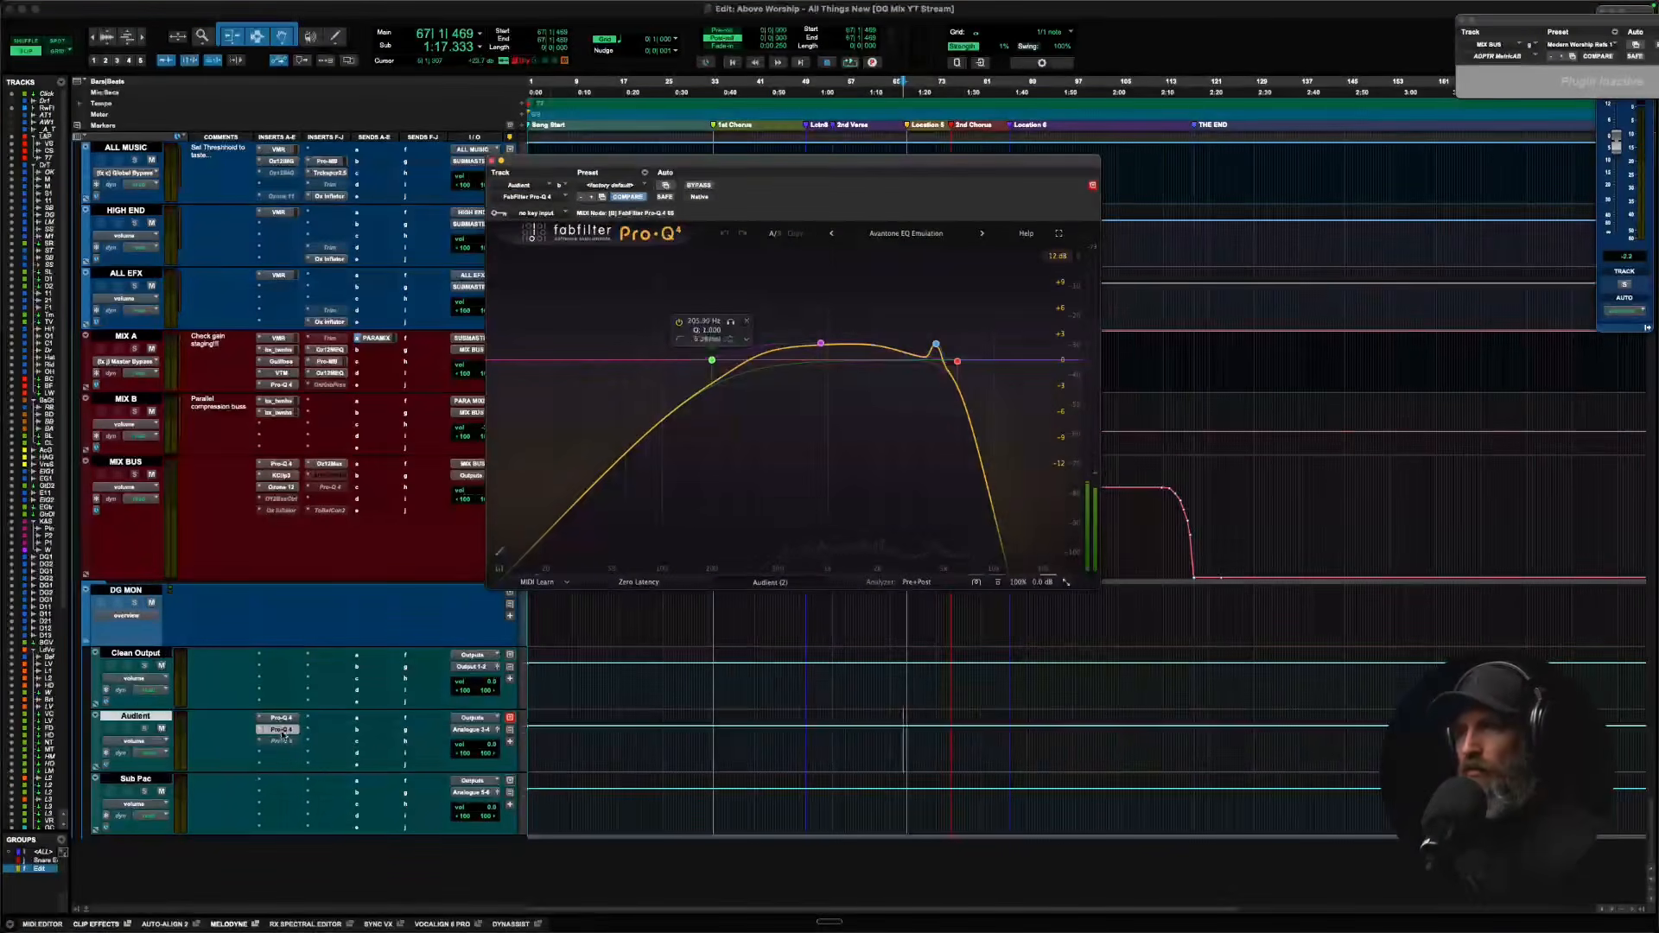
pyautogui.keyDown('ctrl'); pyautogui.keyDown('super'); pyautogui.click(281, 733); pyautogui.keyUp('super'); pyautogui.keyUp('ctrl')
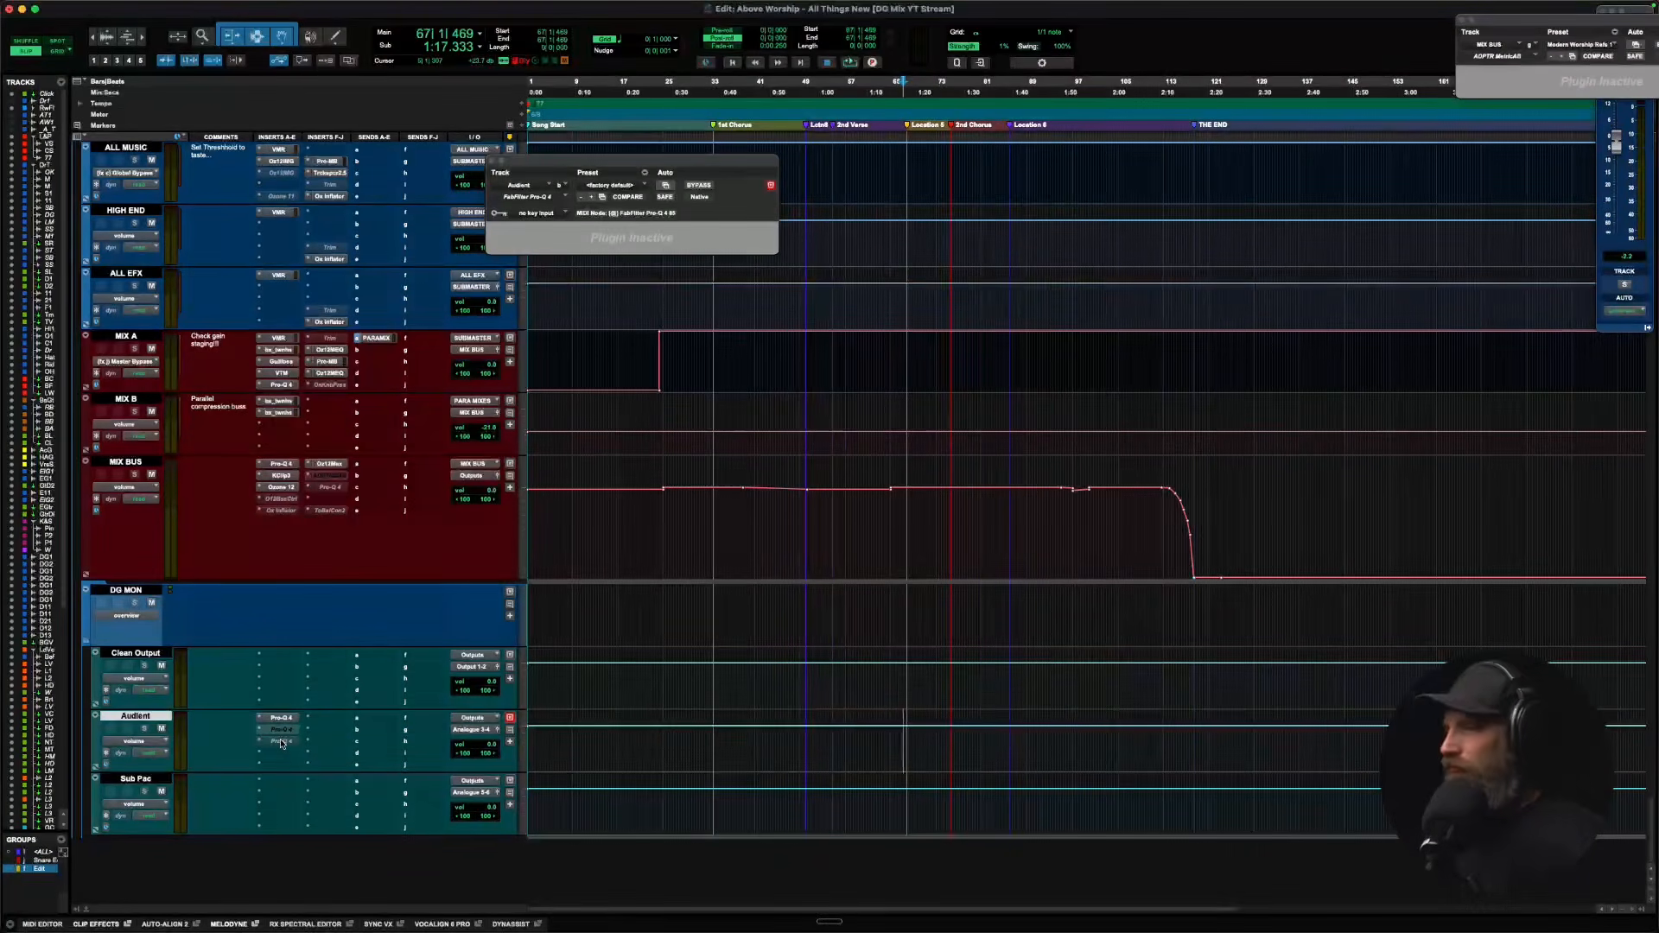
# Select the Sub Pac track, switch to iD Mixer to examine the SUBPAC cue mix, and hide the mixer.
pyautogui.click(143, 781)
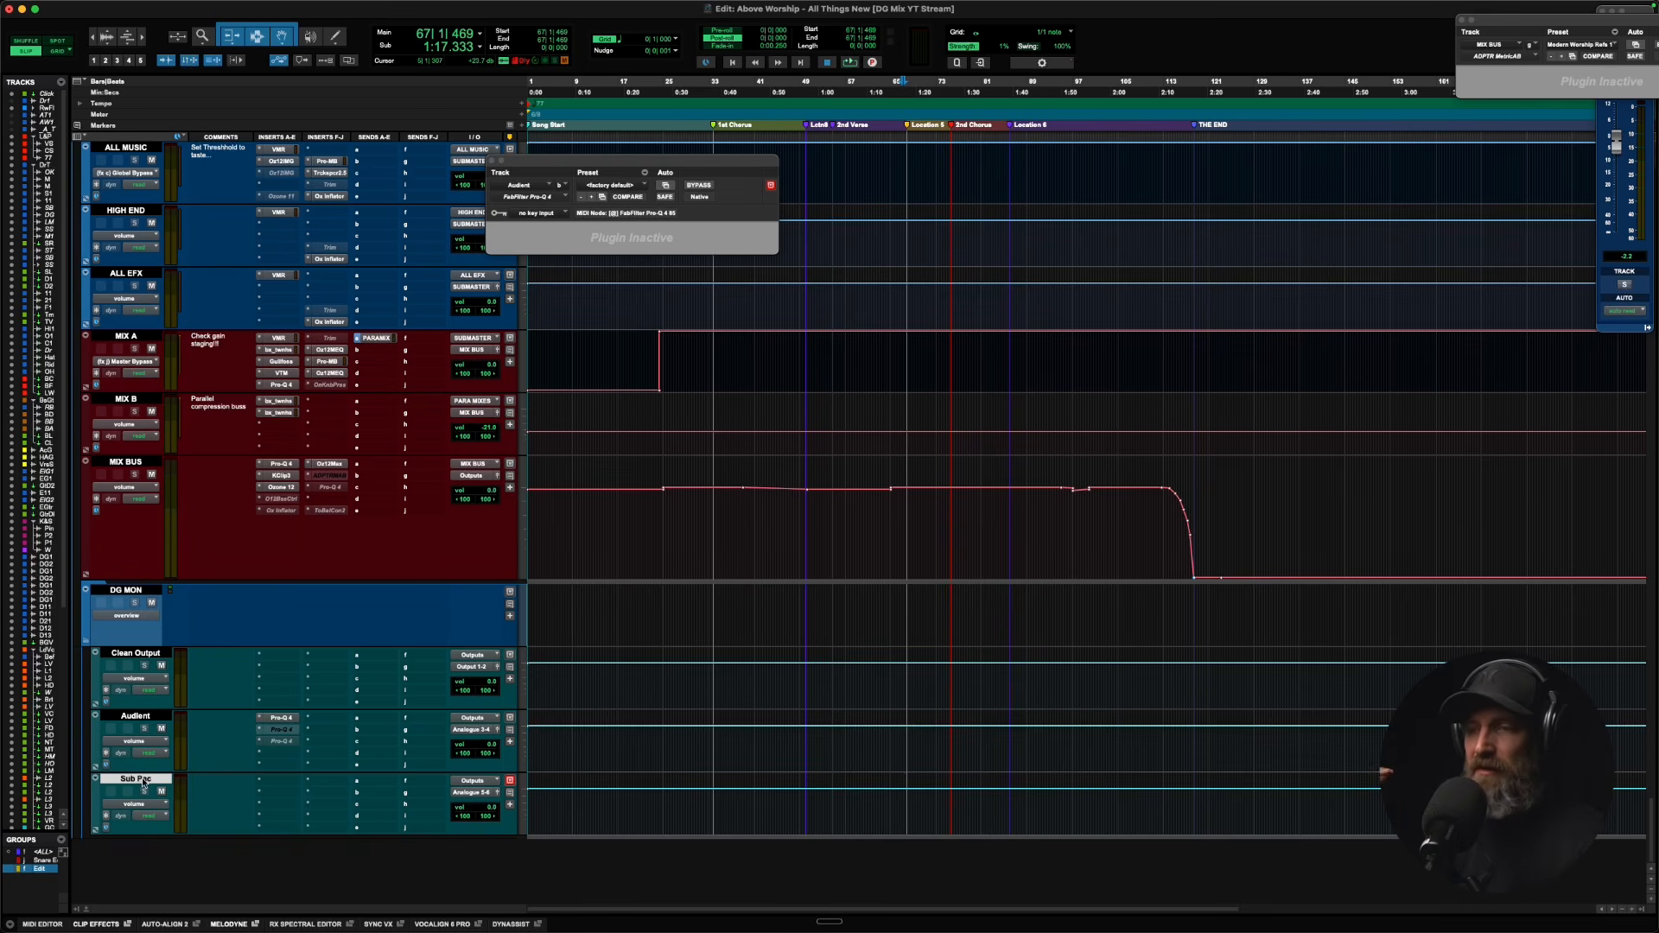
pyautogui.press('super+Tab')
pyautogui.press('super+Tab')
pyautogui.press('super+Tab')
pyautogui.press('super+Tab')
pyautogui.press('super+Tab')
pyautogui.press('super+Tab')
pyautogui.press('super+Tab')
pyautogui.press('super+Tab')
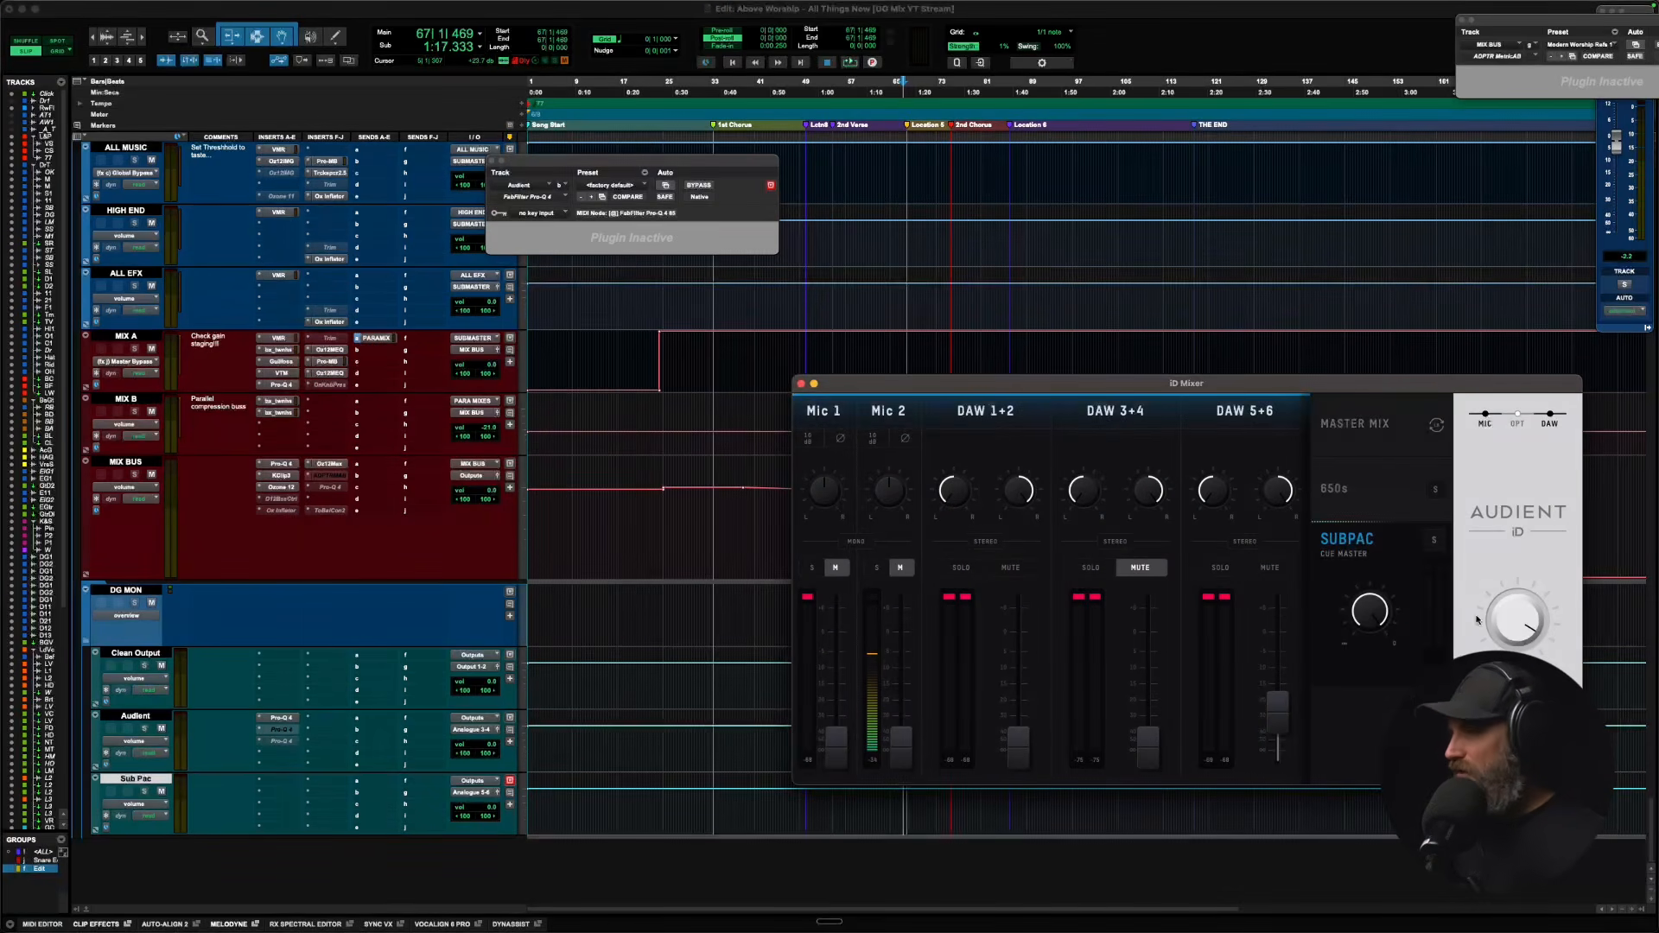
pyautogui.moveTo(1061, 390); pyautogui.dragTo(713, 271)
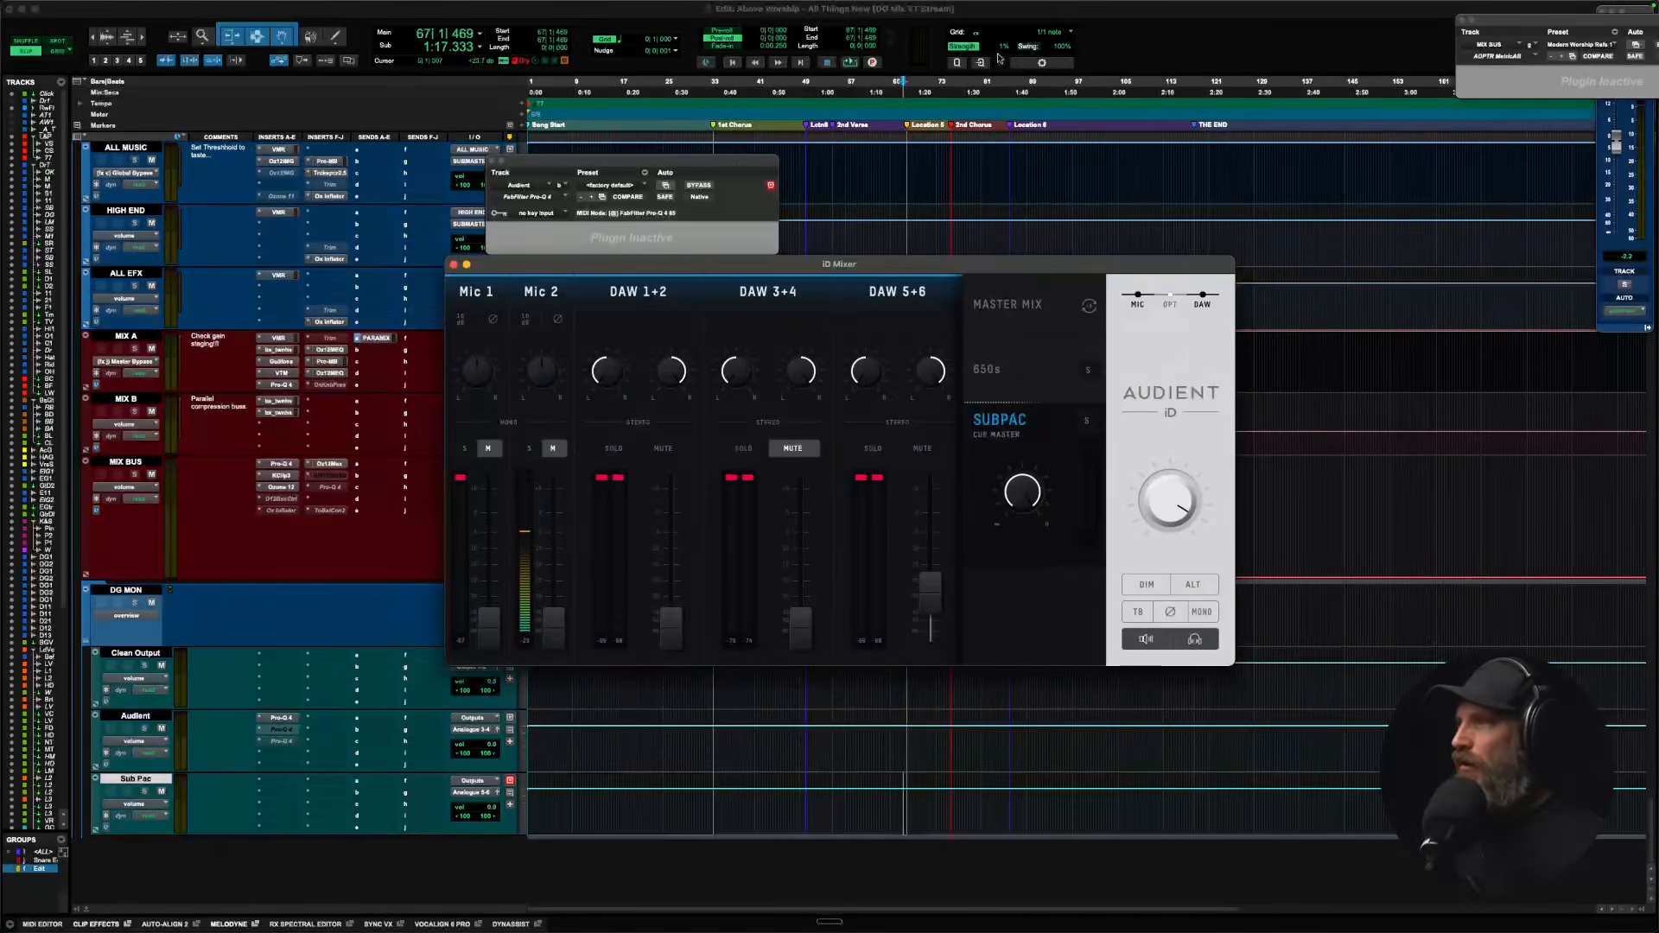
pyautogui.press('super+h')
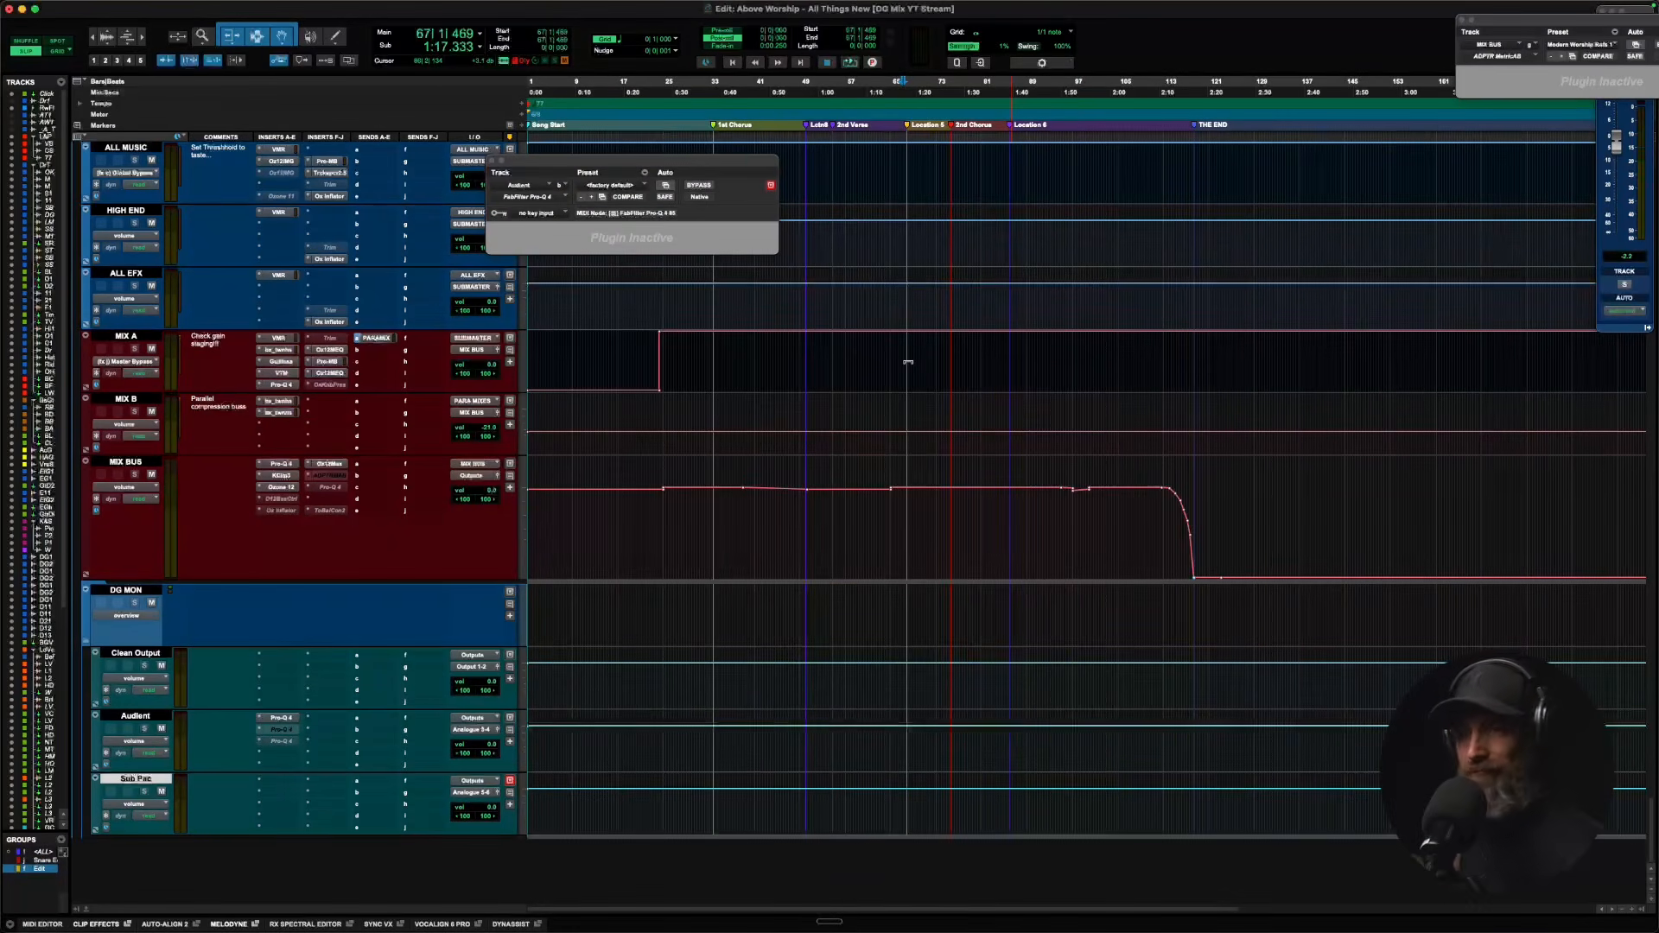
# Review the Audient, Clean Output and DG MON tracks, and return to the first tracks of the session.
pyautogui.click(132, 717)
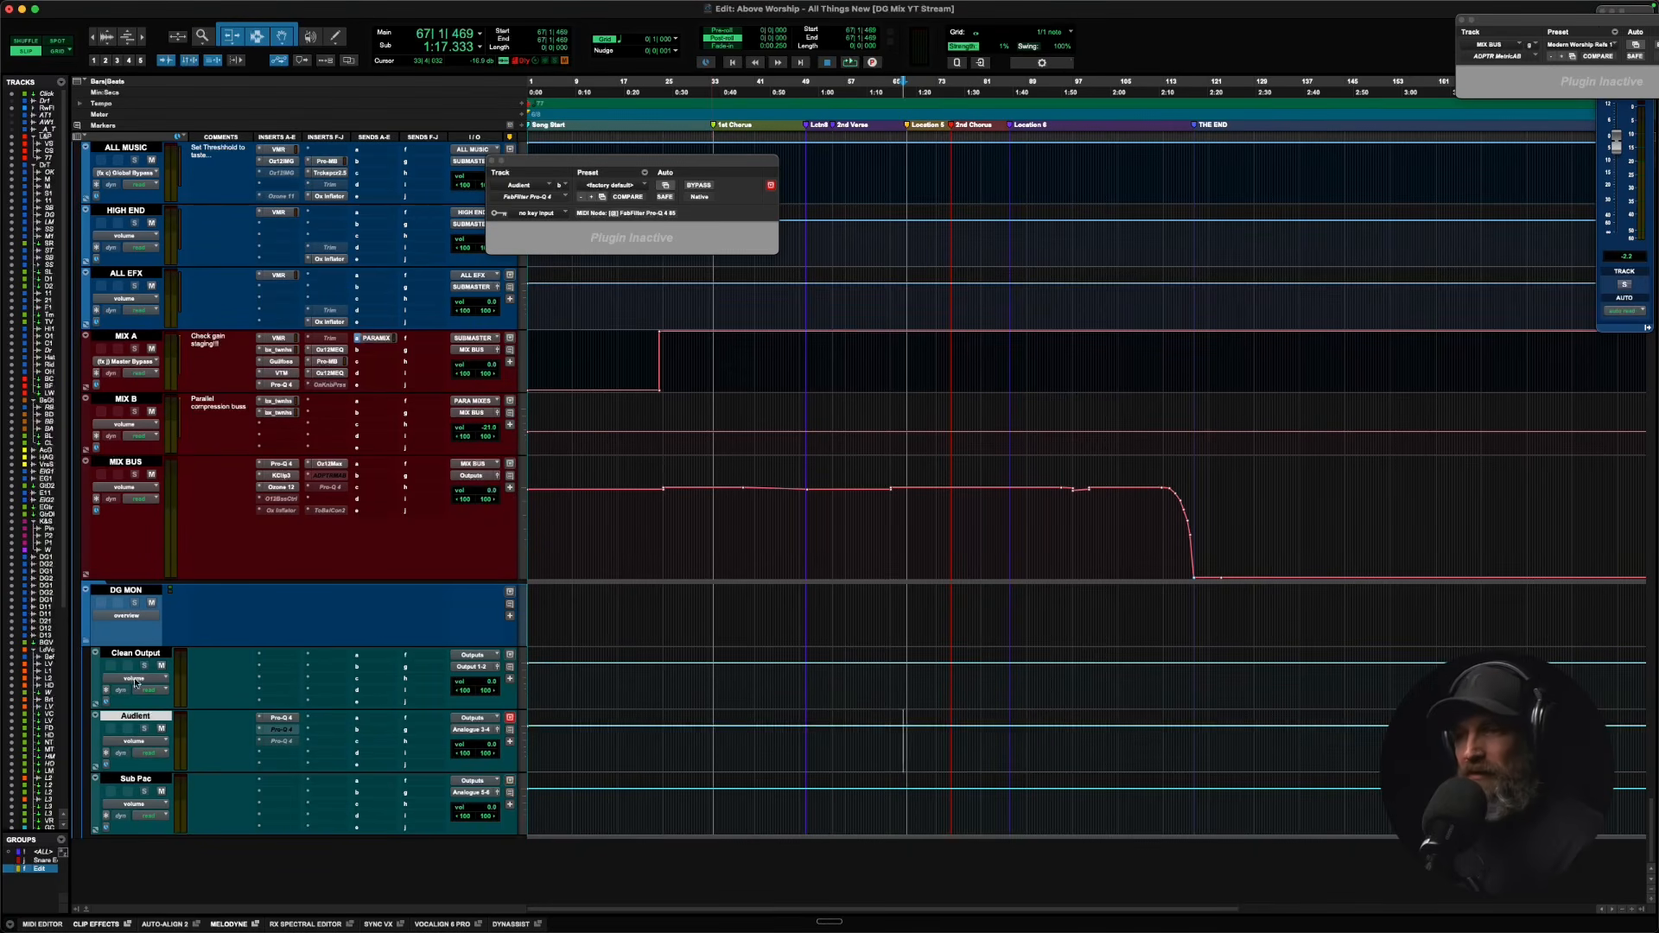
pyautogui.click(136, 653)
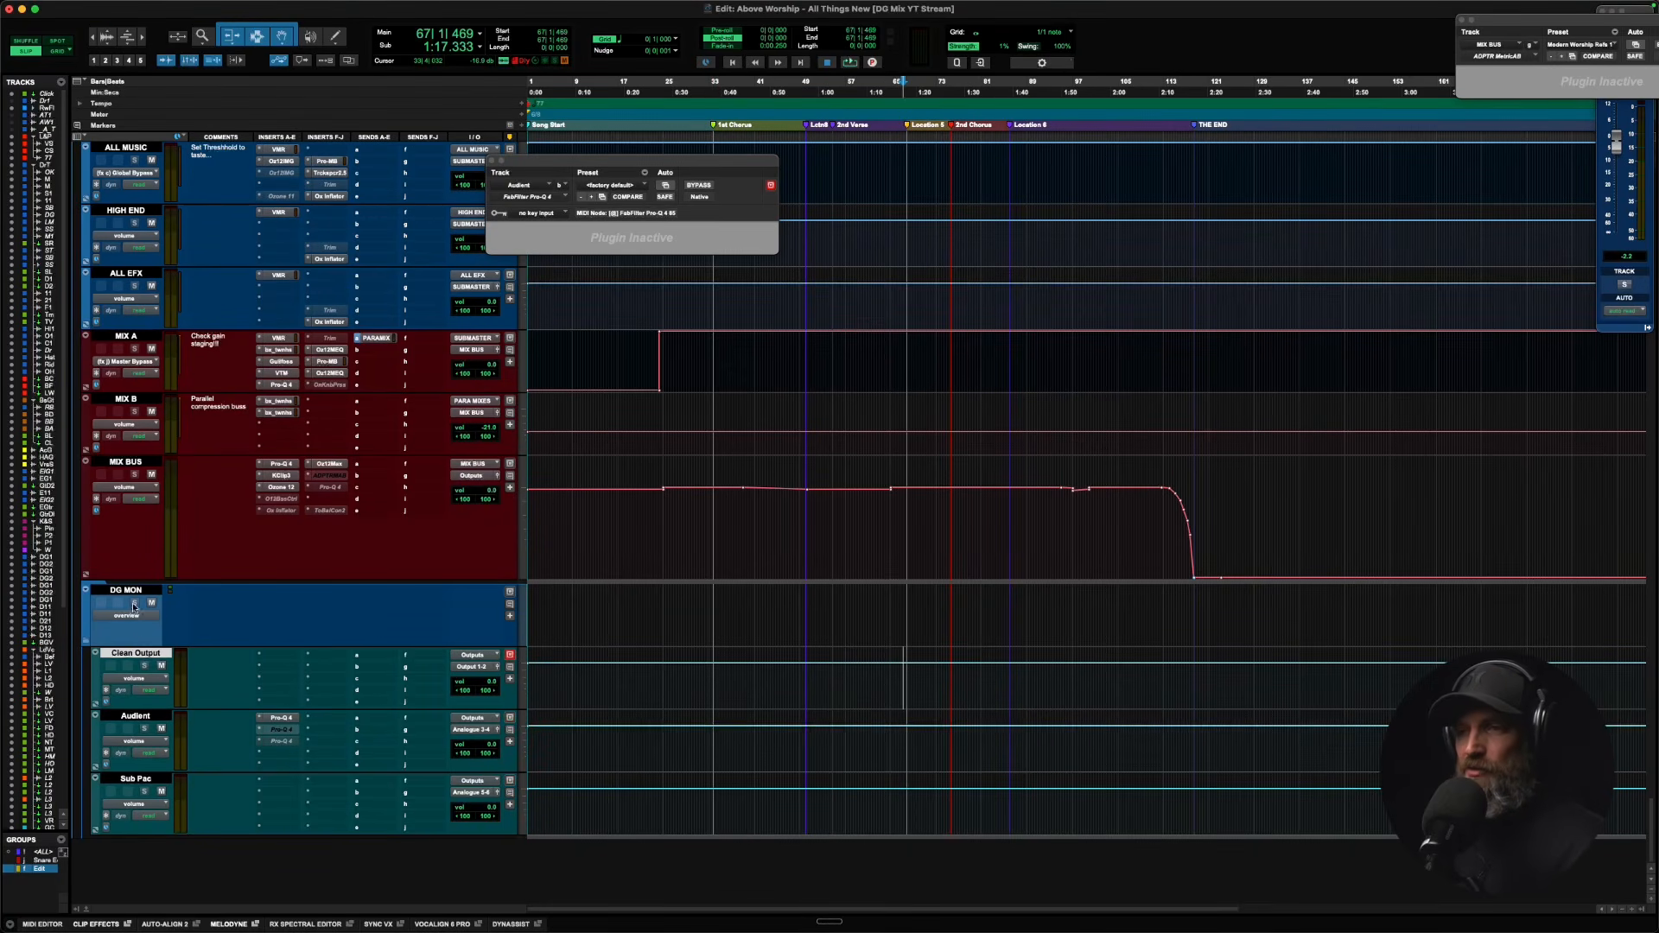
pyautogui.click(126, 591)
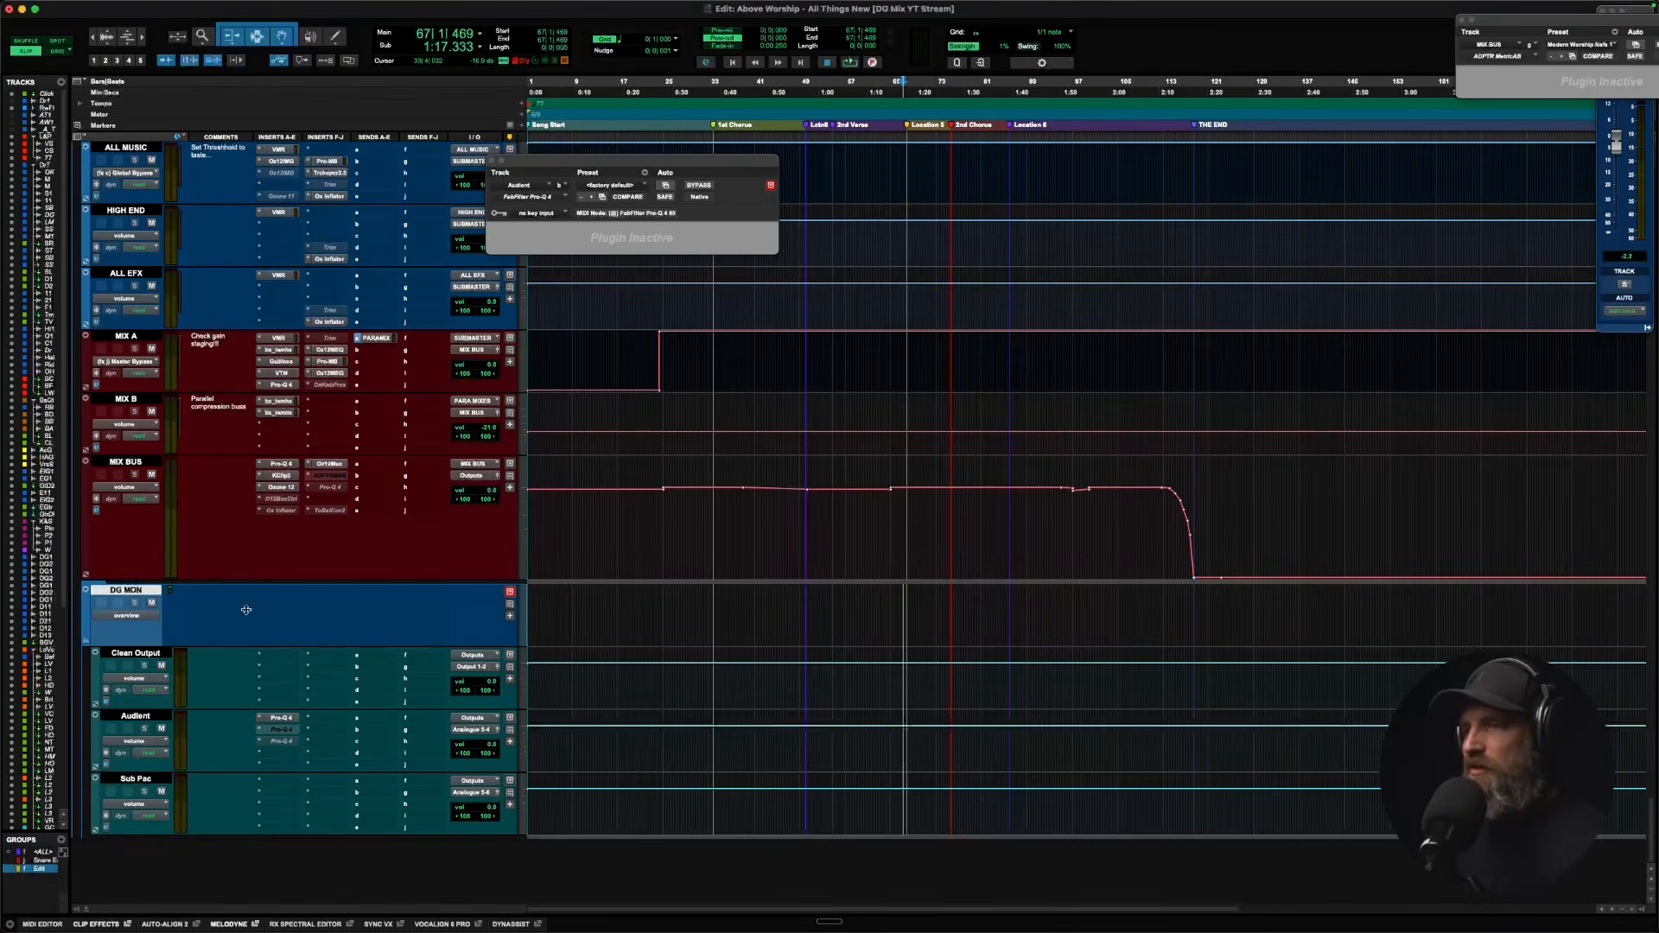
pyautogui.scroll(-15, 245, 611)
pyautogui.scroll(15, 246, 611)
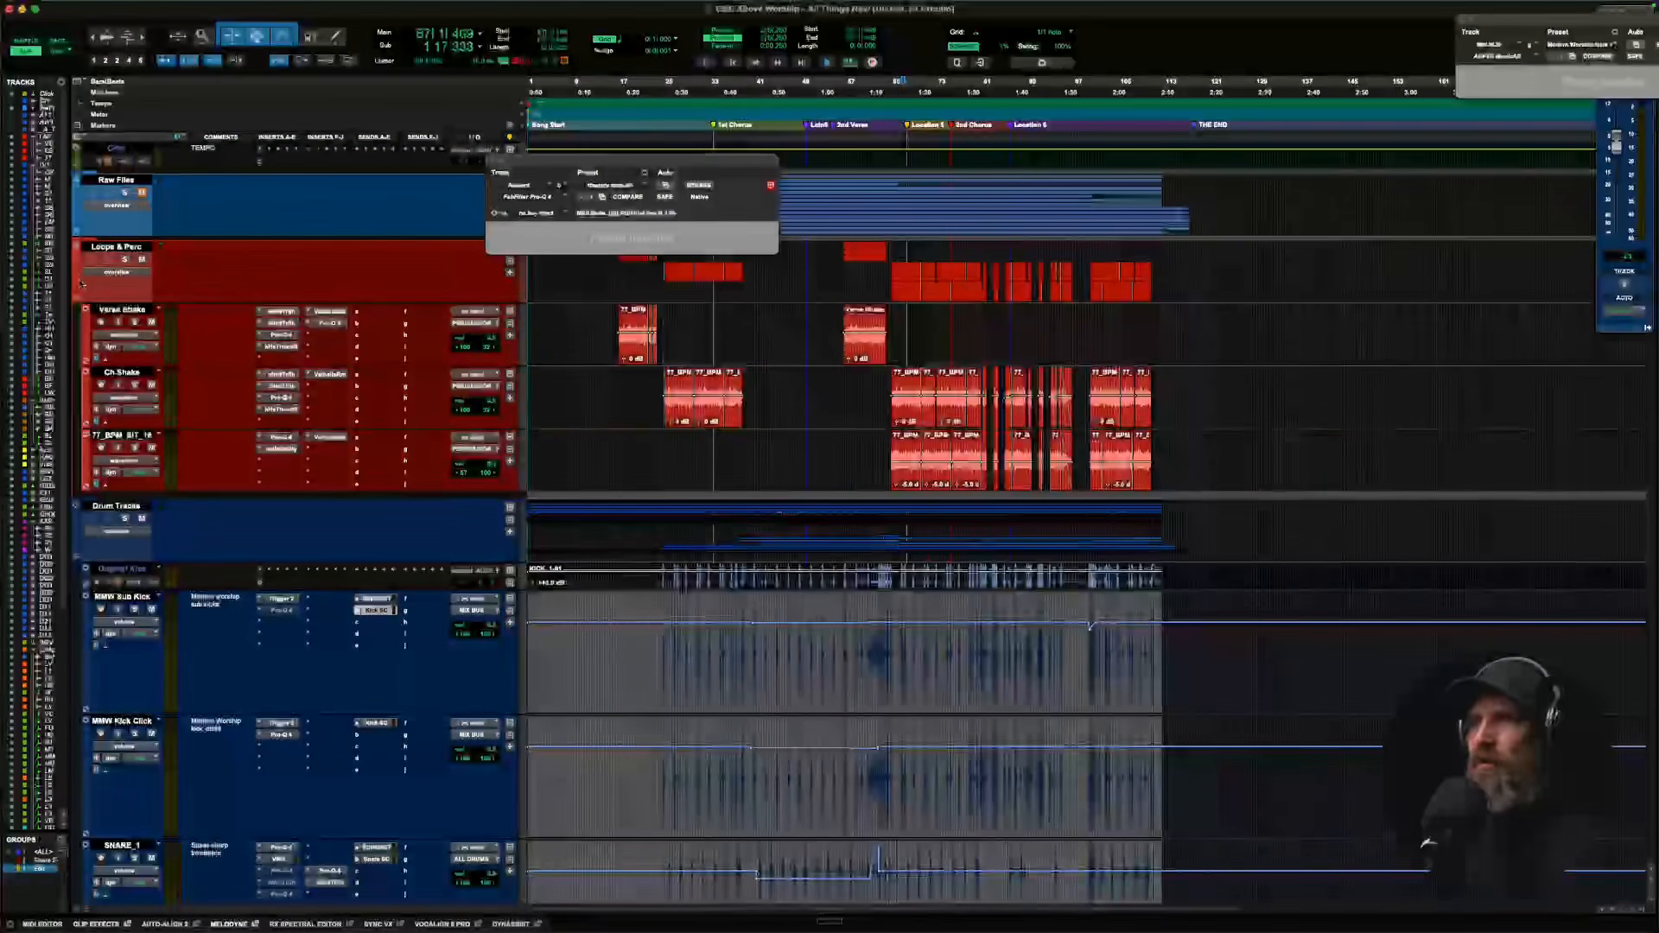
# Examine the Raw Files, Loops & Perc and Drum Tracks folders at the start of the session.
pyautogui.click(100, 182)
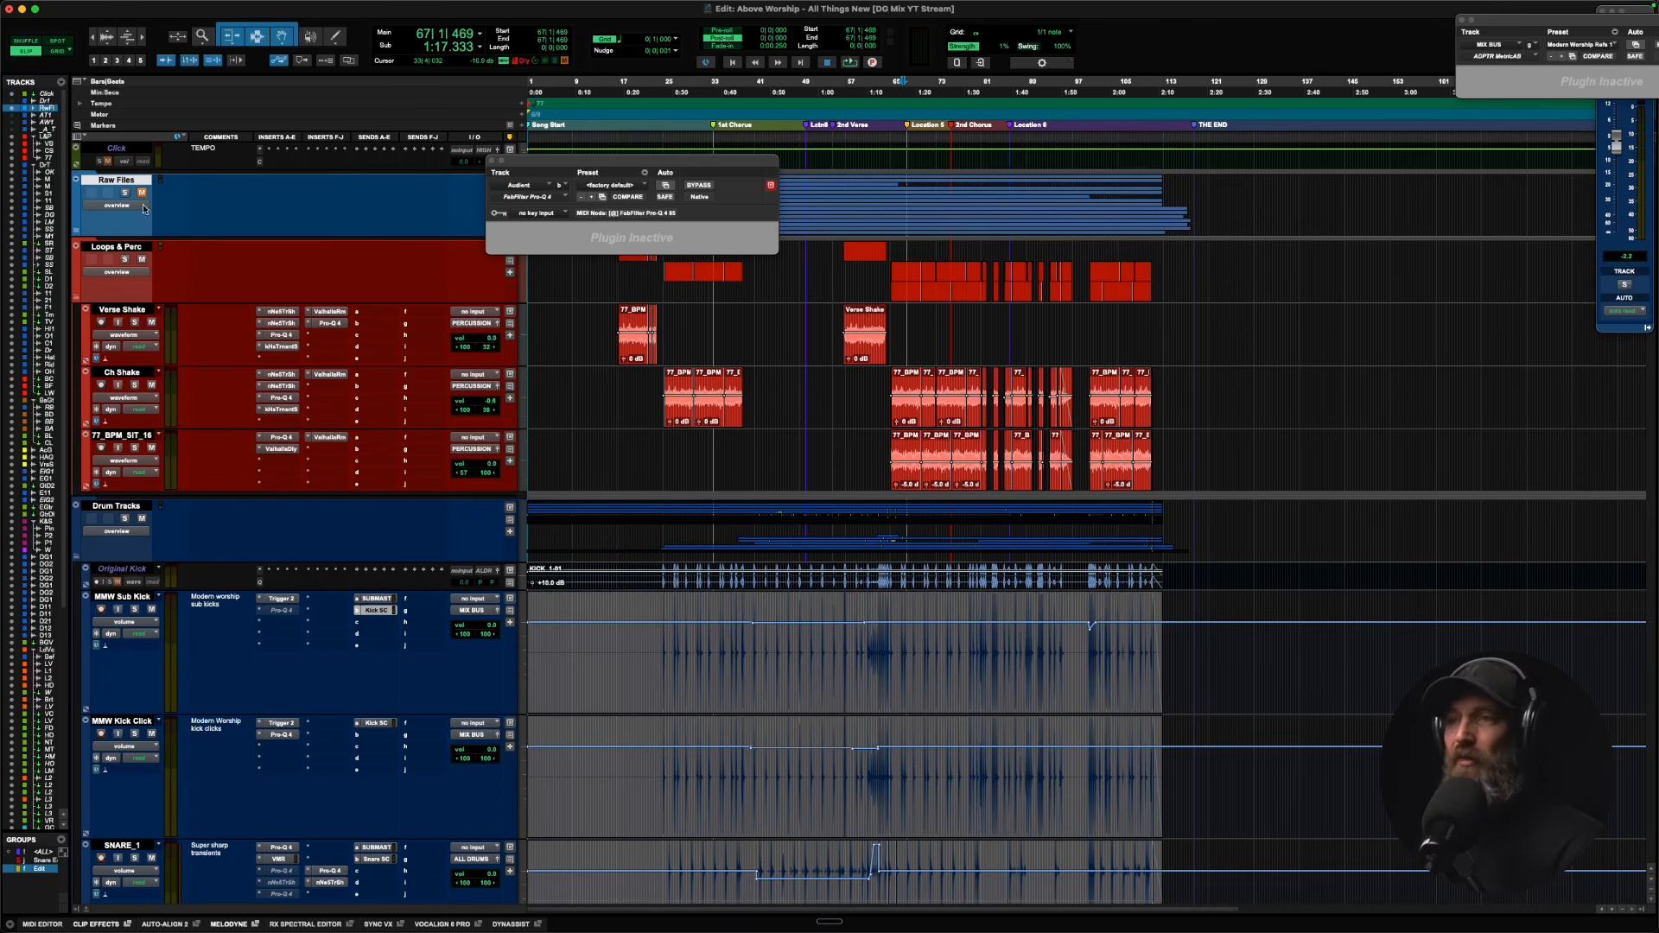
pyautogui.scroll(-3, 138, 294)
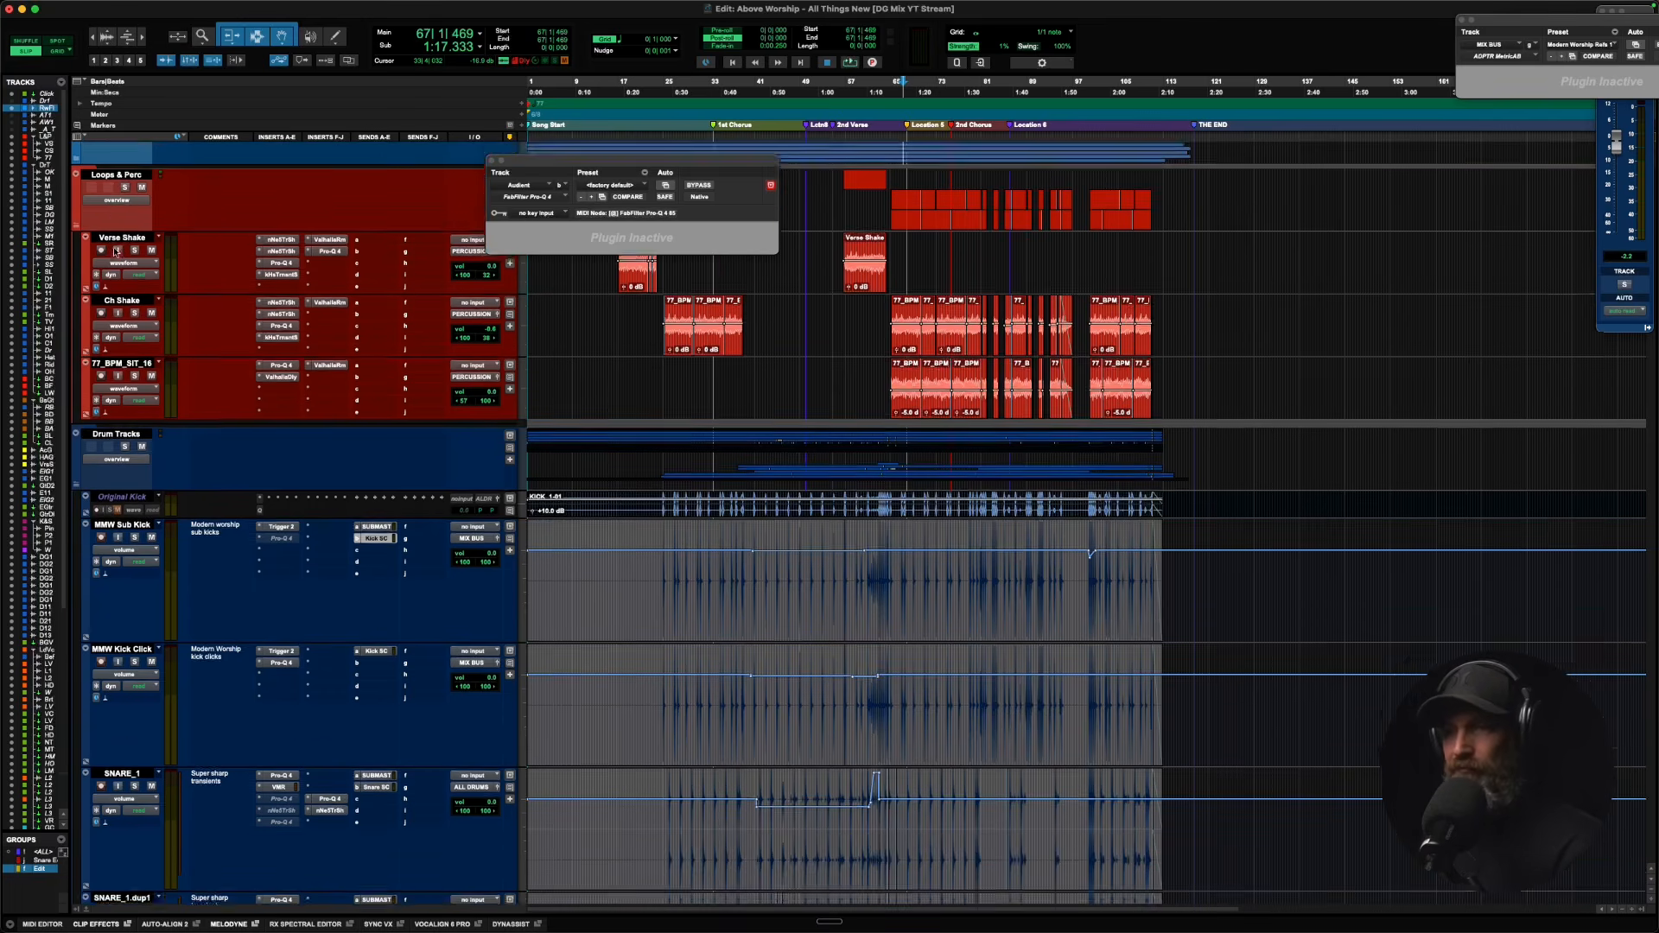
pyautogui.click(112, 416)
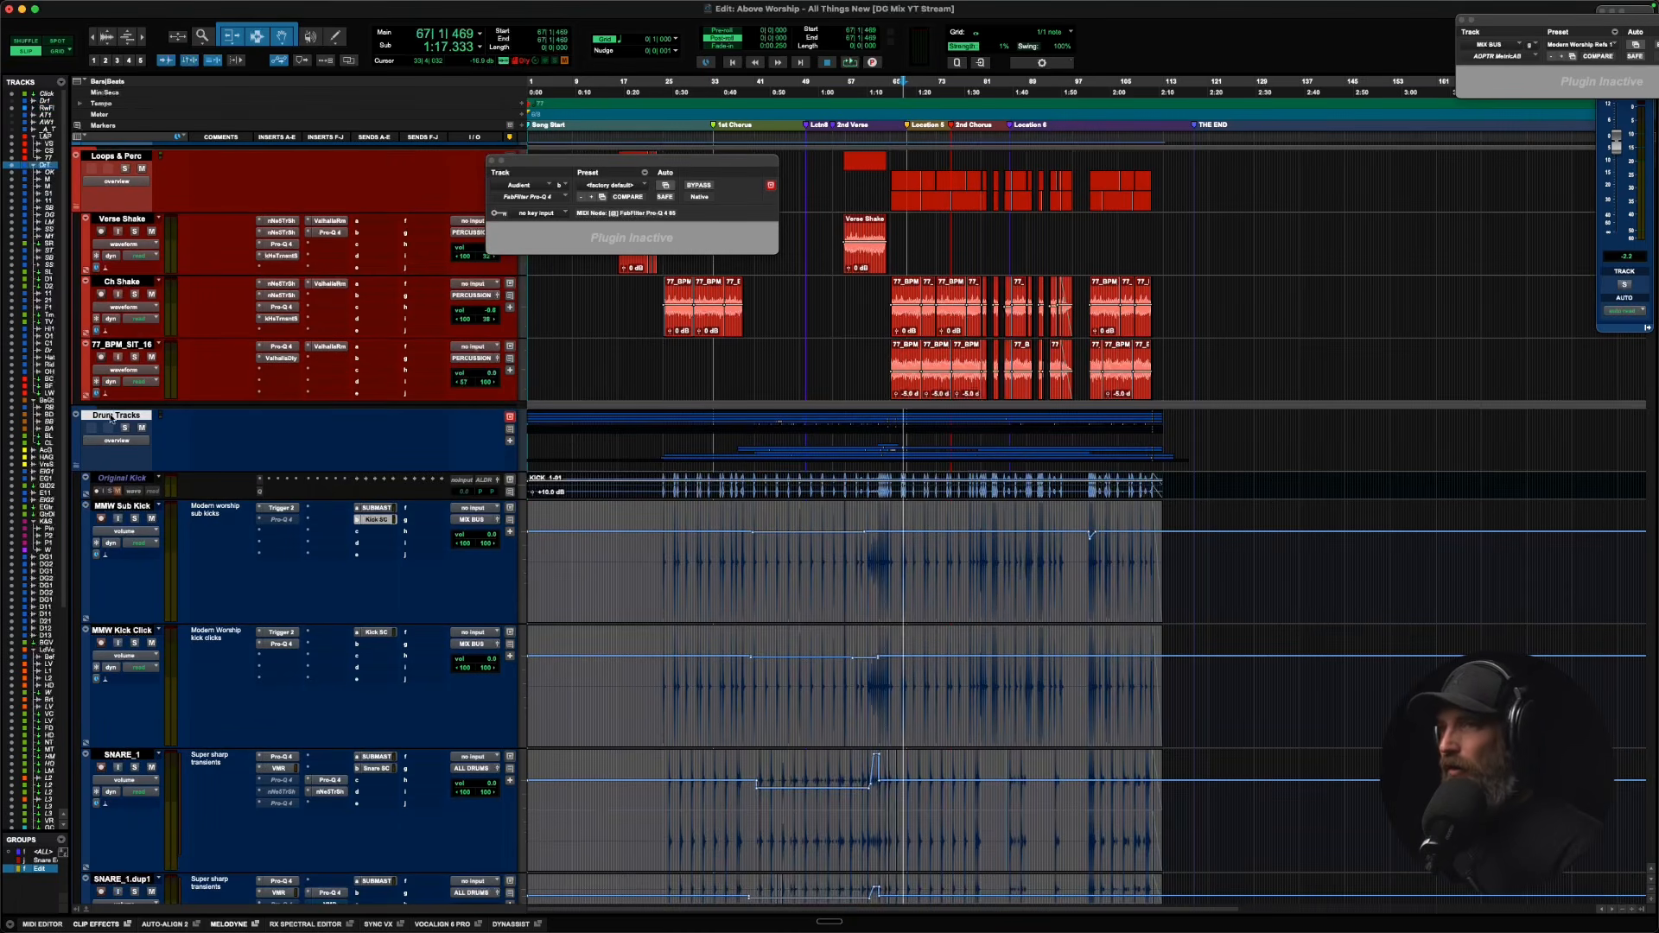
pyautogui.scroll(3, 121, 406)
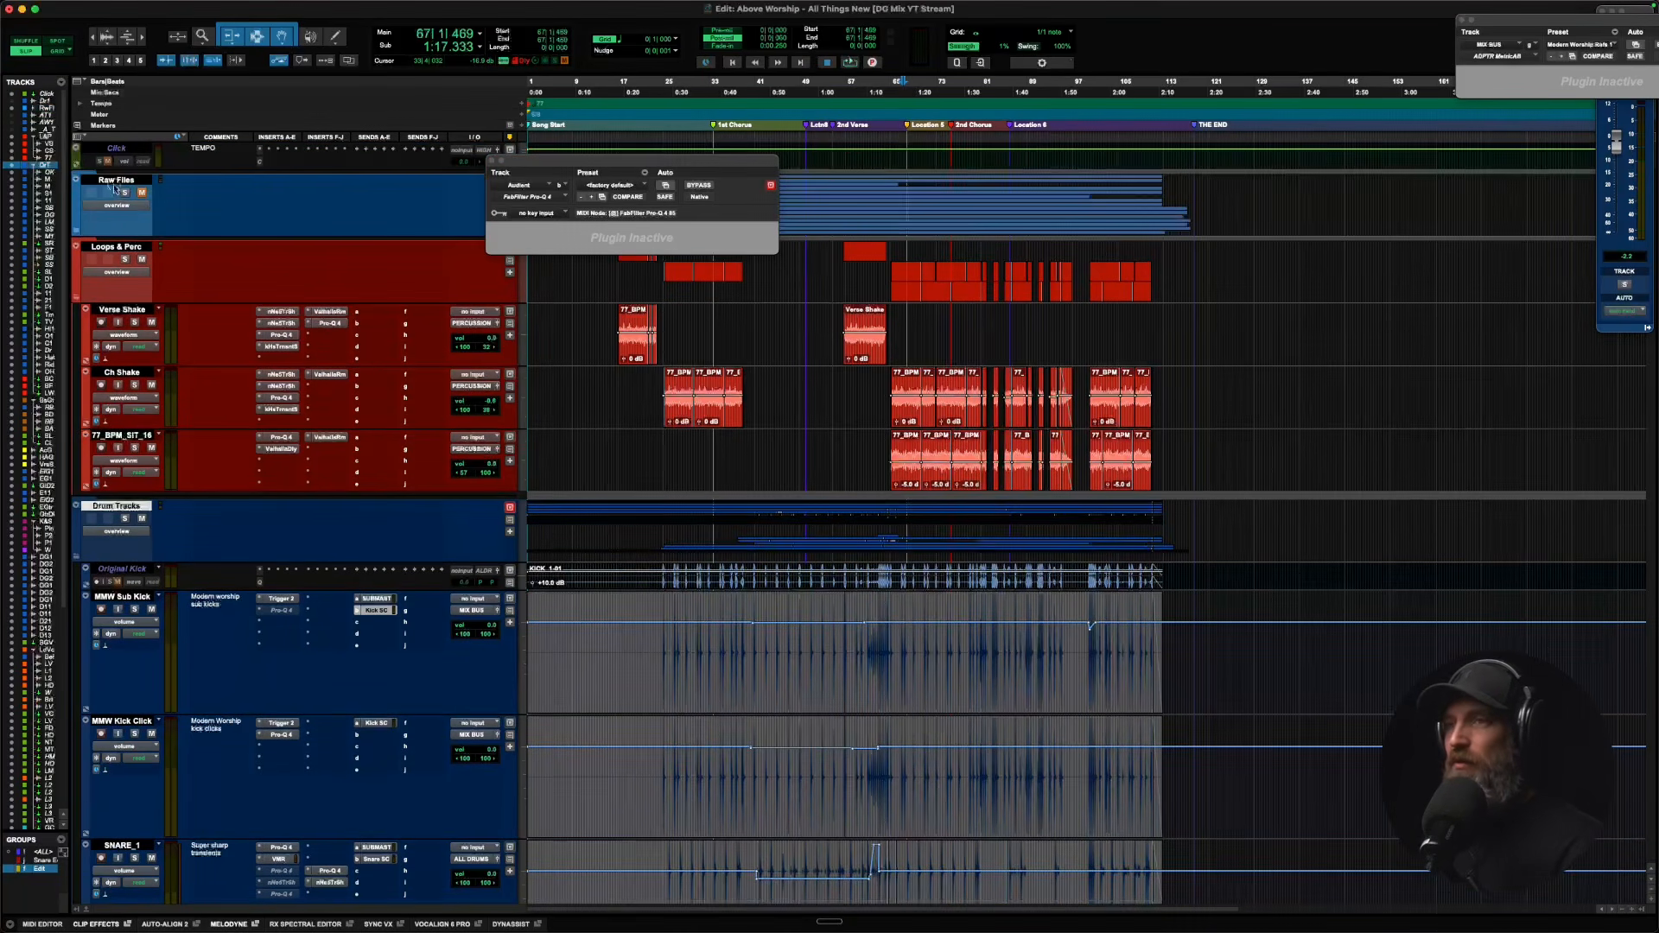
pyautogui.click(117, 246)
pyautogui.click(113, 507)
# Select the MMW Sub Kick track, audition the Drum Tracks folder in solo, clear the solo and stop playback.
pyautogui.scroll(-5, 114, 510)
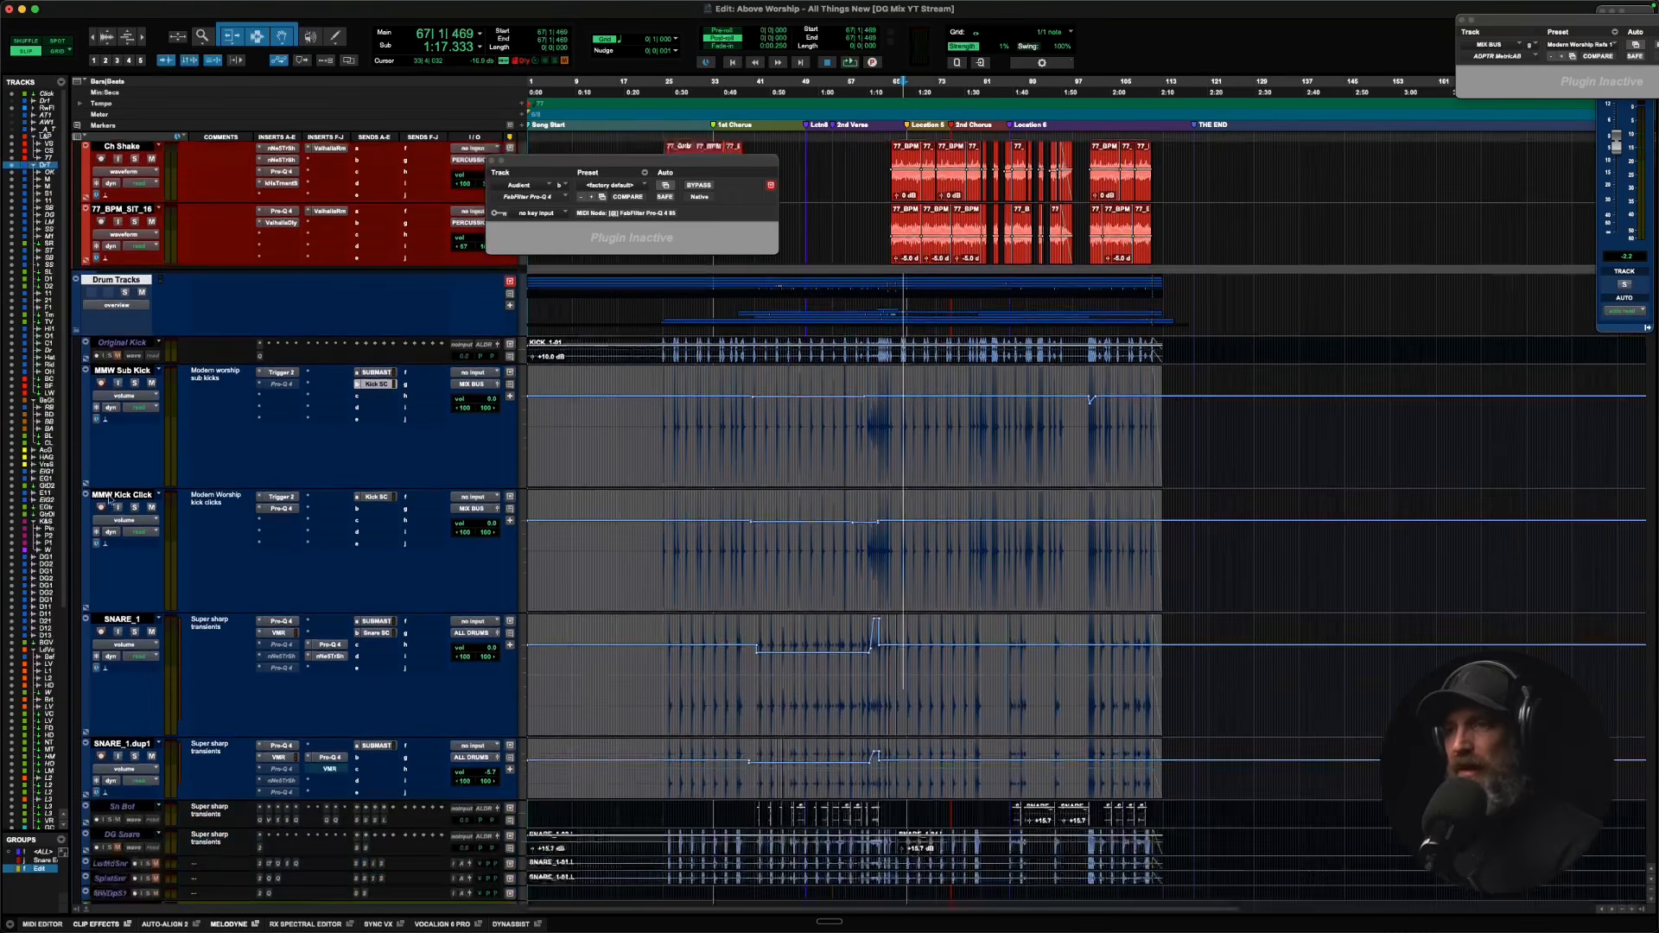
pyautogui.scroll(-6, 116, 509)
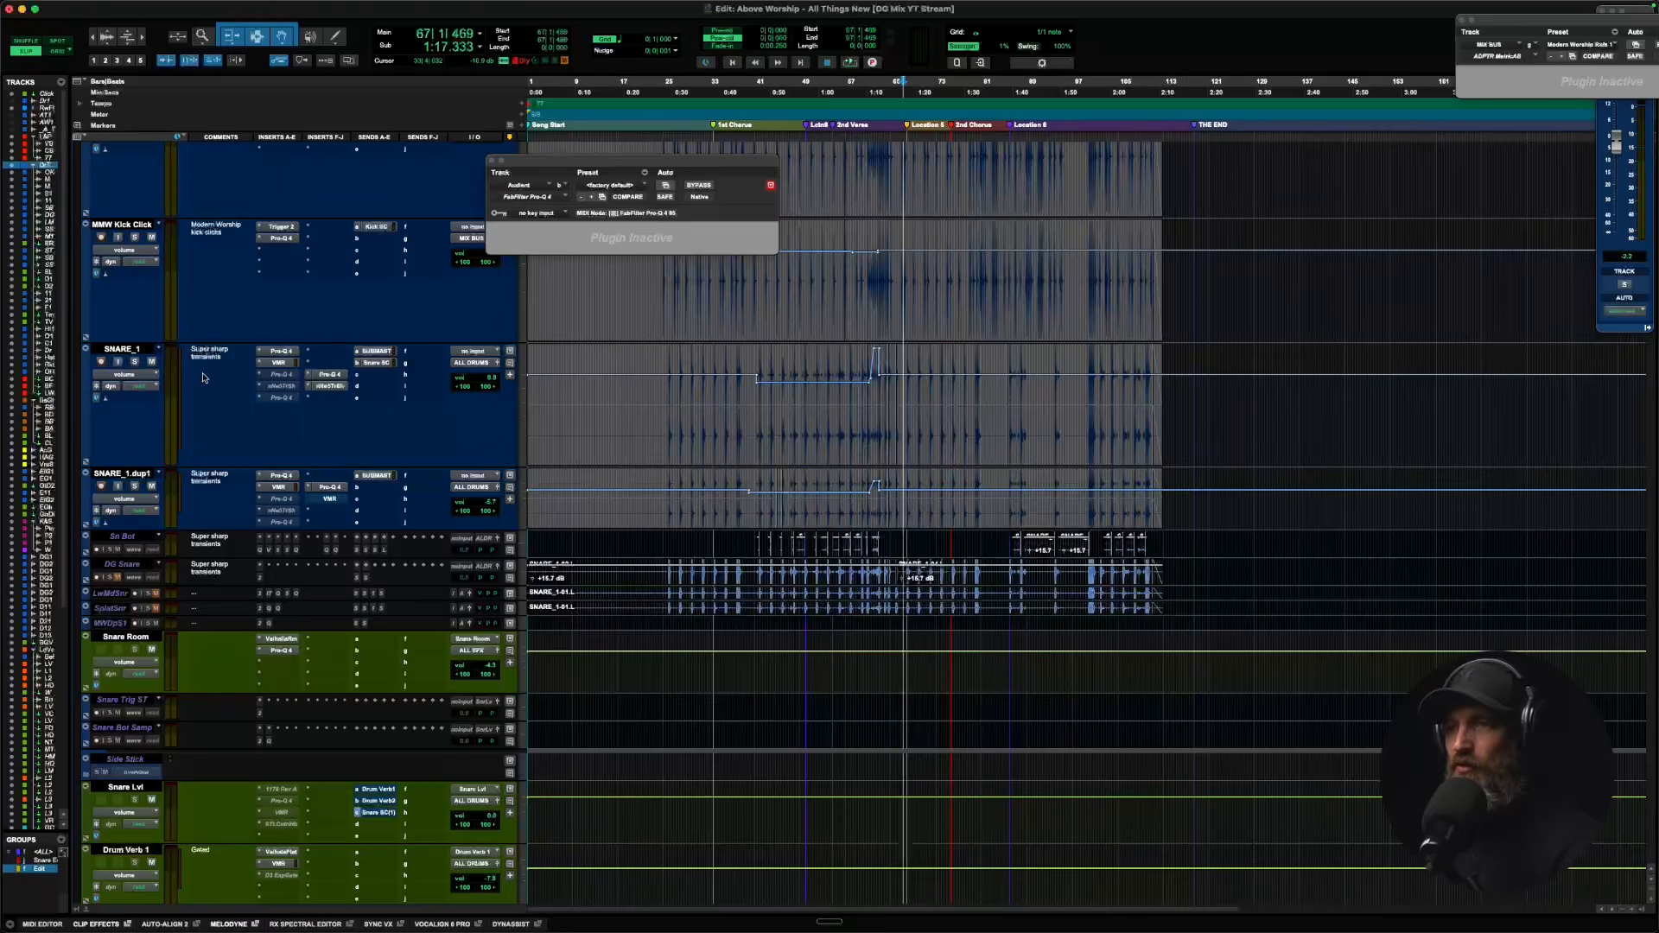
pyautogui.scroll(-3, 204, 378)
pyautogui.scroll(6, 203, 378)
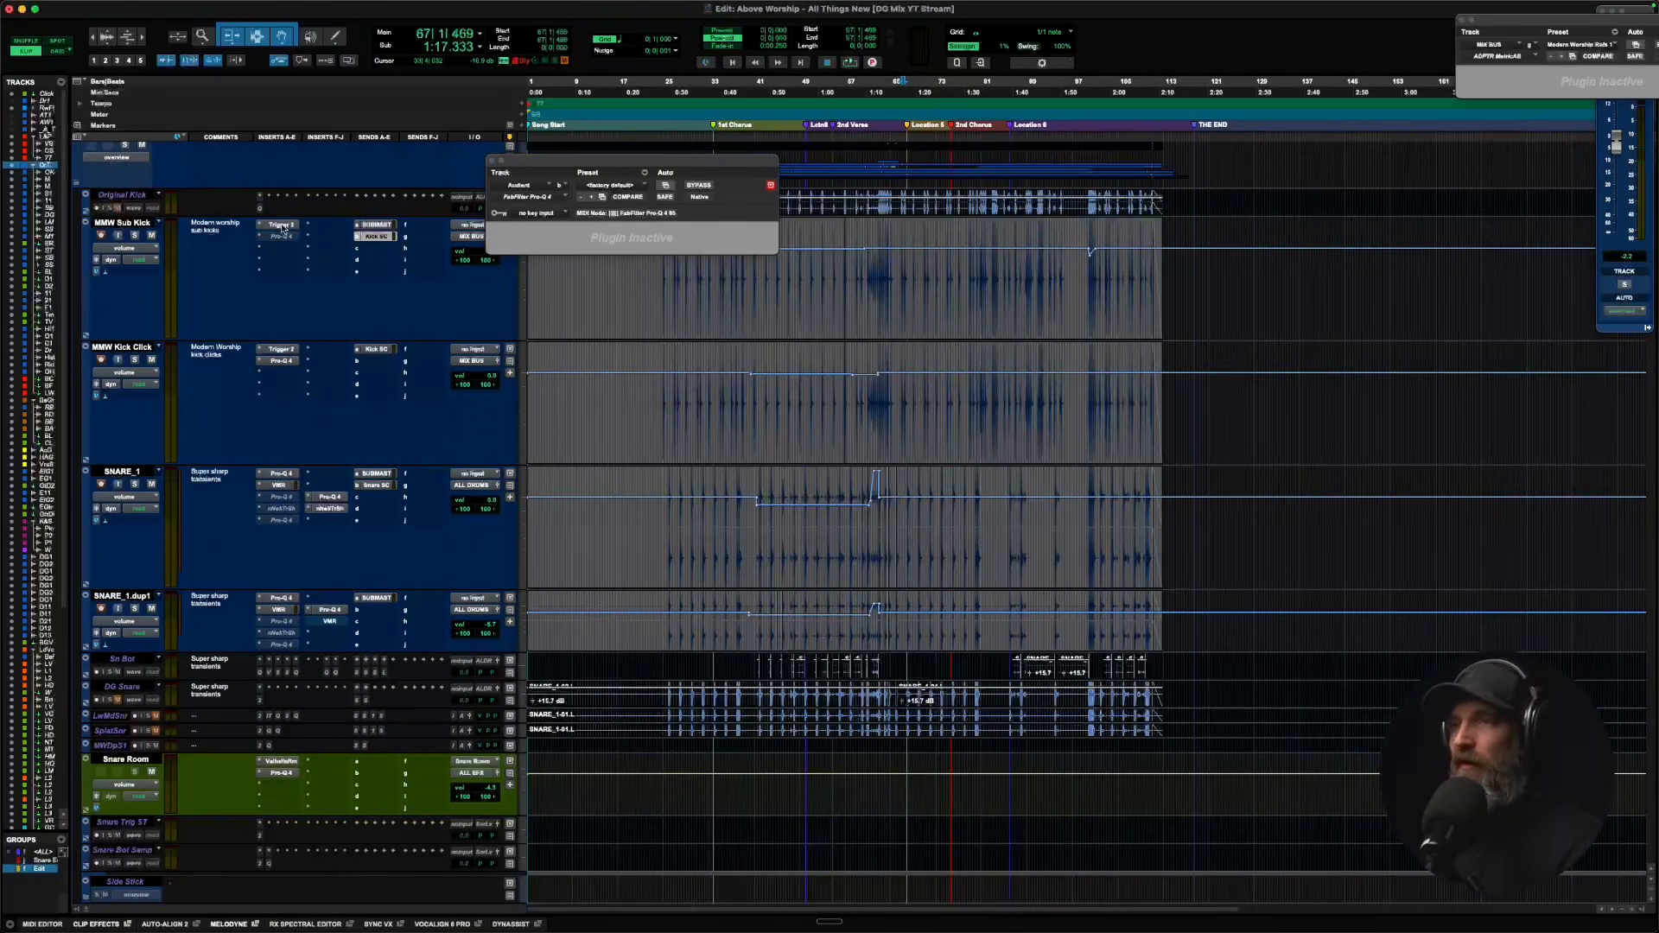
pyautogui.click(124, 222)
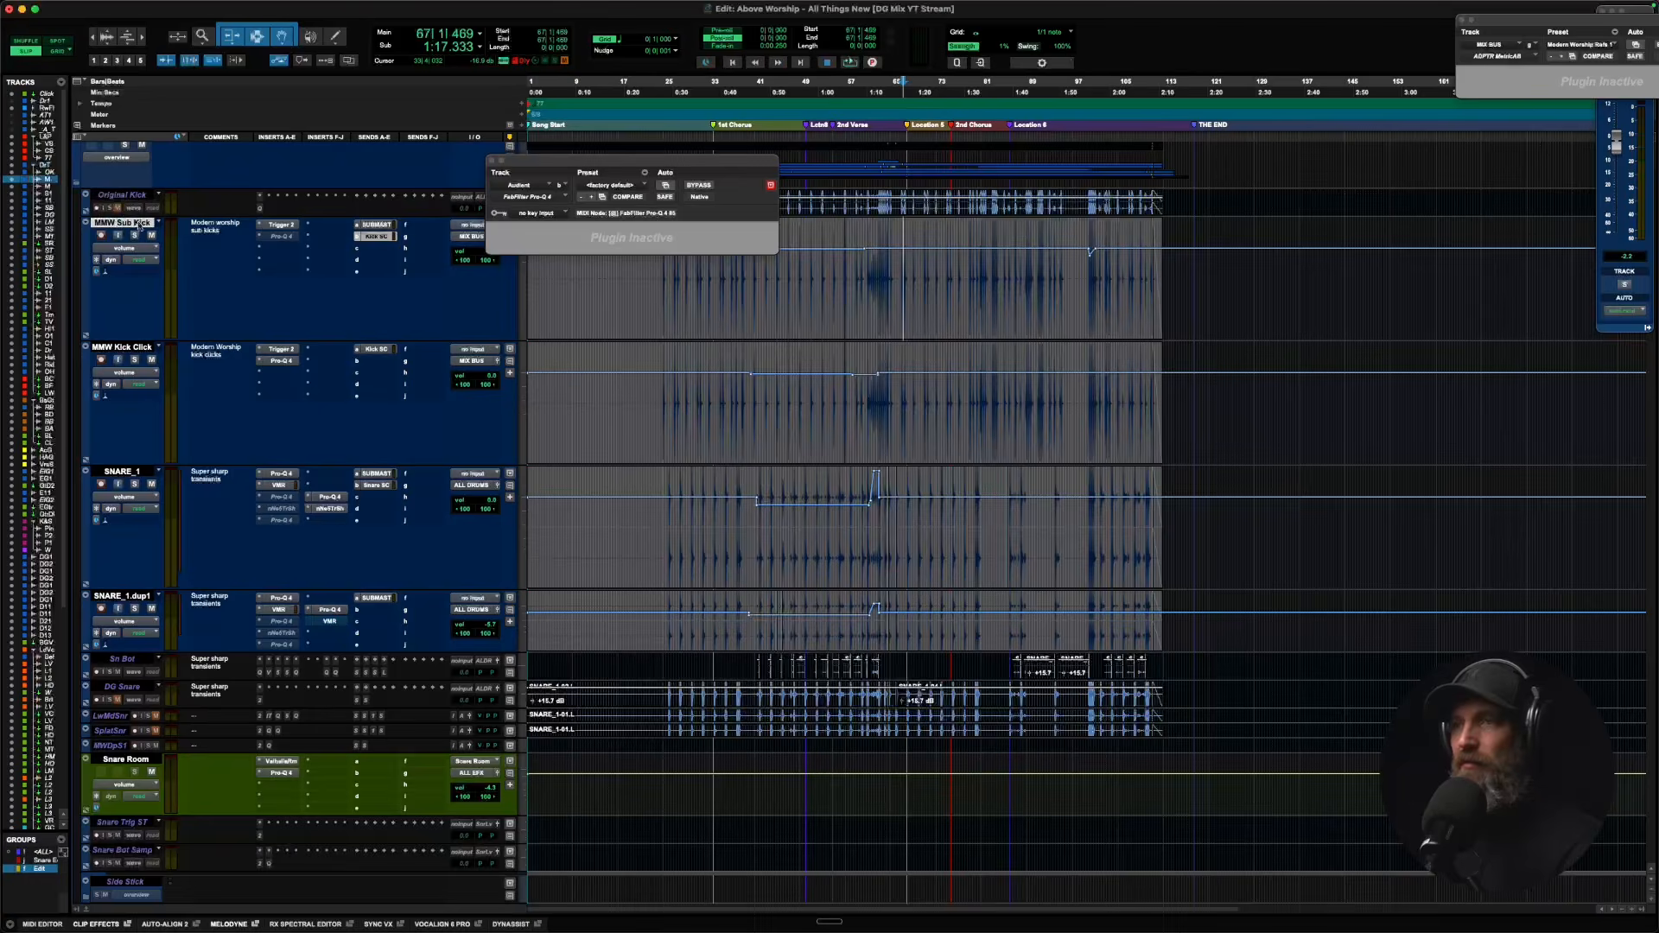
pyautogui.scroll(2, 126, 229)
pyautogui.press('space')
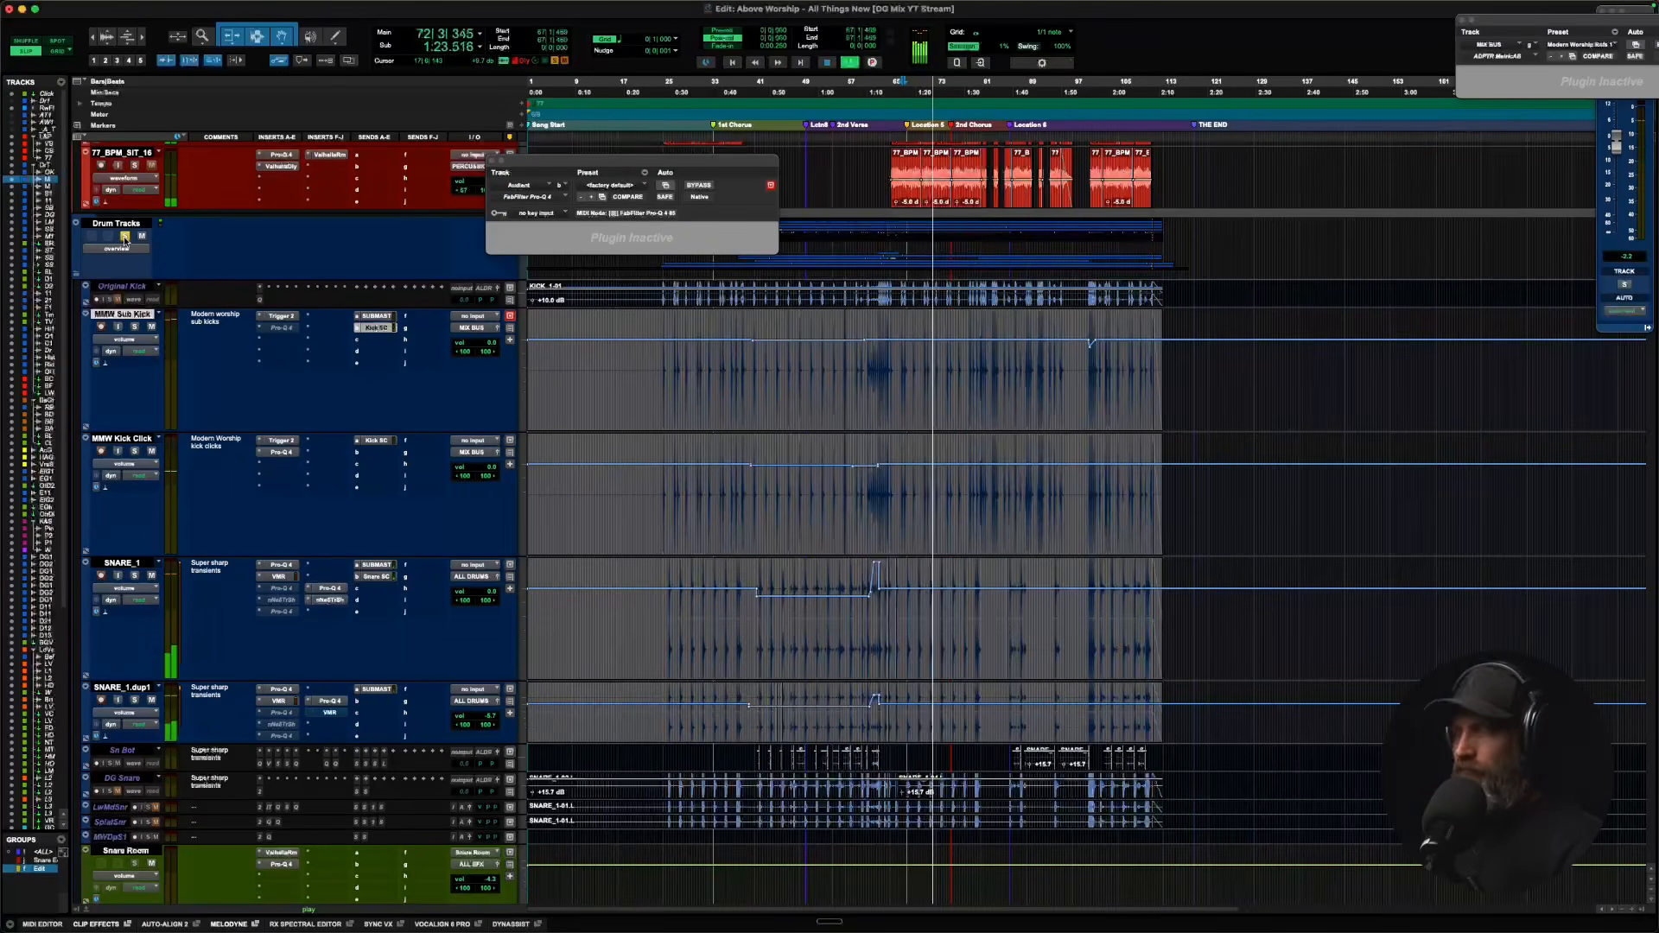
pyautogui.click(127, 236)
pyautogui.press('space')
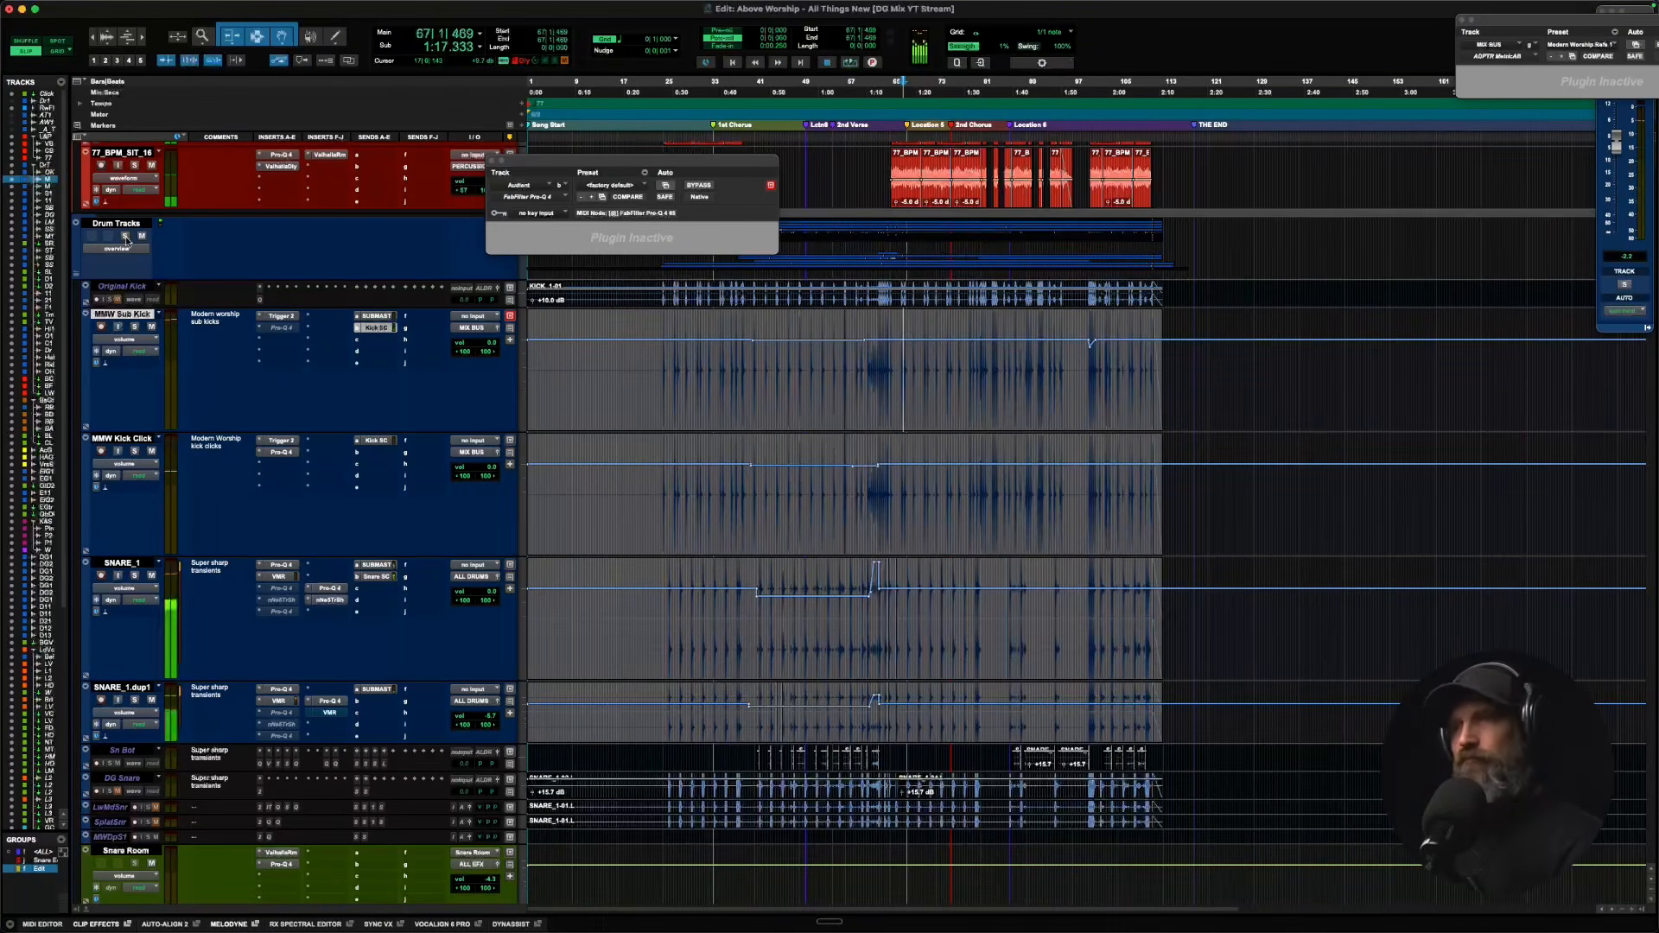
# Review the snare, drum verb, tom and cymbal tracks, and return to the first tracks of the session.
pyautogui.scroll(-3, 156, 494)
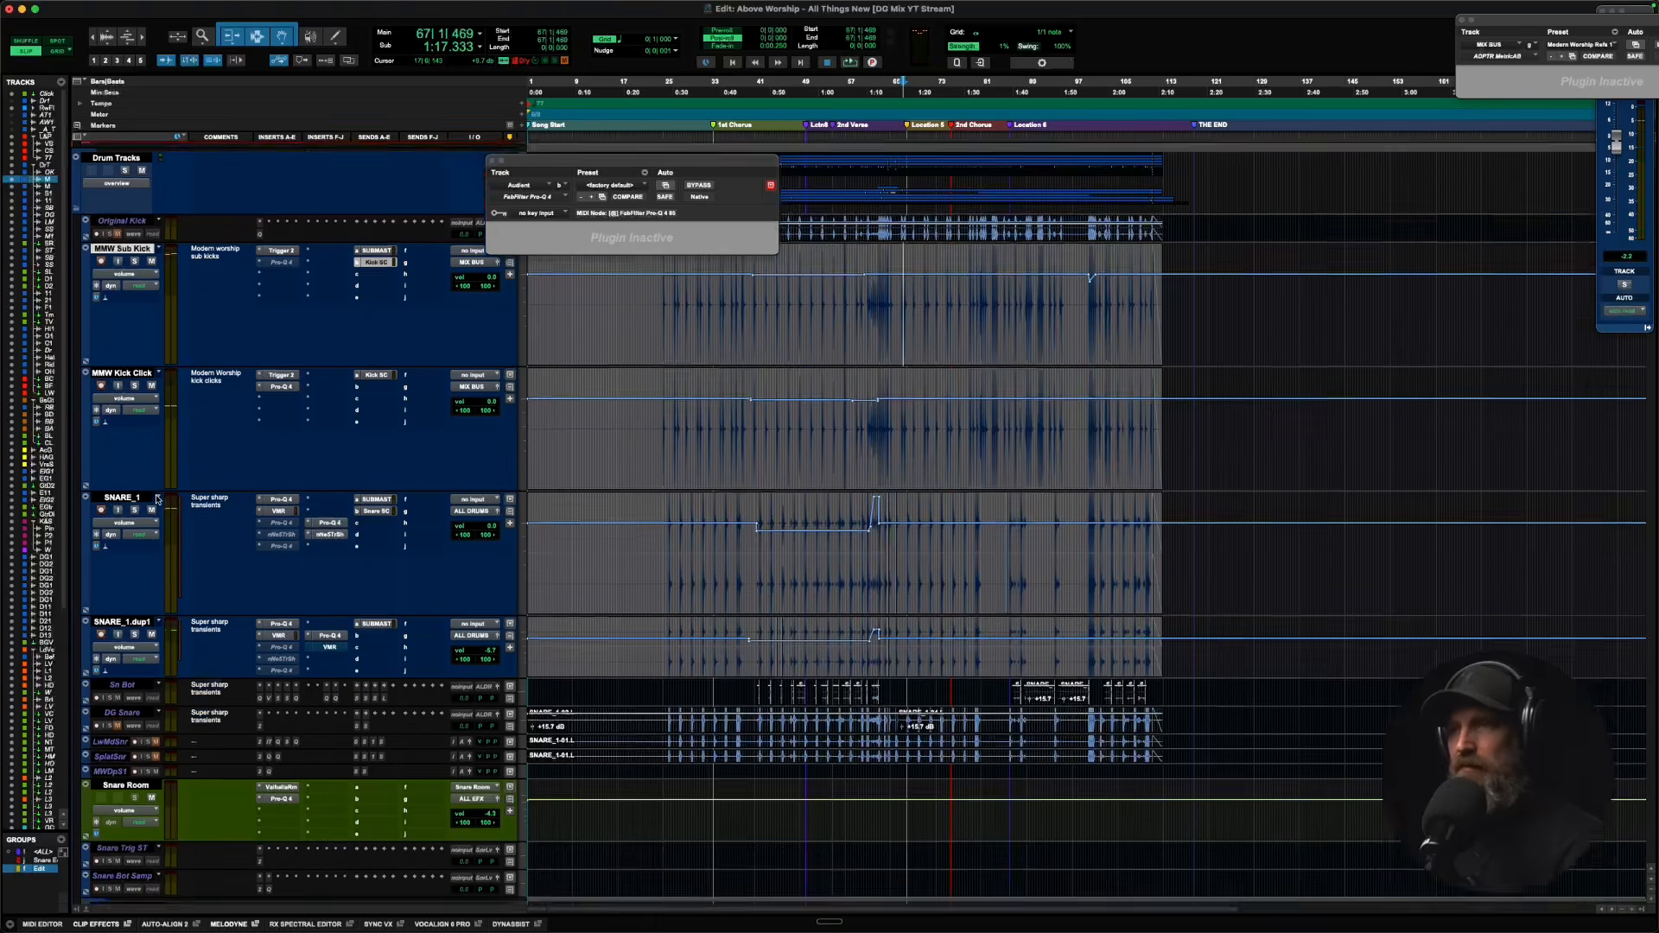
pyautogui.scroll(-3, 173, 490)
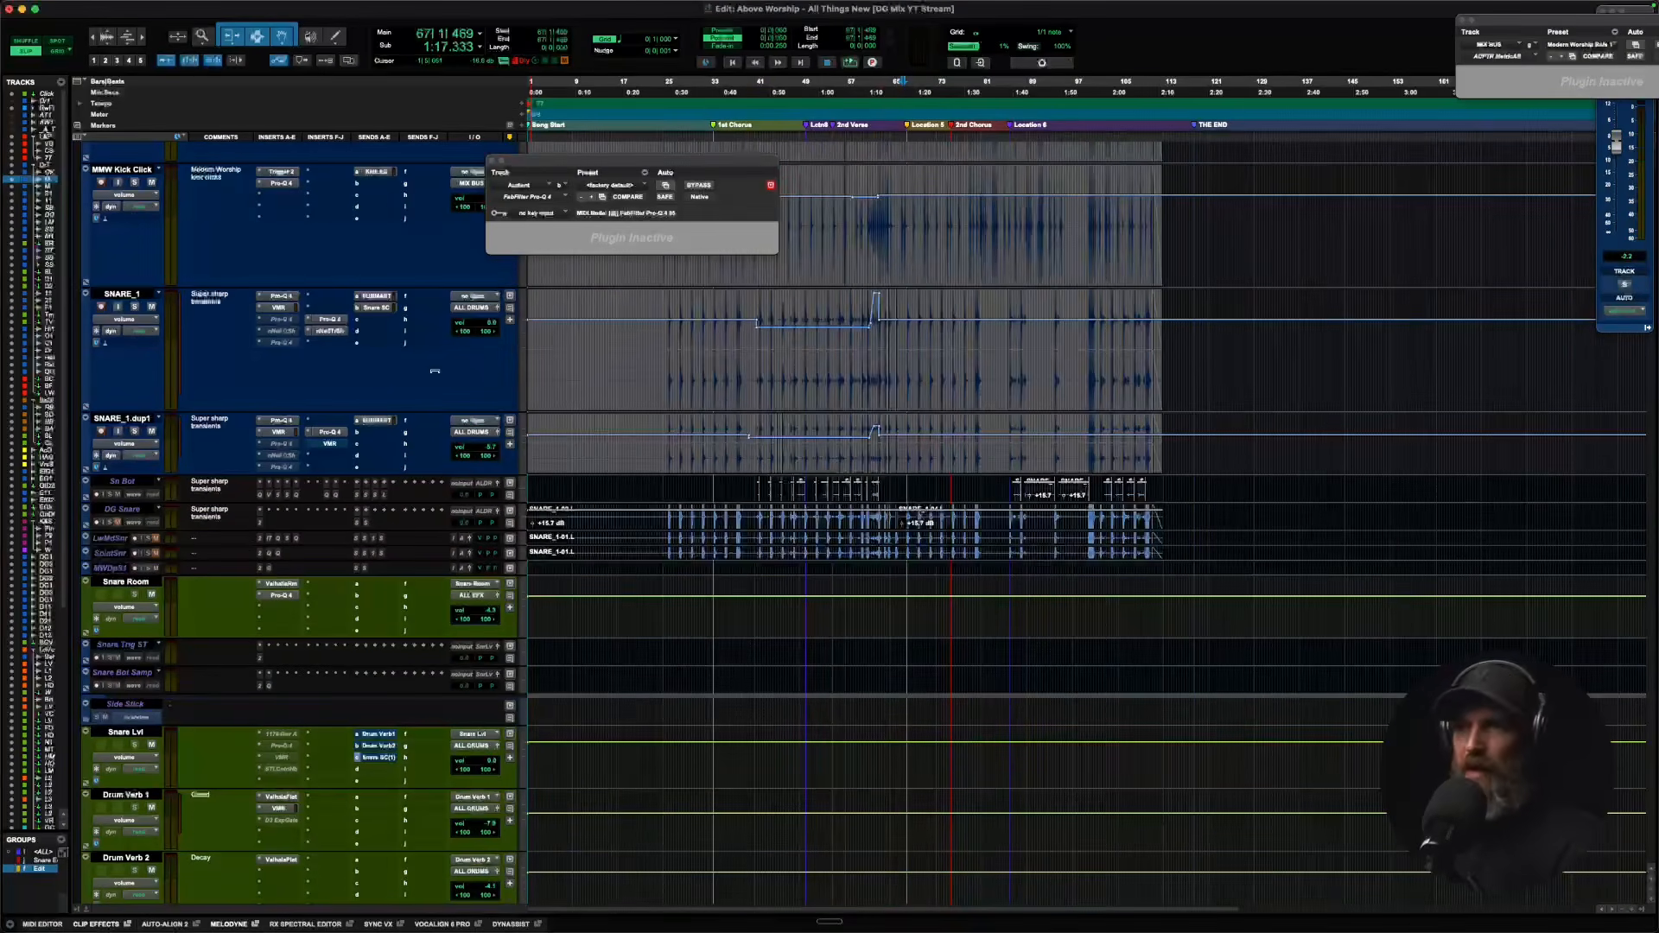
pyautogui.scroll(-5, 389, 377)
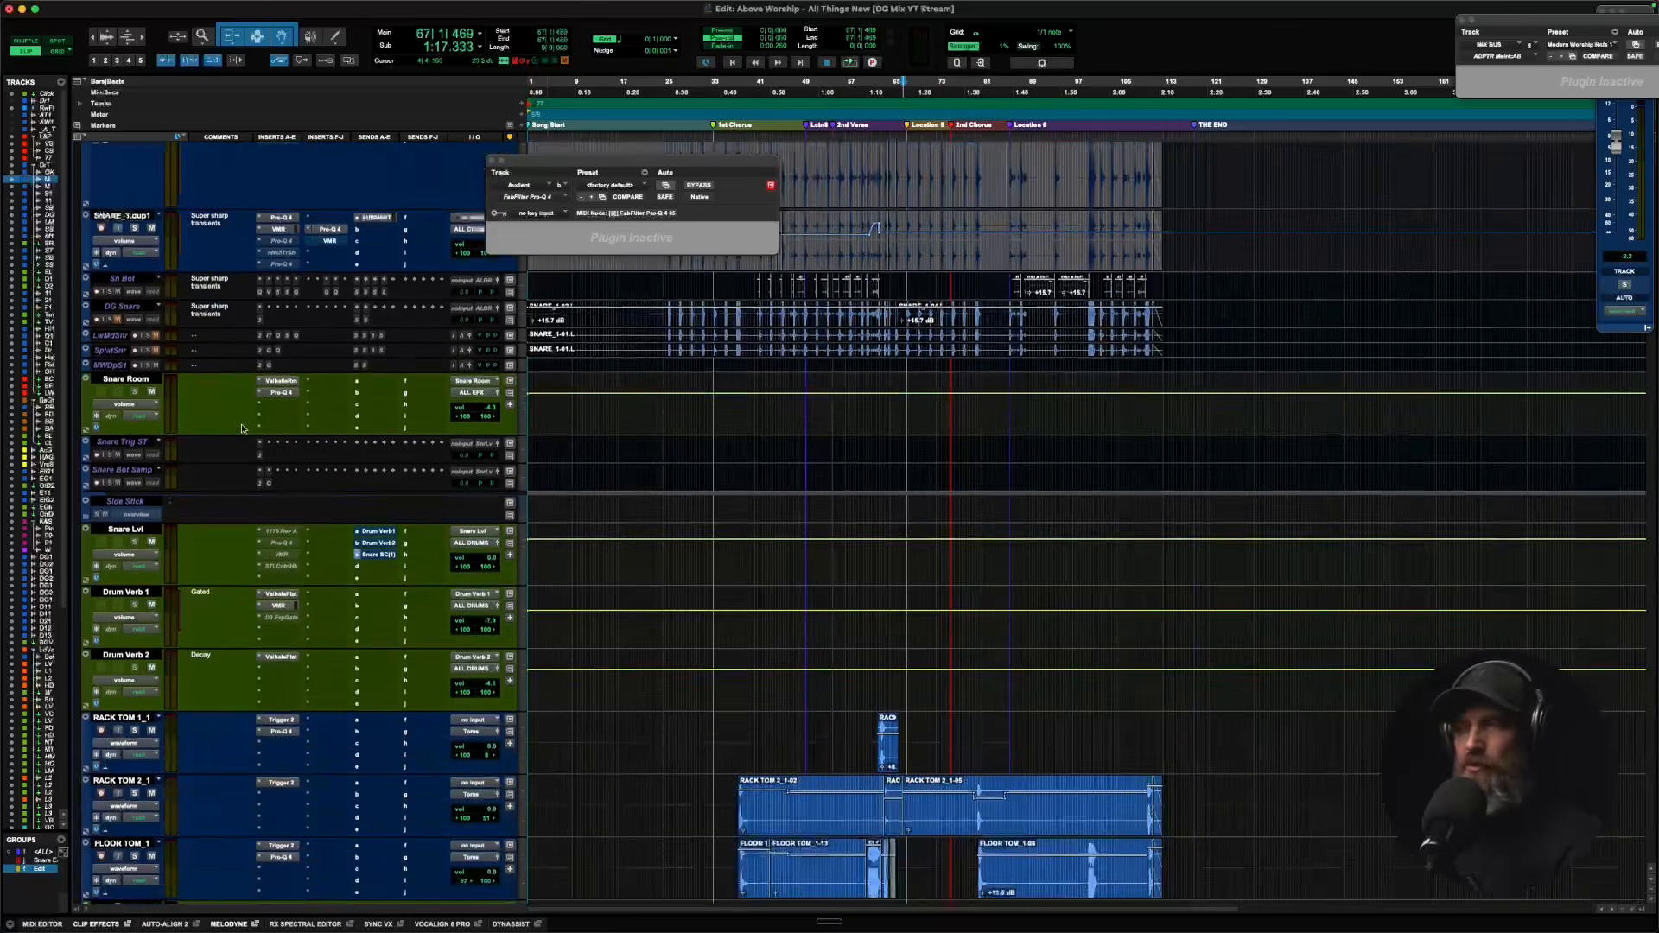
pyautogui.scroll(-3, 193, 381)
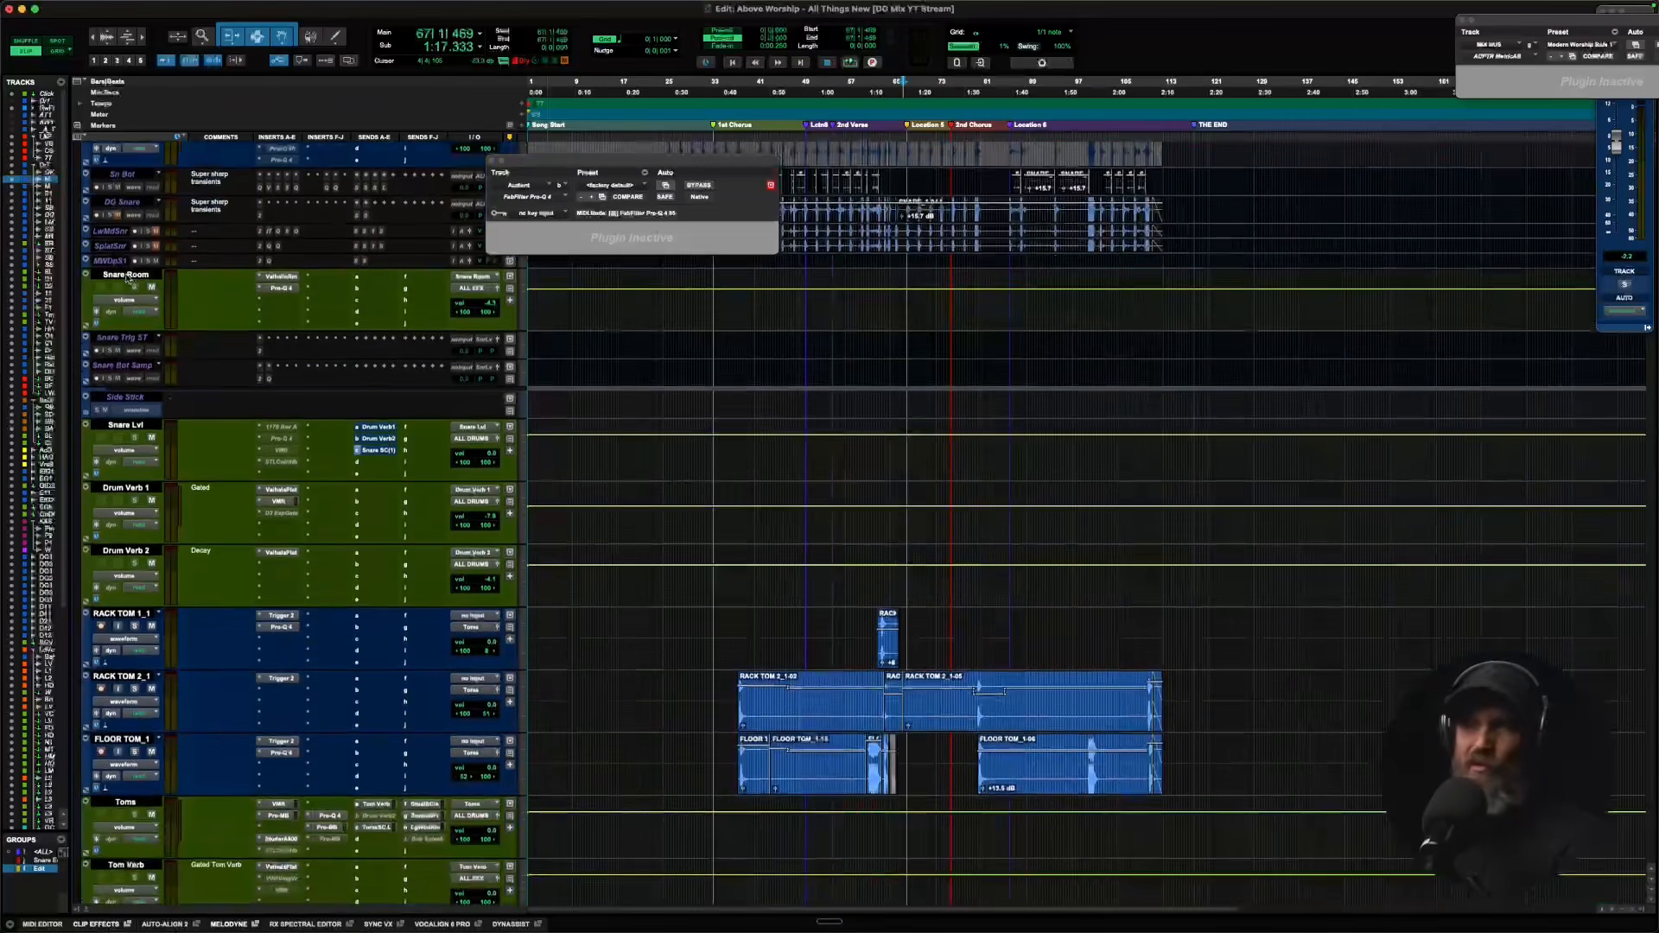
pyautogui.scroll(-12, 197, 508)
pyautogui.scroll(20, 197, 507)
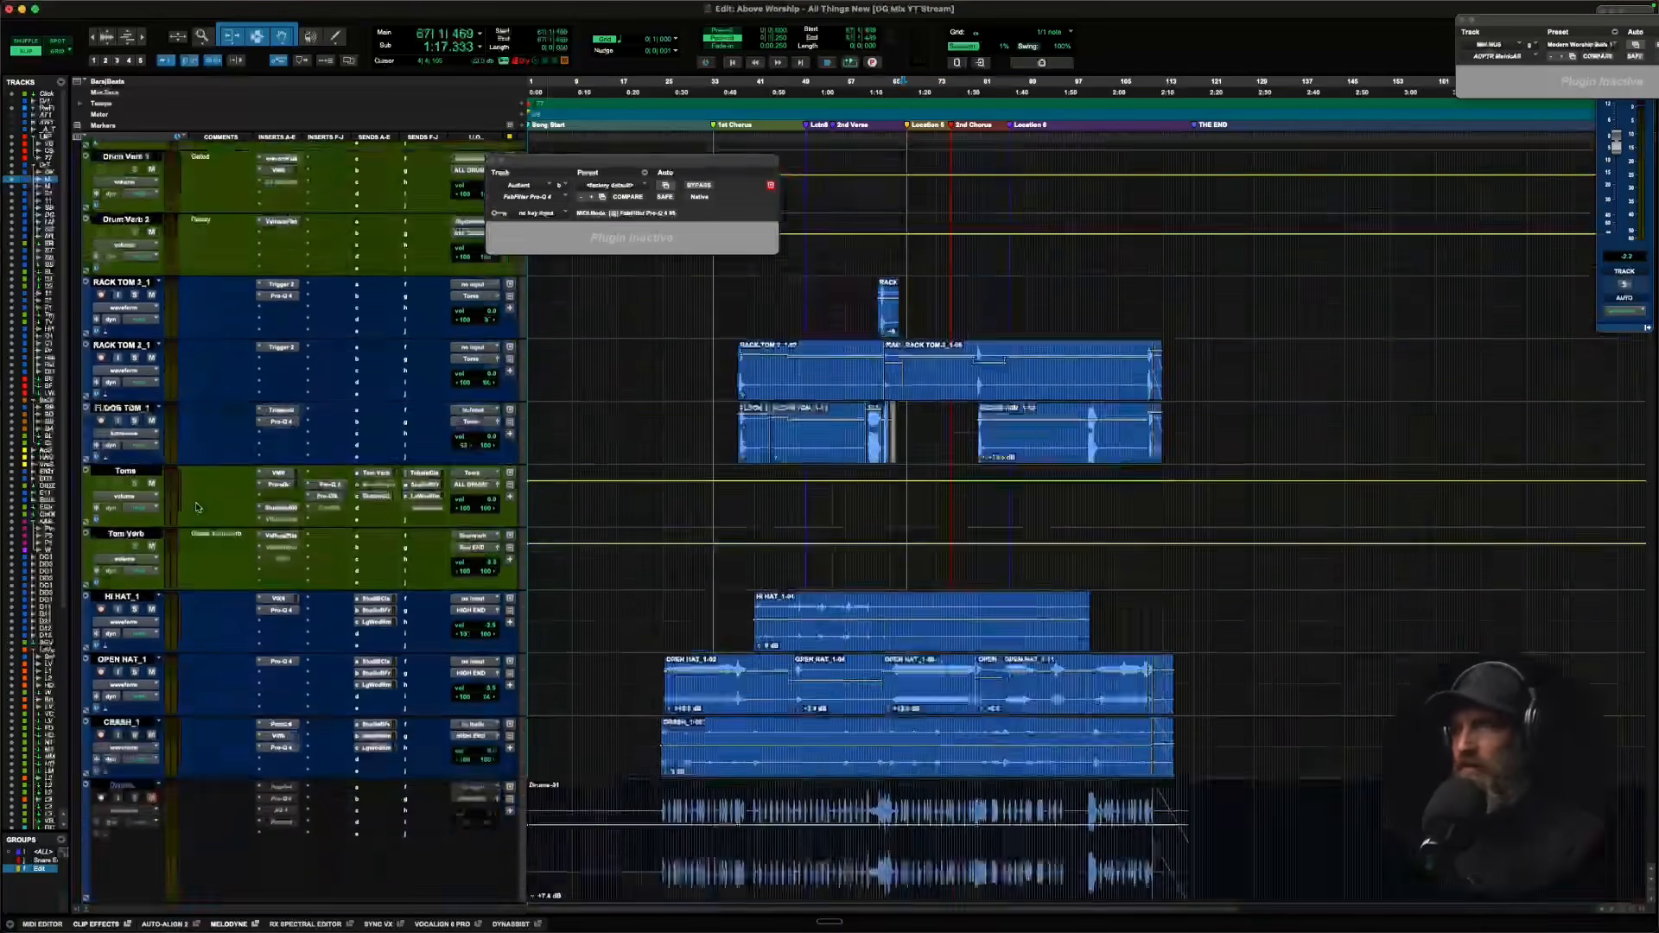
pyautogui.scroll(10, 210, 396)
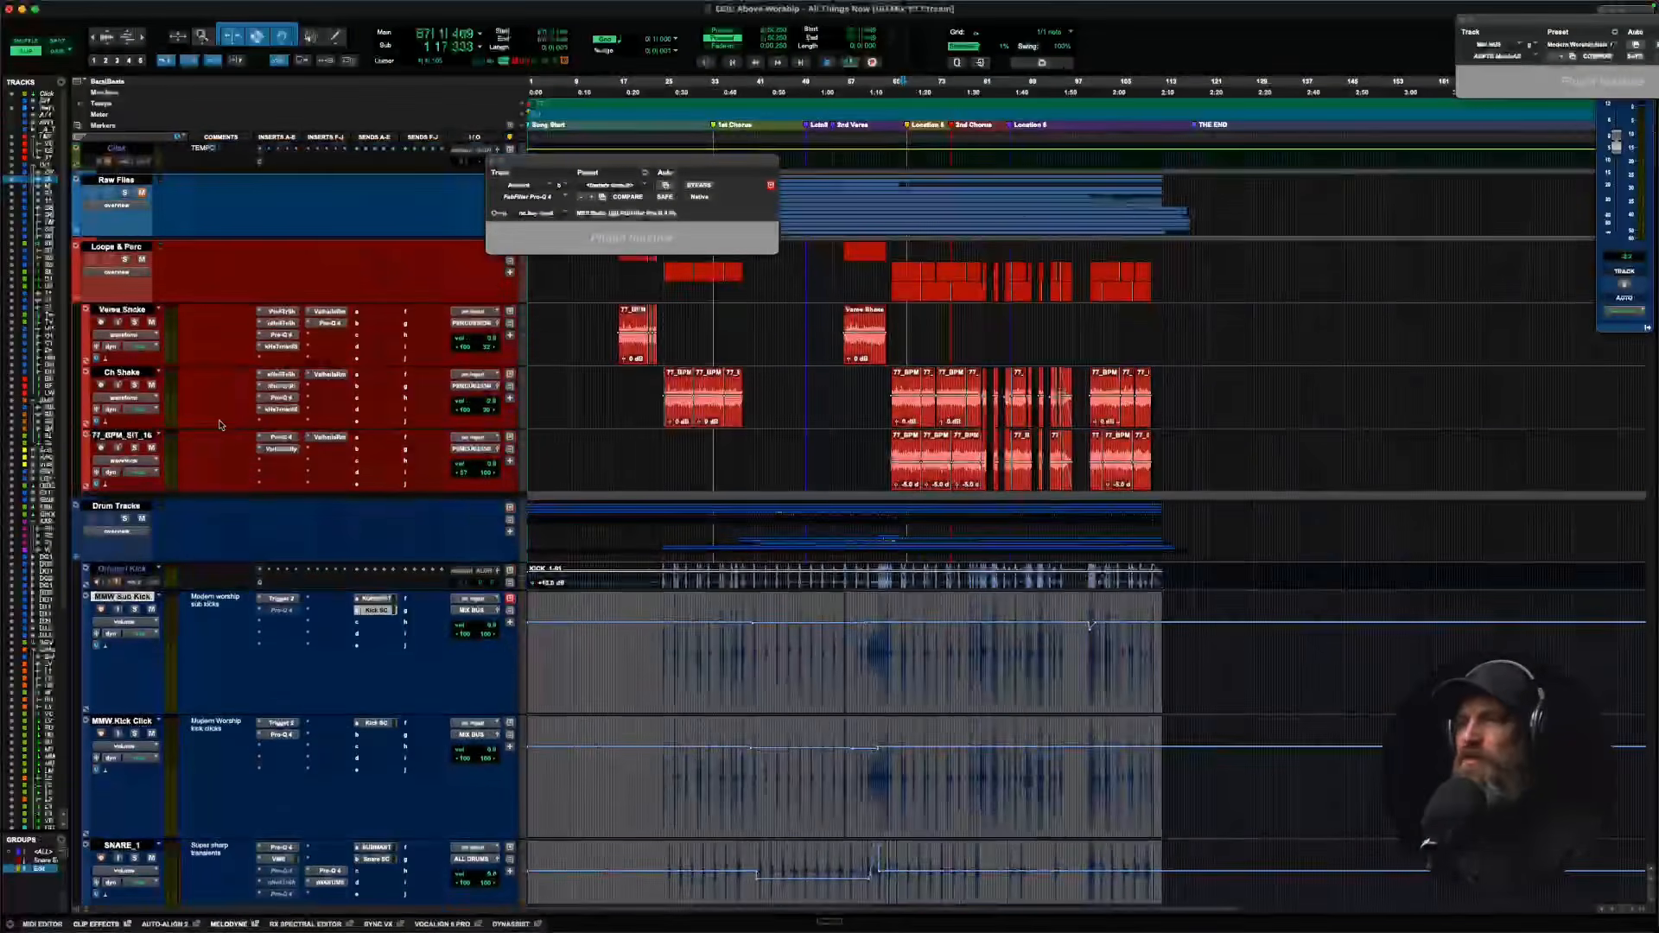
# Go past the drum and music tracks to the Lead Vocal folder and examine its tracks through Ld Vocal Lvl.
pyautogui.scroll(-4, 210, 396)
pyautogui.scroll(-15, 220, 424)
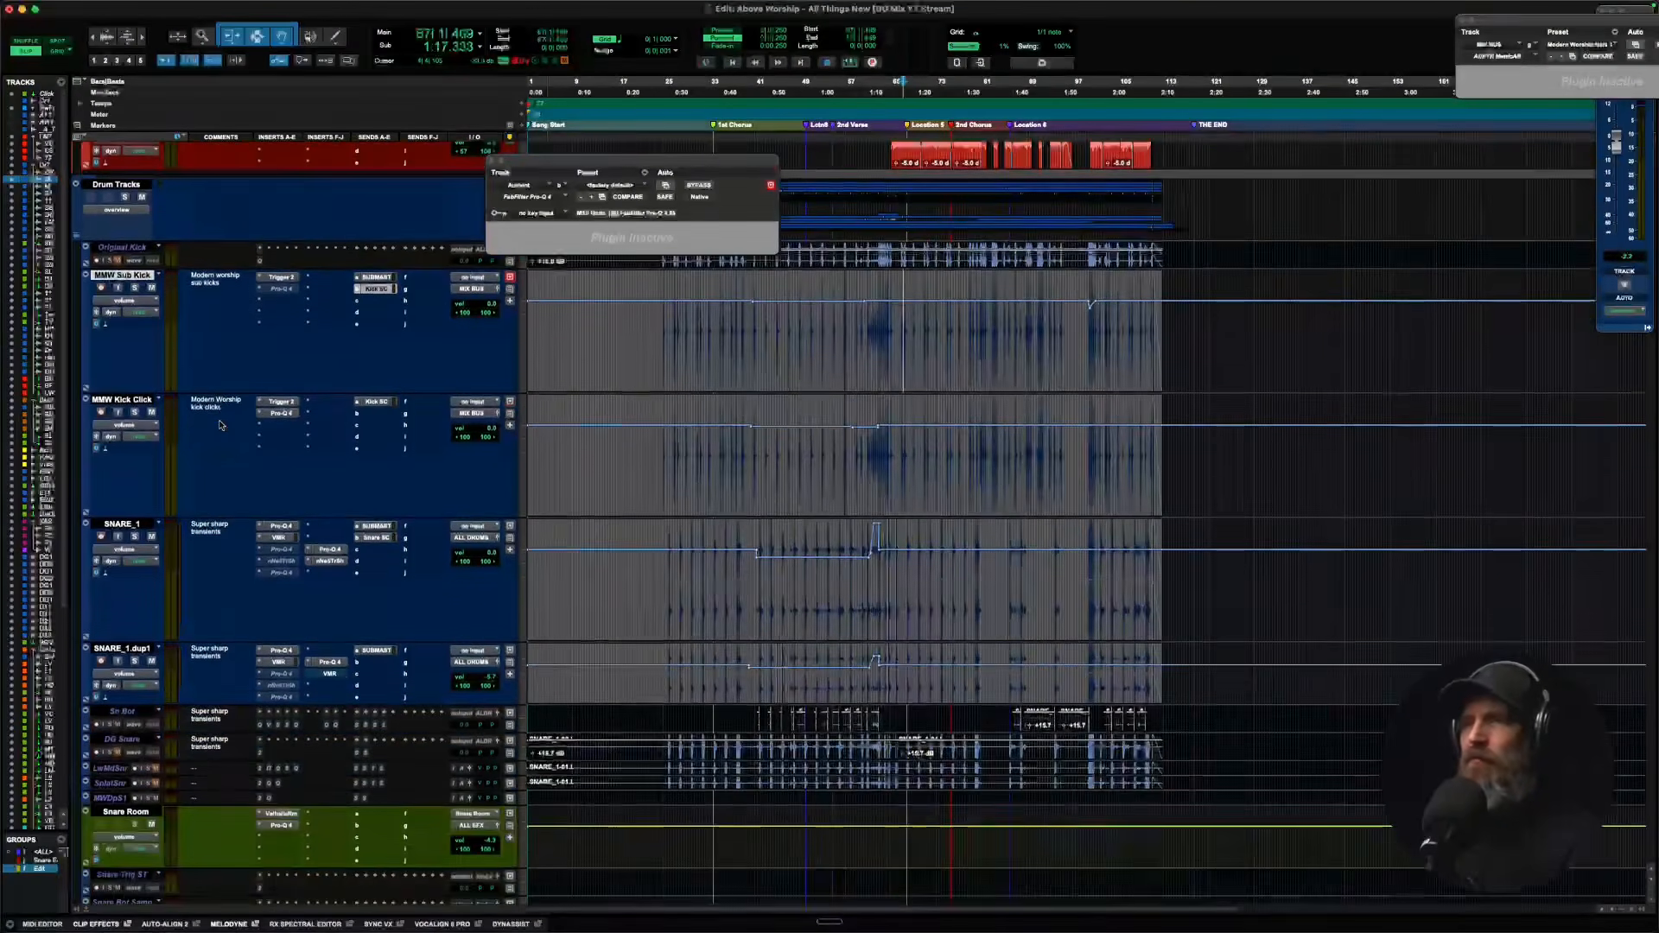
pyautogui.scroll(-20, 219, 425)
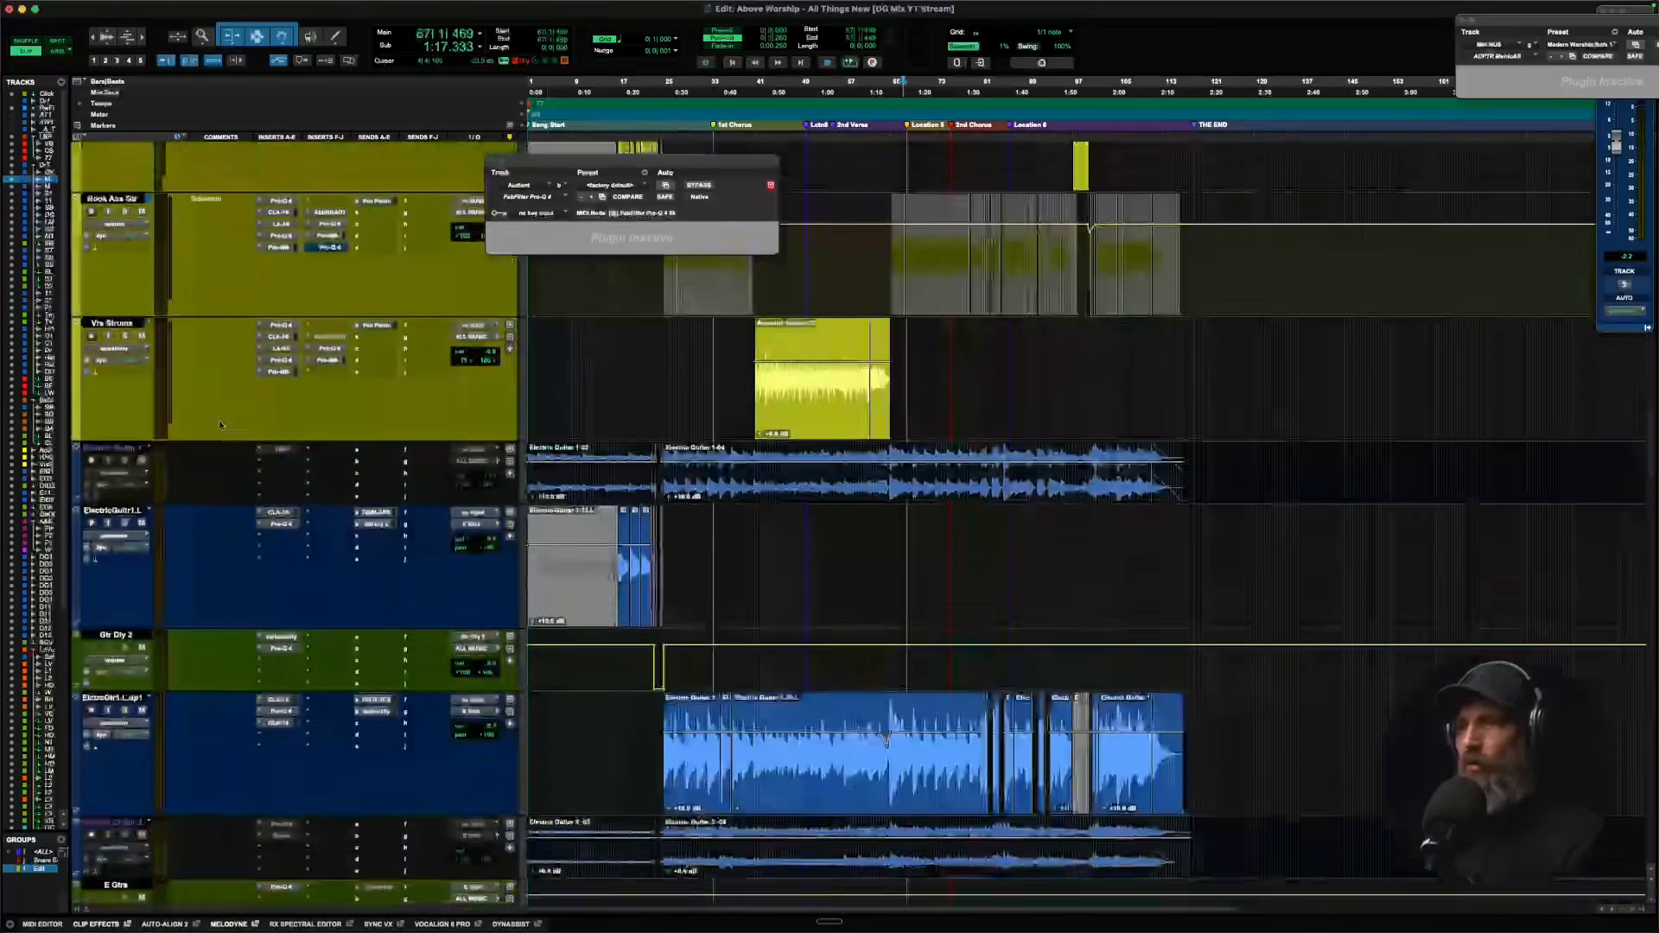
pyautogui.scroll(-10, 219, 424)
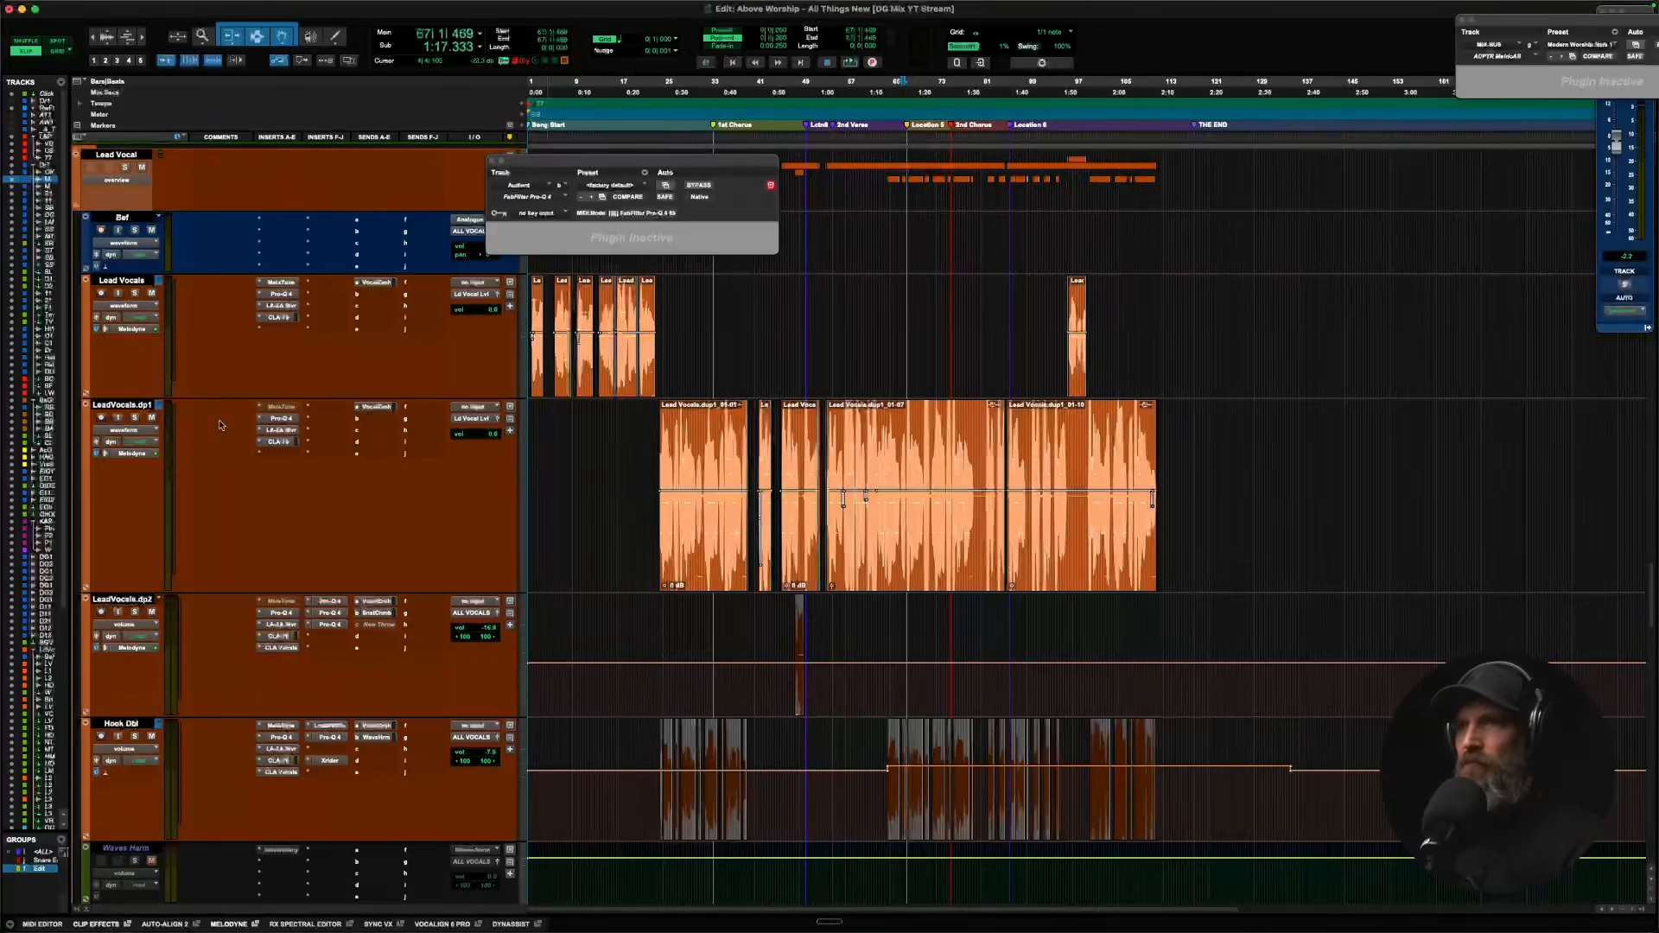
pyautogui.scroll(-3, 196, 406)
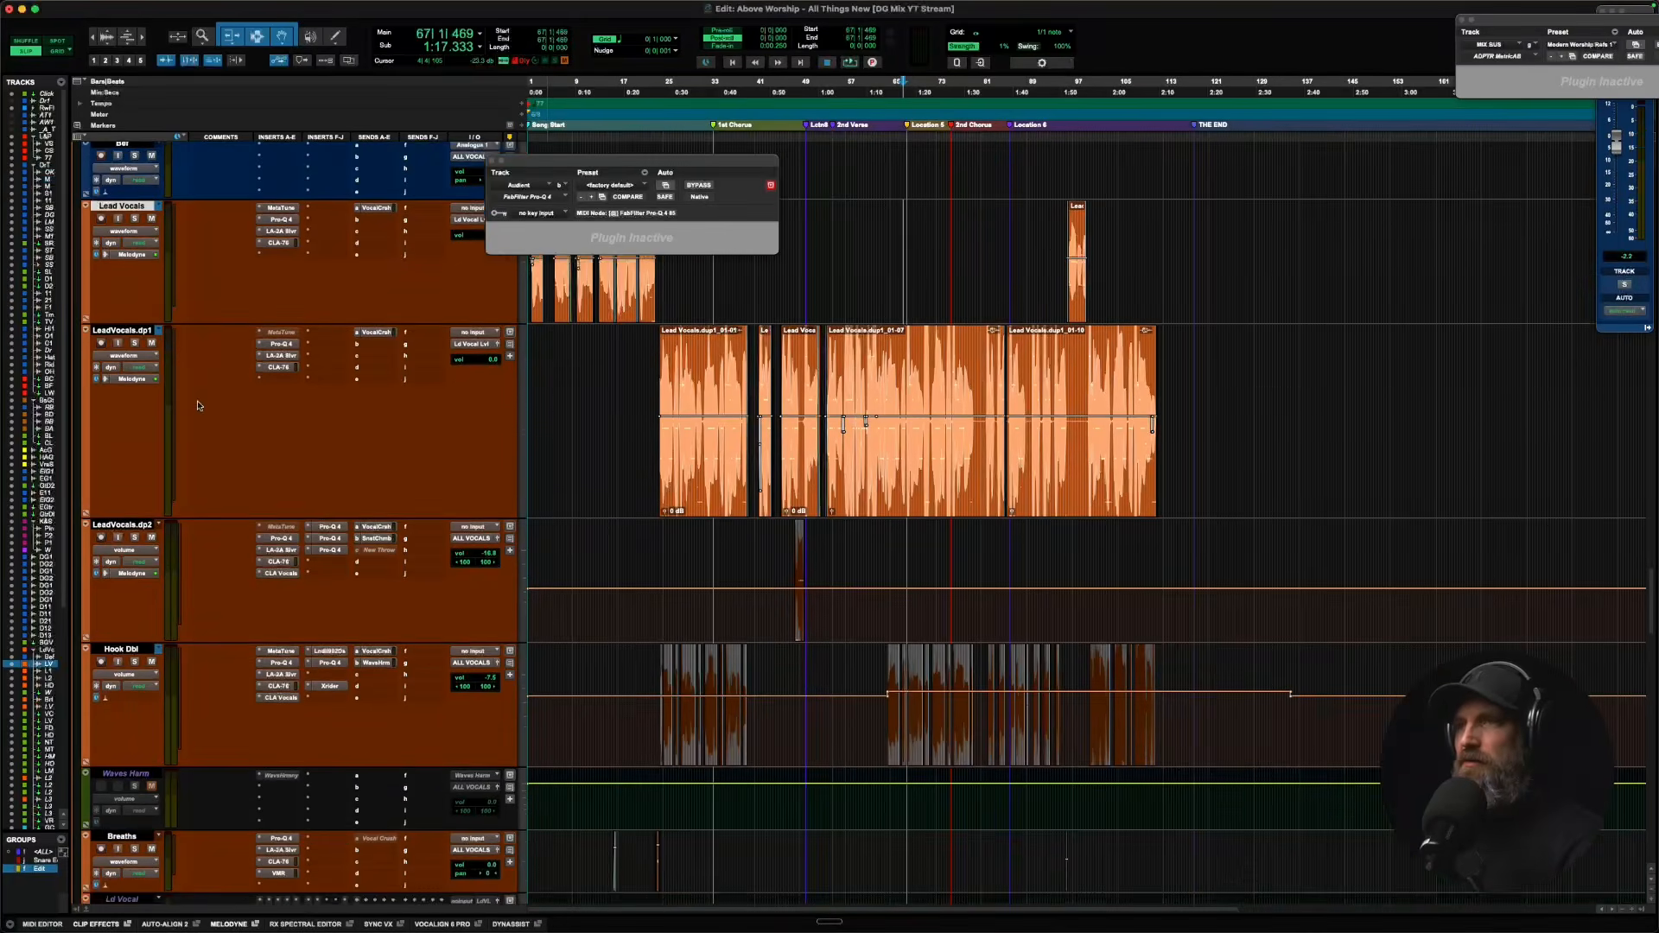
pyautogui.scroll(-4, 197, 682)
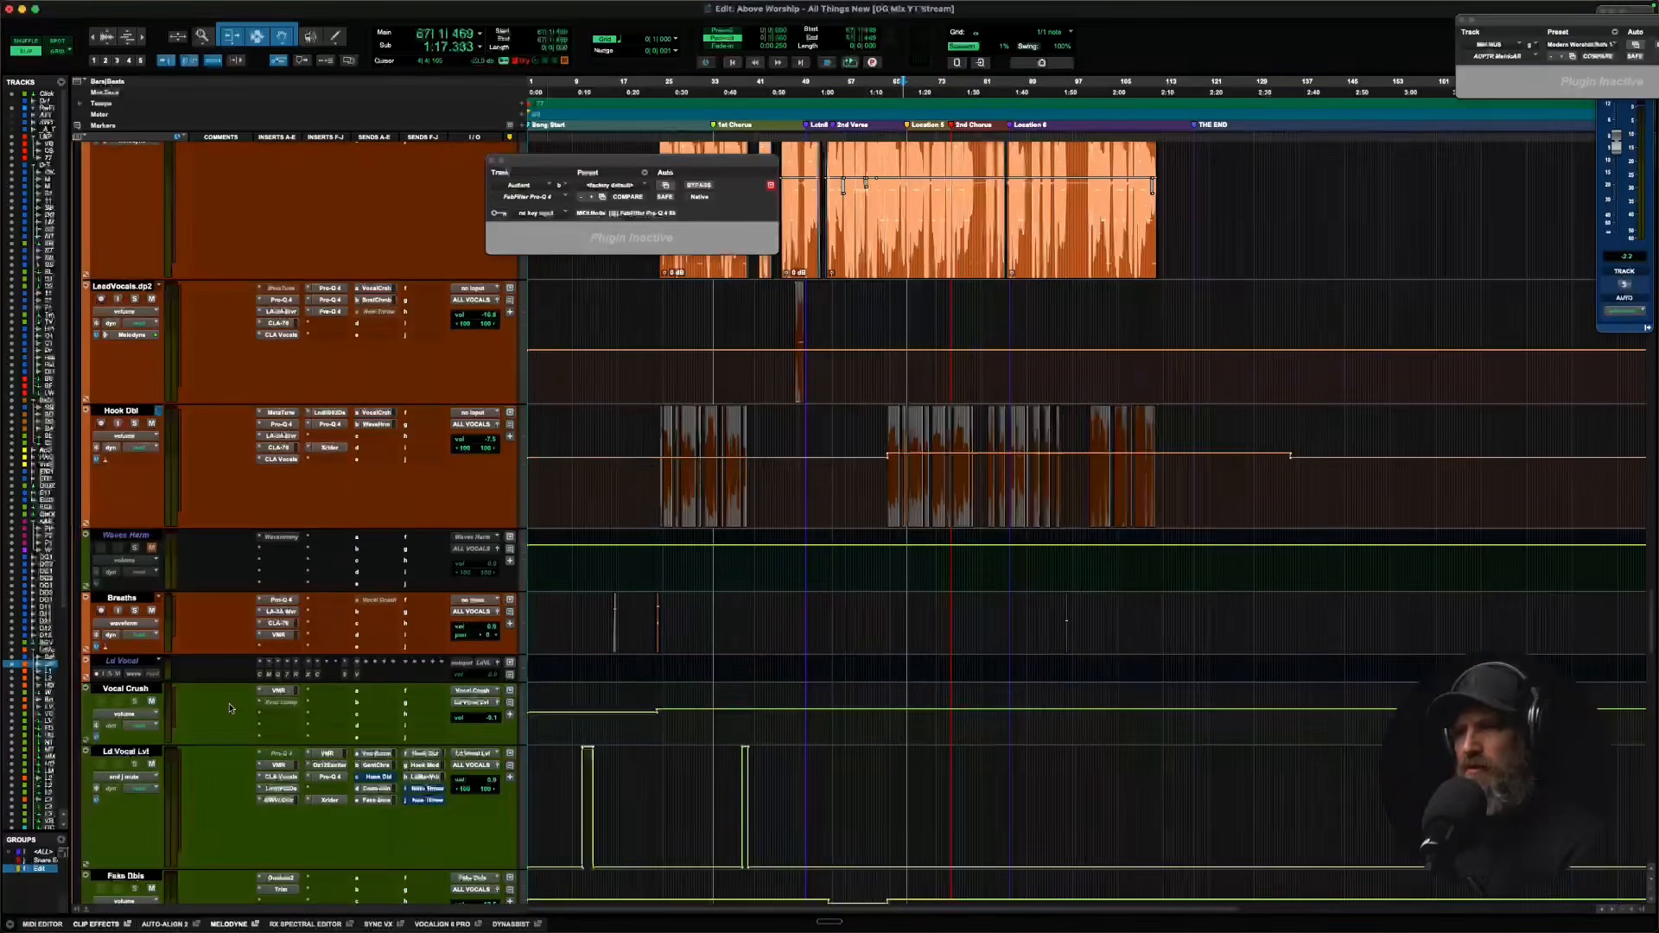
pyautogui.scroll(5, 226, 637)
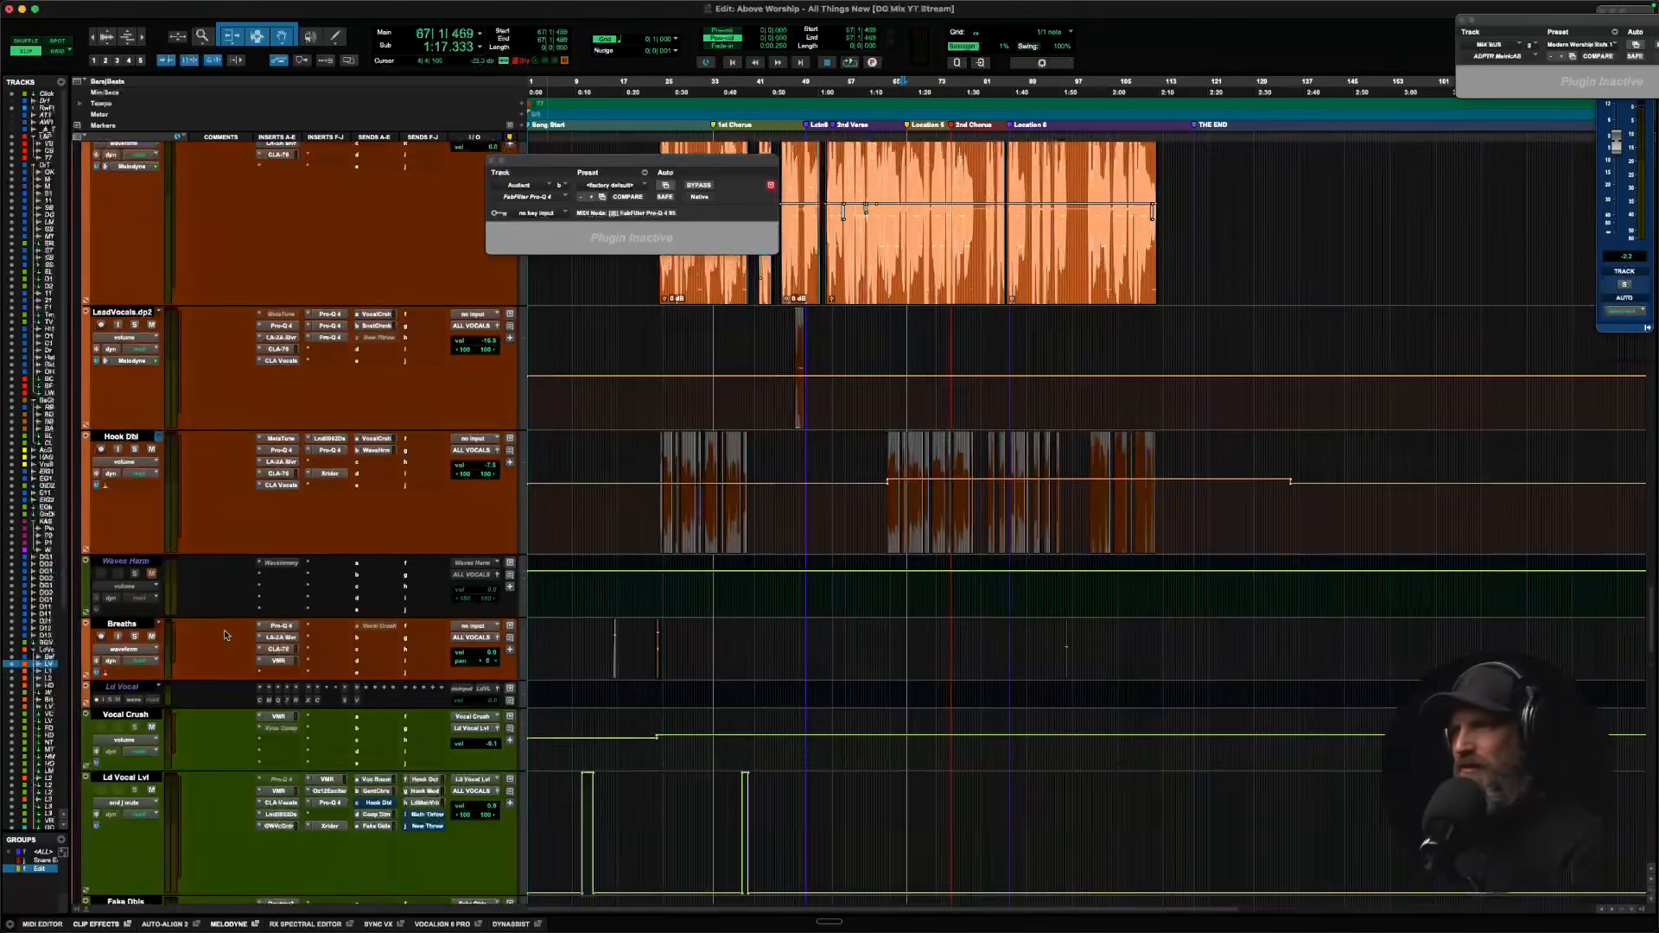
pyautogui.scroll(1, 227, 553)
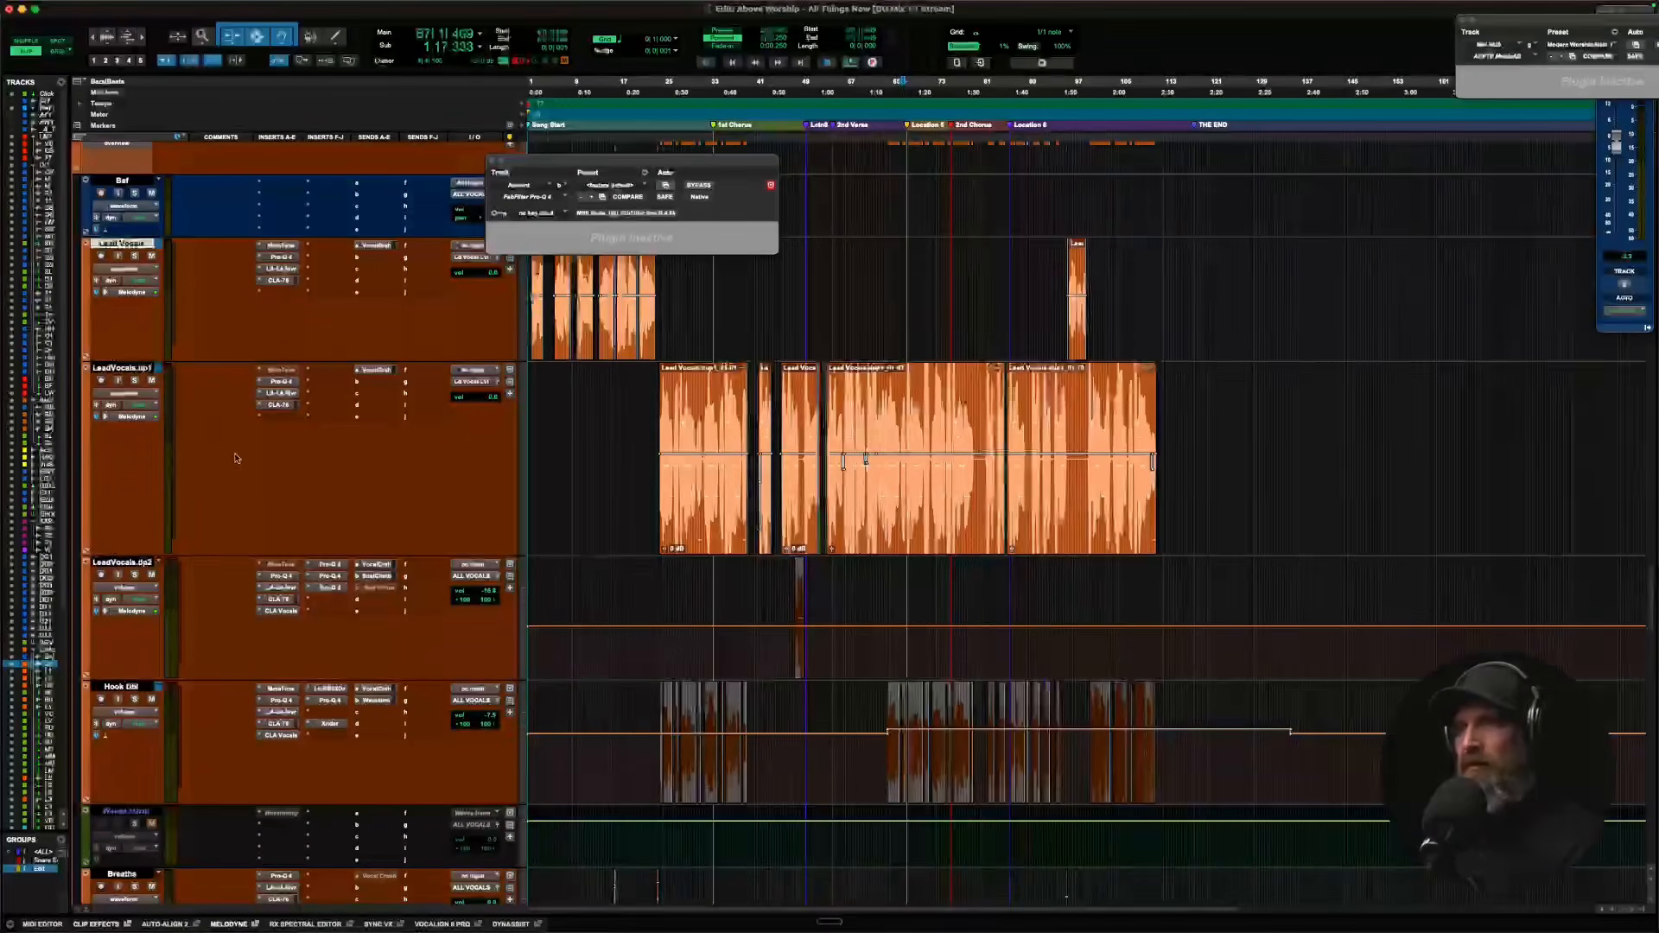
# Reduce the track heights of LeadVocals.dp1, LeadVocals.dp2 and Hook Dbl by one size each.
pyautogui.click(122, 370)
pyautogui.hotkey('ctrl', 'Down')
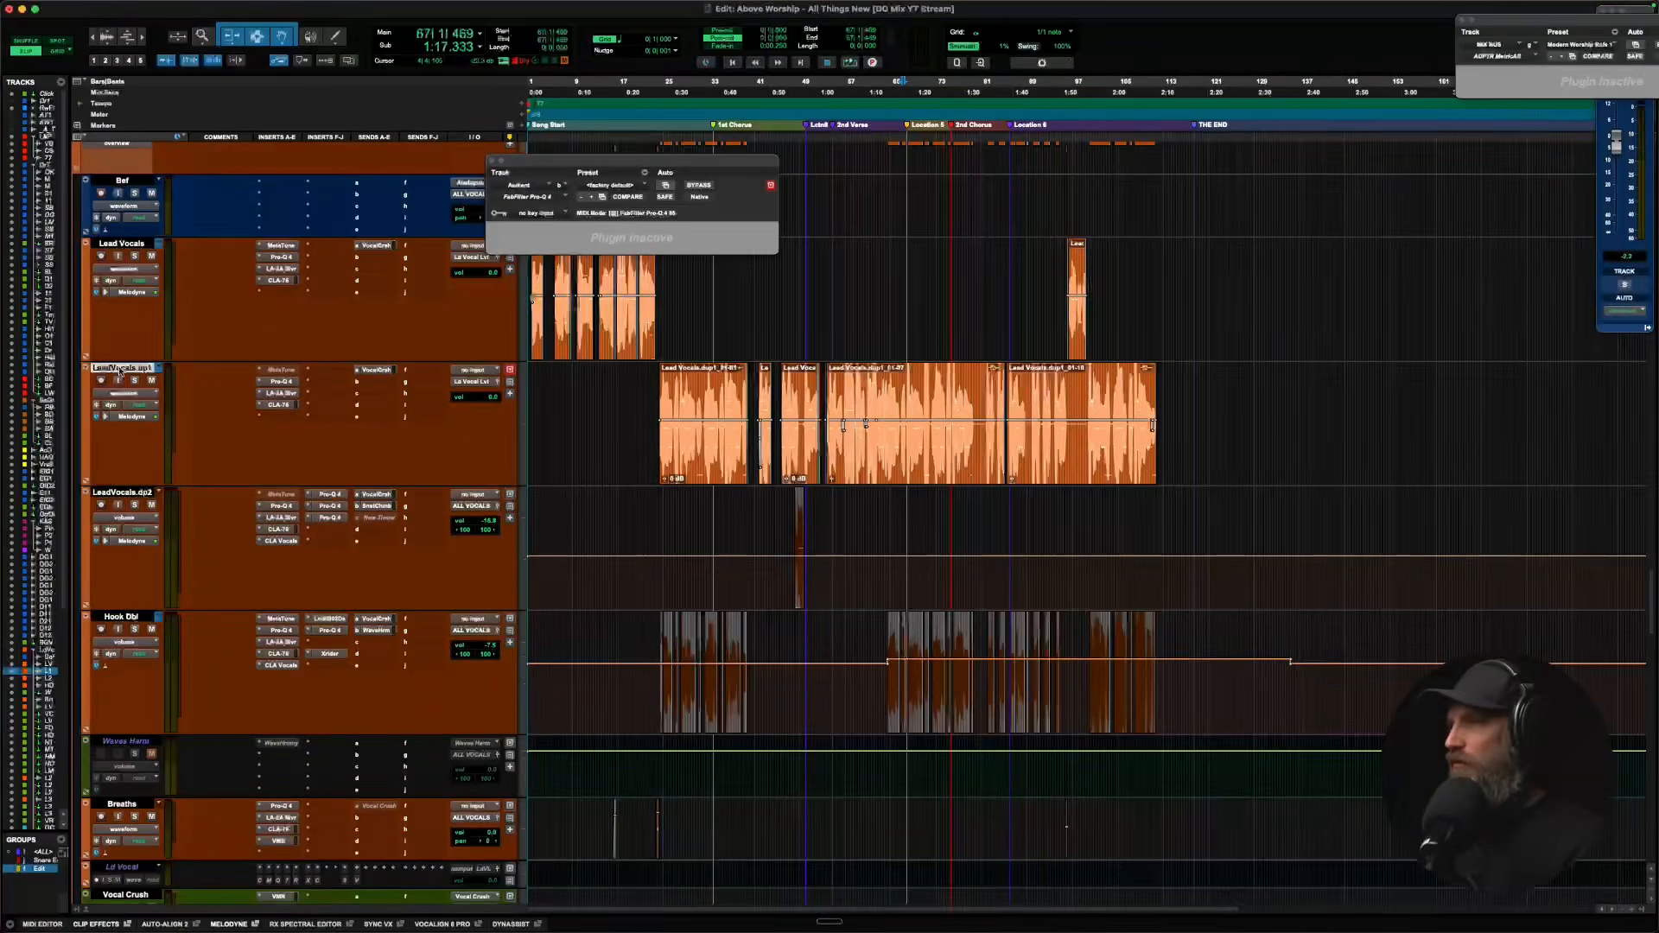
pyautogui.click(111, 496)
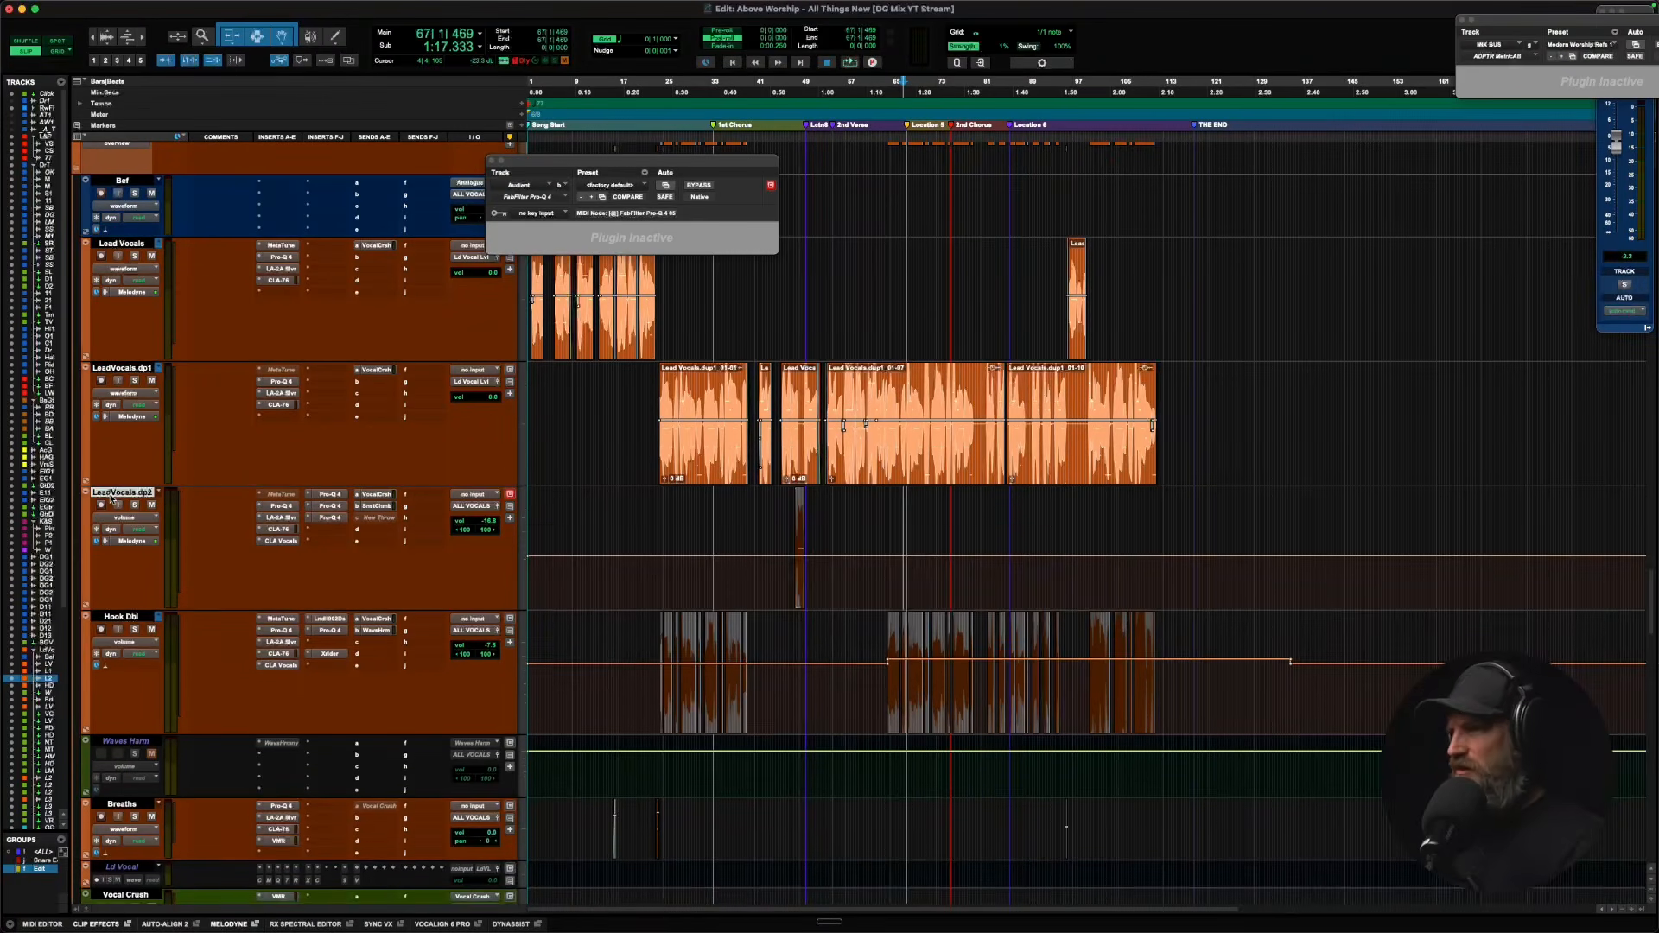
pyautogui.hotkey('ctrl', 'Down')
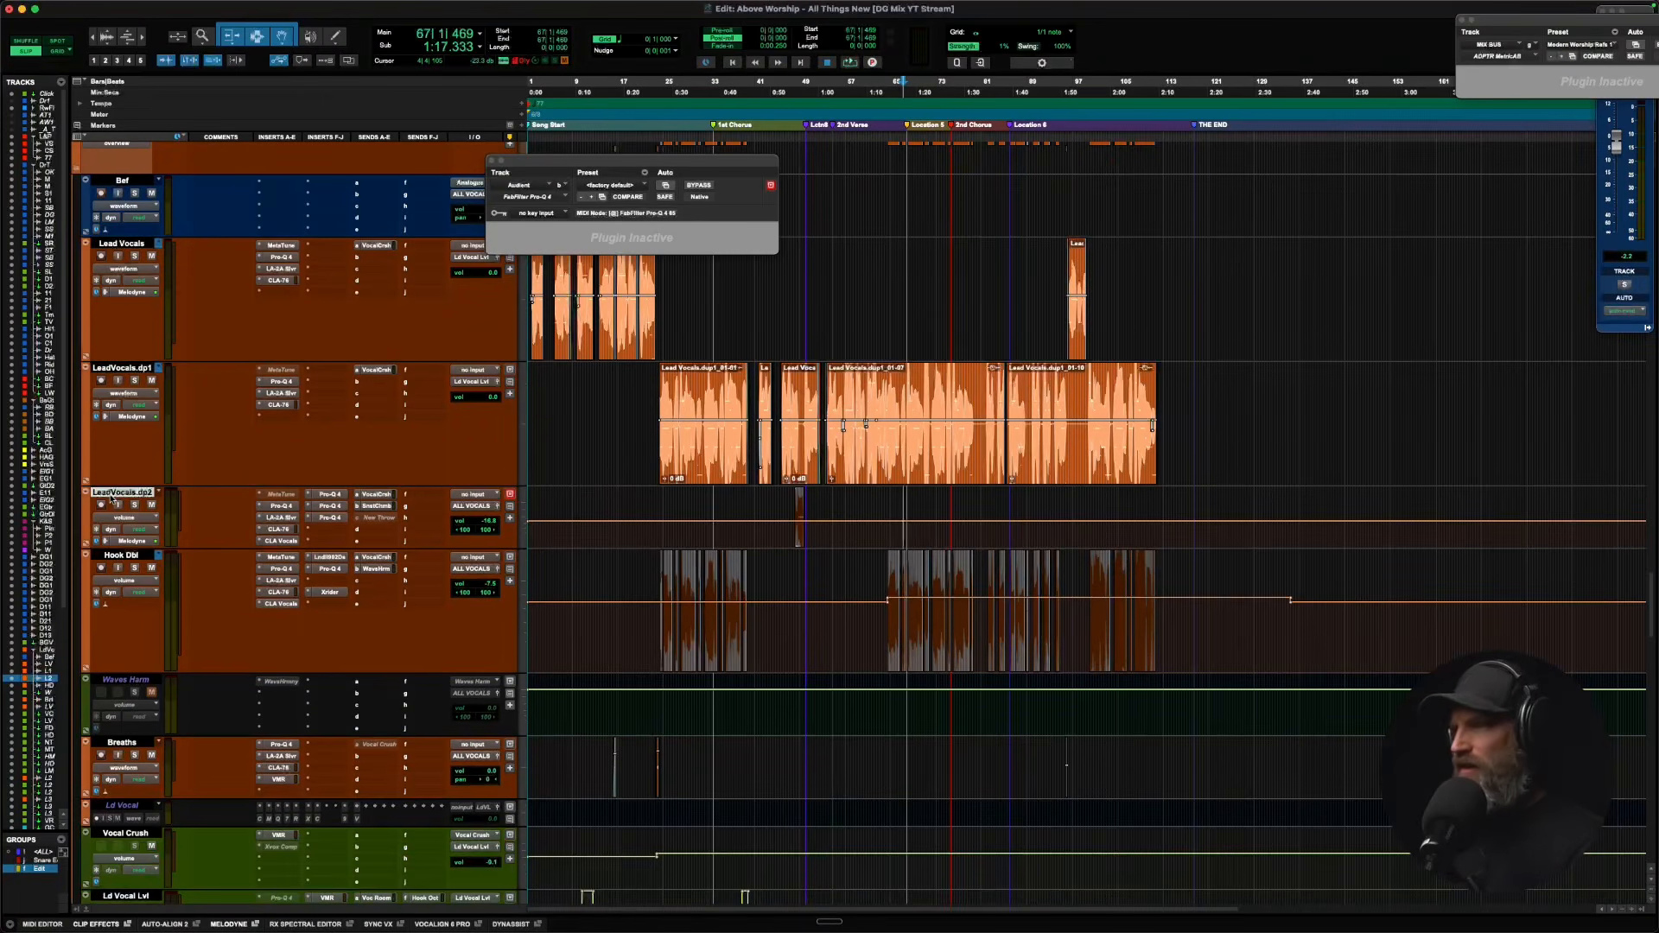
pyautogui.click(121, 557)
pyautogui.hotkey('ctrl', 'Down')
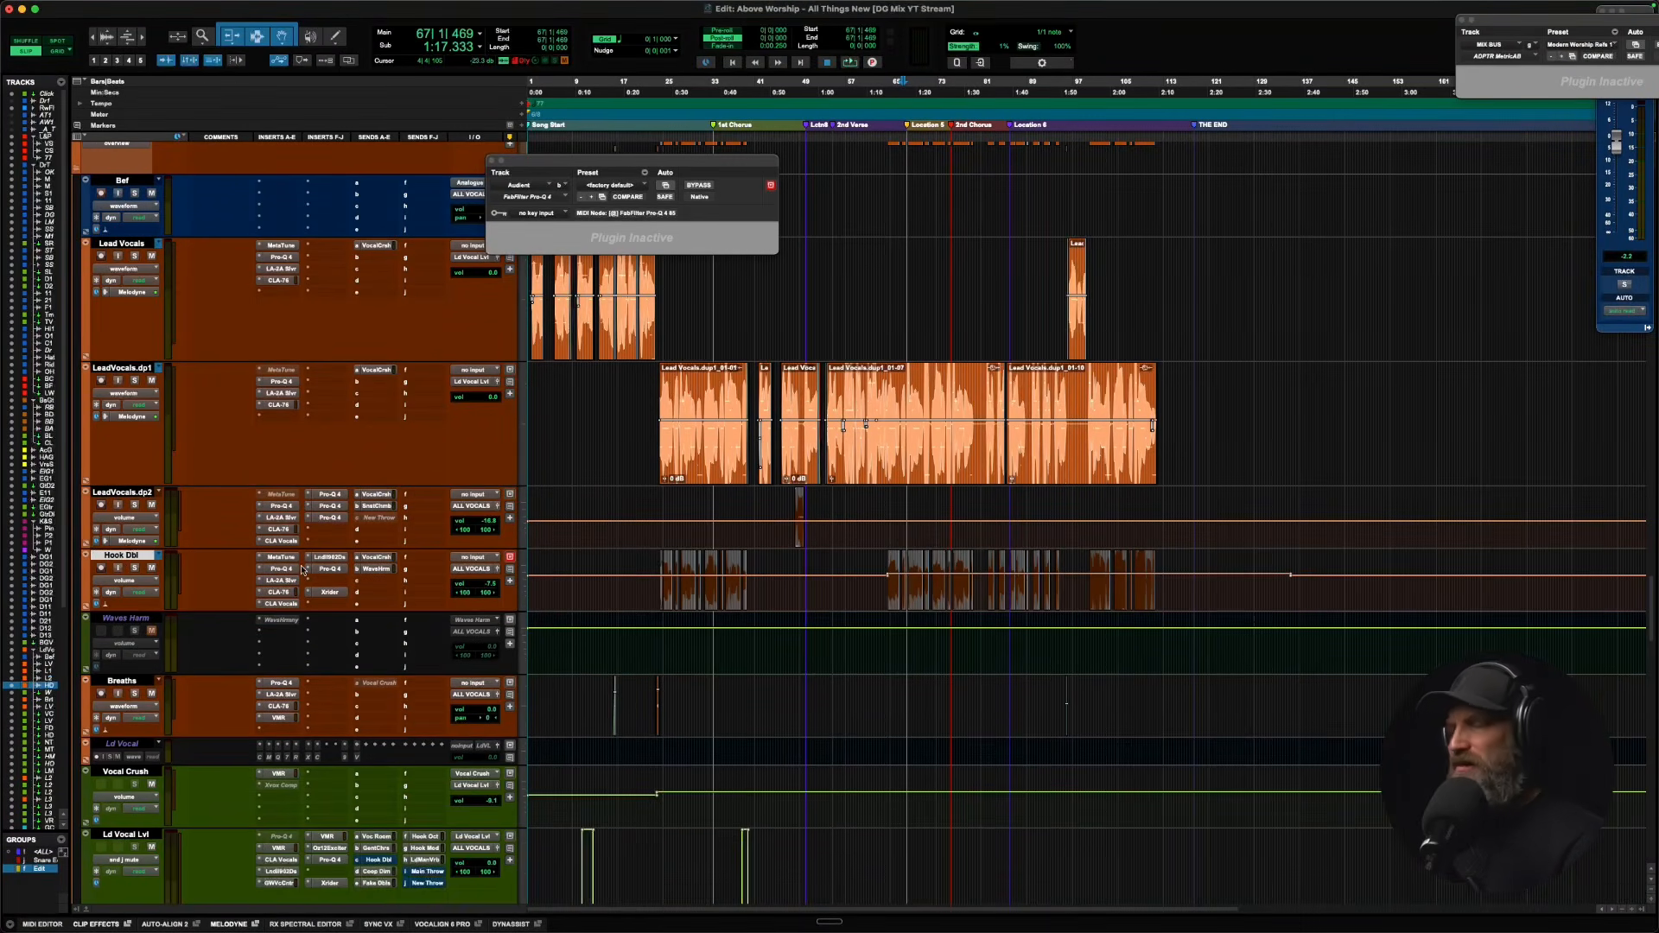
# Place the edit cursor at 5|4|407 on the Lead Vocals track and zoom in to examine its opening clips.
pyautogui.scroll(3, 302, 569)
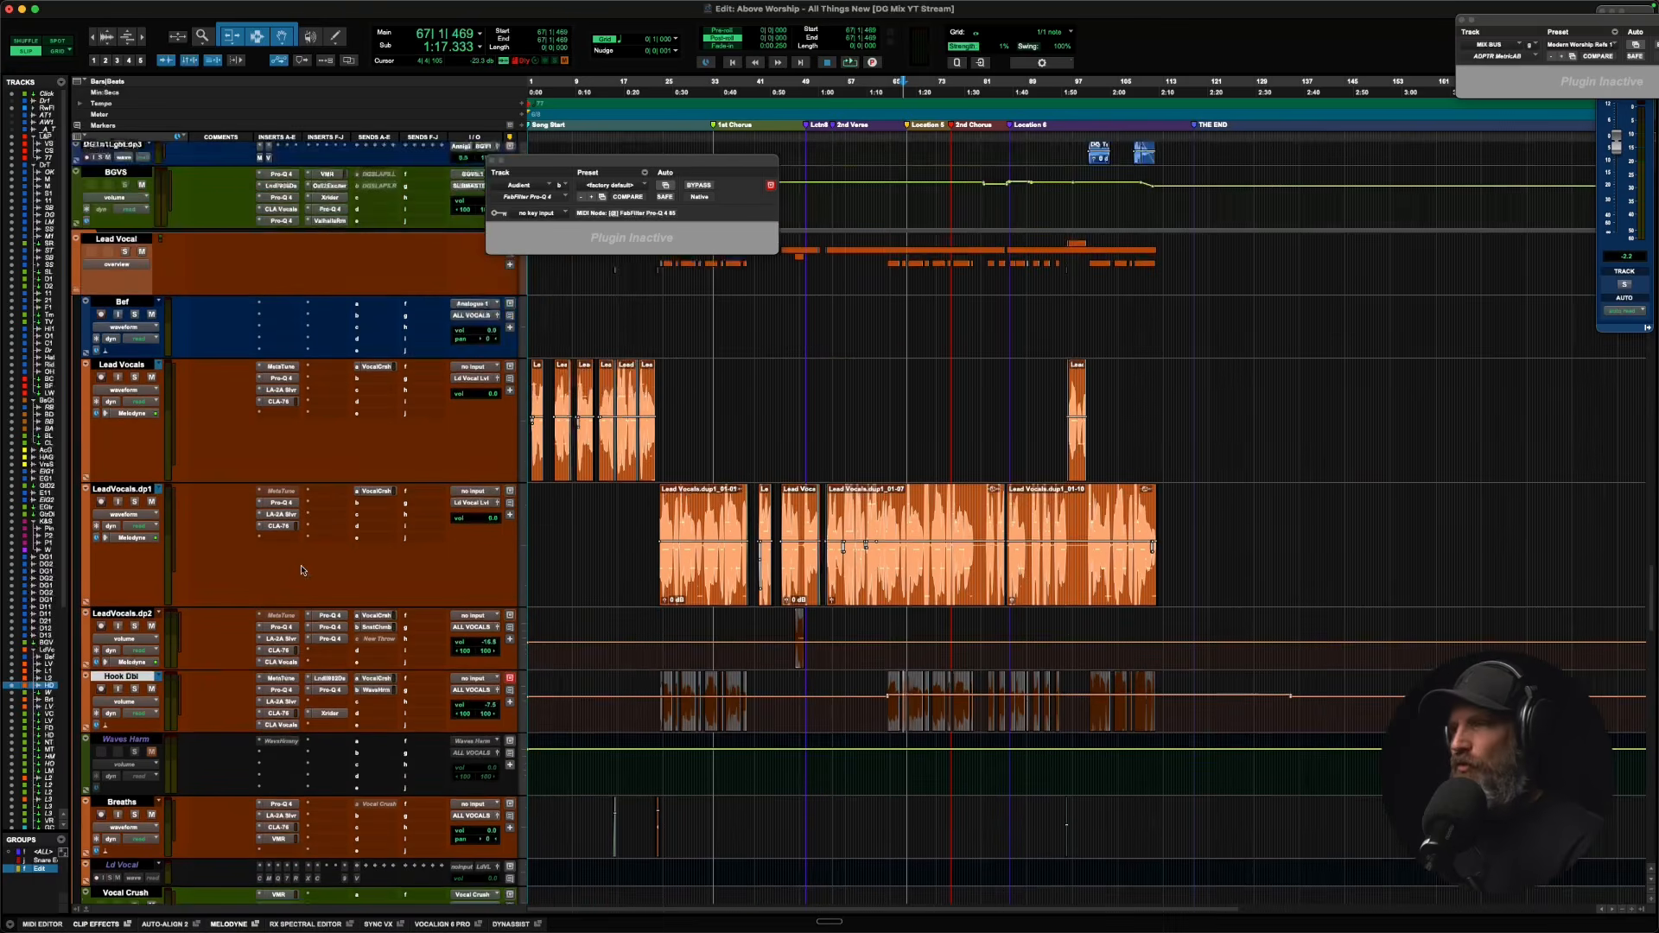
pyautogui.click(546, 408)
pyautogui.scroll(5, 549, 408)
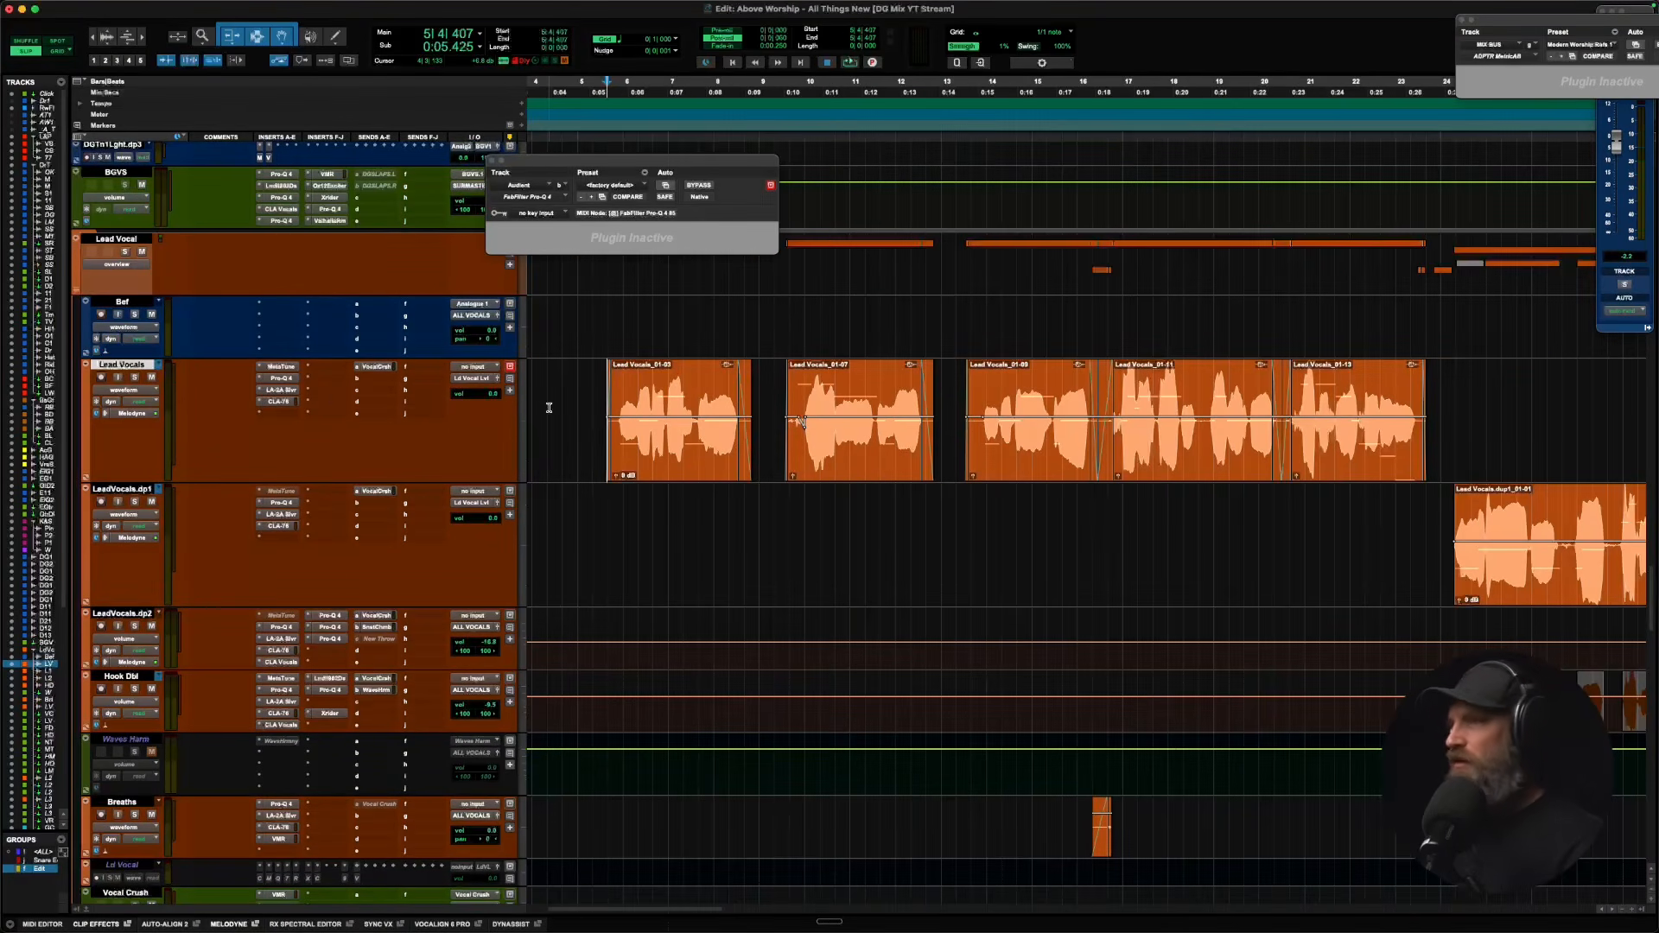
pyautogui.scroll(-1, 147, 377)
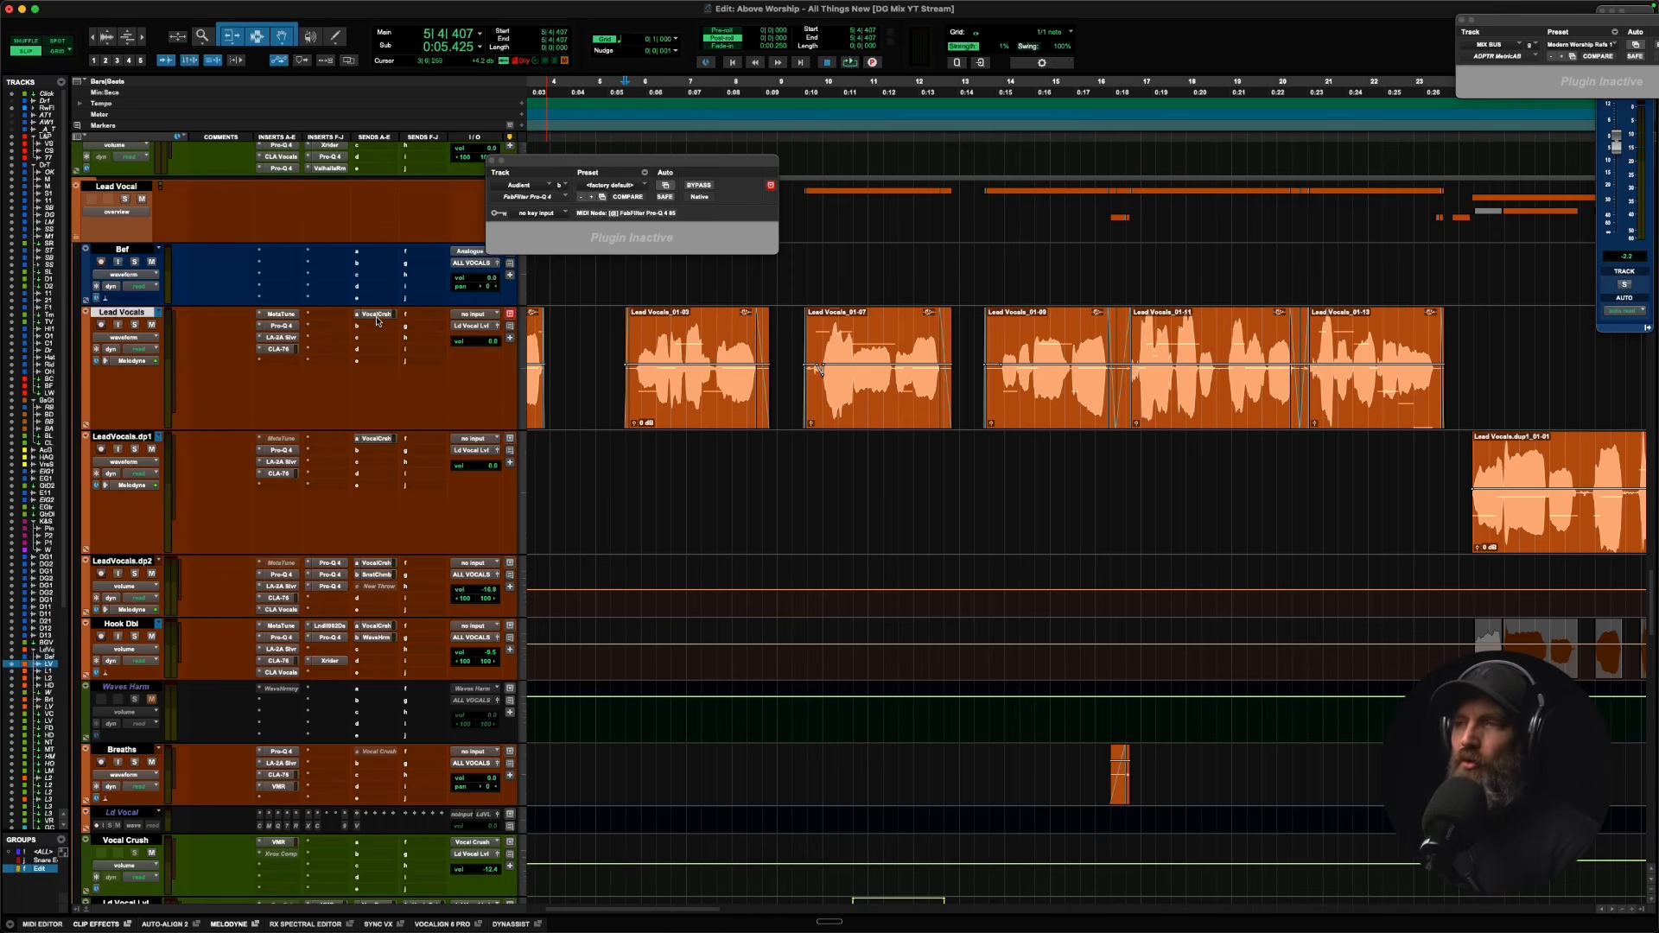
pyautogui.scroll(-1, 235, 408)
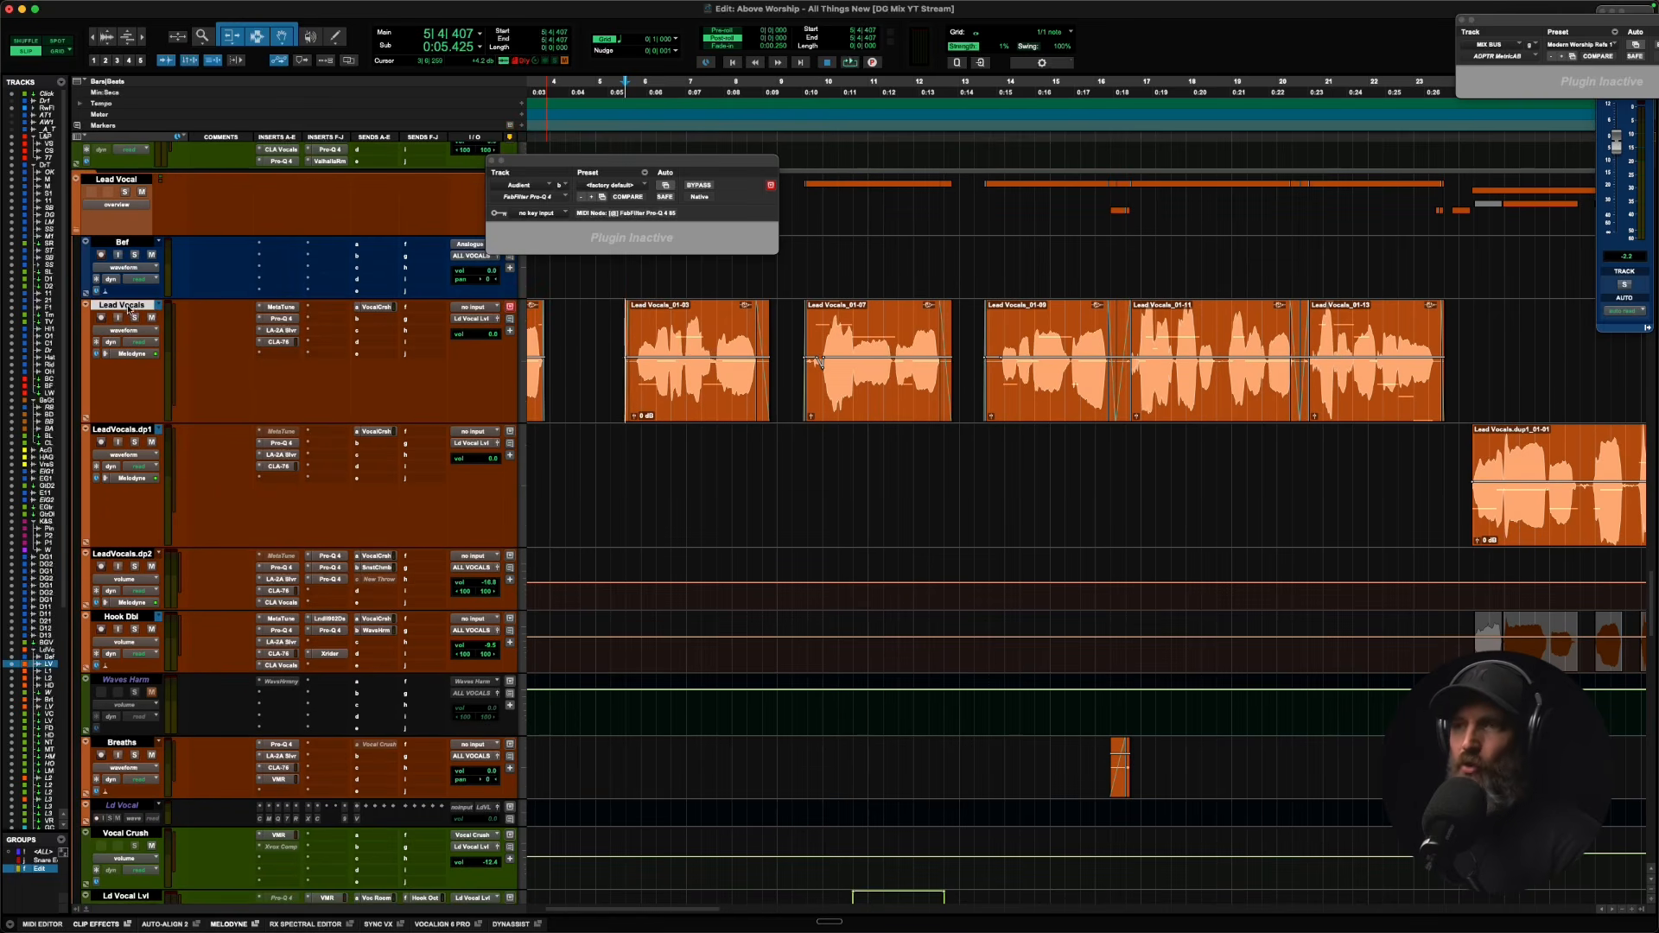
# Select the Vocal Crush track and open its Virtual Mix Rack insert to examine the FG-Stress compressor, keeping the track list uncovered.
pyautogui.scroll(-2, 247, 356)
pyautogui.scroll(-10, 247, 357)
pyautogui.hscroll(-3, 247, 356)
pyautogui.click(129, 476)
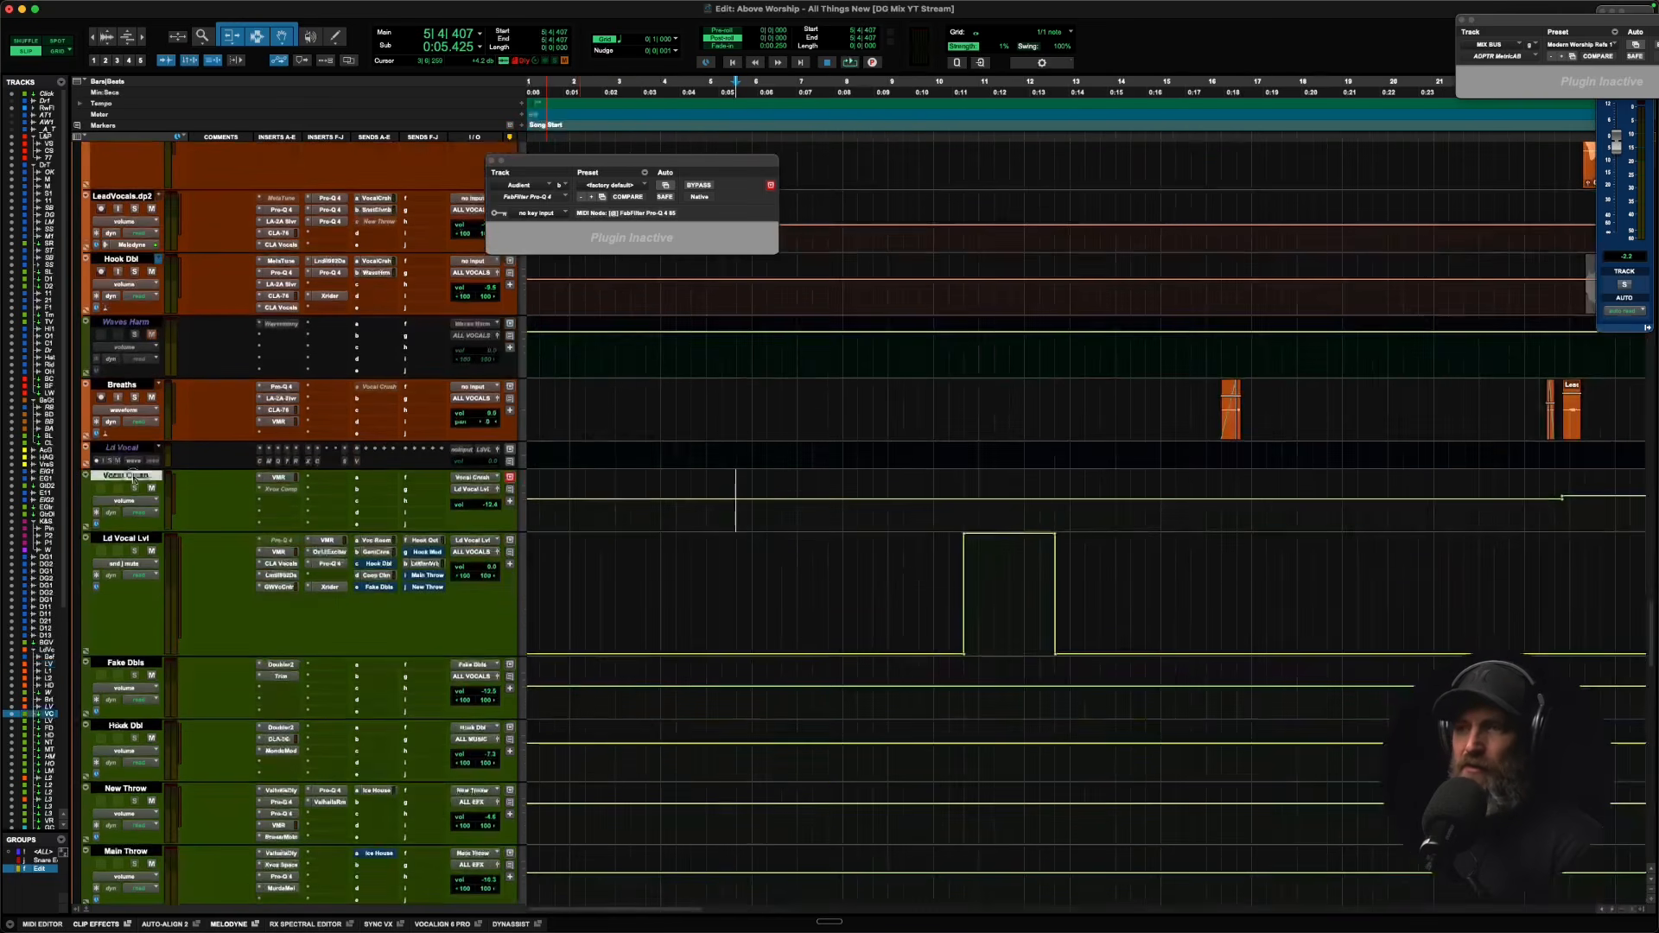
pyautogui.click(277, 478)
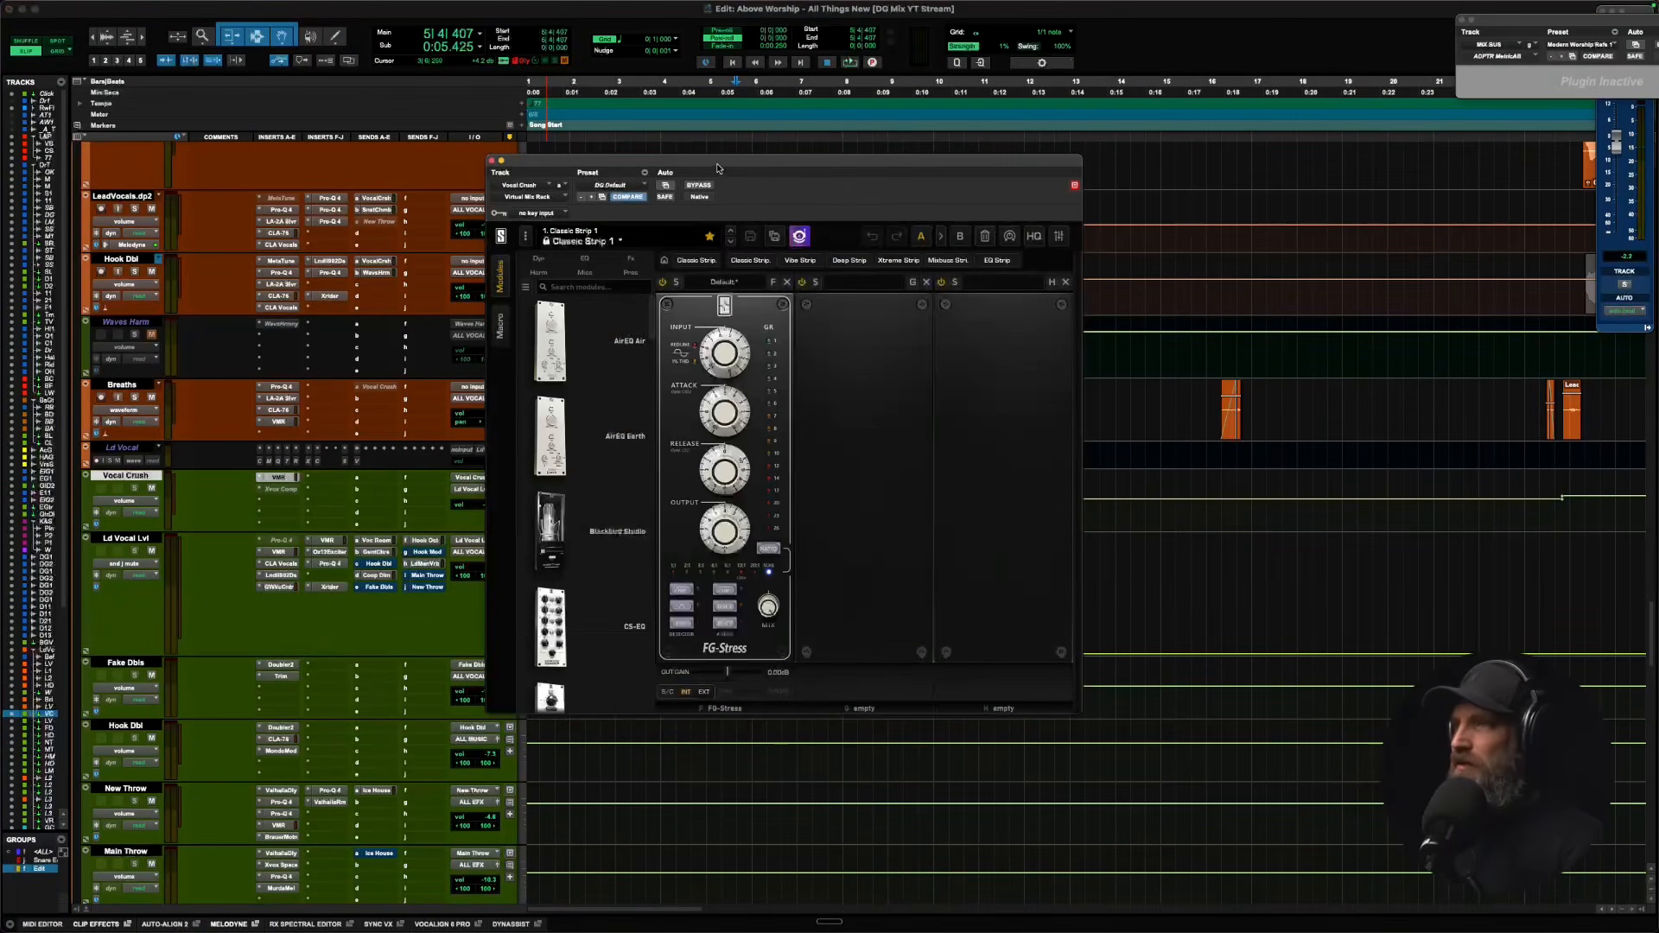
pyautogui.moveTo(717, 168); pyautogui.dragTo(791, 118)
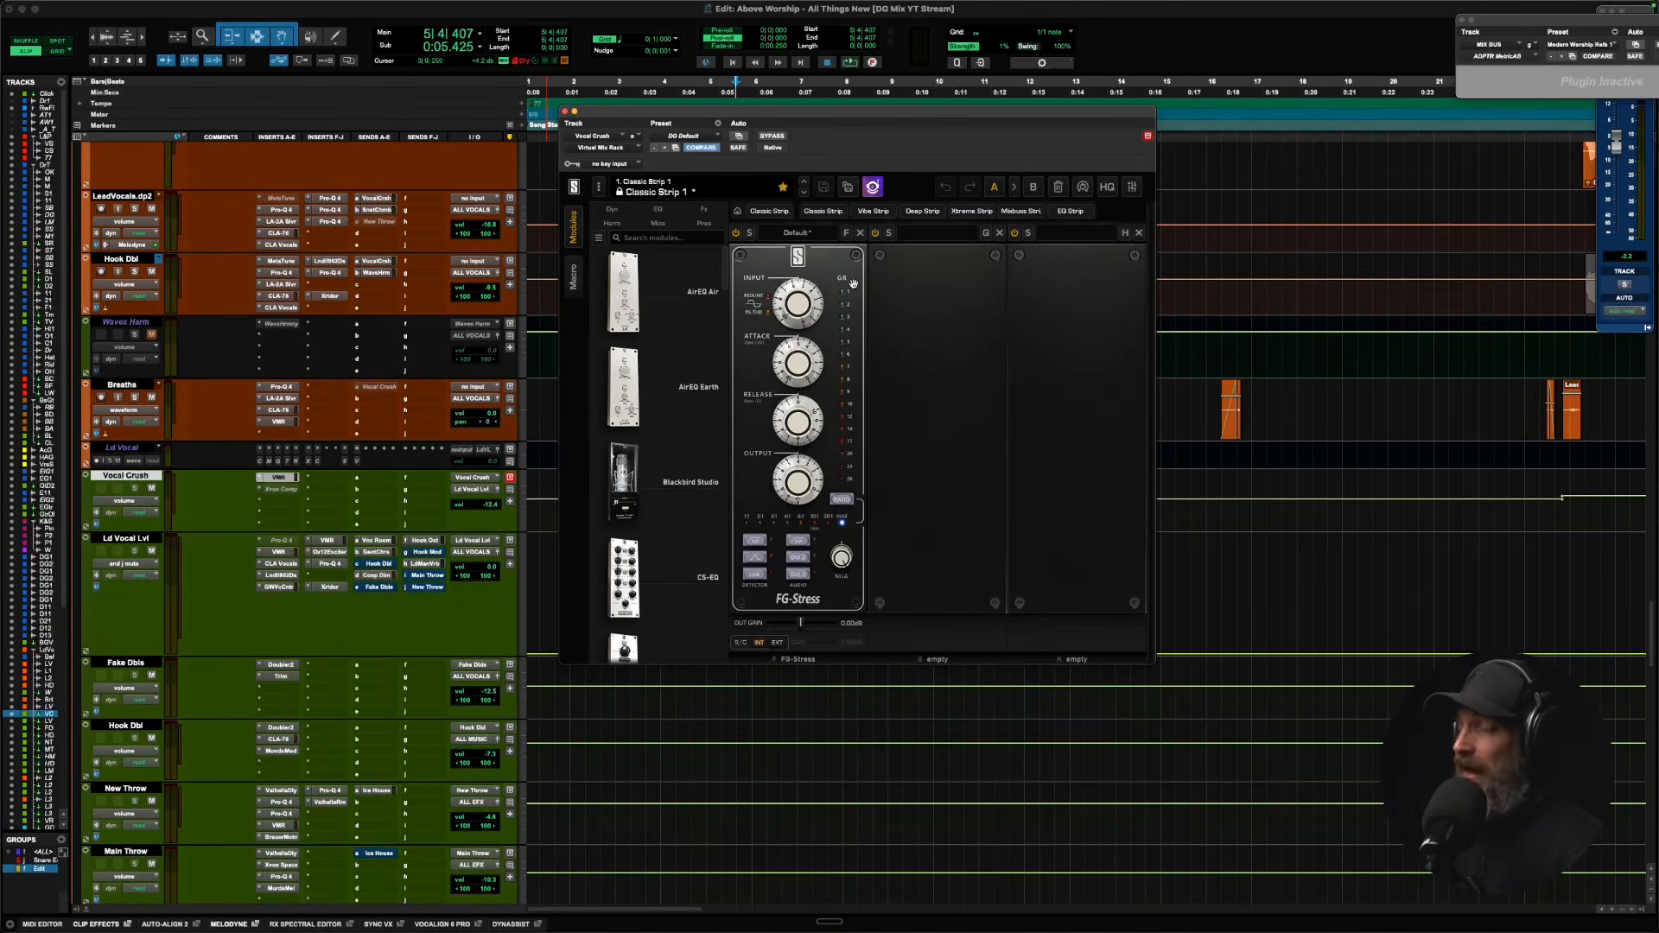
pyautogui.click(125, 479)
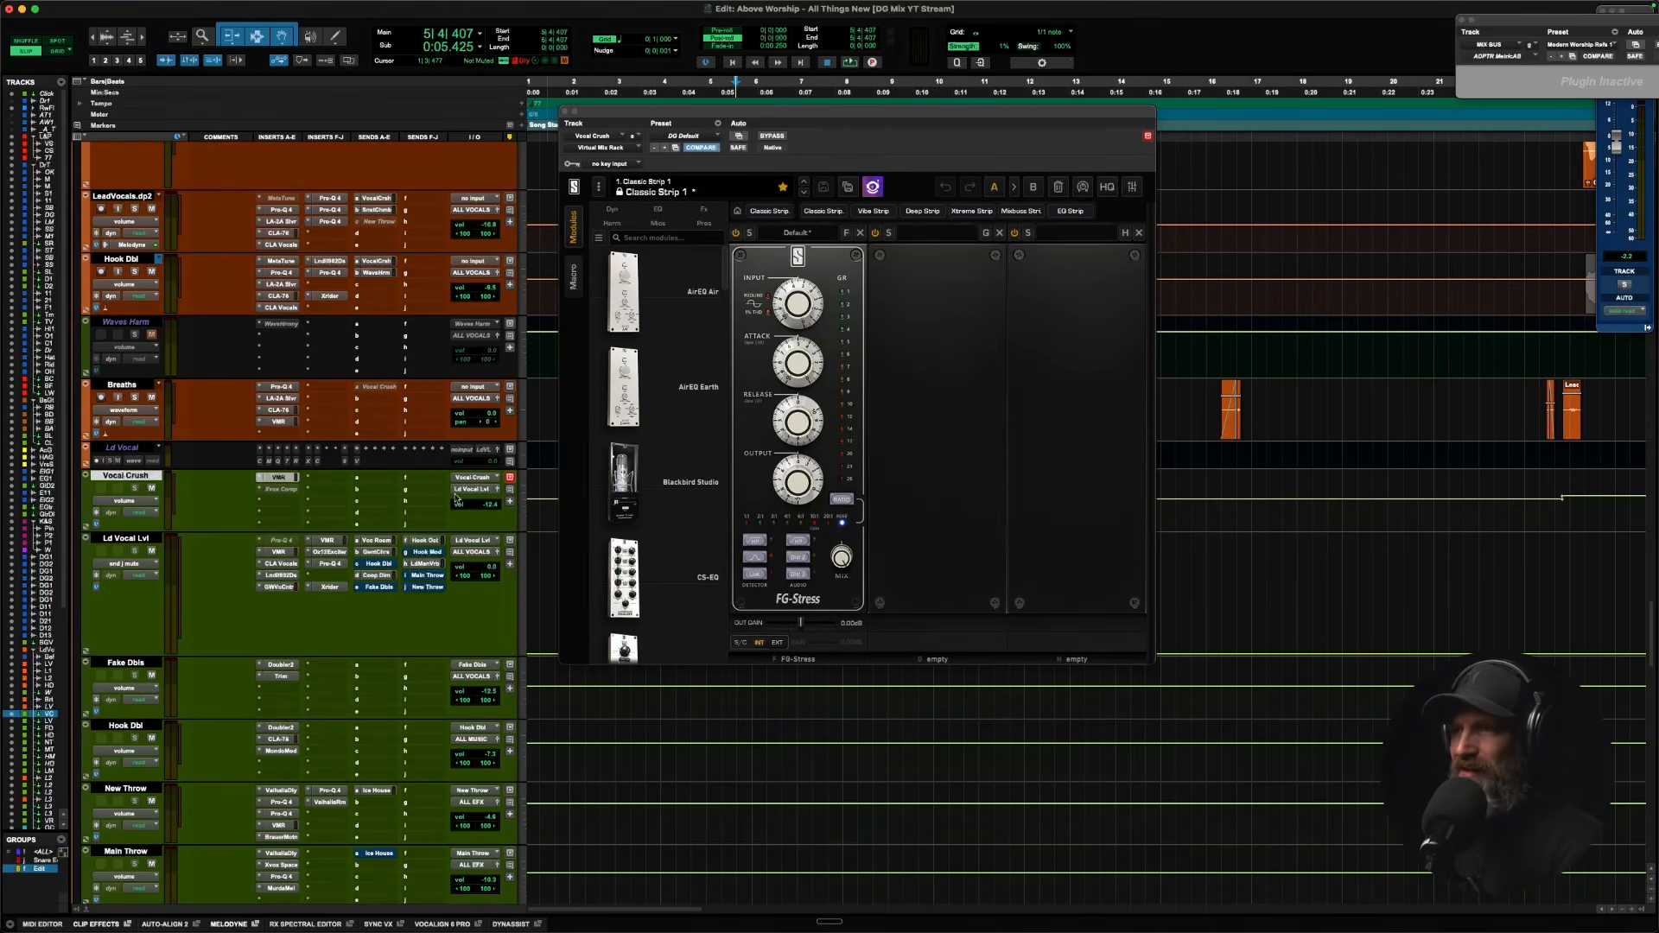
# Move the Lead Vocals track down so it sits directly above the Vocal Crush track.
pyautogui.scroll(8, 181, 467)
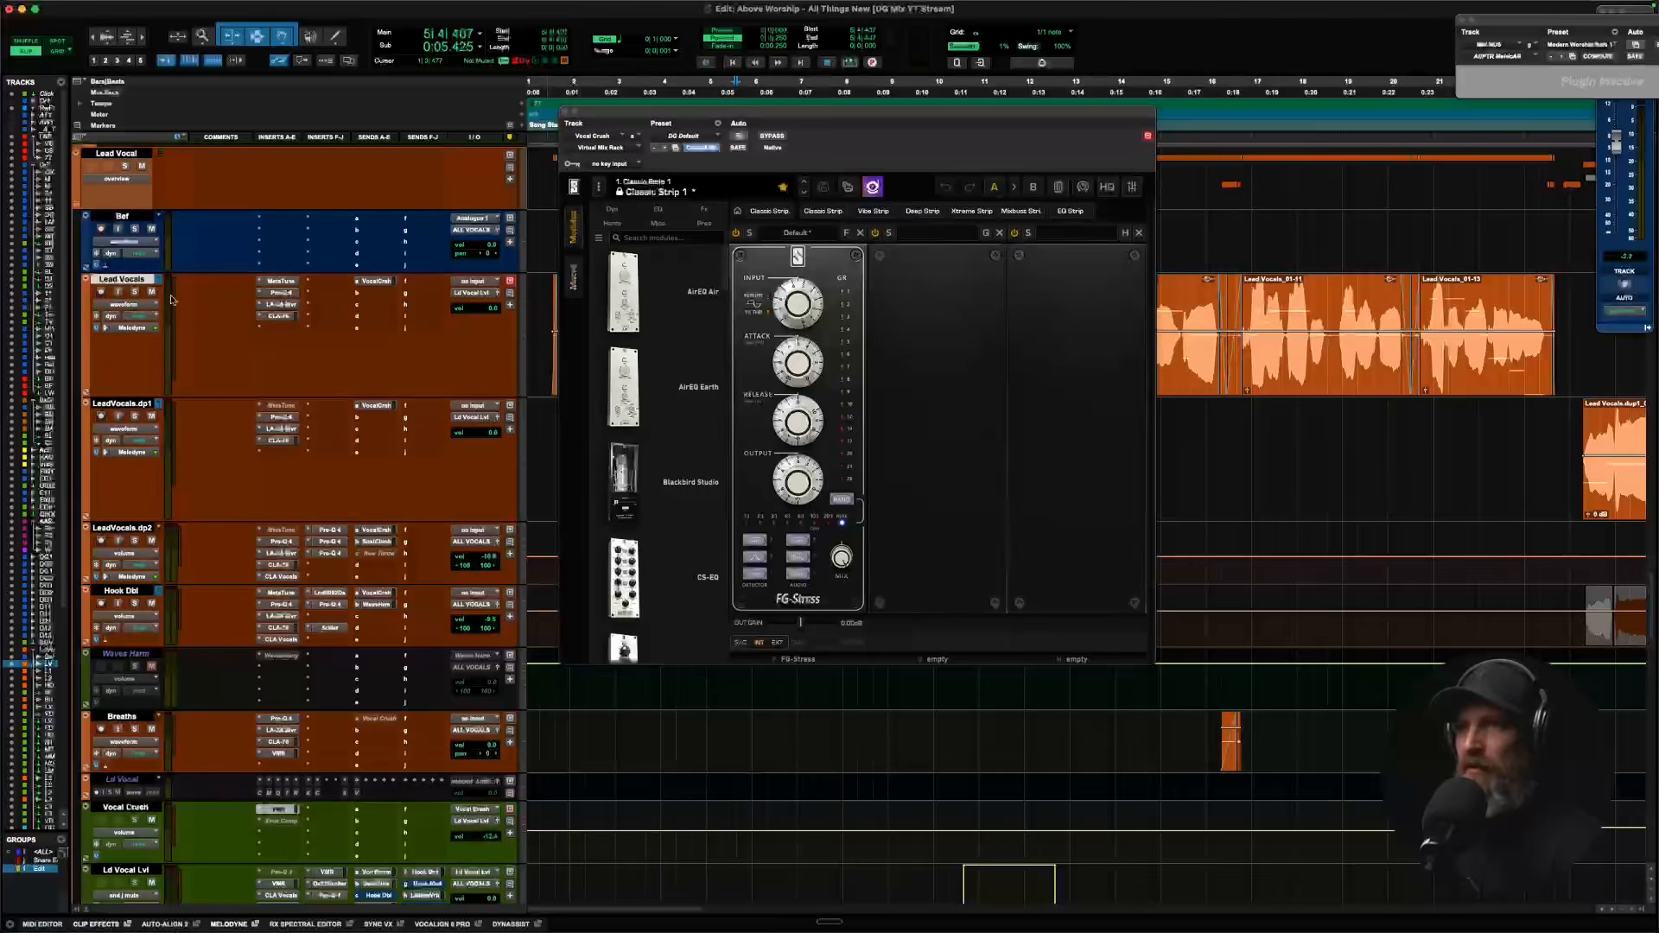
pyautogui.scroll(-3, 147, 276)
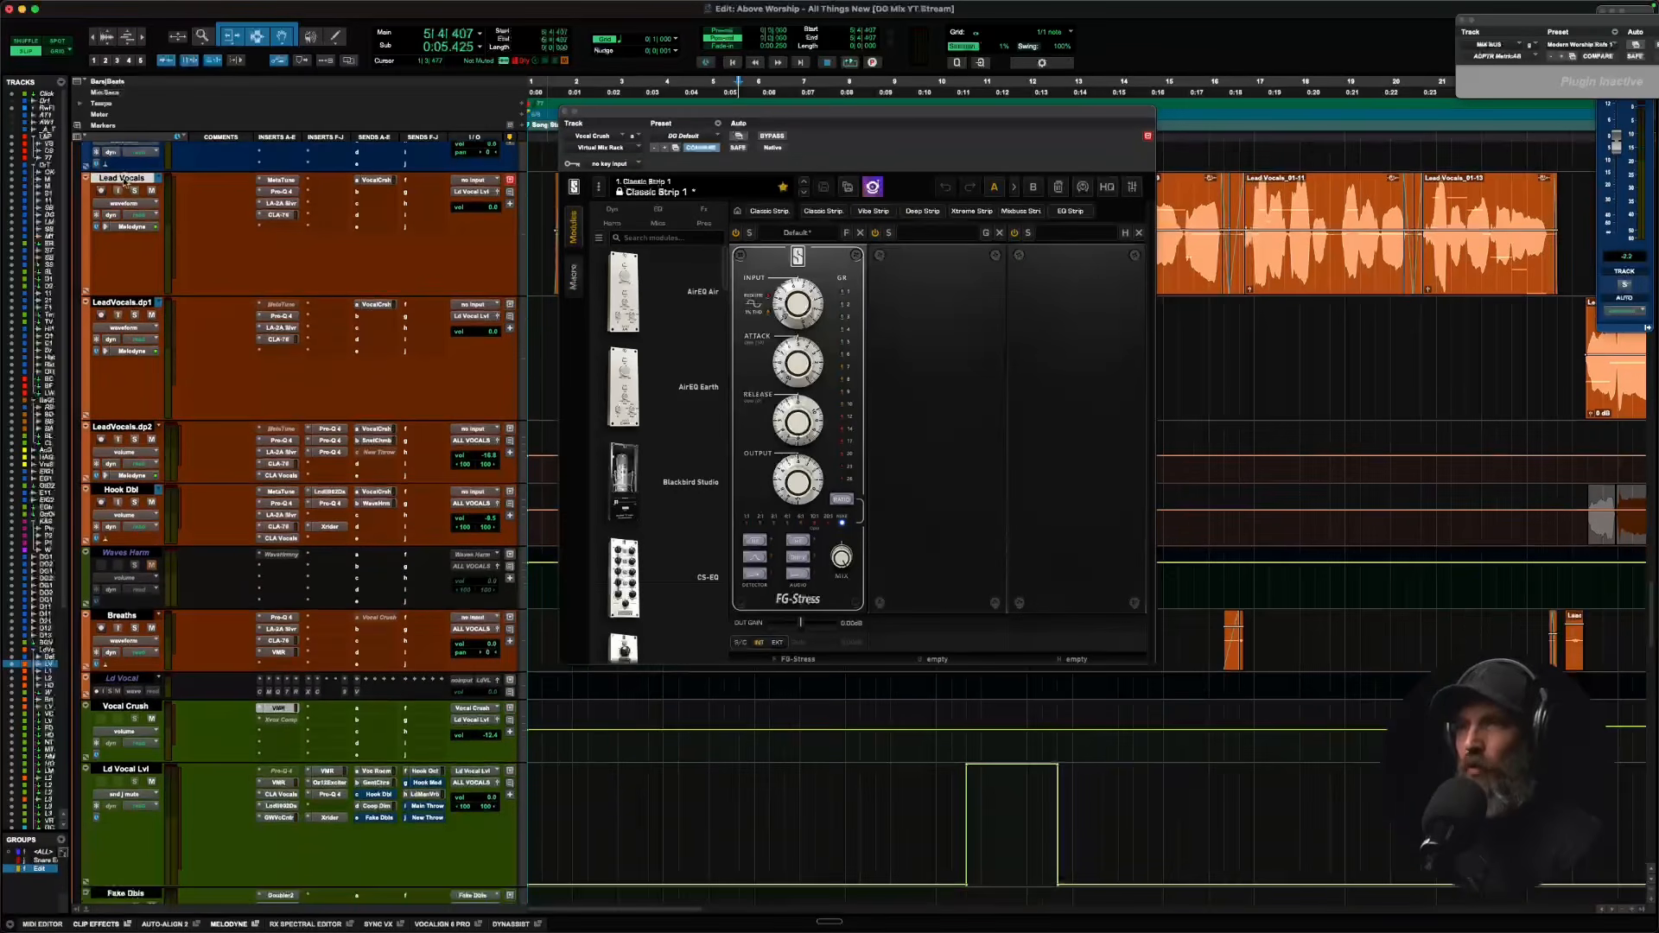
pyautogui.moveTo(125, 181); pyautogui.dragTo(125, 691)
# Open the Lead Vocals track's send to Vocal Crush and place its fader window over the Virtual Mix Rack, with Vocal Crush selected.
pyautogui.scroll(-8, 140, 571)
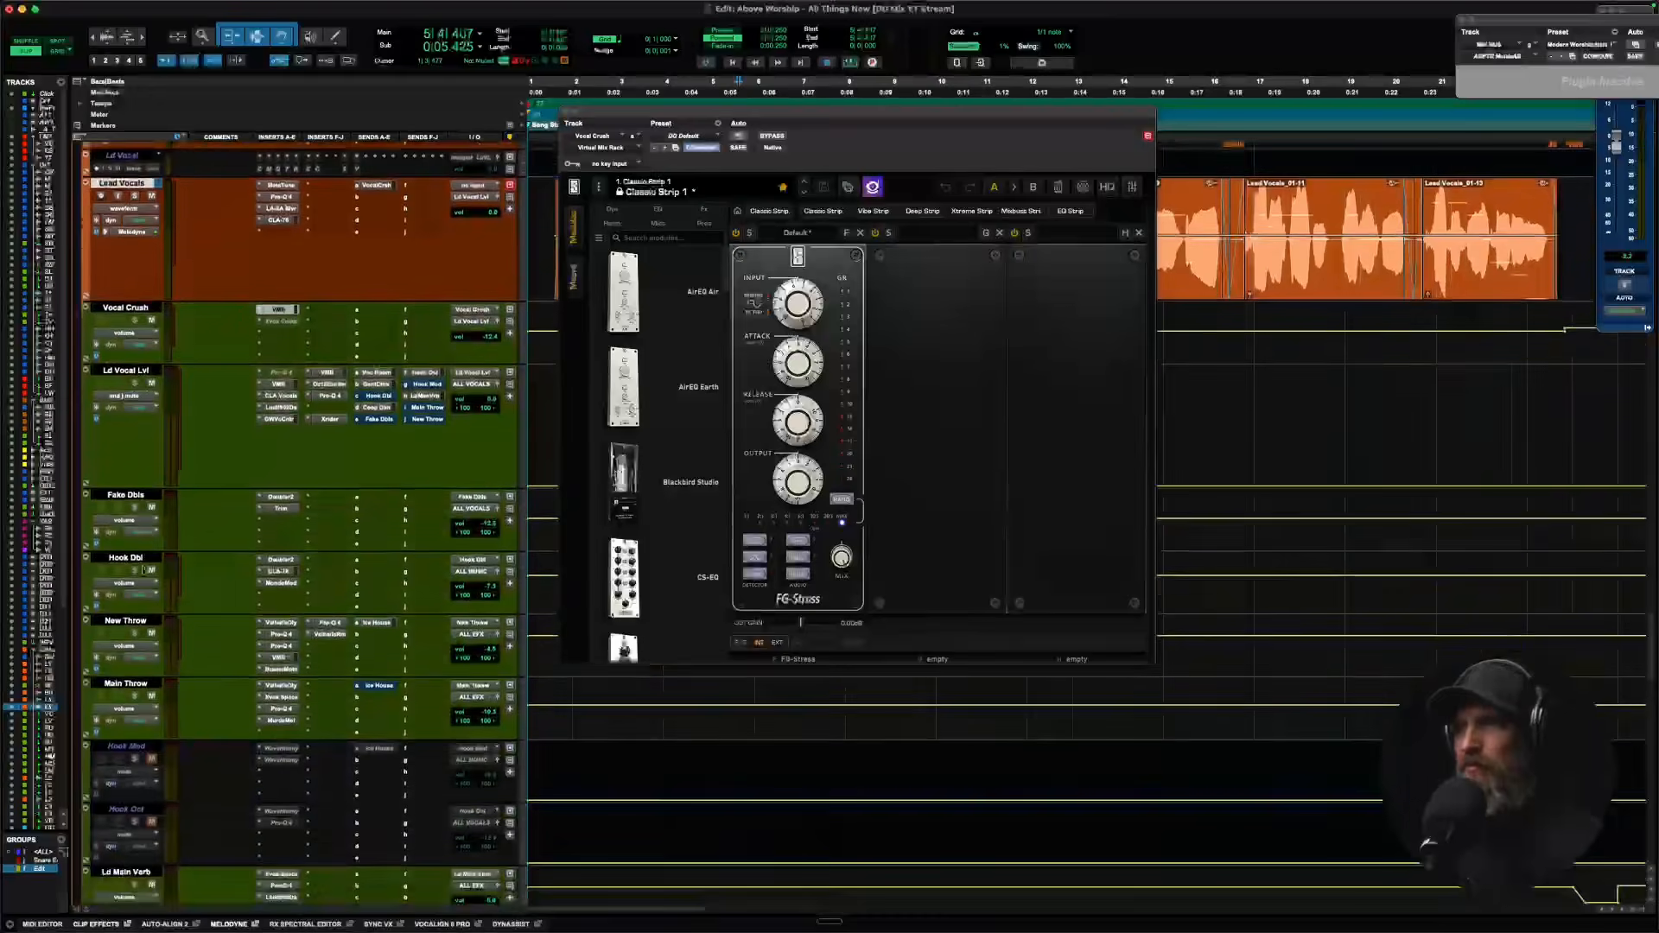
pyautogui.scroll(-2, 142, 570)
pyautogui.scroll(-2, 143, 571)
pyautogui.scroll(1, 143, 571)
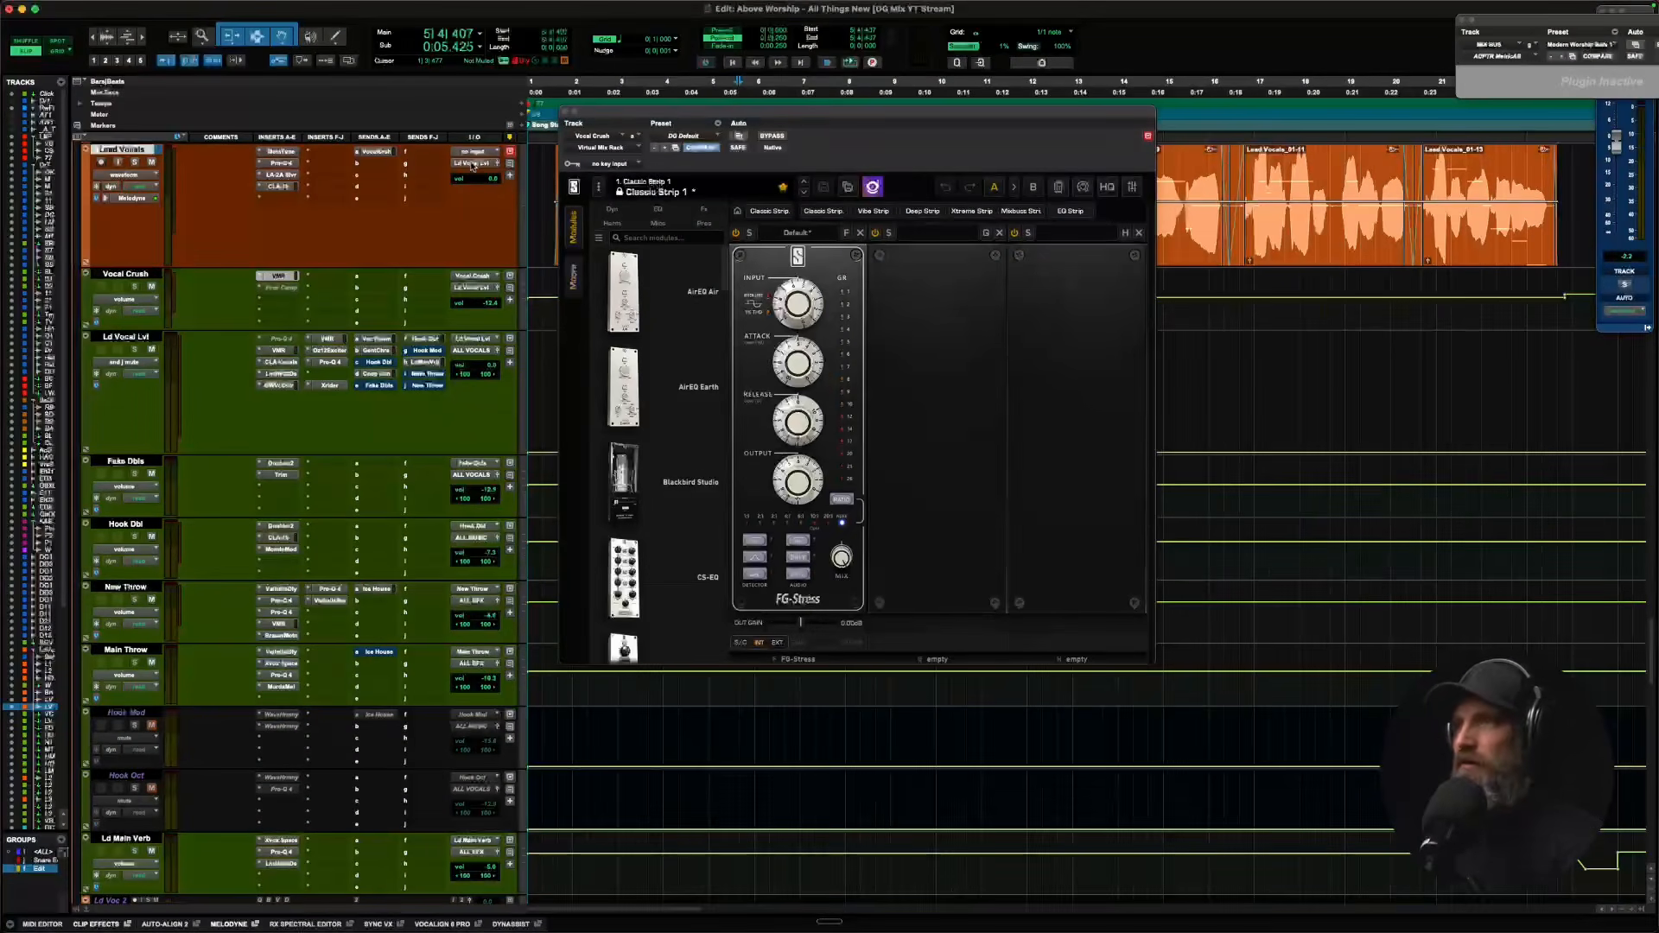
pyautogui.click(125, 336)
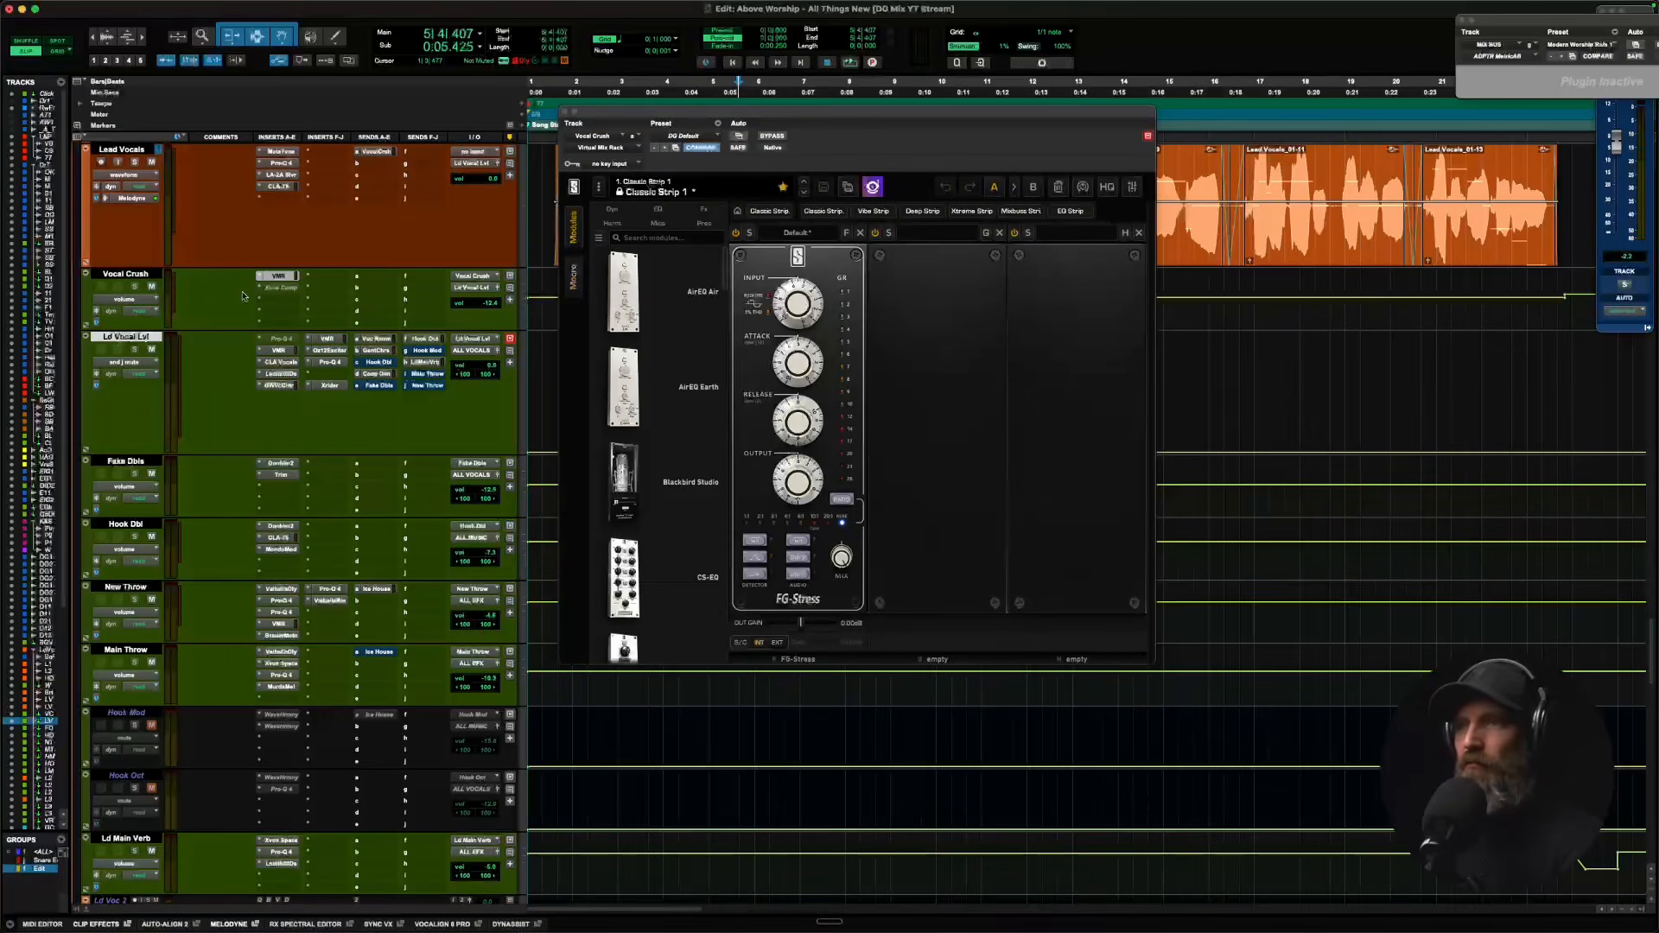
pyautogui.click(377, 154)
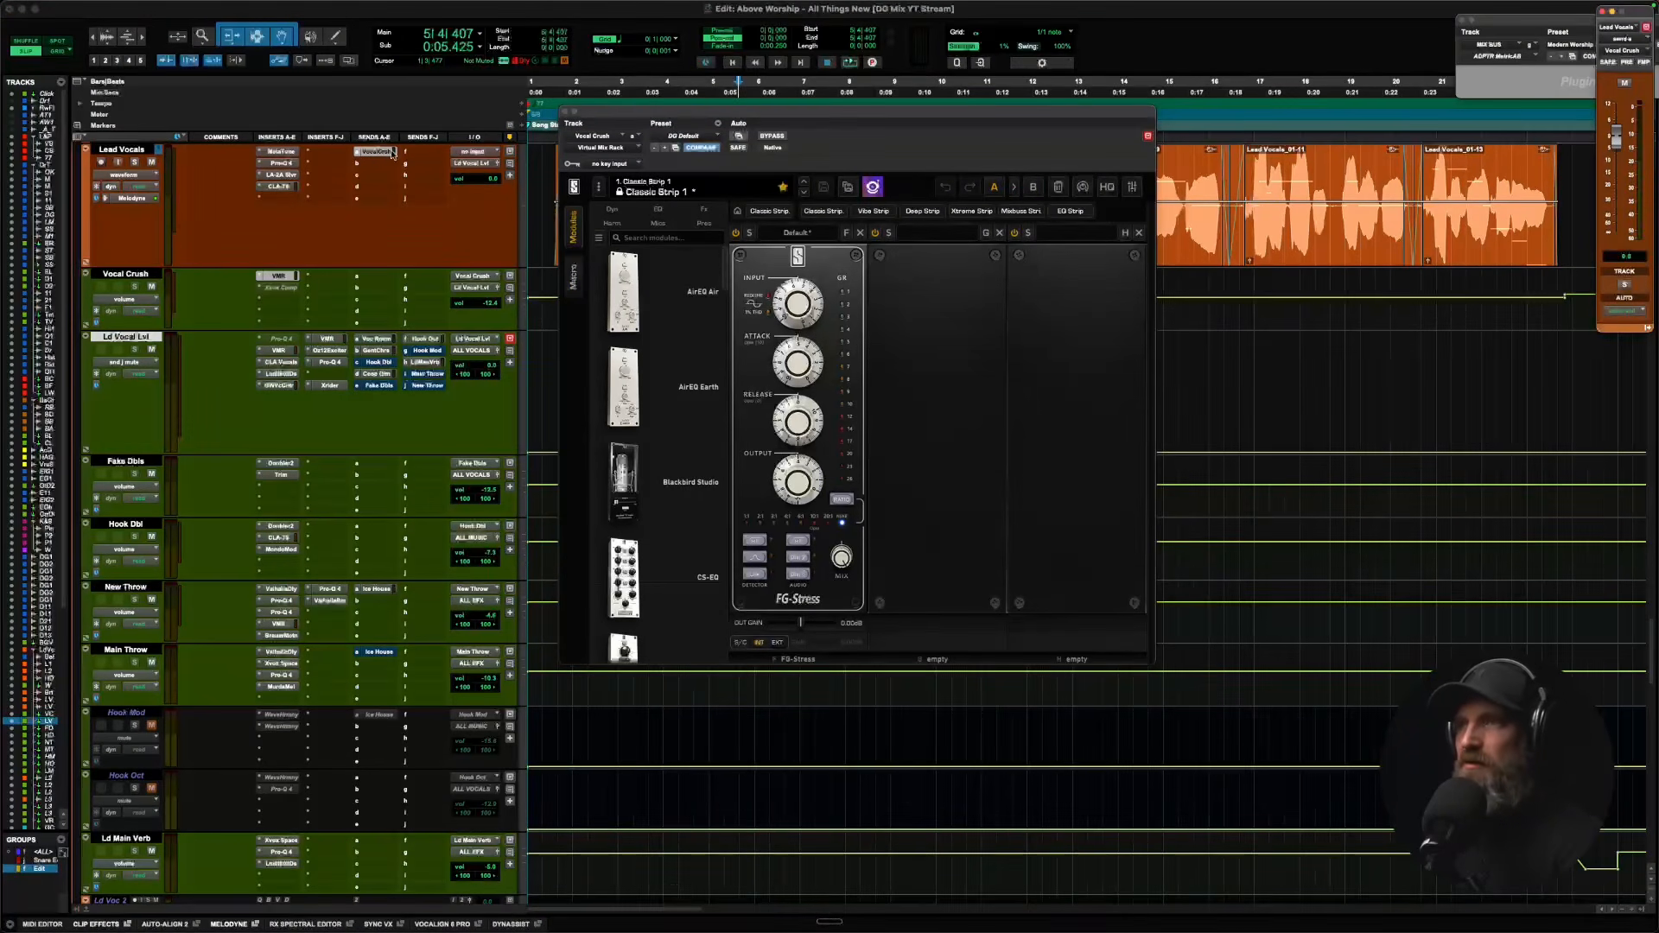
pyautogui.click(130, 273)
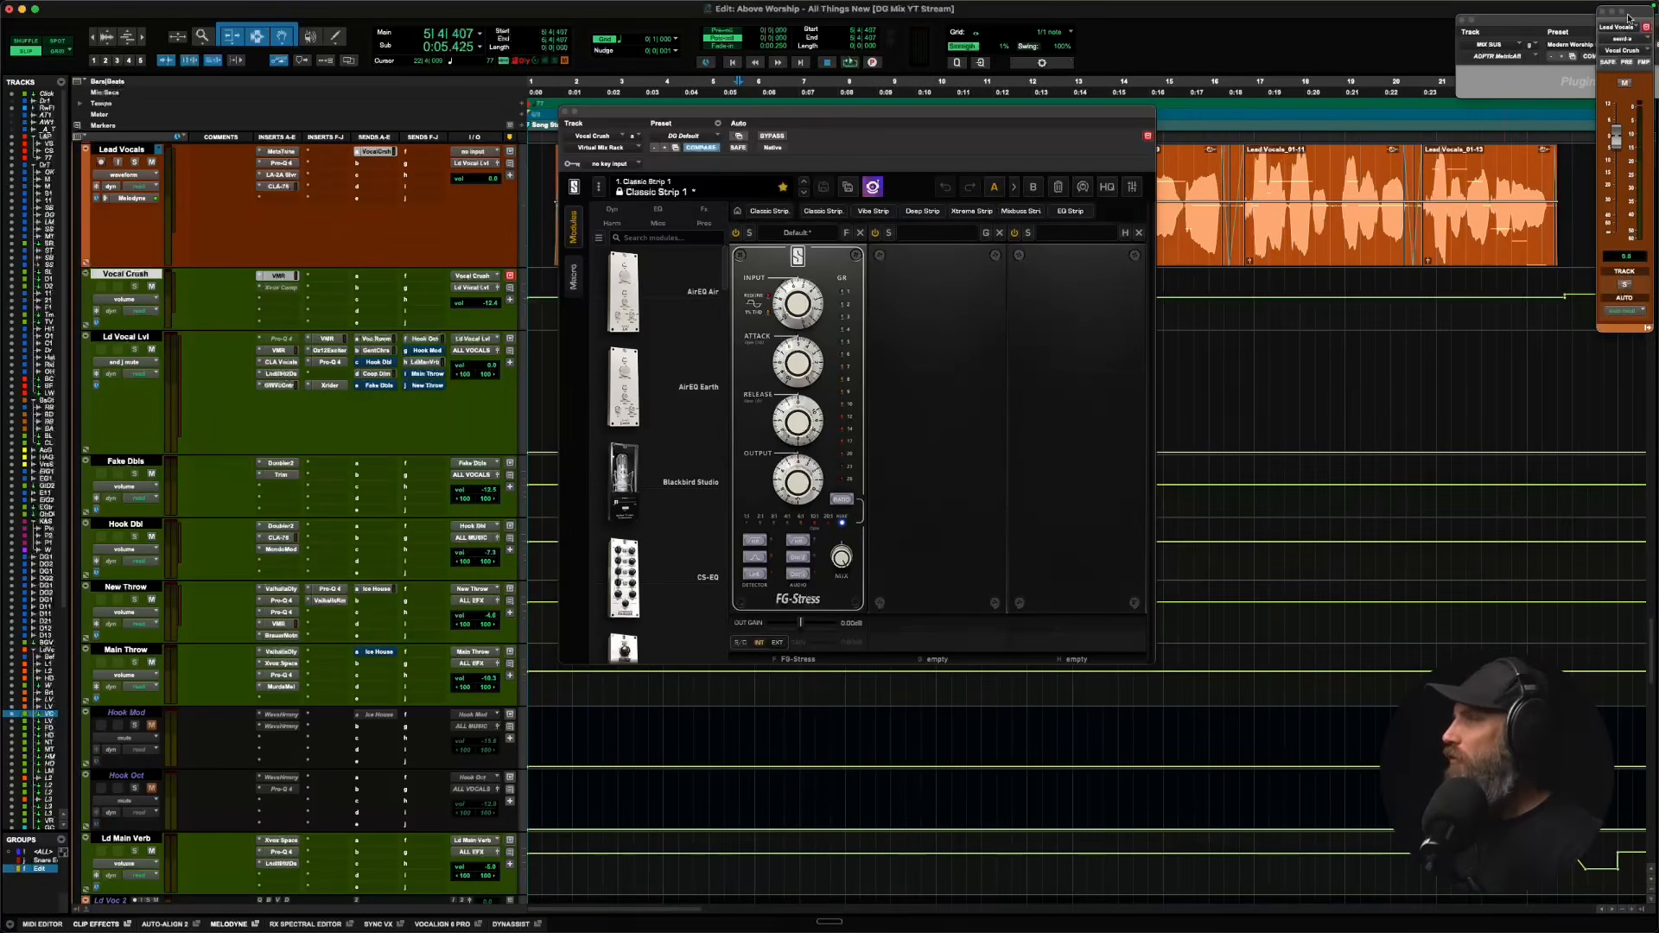
pyautogui.moveTo(1628, 17); pyautogui.dragTo(751, 187)
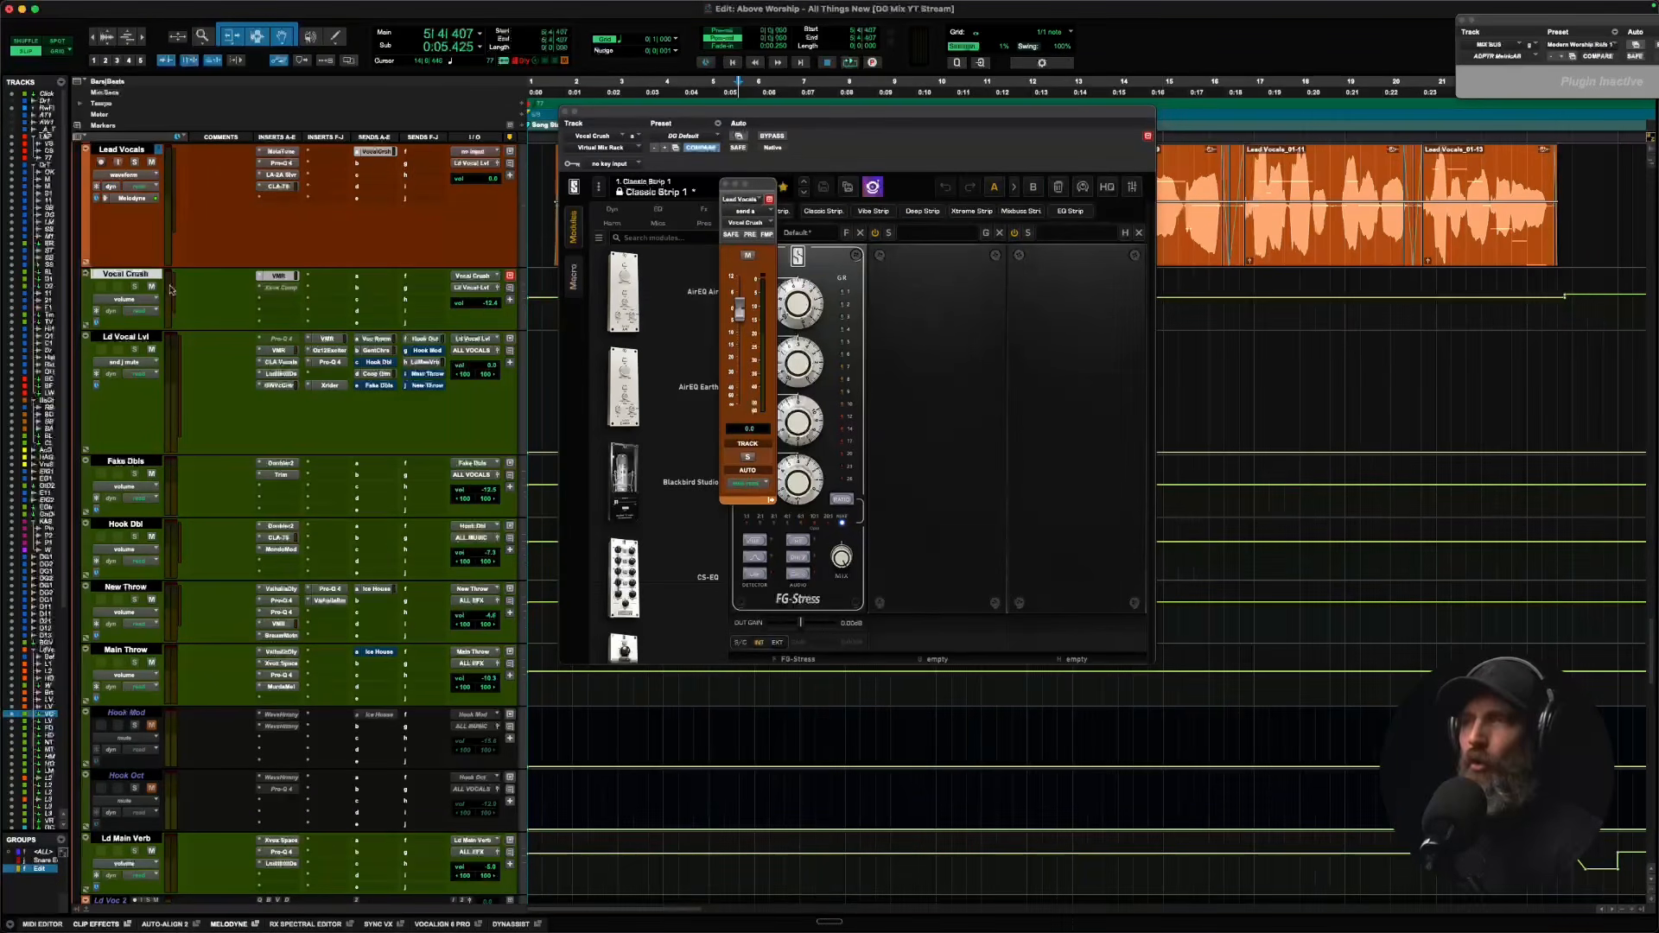
# Trace the vocal routing by selecting Lead Vocals with Vocal Crush, followed by Ld Vocal Lvl, Fake Dbls and Lead Vocals individually.
pyautogui.keyDown('shift'); pyautogui.click(103, 148); pyautogui.keyUp('shift')
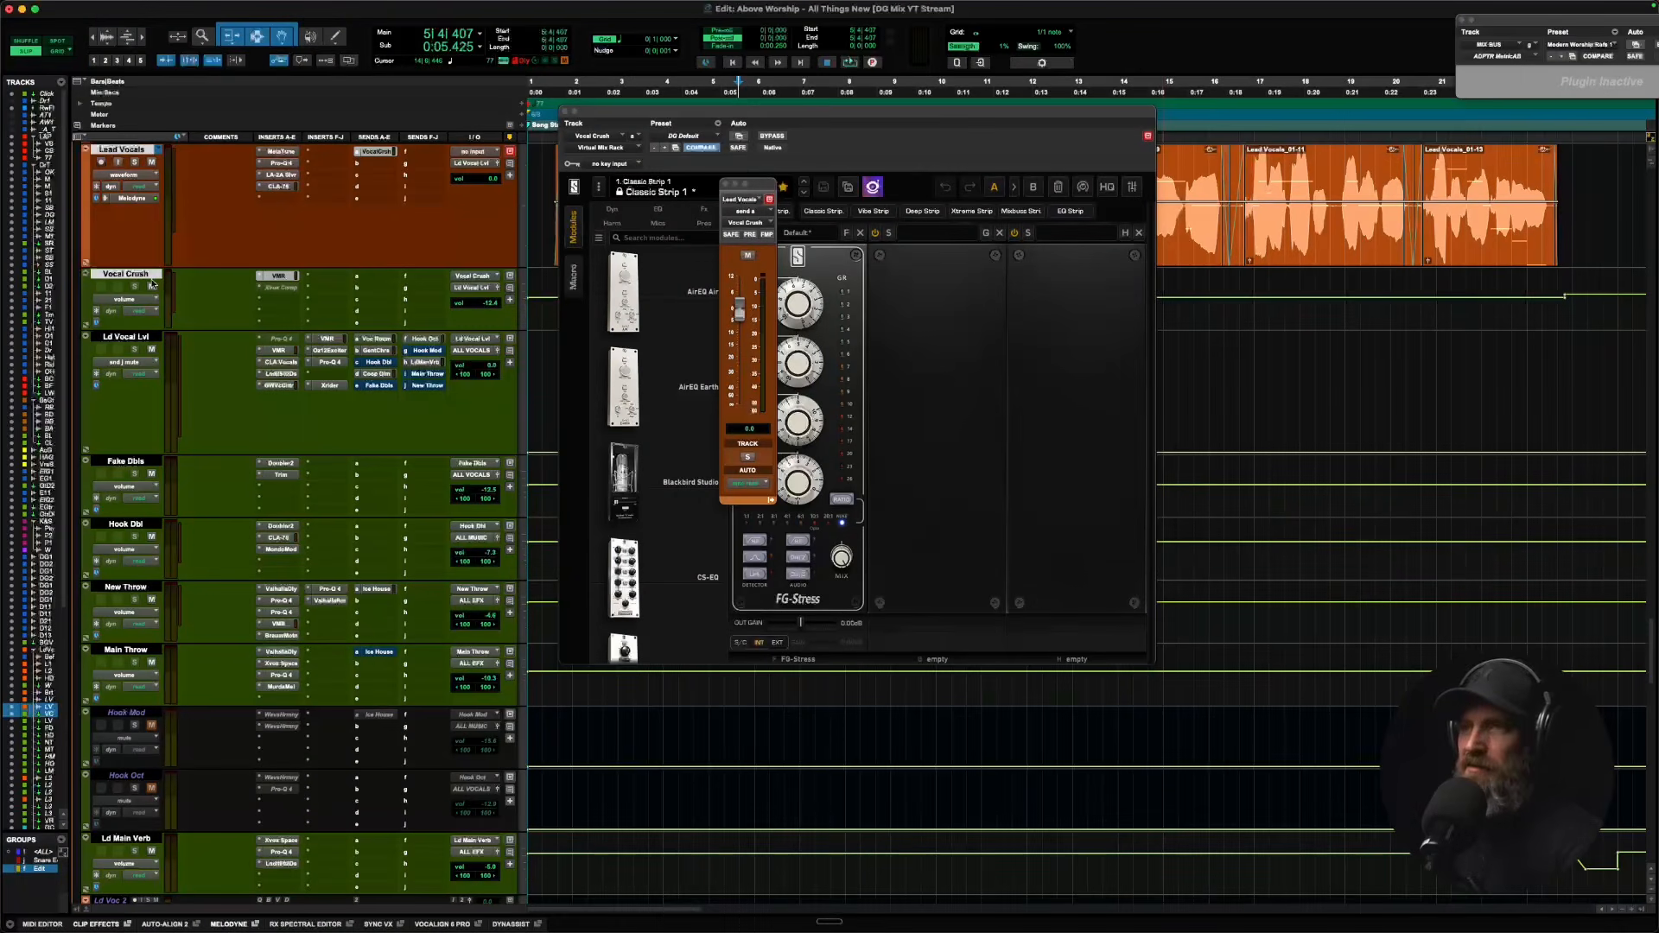
pyautogui.click(128, 340)
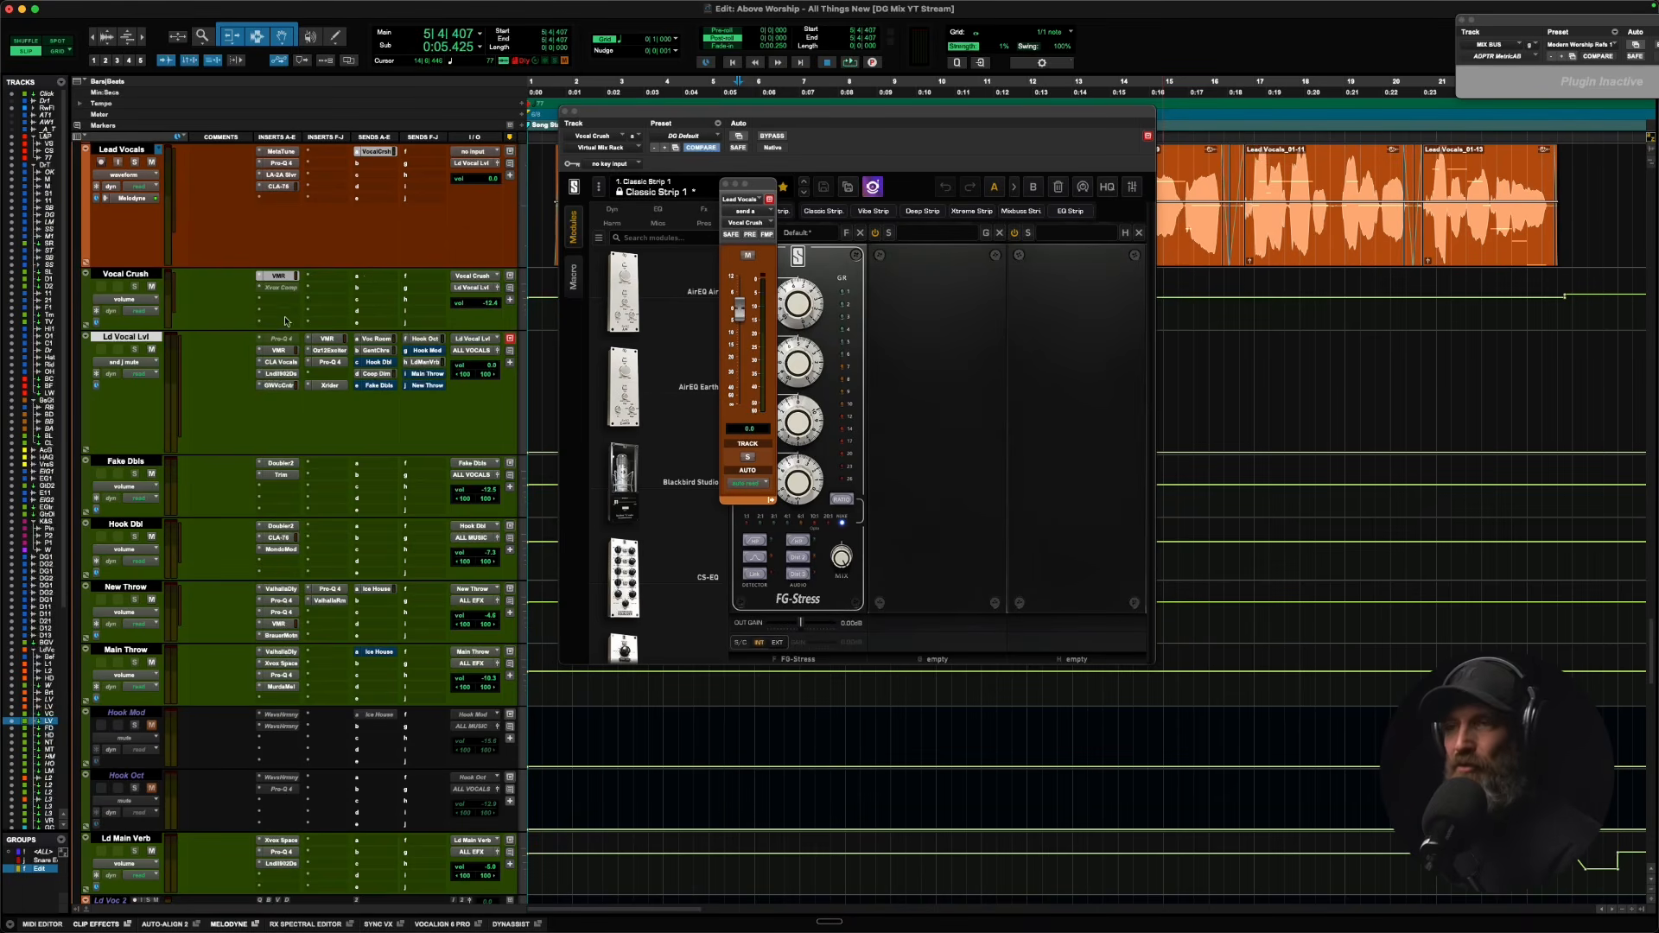
pyautogui.click(136, 462)
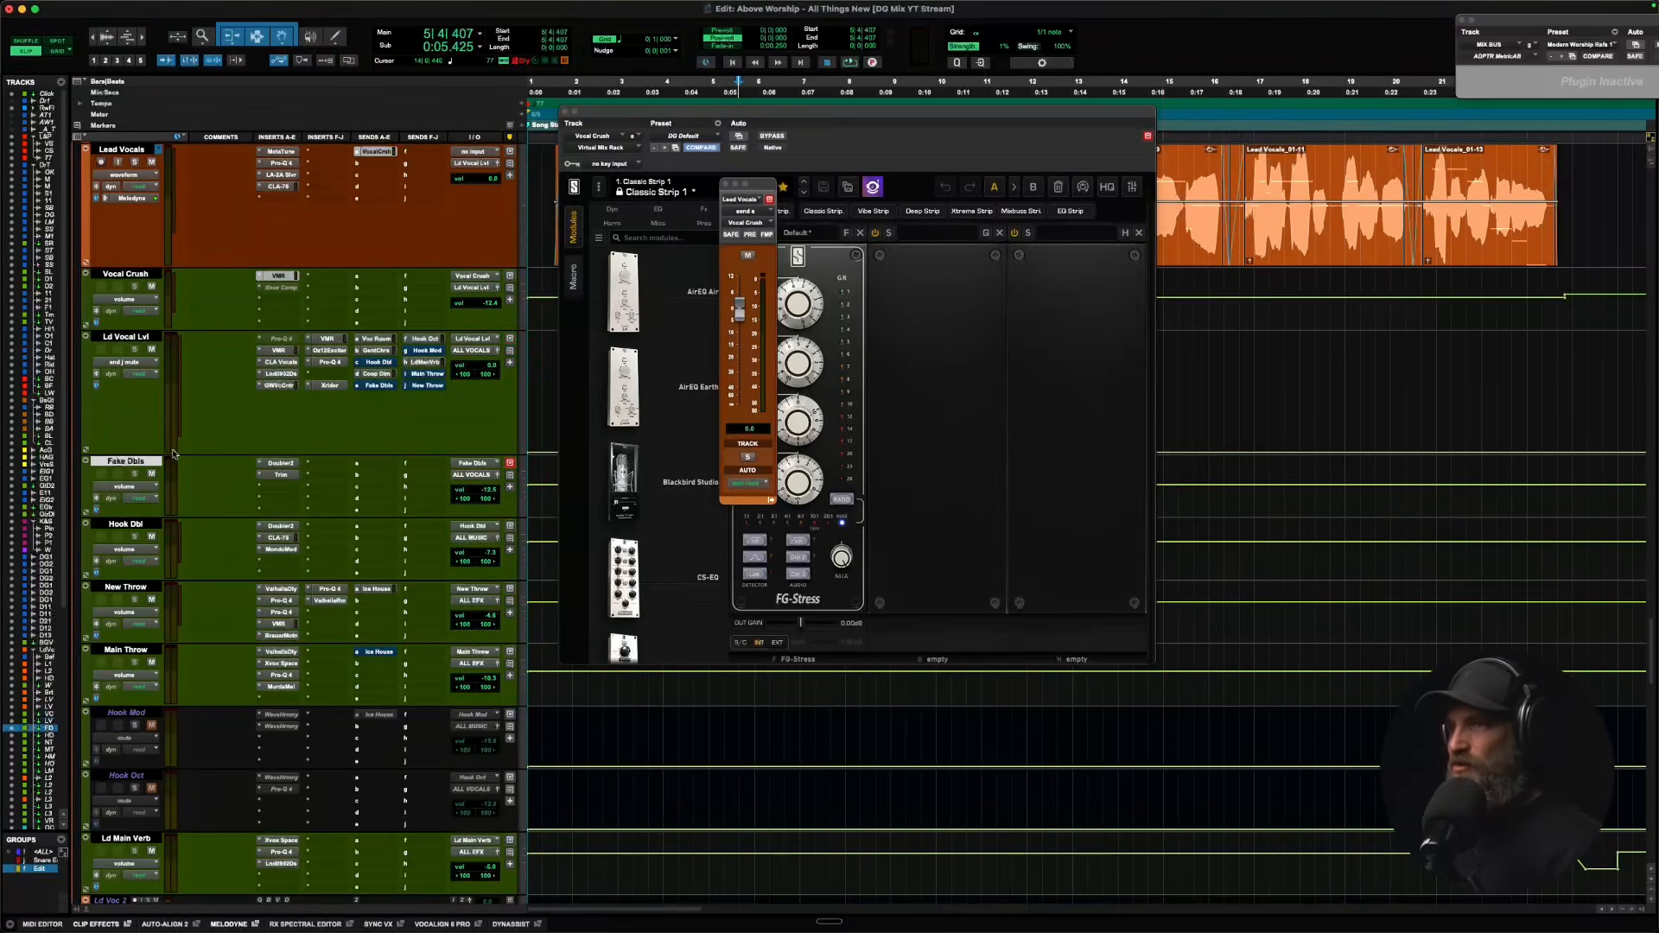
pyautogui.scroll(2, 152, 352)
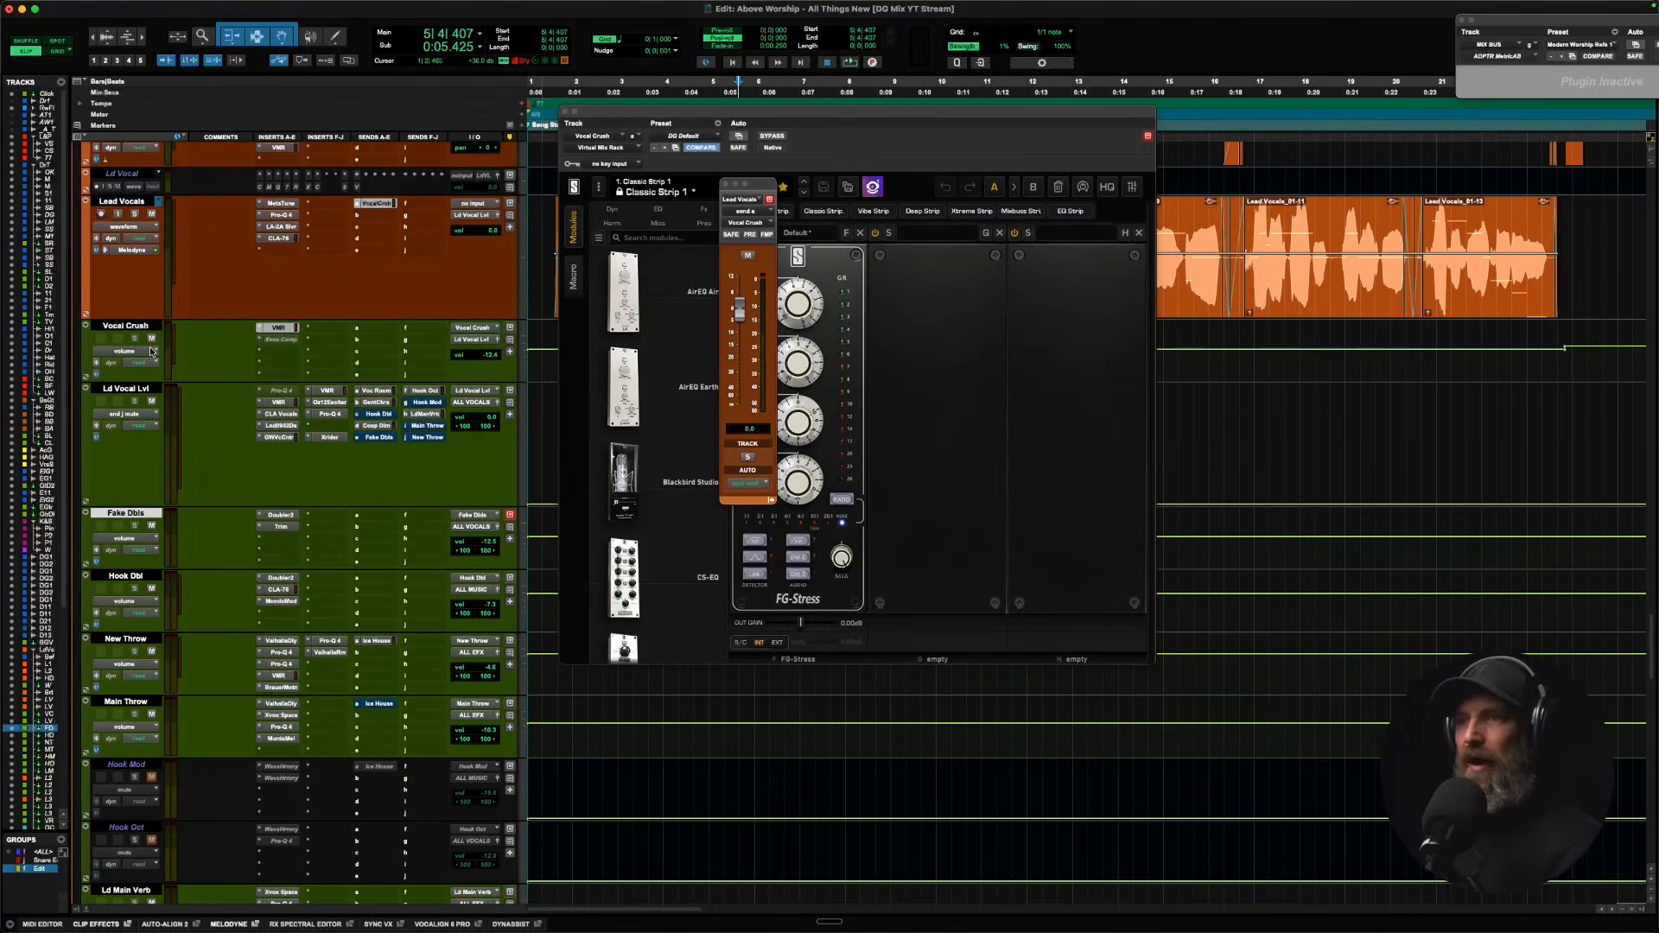
pyautogui.click(118, 202)
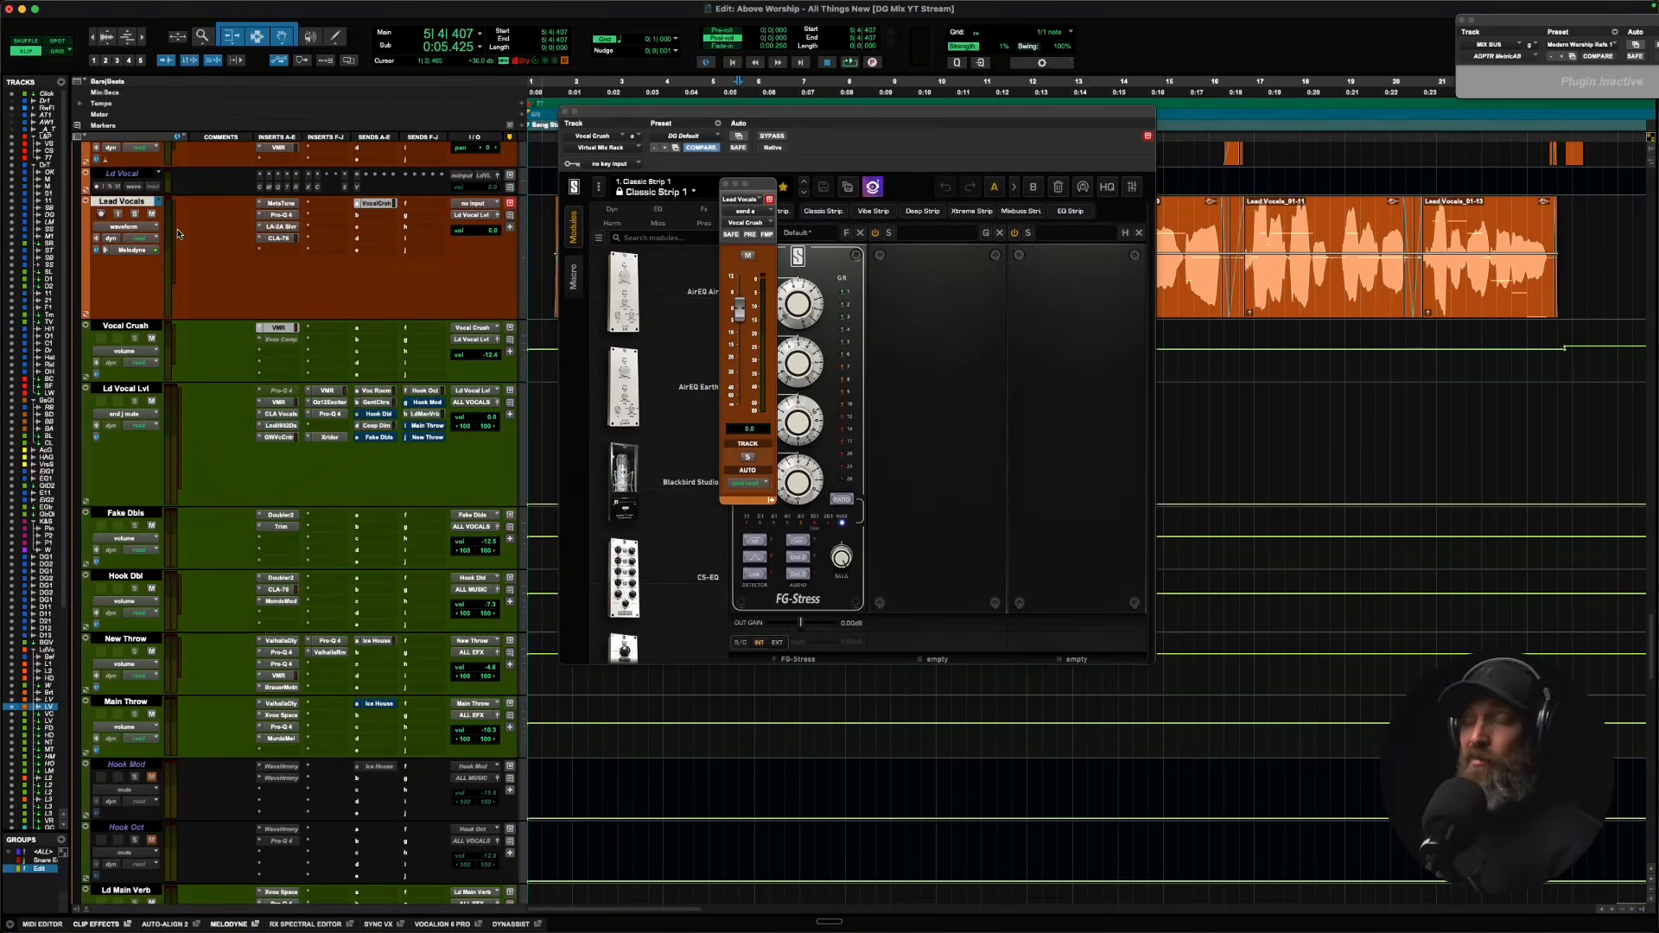
# Close the Virtual Mix Rack window and select the Raw Bass track to examine its waveform across the song.
pyautogui.scroll(10, 177, 233)
pyautogui.scroll(5, 177, 234)
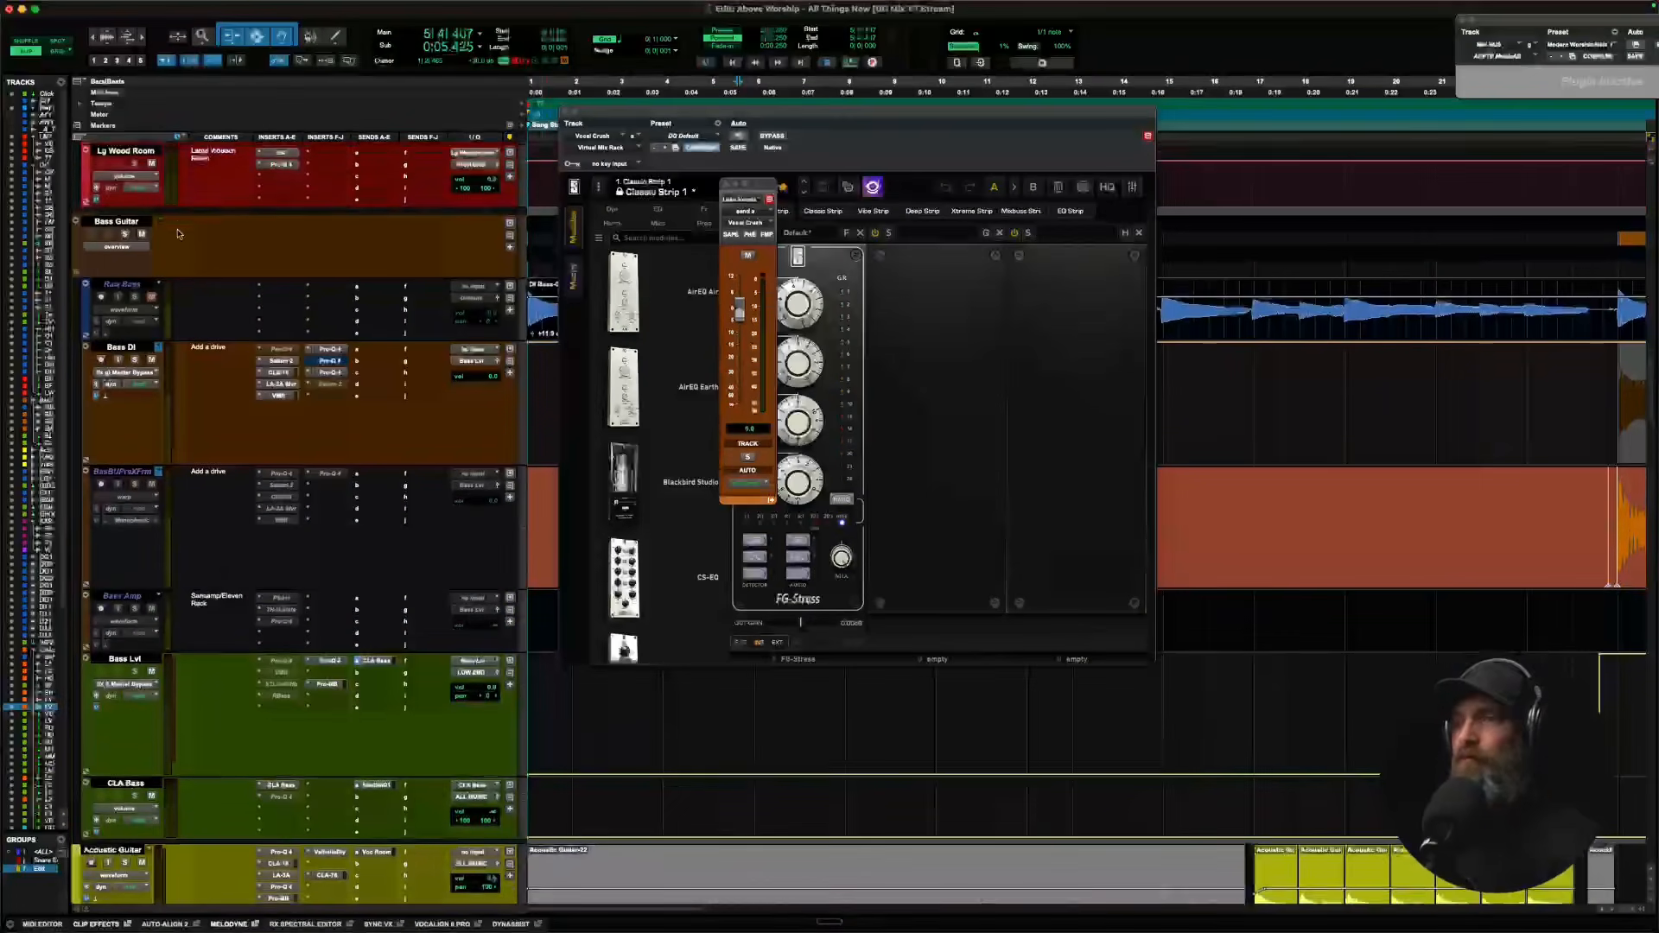
pyautogui.click(566, 111)
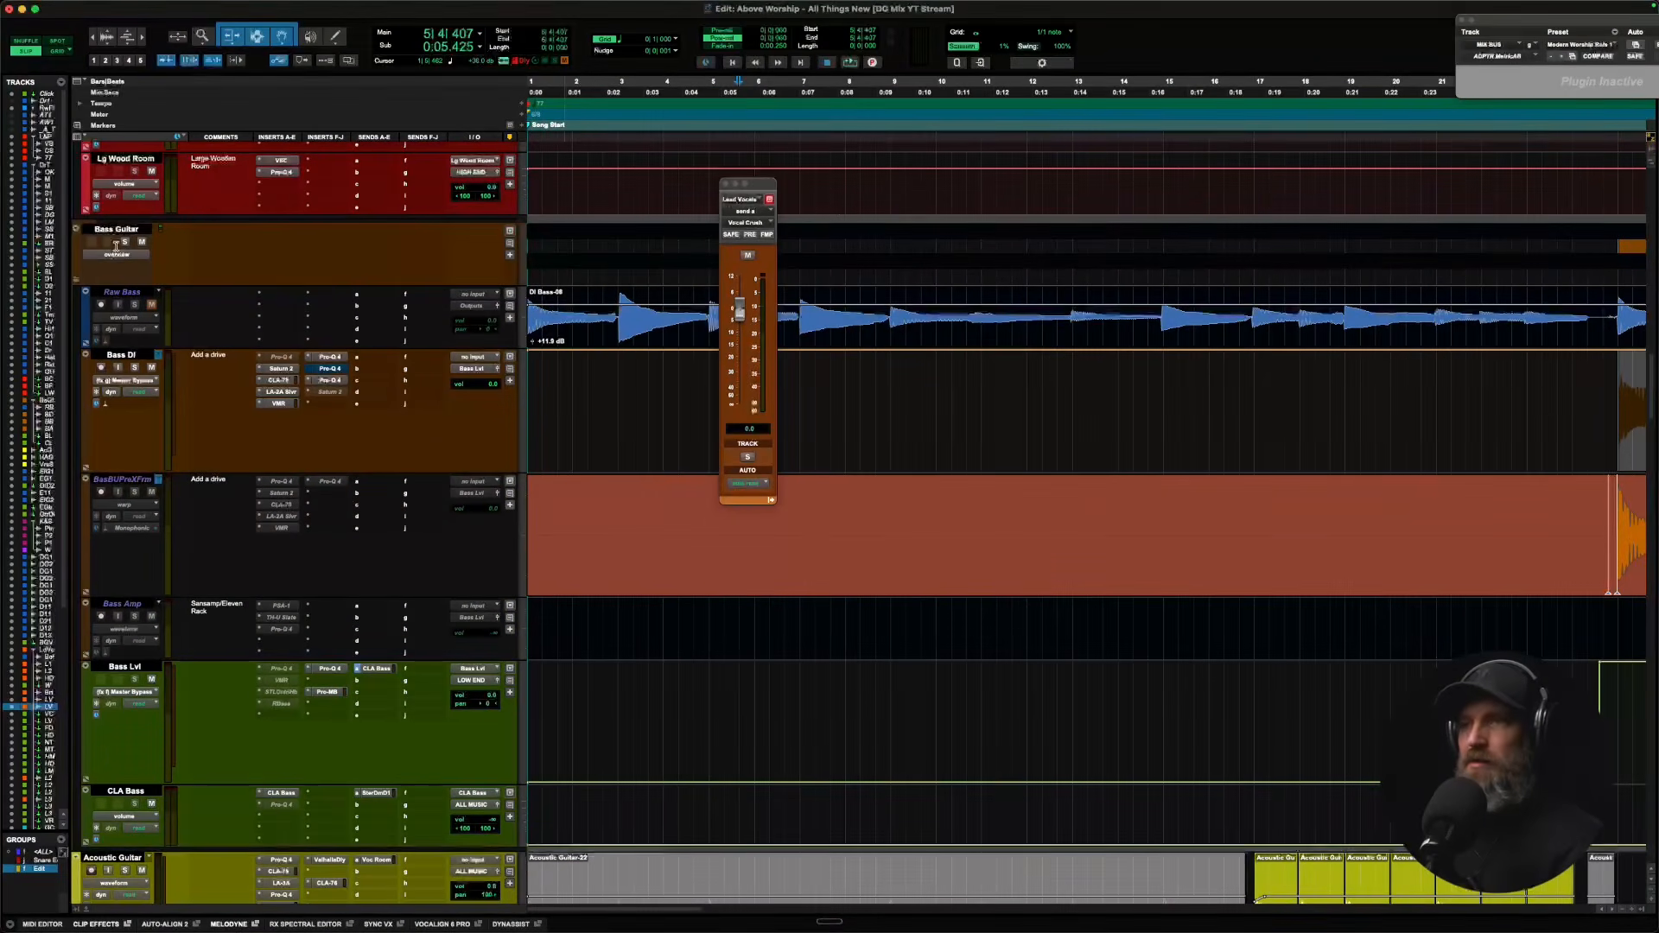
pyautogui.click(120, 295)
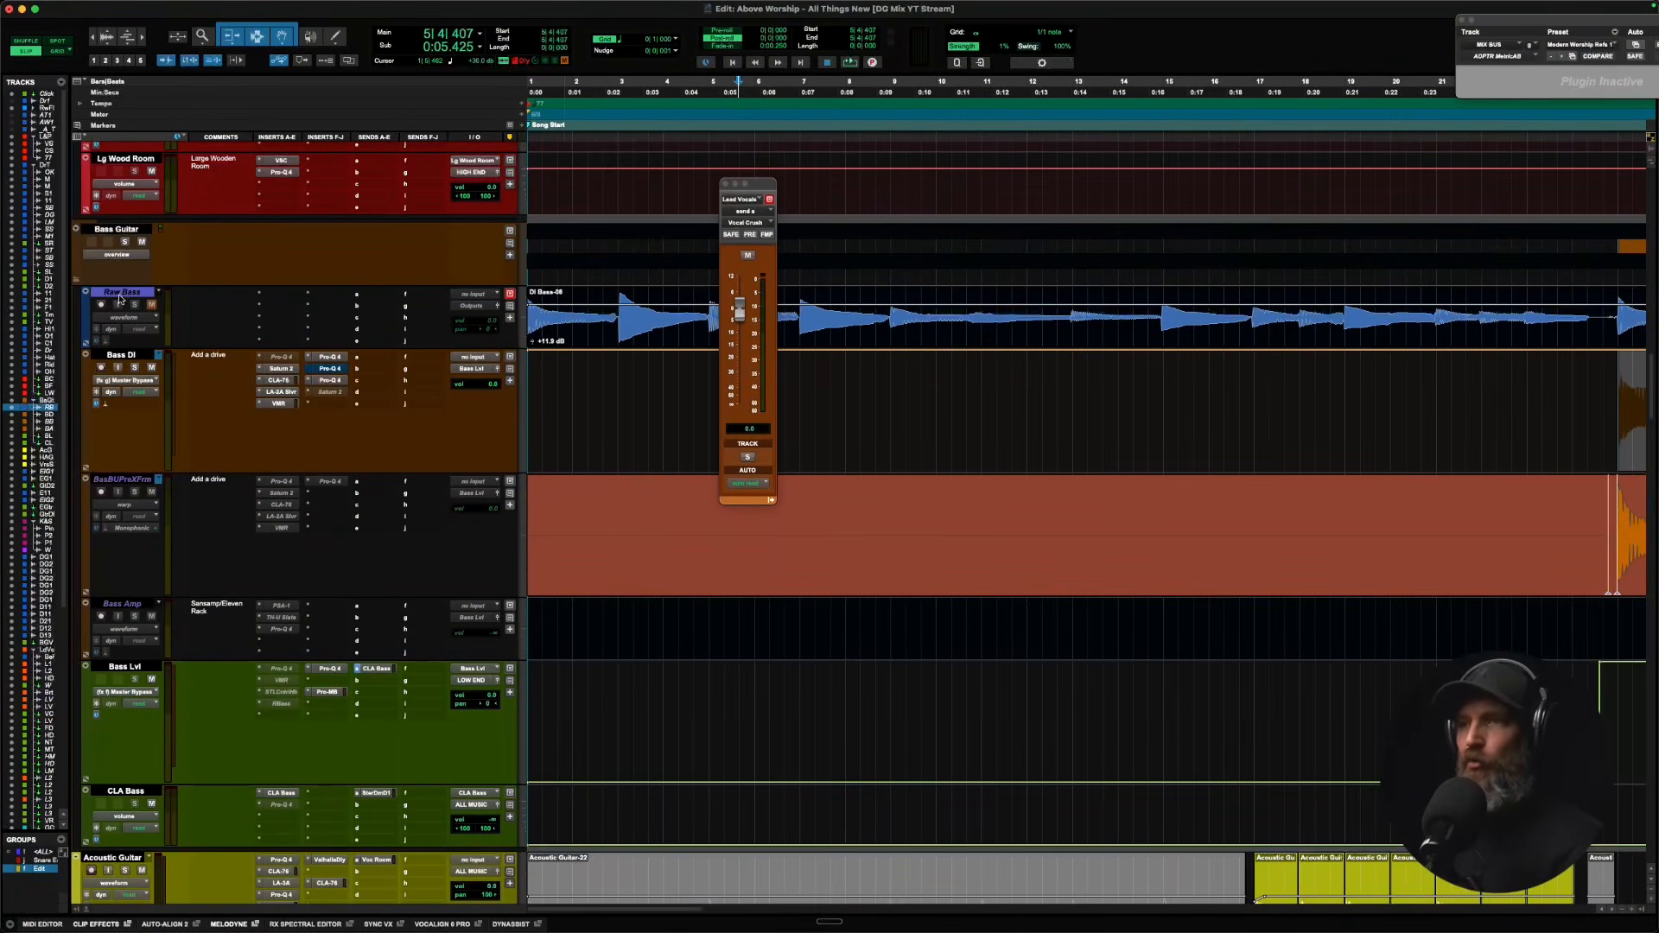
pyautogui.scroll(-5, 609, 340)
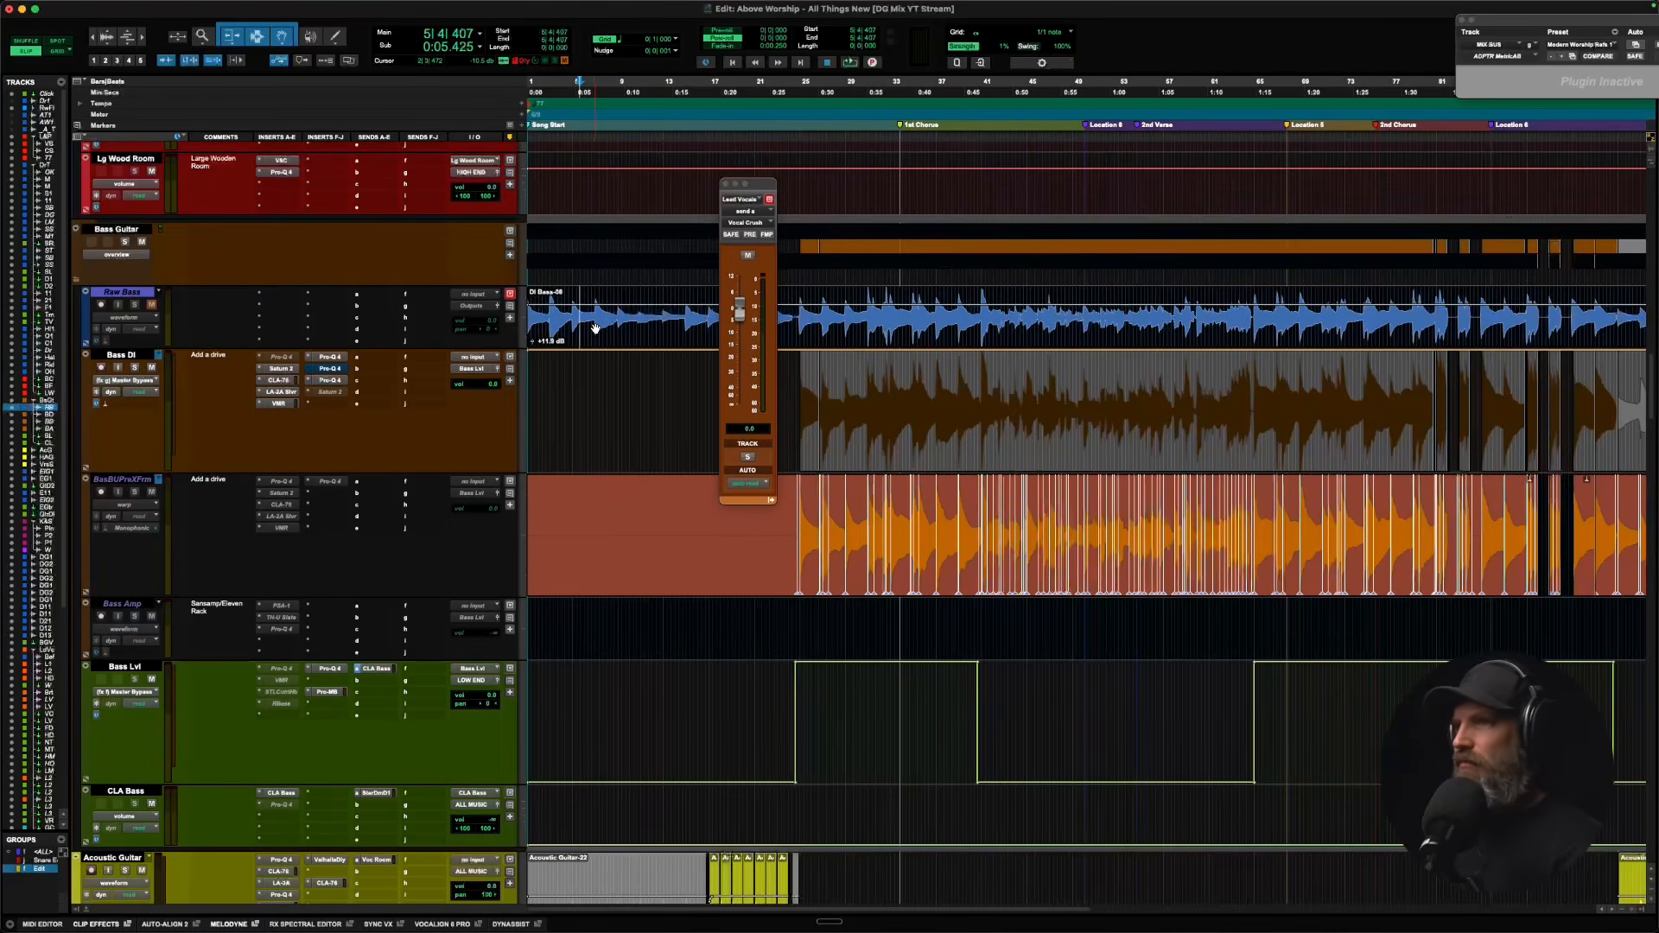
# Select the Bass DI track and move the edit cursor to the start of its first clip at 24|6|439.
pyautogui.click(138, 357)
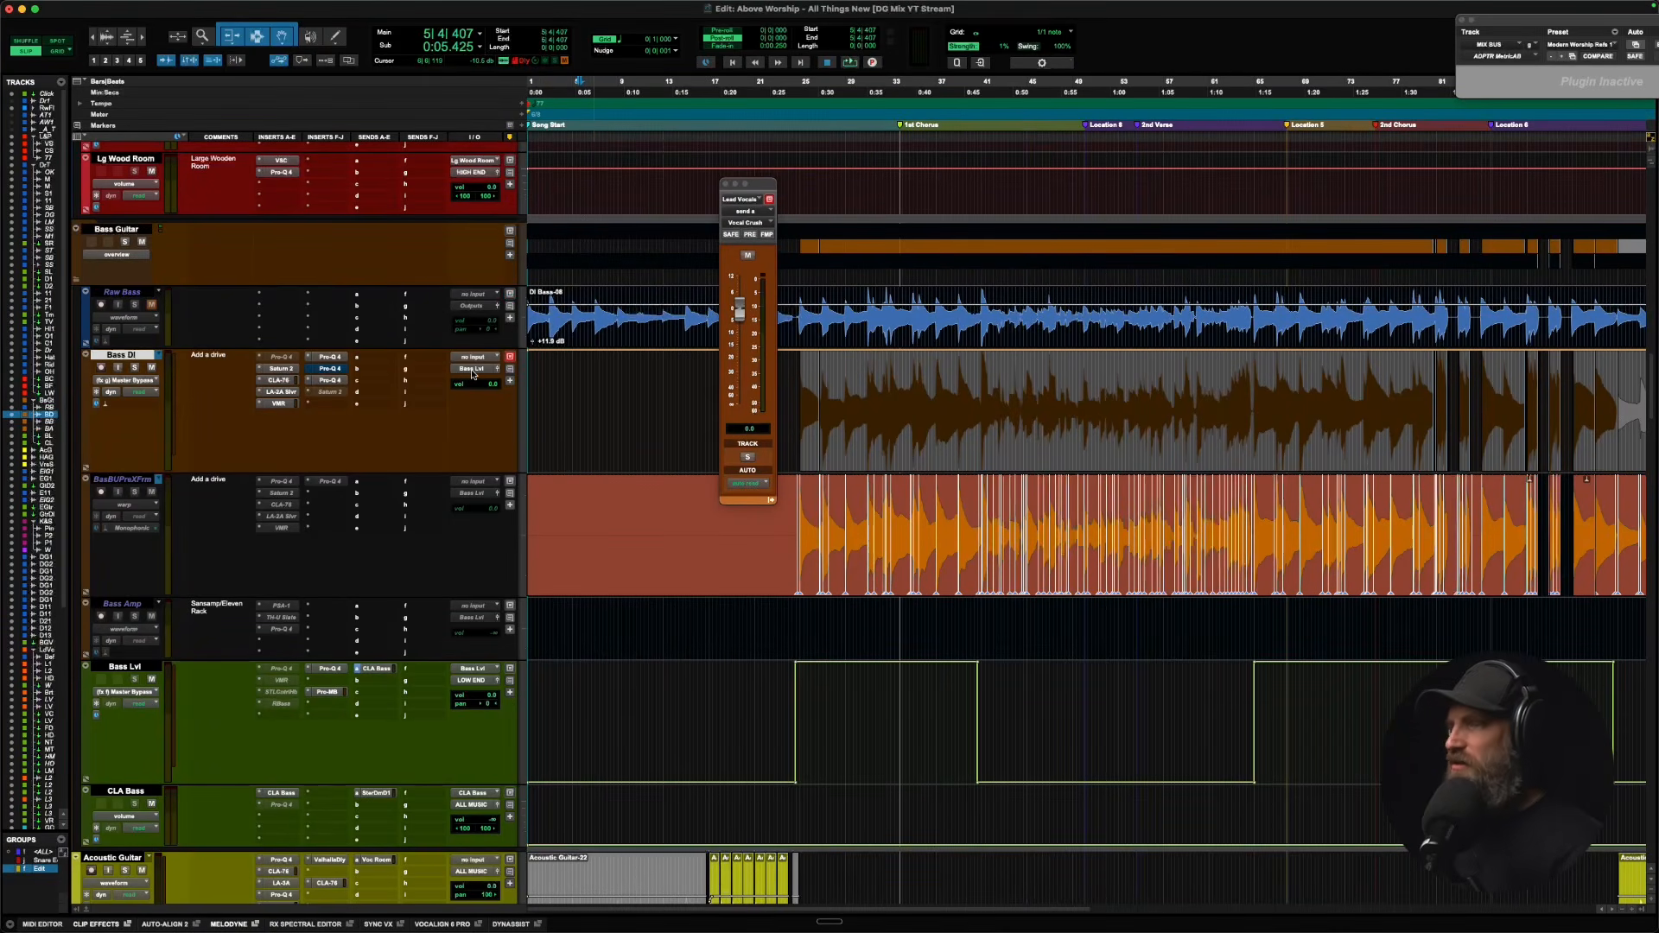
pyautogui.press('Tab')
pyautogui.press('r')
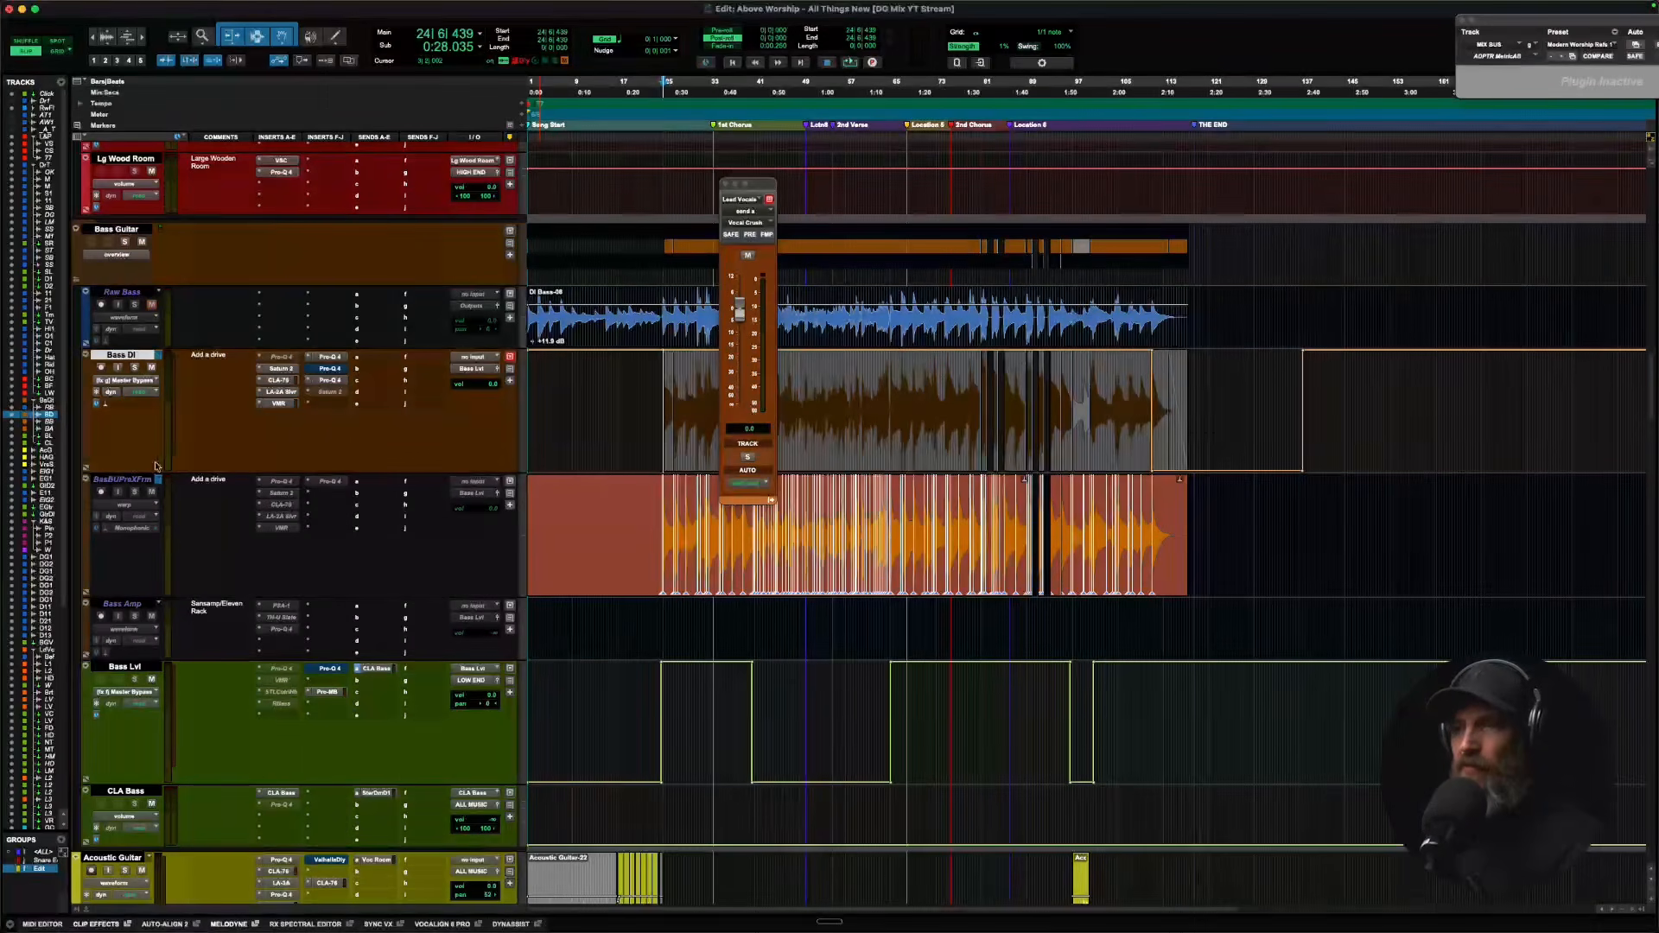
# Examine the bass tracks by selecting the inactive backup track with Bass DI, followed by Bass Lvl and CLA Bass individually.
pyautogui.click(129, 480)
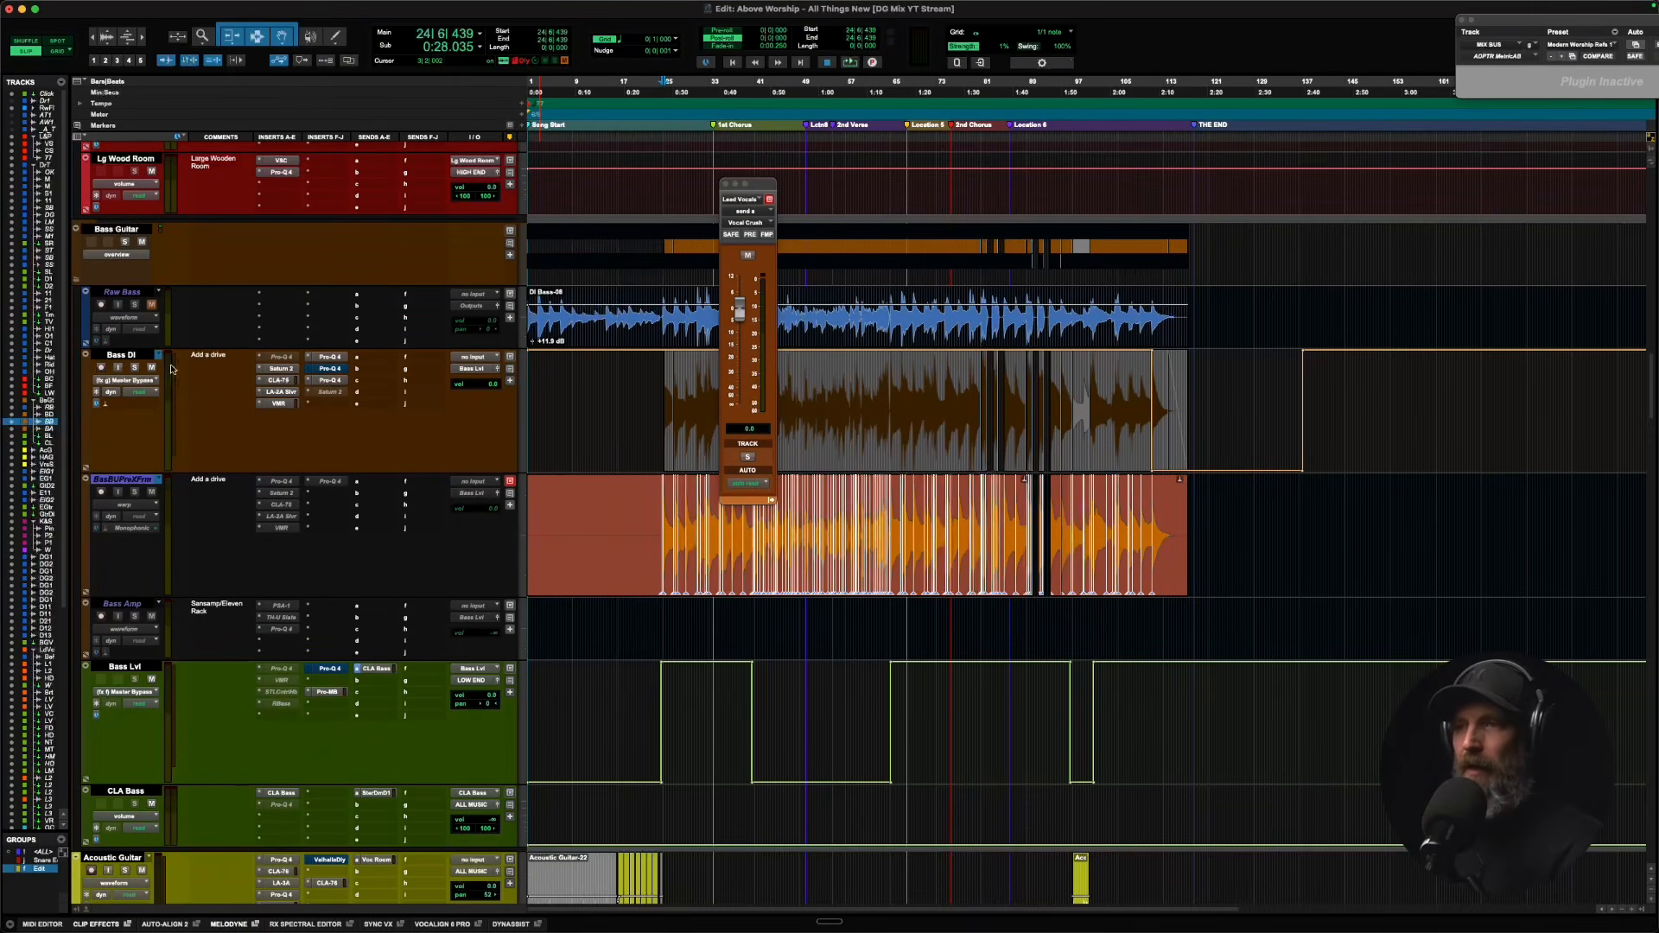
pyautogui.keyDown('shift'); pyautogui.click(134, 353); pyautogui.keyUp('shift')
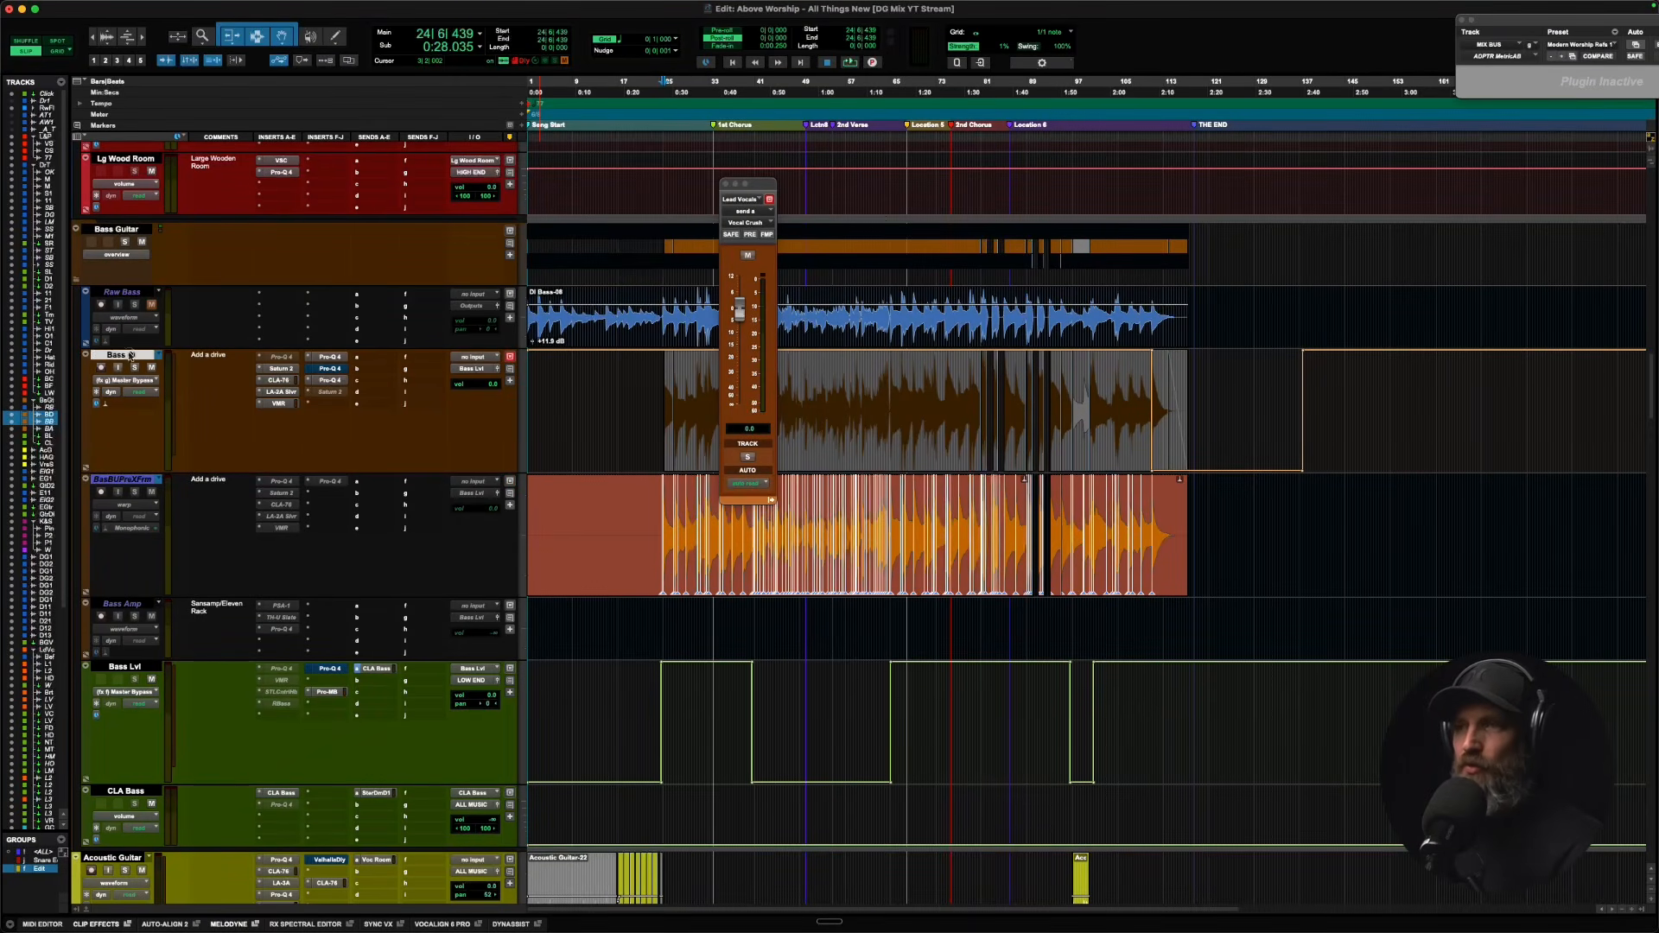
pyautogui.click(146, 663)
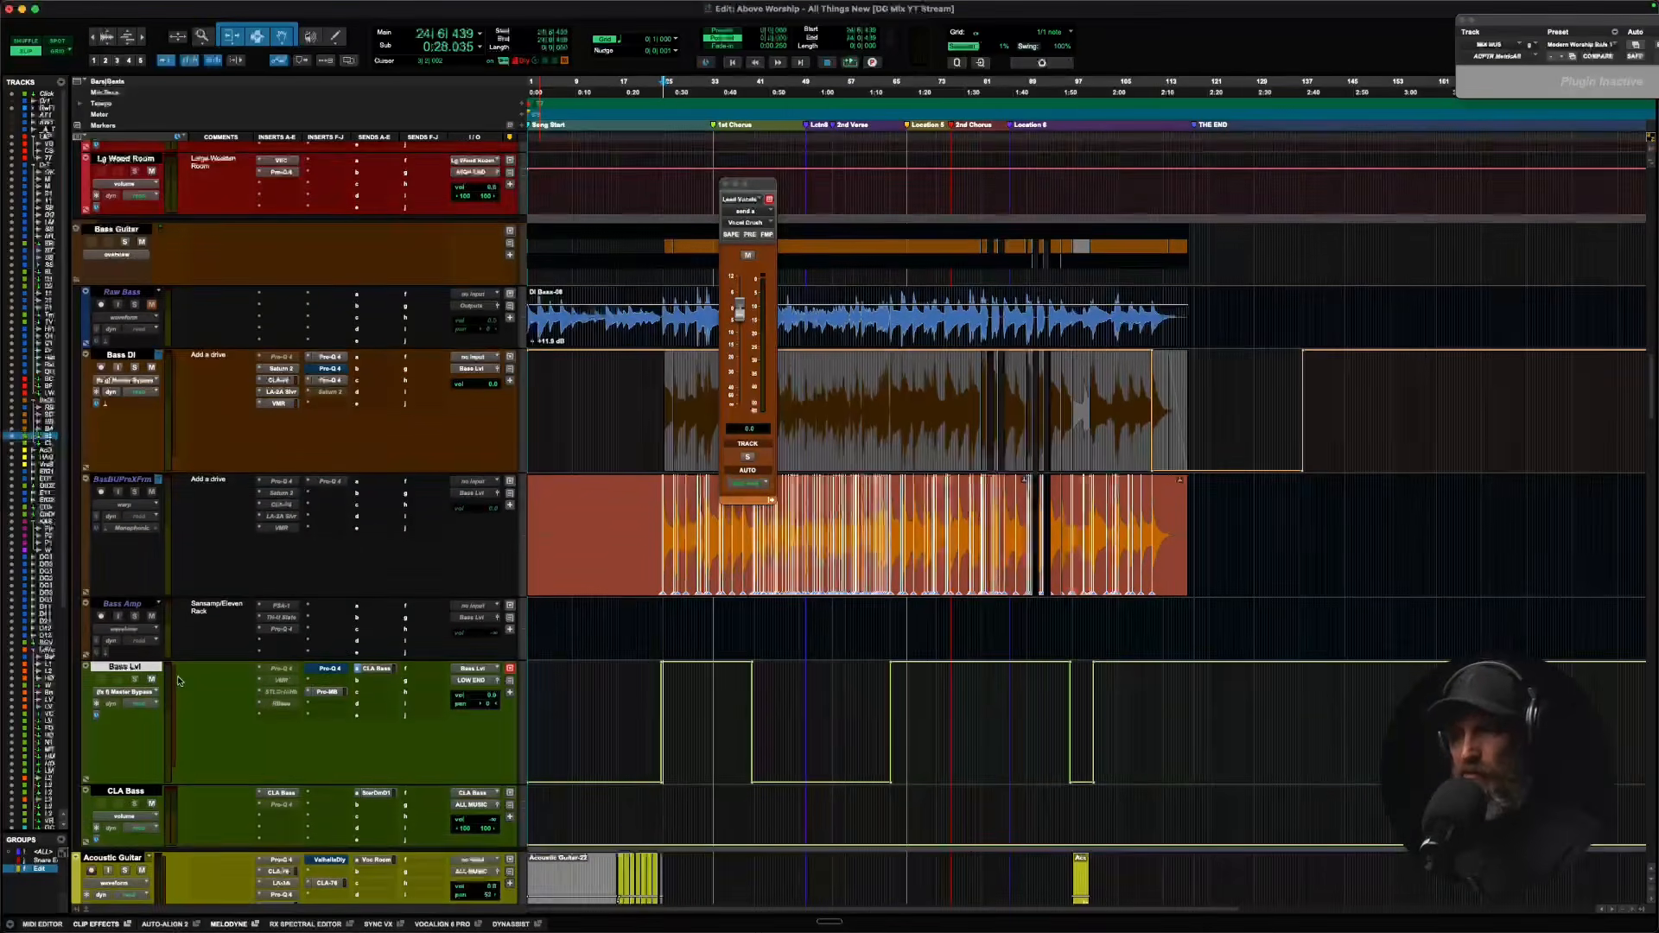
pyautogui.scroll(-3, 185, 578)
pyautogui.scroll(-1, 185, 578)
pyautogui.scroll(-3, 187, 579)
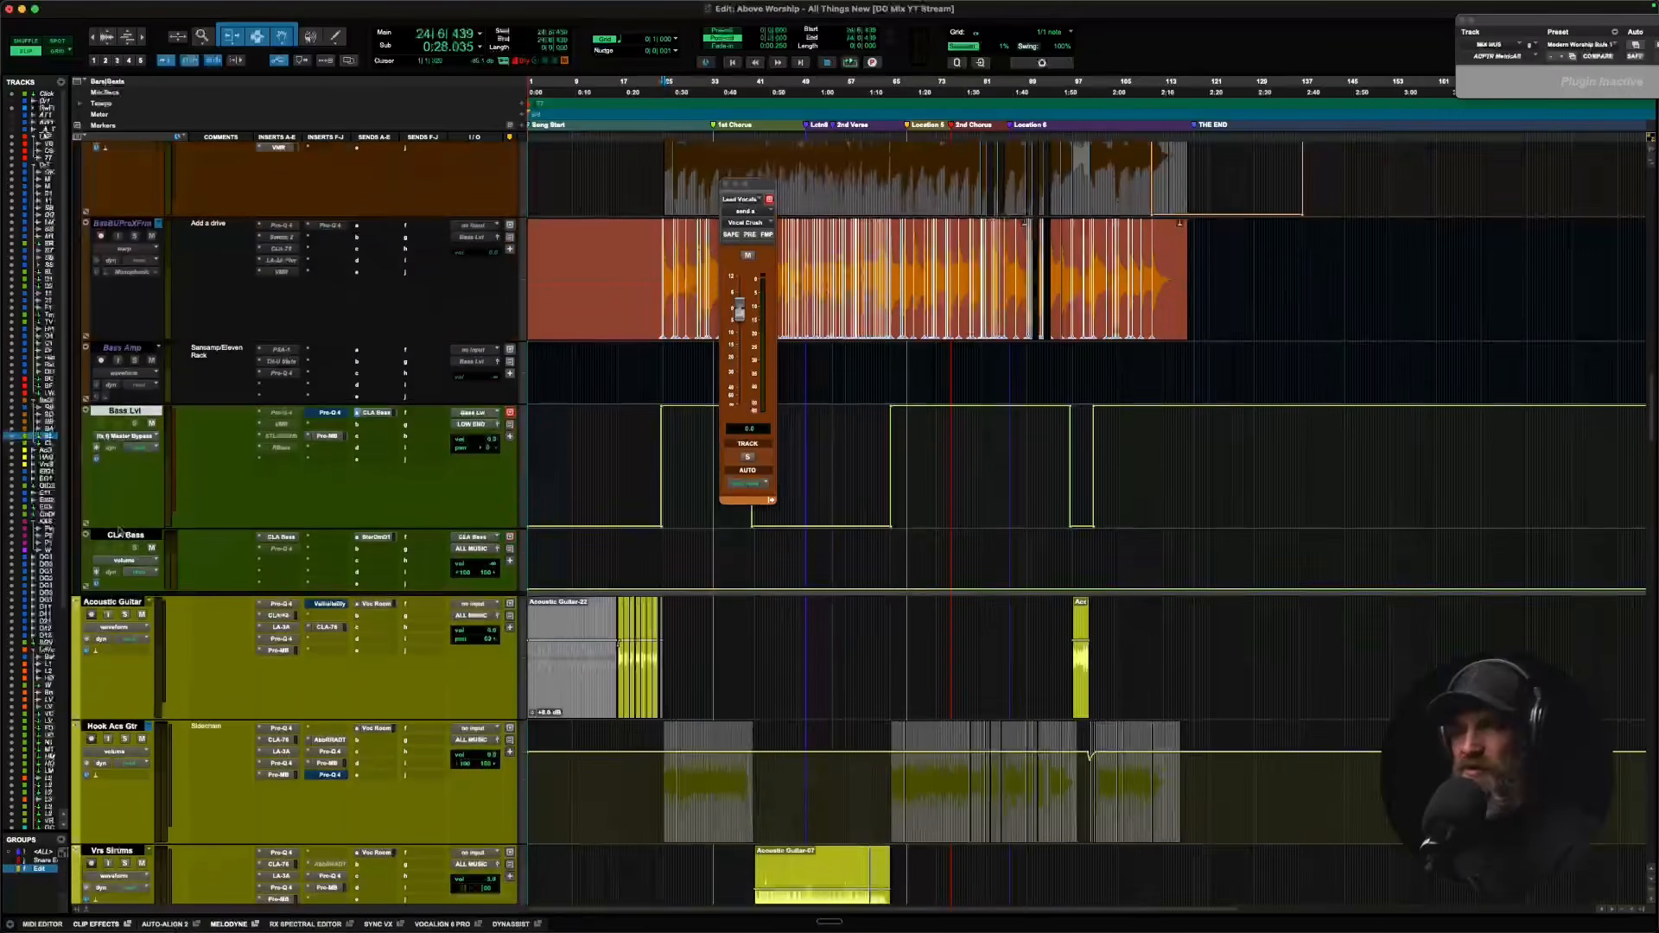
pyautogui.click(130, 537)
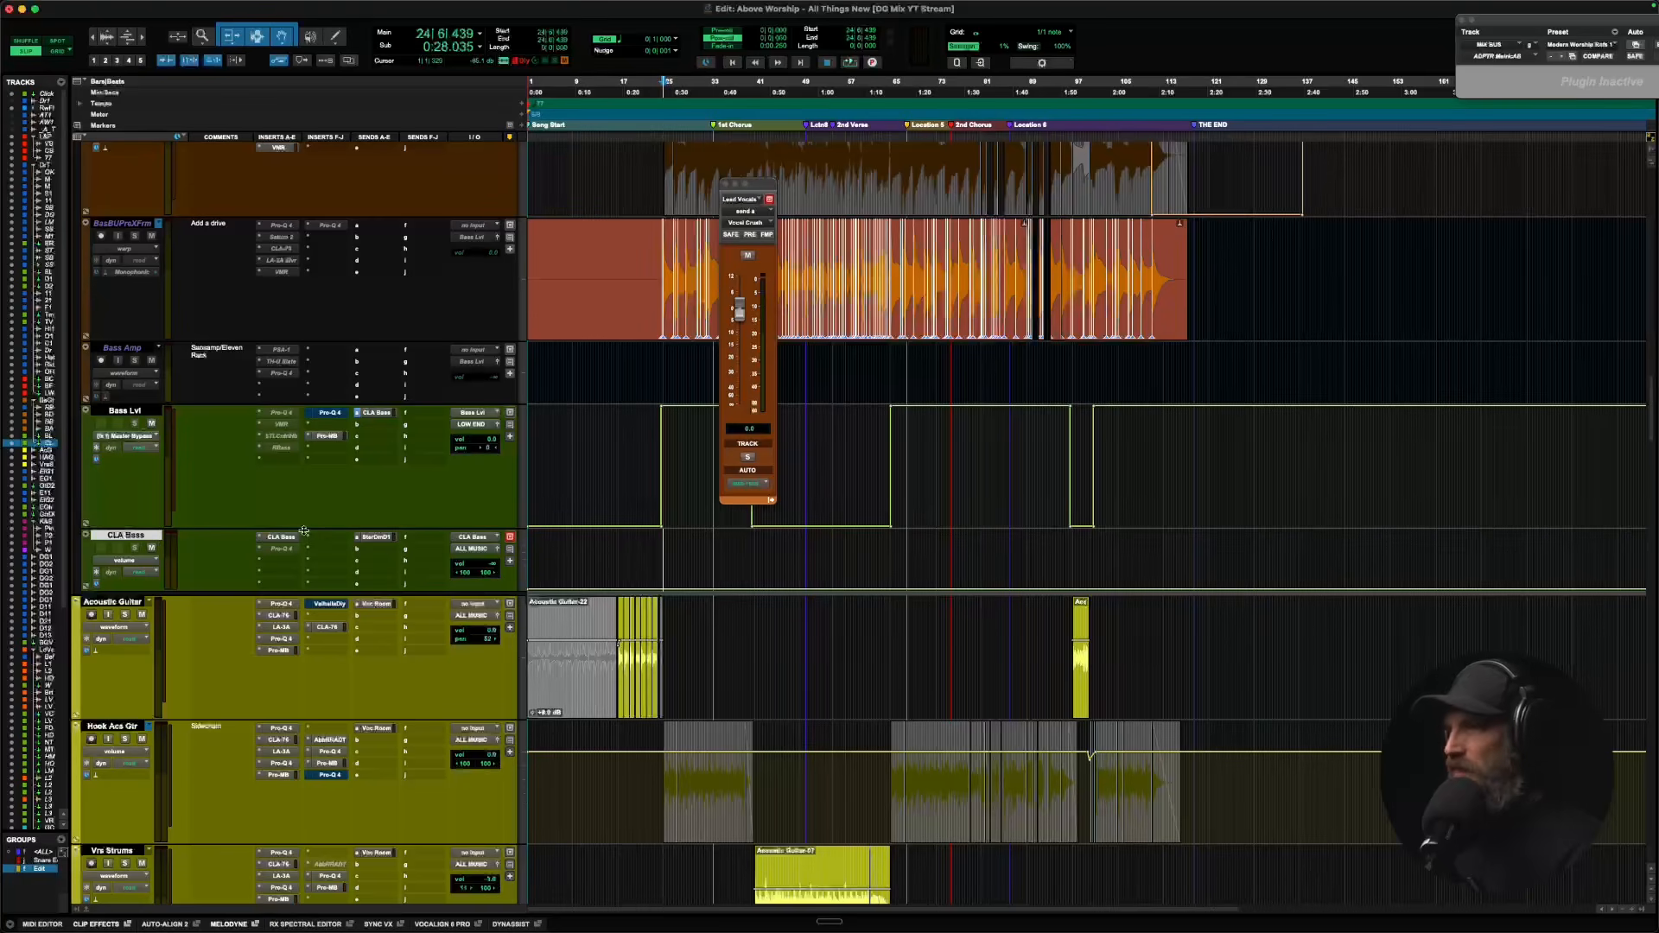
# Look through the guitar, keys, effects and submix tracks down to the monitor outputs, and select the MIX BUS track.
pyautogui.scroll(-8, 234, 501)
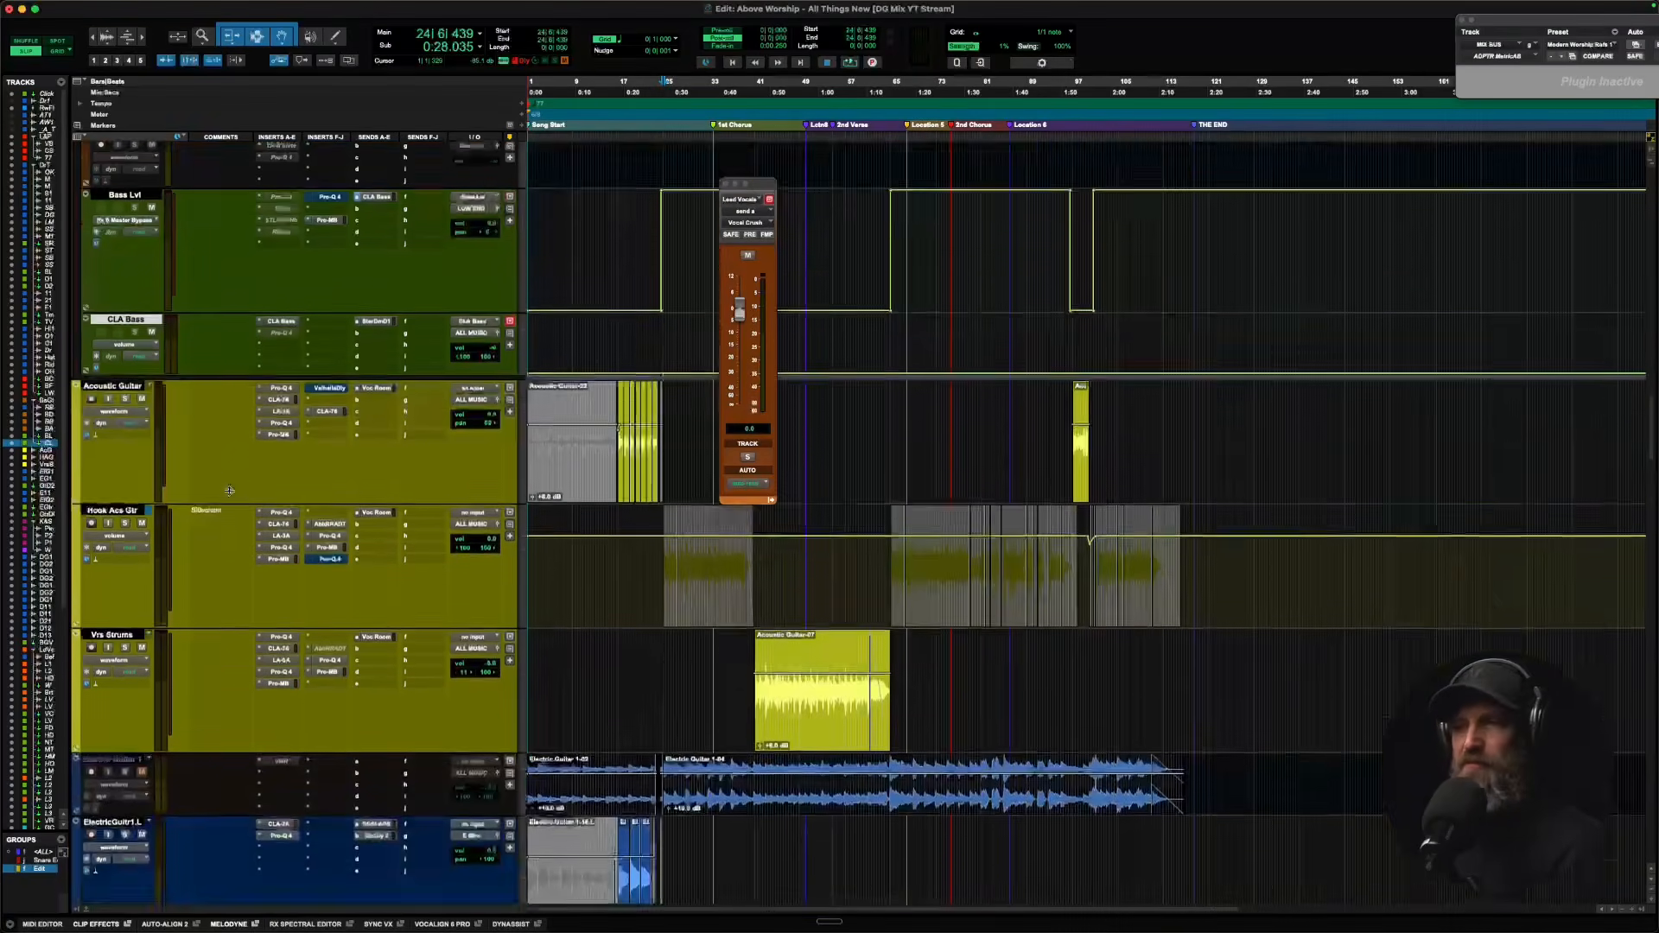
pyautogui.scroll(-20, 230, 495)
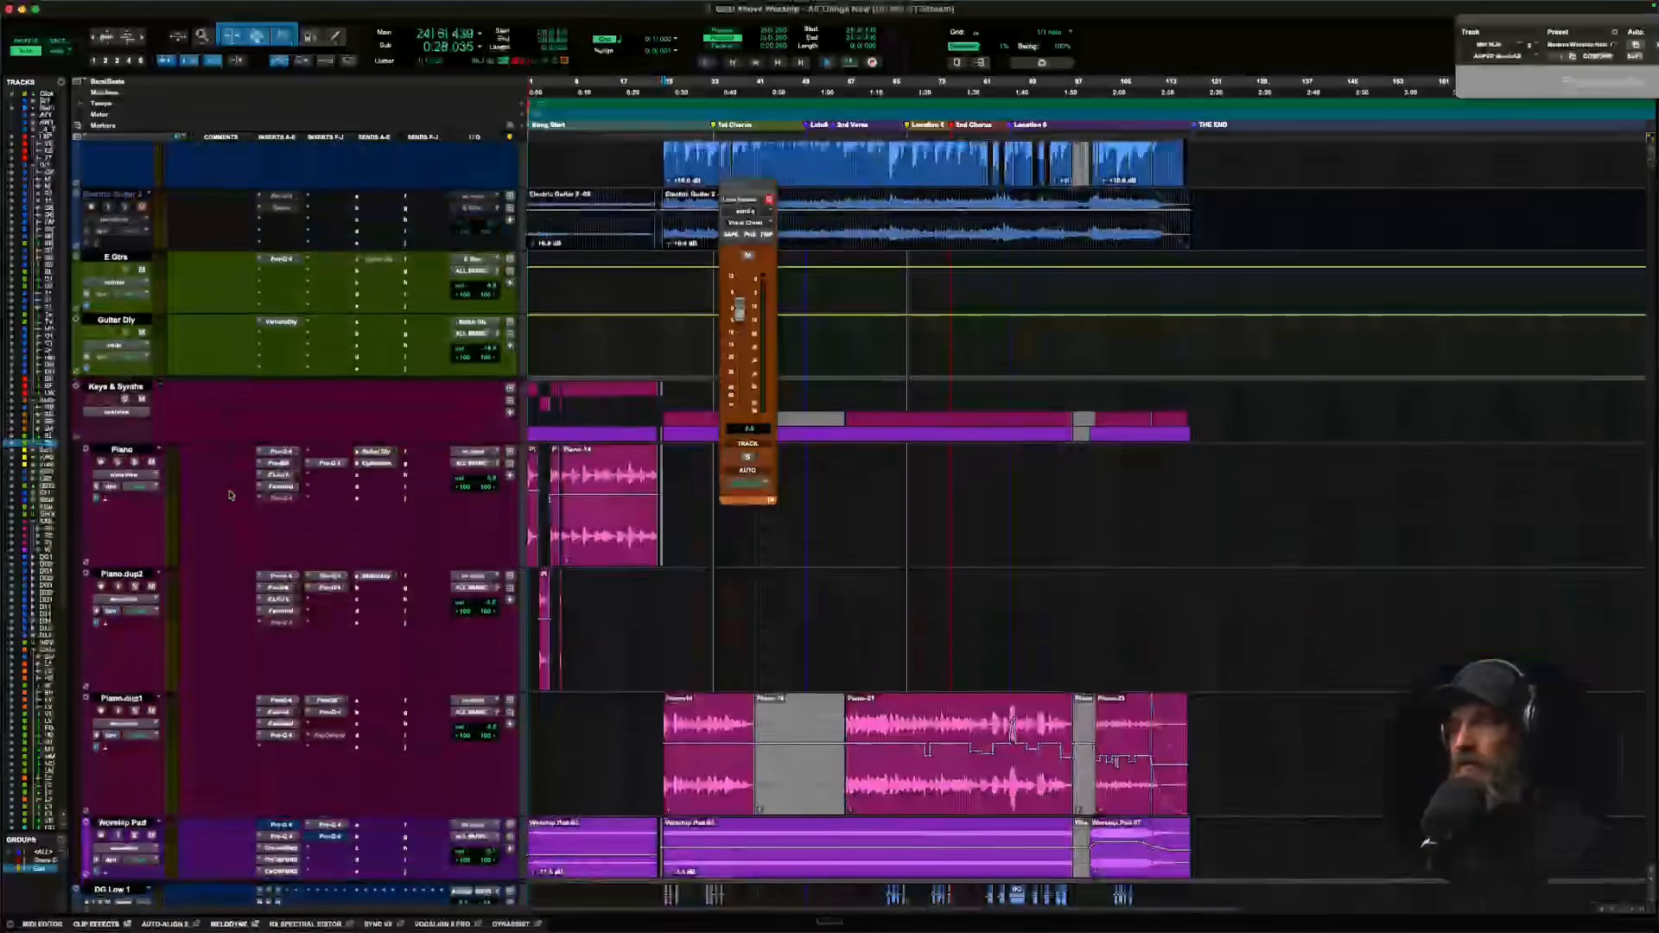
pyautogui.scroll(11, 230, 495)
pyautogui.scroll(-1, 230, 495)
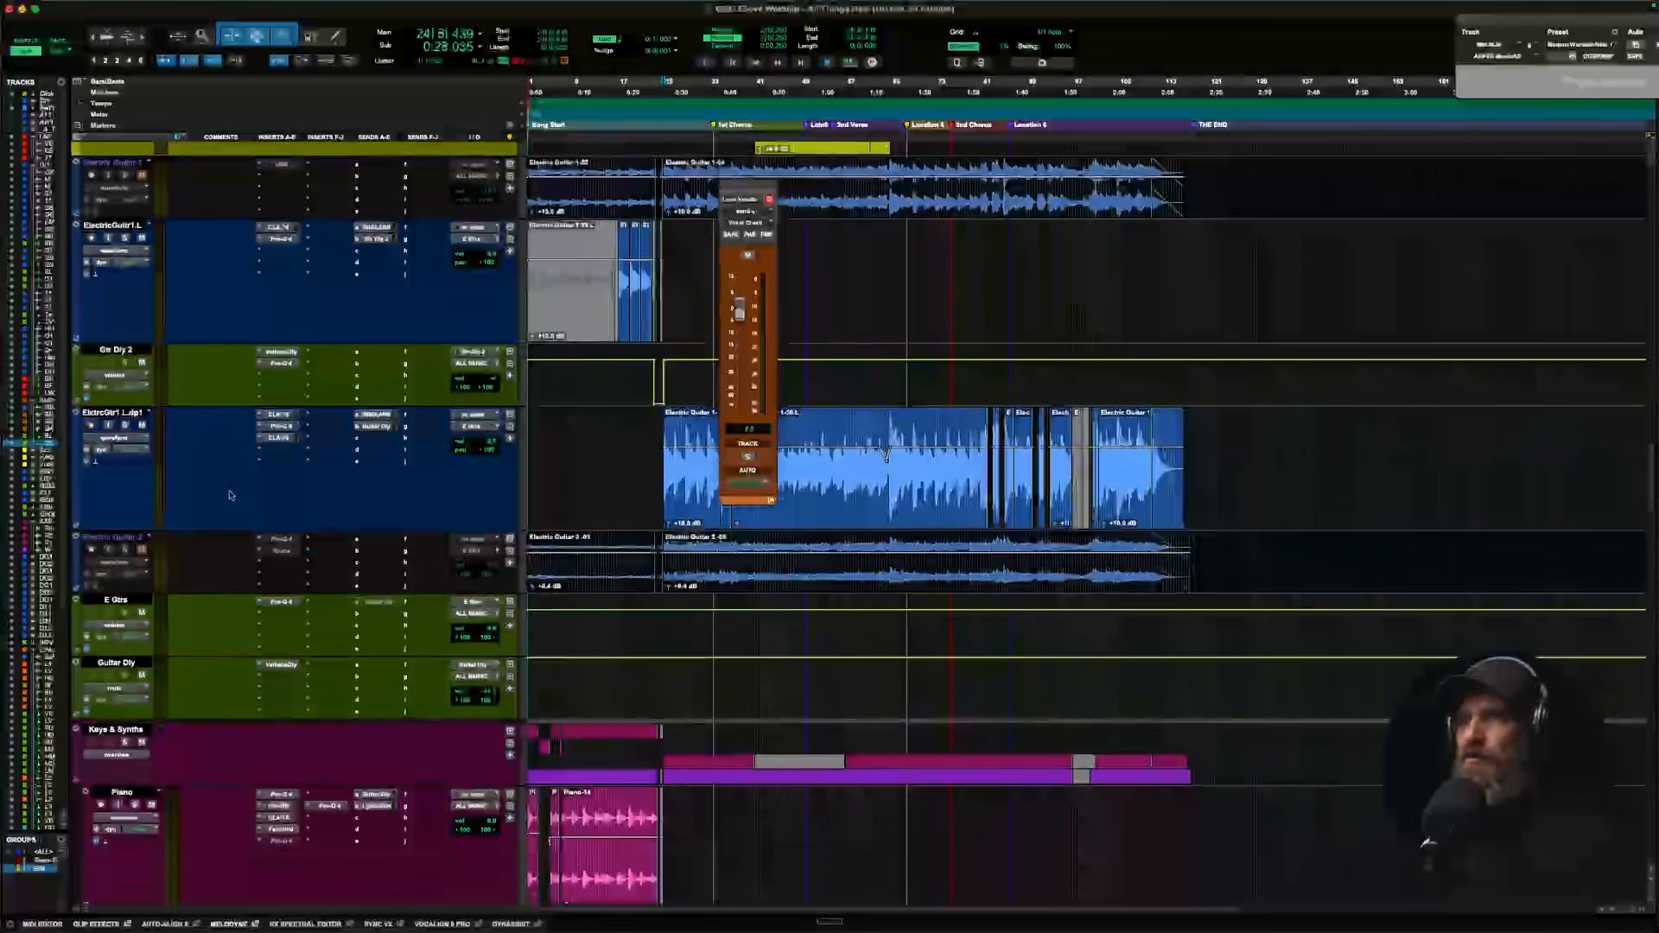
pyautogui.scroll(-8, 230, 495)
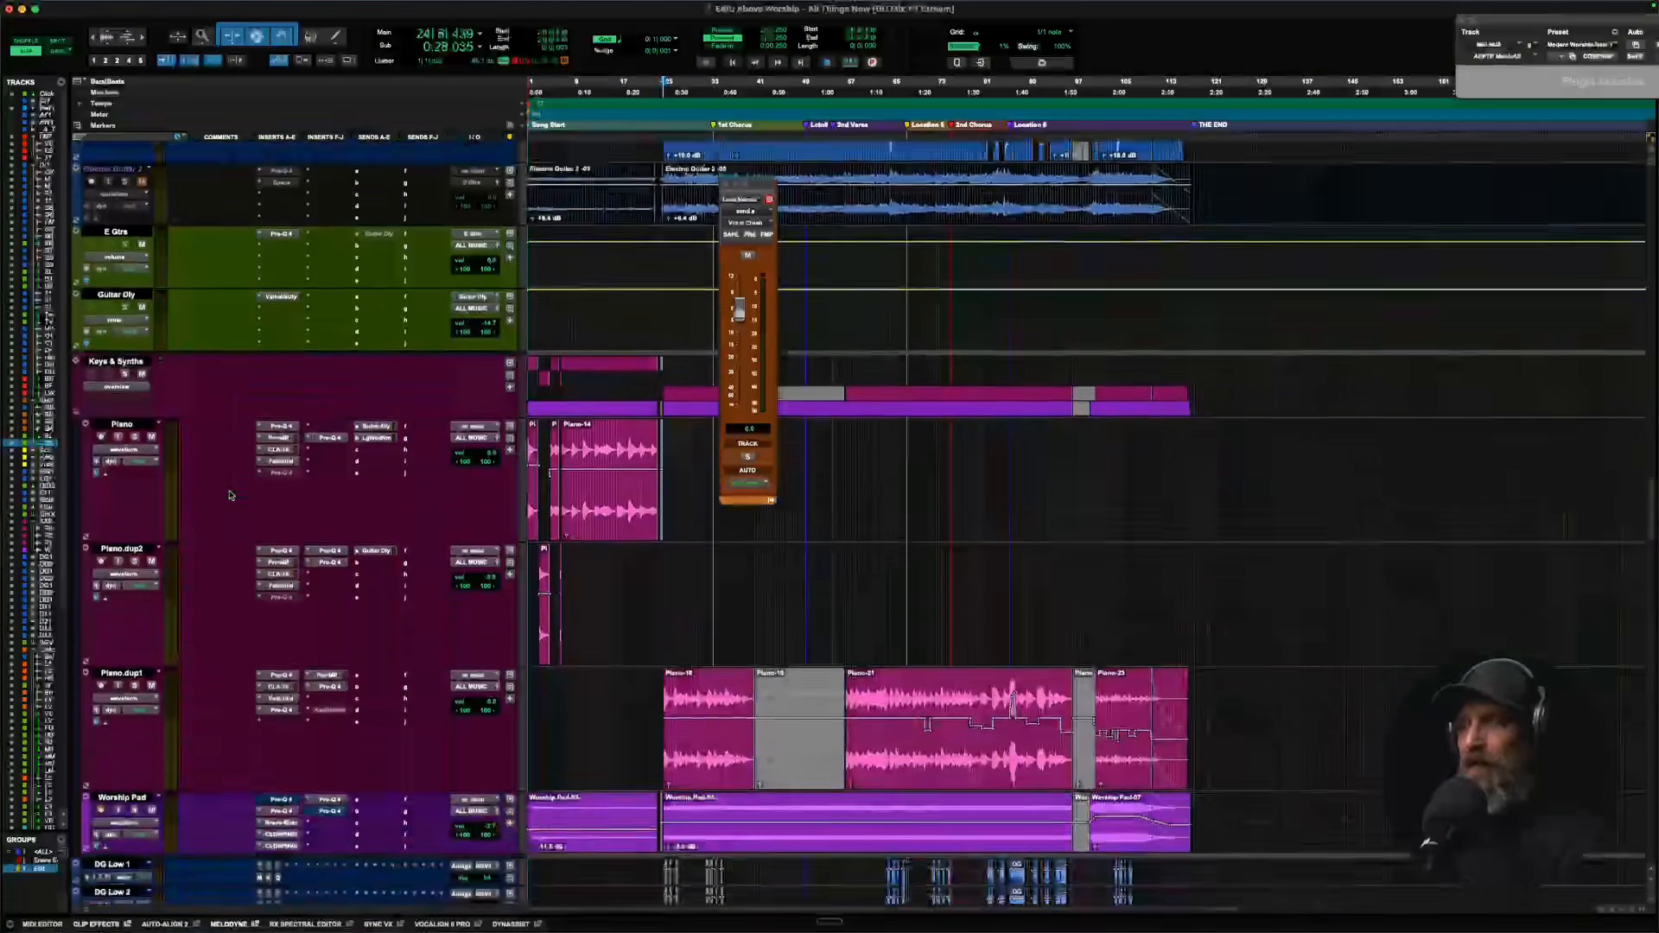
pyautogui.scroll(-20, 229, 495)
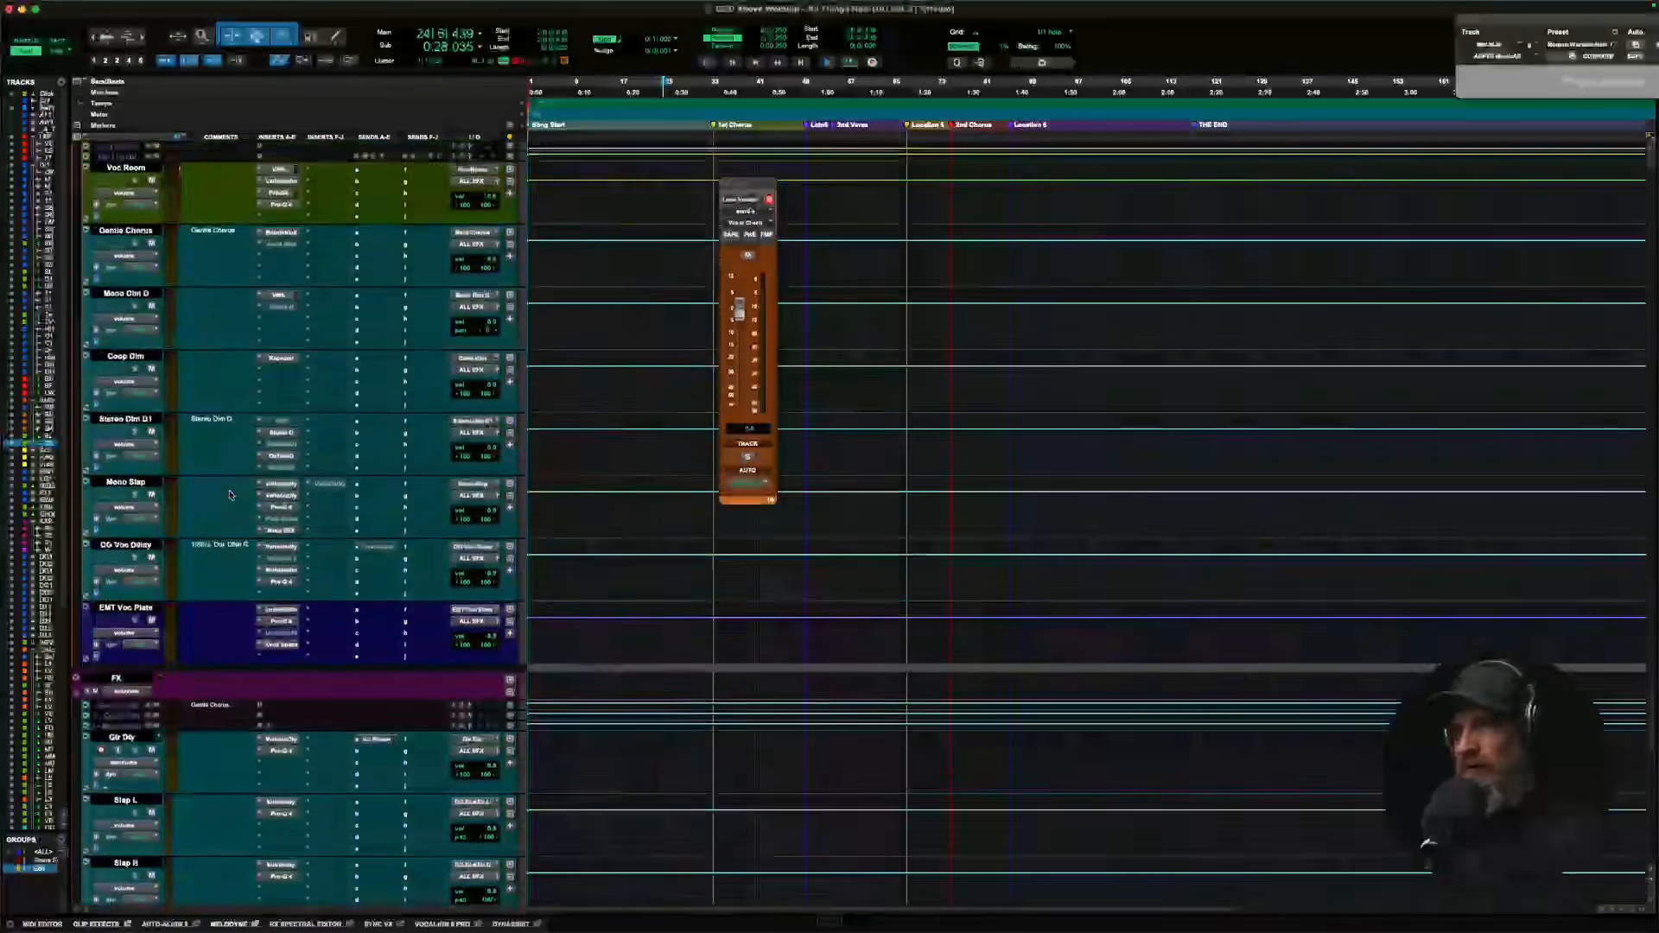
pyautogui.scroll(-14, 230, 496)
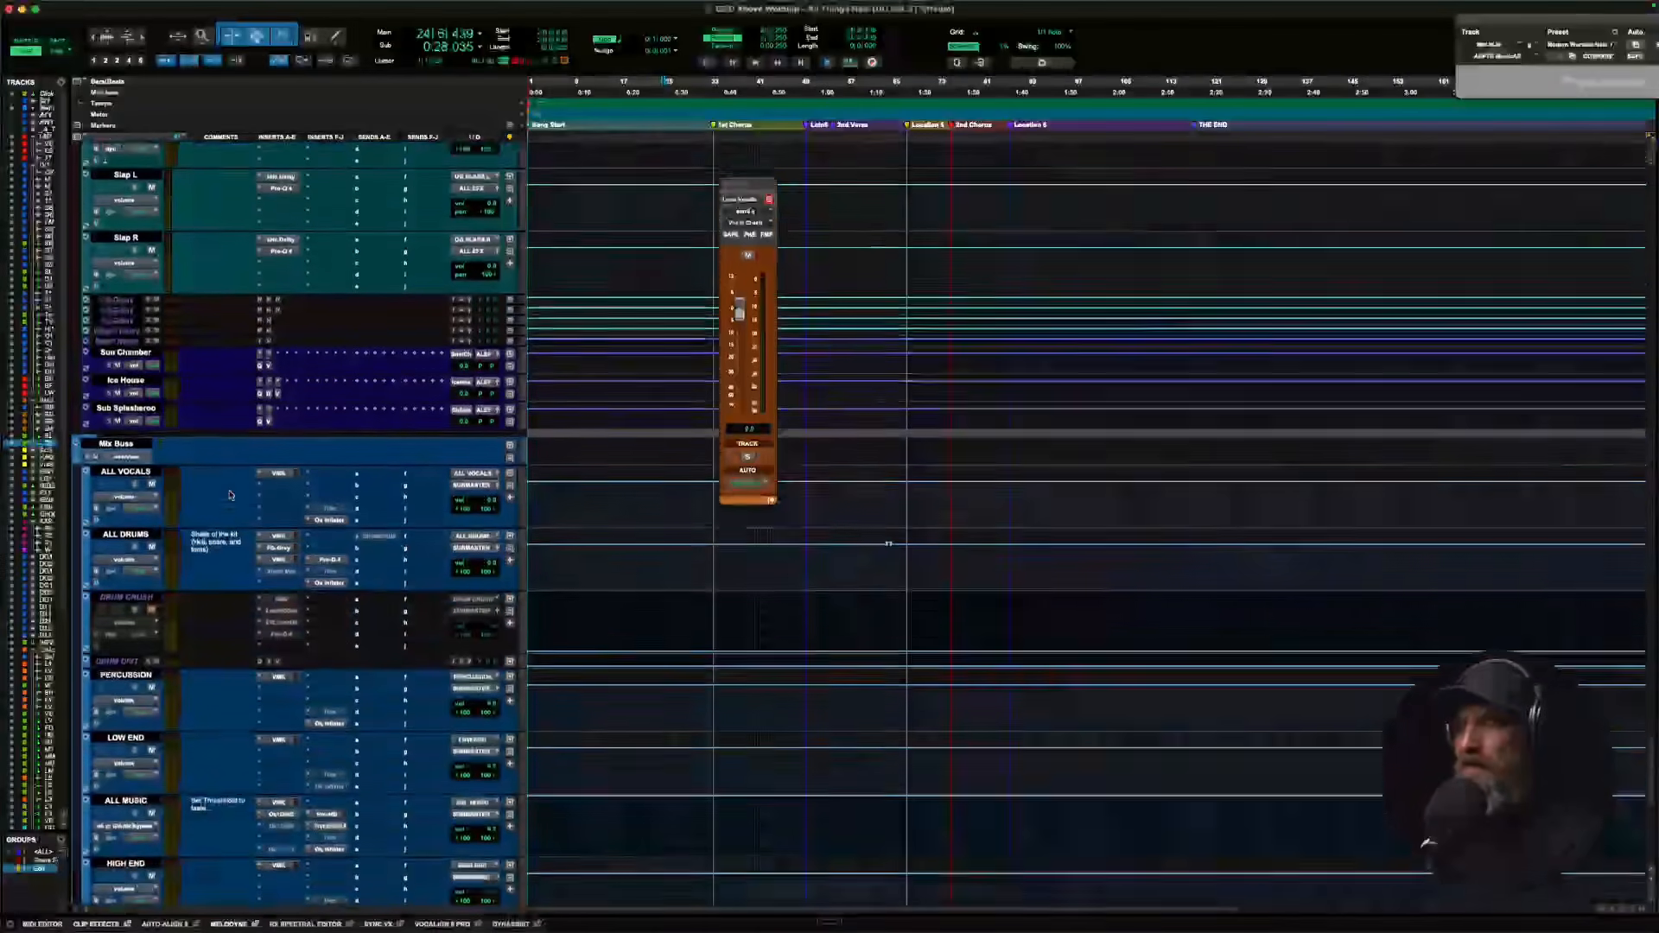
pyautogui.scroll(-15, 230, 495)
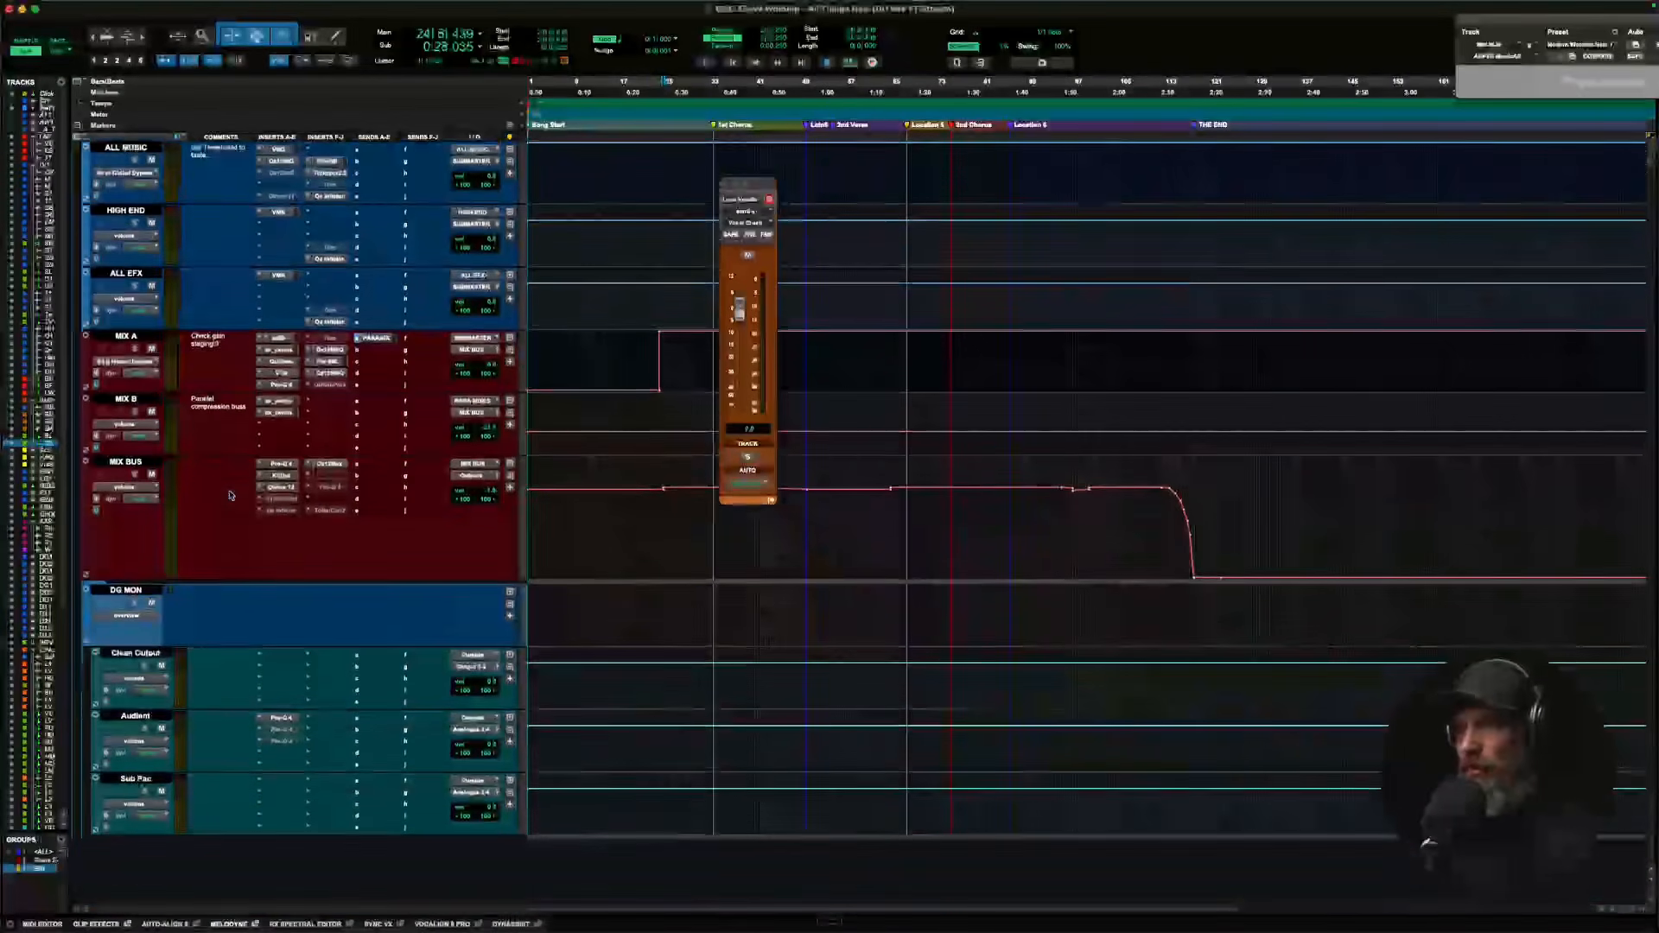
pyautogui.click(126, 464)
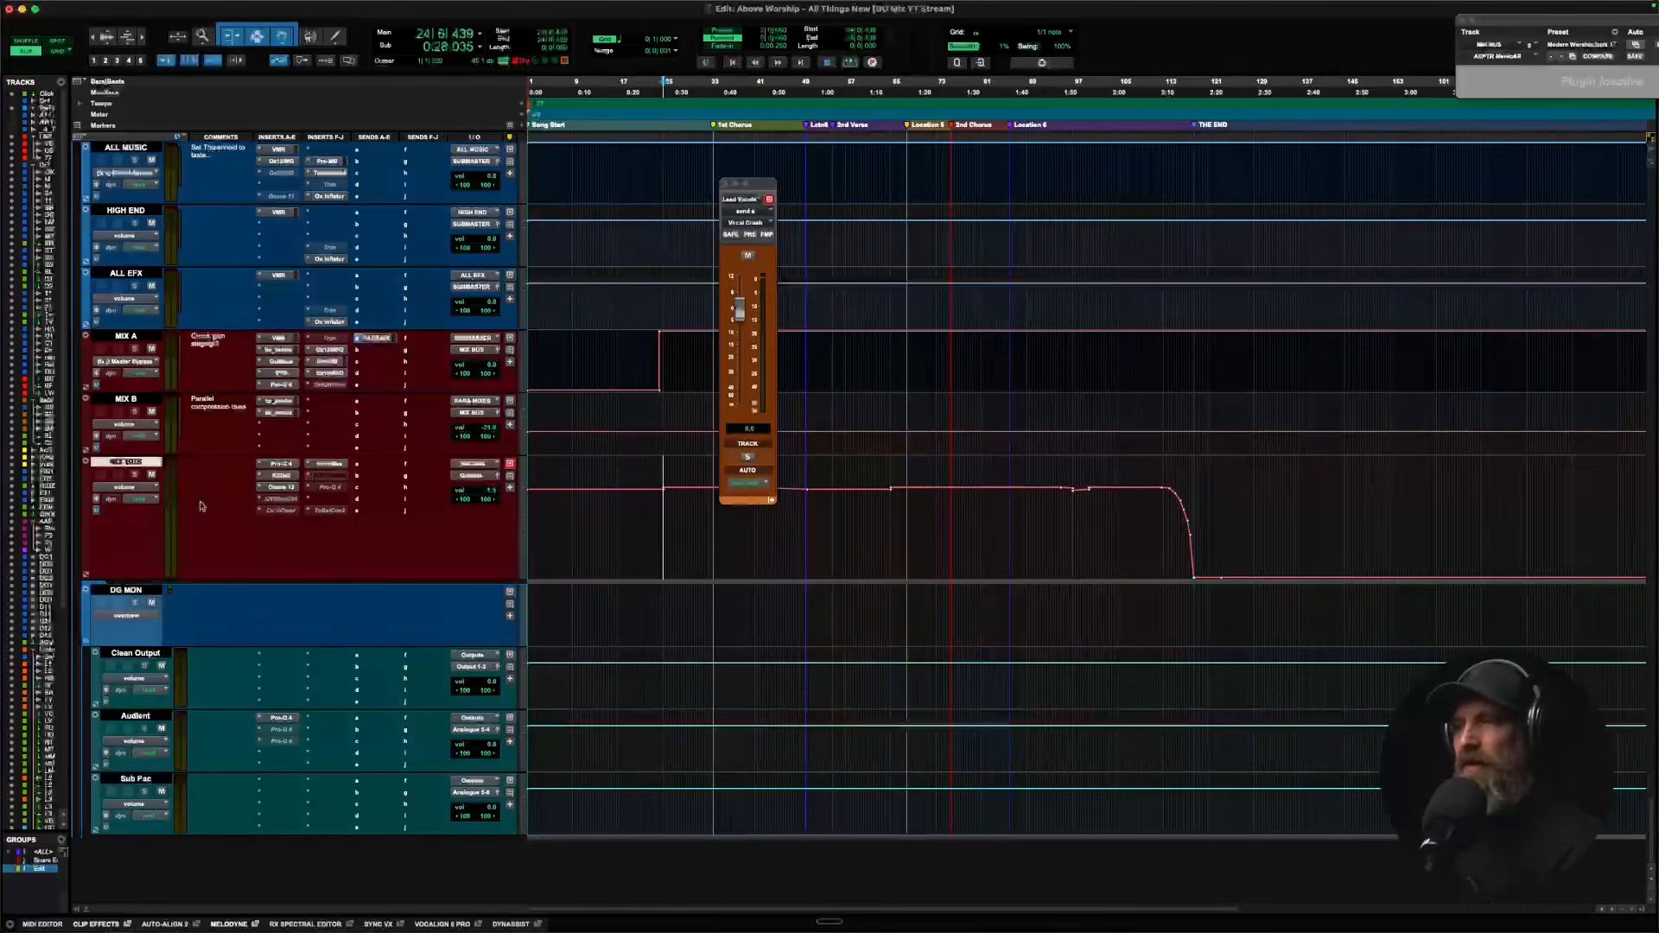
# Return to the beginning of the track list and select the Click track above Raw Files.
pyautogui.scroll(20, 201, 506)
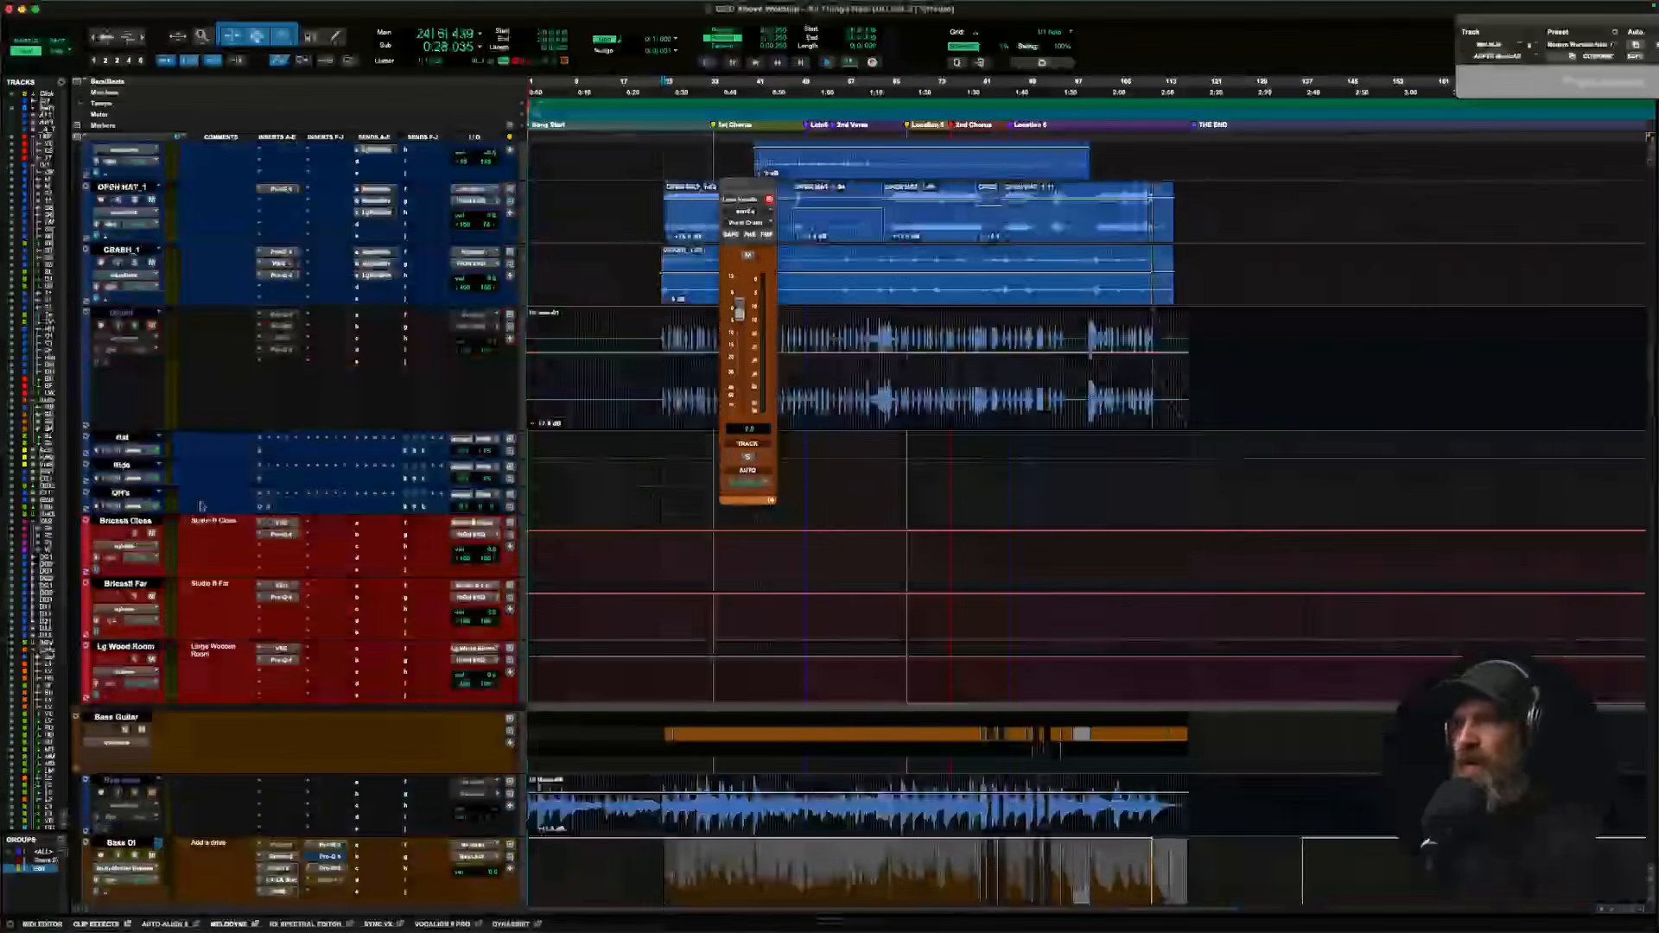
pyautogui.scroll(15, 200, 506)
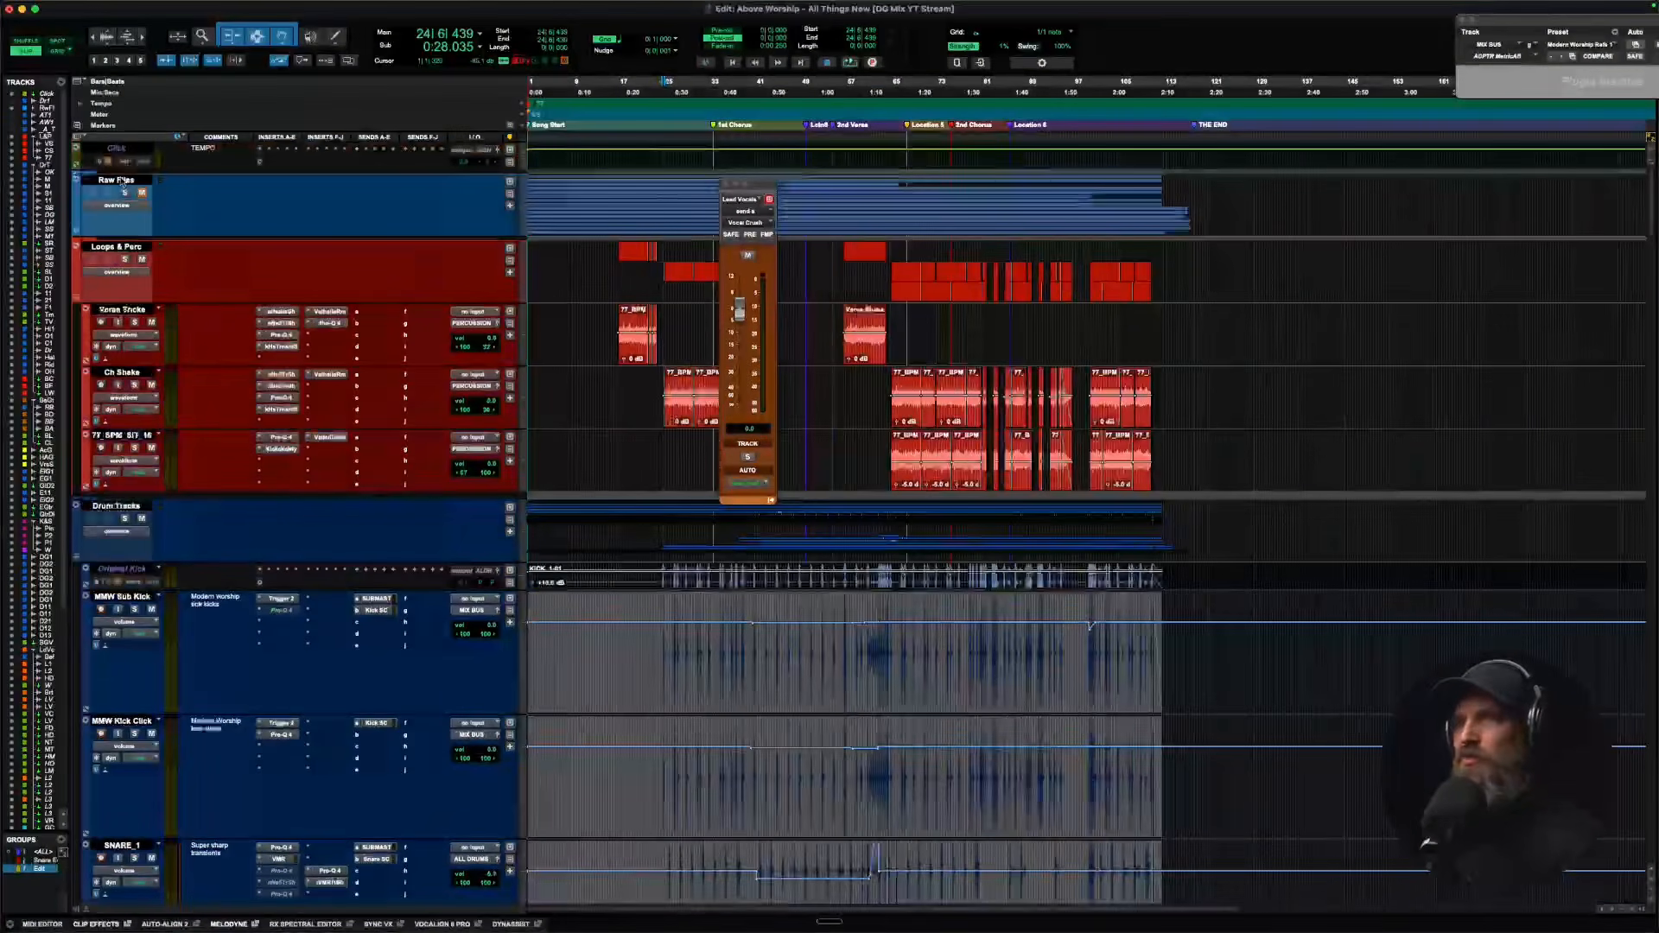
pyautogui.click(113, 150)
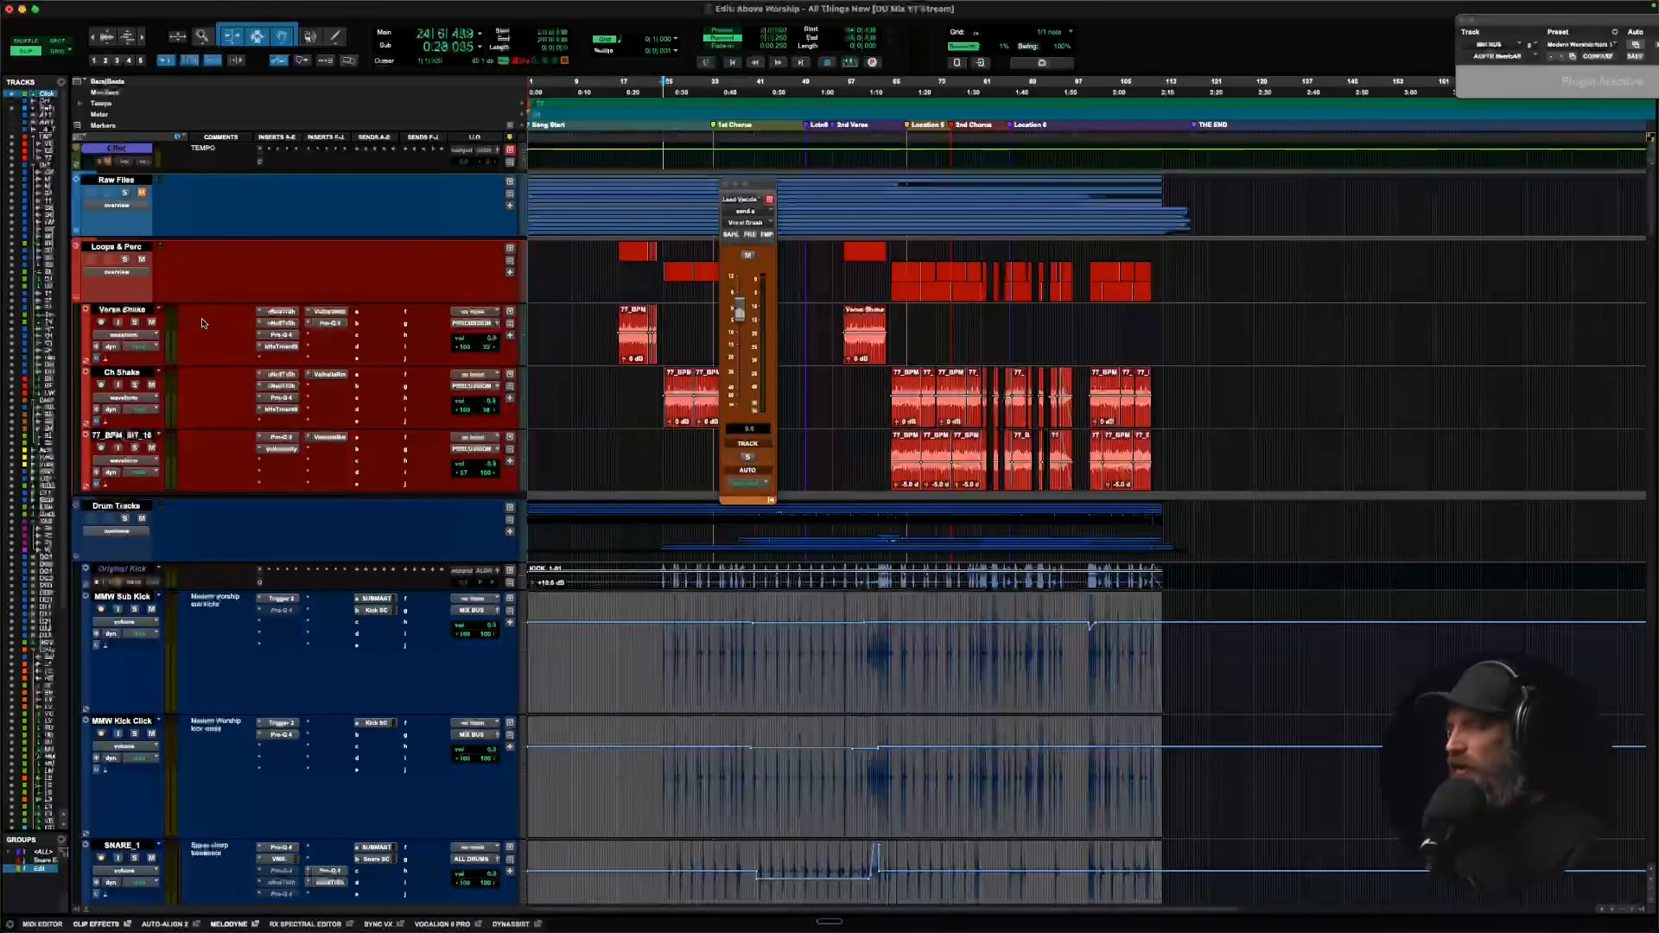
# Look through the tracks from the loops and drums down to the mix buses, and select the MIX A track.
pyautogui.scroll(-20, 201, 323)
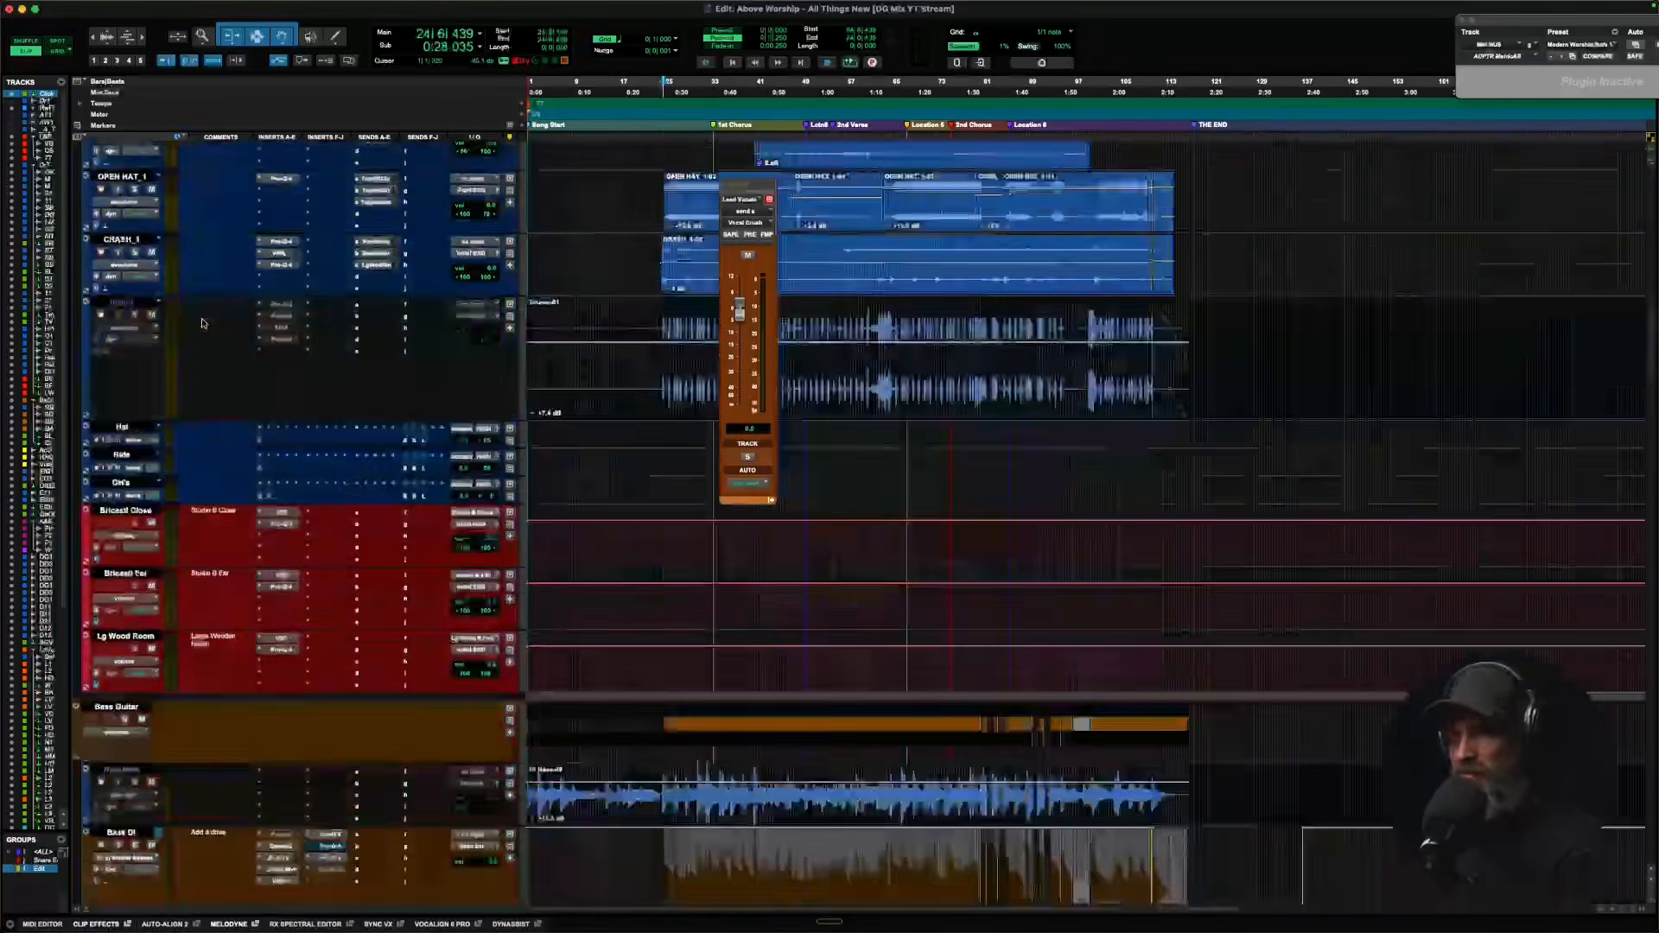
pyautogui.scroll(15, 201, 324)
pyautogui.scroll(-12, 202, 323)
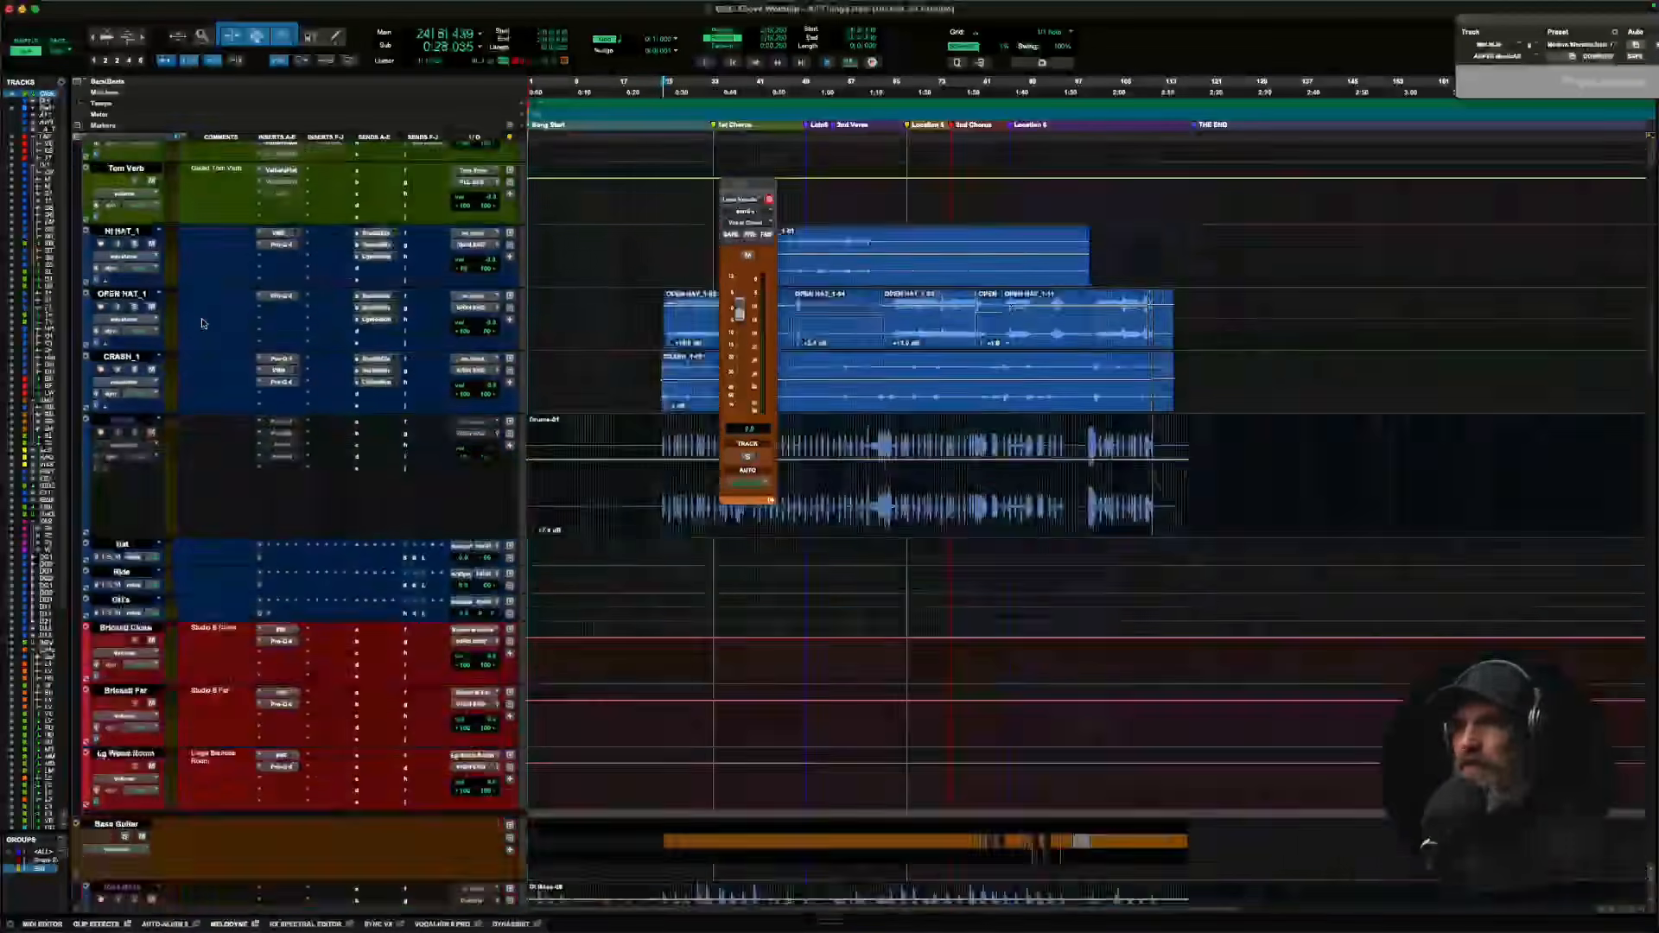
pyautogui.scroll(-20, 202, 323)
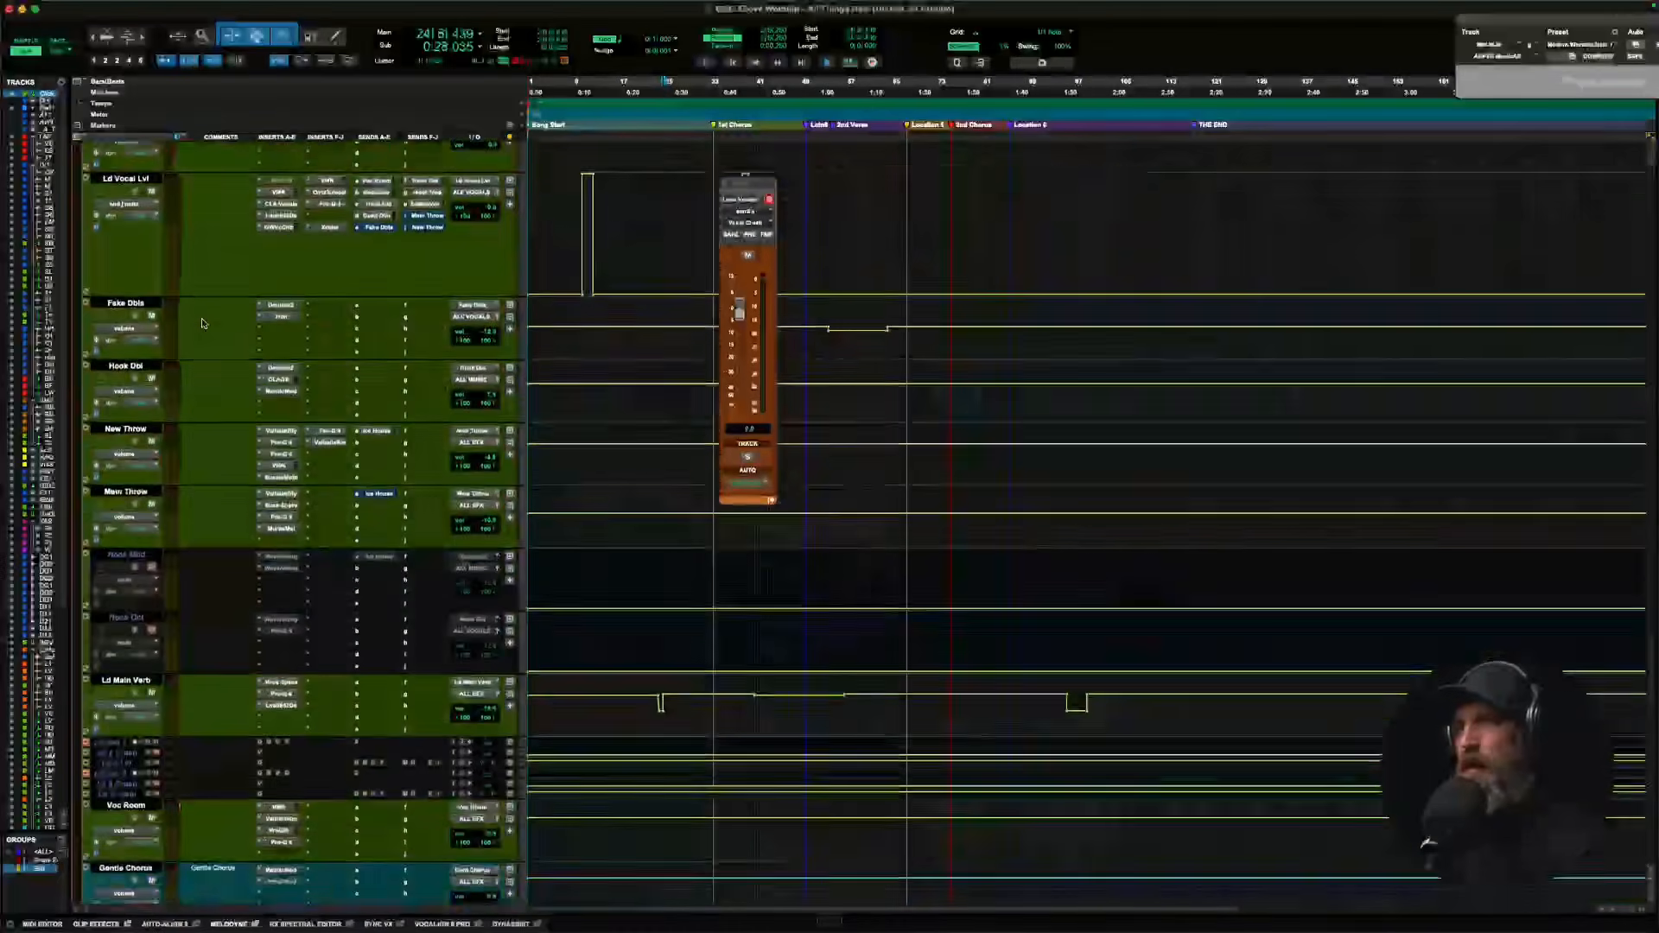
pyautogui.scroll(-20, 202, 323)
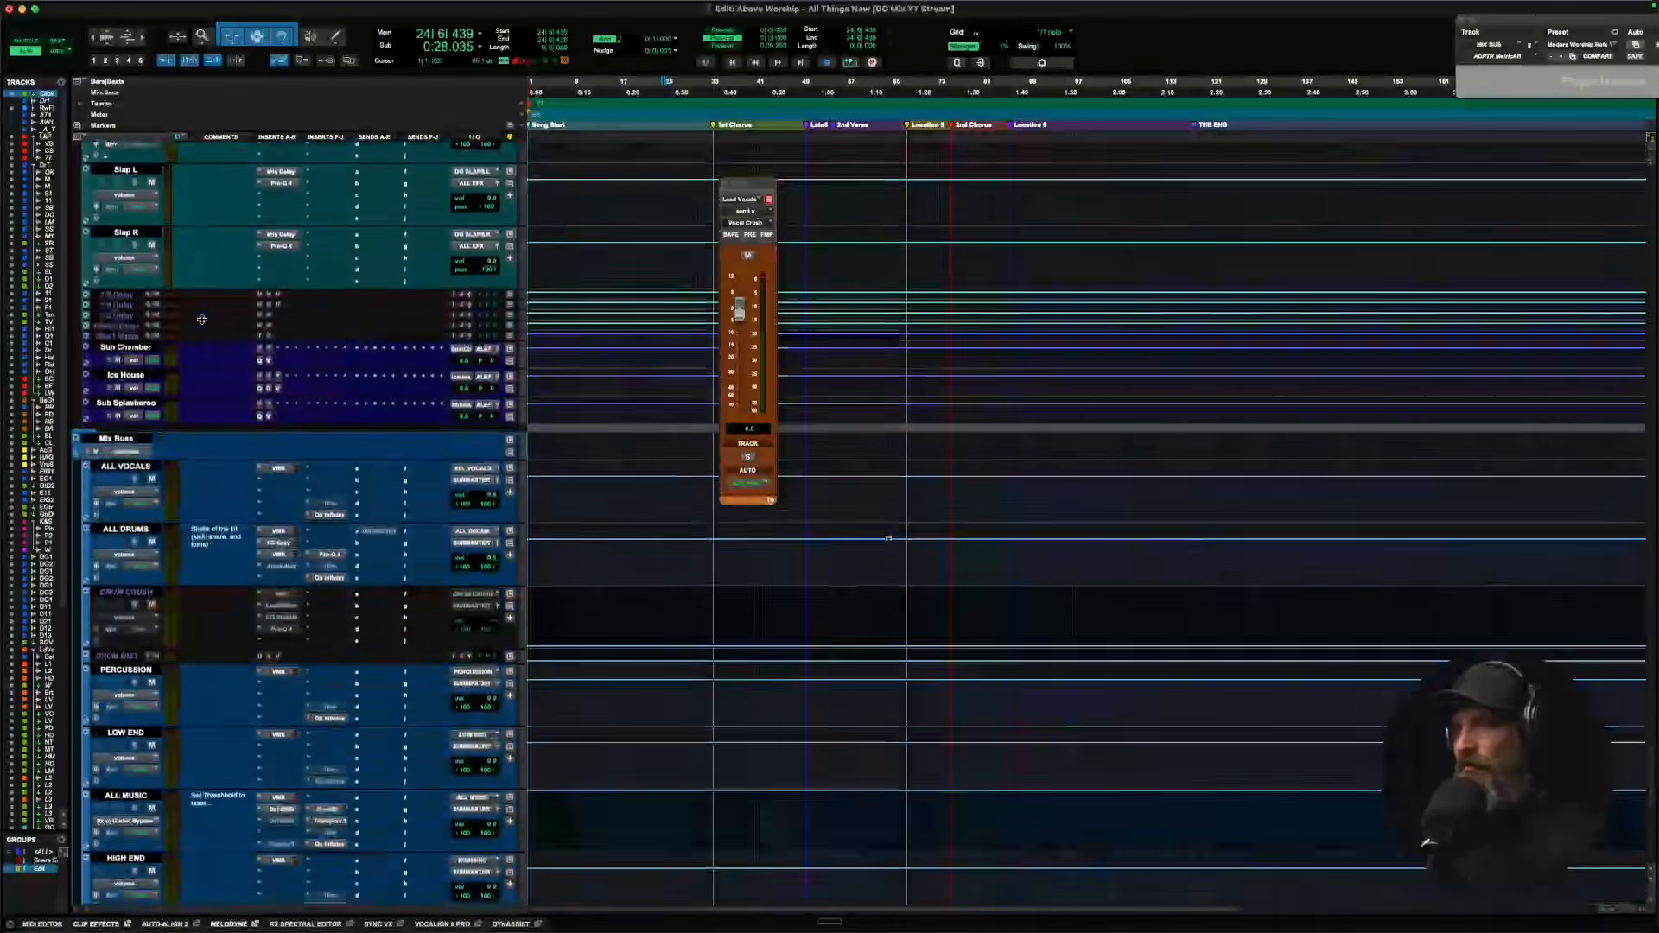
pyautogui.scroll(-20, 201, 320)
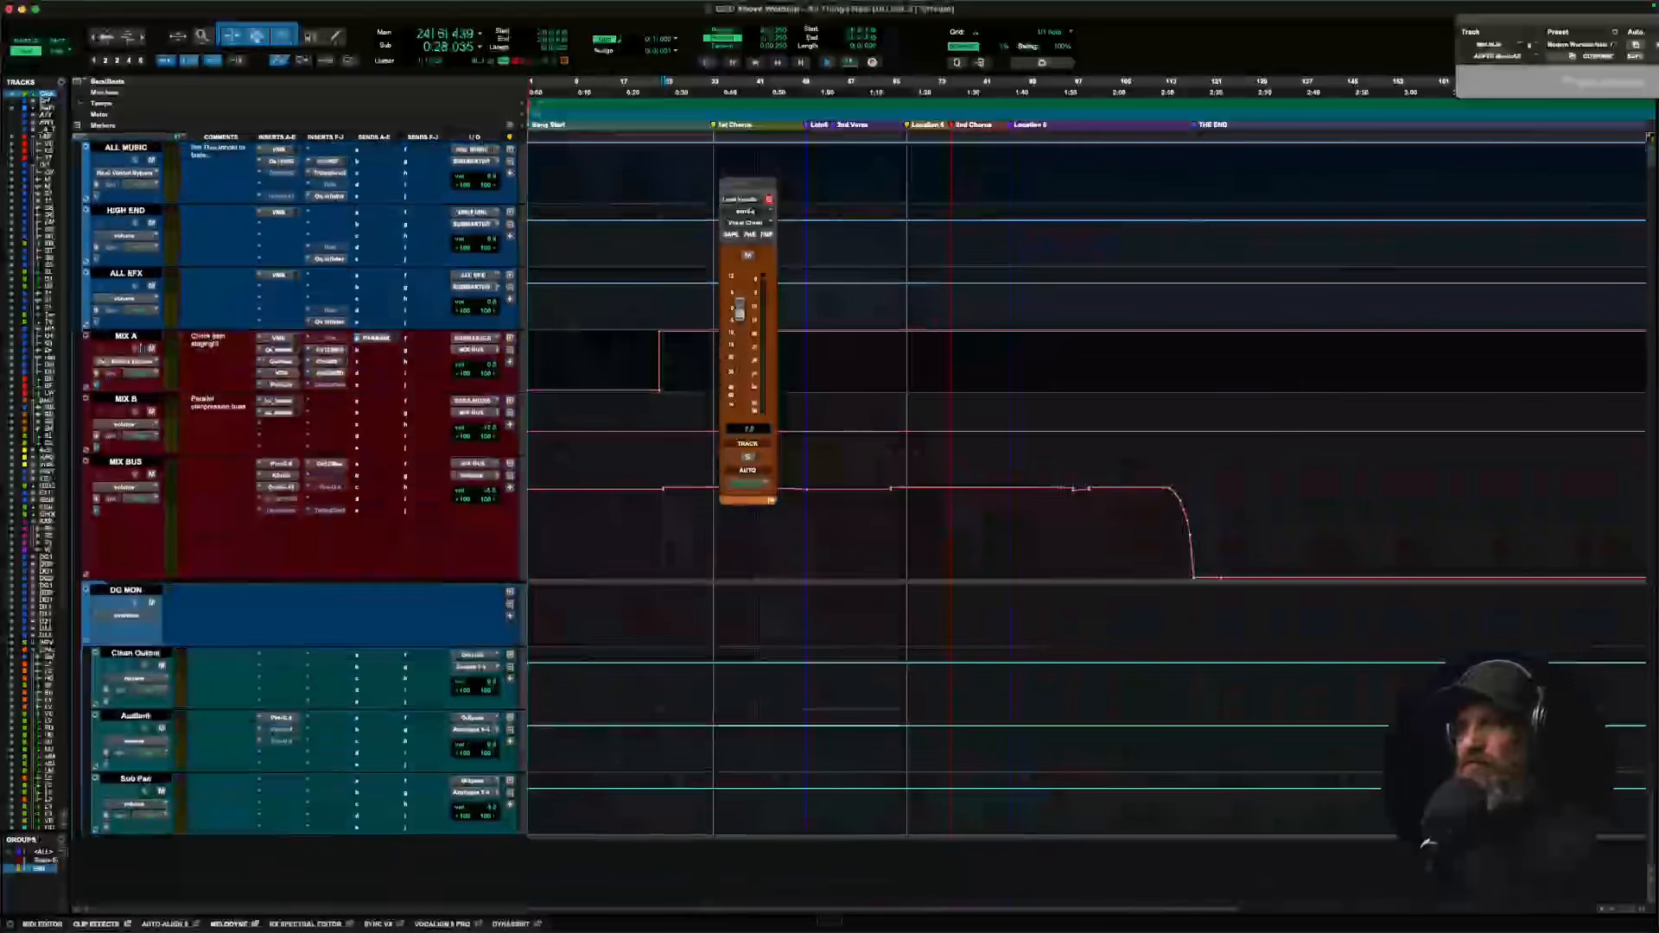
pyautogui.click(124, 339)
# Examine the mix bus section by selecting the MIX BUS track and returning to MIX A.
pyautogui.press('super+Tab')
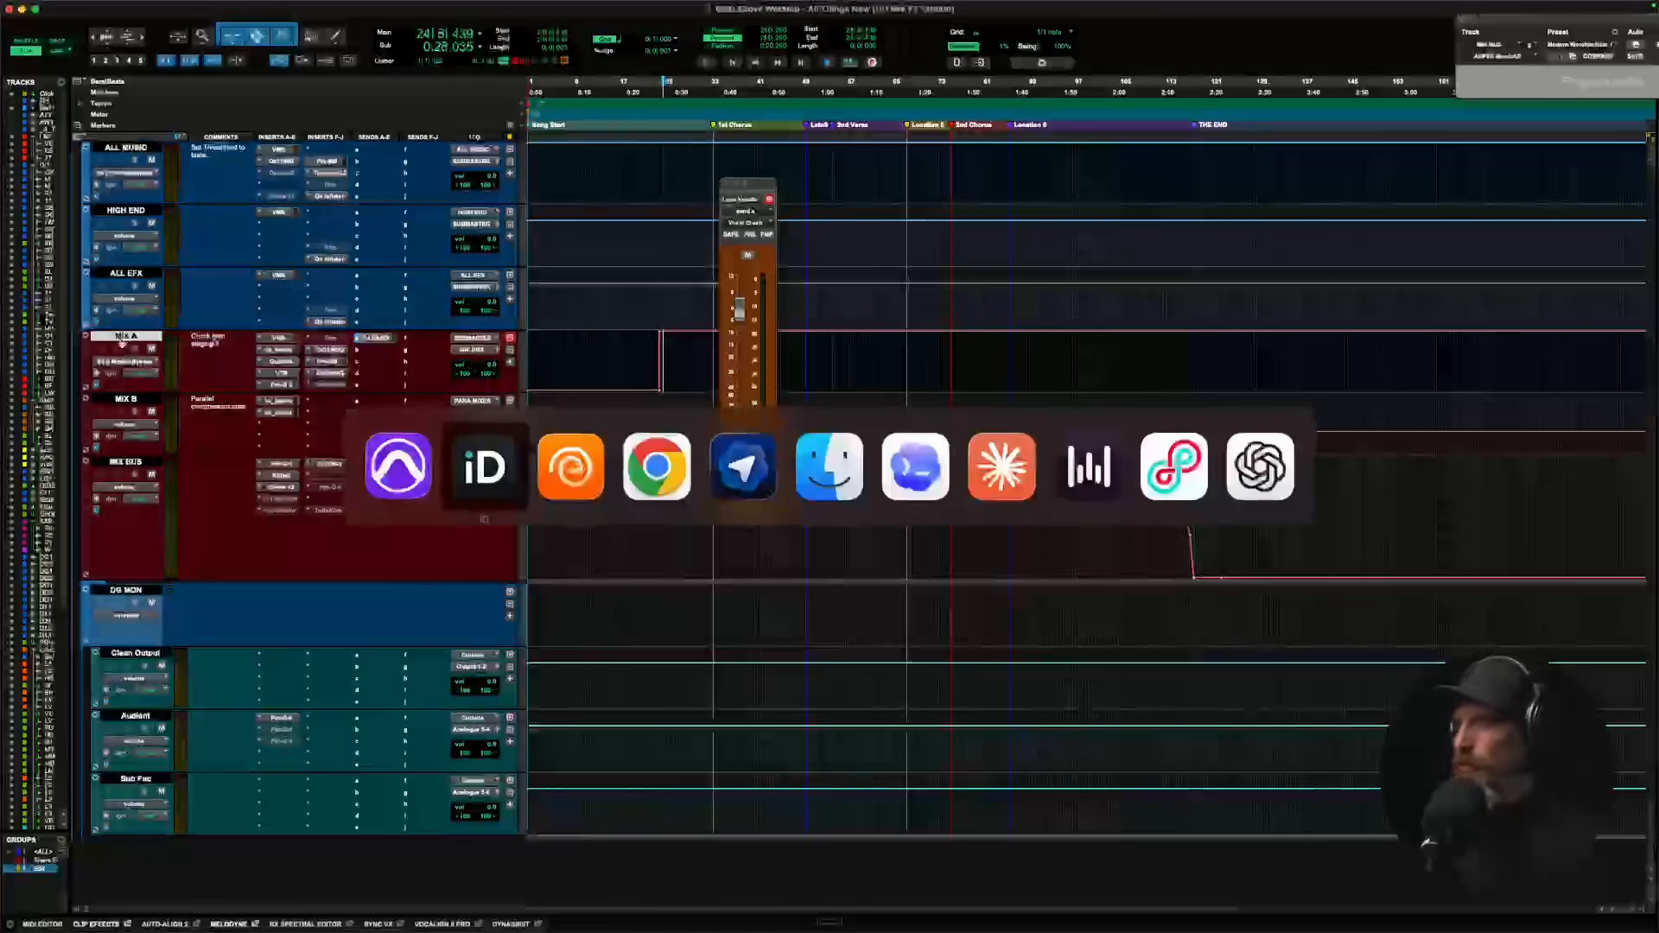
pyautogui.press('super+Tab')
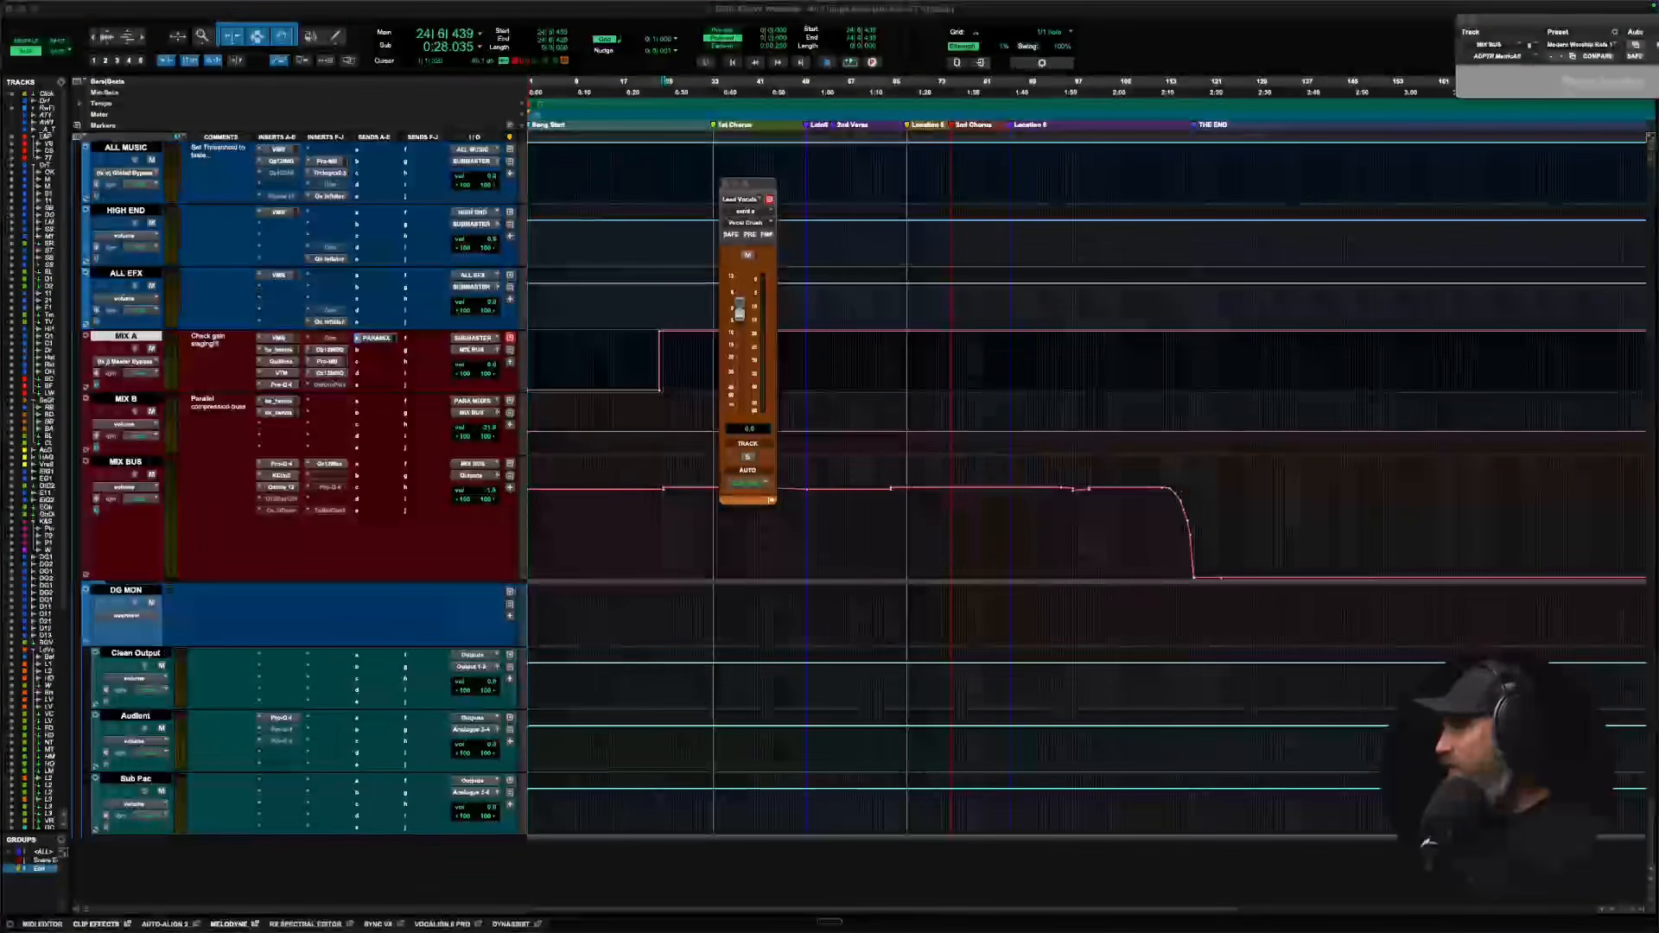
pyautogui.click(597, 443)
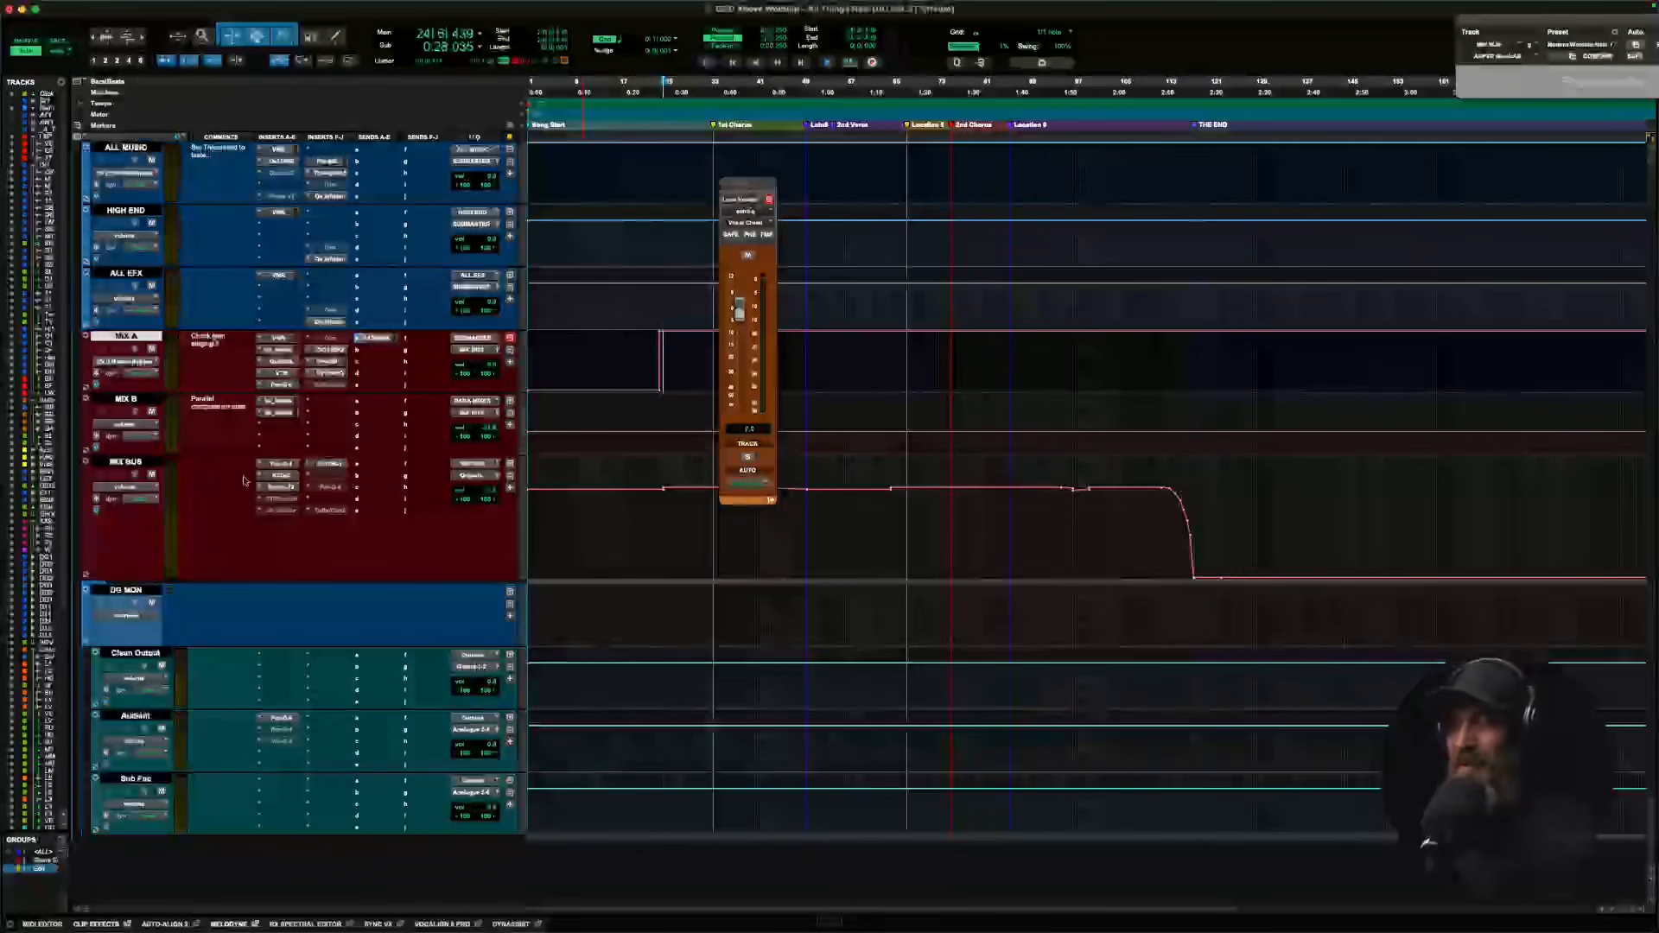
pyautogui.click(127, 464)
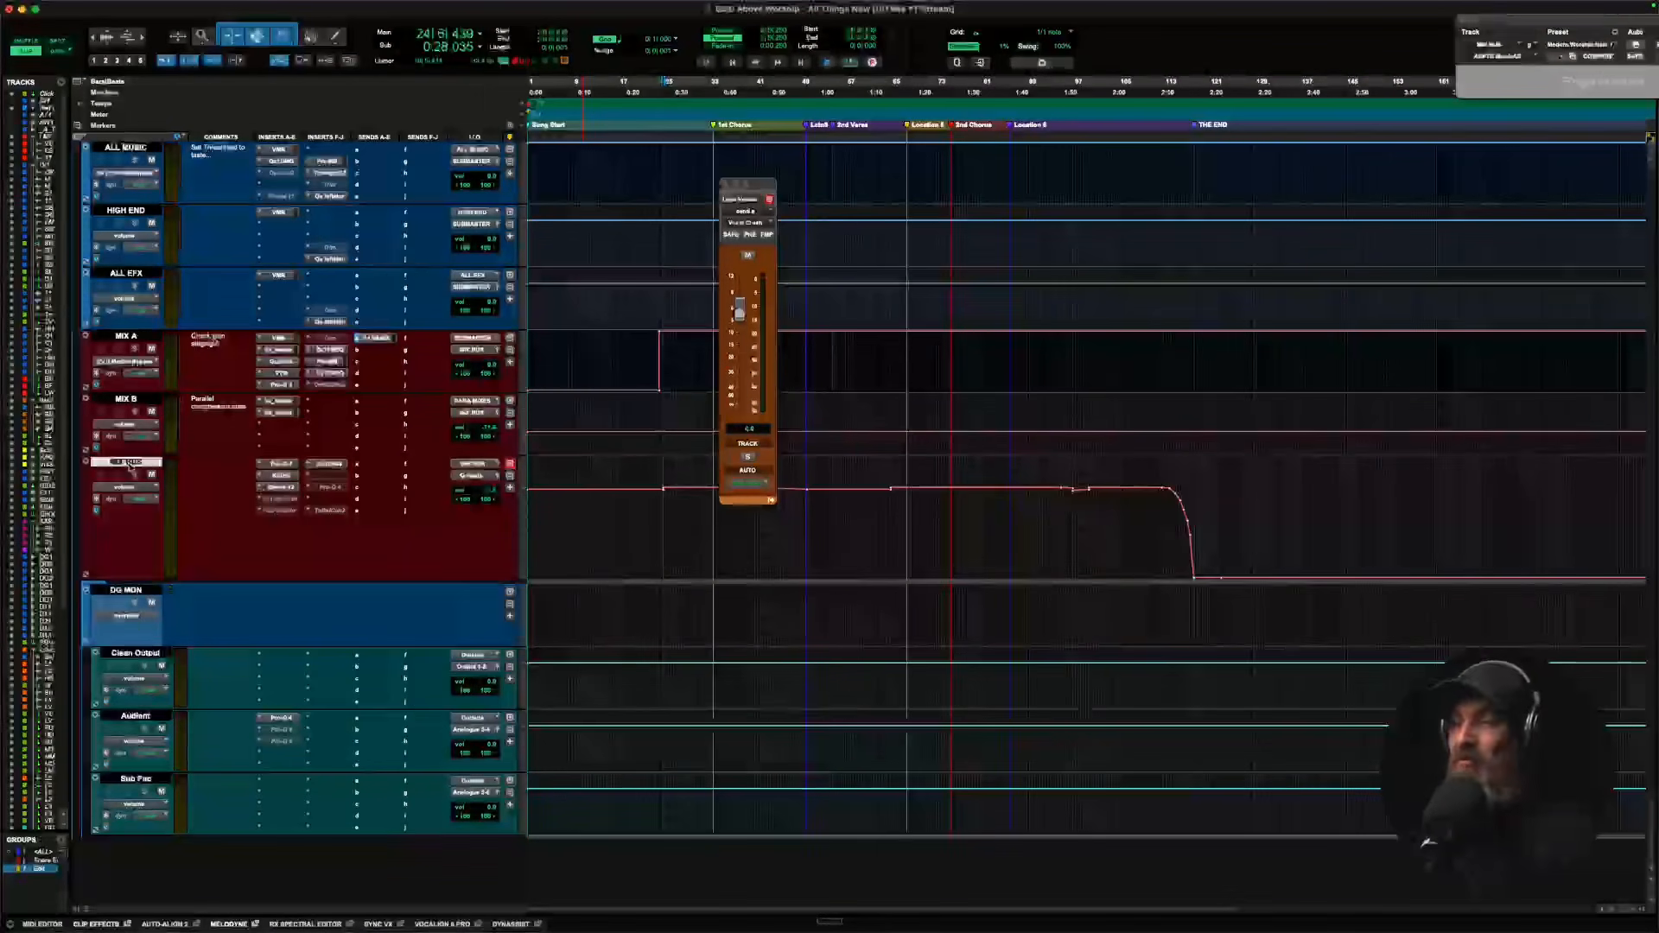
pyautogui.click(128, 343)
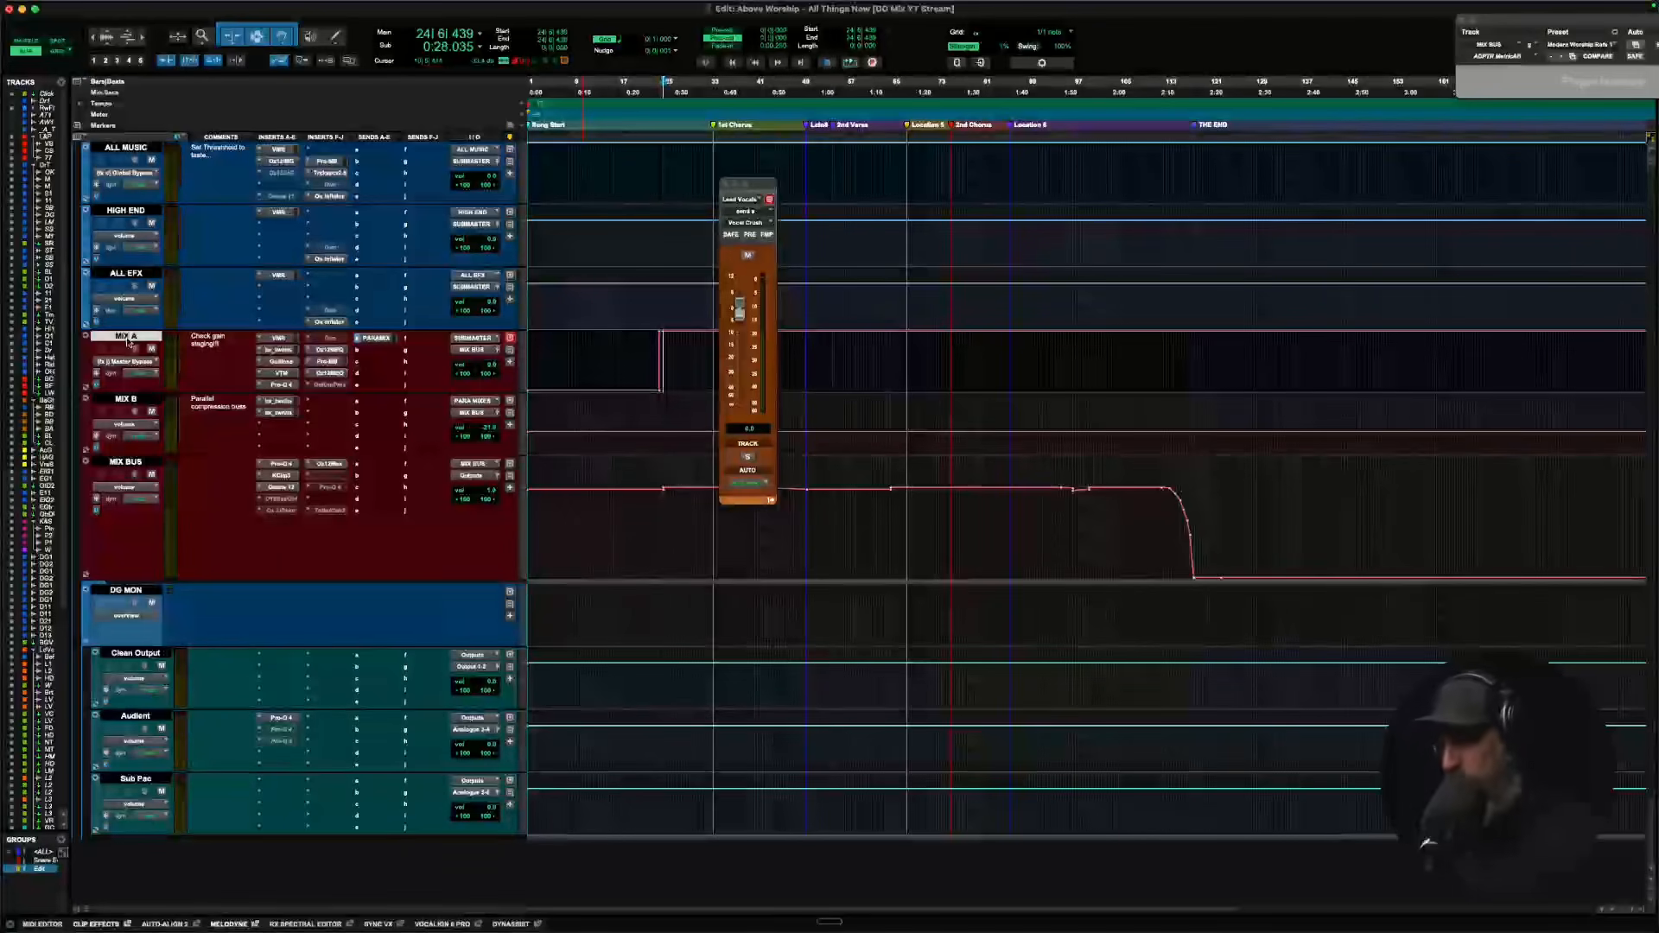
# Open the MIXPrep app over the Pro Tools session.
pyautogui.press('super+Tab')
pyautogui.press('super+Tab')
pyautogui.press('super+Tab')
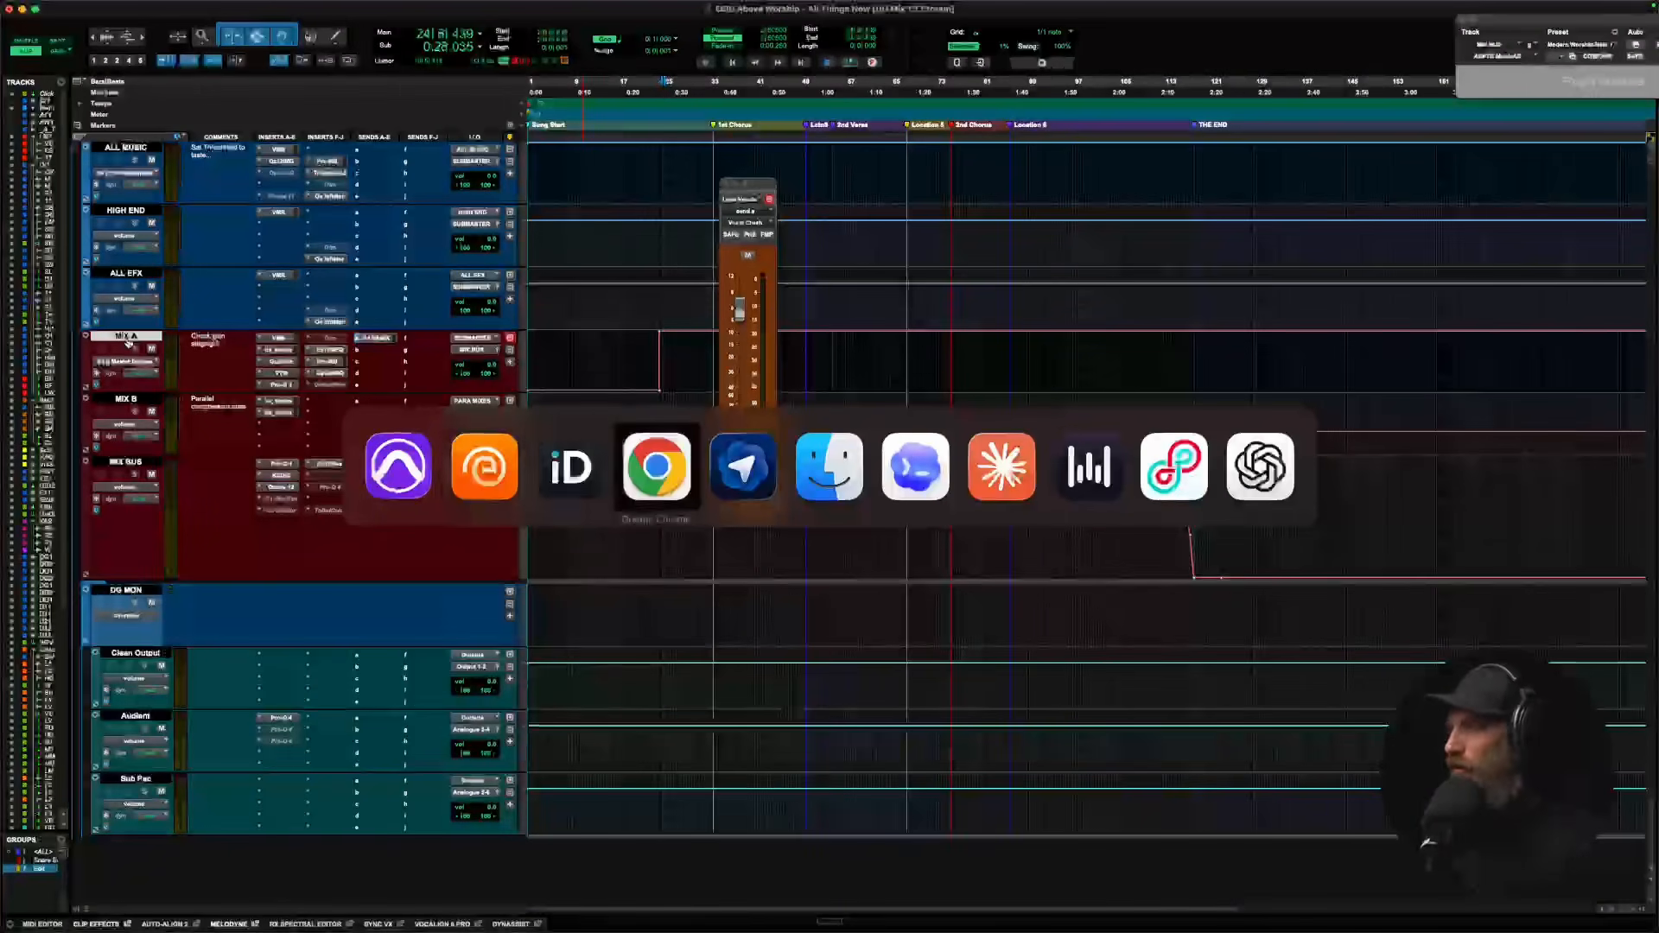
pyautogui.press('super+shift+Tab')
pyautogui.press('super+shift+Tab')
pyautogui.press('super+shift+Tab')
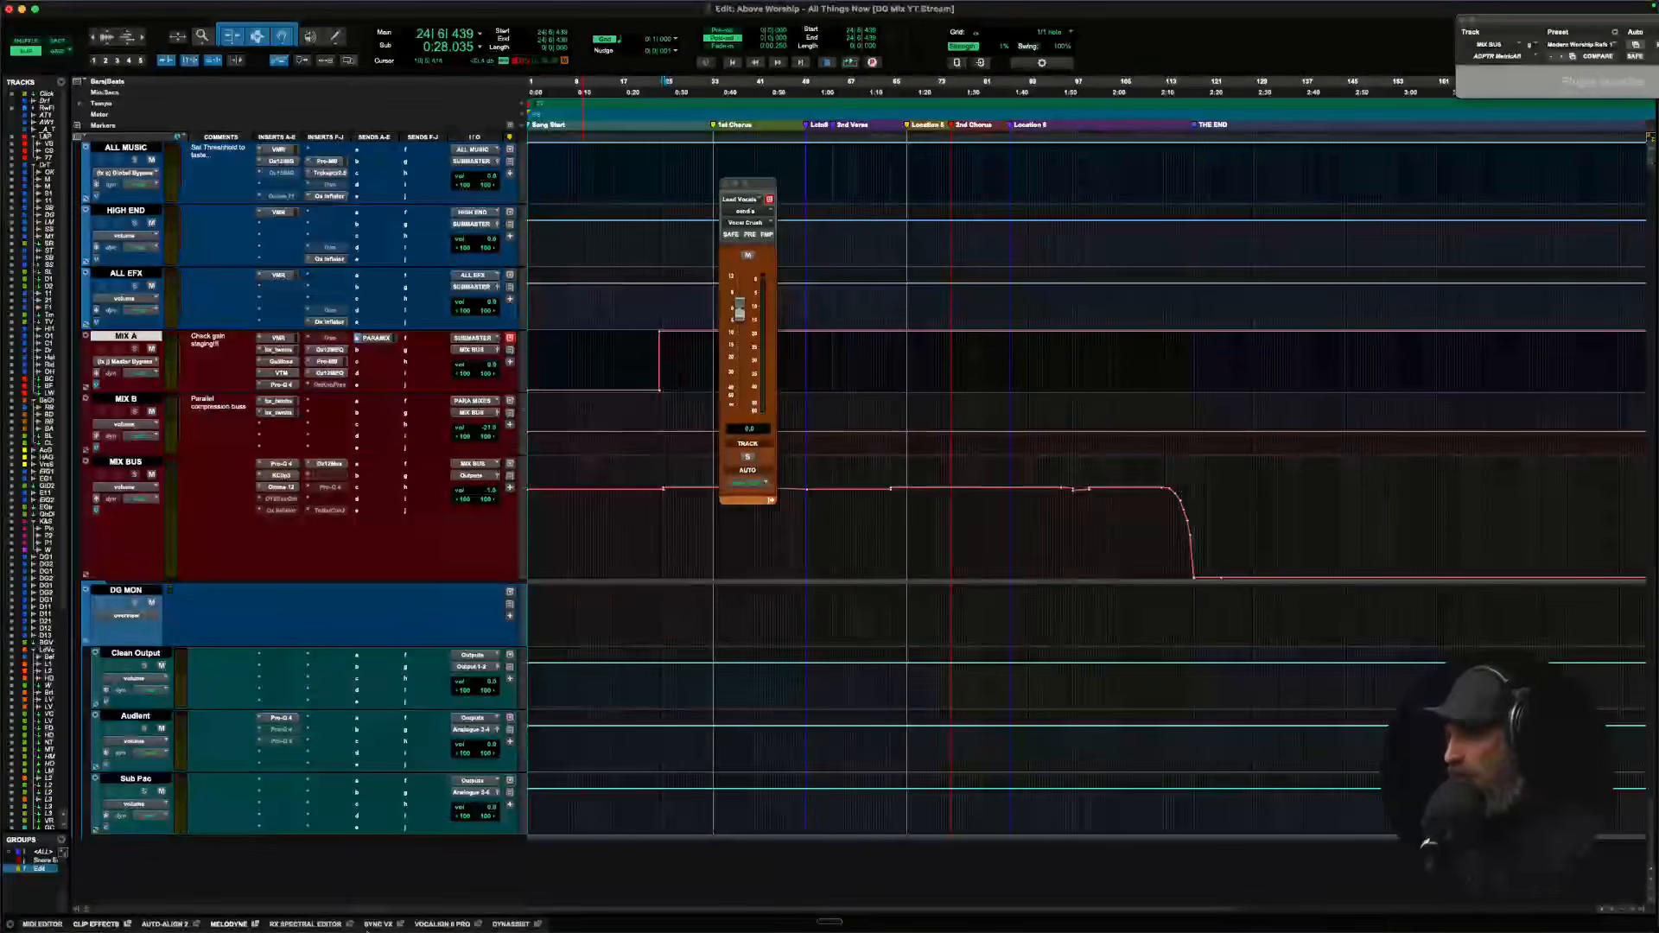
pyautogui.moveTo(760, 931)
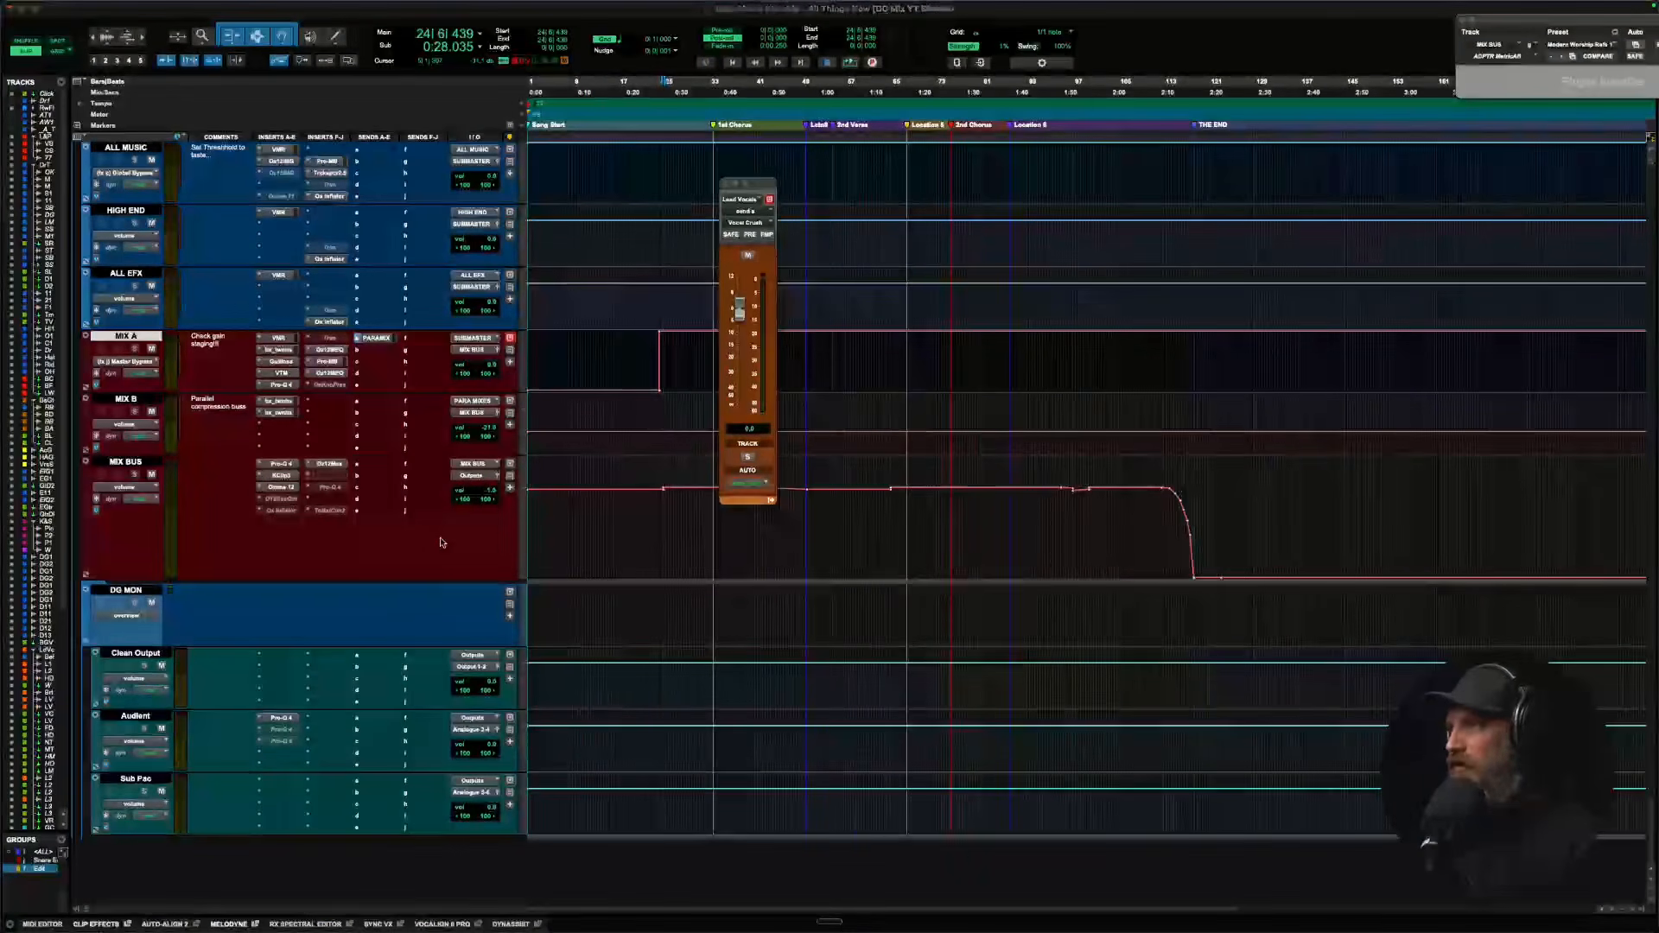
# Switch to Finder and import the "I surender all for mix" multitracks from Downloads into MIXPrep.
pyautogui.press('super+Tab')
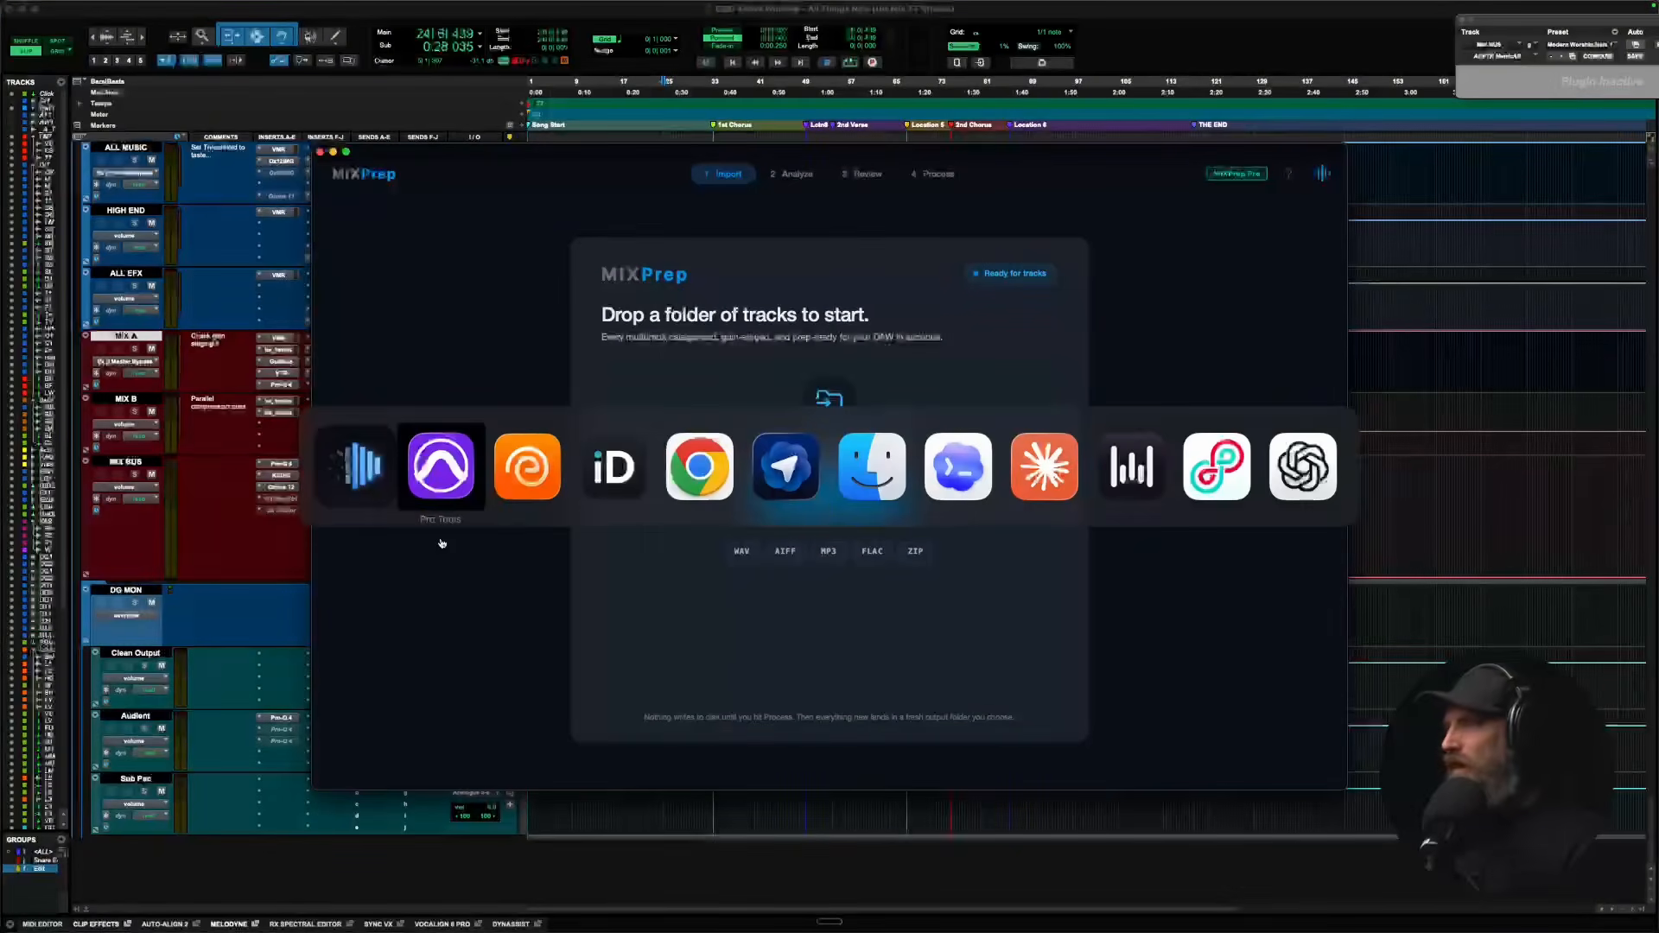
pyautogui.press('super+Tab')
pyautogui.press('super+Tab')
pyautogui.press('super+Tab')
pyautogui.press('super+Tab')
pyautogui.press('super+Tab')
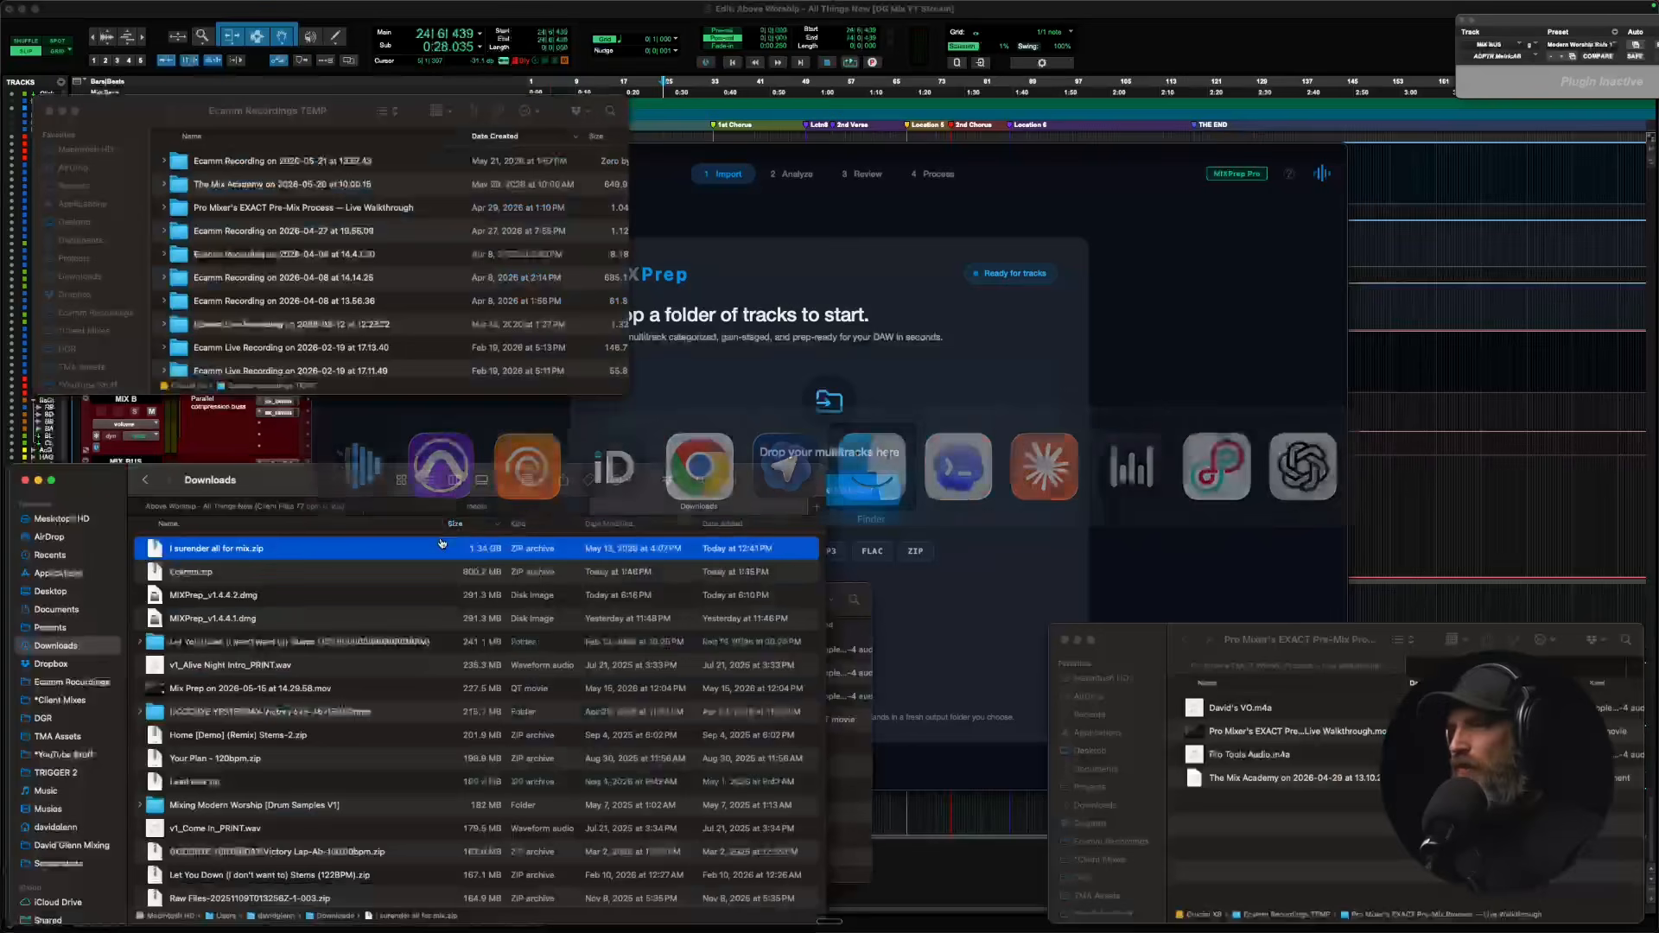
pyautogui.moveTo(241, 550); pyautogui.dragTo(829, 432)
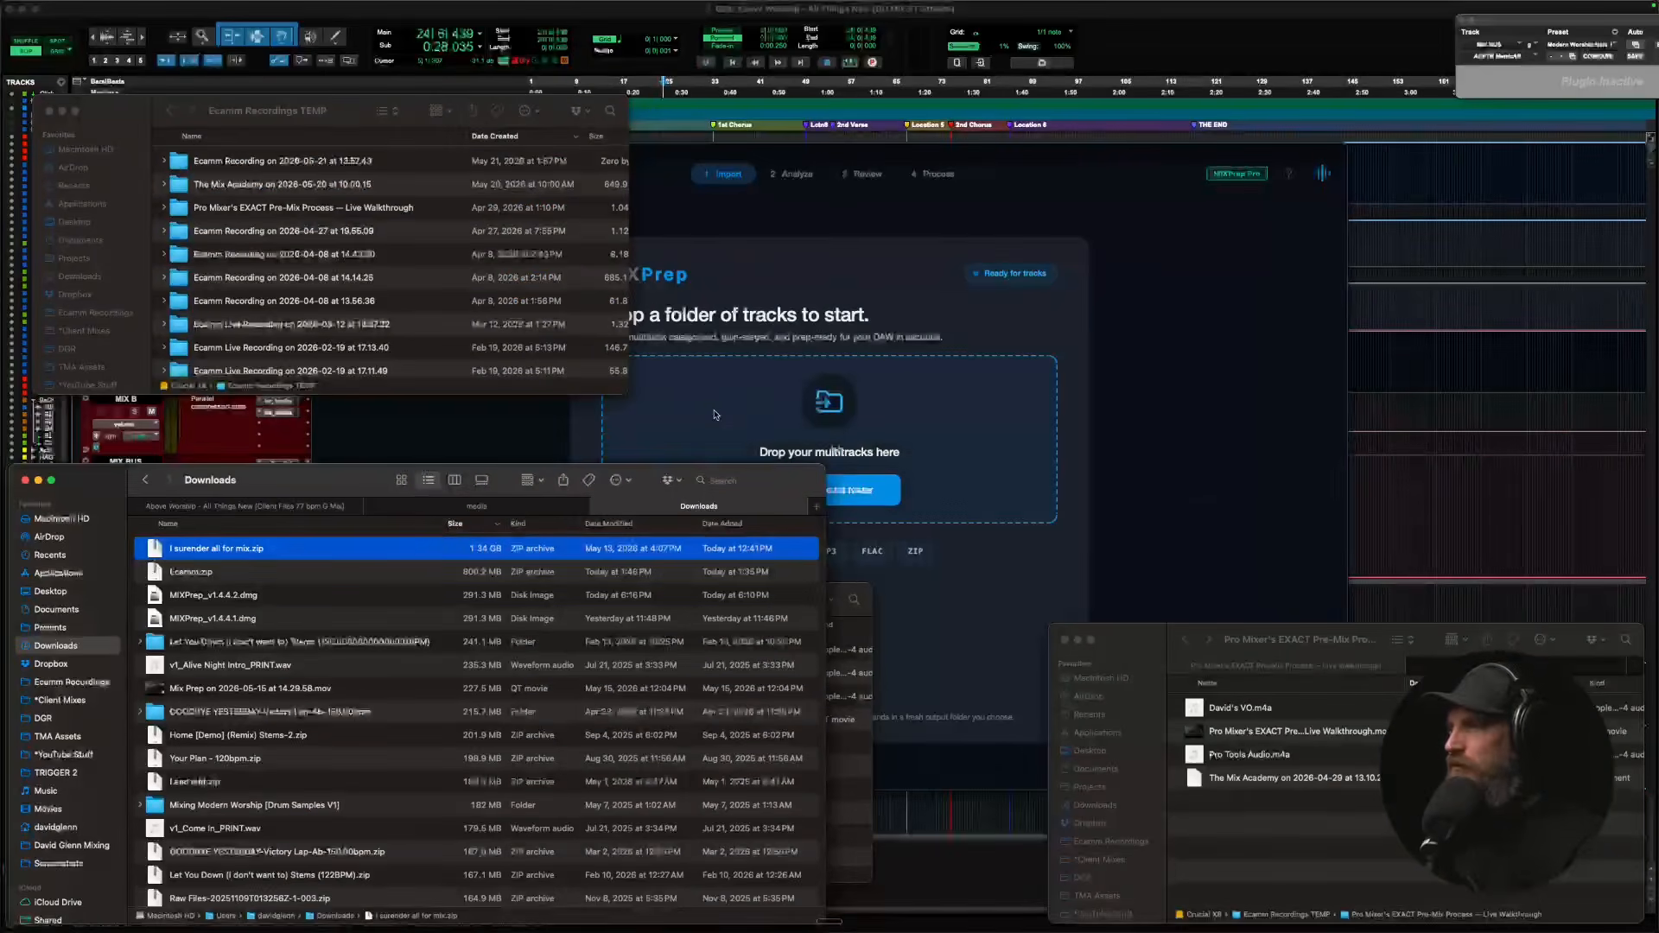
pyautogui.click(1041, 154)
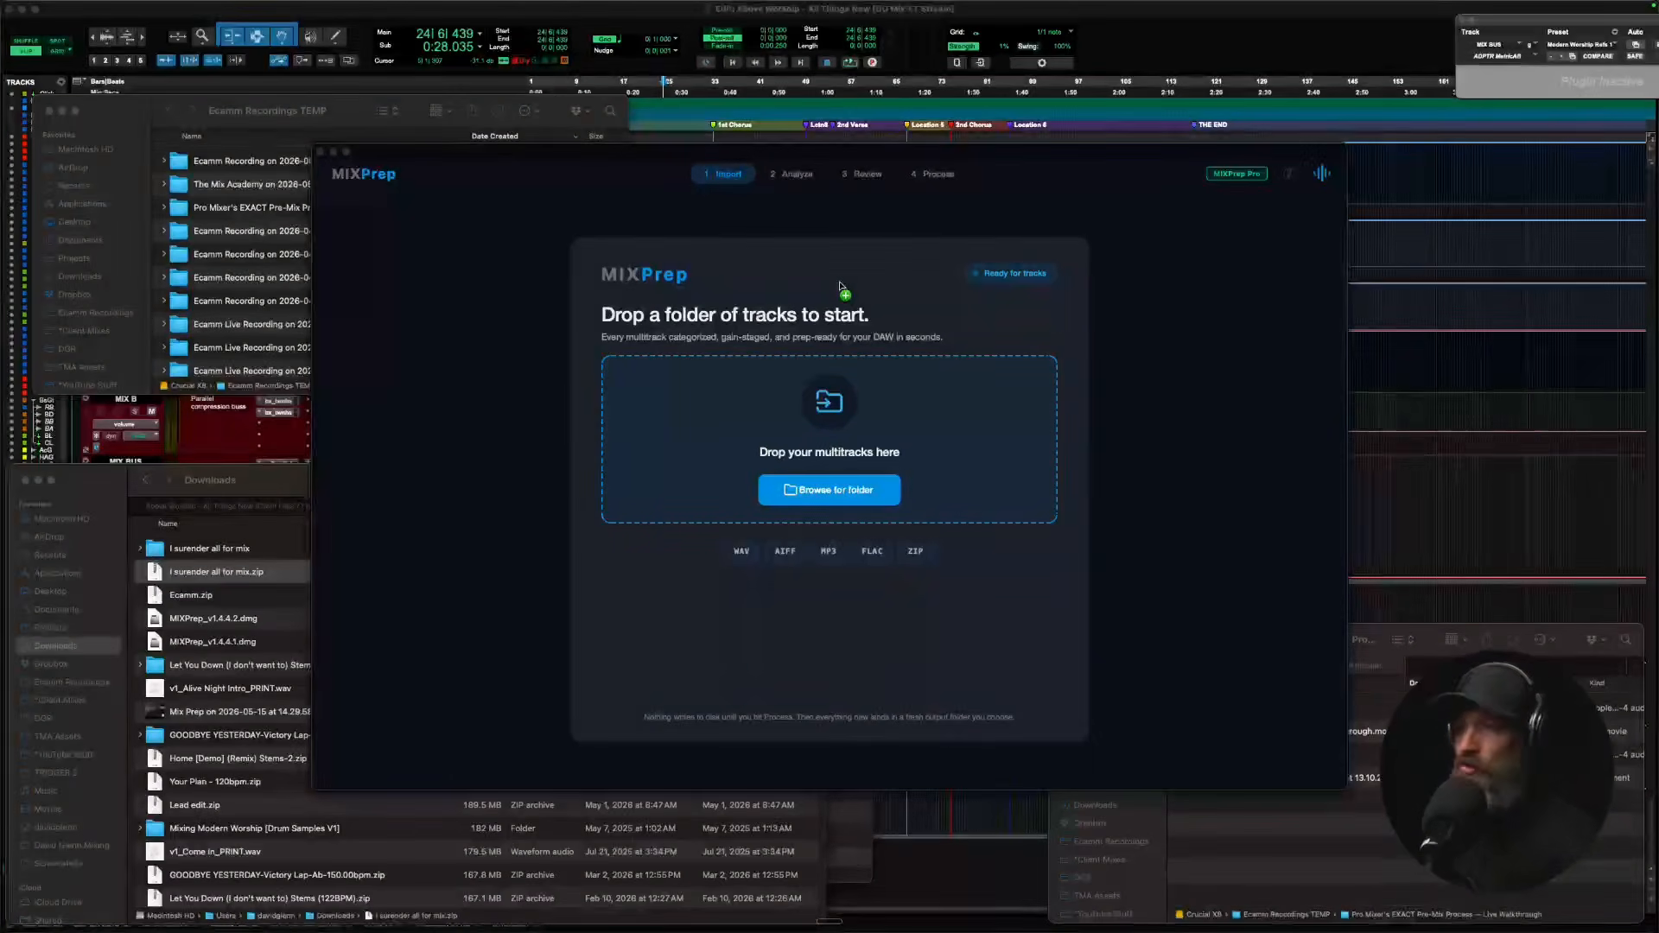
pyautogui.moveTo(840, 287); pyautogui.dragTo(841, 287)
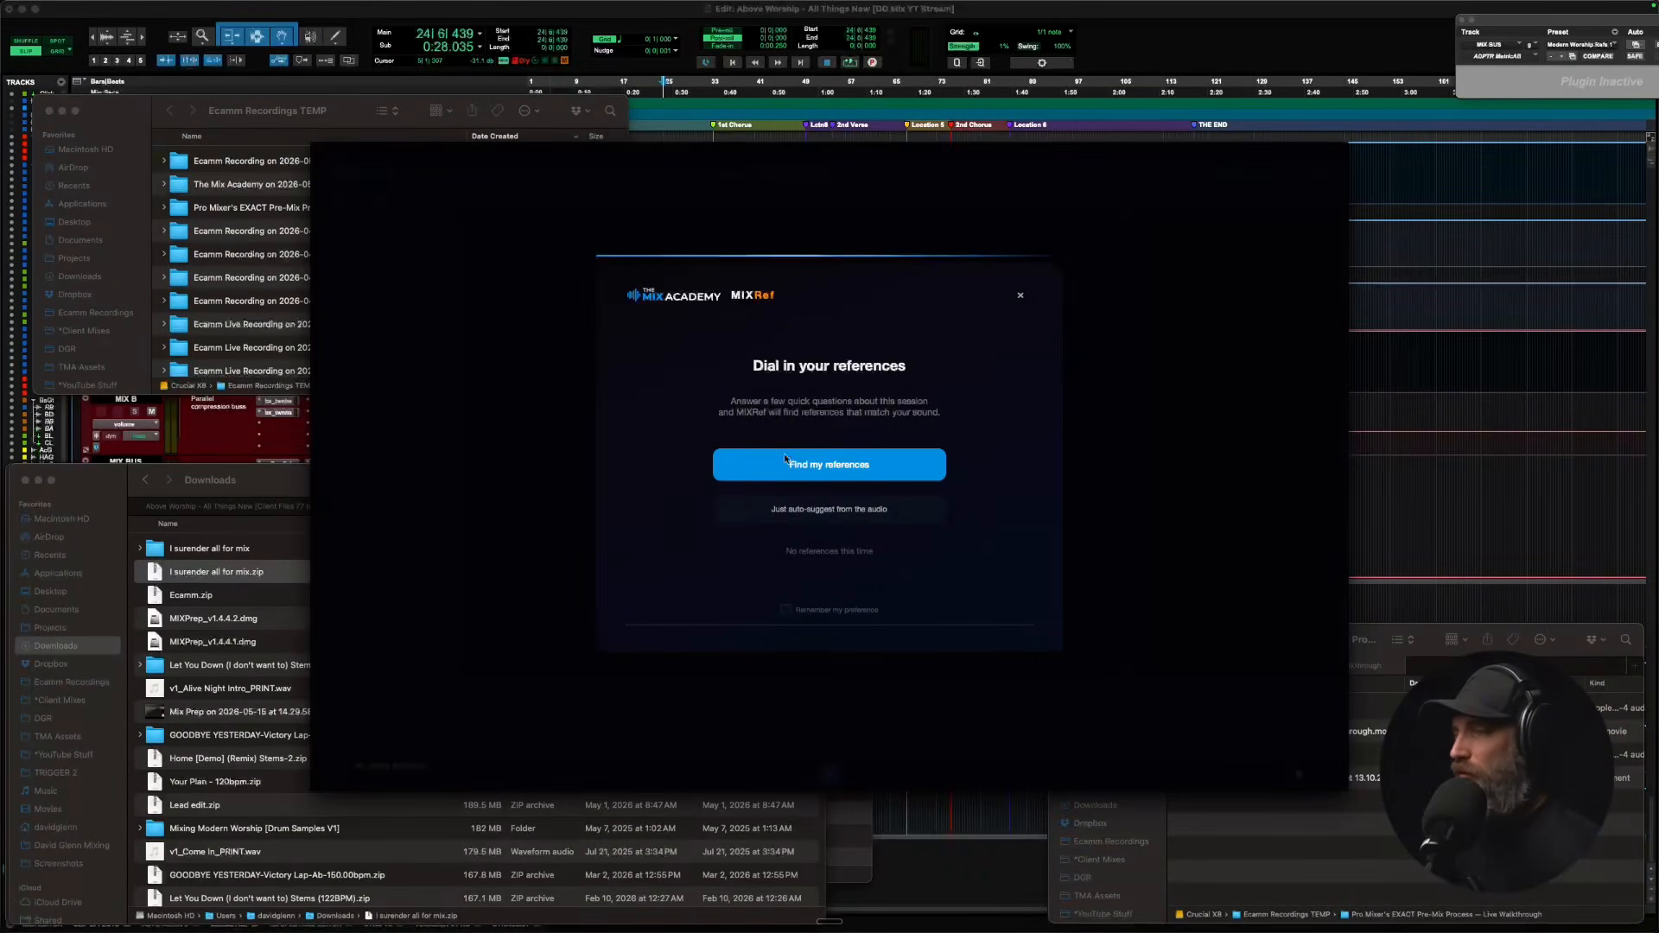
# Start finding references in MIXRef with the detailed intake, choosing Gospel / Worship as the genre and answering the follow-up question.
pyautogui.click(835, 468)
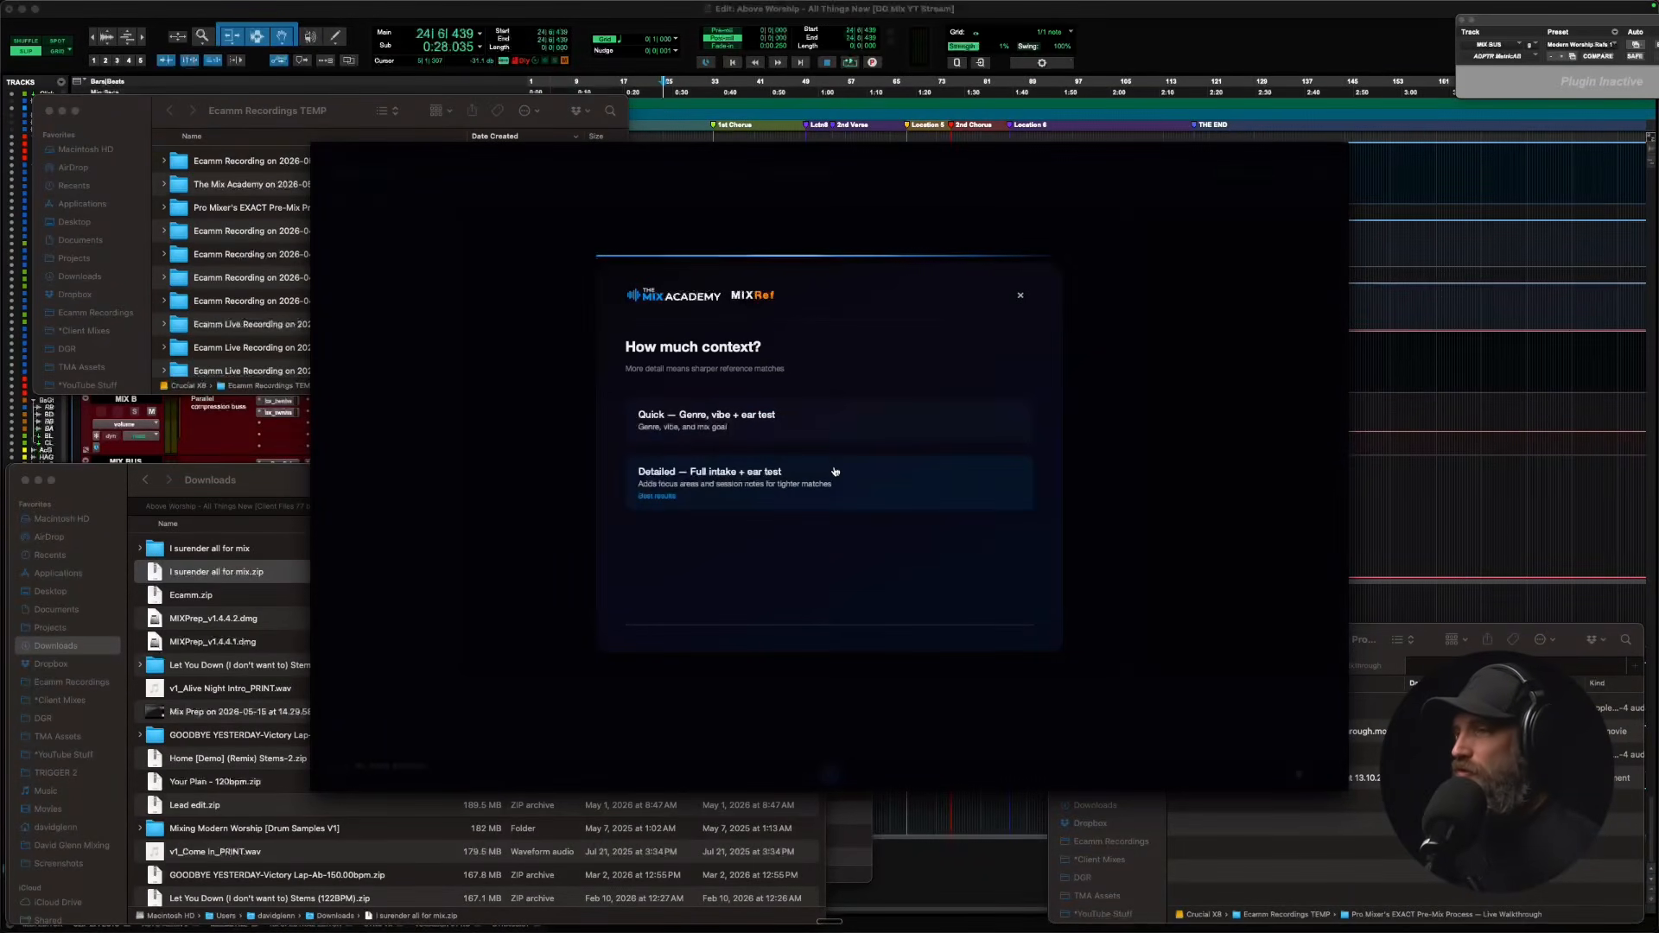
pyautogui.click(696, 422)
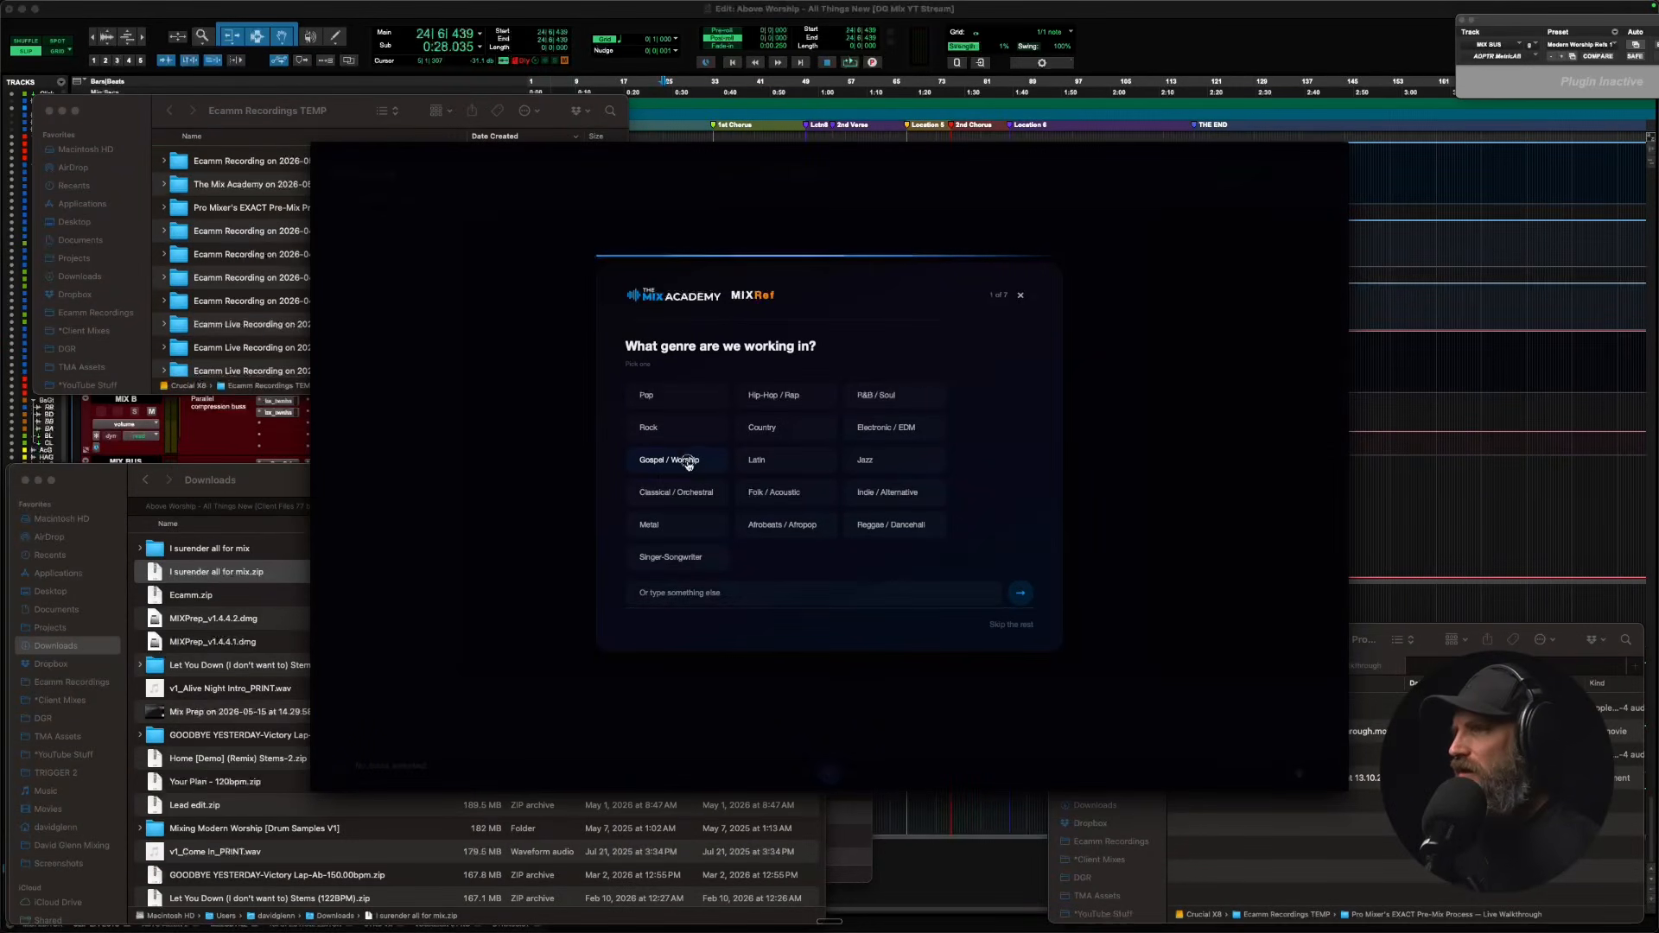
pyautogui.click(688, 463)
pyautogui.click(718, 397)
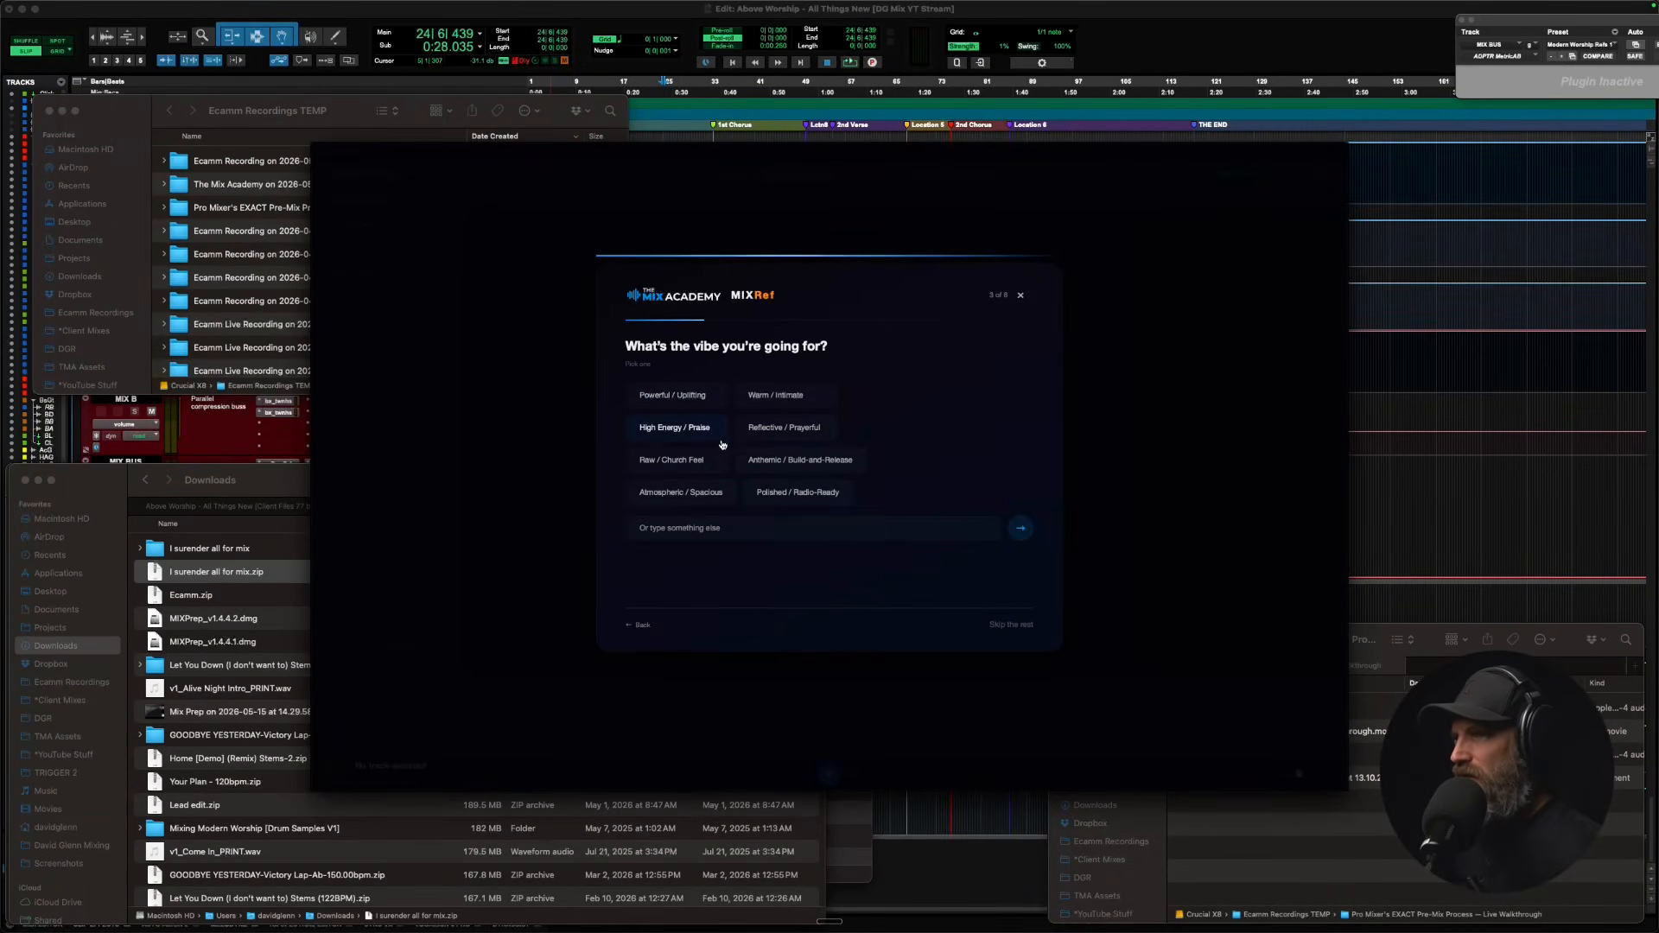
# Set the vibe to Polished / Radio-Ready and choose the "Wide & atmospheric" mix in the ear test, skipping the second comparison.
pyautogui.click(787, 498)
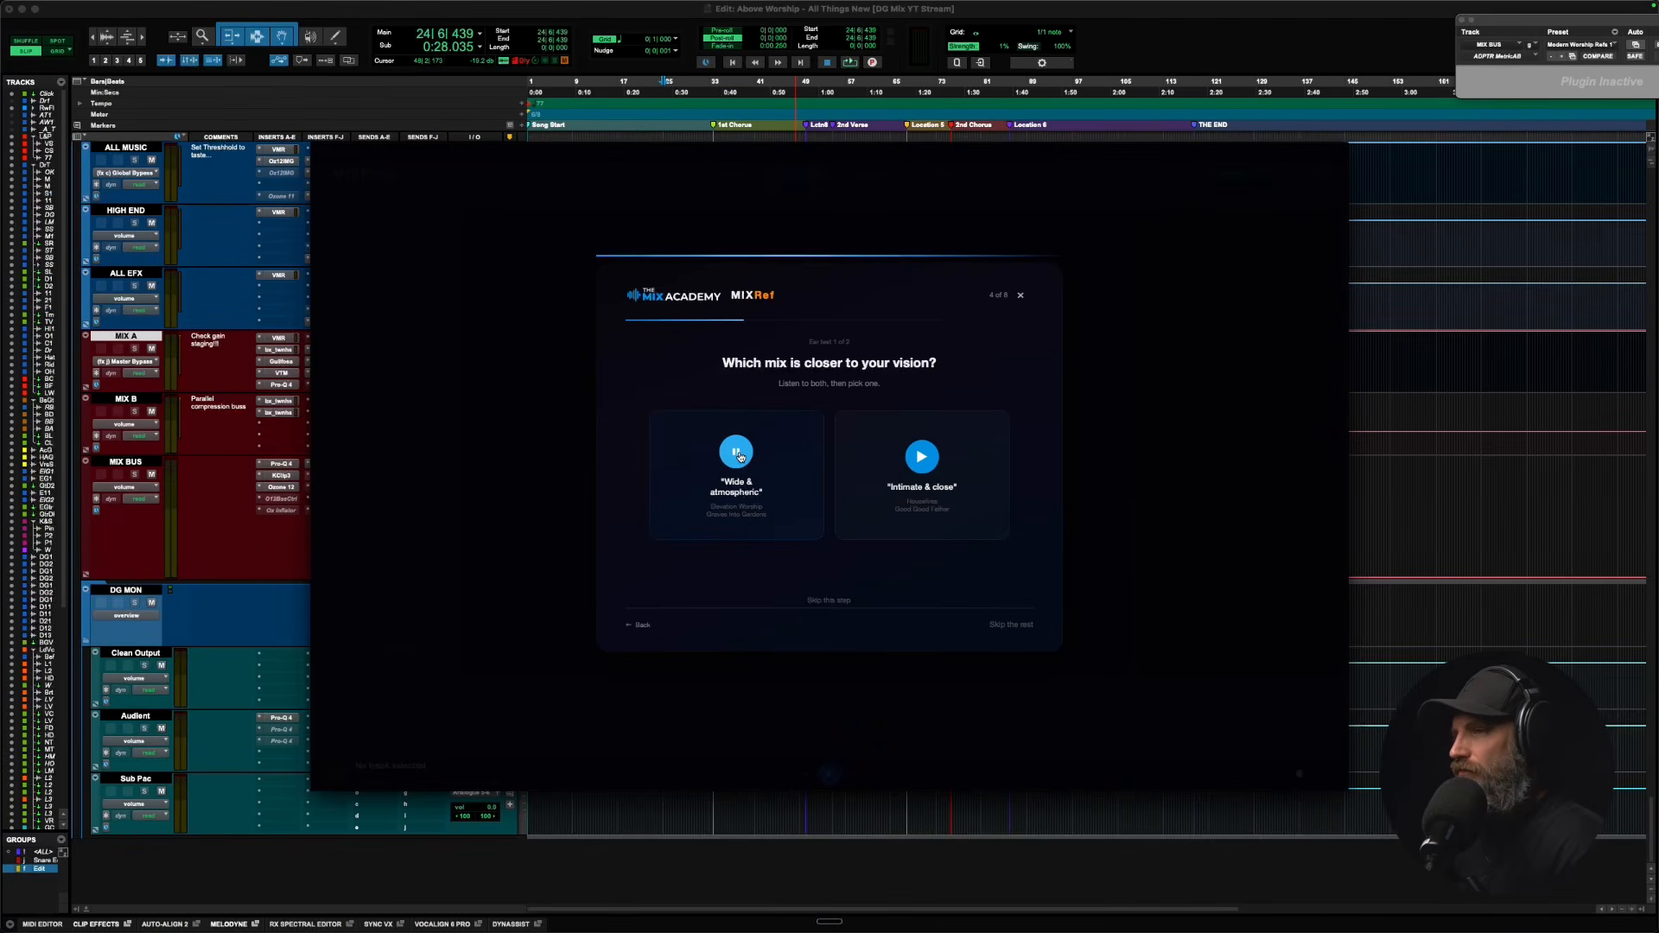
pyautogui.click(733, 484)
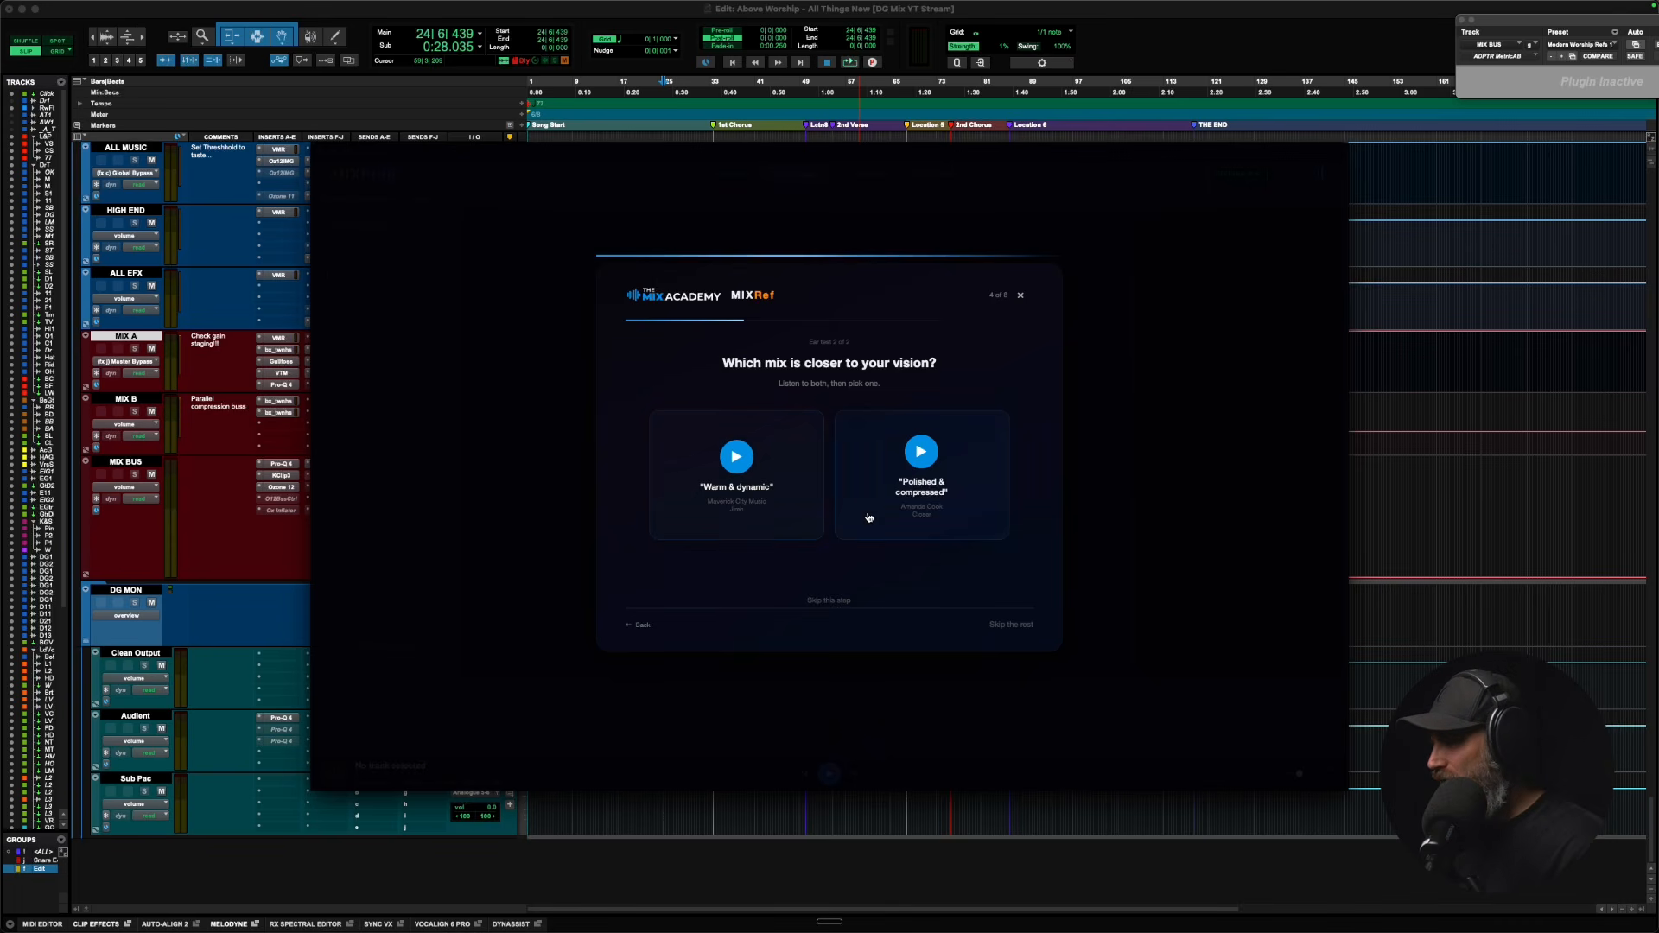
pyautogui.click(841, 596)
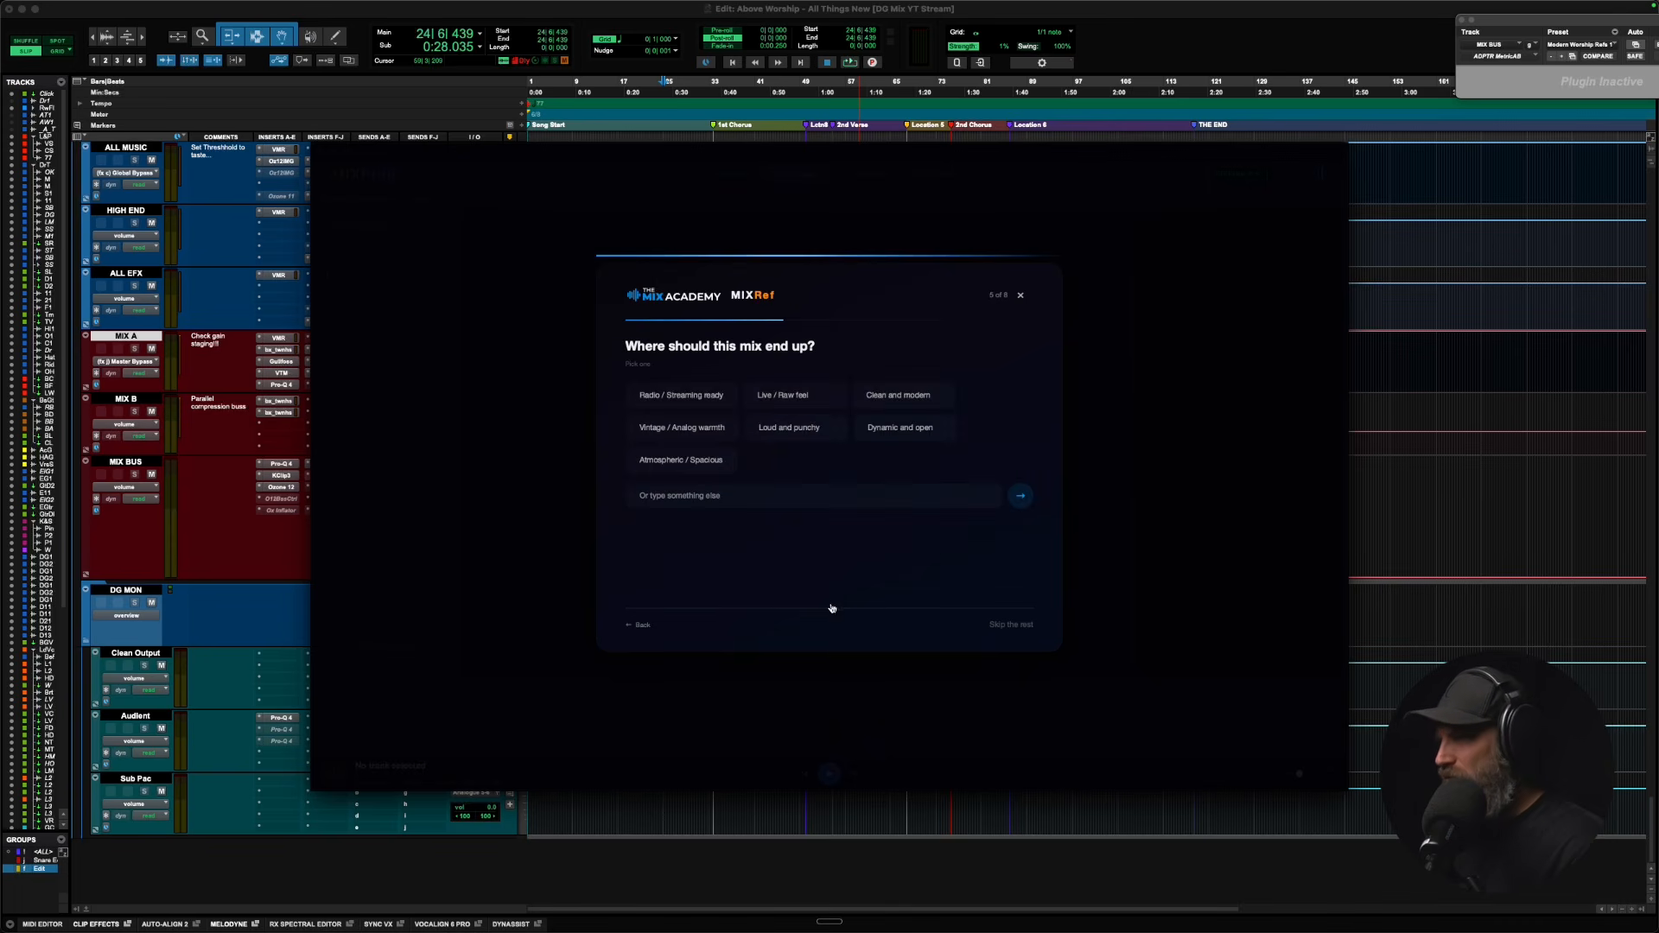
# Set the mix's destination to Radio / Streaming ready and select all aspects the reference should nail.
pyautogui.click(676, 398)
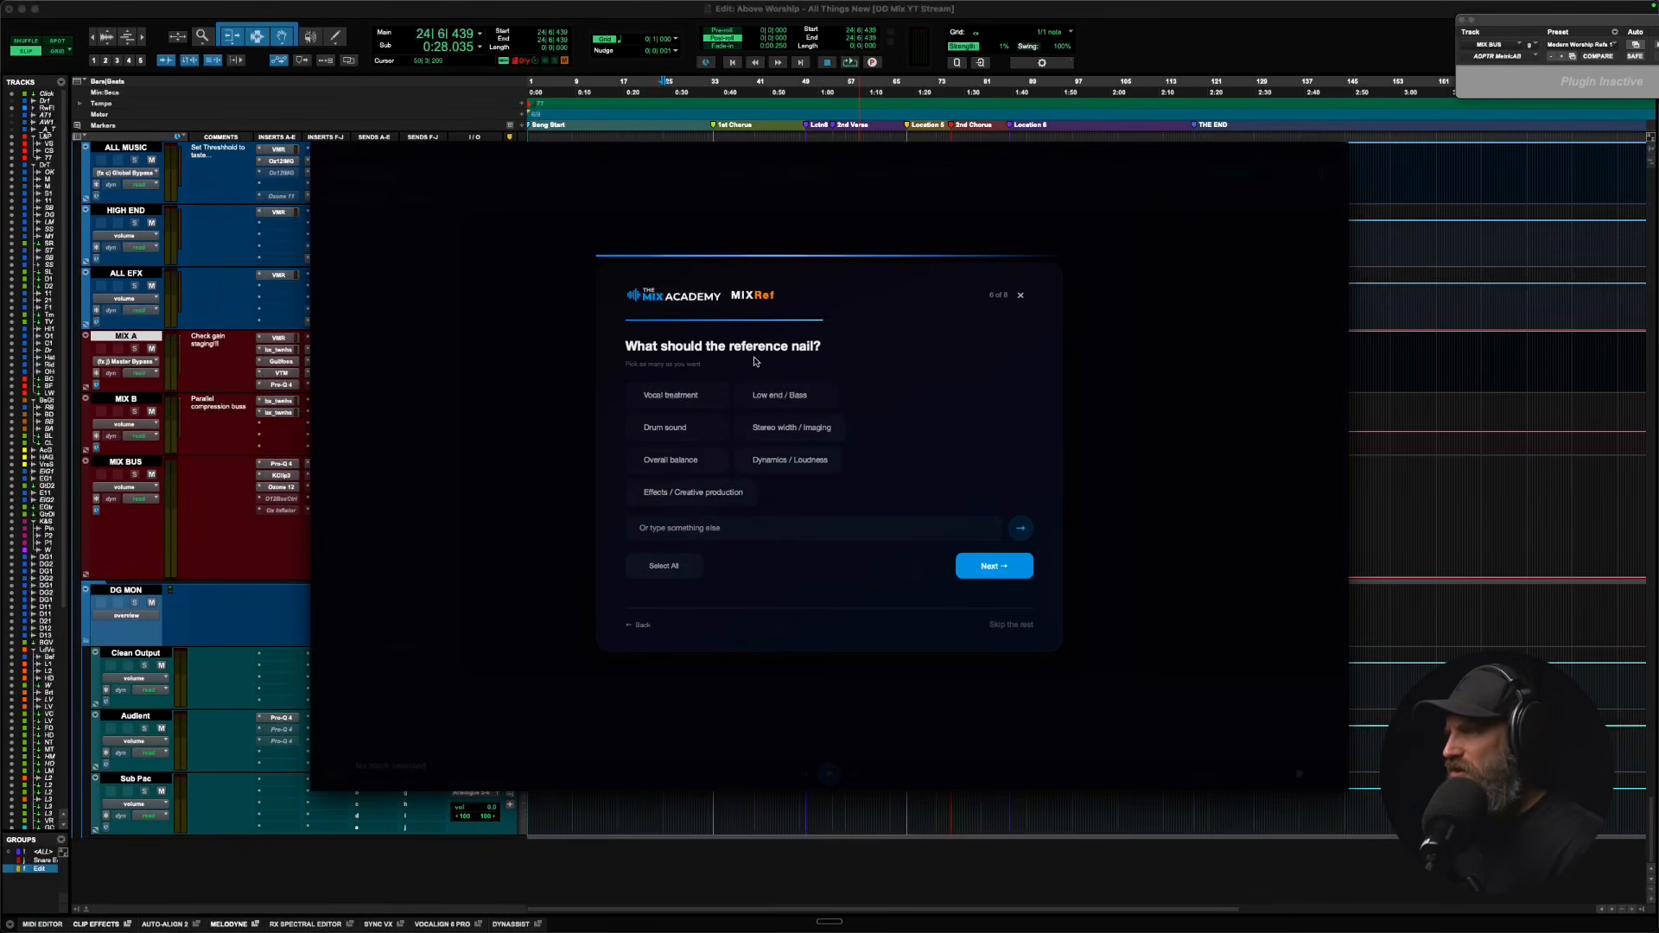
pyautogui.click(691, 566)
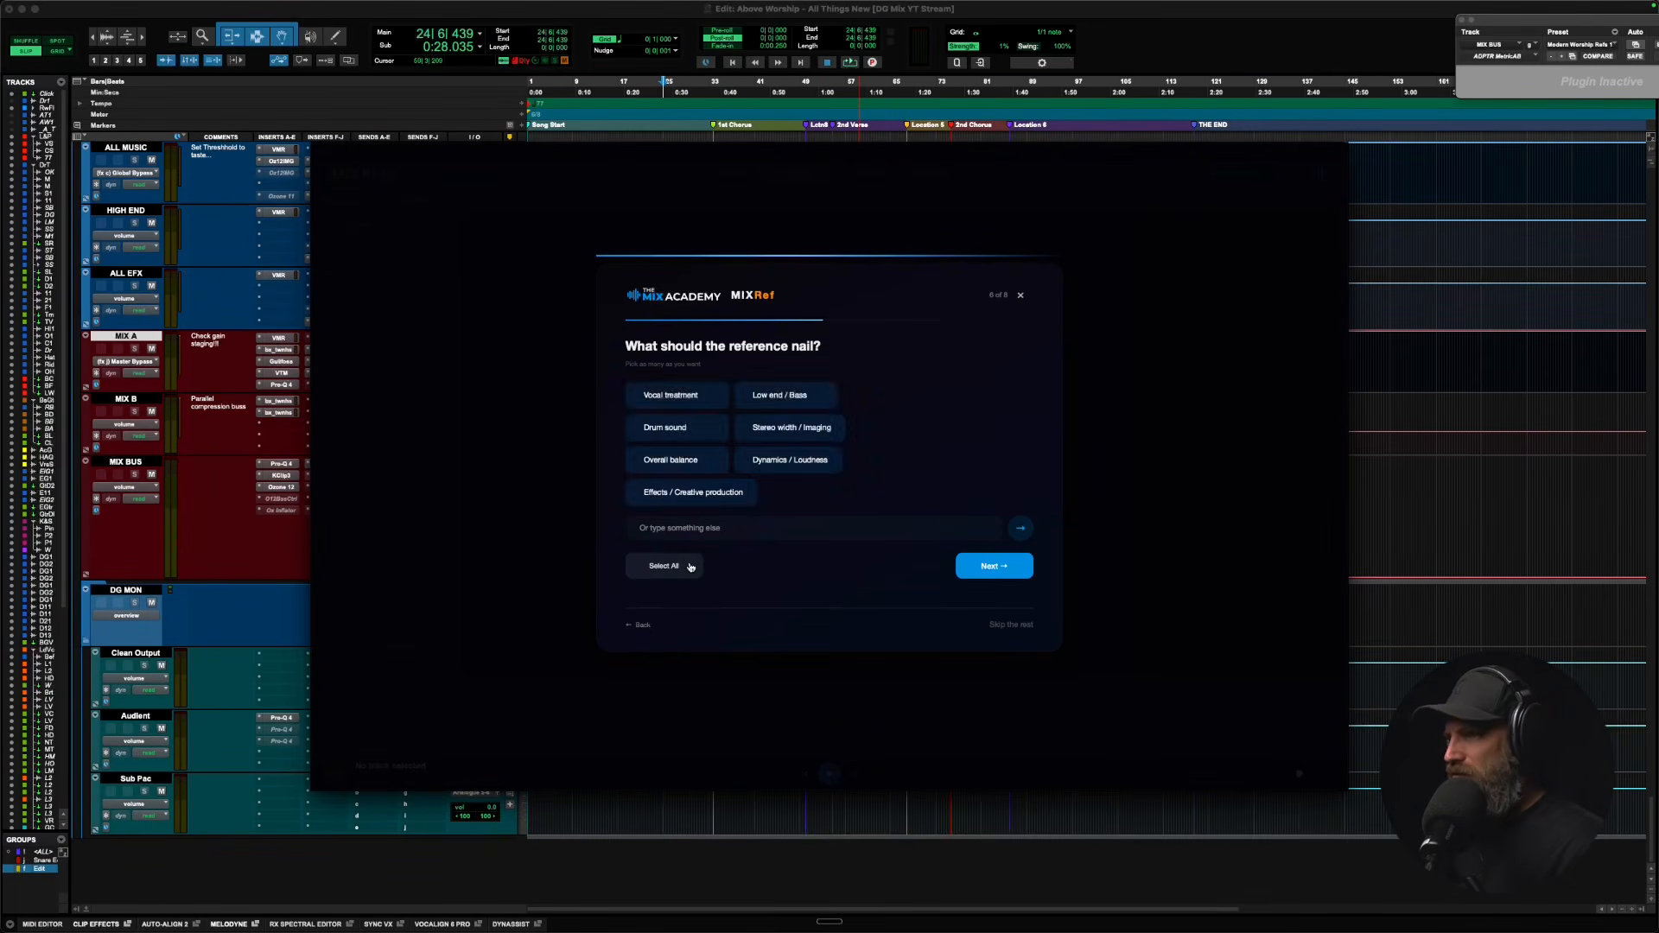
pyautogui.click(990, 567)
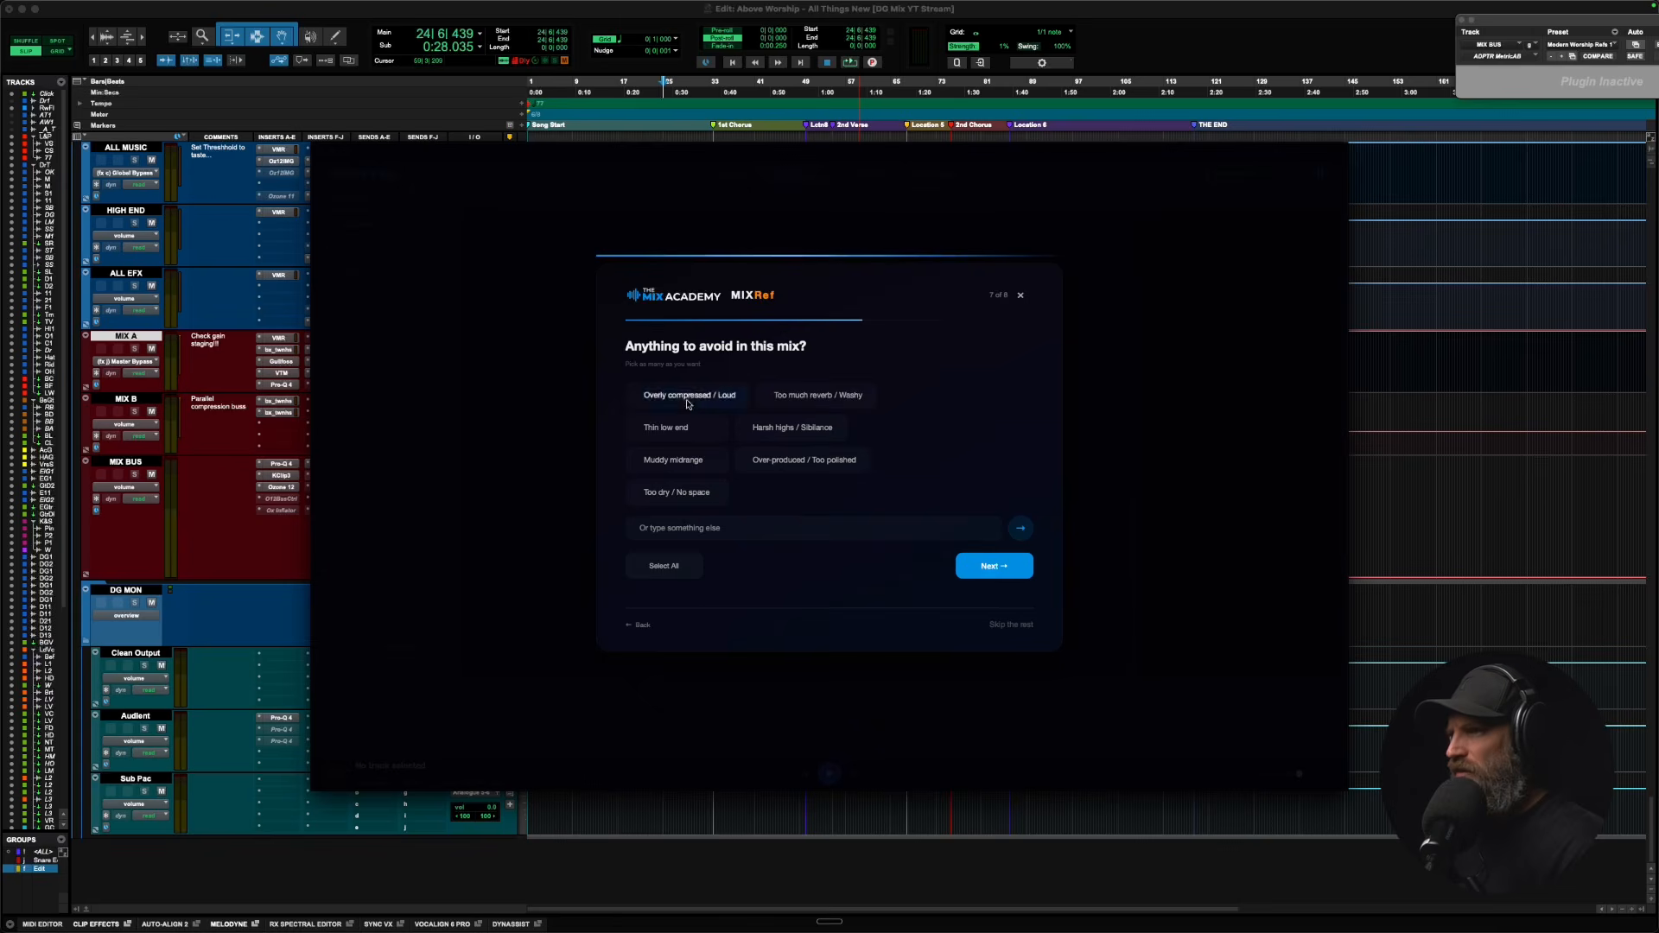
# Mark Thin low end, Harsh highs / Sibilance and Muddy midrange as things to avoid in this mix.
pyautogui.click(668, 430)
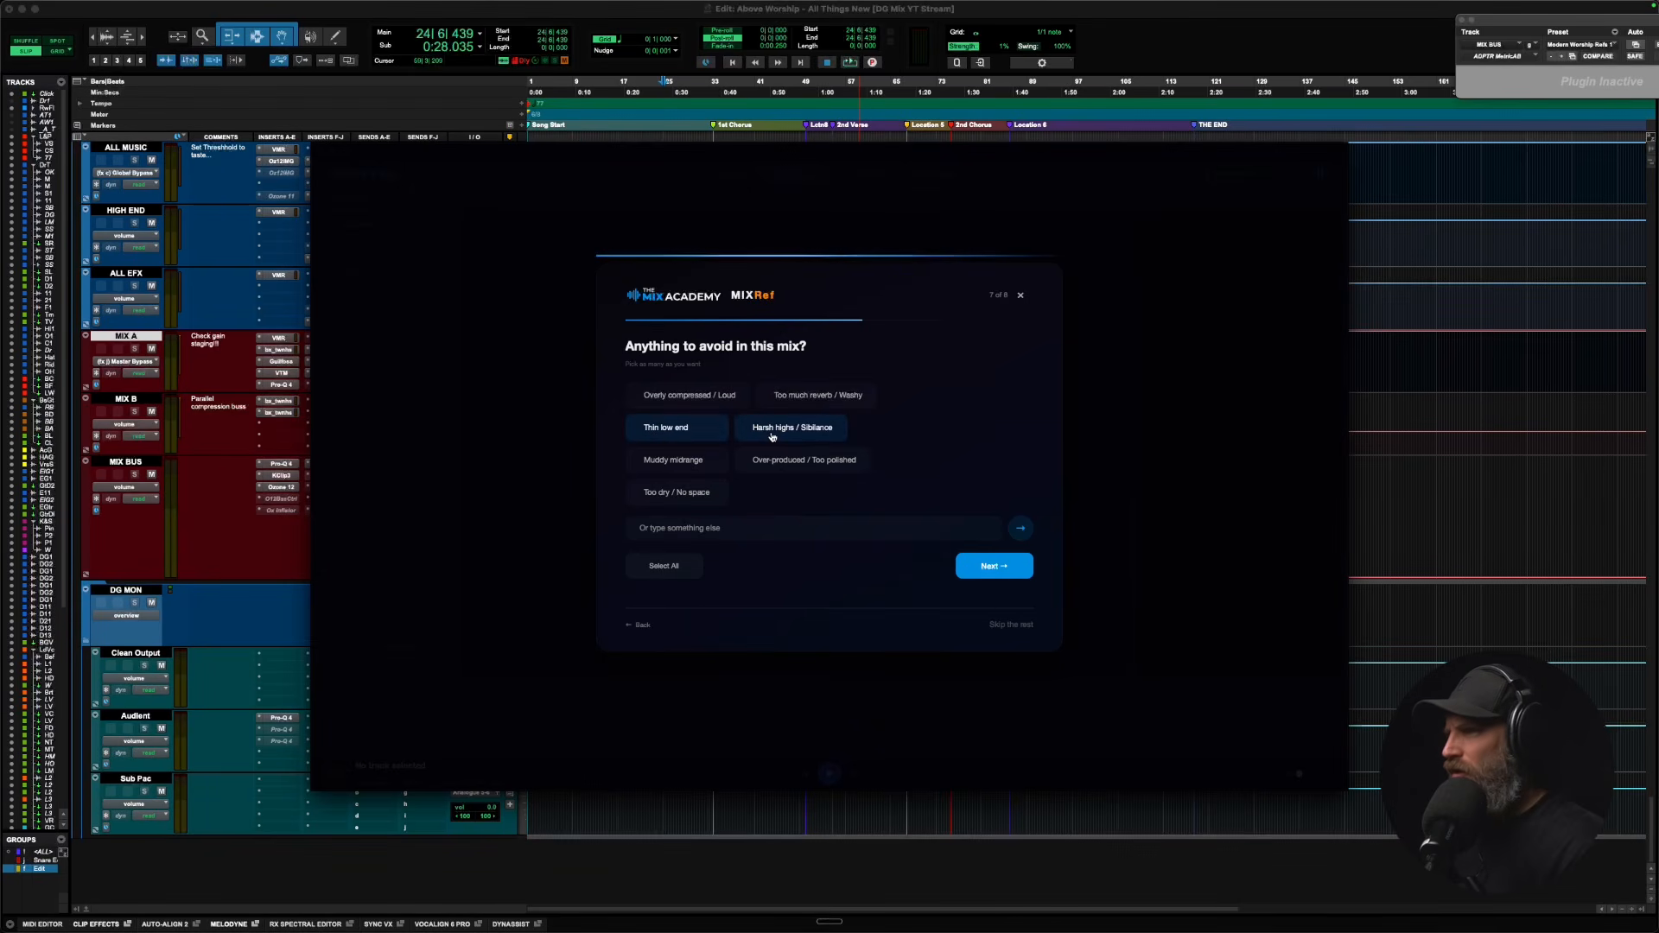
pyautogui.click(695, 465)
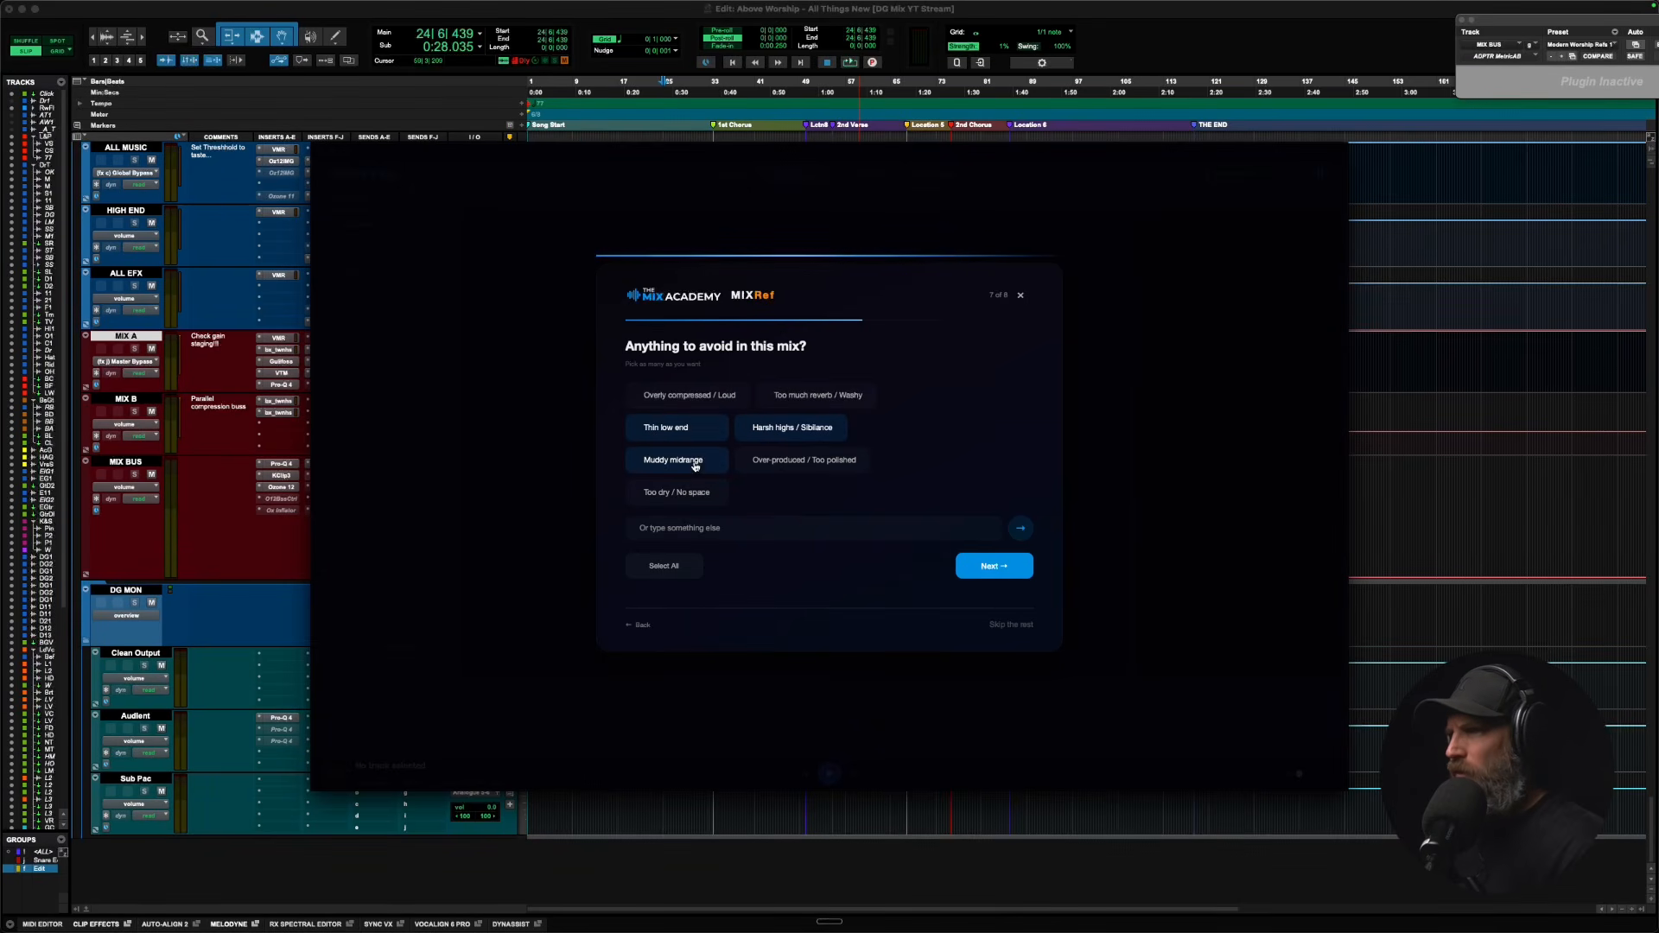
pyautogui.click(982, 568)
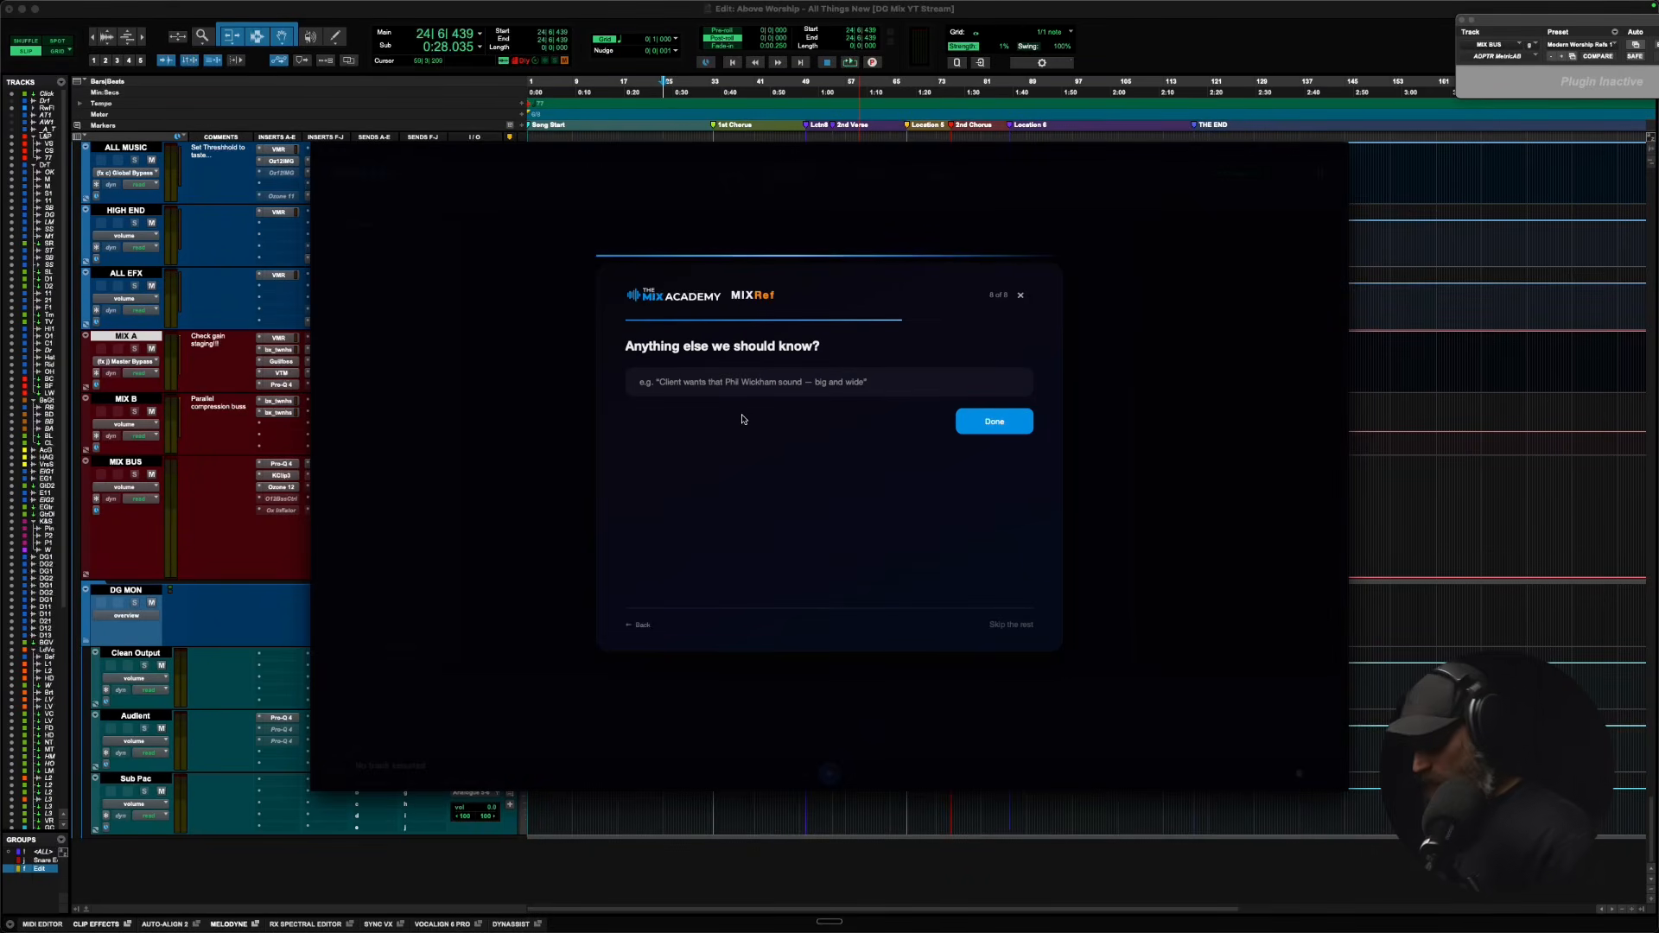
# Enter the additional session note "Contemporary Christian Phil Wickham style radio ready".
pyautogui.write('c')
pyautogui.press('BackSpace')
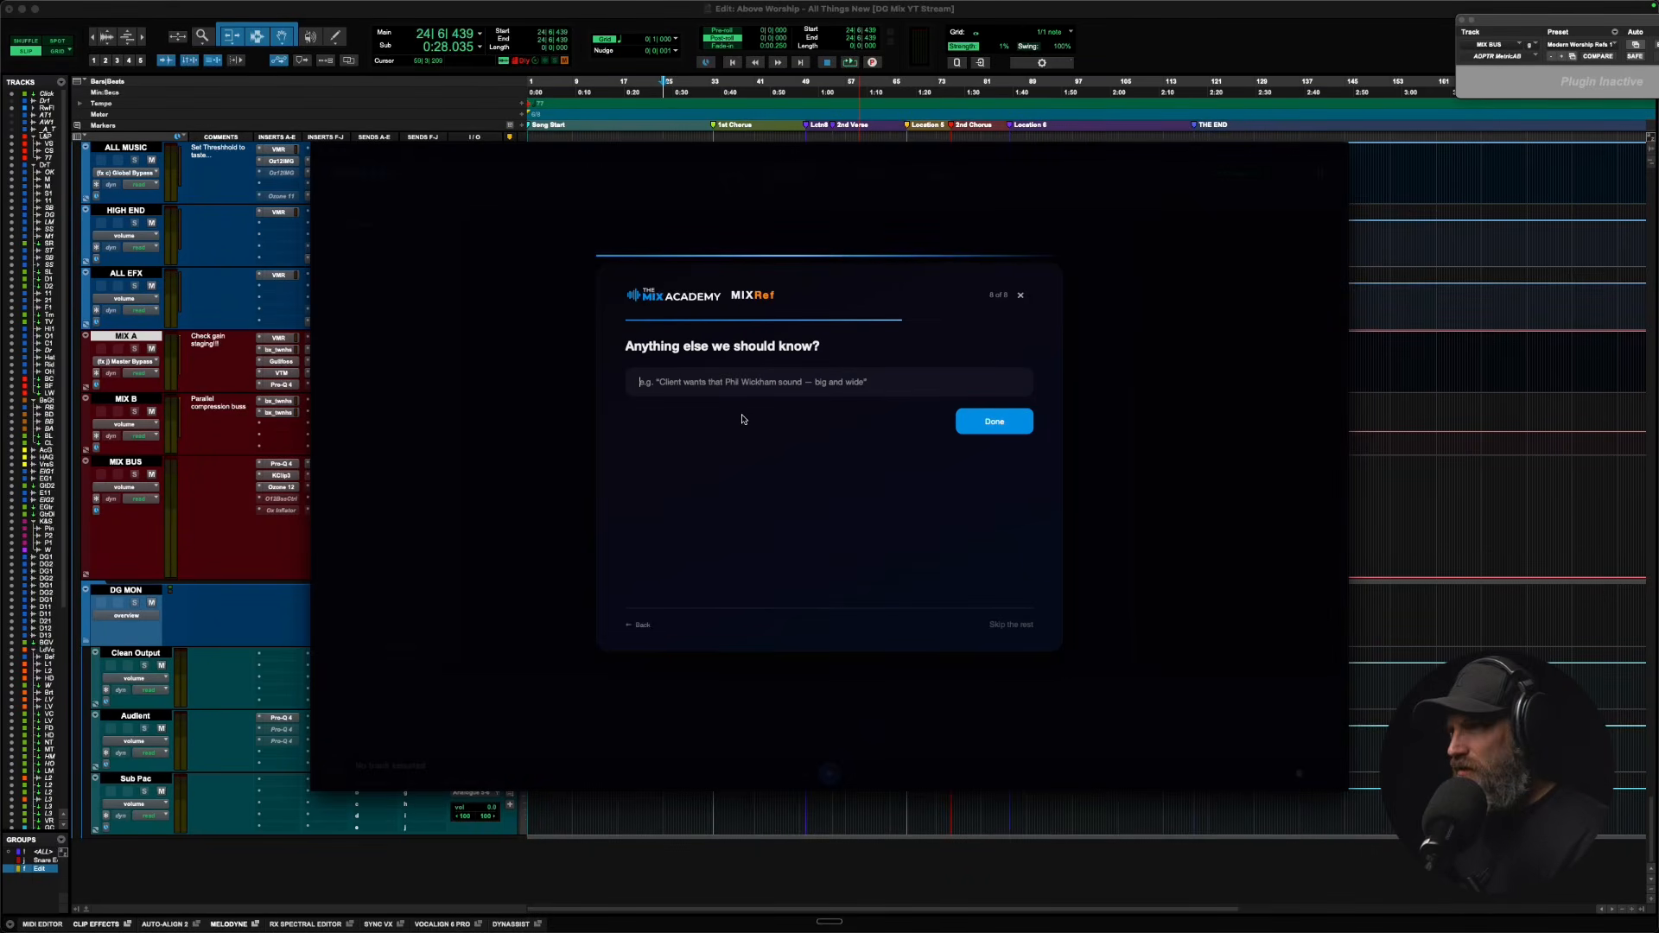
pyautogui.write('contemporary Christian')
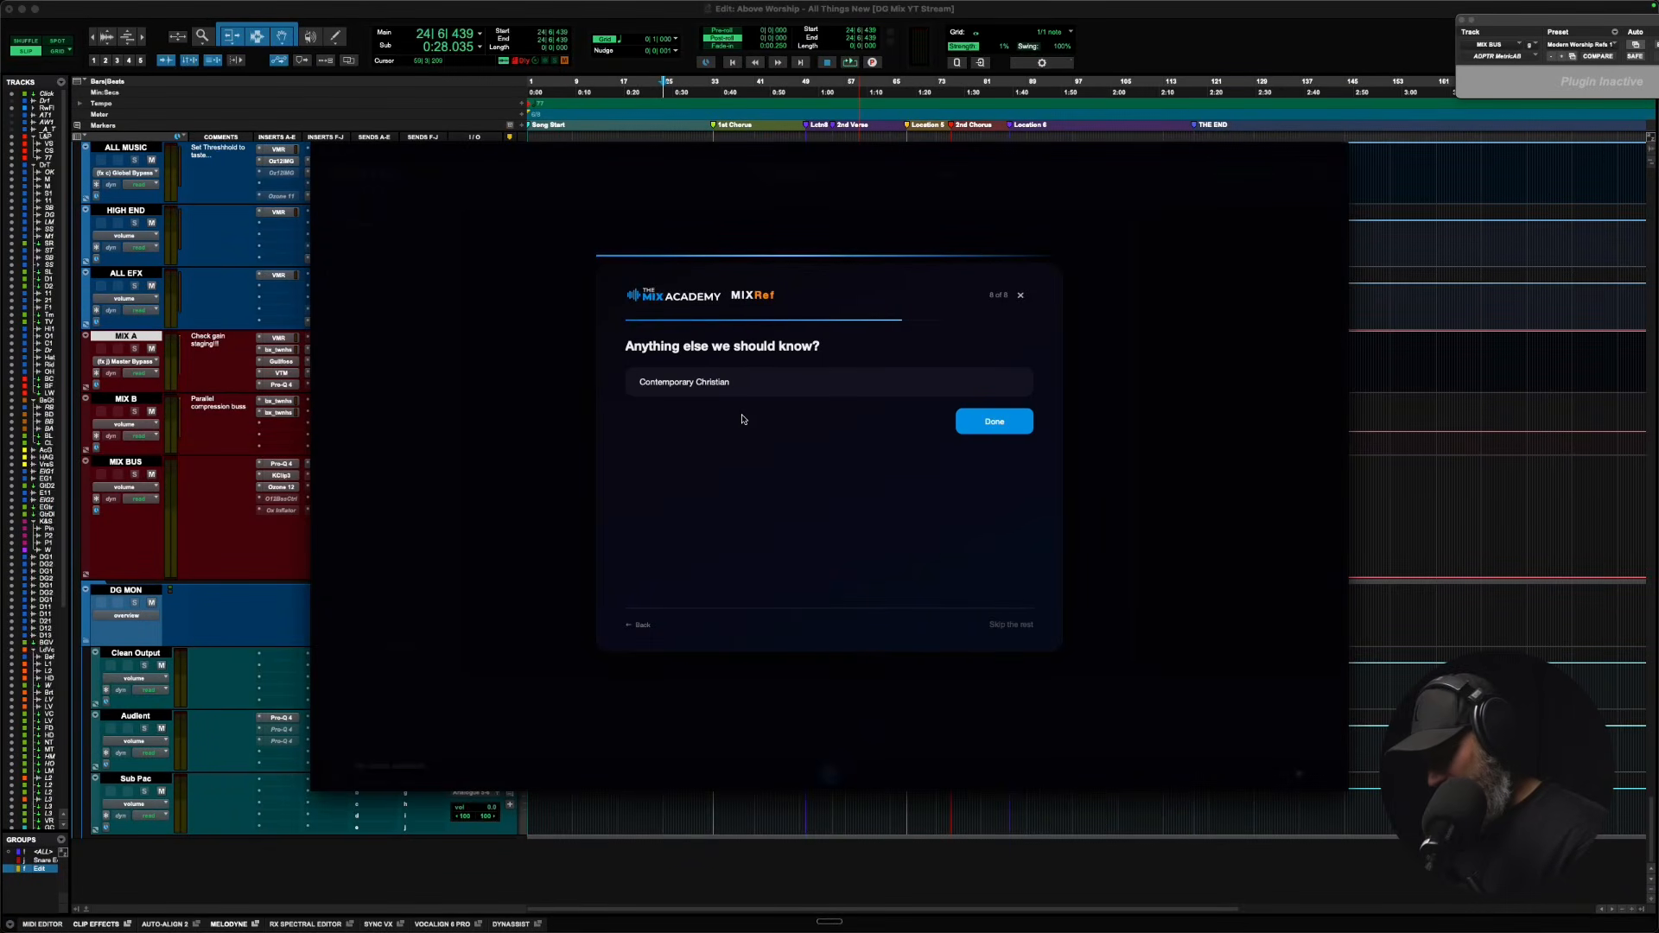
pyautogui.write(' Phil Wickham ')
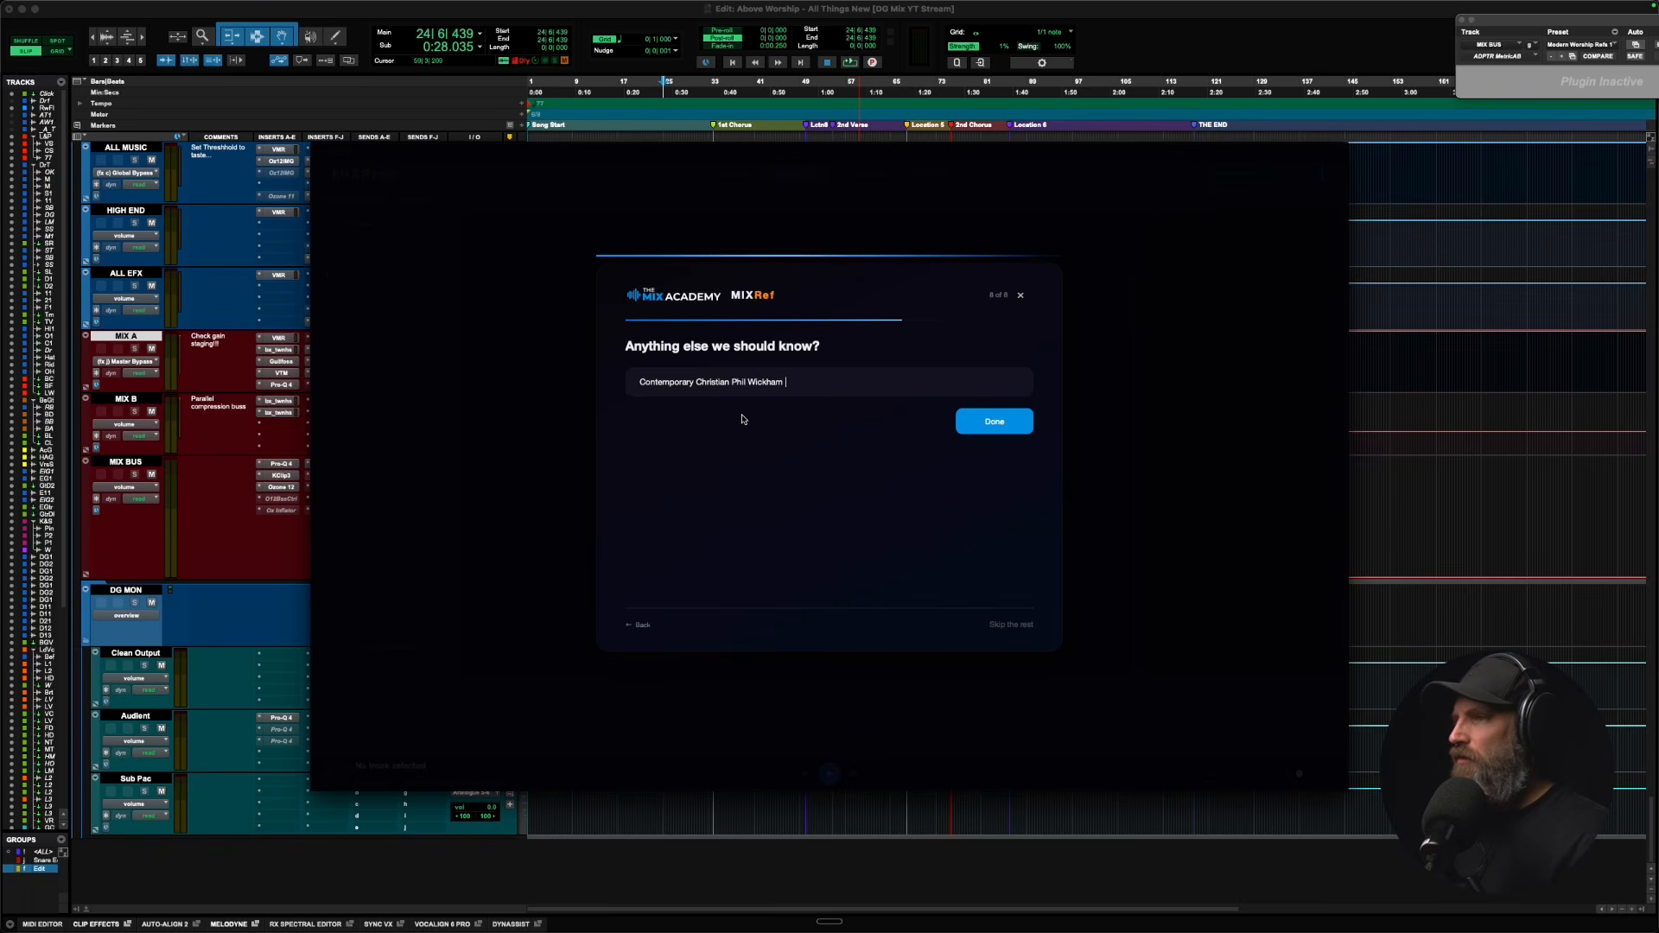
pyautogui.write('style ')
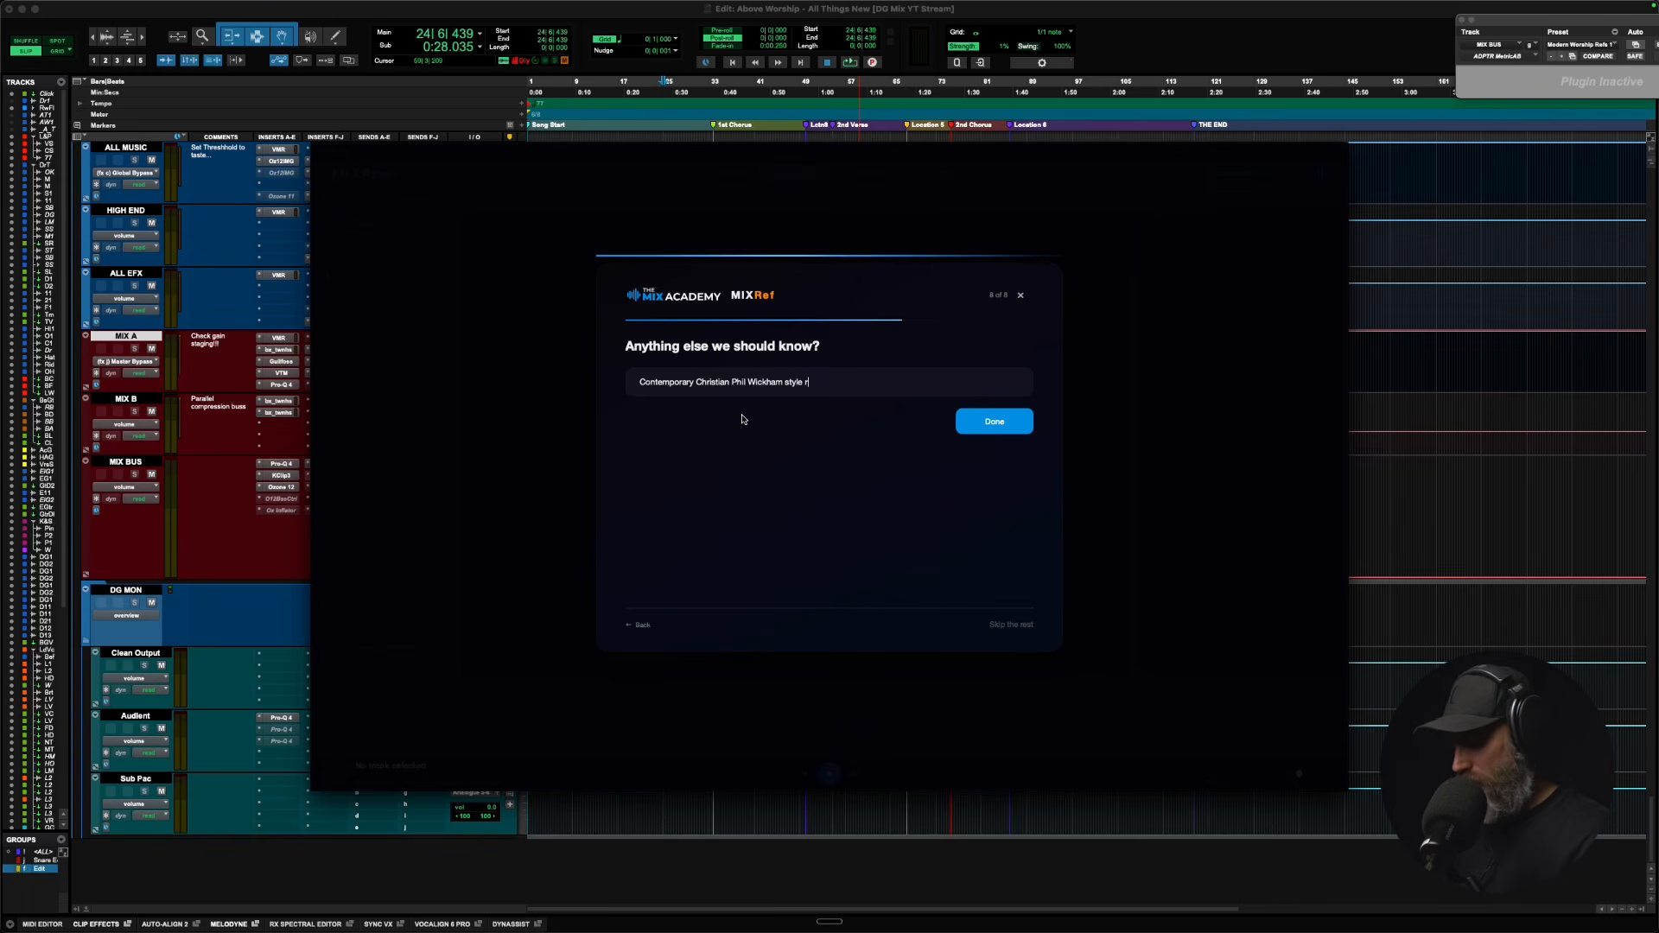
pyautogui.write('radio ready')
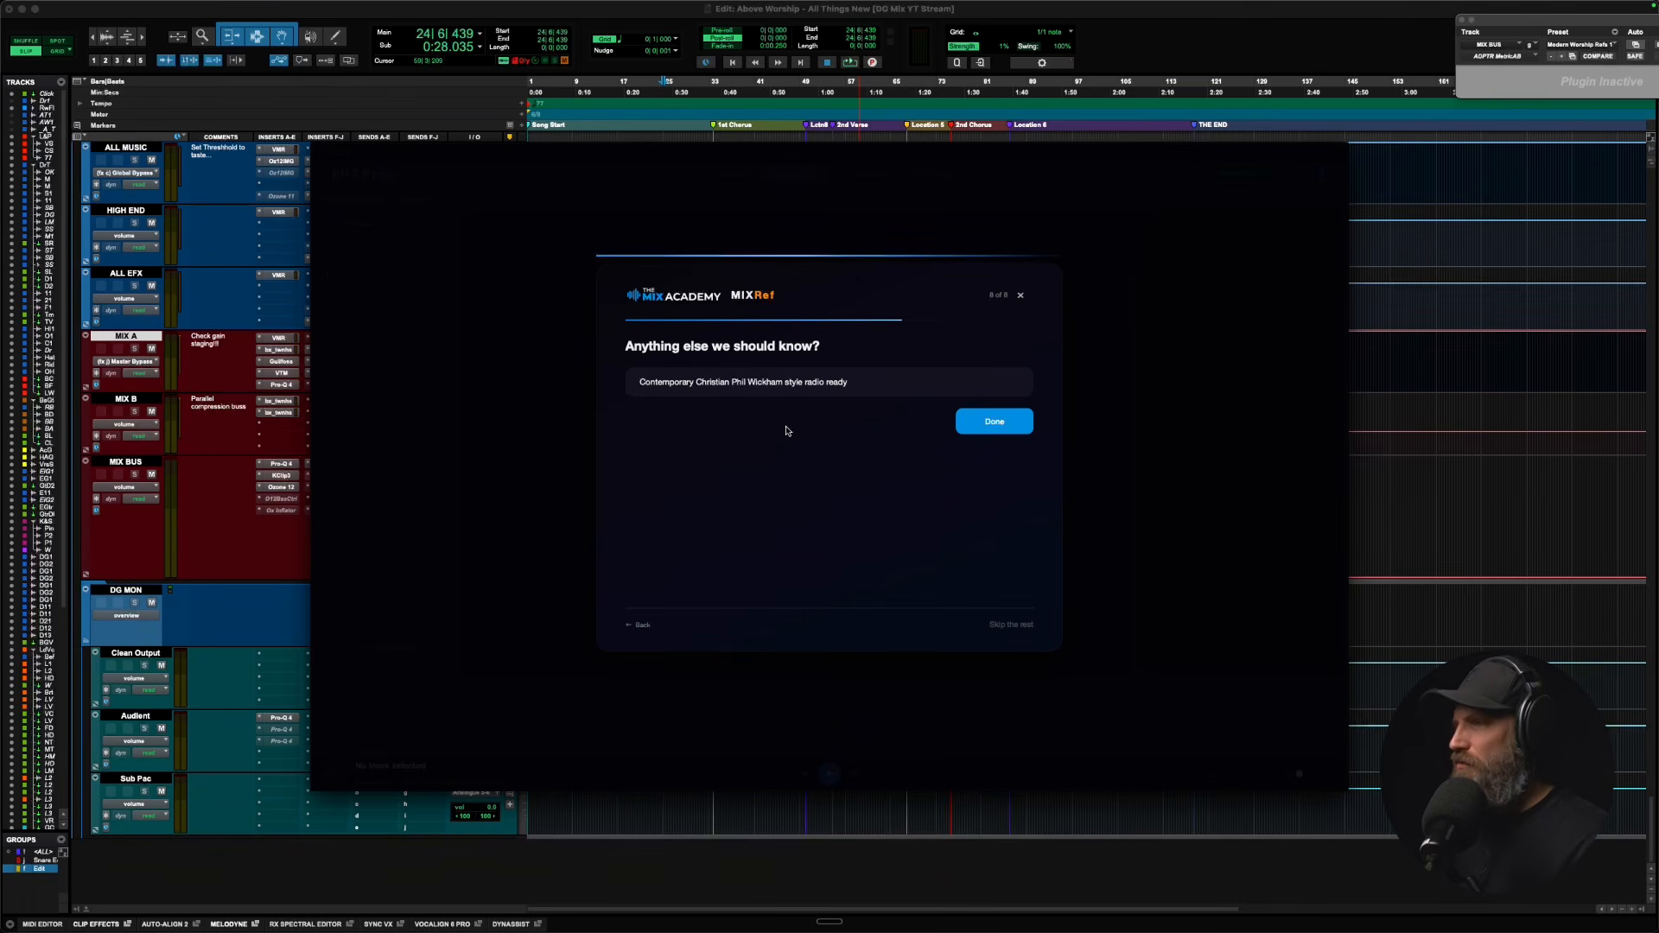
# Submit the completed MIXRef session questionnaire to build the reference palette.
pyautogui.click(987, 421)
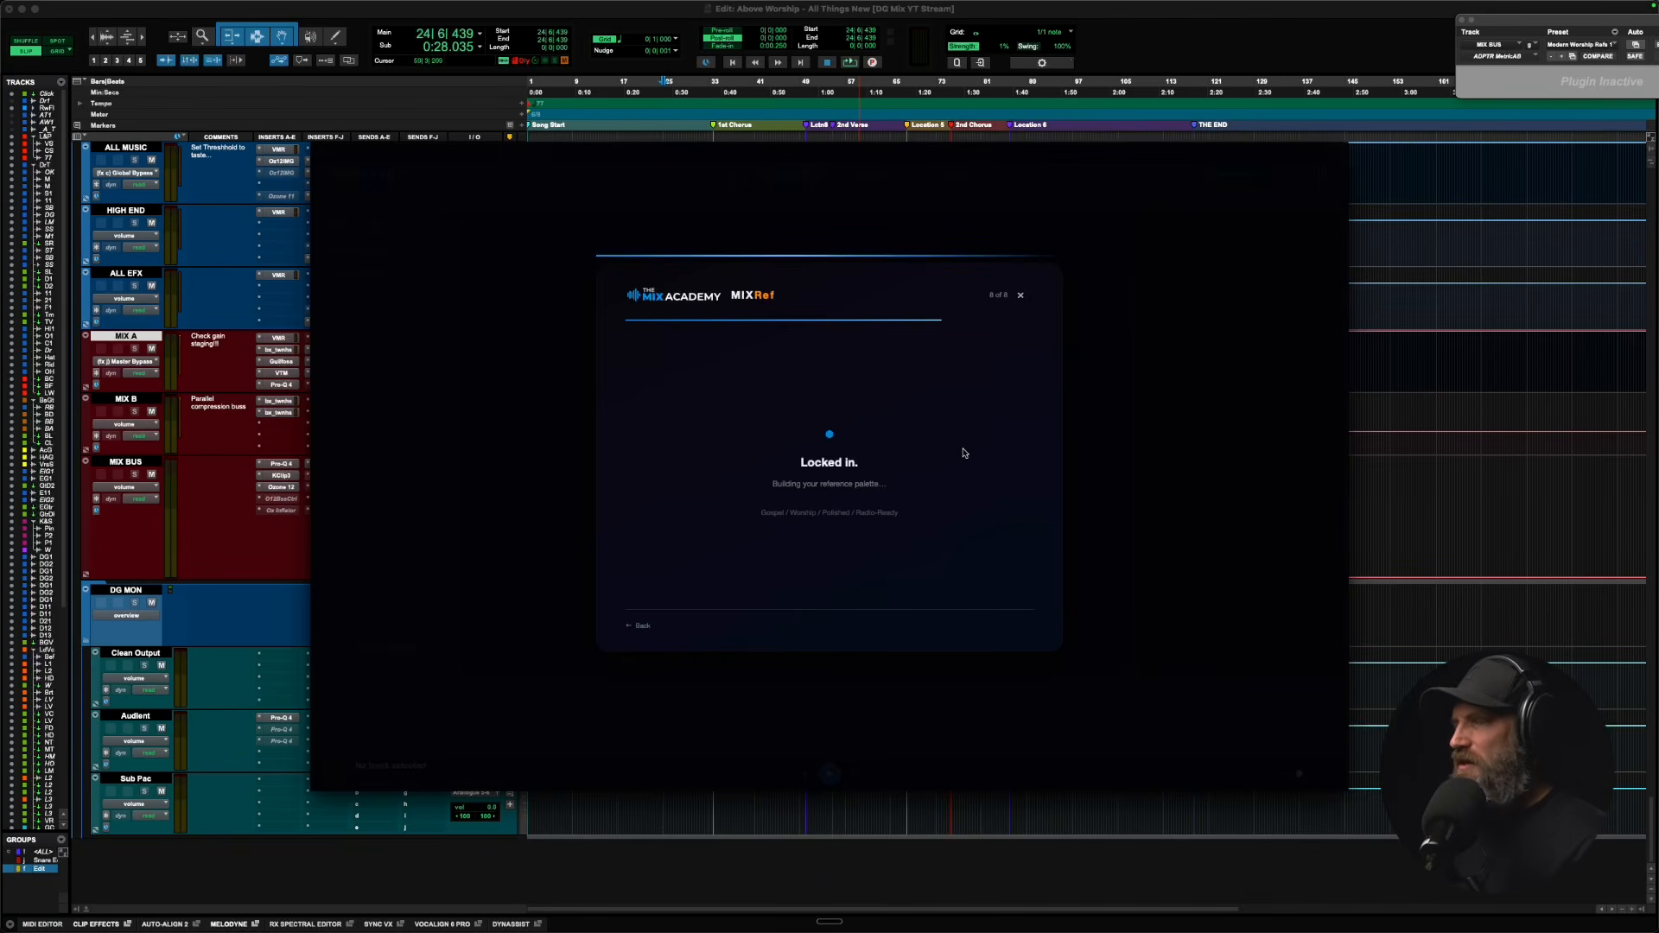
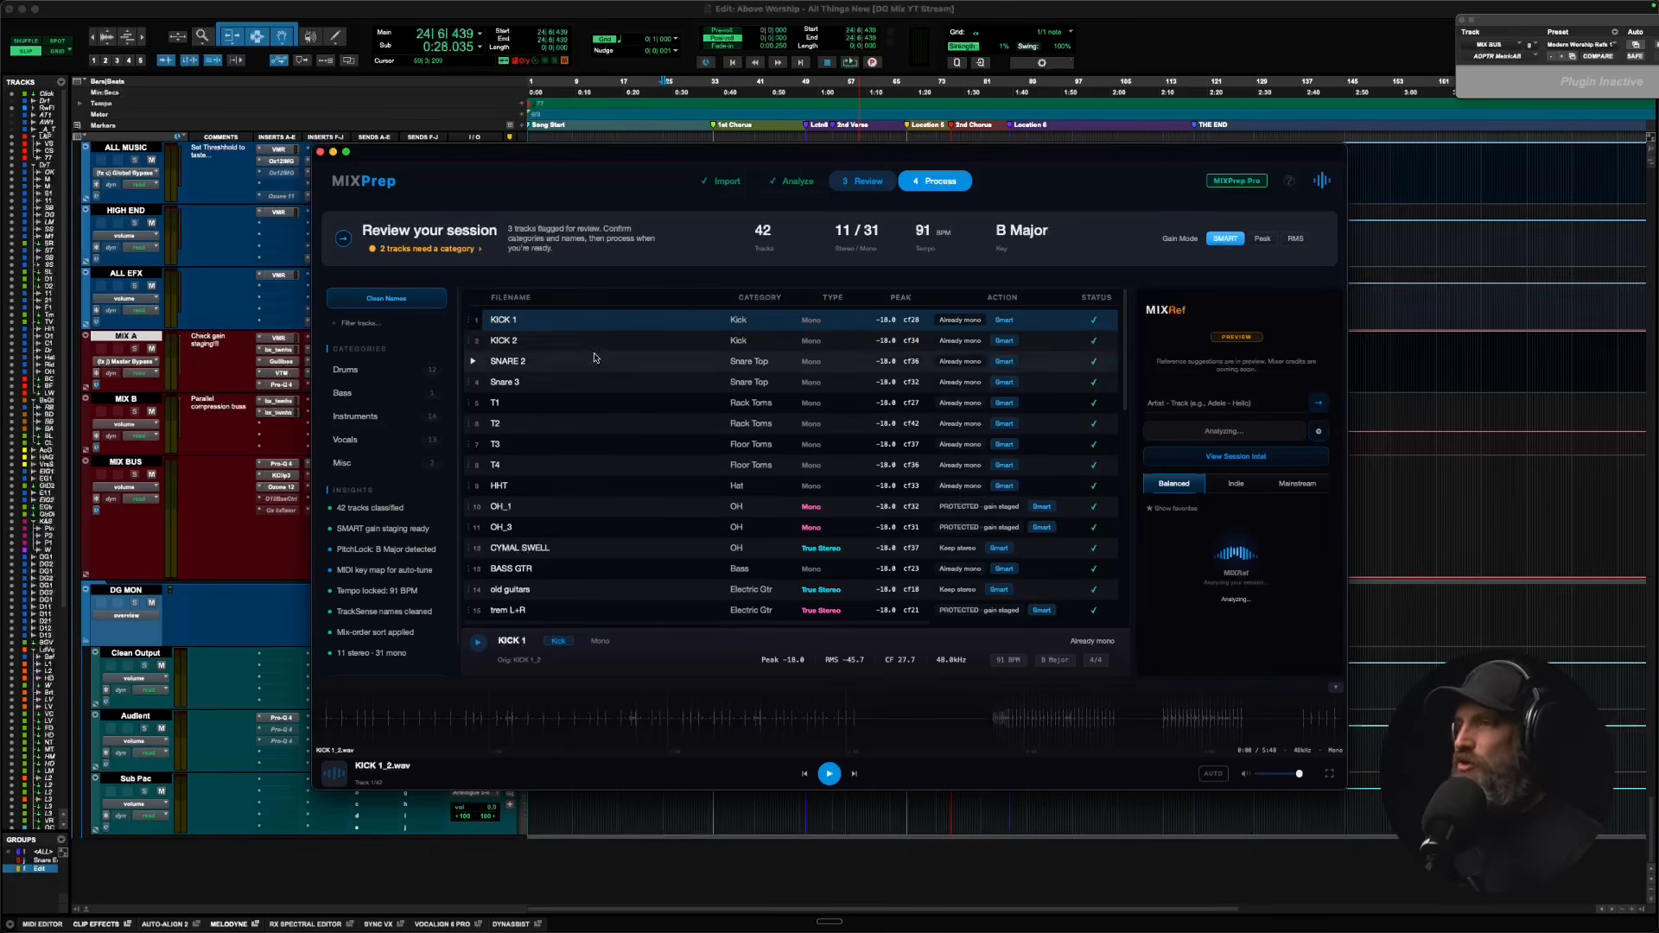
# Compare the original file names with the clean names across the track list, finishing with clean names shown.
pyautogui.scroll(-10, 604, 518)
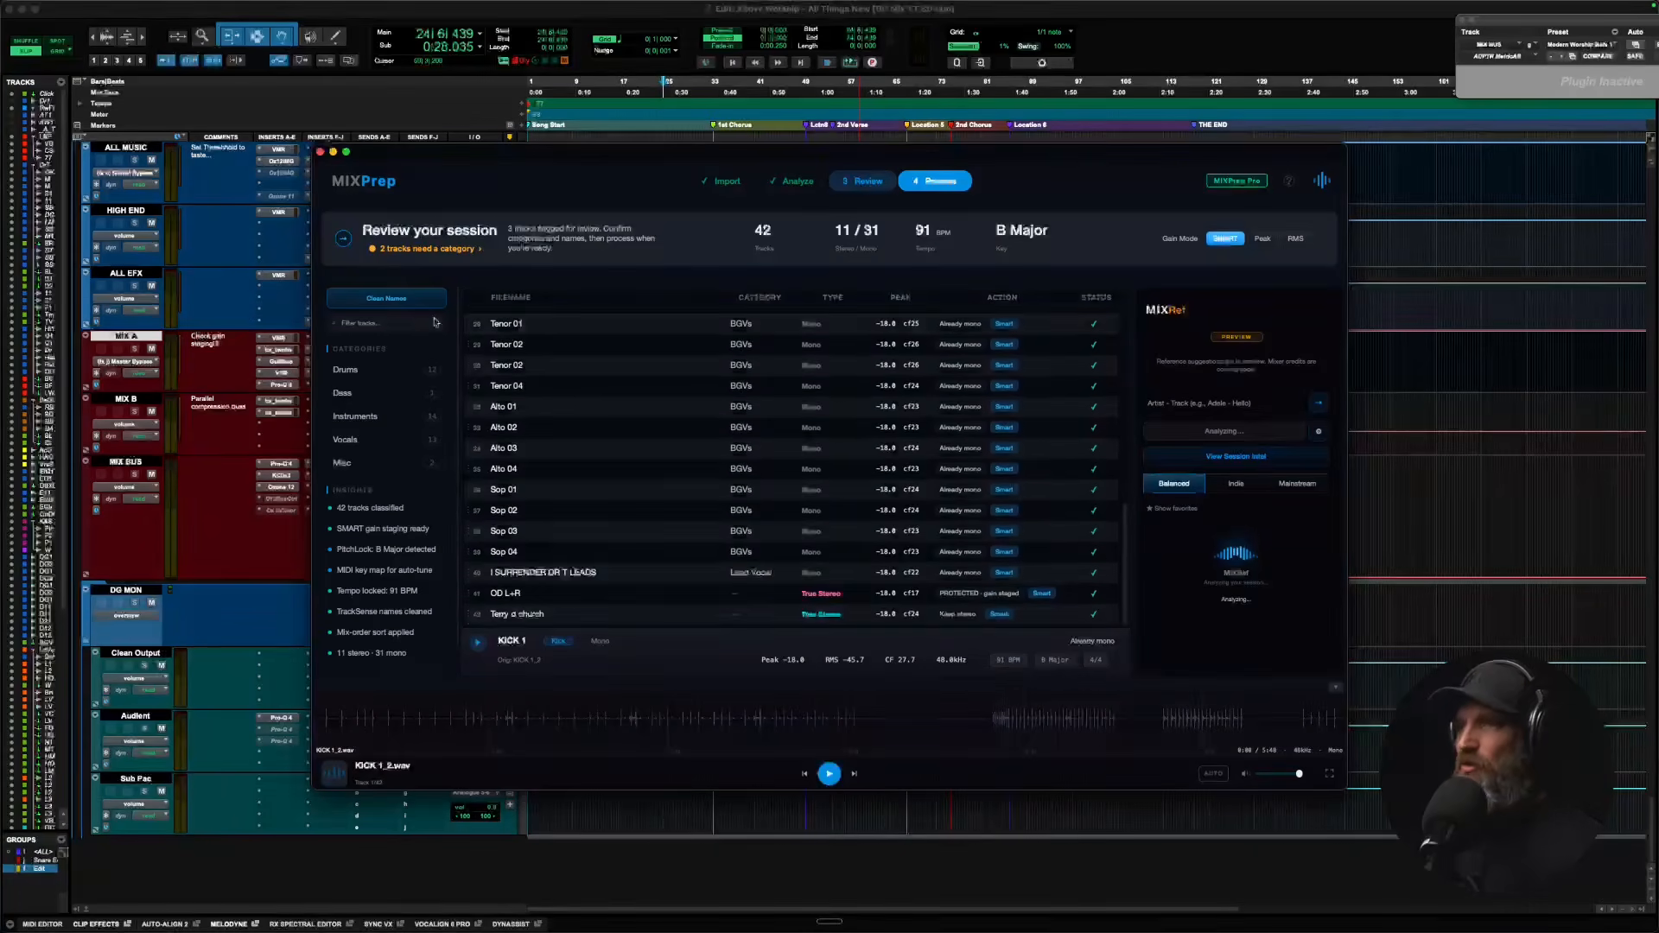
pyautogui.click(403, 300)
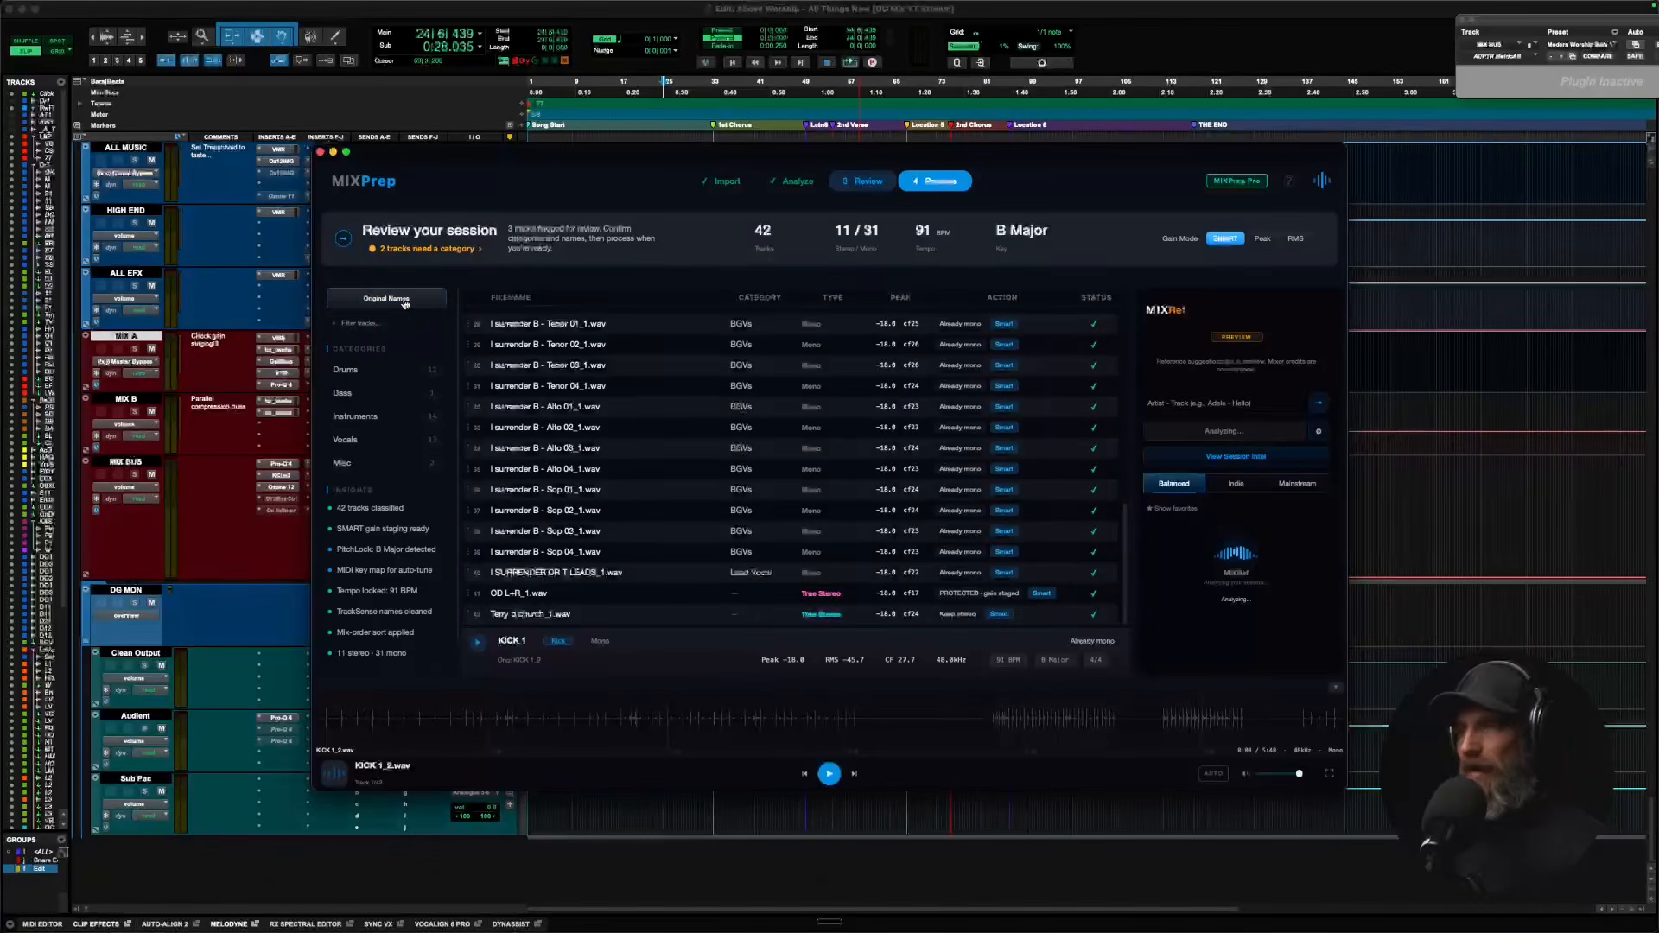
pyautogui.scroll(1, 660, 608)
pyautogui.scroll(8, 660, 608)
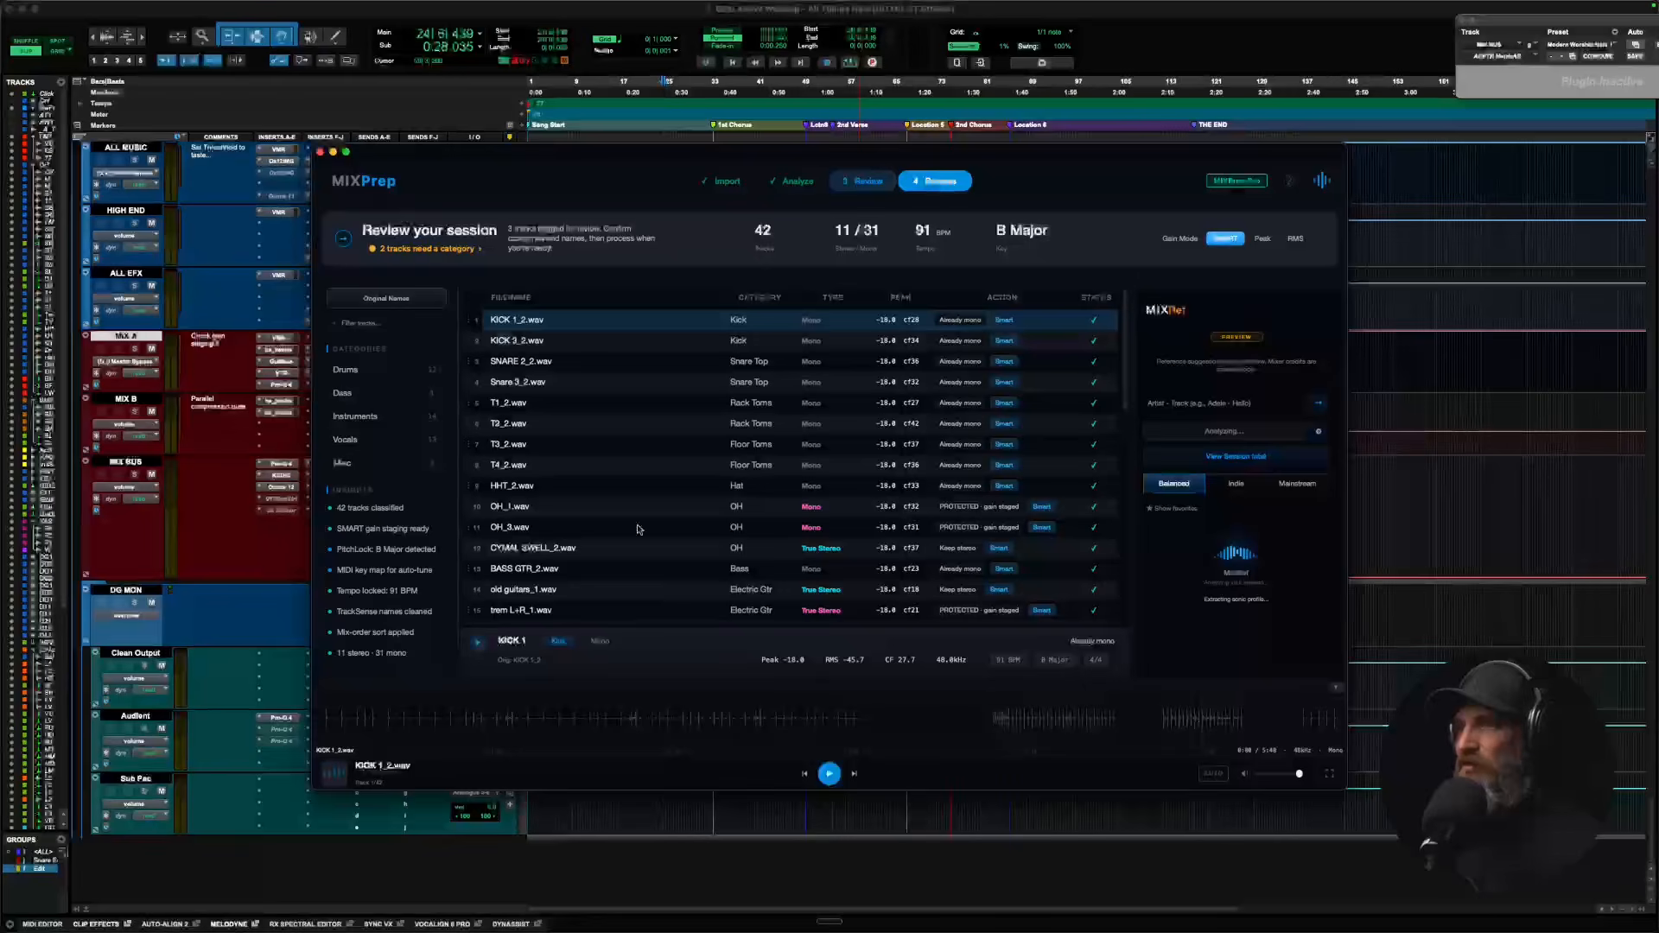
pyautogui.click(406, 301)
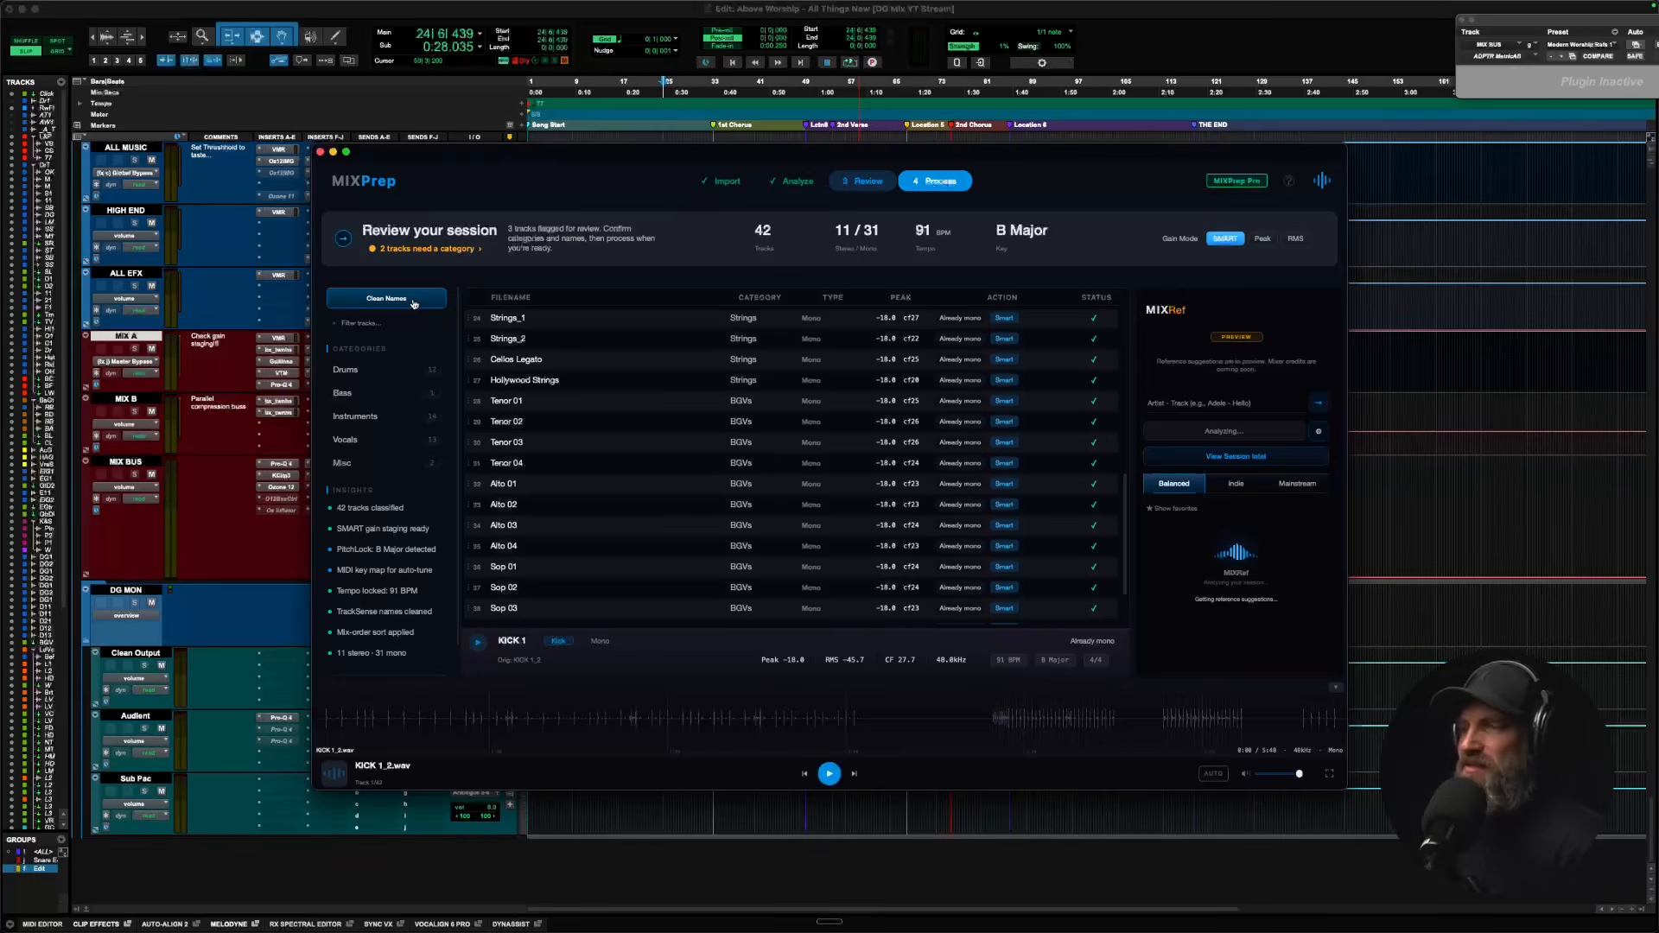
pyautogui.click(409, 304)
pyautogui.click(409, 305)
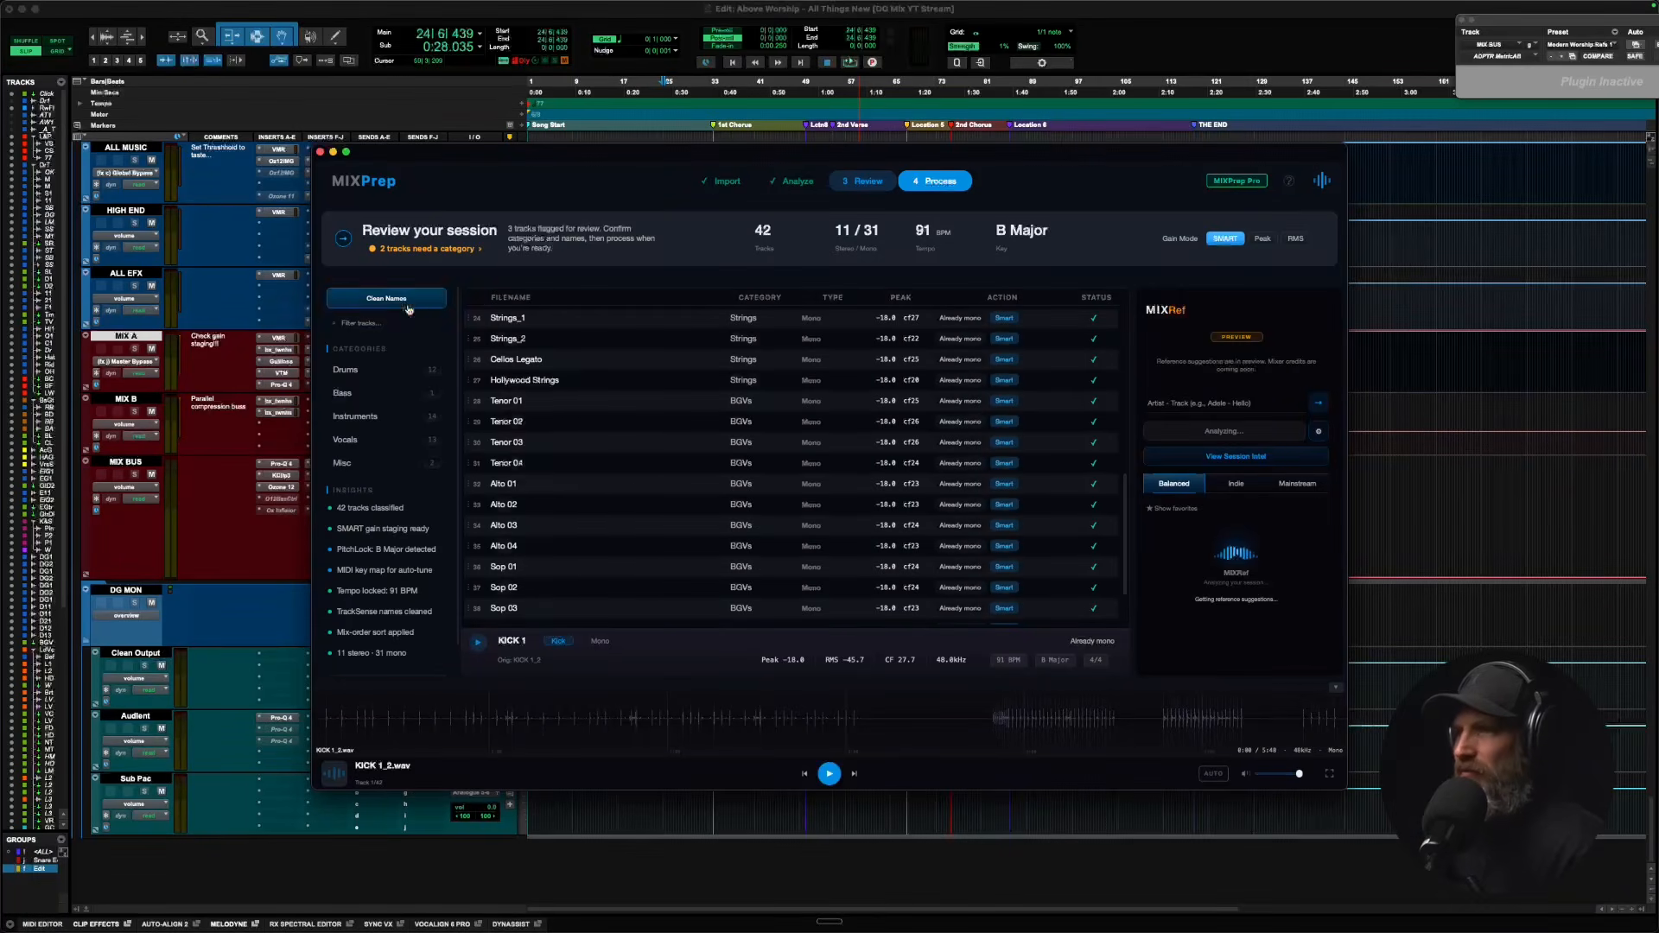
pyautogui.click(409, 305)
pyautogui.scroll(8, 555, 346)
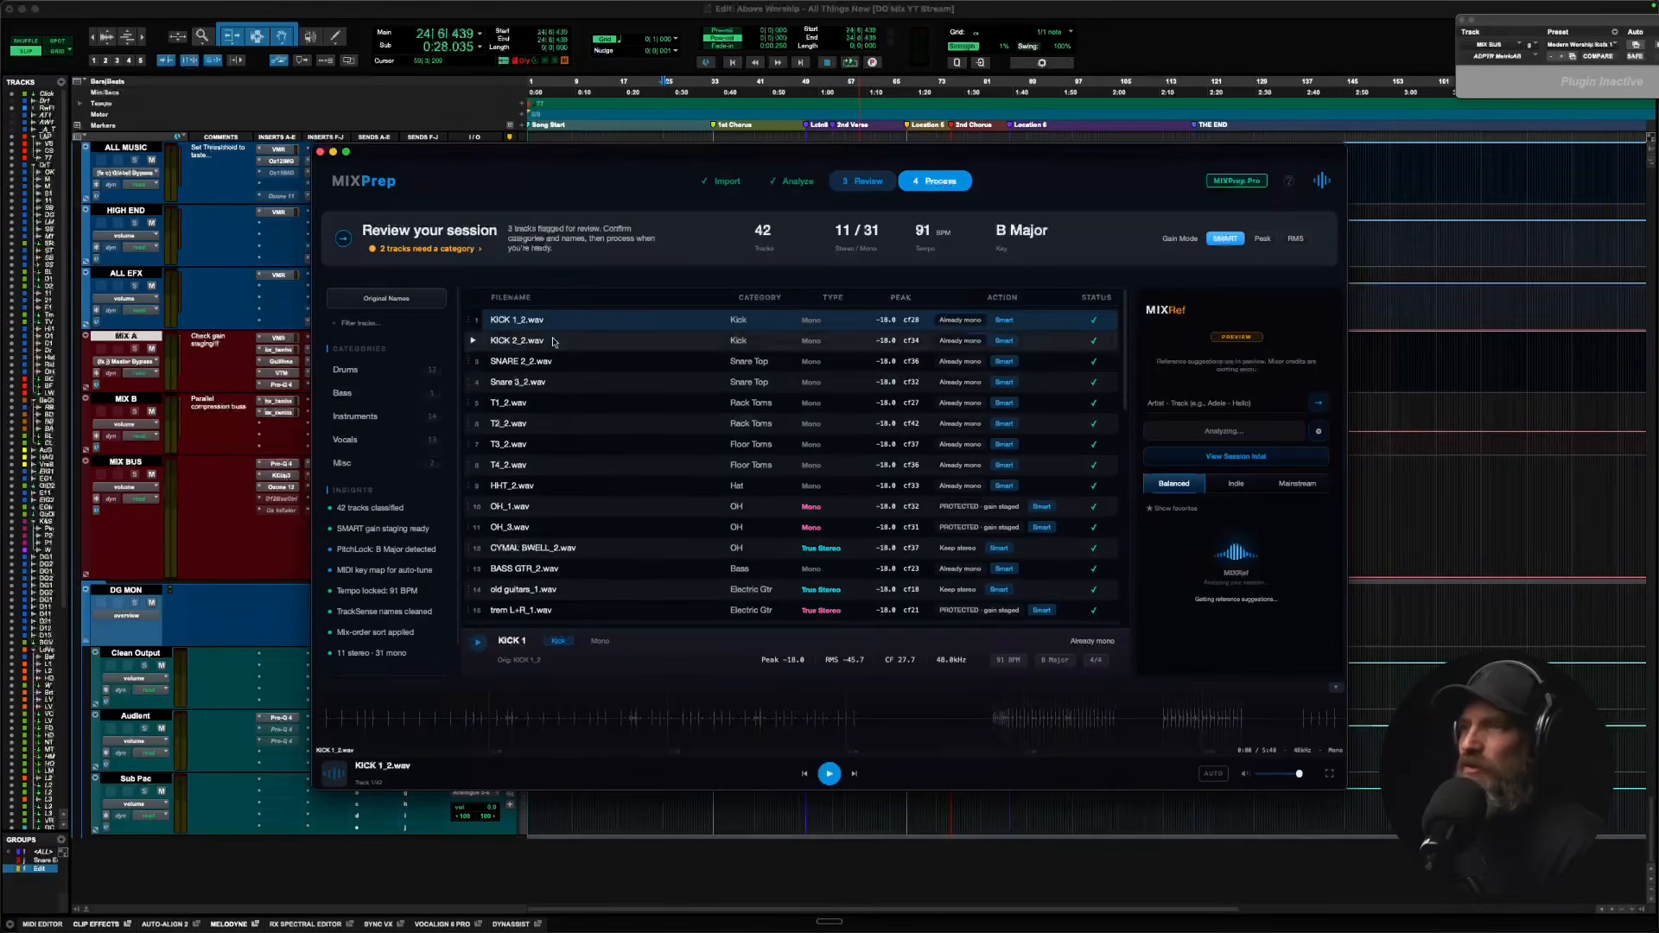
pyautogui.click(406, 300)
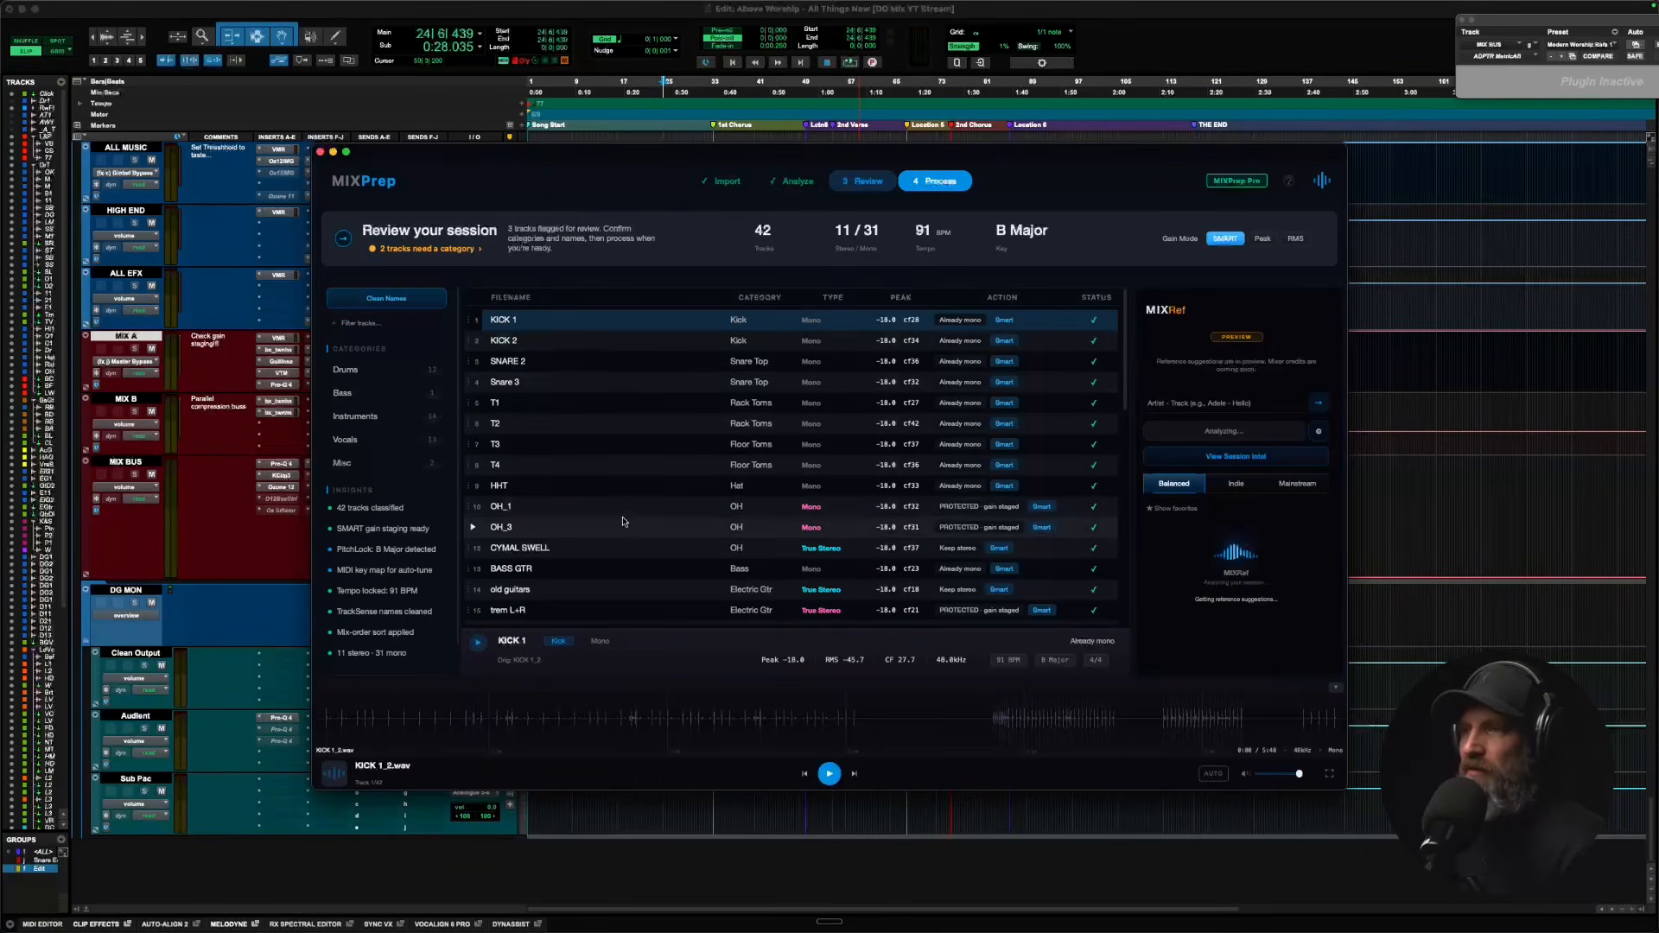
pyautogui.scroll(-3, 623, 519)
pyautogui.scroll(-5, 623, 518)
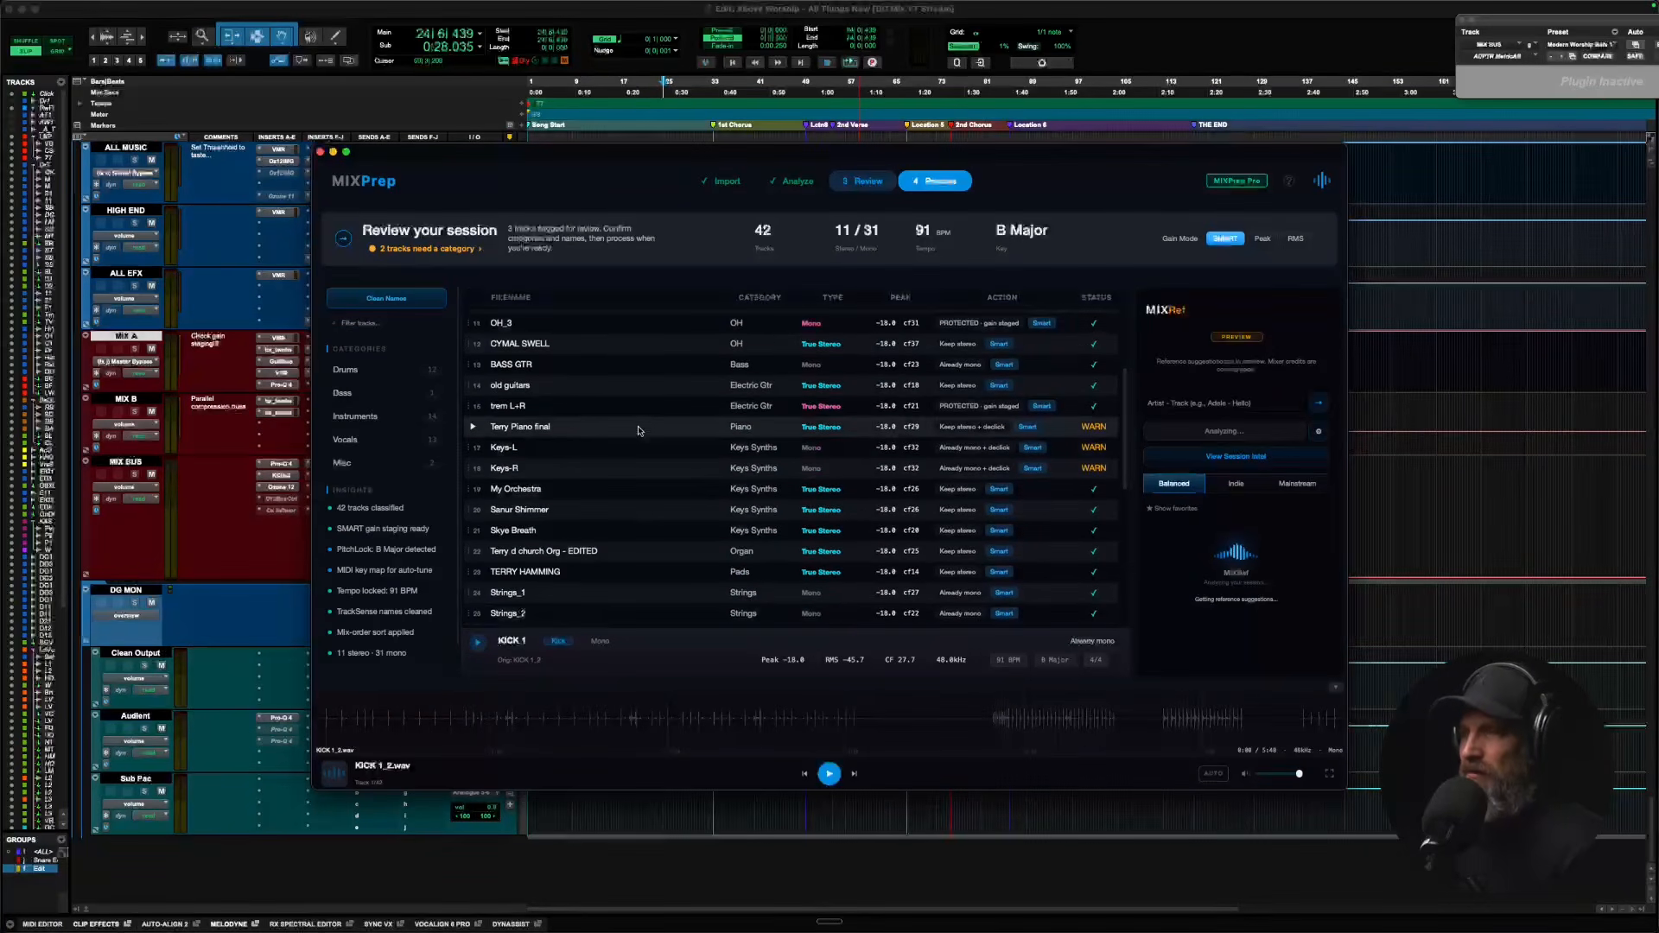
pyautogui.scroll(-3, 638, 430)
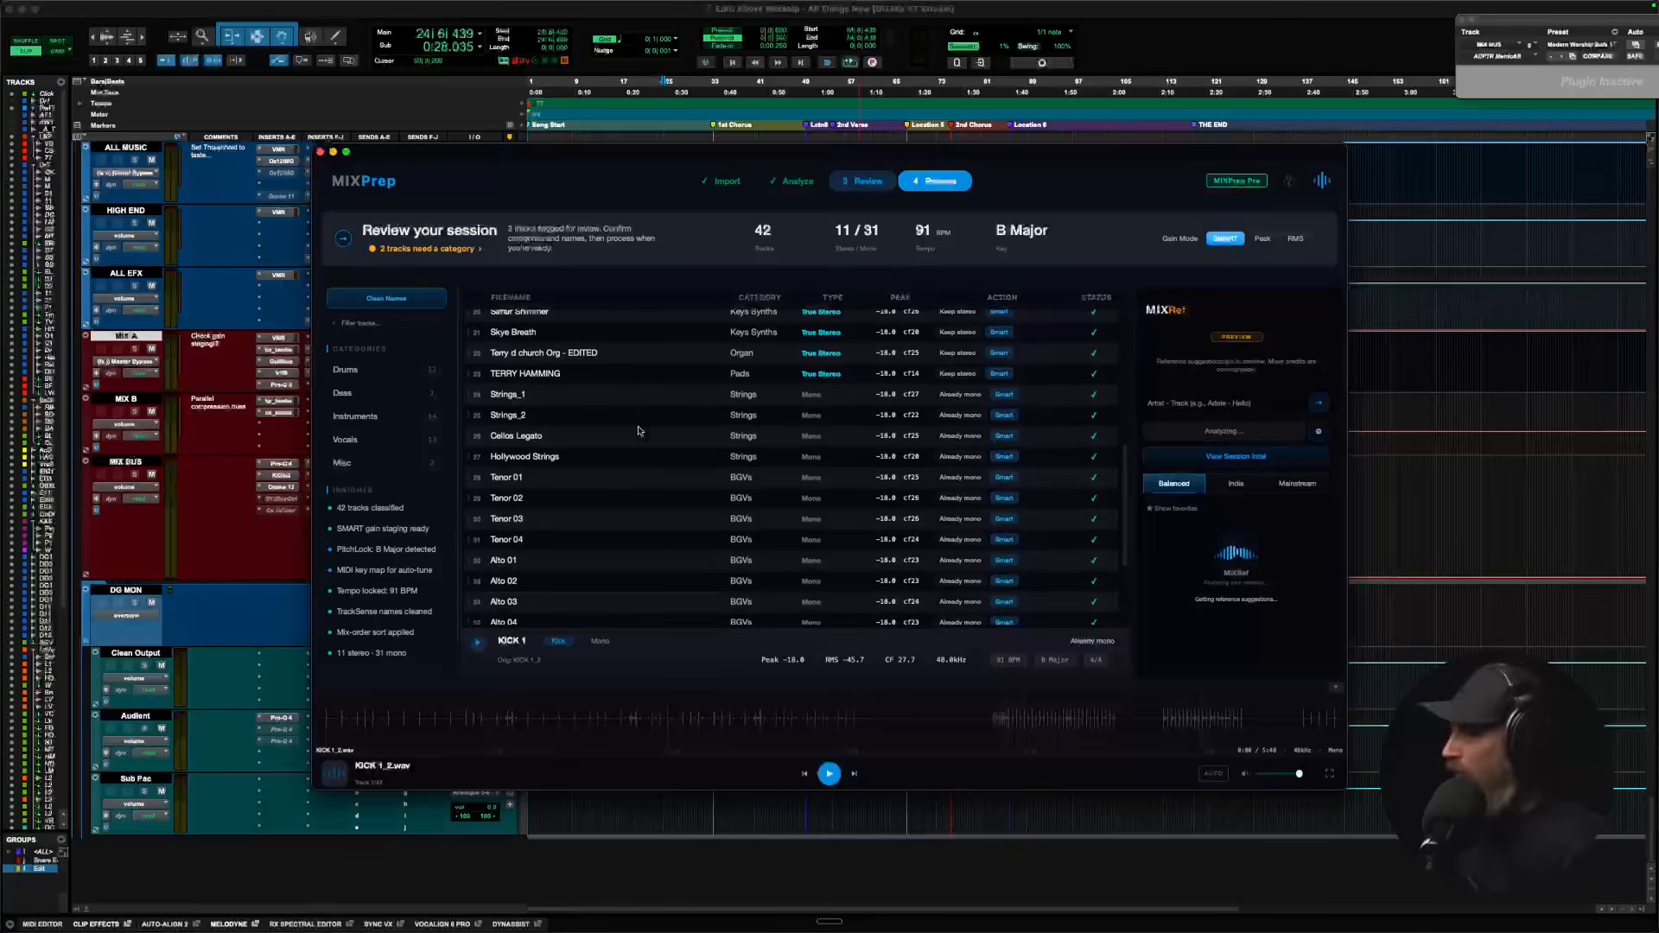
pyautogui.scroll(-4, 637, 431)
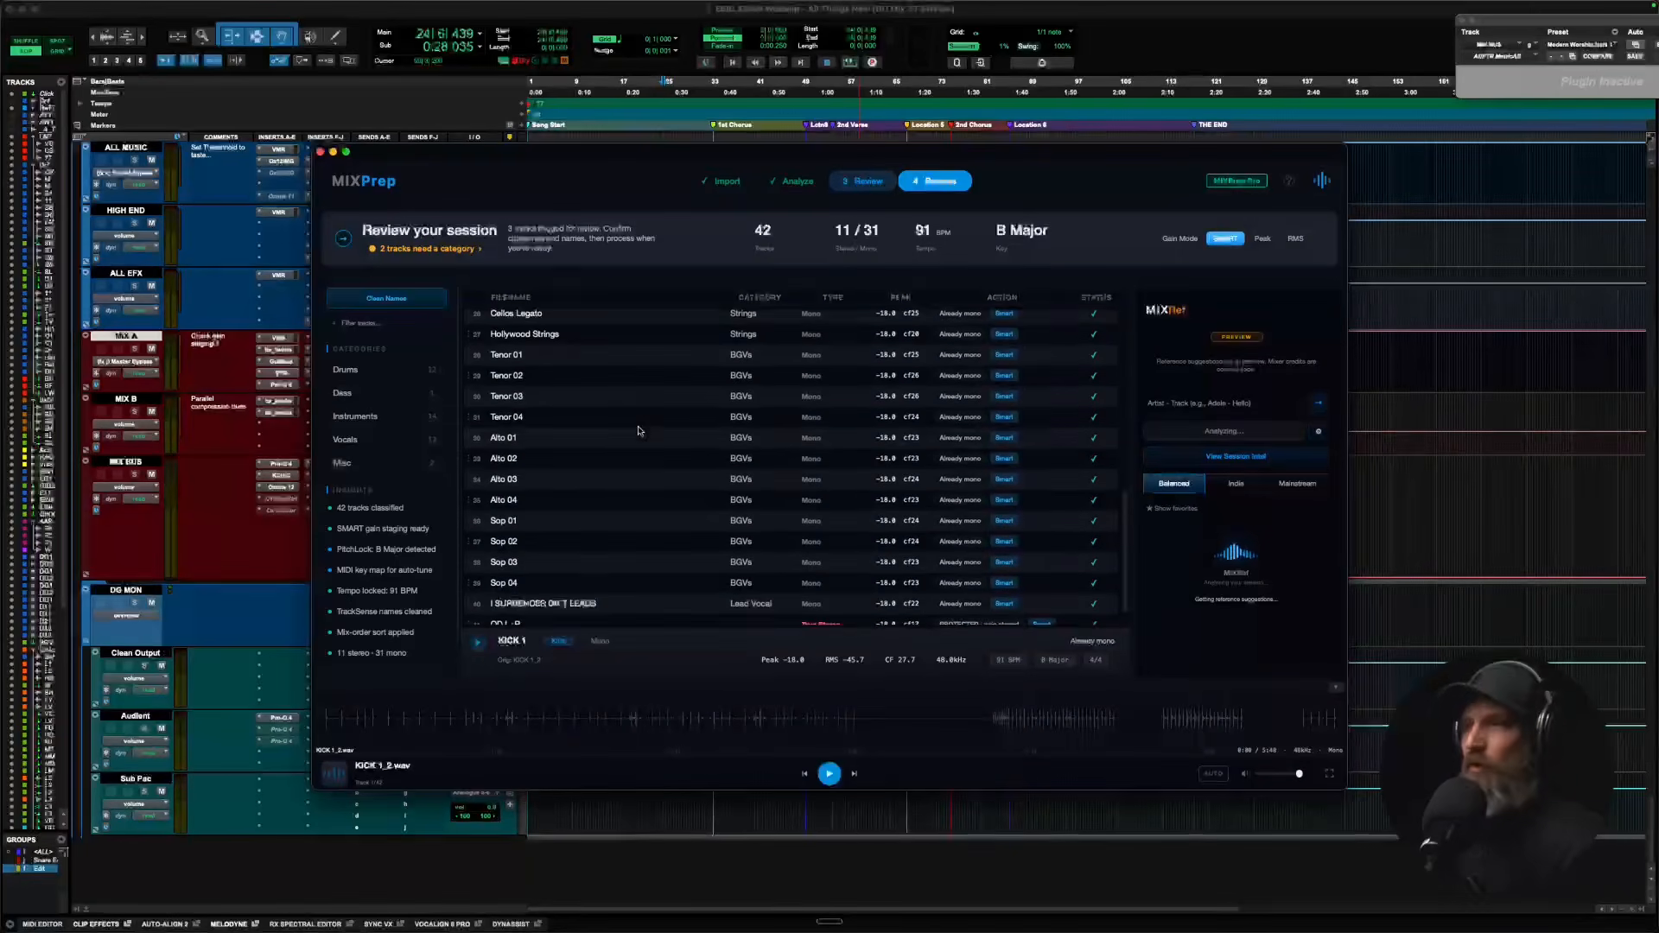
# Set the track category order to Custom with Lead Vocal directly after Click / Guide, save it and check the reordered track list.
pyautogui.click(1325, 179)
pyautogui.click(739, 306)
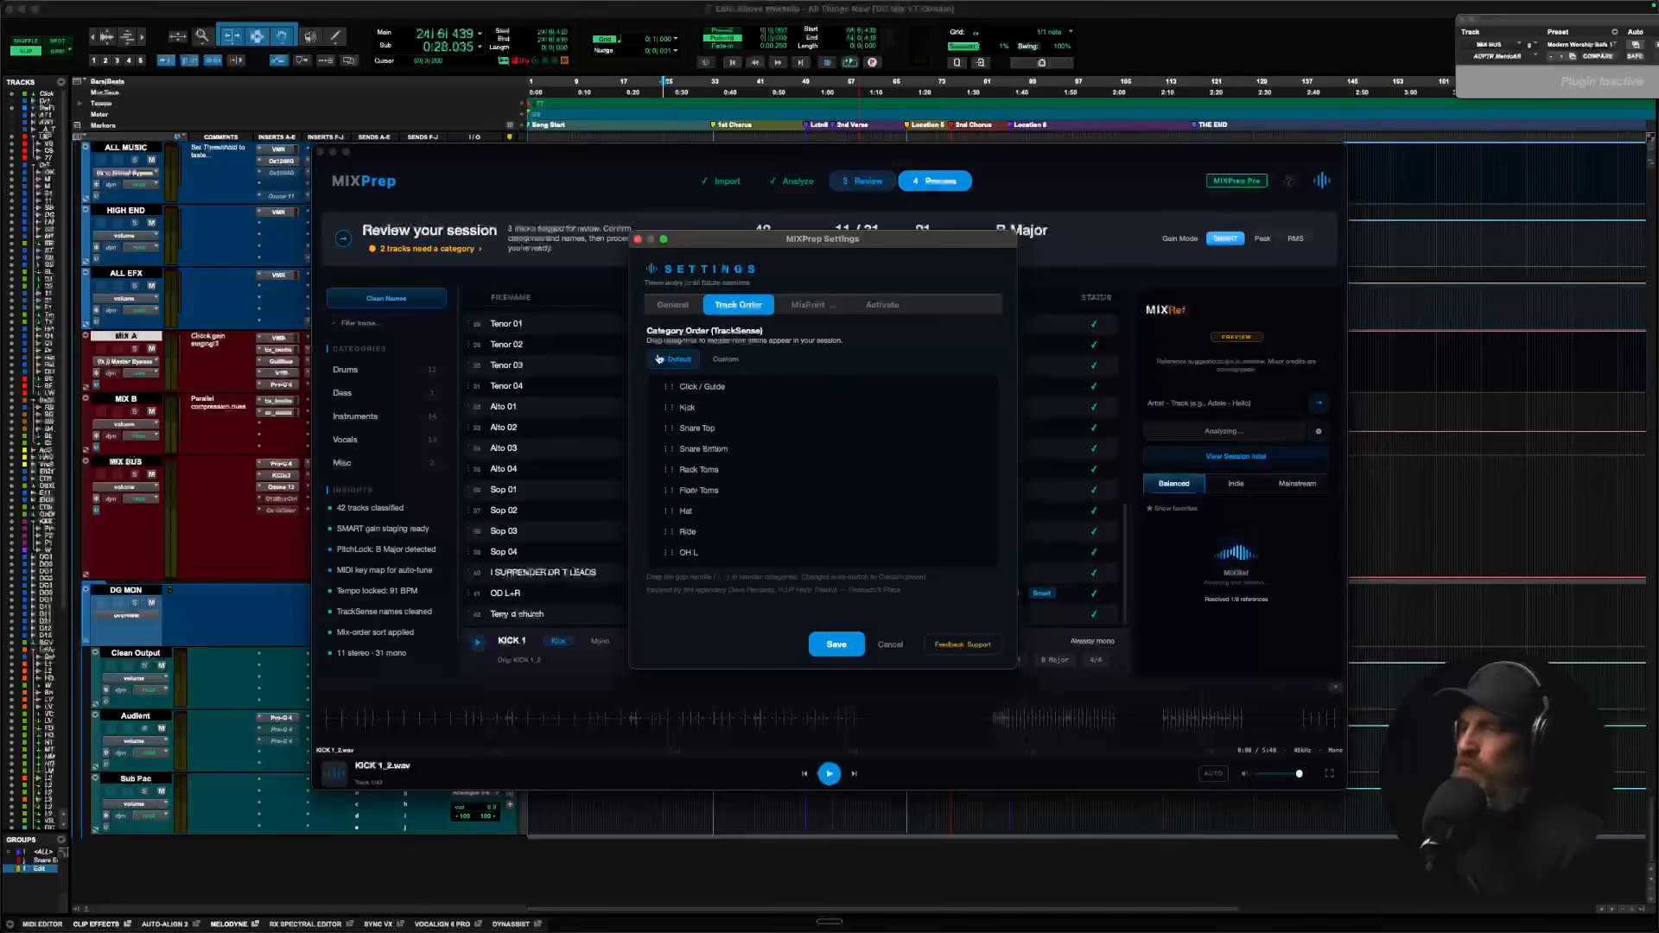
pyautogui.click(726, 360)
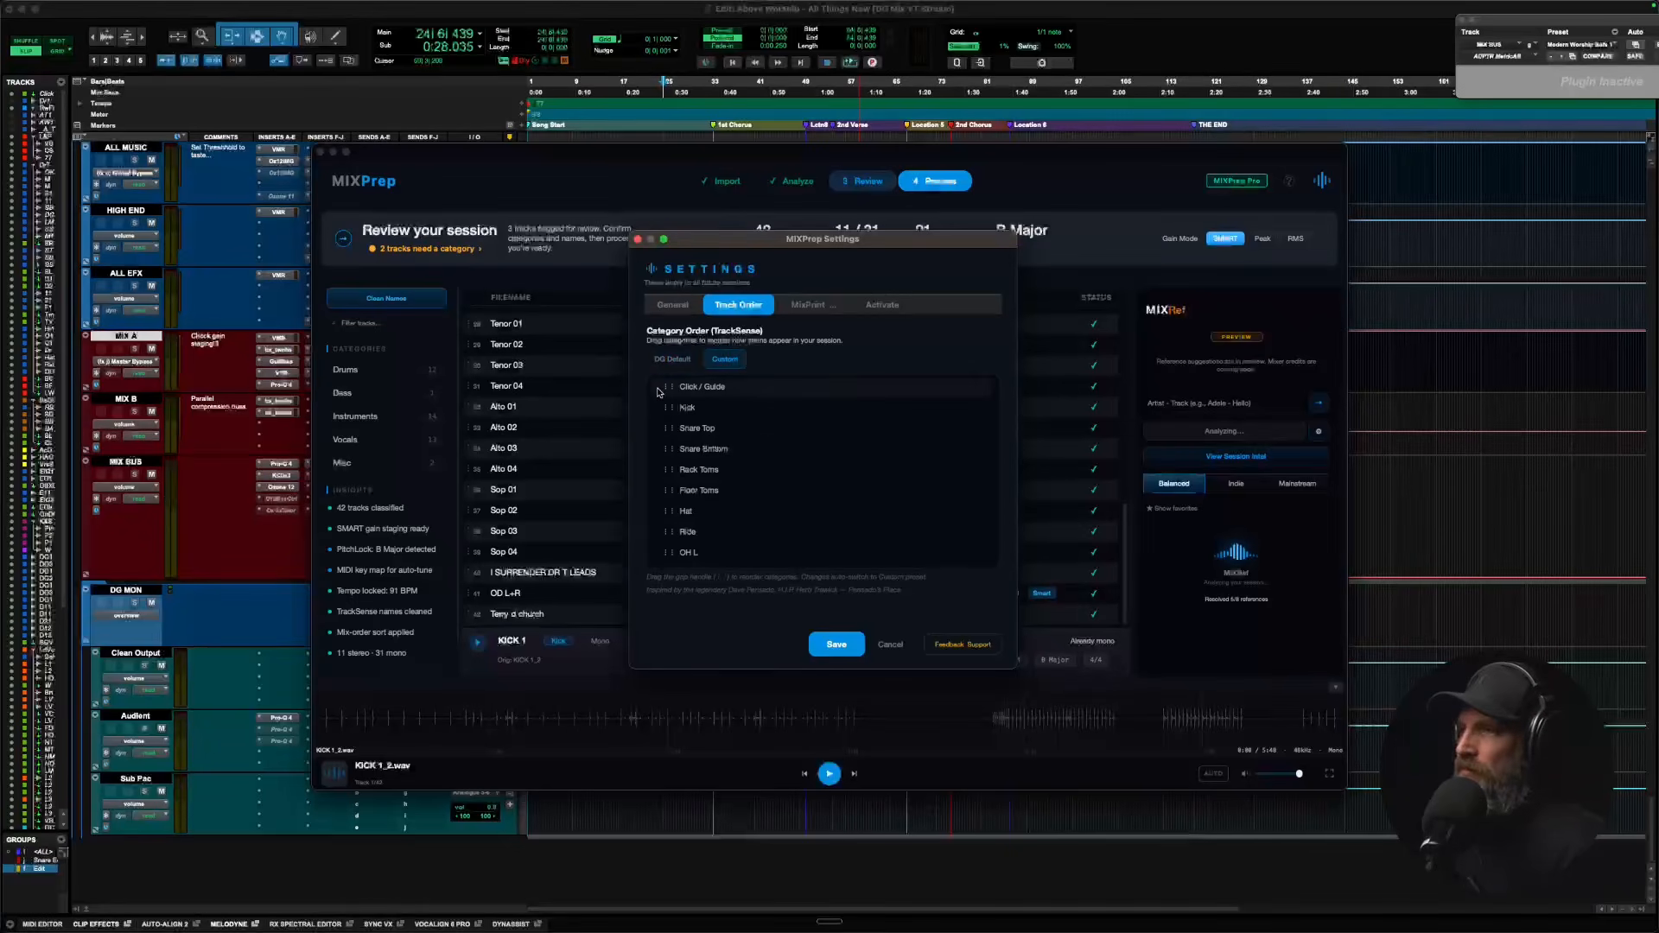
pyautogui.moveTo(658, 393); pyautogui.dragTo(667, 423)
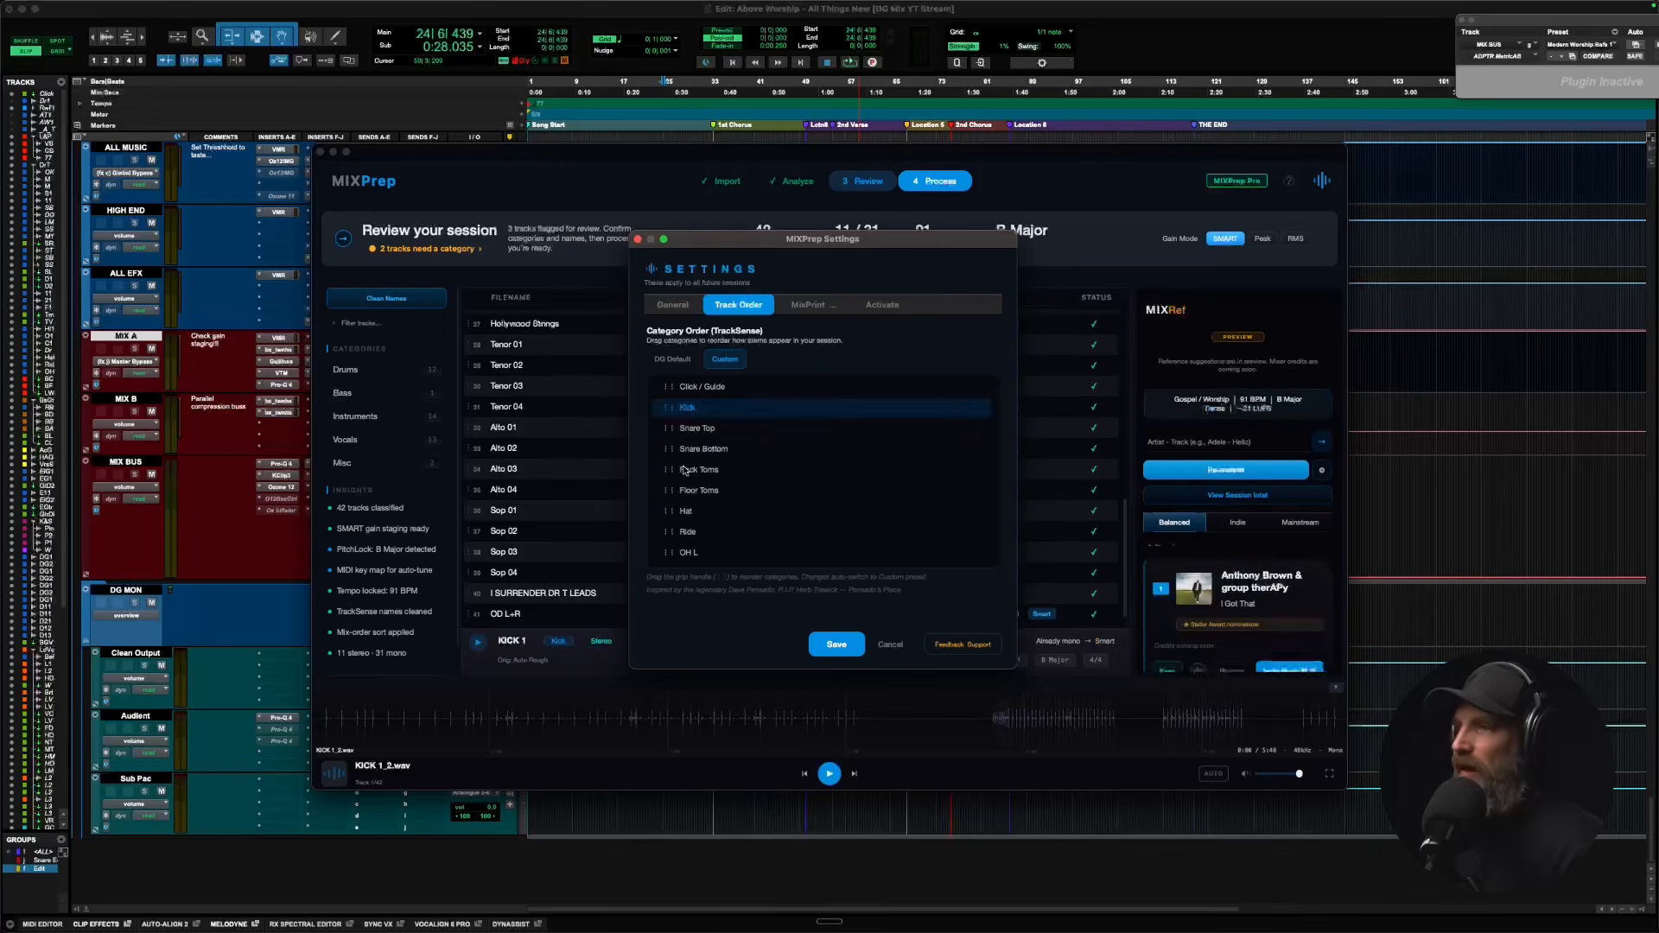
pyautogui.click(670, 413)
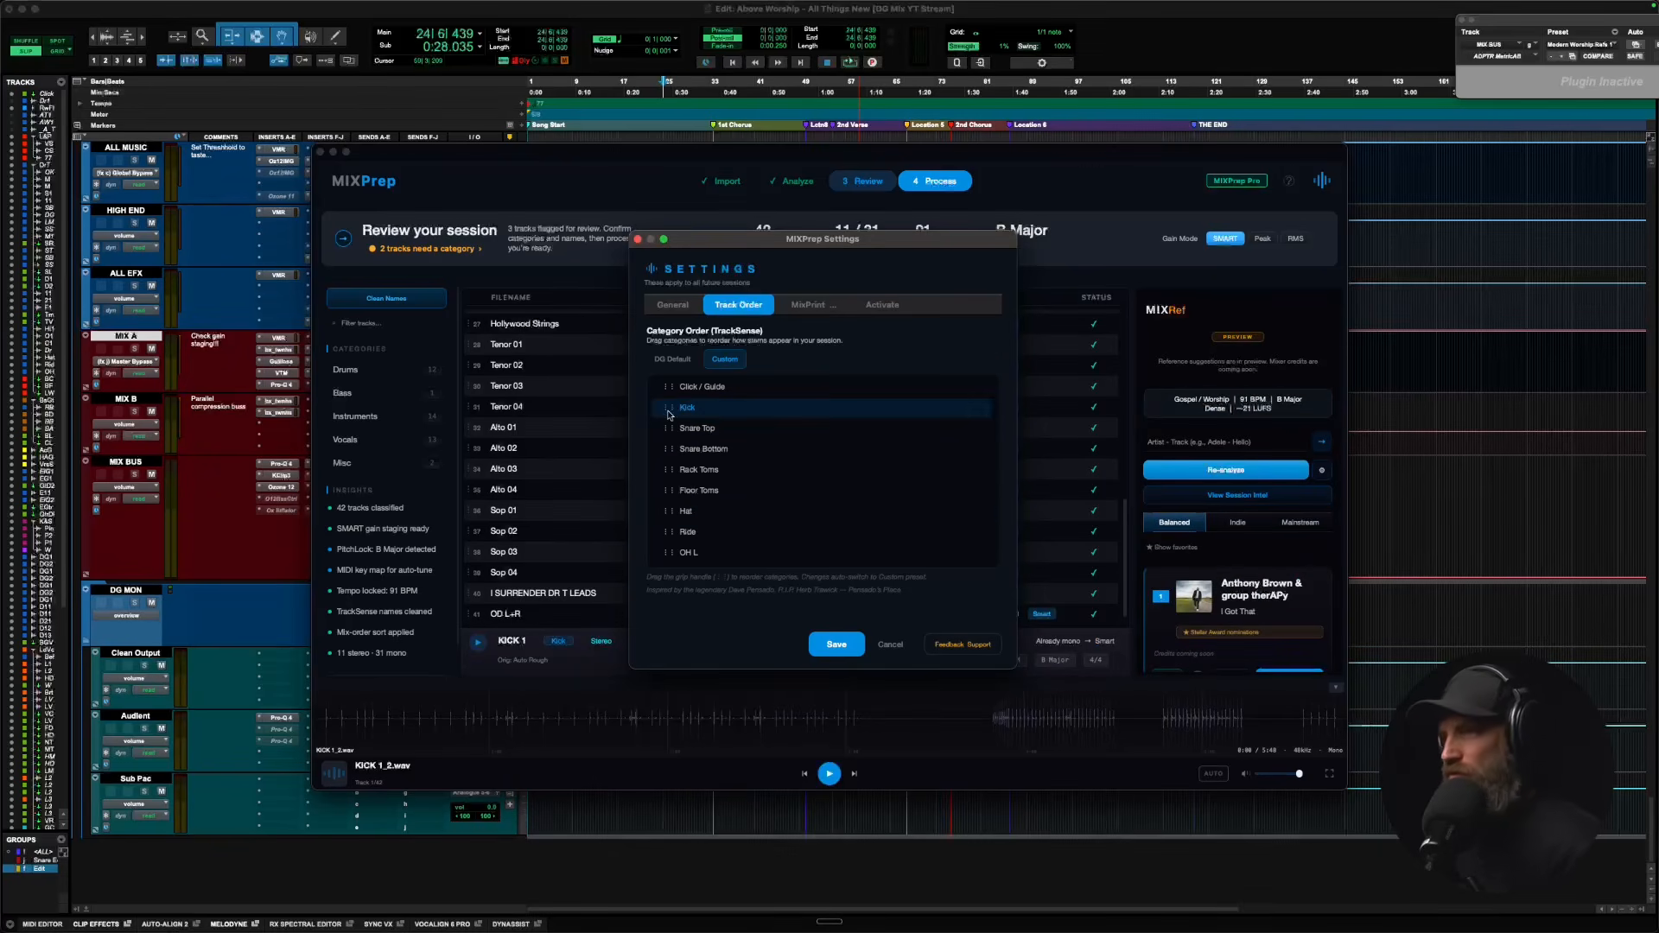
pyautogui.scroll(-15, 704, 473)
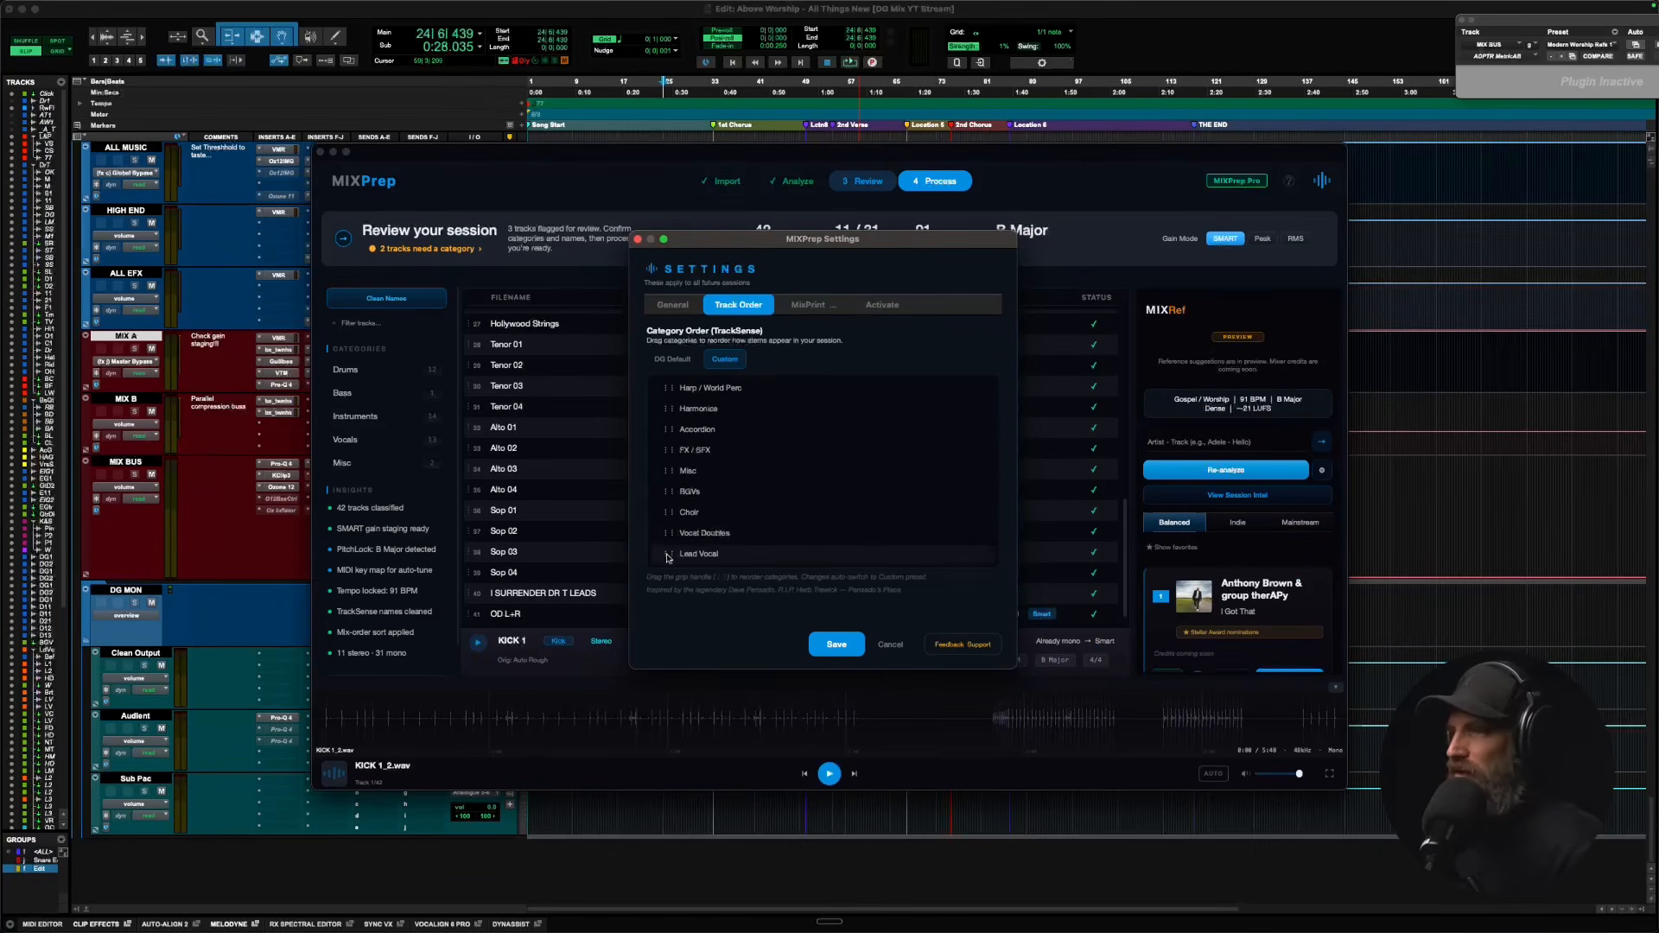
pyautogui.moveTo(669, 555); pyautogui.dragTo(675, 403)
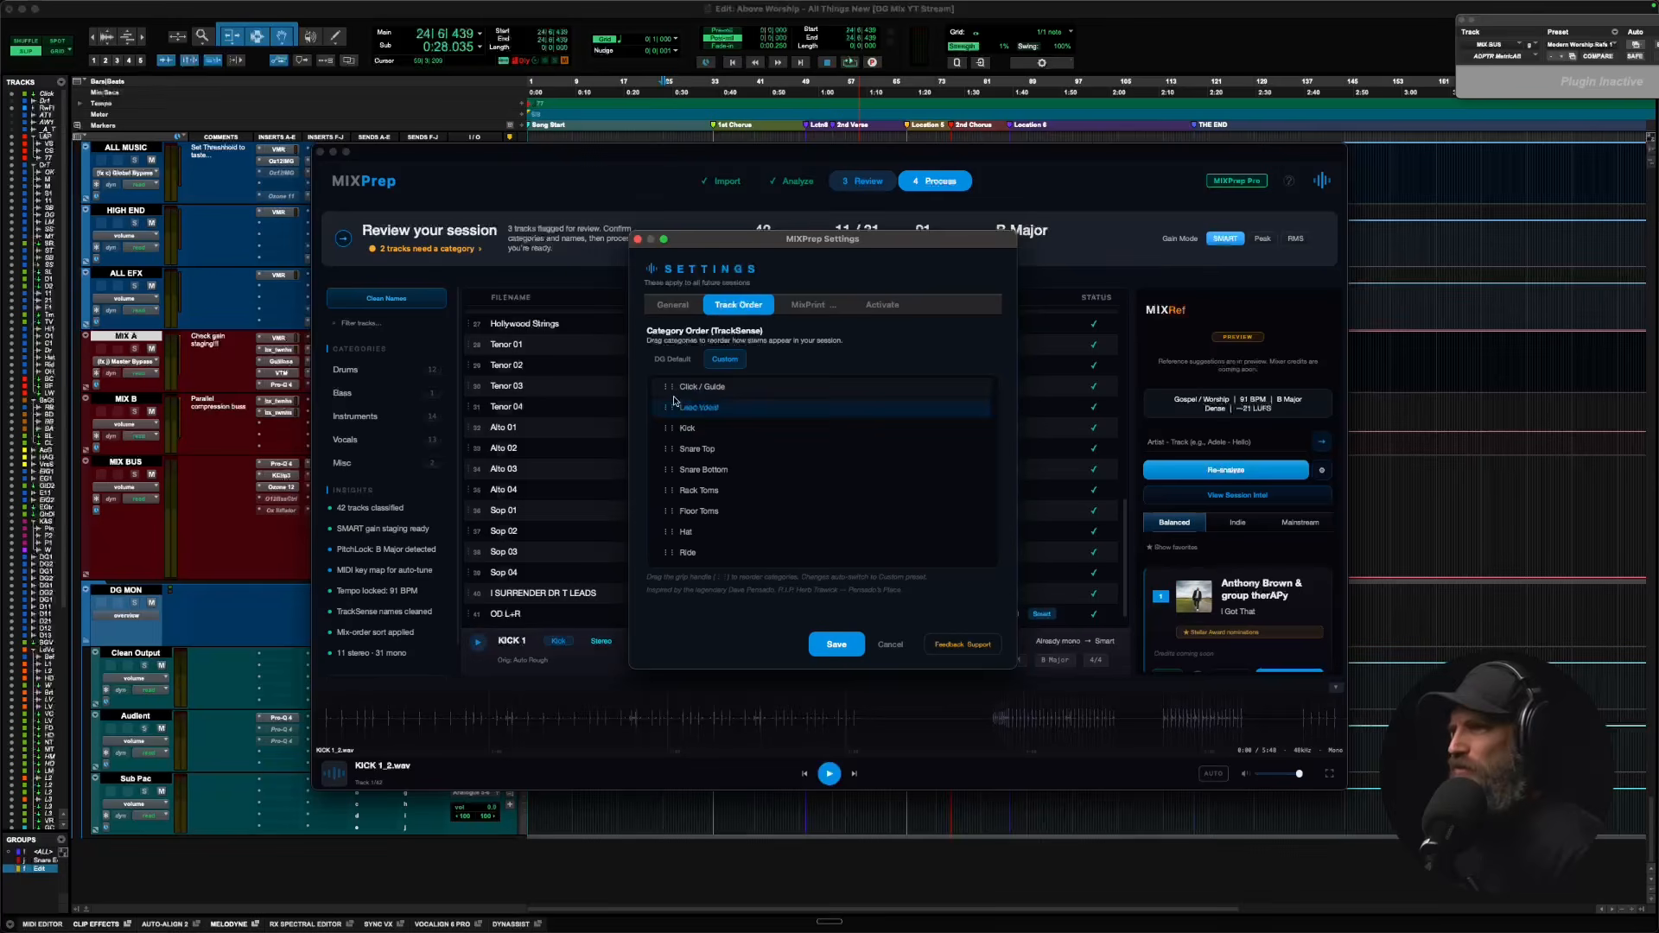
pyautogui.click(836, 644)
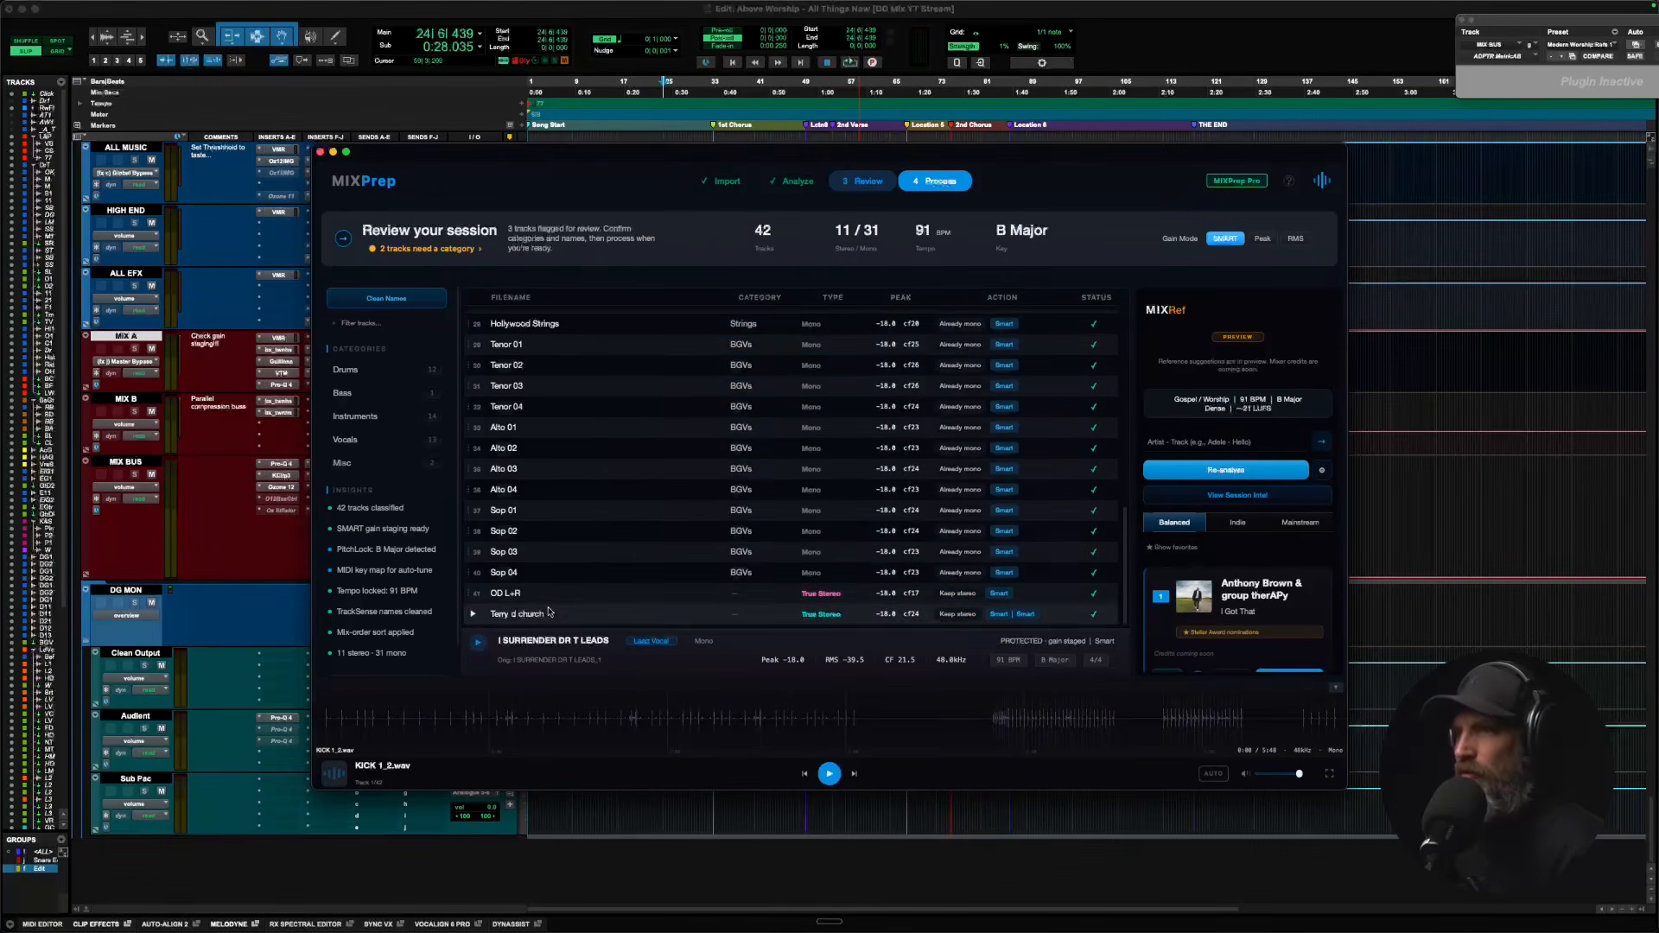
pyautogui.scroll(10, 536, 449)
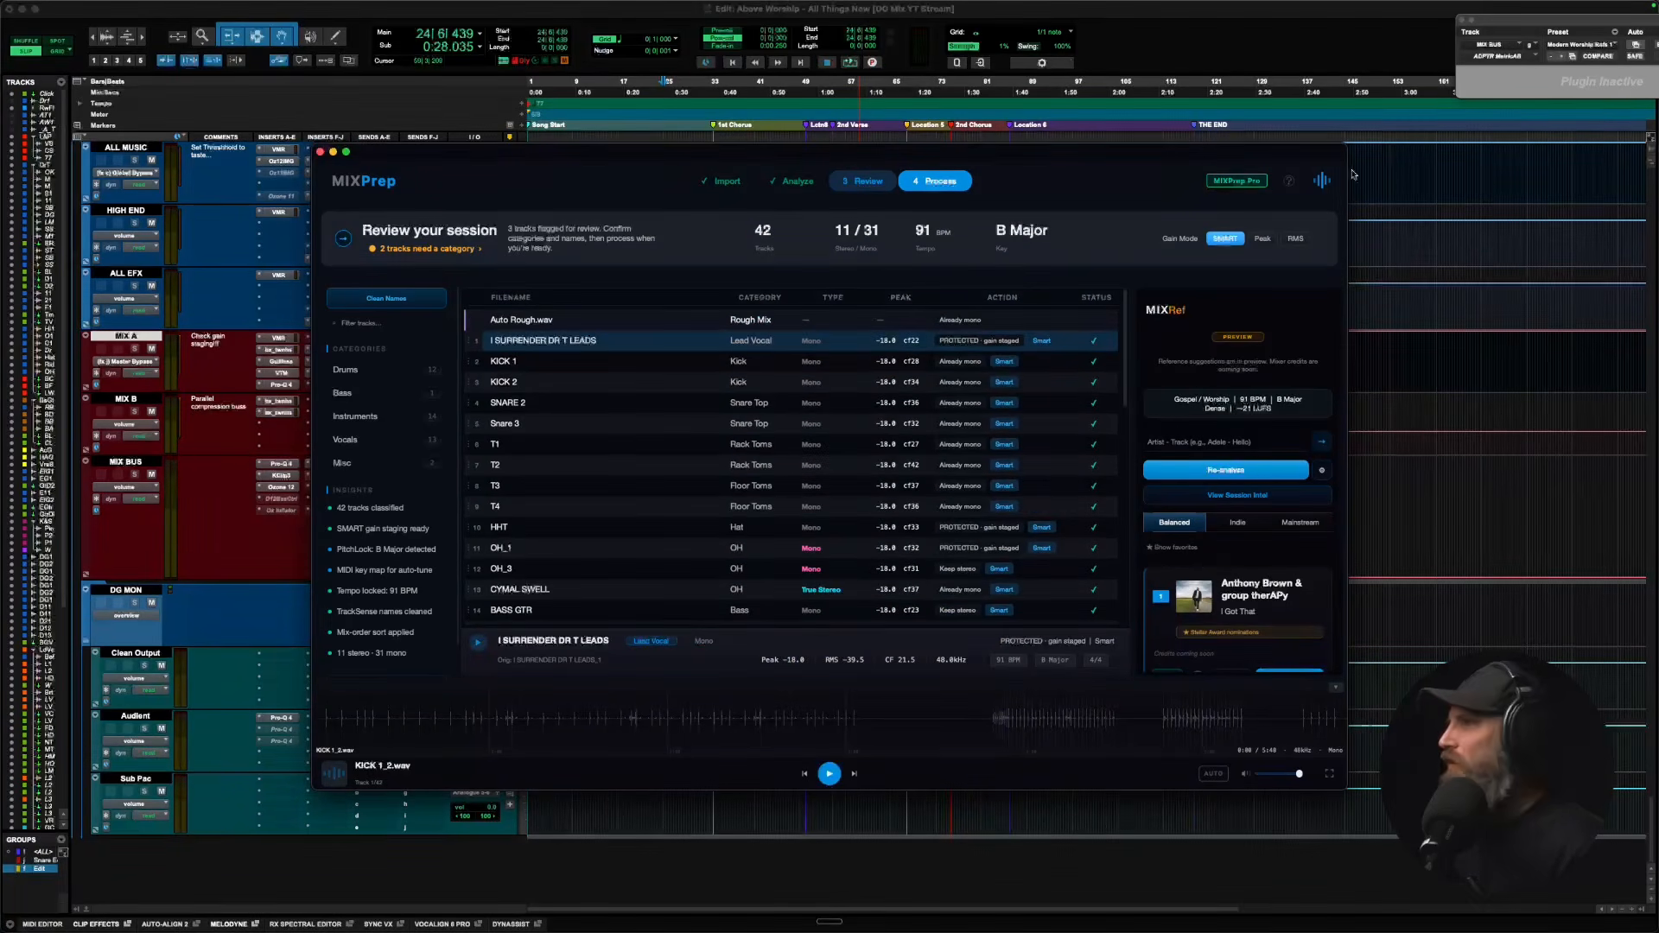
# Restore the track category order to the DG Default preset and save the settings.
pyautogui.click(1323, 181)
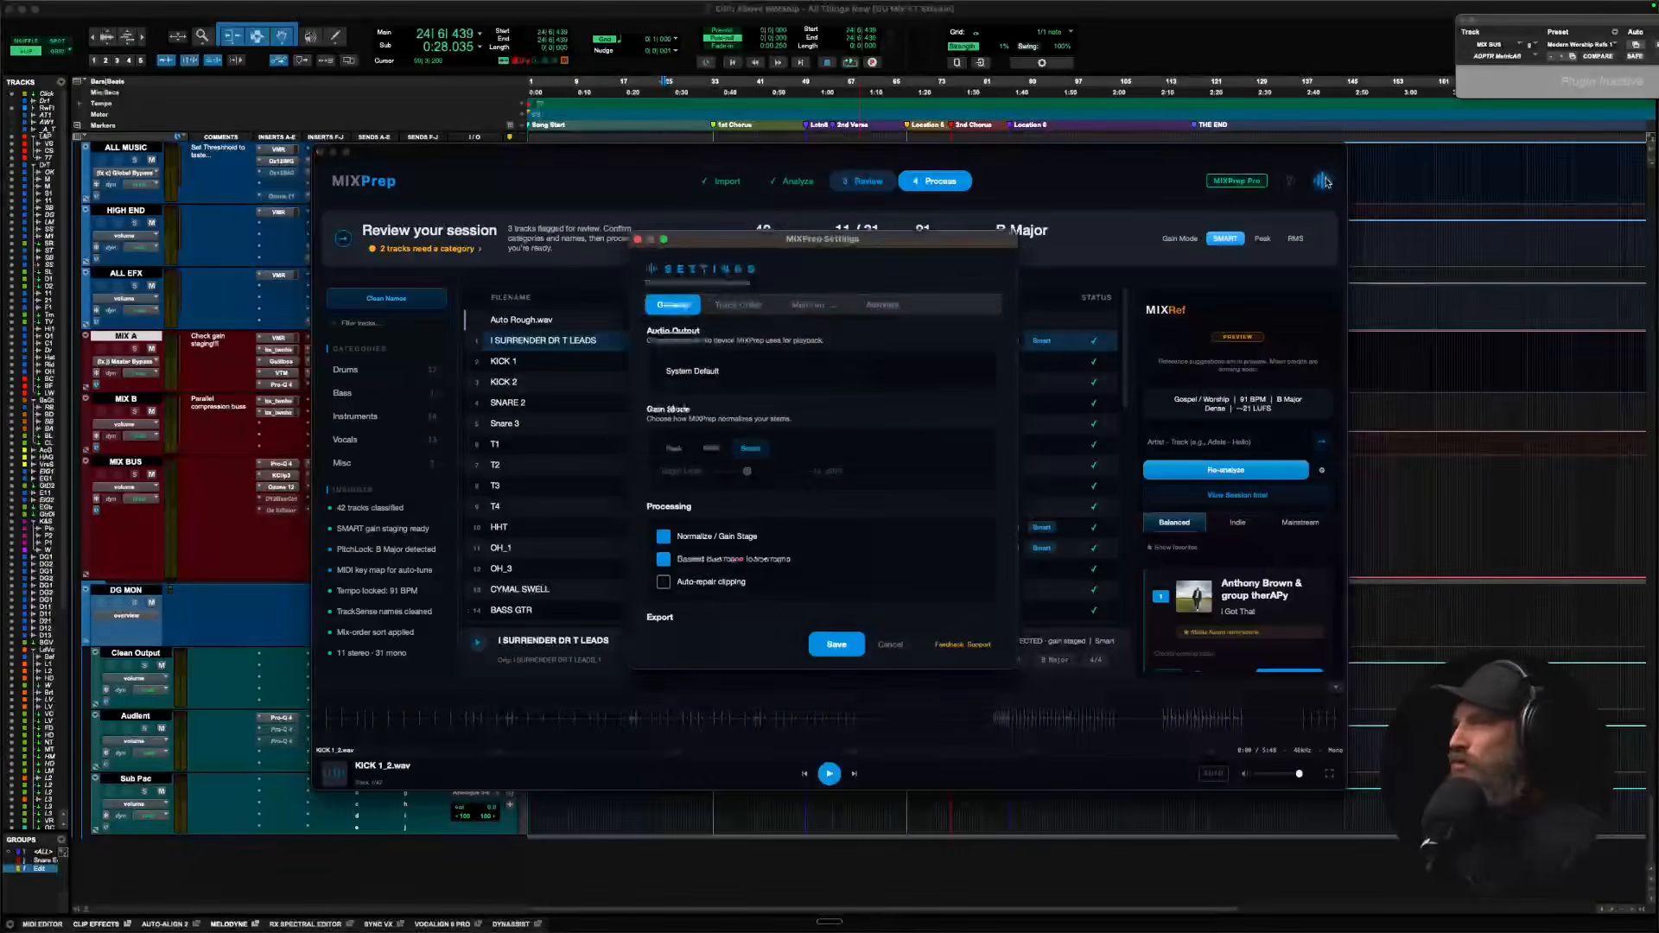
pyautogui.click(738, 304)
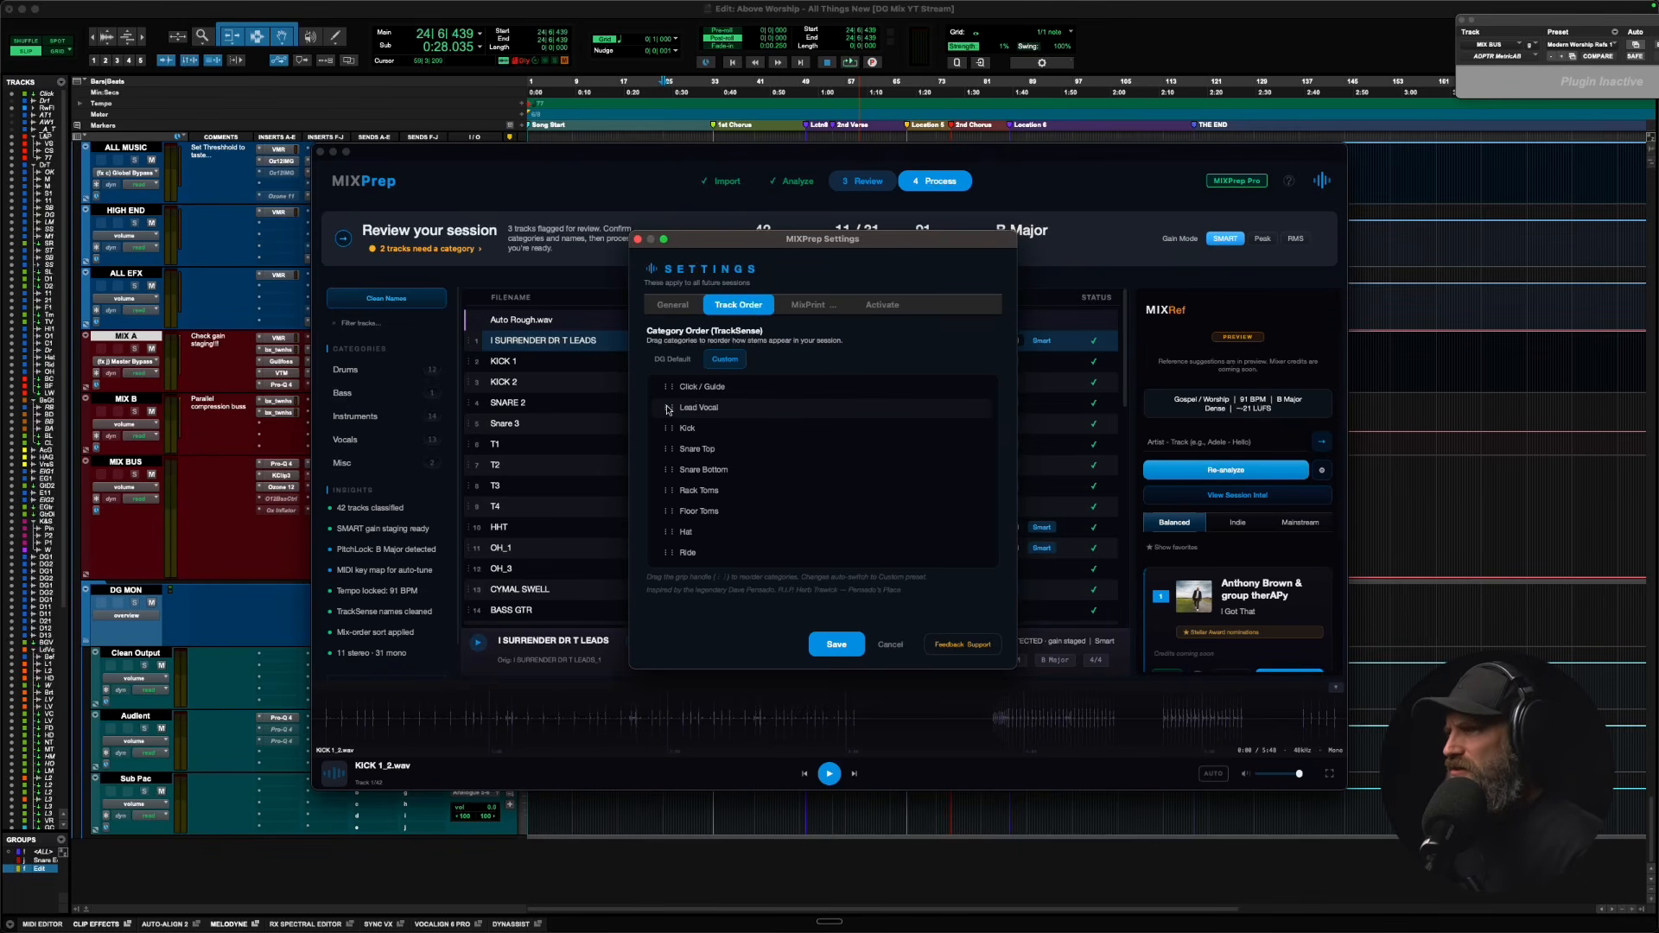
pyautogui.click(672, 358)
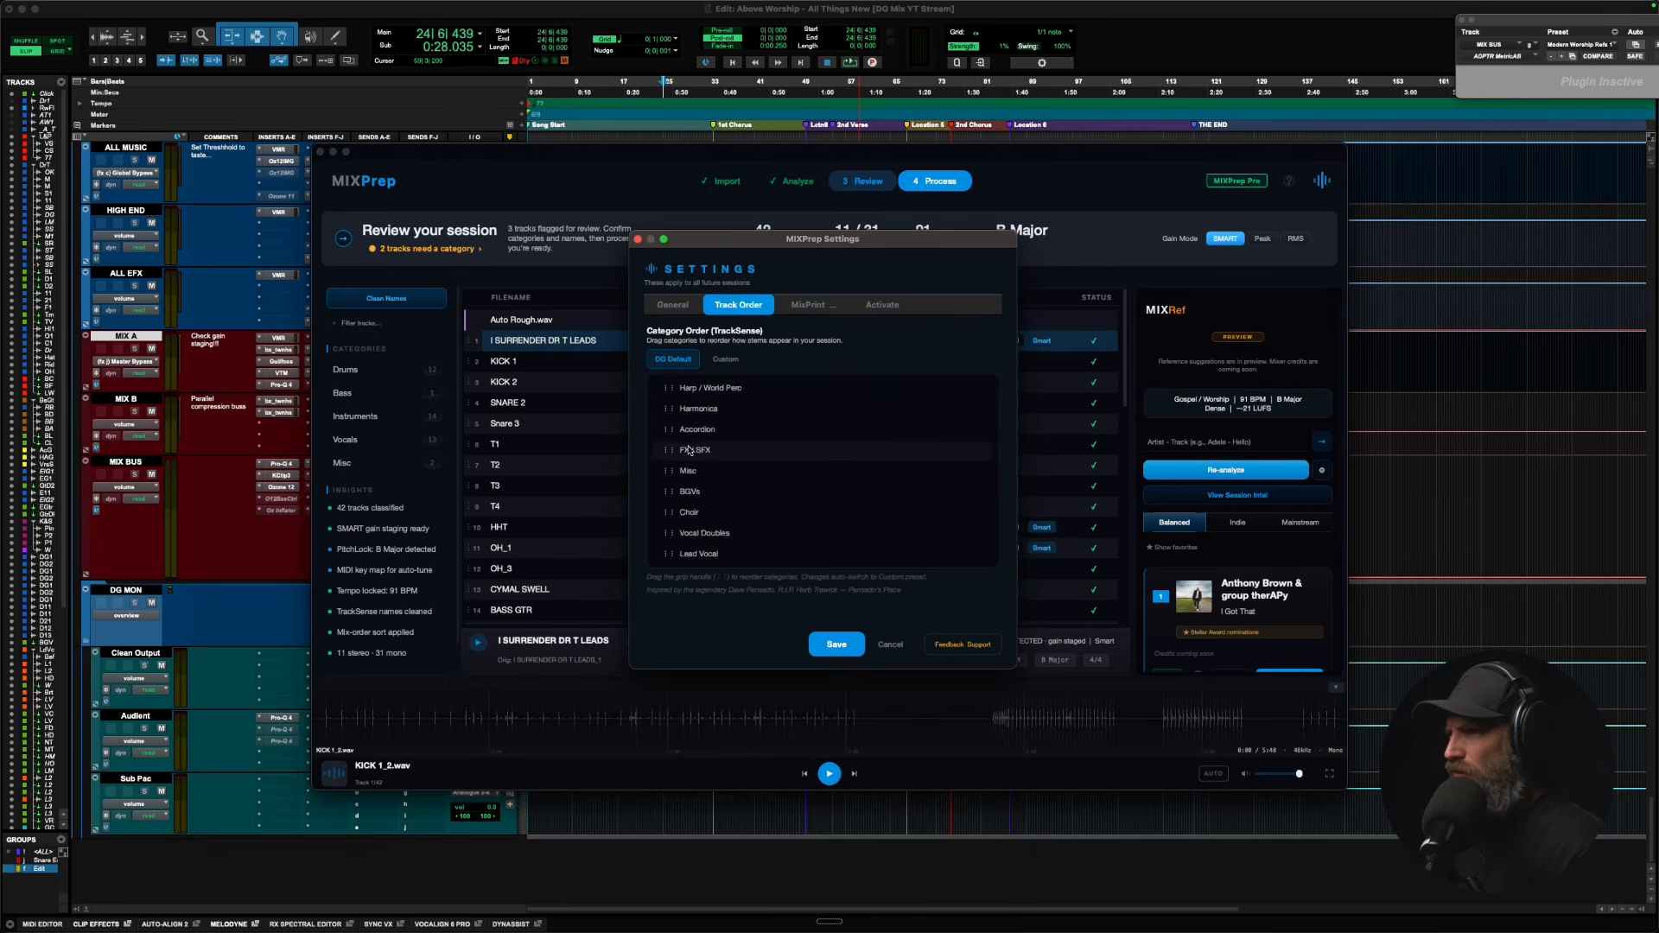
pyautogui.click(834, 645)
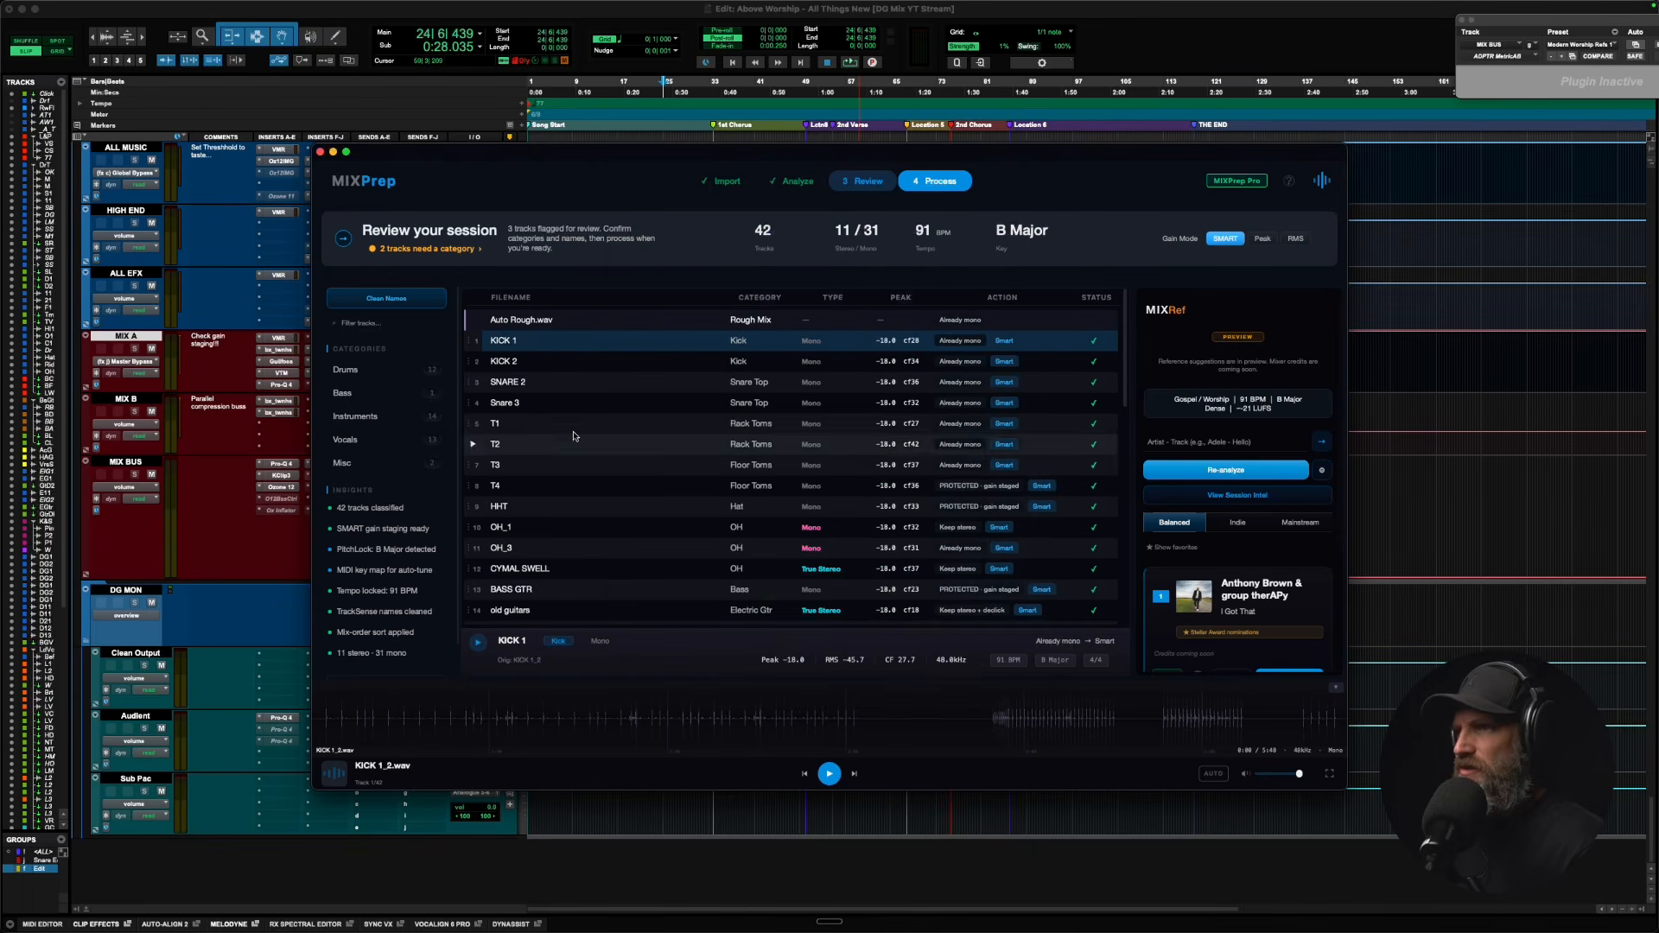
# Review the sorted track list and audition the uncategorized OD L+R track.
pyautogui.scroll(-10, 562, 516)
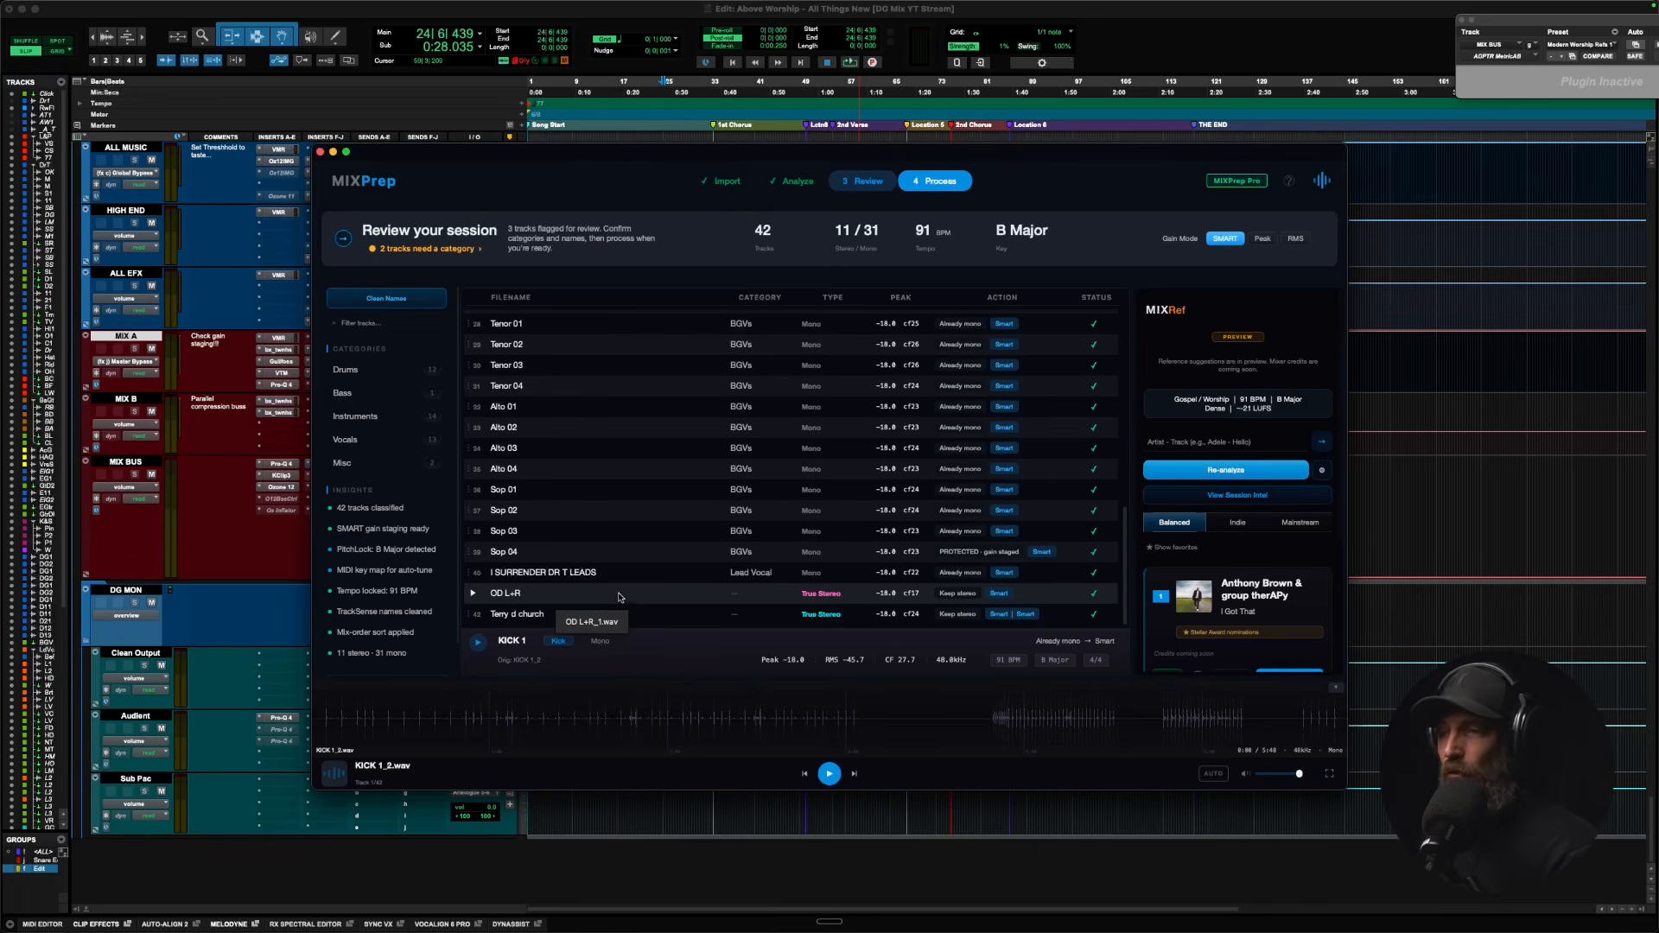
pyautogui.scroll(10, 624, 597)
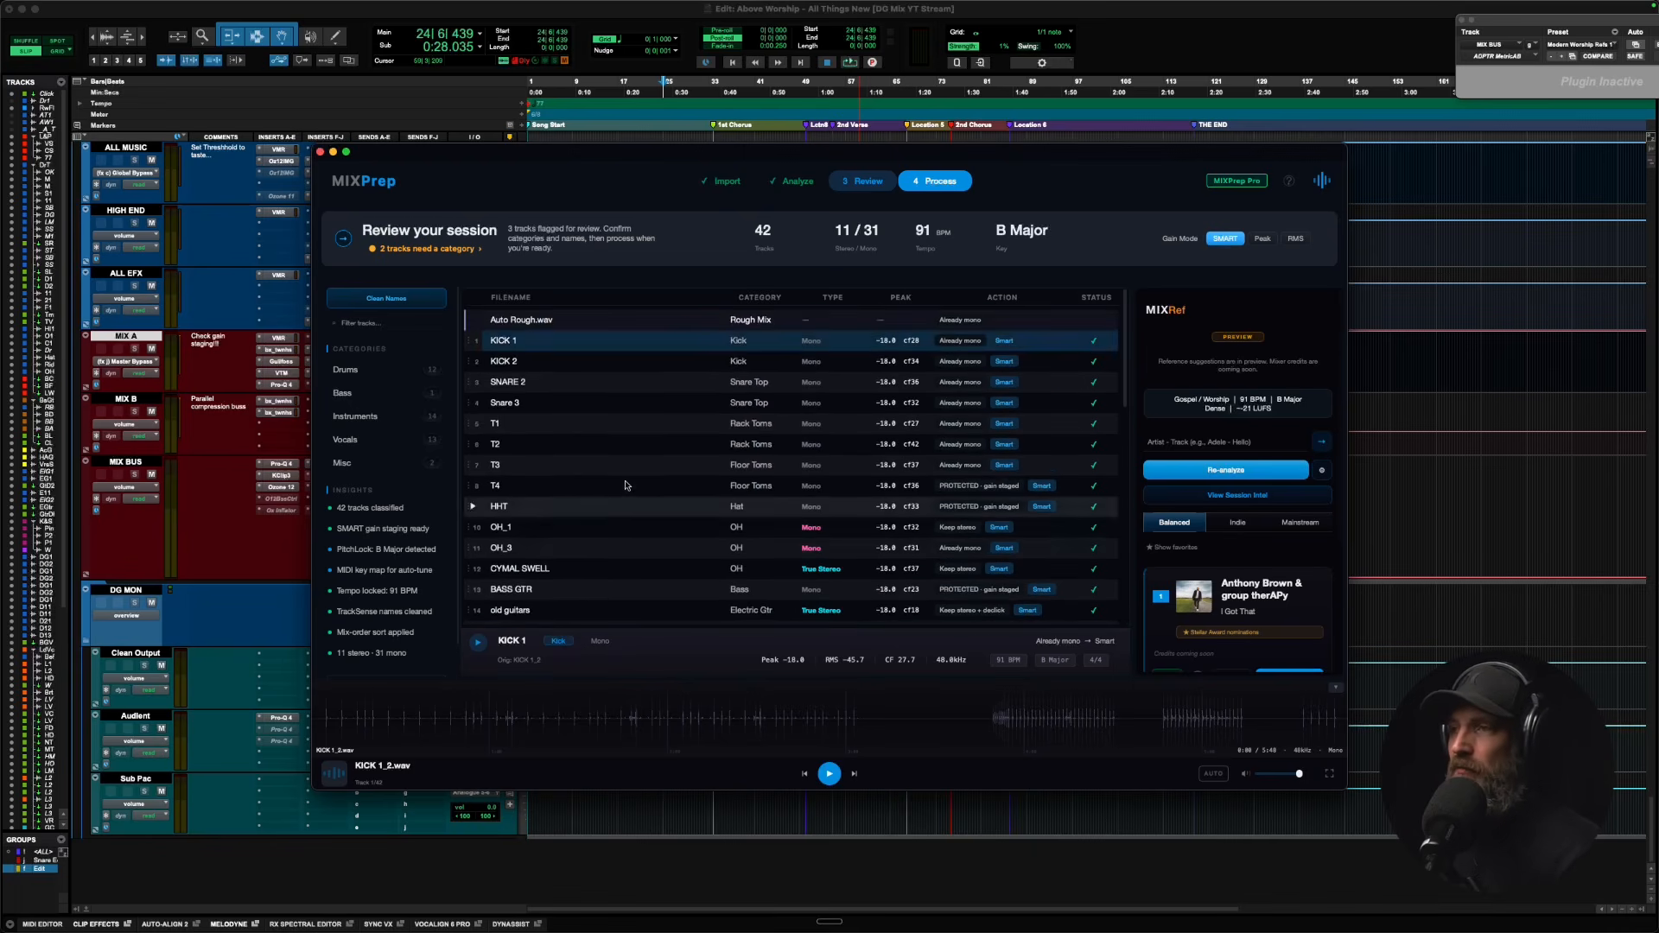
pyautogui.scroll(-8, 626, 432)
pyautogui.scroll(-2, 628, 428)
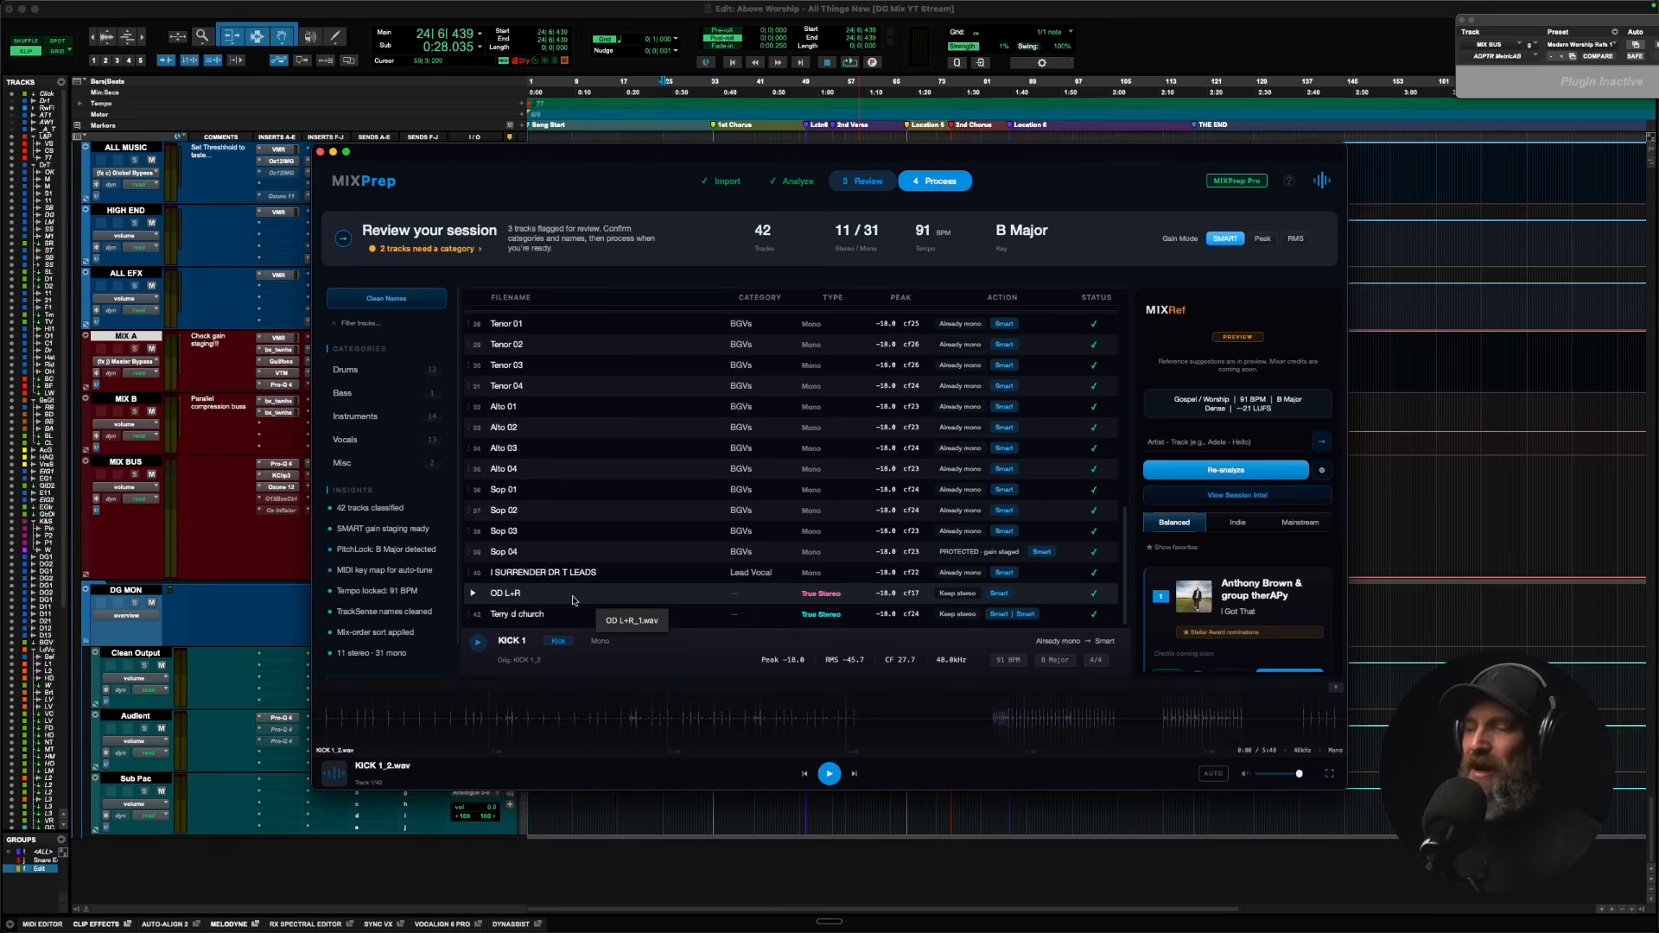
pyautogui.click(521, 596)
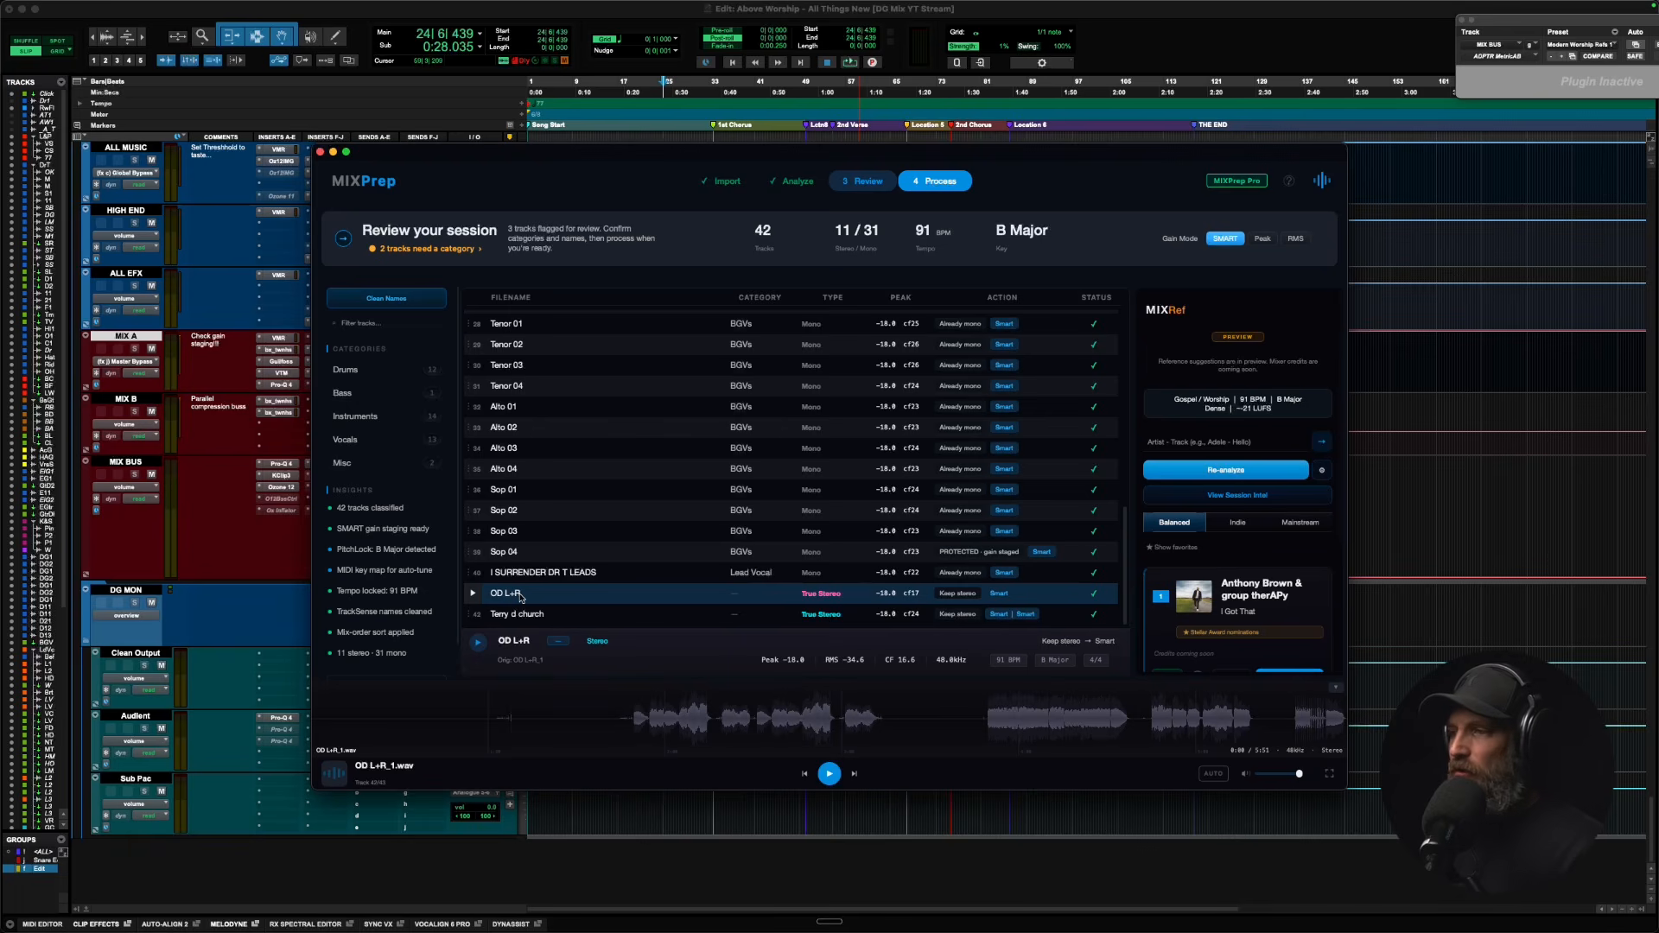
pyautogui.press('space')
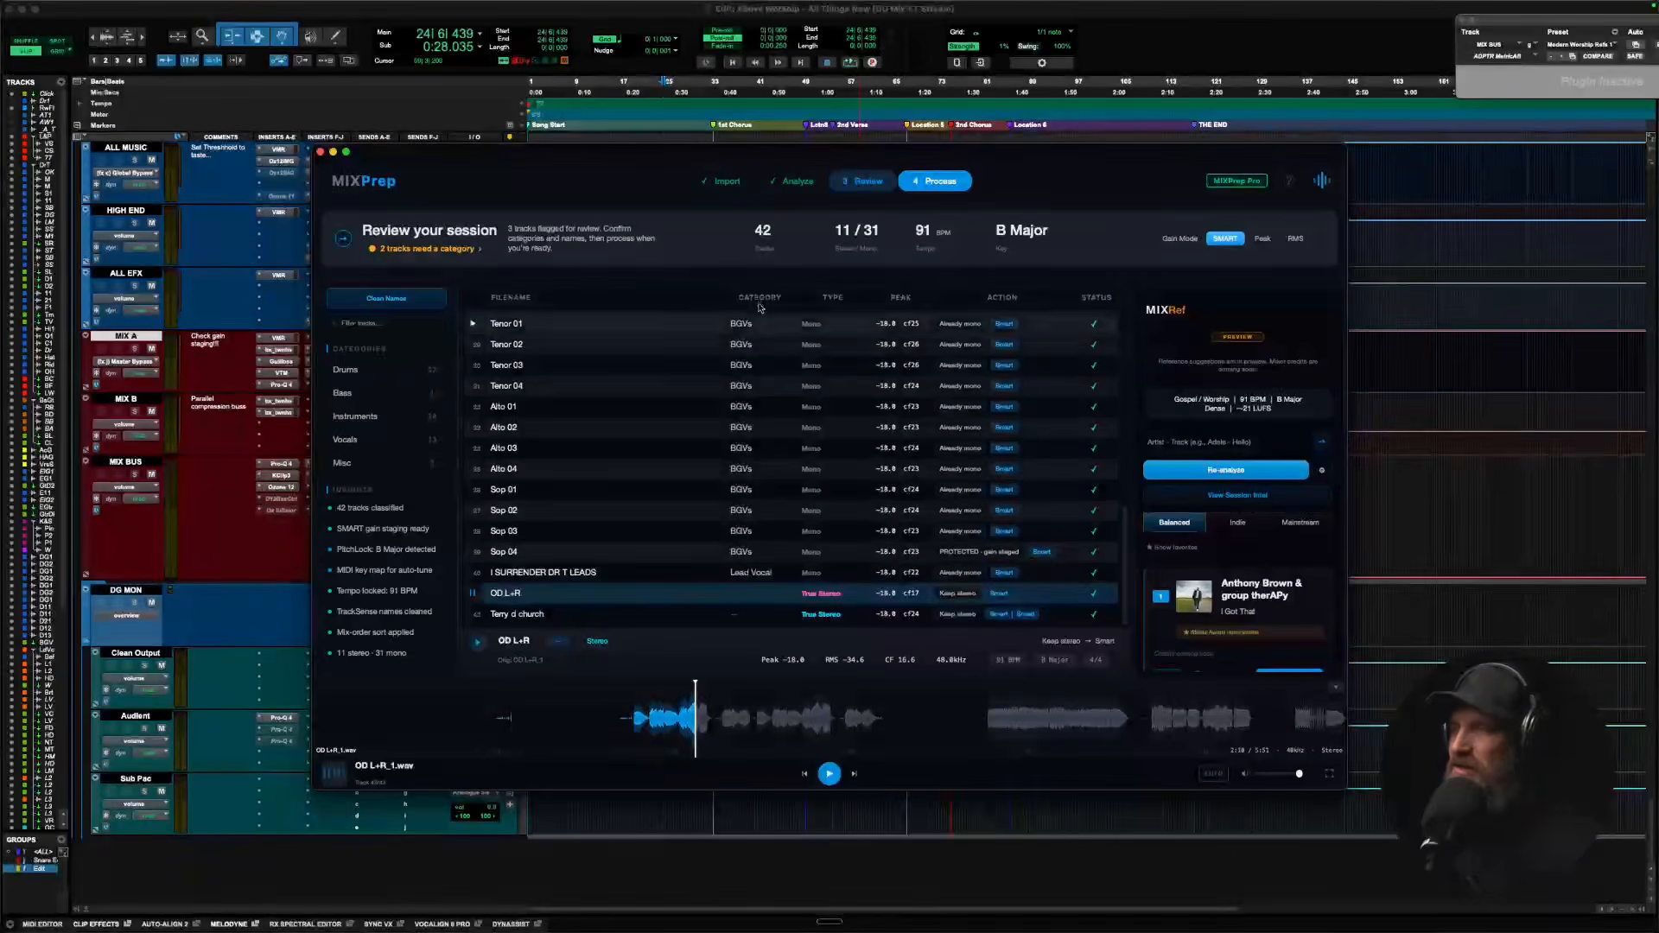
# Rename the OD L+R track as "OD Gtr LR" and move it up the track list, above the string tracks.
pyautogui.doubleClick(510, 593)
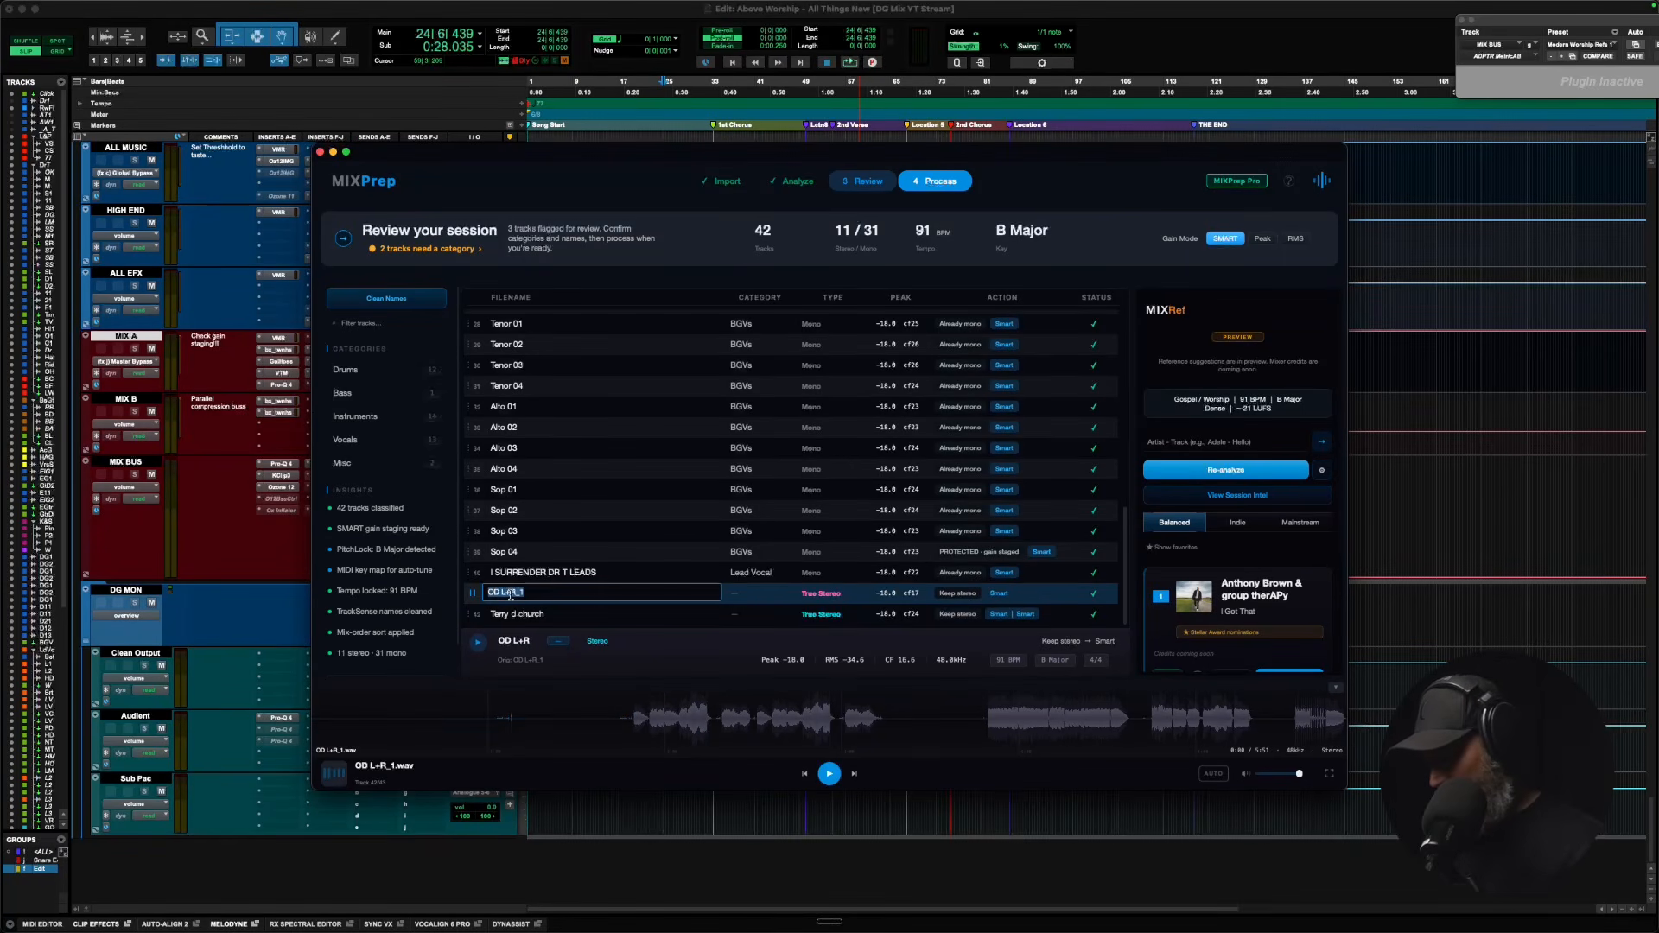
pyautogui.write('OD G')
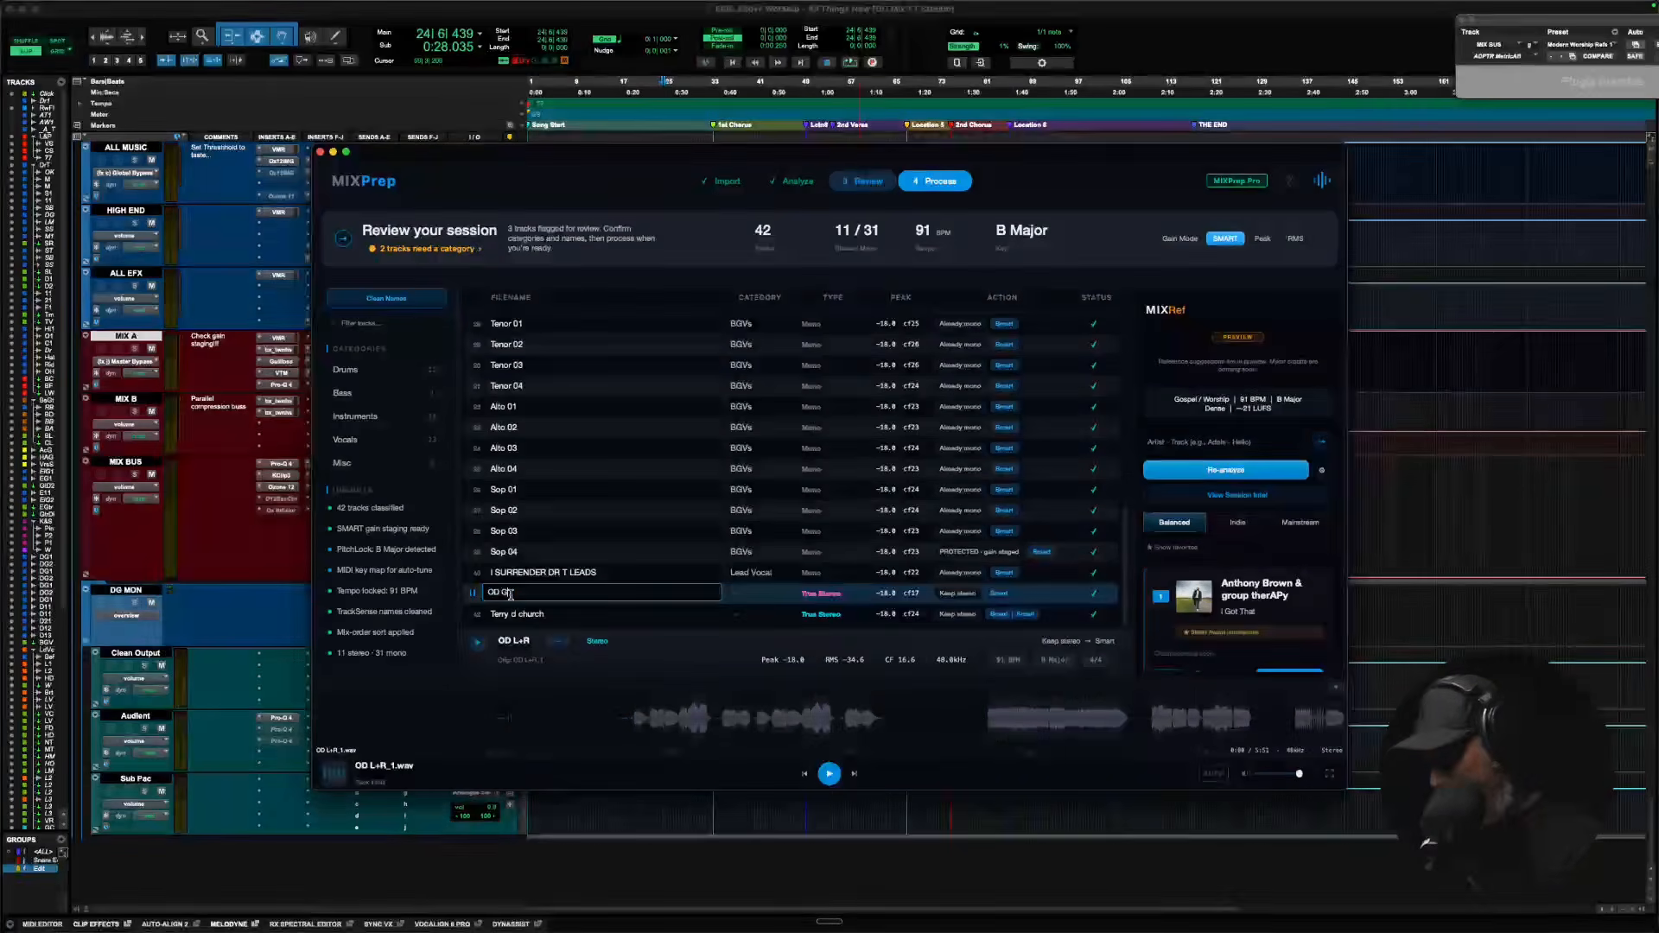
pyautogui.write('t LR')
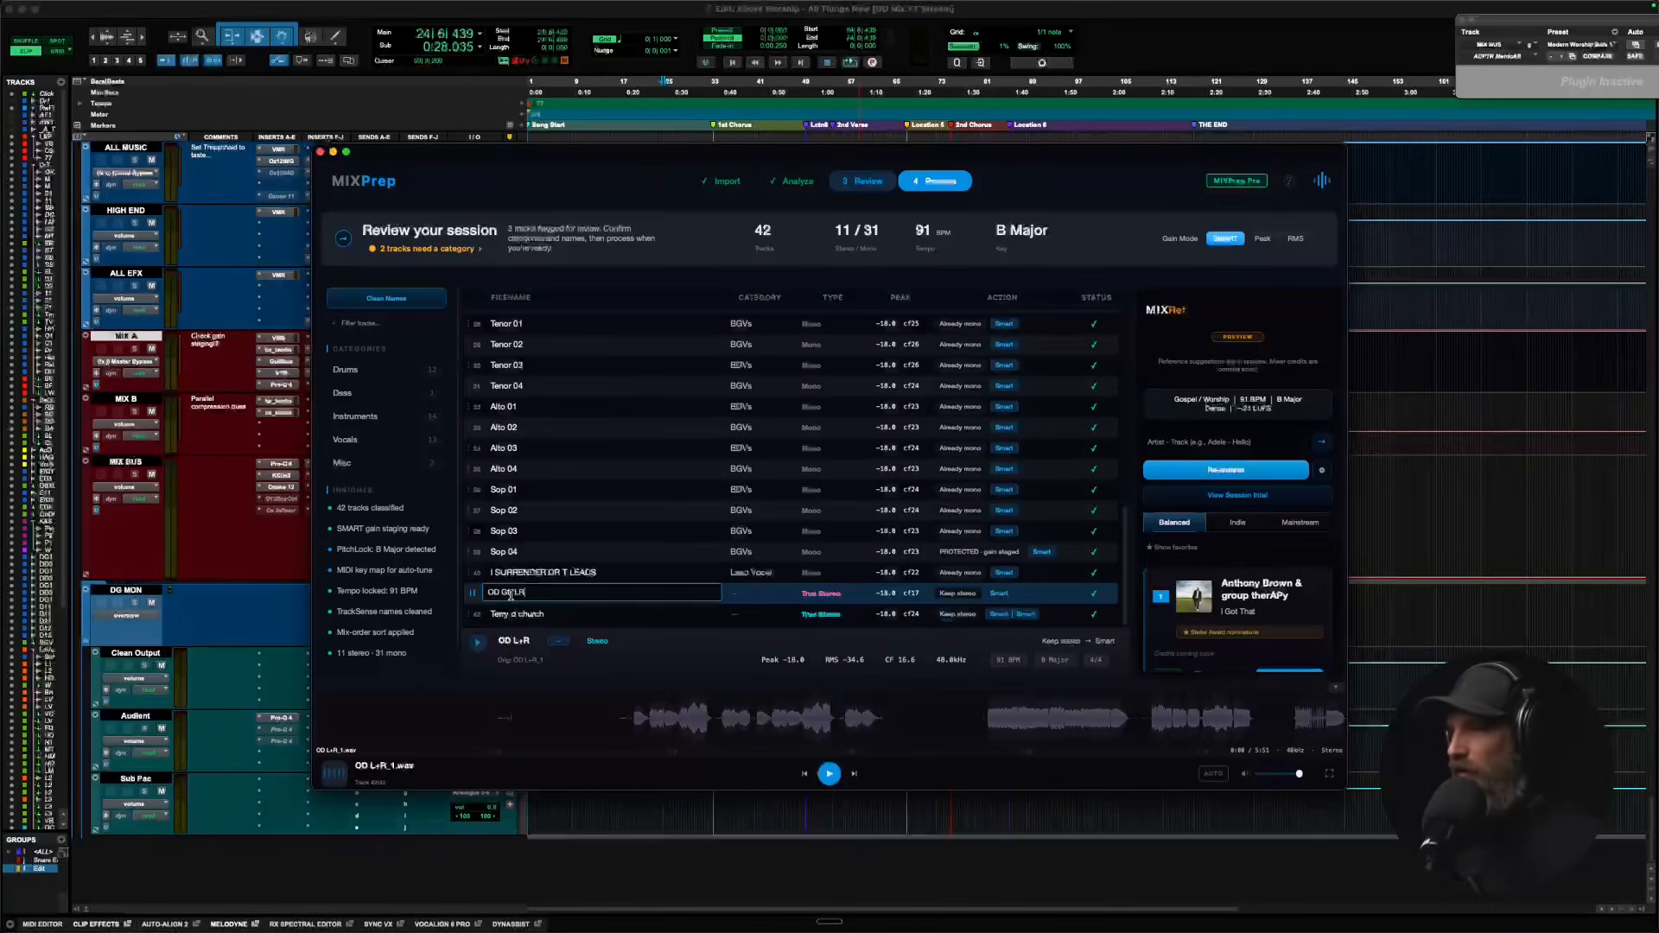
pyautogui.press('Return')
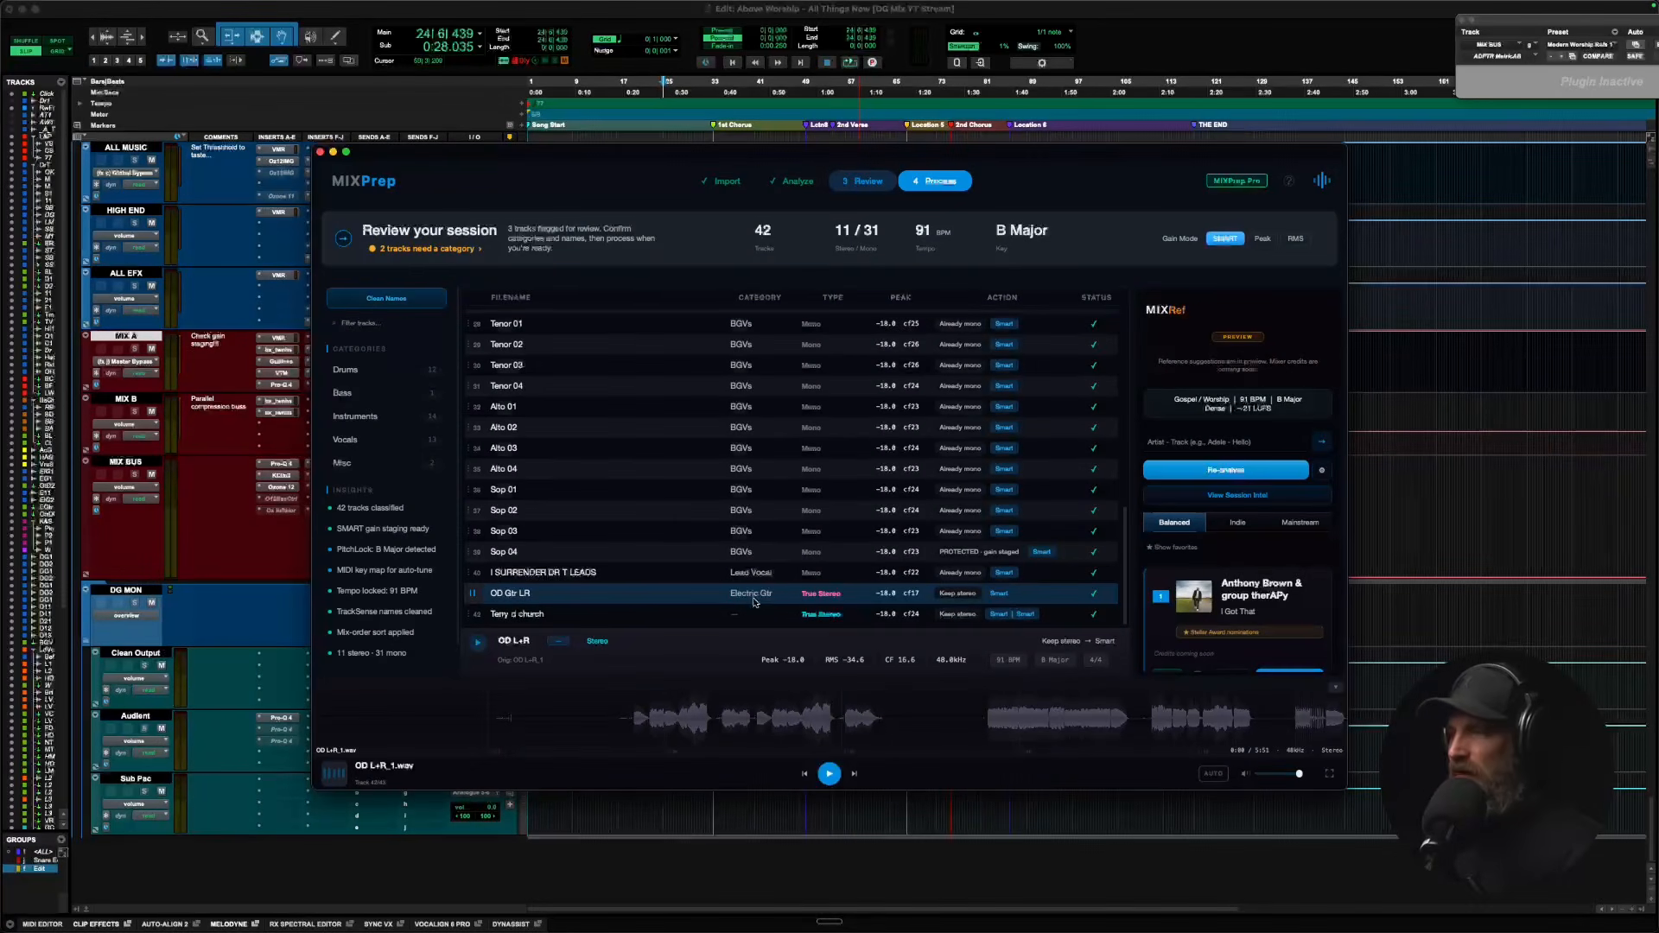
pyautogui.moveTo(474, 595); pyautogui.dragTo(465, 545)
pyautogui.scroll(-5, 582, 563)
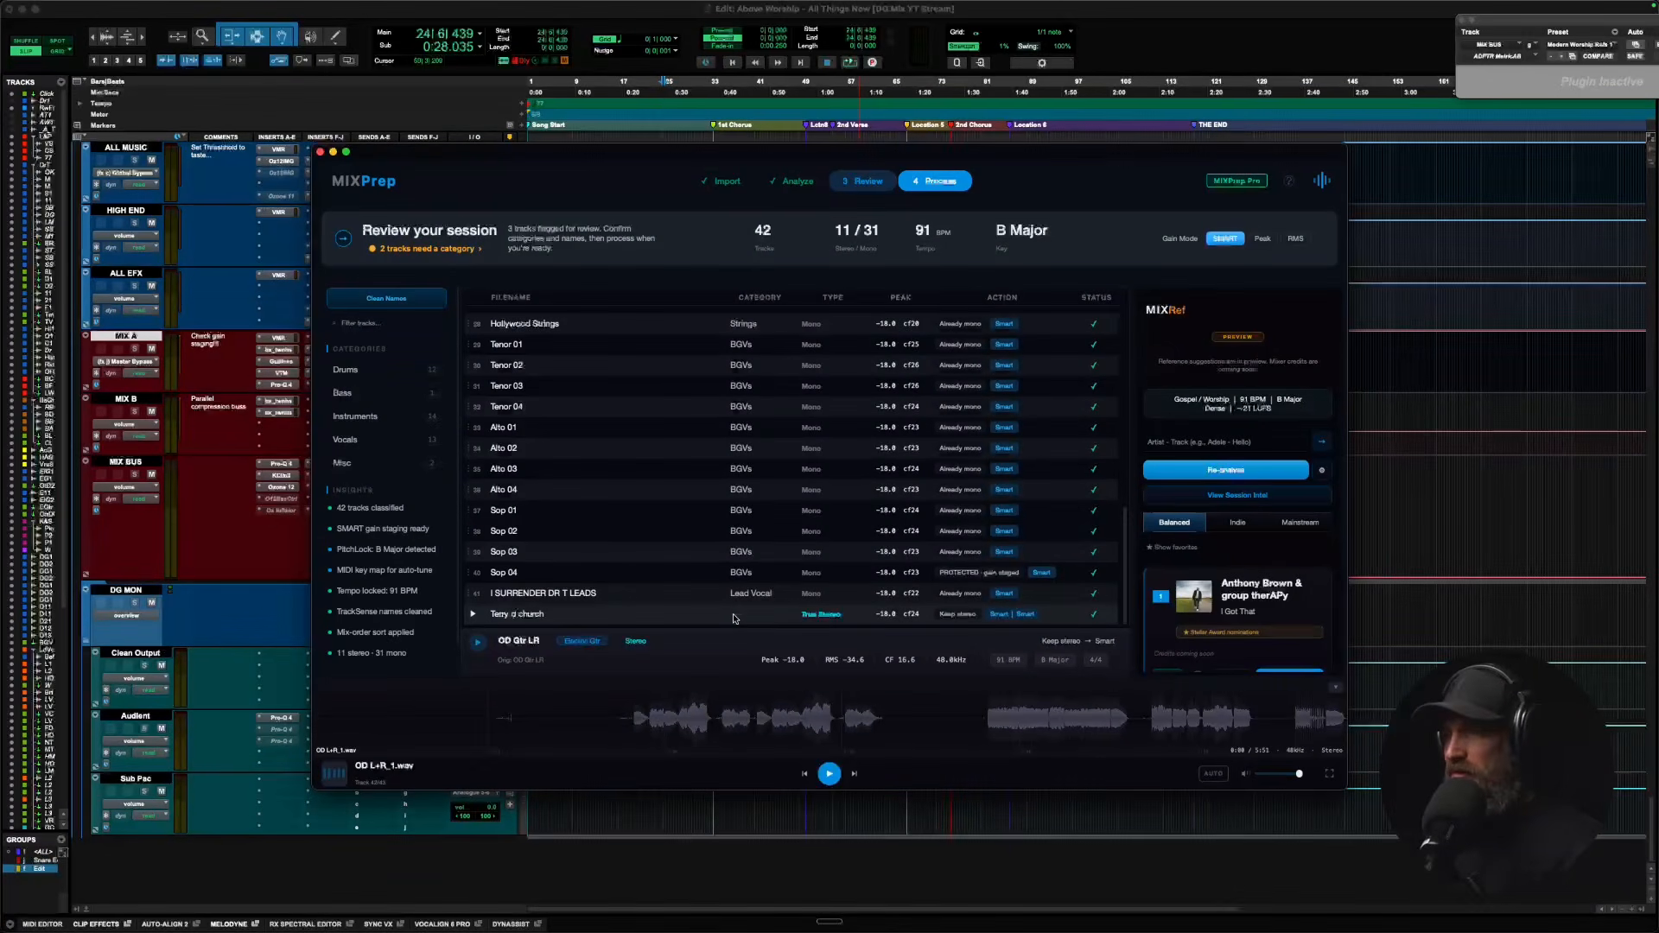
pyautogui.click(521, 615)
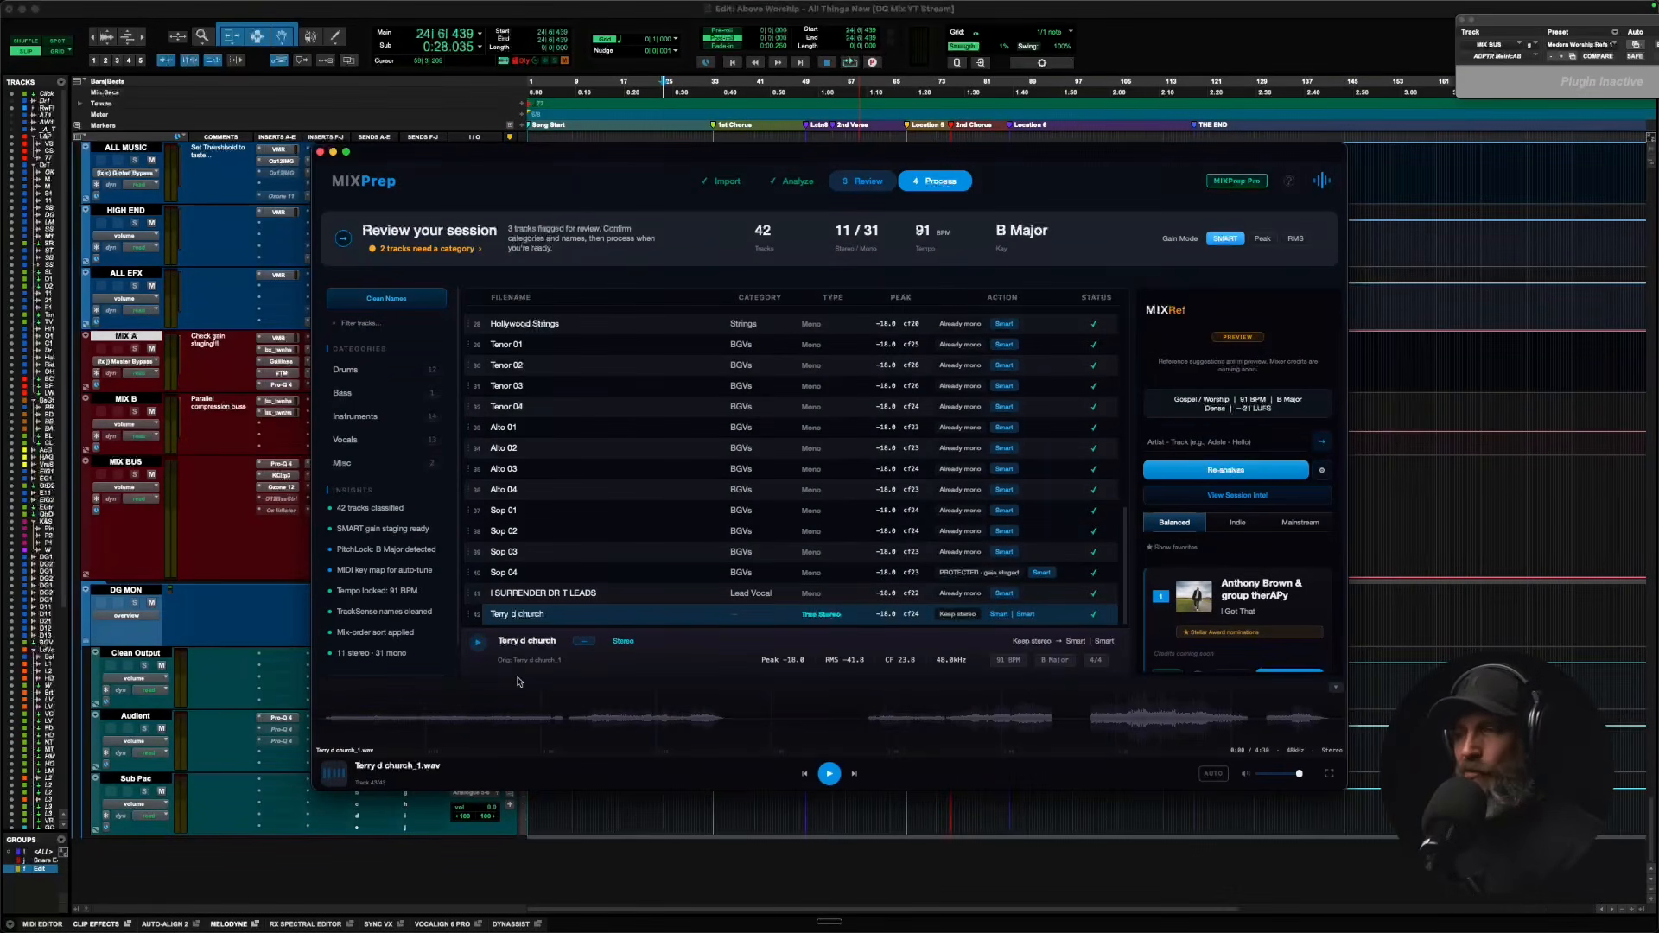
pyautogui.press('space')
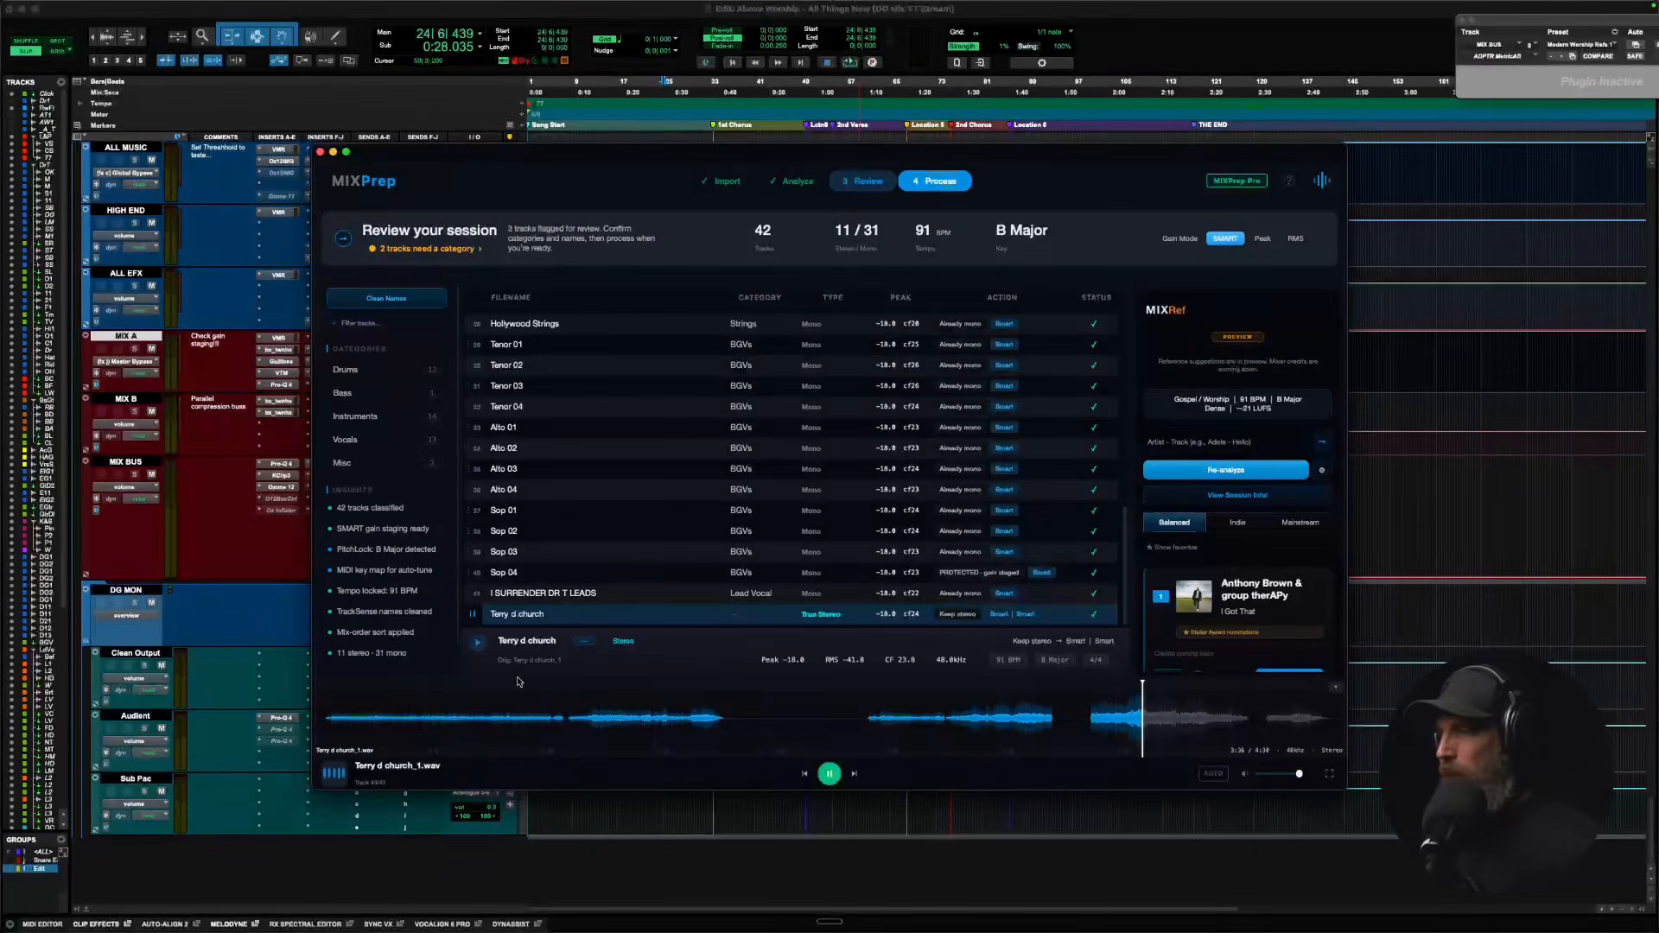
# Rename the Terry d church track as "Terry d Organ".
pyautogui.doubleClick(512, 614)
pyautogui.press('BackSpace')
pyautogui.press('BackSpace')
pyautogui.press('BackSpace')
pyautogui.press('BackSpace')
pyautogui.press('BackSpace')
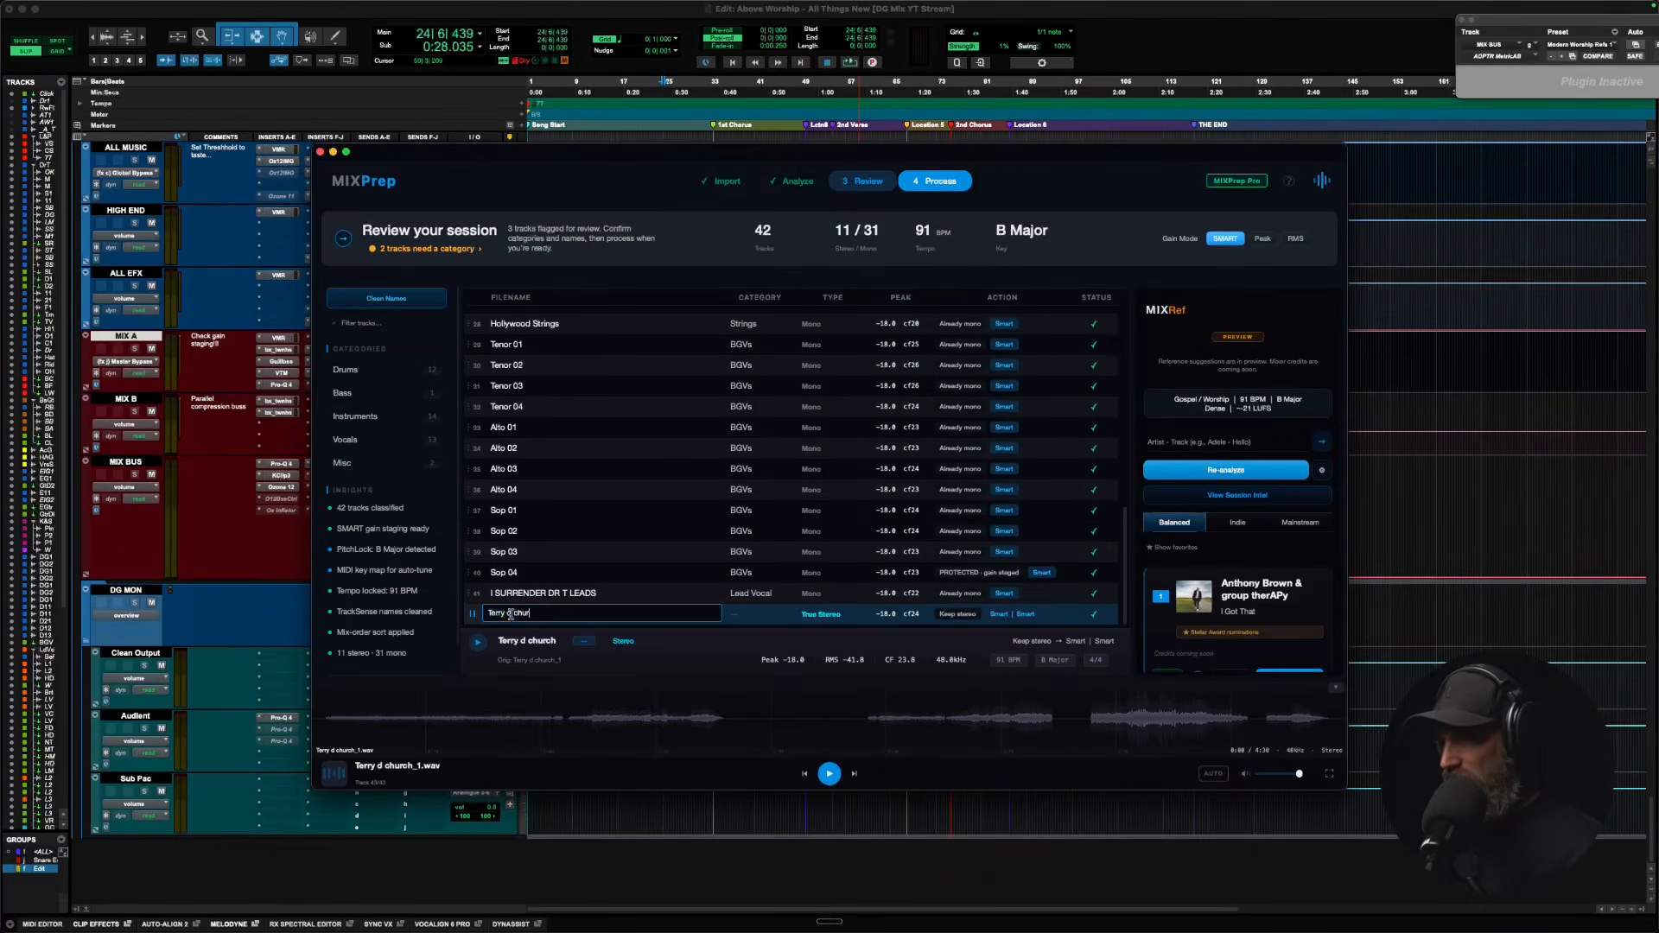
pyautogui.write('Or')
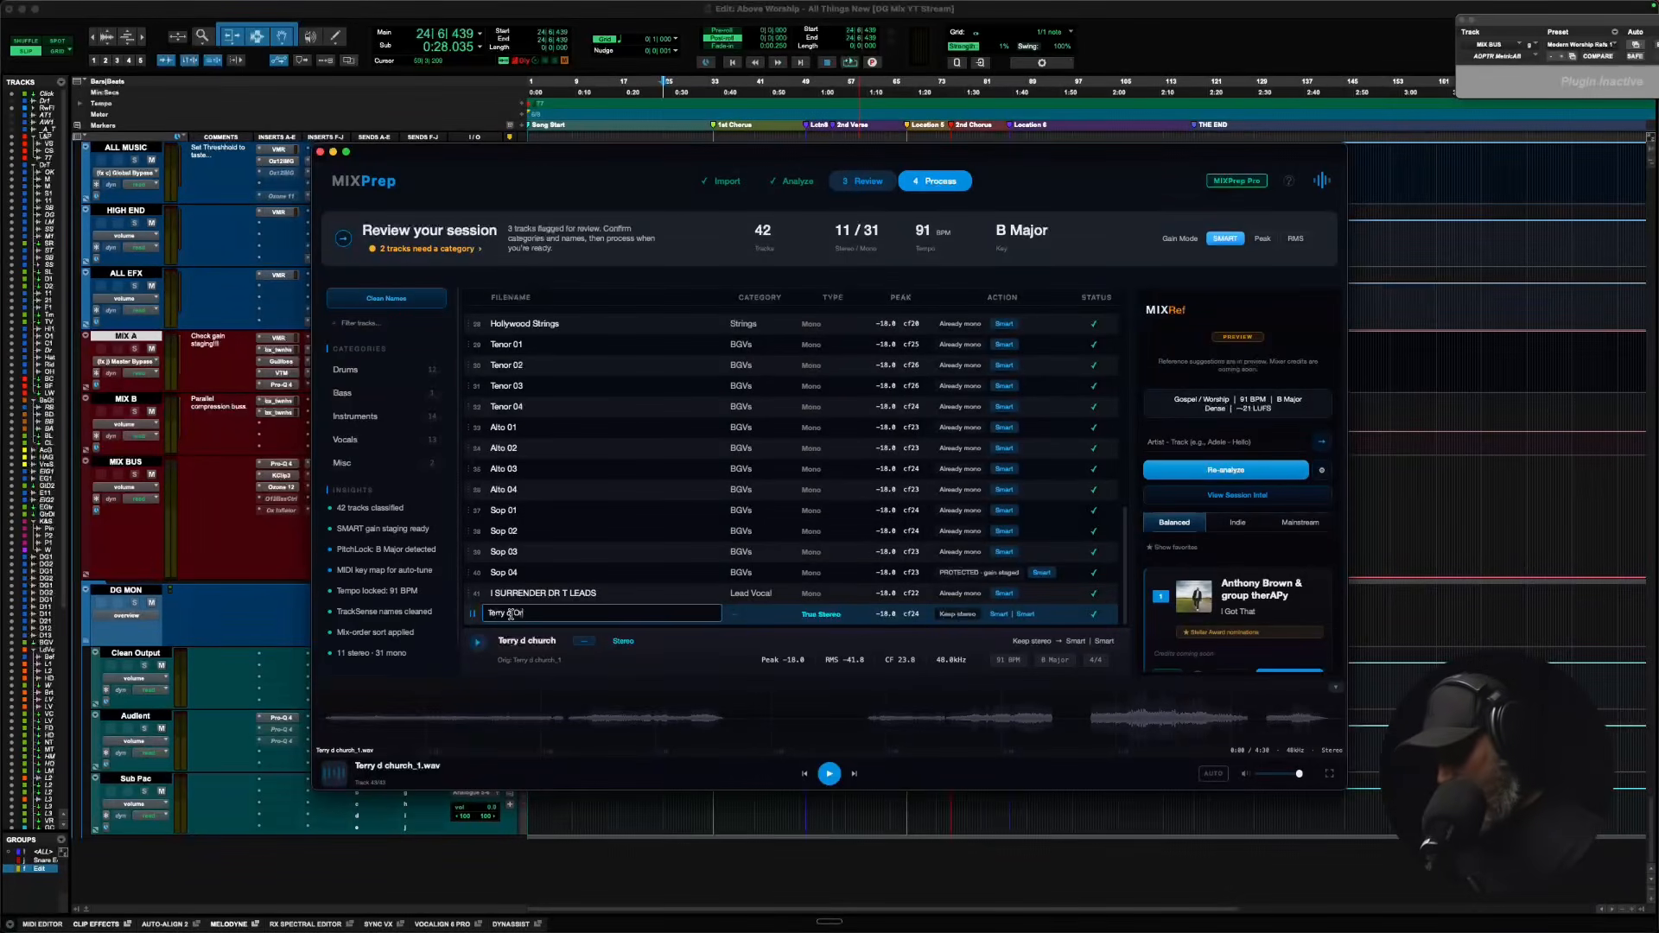
pyautogui.write('gan')
pyautogui.press('Return')
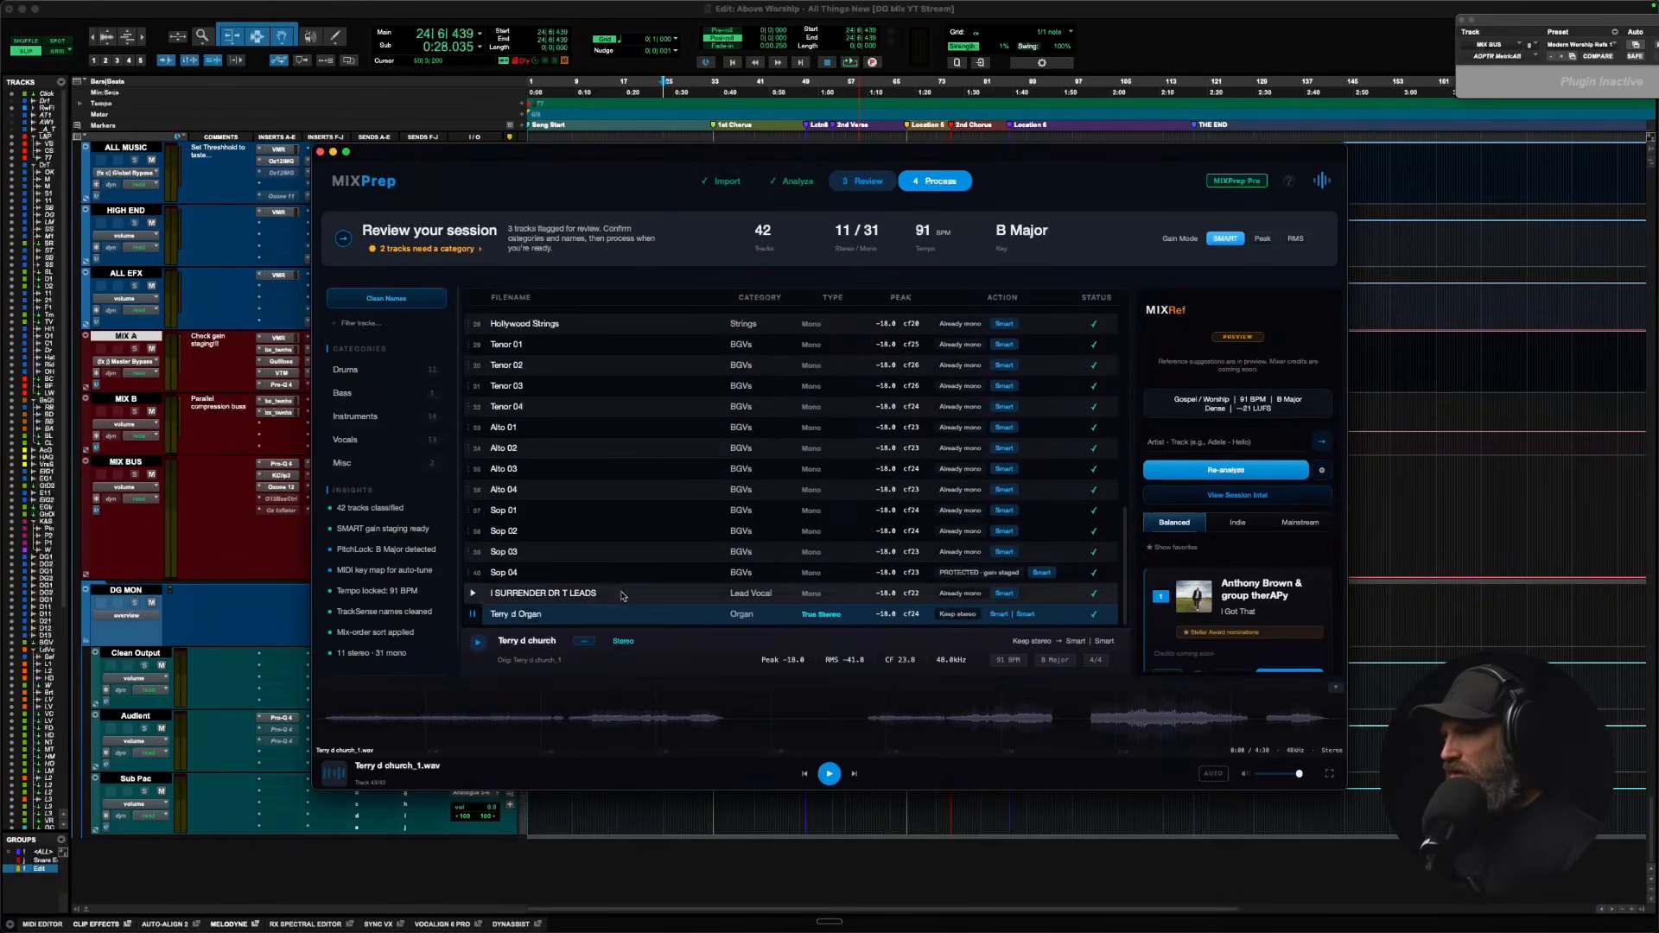
# Move the Terry d Organ track up the list to directly below Keys-R and check the resulting track order.
pyautogui.click(741, 619)
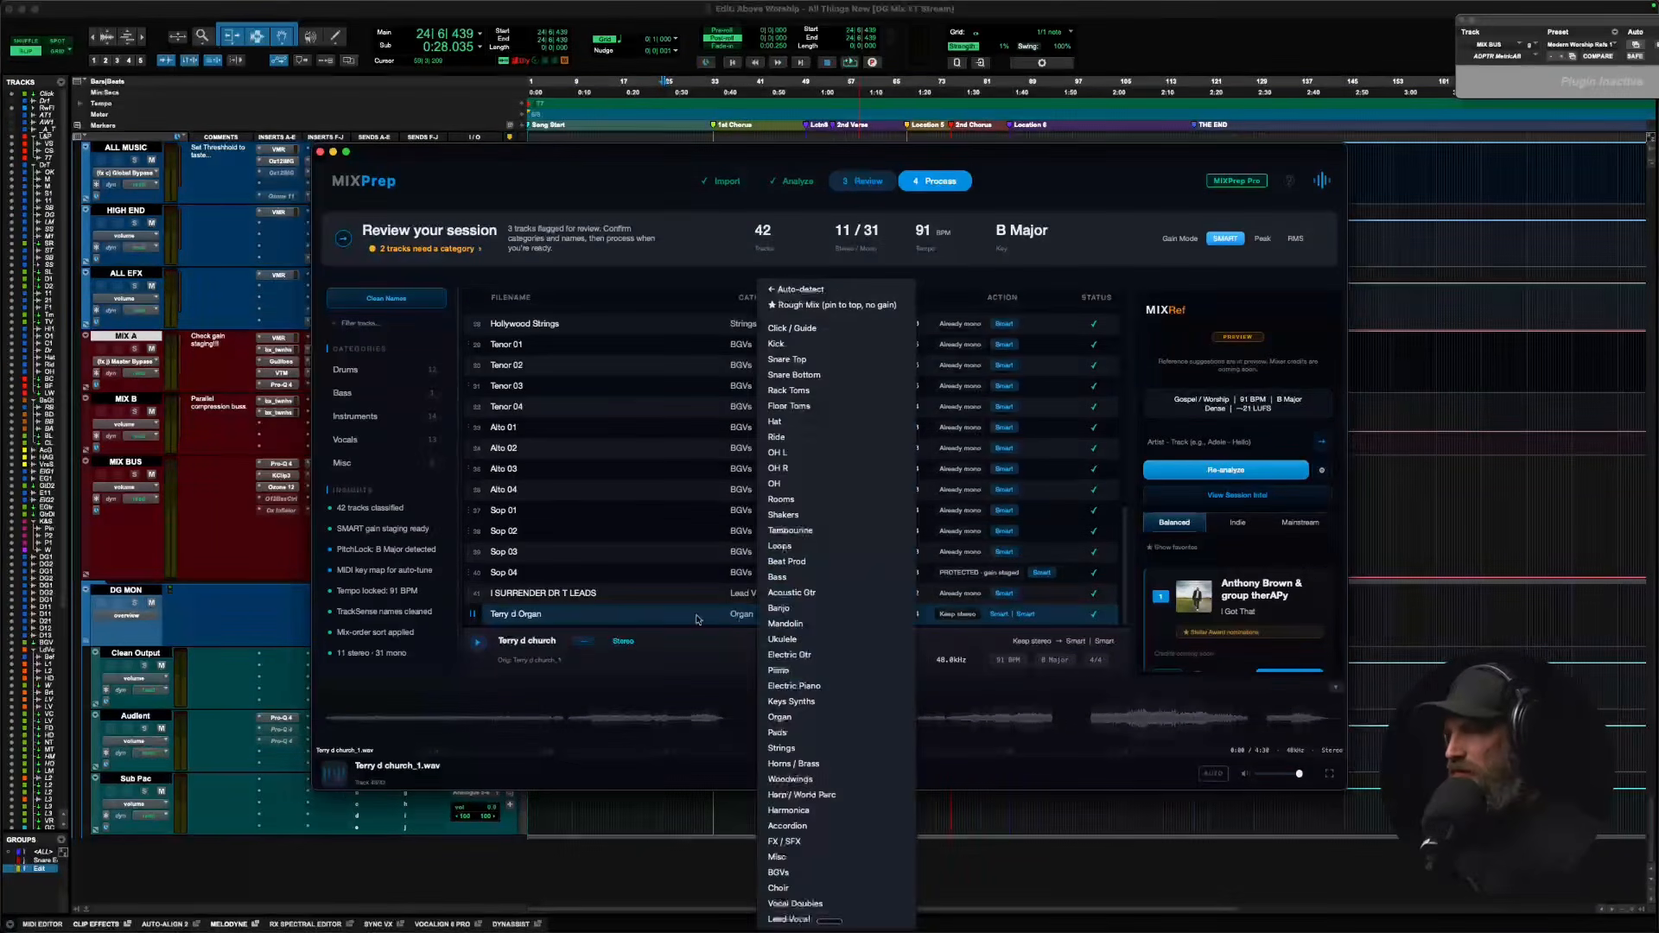
pyautogui.click(691, 619)
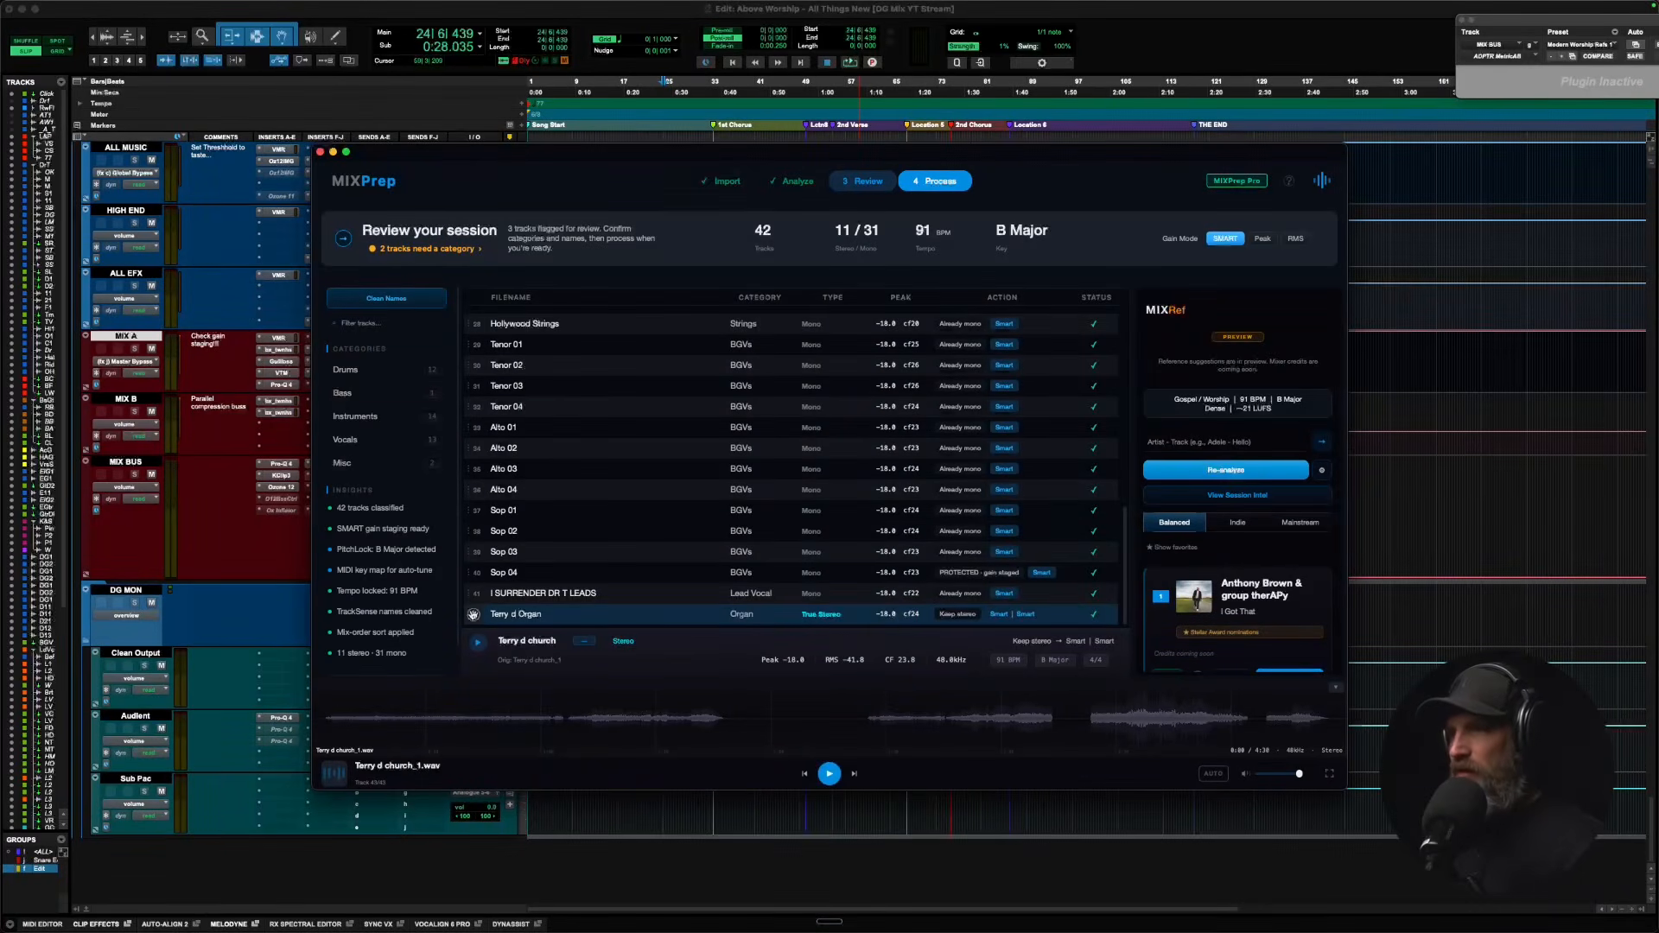
pyautogui.moveTo(472, 615); pyautogui.dragTo(468, 441)
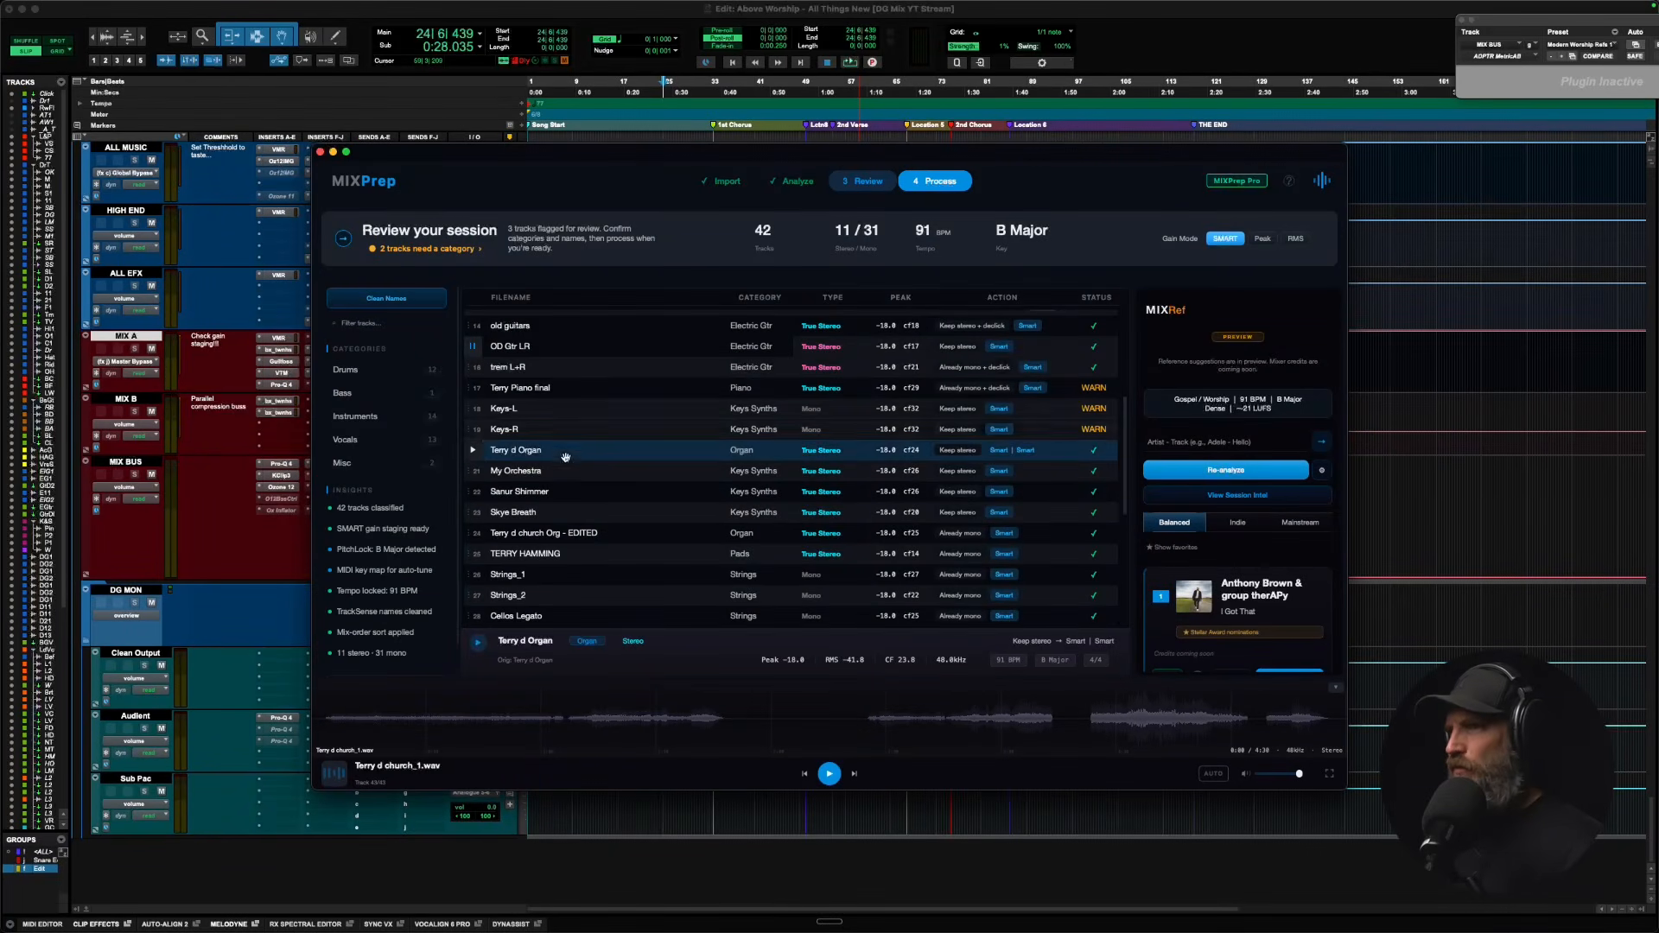
pyautogui.scroll(-5, 584, 570)
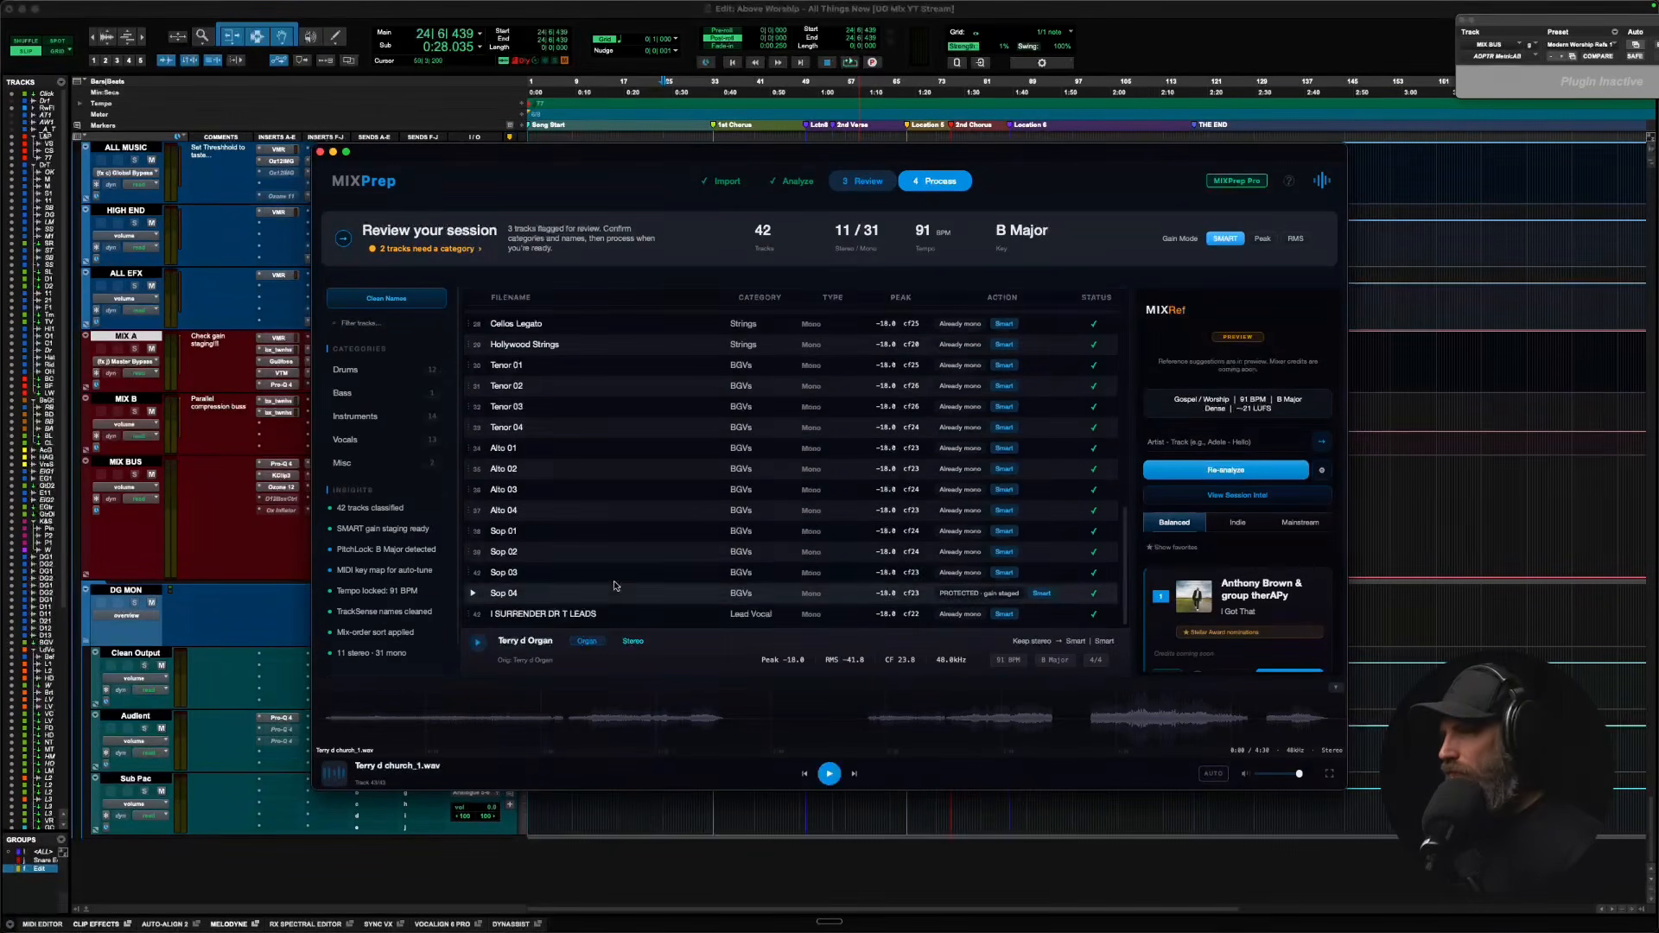
pyautogui.scroll(10, 616, 582)
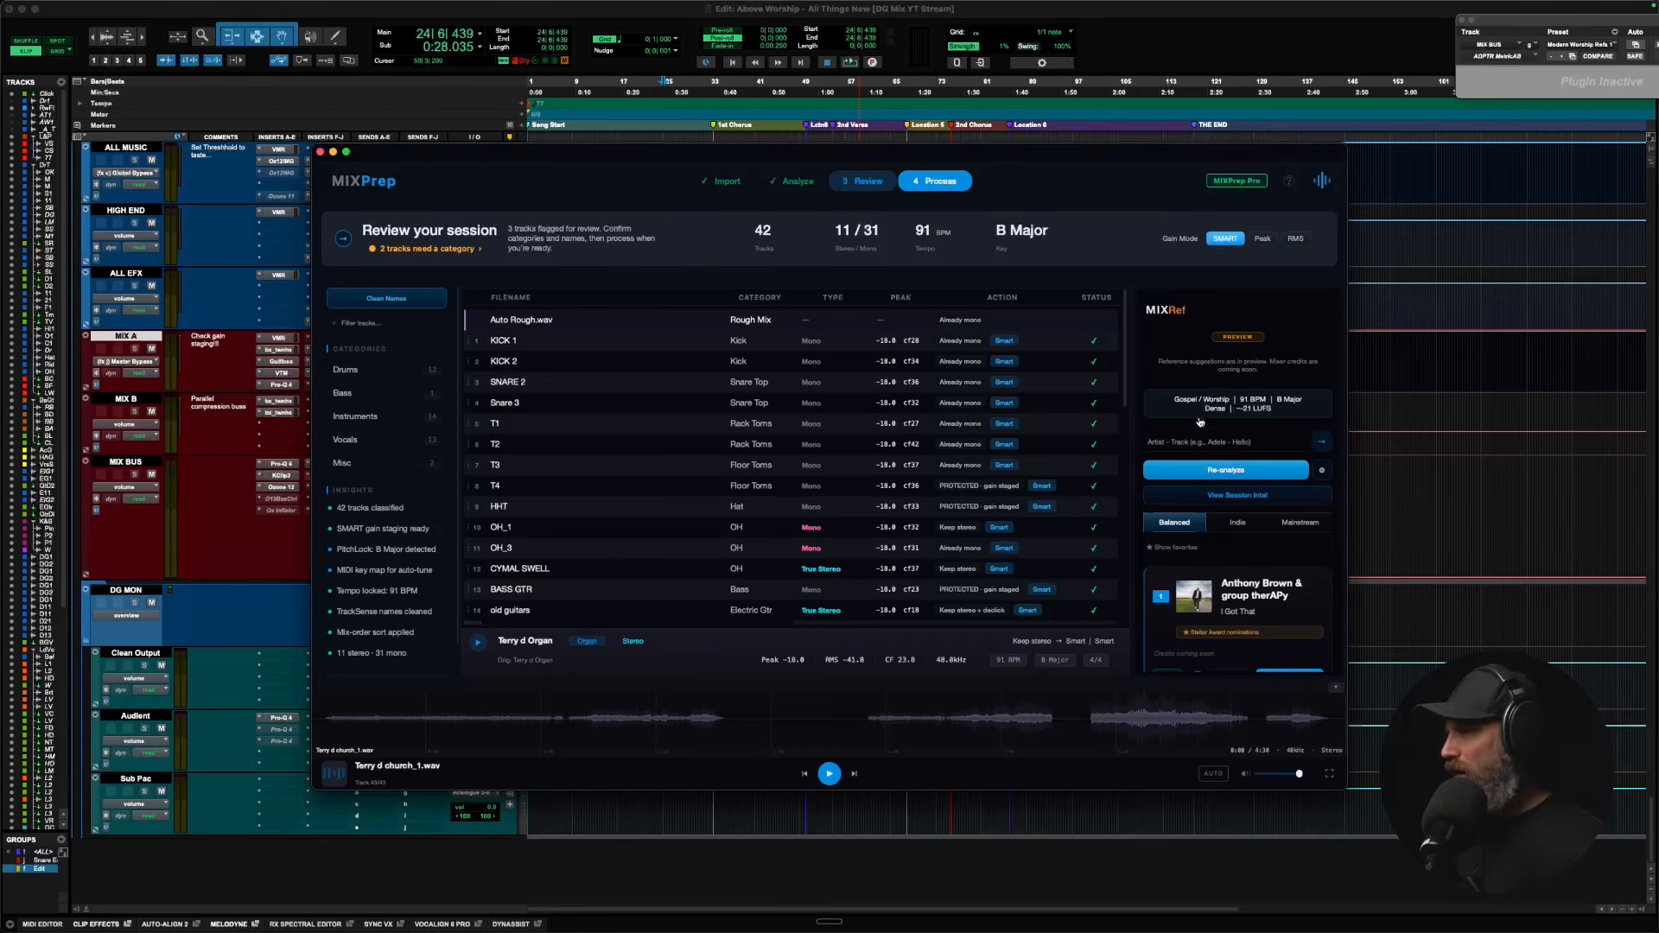
# Audition the Auto Rough mix from the start and again from about 2:41.
pyautogui.click(518, 322)
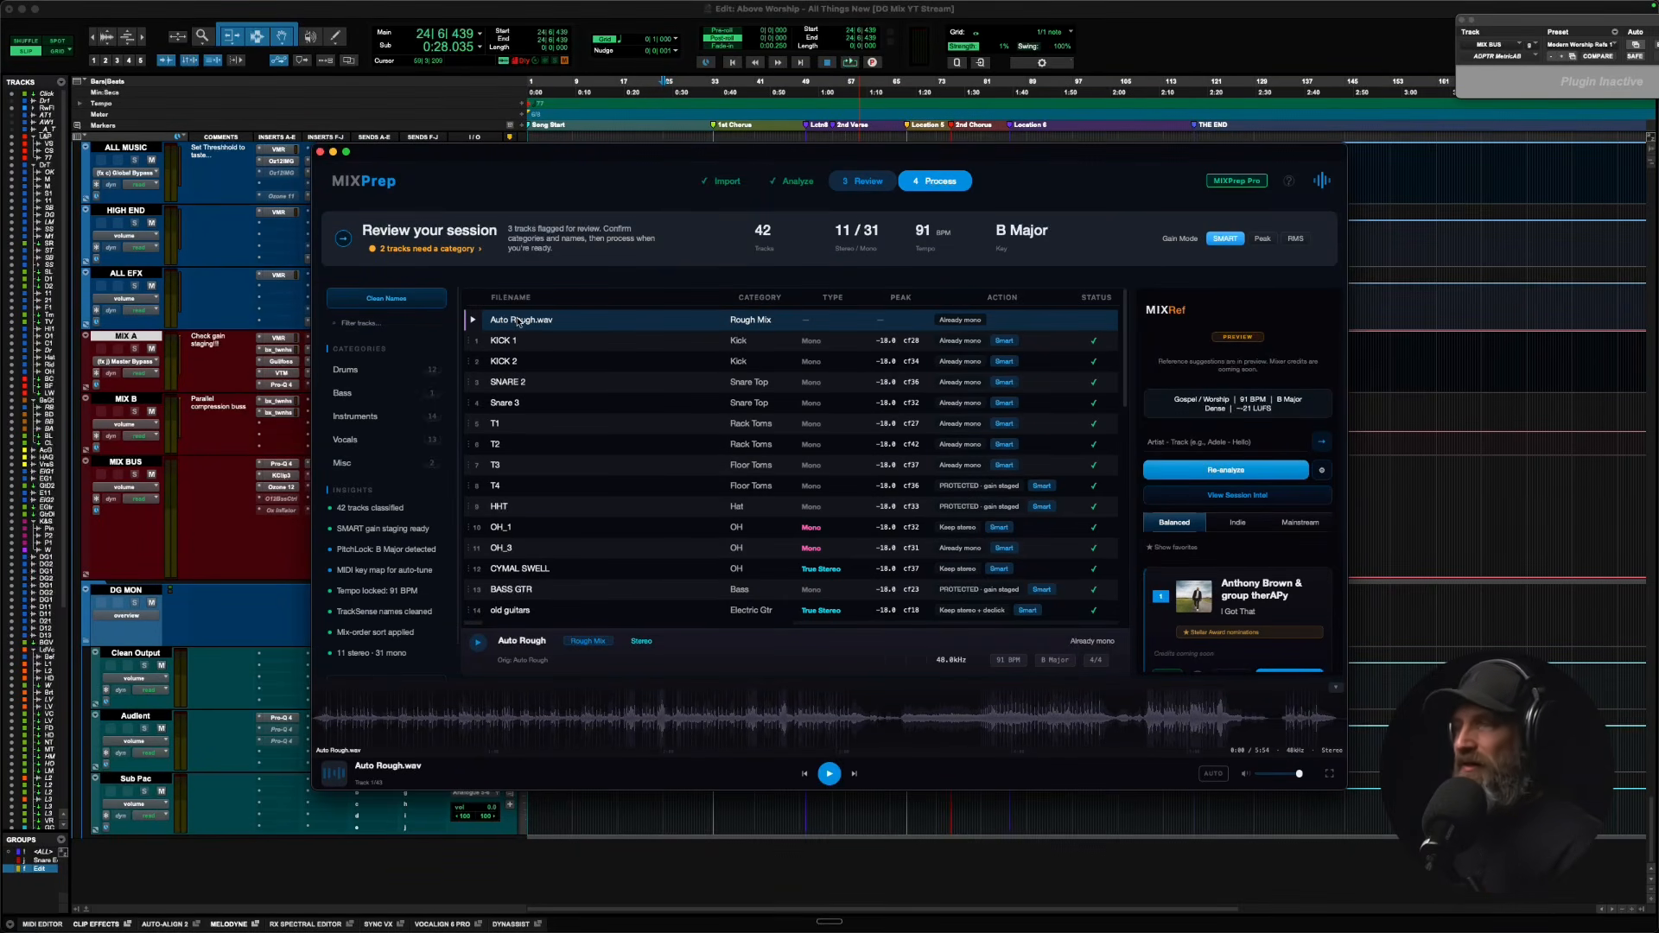
pyautogui.press('space')
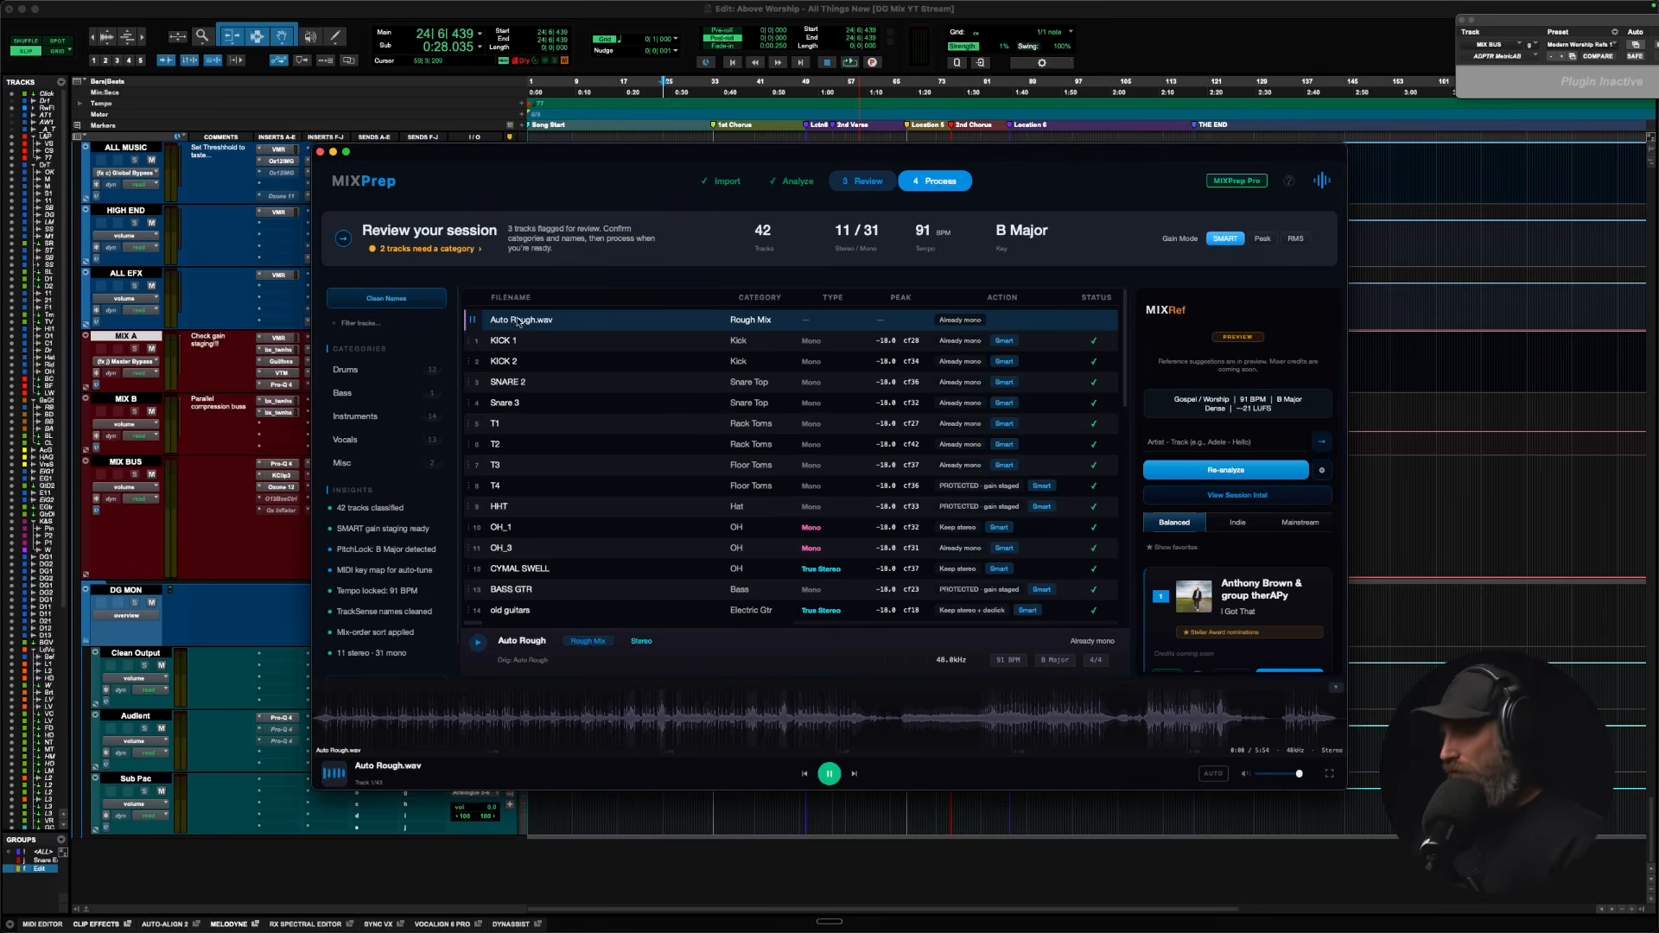
pyautogui.press('space')
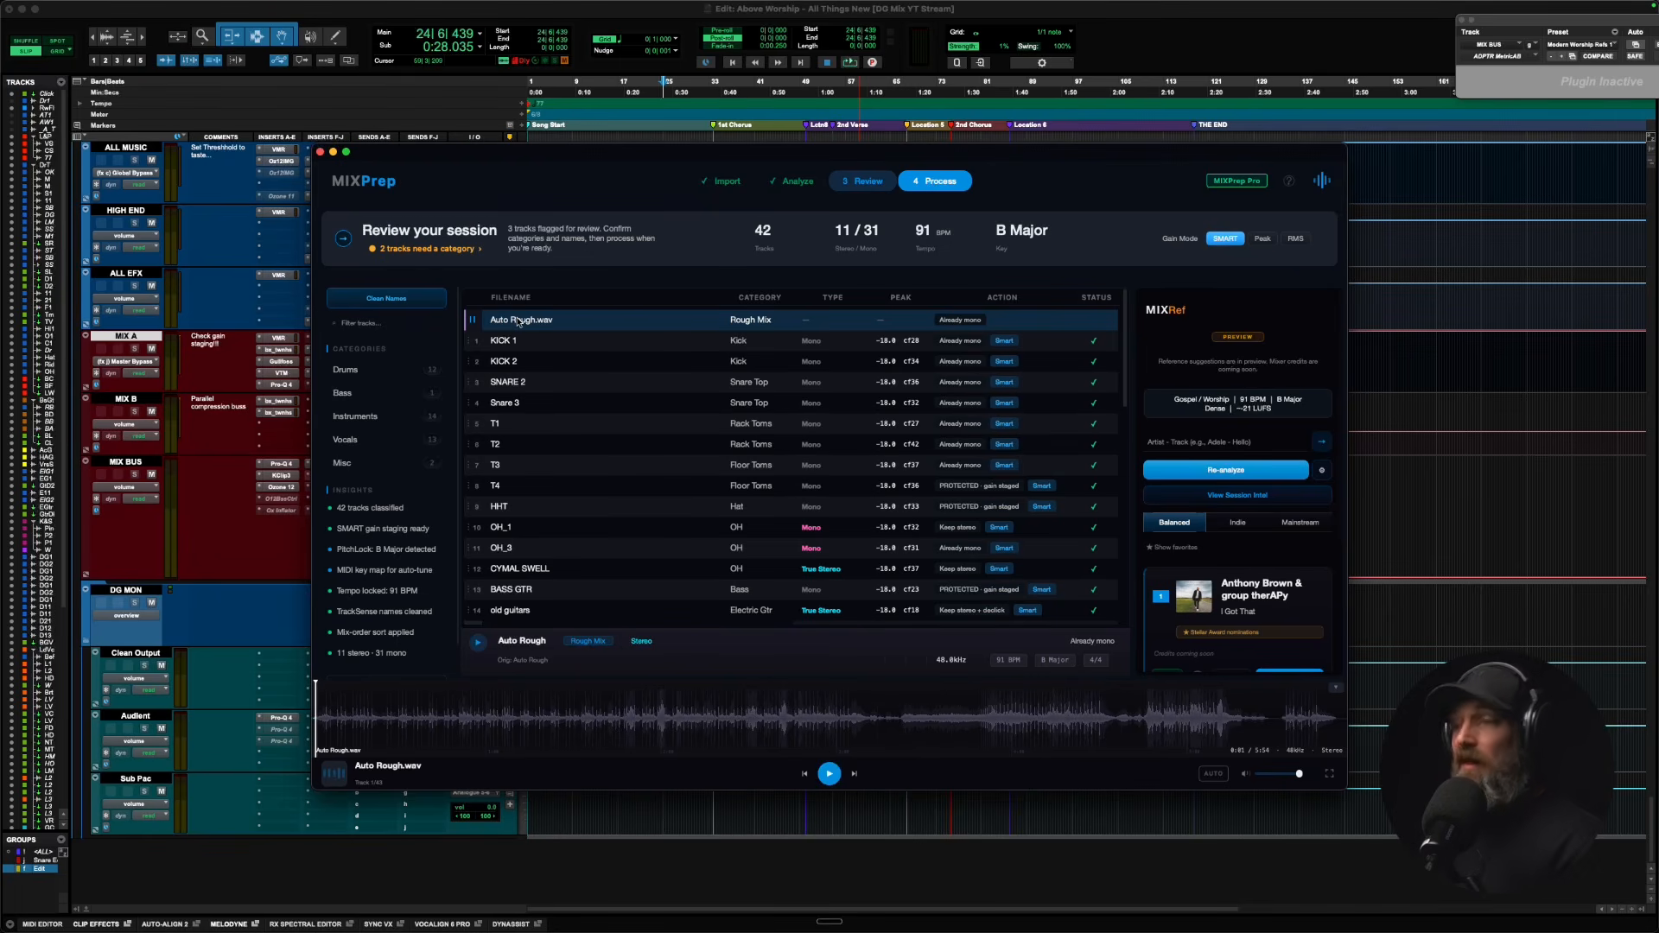
pyautogui.click(783, 701)
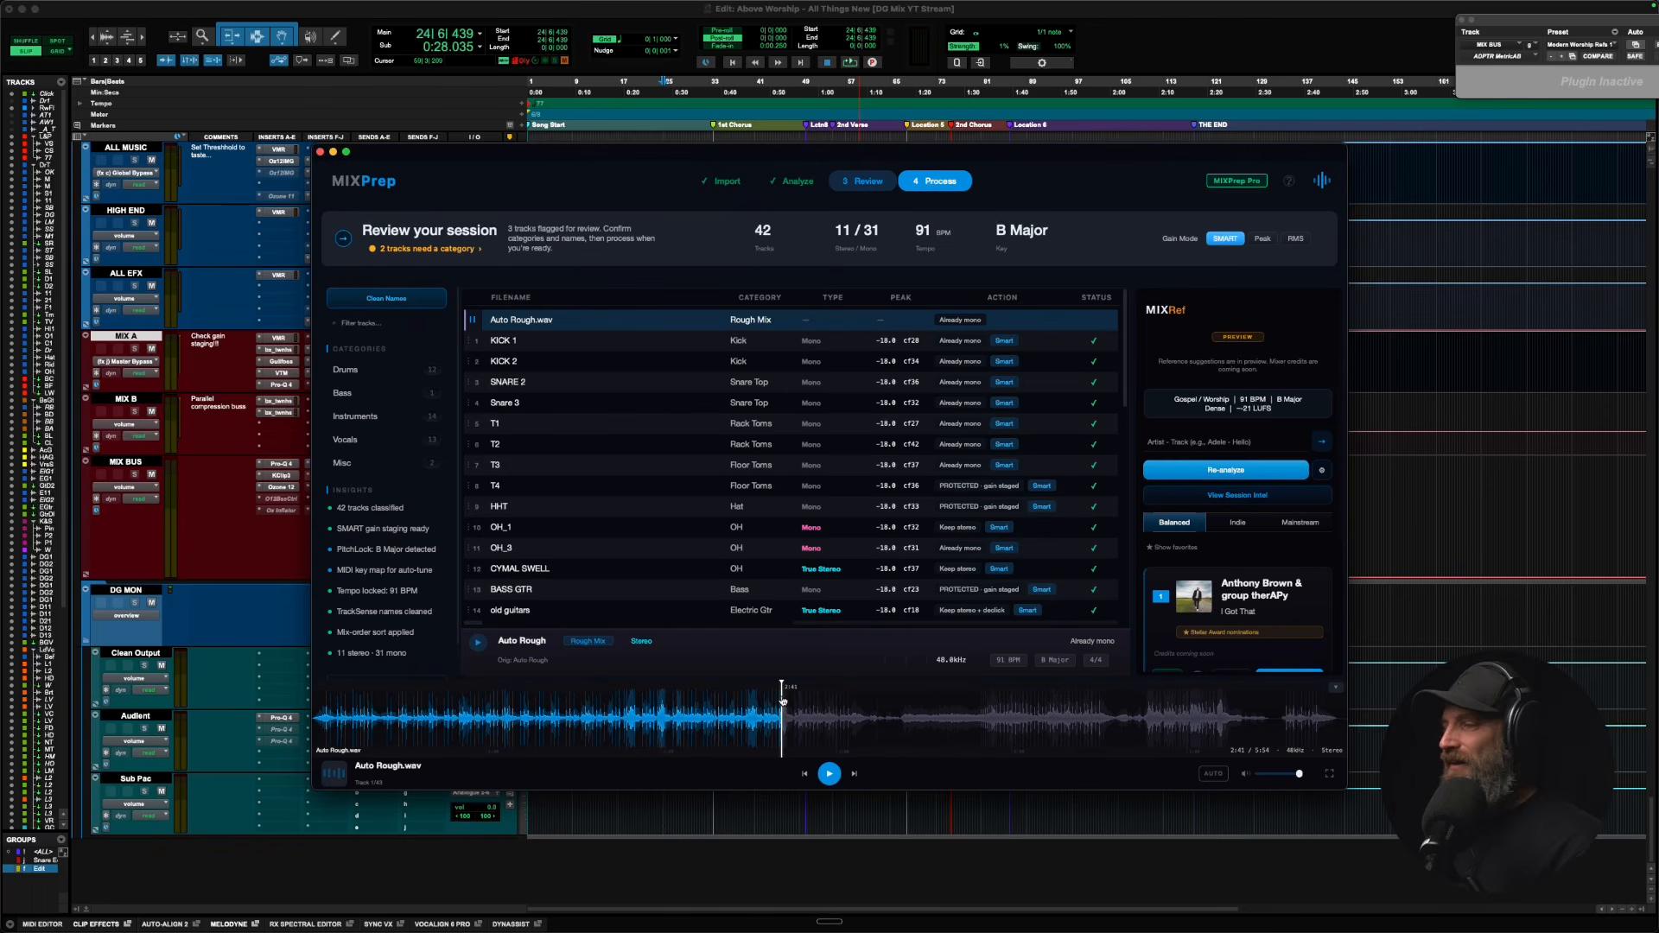
pyautogui.click(752, 702)
pyautogui.press('space')
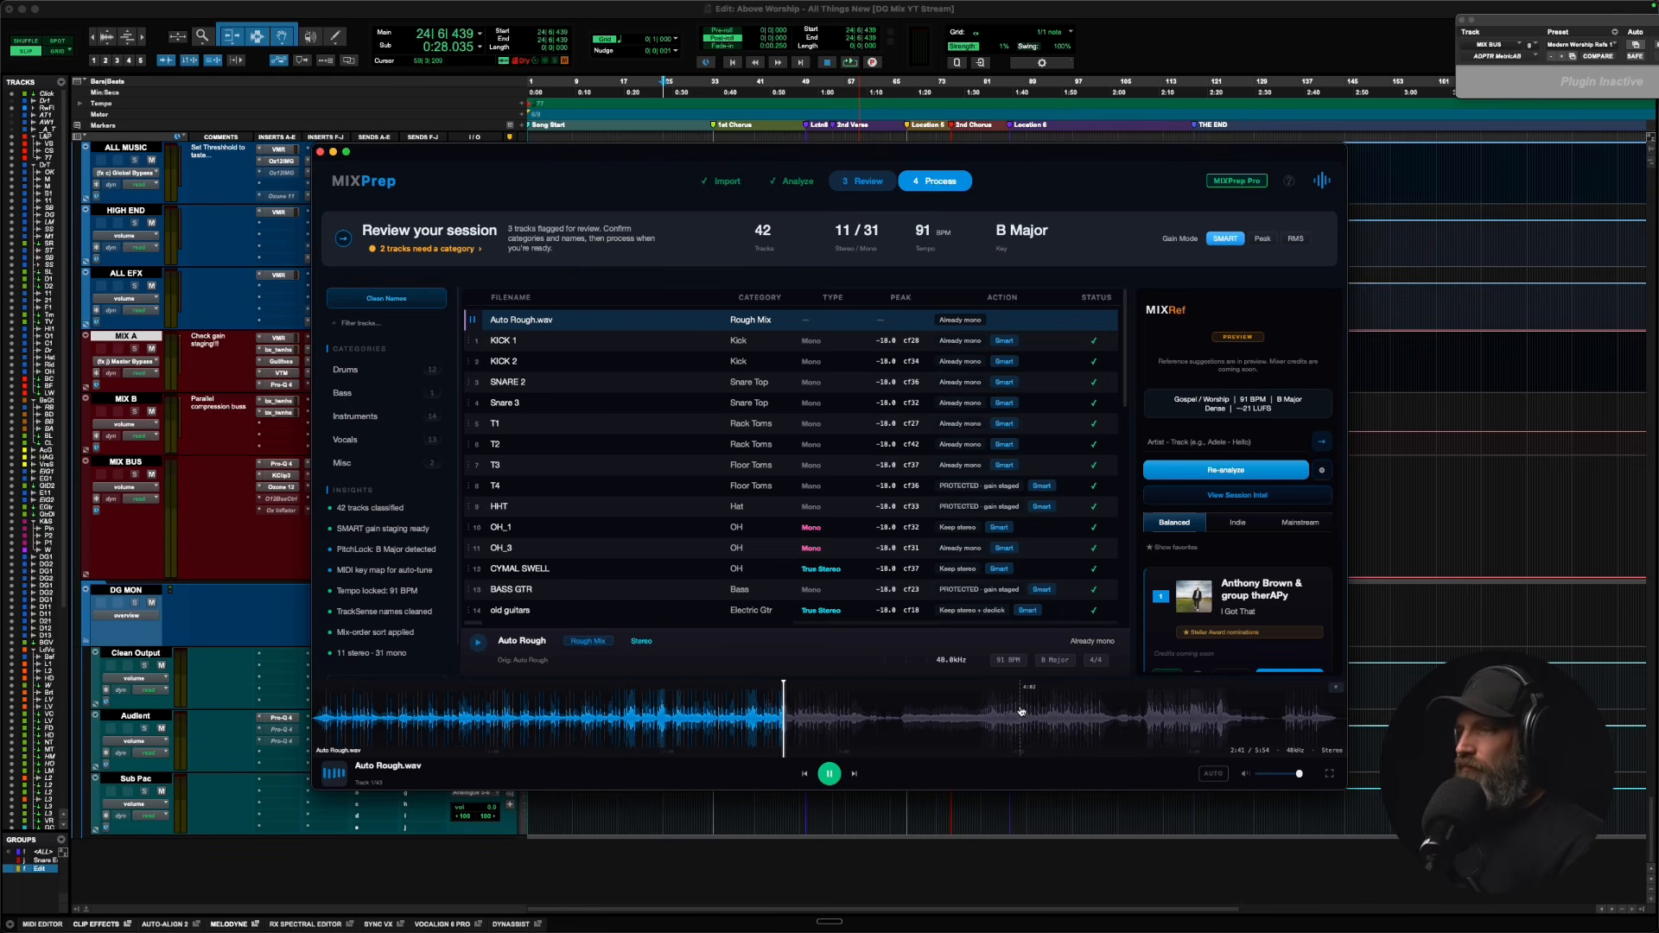
pyautogui.press('space')
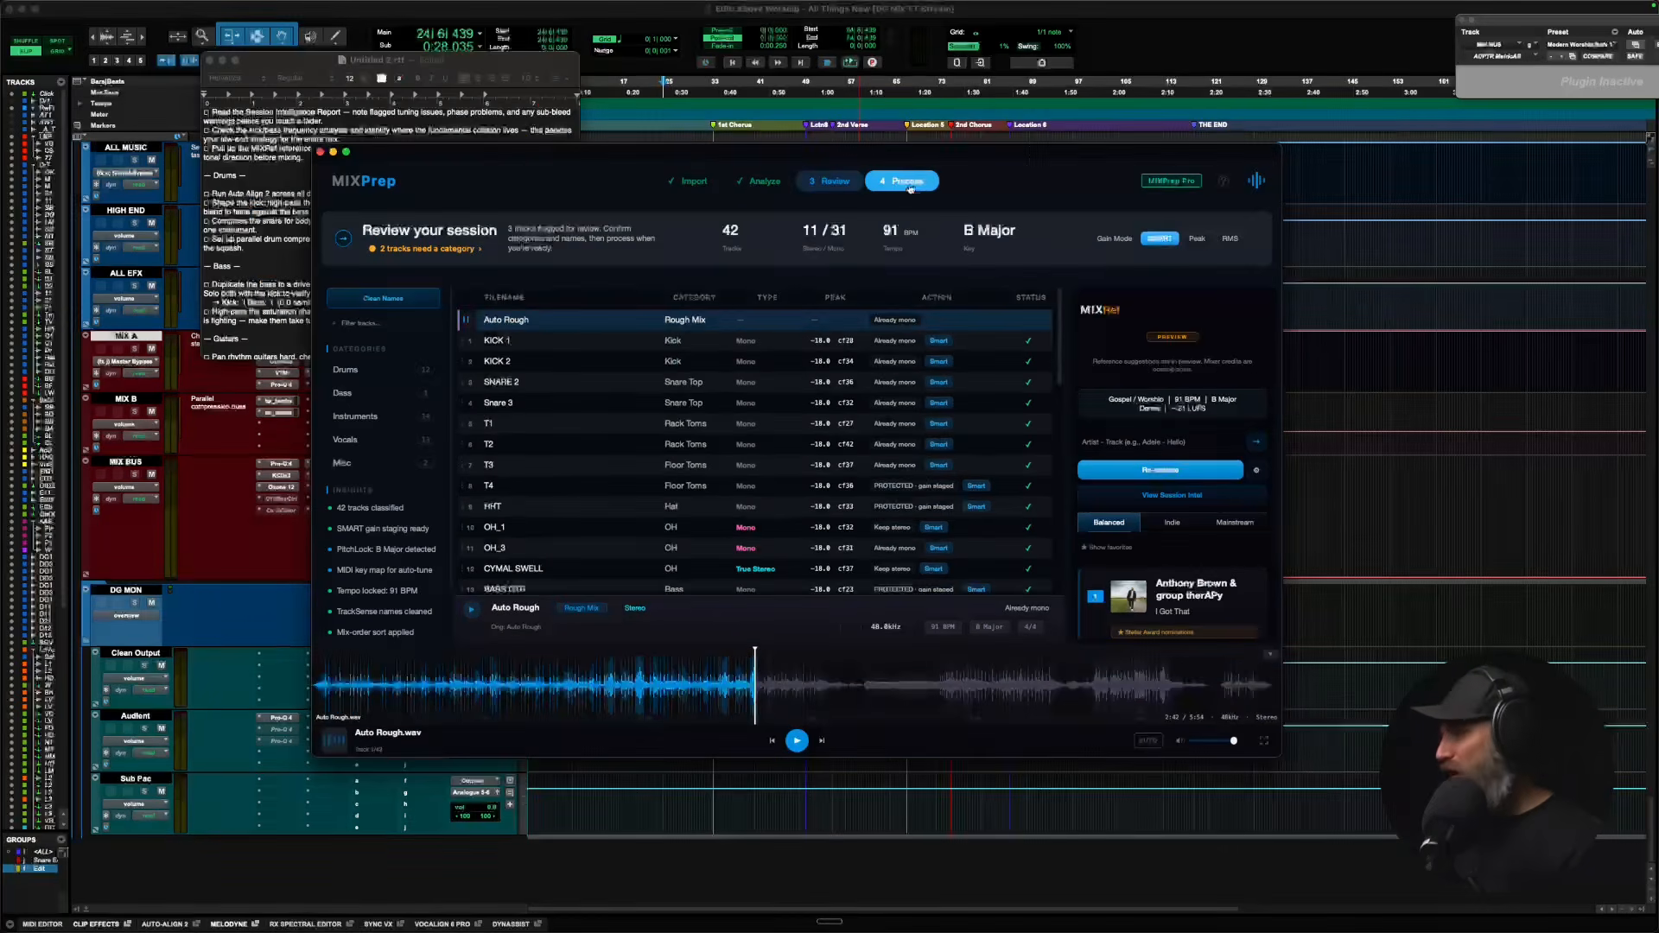
# Examine the MIXRef session summary and the Balanced reference song suggestions.
pyautogui.scroll(-5, 1196, 398)
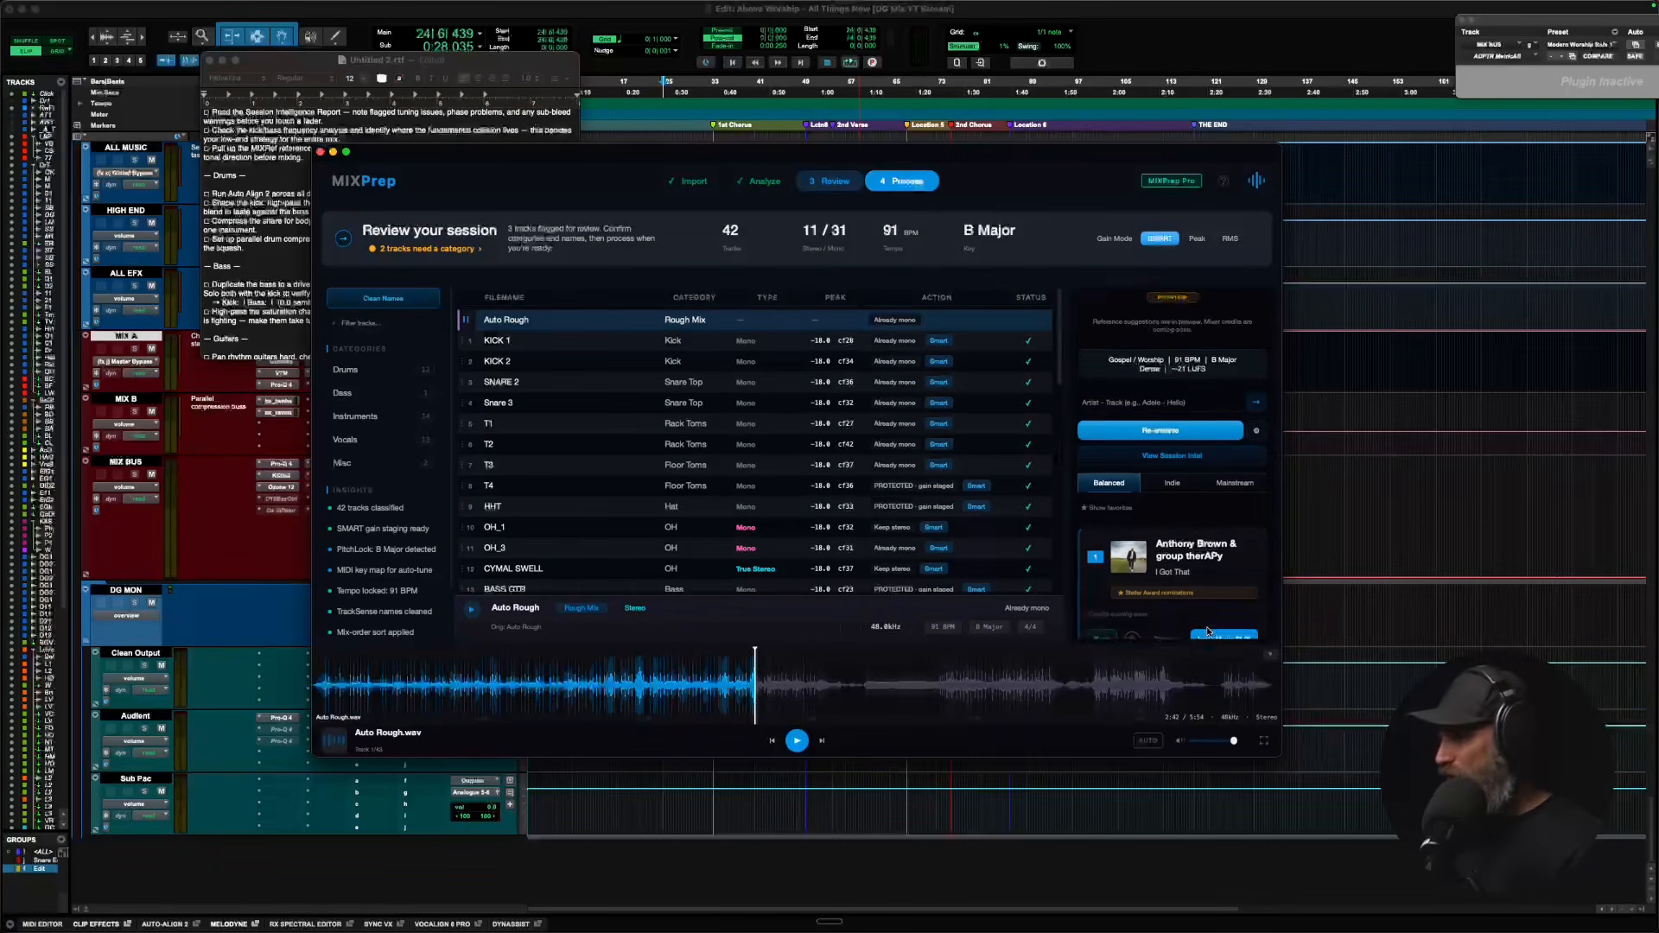
pyautogui.scroll(1, 1196, 397)
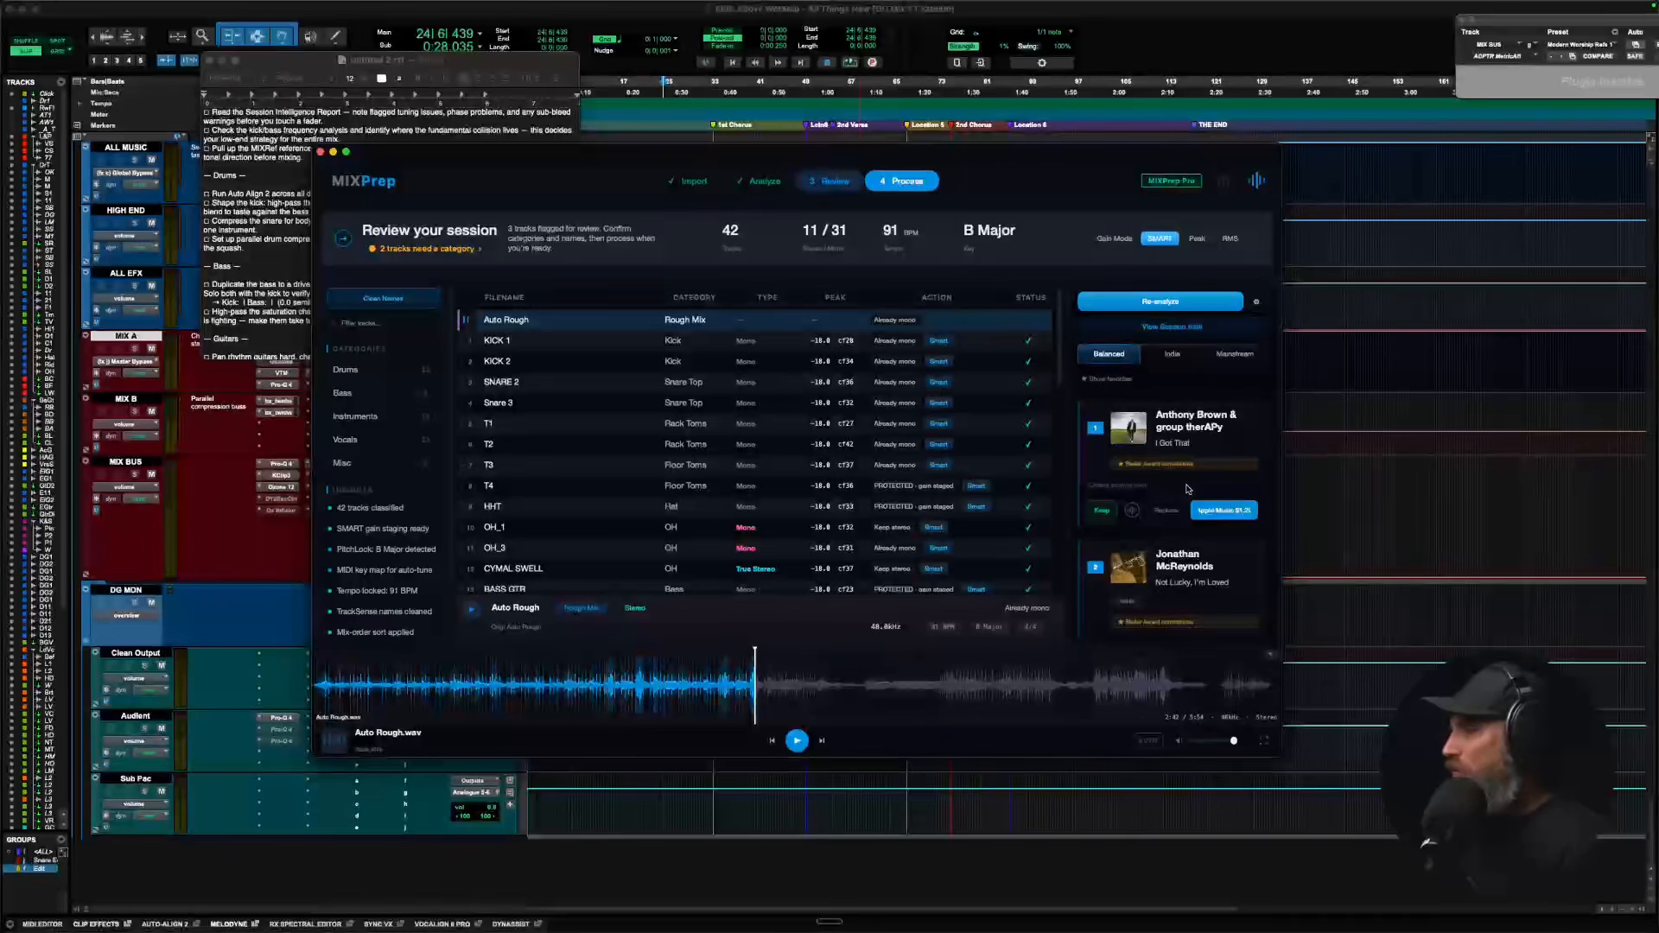
pyautogui.scroll(-1, 1178, 491)
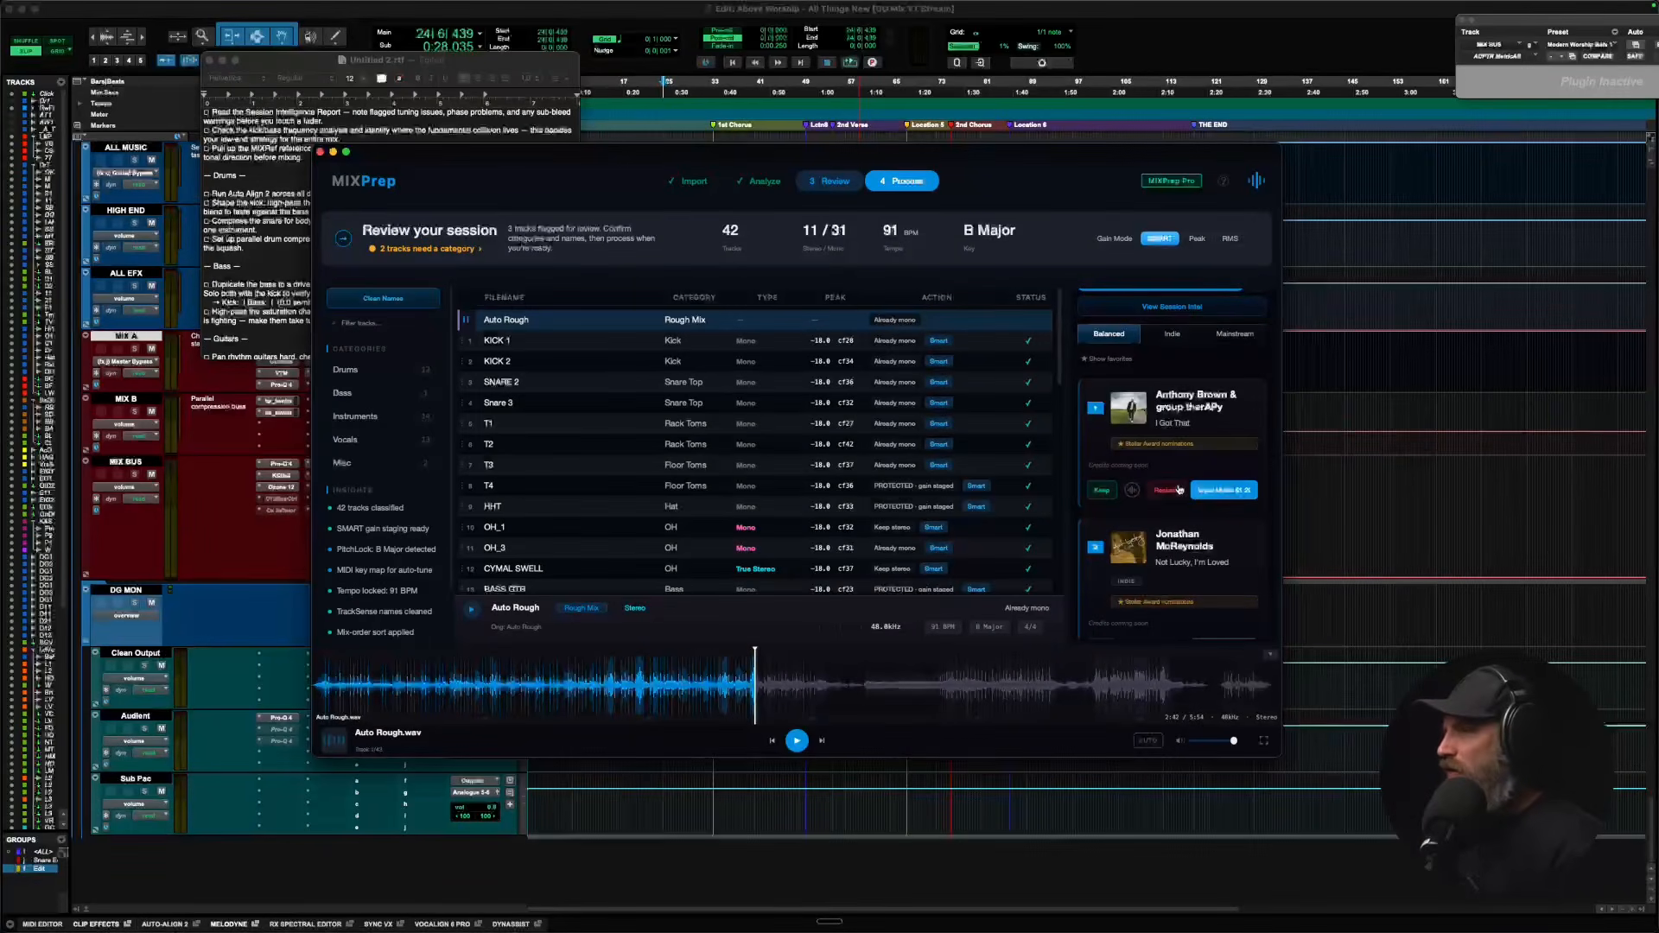
pyautogui.scroll(2, 1133, 456)
pyautogui.scroll(-1, 1132, 457)
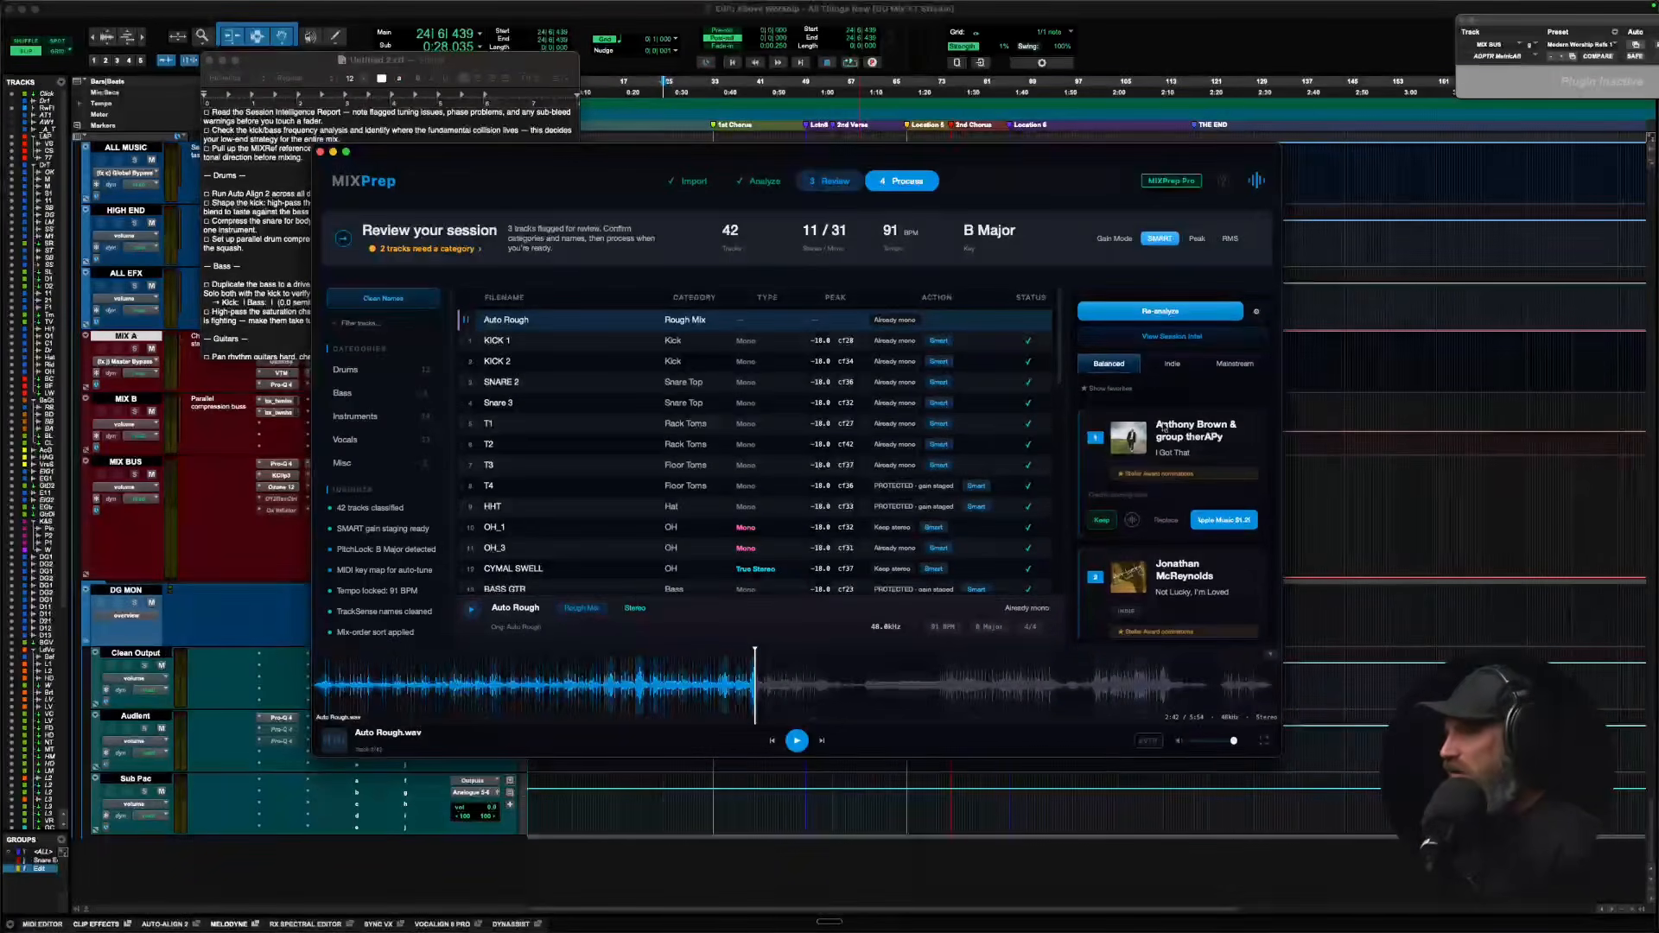
pyautogui.scroll(-1, 1150, 432)
pyautogui.scroll(3, 1143, 434)
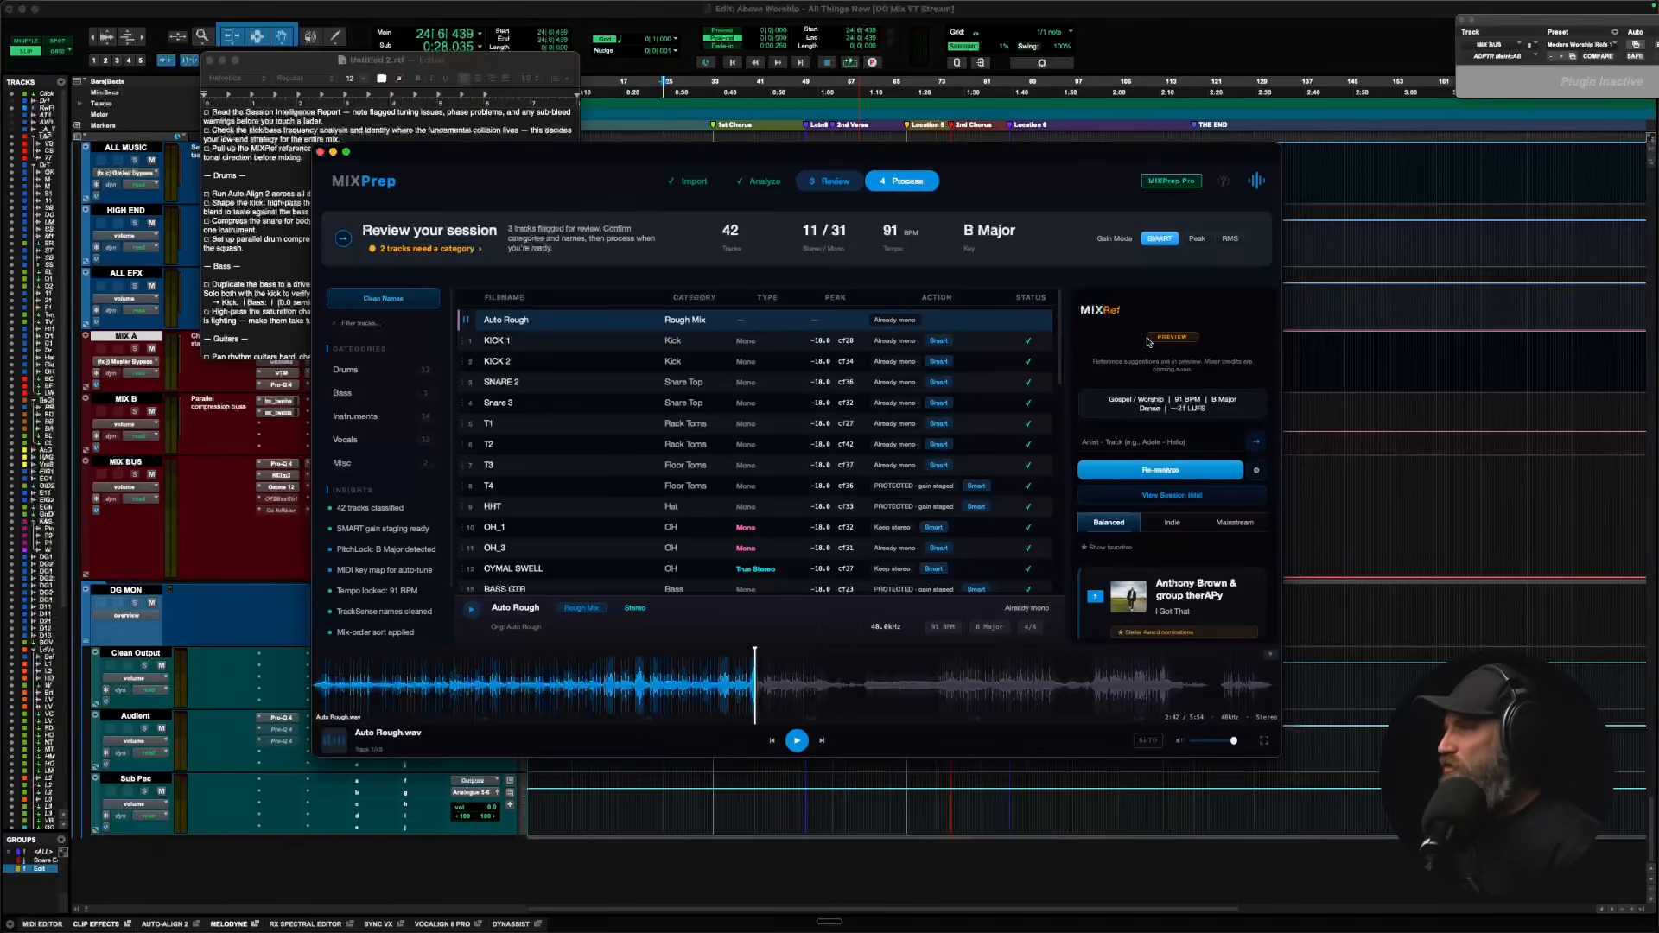
pyautogui.scroll(-5, 1150, 346)
pyautogui.scroll(-1, 1160, 449)
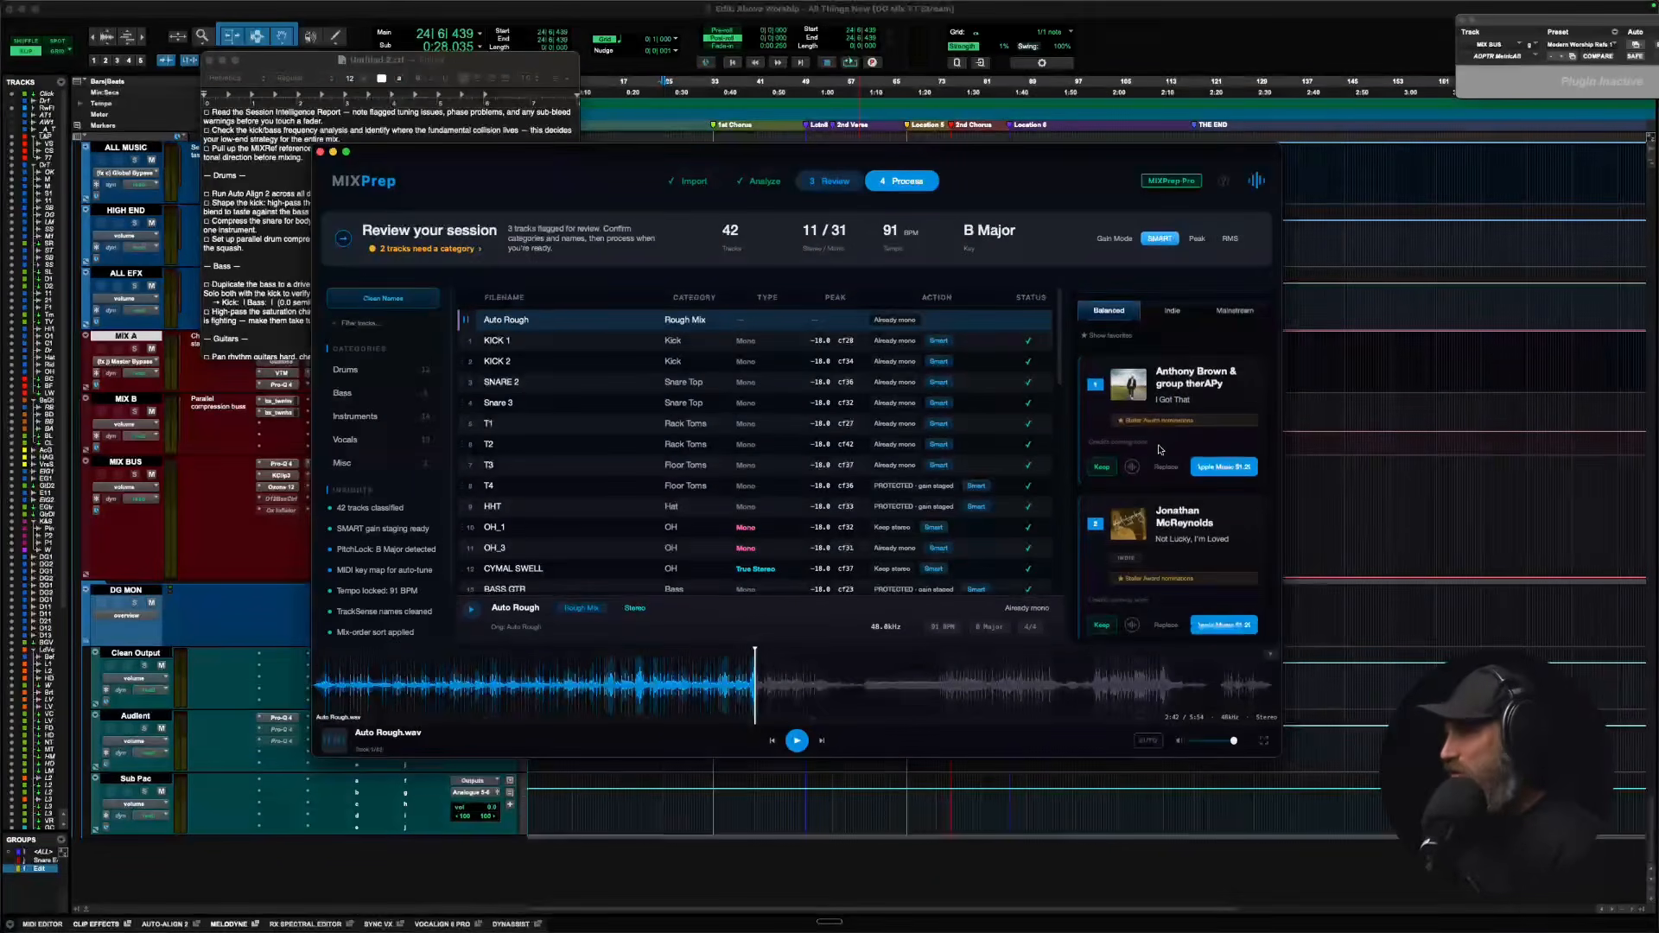
pyautogui.scroll(-1, 1159, 449)
pyautogui.scroll(5, 1160, 450)
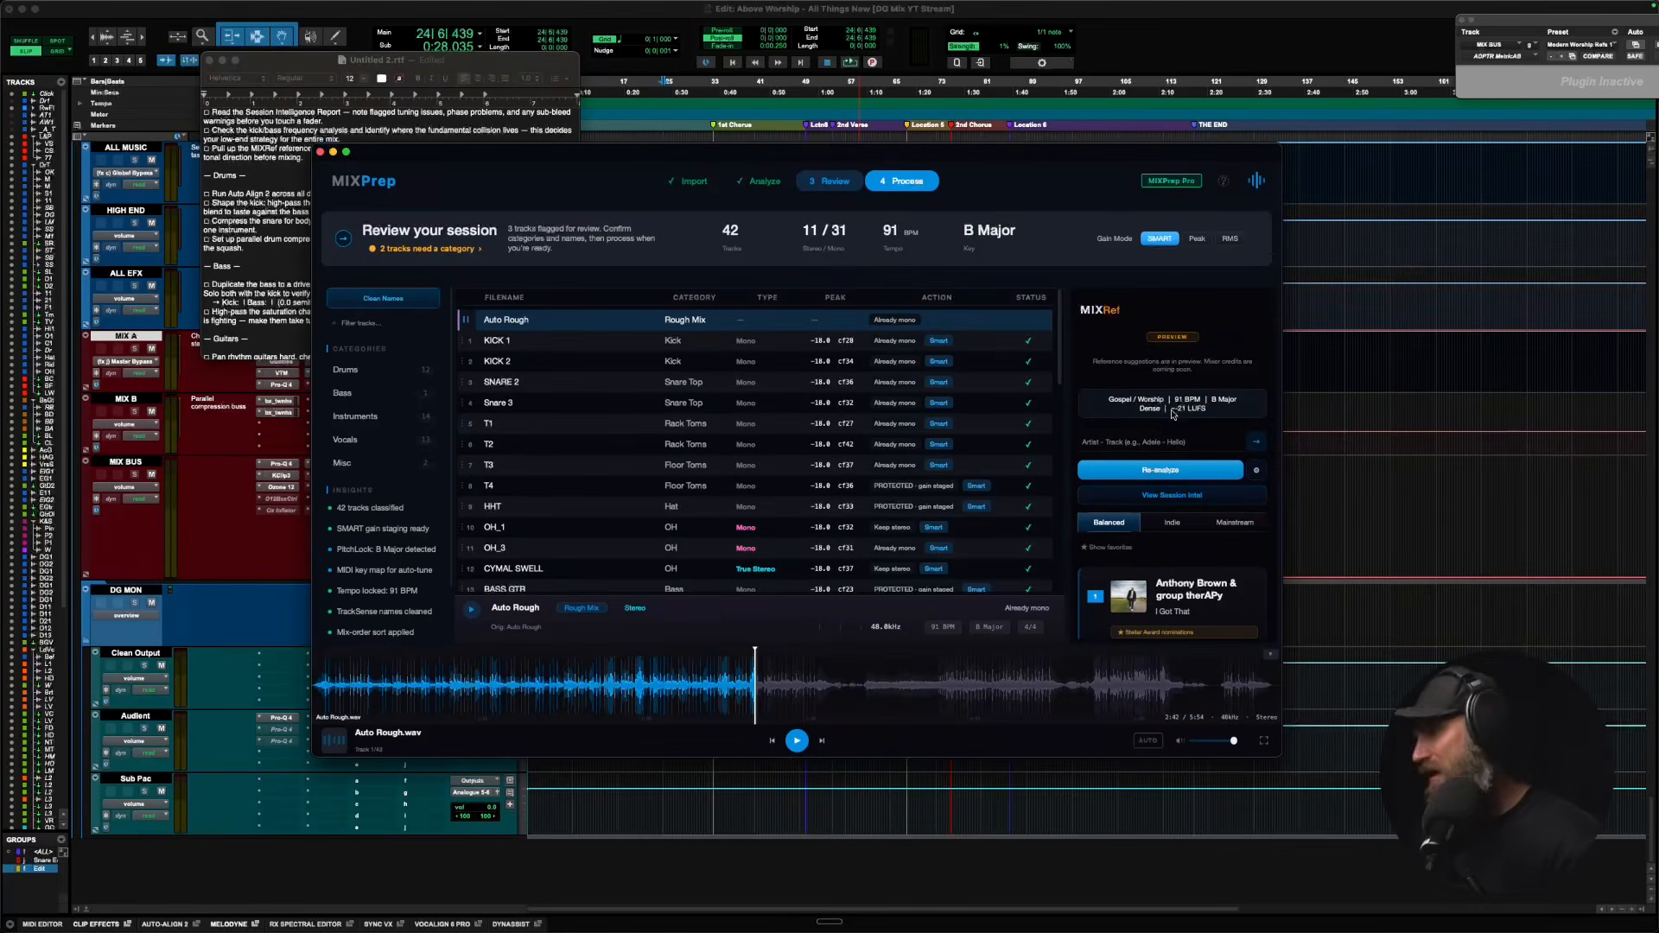
# Process the reviewed session and open its MIXPrep report.
pyautogui.click(903, 181)
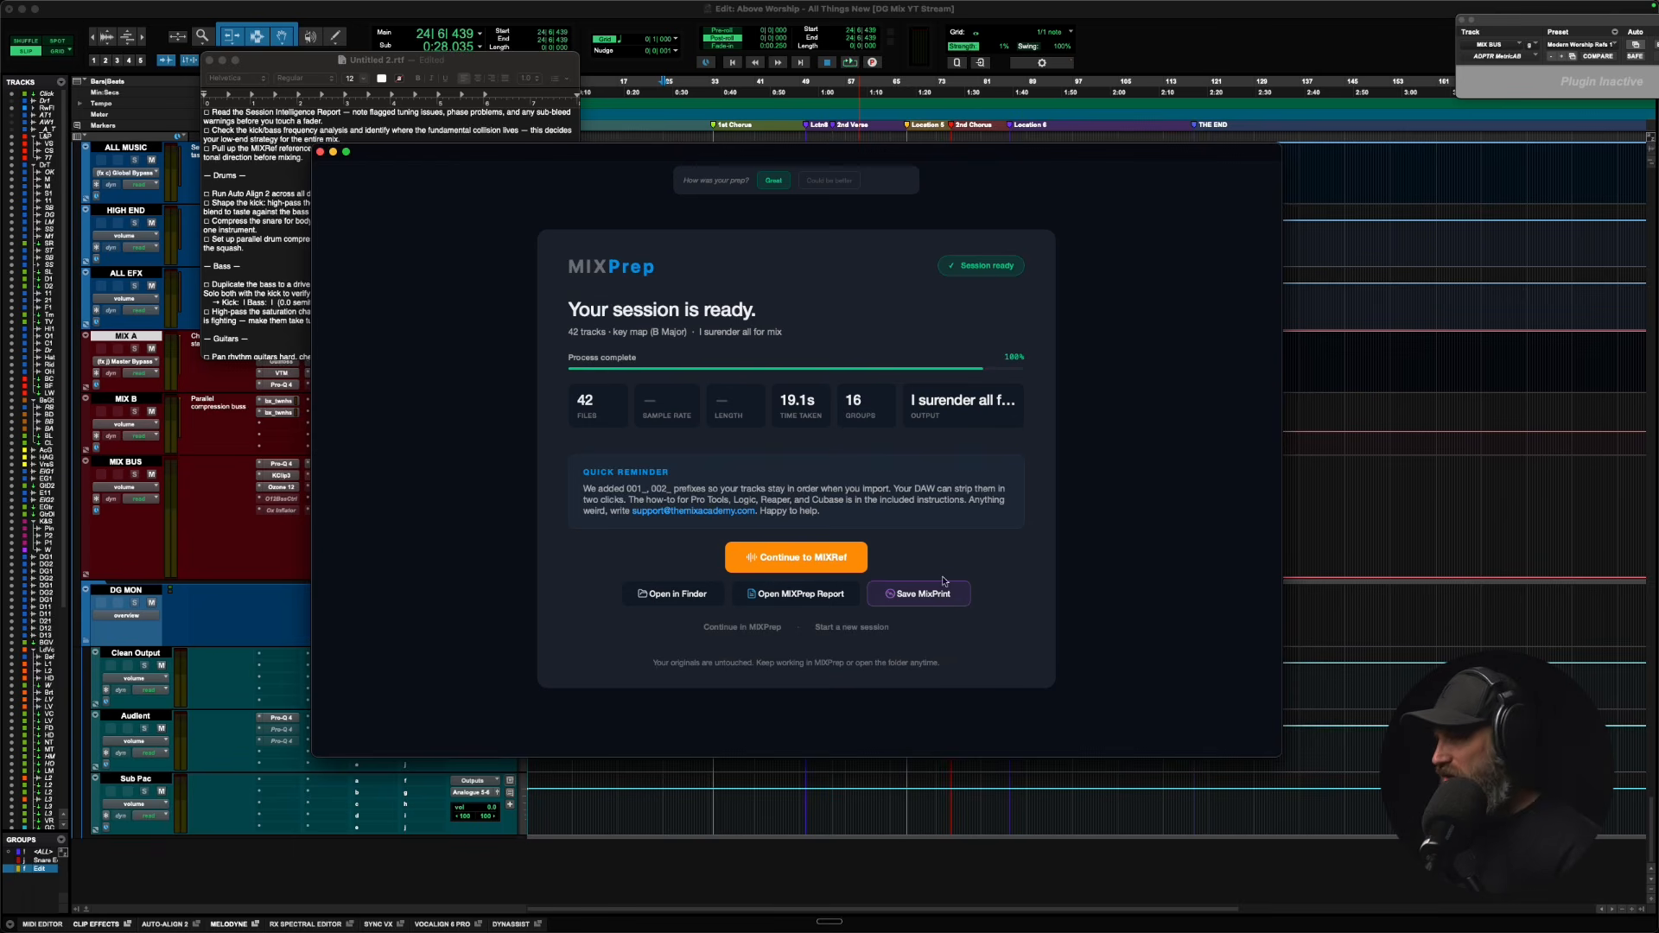
pyautogui.click(796, 597)
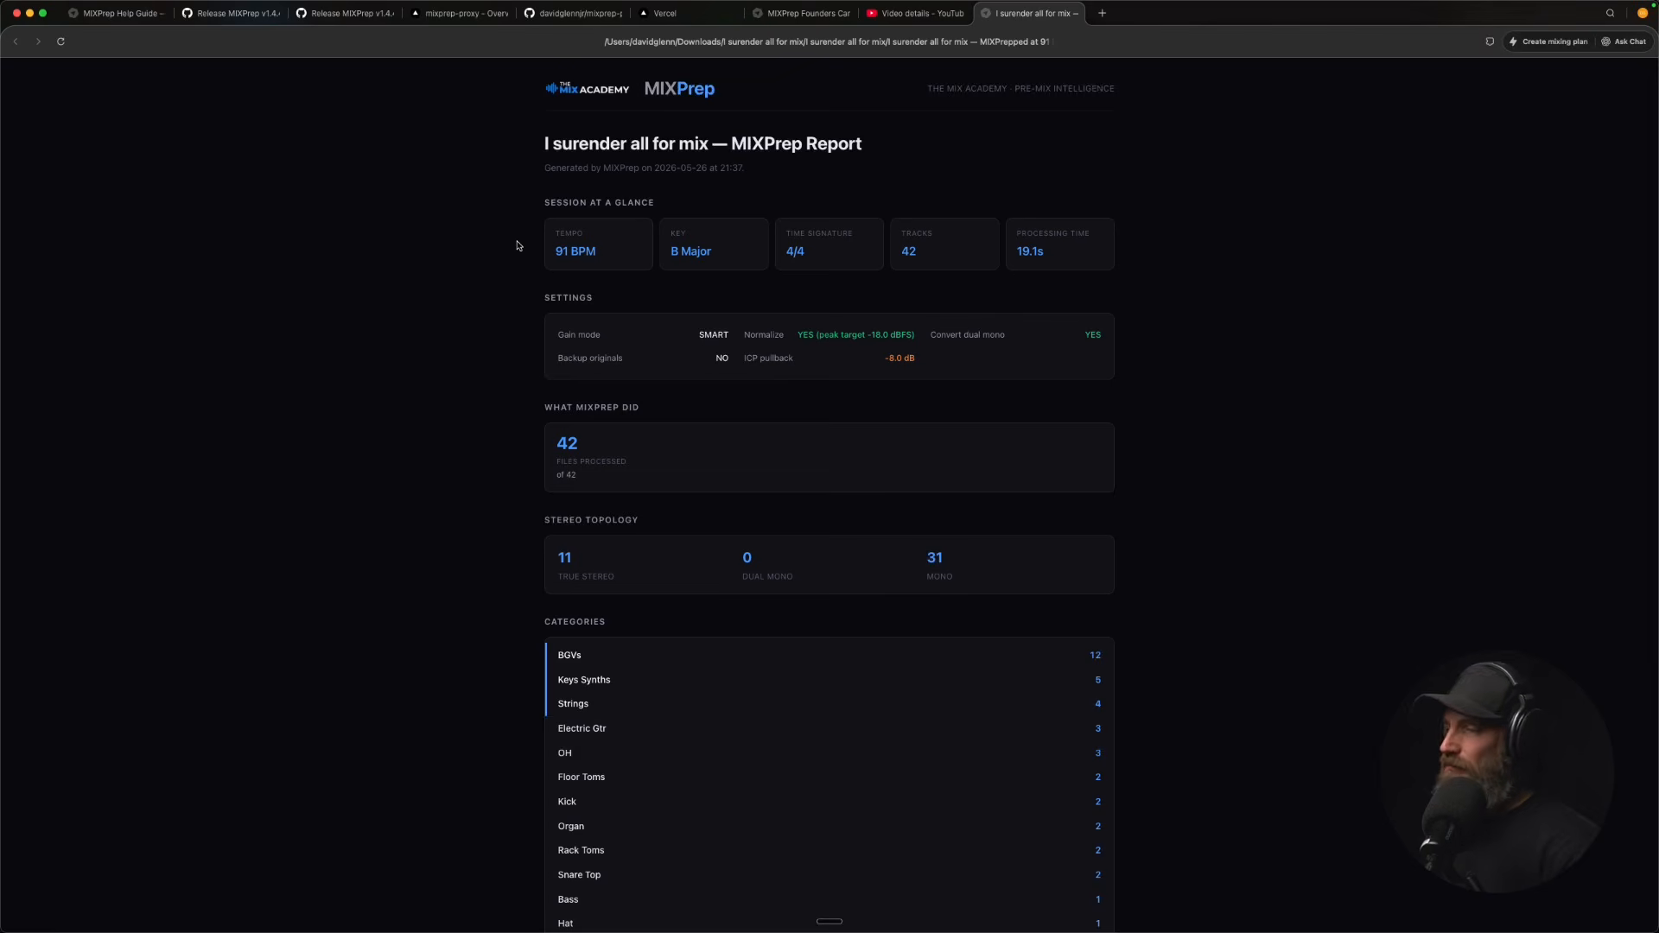
# Read the MIXPrep report's settings, stereo topology, categories, output folders, session brief and mix priorities.
pyautogui.scroll(-5, 518, 245)
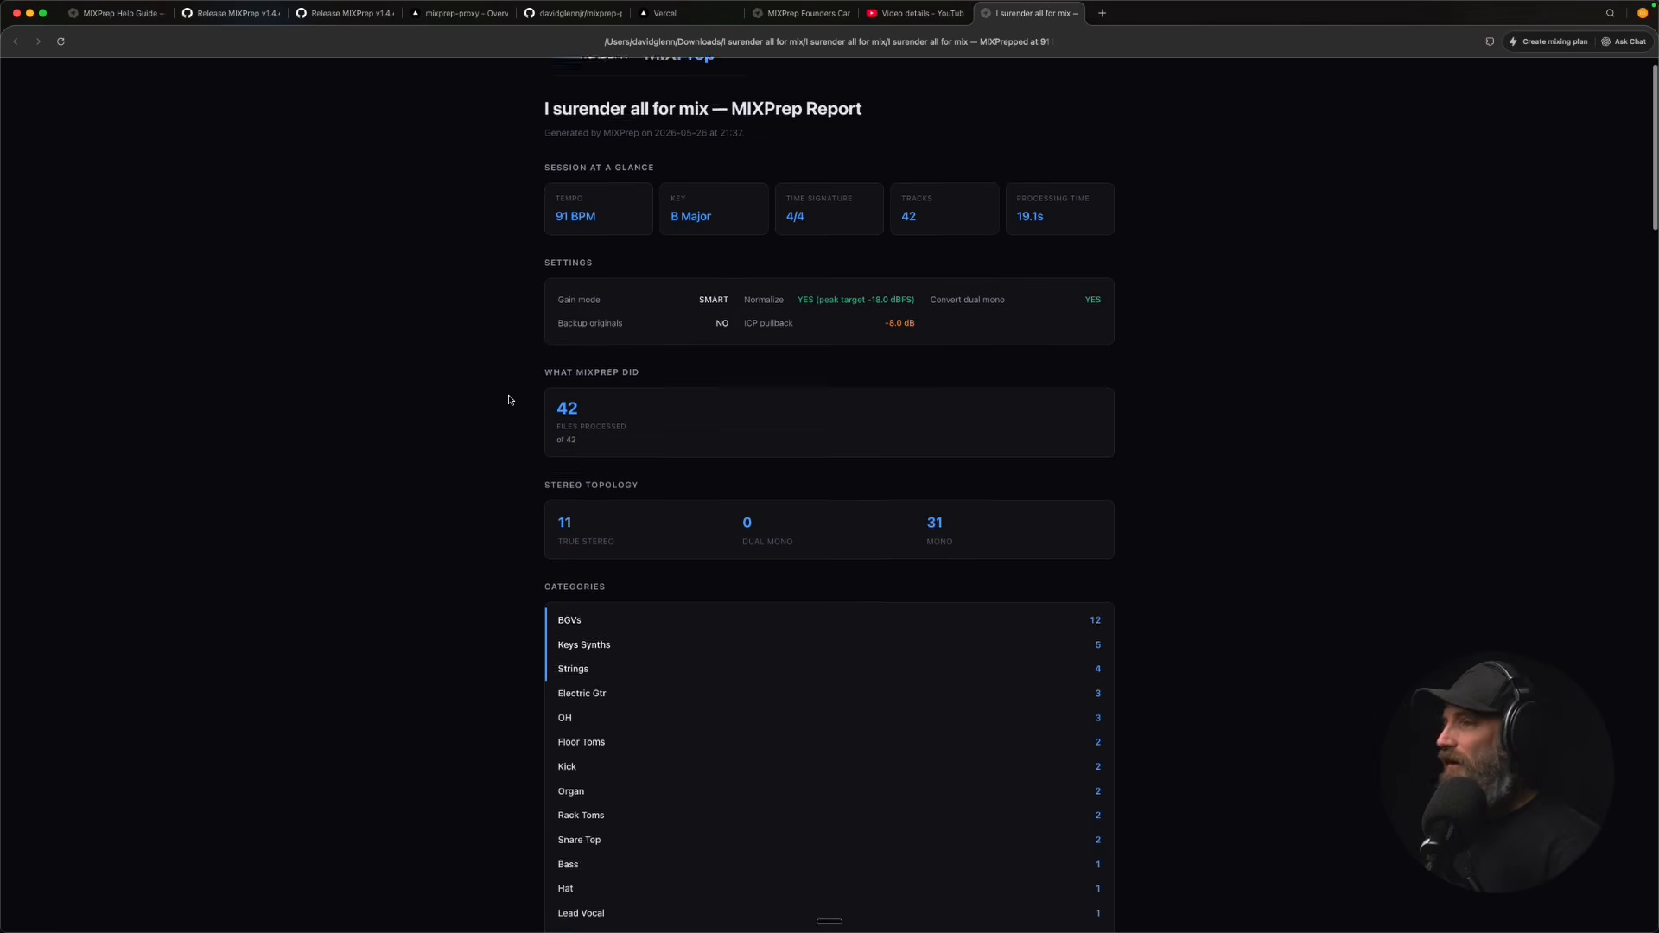
pyautogui.scroll(-3, 499, 375)
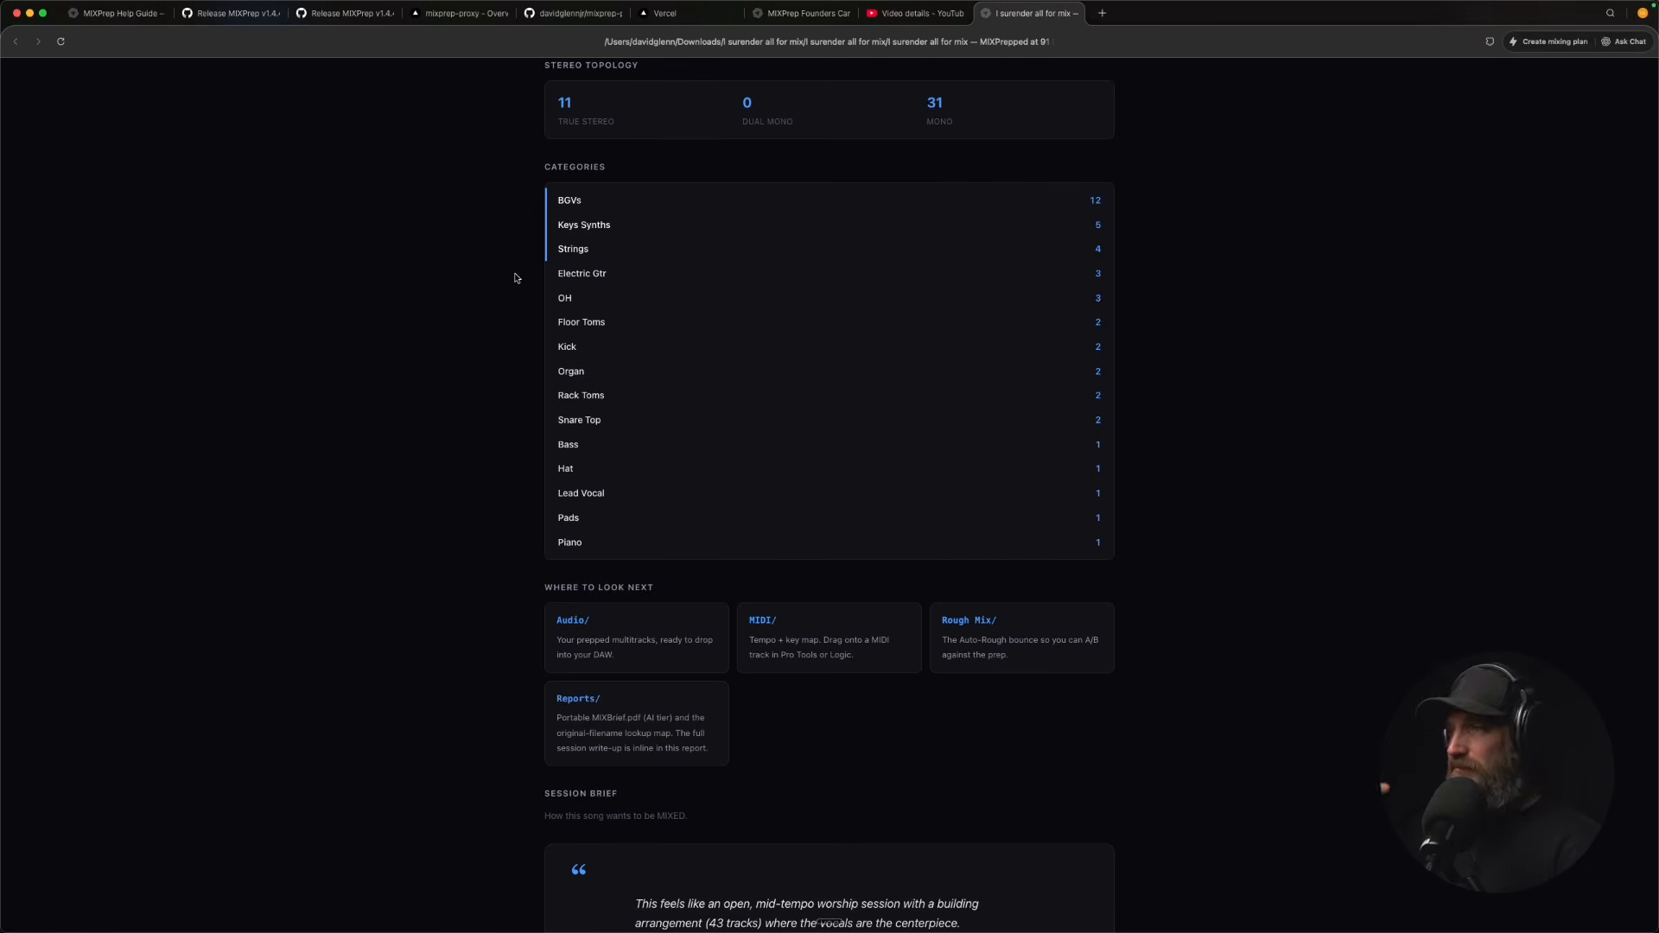
pyautogui.scroll(-1, 516, 277)
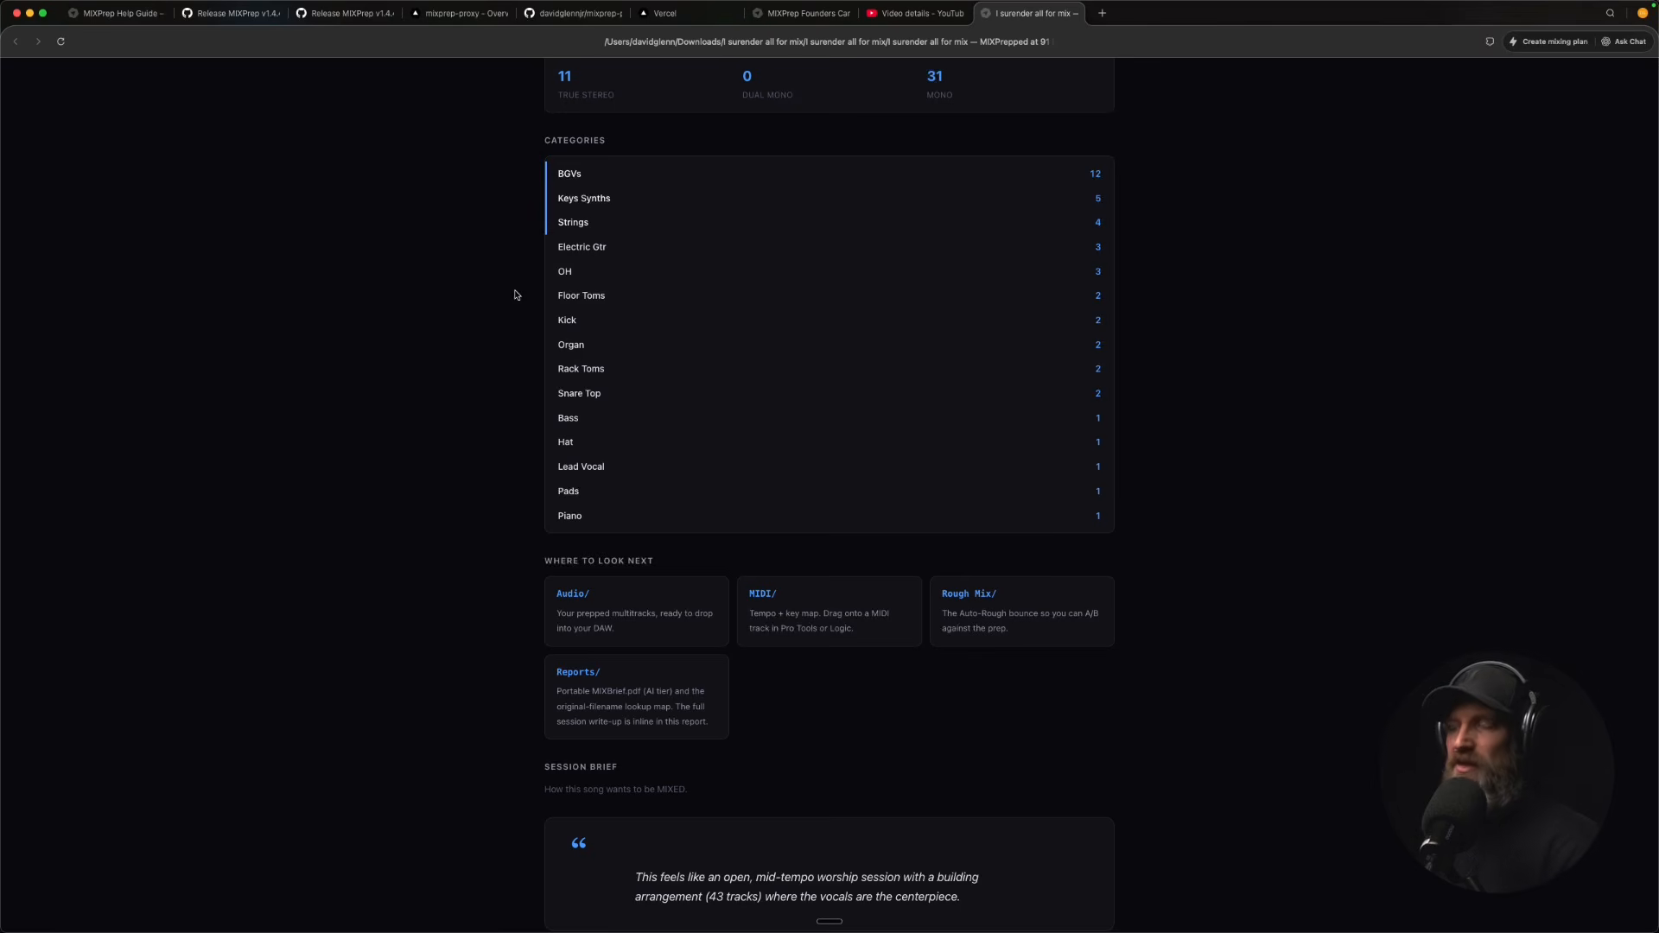
pyautogui.scroll(-3, 505, 292)
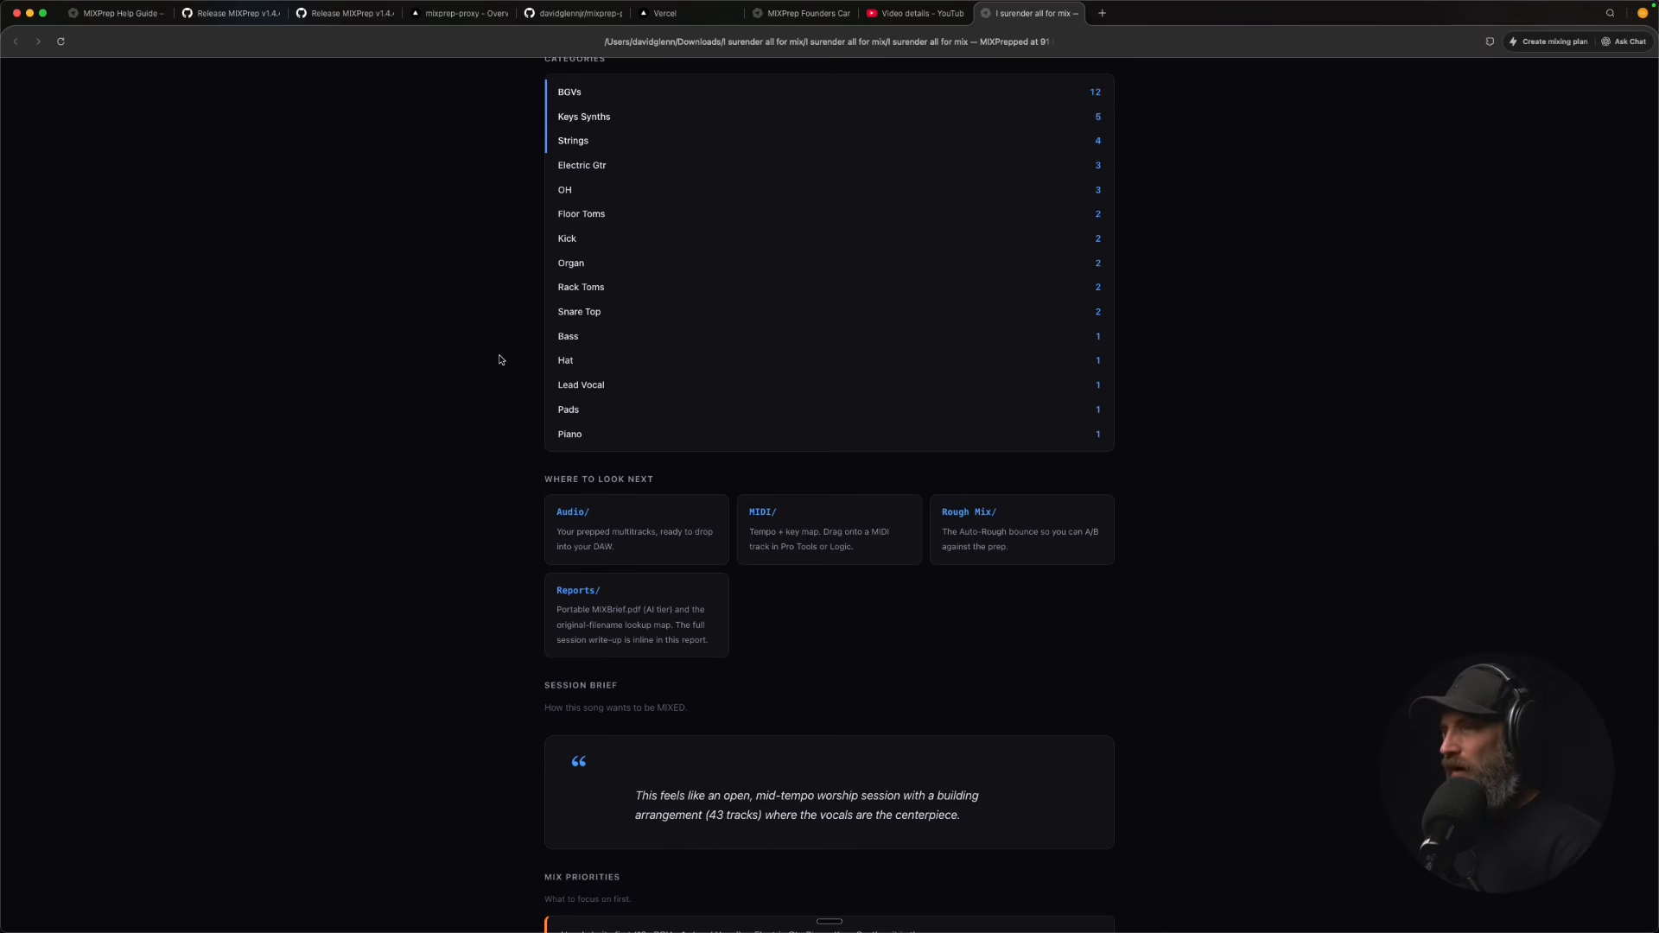
pyautogui.scroll(2, 500, 360)
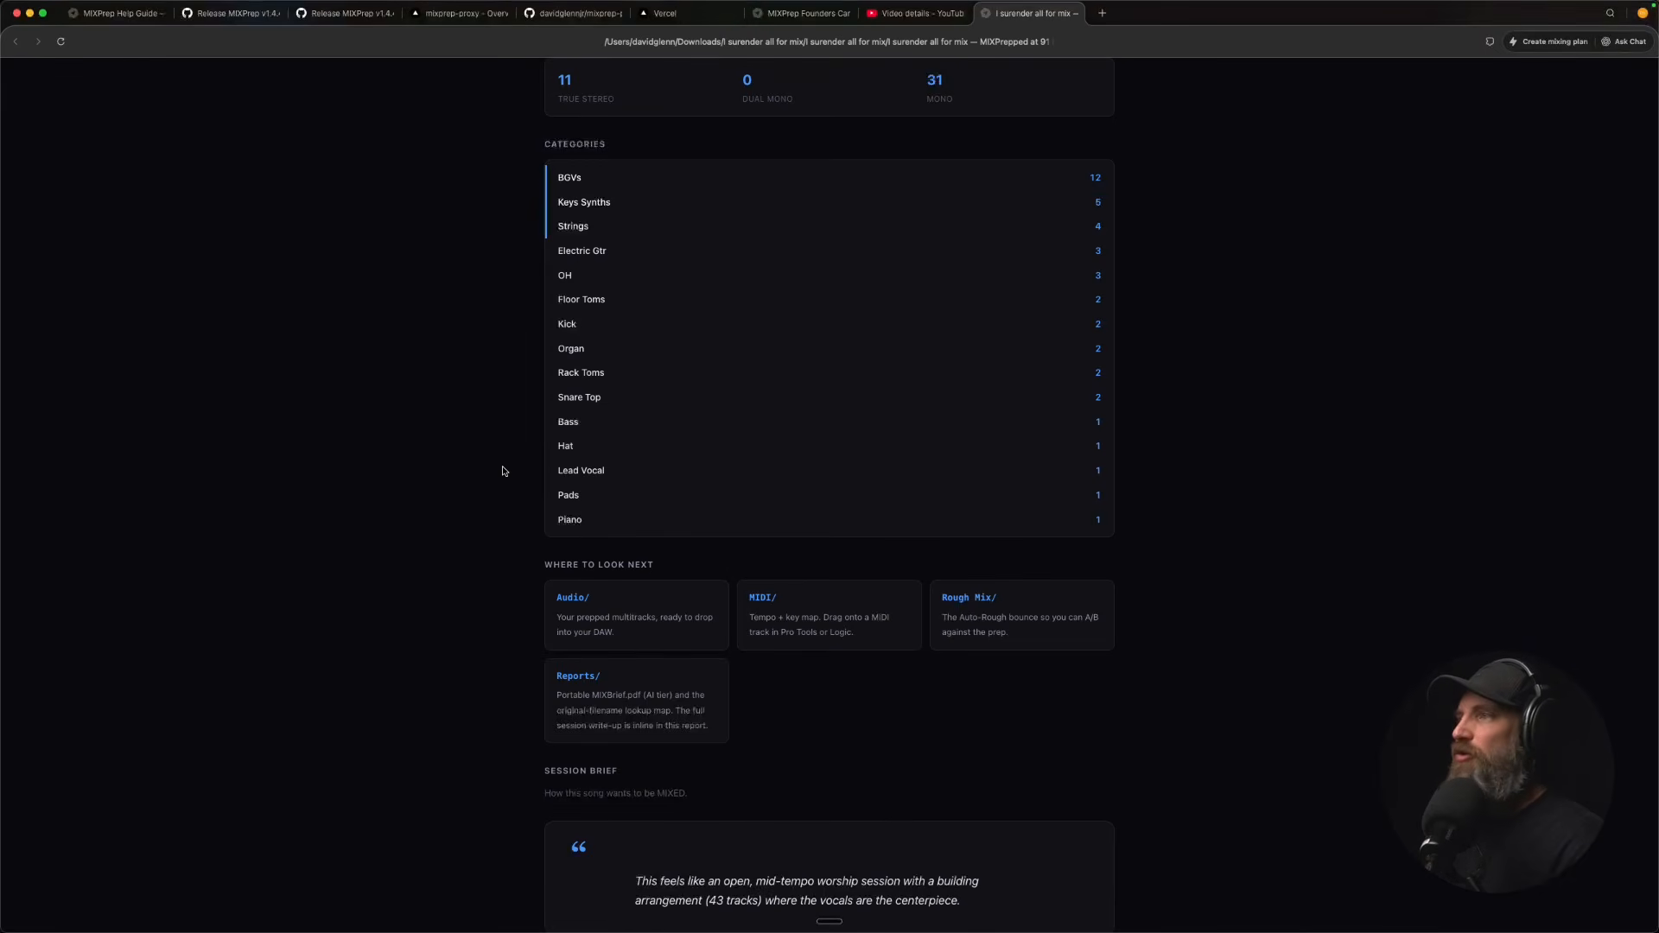
pyautogui.scroll(-3, 503, 471)
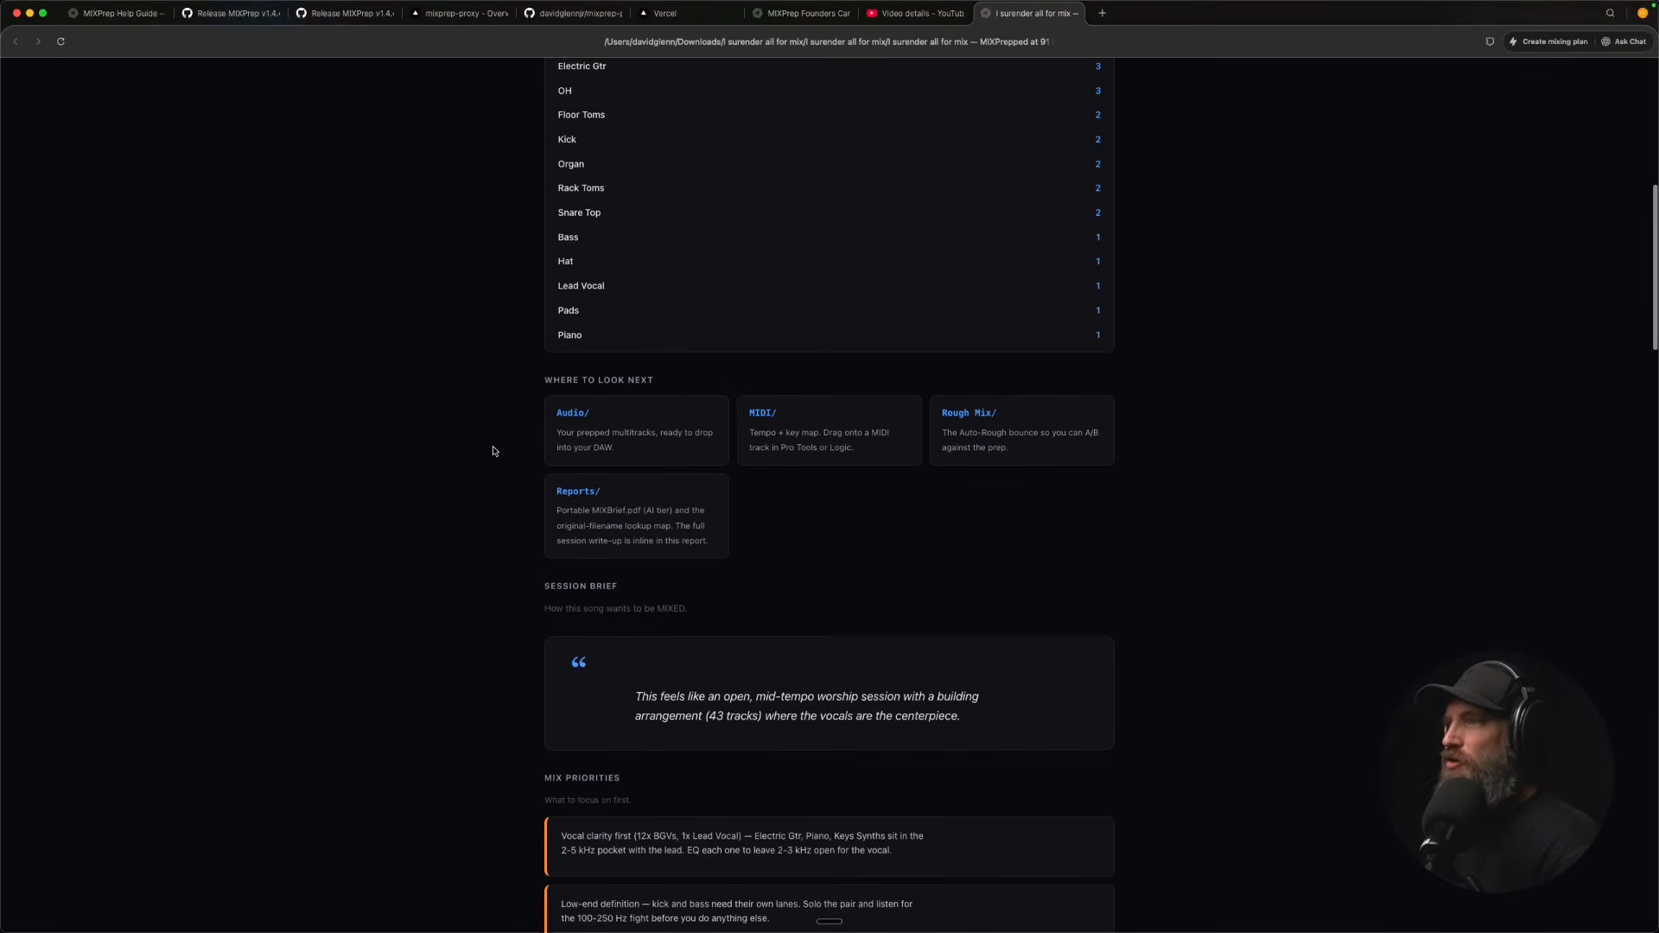
pyautogui.scroll(4, 497, 452)
pyautogui.scroll(-4, 497, 485)
# View the report's linked Audio and MIDI output folders, returning to the report after each.
pyautogui.click(636, 442)
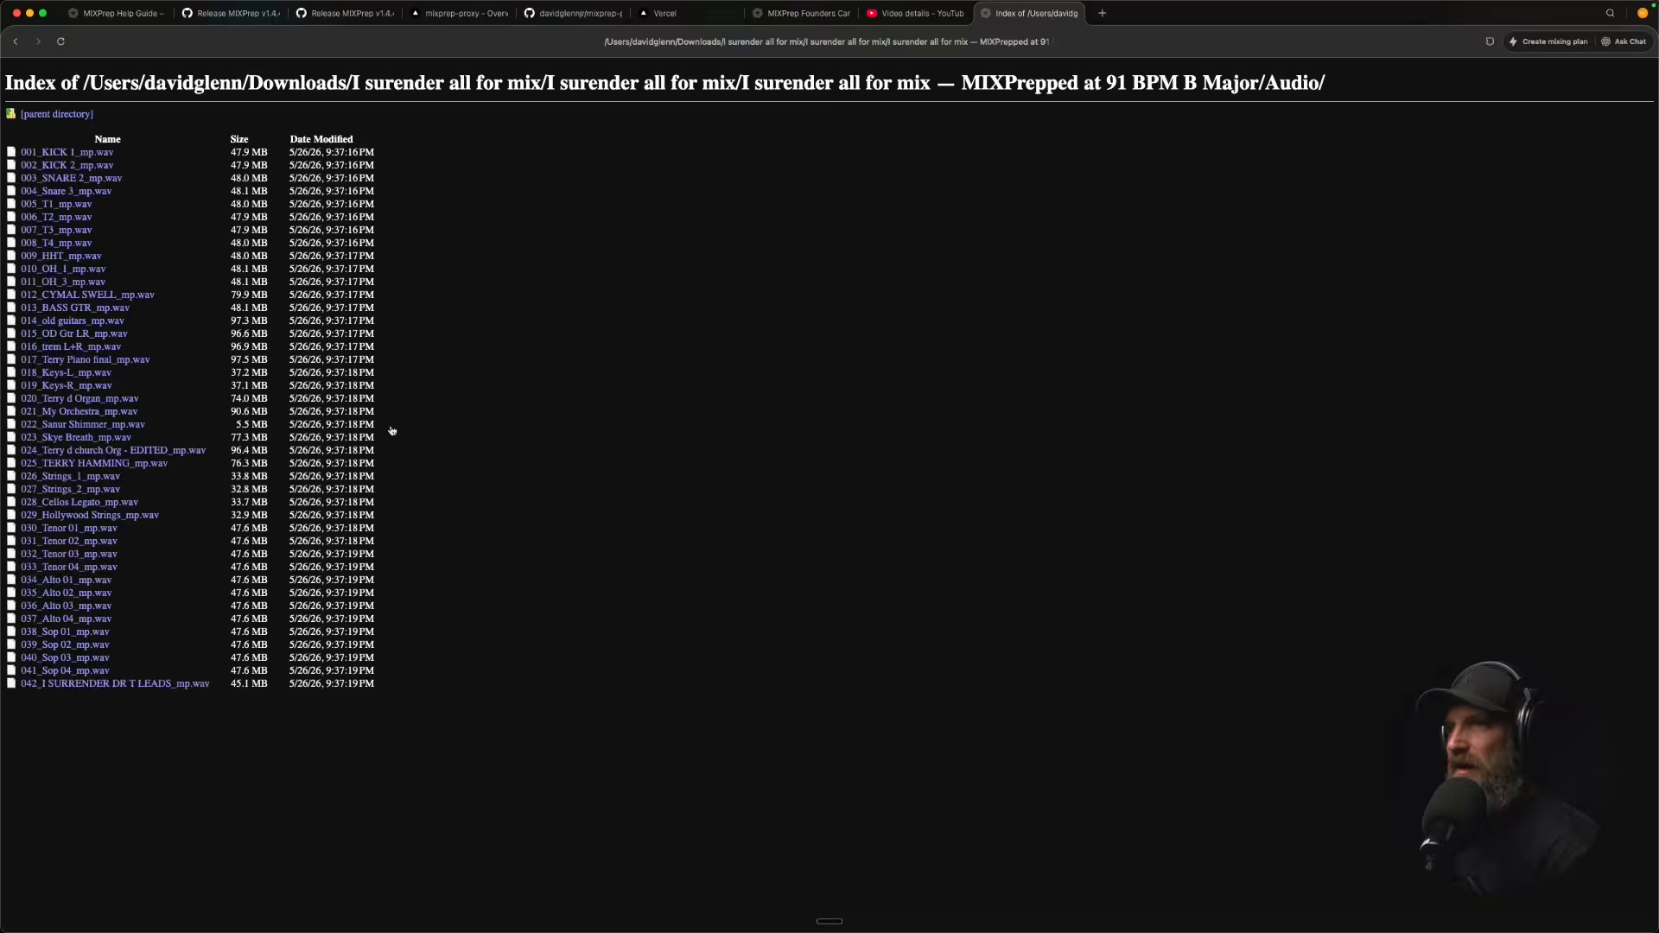
pyautogui.press('super+bracketleft')
pyautogui.click(814, 445)
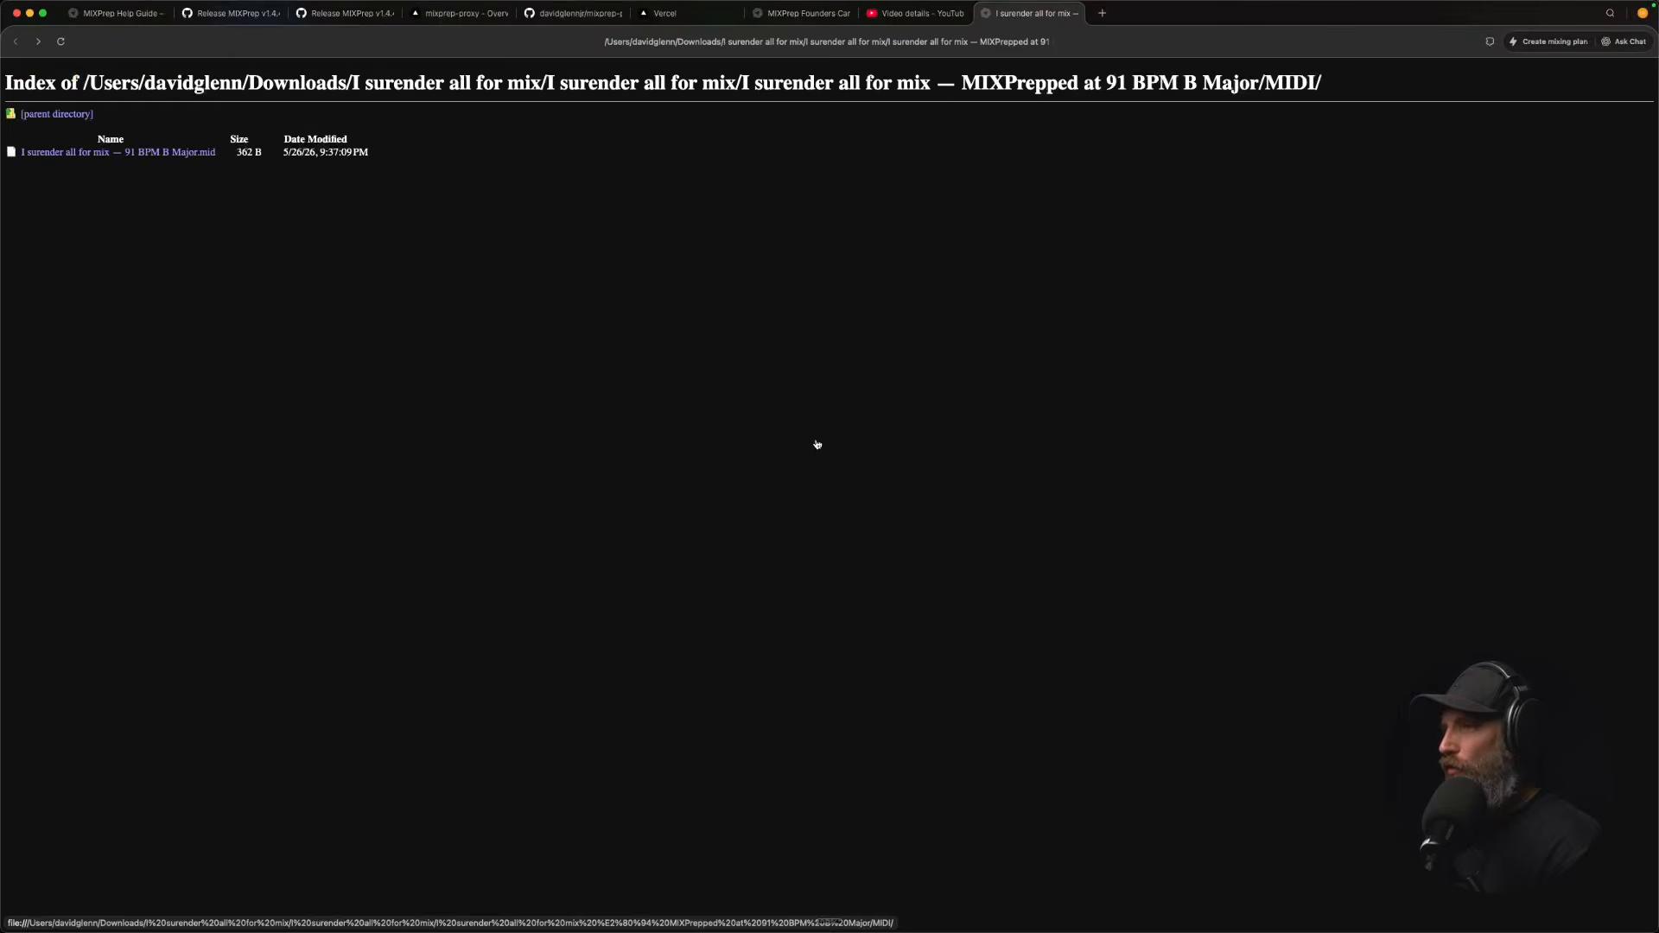
pyautogui.press('super+bracketleft')
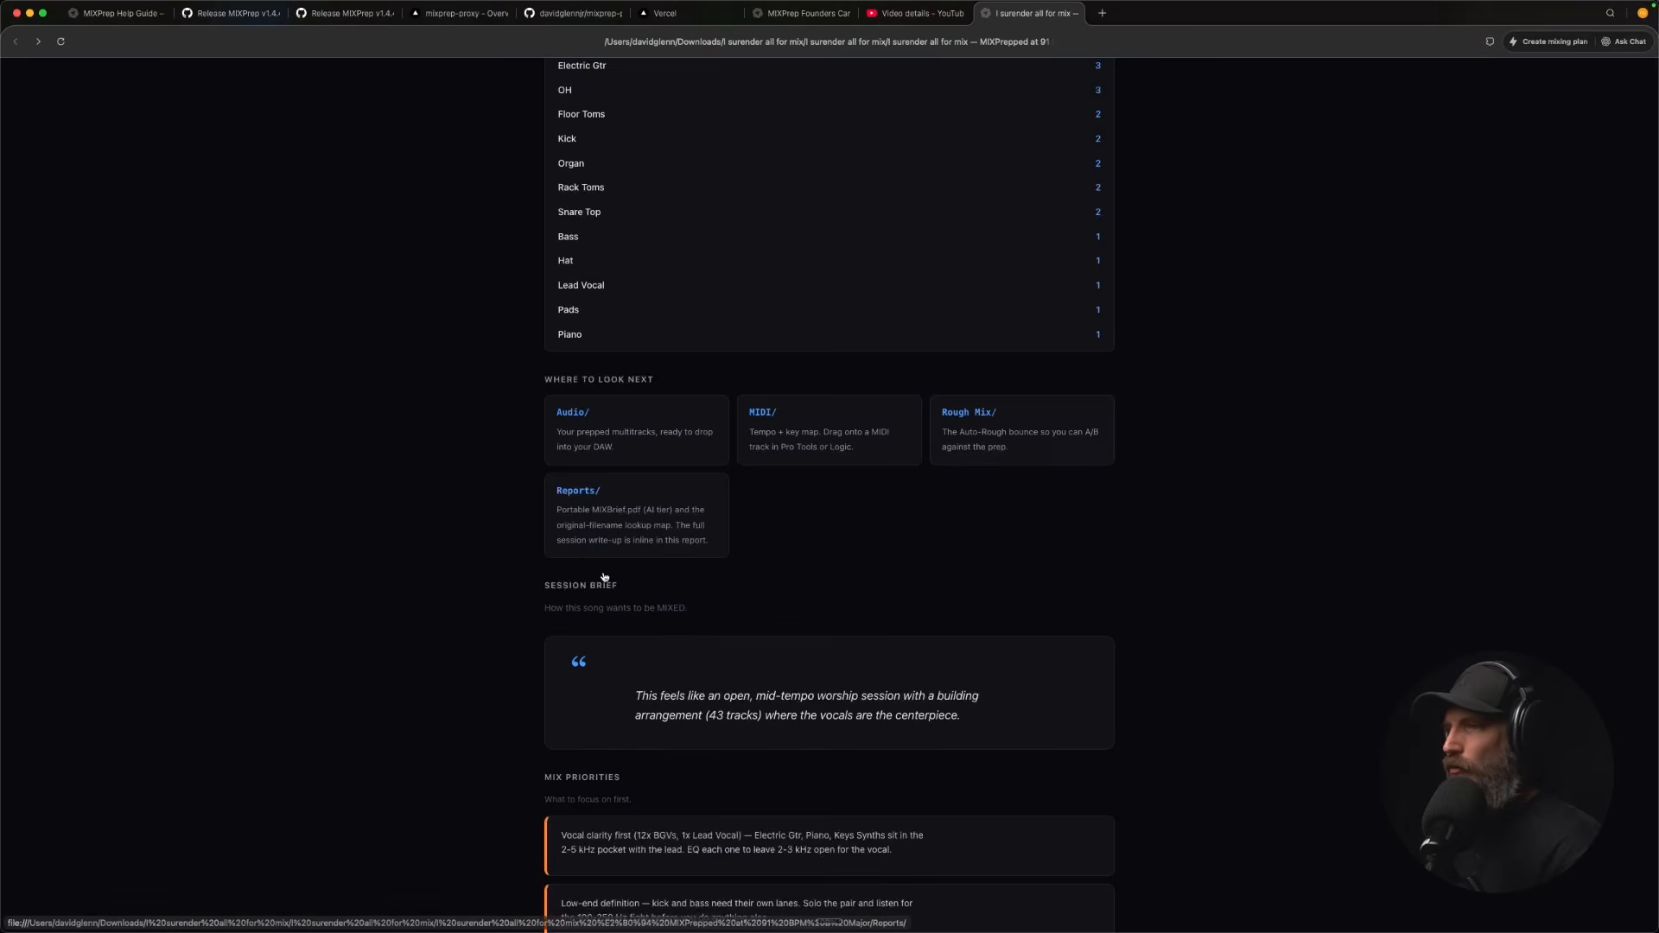
# View the Reports output folder and read the report's mix priorities, per-track watch notes and suggested mix approach.
pyautogui.click(634, 542)
pyautogui.press('super+bracketleft')
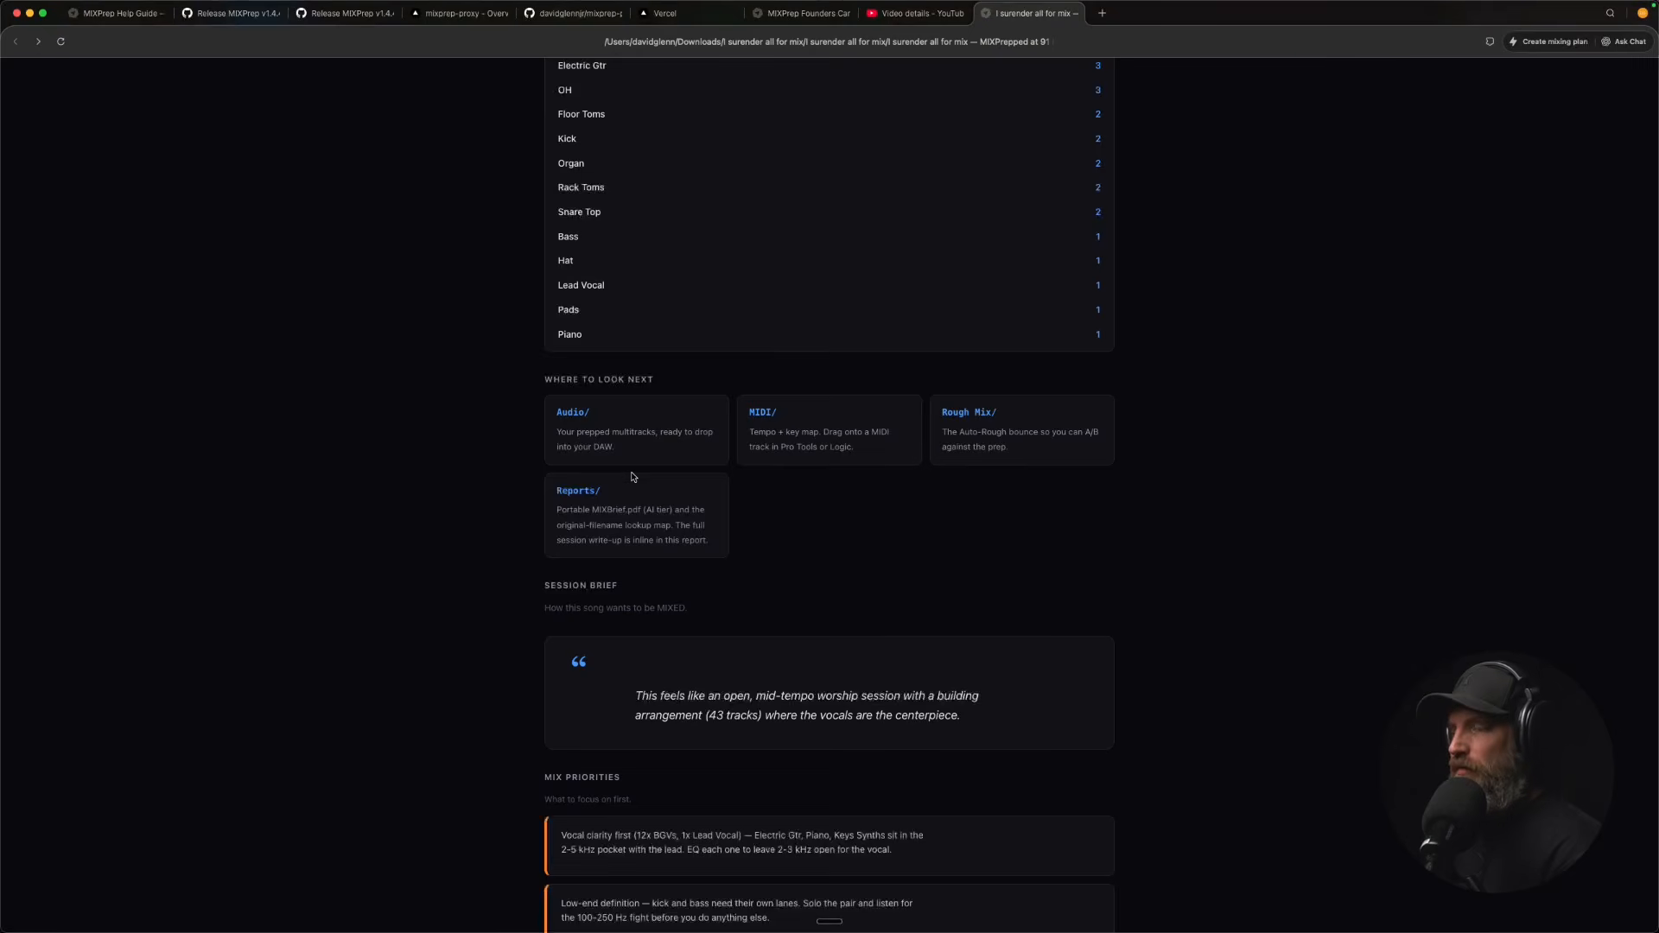
pyautogui.scroll(-2, 633, 476)
pyautogui.scroll(-8, 634, 477)
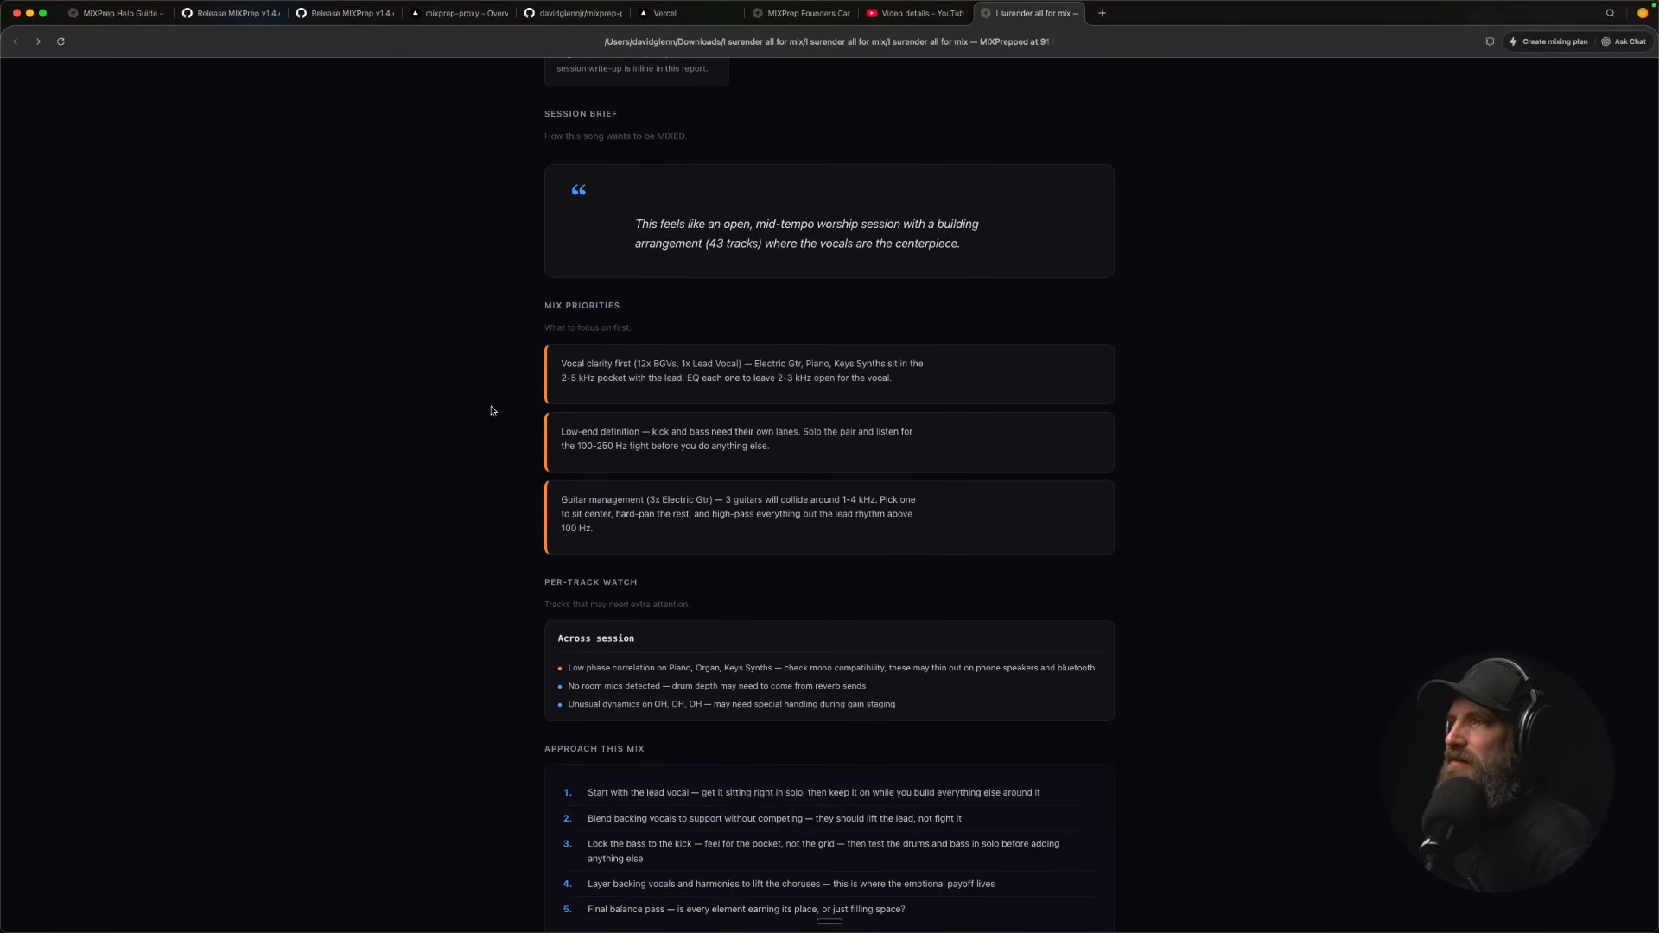
pyautogui.scroll(-9, 492, 408)
pyautogui.scroll(-10, 491, 411)
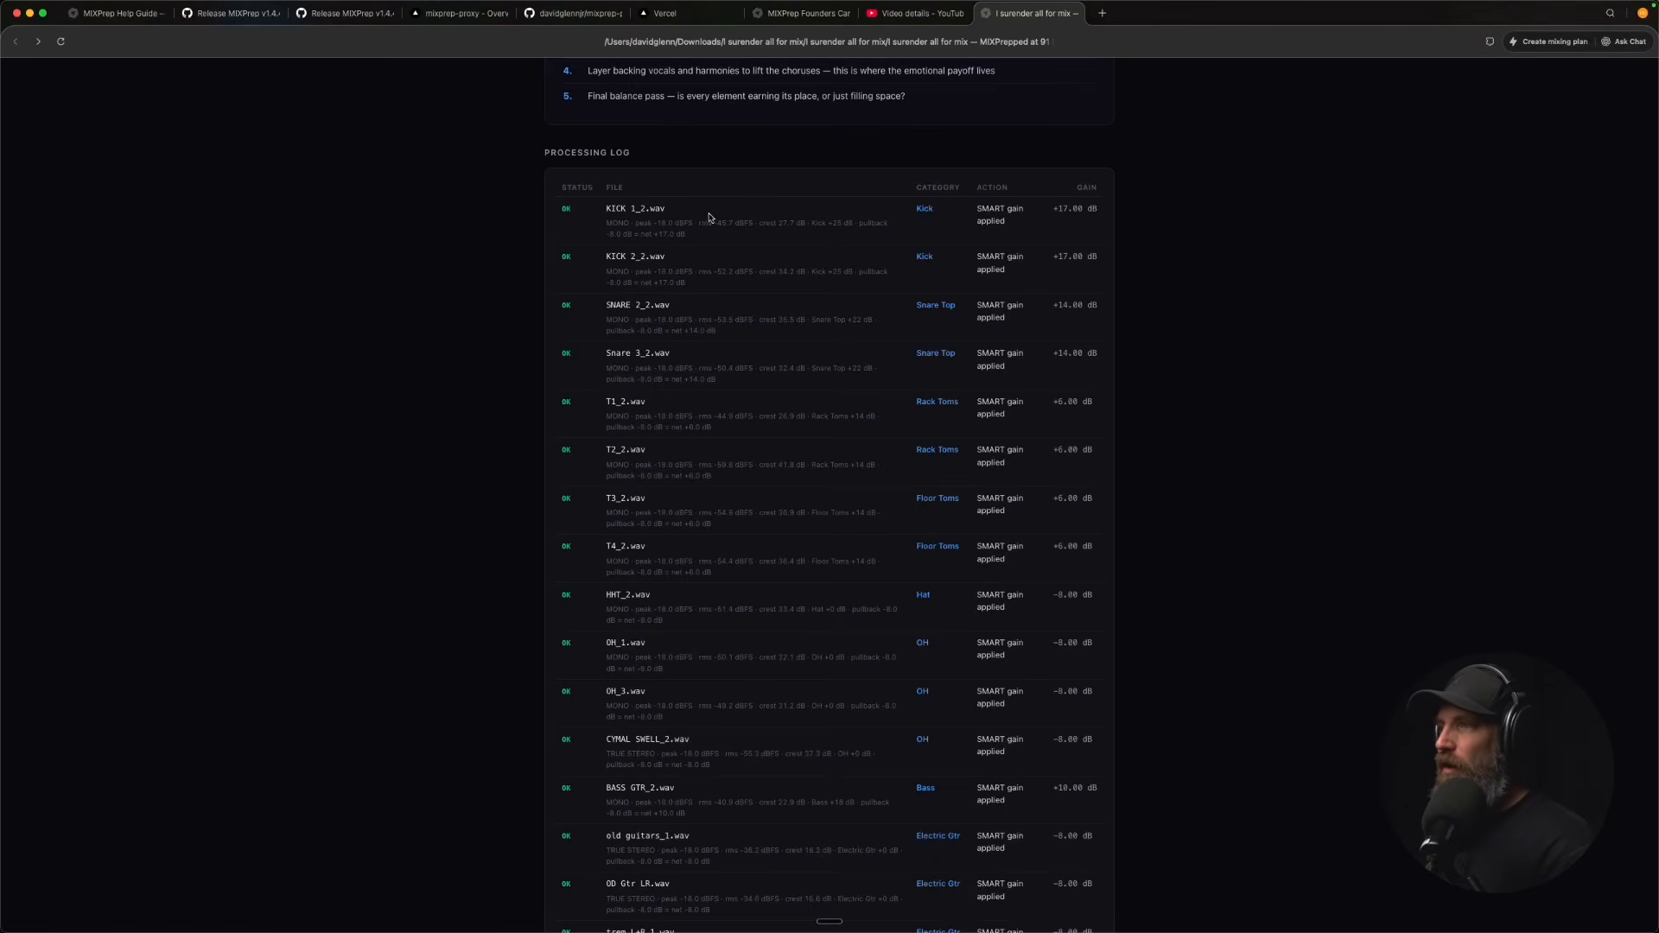
# Read the report's processing log and look through the DAW Import Guide to its end.
pyautogui.scroll(-15, 521, 217)
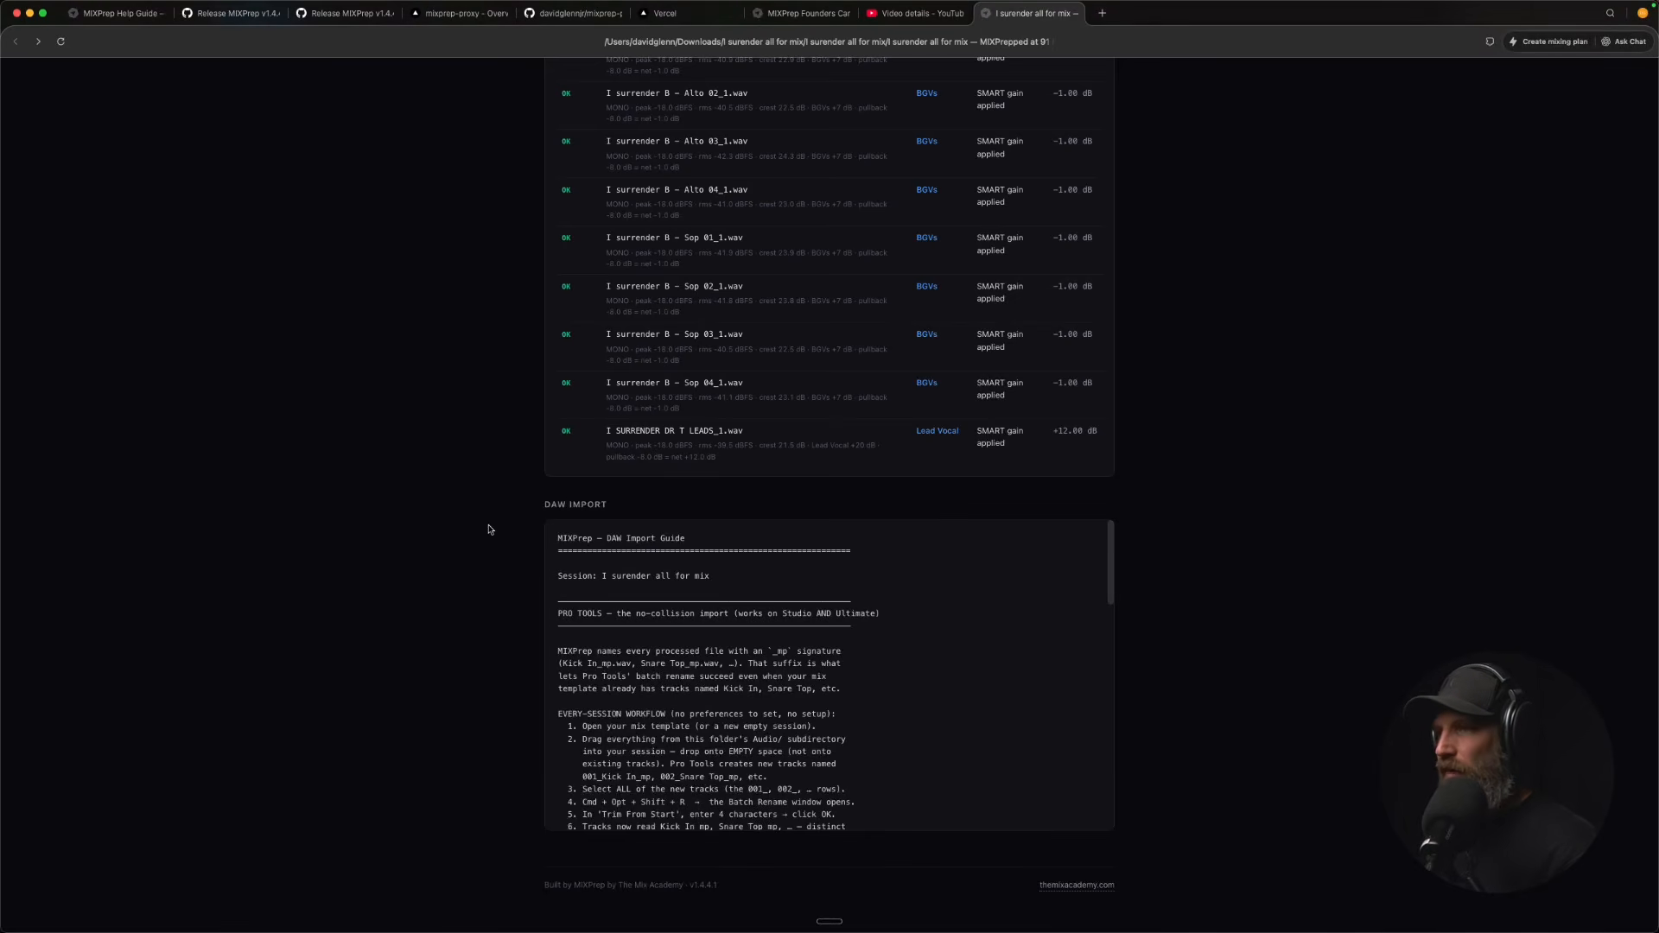
pyautogui.scroll(-15, 646, 629)
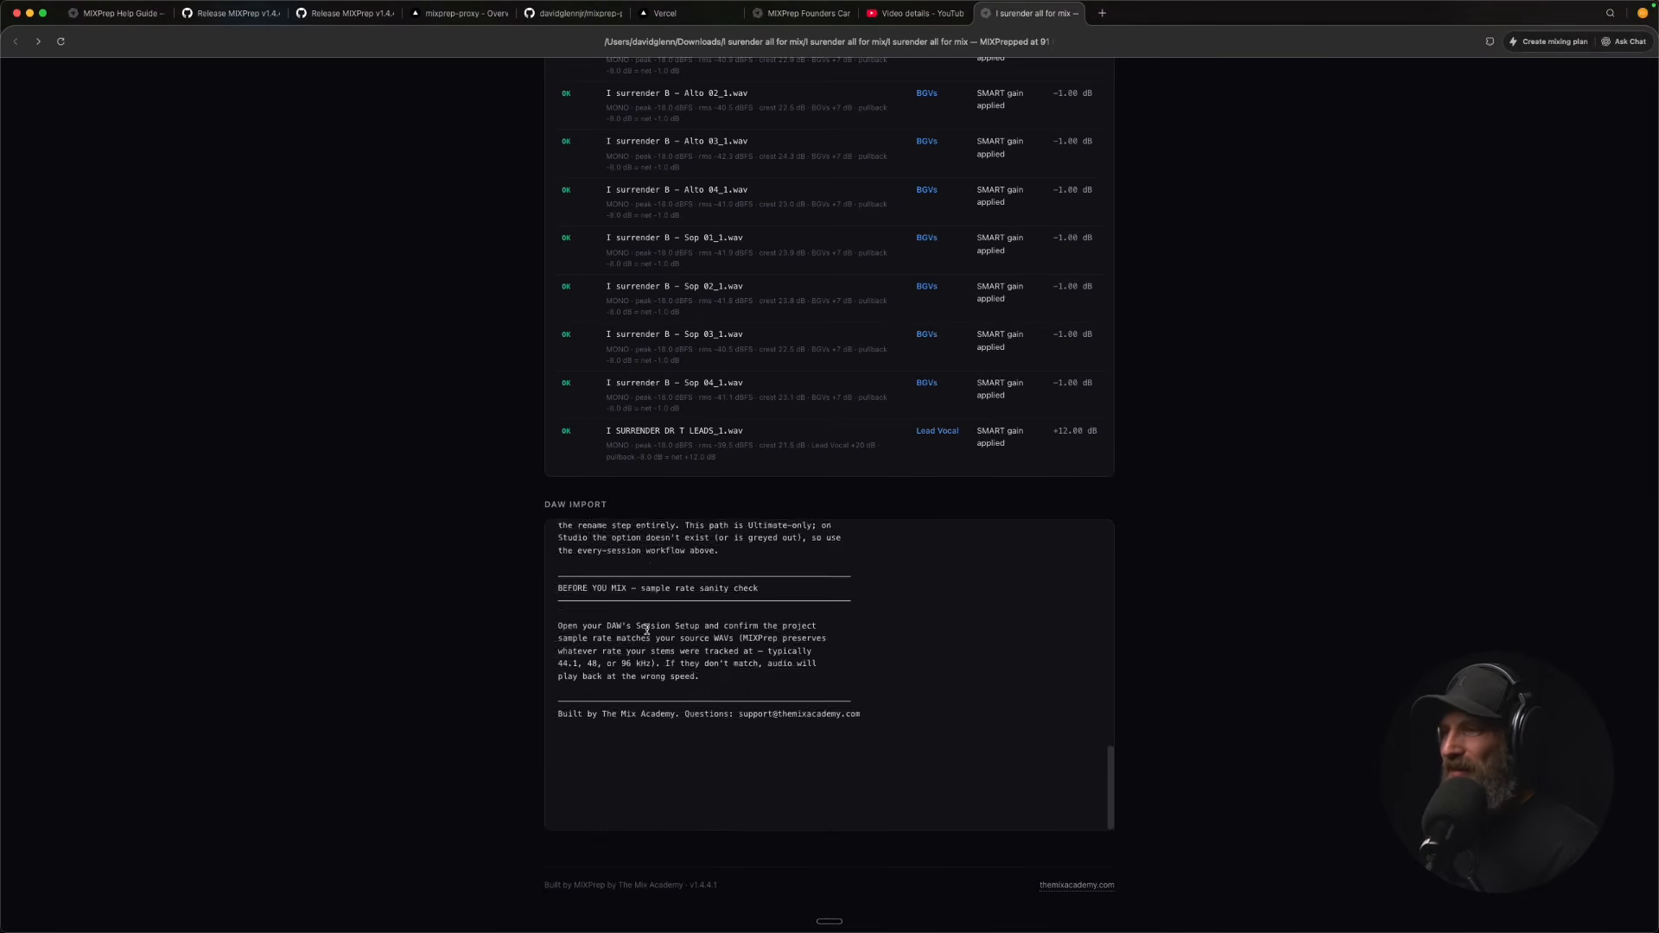
pyautogui.scroll(15, 646, 629)
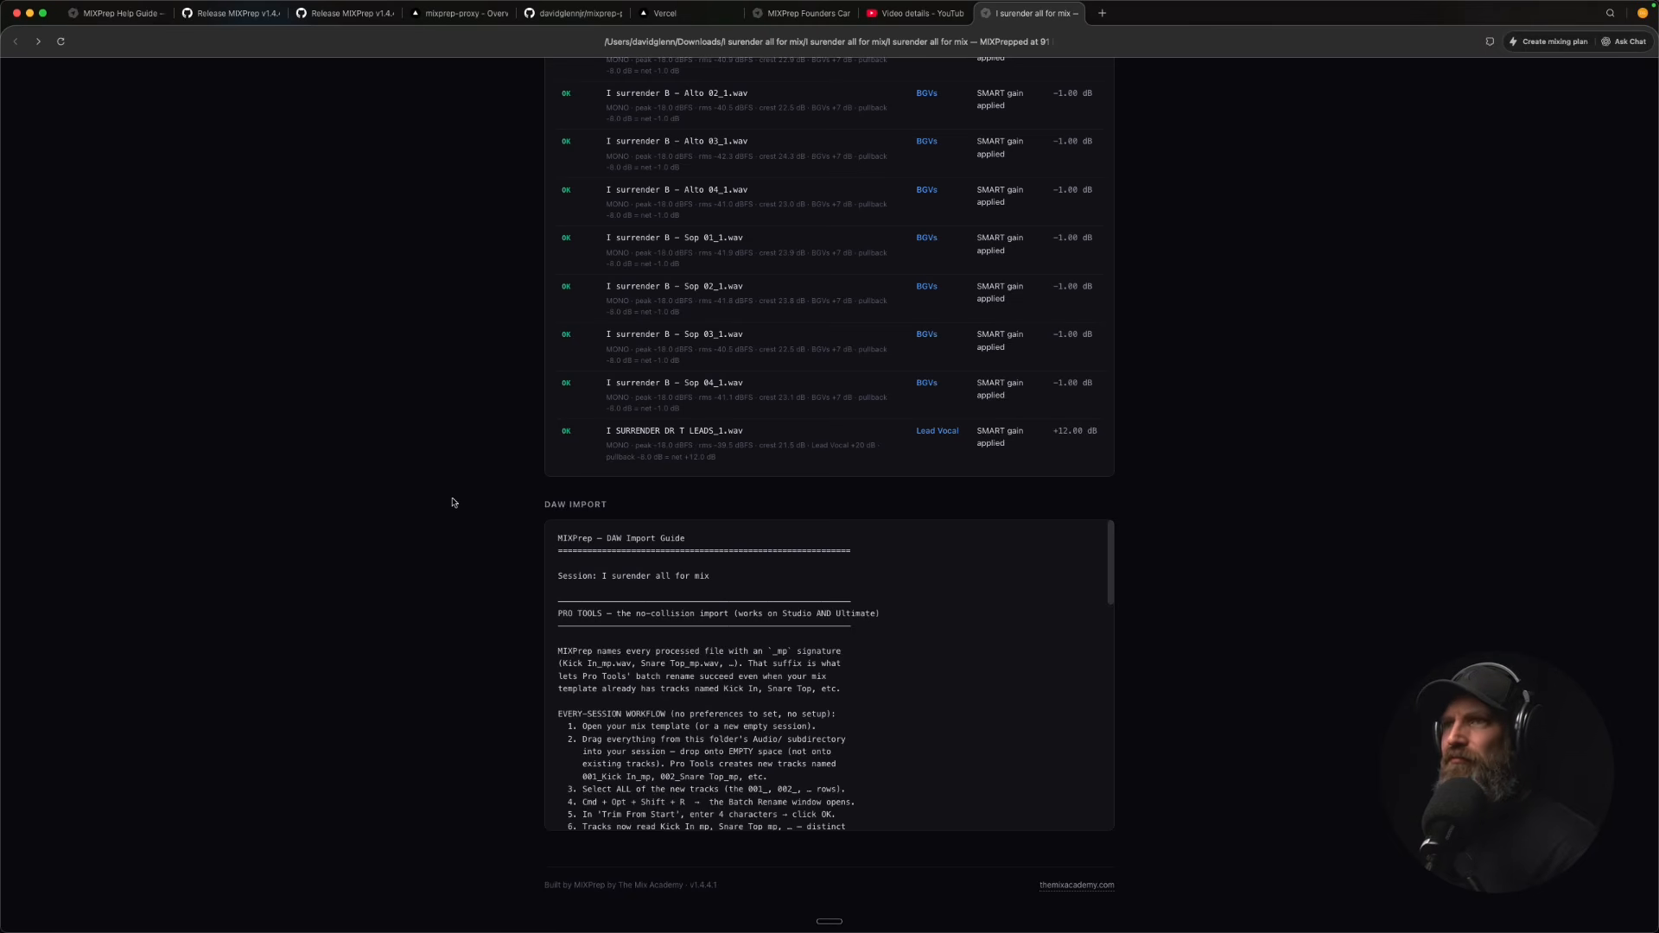
# Open the MIXPrep Help Guide and view its Getting Started instructions for macOS on Apple Silicon.
pyautogui.click(130, 22)
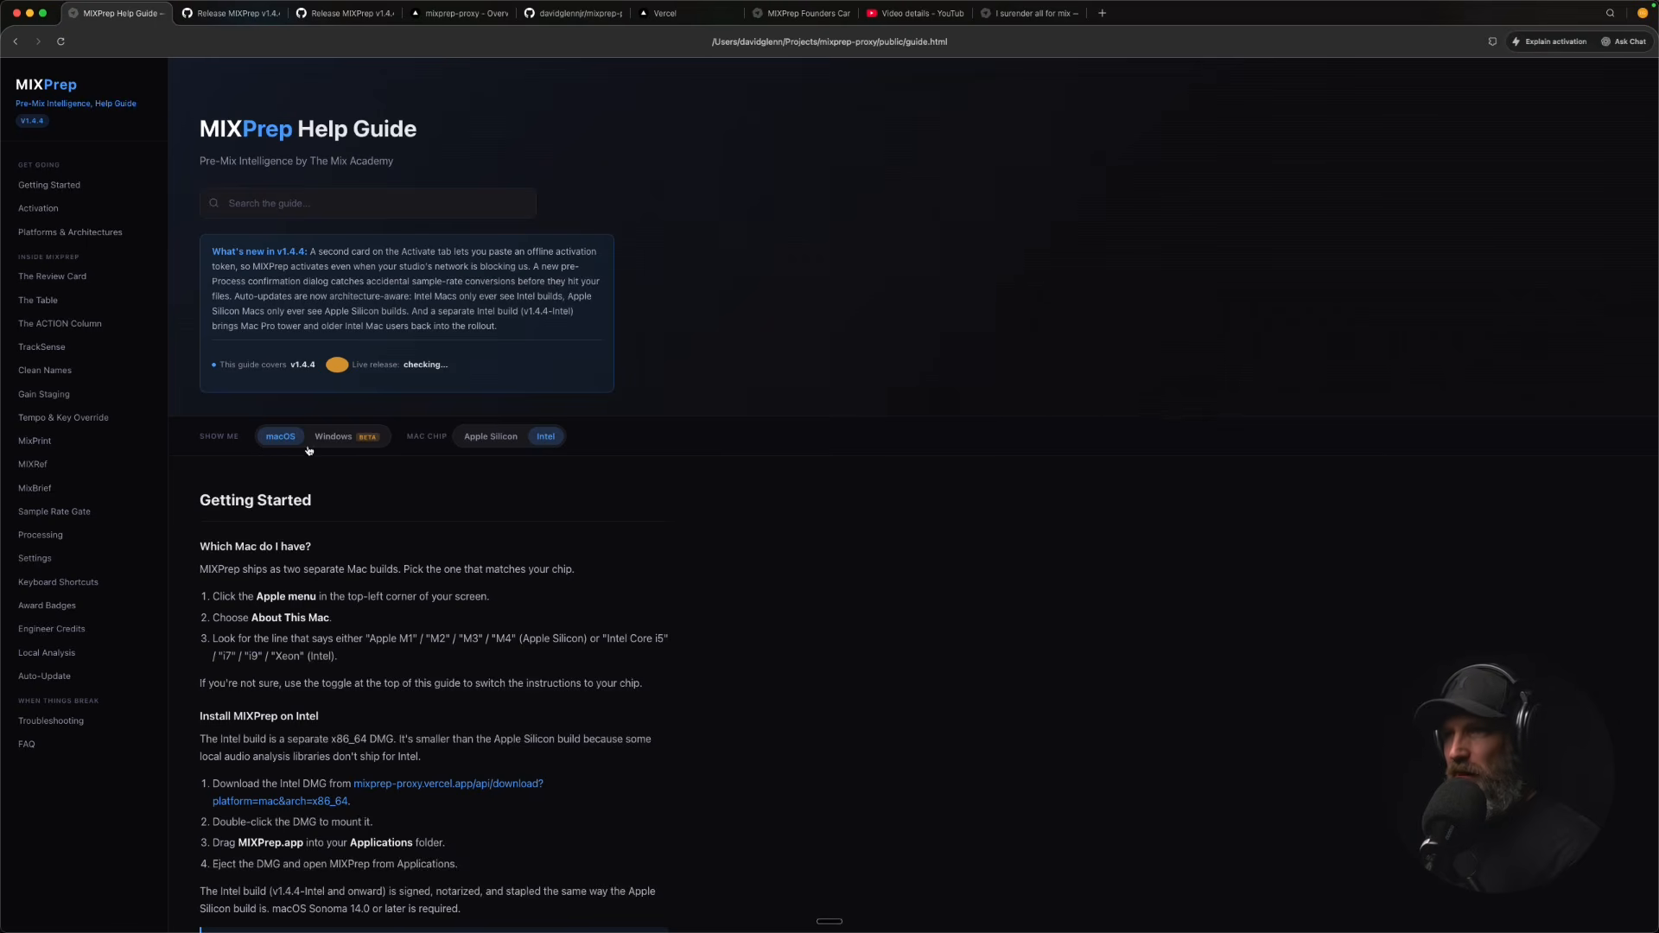
pyautogui.click(346, 438)
pyautogui.click(280, 438)
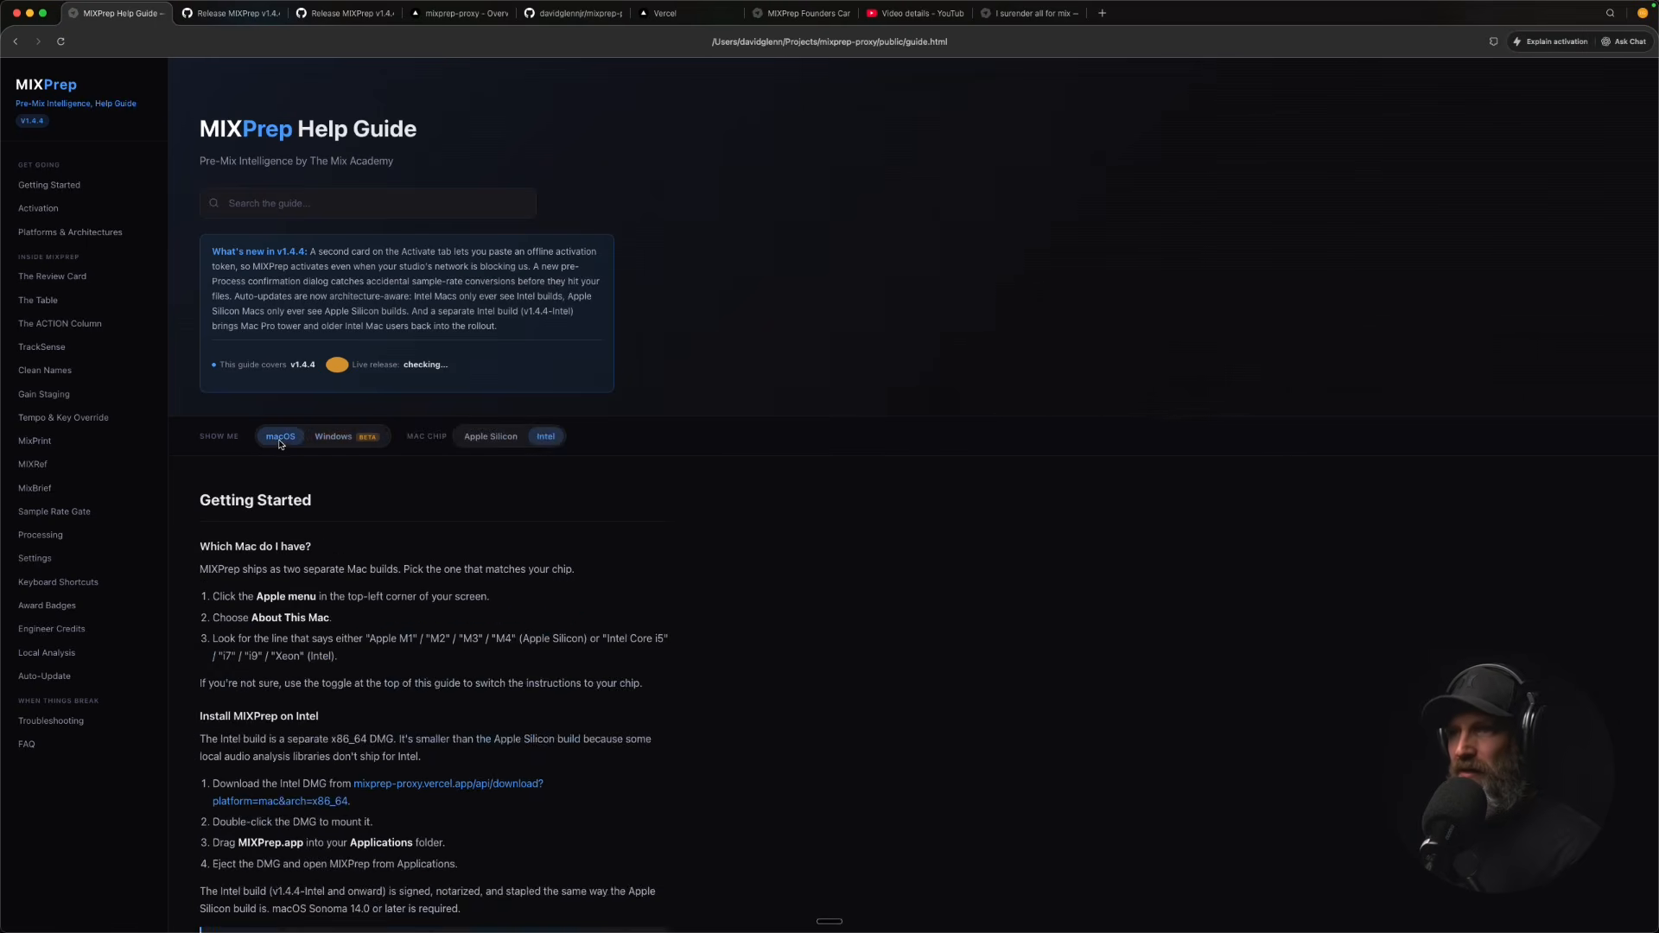
pyautogui.scroll(-10, 534, 540)
pyautogui.scroll(10, 535, 540)
pyautogui.scroll(-1, 531, 537)
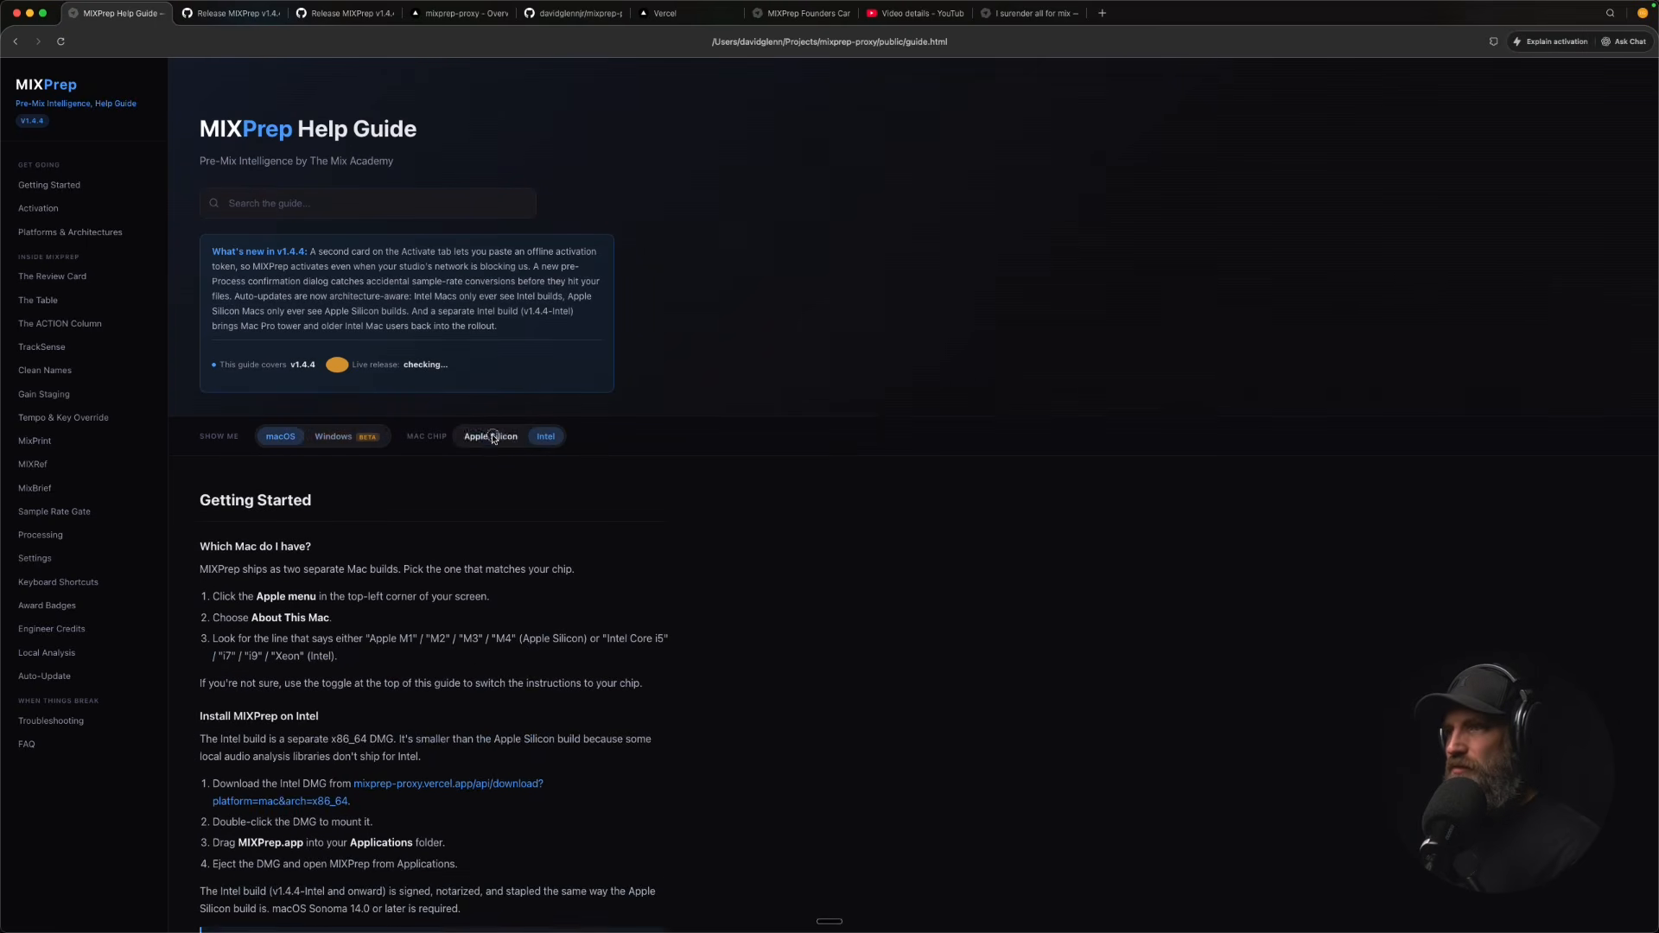
pyautogui.click(497, 438)
pyautogui.scroll(-5, 477, 605)
pyautogui.scroll(-5, 477, 665)
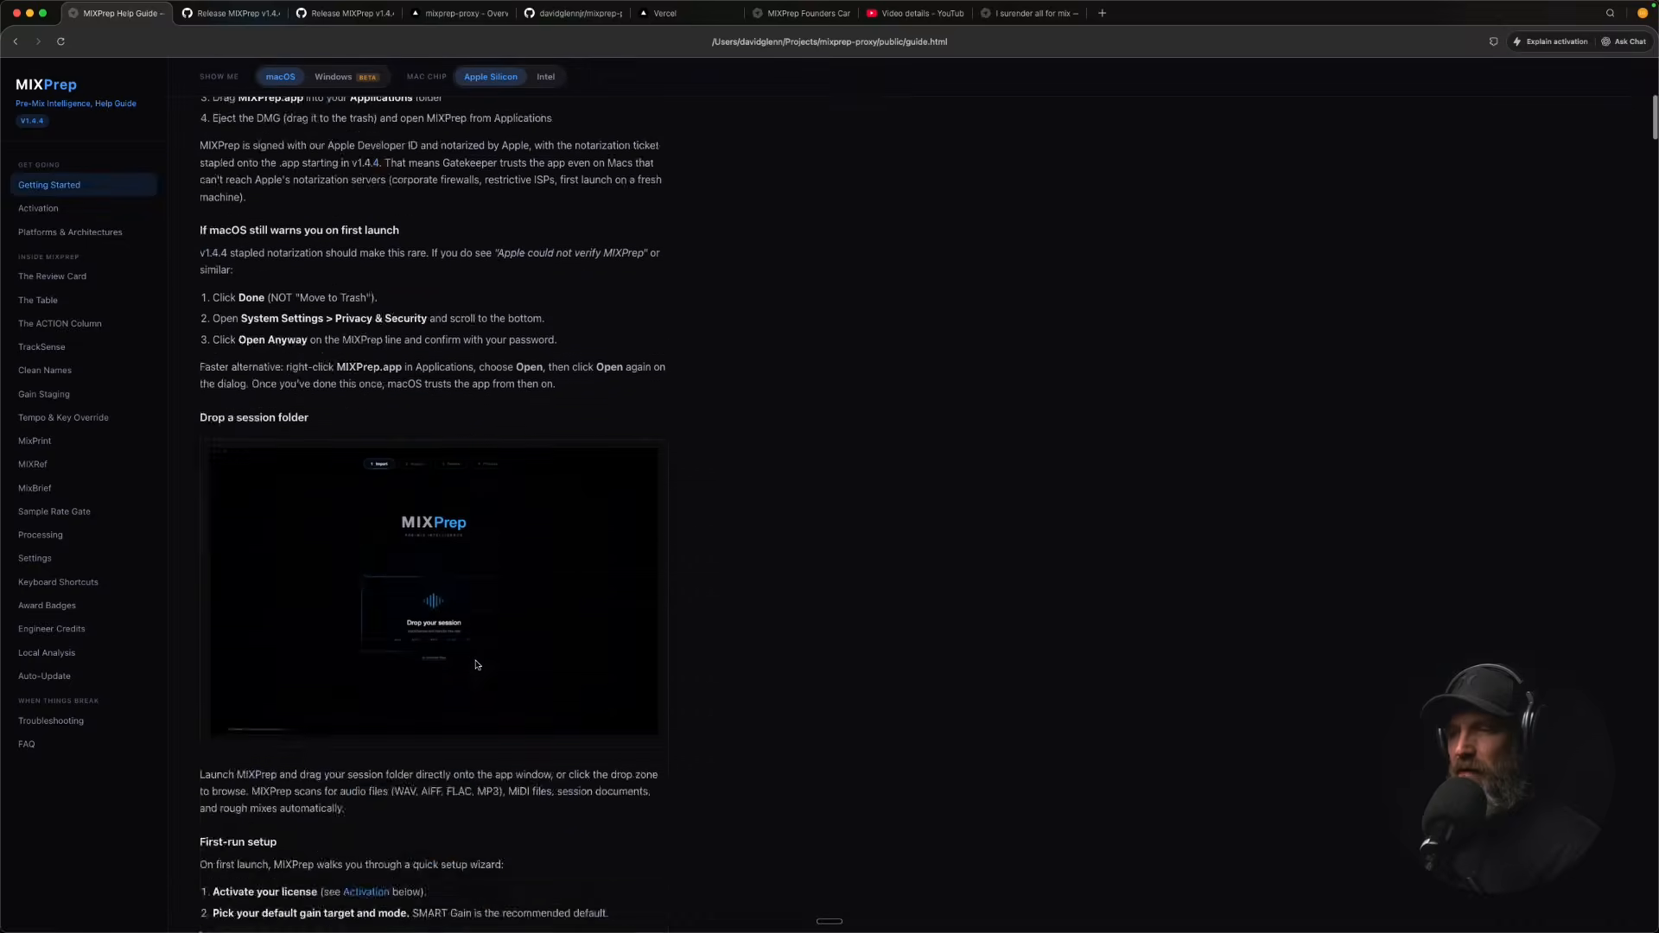
pyautogui.scroll(8, 544, 562)
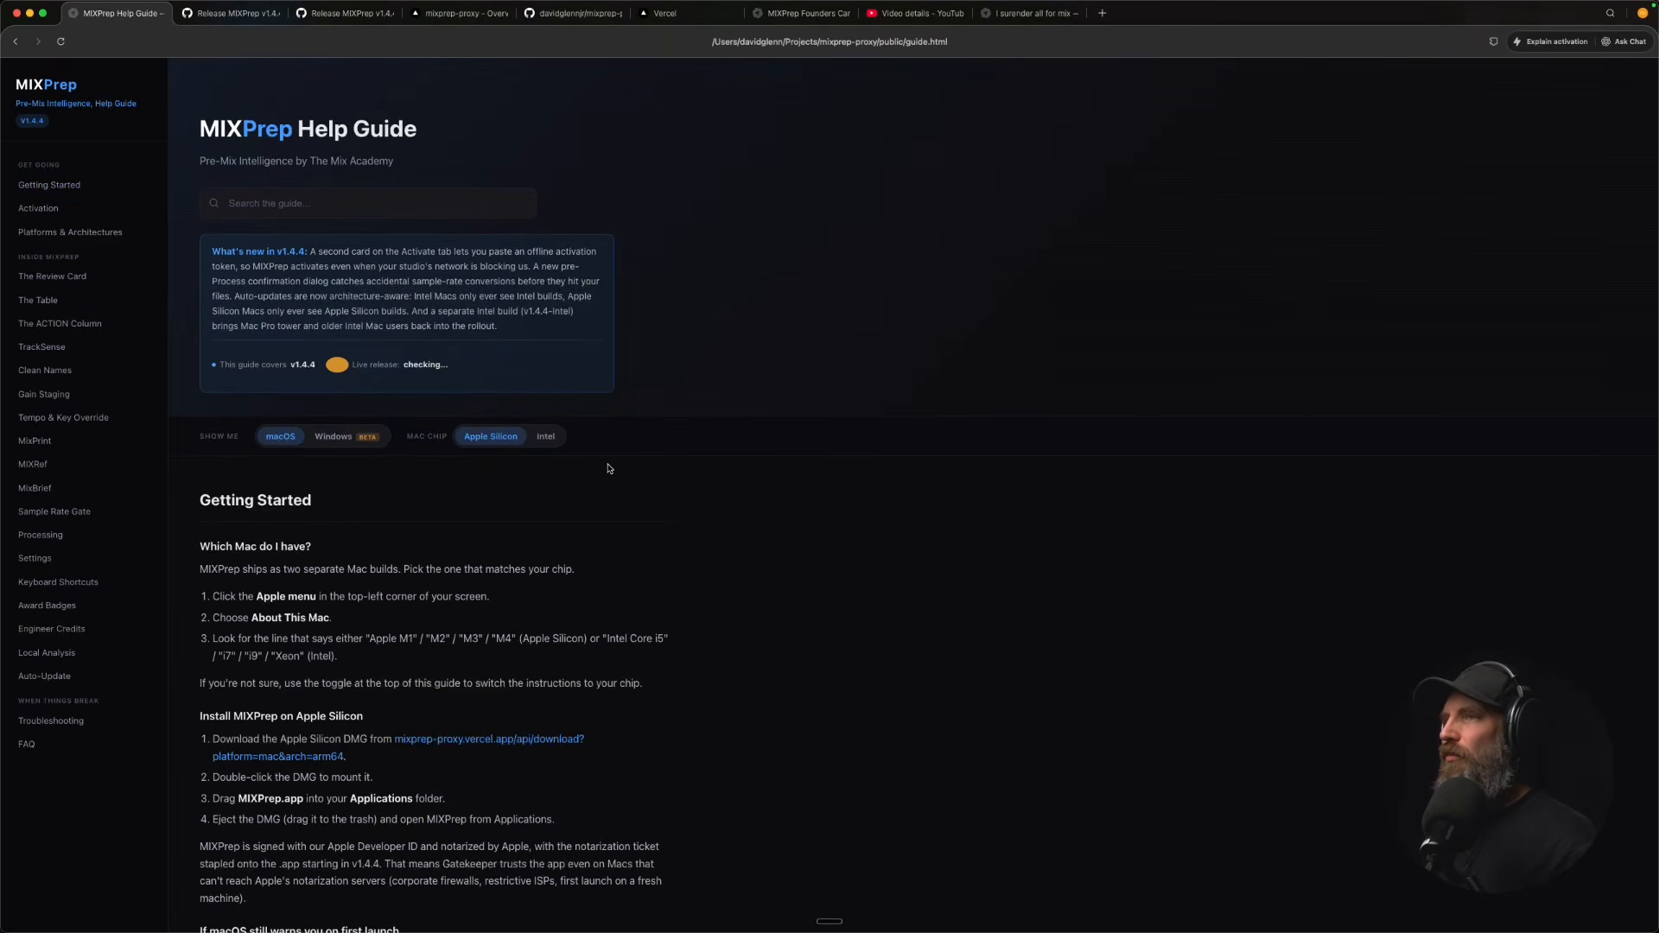
# Return to the MIXPrep report and read the DAW Import Guide's Pro Tools every-session workflow and Ultimate alternative.
pyautogui.press('super+9')
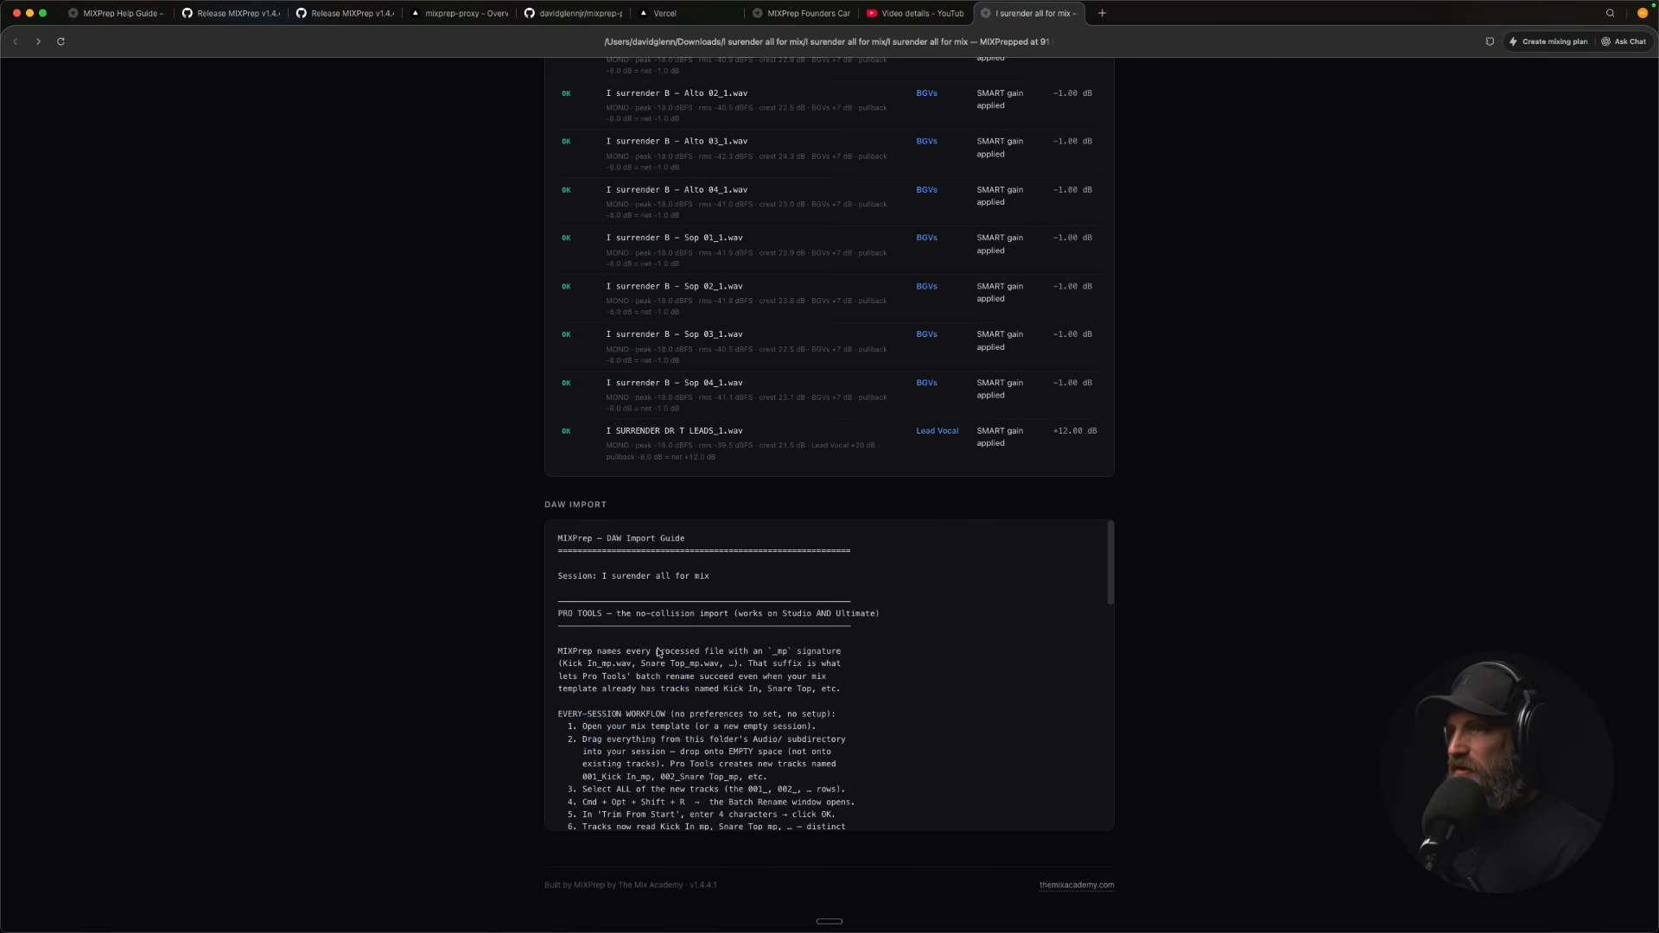
pyautogui.scroll(-3, 657, 649)
pyautogui.scroll(3, 658, 648)
pyautogui.scroll(-10, 657, 648)
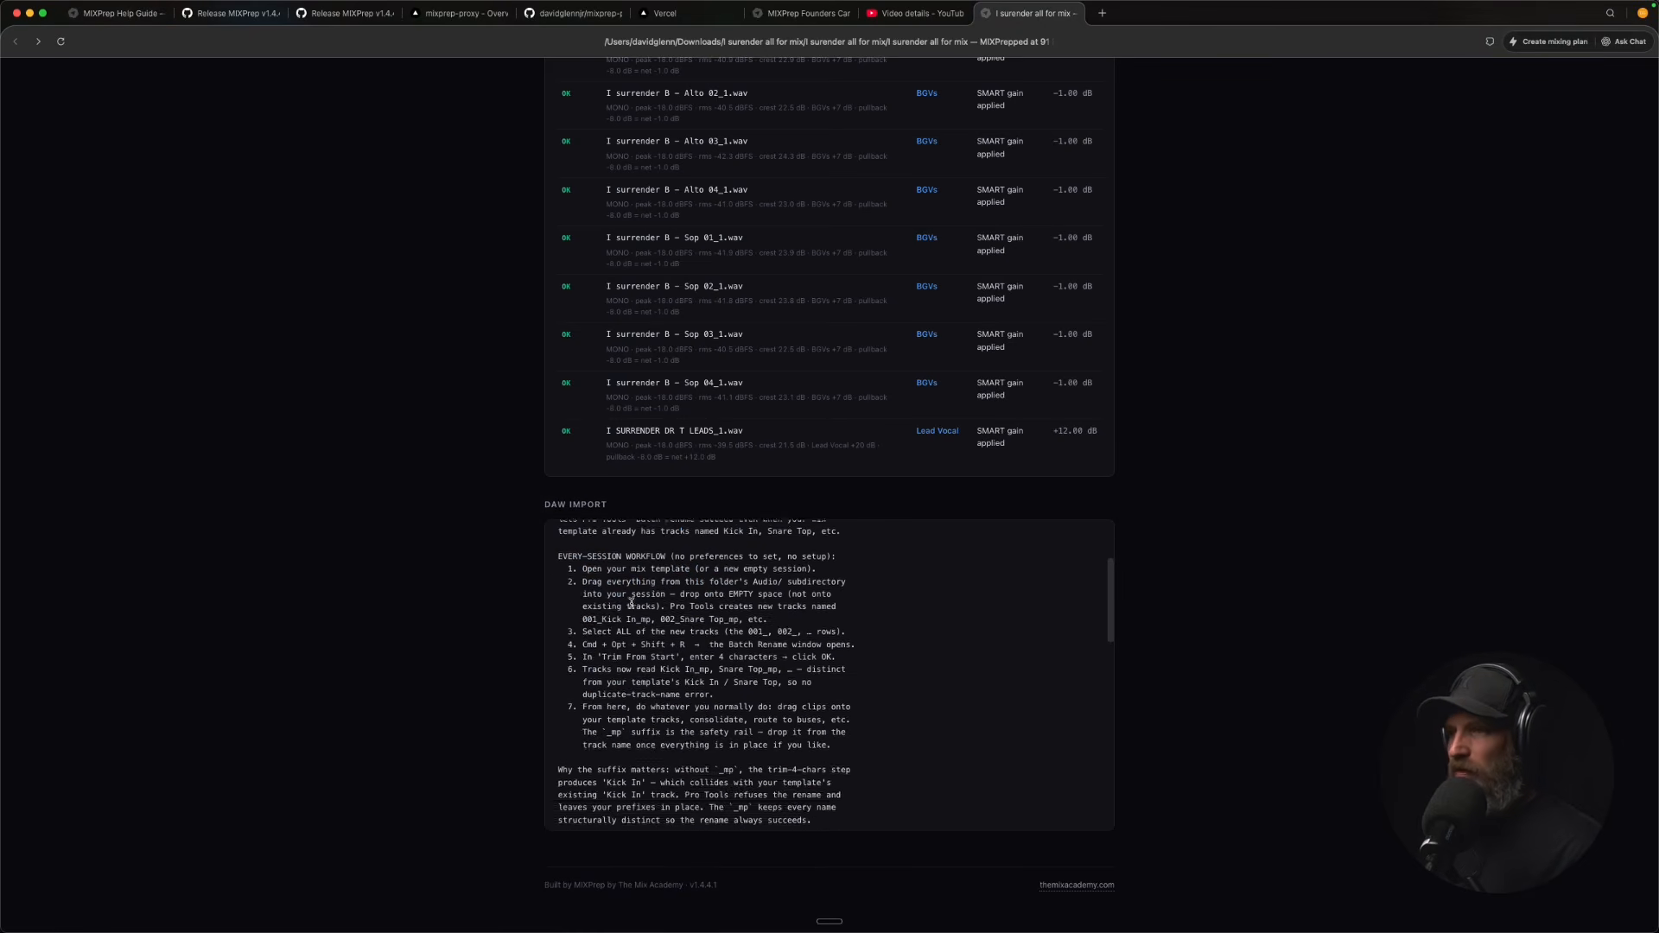
pyautogui.scroll(-10, 631, 603)
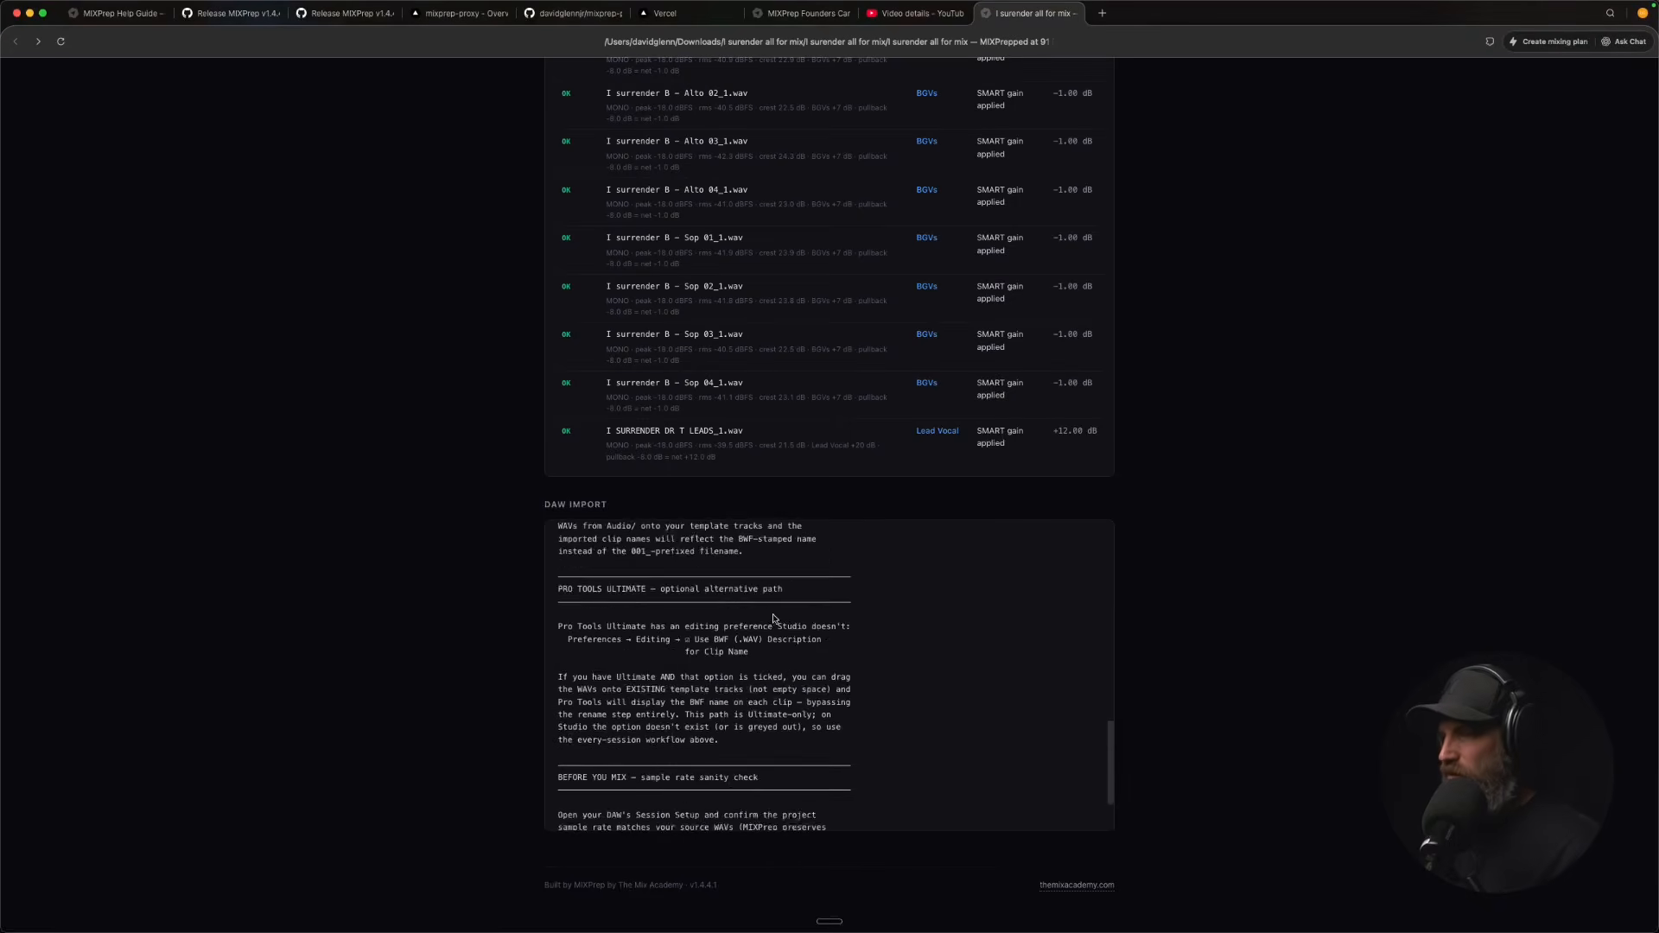
# Switch to Pro Tools and view the first tracks of the All Things New session.
pyautogui.press('super+Tab')
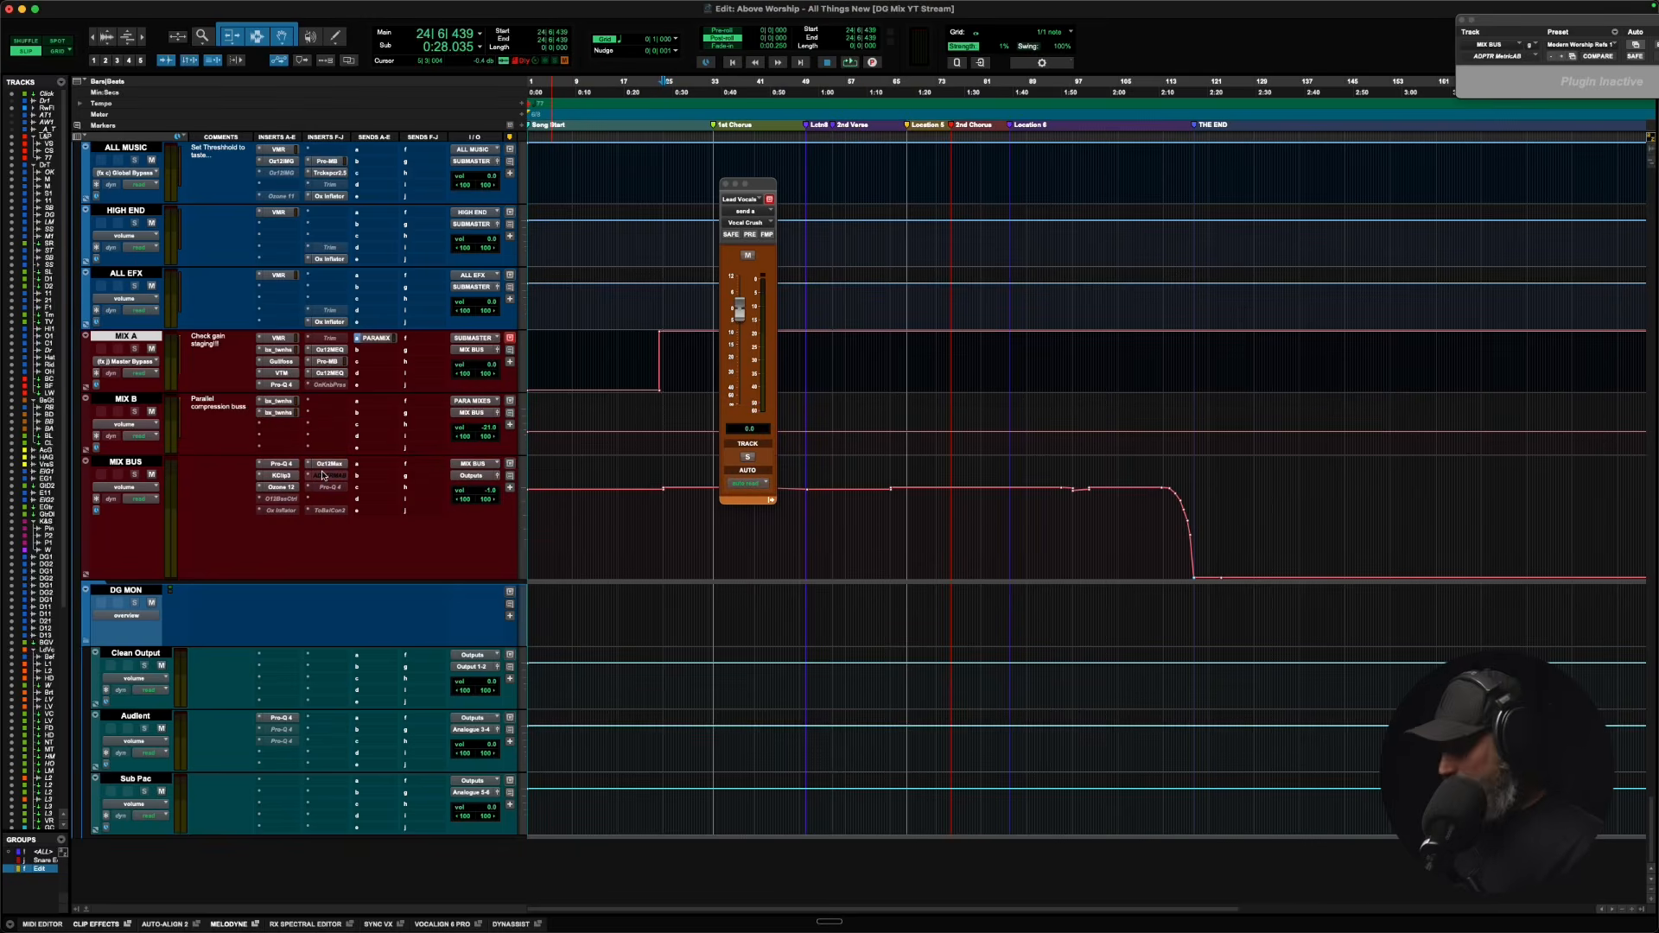
pyautogui.scroll(10, 323, 475)
pyautogui.click(105, 148)
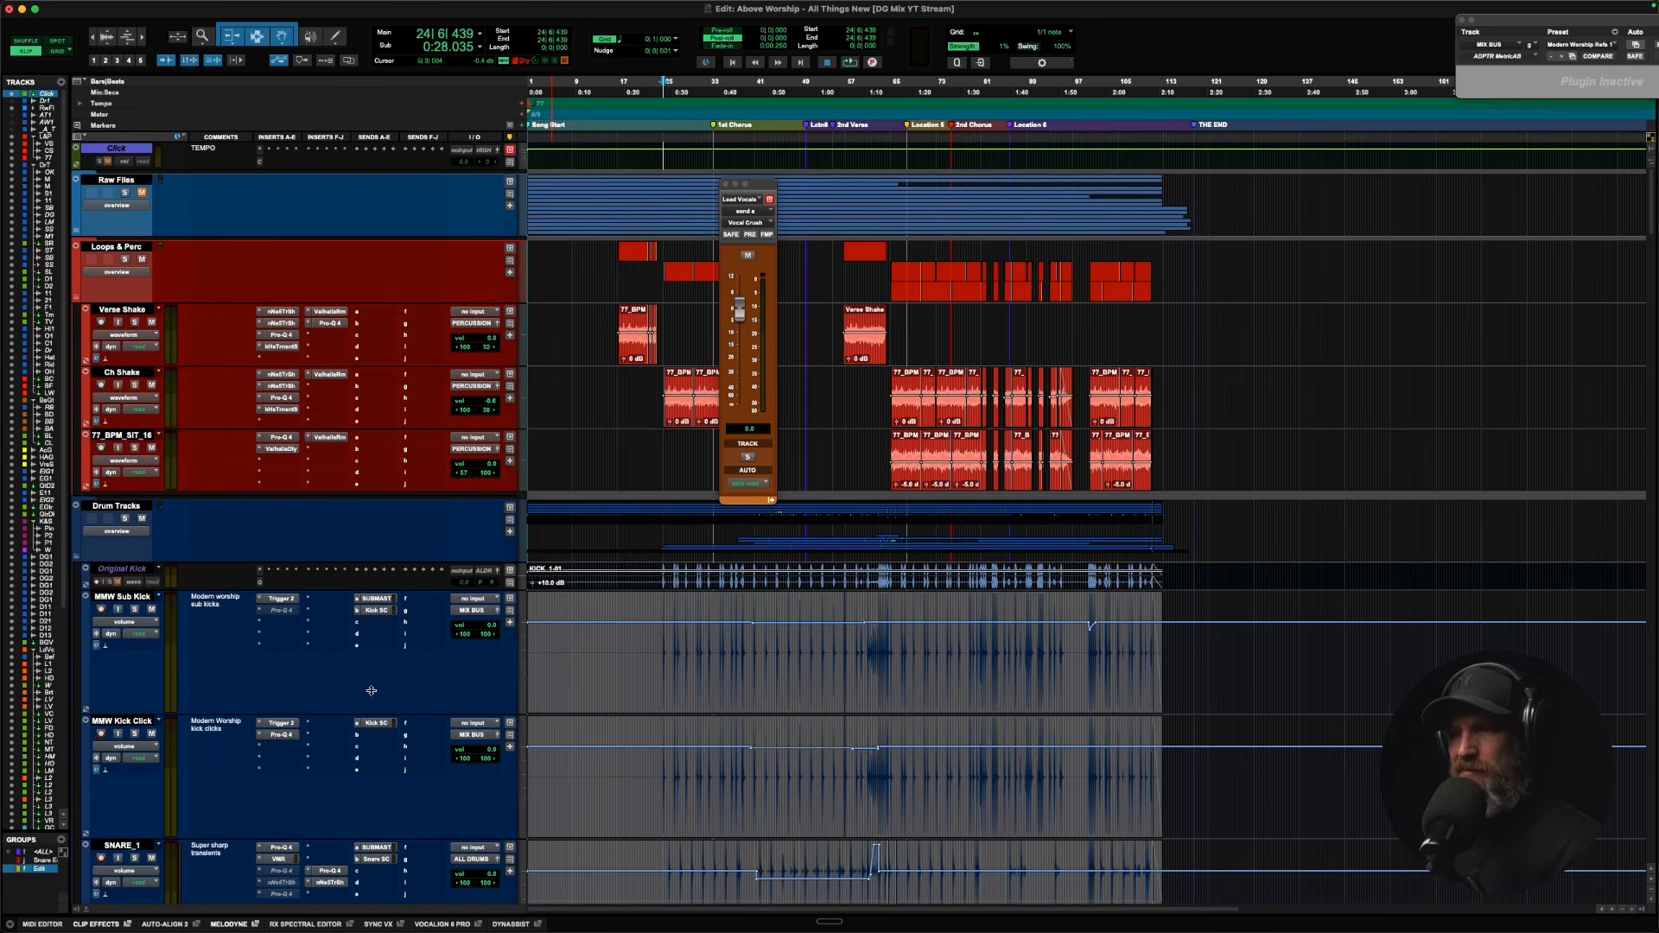
# Switch to Finder and open the Audio folder inside the "I surender all for mix — MIXPrepped at 91 BPM B Major" output folder.
pyautogui.press('super+Tab')
pyautogui.press('super+Tab')
pyautogui.press('super+Tab')
pyautogui.press('super+Tab')
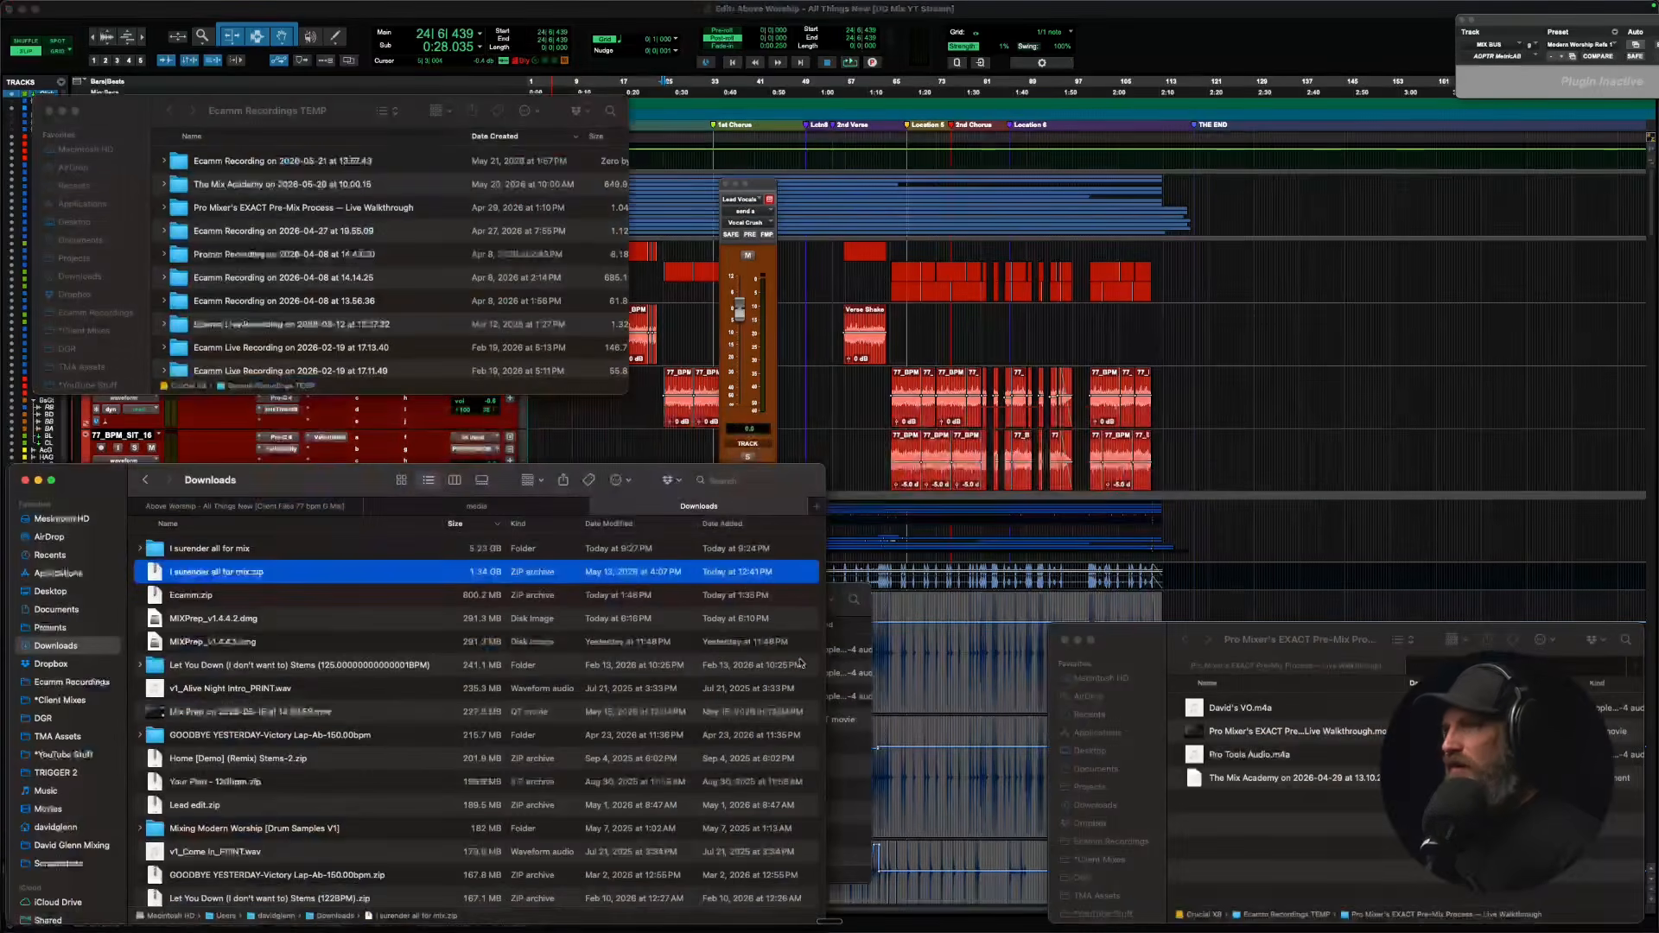
pyautogui.click(243, 548)
pyautogui.doubleClick(243, 549)
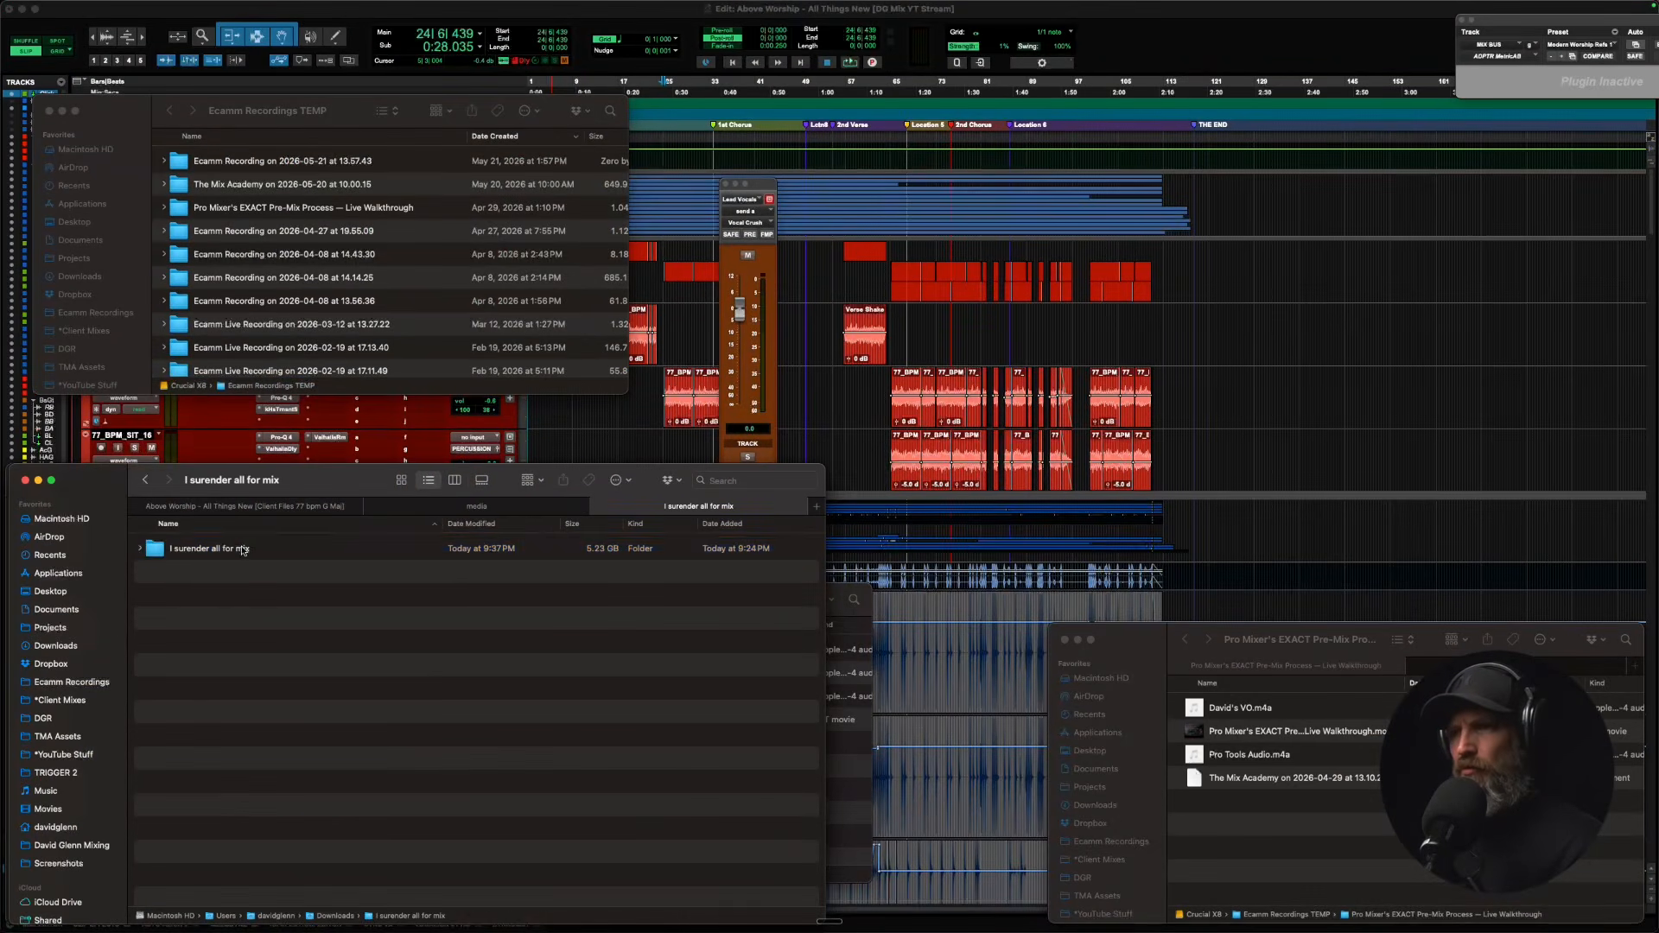
pyautogui.doubleClick(241, 550)
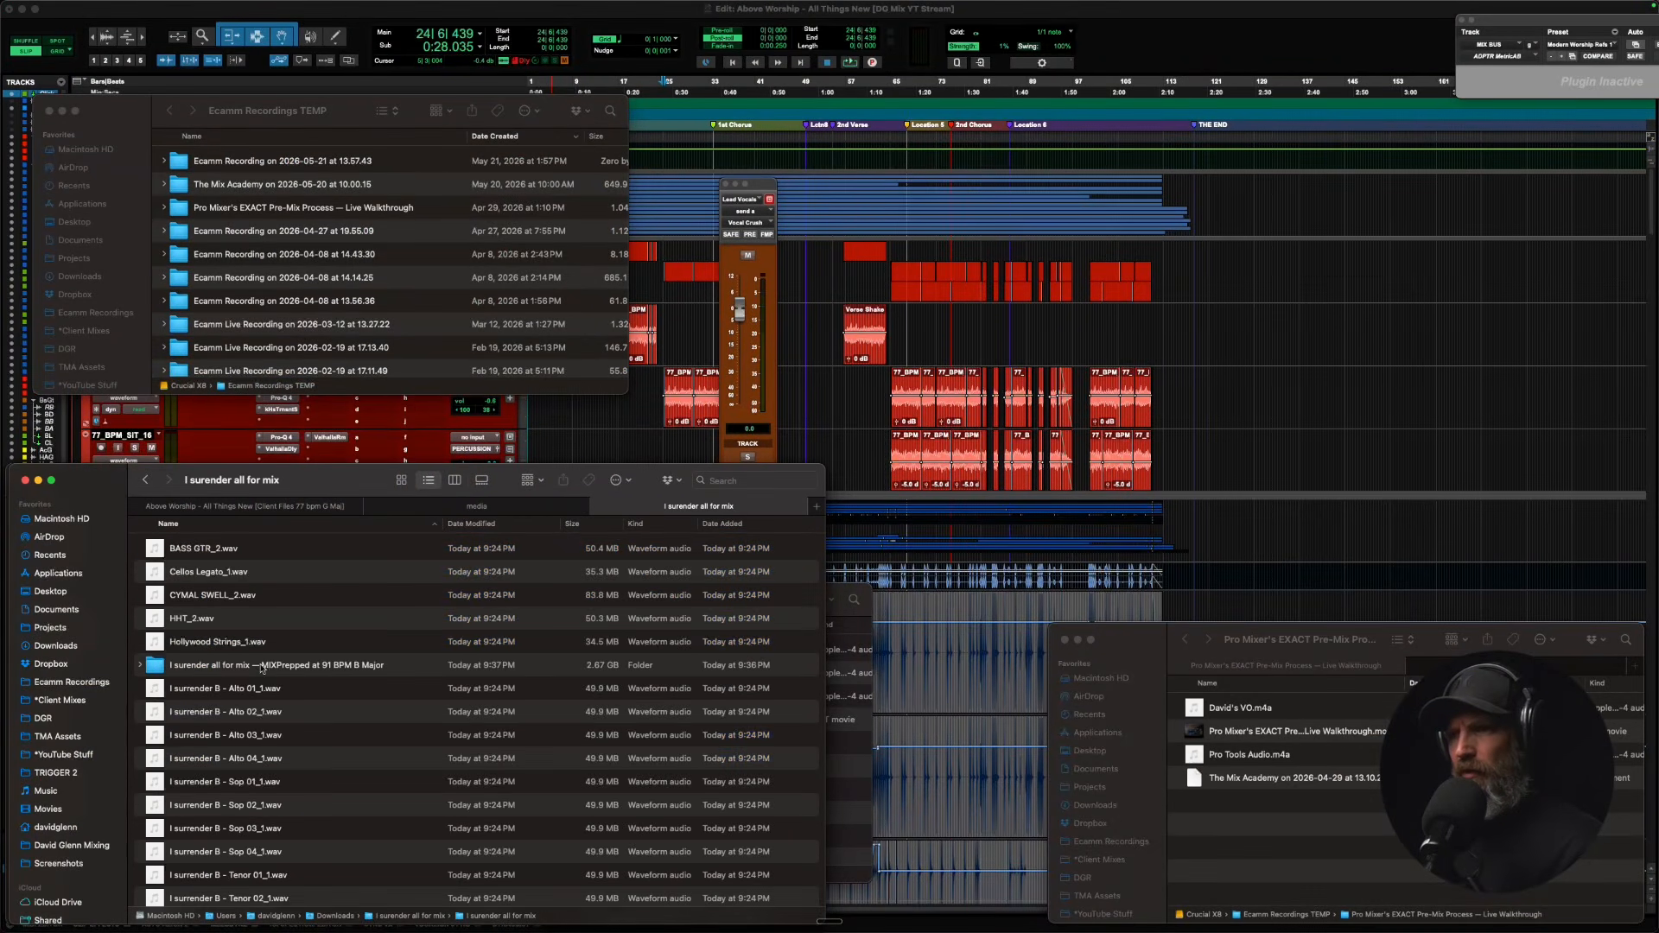
pyautogui.doubleClick(216, 665)
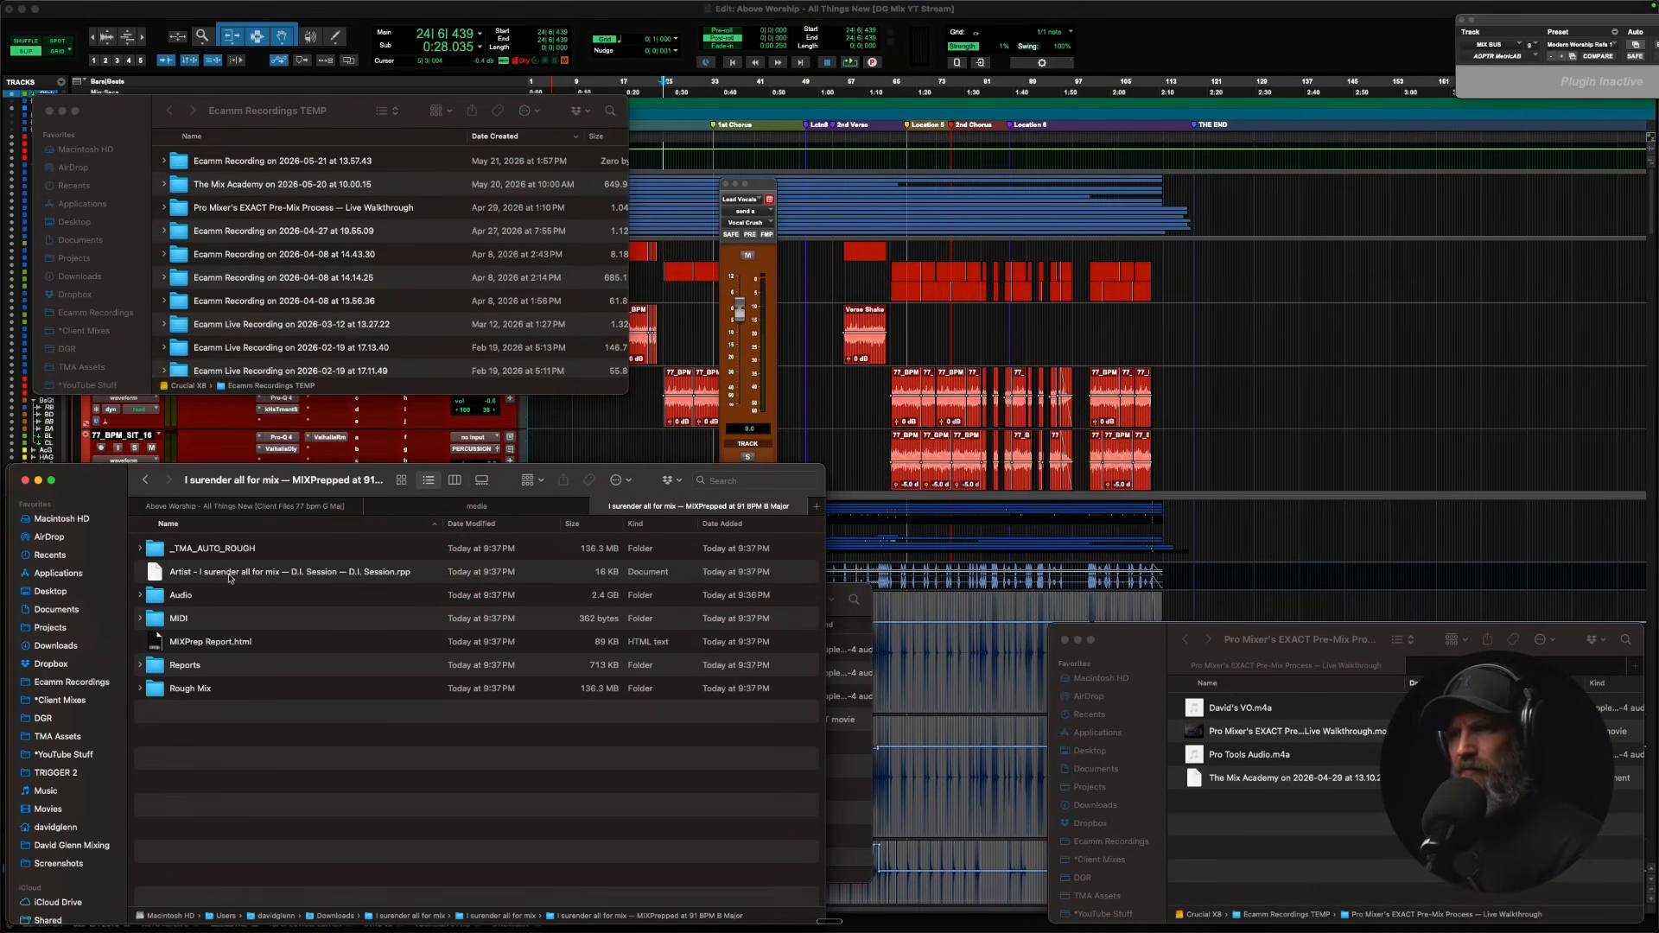
pyautogui.doubleClick(183, 595)
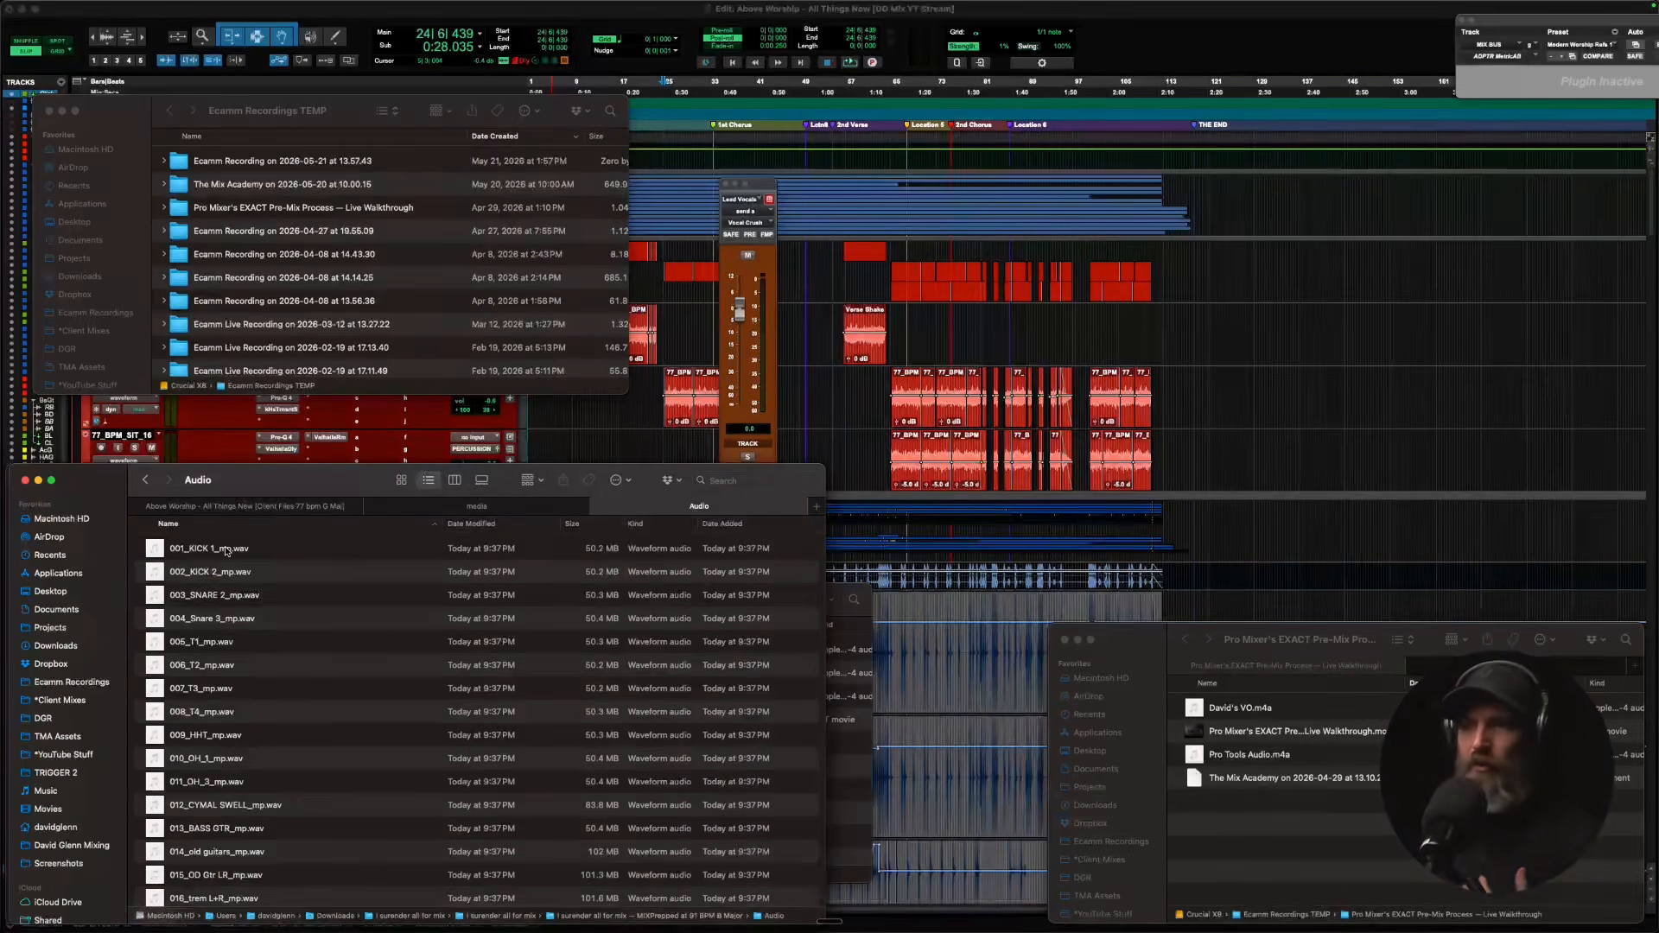
# Select all the processed WAV files in the Audio folder.
pyautogui.scroll(-10, 220, 588)
pyautogui.press('super+a')
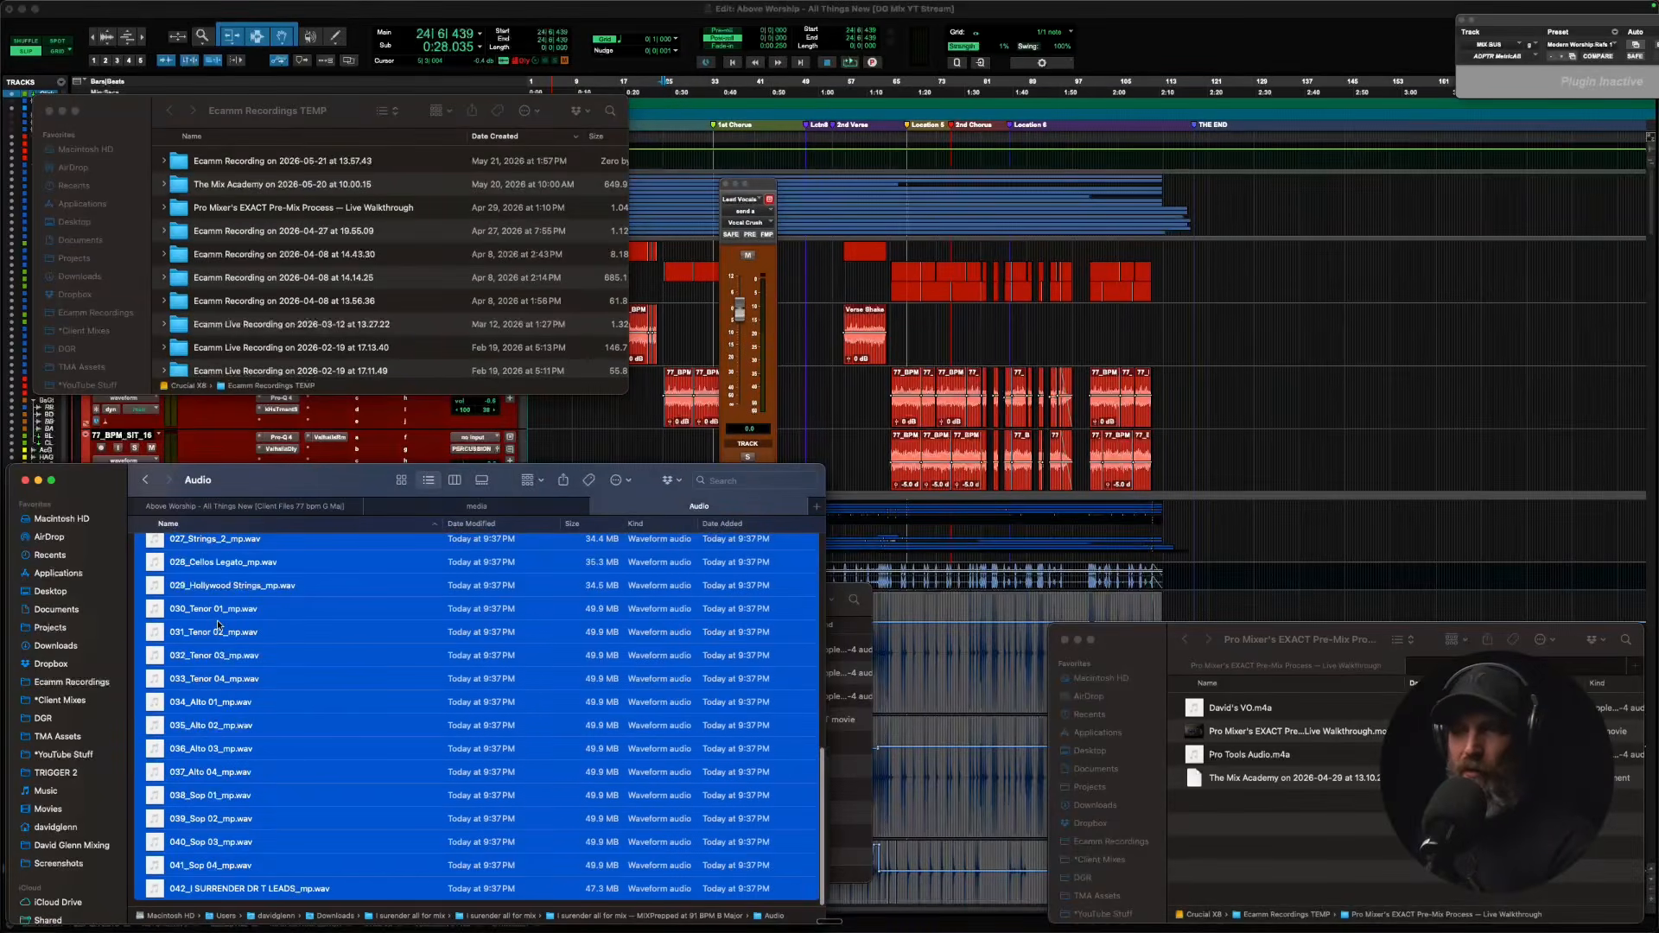
pyautogui.scroll(10, 216, 619)
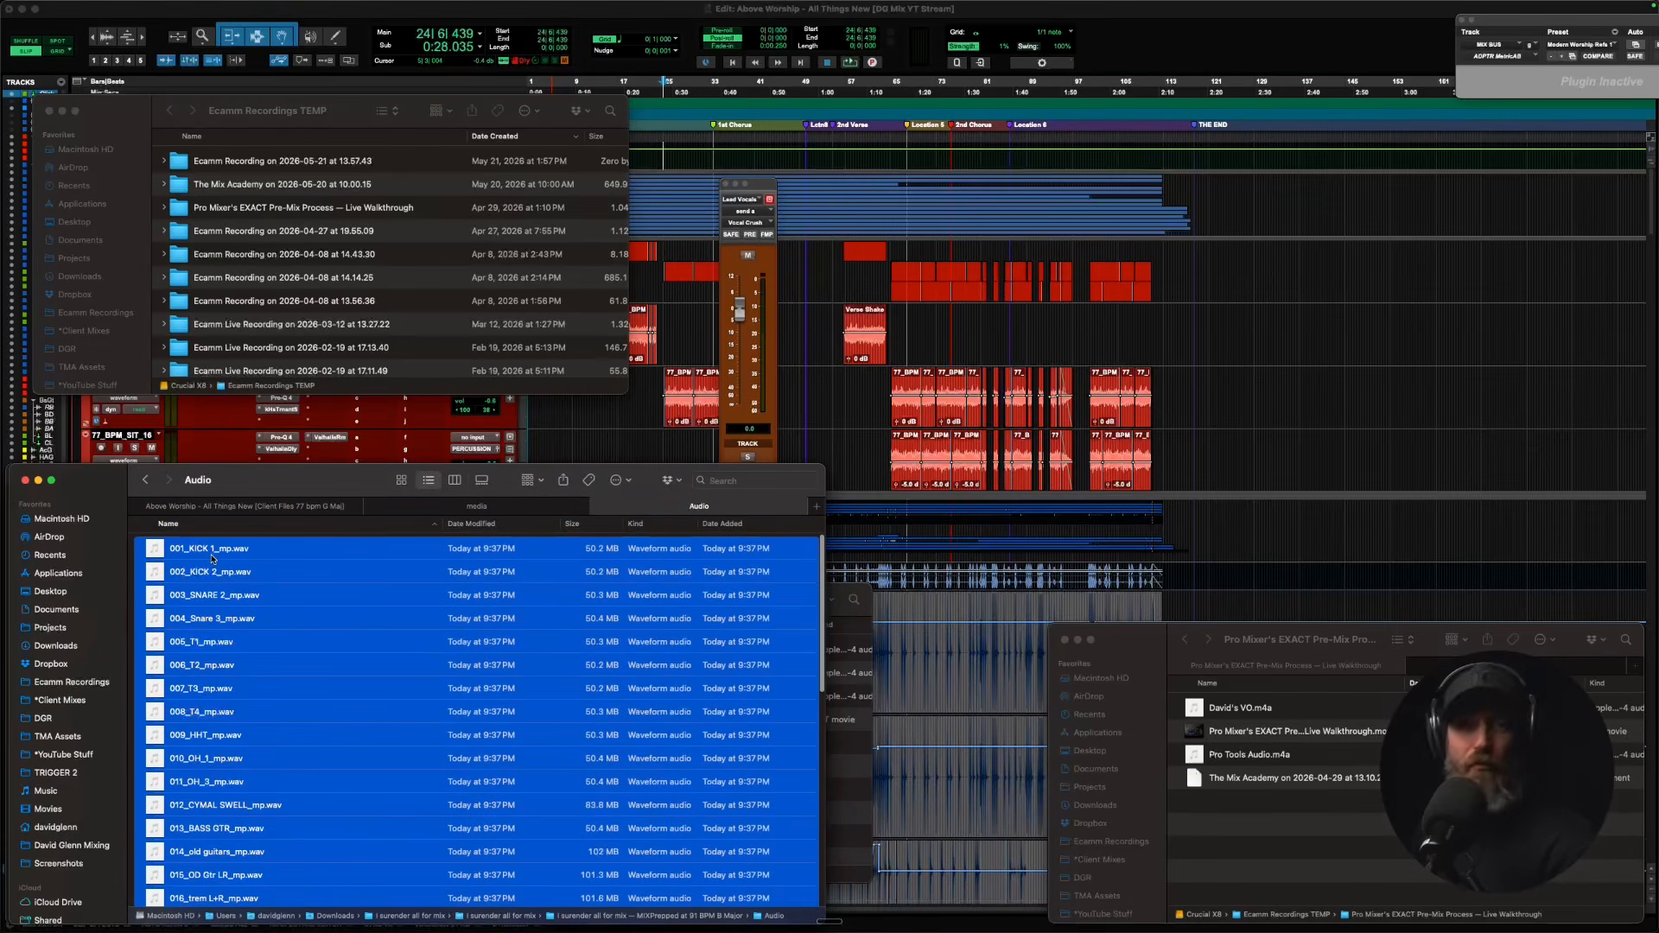
# Switch to MIXPrep, open its settings and examine the General audio output, gain mode, processing, export and display options.
pyautogui.press('super+Tab')
pyautogui.press('super+Tab')
pyautogui.press('super+Tab')
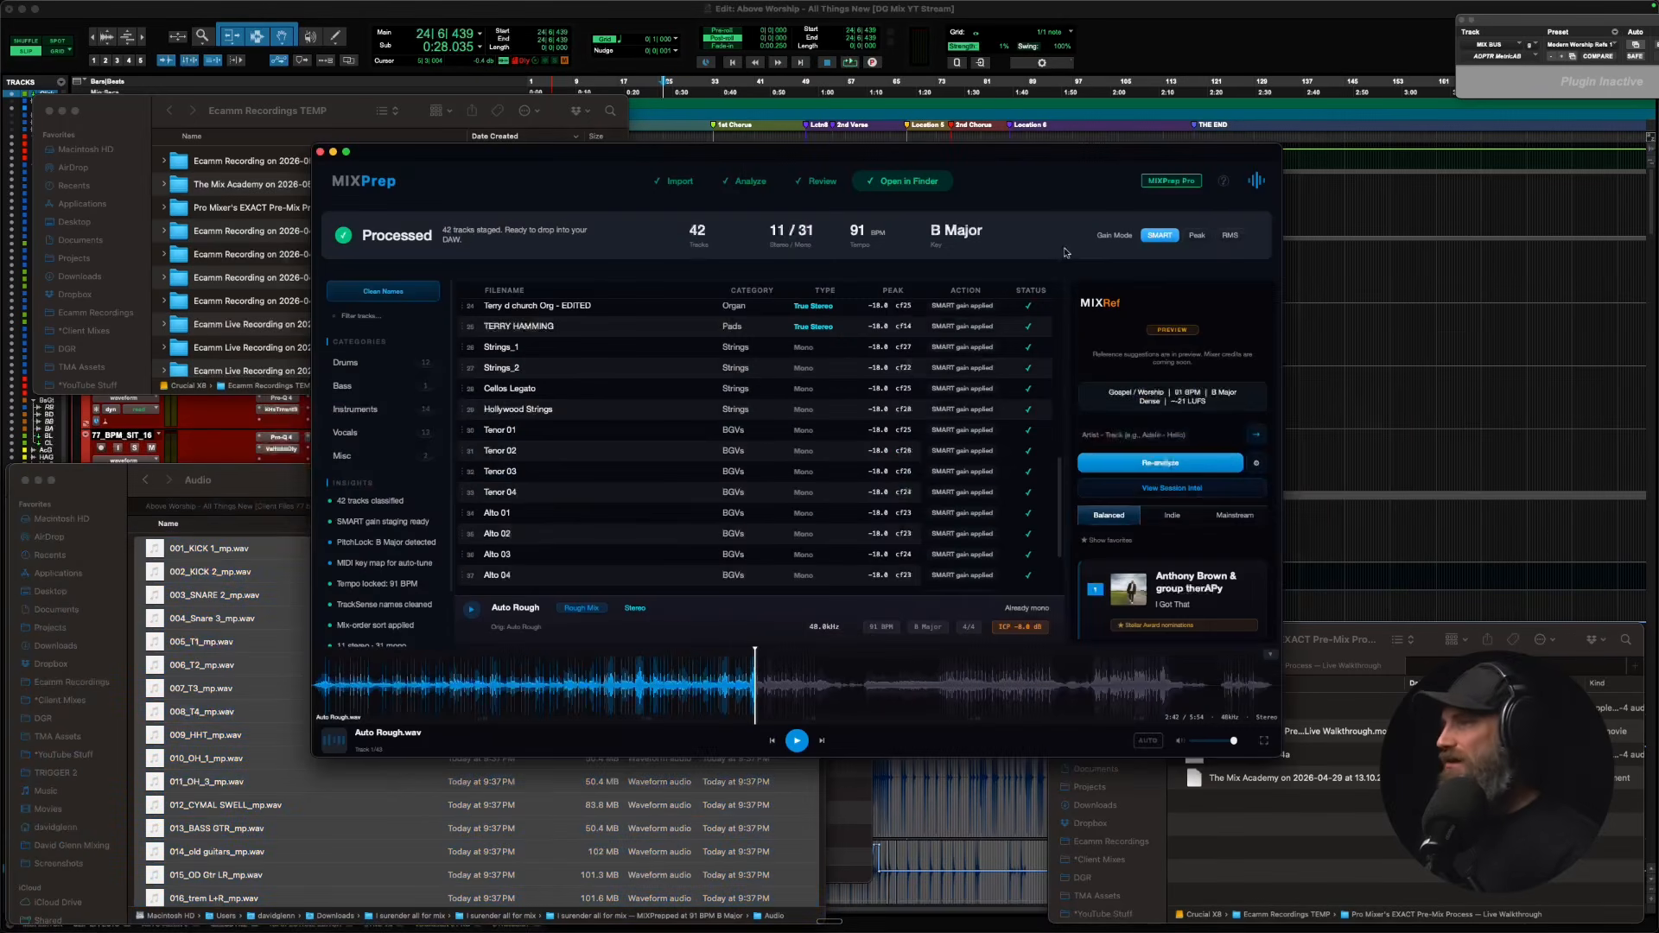
pyautogui.click(1256, 180)
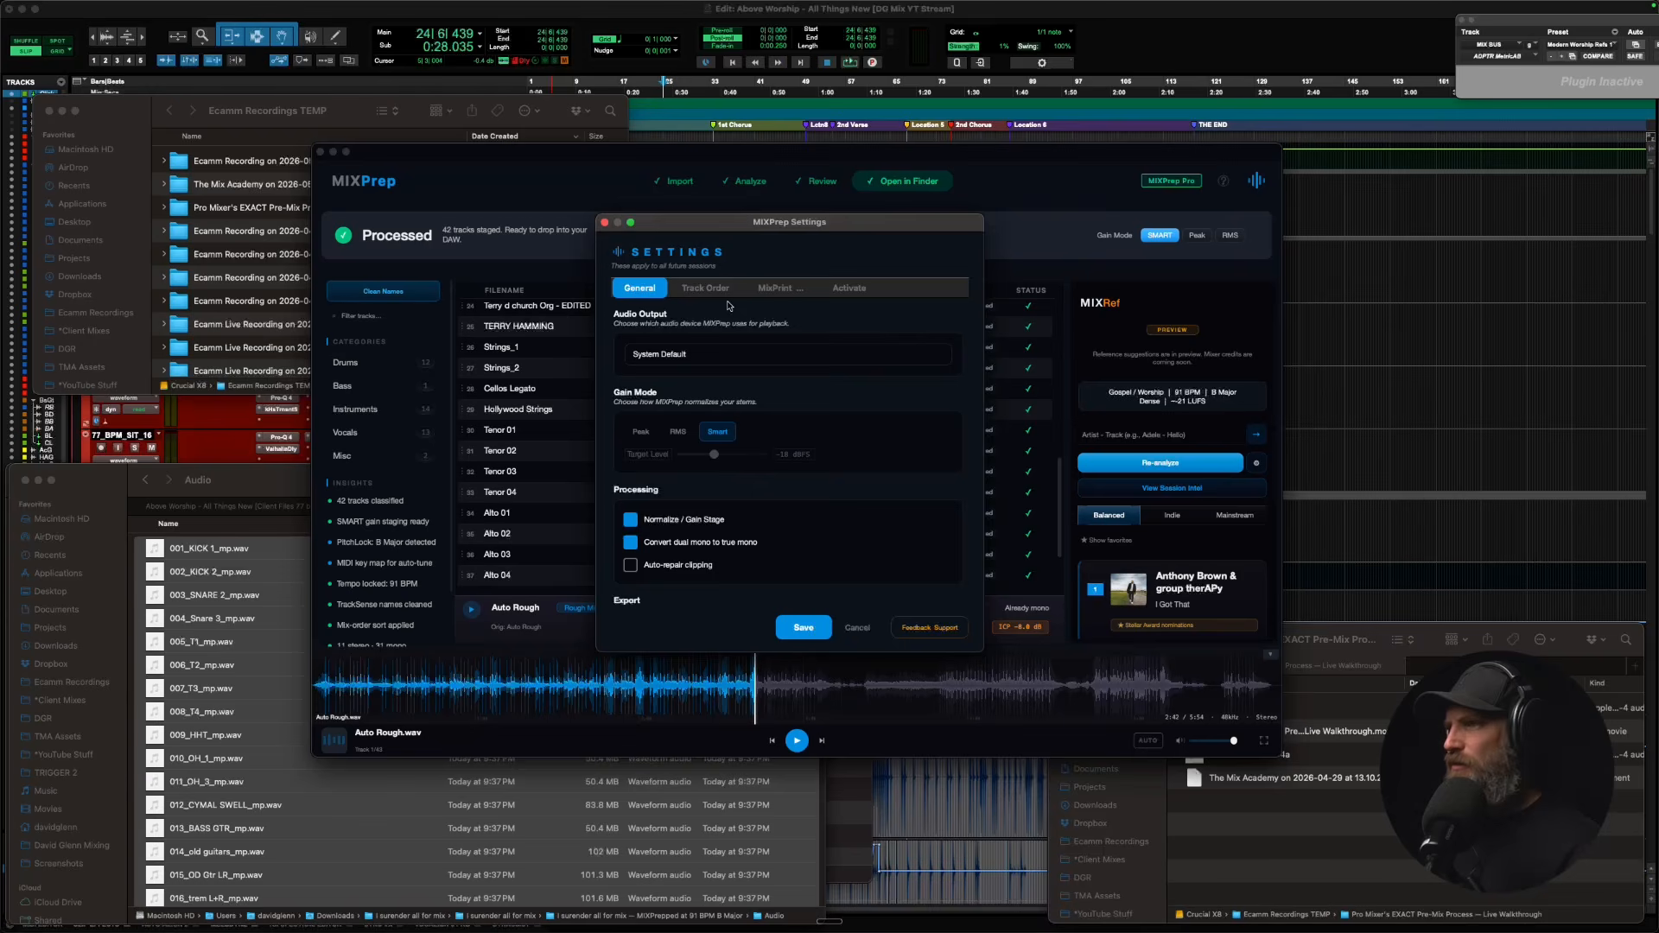
pyautogui.scroll(-8, 728, 305)
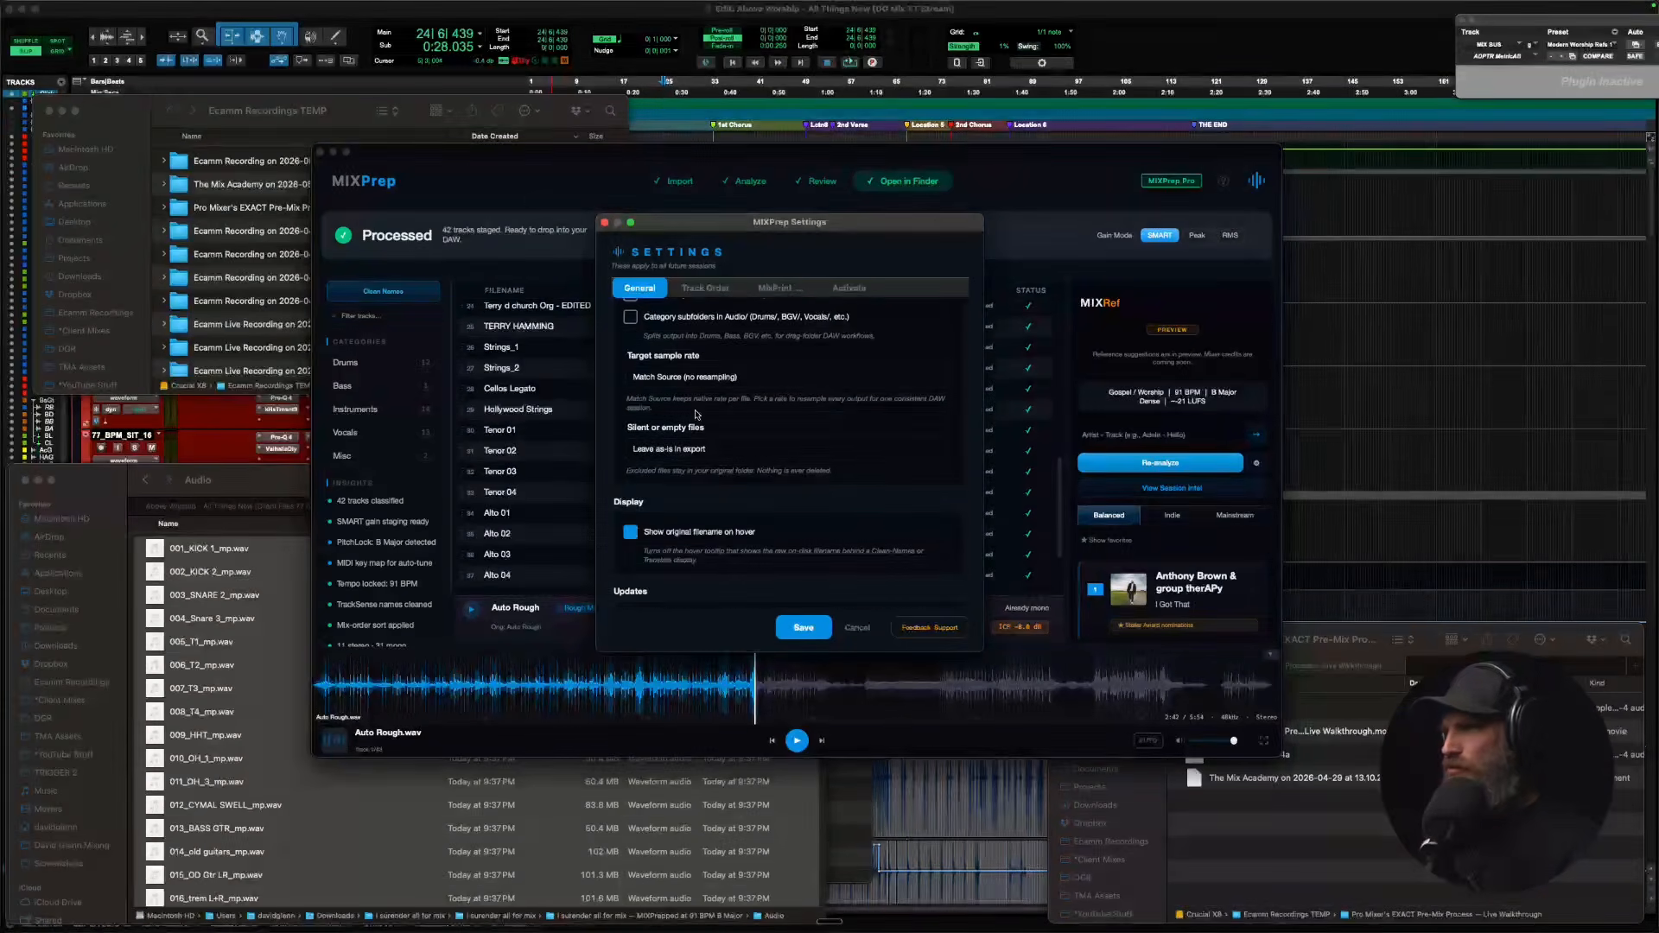
pyautogui.scroll(3, 696, 414)
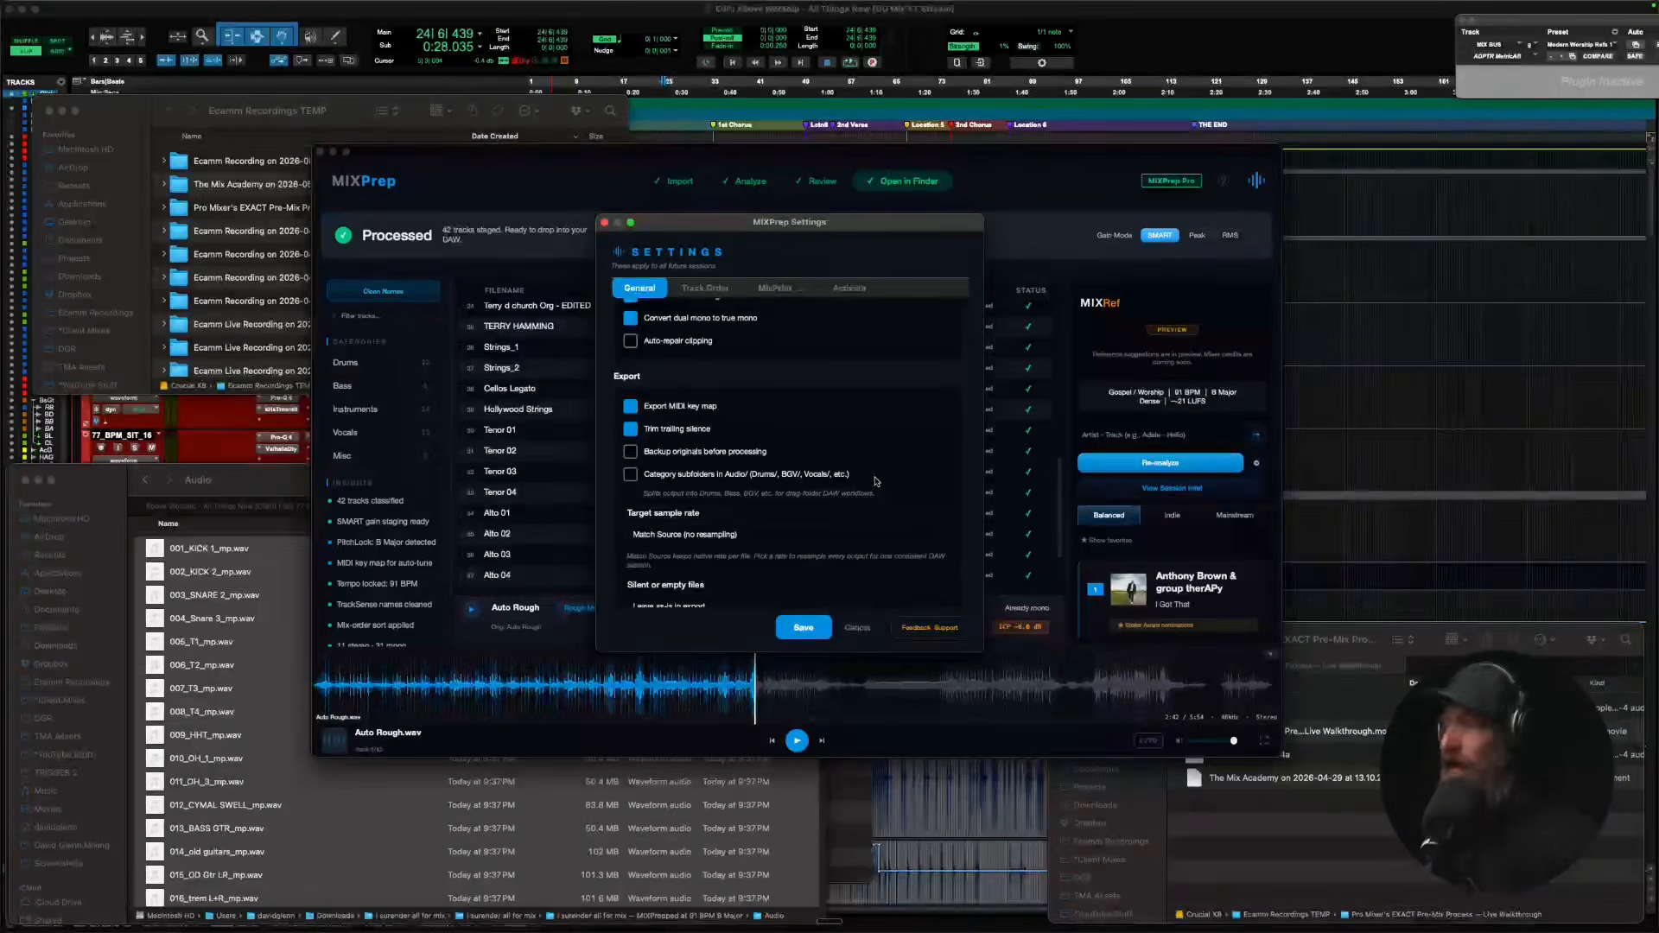
pyautogui.moveTo(875, 481)
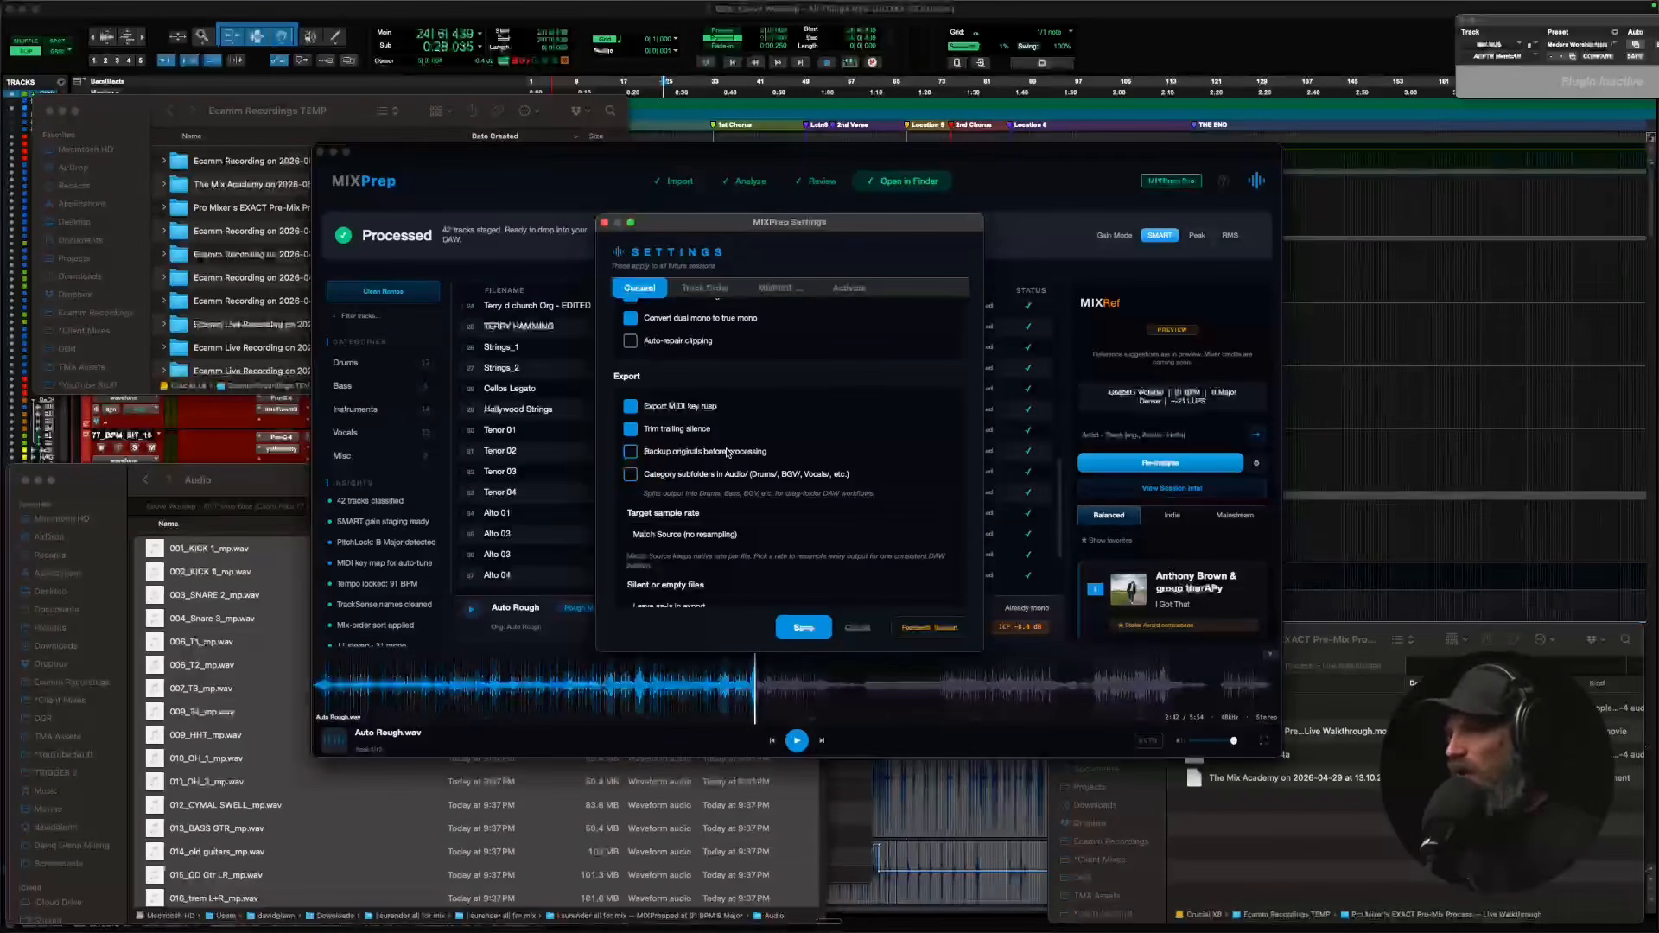
pyautogui.scroll(-3, 691, 475)
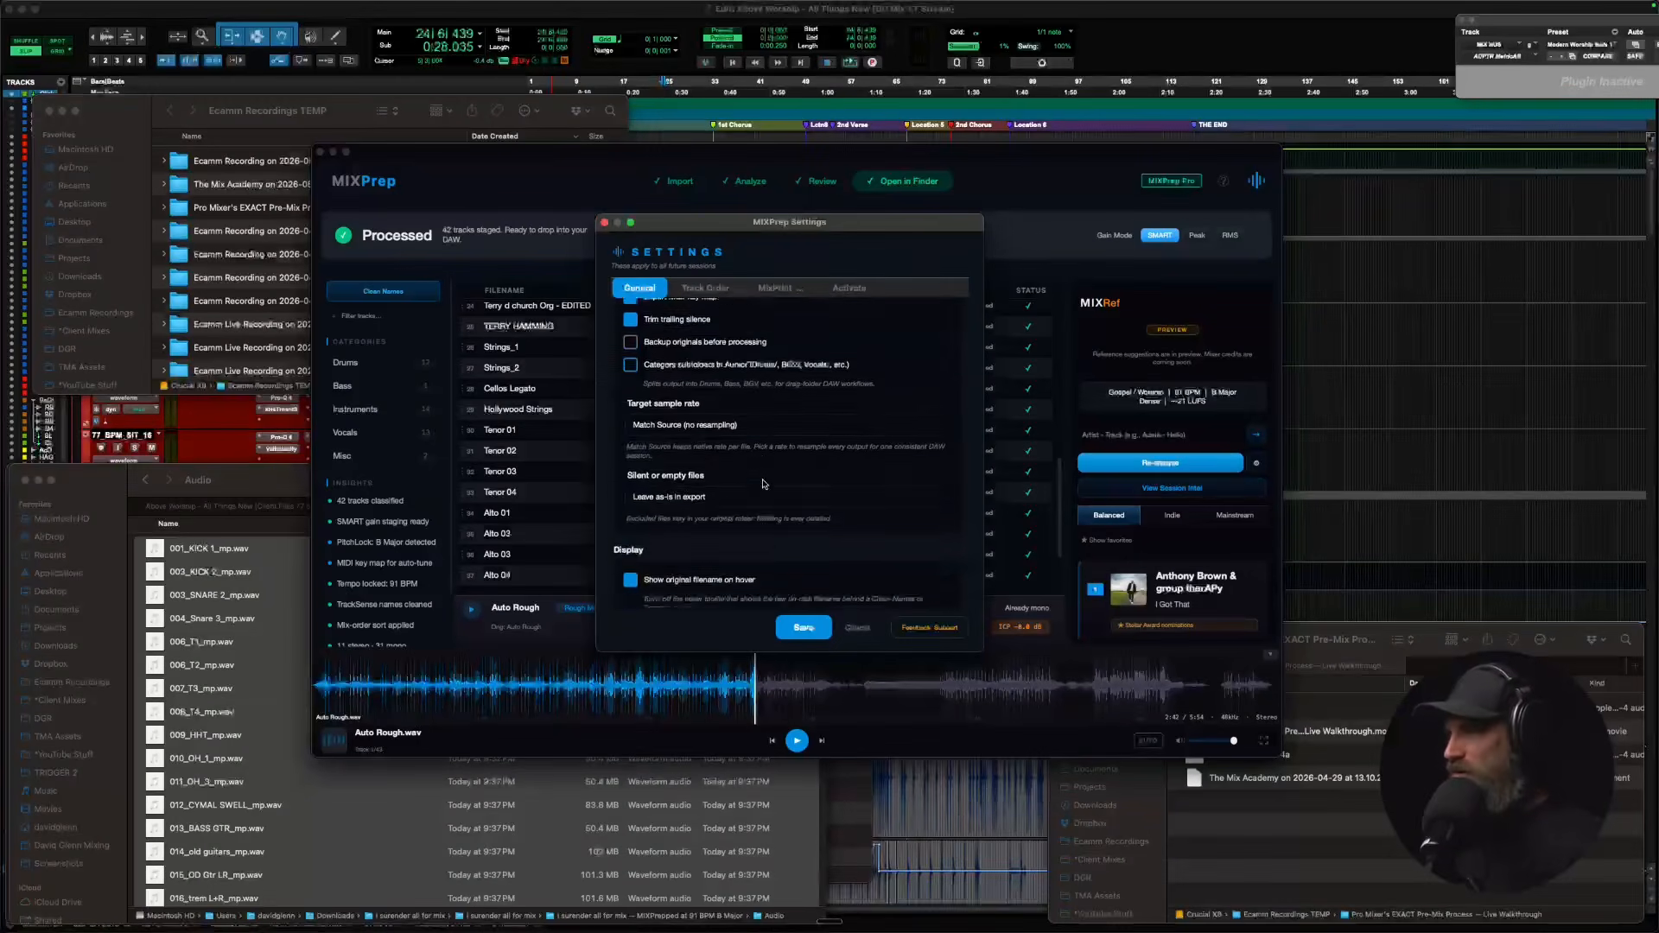
pyautogui.scroll(10, 764, 484)
pyautogui.scroll(-3, 832, 429)
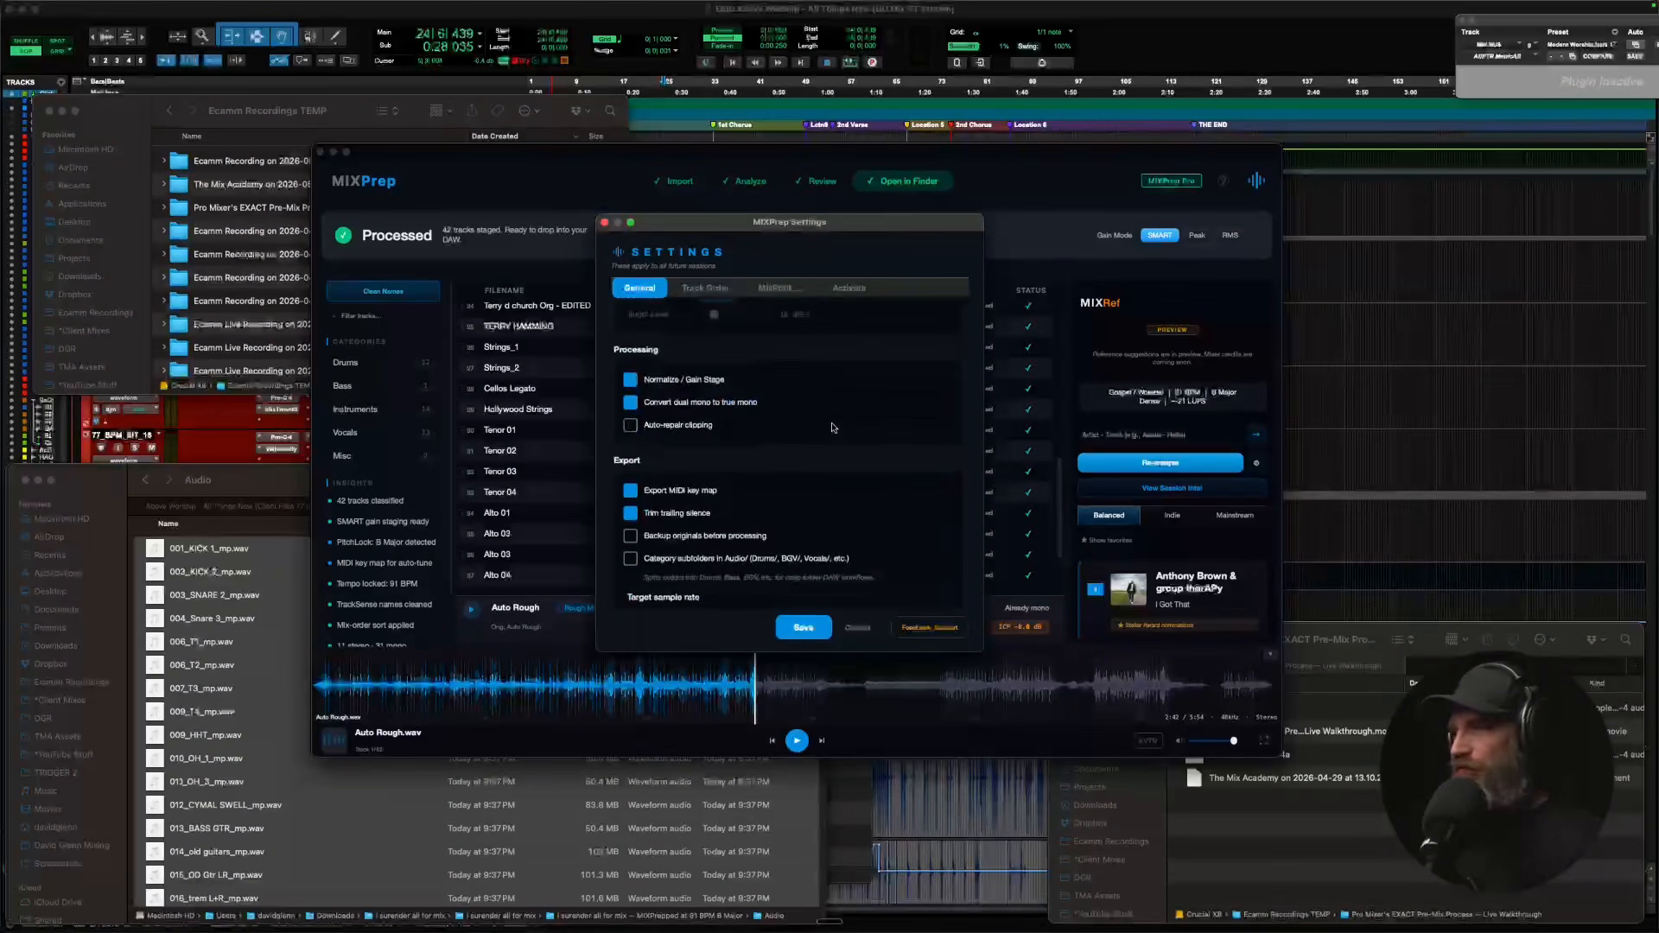
pyautogui.scroll(3, 832, 427)
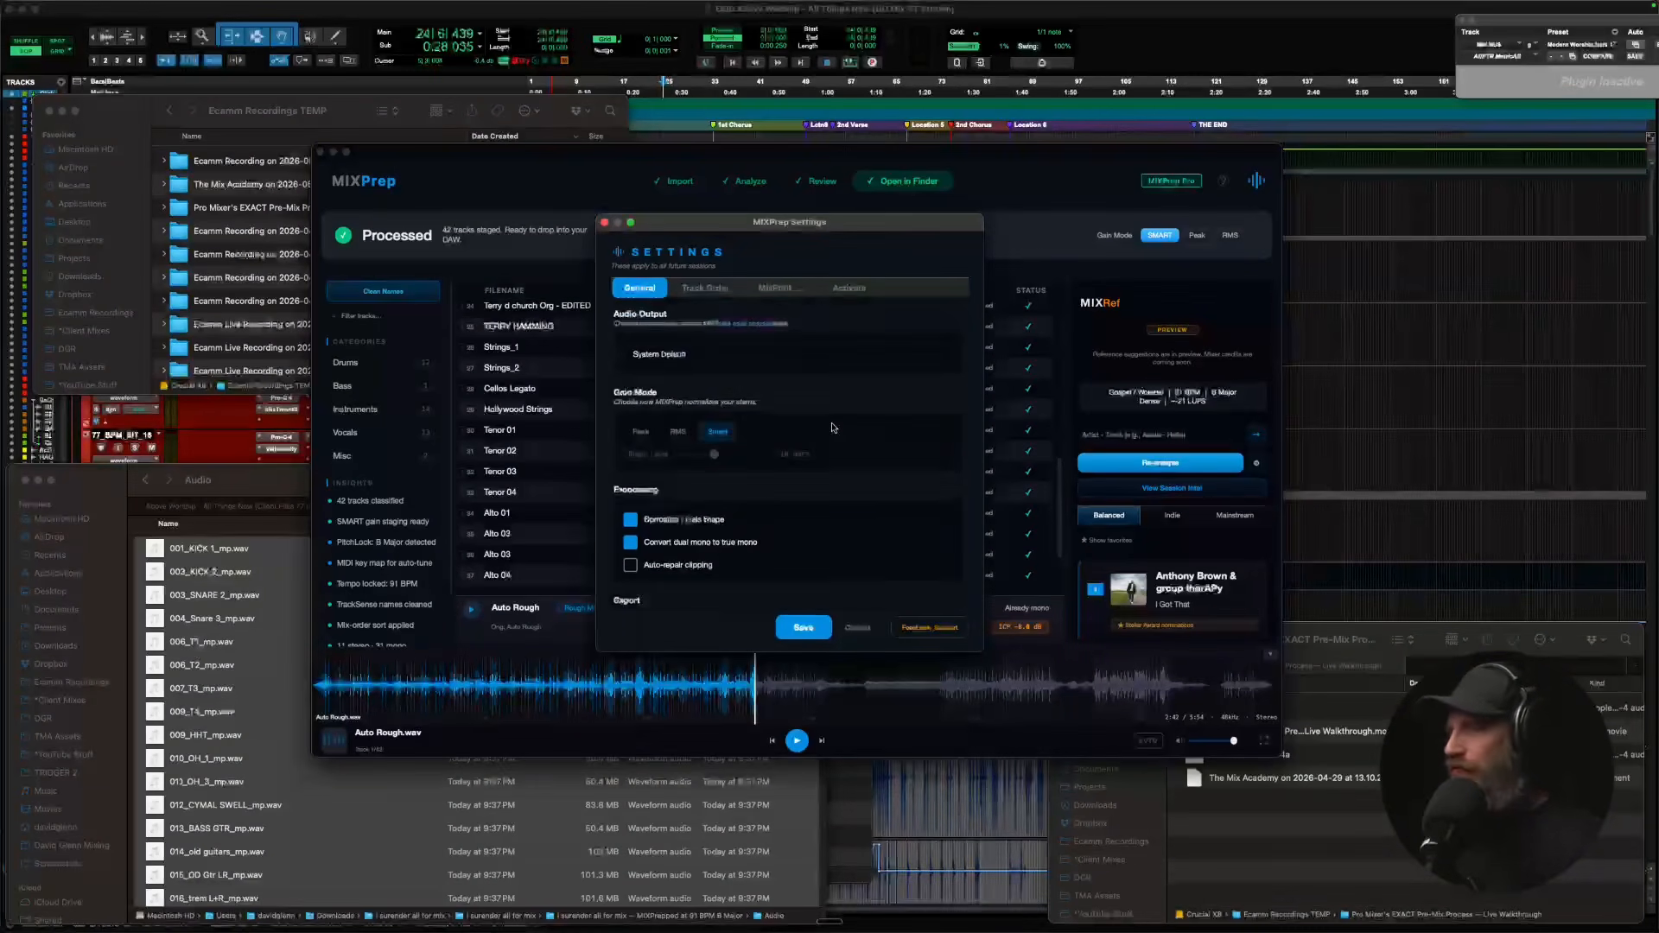
pyautogui.click(707, 353)
pyautogui.click(707, 351)
# Review the Track Order, MixPrint and Activate settings, and close the settings without saving.
pyautogui.click(710, 289)
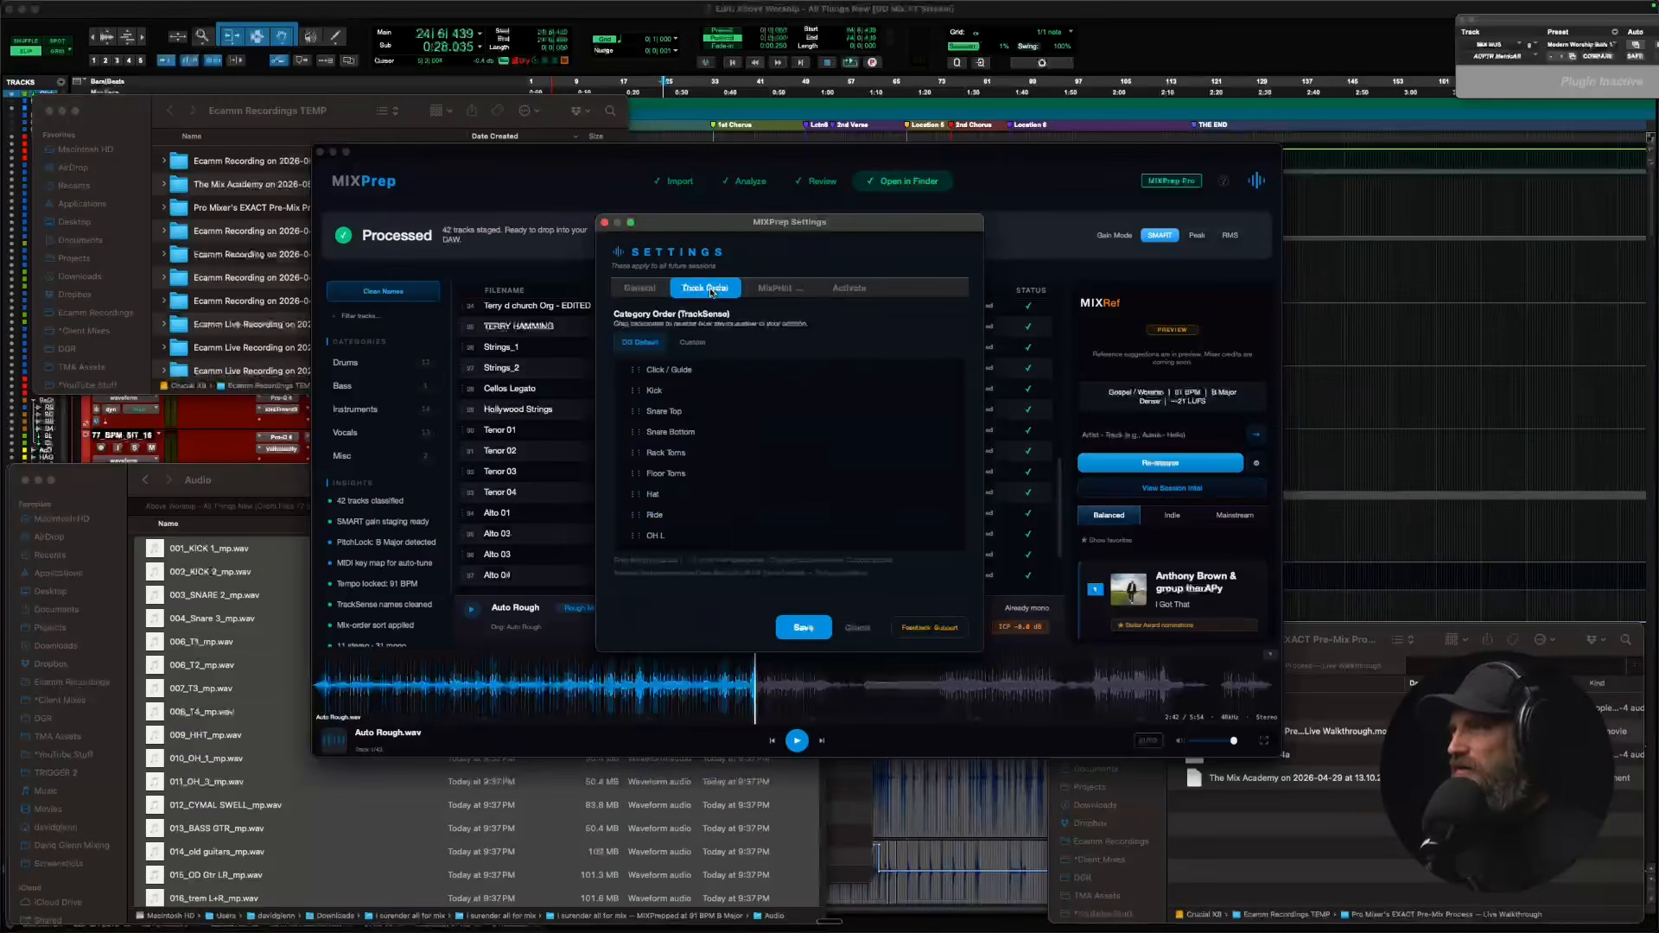
pyautogui.click(767, 288)
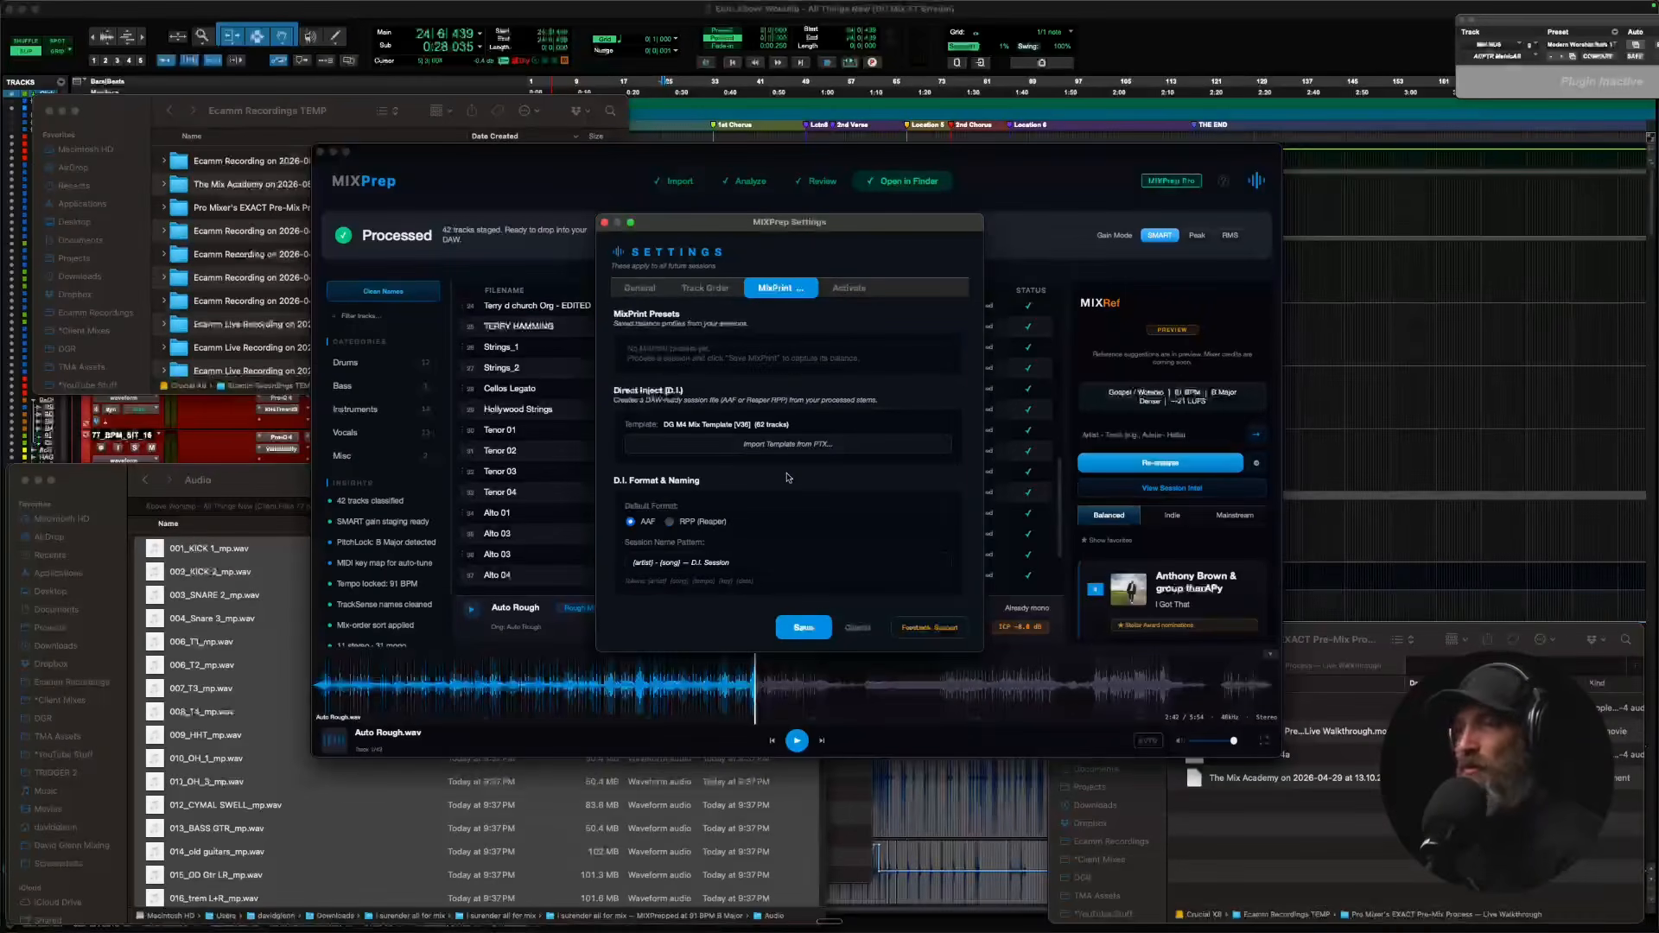
pyautogui.click(850, 293)
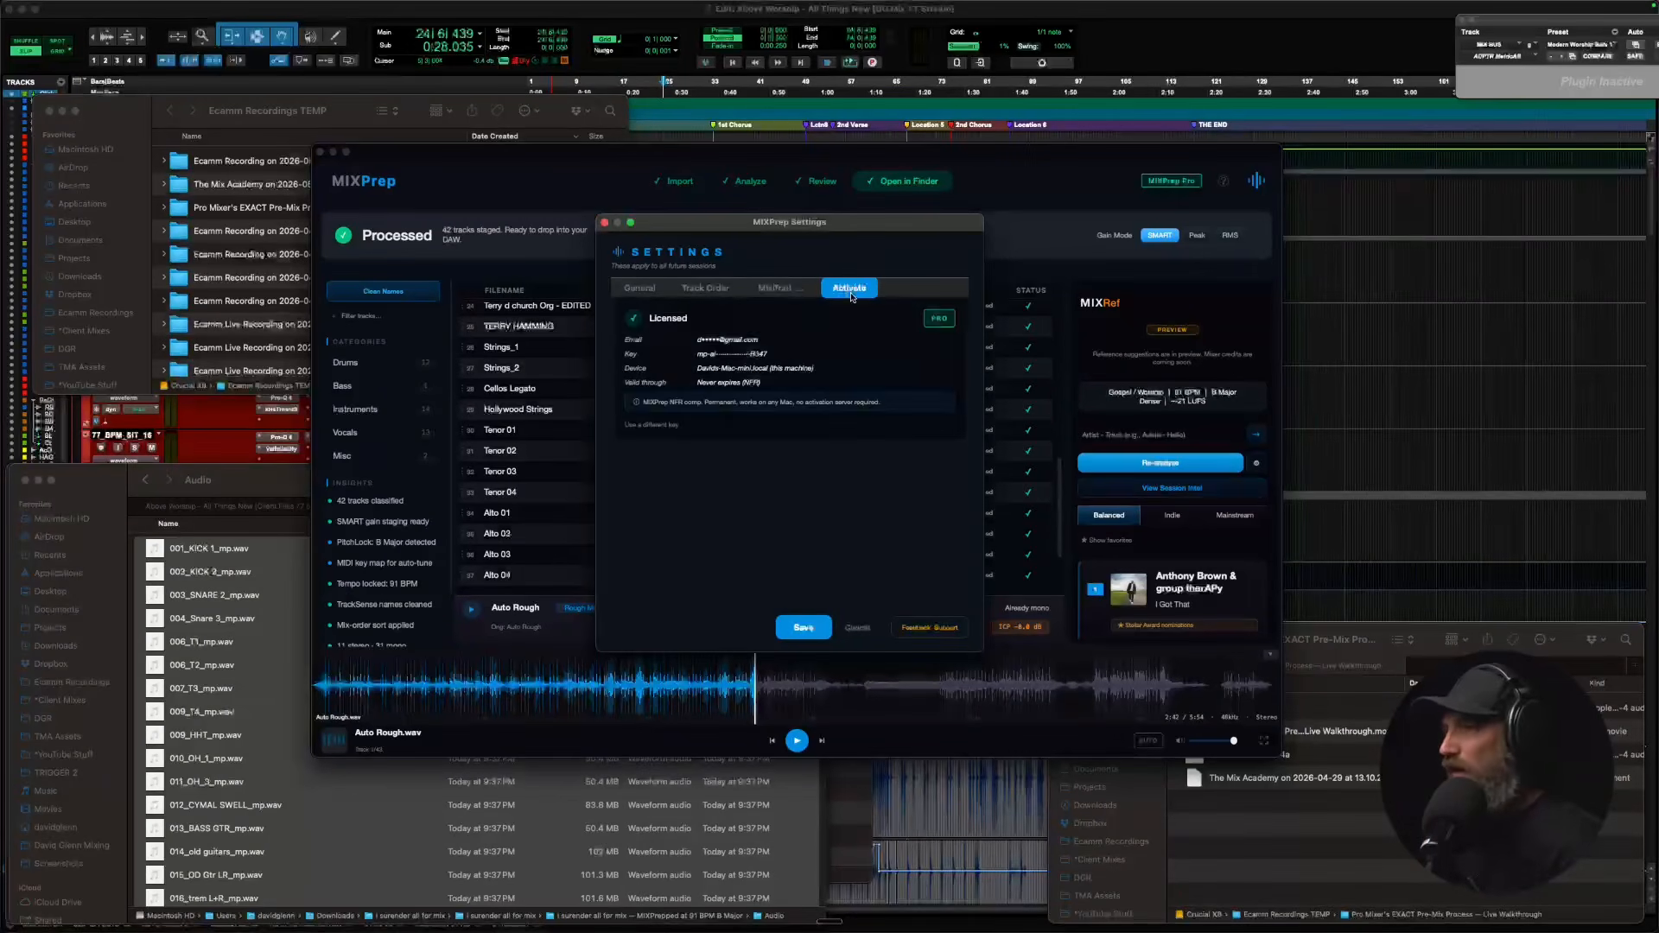
pyautogui.click(639, 287)
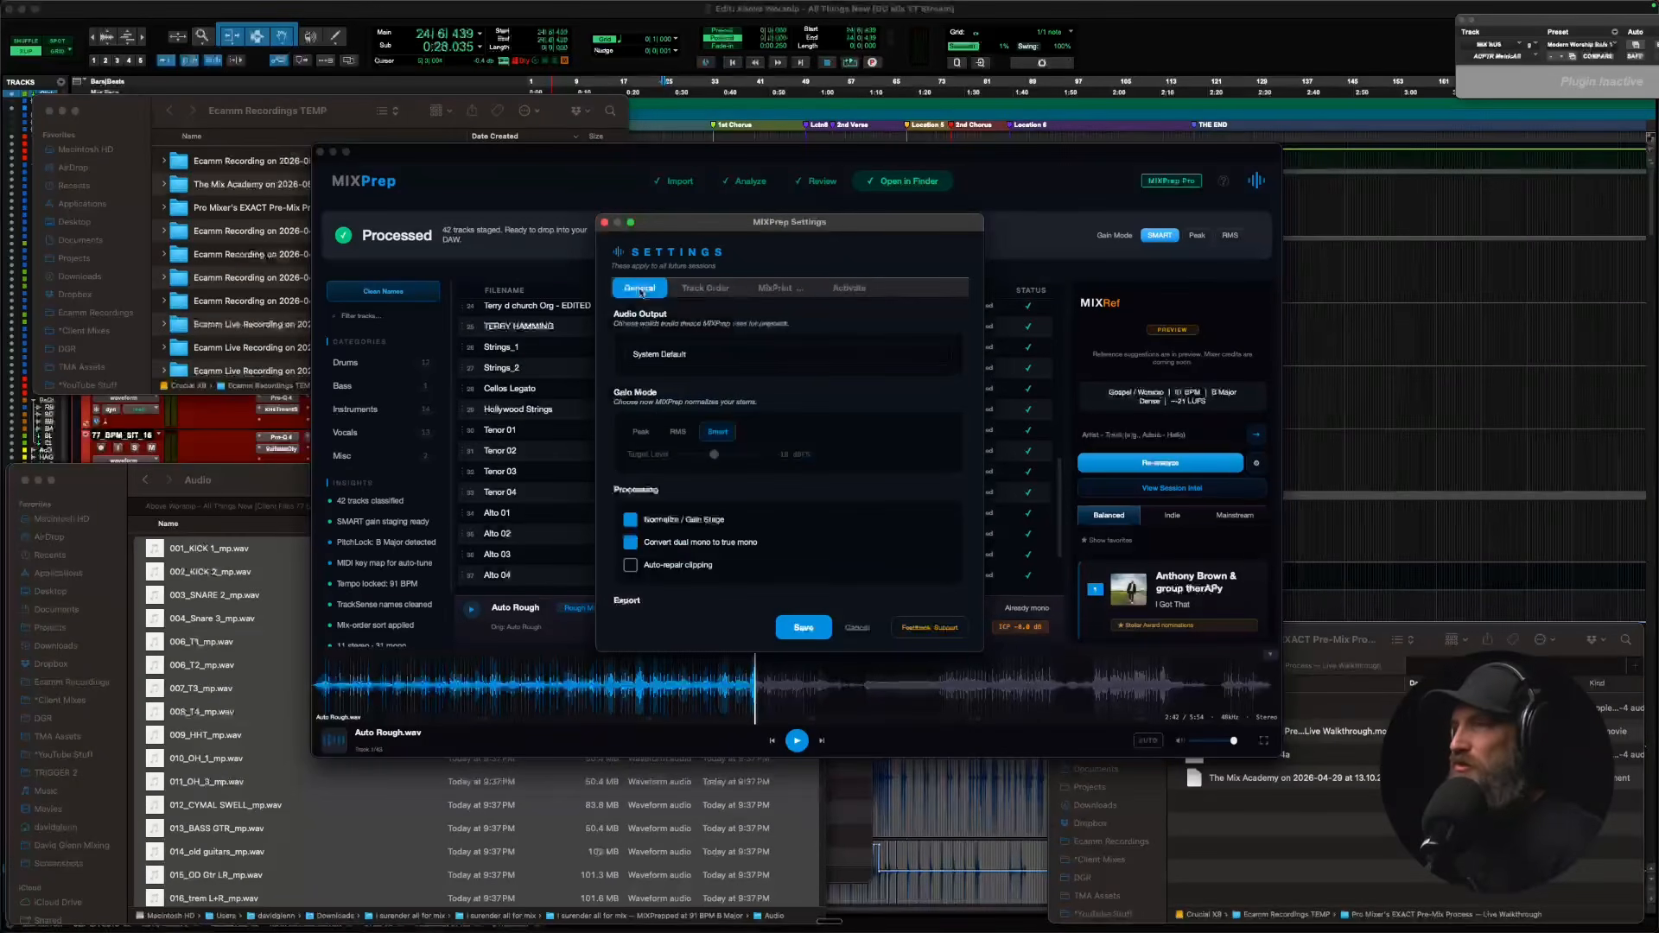
pyautogui.click(857, 628)
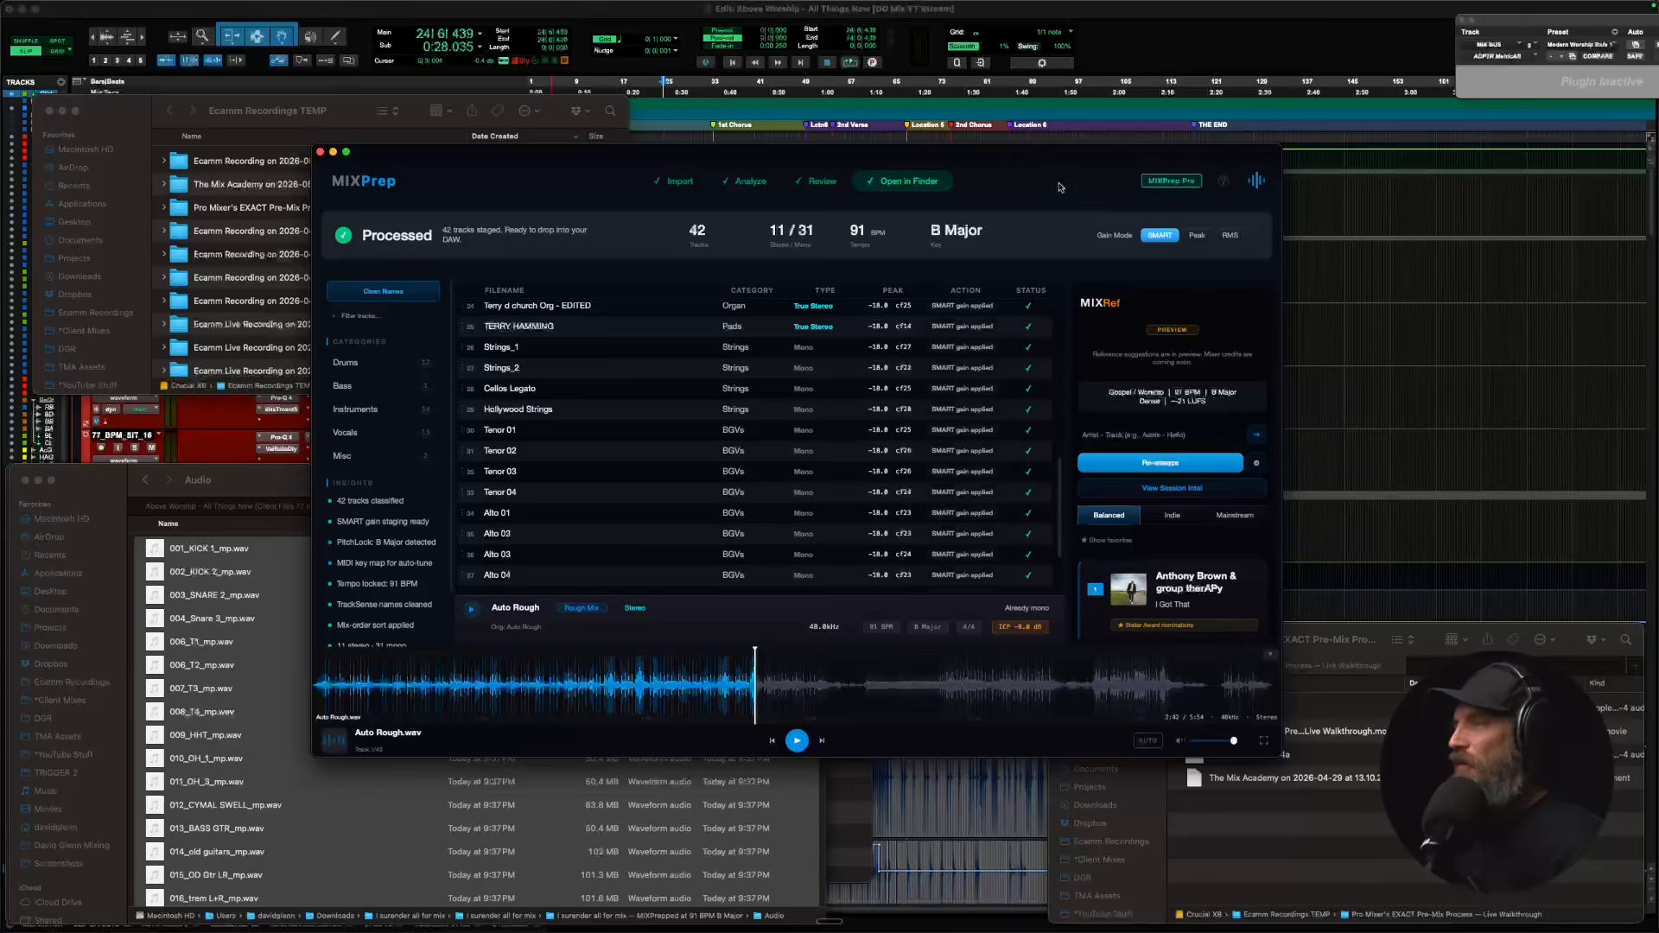
# Shift the MIXPrep window slightly and switch to Pro Tools.
pyautogui.moveTo(1056, 158)
pyautogui.mouseDown()
pyautogui.moveTo(1054, 186)
pyautogui.moveTo(1070, 170)
pyautogui.mouseUp()
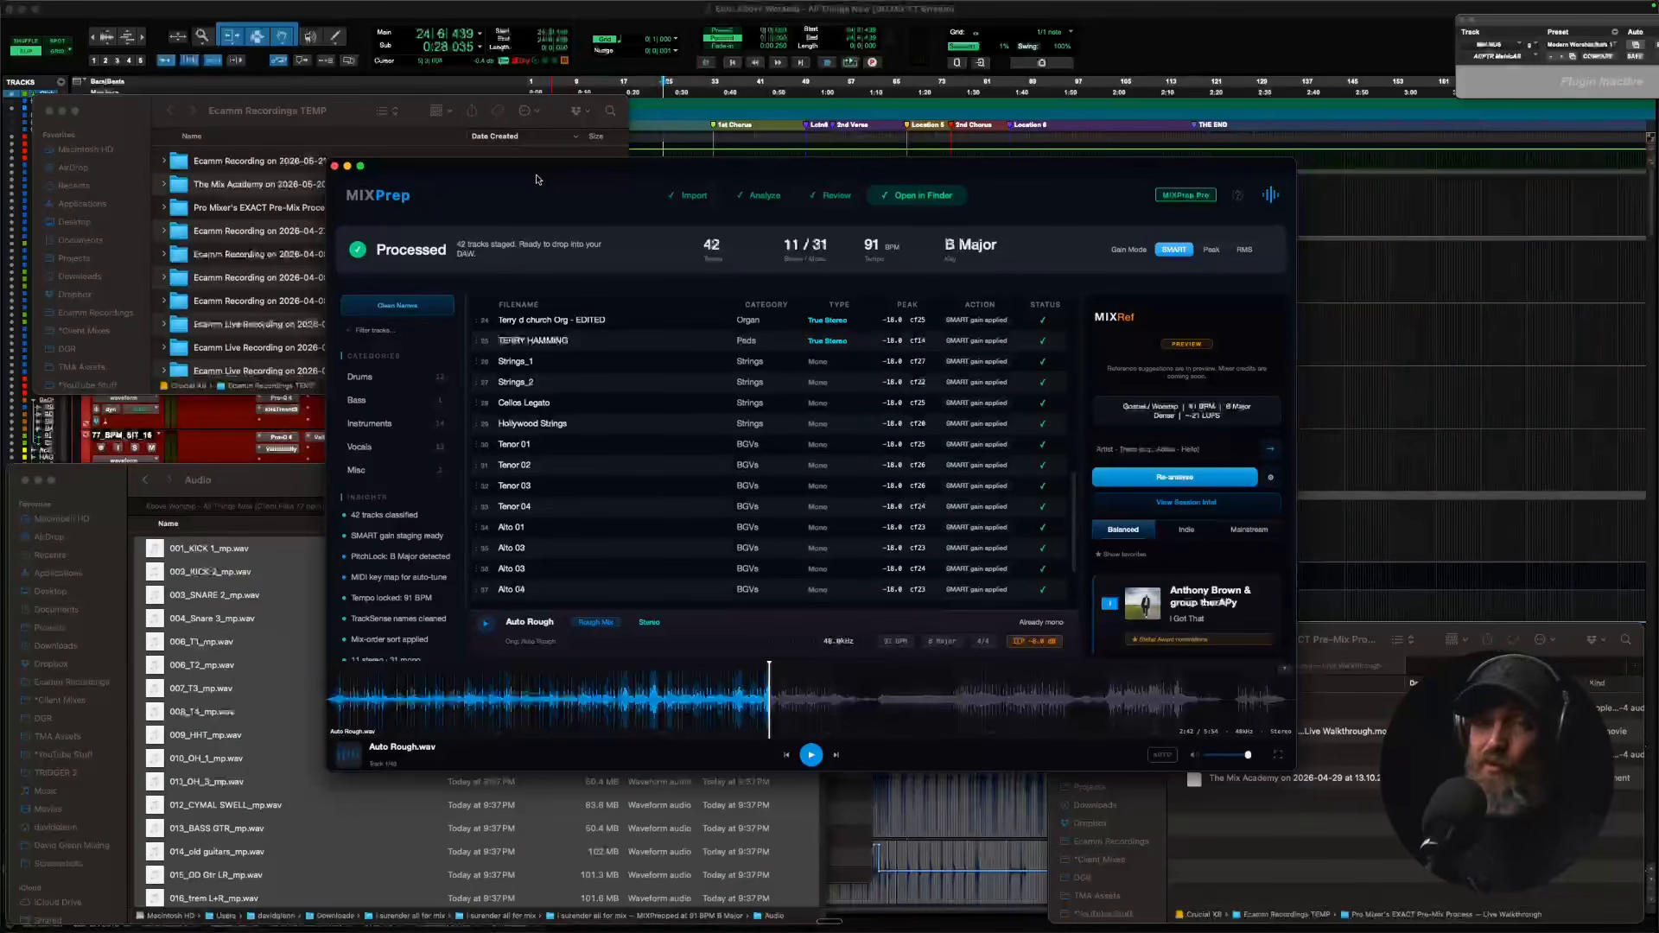
pyautogui.press('super+Tab')
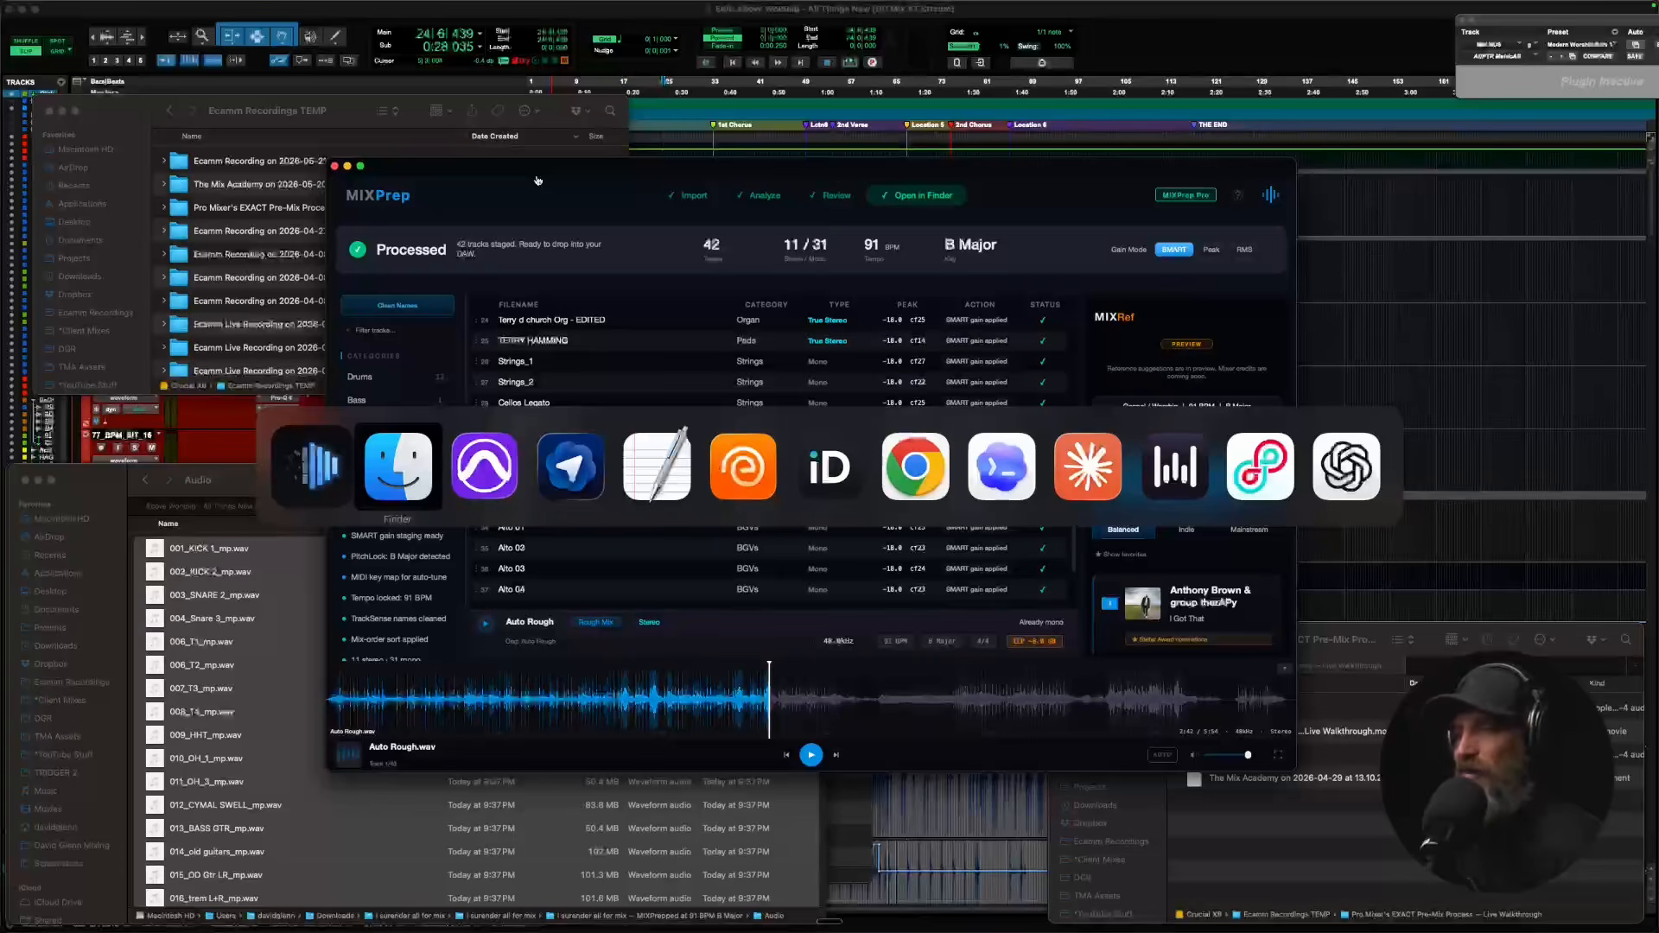
pyautogui.press('super+Tab')
pyautogui.press('super+Tab')
pyautogui.press('super+Tab')
pyautogui.press('super+Tab')
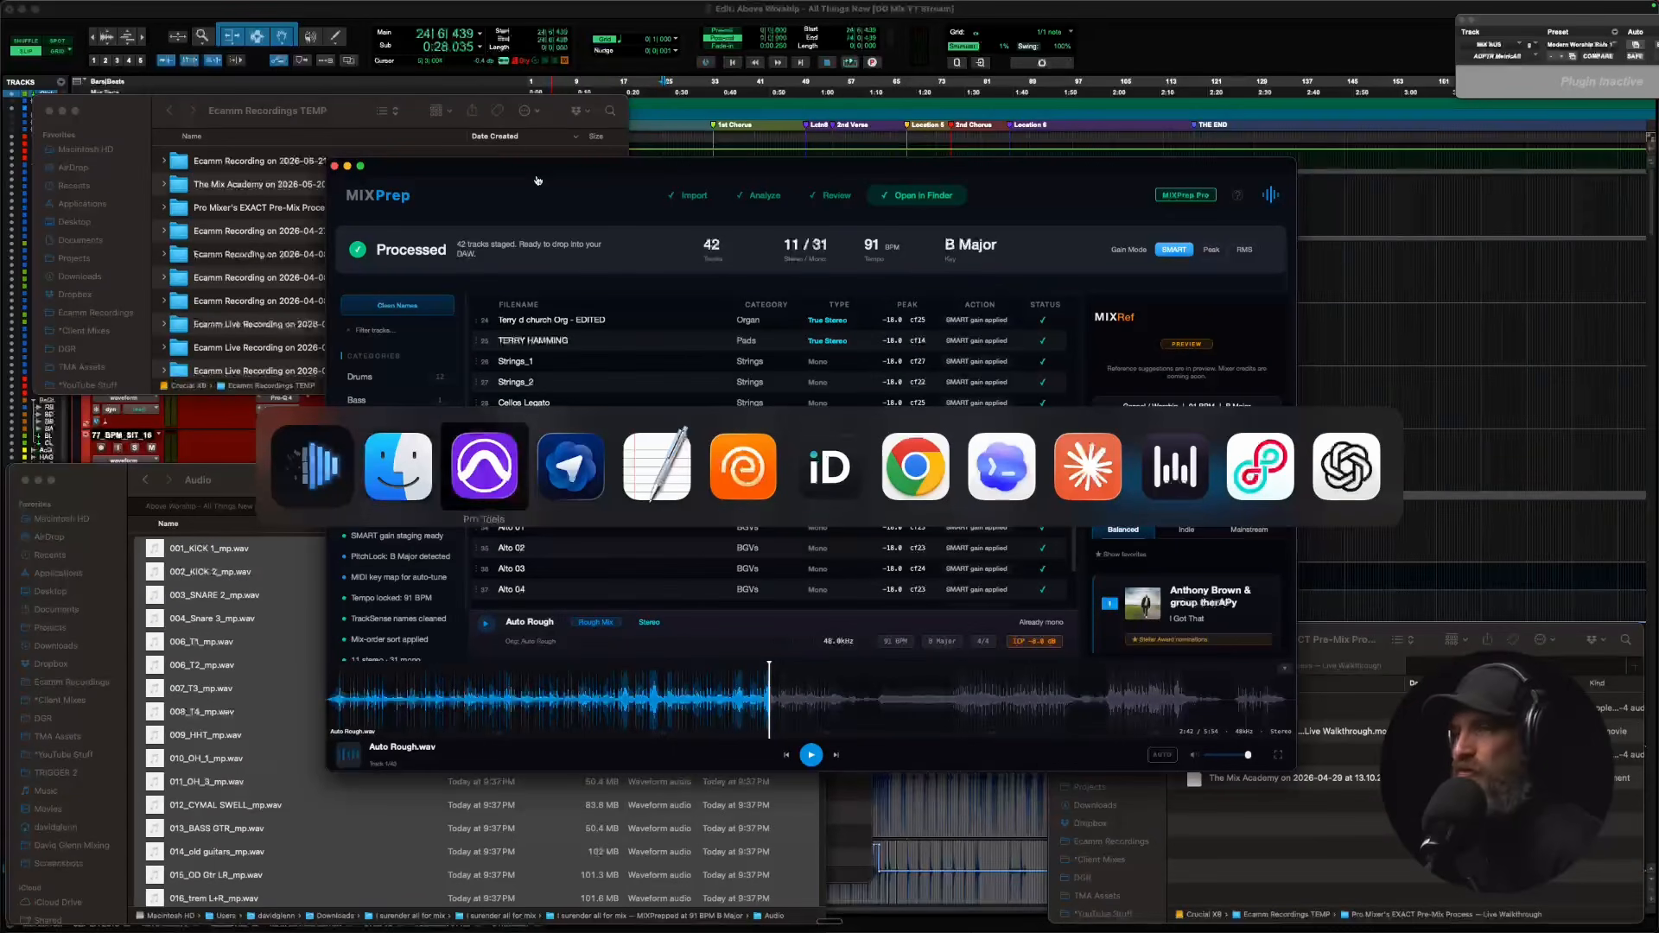